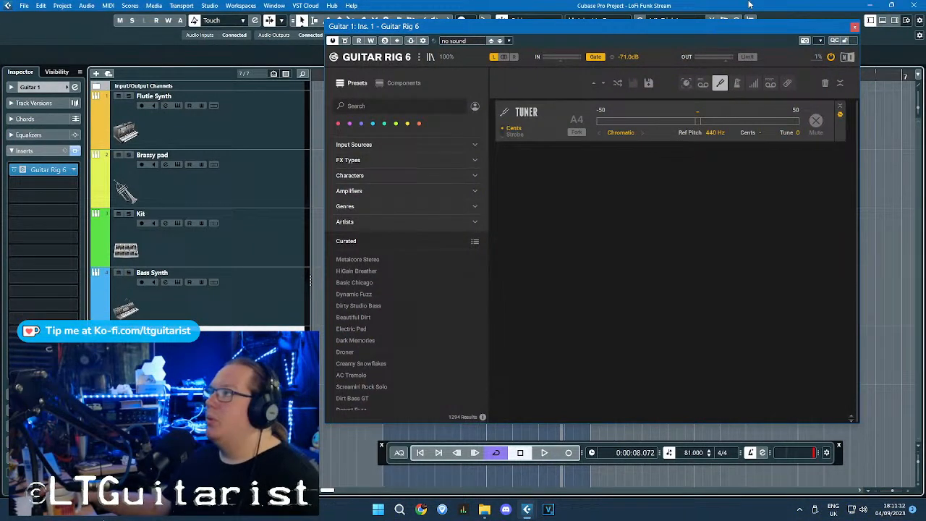
Step: Close the Guitar Rig 6 window and duplicate the Bass Synth parts along the timeline
left_click(758, 113)
left_click(855, 27)
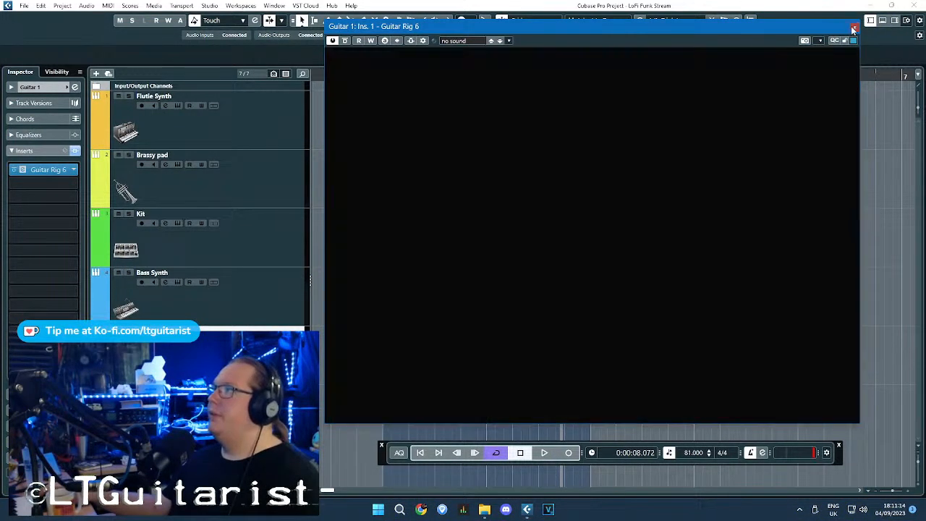
key("g")
key("g")
left_click_drag(585, 151, 344, 288)
key("ctrl+d")
left_click(730, 107)
scroll(651, 149, "down", 2)
scroll(532, 191, "up", 3)
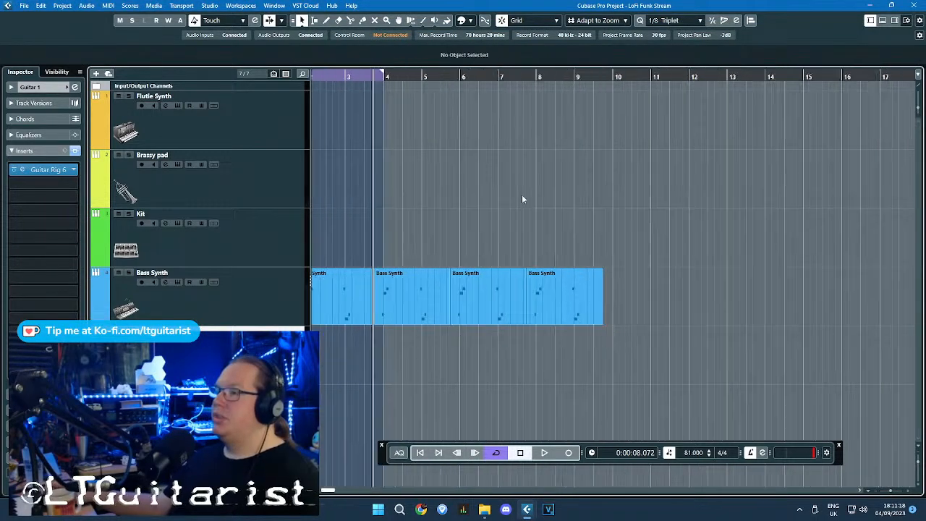
Step: Create a two-bar part on the Kit track from bar 2 to bar 4 and open it in the Key Editor
left_click(272, 236)
double_click(422, 232)
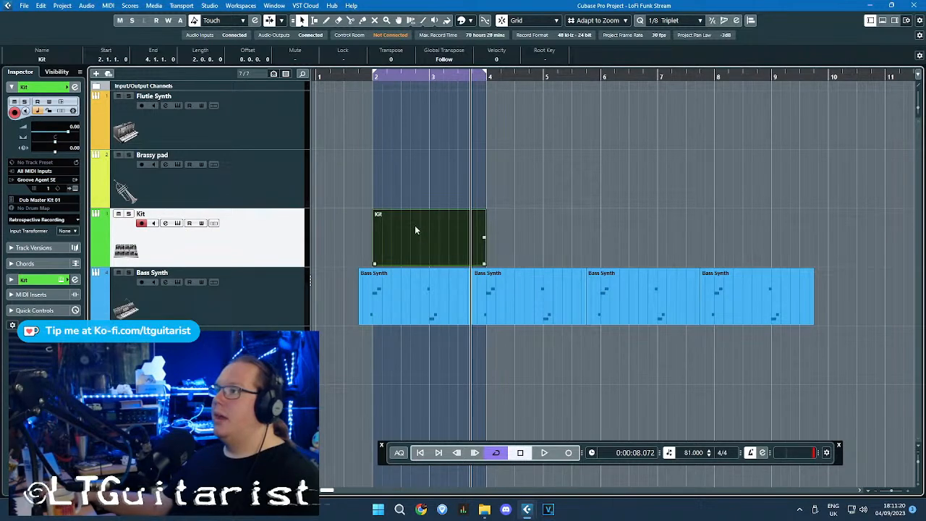
left_click(350, 180)
left_click_drag(408, 225, 425, 239)
double_click(424, 237)
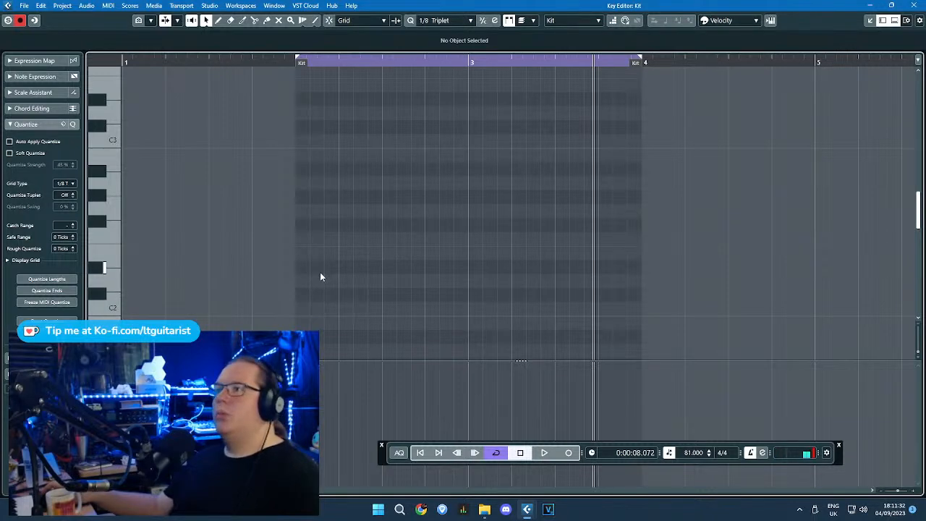
Step: Enter a C#1 note at the start of bar 2 and a C1 note on the second eighth-triplet, and play them back
scroll(321, 273, "up", 3)
scroll(184, 284, "down", 2)
scroll(108, 261, "down", 3)
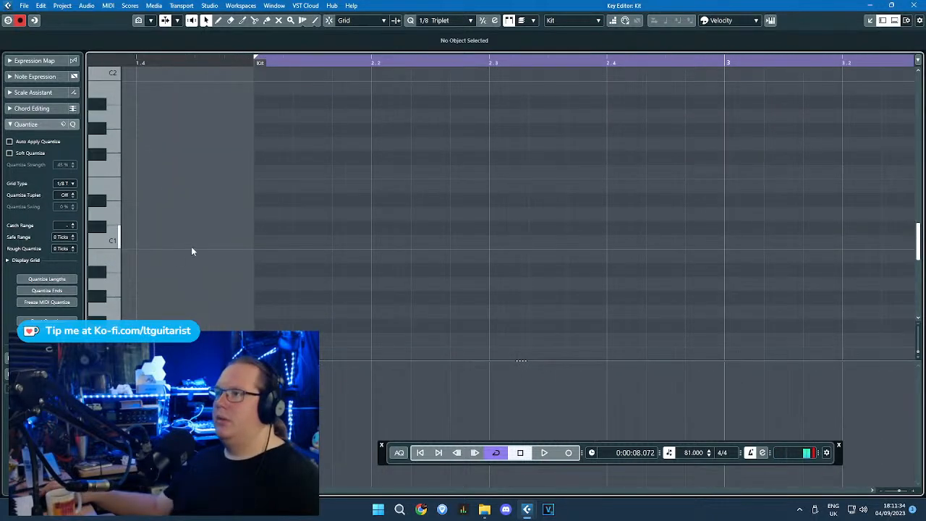
double_click(258, 237)
left_click_drag(273, 246, 271, 229)
key("j")
double_click(318, 242)
key("space")
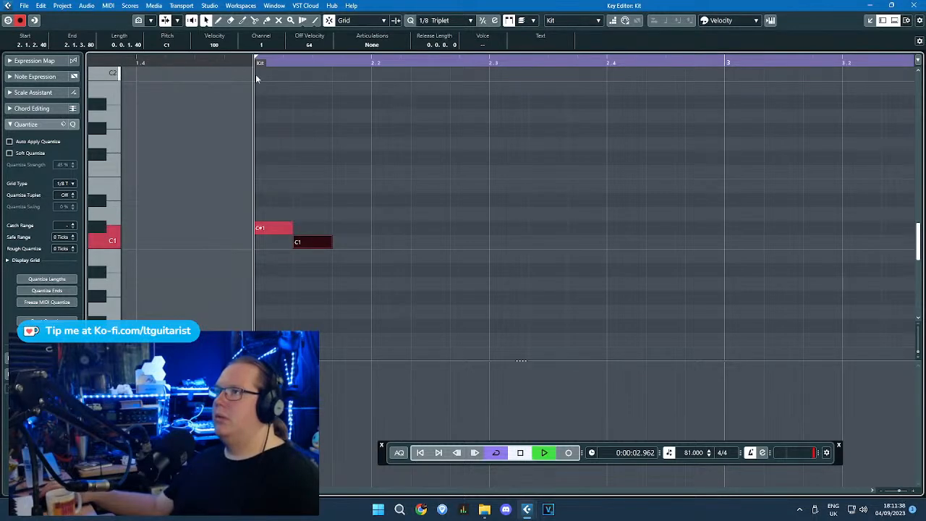
Step: Add E1 and D1 notes on beat 2.2 and an E1 note on the last eighth-triplet before beat 2.3
double_click(399, 205)
left_click_drag(399, 208, 403, 186)
double_click(384, 215)
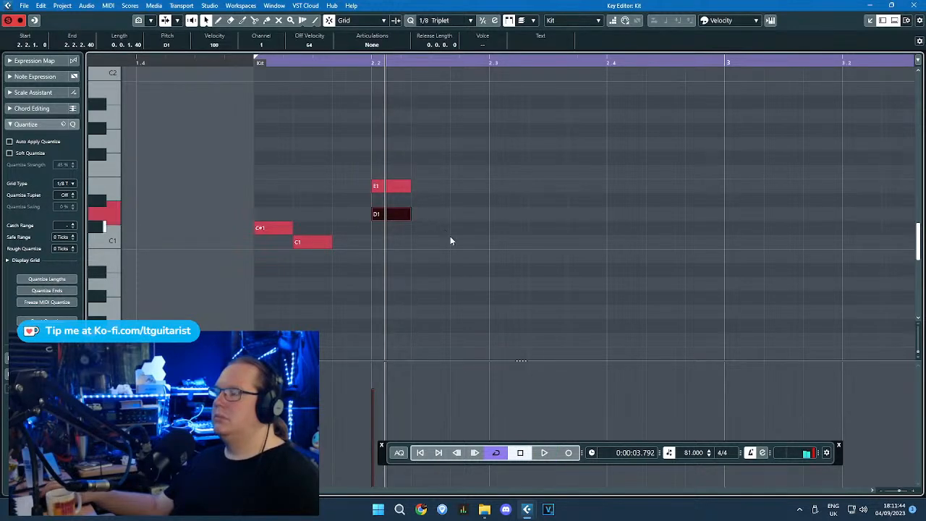
double_click(478, 201)
left_click_drag(477, 202, 482, 189)
Step: Add C1 notes on beat 2.3 and its last eighth-triplet plus D1 and E1 on beat 2.4, and play the pattern
left_click(510, 240)
left_click(571, 241)
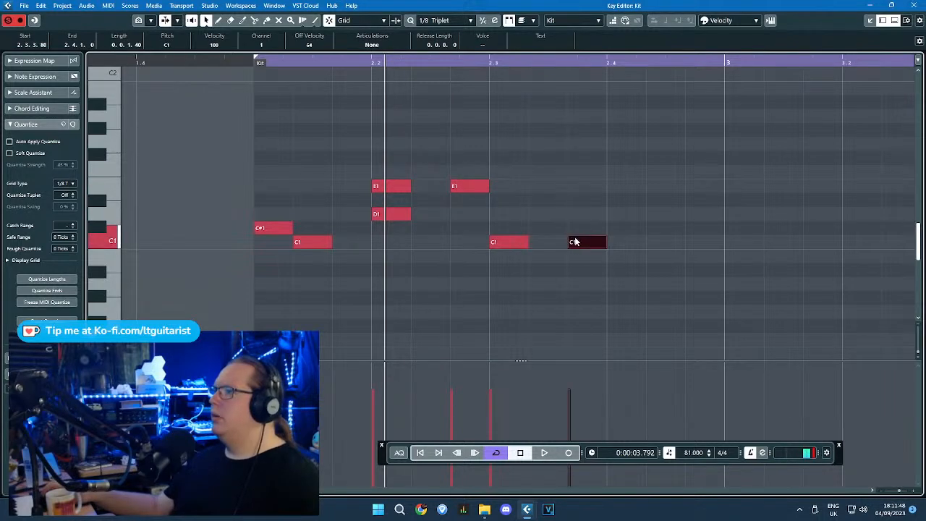
left_click(611, 215)
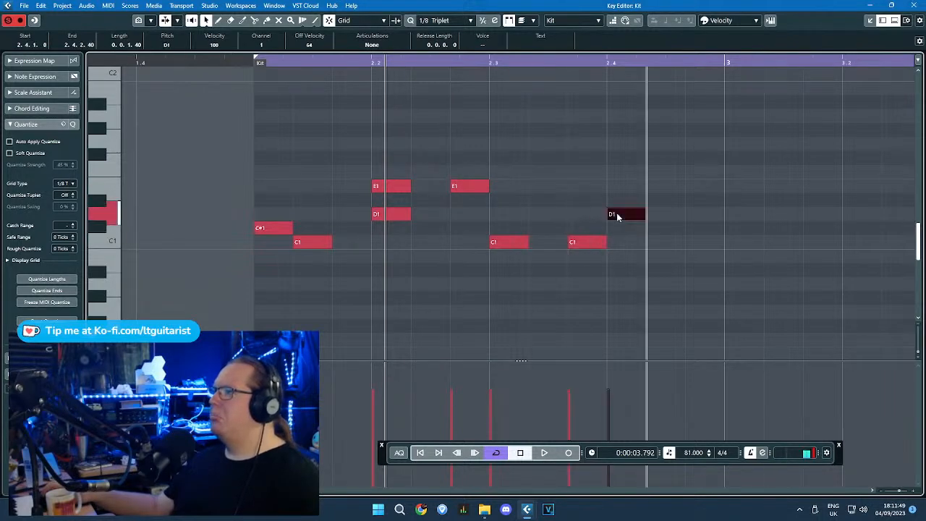
left_click(229, 84)
key("space")
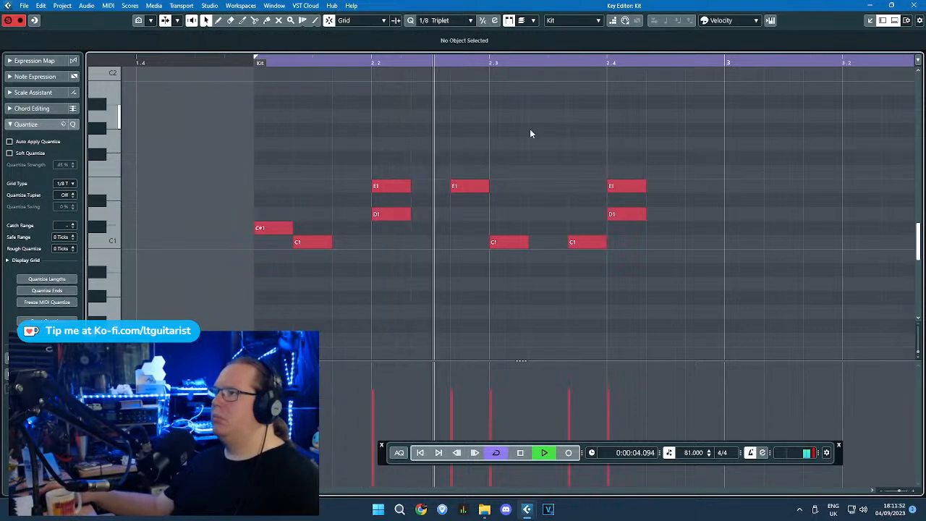
key("space")
Step: Change the quantize grid to 1/16 Triplet
scroll(568, 145, "down", 1)
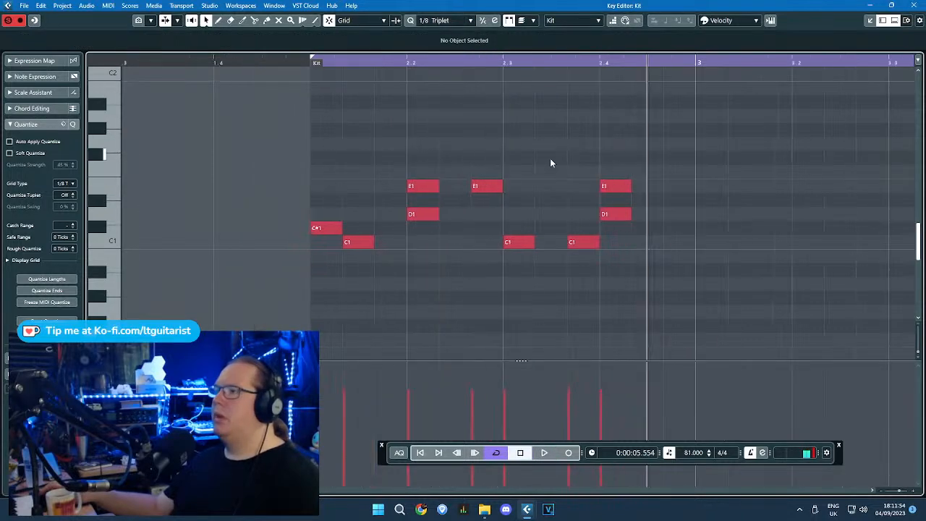
scroll(550, 162, "up", 1)
left_click(460, 22)
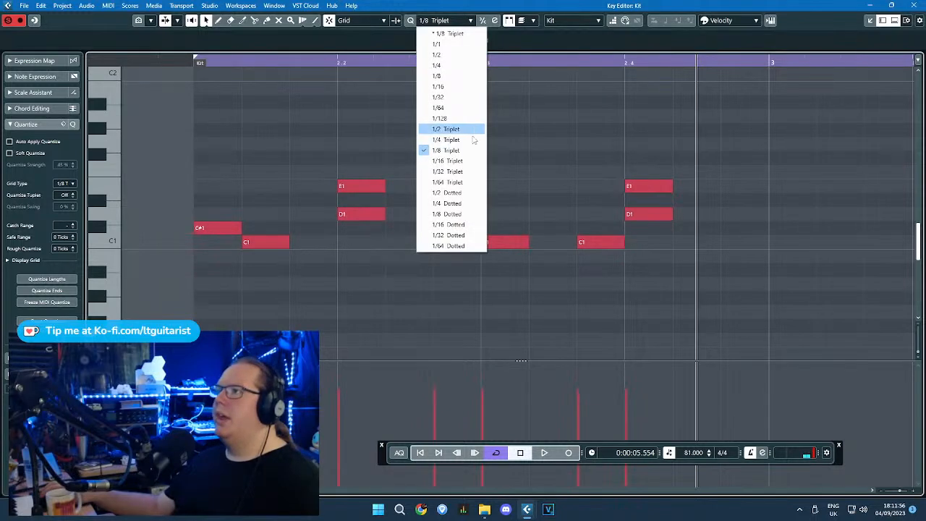
left_click(471, 162)
Step: Add a short C1 note just before beat 2.2 and move the E1 note before beat 2.3 one grid step later
left_click_drag(386, 189, 361, 190)
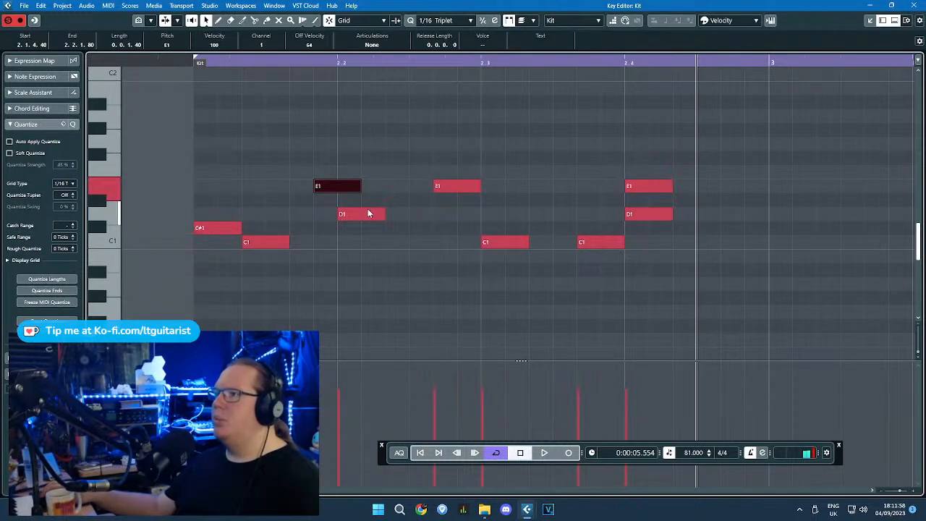
left_click(352, 186)
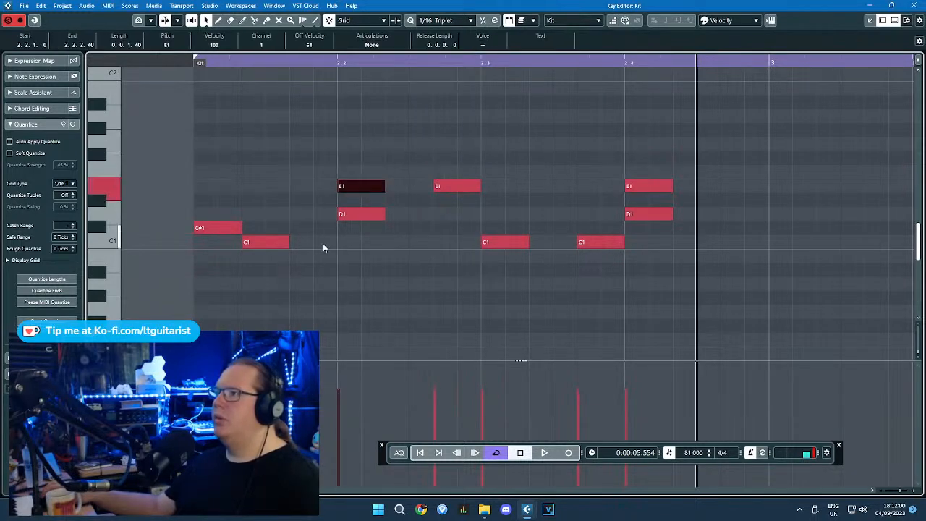
left_click(323, 246)
left_click_drag(447, 190, 472, 189)
left_click(485, 147)
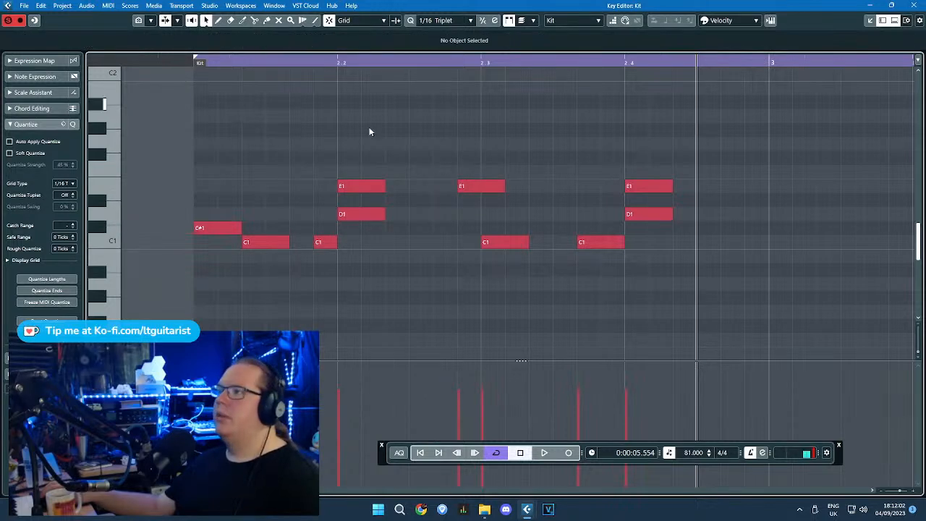
Step: Try the C1 note before beat 2.4 one grid step later and play the pattern
mouse_move(590, 243)
left_mouse_down()
mouse_move(641, 244)
mouse_move(605, 244)
left_mouse_up()
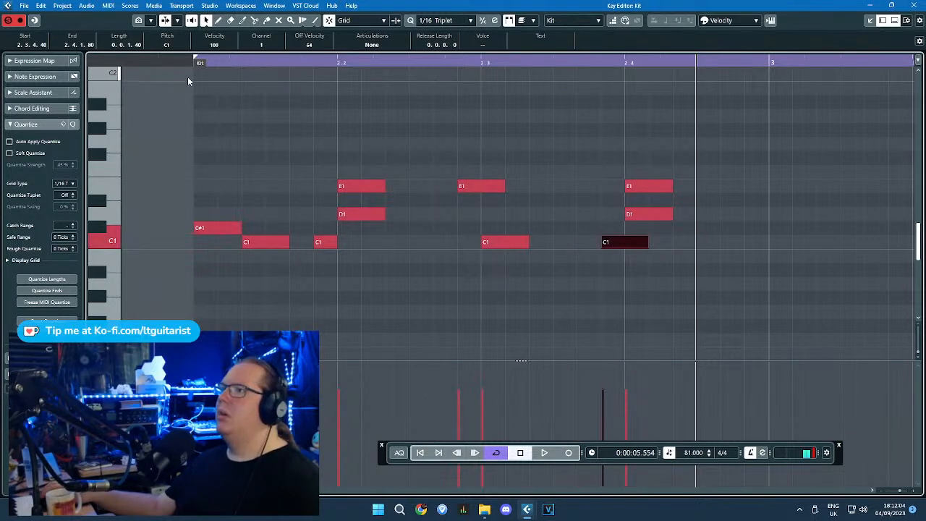
key("space")
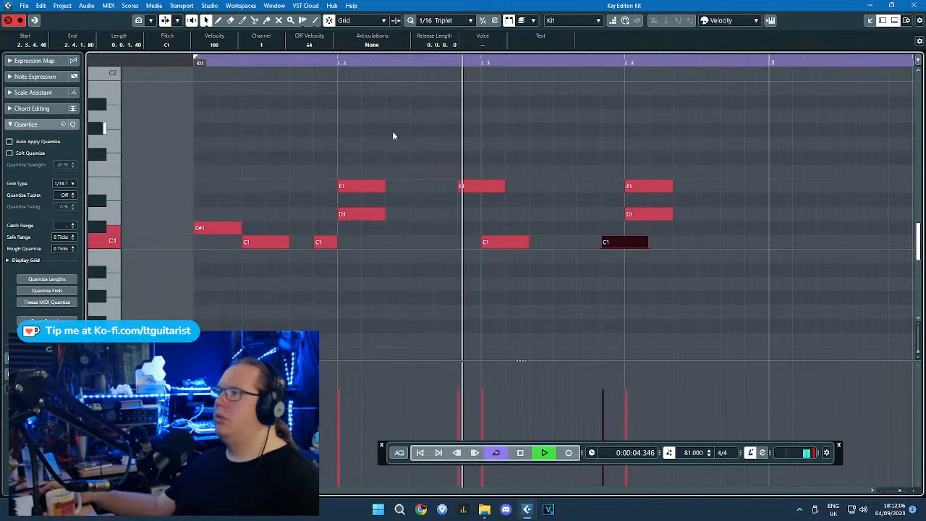
key("space")
Step: Move the C1 note before beat 2.4 up to C#1, halfway between beats 2.3 and 2.4, and play the pattern
left_click_drag(636, 245, 579, 228)
left_click(504, 241)
left_click(161, 72)
key("space")
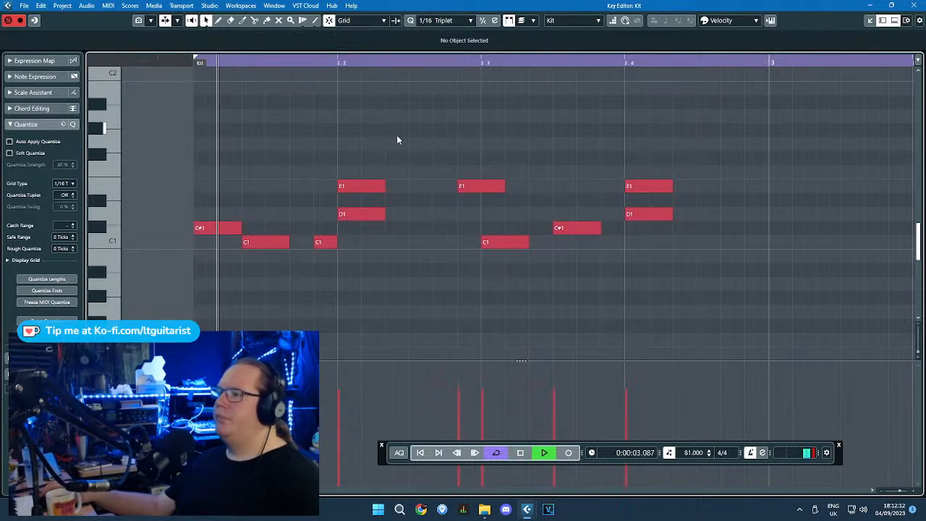
key("g")
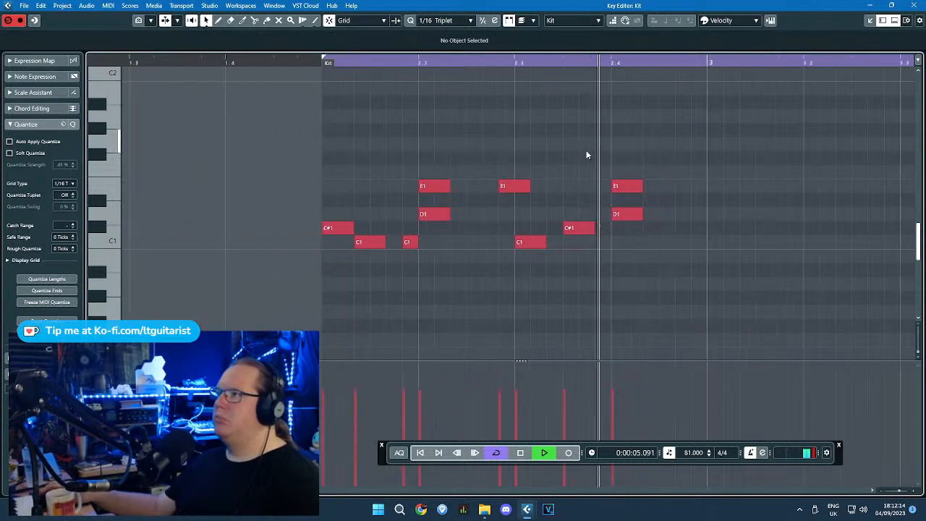
Step: Select both D1 notes and nudge them slightly behind the beat so the first starts at 2.2.1.7
left_click(441, 186)
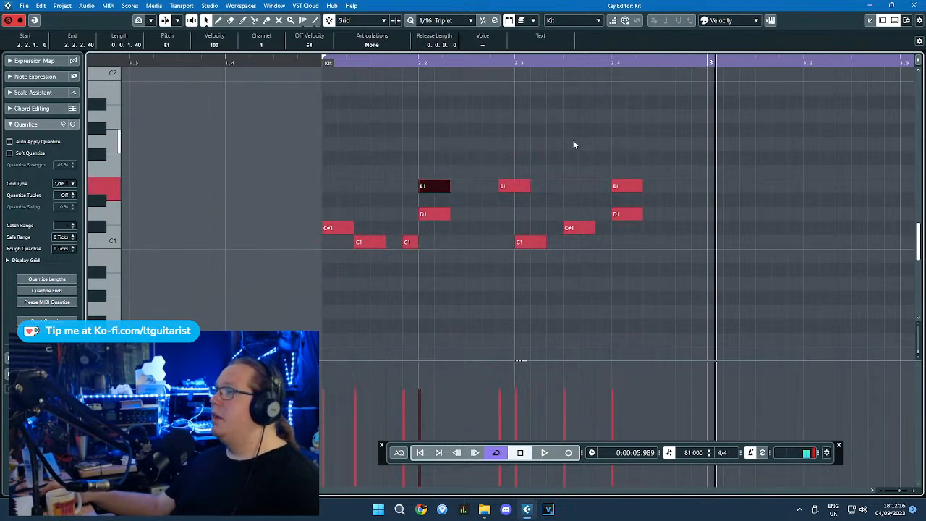
left_click_drag(661, 217, 421, 211)
scroll(421, 217, "up", 4)
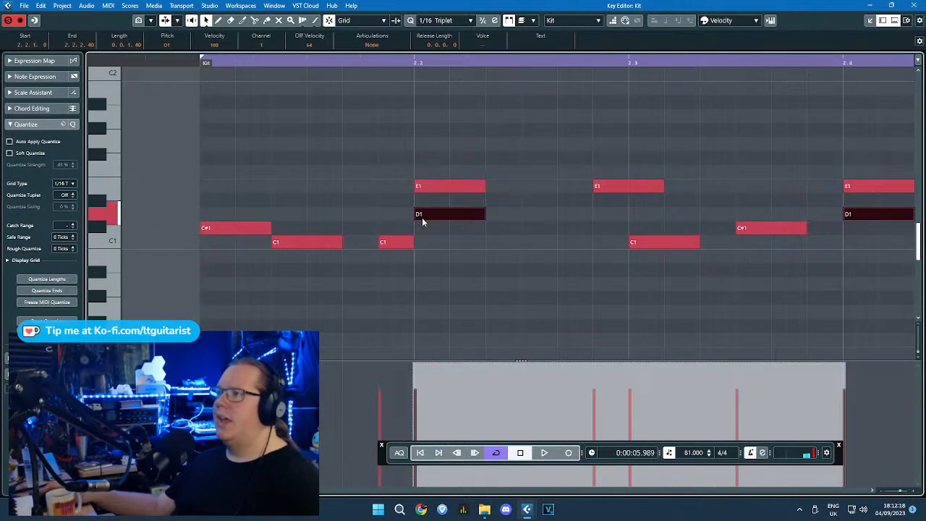
scroll(418, 216, "down", 5)
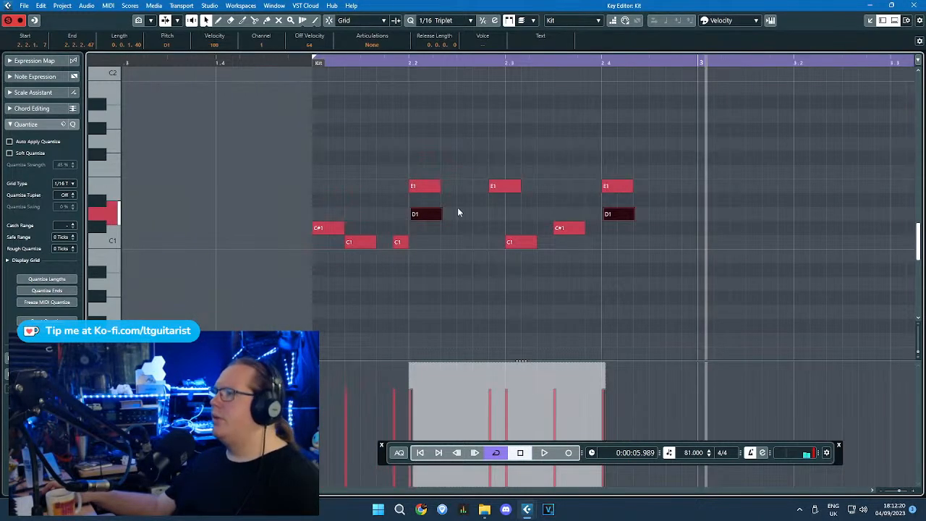
left_click(558, 174)
Step: Raise the velocities of the first C1, both D1 and second C#1 notes, lower the short C1, and play the pattern
scroll(554, 159, "up", 2)
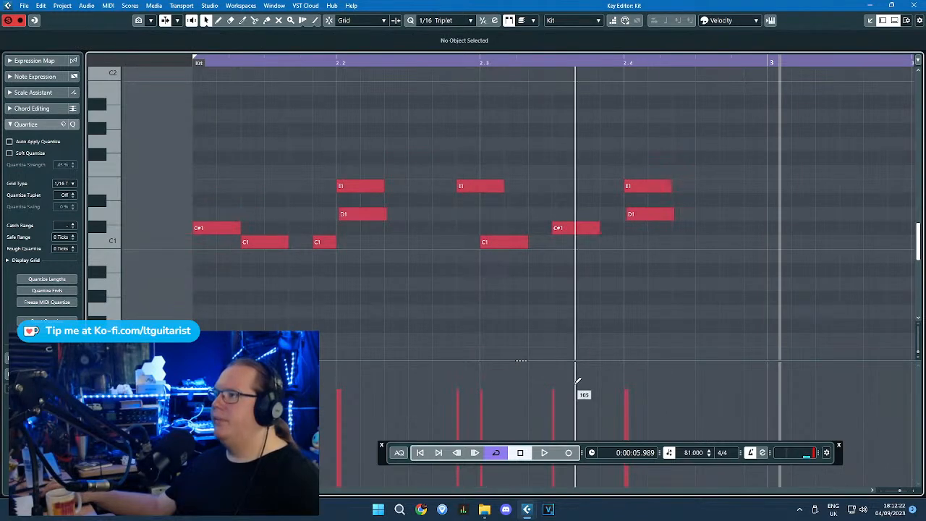
left_click(553, 375)
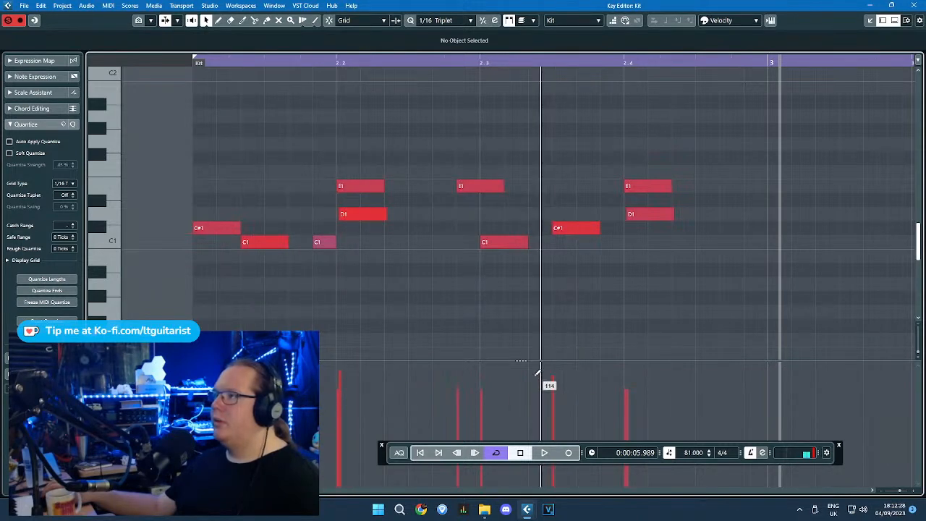
left_click(182, 60)
key("space")
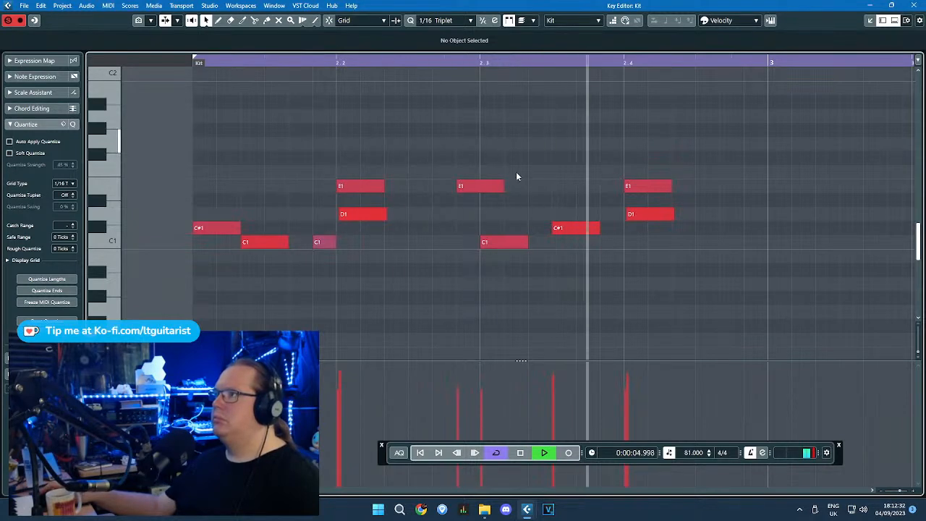
key("space")
Step: Lower the velocity of the E1 note just before beat 2.3 and play the pattern
left_click(462, 421)
left_click(199, 62)
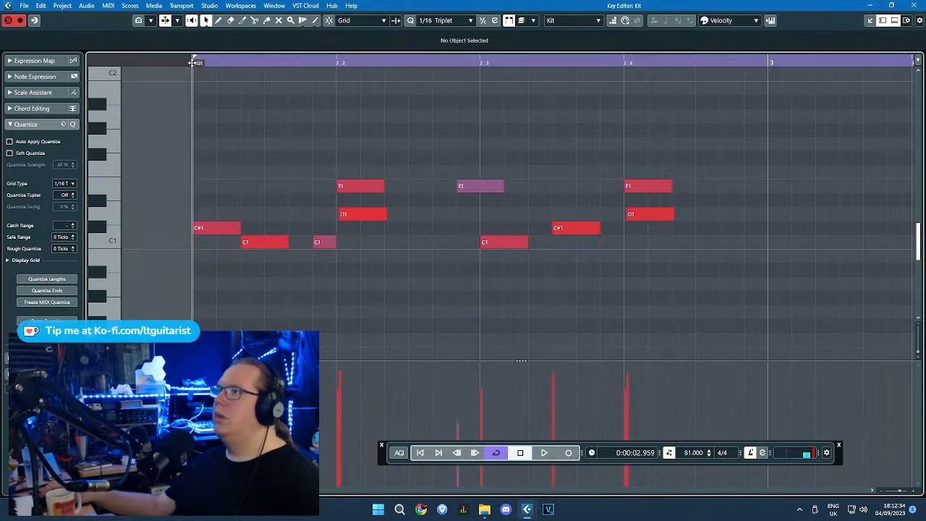
key("space")
scroll(394, 177, "up", 2)
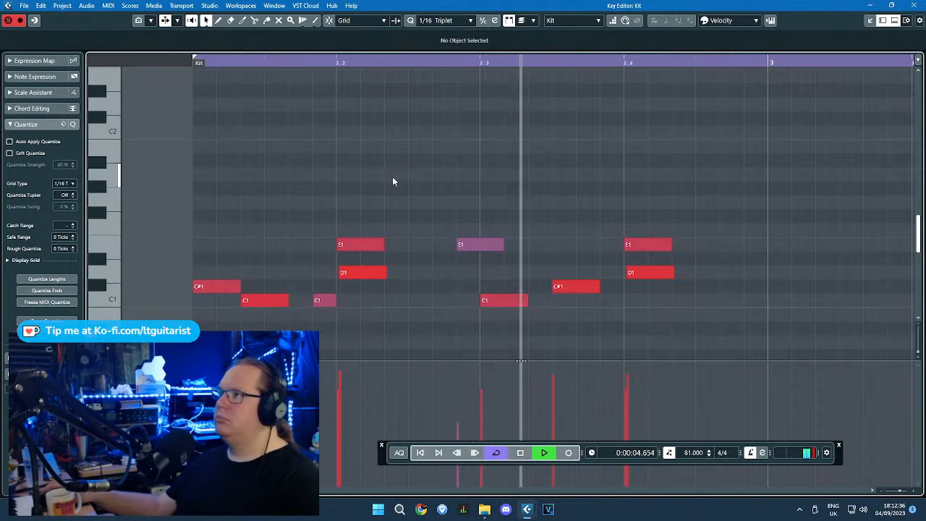
key("space")
Step: Draw an F#1 note over the second half of each of the four beats in bar 2 and play the pattern
left_click_drag(239, 149, 305, 216)
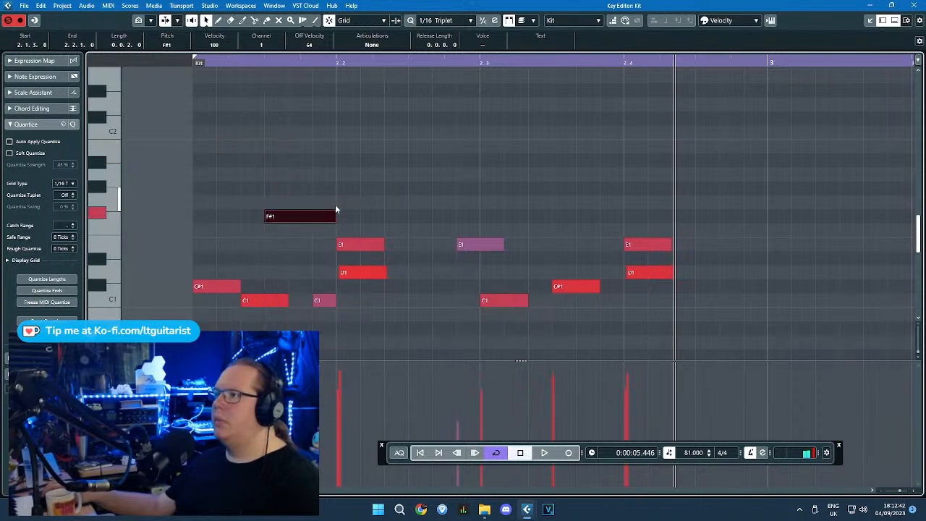
left_click_drag(426, 214, 481, 216)
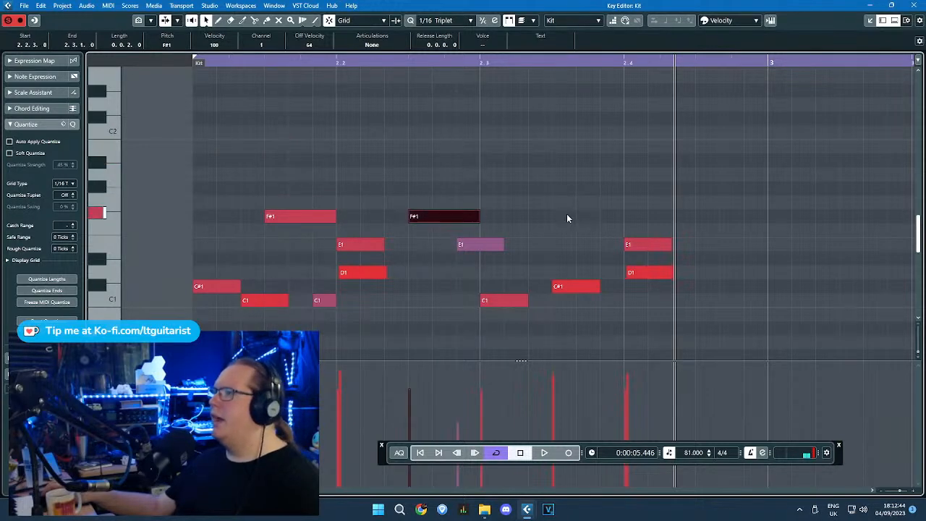
left_click_drag(567, 215, 630, 222)
left_click_drag(713, 217, 769, 222)
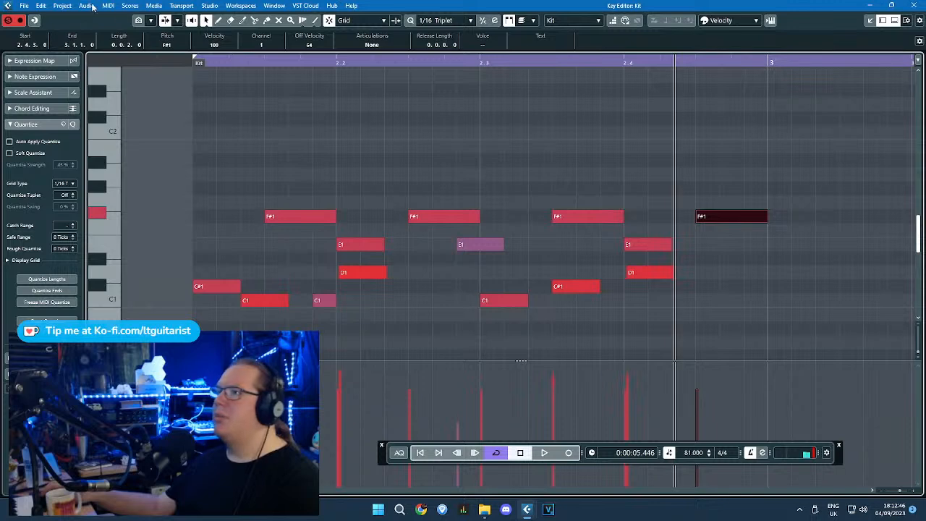
left_click(187, 64)
key("space")
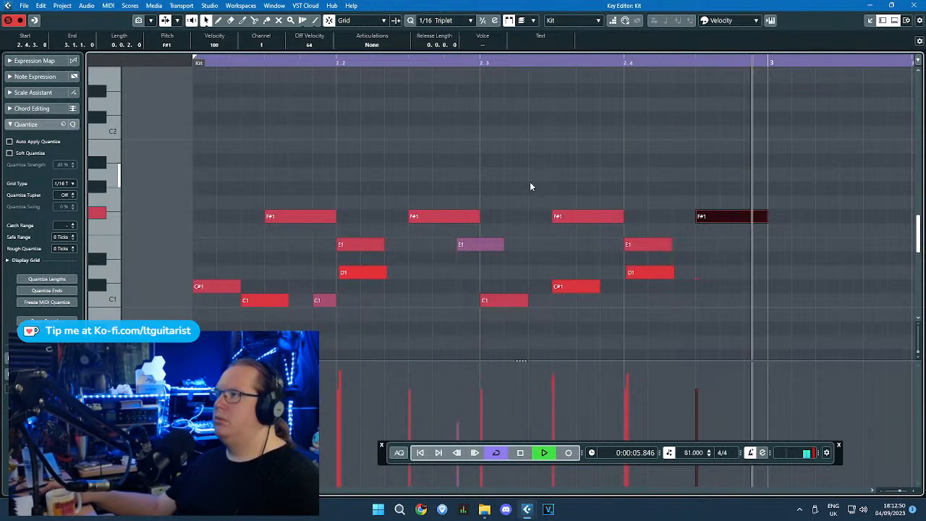
key("space")
Step: Transpose the four off-beat F#1 notes up to A#1 and play the pattern
left_click_drag(267, 162, 819, 220)
key("Up")
key("Up")
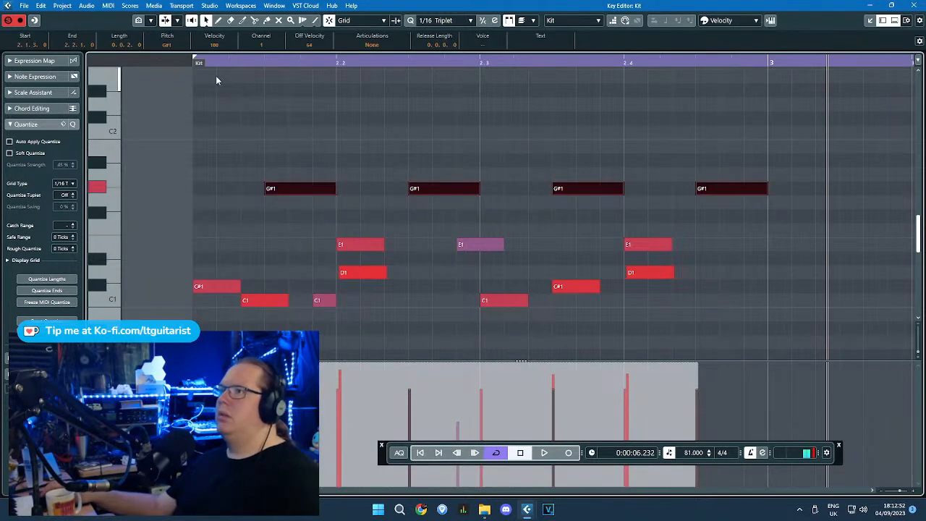
key("Up")
key("Up")
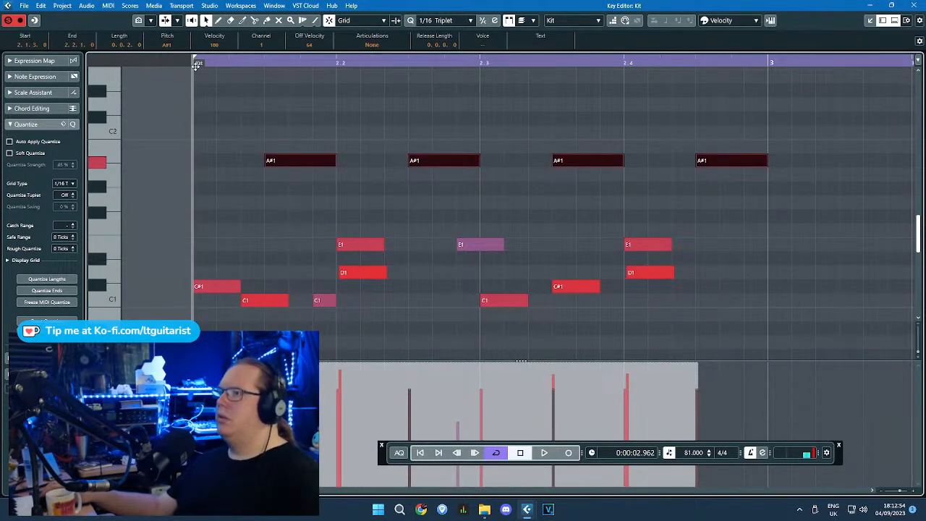
key("space")
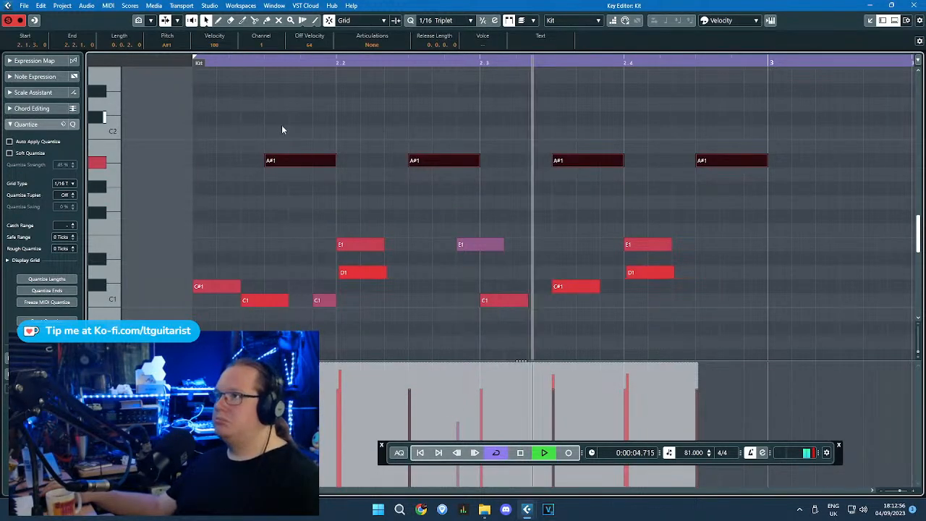
Step: Select all the drum notes in bar 2 and duplicate them into bar 3
key("g")
scroll(295, 140, "down", 1)
left_click_drag(668, 126, 254, 320)
key("space")
key("ctrl+d")
scroll(550, 289, "up", 2)
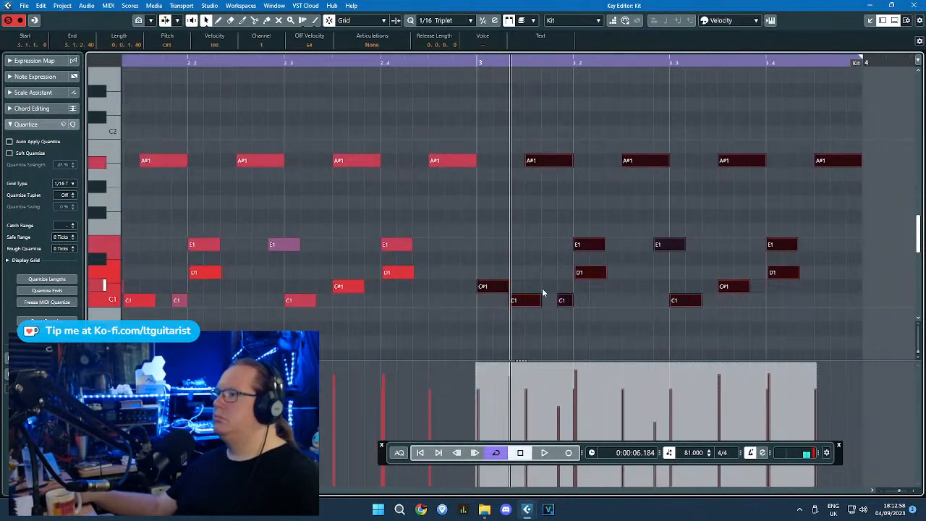
Step: Play the two-bar drum pattern
key("space")
key("g")
left_click(641, 94)
key("h")
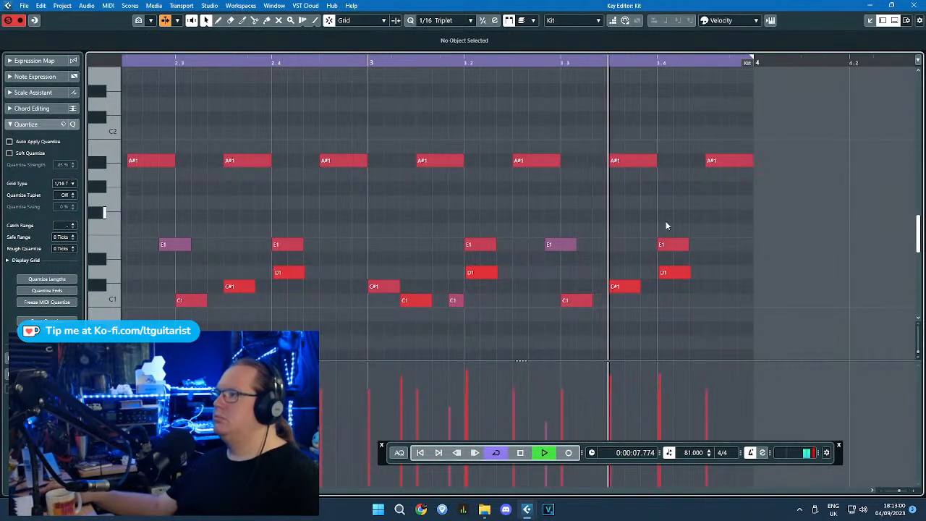
key("g")
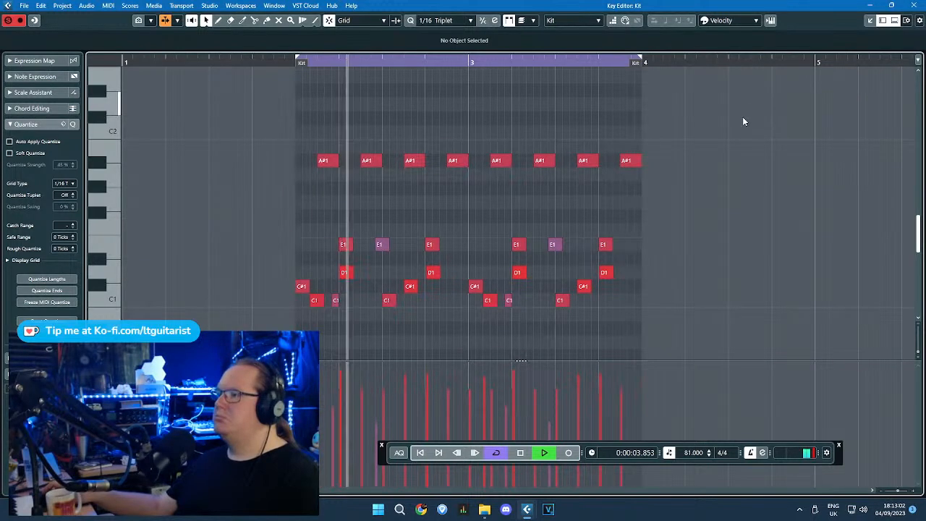
Step: Duplicate the Kit part three times in the arrangement so the drums run from bar 2 to bar 10
left_click_drag(585, 159, 391, 237)
key("ctrl+d")
key("ctrl+d")
key("ctrl+d")
left_click(759, 137)
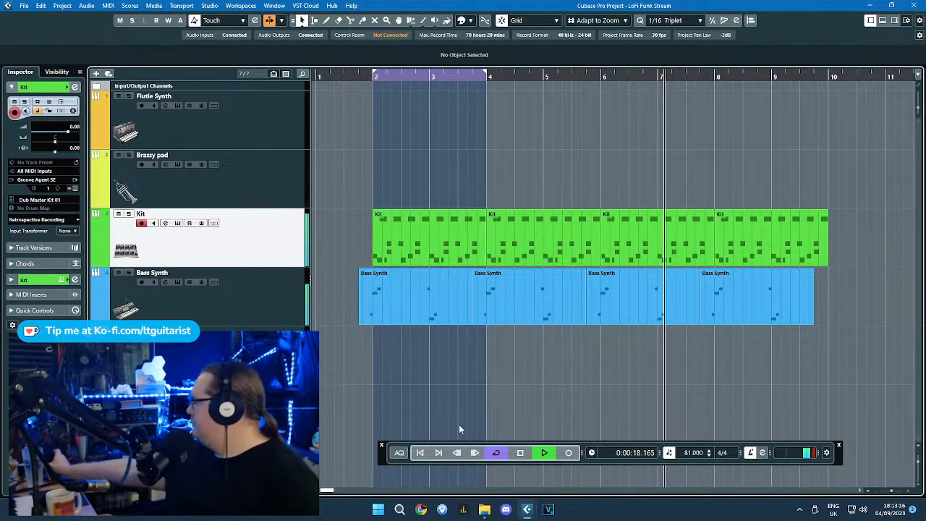
Step: Play the repeated Kit and Bass Synth parts together through the end of bar 9
key("g")
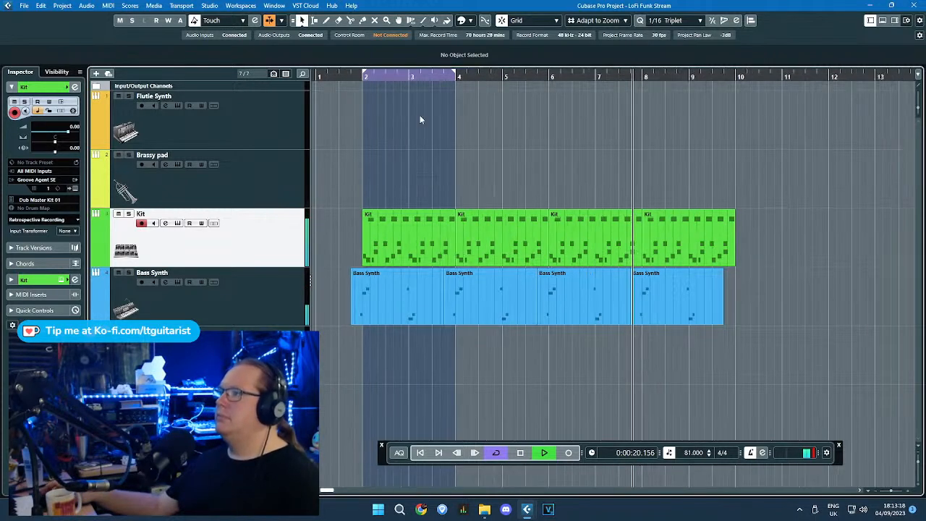
key("g")
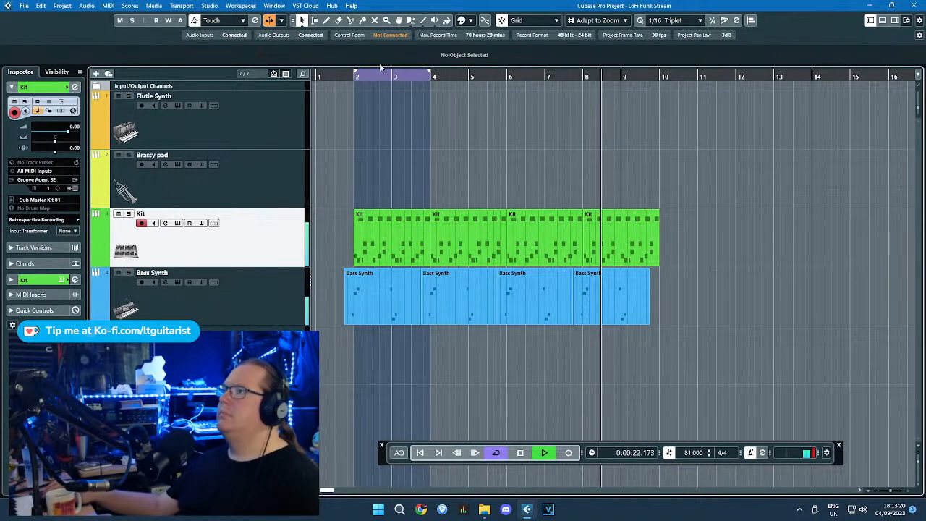
scroll(629, 197, "up", 5)
key("g")
key("g")
key("g")
key("g")
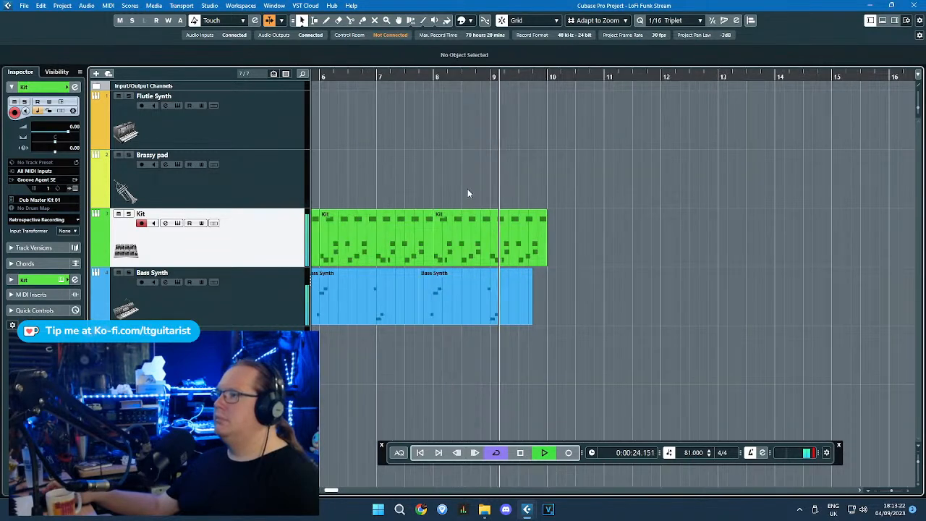
key("space")
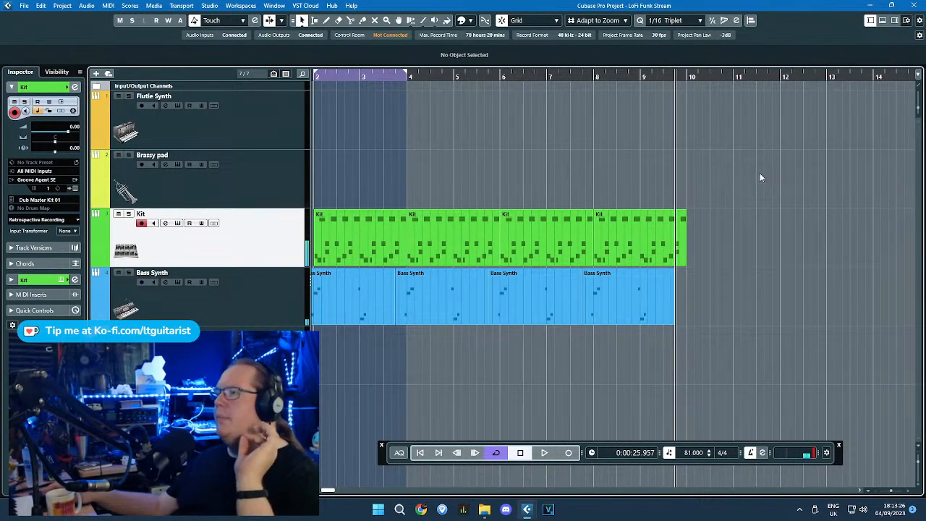
Step: Select the four Bass Synth parts and duplicate them directly after the existing ones
key("g")
left_click_drag(772, 342, 352, 317)
key("ctrl+d")
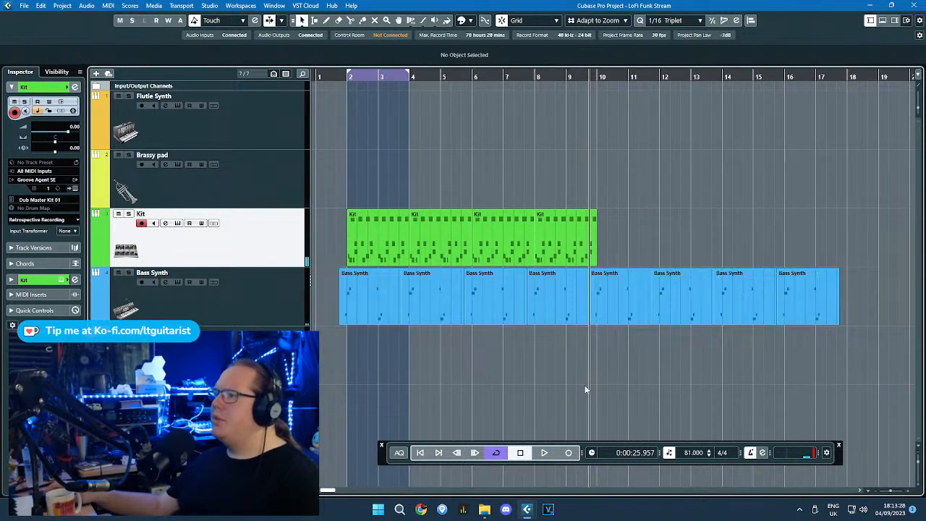
Step: Select the four Kit parts and the first four Bass Synth parts and colour them yellow-orange
left_click_drag(834, 370, 631, 315)
left_click_drag(337, 174, 561, 334)
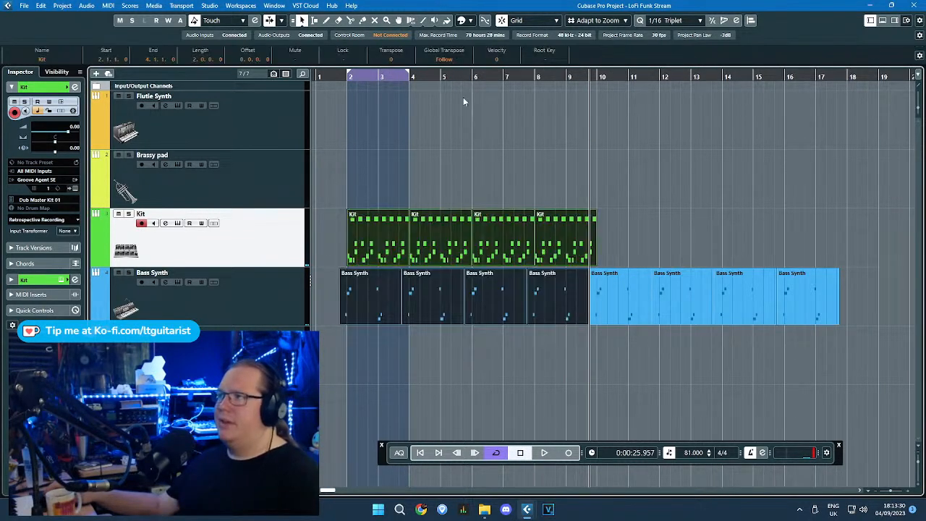
left_click(463, 21)
left_click(498, 48)
left_click(785, 208)
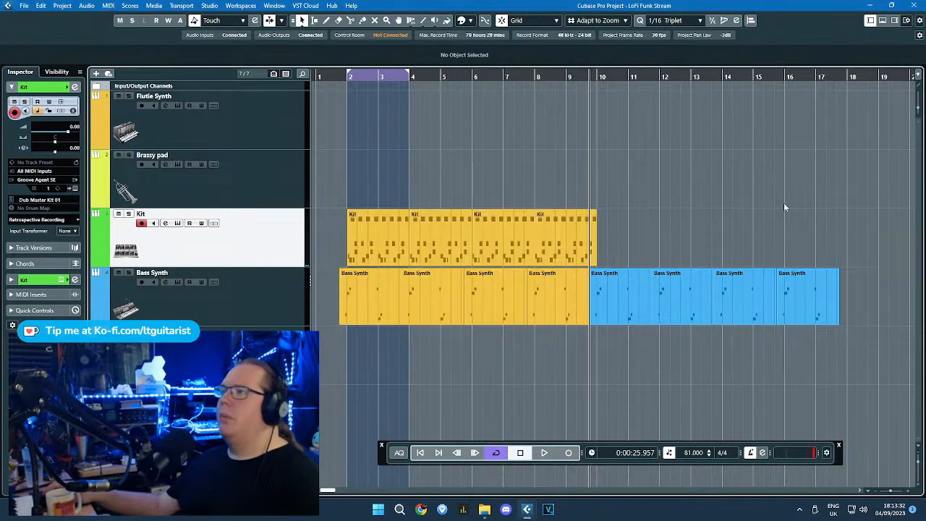
Step: Duplicate the last Kit part so a copy starts at bar 10
left_click_drag(404, 216, 362, 227)
left_click(788, 189)
left_click_drag(766, 195, 583, 259)
key("ctrl+d")
scroll(686, 212, "up", 2)
scroll(683, 212, "up", 1)
left_click(683, 212)
Step: Select the Kit part at bar 10 and the last four Bass Synth parts and colour them green
double_click(594, 264)
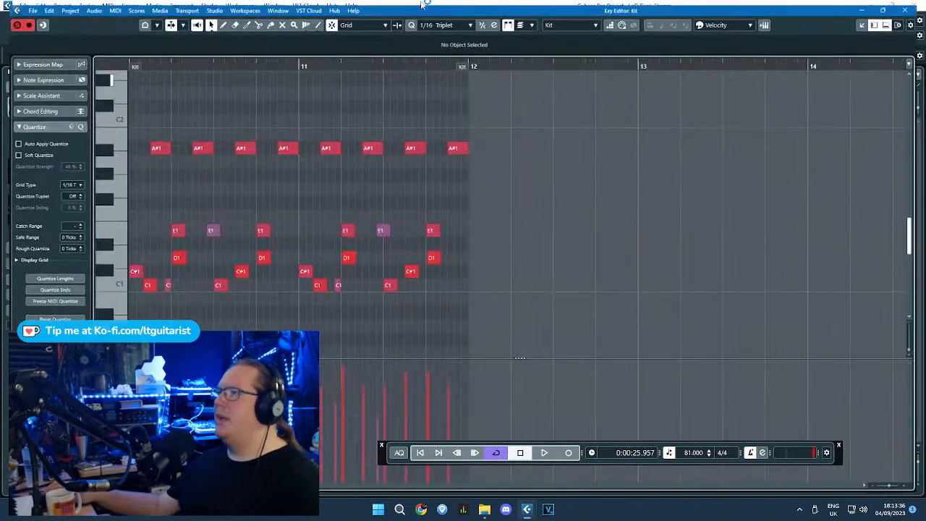
left_click(919, 4)
scroll(666, 210, "down", 3)
left_click_drag(609, 173, 758, 320)
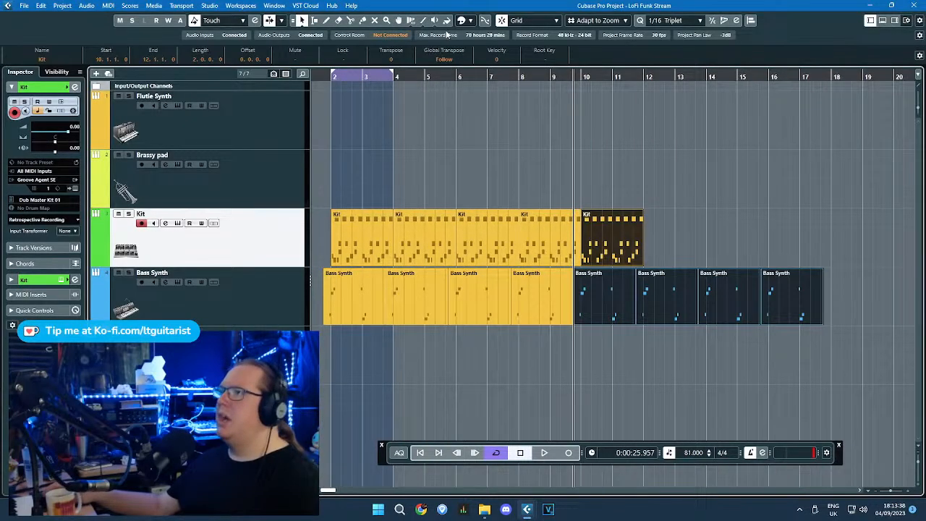
left_click(464, 21)
left_click(514, 51)
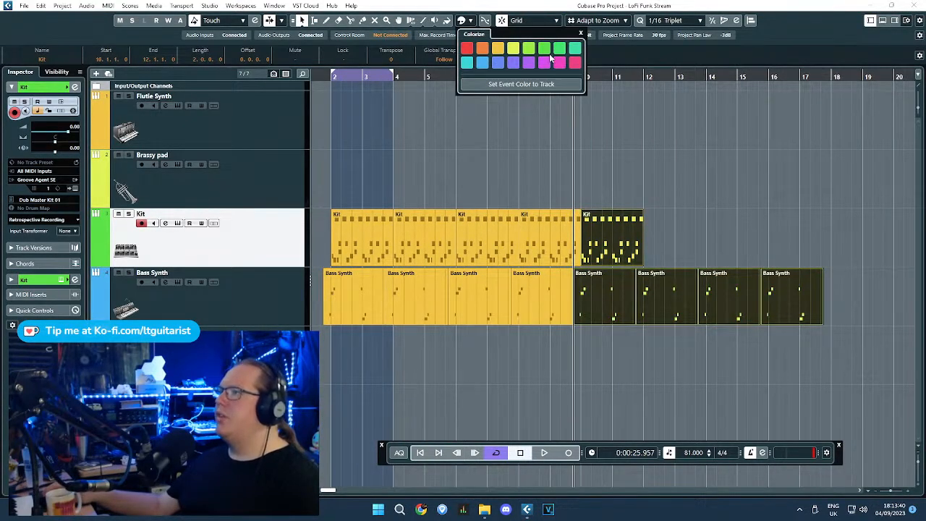
left_click(719, 134)
Step: Open the Kit part at bar 10, lower its first note to C1, and delete the two C1 notes before beat 10.2
scroll(686, 279, "up", 3)
double_click(569, 221)
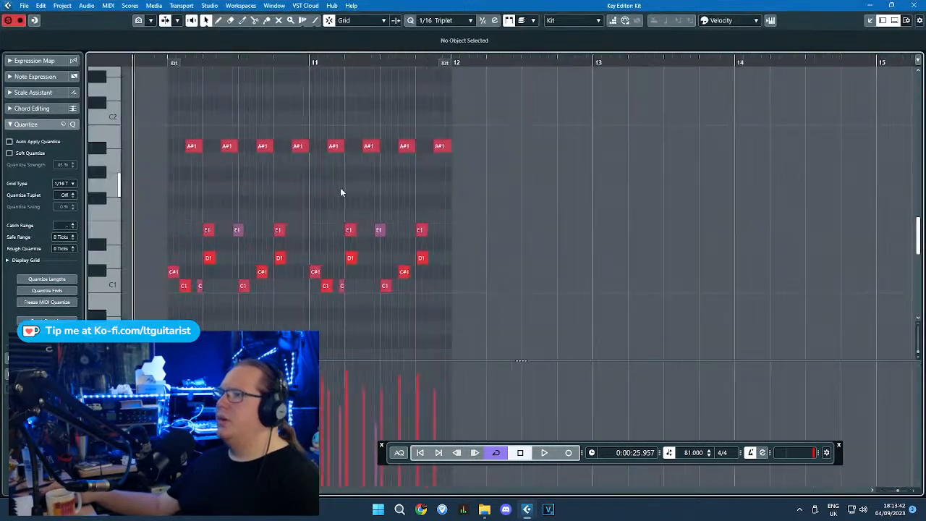
key("h")
key("h")
scroll(264, 266, "up", 1)
left_click(193, 273)
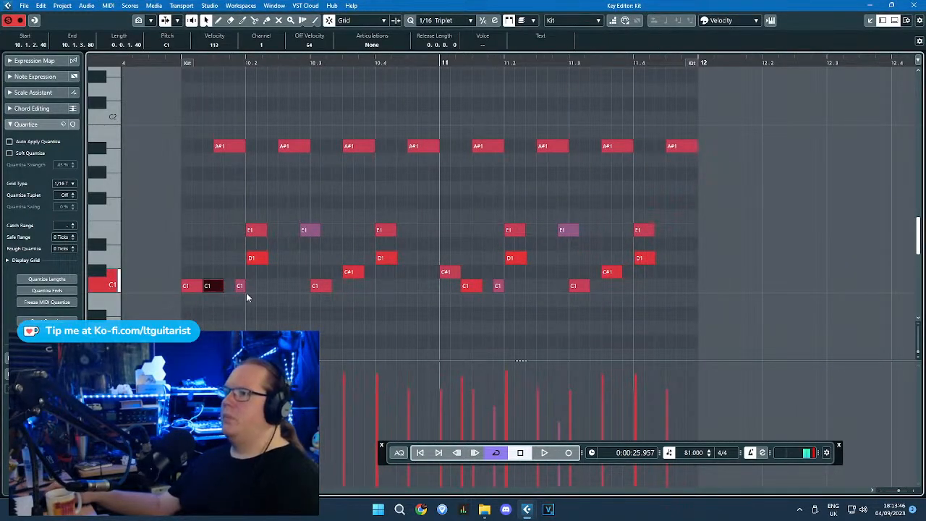
key("Delete")
key("Delete")
Step: Select all the drum notes in bar 11 and delete them
left_click_drag(752, 337, 439, 86)
key("Delete")
scroll(218, 248, "up", 2)
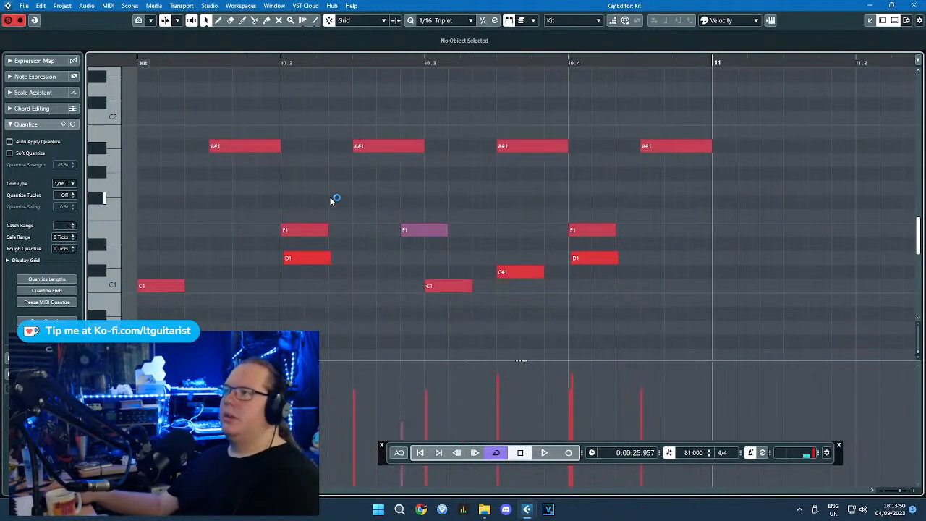
Step: Try the E1 note just before beat 10.3 at C#1, and delete that note
left_click_drag(431, 243, 438, 233)
key("Down")
key("Down")
key("Down")
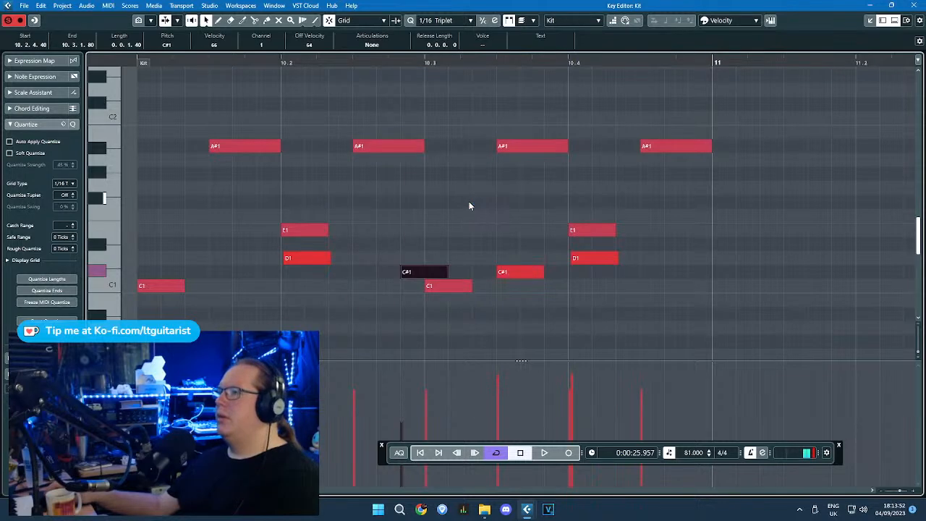
key("Up")
key("Delete")
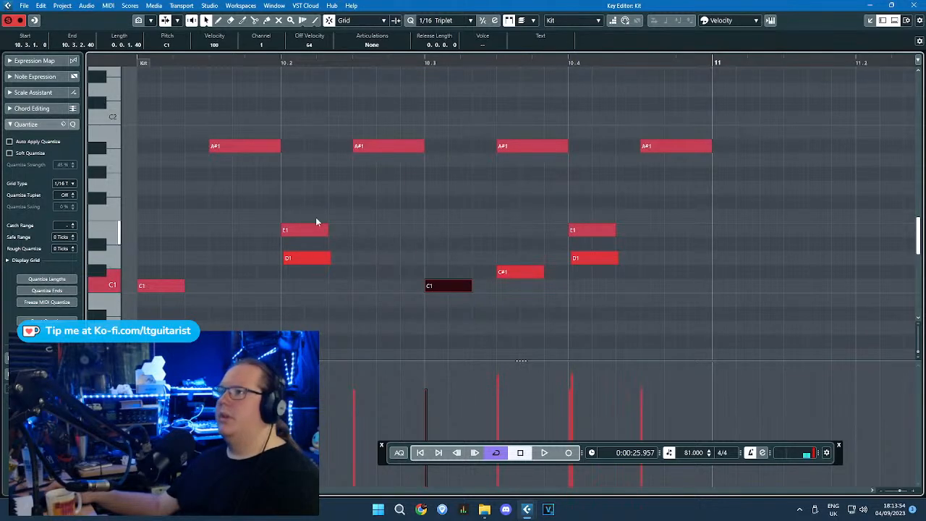
Step: Transpose the two E1 notes on beats 10.2 and 10.4 up to G1
left_click_drag(283, 212, 691, 234)
key("Up")
key("Up")
key("Up")
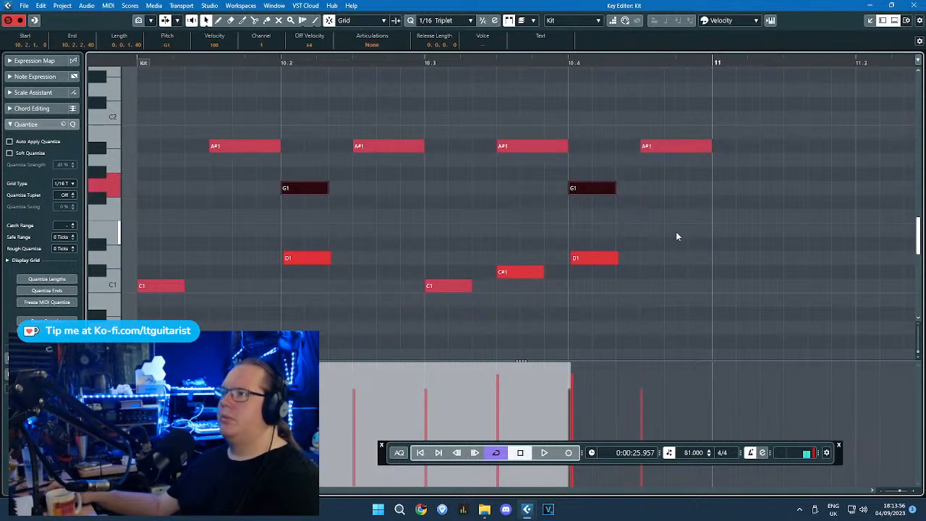
key("Up")
key("Down")
left_click_drag(296, 244, 316, 267)
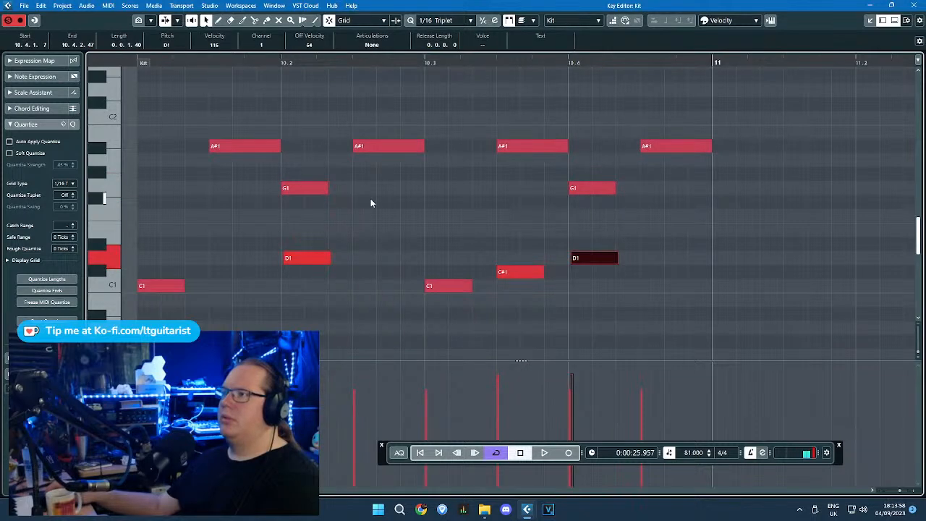
Step: Delete the four off-beat A#1 notes and add short B1 notes on beats 10.2 and 10.4
left_click(242, 147)
left_click(239, 152)
left_click_drag(186, 123, 692, 147)
key("Delete")
mouse_move(234, 145)
left_mouse_down()
mouse_move(317, 143)
mouse_move(202, 142)
mouse_move(298, 136)
left_mouse_up()
double_click(579, 133)
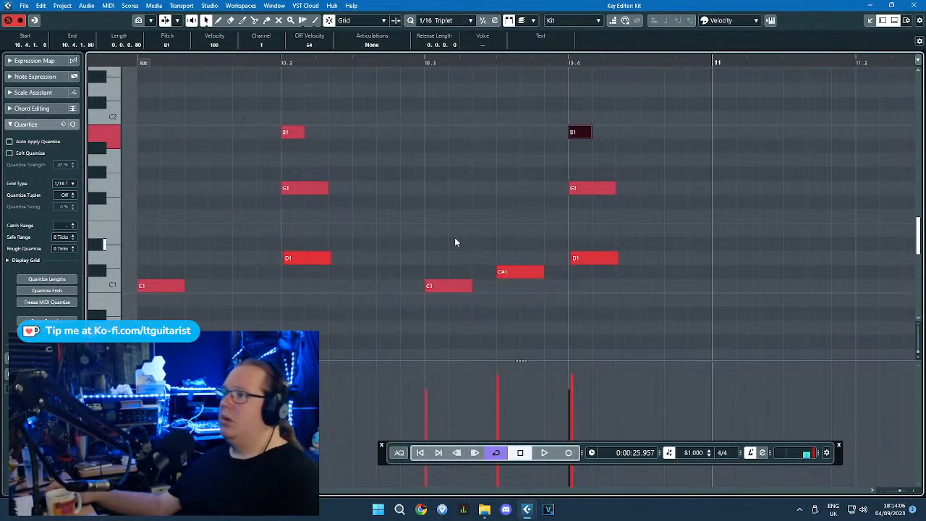
Step: Delete the C1 note on beat 10.3 and play the bar
left_click(456, 285)
key("Delete")
key("space")
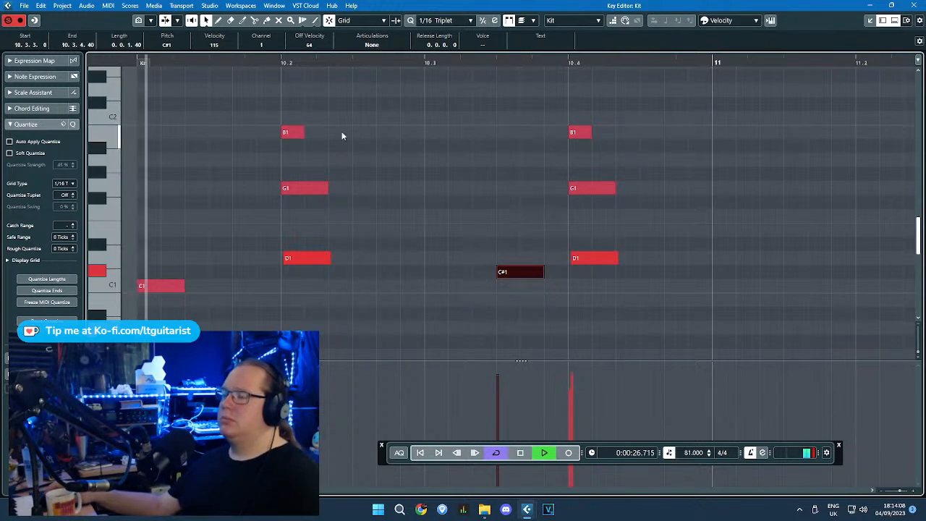
left_click(458, 105)
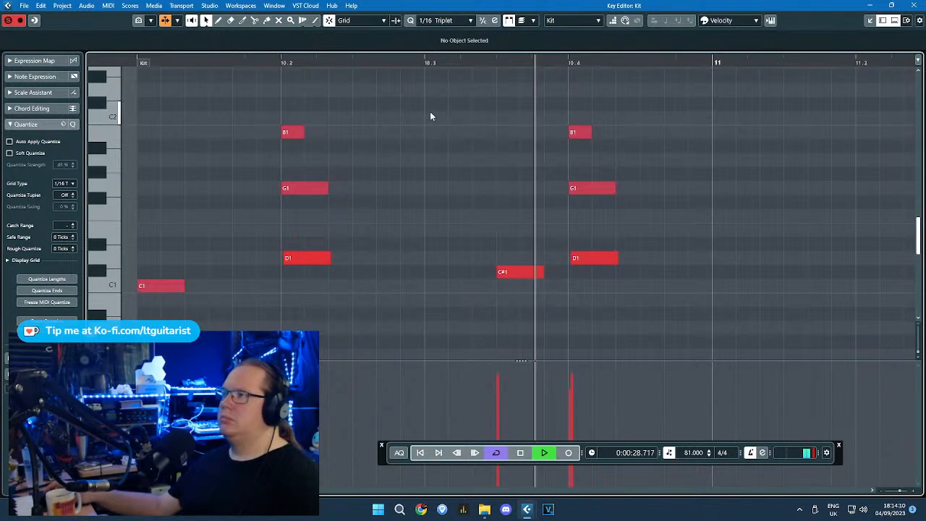
key("space")
Step: Move the two B1 notes one beat earlier, delete the one on beat 10.3, and play the bar
mouse_move(671, 102)
left_mouse_down()
mouse_move(279, 138)
mouse_move(153, 136)
left_mouse_up()
scroll(419, 158, "down", 2)
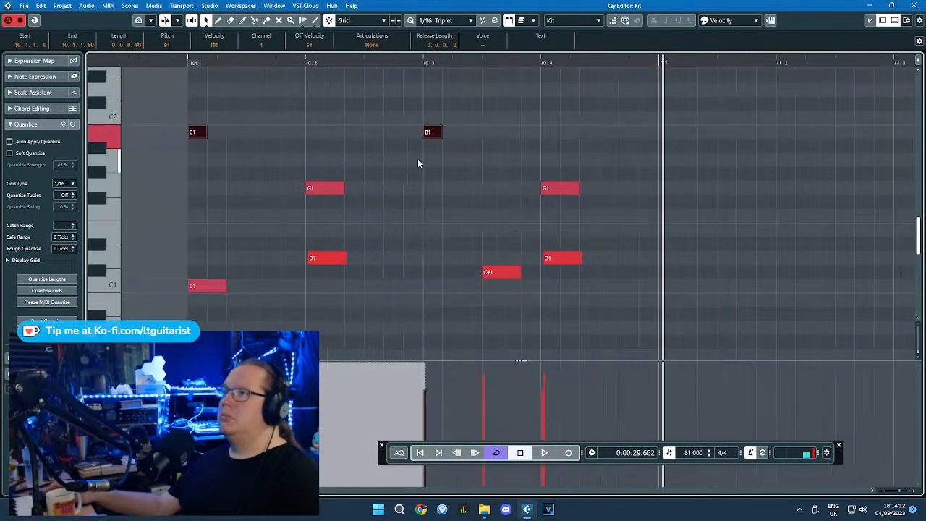
left_click(285, 88)
key("Delete")
left_click(203, 72)
left_click(213, 61)
key("space")
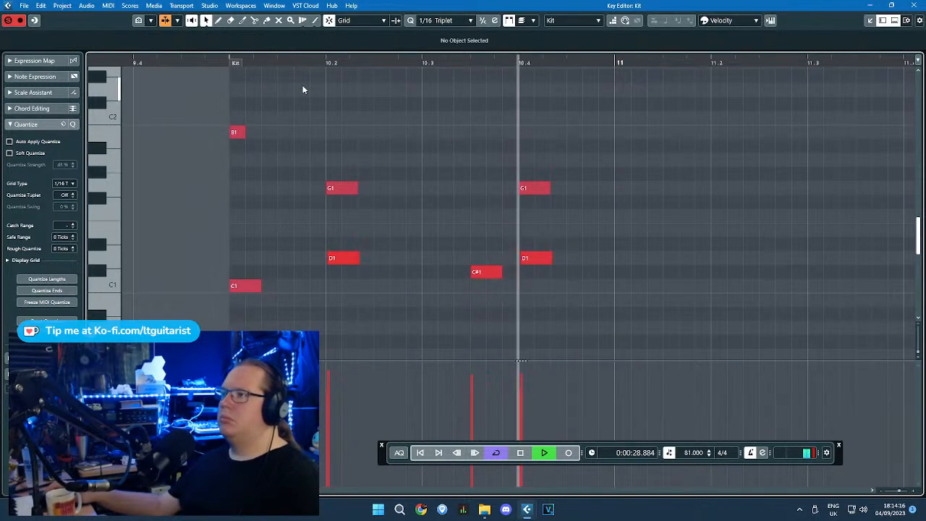
mouse_move(207, 78)
left_mouse_down()
mouse_move(252, 126)
mouse_move(621, 320)
left_mouse_up()
key("space")
Step: Transpose the G1 note on beat 10.4 up to C#2 and play the bar
left_click_drag(562, 239, 533, 266)
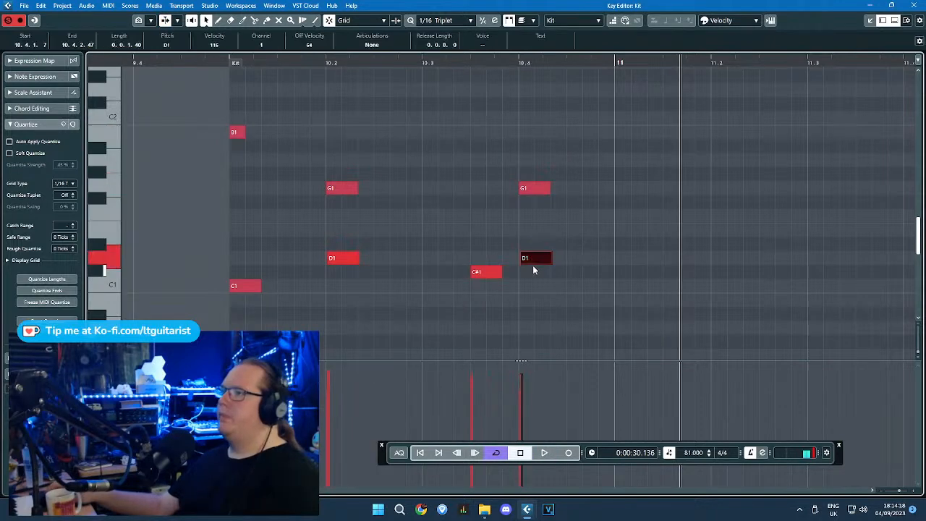
mouse_move(561, 156)
left_mouse_down()
mouse_move(540, 199)
mouse_move(558, 191)
mouse_move(569, 154)
left_mouse_up()
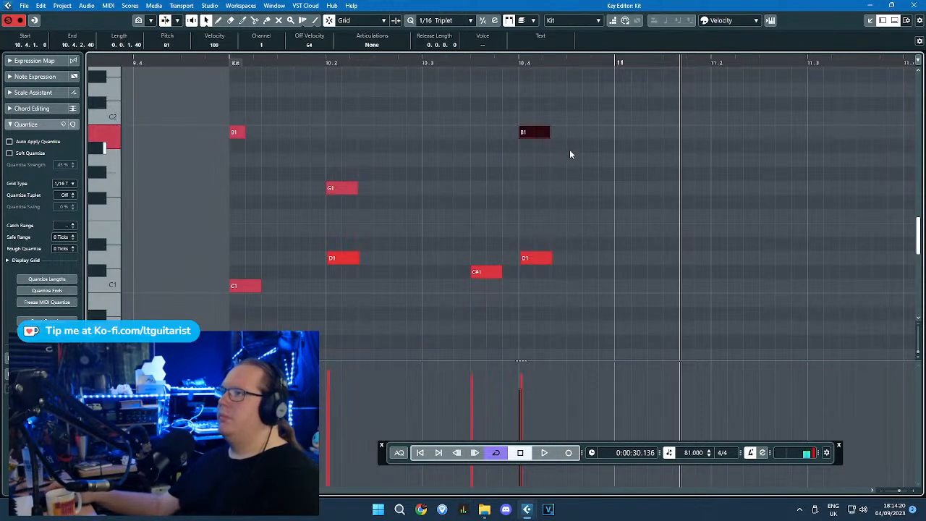
key("space")
left_click(214, 81)
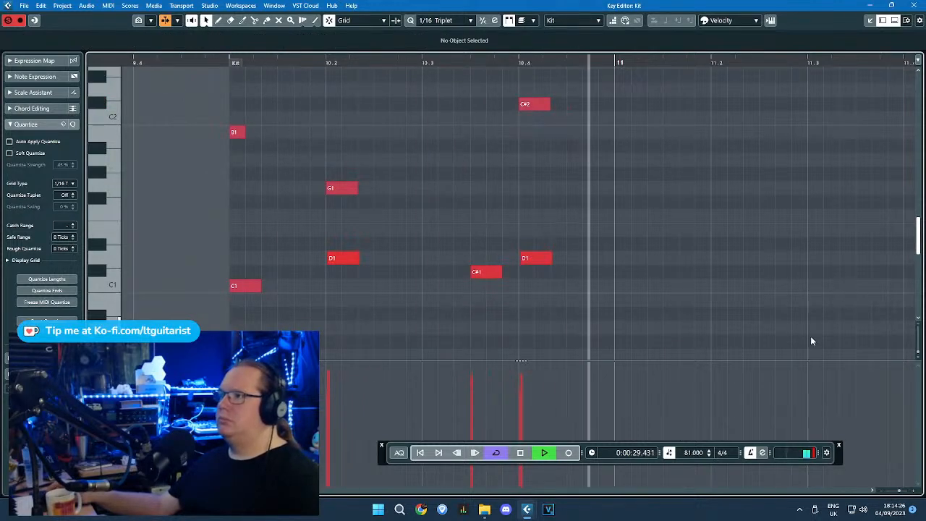
left_click_drag(809, 339, 181, 64)
key("space")
Step: Add a short E1 note at the very end of bar 10 and duplicate all the bar's notes into bar 11
left_click(594, 262)
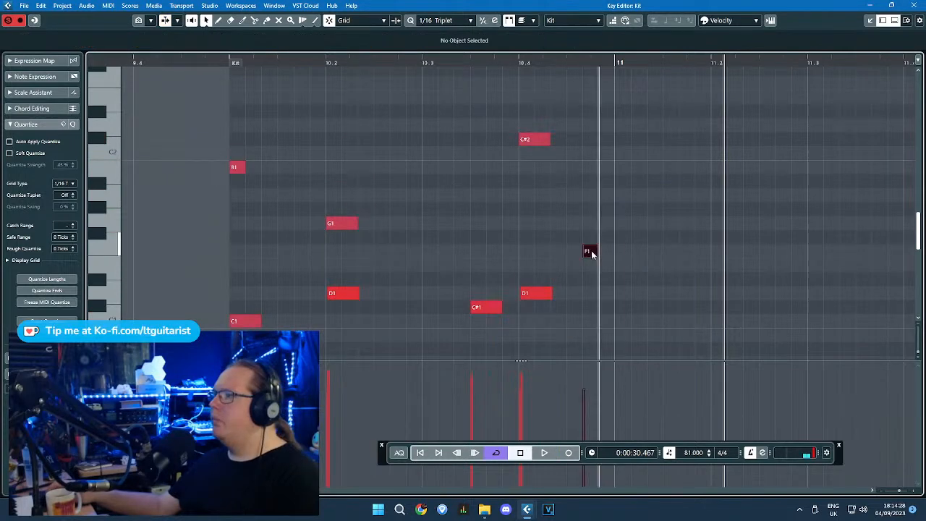
left_click_drag(591, 252, 626, 277)
left_click_drag(669, 339, 177, 95)
key("ctrl+d")
Step: Play the sparser drum pattern from the start of bar 10
scroll(377, 119, "down", 6)
left_click(296, 64)
key("space")
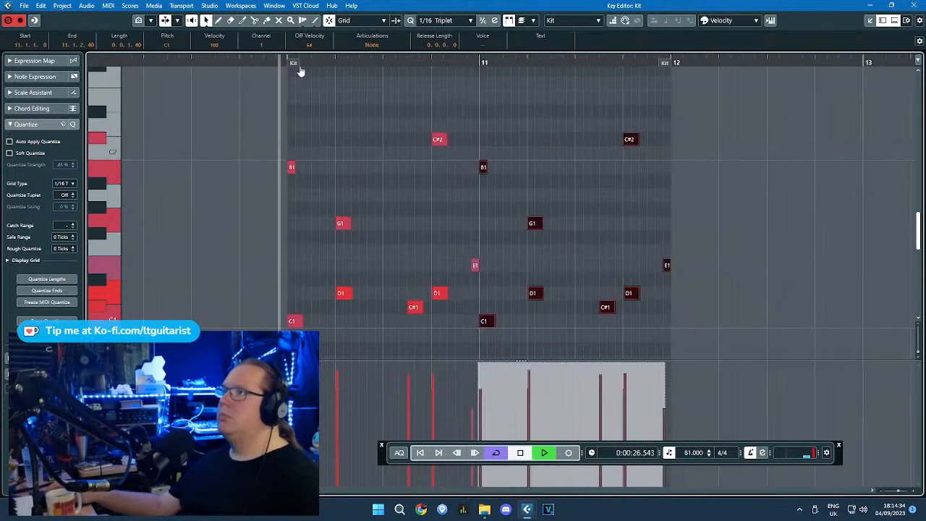
left_click(580, 121)
Step: Return to the arrangement and duplicate the green Kit part three times so the drums run to bar 18
left_click(913, 5)
left_click(609, 209)
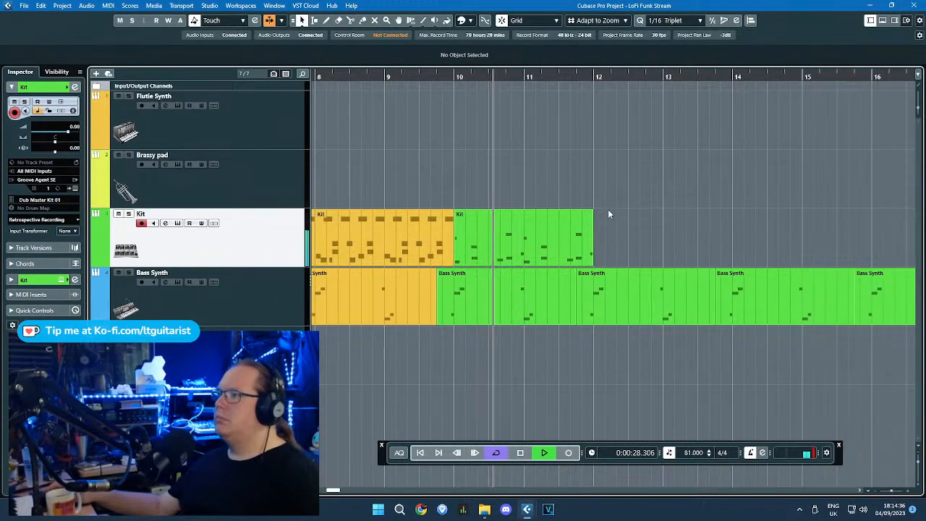
scroll(610, 208, "down", 2)
left_click_drag(610, 207, 564, 240)
key("ctrl+d")
key("ctrl+d")
key("ctrl+d")
scroll(585, 165, "down", 2)
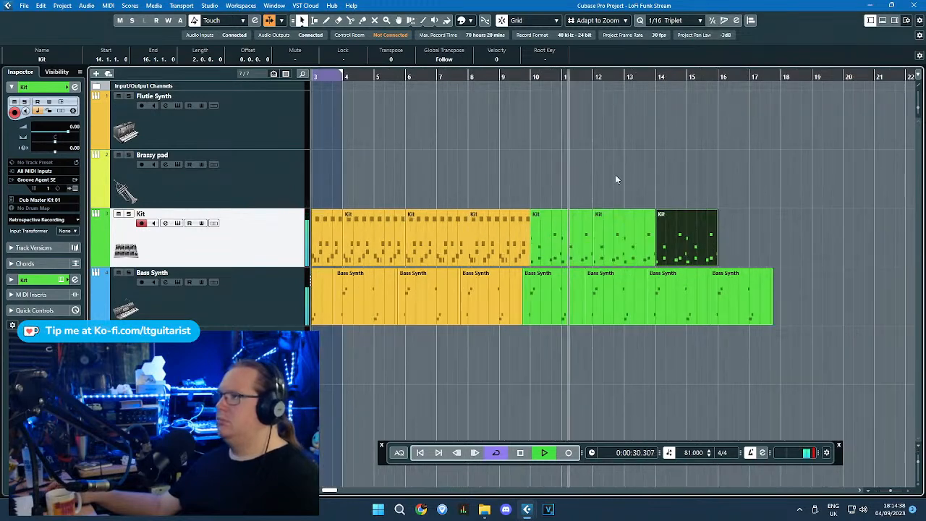
scroll(582, 141, "up", 3)
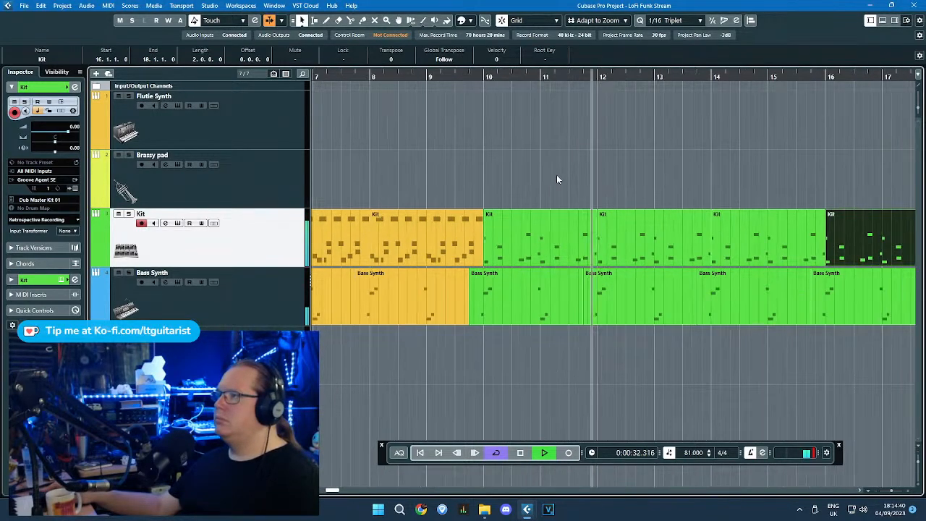
scroll(721, 229, "up", 4)
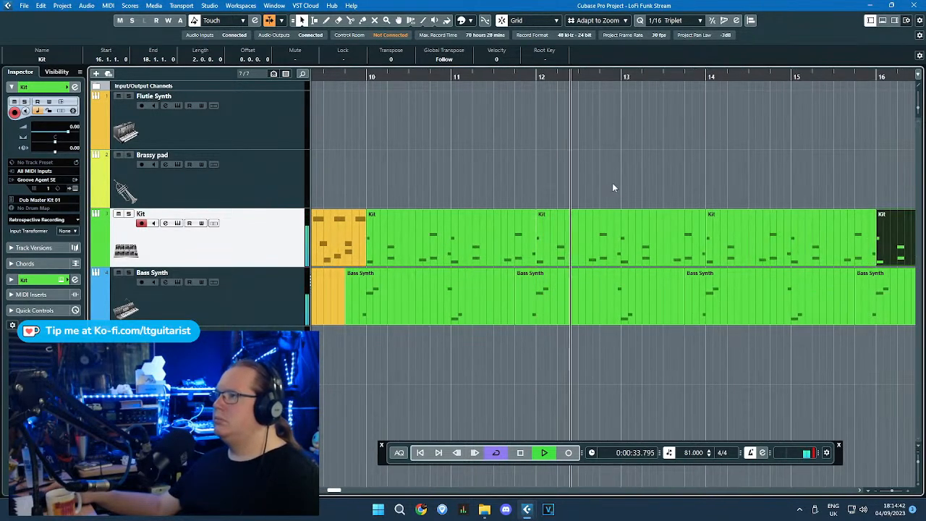
Step: Stop playback, reopen the Kit part at bar 10, and delete the B1 note at the start of bar 11
key("space")
double_click(503, 233)
double_click(304, 168)
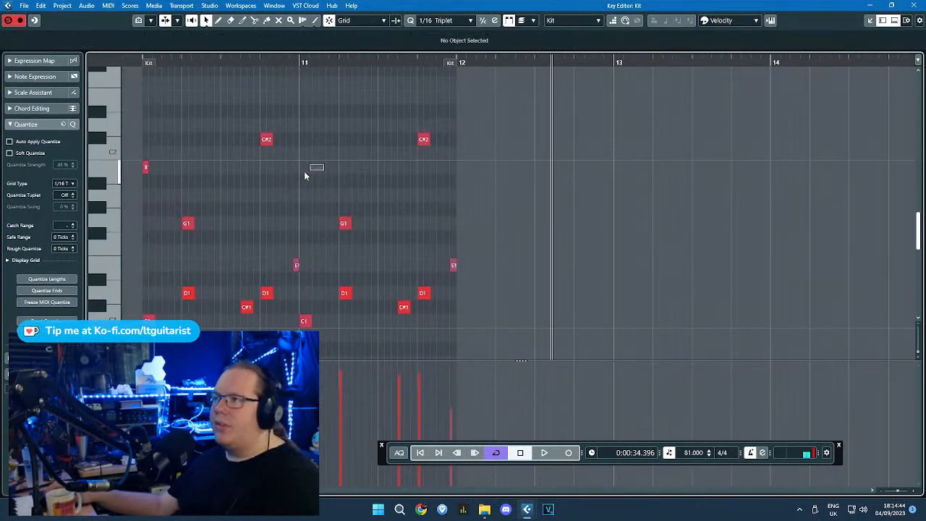
Step: Close the key editor, delete the outdated green Kit copies after bar 12, and duplicate the edited part three times to bar 18
left_click(914, 5)
left_click_drag(571, 169, 921, 215)
key("Delete")
left_click_drag(799, 195, 517, 233)
key("ctrl+d")
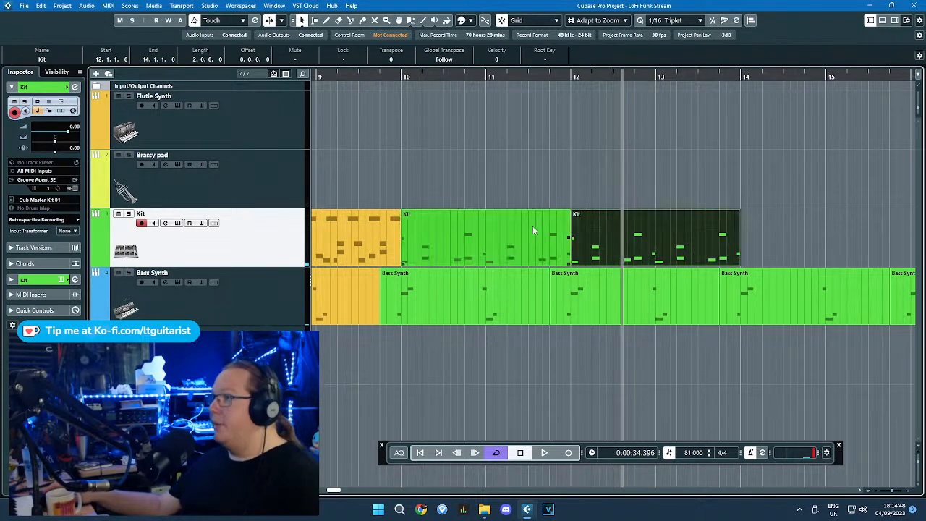
key("ctrl+d")
scroll(515, 204, "down", 2)
key("ctrl+d")
Step: Play the transition from bar 9 into the green section and review the arrangement, stopping after bar 14
left_click(414, 76)
scroll(486, 162, "down", 2)
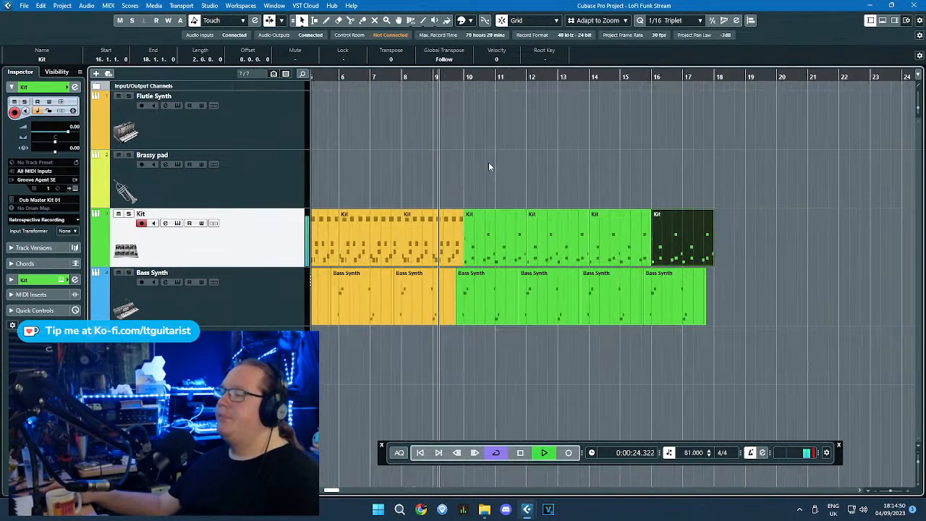
left_click_drag(556, 178, 529, 125)
scroll(572, 194, "up", 2)
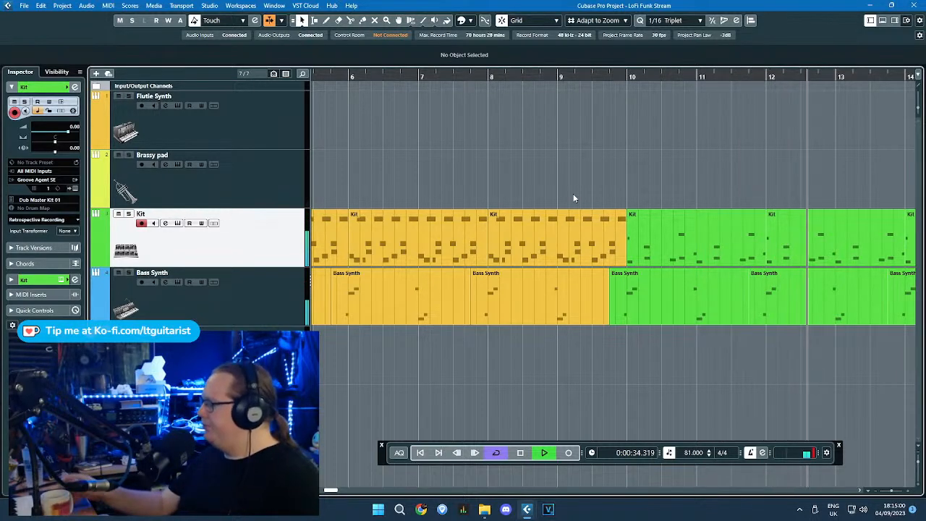
key("g")
key("g")
key("h")
scroll(666, 293, "up", 5)
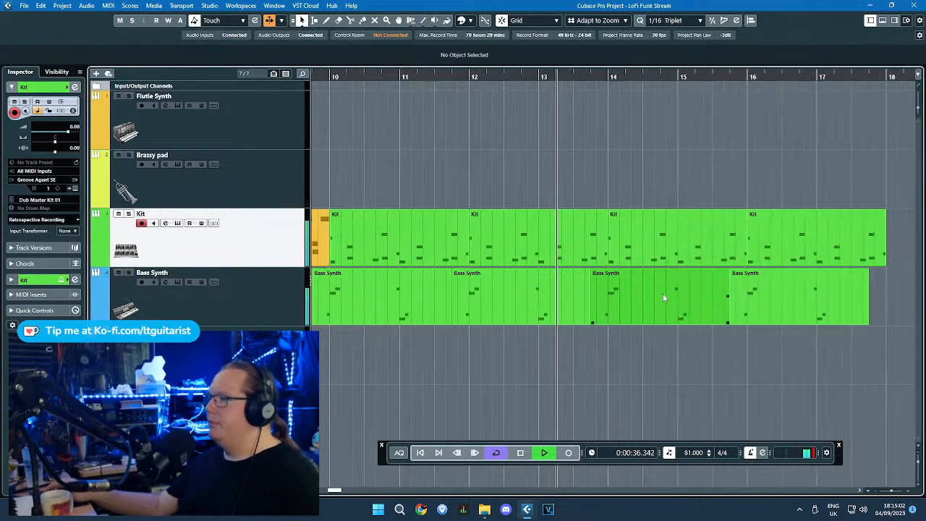
scroll(695, 130, "down", 4)
scroll(728, 115, "down", 3)
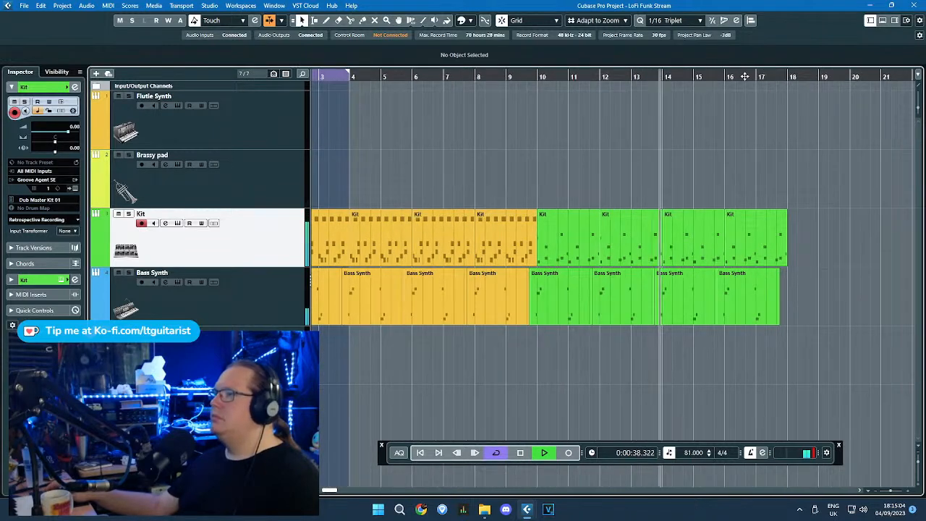
mouse_move(507, 129)
left_mouse_down()
mouse_move(345, 208)
mouse_move(314, 203)
left_mouse_up()
key("space")
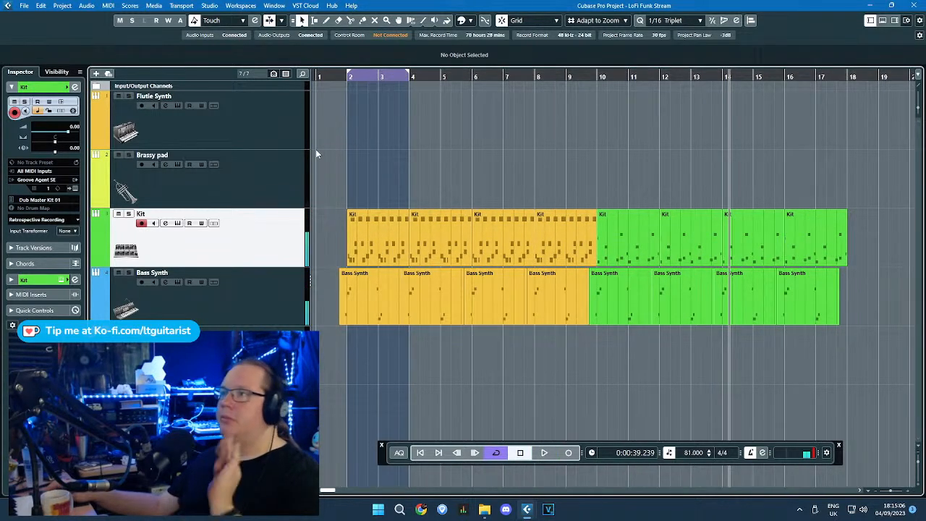
Step: Duplicate all Kit and Bass Synth parts after the existing ones and align the copied Kit parts to start at bar 18
left_click(258, 194)
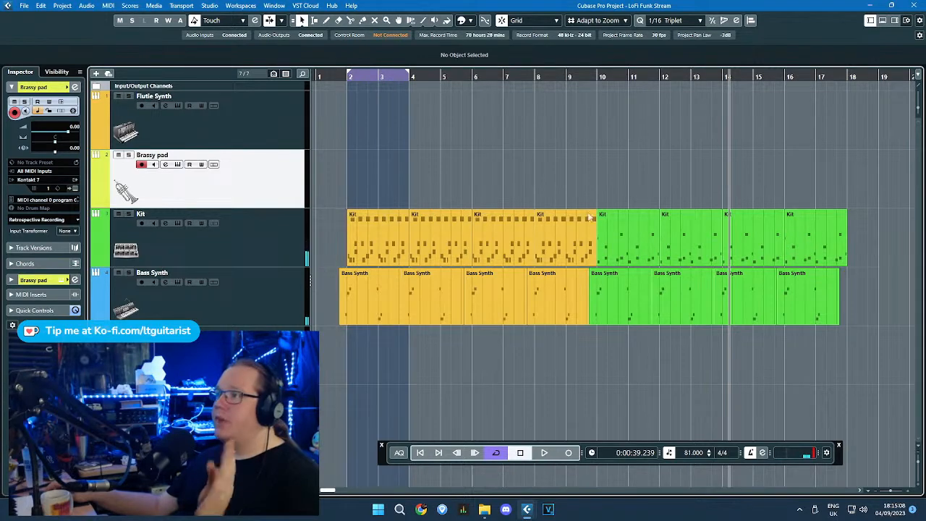
scroll(657, 293, "down", 2)
left_click_drag(800, 369, 286, 242)
key("ctrl+d")
scroll(701, 282, "up", 2)
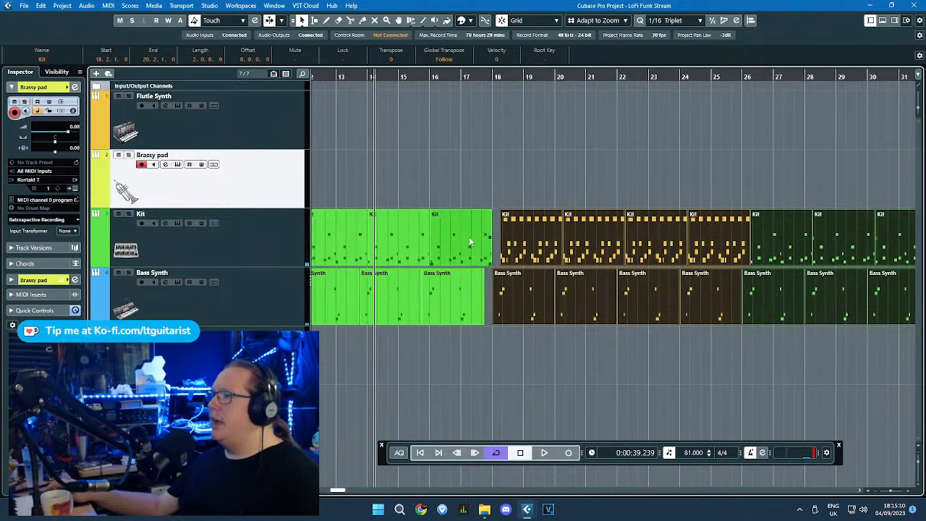
scroll(476, 241, "up", 2)
left_click_drag(556, 225, 536, 243)
scroll(521, 221, "down", 3)
left_click_drag(497, 188, 289, 140)
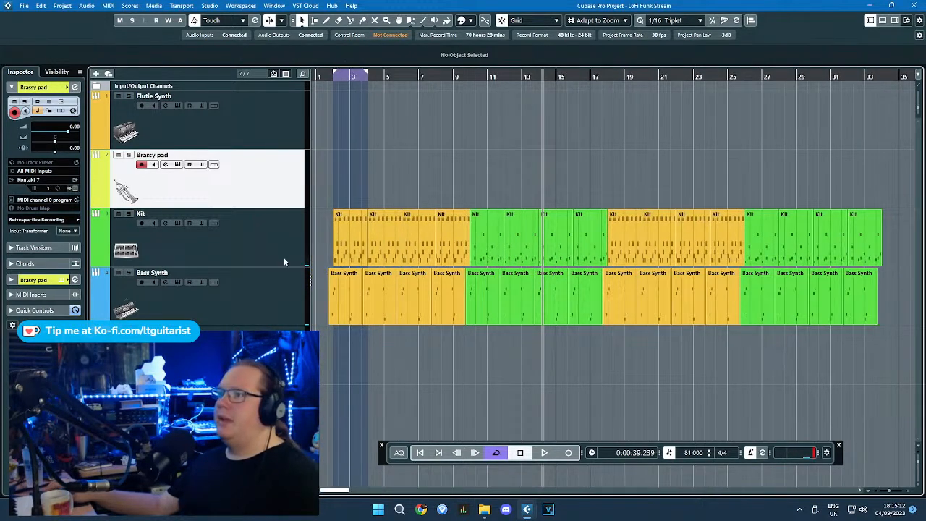
Step: Record a guitar take on the Guitar 1 track from the song start to bar 10 with cycle mode off
left_click(253, 355)
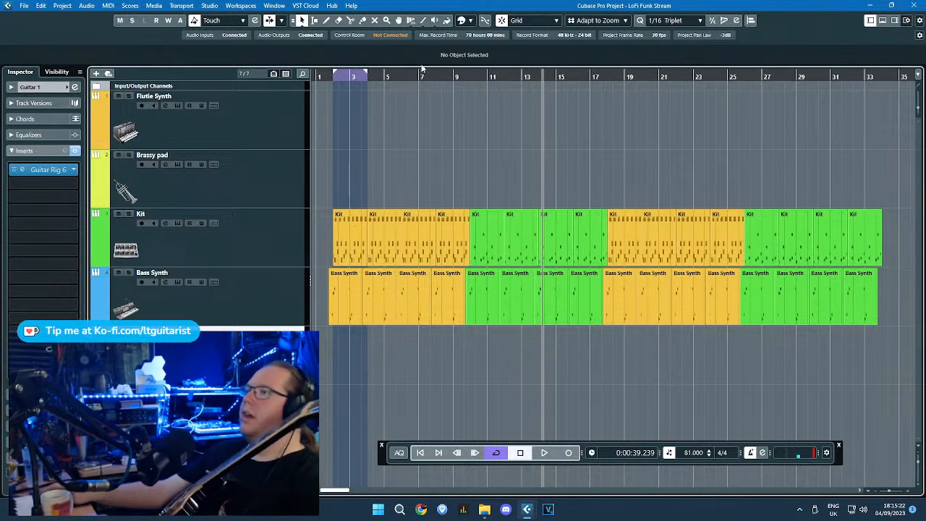
left_click_drag(317, 83, 316, 89)
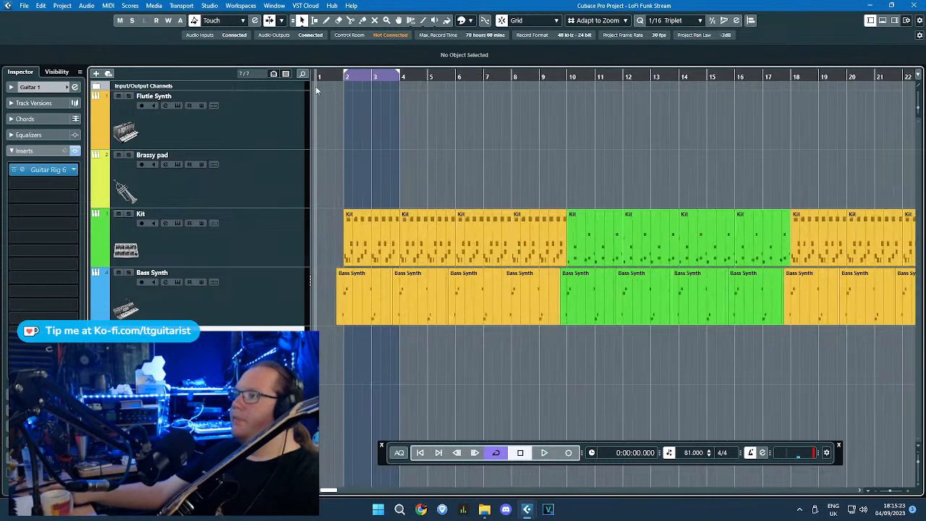
left_click(499, 453)
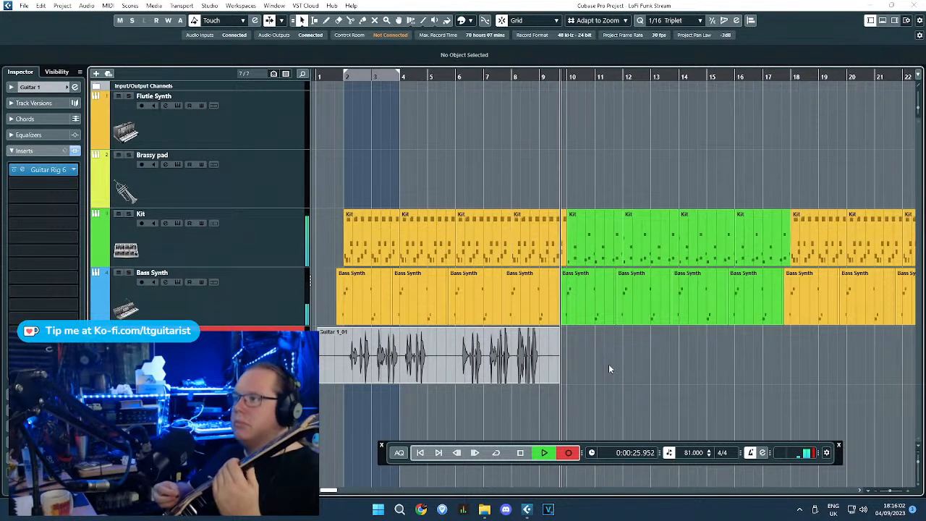
key("space")
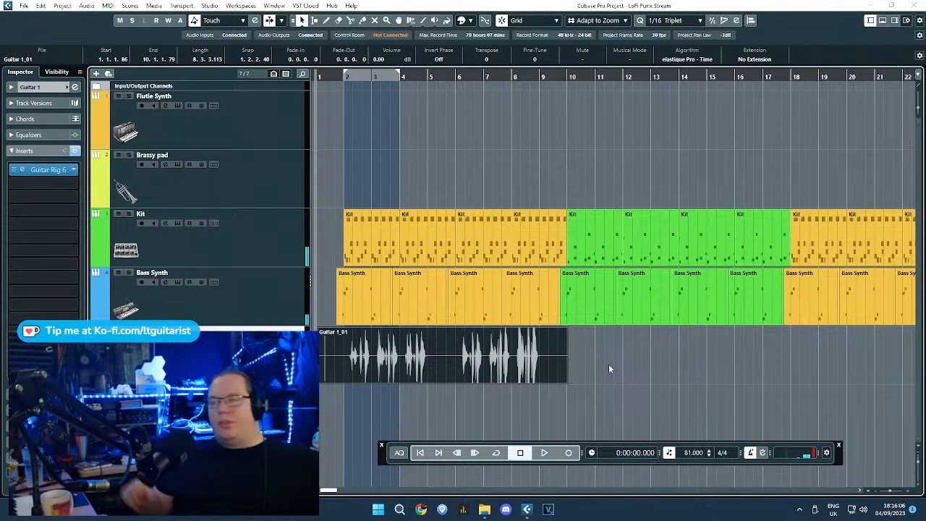
Step: Split the Guitar 1 recording at bar 6, delete the portion before it, and cut the silent tail after 9.3
scroll(479, 360, "up", 5)
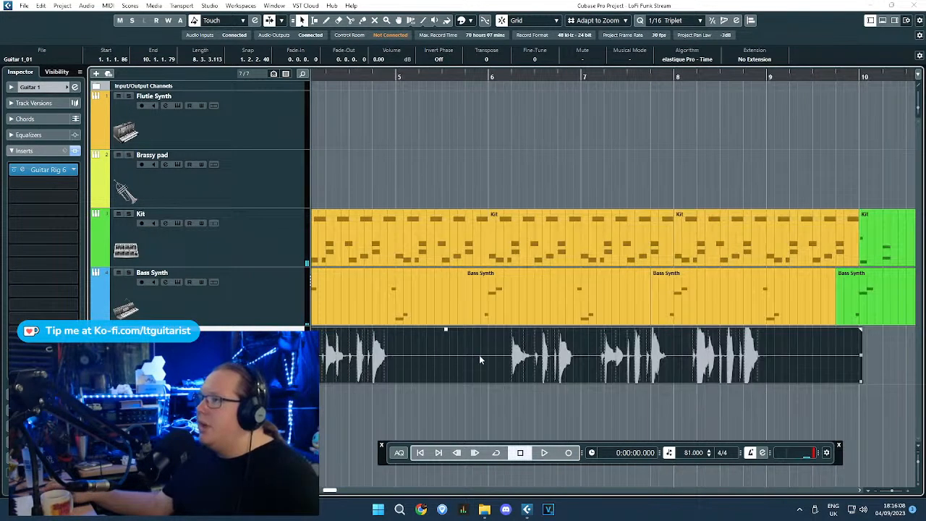
left_click(491, 341)
key("1")
left_click(455, 348)
key("Delete")
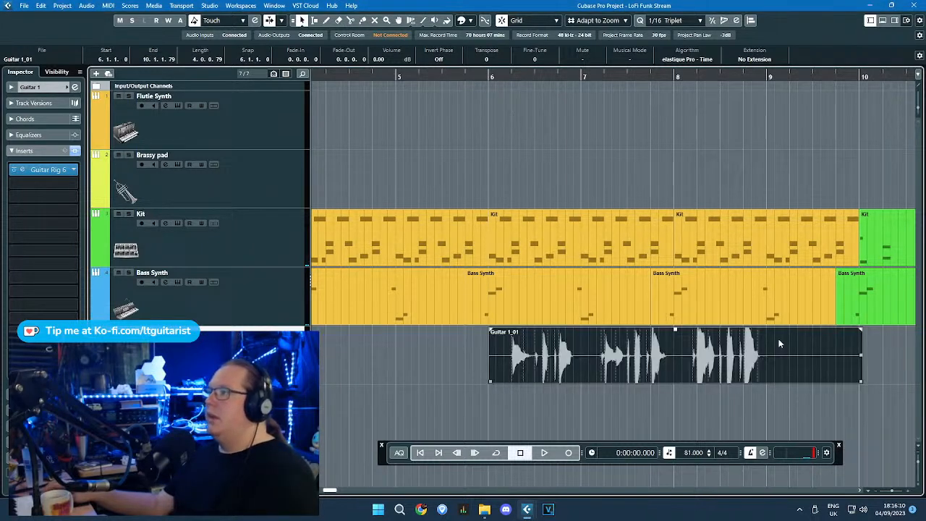
left_click(813, 359)
key("1")
key("Delete")
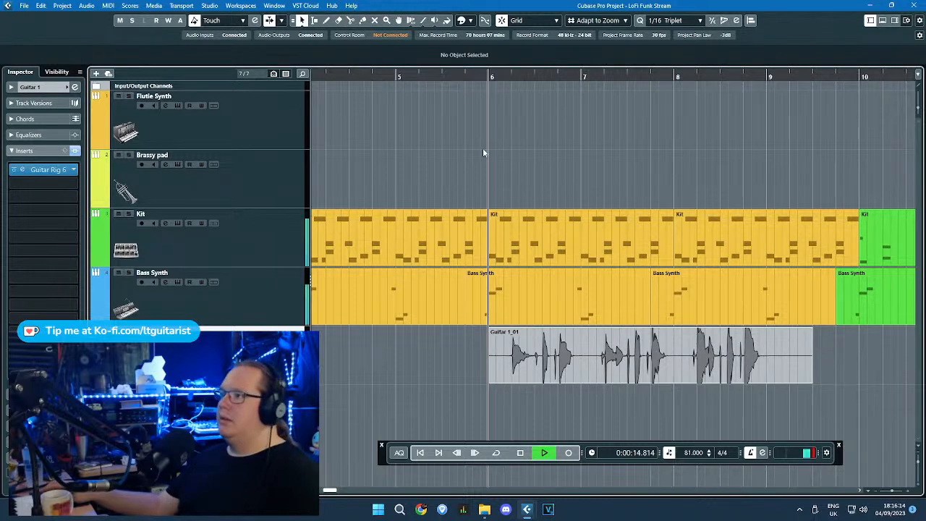
Step: Set the cycle range to bars 6 to 10, turn on looping, and stop playback
scroll(482, 165, "down", 2)
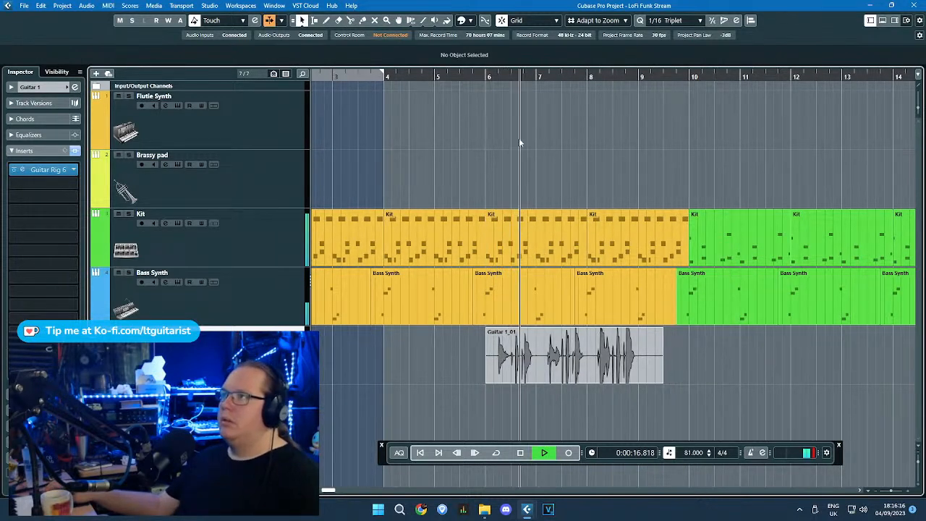
left_click_drag(487, 71, 685, 123)
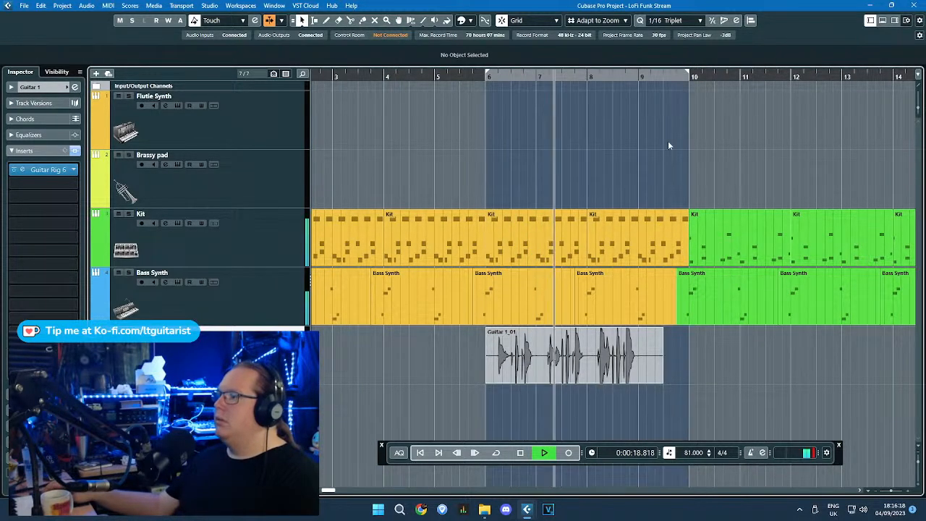
key("KP_Divide")
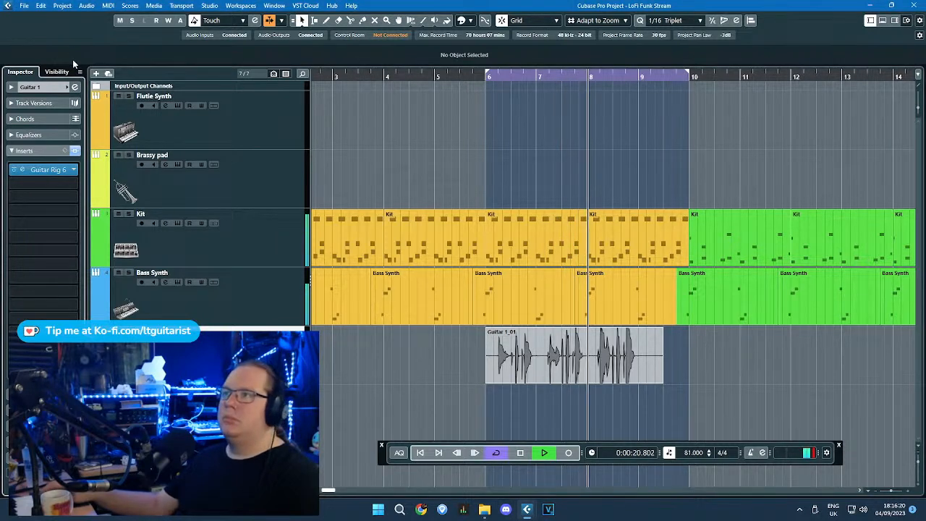
key("space")
Step: Load the Basic Chicago preset in Guitar 1's Guitar Rig 6 insert and play the soloed guitar
left_click(58, 169)
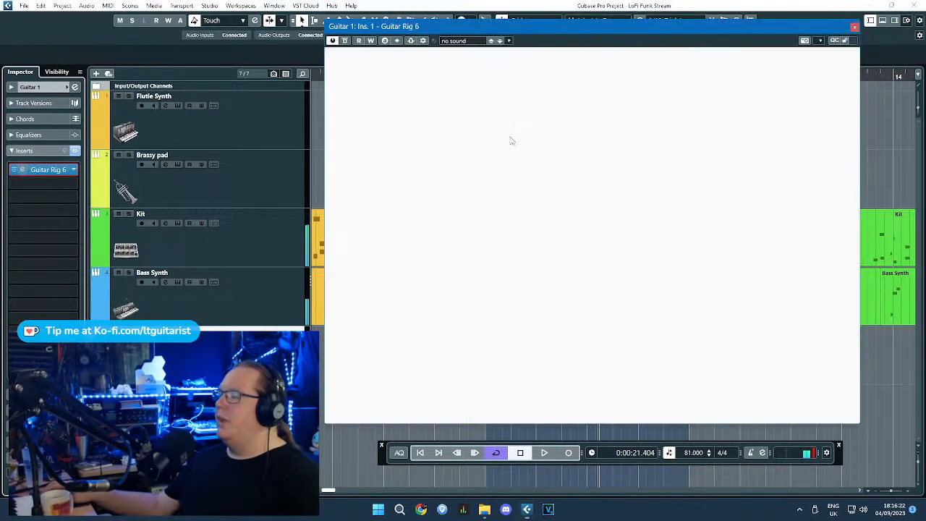
left_click(368, 282)
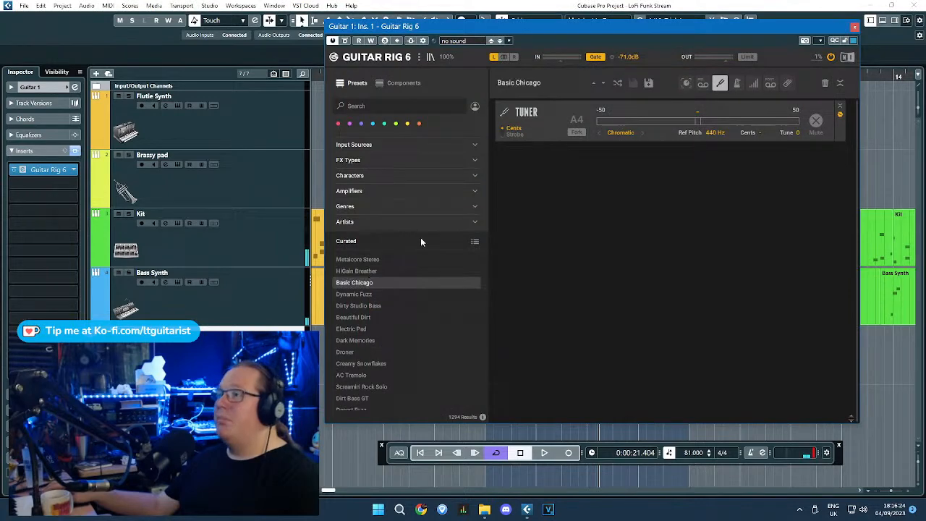
left_click_drag(576, 22, 485, 29)
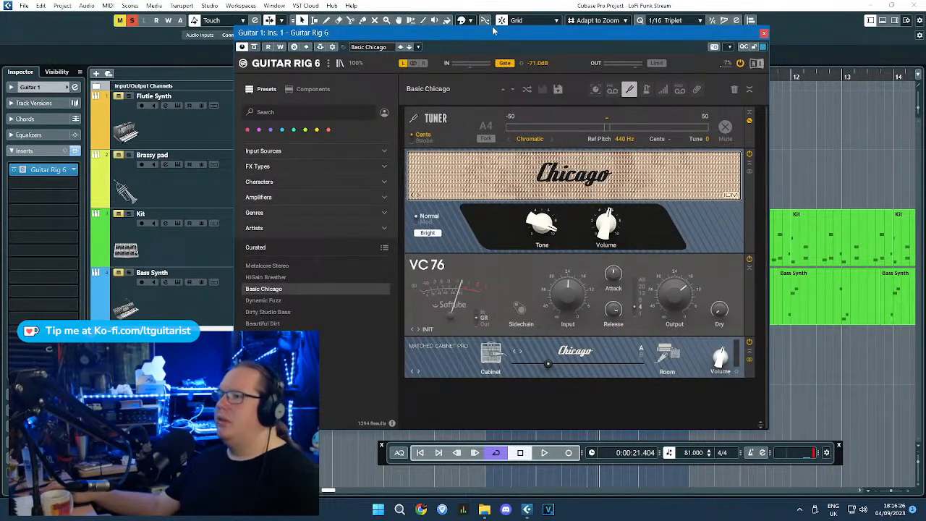
left_click(548, 453)
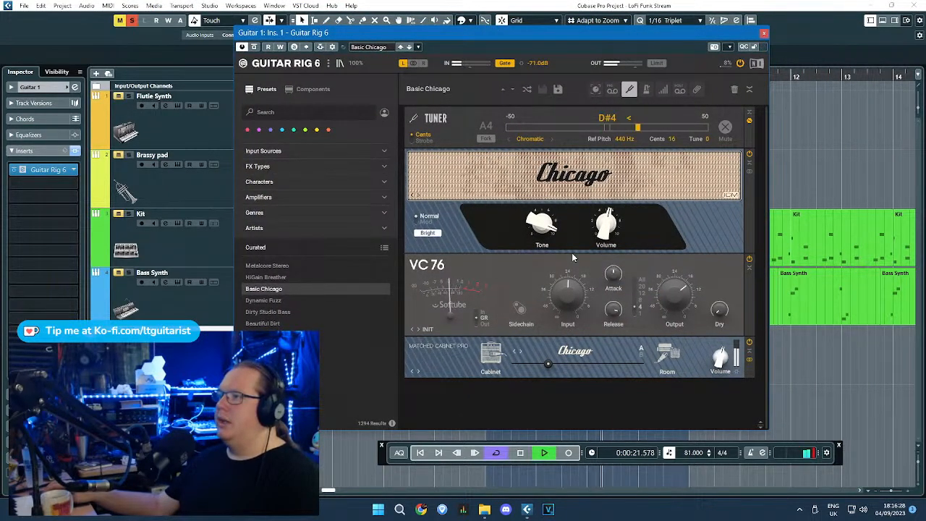
Step: Set the VC 76 input to 32.0 and the Matched Cabinet Pro mix to 78% cabinet and 22% room
left_click_drag(569, 294, 569, 315)
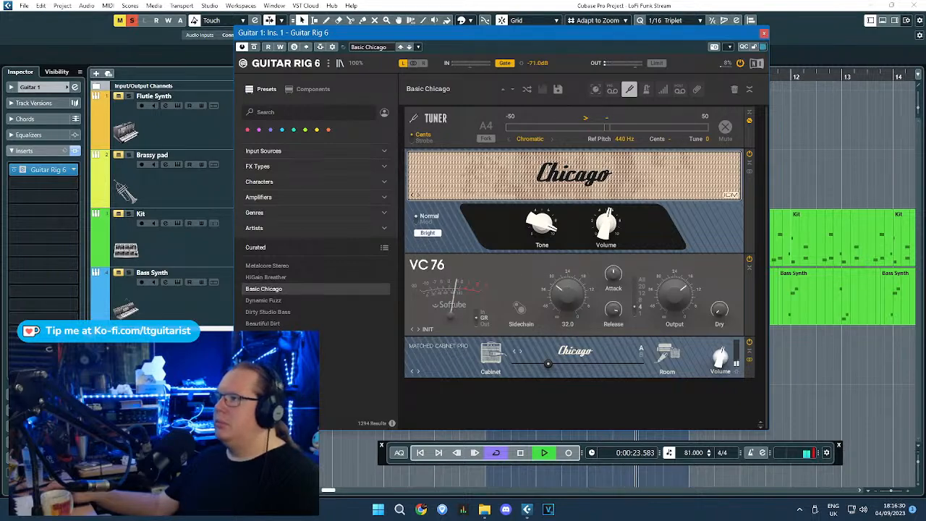
left_click_drag(543, 363, 540, 364)
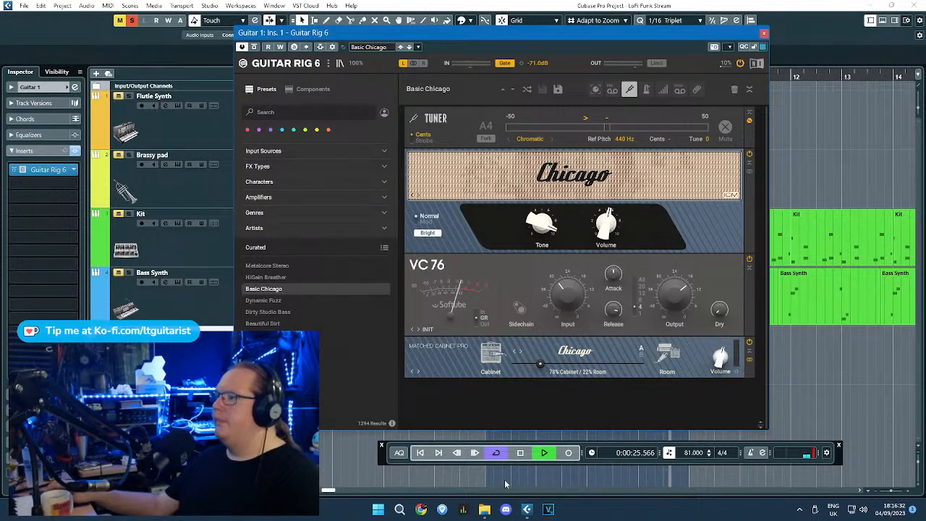
left_click_drag(622, 30, 535, 34)
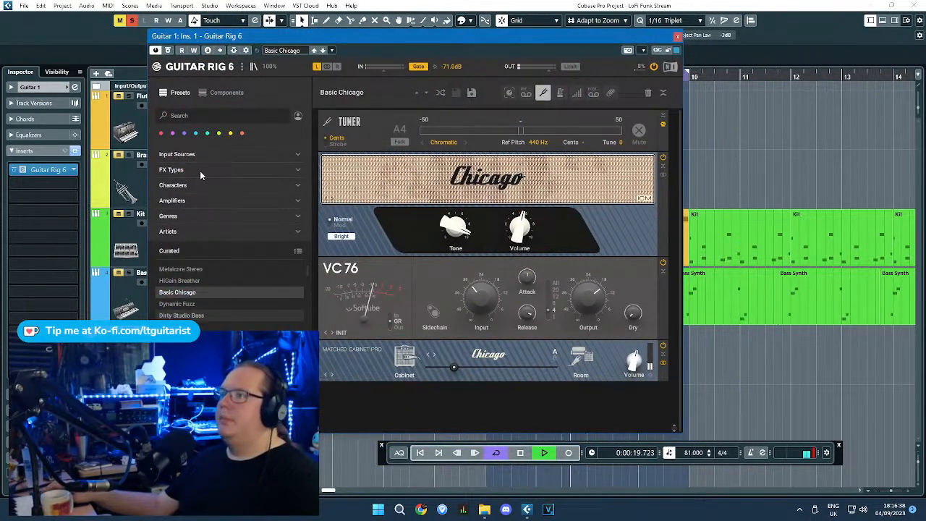
Step: Add a Fast Comp from the Dynamics components ahead of the Chicago amp in the rack
left_click(200, 201)
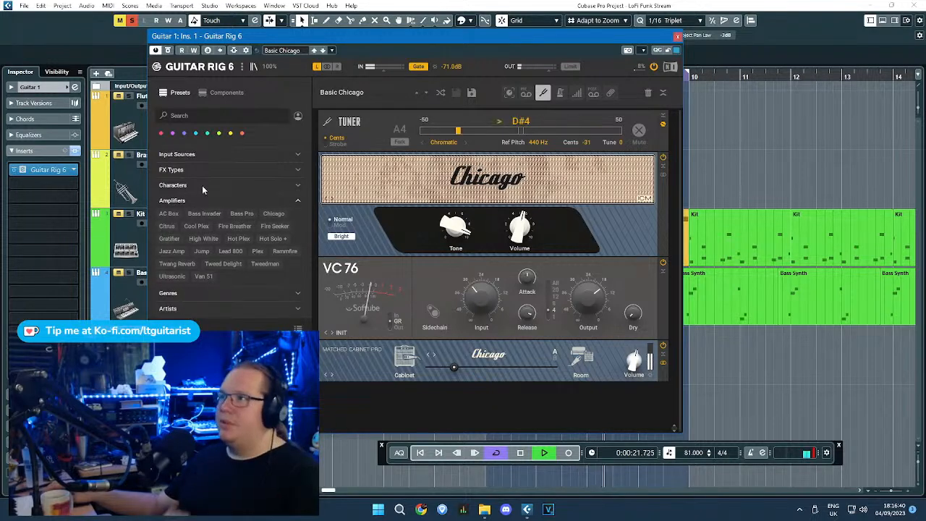
left_click(224, 96)
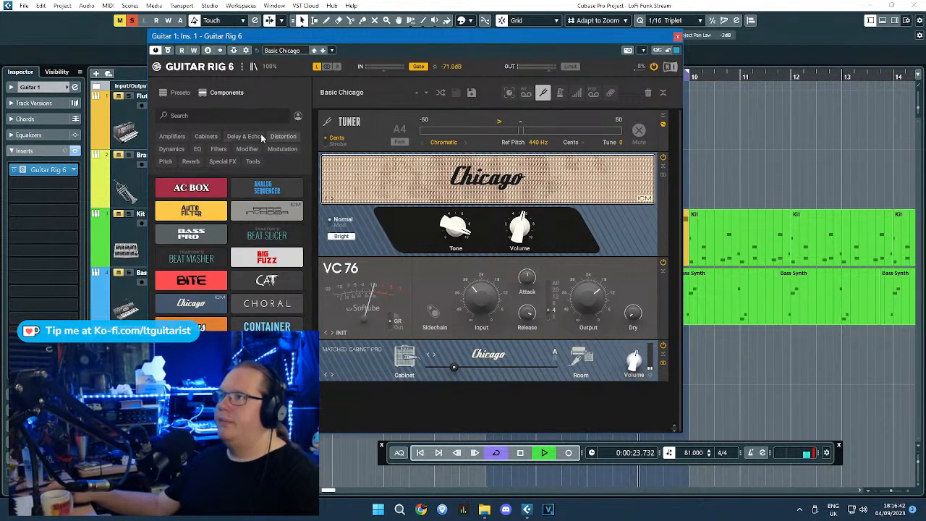
left_click(172, 149)
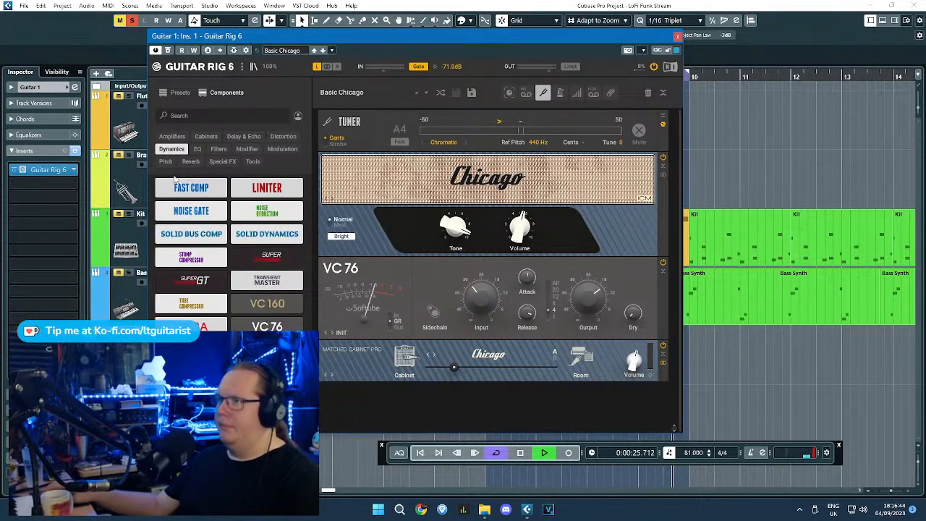
left_click_drag(174, 179, 541, 201)
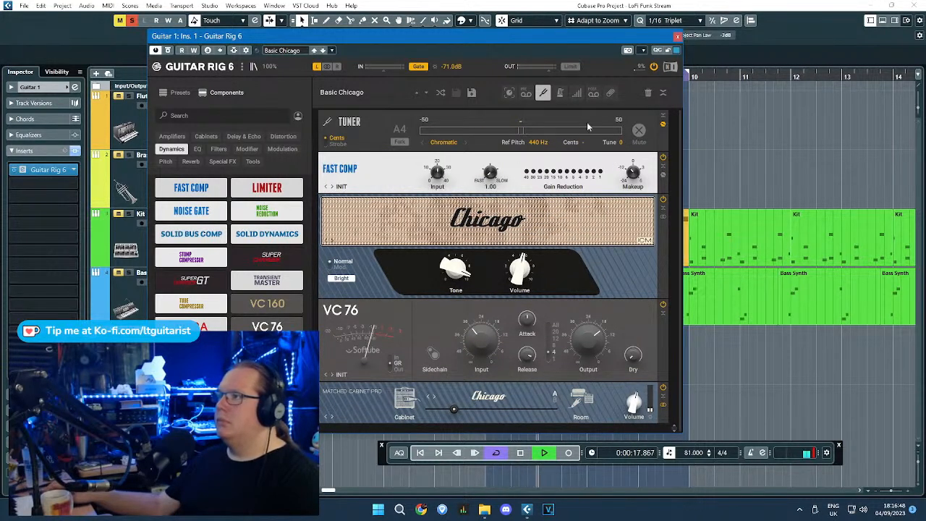
Step: Set the Fast Comp input to 20.6 dB, adjust its makeup gain, and close the Guitar Rig window
left_click(438, 171)
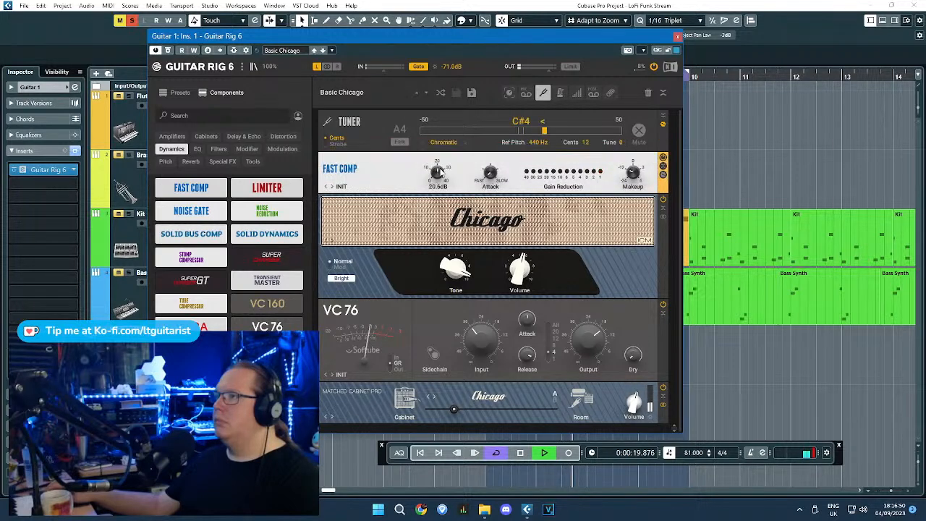
left_click_drag(634, 171, 634, 181)
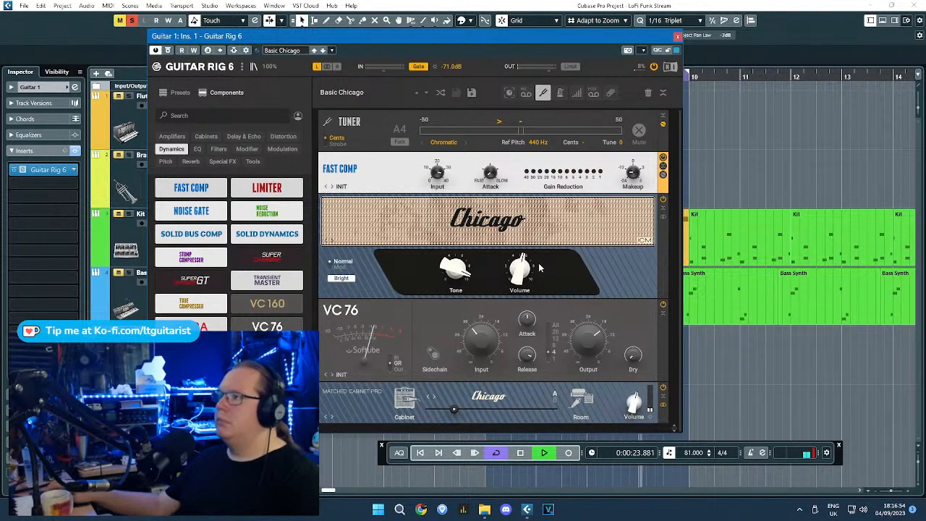
left_click(678, 36)
Step: Stop playback, duplicate the trimmed Guitar 1 event, and move the copy to bar 18
scroll(646, 188, "down", 4)
key("space")
left_click(434, 379)
scroll(431, 381, "up", 2)
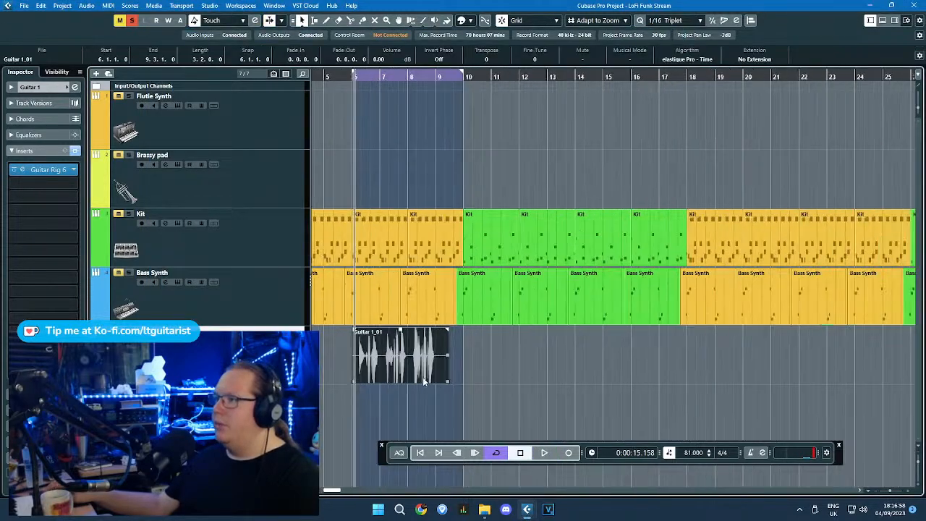
key("ctrl+d")
left_click_drag(506, 366, 718, 373)
Step: Start playback at bar 18, split the Guitar 1 copy at bar 19, and delete the part before the split
scroll(732, 365, "up", 3)
left_click(624, 70)
key("space")
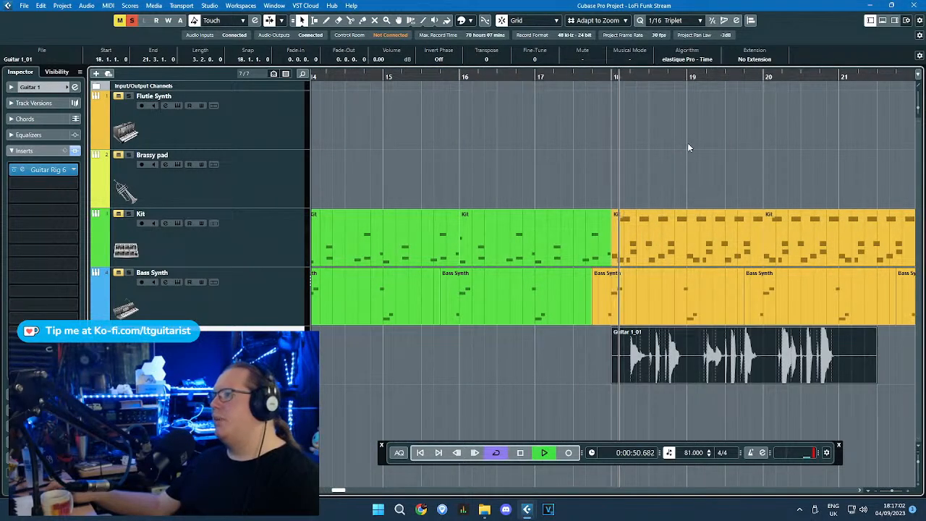
scroll(700, 164, "up", 2)
left_click_drag(729, 155, 919, 138)
key("3")
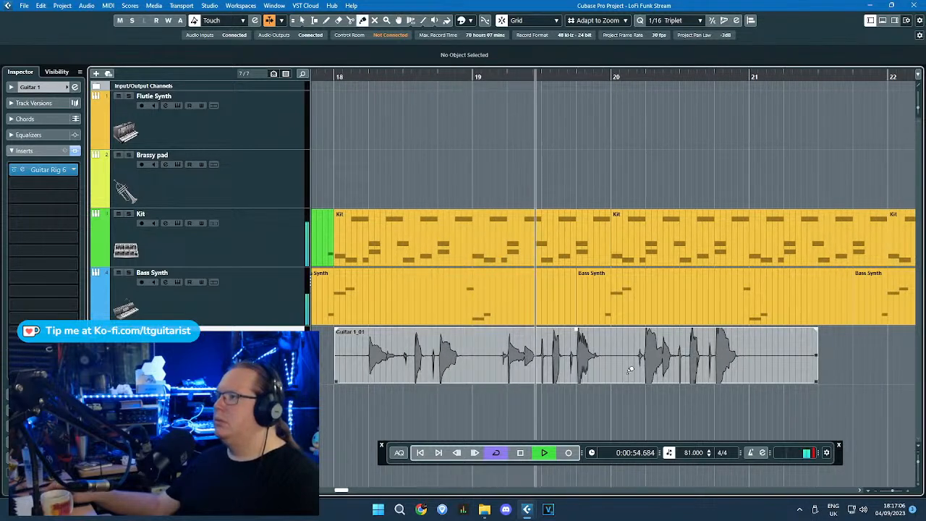
left_click(471, 367)
key("1")
left_click(421, 368)
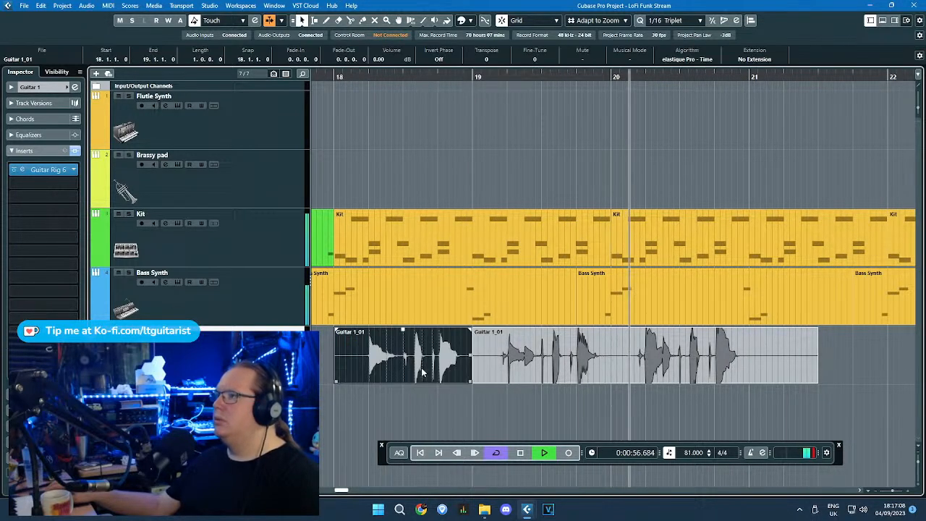
key("Delete")
Step: Split the remaining Guitar 1 copy at bars 20 and 21 and delete the leftover after bar 21
key("3")
left_click(612, 361)
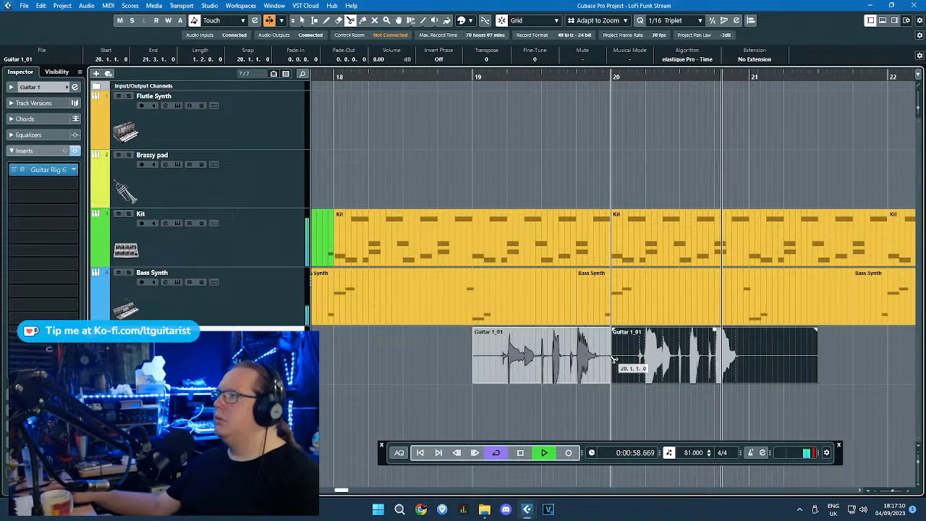
key("1")
key("3")
left_click(750, 372)
key("1")
key("Delete")
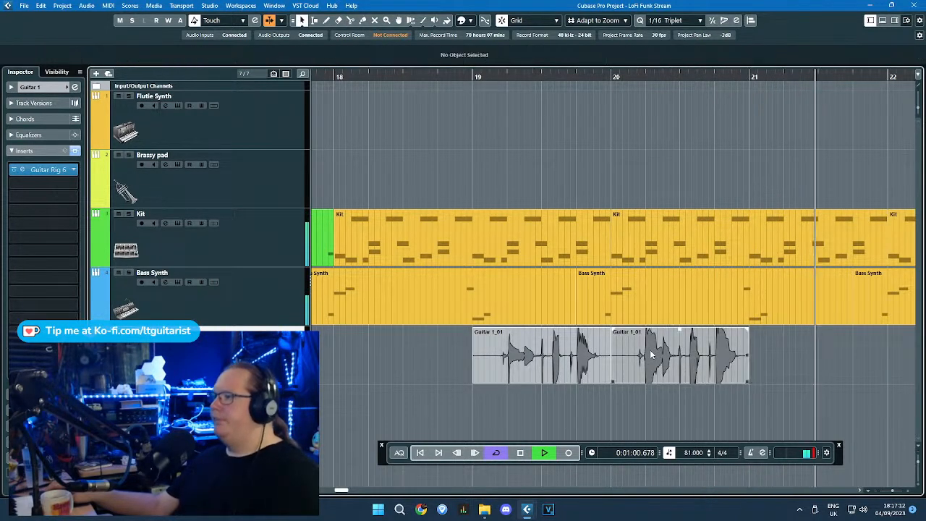
Step: Duplicate the one-bar Guitar 1 event at bar 20 and move the copy to the start of bar 18
left_click(654, 360)
key("ctrl+d")
left_click_drag(767, 368, 344, 362)
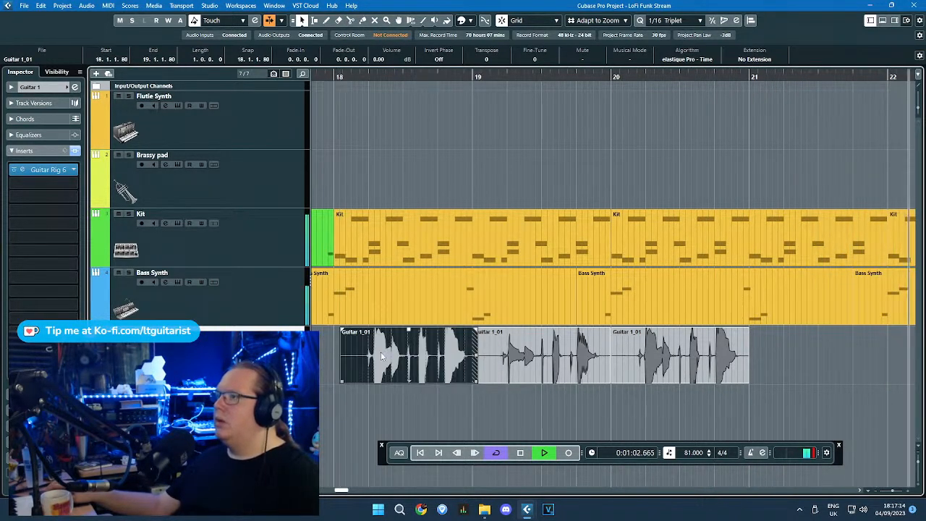
scroll(500, 377, "down", 2)
Step: Select the Guitar 1 events at bars 19 and 20 and duplicate the pair twice, filling the track up to bar 25
left_click_drag(738, 422, 507, 368)
key("ctrl+d")
key("ctrl+d")
scroll(512, 387, "down", 2)
scroll(667, 388, "up", 3)
left_click(668, 389)
scroll(668, 389, "down", 5)
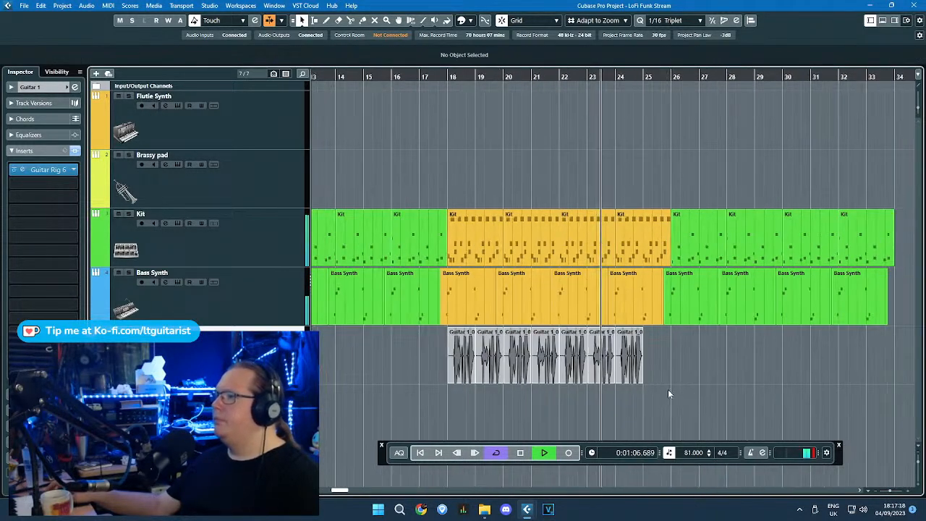
Step: Select all Guitar 1 events, give them a 0.0.0.100 fade-in and a 0.0.1.63 fade-out, and stop playback
scroll(539, 390, "up", 2)
scroll(807, 86, "up", 2)
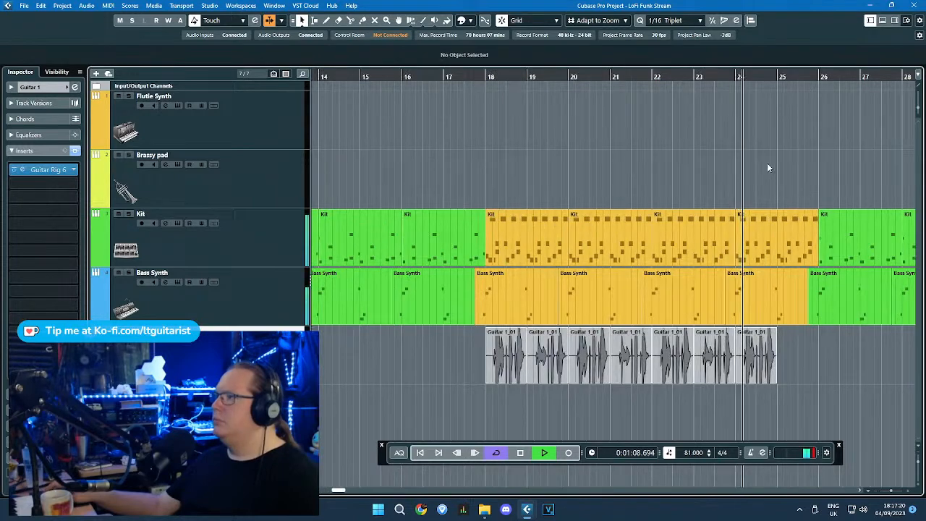
left_click_drag(769, 164, 913, 172)
left_click_drag(756, 381, 360, 384)
scroll(386, 369, "left", 10)
scroll(440, 317, "up", 2)
scroll(439, 317, "up", 2)
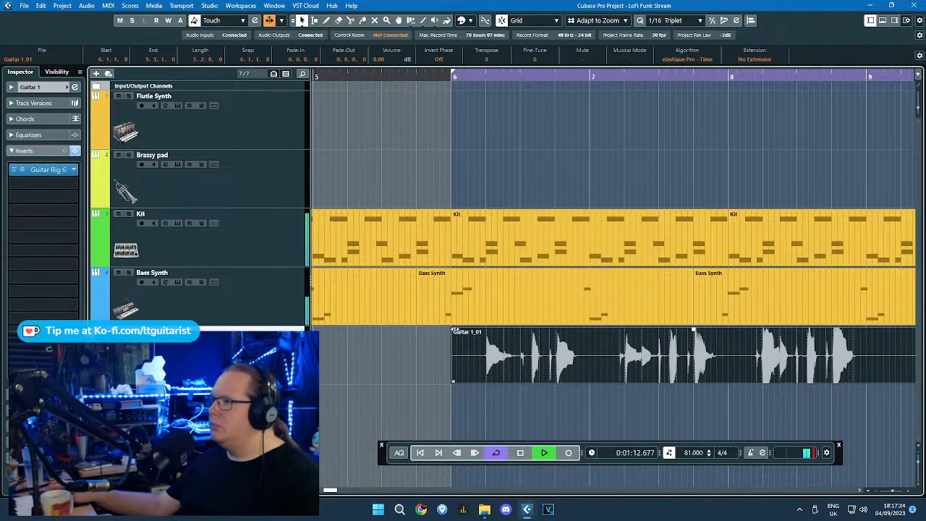
scroll(502, 335, "down", 2)
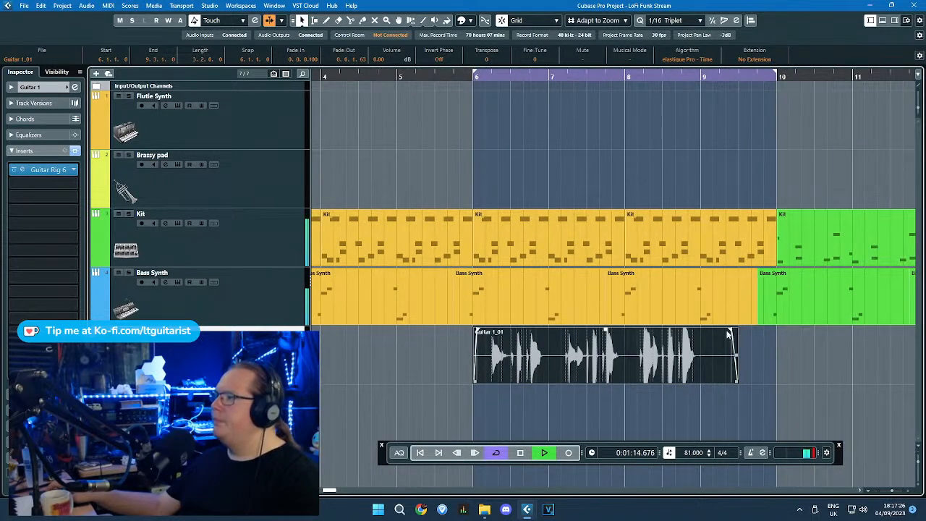
scroll(729, 334, "down", 6)
left_click(501, 173)
scroll(500, 318, "up", 7)
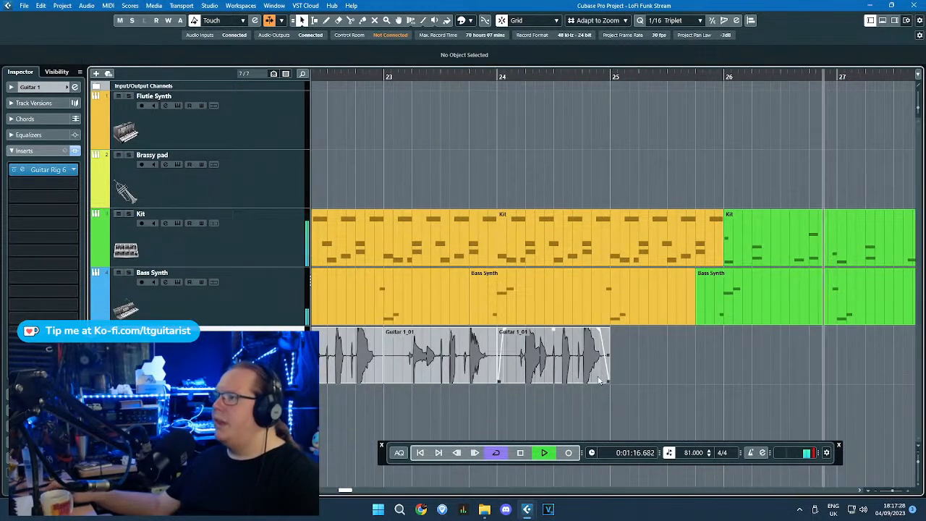
scroll(443, 169, "down", 5)
key("space")
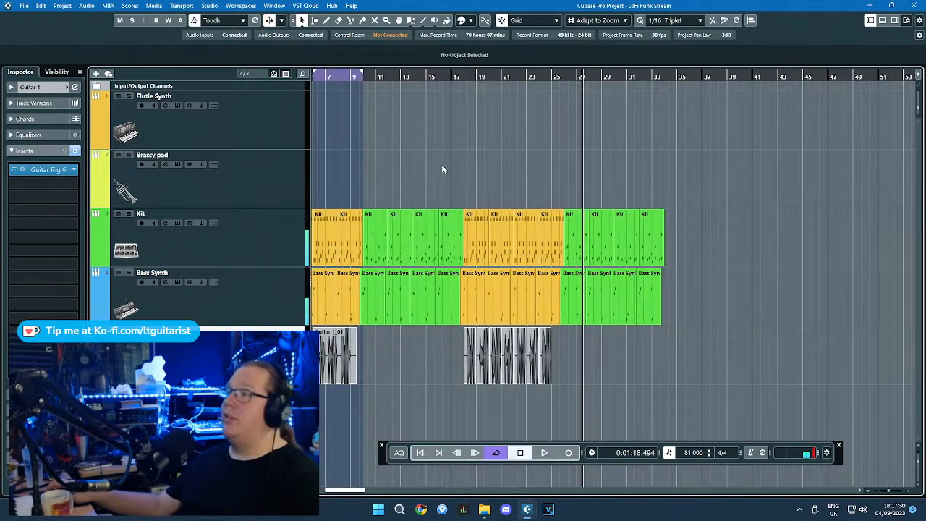
Step: Return the playback cursor to bar 6 and duplicate the Guitar 1 track
scroll(442, 169, "left", 2)
left_click_drag(379, 77, 377, 87)
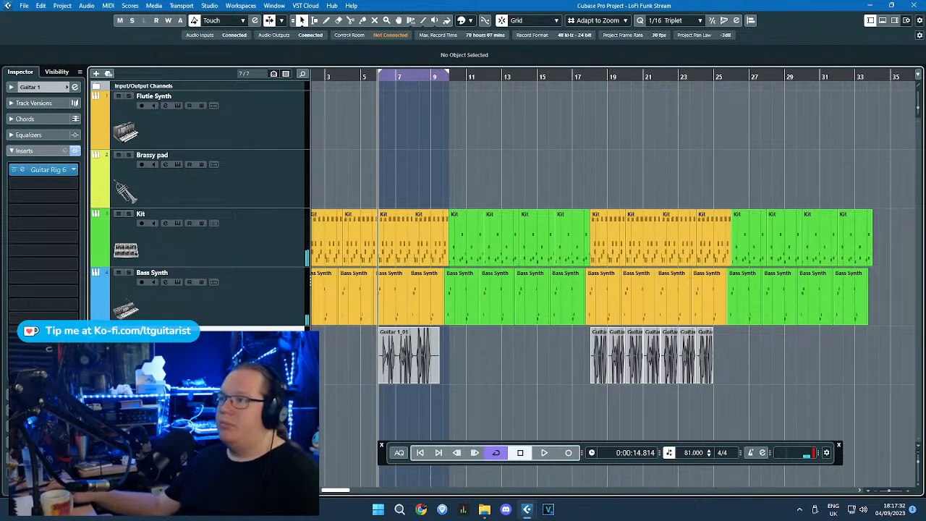
right_click(232, 135)
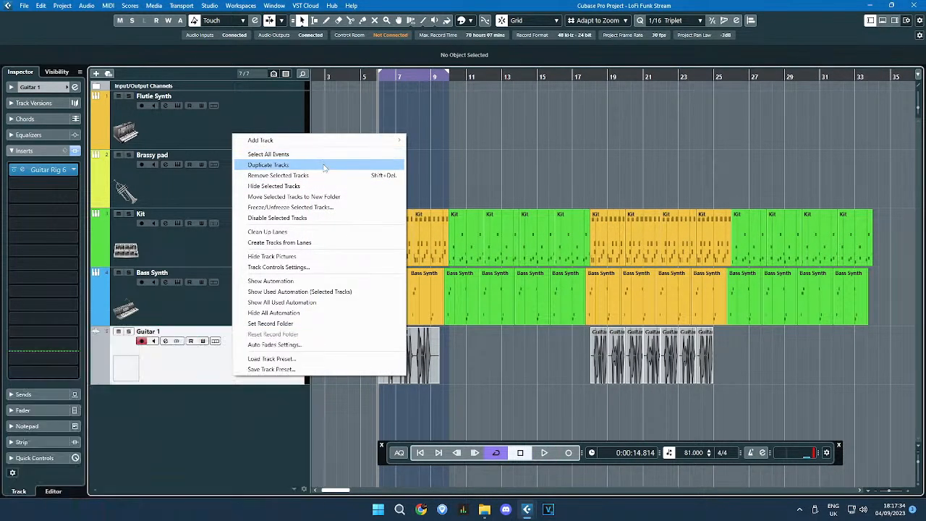
left_click(336, 166)
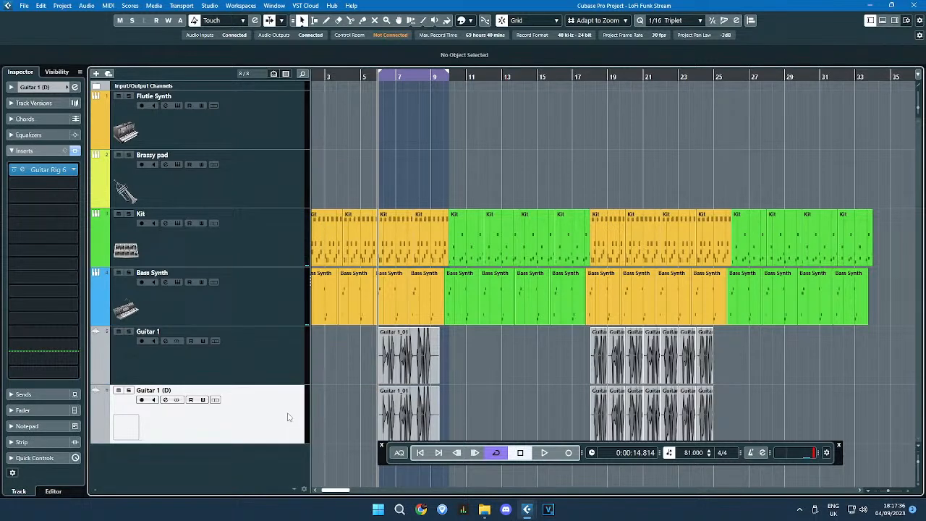
Step: Rename the original guitar track as Funk Guitar and the duplicated track as Ambient Guitar
left_click(189, 374, "shift")
left_click(162, 324)
double_click(162, 332)
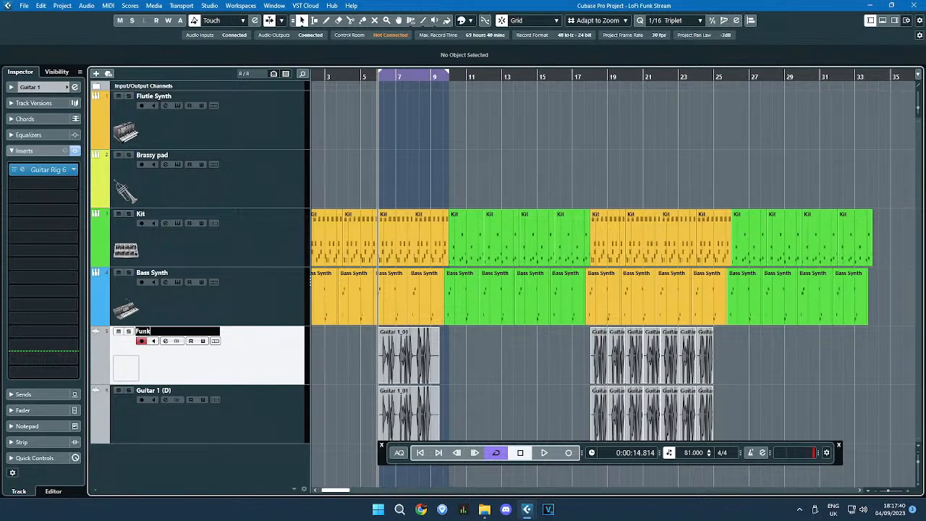
type("Funk Guitar")
key("Tab")
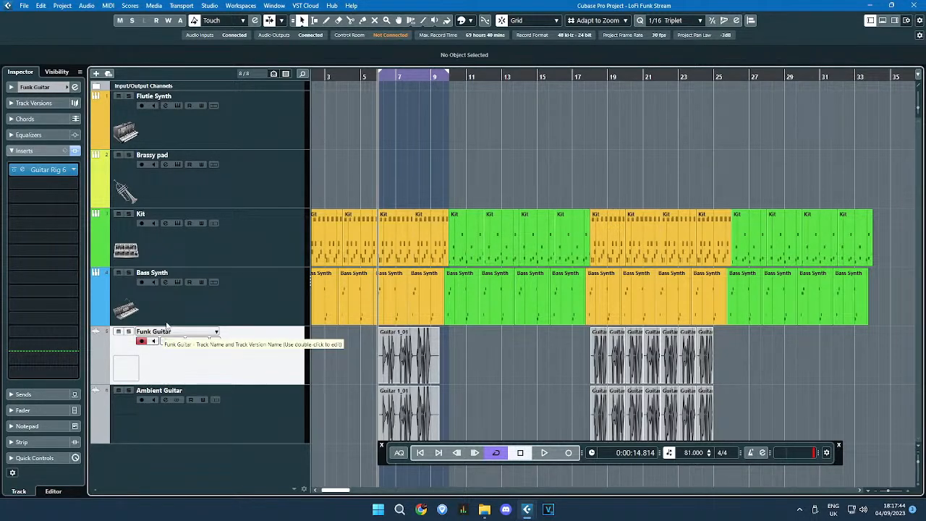
Step: Pan Funk Guitar to L94 and Ambient Guitar to L47, and delete all copied events from the Ambient Guitar track
left_click(12, 86)
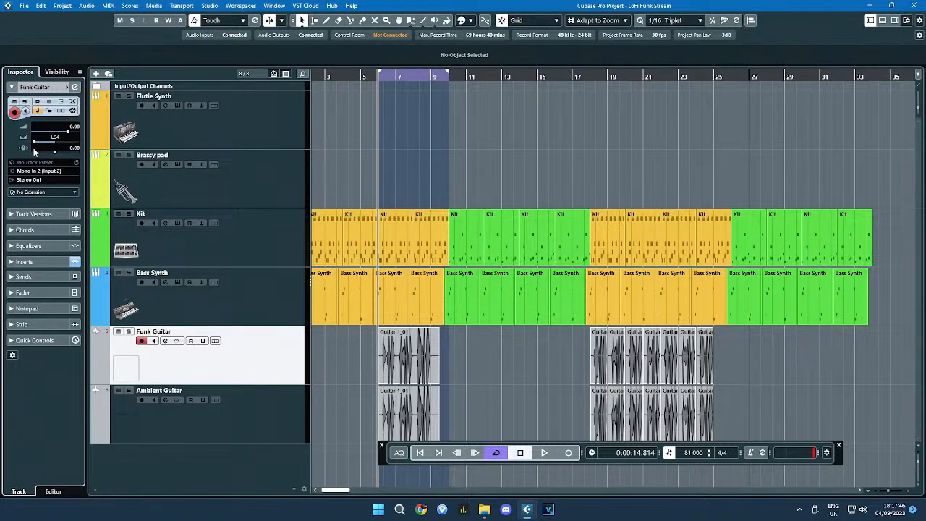
left_click(236, 425)
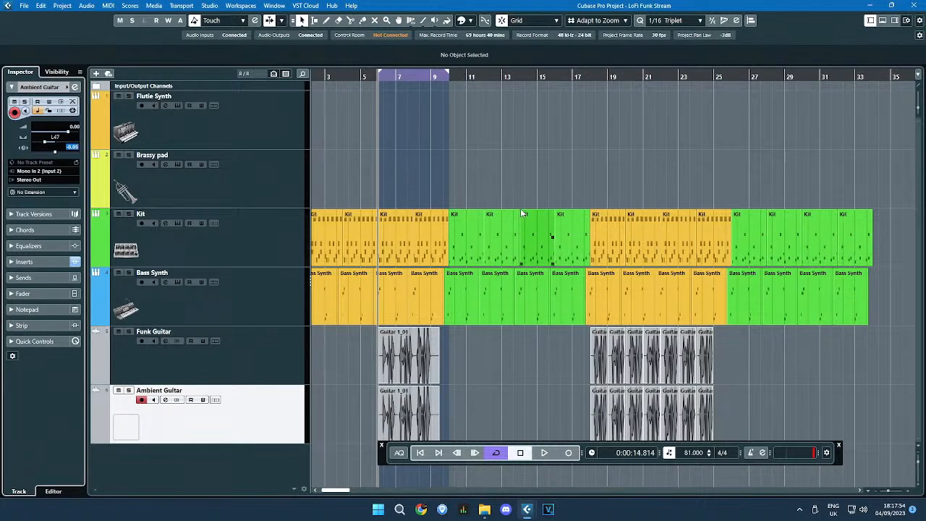
left_click_drag(770, 424, 291, 439)
key("Delete")
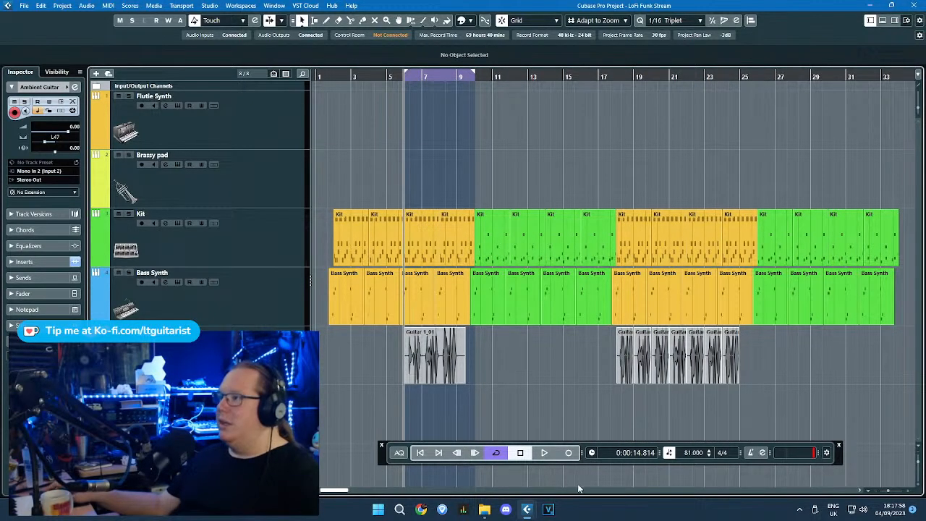
Step: Turn off cycle playback and record a take on the Ambient Guitar track from about bar 5 to bar 18
left_click(497, 453)
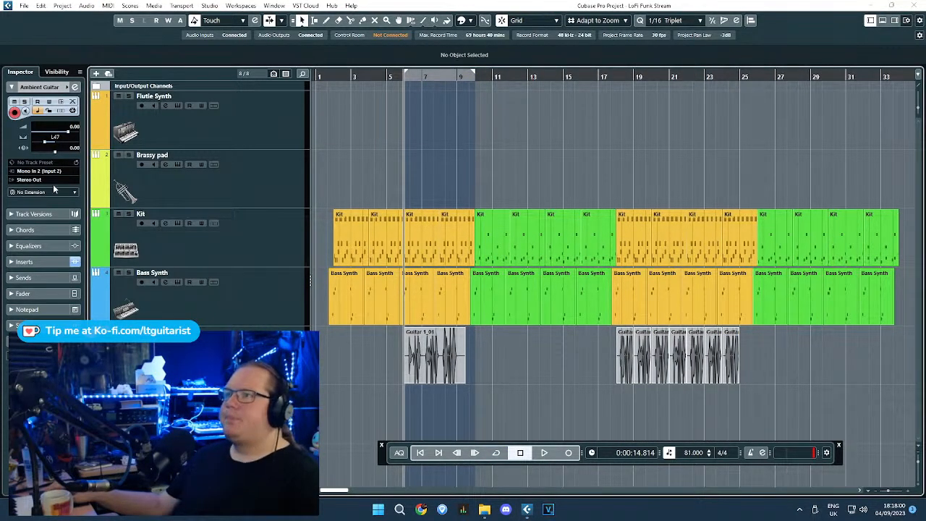
double_click(376, 75)
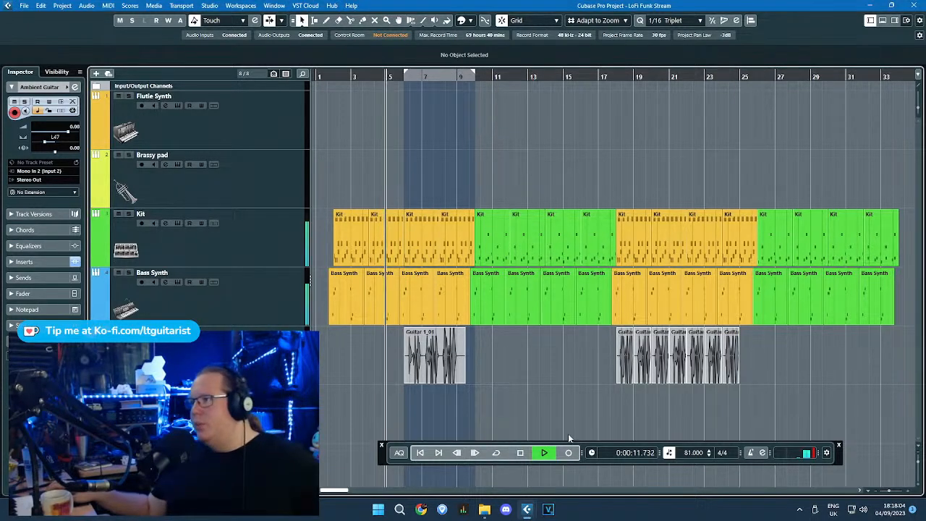
left_click(568, 453)
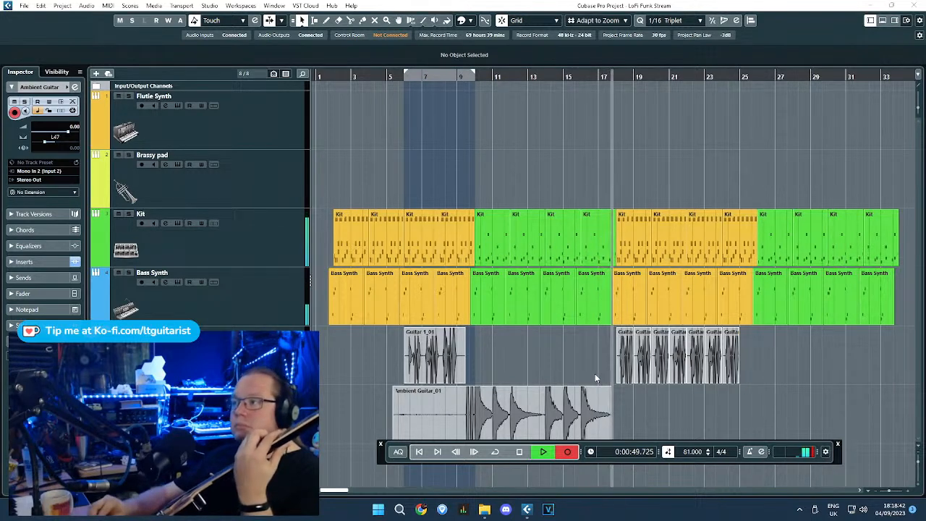
key("space")
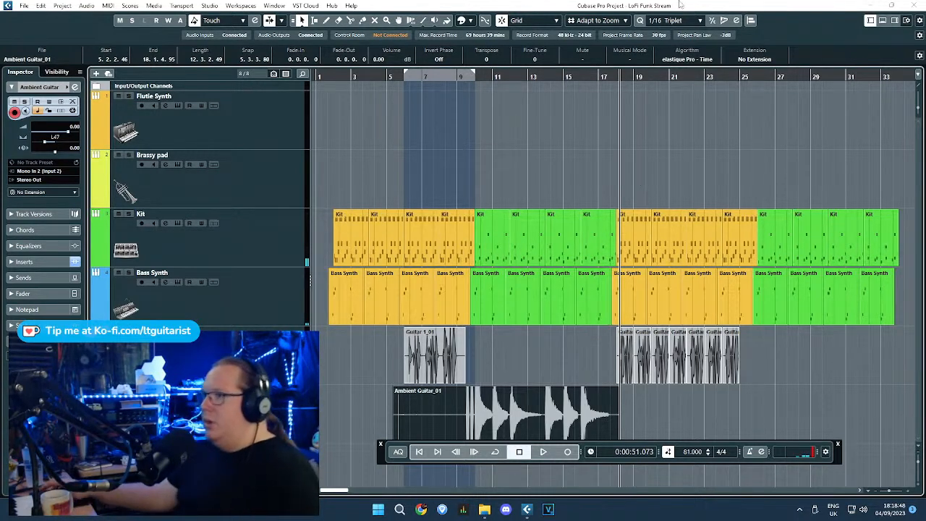
Step: Split the Ambient Guitar recording at 9.2.1.0 and delete the silent part before it
left_click_drag(920, 102, 920, 111)
scroll(492, 394, "up", 5)
scroll(443, 404, "up", 1)
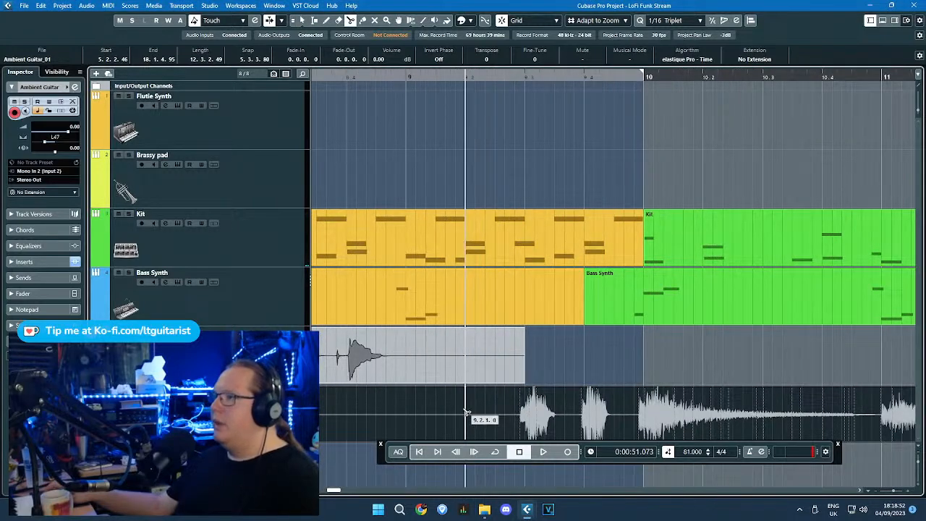
left_click(465, 403, "alt")
left_click(434, 404)
key("Delete")
left_click(498, 404)
scroll(549, 379, "right", 10)
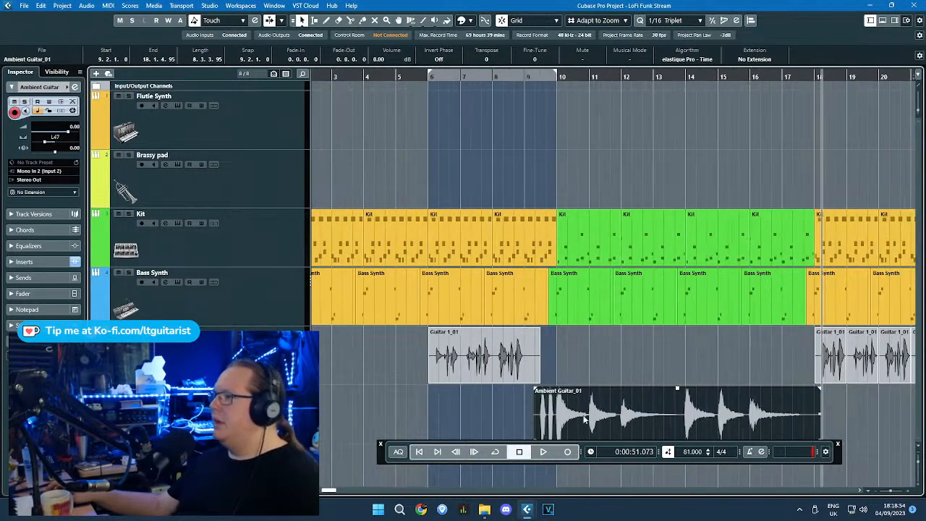
Step: Trim the Ambient Guitar recording's end to bar 18 and add a 0.0.1.65 fade-out, moving the transport bar out of the way
left_click_drag(388, 458, 374, 134)
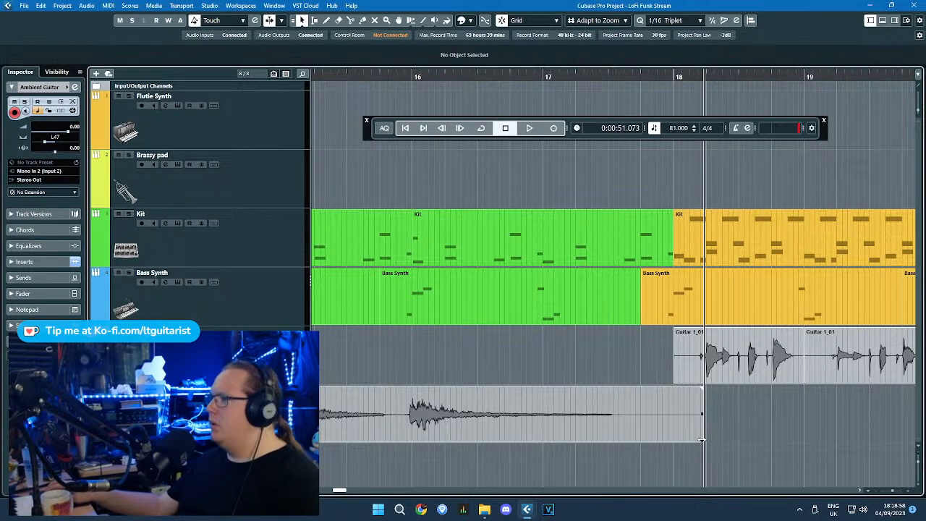
left_click_drag(700, 442, 670, 386)
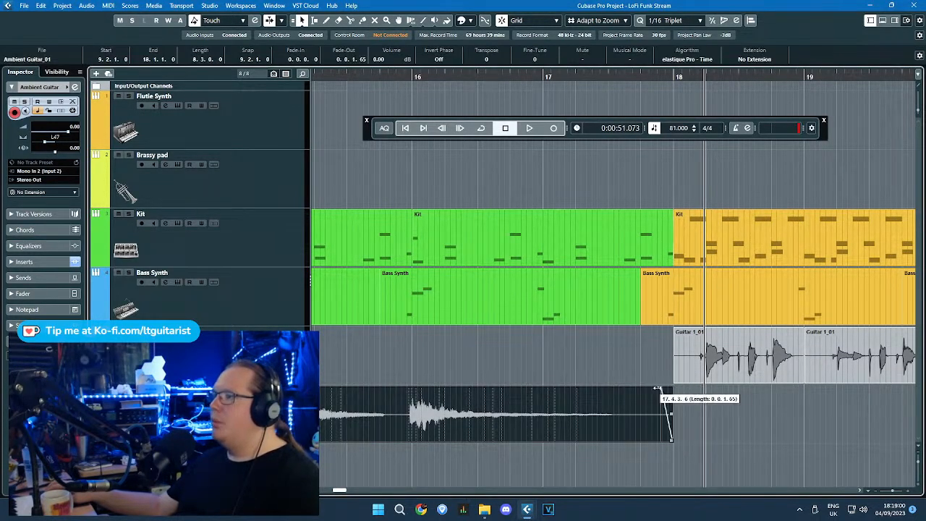
scroll(649, 403, "down", 6)
scroll(418, 442, "up", 5)
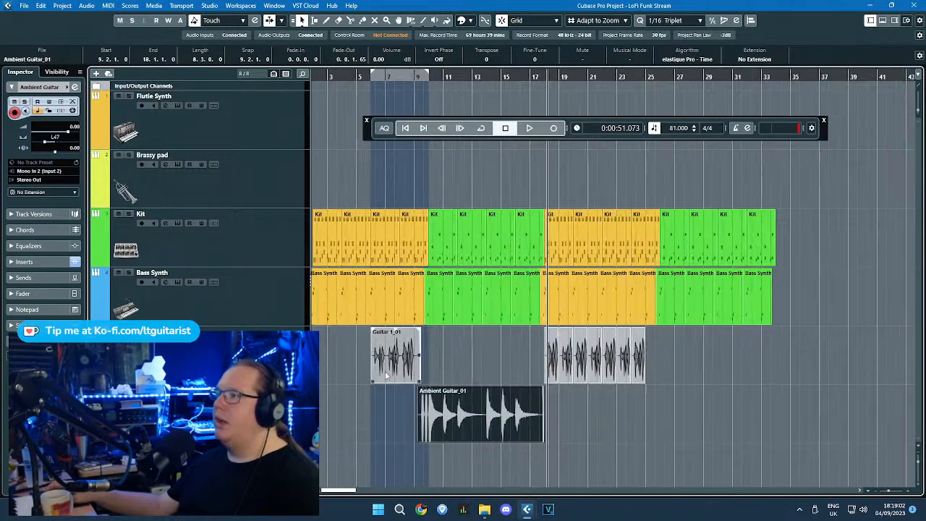
Step: Extend the Ambient Guitar event's start back to bar 9 and add a 0.0.1.31 fade-in
left_click_drag(387, 441, 373, 442)
left_click_drag(373, 388, 391, 388)
scroll(389, 395, "down", 5)
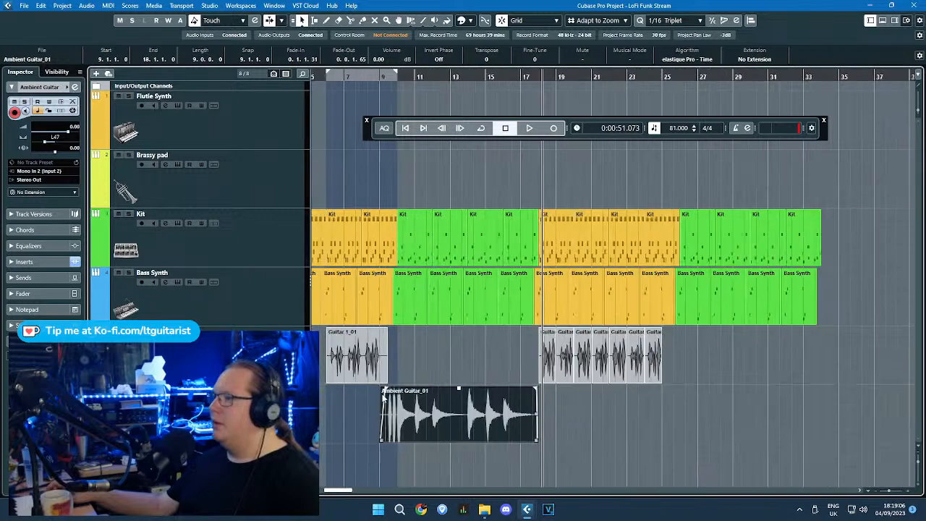
Step: Duplicate the Ambient Guitar event, move the copy to bar 25, and play the arrangement from there
key("ctrl+d")
scroll(405, 406, "up", 2)
left_click_drag(568, 406, 789, 413)
scroll(691, 407, "up", 4)
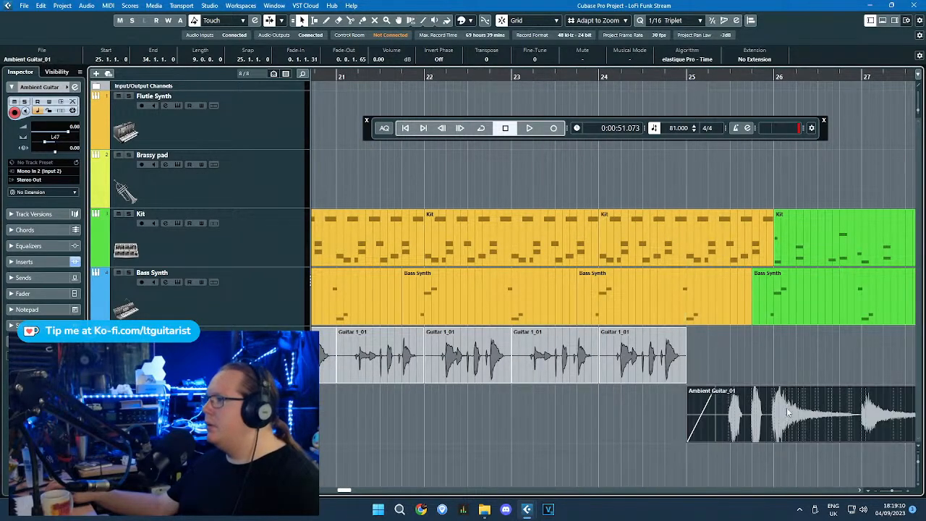
double_click(685, 75)
scroll(728, 207, "down", 5)
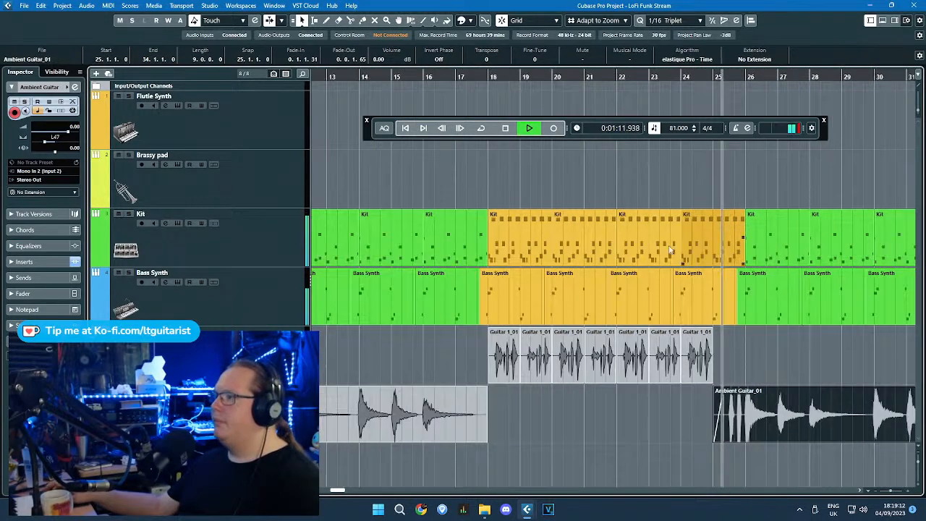
scroll(407, 109, "up", 2)
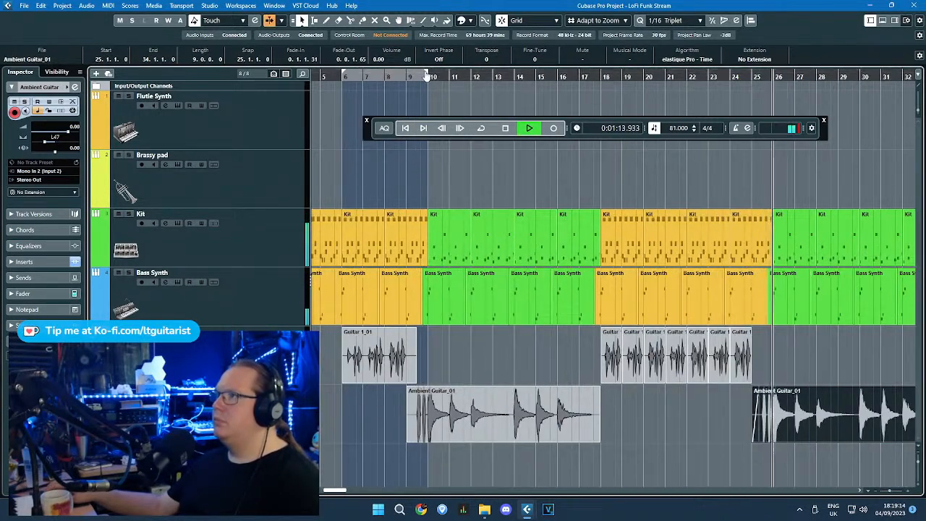
Step: Move the cycle range to roughly bars 9 to 17, restart playback from bar 9, and turn on cycle
mouse_move(427, 73)
left_mouse_down()
mouse_move(402, 78)
mouse_move(417, 89)
mouse_move(912, 71)
mouse_move(642, 155)
mouse_move(463, 164)
mouse_move(651, 165)
left_mouse_up()
scroll(651, 166, "down", 5)
left_click(403, 79)
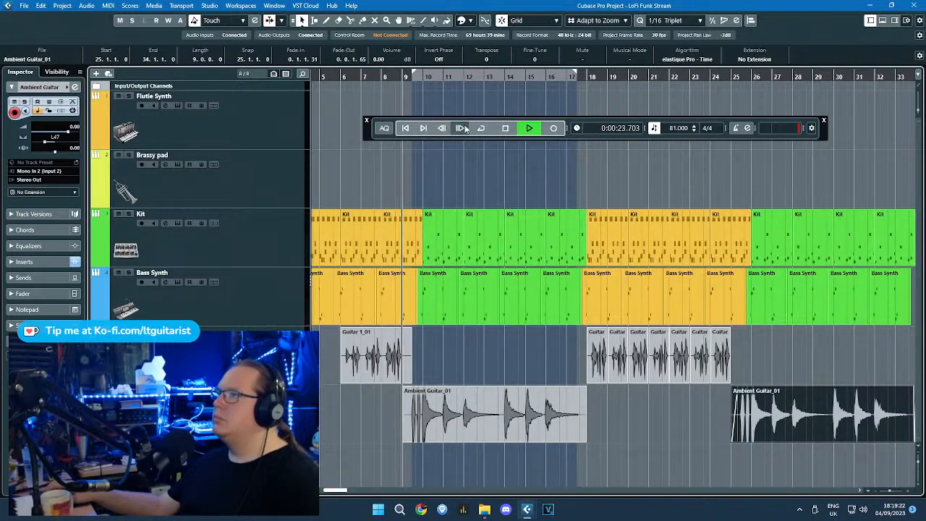
left_click(479, 129)
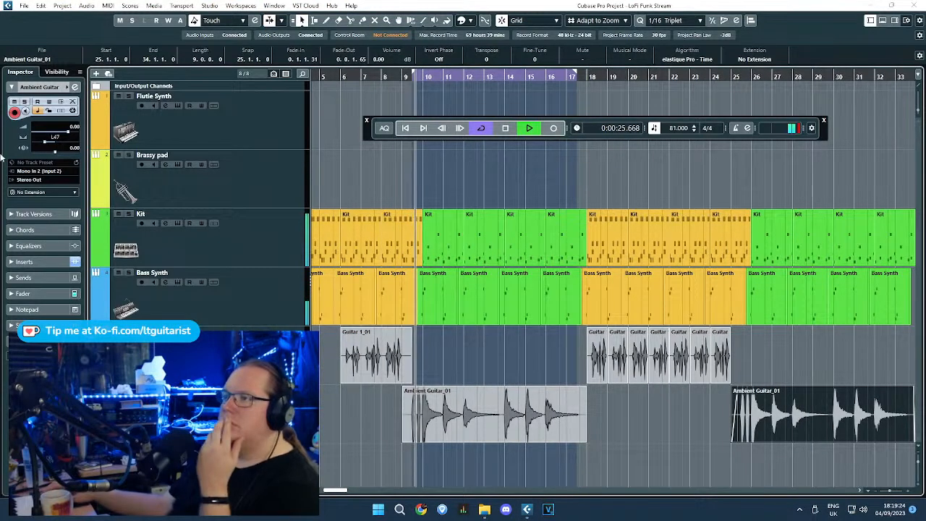
Step: Open the Ambient Guitar track's Guitar Rig 6 insert, show its preset browser, and reposition the plug-in window
left_click(24, 261)
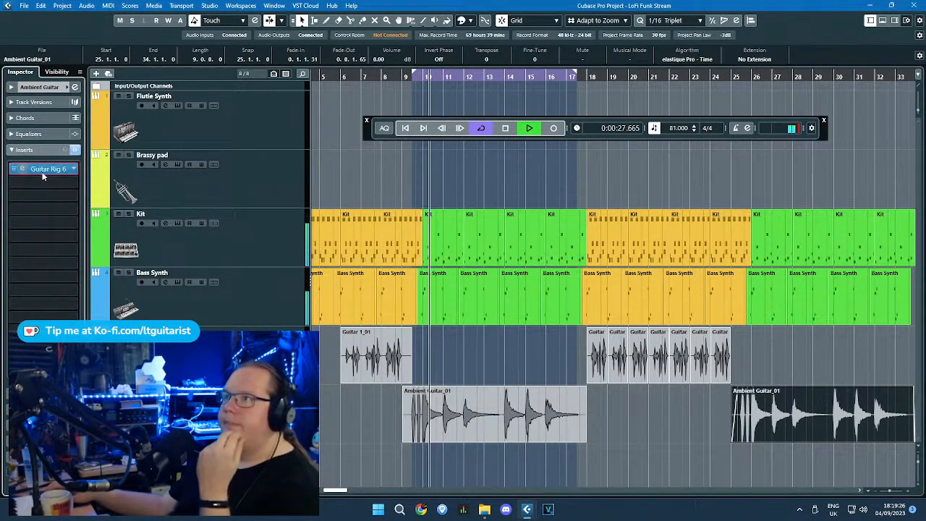
left_click(47, 169)
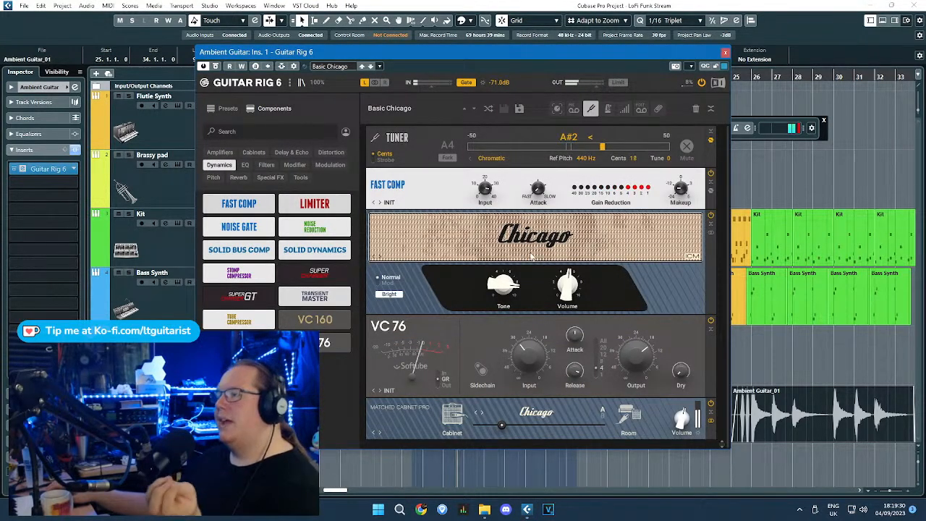
left_click(223, 109)
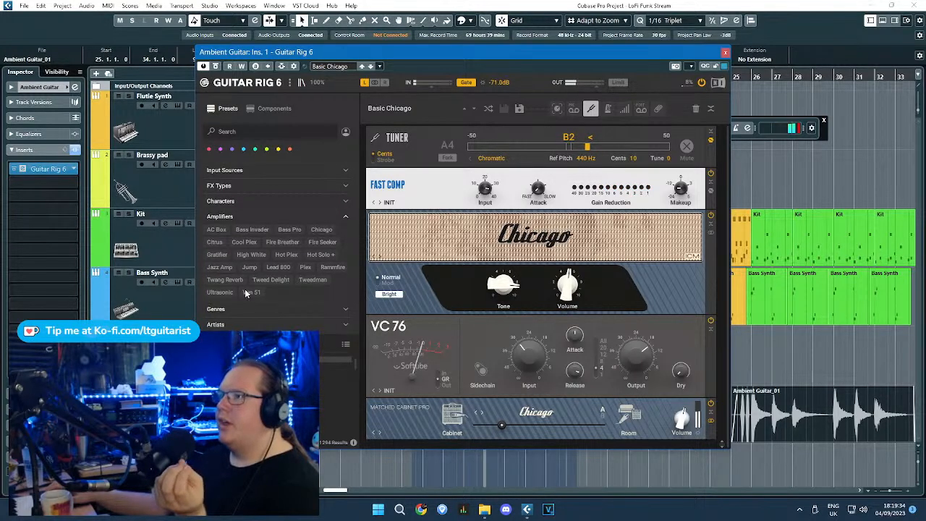
left_click(220, 186)
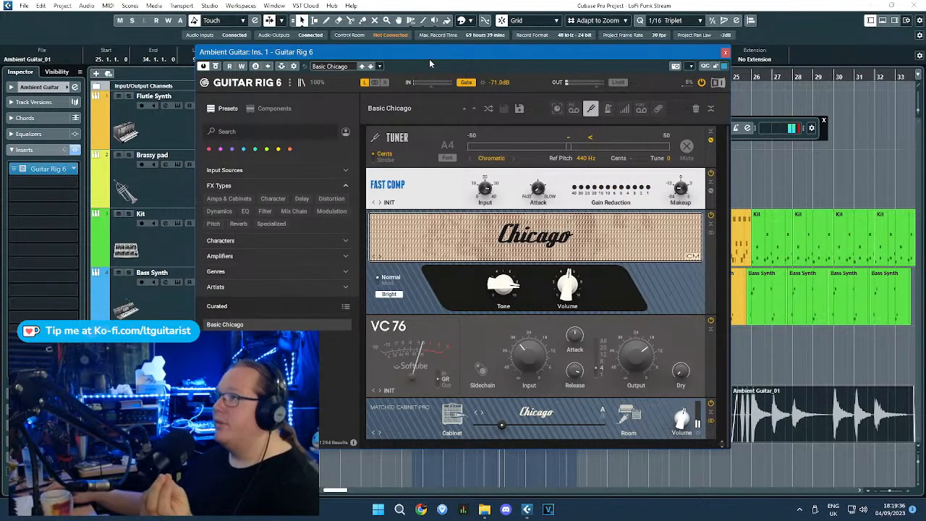
left_click_drag(429, 59, 545, 44)
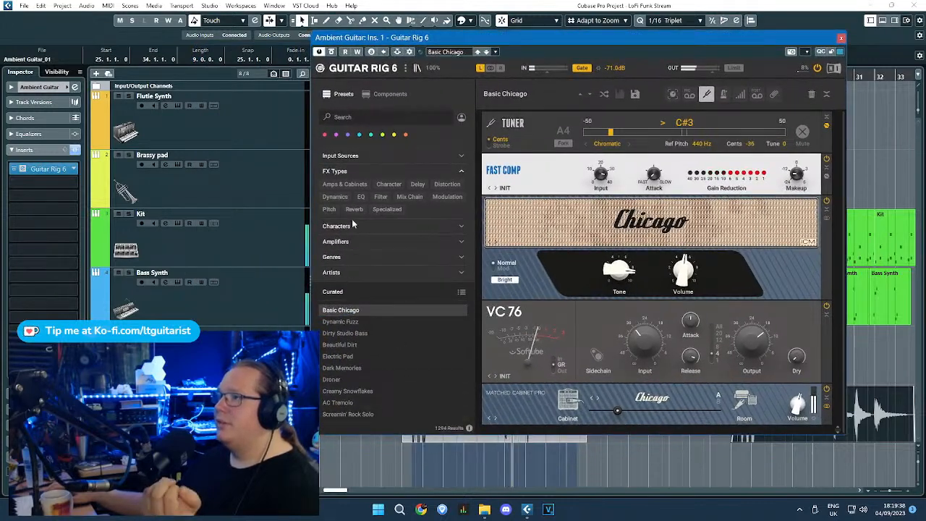
Step: Filter the presets by the Guitar input source and the Special FX character
left_click(347, 156)
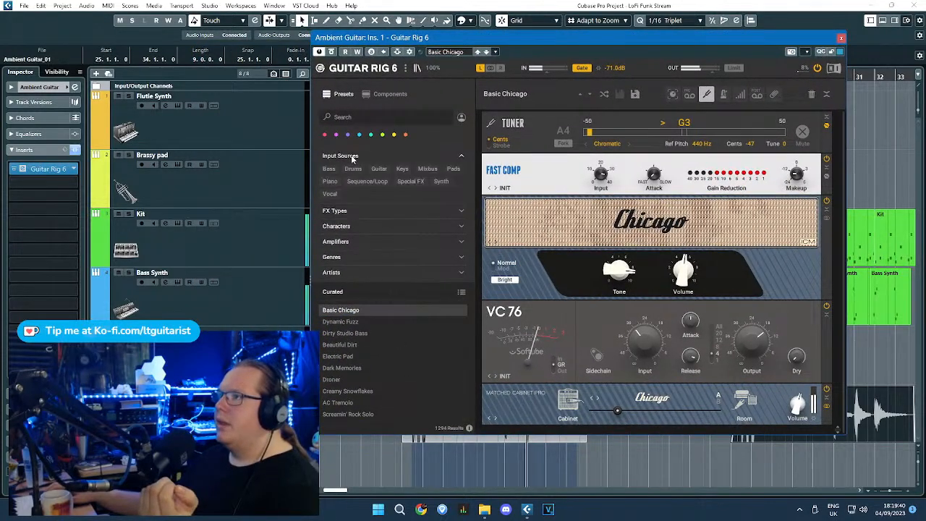
left_click(381, 169)
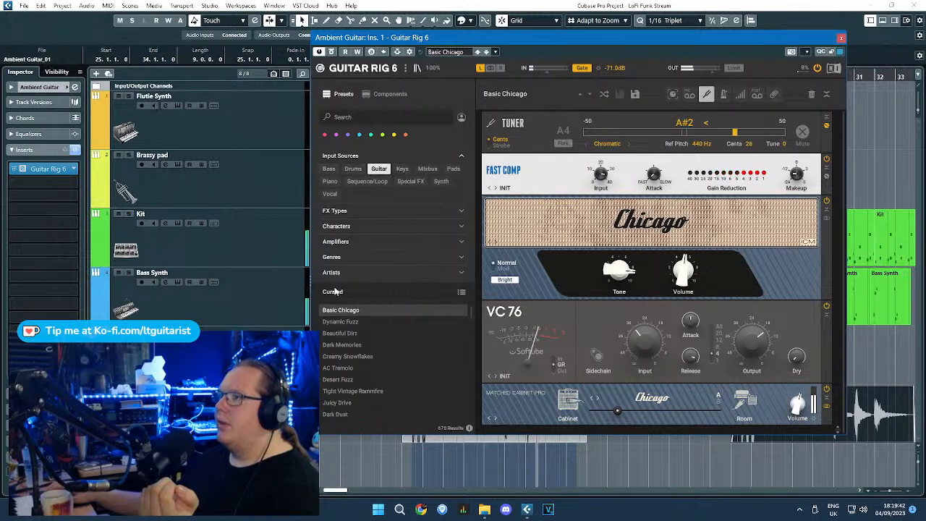
left_click(354, 246)
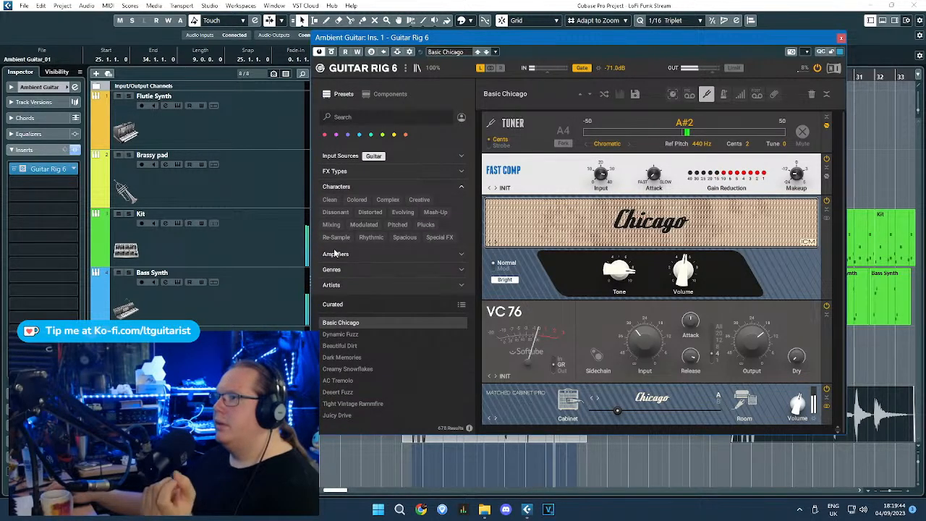
left_click(440, 238)
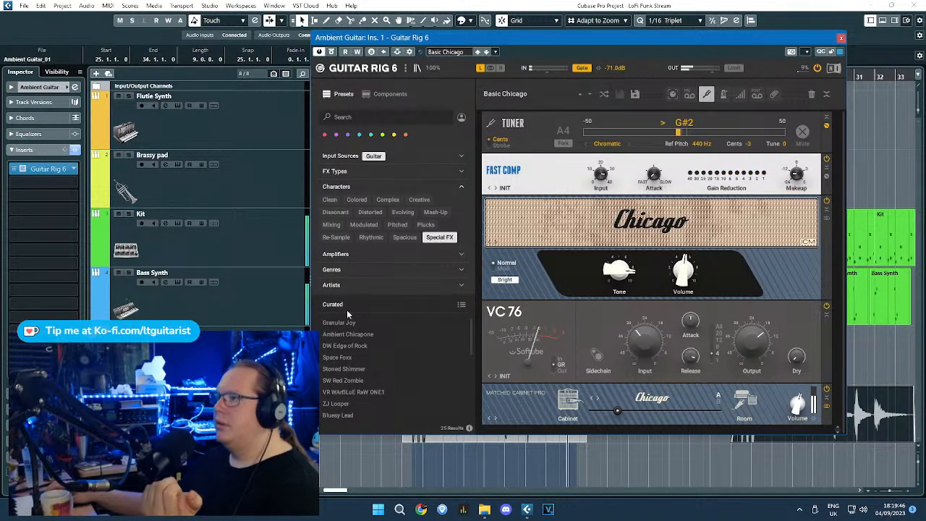
Step: Audition the Ambient Chicapone, Space Foxx, Shimmer Delay, Sweep Shot and Wobble Oktaver presets on the looped ambient guitar
left_click(386, 331)
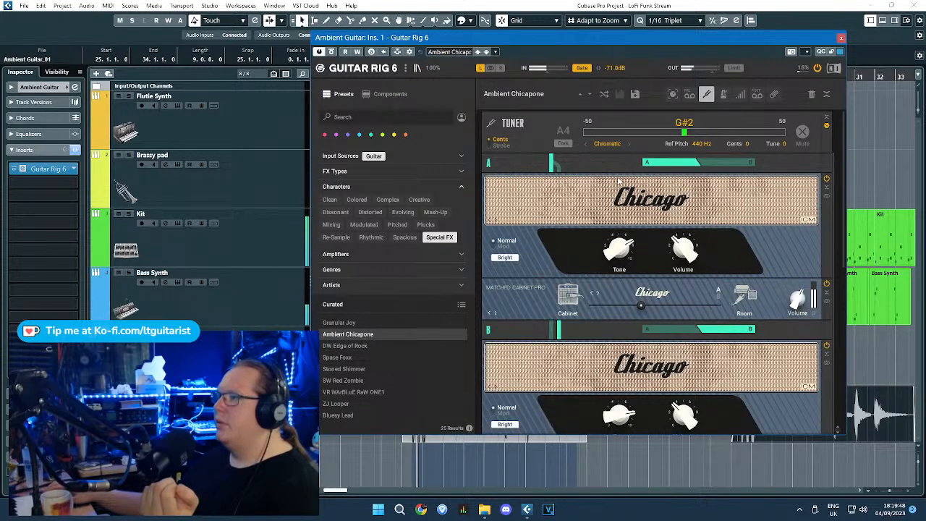
left_click(339, 357)
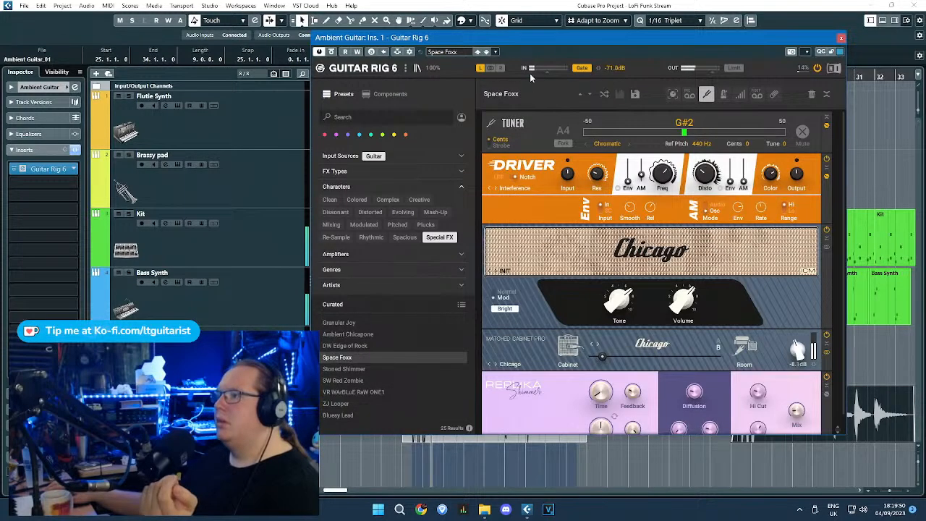
scroll(367, 359, "down", 5)
left_click(365, 369)
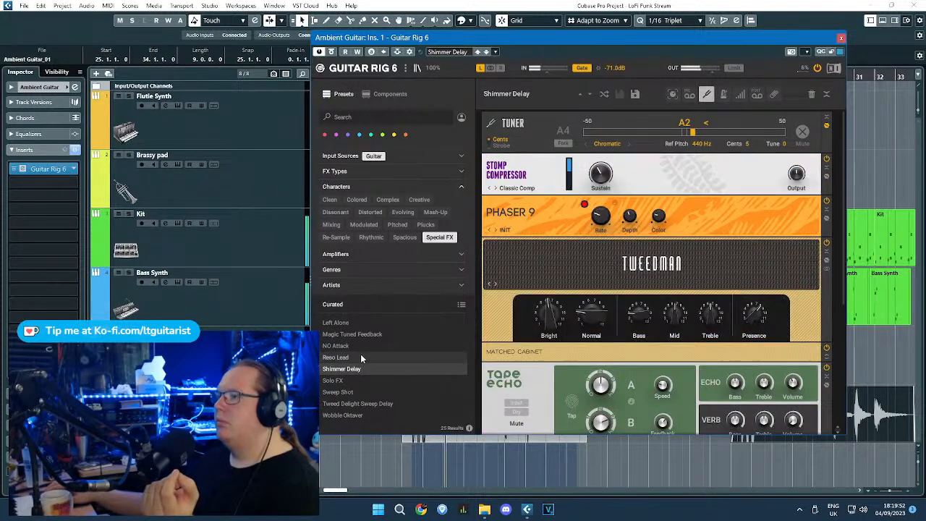
left_click(348, 392)
scroll(351, 401, "down", 1)
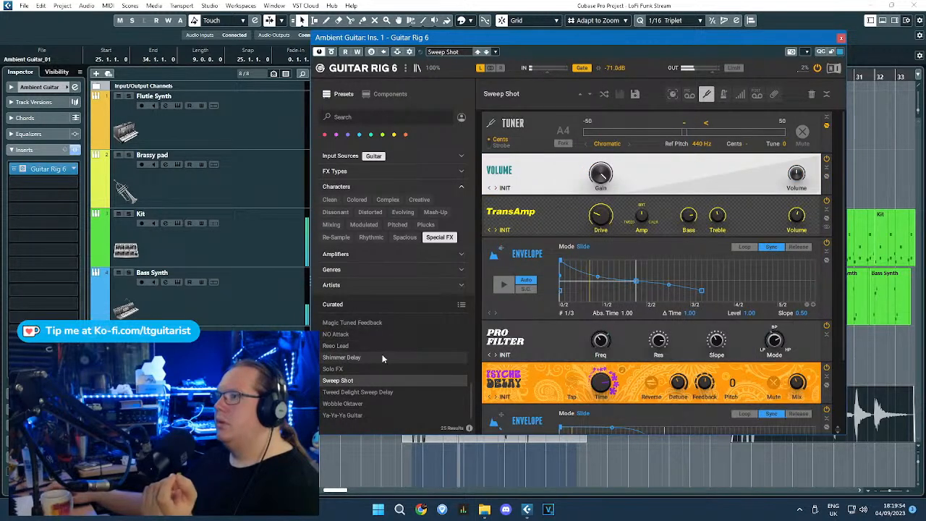
left_click(372, 405)
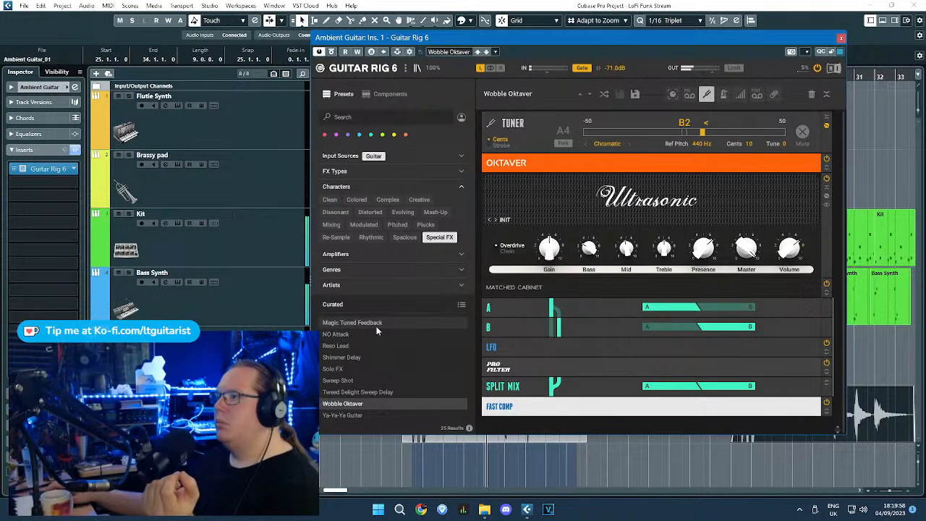
Step: Try the Magic Tuned Feedback preset and examine the components in its rack
left_click(376, 323)
scroll(400, 379, "up", 5)
scroll(594, 406, "down", 3)
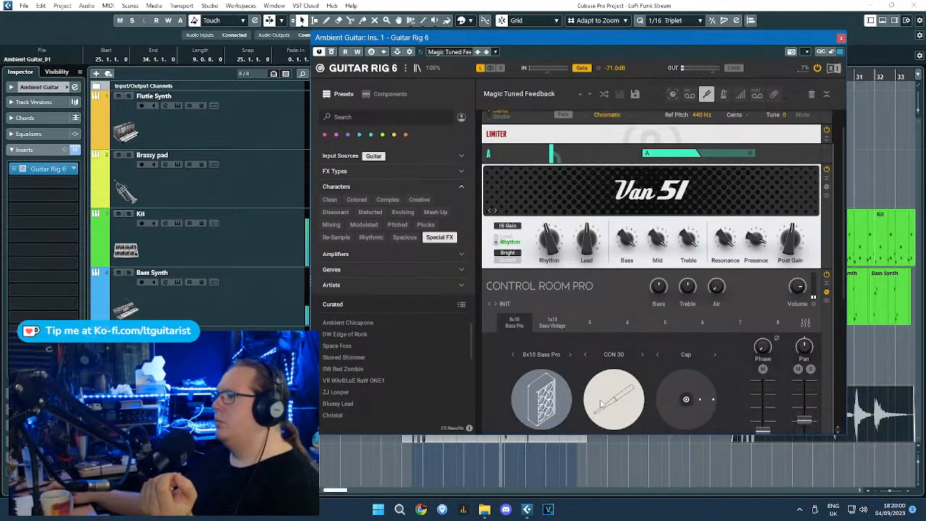
scroll(523, 386, "up", 3)
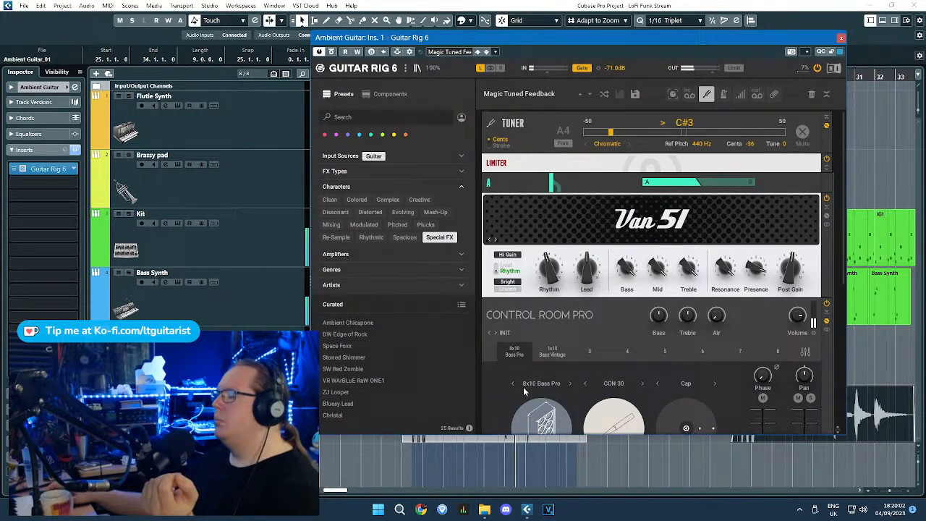
scroll(522, 393, "down", 4)
scroll(525, 388, "down", 3)
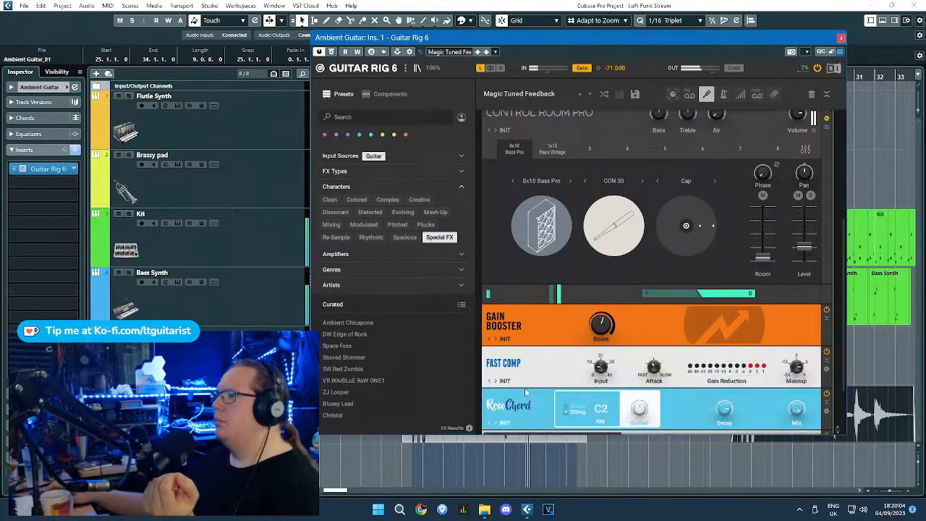
scroll(528, 393, "down", 2)
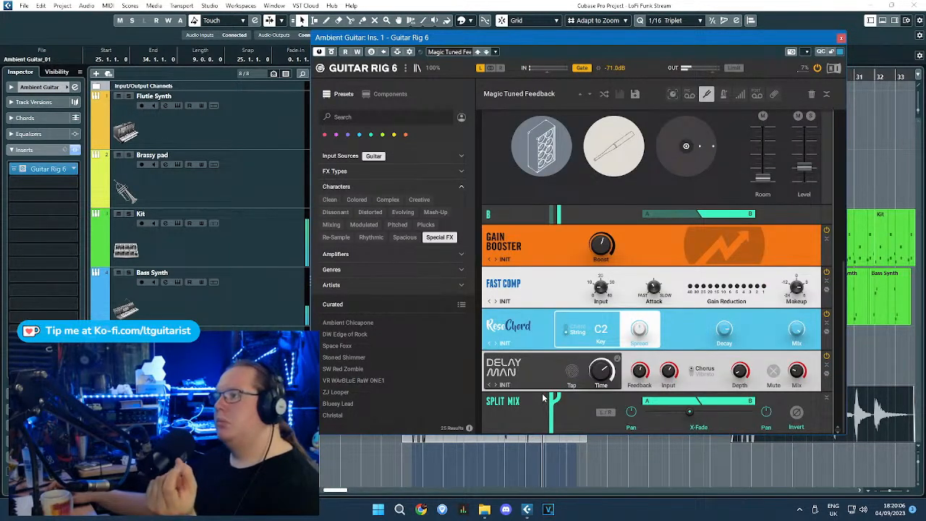
scroll(365, 346, "up", 1)
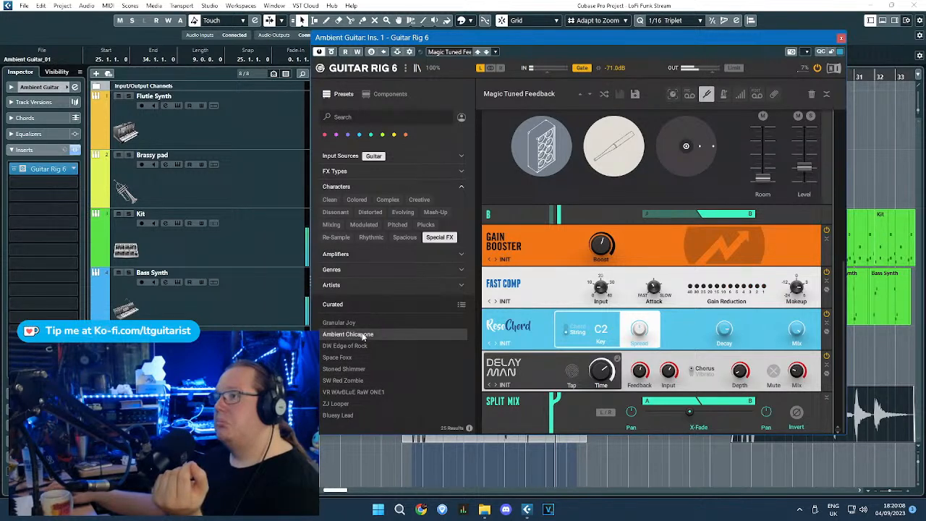
Step: Audition the Ambient Chicapone, Granular Joy and DW Edge of Rock presets
left_click(363, 335)
left_click(382, 323)
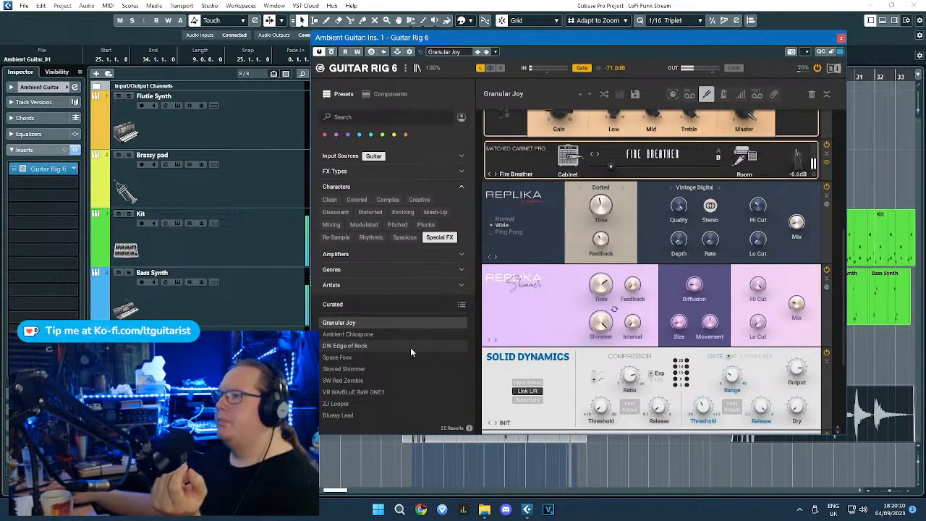
left_click(375, 346)
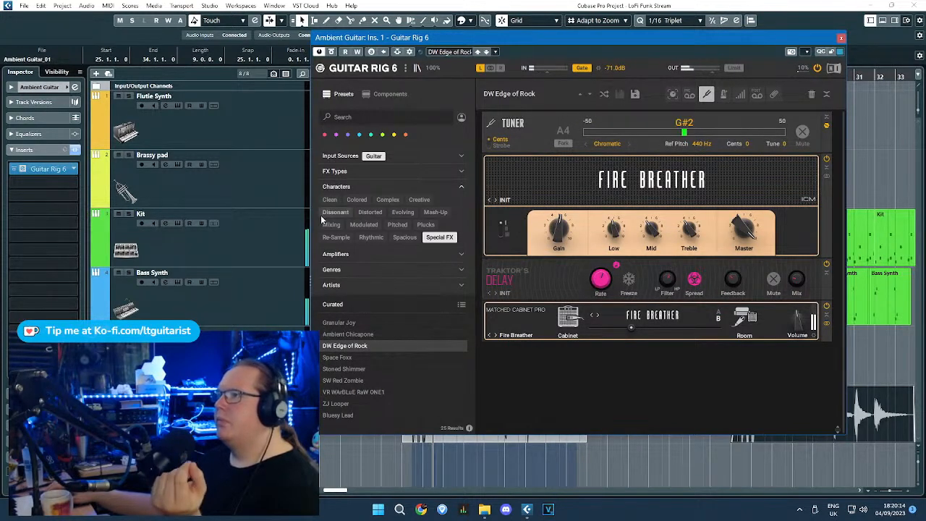
Step: Sort the filtered presets in Zyx order, load Christal, and check its amp, cabinet and effects settings
left_click(349, 306)
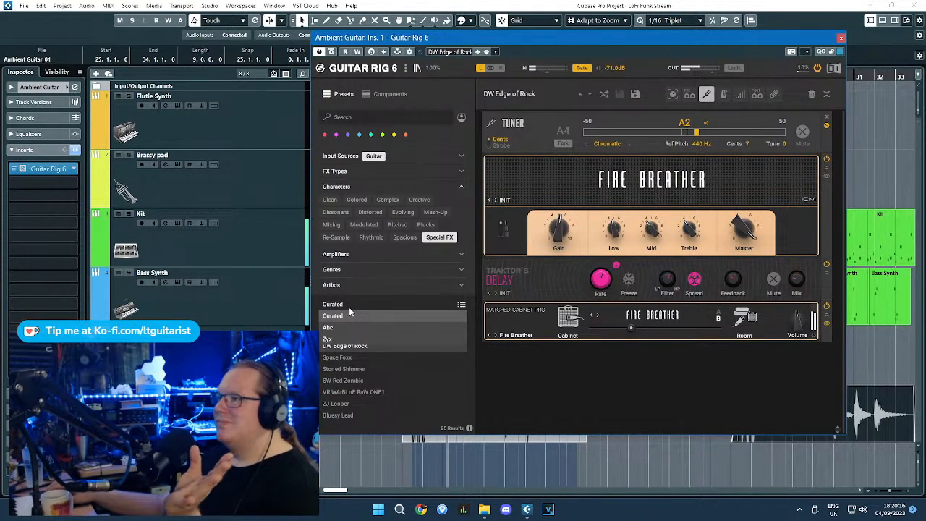
left_click(329, 339)
left_click(365, 393)
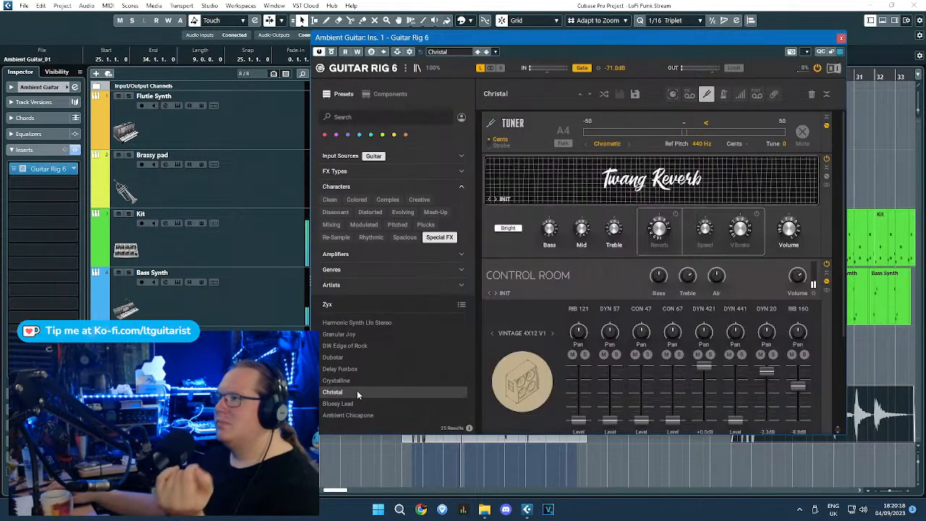
scroll(558, 320, "down", 2)
scroll(544, 333, "up", 2)
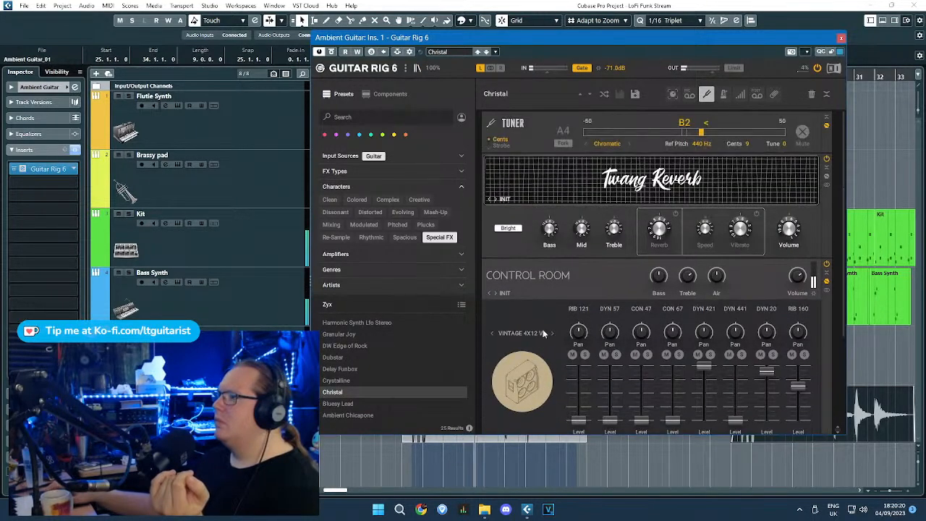
scroll(540, 333, "down", 2)
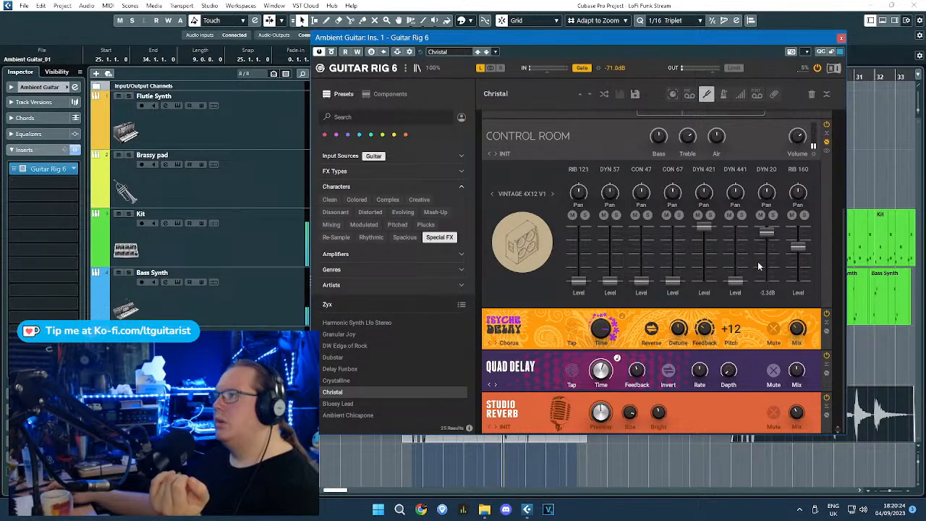
scroll(704, 246, "up", 2)
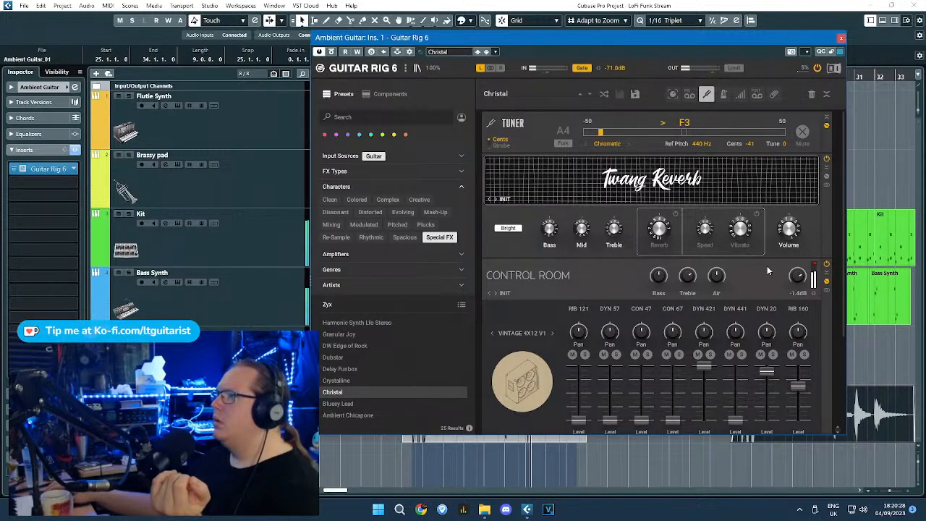
mouse_move(658, 228)
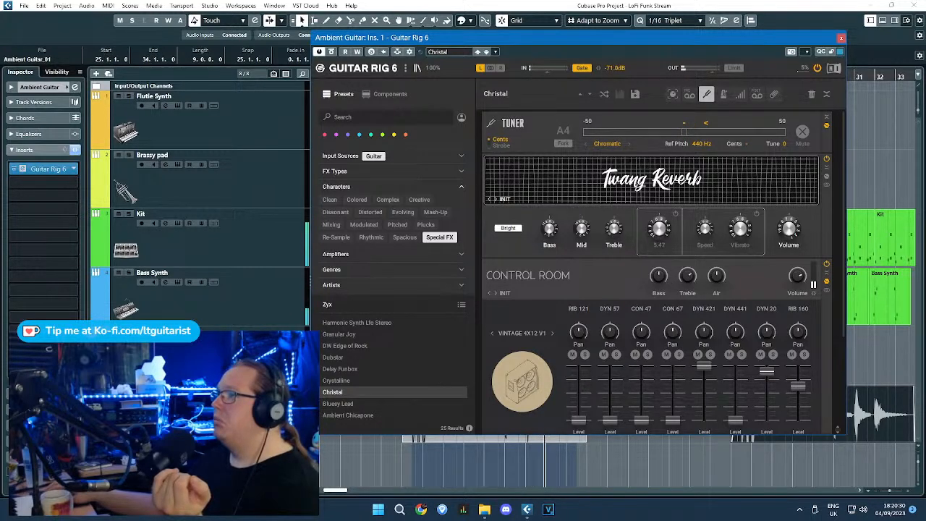
left_click_drag(789, 229, 789, 221)
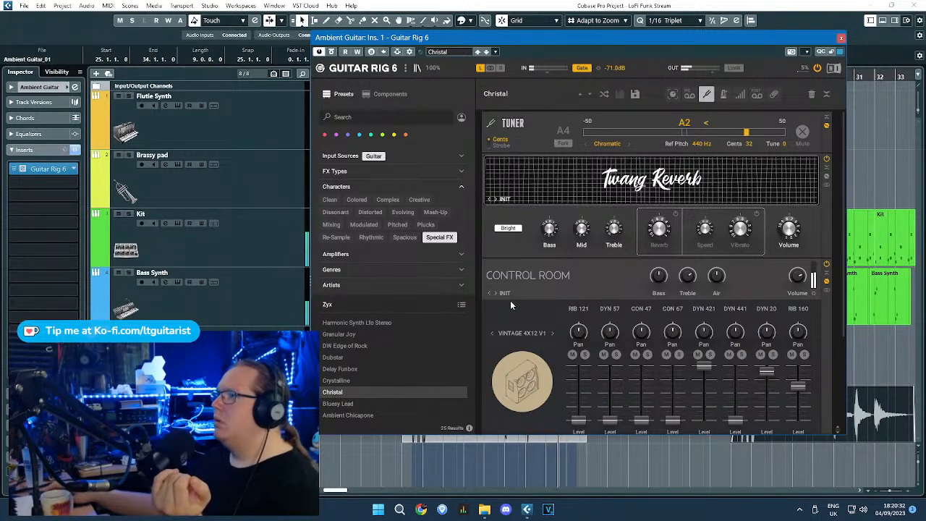
Step: Lower the Quad Delay's mix in the Christal rack
scroll(511, 300, "down", 3)
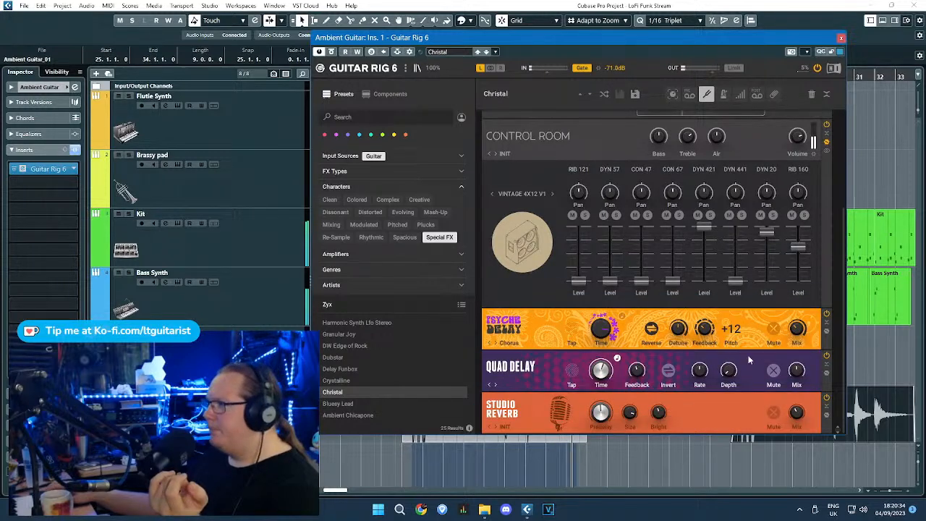
mouse_move(794, 370)
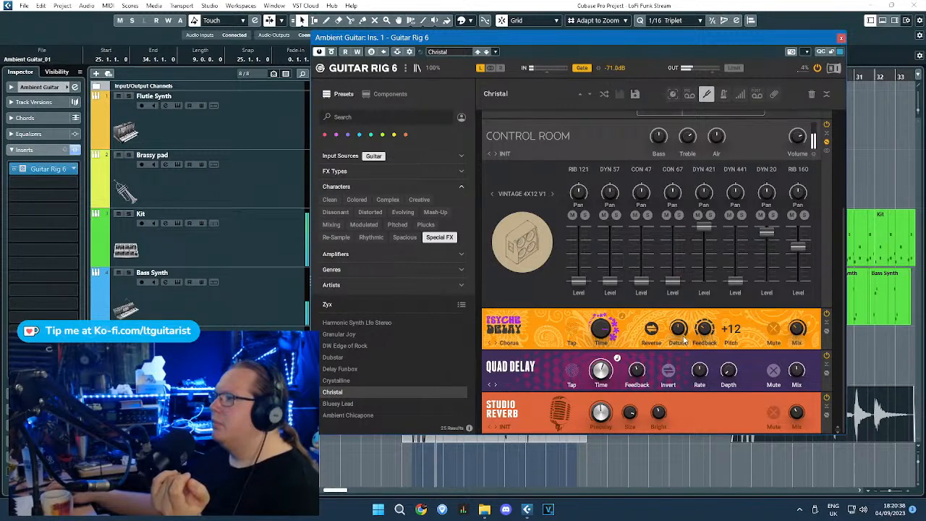
mouse_move(702, 380)
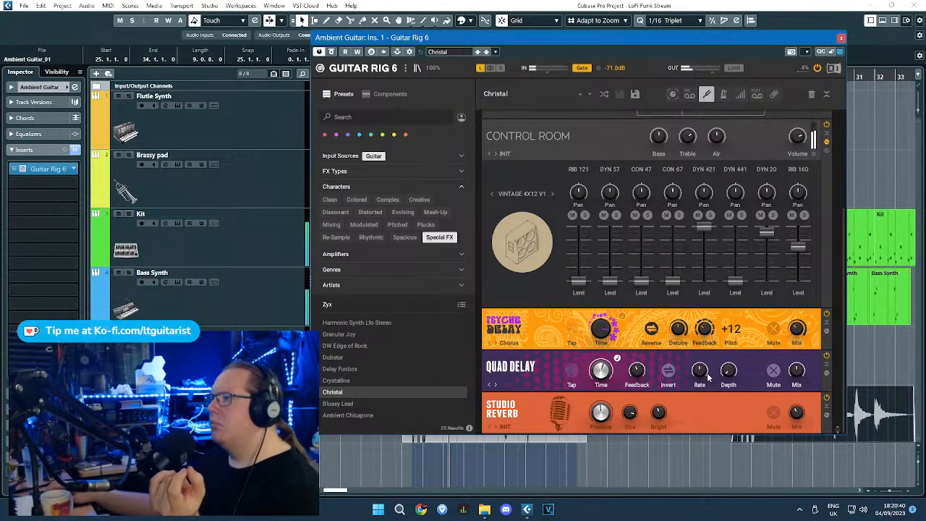
scroll(542, 366, "up", 4)
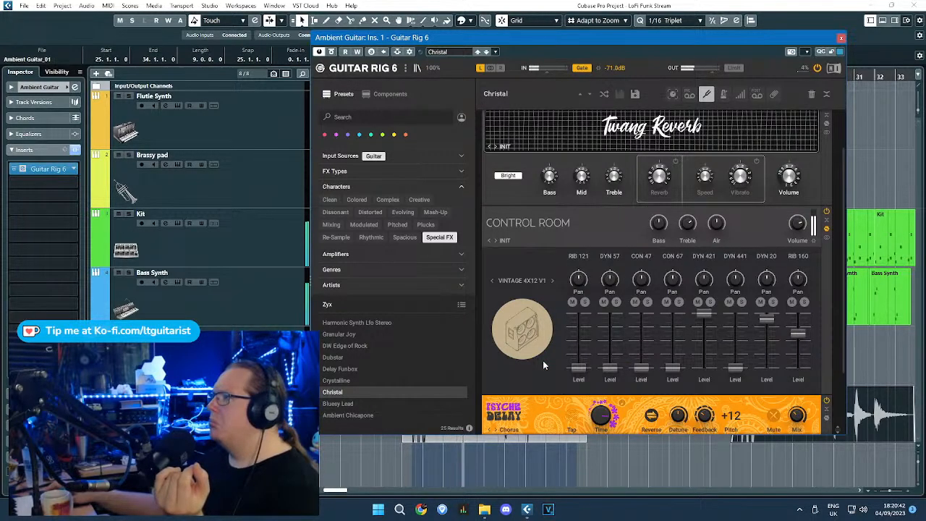
scroll(536, 316, "down", 4)
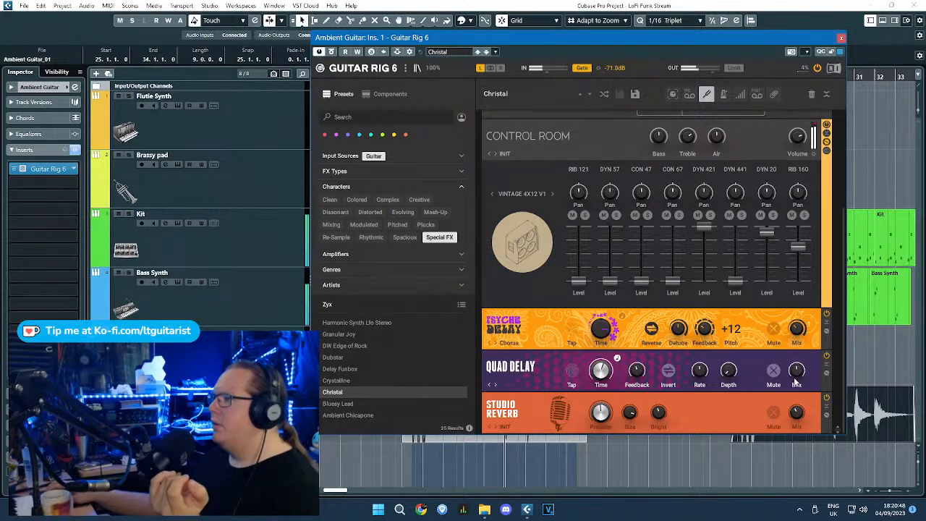
mouse_move(797, 414)
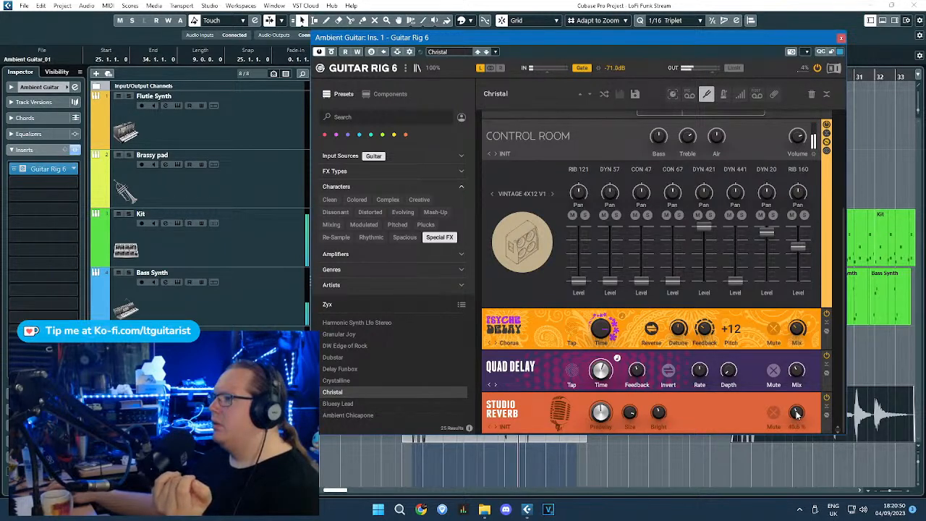
left_click_drag(797, 380, 798, 386)
left_click_drag(795, 366, 794, 368)
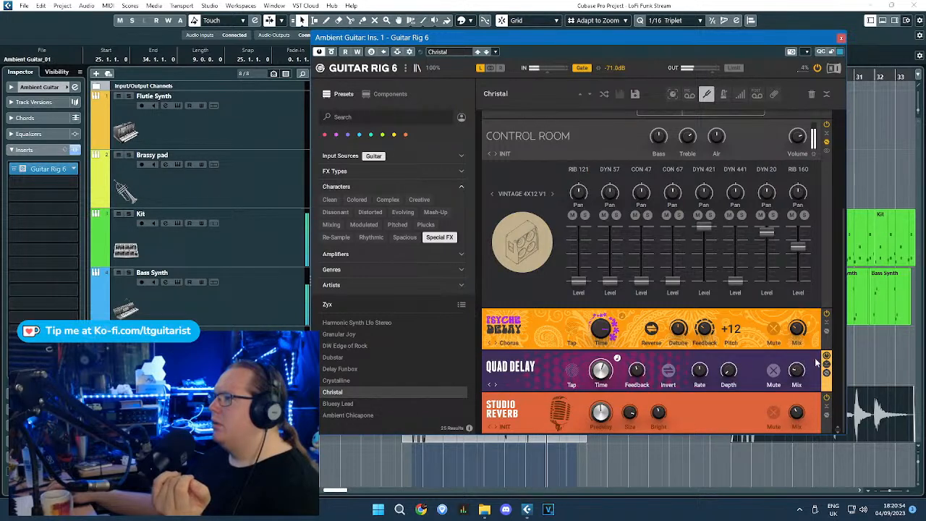
Step: Examine the Christal rack's amp, Control Room volume and delay settings during playback
scroll(838, 378, "up", 3)
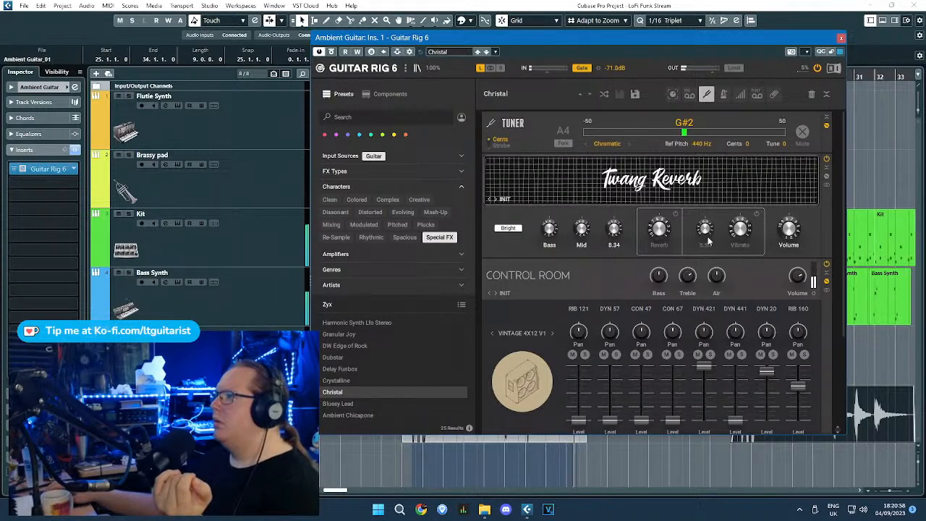
mouse_move(799, 277)
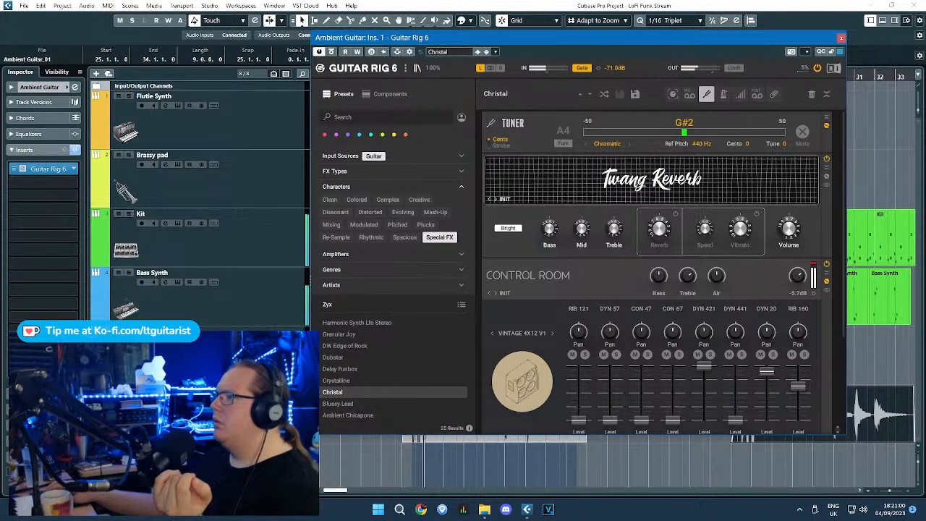
scroll(792, 246, "up", 2)
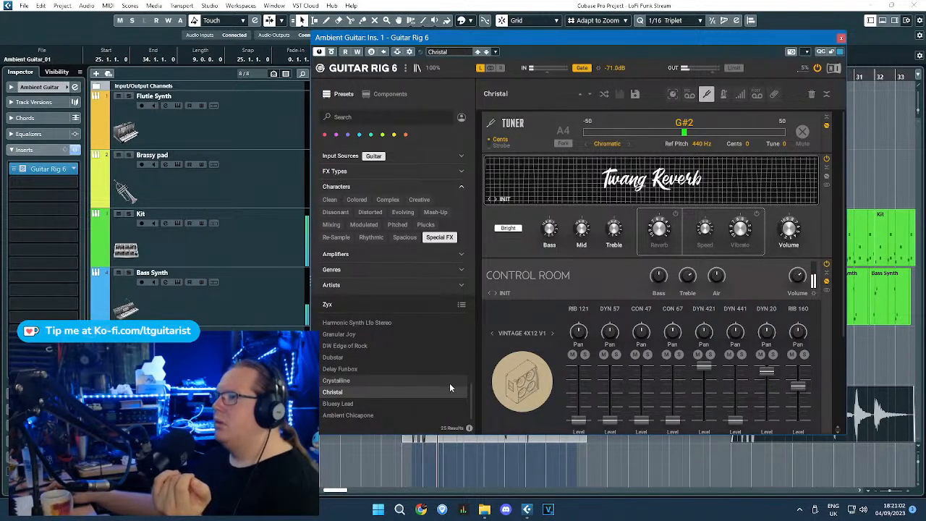
scroll(530, 370, "down", 3)
scroll(531, 371, "down", 1)
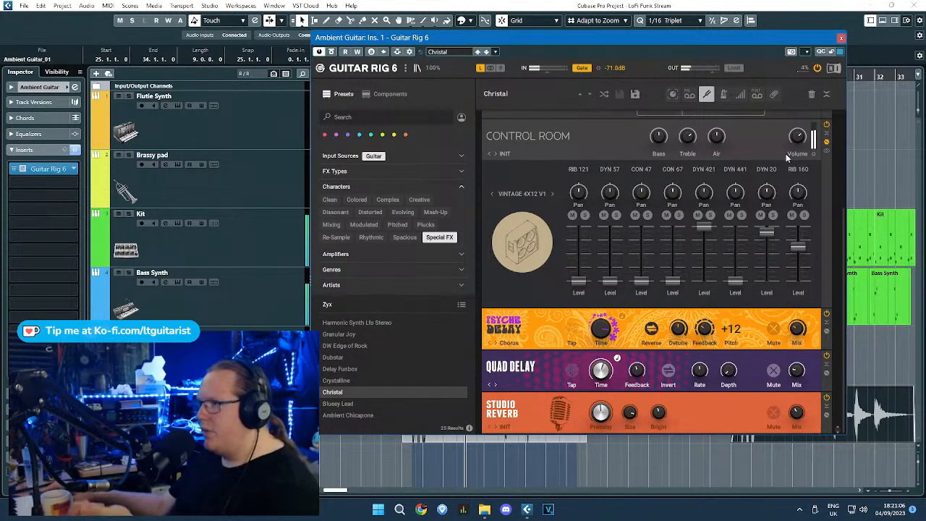
Step: Audition the Delay Funbox, VR WArBLuE RaW ONE1 and Tweed Delight Sweep Delay presets on the ambient guitar
left_click(340, 369)
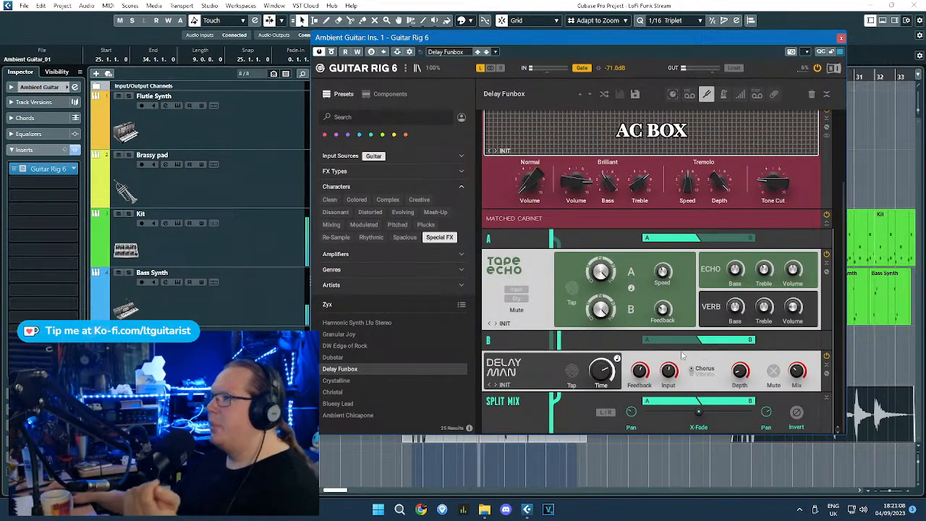
scroll(681, 352, "up", 3)
scroll(643, 362, "down", 3)
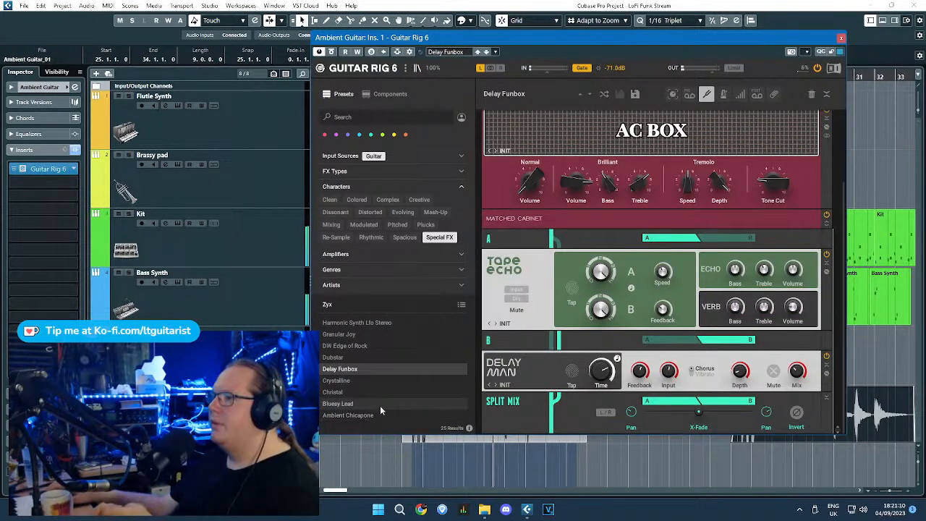
scroll(460, 348, "up", 3)
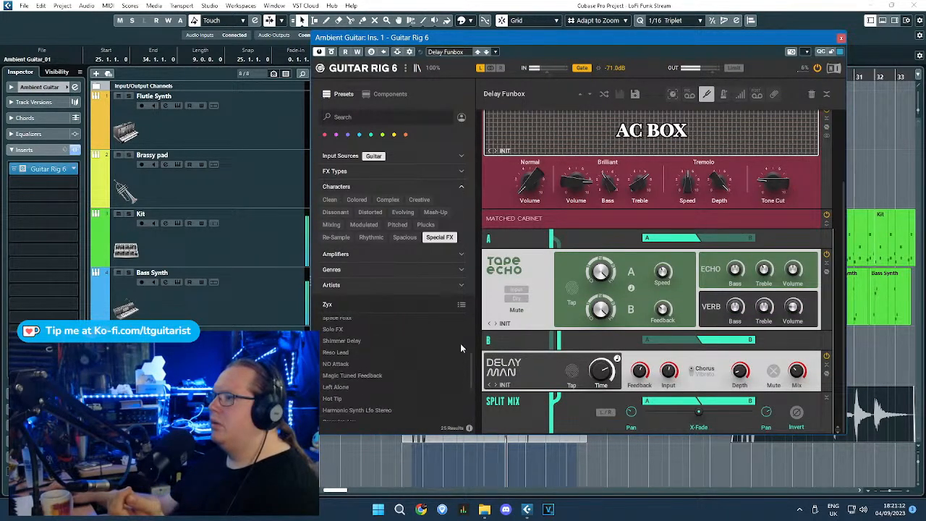
scroll(460, 346, "up", 3)
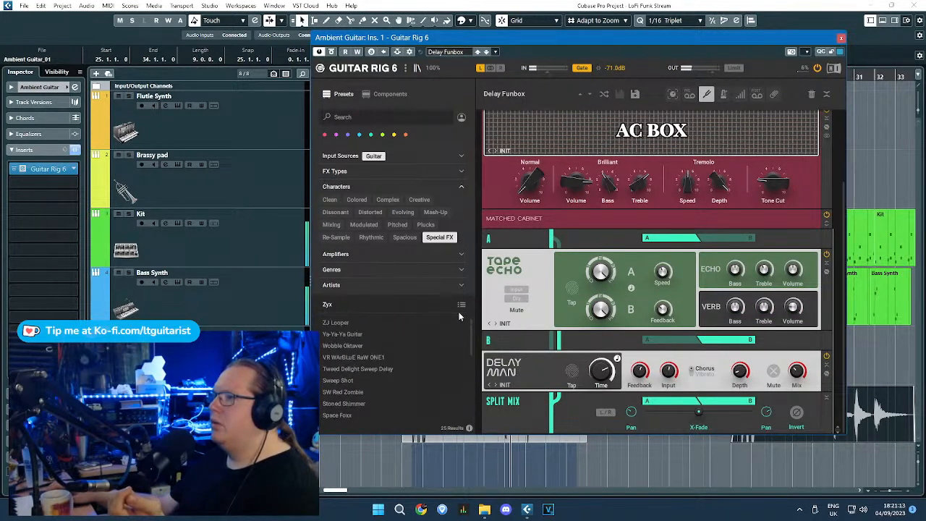
left_click(391, 357)
left_click(394, 368)
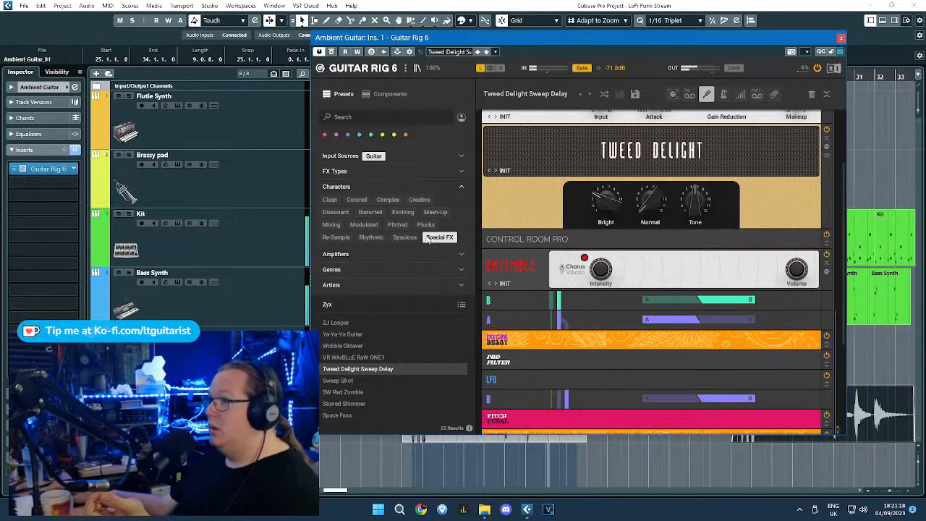
Step: Filter the guitar presets by the Spacious character, try ZJ Aether Vox, and load Y Milky Way
left_click(405, 237)
left_click(371, 393)
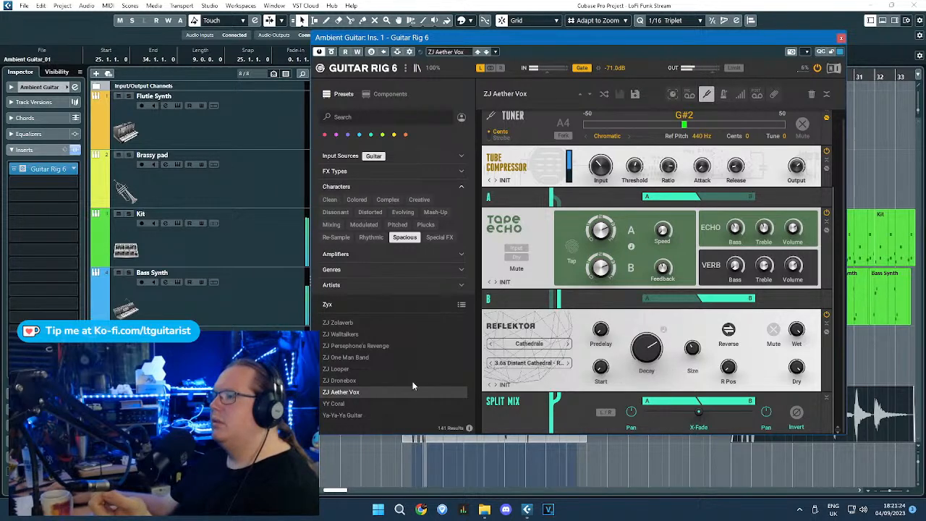
scroll(413, 386, "down", 3)
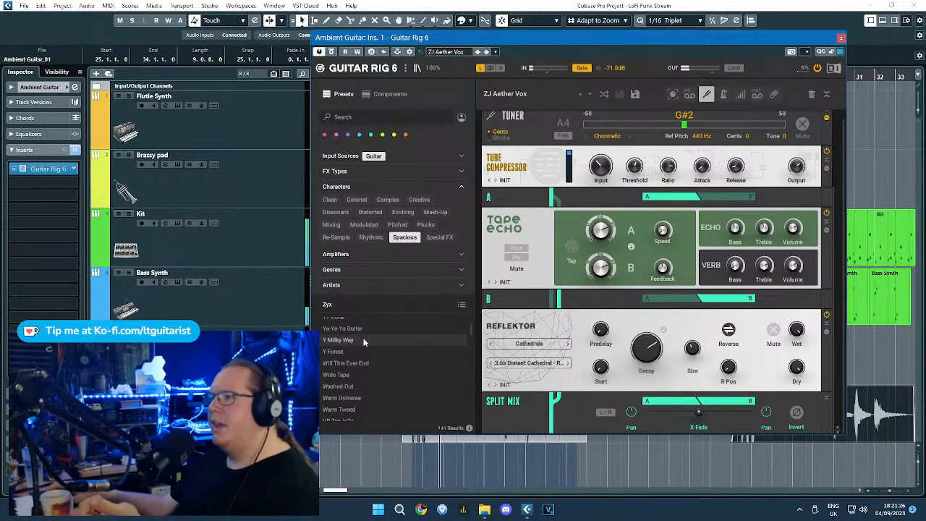
left_click(364, 338)
scroll(399, 359, "up", 3)
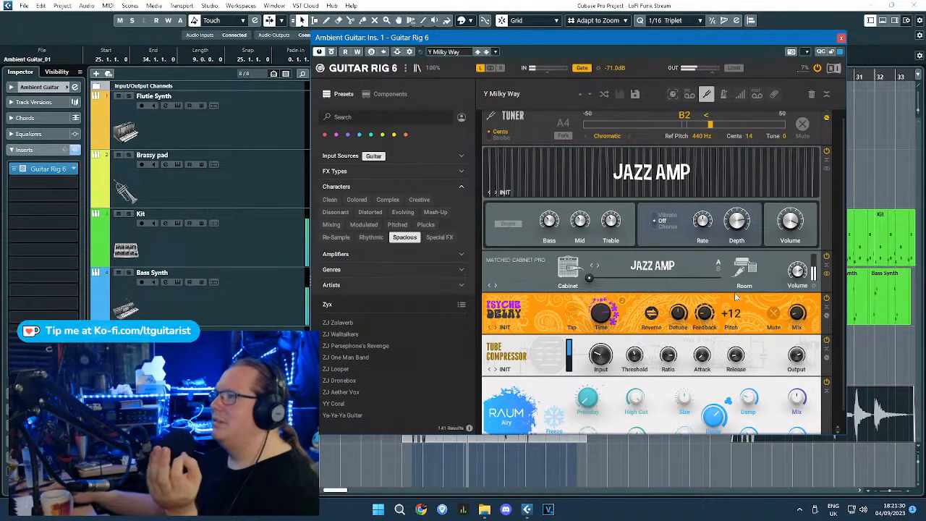
Step: Blend a little room sound into the Jazz Amp's Matched Cabinet Pro and close Guitar Rig
mouse_move(592, 283)
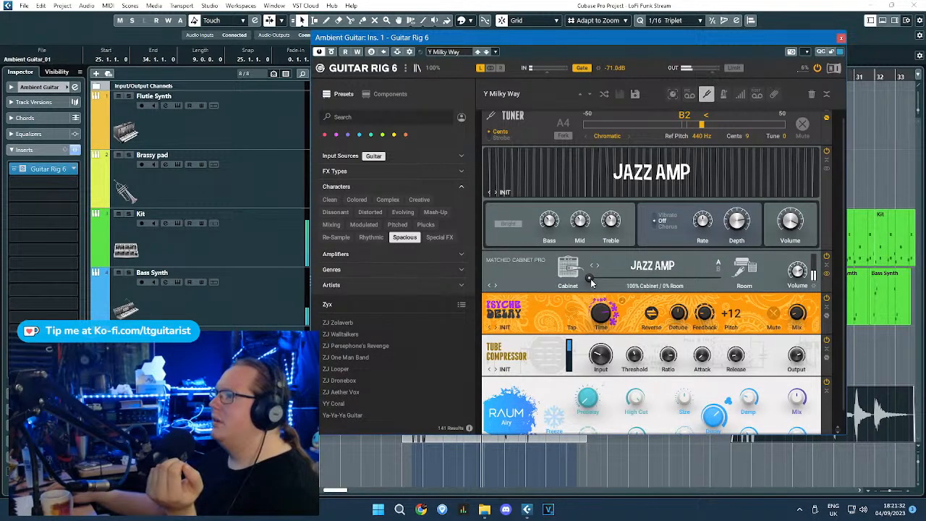
left_click_drag(590, 279, 601, 279)
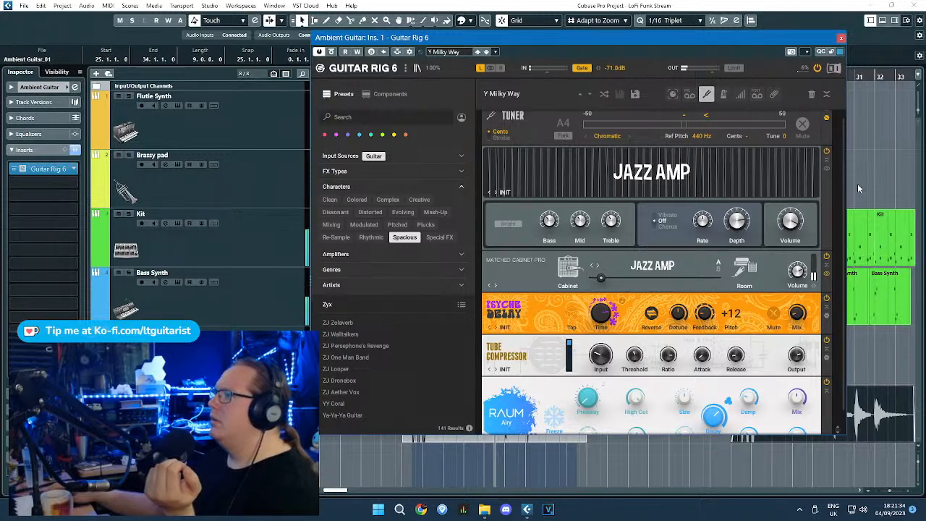
scroll(836, 189, "down", 1)
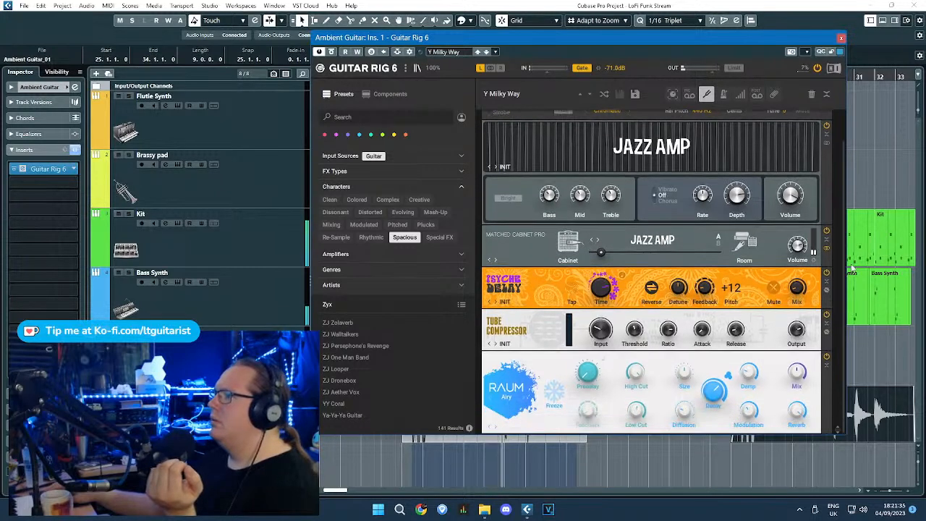
left_click(841, 37)
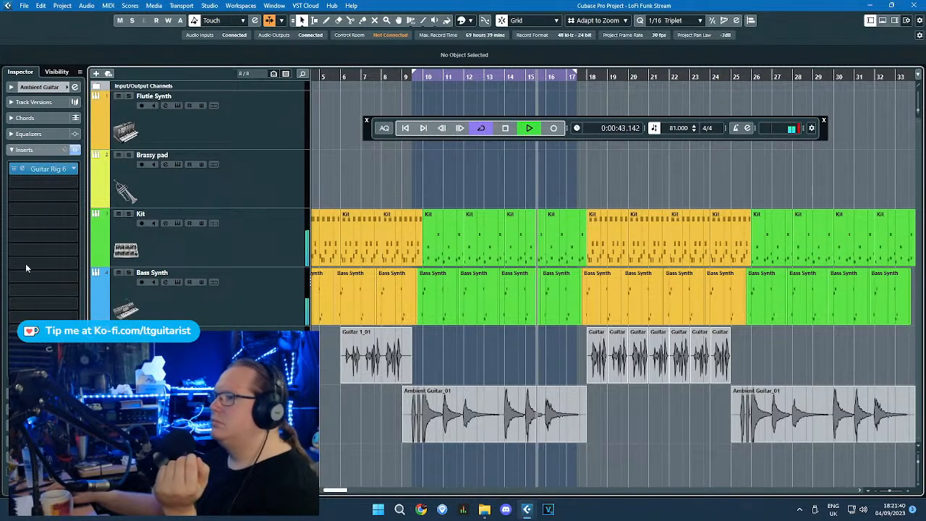
Step: Listen to the arrangement beyond the loop with cycle off, then re-enable cycle and stop playback
left_click(481, 129)
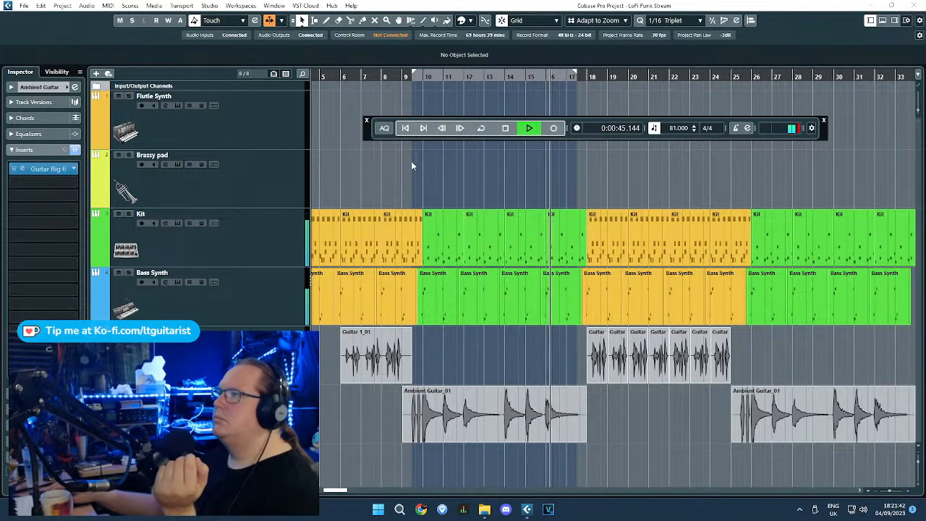
left_click(254, 311)
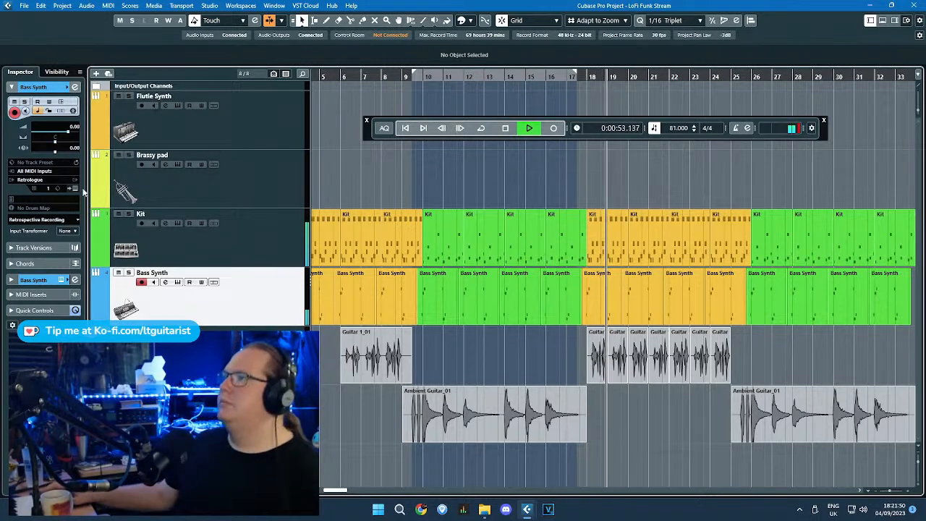
left_click(481, 128)
key("space")
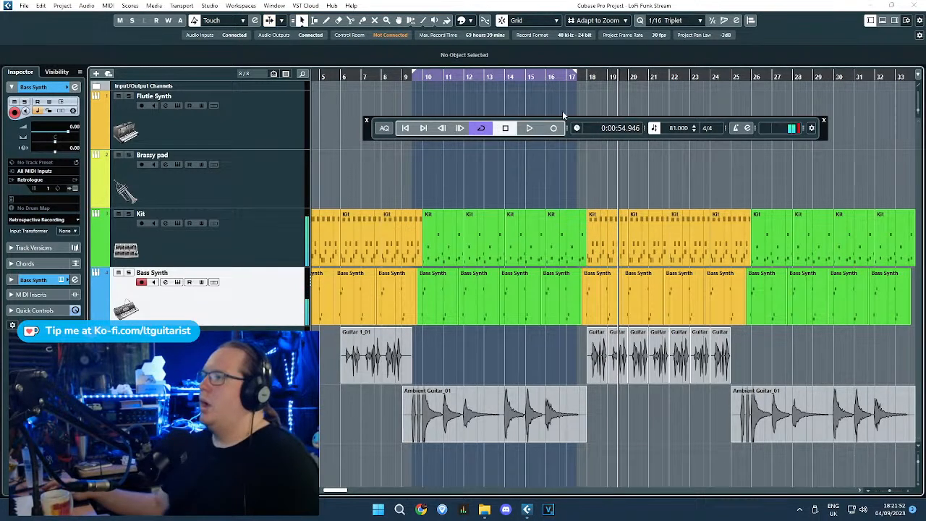
Step: Set an active cycle range from bar 18 to bar 26 over the second amber section and select the Bass Synth track
scroll(670, 258, "up", 3)
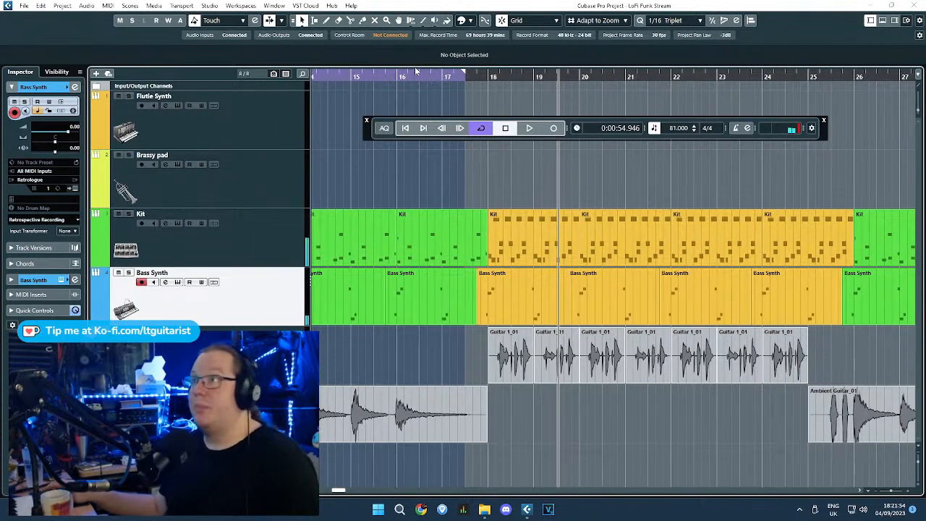
left_click(284, 132)
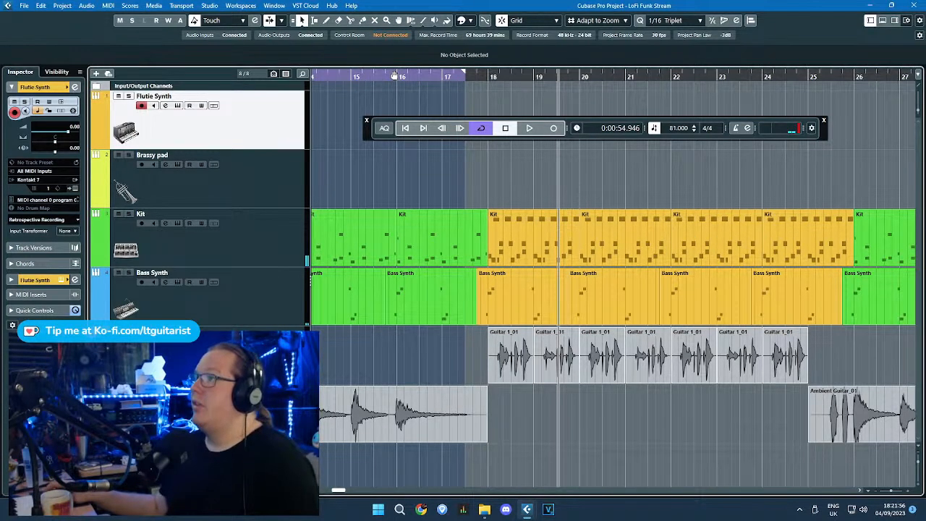
left_click(395, 73)
left_click_drag(416, 73, 804, 92)
left_click(482, 129)
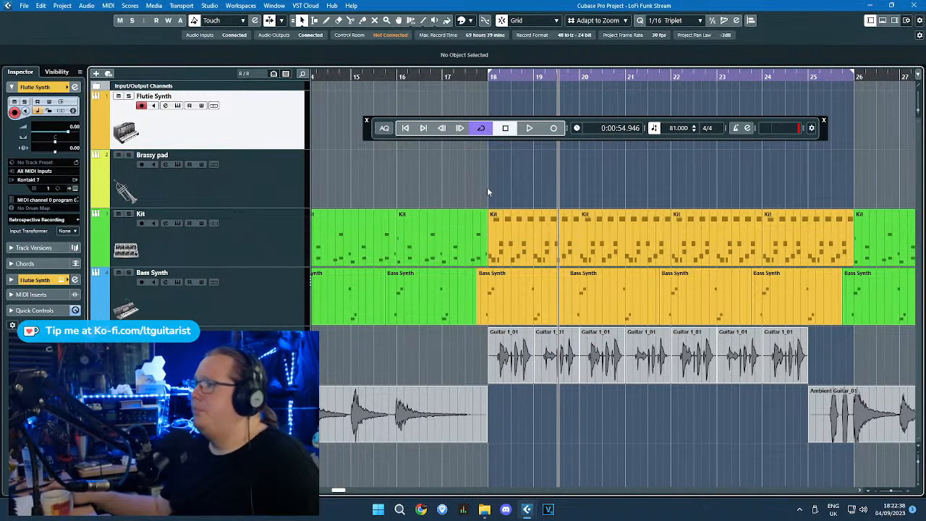
scroll(778, 290, "up", 2)
scroll(533, 272, "down", 3)
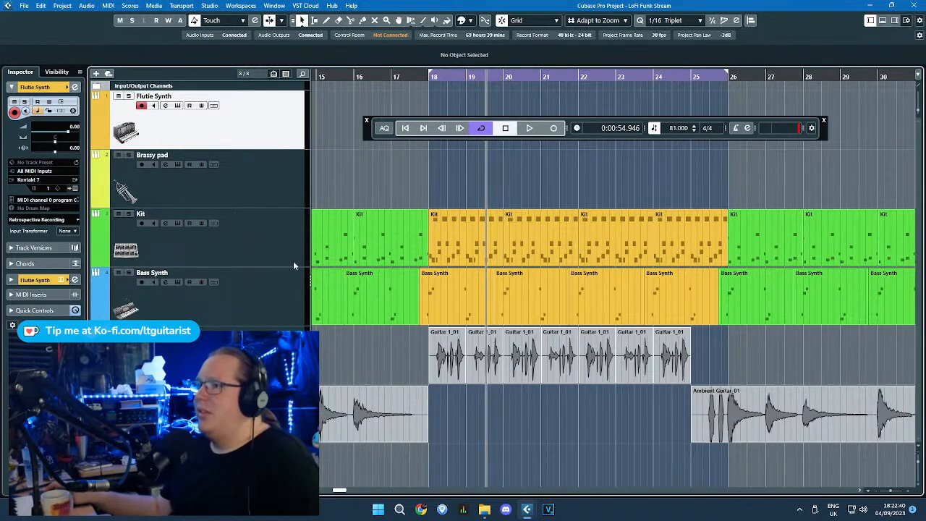
left_click(289, 286)
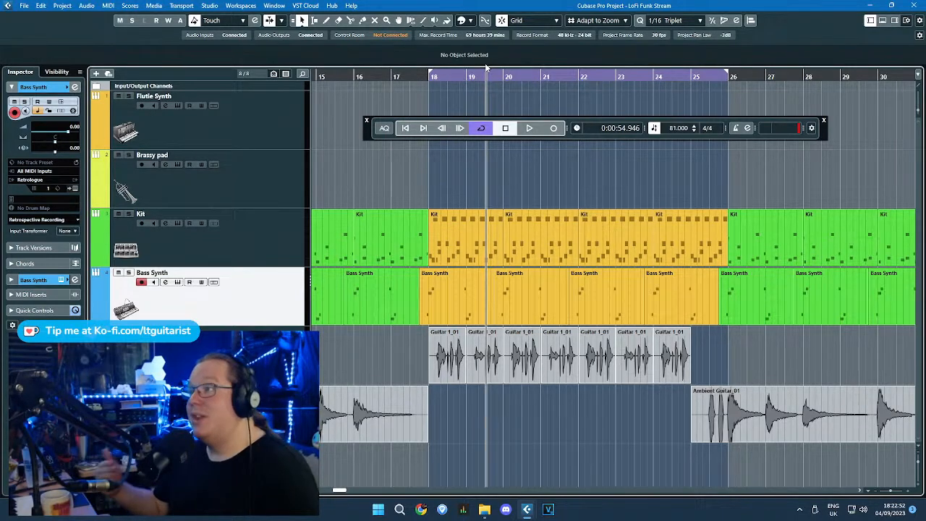
Step: Colour all Guitar 1 events amber to match the amber Kit and Bass Synth sections
scroll(641, 362, "down", 5)
left_click_drag(646, 349, 325, 331)
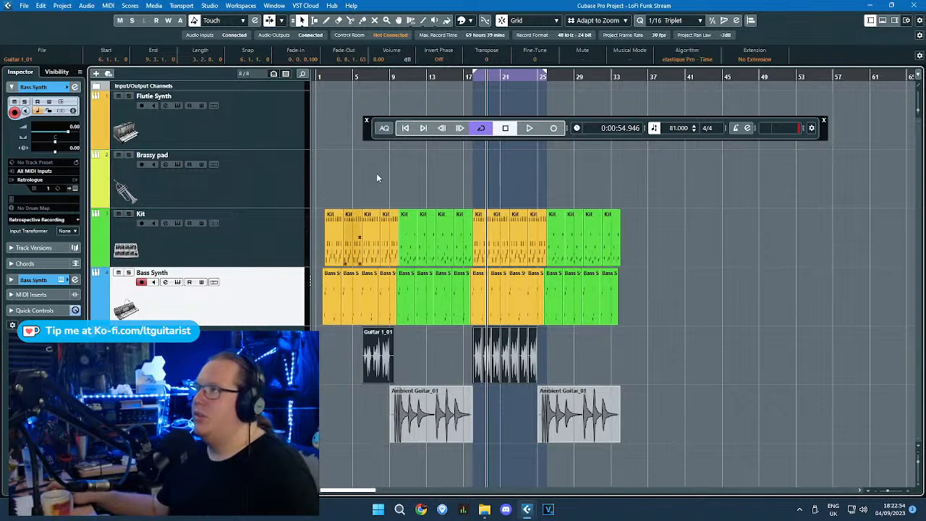
left_click(469, 20)
left_click(498, 46)
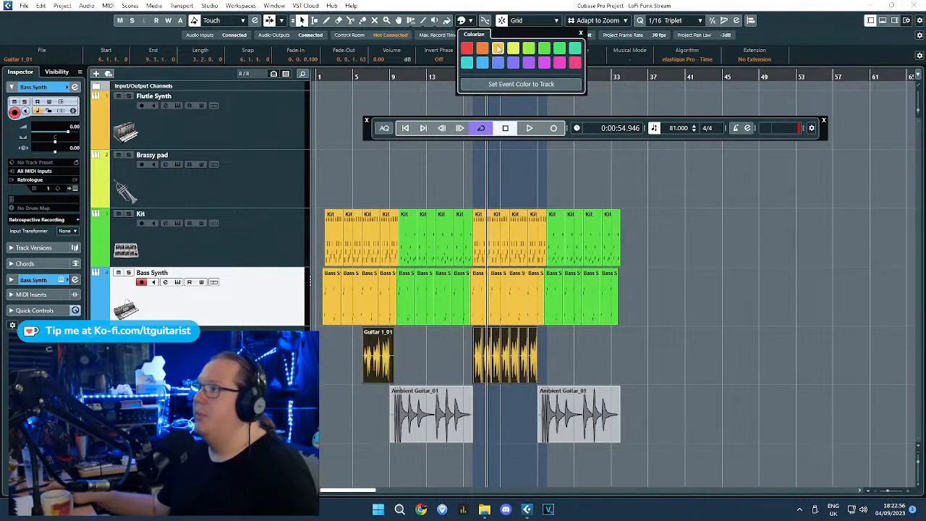
Step: Colour both Ambient Guitar events green to match the green Kit and Bass Synth sections
left_click_drag(688, 434, 325, 387)
left_click(469, 20)
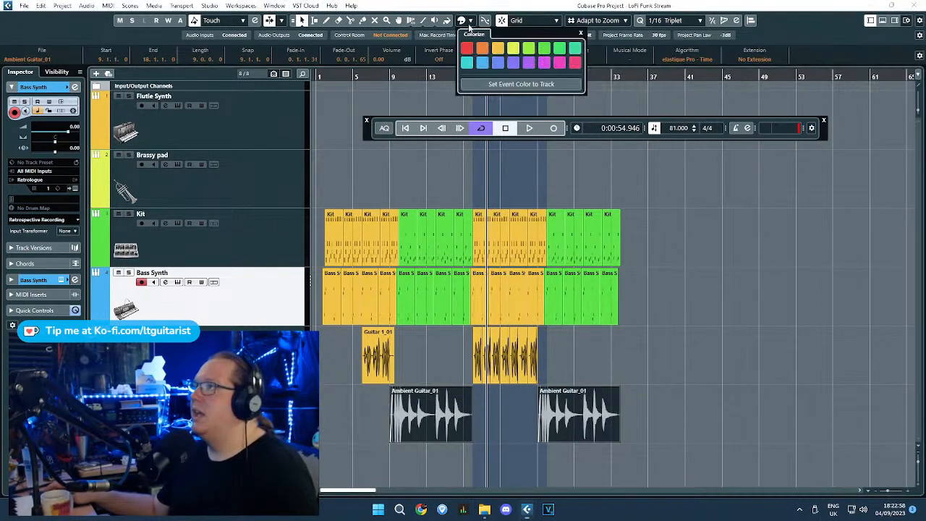
left_click(543, 47)
key("h")
key("h")
key("h")
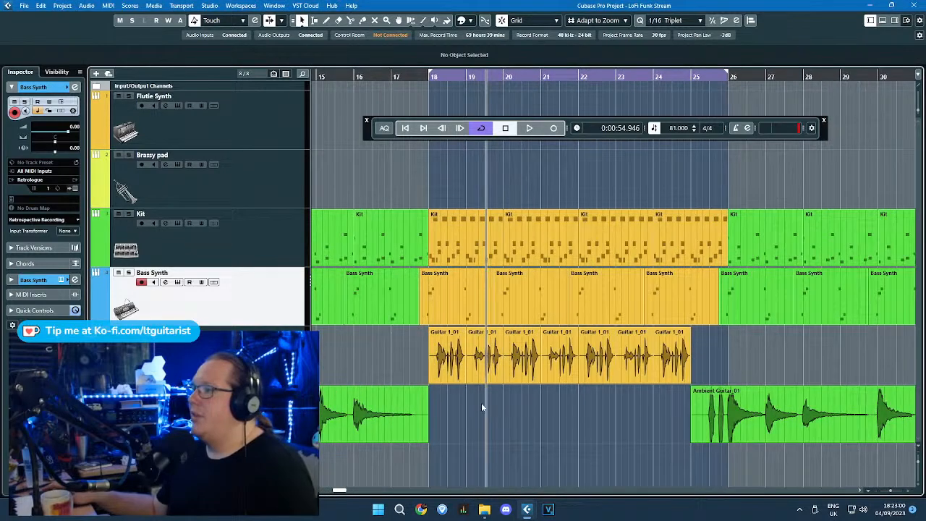
Step: Loop the section, open the Bass Synth's Retrologue 2 instrument, and adjust its filter cutoff
key("space")
left_click(36, 279)
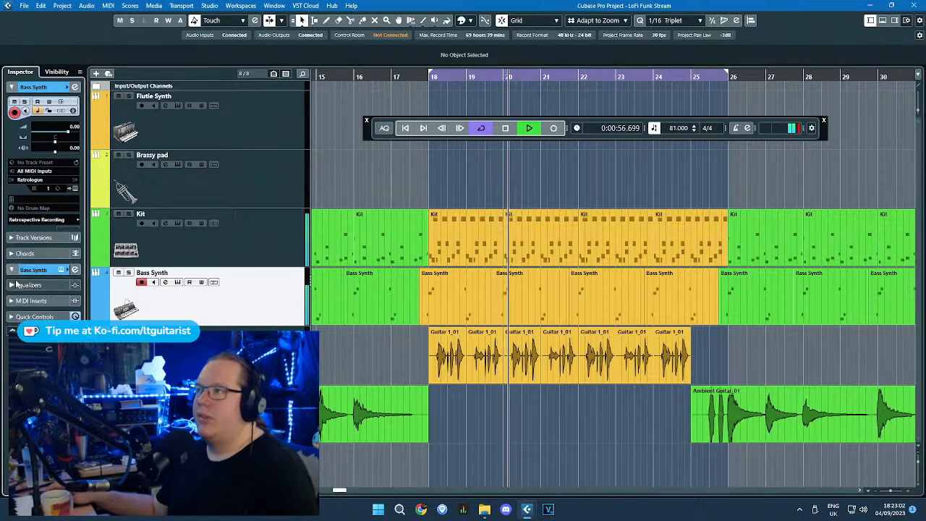
left_click(61, 135)
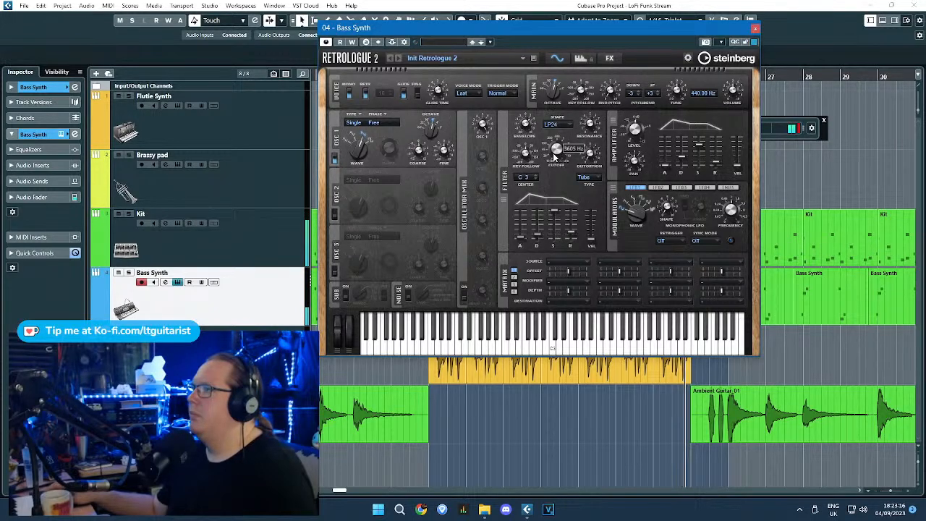
left_click_drag(555, 154, 555, 162)
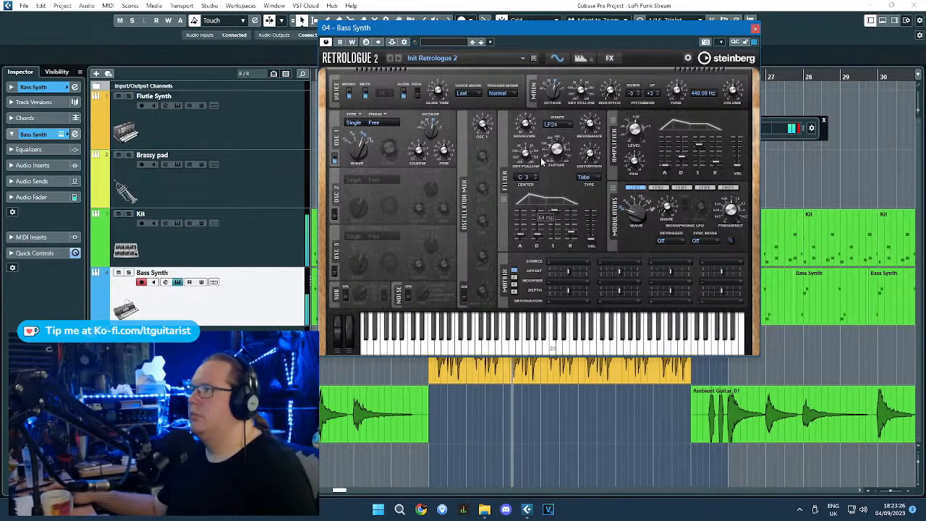
Step: Lengthen Retrologue's filter envelope attack, switch on oscillator 2, and close the instrument
left_click_drag(529, 233, 528, 231)
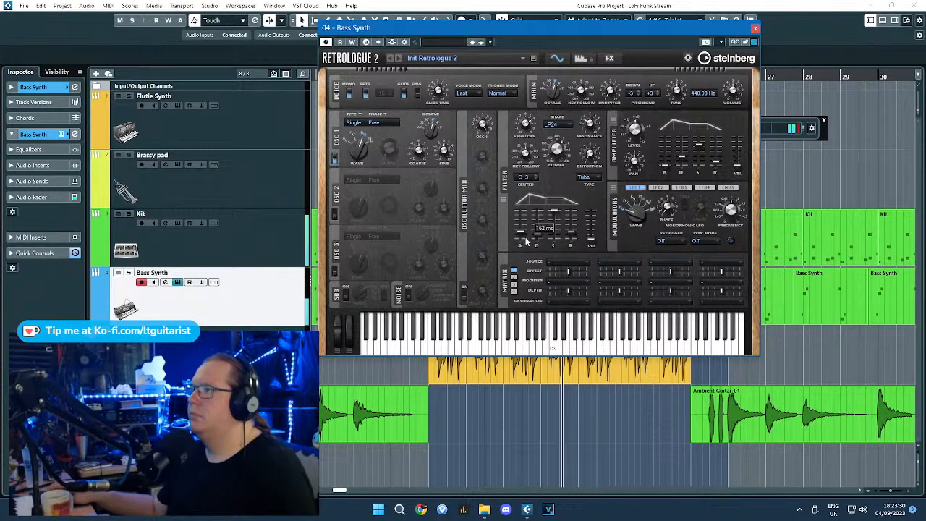
left_click_drag(527, 240, 529, 227)
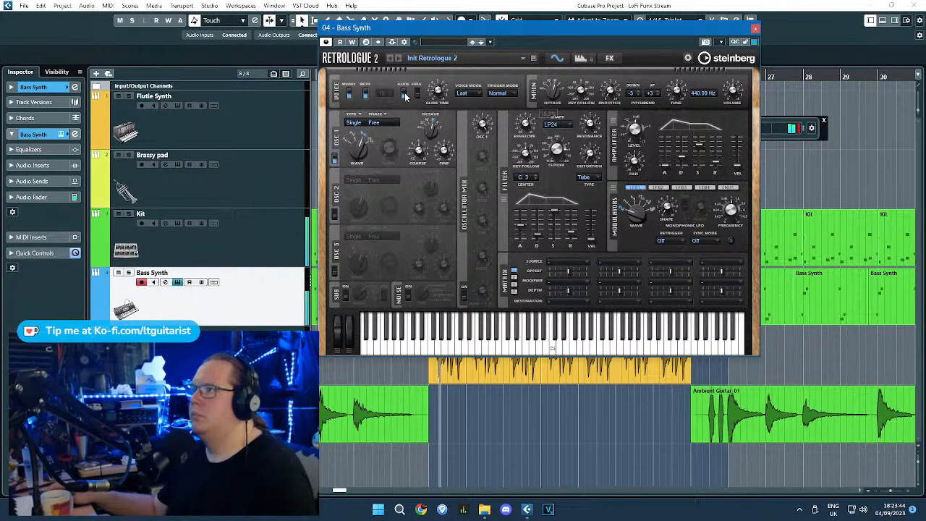
left_click(335, 215)
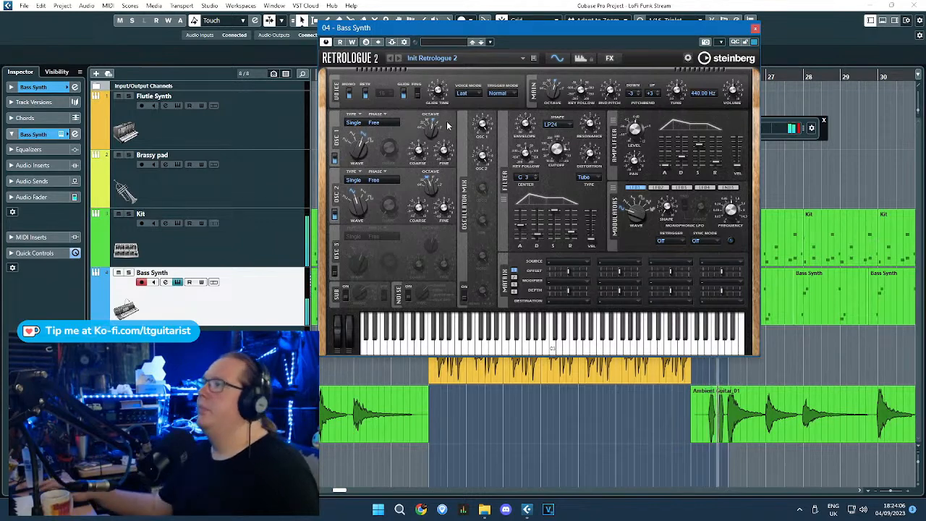
left_click(756, 28)
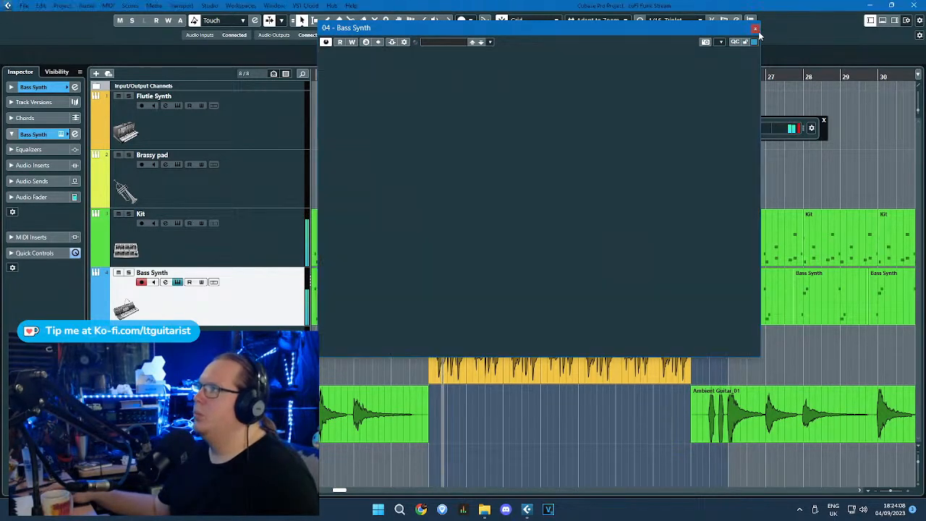
Step: Play from around bar 10 and set the cycle range from midway through bar 9 to midway through bar 17
key("g")
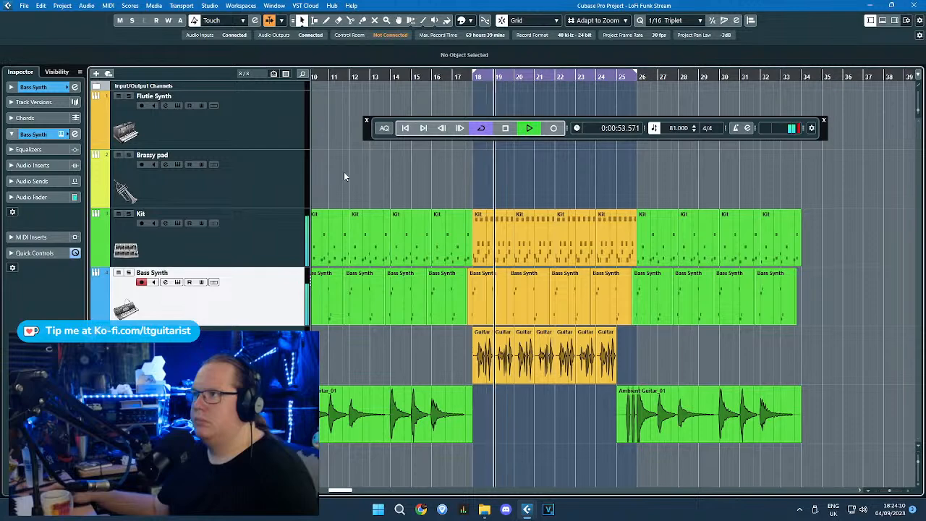
key("h")
left_click(427, 86)
left_click_drag(427, 86, 419, 88)
key("g")
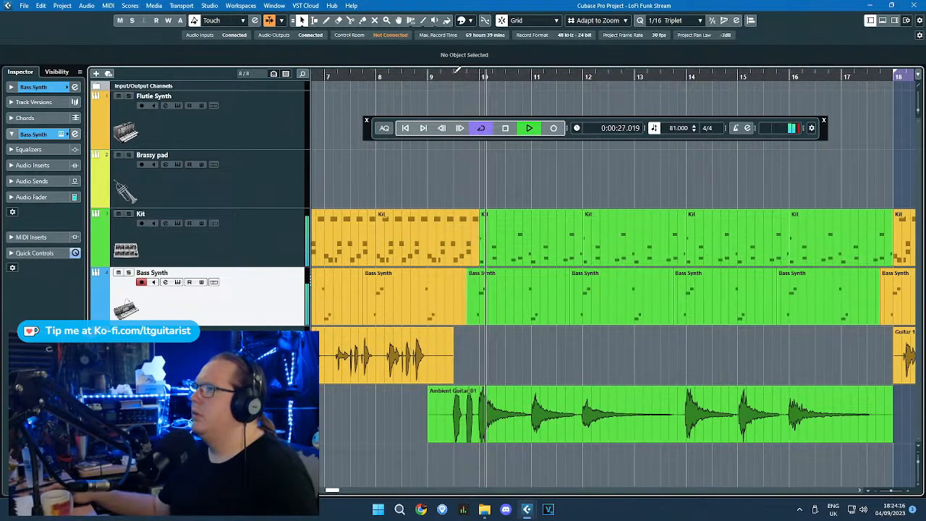
left_click_drag(455, 74, 866, 74)
left_click_drag(869, 183, 867, 185)
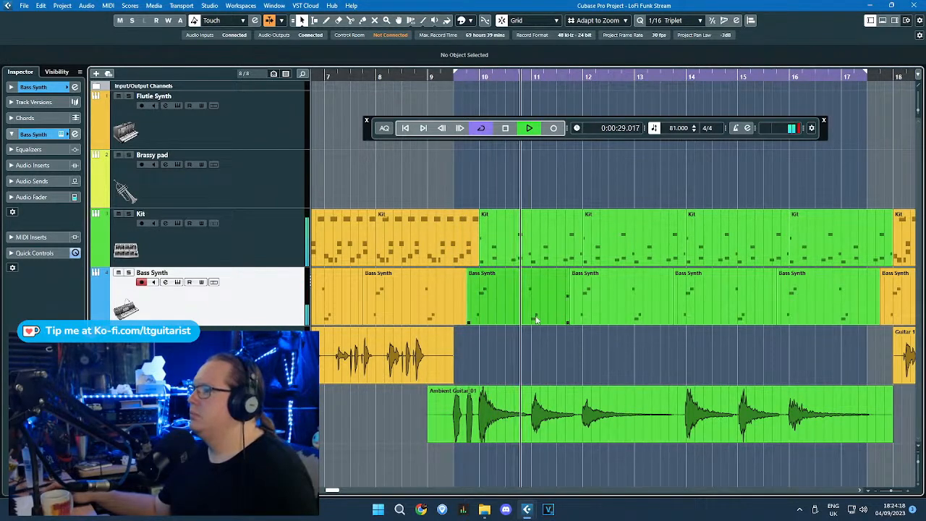
Step: Play the looped green section from its start to listen to the bass against the ambient guitar, and stop playback
scroll(533, 323, "up", 3)
scroll(513, 365, "down", 4)
scroll(557, 387, "up", 2)
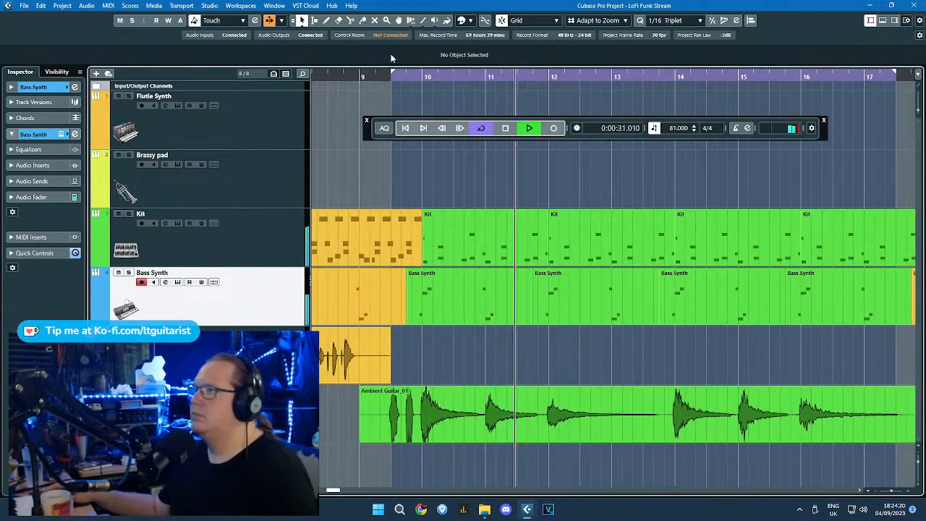
left_click(376, 76)
scroll(426, 434, "up", 3)
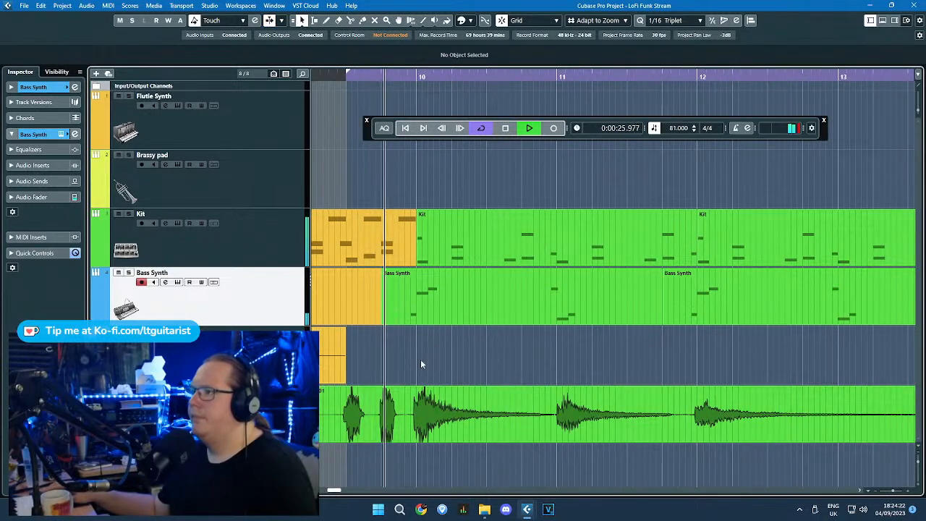
scroll(507, 351, "down", 1)
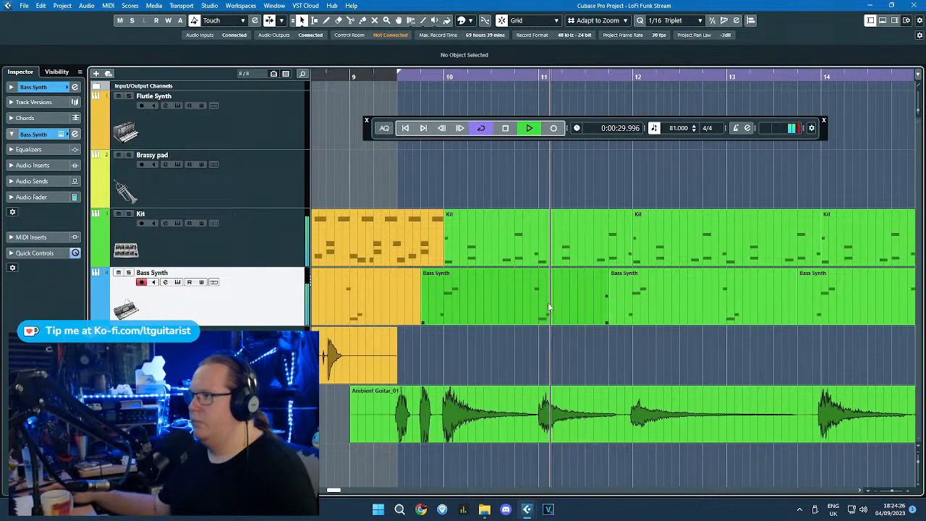
key("space")
double_click(516, 289)
left_click(915, 5)
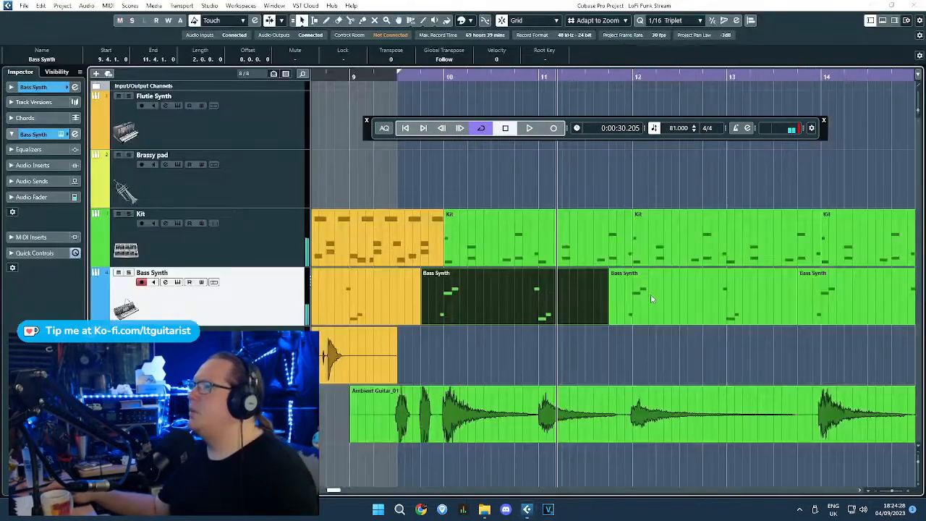
scroll(543, 366, "down", 3)
left_click_drag(529, 359, 756, 315)
key("Delete")
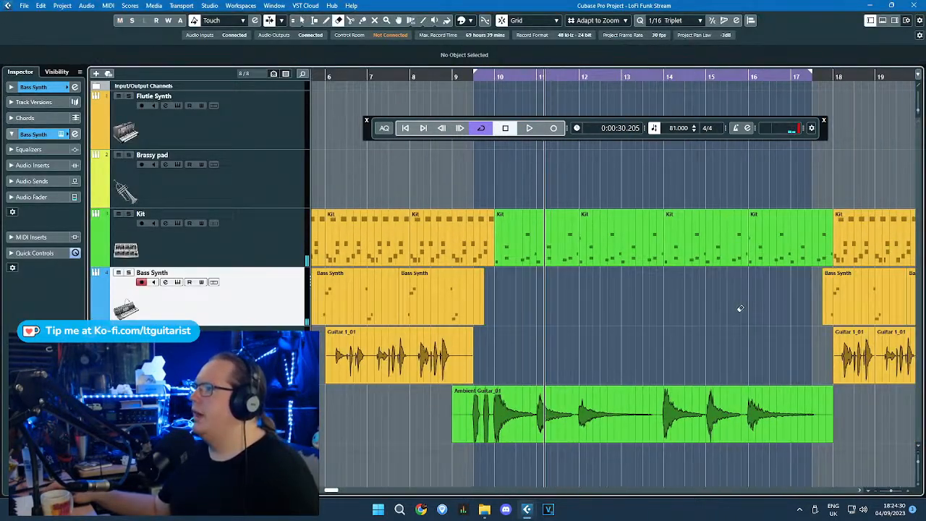
key("ctrl+z")
Step: Glue the green Bass Synth events in bars 10 to 17 into a single event
key("4")
left_click(554, 303)
left_click(552, 305)
key("1")
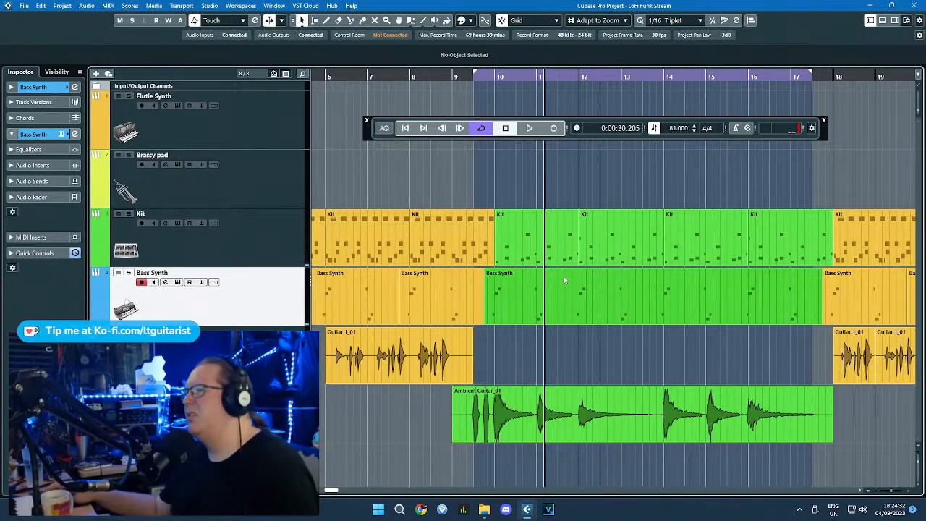
Step: Open the glued green Bass Synth event in the Key Editor and move the floating transport panel off the upper notes
double_click(566, 298)
scroll(400, 279, "up", 2)
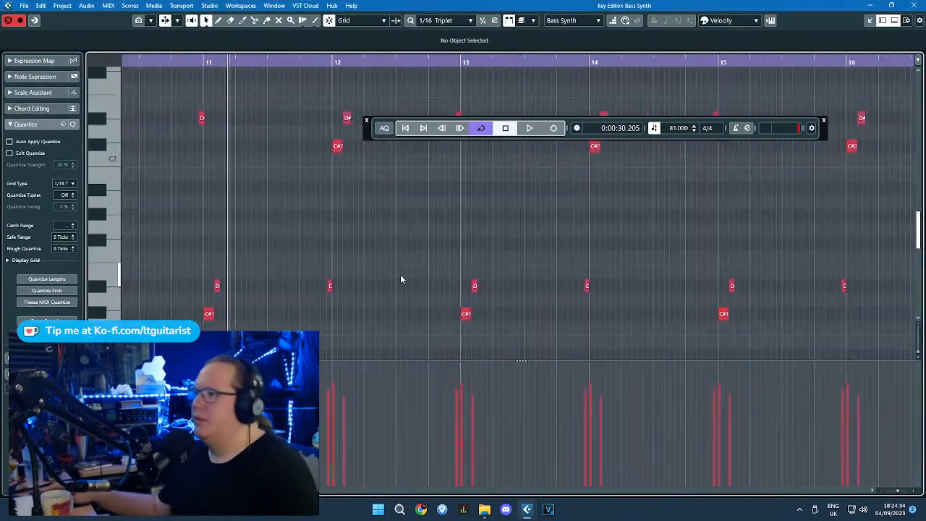
scroll(426, 248, "down", 1)
left_click_drag(371, 127, 463, 223)
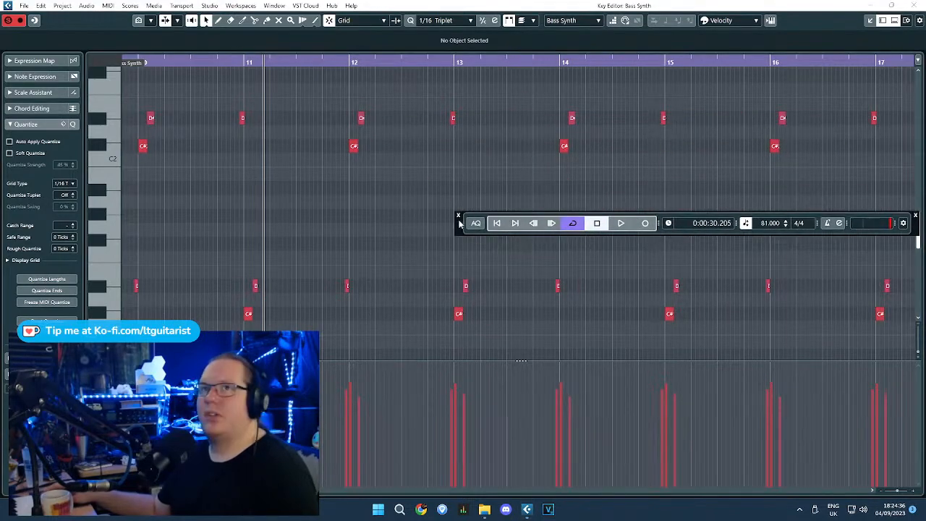
scroll(345, 306, "down", 3)
scroll(272, 200, "up", 3)
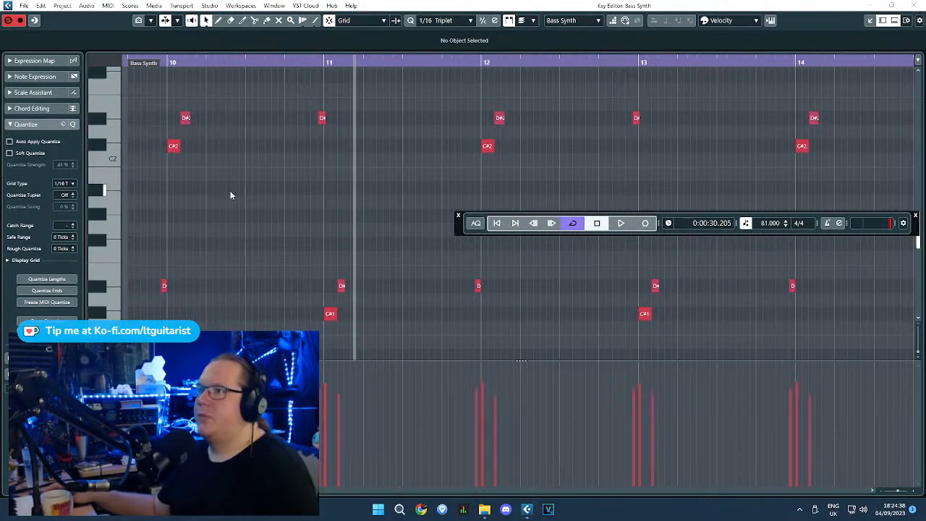
Step: Play the bass notes briefly from just before bar 10, stop, and close the Key Editor
left_click_drag(227, 200, 143, 215)
left_click_drag(202, 63, 178, 72)
key("space")
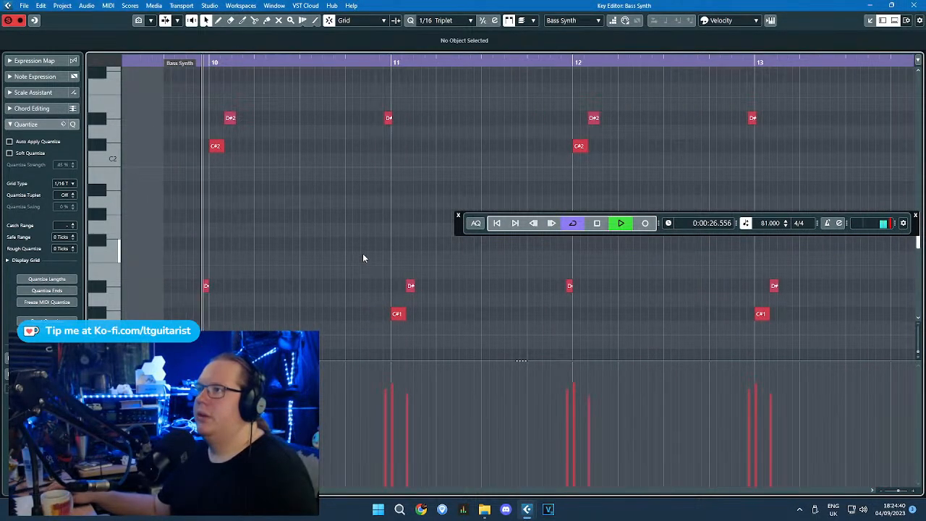
key("space")
left_click(914, 6)
Step: Add a Chord Track and generate its chords from the first Ambient Guitar event
right_click(260, 112)
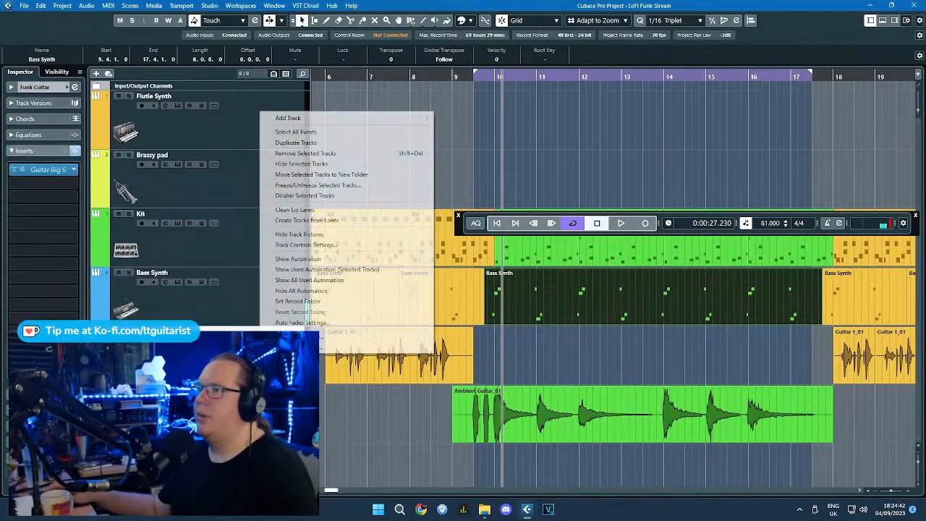
mouse_move(357, 117)
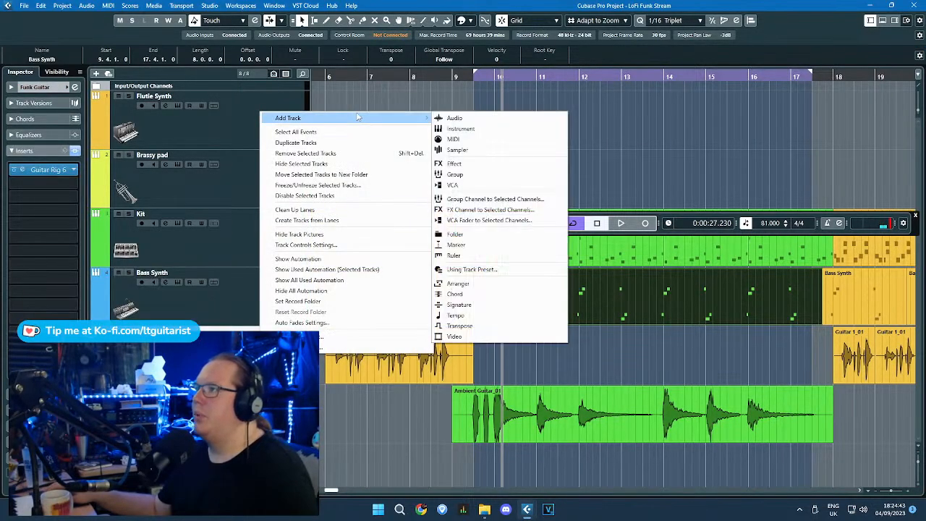
left_click(492, 294)
scroll(507, 303, "down", 2)
left_click_drag(516, 431, 519, 372)
left_click(549, 305)
scroll(412, 429, "up", 4)
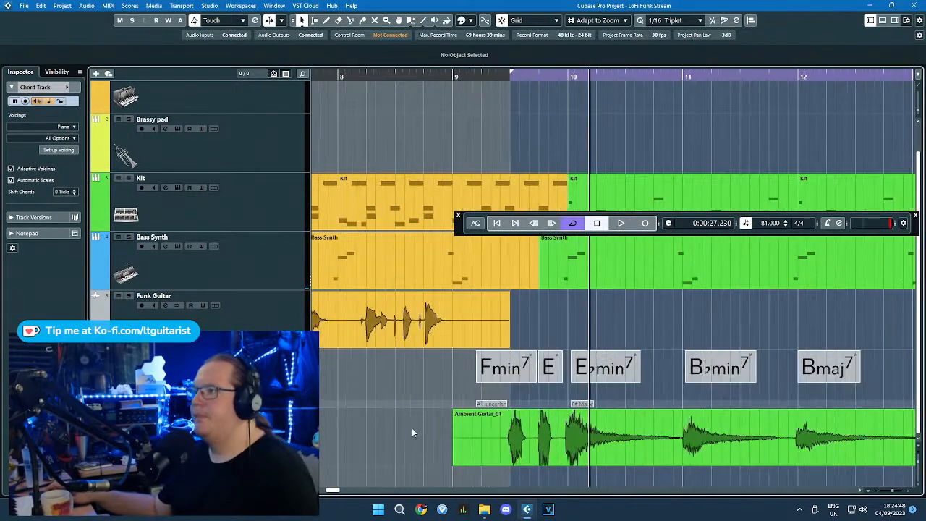
Step: Move the B♭min7 chord event to the start of bar 11 and select the neighbouring Bmaj7 chord
scroll(420, 431, "down", 1)
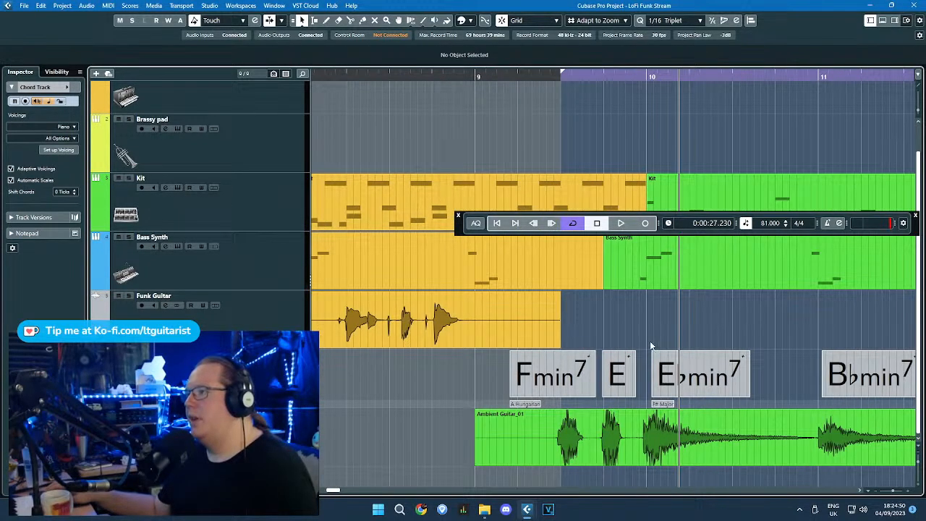
scroll(823, 321, "right", 4)
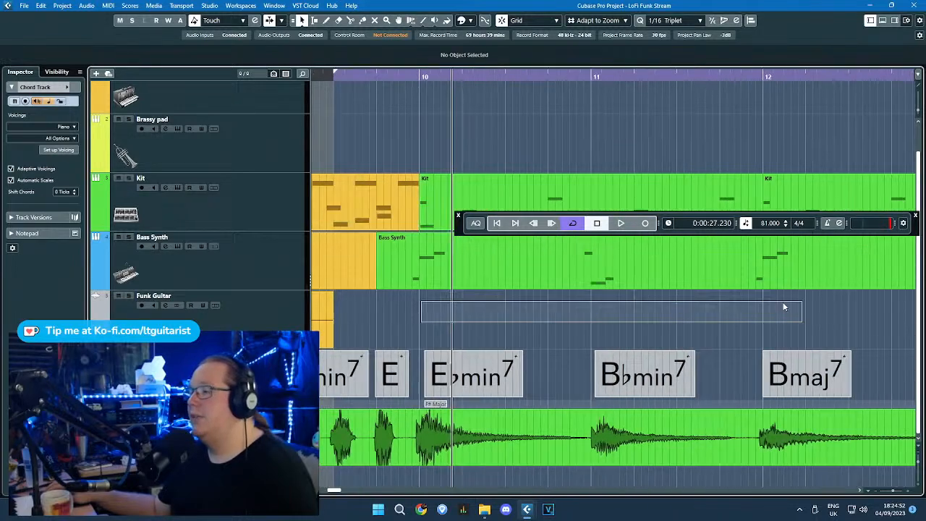
left_click(506, 370)
left_click(663, 389)
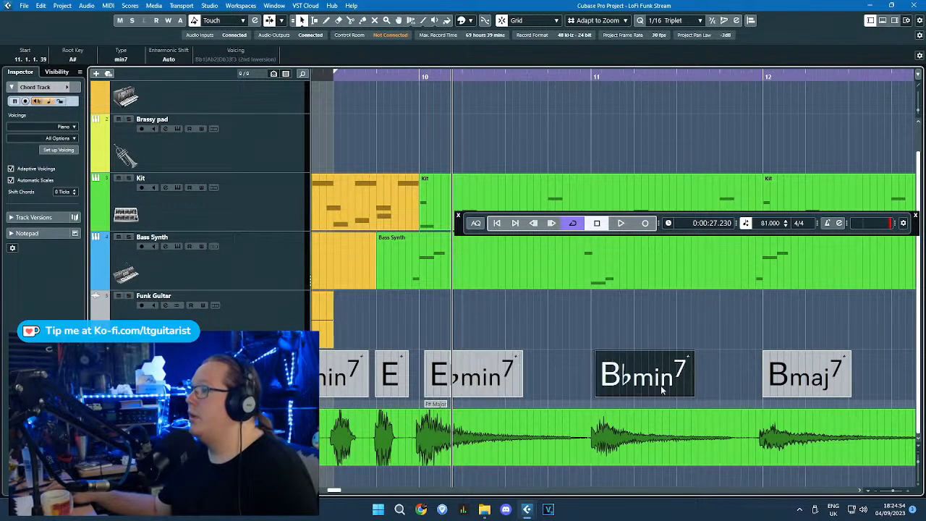
left_click_drag(647, 384, 637, 384)
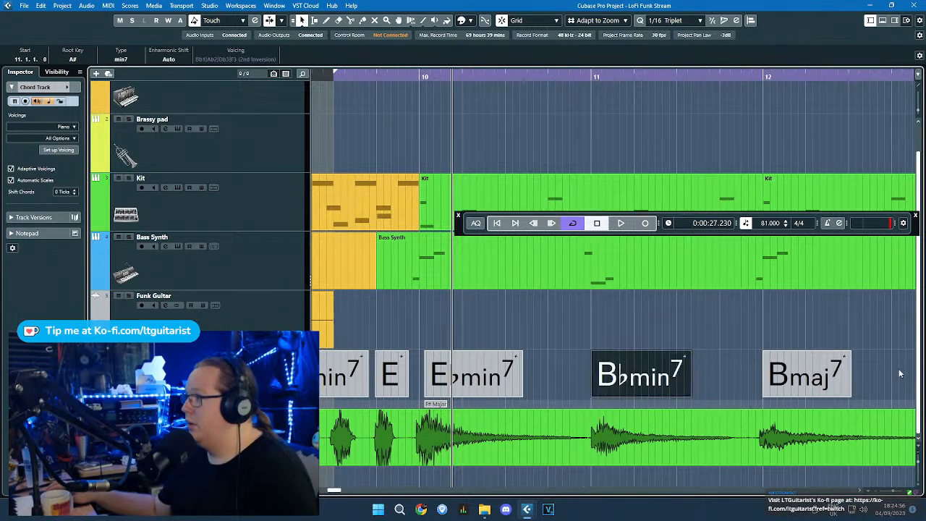
scroll(468, 365, "right", 8)
left_click(442, 389)
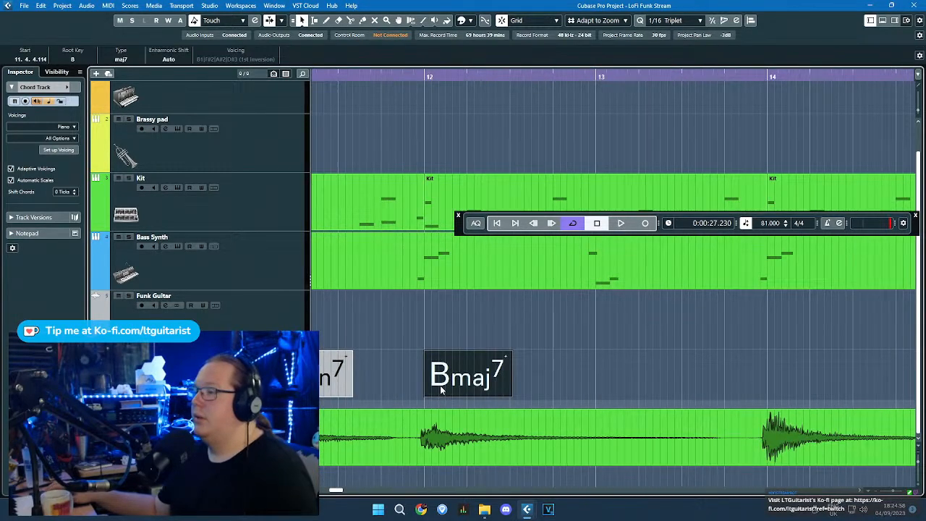
Step: Copy the E♭min7 chord event from bar 10 to the start of bar 14
scroll(442, 389, "down", 4)
scroll(653, 374, "up", 1)
scroll(640, 374, "down", 2)
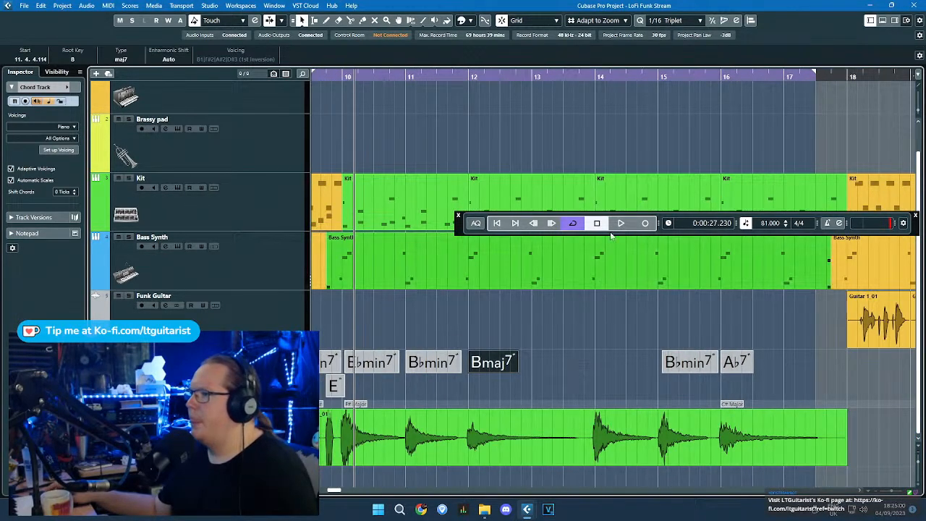
left_click_drag(386, 362, 619, 378)
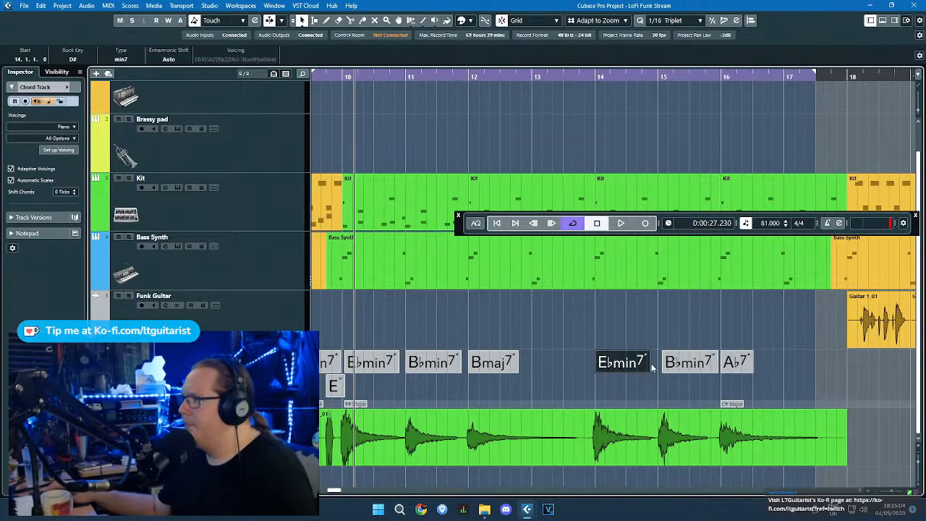
left_click(720, 346)
scroll(660, 323, "left", 5)
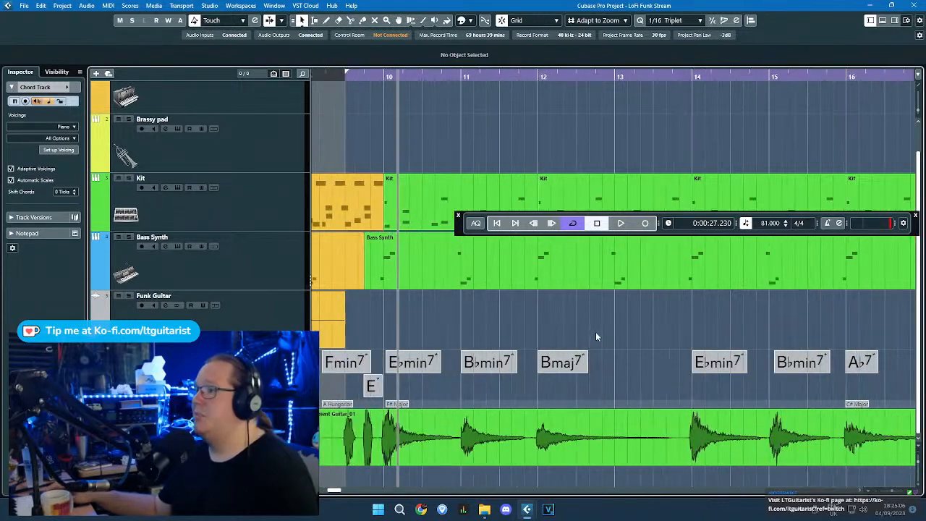
Step: Play the section briefly from bar 9, mute the Chord Track, and stop playback
left_click(366, 78)
key("space")
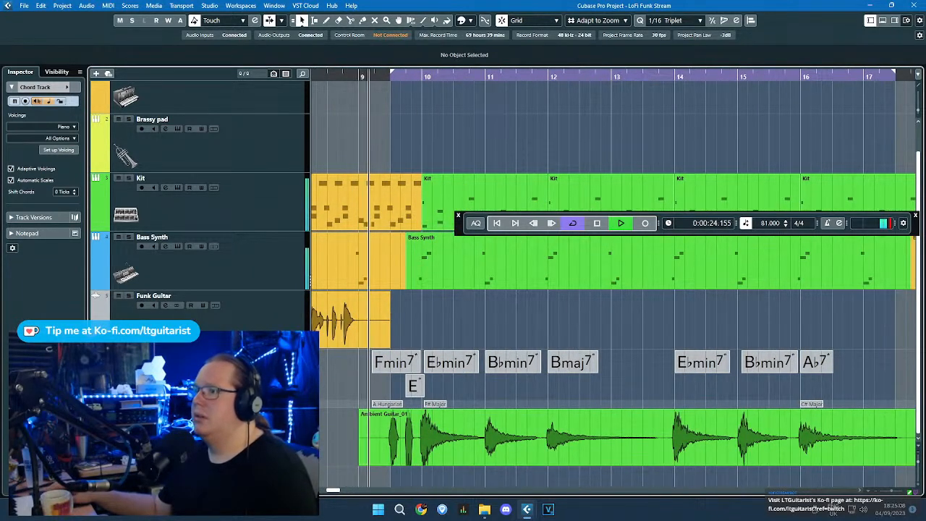
key("space")
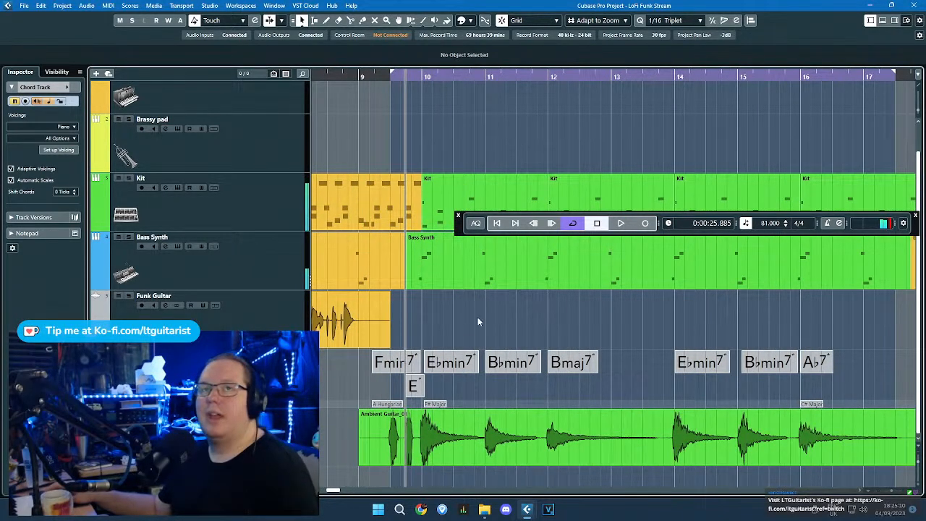
Step: Move the Chord Track below the Ambient Guitar track in the track list
left_click(405, 459)
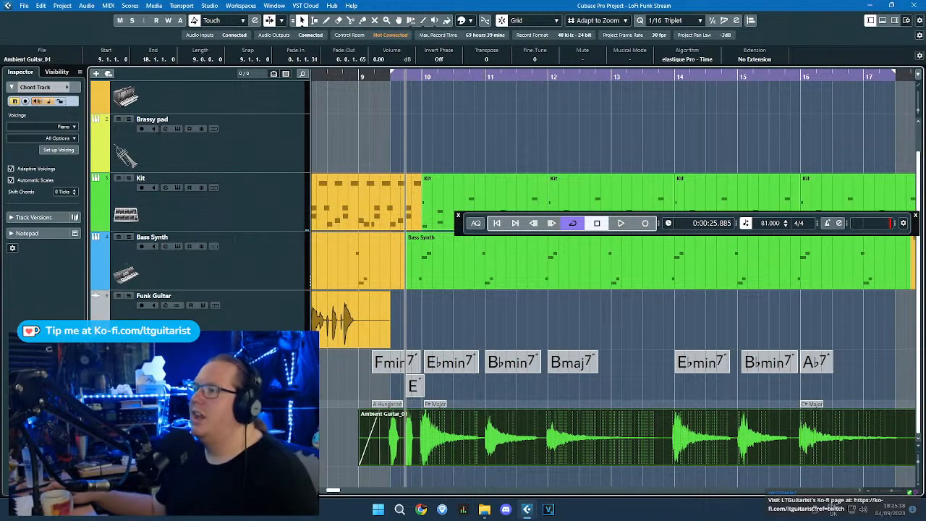
scroll(359, 406, "down", 3)
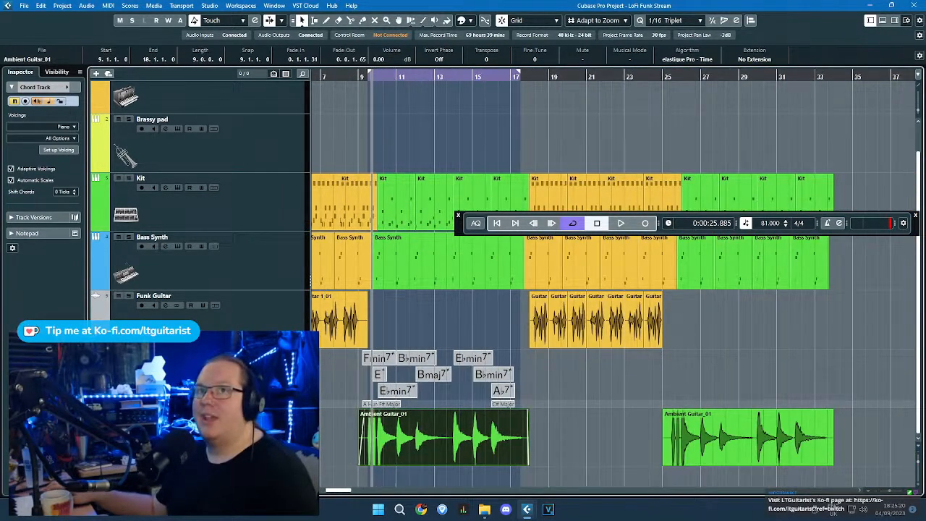
left_click_drag(217, 376, 218, 463)
left_click(334, 366)
scroll(334, 366, "up", 2)
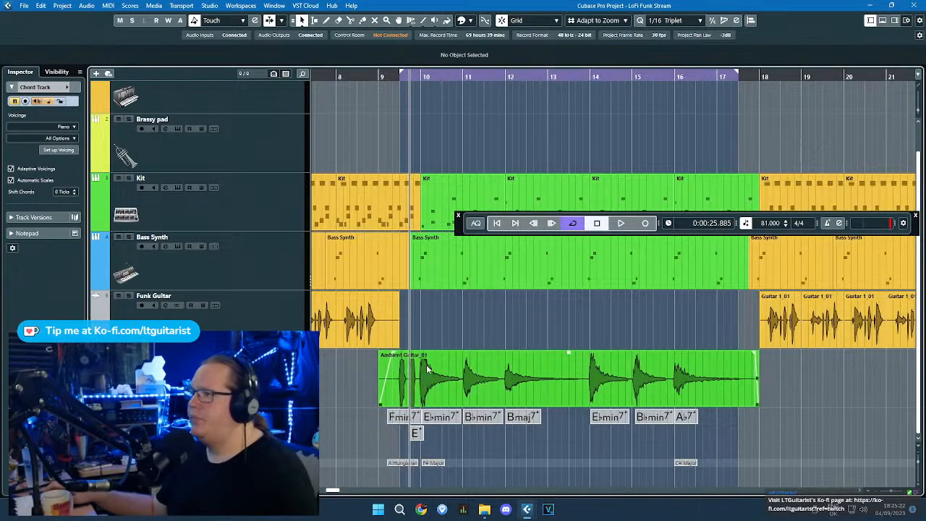
scroll(521, 333, "up", 1)
scroll(526, 353, "up", 2)
scroll(554, 355, "down", 1)
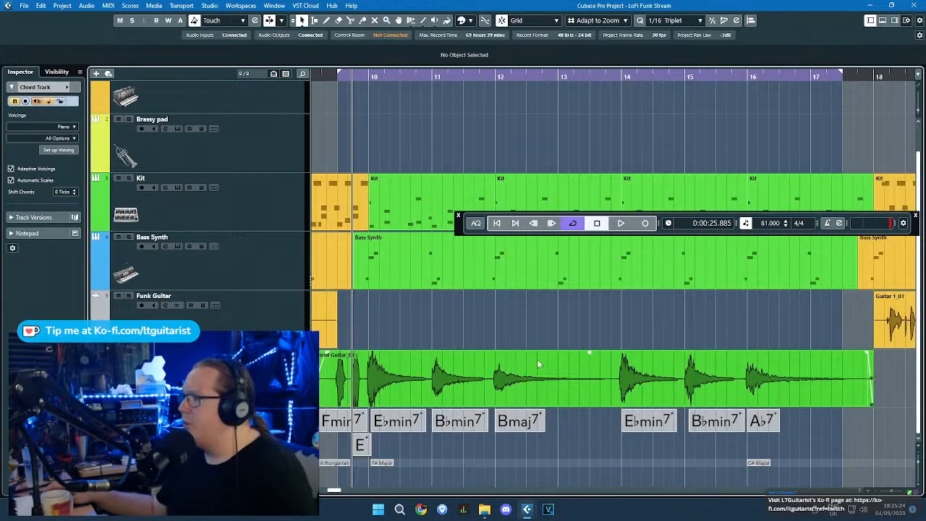
scroll(537, 362, "down", 2)
double_click(457, 280)
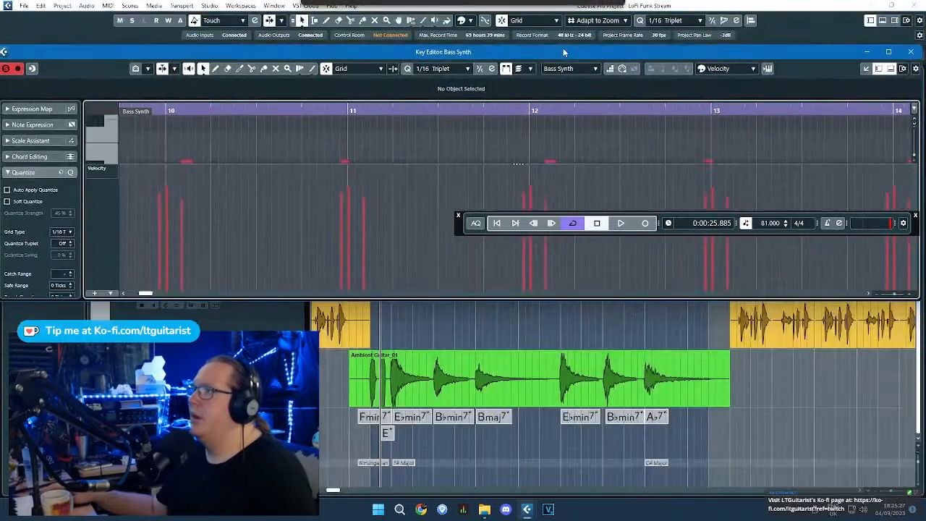
left_click_drag(565, 53, 571, 30)
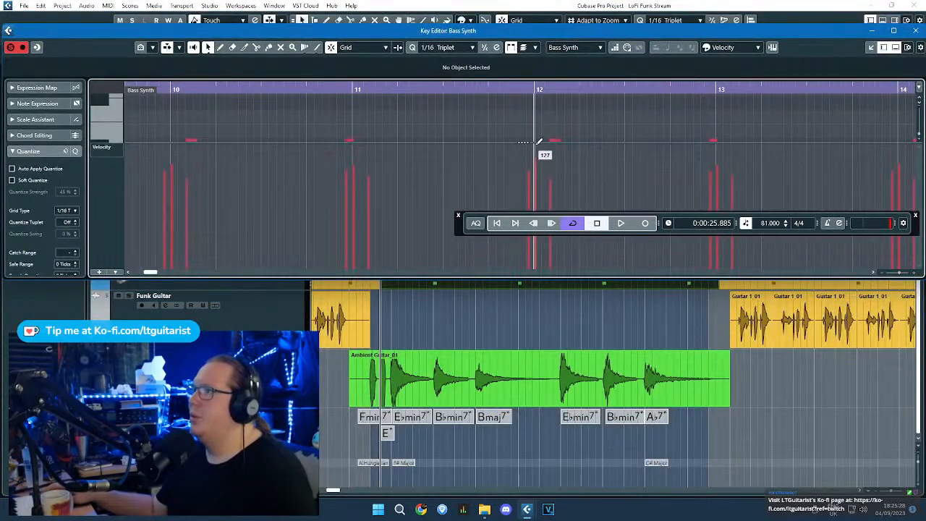
left_click_drag(522, 142, 501, 254)
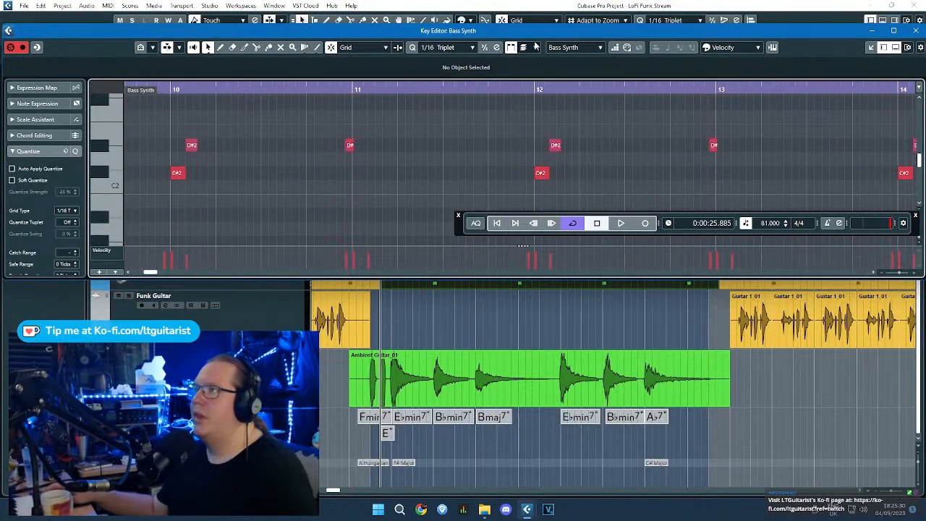
double_click(542, 31)
left_click(918, 4)
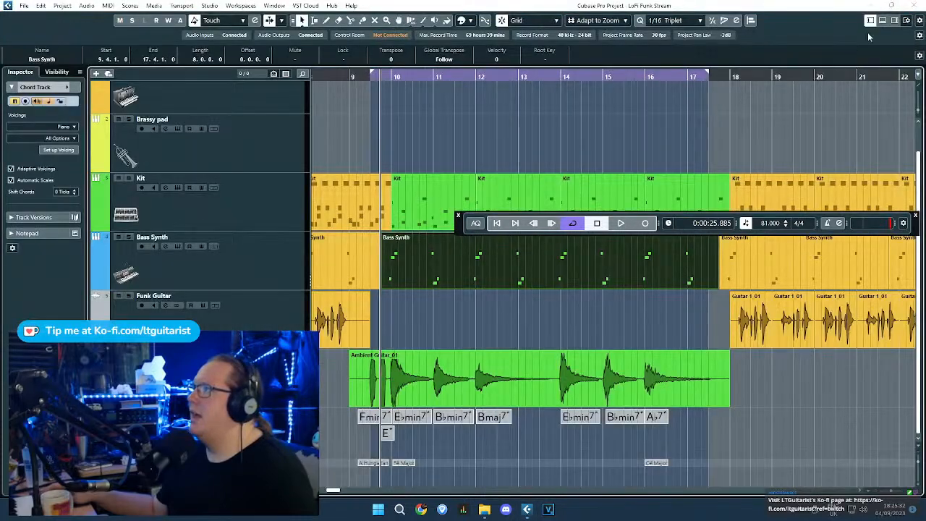
Step: Open the green Bass Synth part's notes in the lower-zone editor, with the Ambient Guitar and Chord Track in view above
left_click(882, 21)
left_click(219, 491)
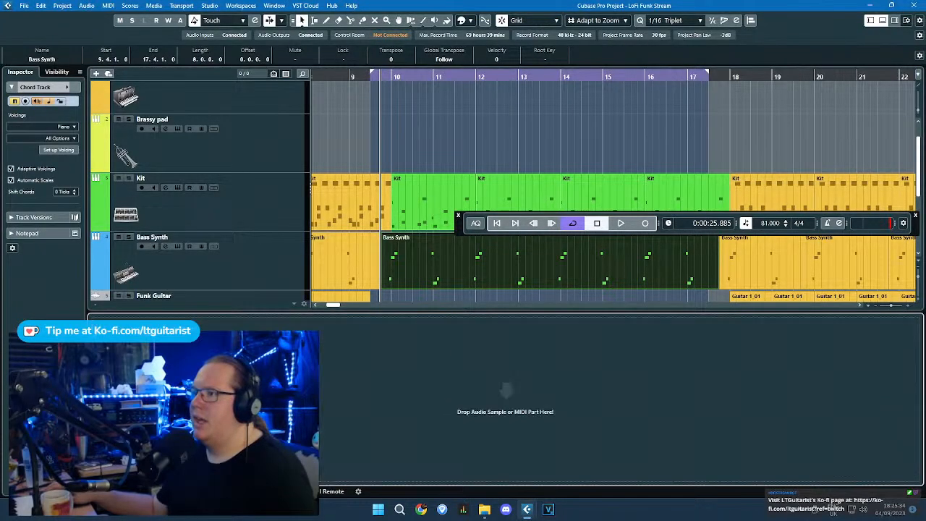
left_click(172, 492)
scroll(333, 276, "down", 3)
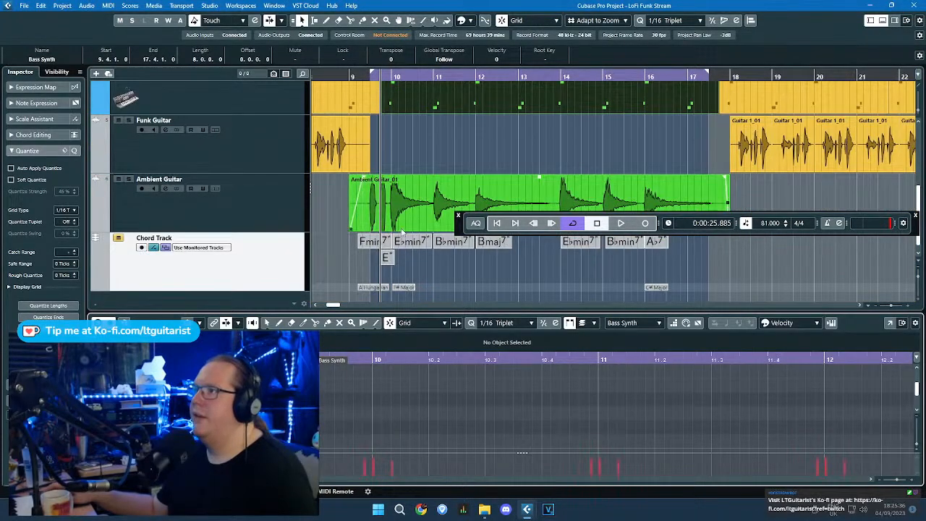
left_click(465, 208)
left_click_drag(604, 237, 565, 253)
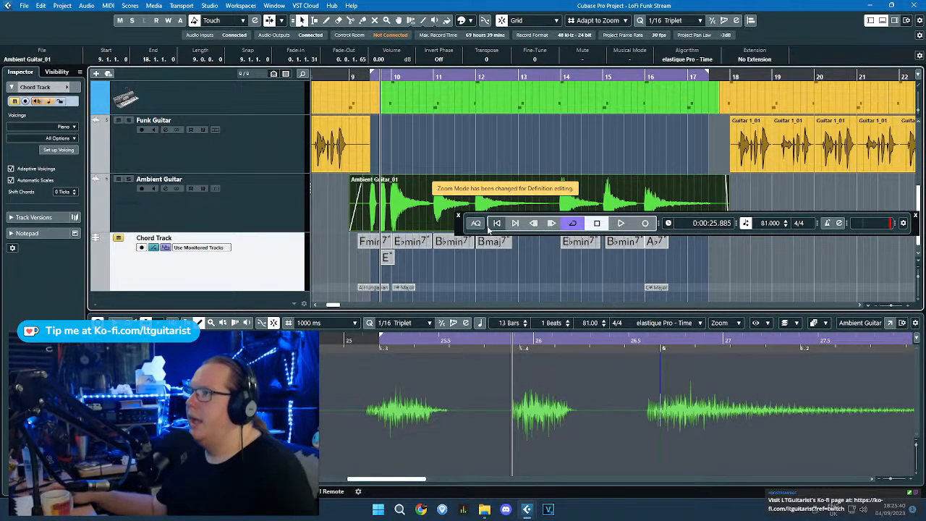
left_click_drag(463, 224, 443, 277)
left_click(346, 403)
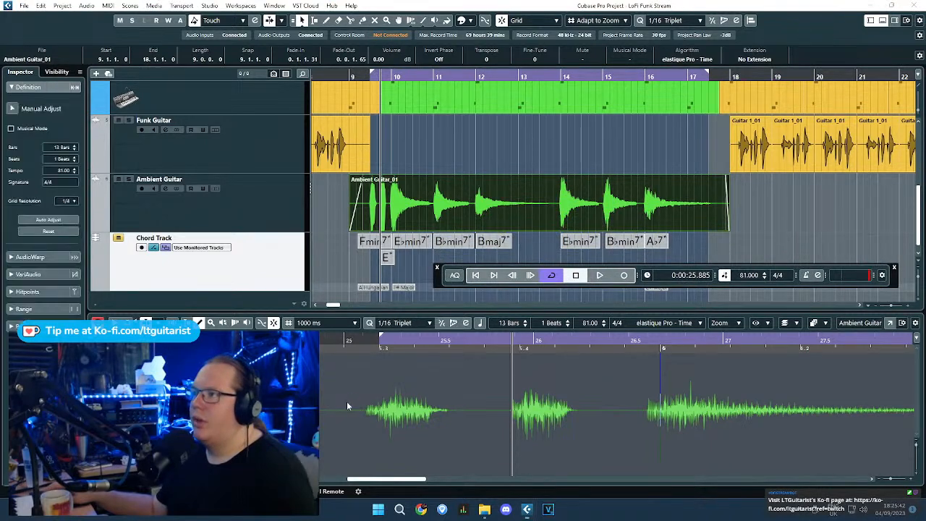
left_click(529, 226)
left_click(385, 82)
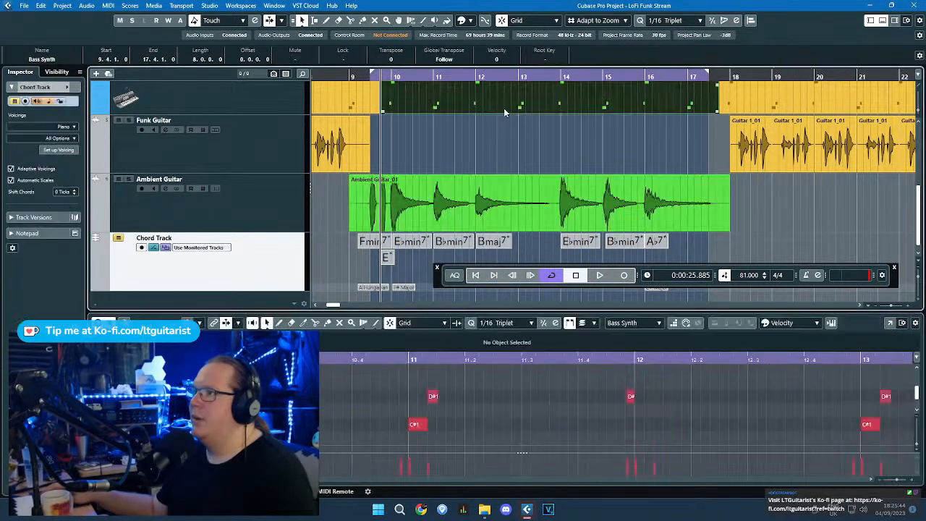
Step: Place the playhead just before bar 11, then enlarge the note editor and clear the floating transport from it
left_click(384, 79)
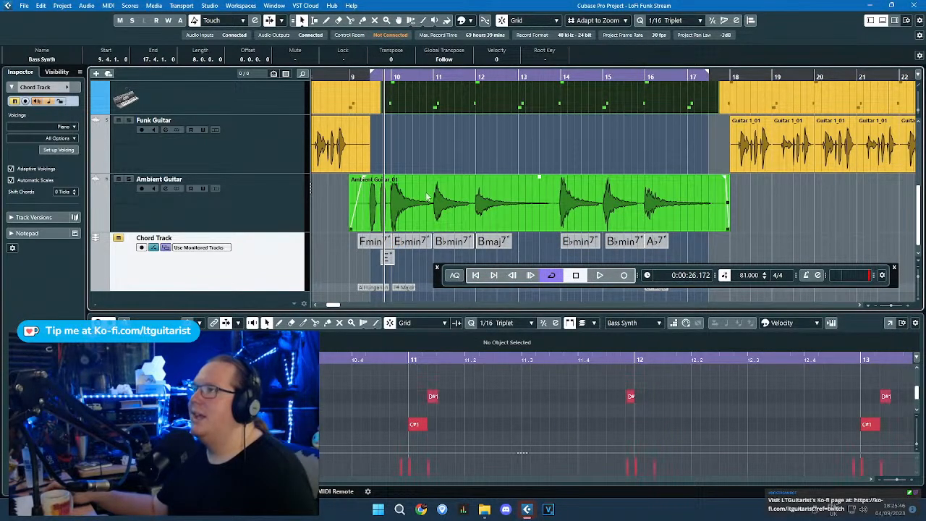
scroll(400, 258, "up", 3)
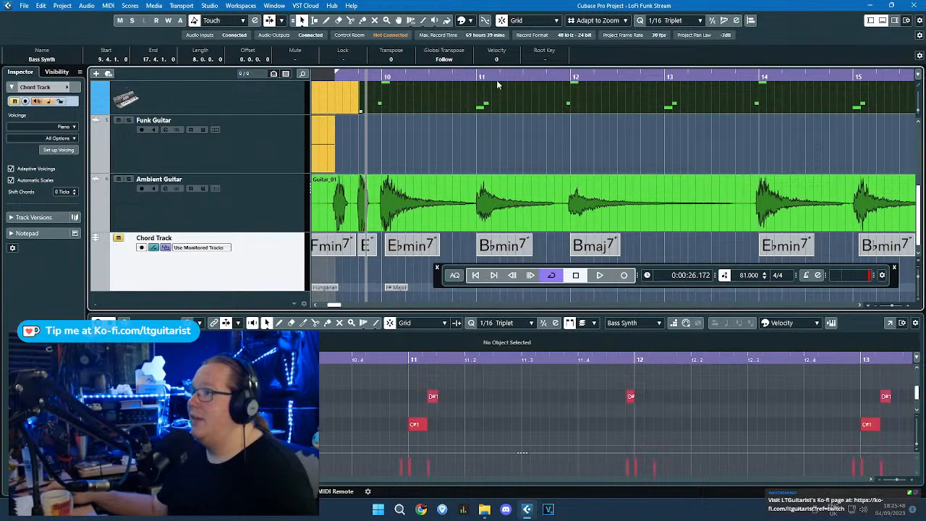
left_click(469, 76)
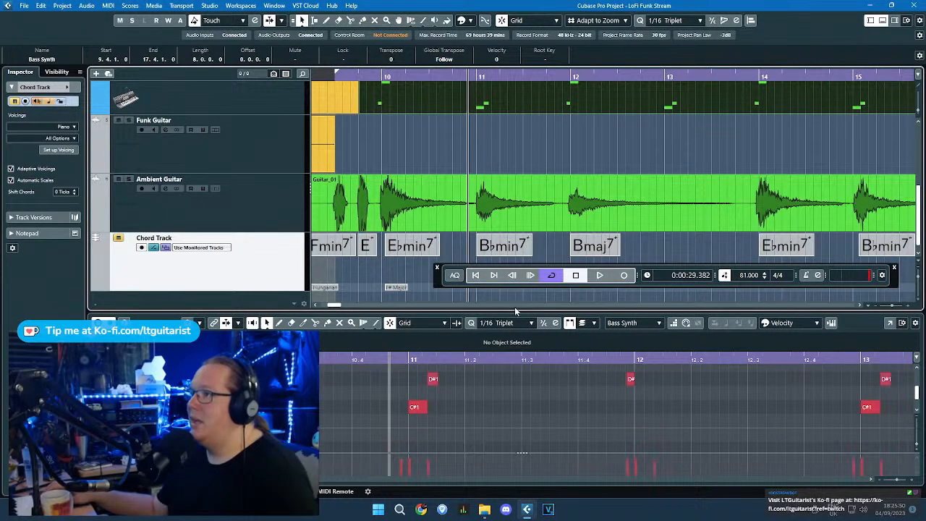
left_click_drag(483, 311, 484, 272)
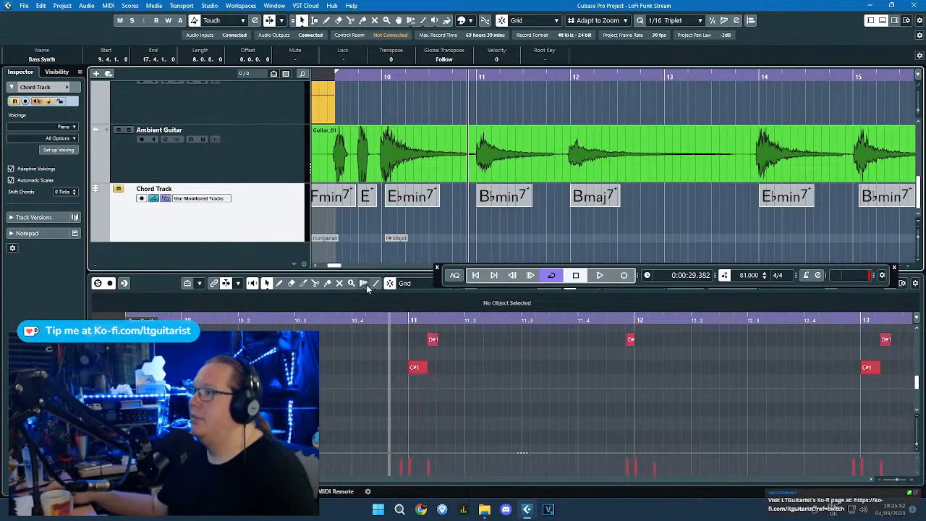
left_click_drag(384, 273, 448, 173)
left_click(433, 241)
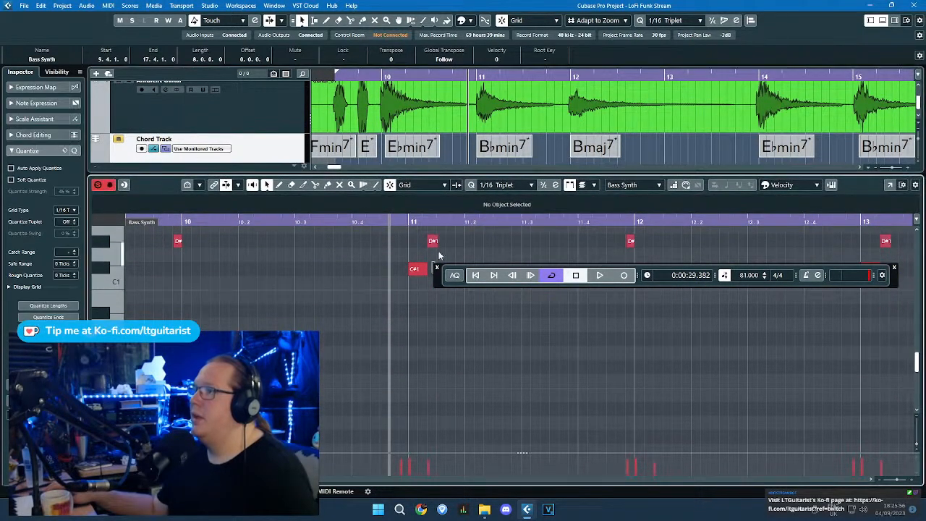
left_click_drag(454, 275, 446, 64)
Step: Select the three bass notes around the start of bar 11
scroll(385, 362, "down", 2)
scroll(385, 362, "up", 7)
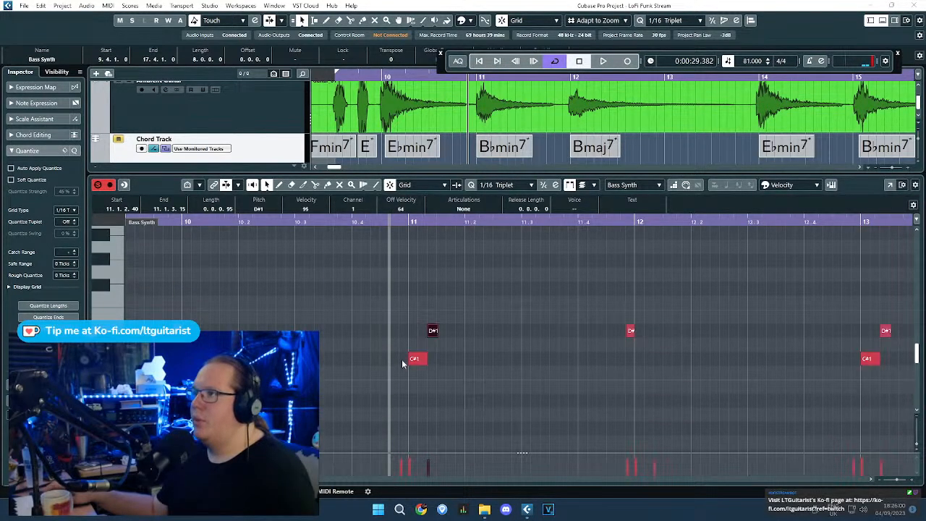
scroll(391, 327, "down", 1)
left_click_drag(368, 264, 447, 474)
scroll(420, 337, "up", 3)
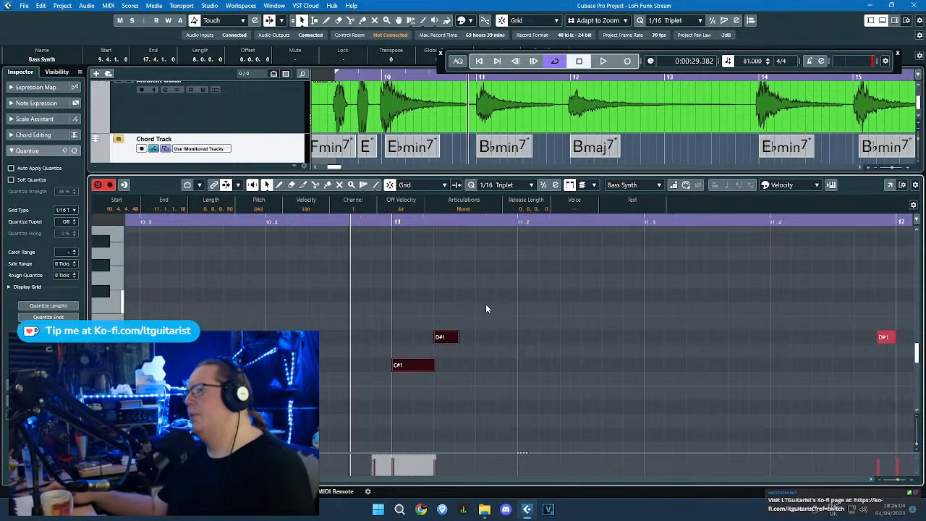
Step: Try the selected bass notes two semitones lower with a brief playback
key("Down")
key("Down")
key("space")
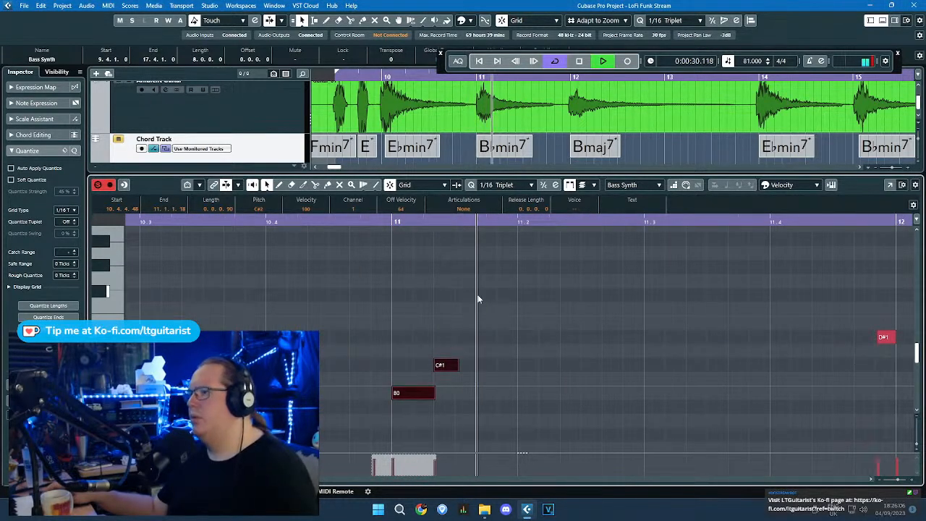
key("Up")
key("Up")
Step: Transpose the three bass notes around the start of bar 11 down five semitones, to A♯1, G♯0 and A♯0
scroll(459, 310, "up", 2)
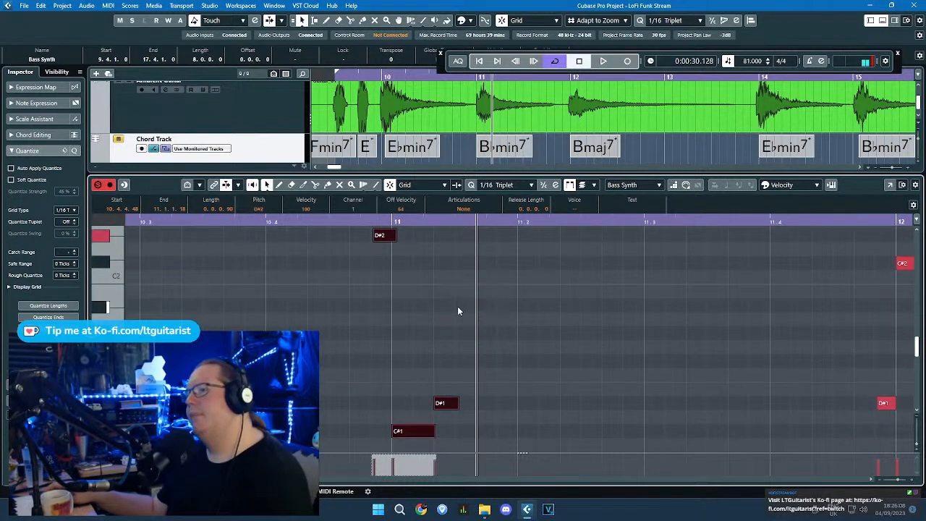
key("Down")
key("Down")
key("Down")
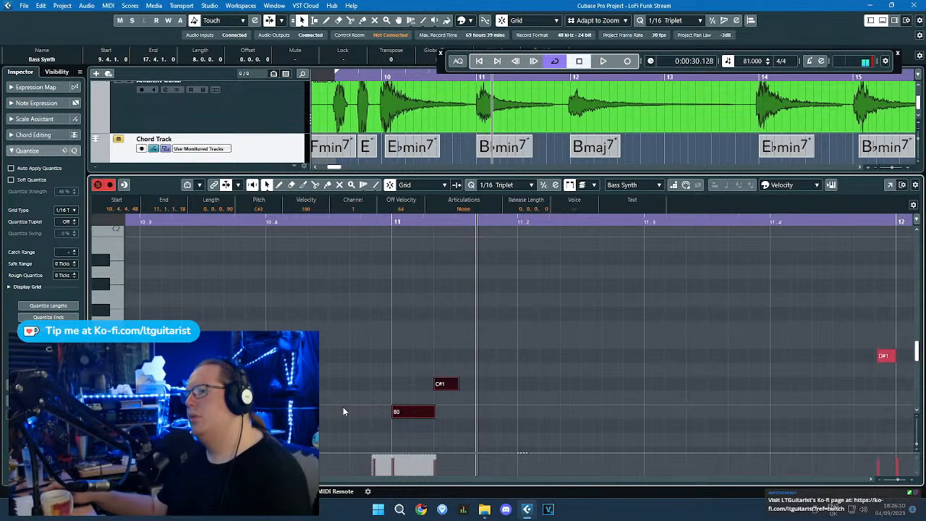
key("Down")
key("Down")
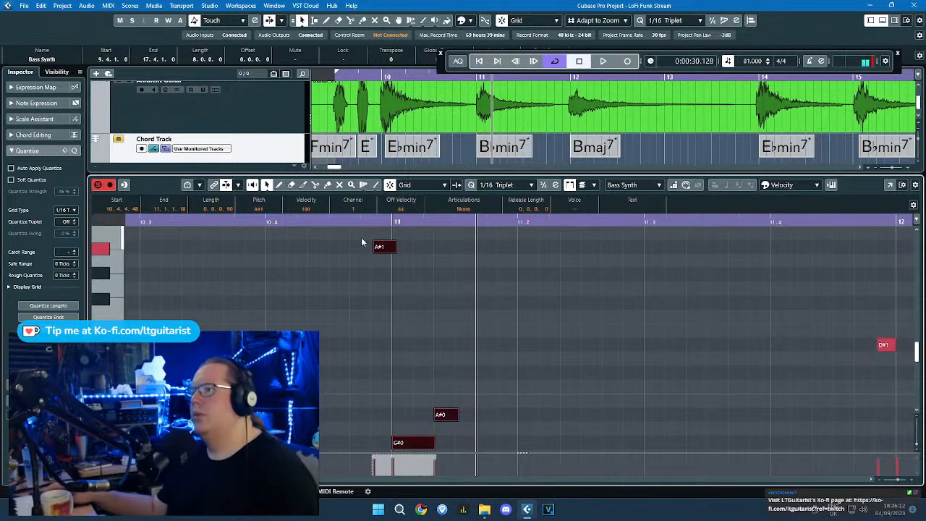
Step: Play the transposed bass phrase in bar 11 and stop in bar 12
double_click(345, 221)
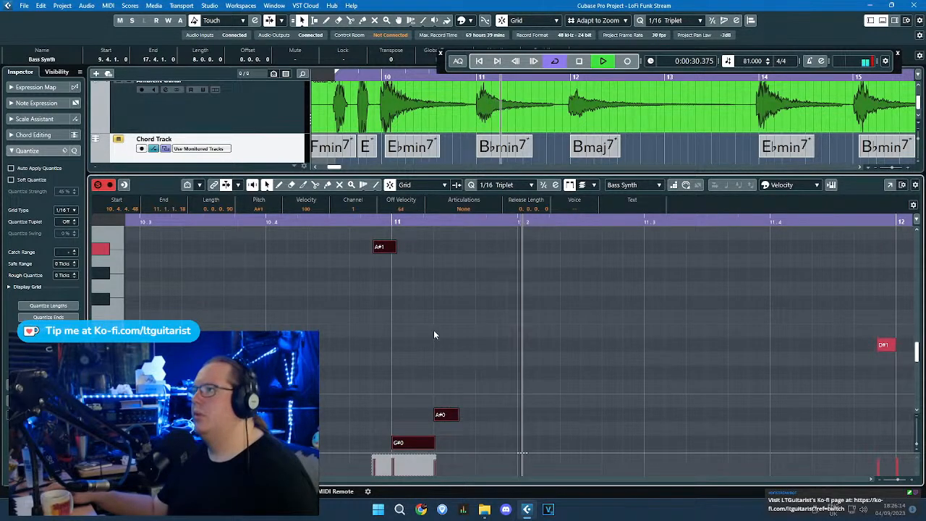
scroll(543, 398, "down", 5)
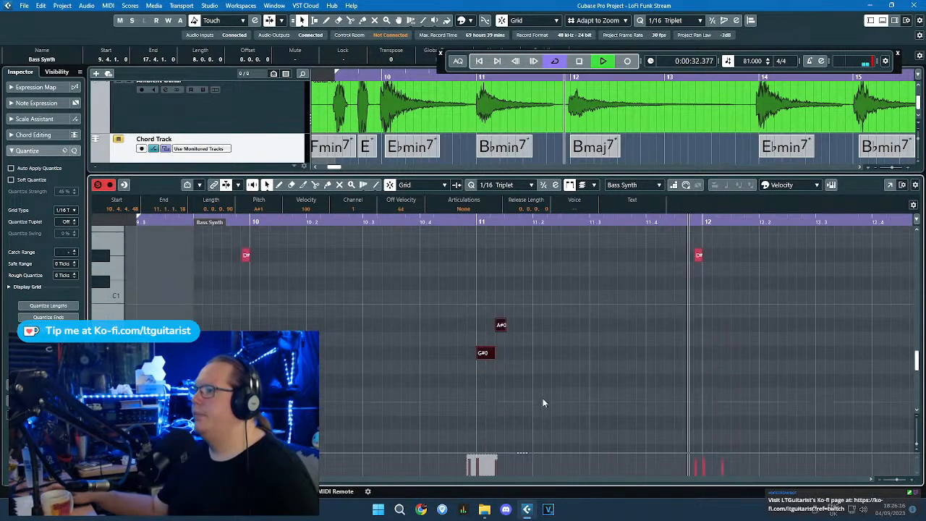
scroll(702, 349, "up", 4)
key("space")
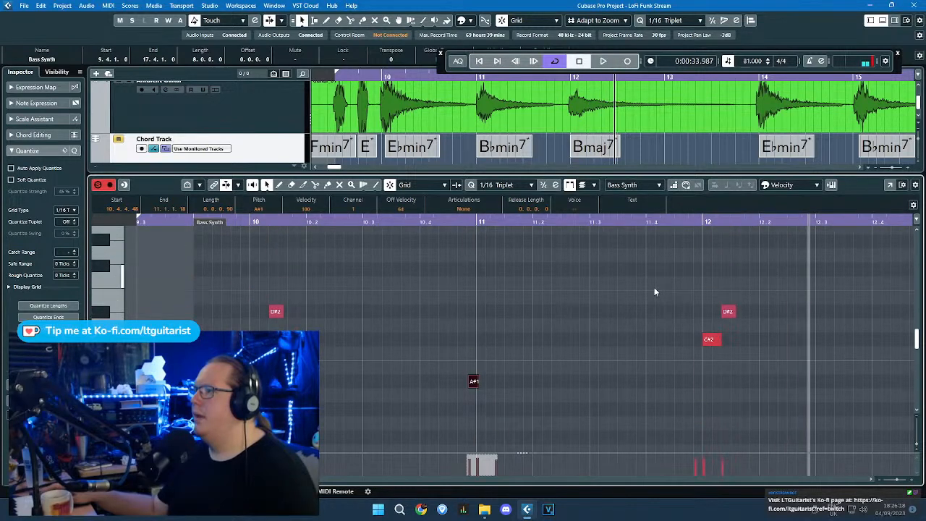
Step: Transpose the three bass notes around the start of bar 12 down four semitones, to B0, A1 and B1
scroll(652, 284, "down", 1)
left_click_drag(651, 280, 730, 350)
scroll(677, 351, "up", 3)
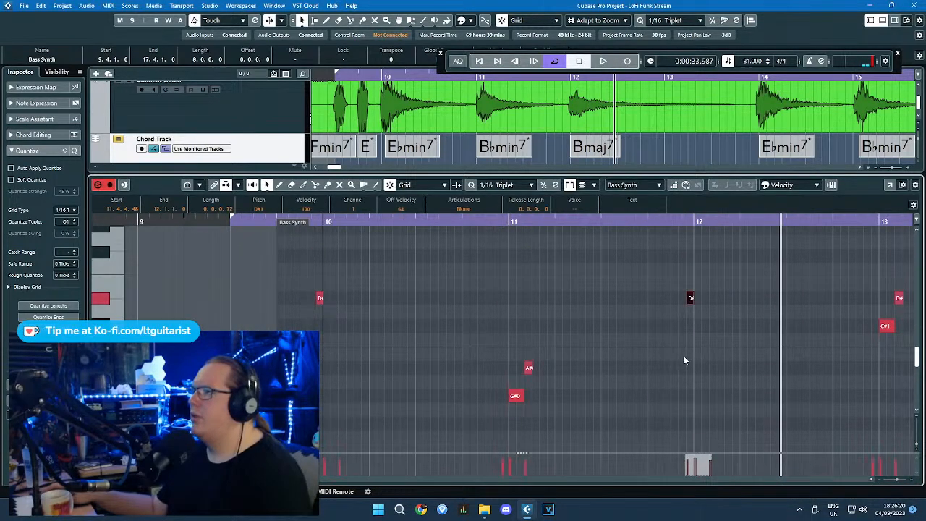
key("Down")
key("Down")
key("Down")
key("Down")
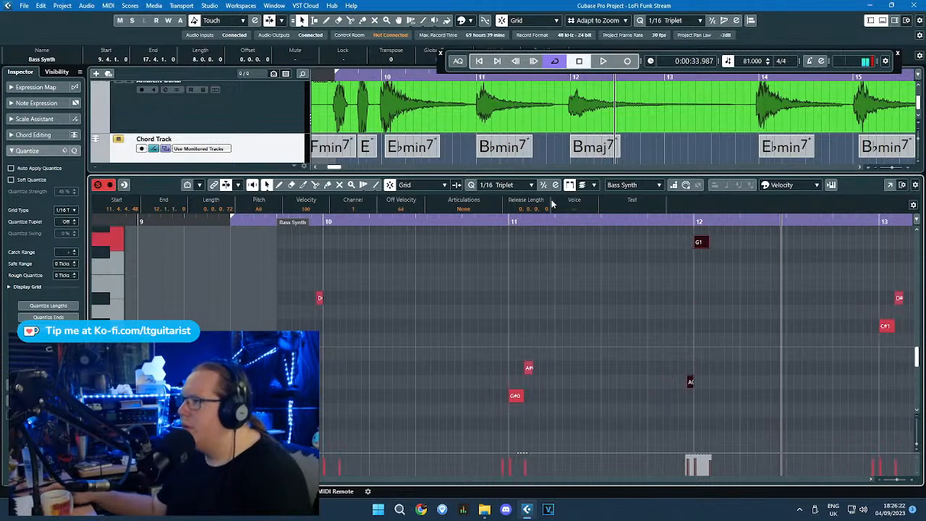
key("Down")
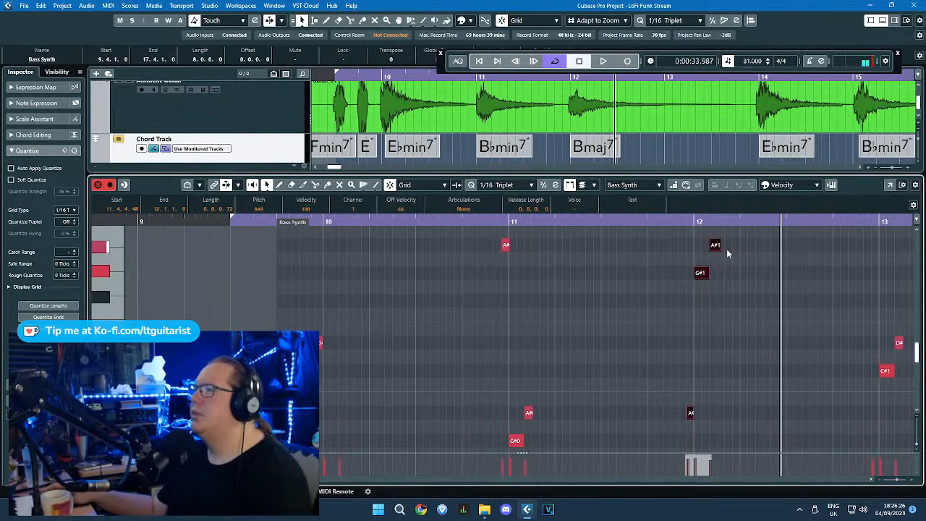
key("Up")
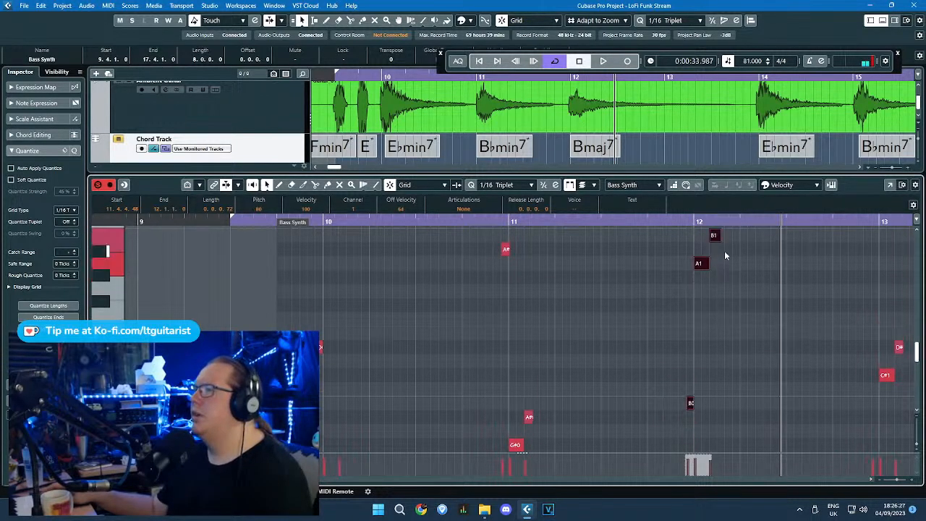
Step: Audition the bass leading into bar 12 and raise the A1 note at its start to A♯1
left_click(486, 235)
left_click(479, 221)
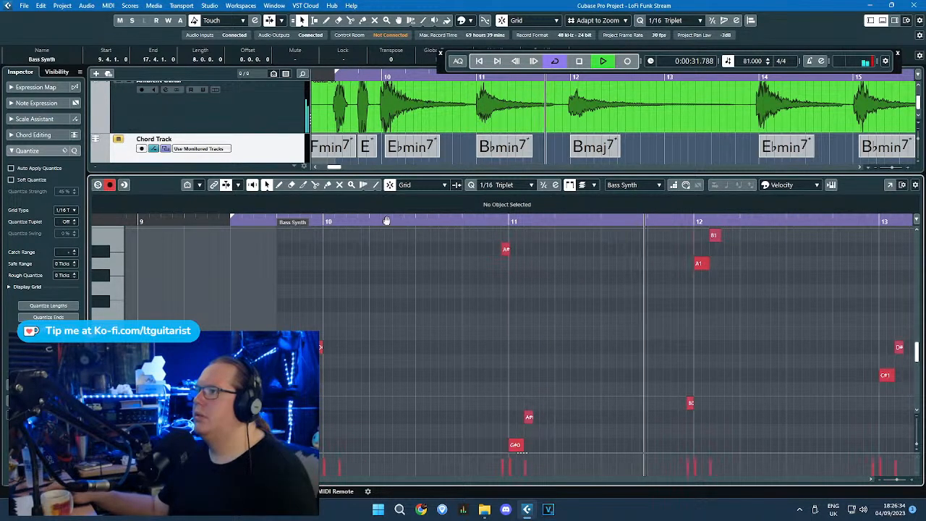
key("space")
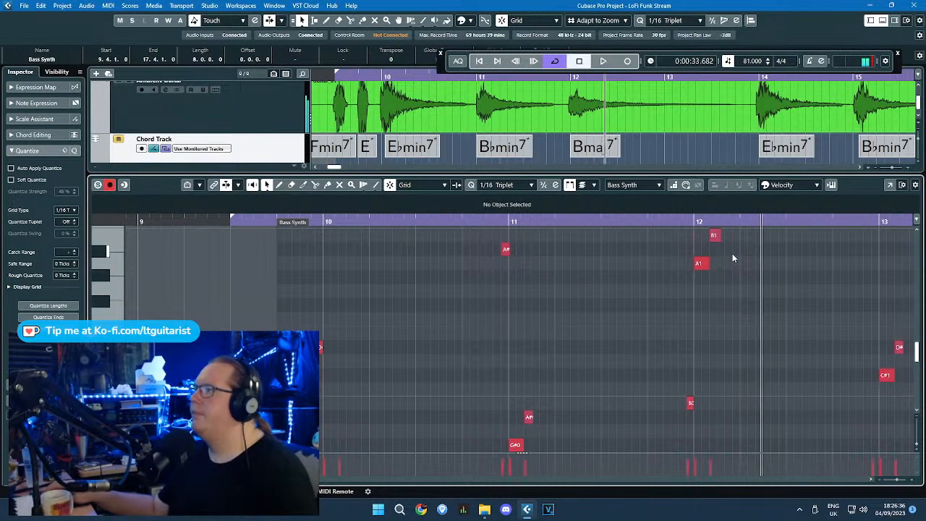
left_click(703, 264)
key("Up")
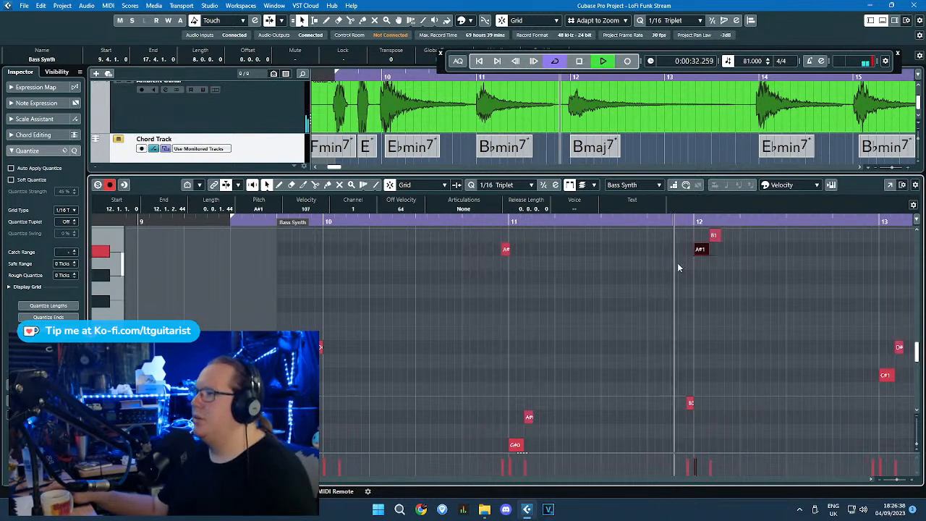
key("space")
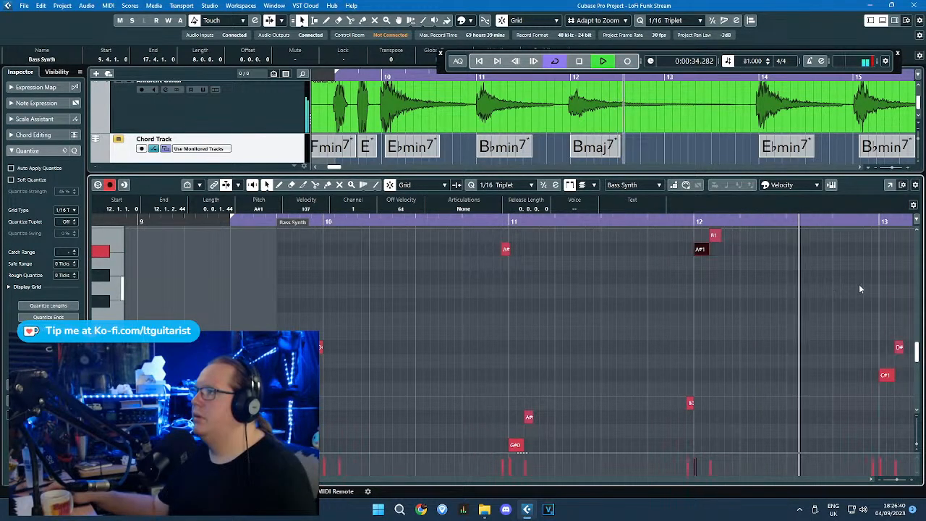
Step: Delete the three bass notes around the start of bar 13
left_click_drag(859, 284, 915, 283)
scroll(769, 295, "down", 2)
scroll(750, 294, "up", 3)
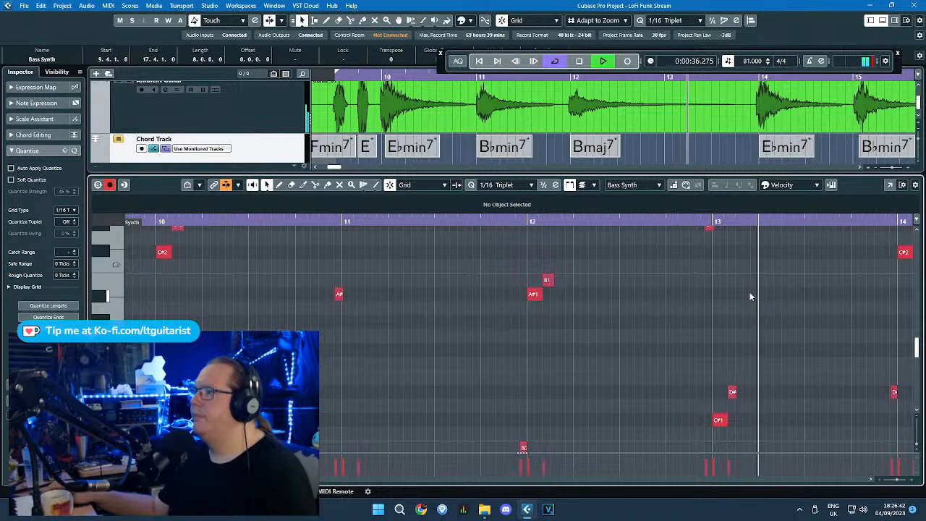
scroll(768, 319, "up", 2)
left_click_drag(659, 251, 760, 453)
key("Delete")
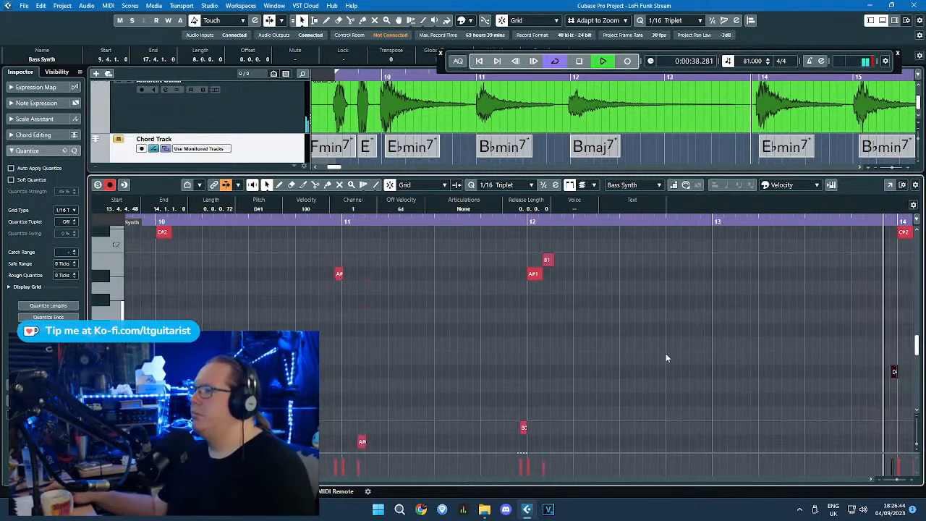
Step: Duplicate the three-note bass phrase at bar 12 (B0, A♯1, B1) and place the copy at the start of bar 13
key("space")
scroll(665, 357, "down", 1)
left_click_drag(650, 406, 494, 238)
key("ctrl+d")
scroll(640, 394, "down", 1)
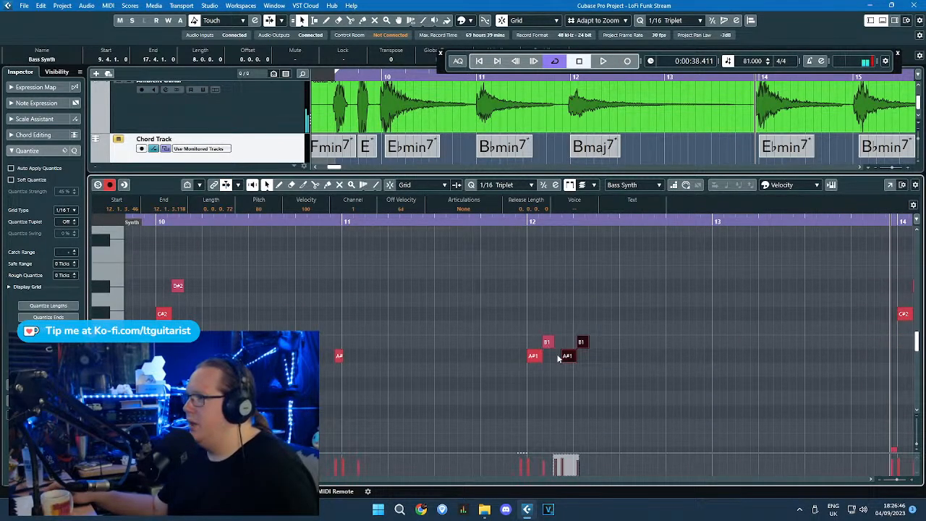
left_click_drag(635, 358, 720, 359)
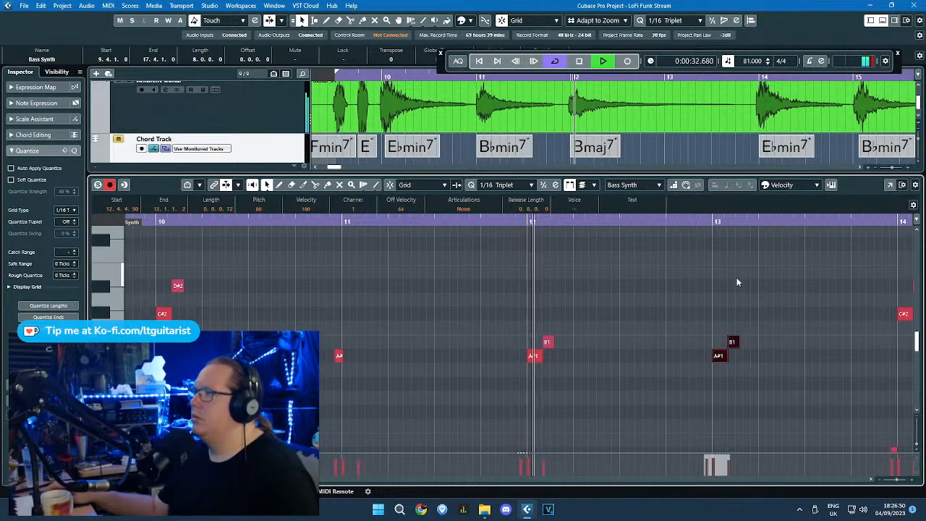
Step: Review the remaining bass notes from bar 13 to bar 17 while the section plays
left_click_drag(807, 275, 601, 259)
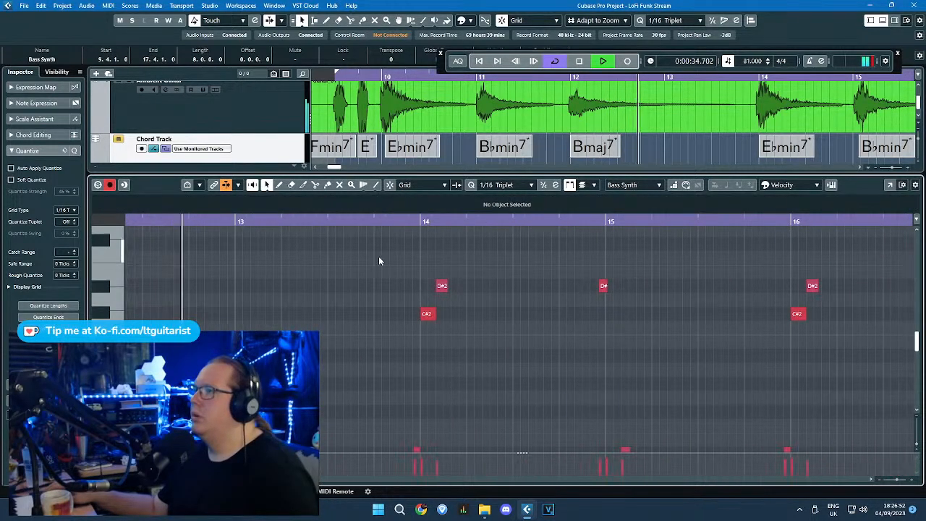
scroll(346, 288, "down", 3)
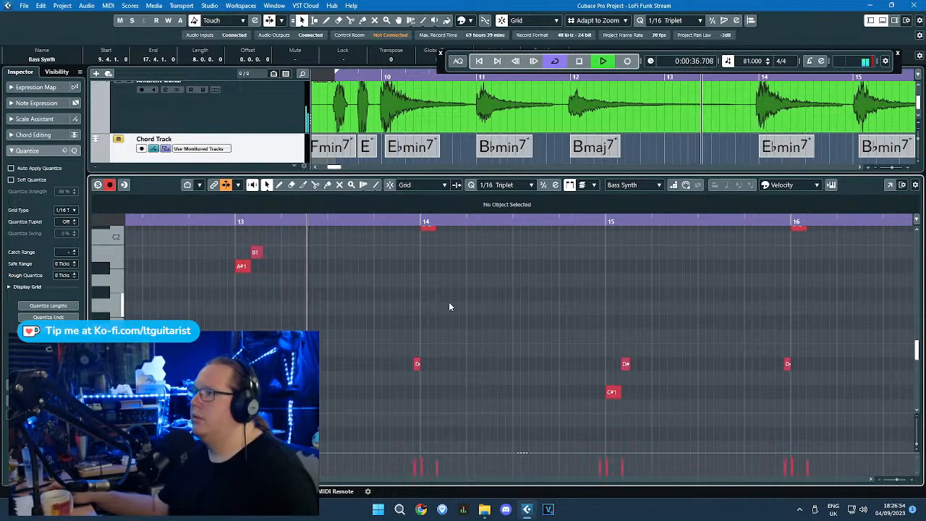
scroll(448, 304, "up", 2)
scroll(475, 311, "up", 3)
scroll(477, 311, "down", 2)
scroll(562, 308, "down", 2)
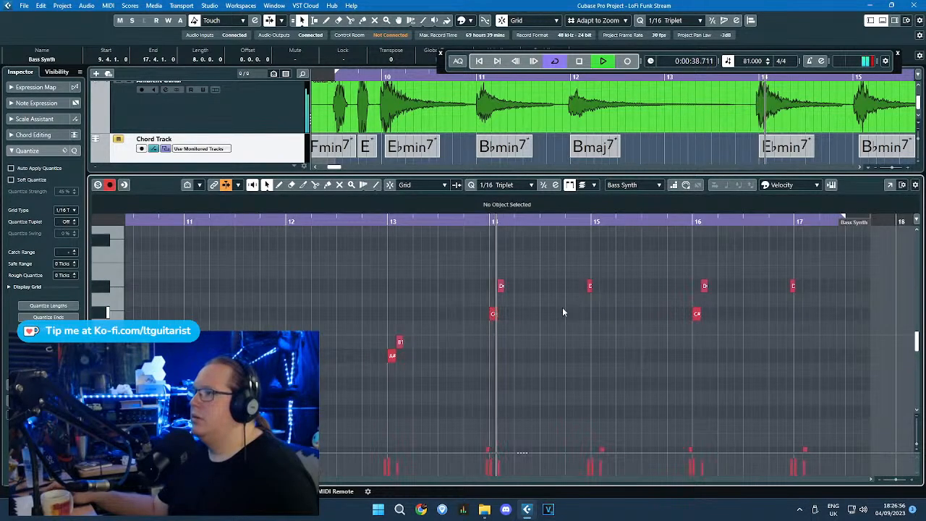
scroll(563, 311, "down", 1)
scroll(608, 273, "down", 2)
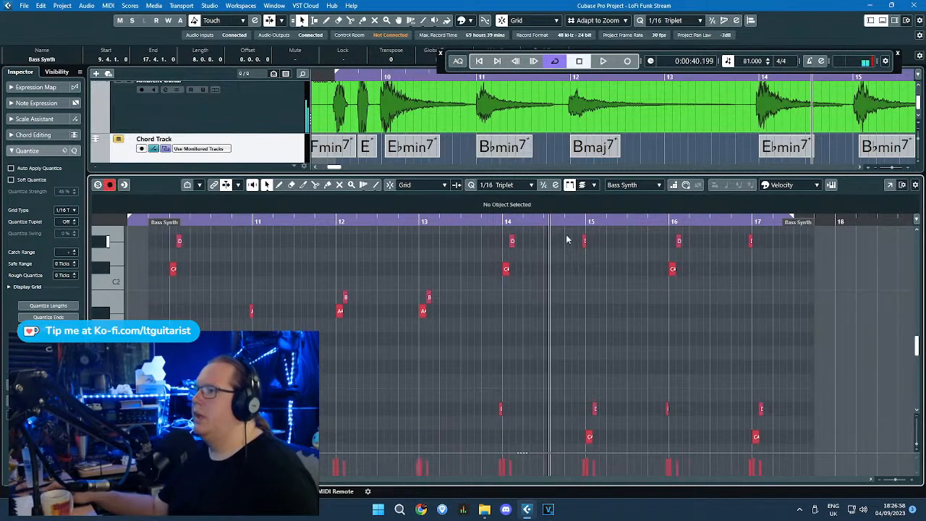
Step: Lower the three-note bass phrase around the start of bar 15 to A♯1, G♯0 and A♯0 and play it back
left_click_drag(606, 387, 605, 382)
scroll(562, 384, "down", 2)
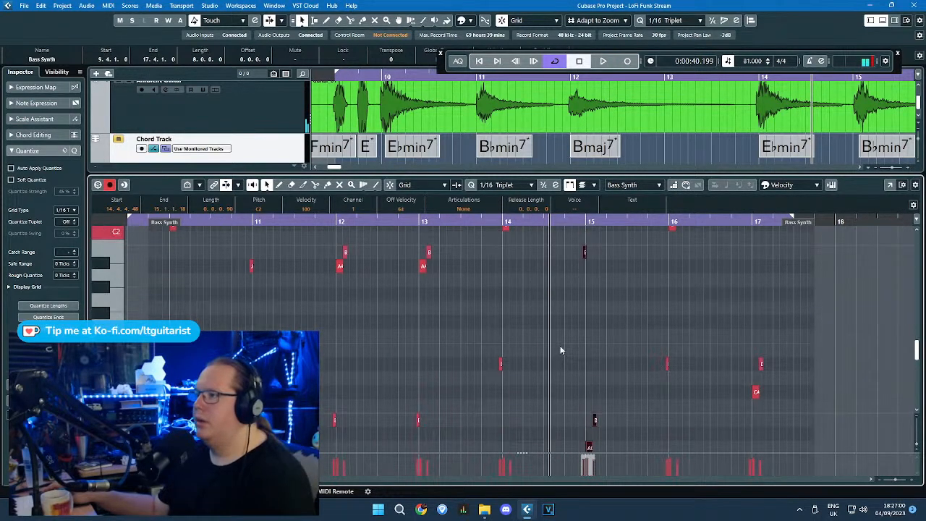
key("Down")
key("space")
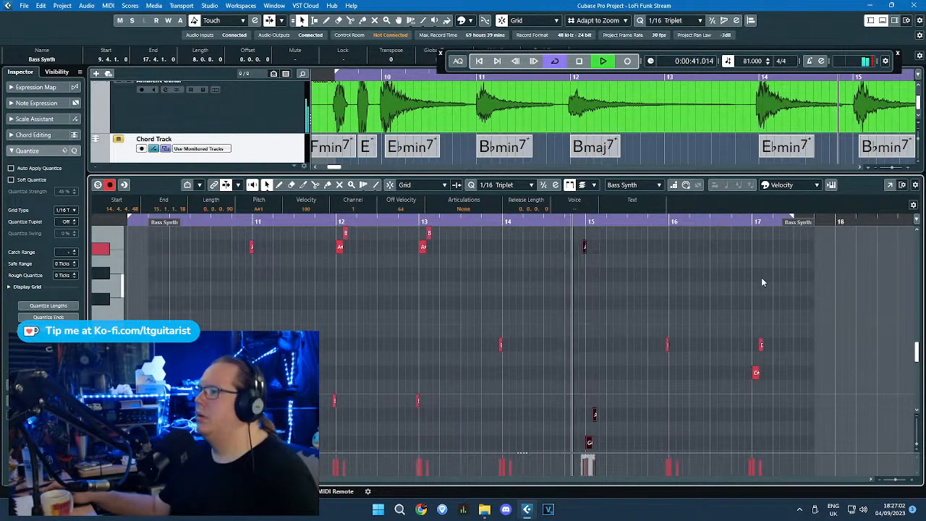
scroll(688, 290, "up", 1)
scroll(638, 263, "up", 1)
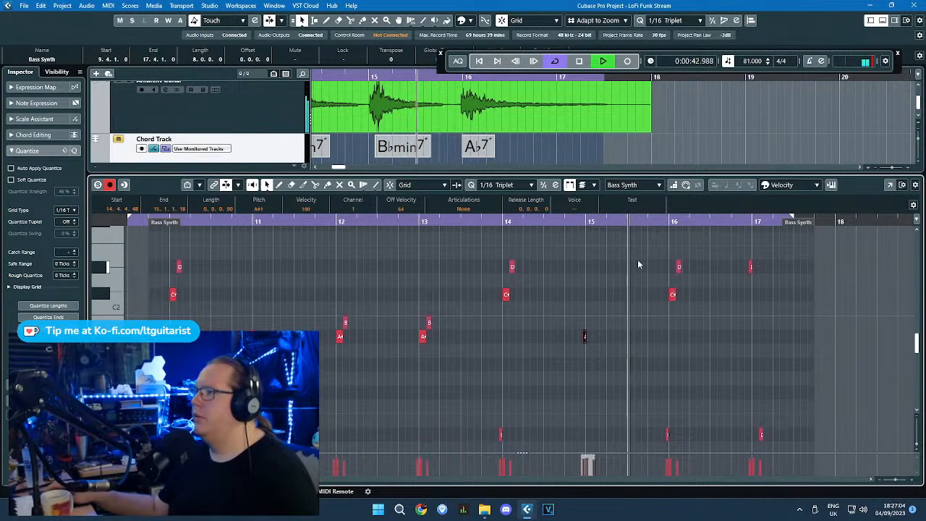
Step: Lower the three-note bass phrase around the start of bar 16 to G♯0, F♯1 and G♯1
left_click_drag(639, 265, 688, 434)
scroll(642, 304, "down", 2)
key("Down")
key("Down")
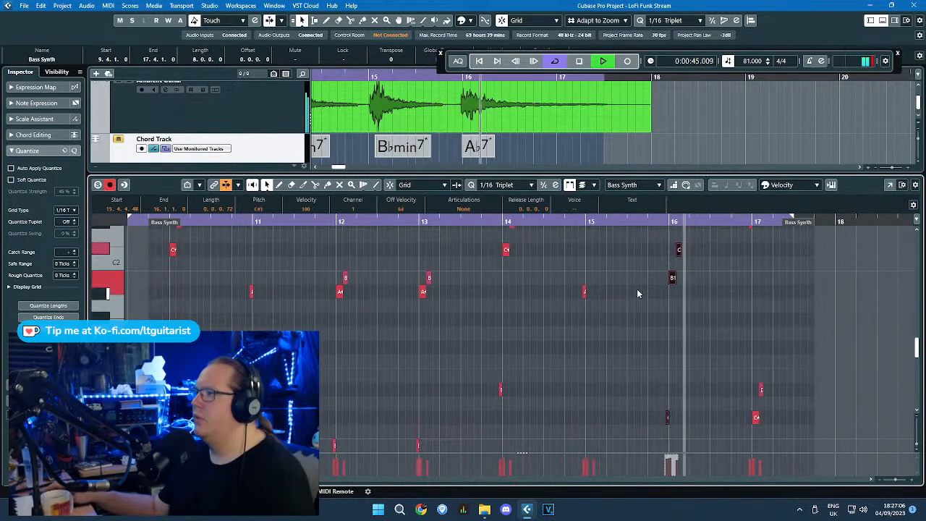
key("Down")
key("Down")
key("Down")
scroll(675, 291, "down", 1)
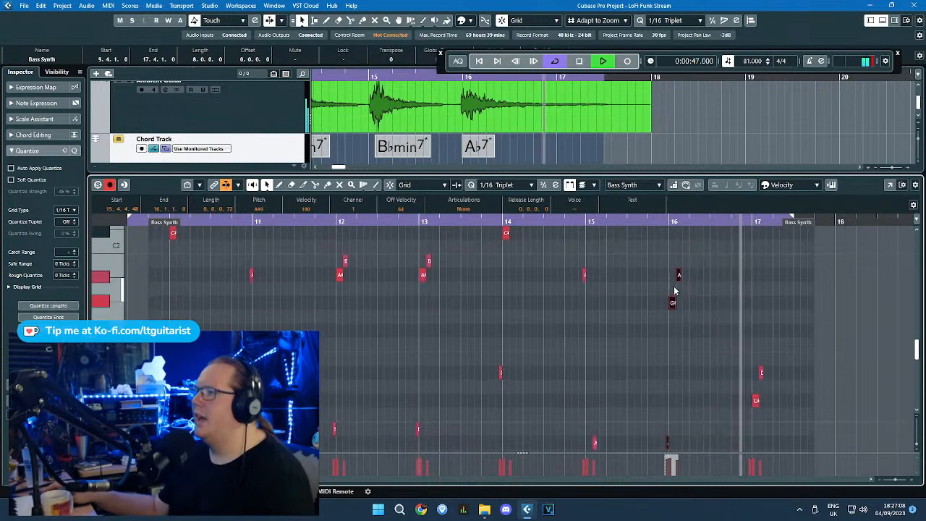
scroll(672, 283, "down", 2)
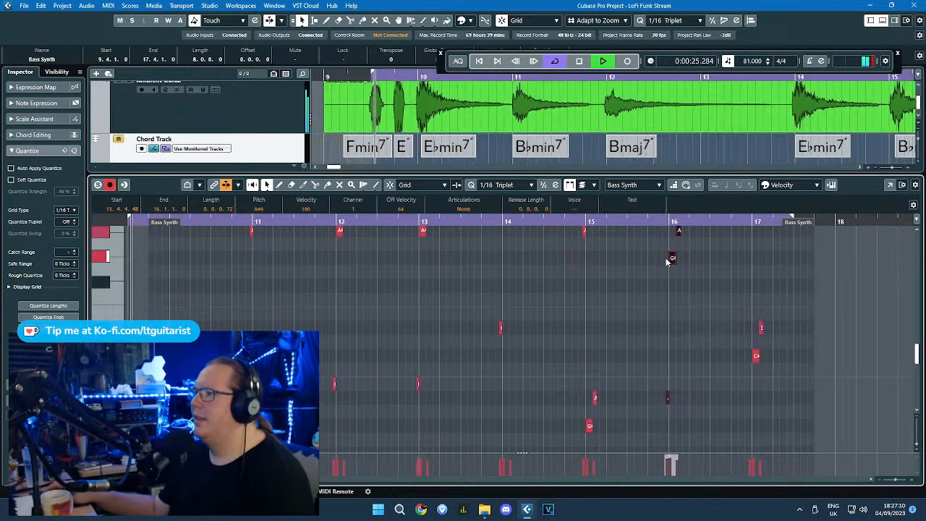
key("Down")
key("Down")
scroll(790, 350, "up", 4)
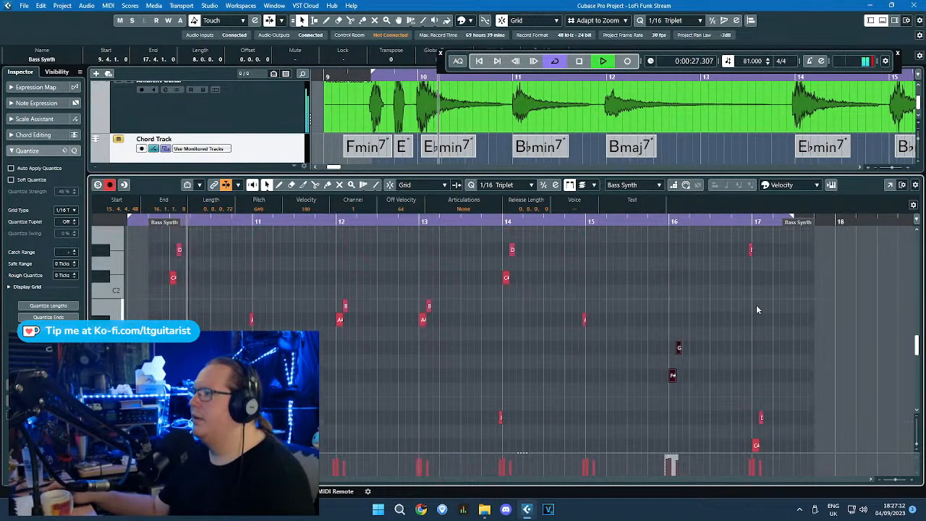
Step: Replace the bass notes around the start of bar 17 with a copy of the bar 16 phrase (G♯0, F♯1, G♯1)
scroll(757, 307, "up", 2)
left_click_drag(724, 277, 655, 248)
key("Delete")
scroll(703, 285, "down", 3)
key("ctrl+d")
scroll(732, 361, "up", 2)
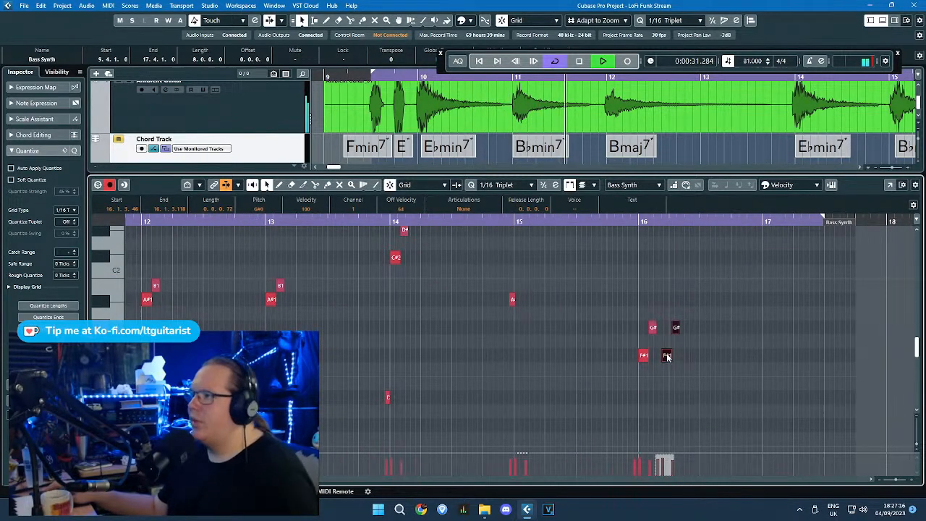
left_click_drag(668, 355, 769, 354)
Step: Audition the bass from just before bar 16 and delete the three notes around the start of bar 17
left_click(612, 222)
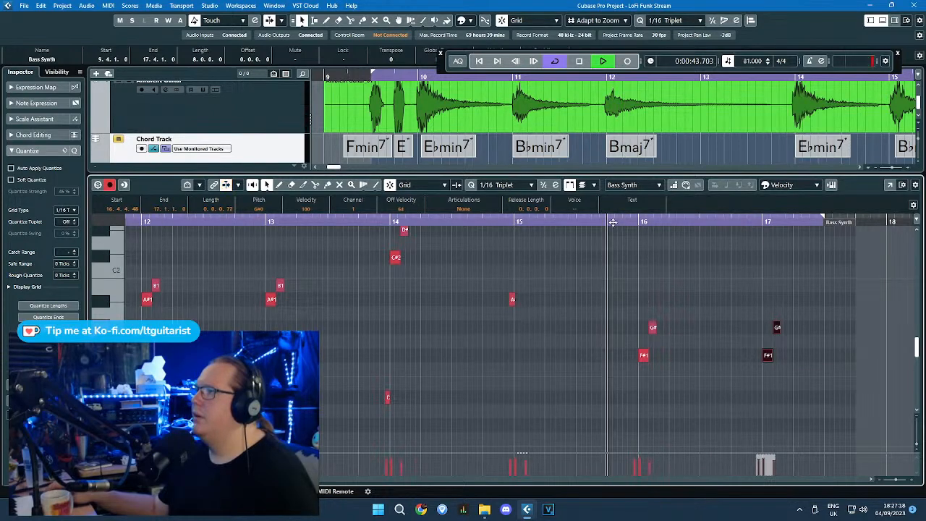
left_click(694, 289)
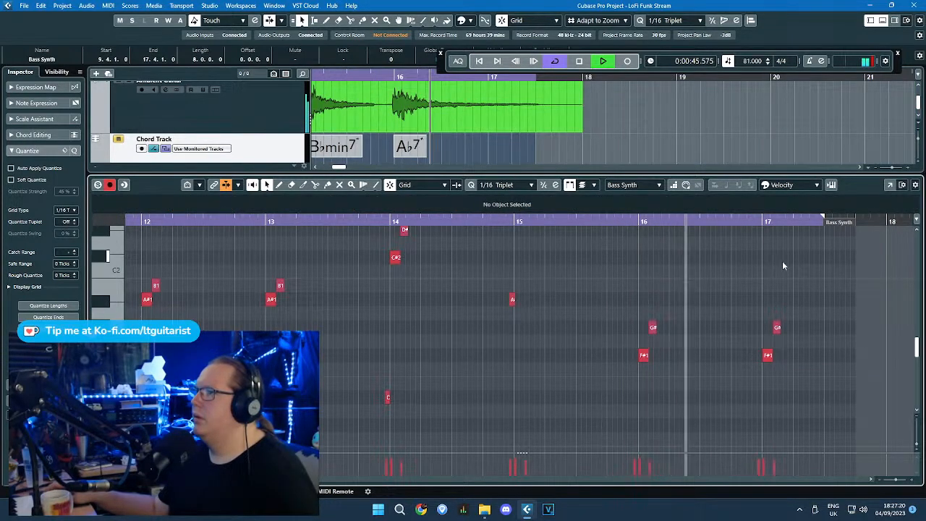
scroll(783, 266, "down", 2)
scroll(782, 269, "up", 2)
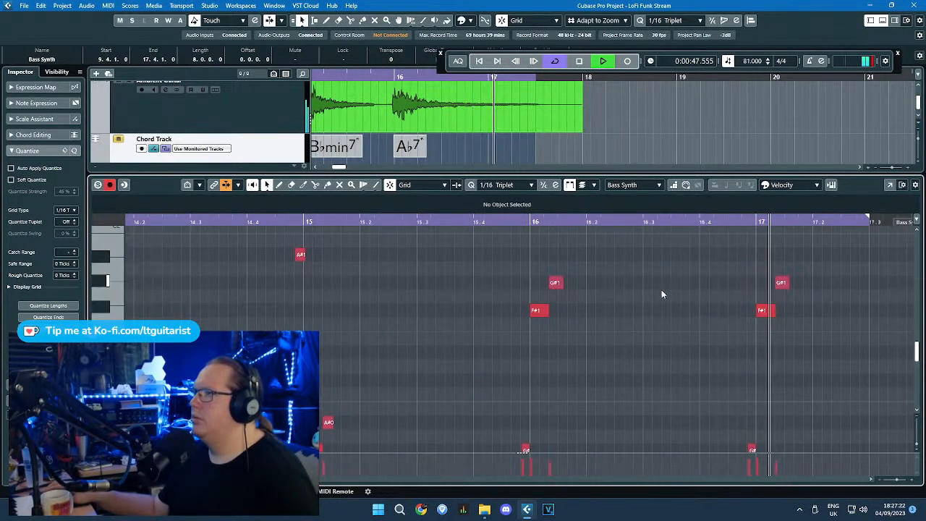
scroll(663, 294, "down", 3)
scroll(739, 337, "down", 3)
left_click_drag(778, 373, 695, 281)
key("Delete")
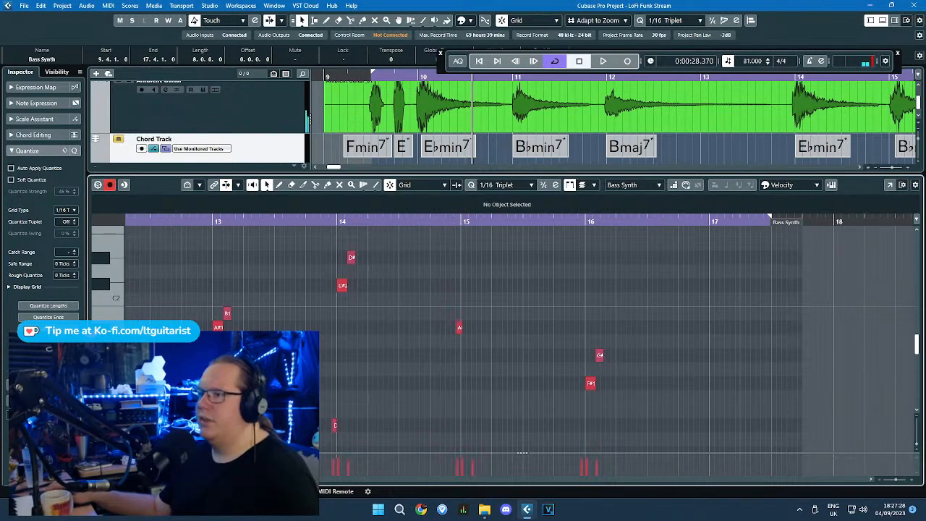
Step: Close the bass note editor and play the arrangement from before the first green section to check the rewritten bass
key("Return")
scroll(508, 307, "down", 3)
key("space")
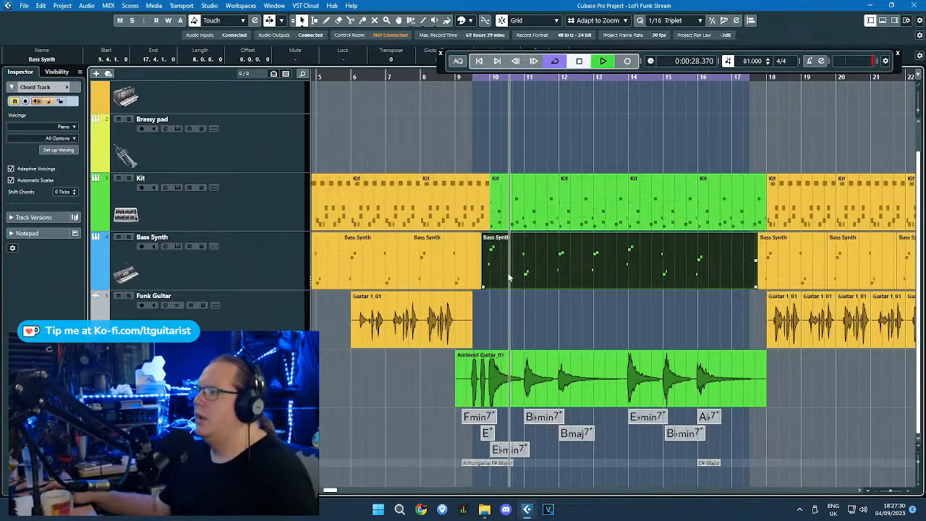
left_click(462, 77)
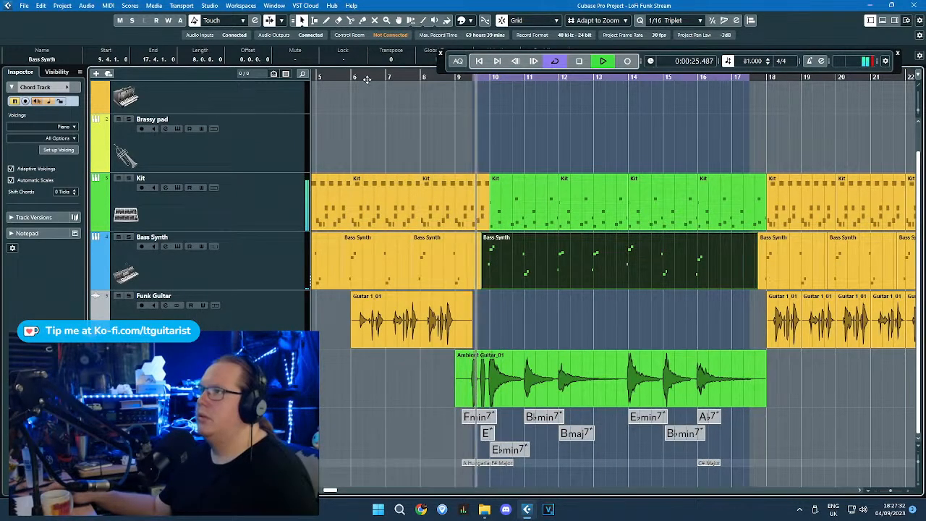
left_click(481, 165)
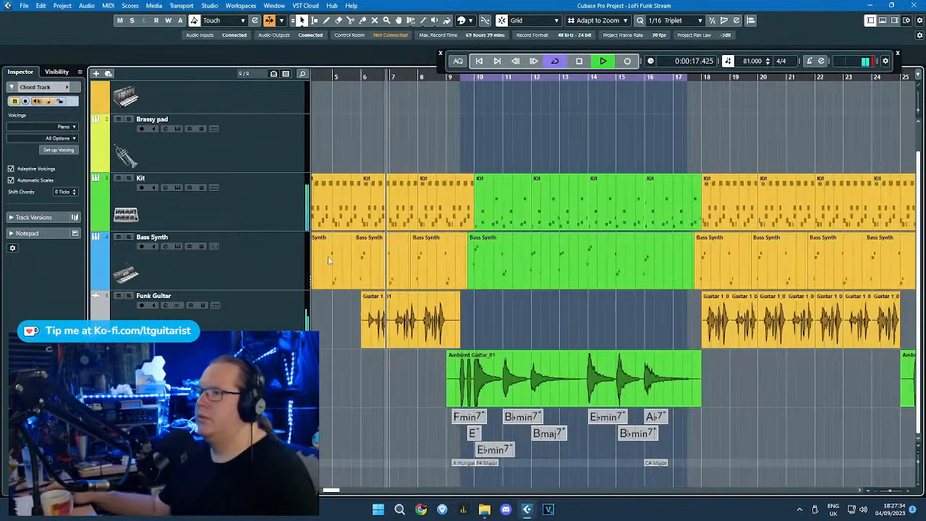
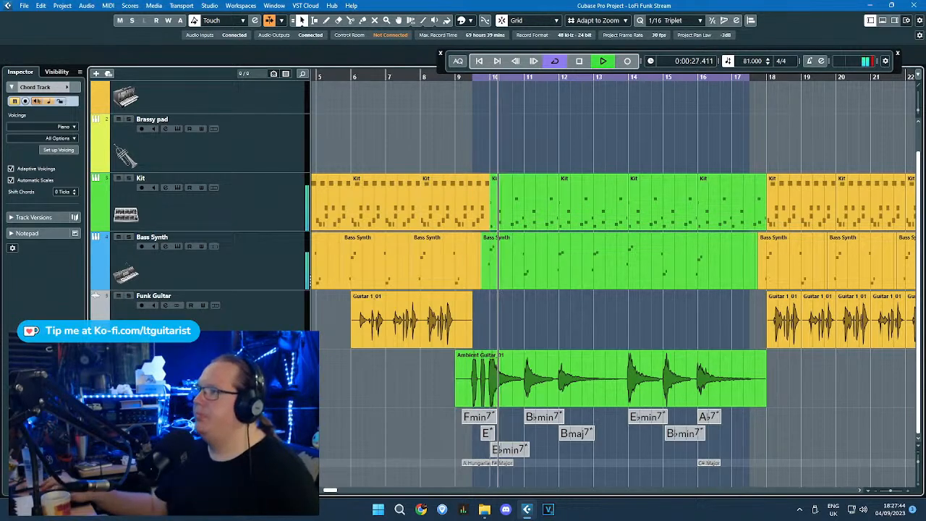
scroll(502, 246, "up", 5)
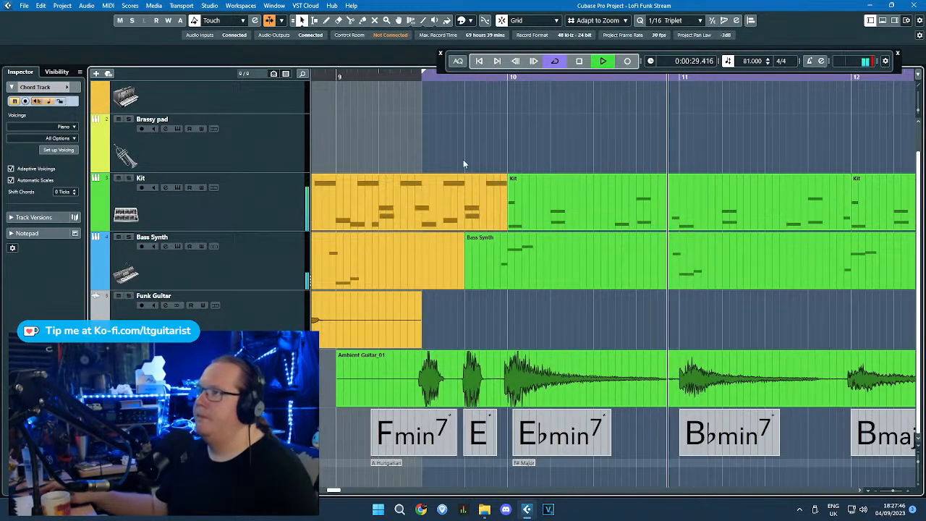
scroll(443, 163, "down", 5)
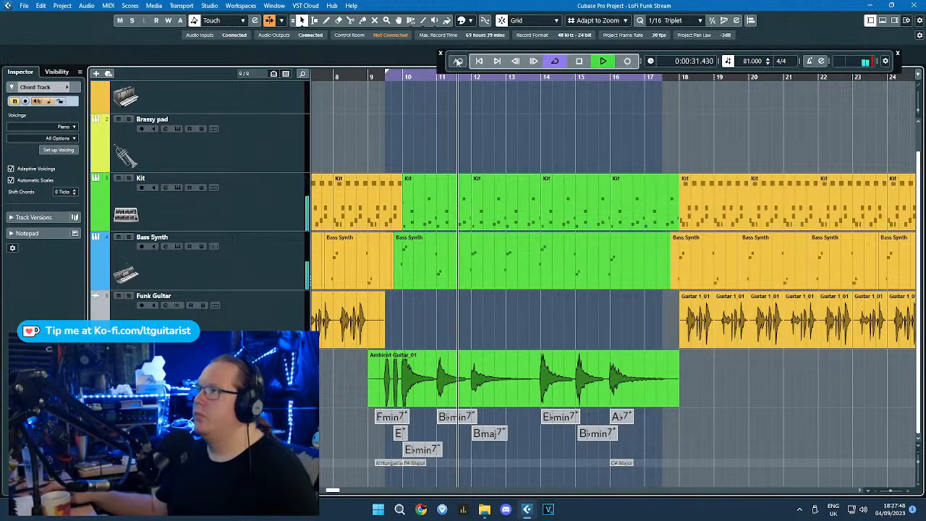
Step: Move the floating transport bar down off the ruler while the green section keeps playing
left_click_drag(442, 67, 456, 164)
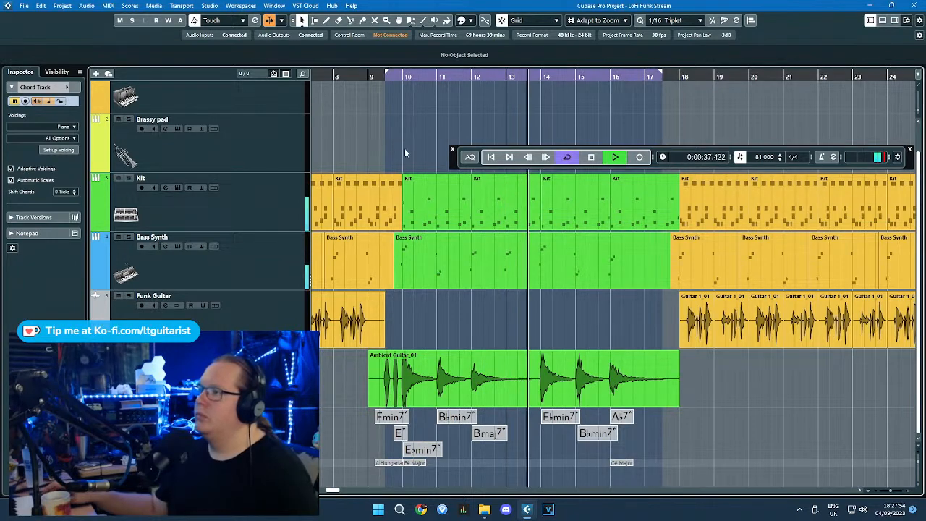
scroll(574, 317, "up", 1)
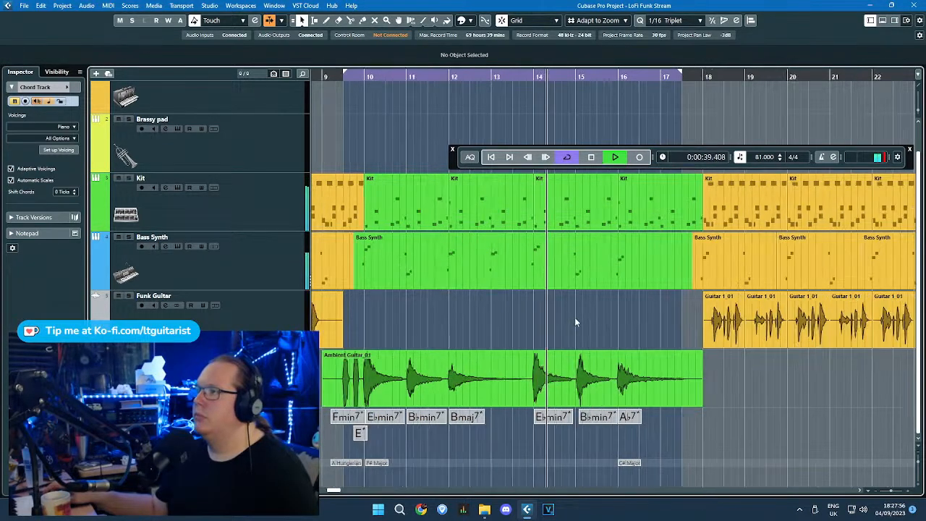
scroll(584, 329, "up", 3)
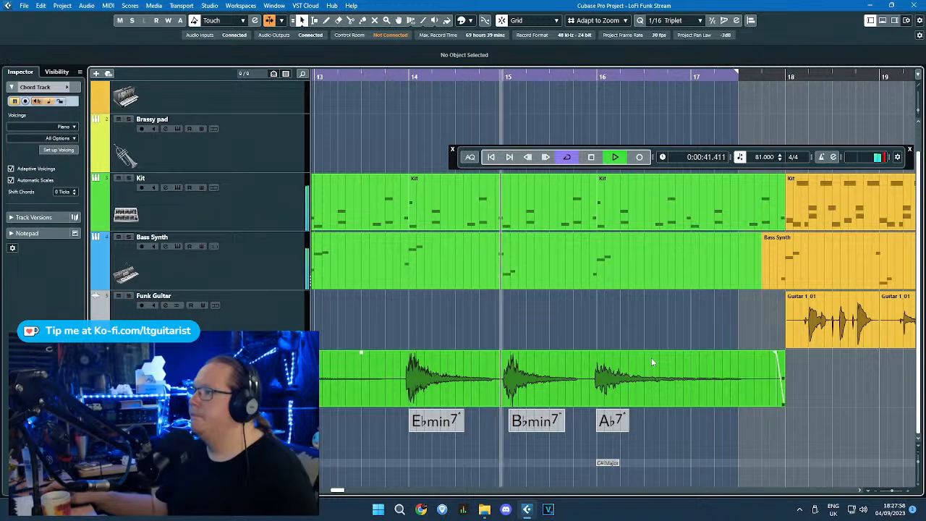
Step: Delete the four old green Bass Synth clips in the second green section, bars 26 to 33
scroll(621, 335, "down", 6)
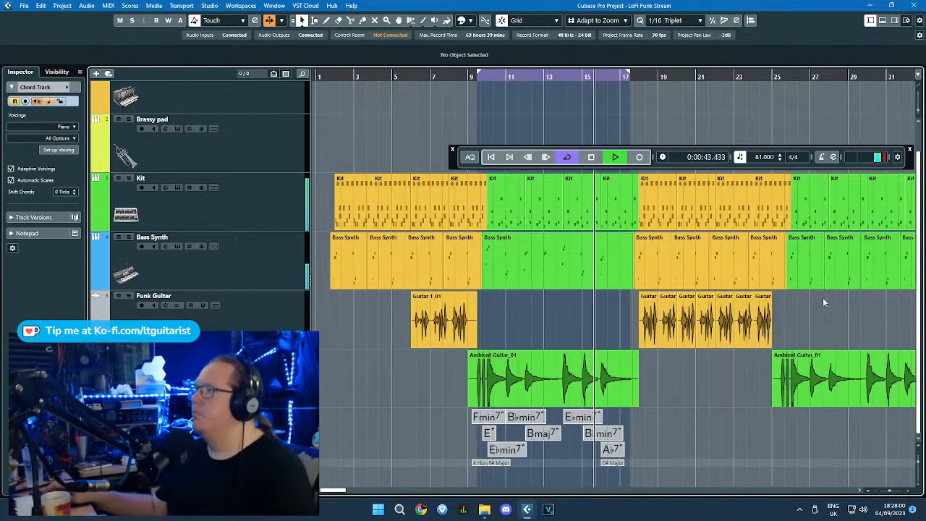
scroll(818, 299, "right", 3)
left_click_drag(821, 301, 738, 279)
key("Delete")
Step: Duplicate the rewritten green Bass Synth clip and place the copy at 25.4.1 in the second green section, checking its alignment
left_click(424, 267)
key("ctrl+d")
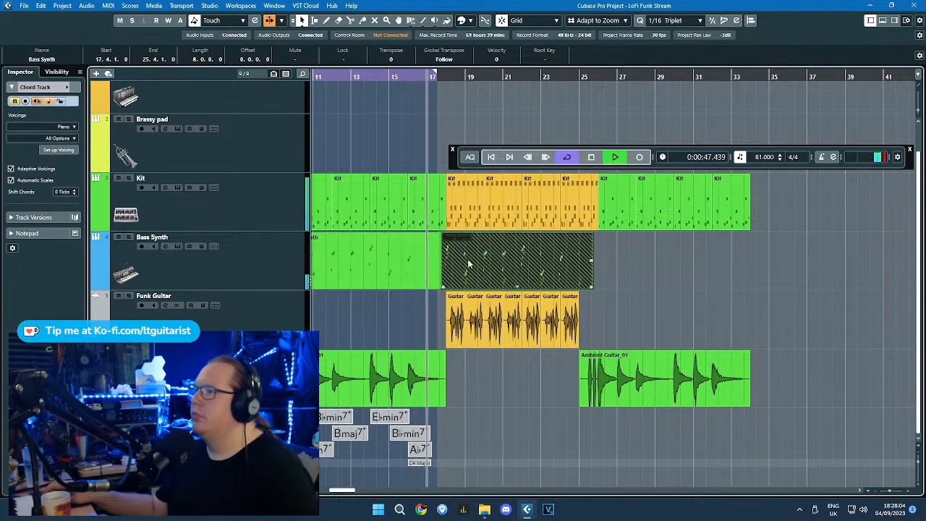
left_click_drag(464, 270, 615, 270)
scroll(594, 332, "up", 3)
left_click(594, 332)
scroll(476, 393, "down", 2)
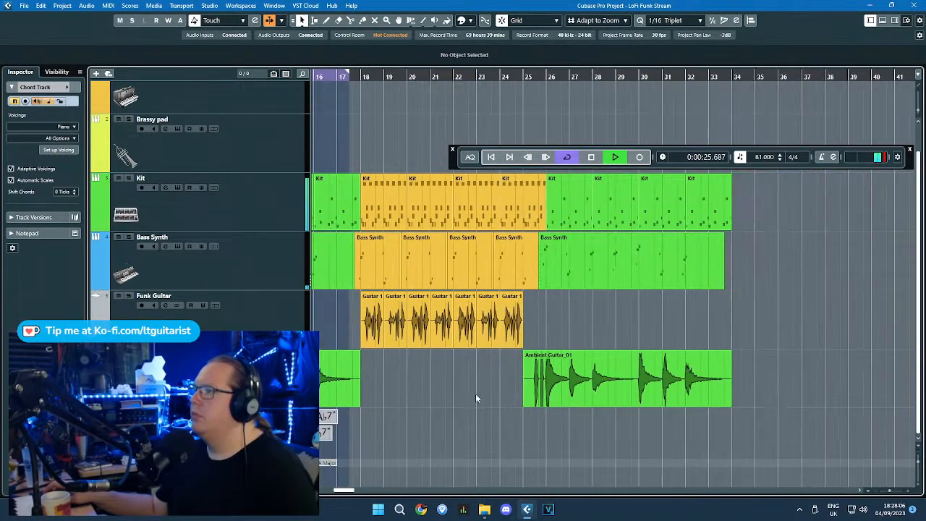
scroll(550, 261, "up", 6)
mouse_move(526, 257)
left_mouse_down()
mouse_move(556, 265)
mouse_move(533, 267)
left_mouse_up()
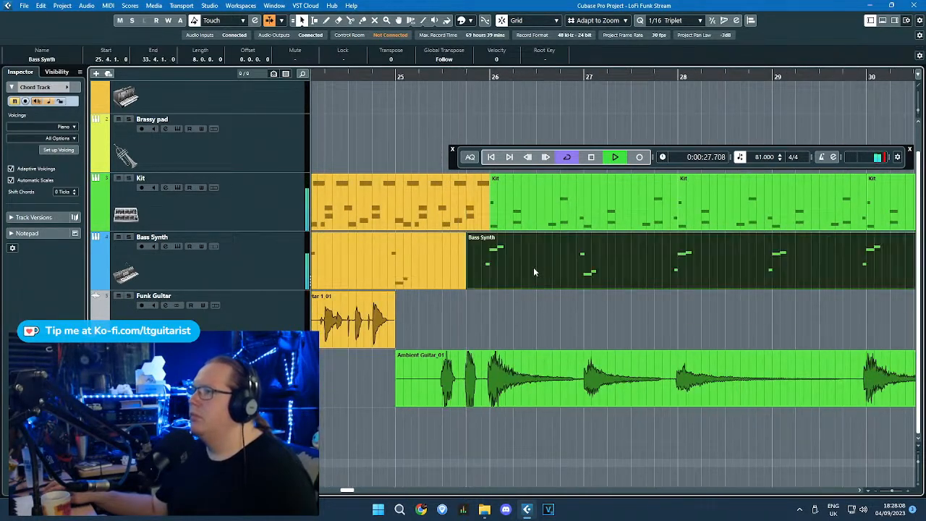
scroll(492, 323, "down", 10)
scroll(330, 318, "up", 5)
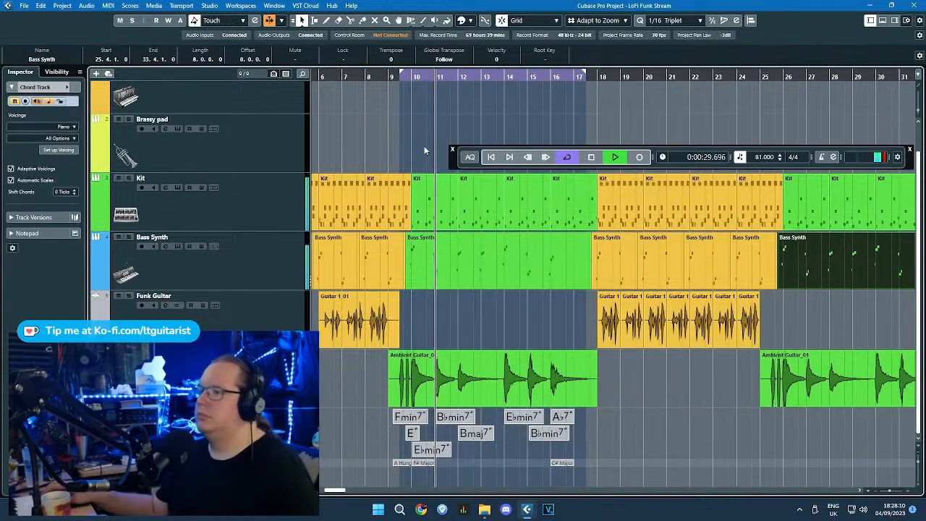
left_click(414, 152)
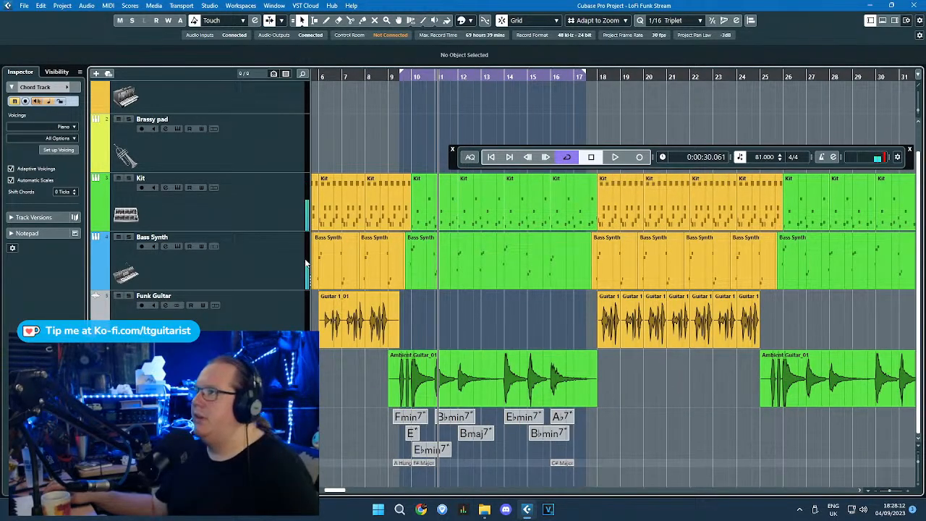
Step: Select the Brassy pad track and copy all the Chord Track's chords onto it as MIDI parts
left_click(418, 154)
scroll(412, 174, "up", 1)
scroll(387, 186, "down", 3)
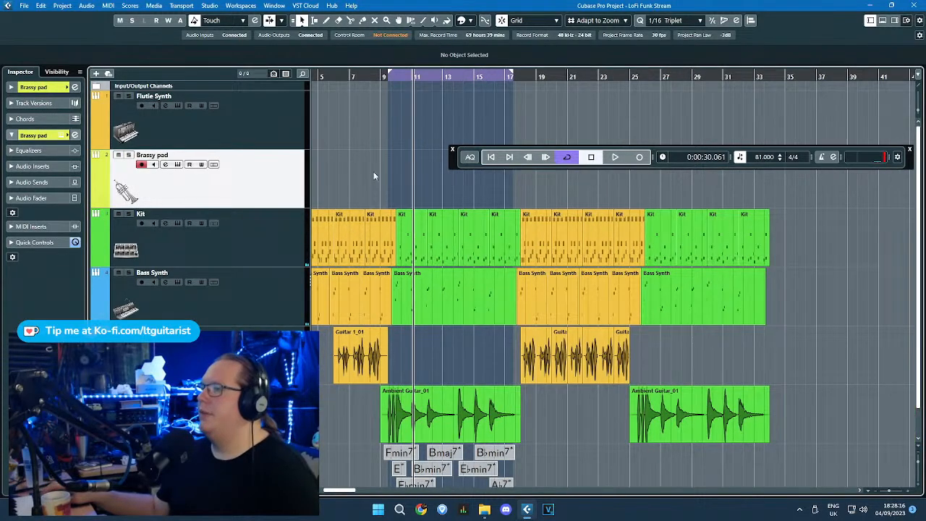
scroll(374, 175, "left", 2)
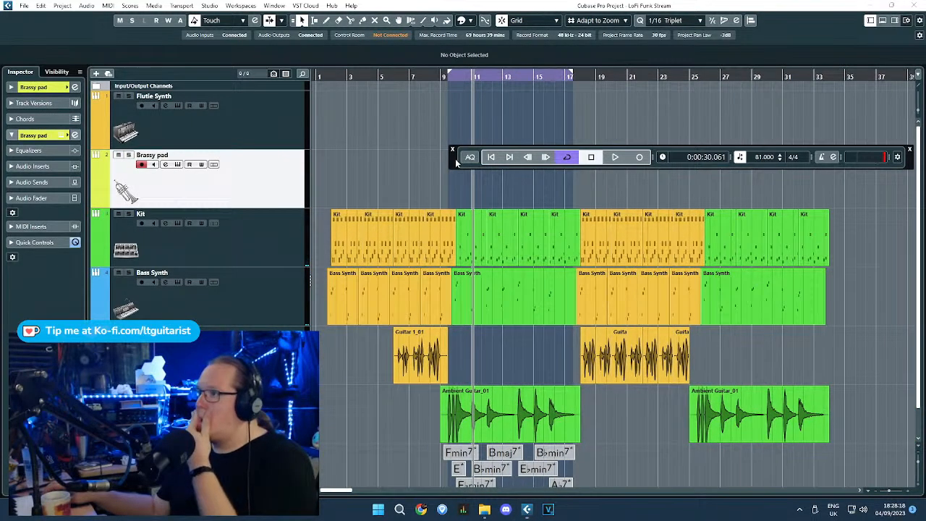
scroll(419, 372, "down", 1)
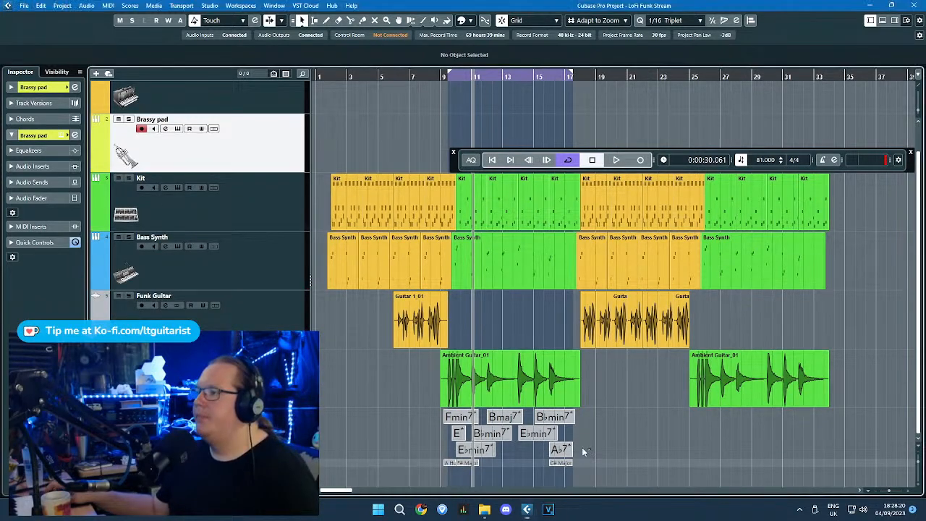
left_click_drag(448, 420, 744, 142)
scroll(452, 138, "up", 2)
scroll(443, 141, "up", 3)
Step: Move the transport bar out of the way and shift all the Brassy pad chord parts back to the loop range's start
left_click_drag(456, 163, 435, 364)
scroll(460, 131, "up", 2)
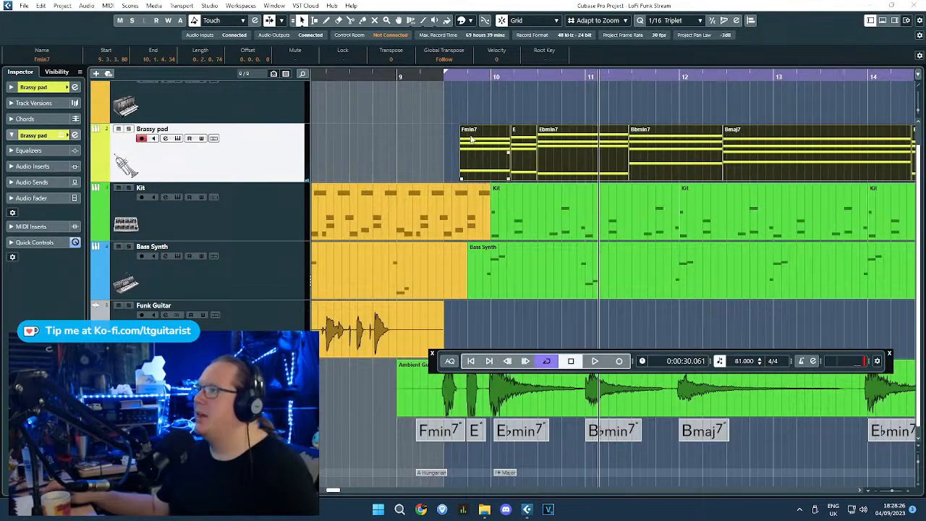
left_click_drag(472, 139, 458, 143)
left_click(440, 114)
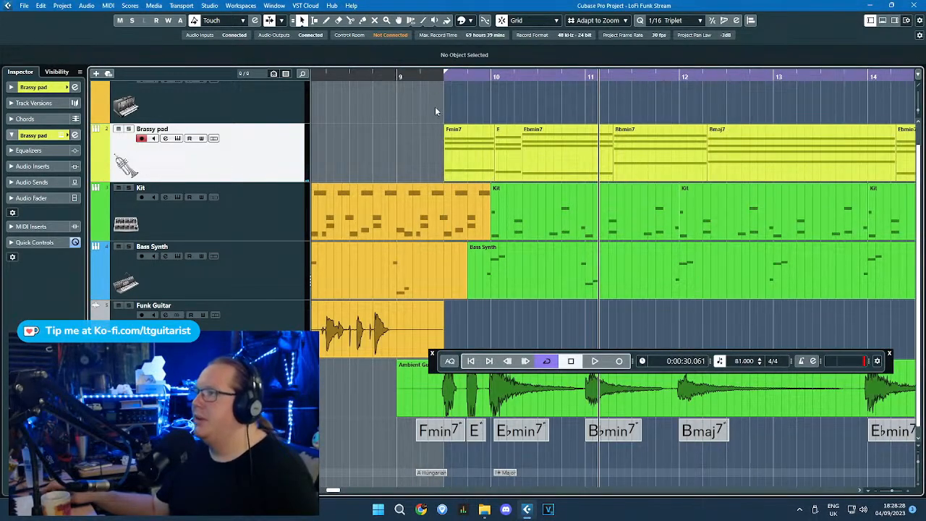
Step: Fit the Fmin7 and E parts on Brassy pad to one beat each before bar 10 and move the E♭min7 part to 10.1.1
scroll(420, 112, "up", 3)
mouse_move(564, 169)
left_mouse_down()
mouse_move(518, 184)
mouse_move(558, 166)
mouse_move(561, 178)
left_mouse_up()
left_click(579, 158)
key("1")
left_click_drag(641, 168, 585, 167)
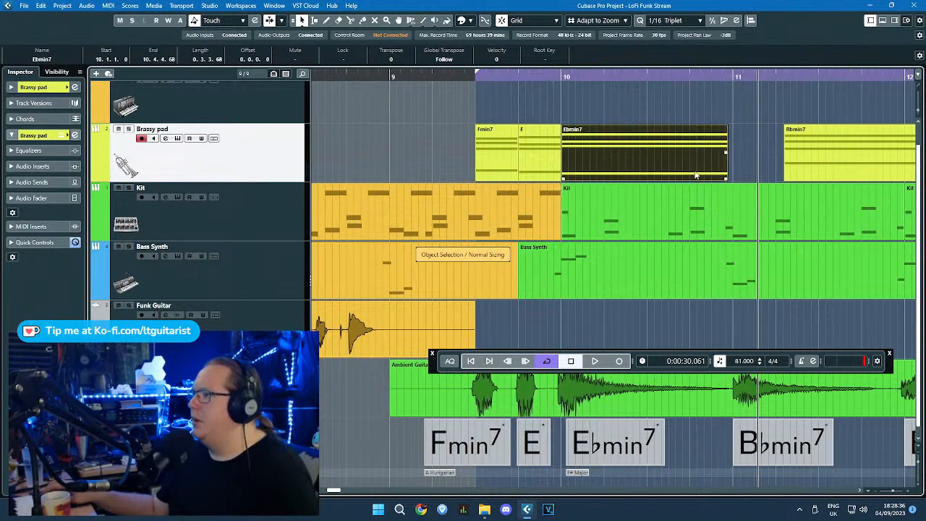
Step: Move the B♭min7 part on Brassy pad to 11.1.1 and the Bmaj7 part to 12.1.1
scroll(705, 174, "down", 3)
scroll(772, 155, "up", 3)
left_click_drag(760, 165, 710, 174)
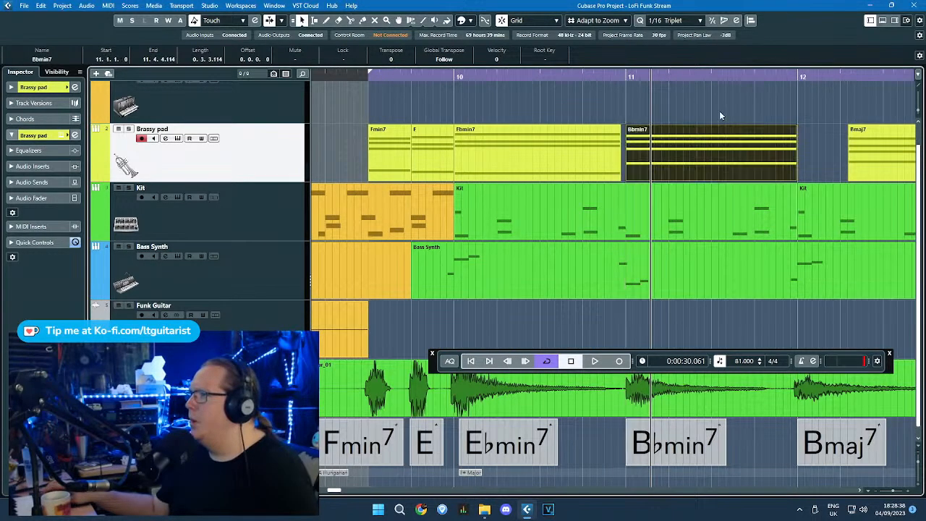
left_click_drag(655, 76, 893, 81)
left_click_drag(717, 158, 667, 160)
scroll(591, 161, "down", 3)
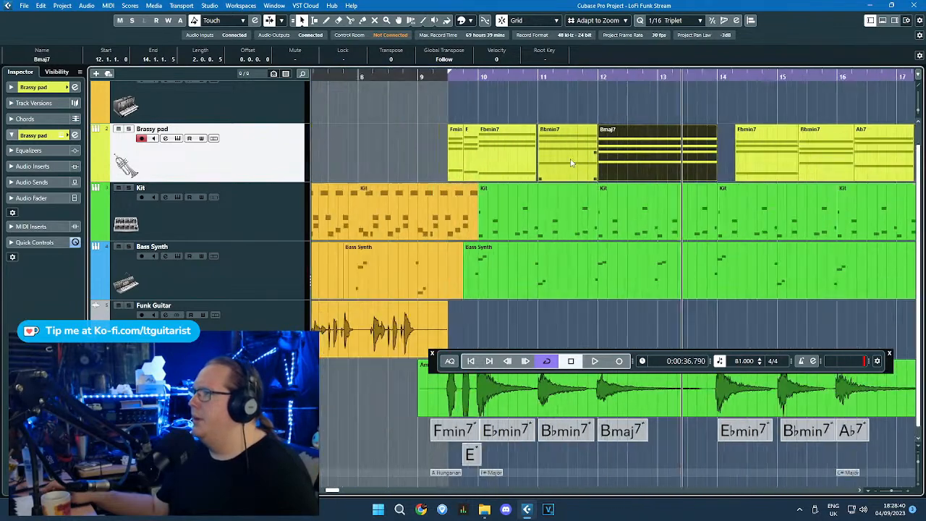
Step: Move the Brassy pad's second E♭min7 part to 14.1.1, the following B♭min7 part to 15.1.1 and the A♭7 part to 16.1.1
scroll(667, 167, "up", 3)
left_click(910, 108)
scroll(796, 144, "right", 2)
left_click_drag(609, 173, 571, 184)
left_click_drag(713, 166, 647, 180)
left_click(632, 179)
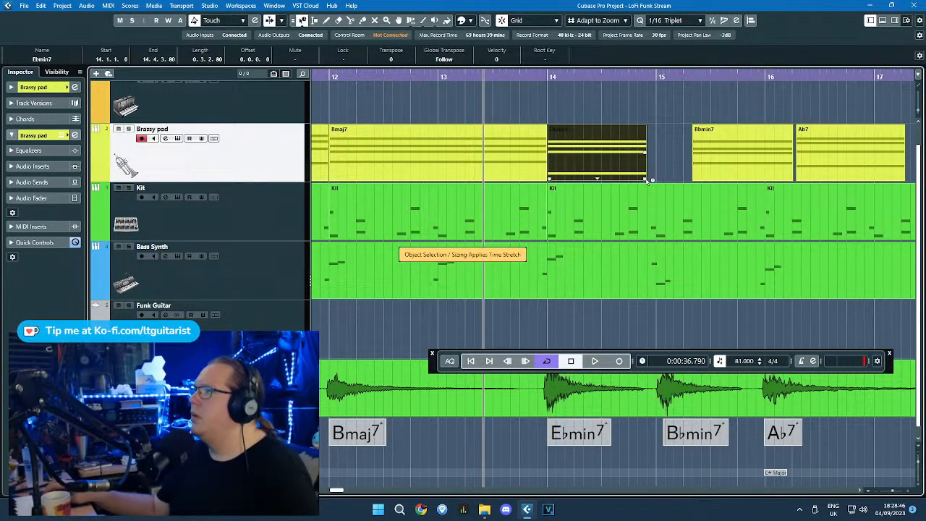
left_click_drag(695, 156, 658, 160)
left_click_drag(824, 156, 821, 177)
Step: Glue all the Brassy pad chord parts into a single part and play it back solo
scroll(794, 158, "down", 3)
scroll(793, 163, "up", 2)
key("1")
key("1")
scroll(829, 141, "down", 3)
left_click_drag(869, 141, 548, 155)
key("4")
left_click(567, 145)
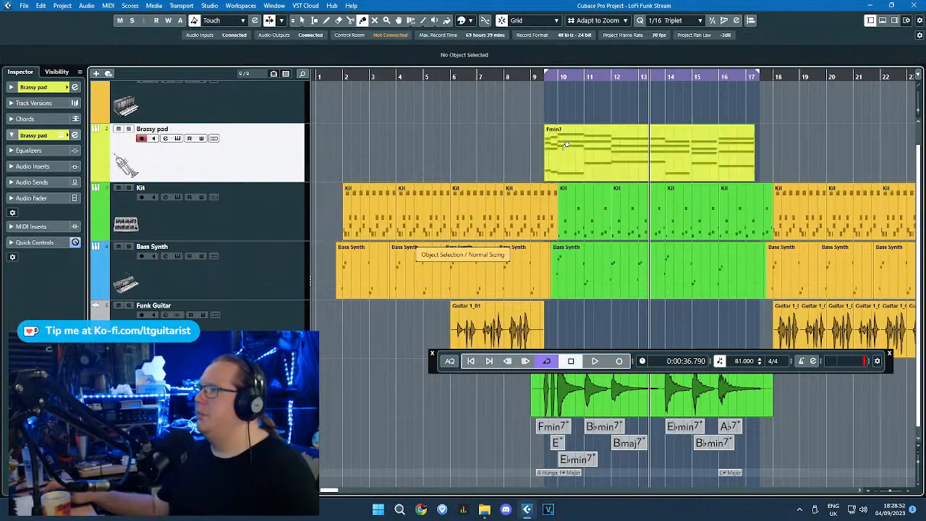
scroll(569, 126, "up", 6)
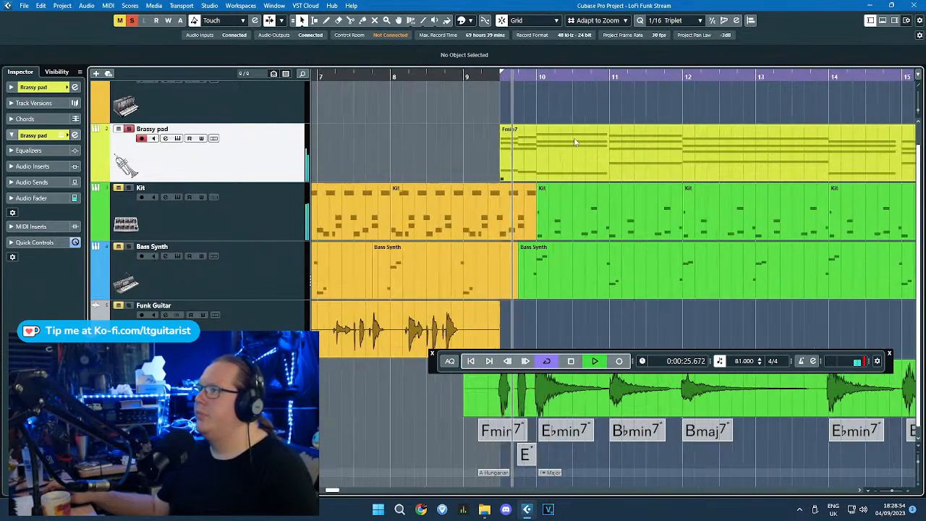
scroll(523, 149, "down", 2)
scroll(524, 155, "up", 3)
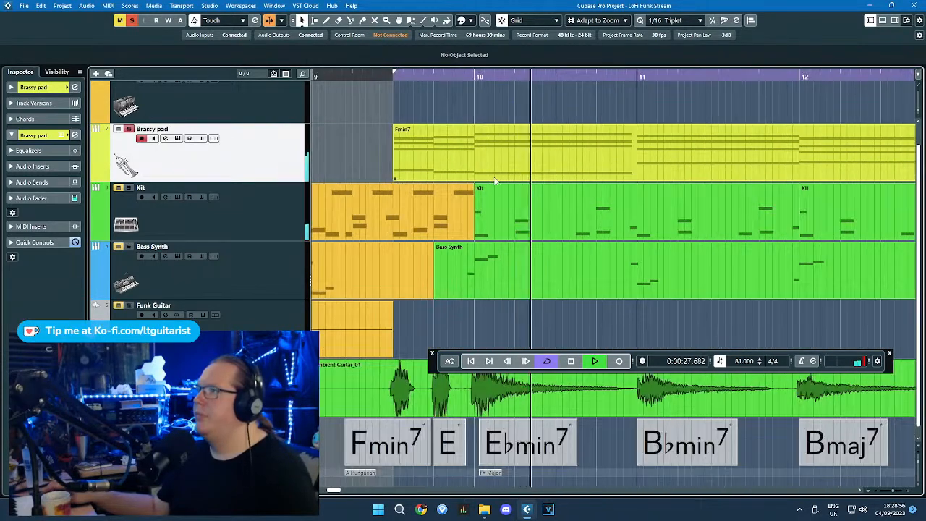
key("space")
Step: Replace the E chord's upper notes in the Brassy pad part with a copy of the Fmin7 upper notes transposed down one semitone
double_click(439, 148)
scroll(218, 209, "up", 3)
left_click_drag(323, 286, 323, 84)
key("Delete")
scroll(326, 207, "down", 2)
left_click(313, 278)
key("Delete")
left_click_drag(290, 283, 258, 98)
key("ctrl+d")
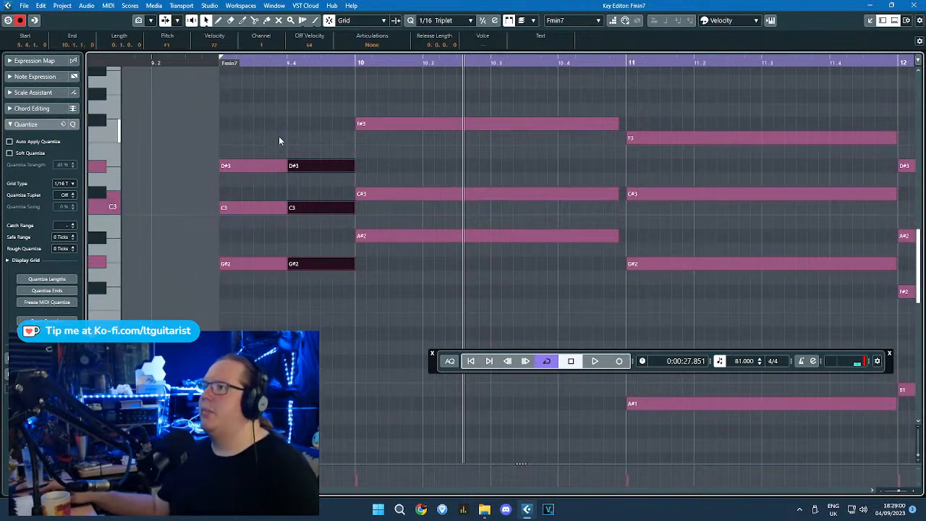
key("Down")
Step: Play the part from its start and raise the velocity of all the upper chord notes to 115
left_click(220, 65)
key("space")
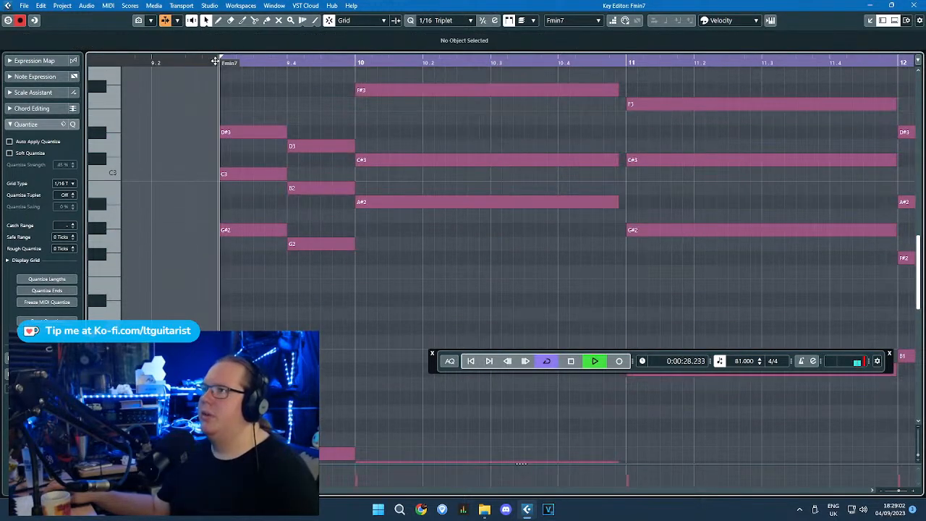
scroll(293, 135, "down", 6)
scroll(388, 157, "down", 5)
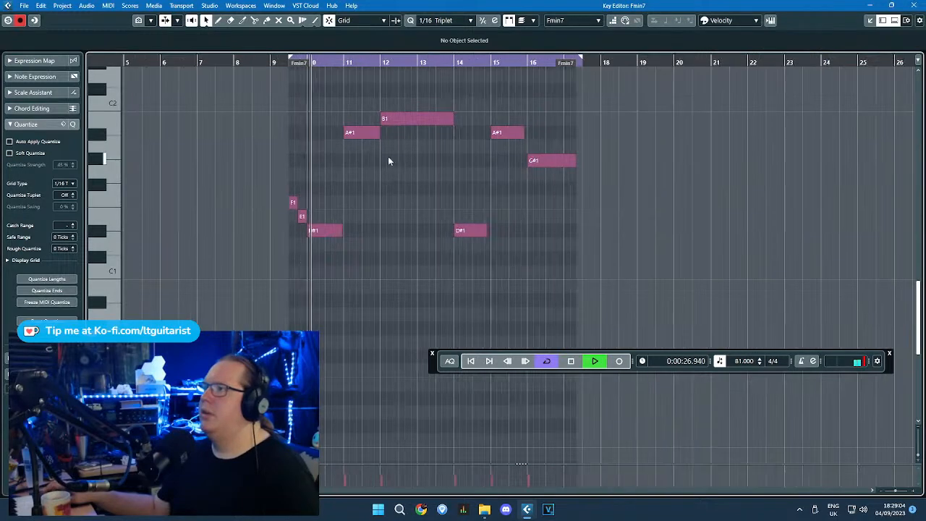
scroll(601, 194, "up", 3)
left_click_drag(634, 220, 258, 102)
scroll(304, 116, "up", 3)
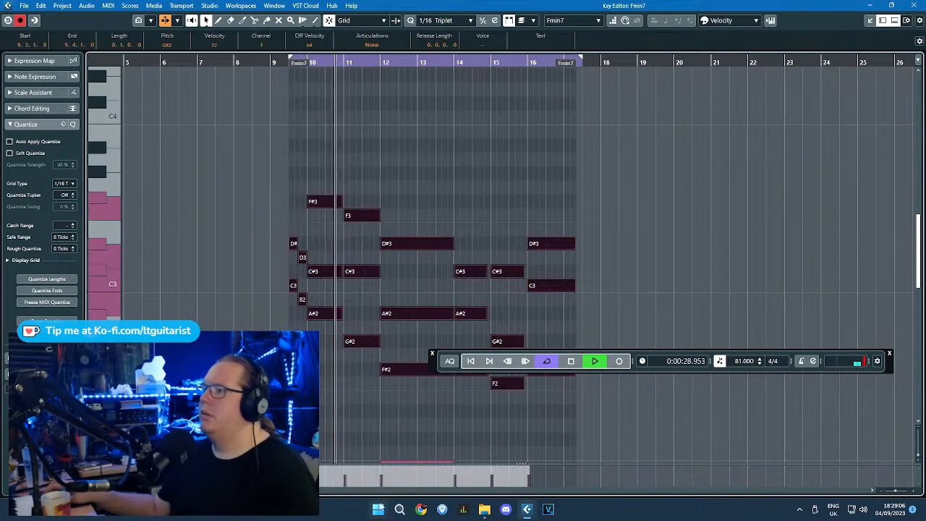
left_click_drag(412, 469, 417, 424)
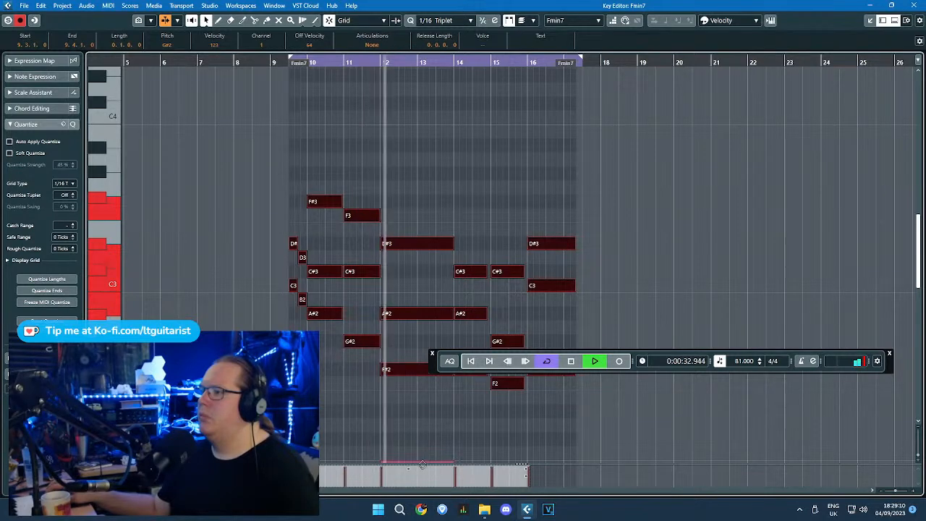
Step: Transpose all the notes of the Brassy pad part up one octave
left_click(388, 376)
scroll(351, 167, "down", 5)
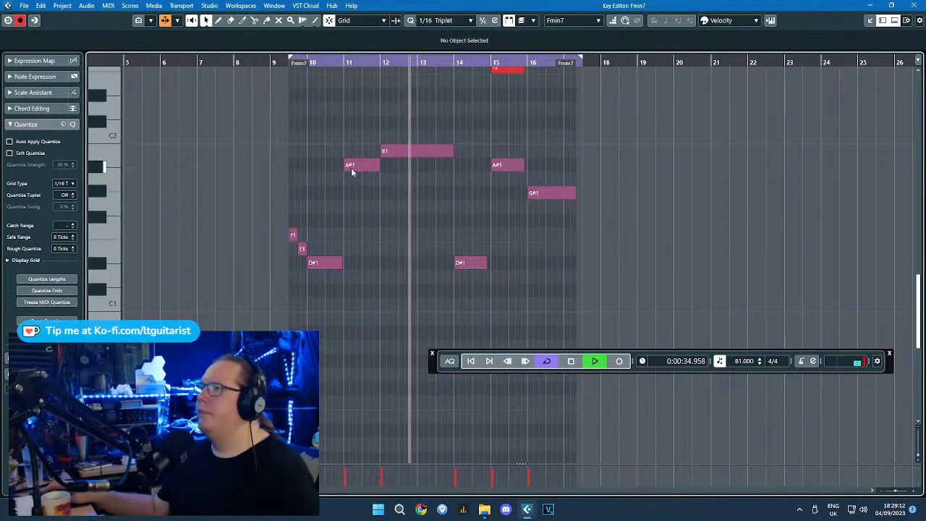
scroll(608, 265, "up", 8)
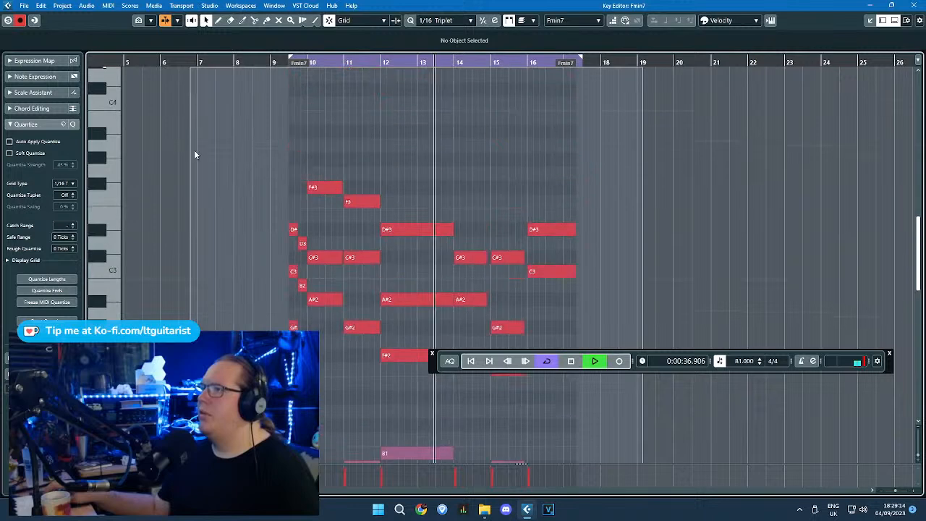
key("ctrl+a")
key("shift+Up")
scroll(456, 236, "up", 2)
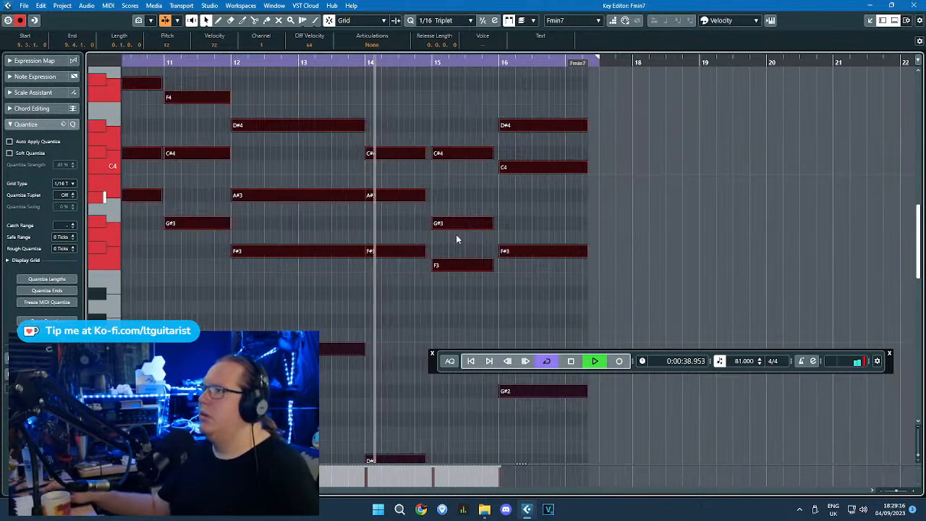
Step: Shorten the upper notes of the chords at bars 12 and 16 to one bar each
left_click_drag(315, 309, 298, 85)
left_click_drag(362, 123, 300, 130)
left_click_drag(685, 296, 564, 132)
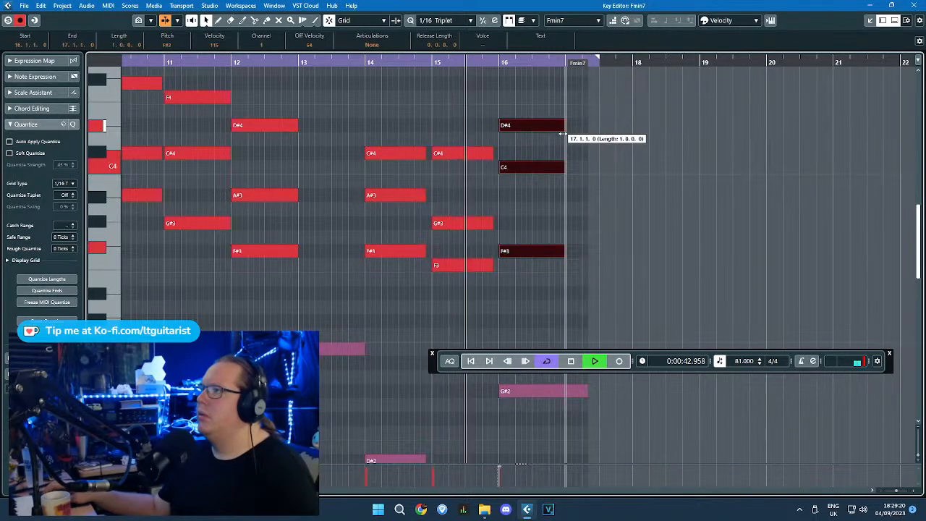
left_click(535, 145)
Step: Shorten the bass notes G#2 at bar 16 and B2 at bar 12 to just under one bar and close the Key Editor
scroll(258, 246, "down", 2)
scroll(217, 282, "up", 2)
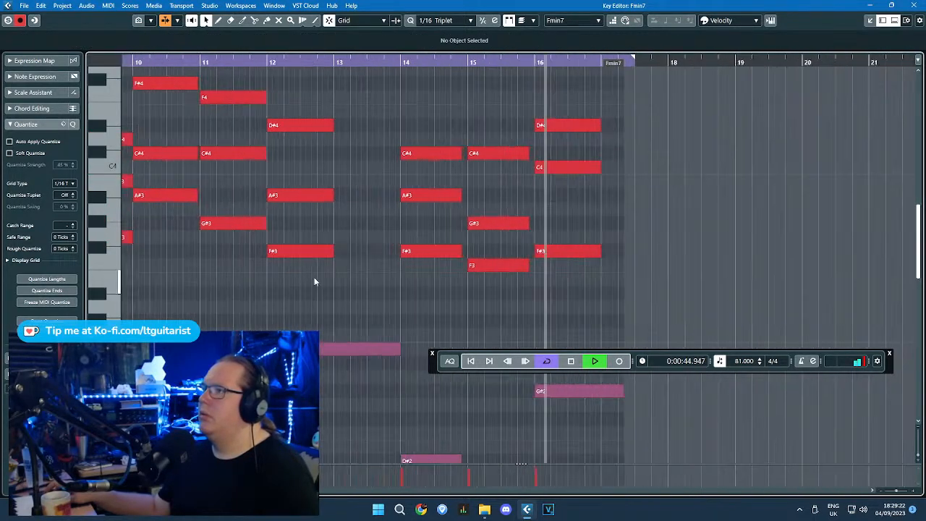
scroll(314, 277, "up", 1)
scroll(740, 155, "down", 3)
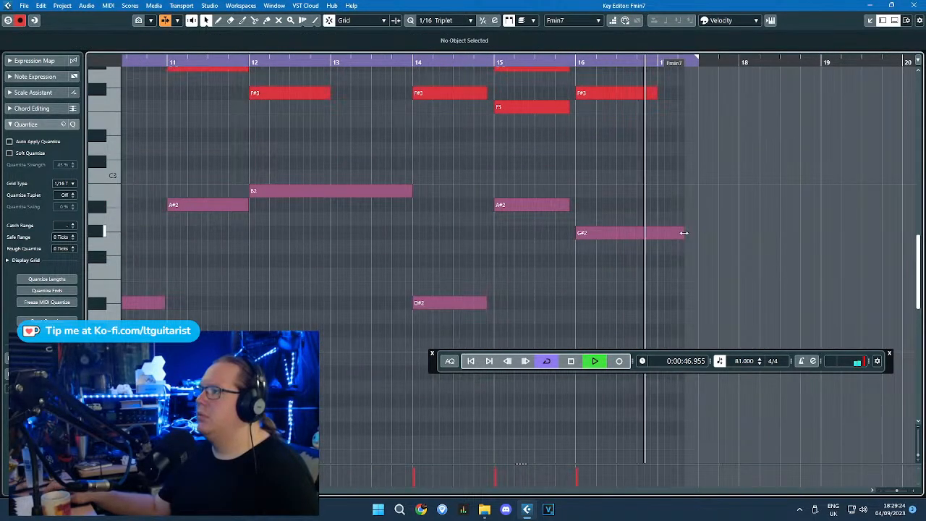
left_click_drag(685, 232, 654, 232)
left_click_drag(411, 192, 321, 201)
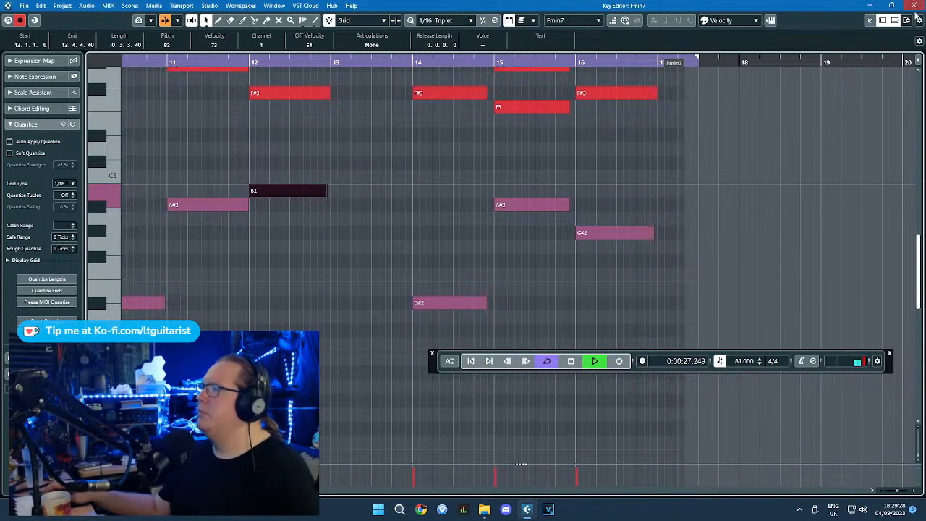
left_click(915, 6)
Step: Pan the Brassy pad track to R49 during playback
scroll(534, 247, "up", 3)
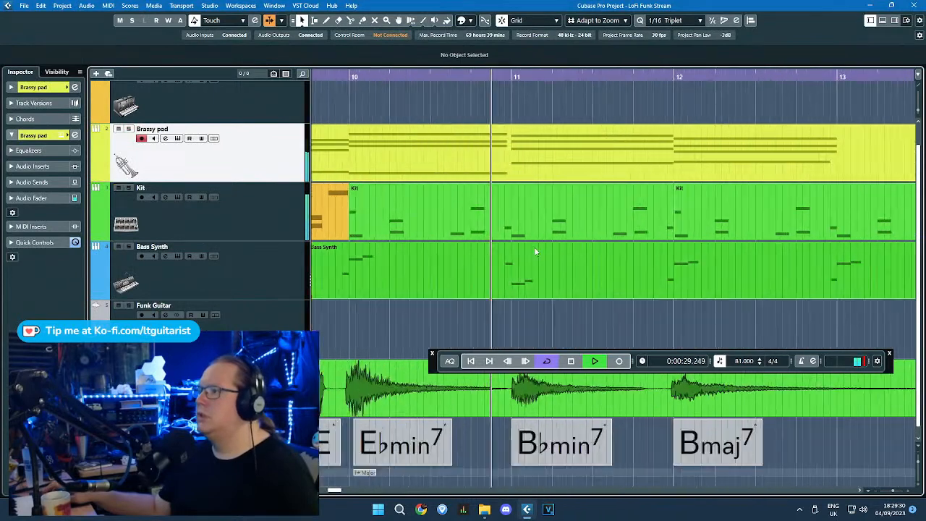
scroll(534, 246, "up", 1)
left_click(38, 87)
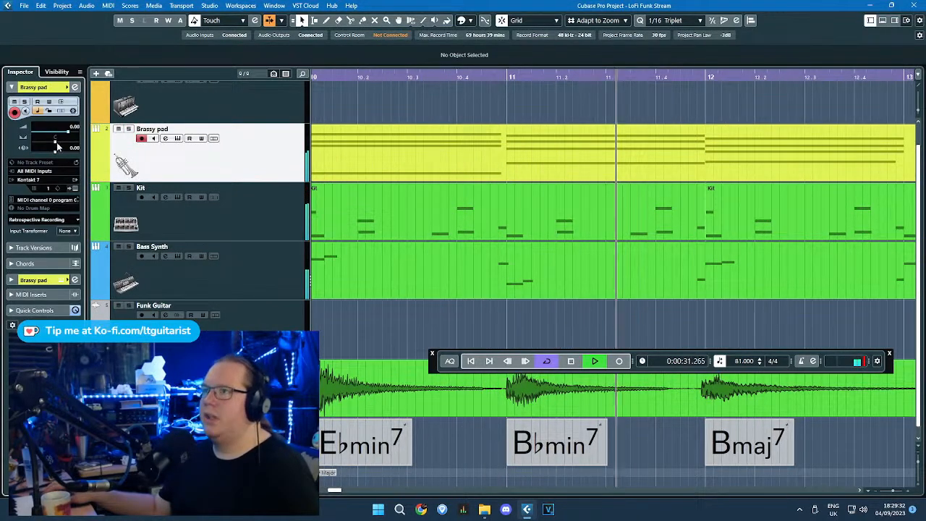
scroll(632, 109, "down", 4)
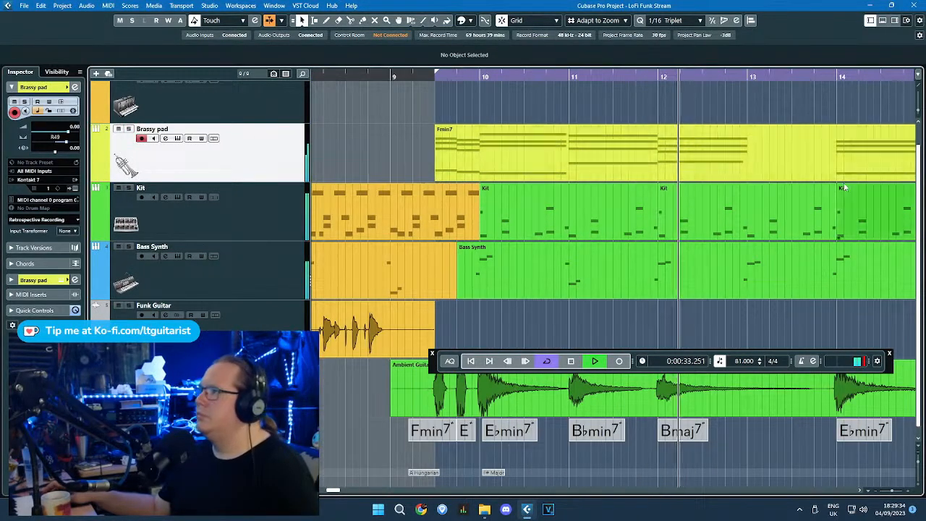
scroll(844, 187, "down", 2)
scroll(836, 99, "right", 4)
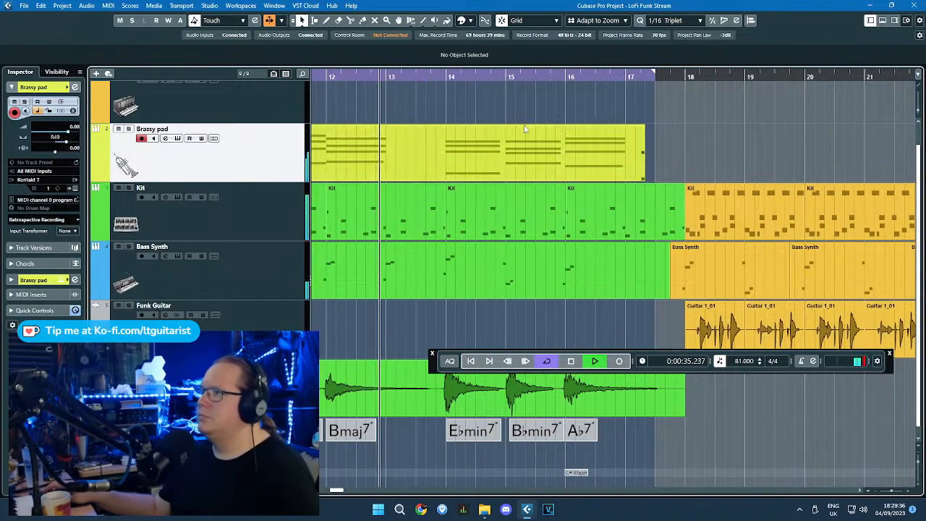
Step: Move the transport bar below the Ambient Guitar part, listen to the section and stop playback
left_click_drag(434, 370, 437, 465)
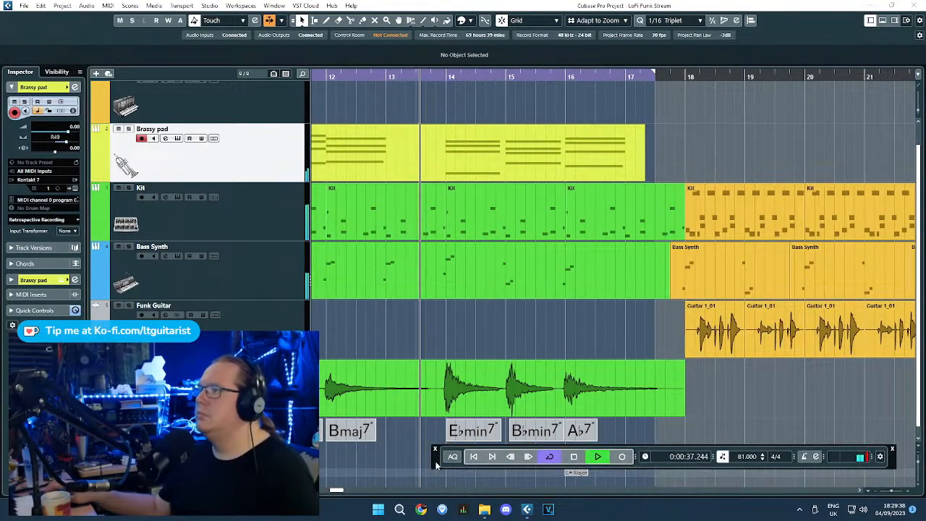
scroll(427, 318, "down", 1)
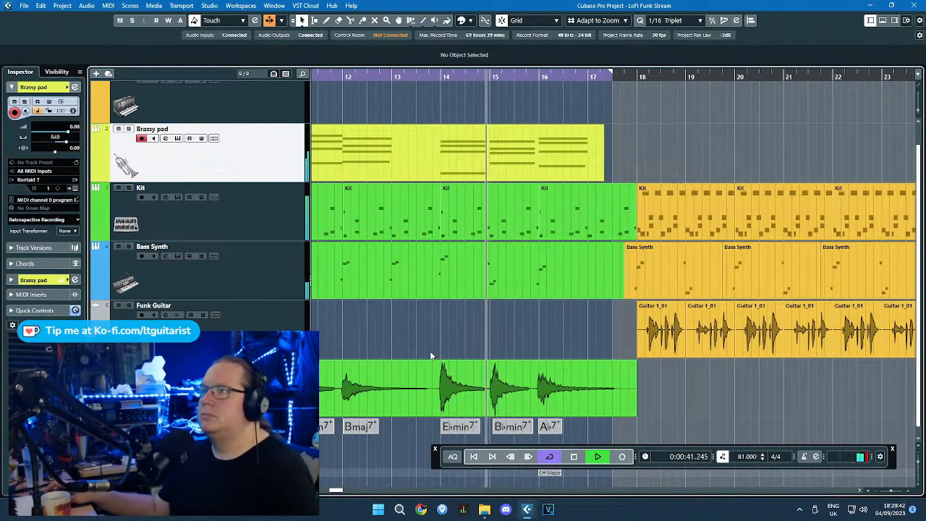
scroll(433, 344, "down", 2)
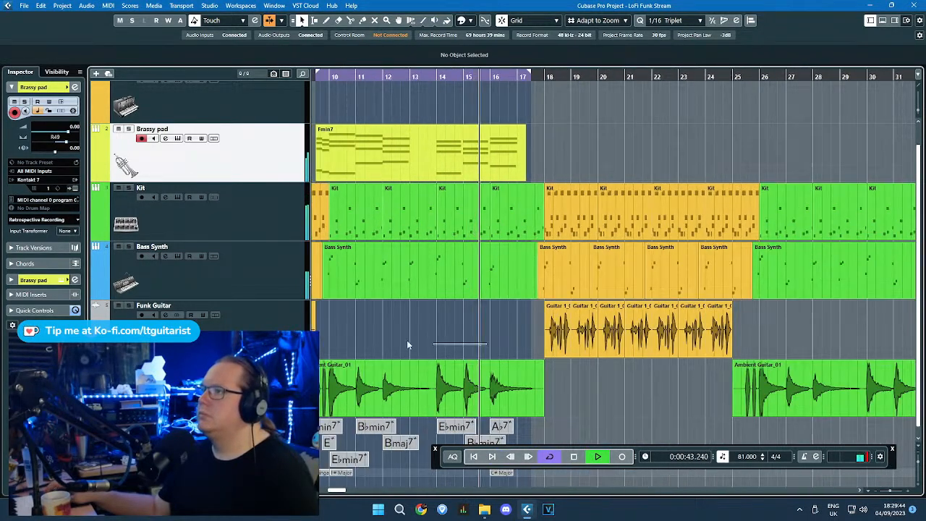
scroll(404, 308, "up", 1)
key("space")
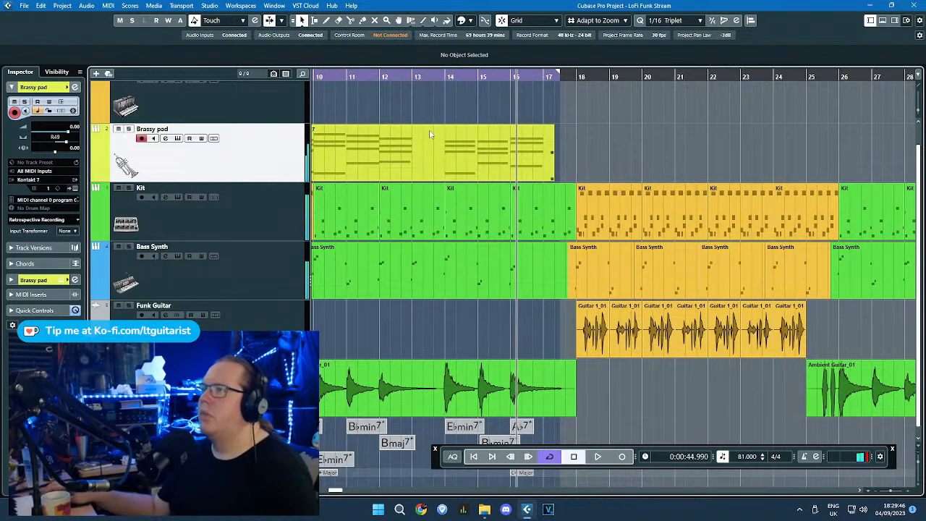
Step: Reopen the Brassy pad part and transpose the F3 at bar 15 and the F#3 at bar 16 up one octave
double_click(430, 132)
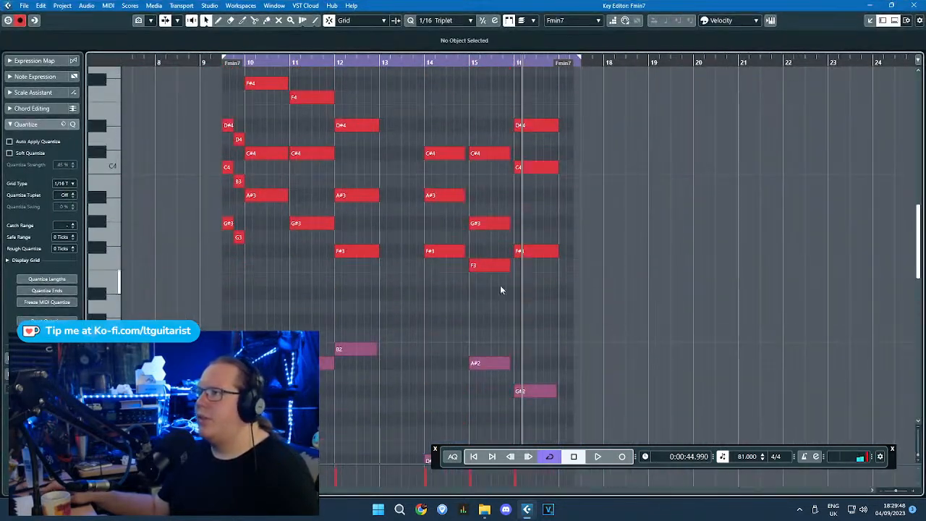
left_click_drag(518, 277, 503, 250)
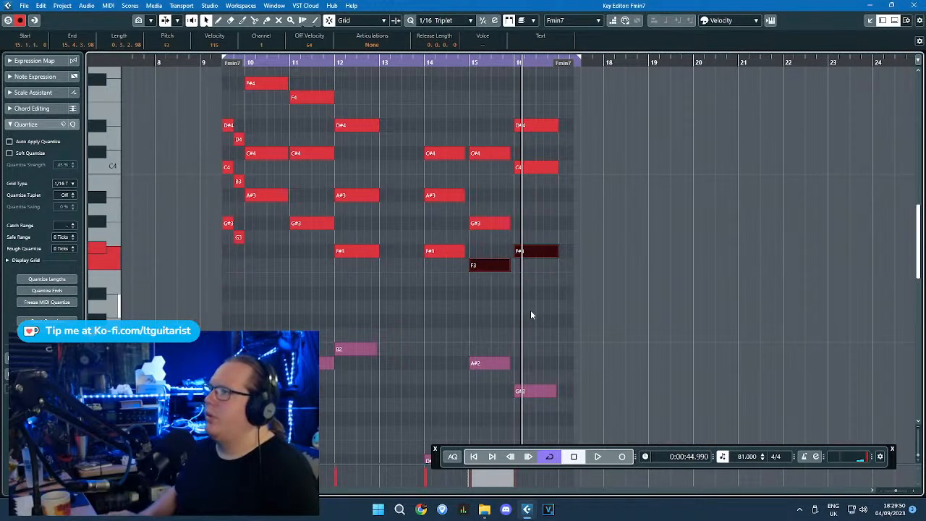
key("shift+Up")
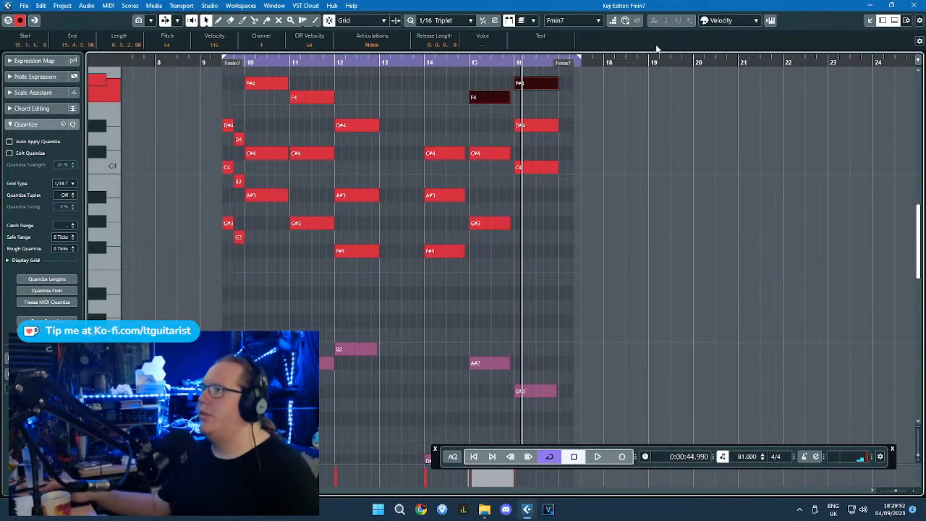
Step: Transpose the D#4 at bar 16 and the C#4 at bar 15 down one octave
left_click_drag(616, 95, 510, 140)
left_click(587, 126)
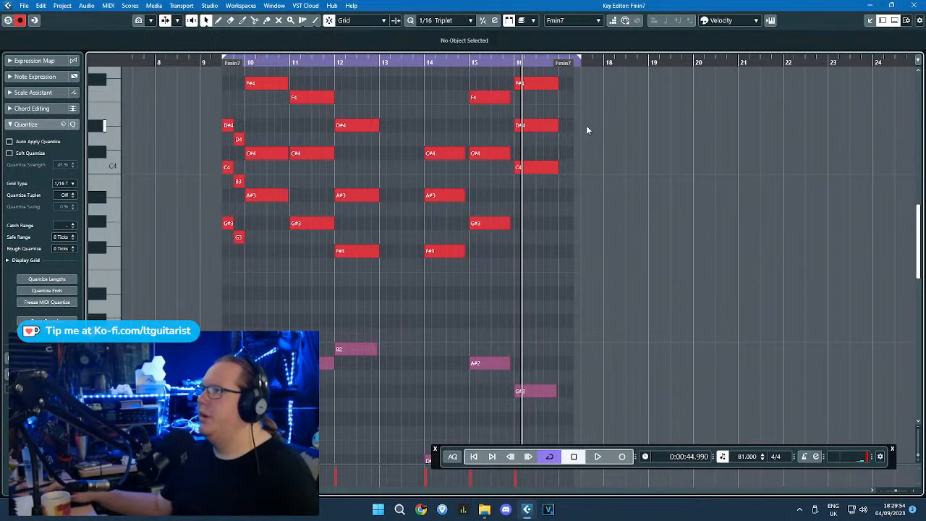
left_click(553, 125)
key("shift+Down")
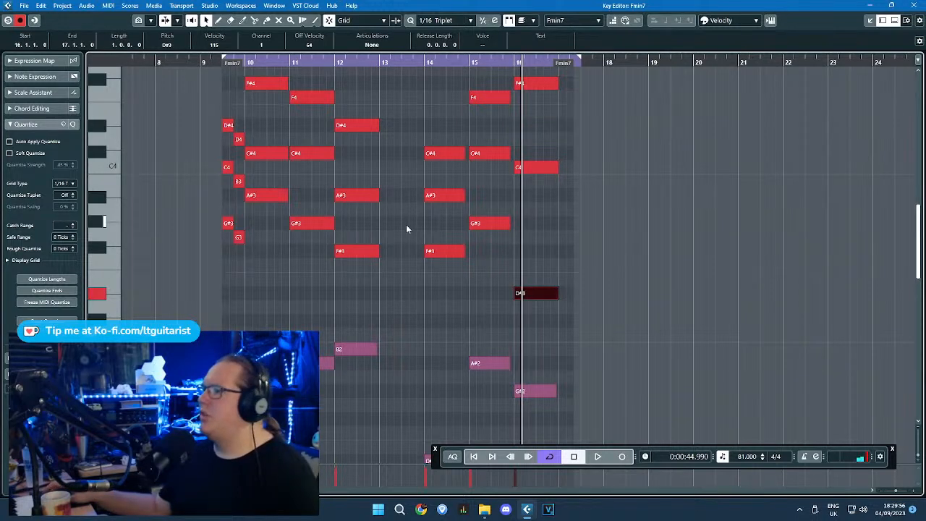
scroll(406, 228, "up", 2, "ctrl")
scroll(524, 183, "up", 2)
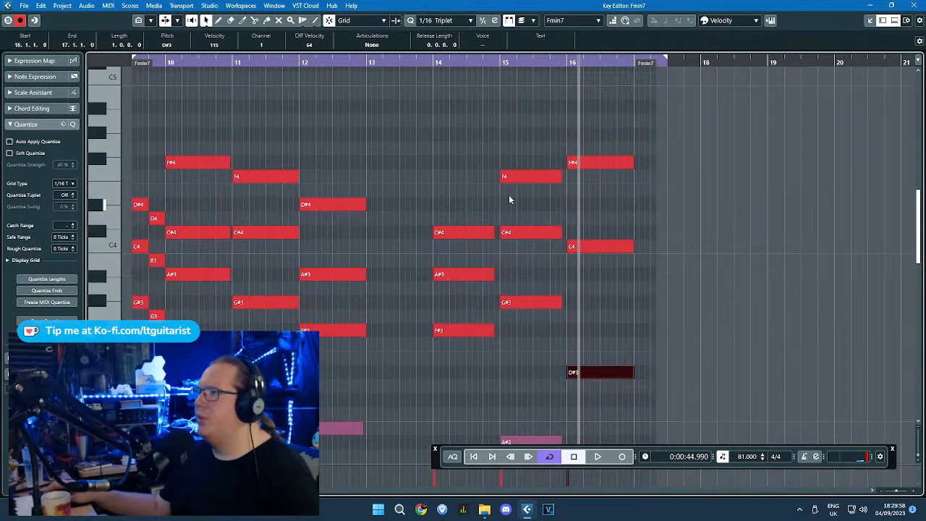
key("shift+Down")
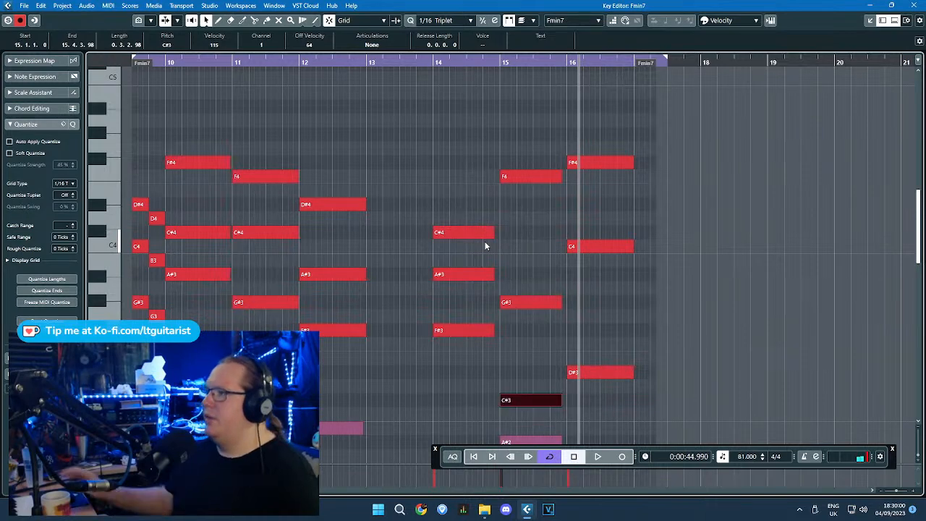
Step: Transpose the bass notes A#2 at bar 15 and G#2 at bar 16 down one octave and play back from bar 14
scroll(541, 244, "down", 4)
left_click_drag(649, 251, 540, 116)
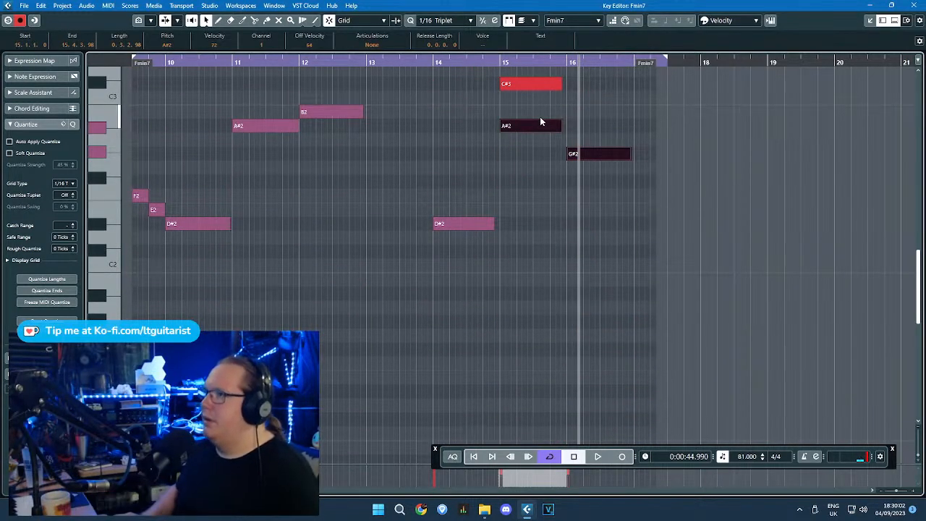
key("shift+Down")
scroll(484, 134, "up", 4)
left_click(434, 60)
key("space")
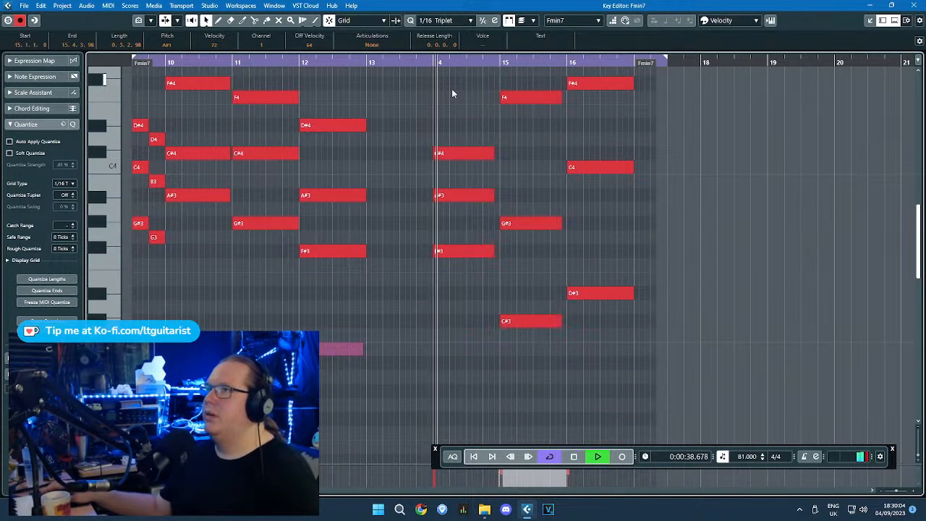
scroll(549, 222, "up", 2)
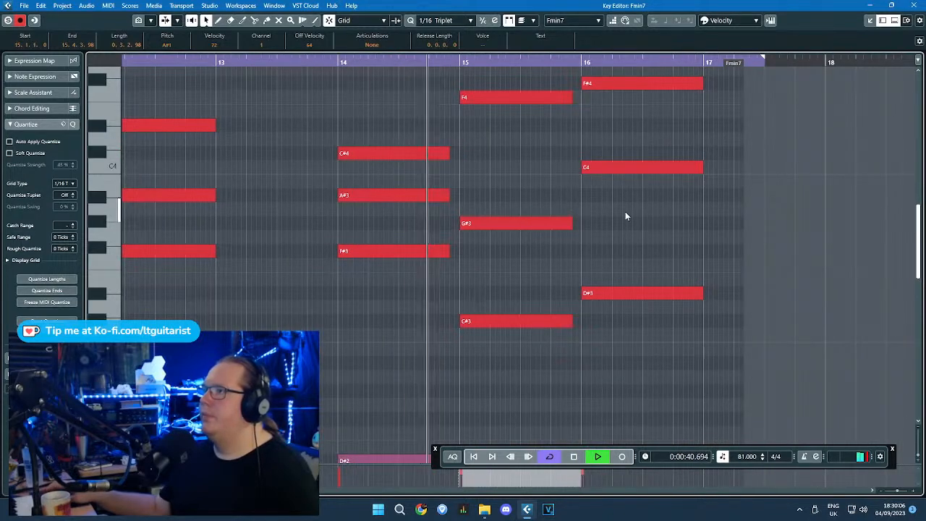
scroll(655, 210, "down", 3)
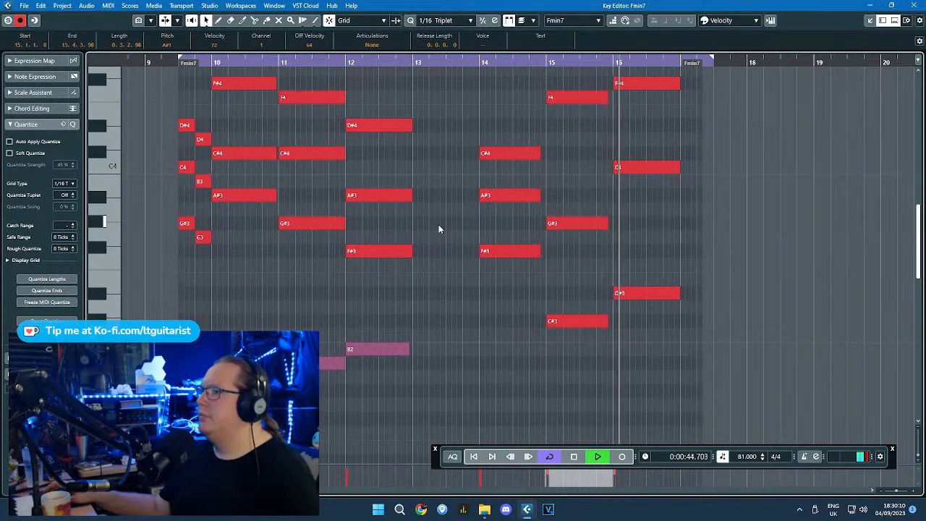
Step: Close the Brassy pad part's note editor and listen to the looped section in the arrangement
left_click(665, 257)
scroll(666, 254, "up", 3)
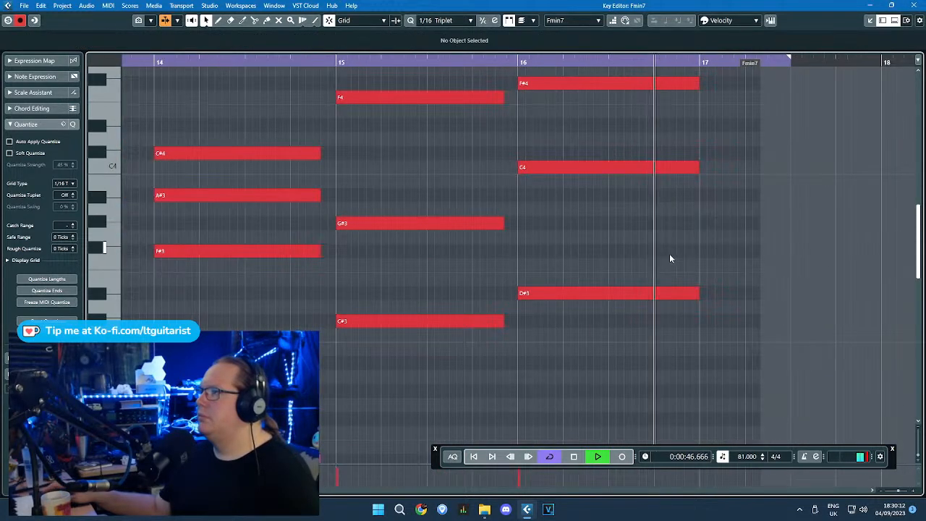
left_click(914, 5)
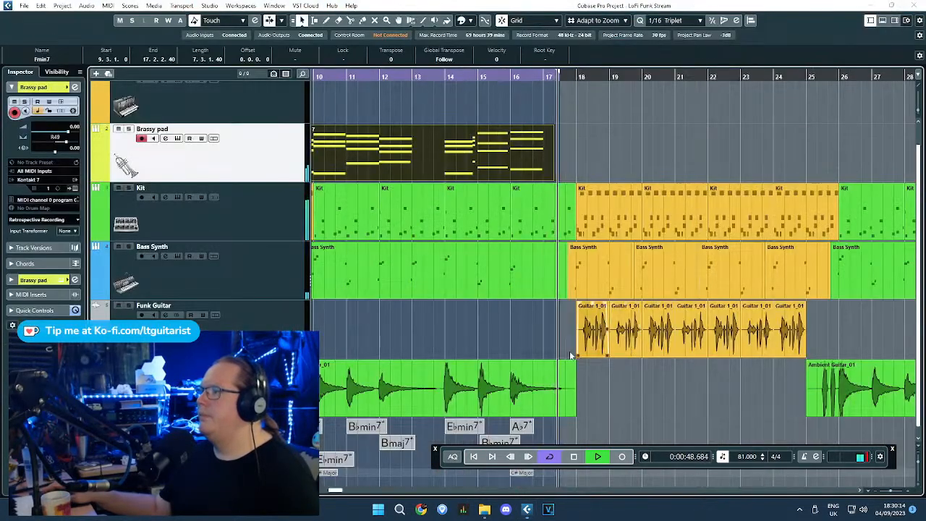
scroll(509, 359, "up", 1)
scroll(510, 359, "down", 1)
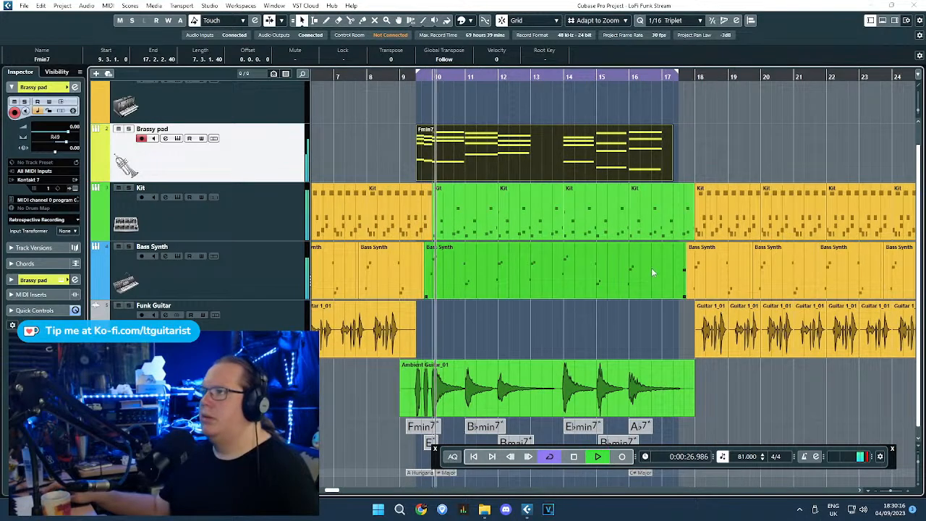
left_click(705, 130)
scroll(706, 131, "down", 1)
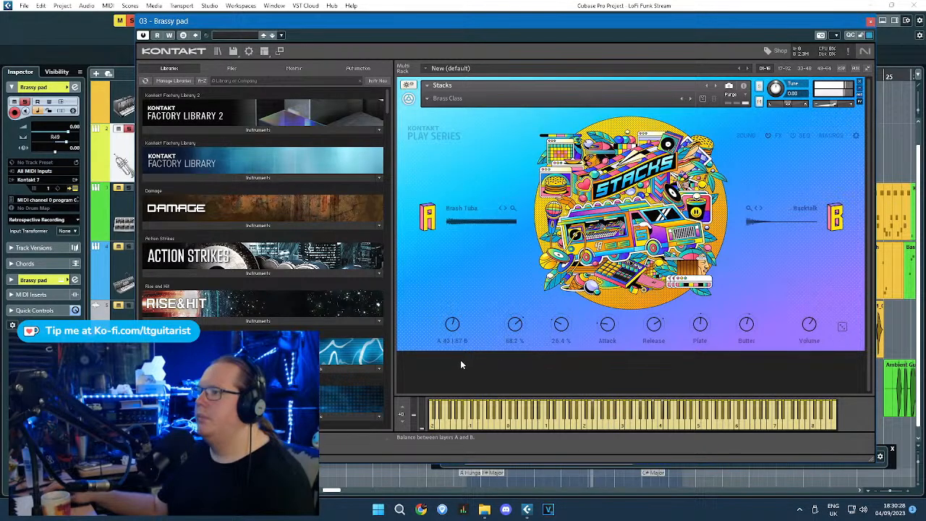
Step: Examine the Brassy pad's Stacks instrument effects, including Comp, Plate, Rotator and Replika, while it plays, and close the instrument
mouse_move(452, 323)
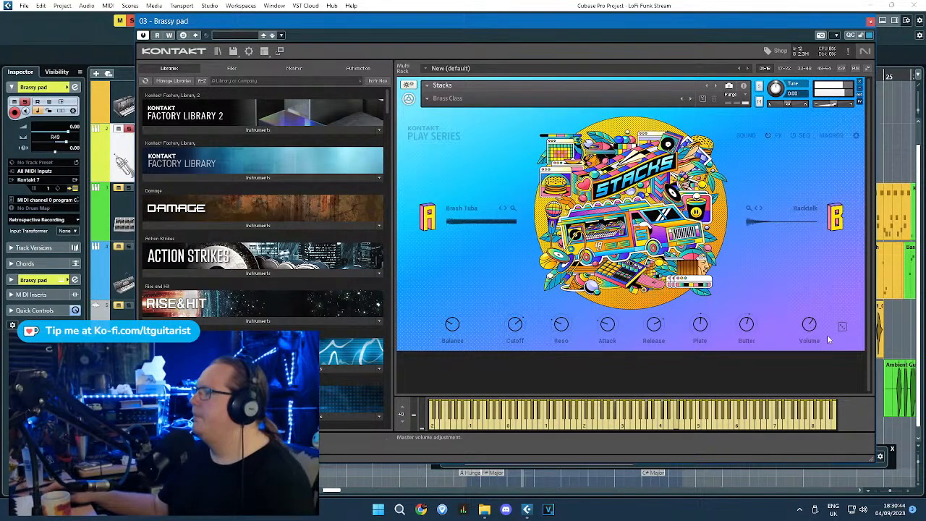
left_click(778, 136)
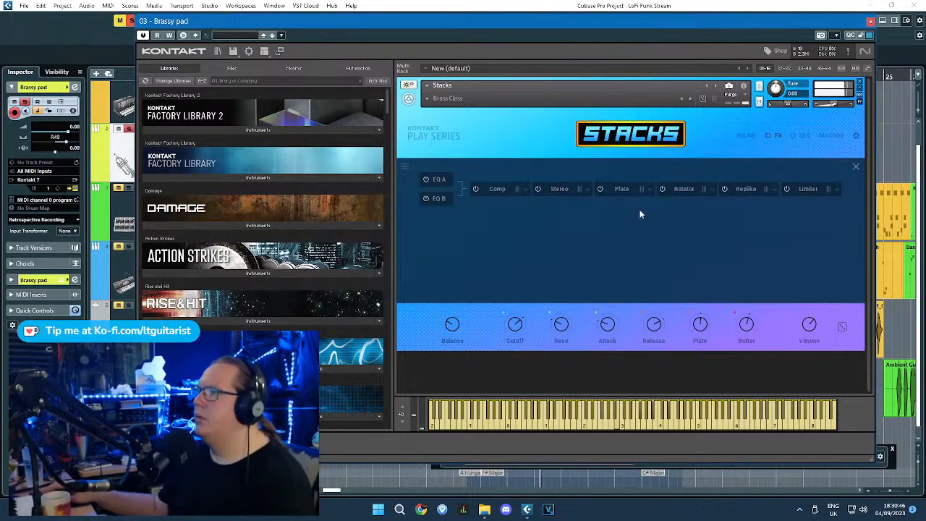
left_click(495, 190)
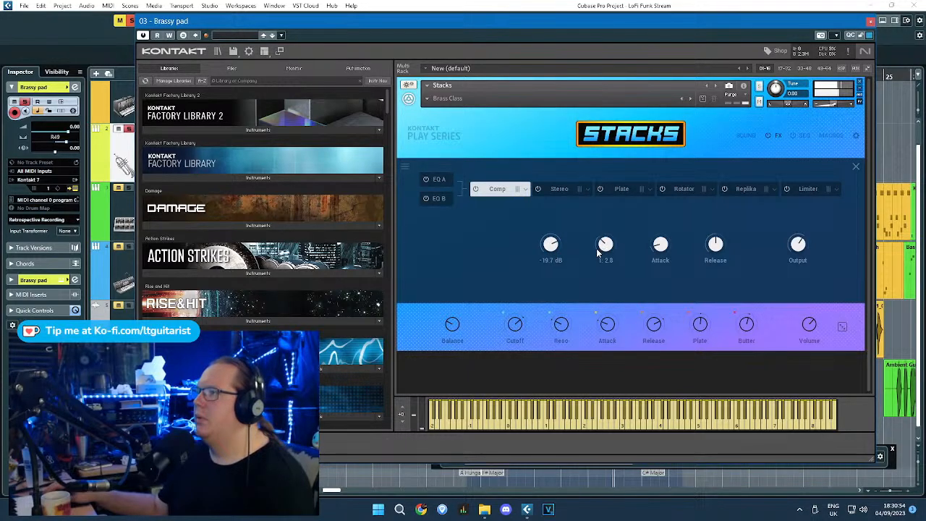
left_click(616, 188)
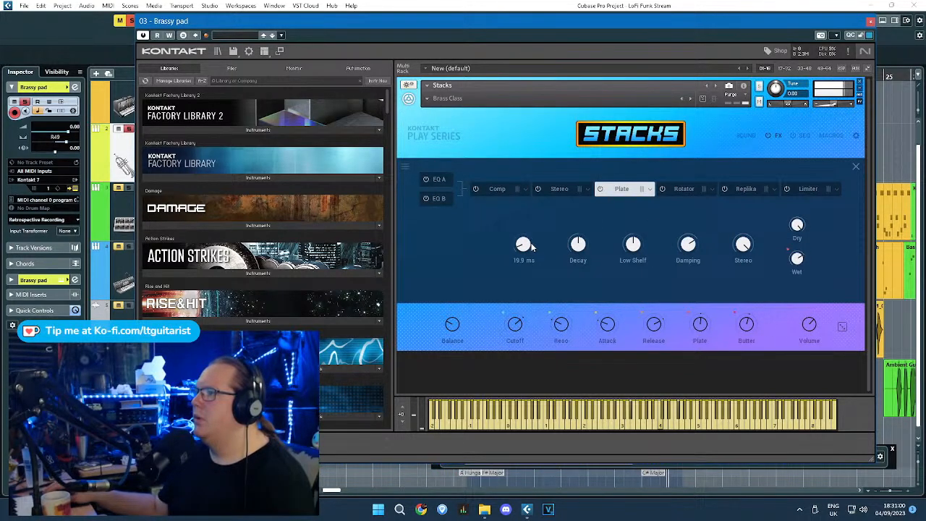
left_click(687, 189)
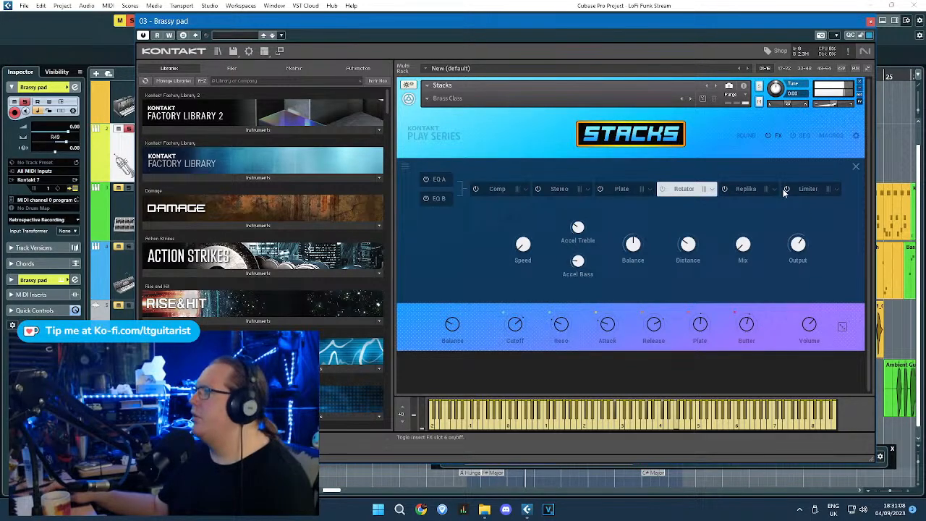
left_click(743, 190)
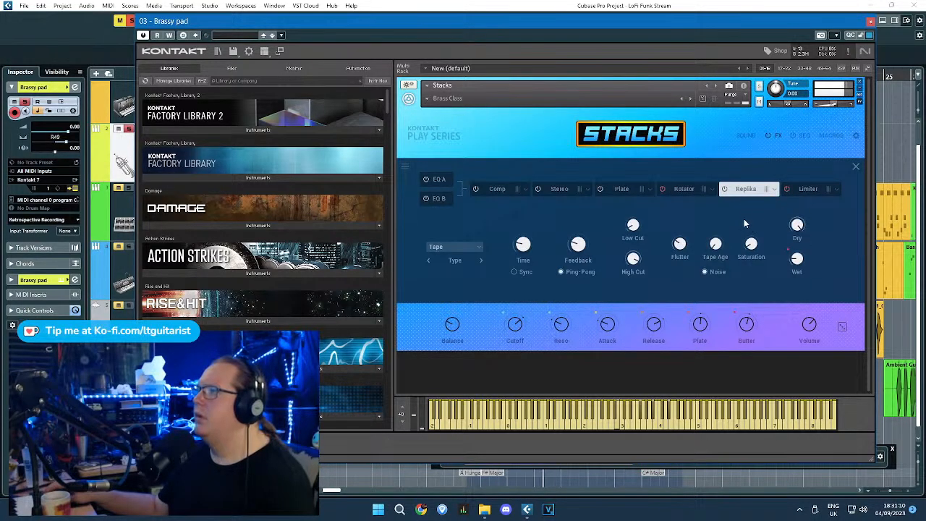
left_click(871, 21)
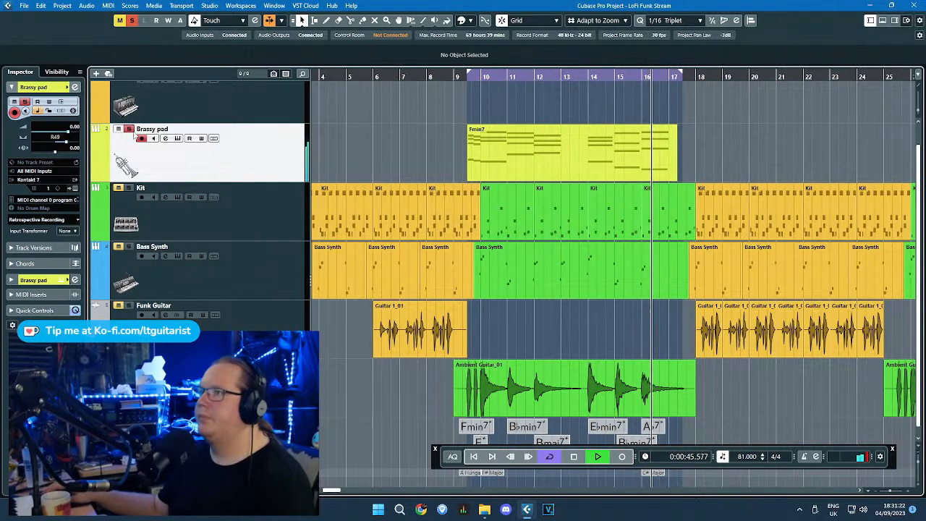
Step: Reopen the Brassy pad part and add a G#3 at bar 16, stretched to almost the full bar
double_click(666, 145)
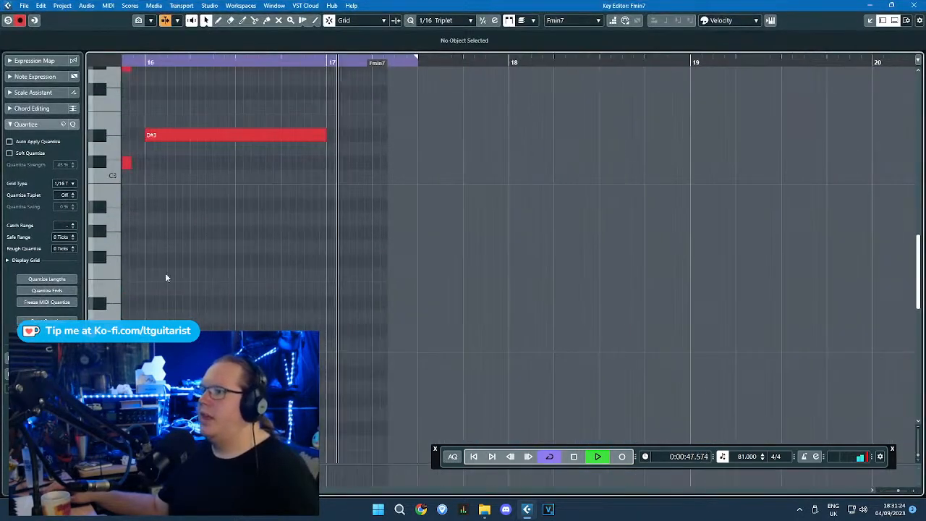
scroll(165, 277, "down", 2)
scroll(447, 269, "left", 3)
scroll(506, 275, "up", 3)
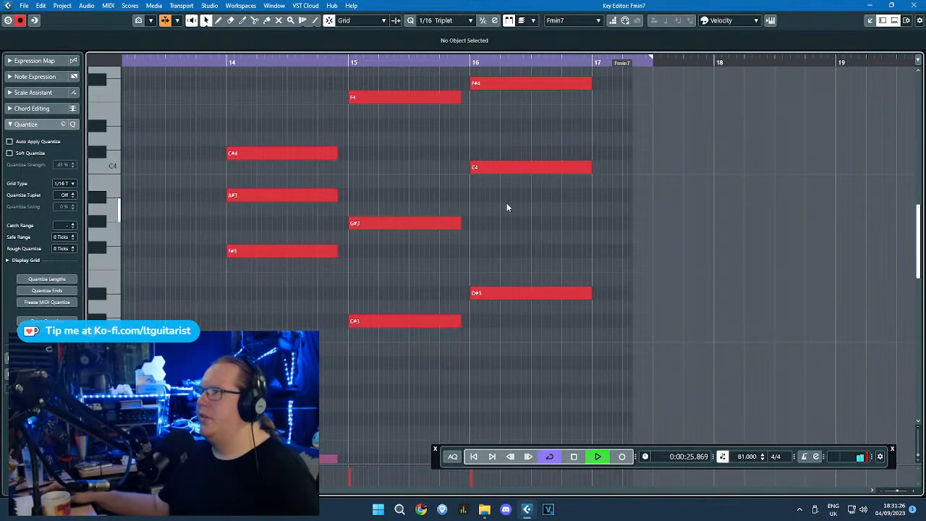
left_click(473, 224)
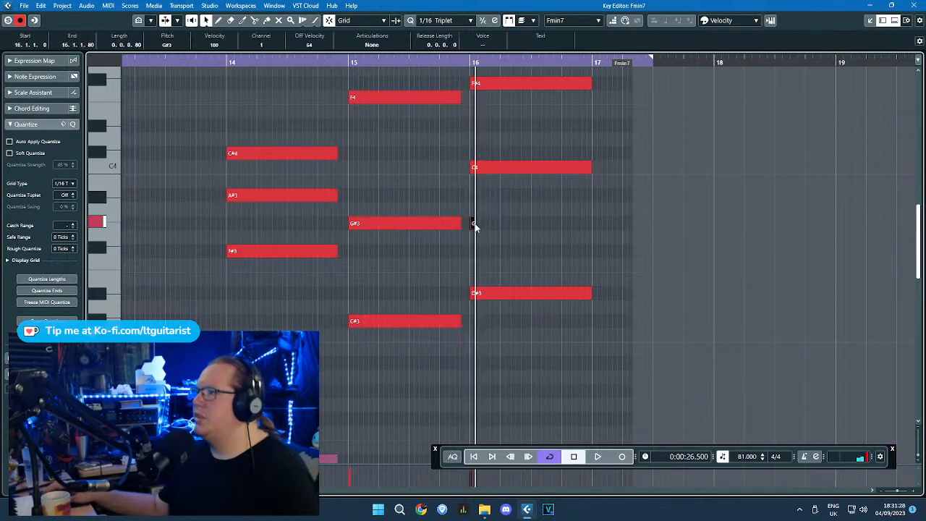
left_click_drag(613, 224, 587, 224)
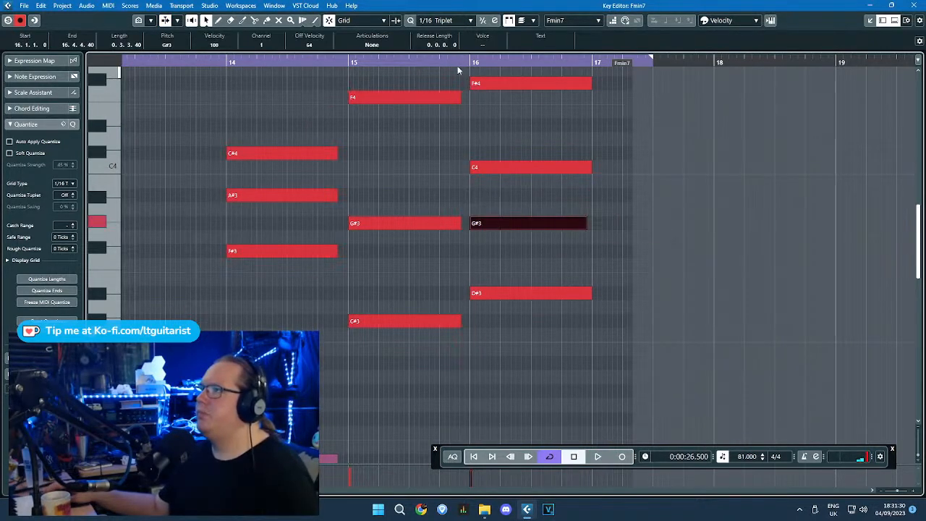
Step: Play back the Brassy pad part from just before bar 16 and check its chord voicings
left_click(456, 63)
left_click(658, 245)
key("space")
scroll(634, 277, "down", 1)
scroll(633, 278, "down", 2)
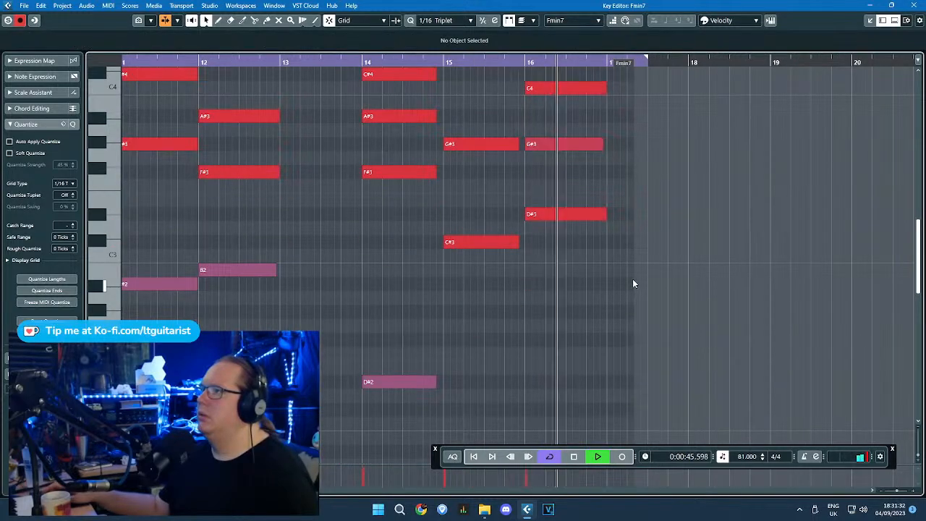
scroll(610, 296, "down", 1)
scroll(624, 290, "up", 3)
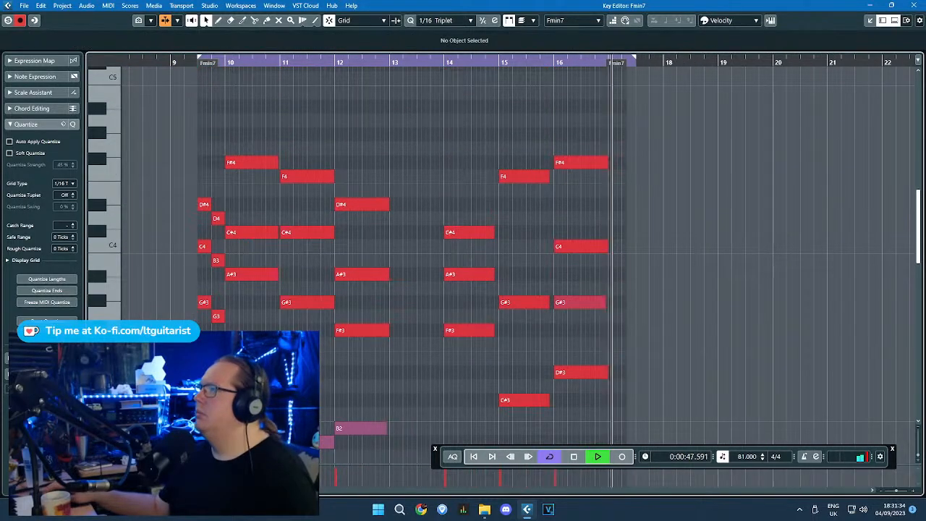
Step: Return to the arrangement and colour the Brassy pad part green to match its section
key("Return")
scroll(433, 163, "down", 2)
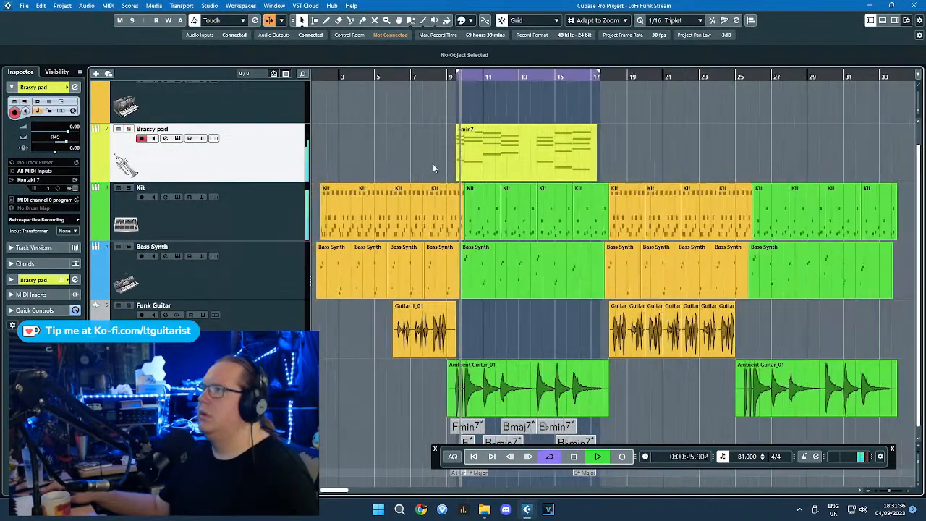
left_click(465, 20)
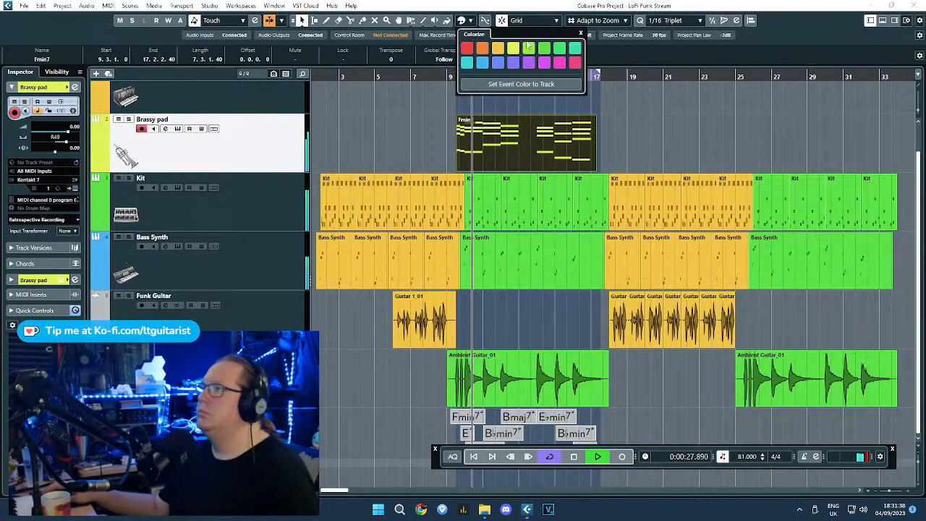
left_click(530, 48)
left_click(718, 124)
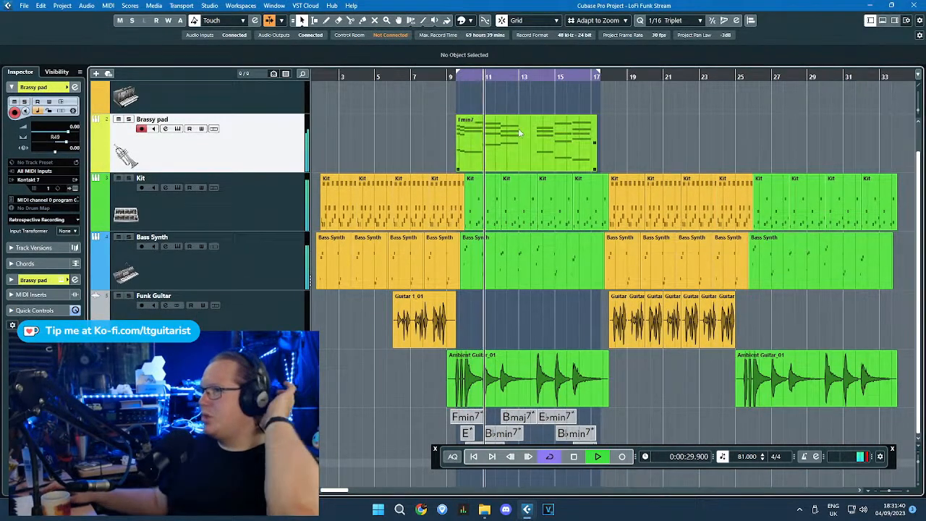
Step: Cut the low end with the Brassy pad channel's equalizer and show its audio inserts
left_click(11, 280)
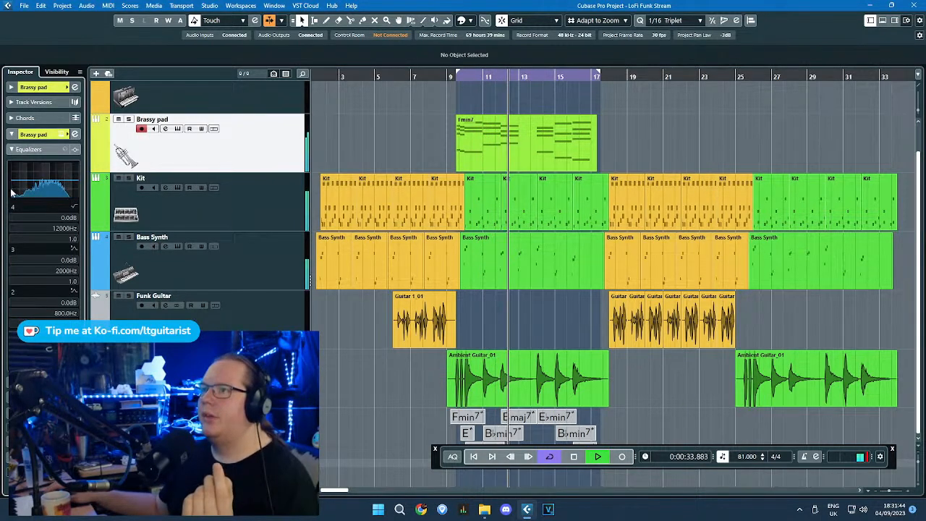
left_click_drag(16, 187, 15, 210)
left_click(44, 377)
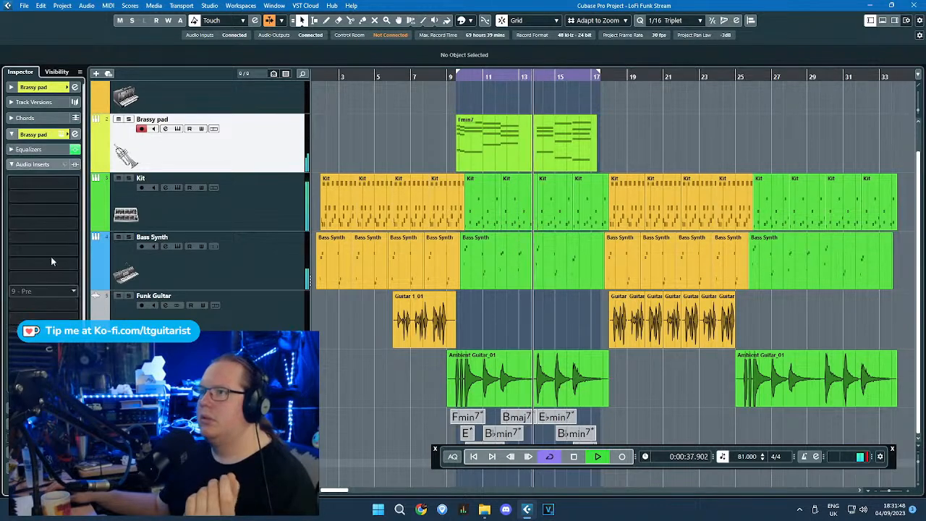
Step: Extend the Brassy pad part's end to bar 18 and lengthen the bar 12 chord to about the middle of bar 13
double_click(542, 158)
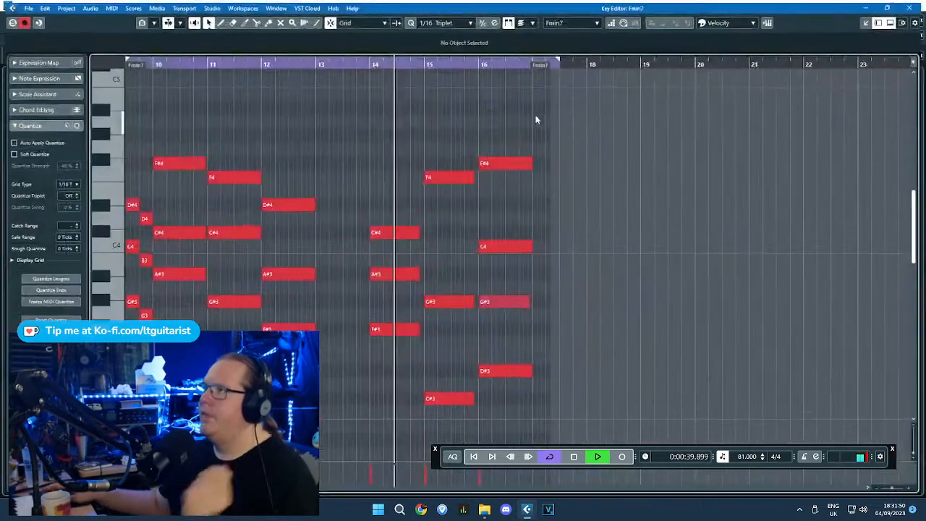
left_click_drag(556, 62, 572, 72)
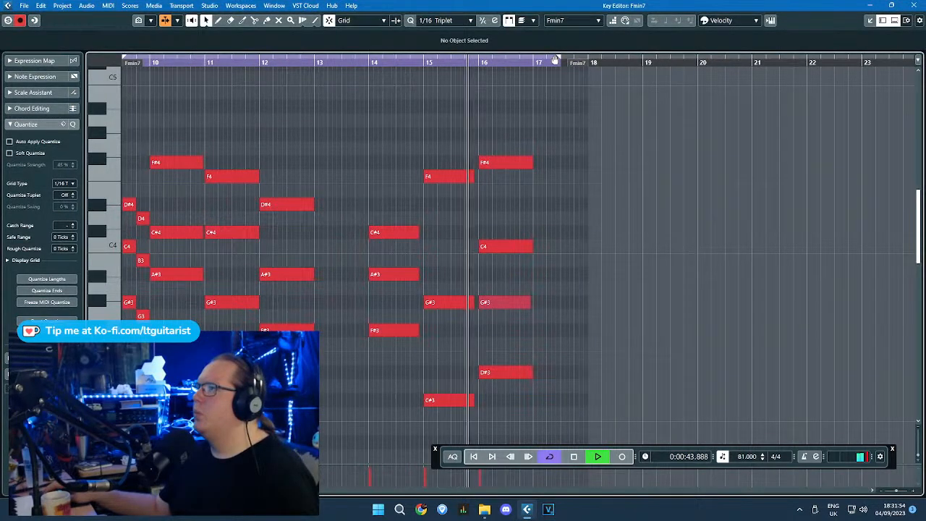
scroll(372, 123, "down", 3)
left_click_drag(333, 88, 266, 399)
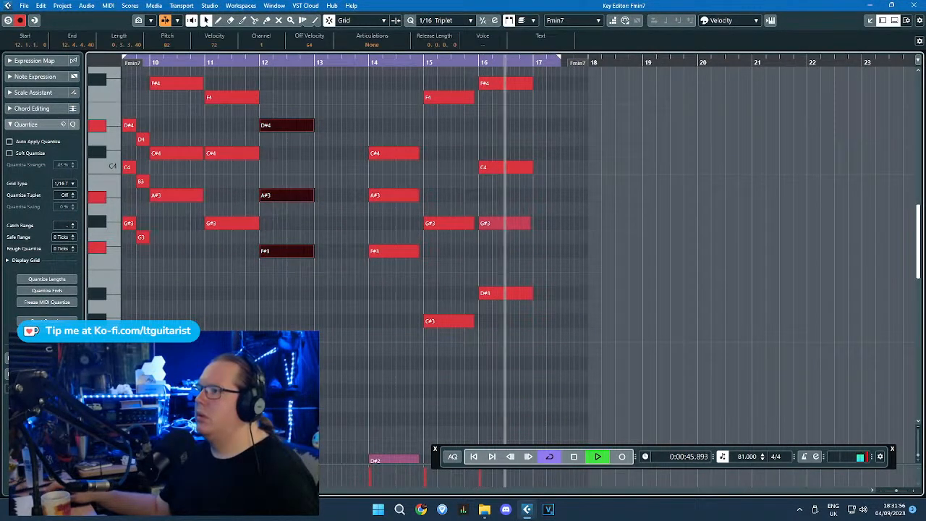
left_click_drag(314, 350, 341, 350)
Step: Lengthen the bar 16 chord and its G#1 bass note to about 17.2.3, and close the note editor
left_click_drag(532, 323, 501, 69)
left_click_drag(531, 102, 556, 104)
scroll(524, 200, "down", 10)
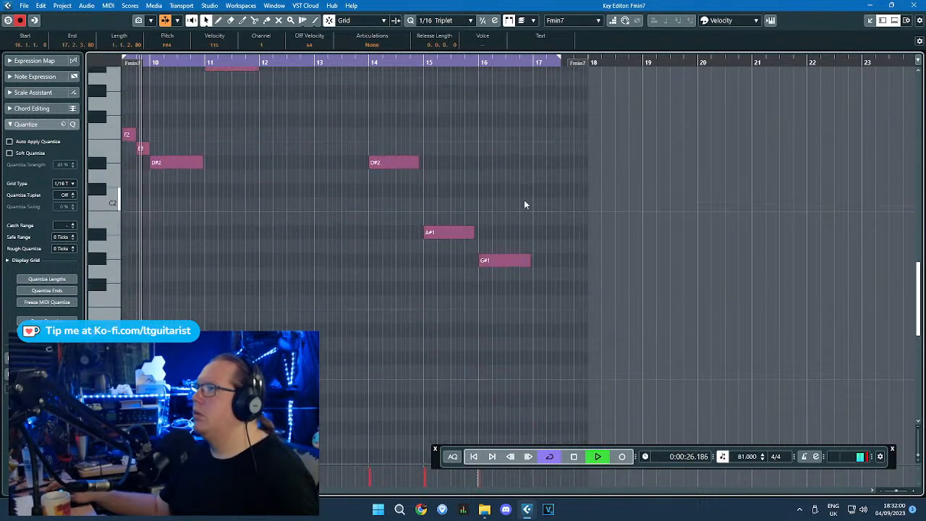
left_click_drag(531, 262, 555, 262)
left_click(914, 5)
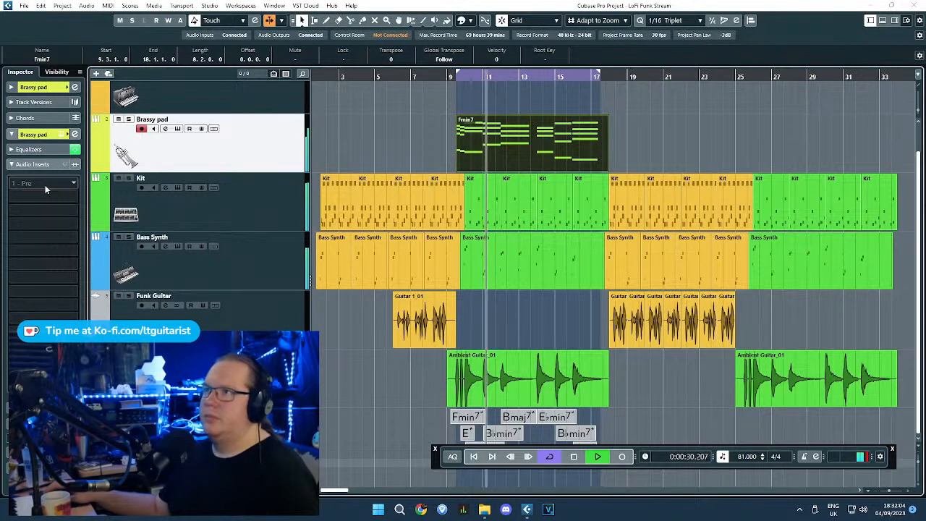
Step: Add the Tremolo modulation effect to the fourth audio insert of the Brassy pad track
left_click(75, 227)
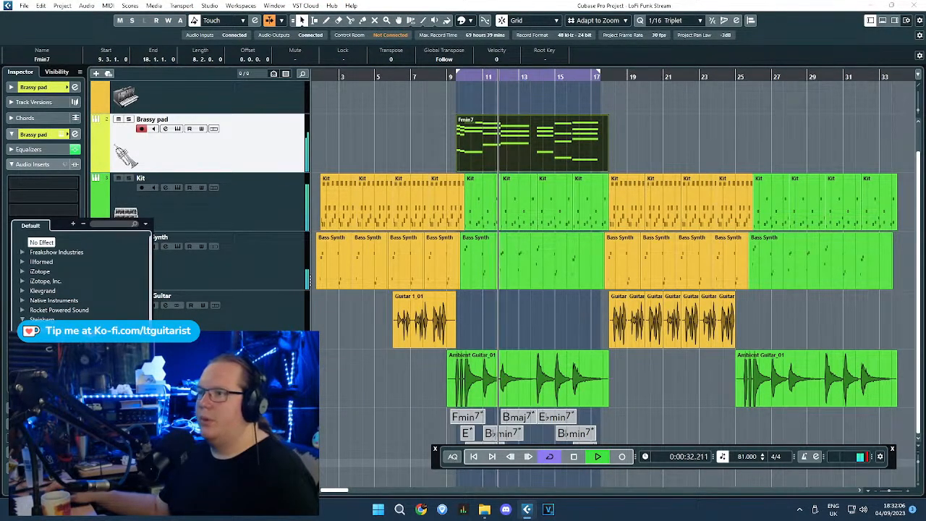
scroll(80, 278, "down", 3)
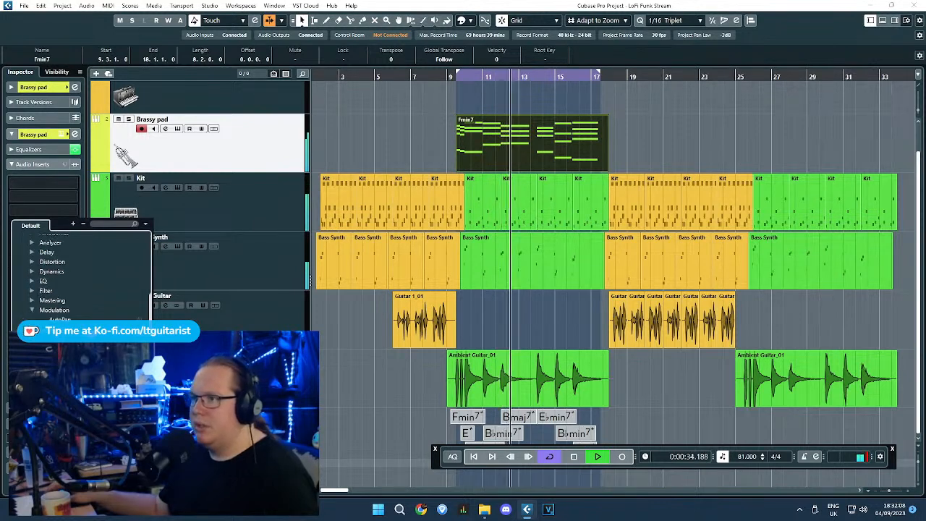
left_click(61, 425)
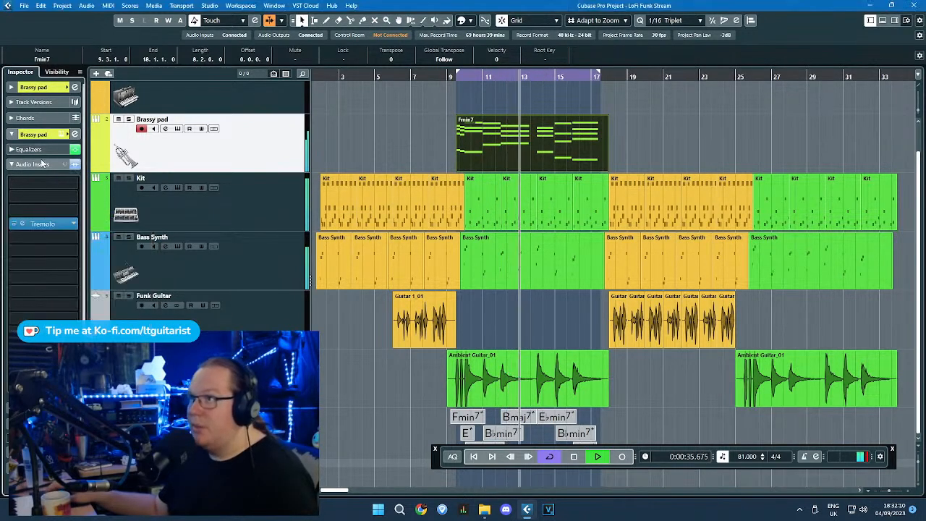
Step: Set the Brassy pad's Tremolo to a 1/8 rate and about 62 % depth
left_click(59, 224)
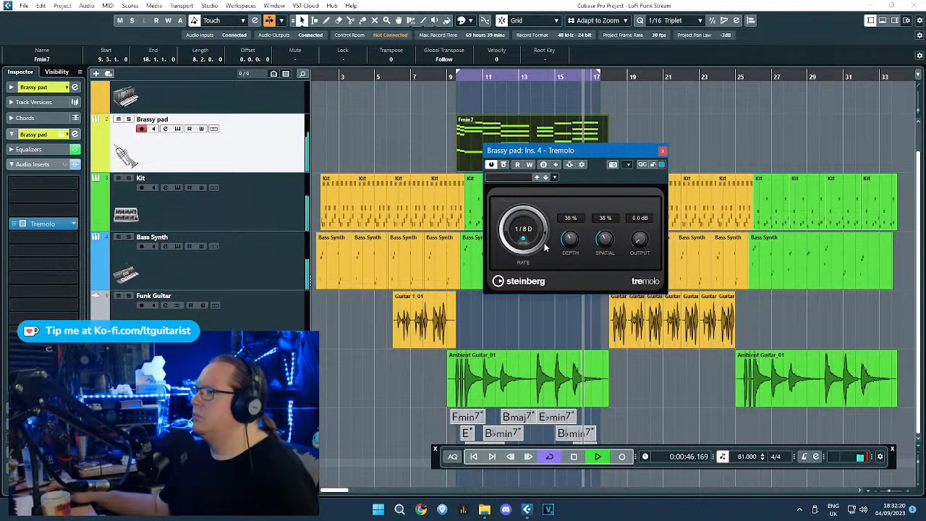
left_click_drag(576, 251, 575, 266)
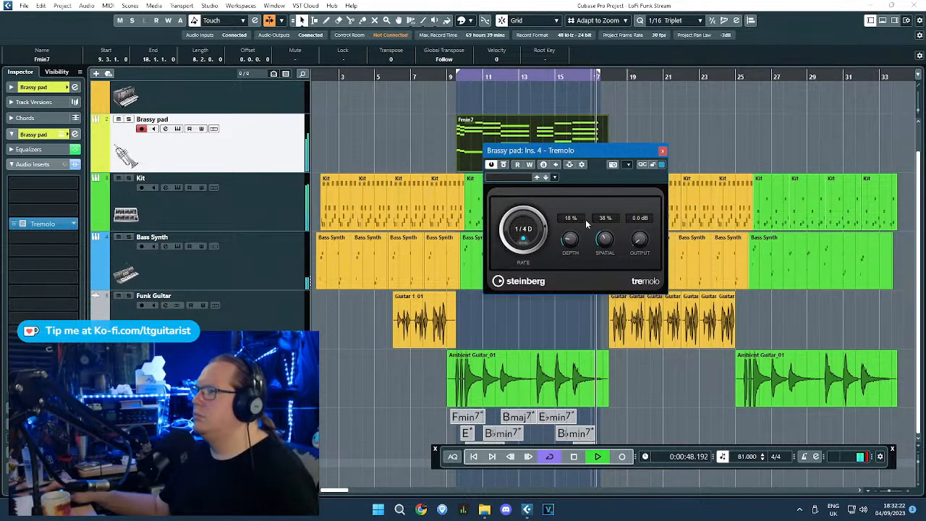
scroll(589, 246, "up", 9)
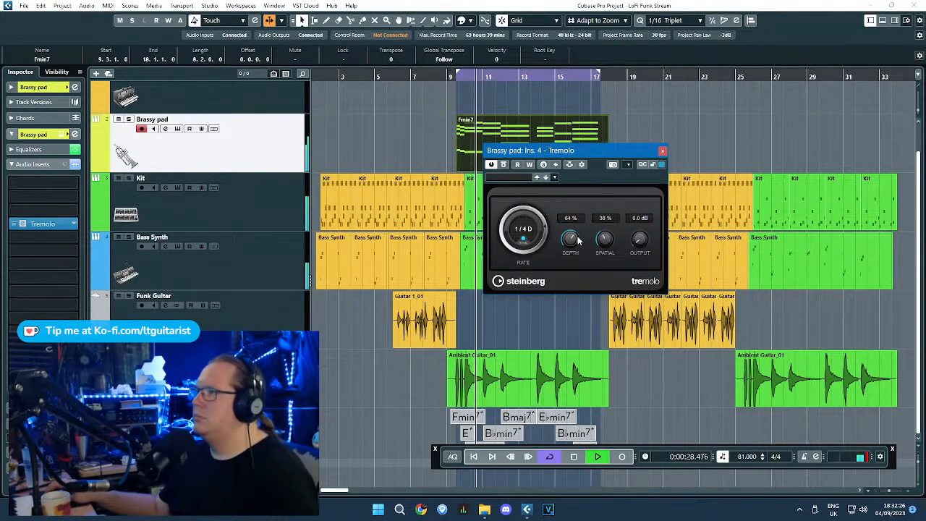
left_click_drag(573, 242, 569, 248)
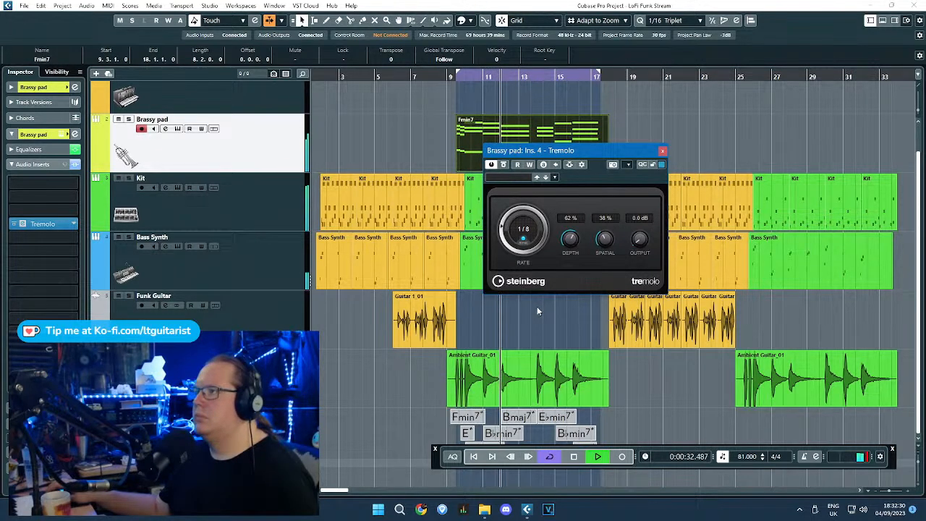
scroll(501, 240, "down", 1)
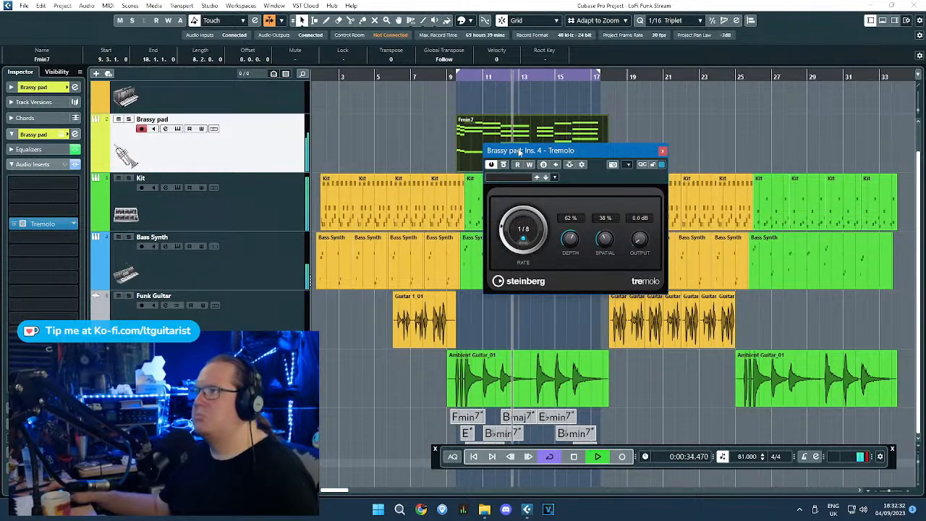
Step: Move the Tremolo window clear of the parts, set spatial to 34 % and depth to 60 %, and close it
left_click_drag(519, 152, 529, 212)
left_click(375, 432)
scroll(413, 405, "up", 2)
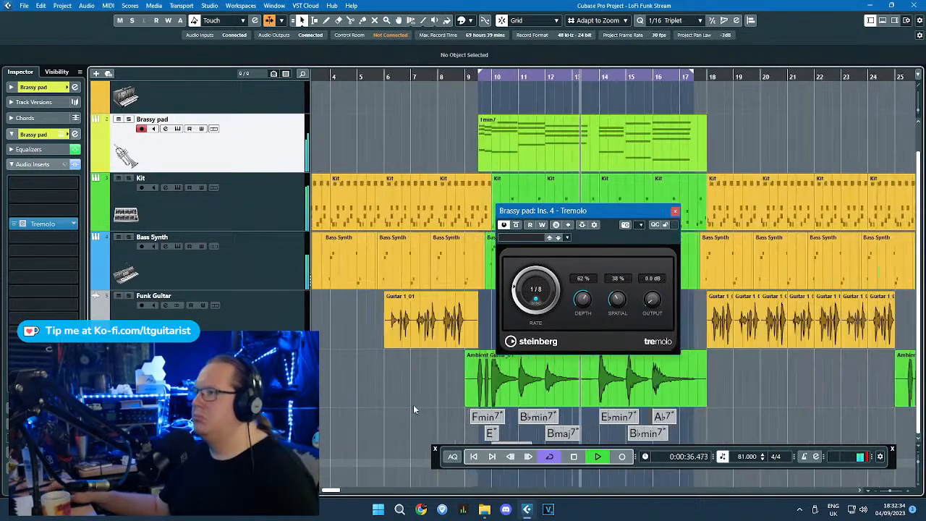
left_click_drag(628, 212, 480, 132)
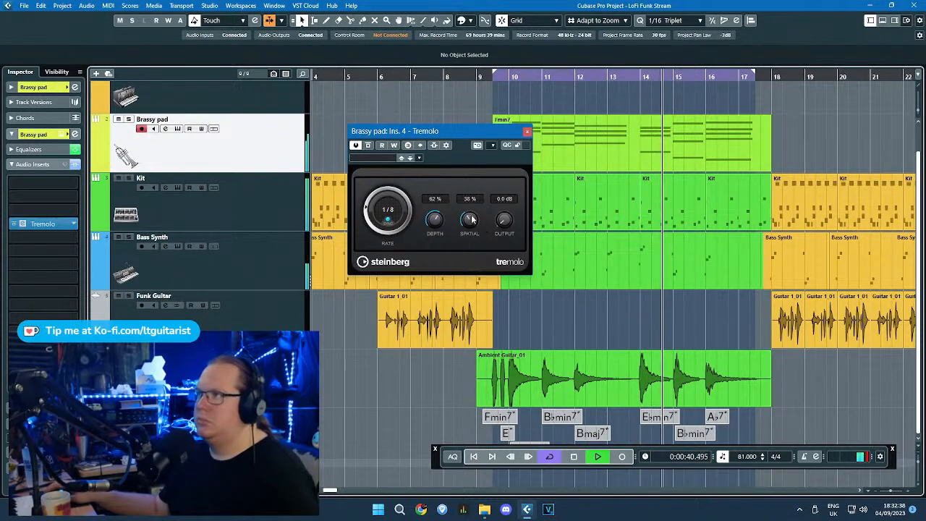
left_click_drag(470, 217, 471, 221)
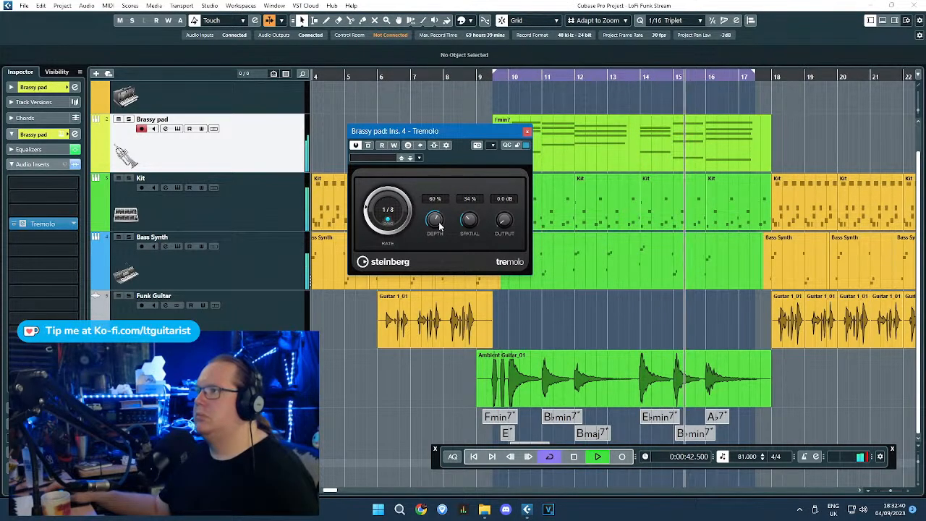
left_click(527, 132)
scroll(420, 168, "down", 4)
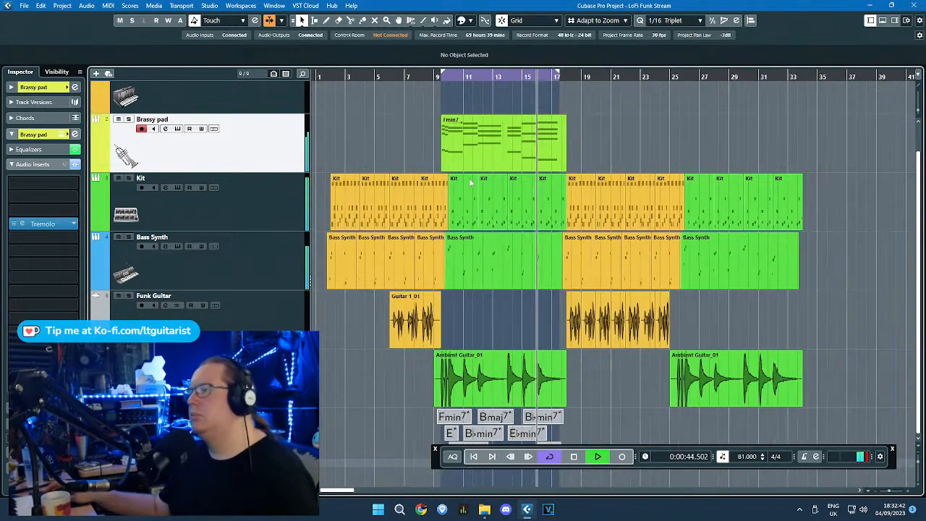
Step: Duplicate the Brassy pad chord clip and place the copy over the second green section, starting midway through bar 25
left_click(545, 141)
scroll(623, 139, "up", 2)
key("ctrl+d")
left_click_drag(598, 142, 783, 136)
scroll(720, 144, "up", 3)
left_click(582, 155)
scroll(520, 150, "down", 4)
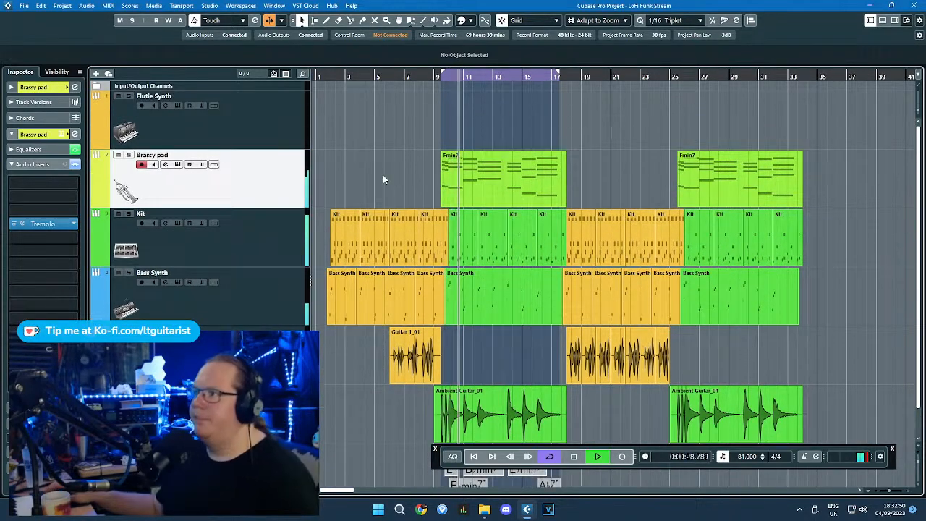
Step: Play the arrangement from around bar 6 and listen to the transition into the green section near bar 10
key("space")
left_click(367, 126)
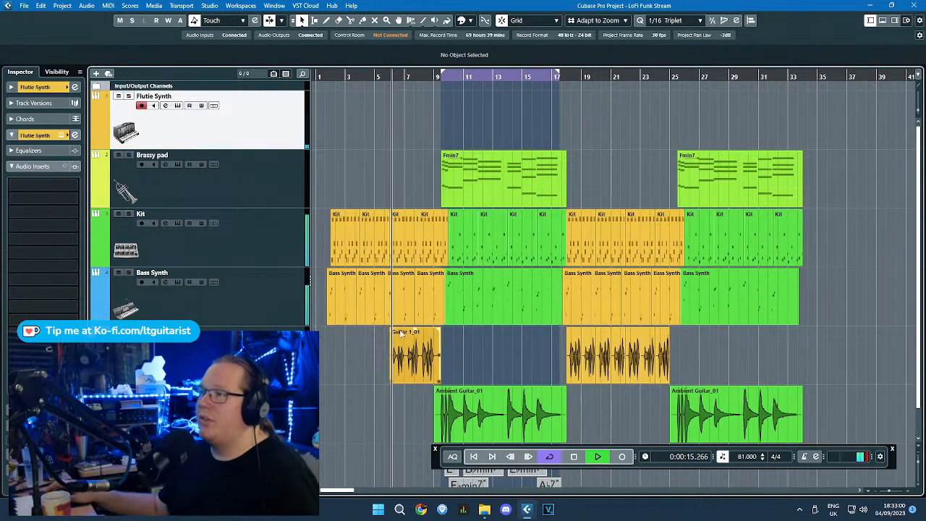
key("h")
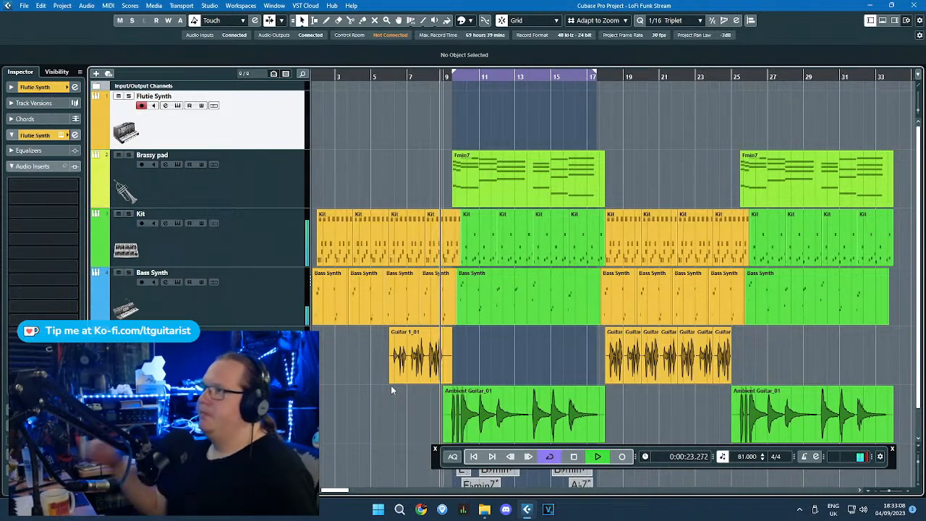
scroll(470, 137, "up", 4)
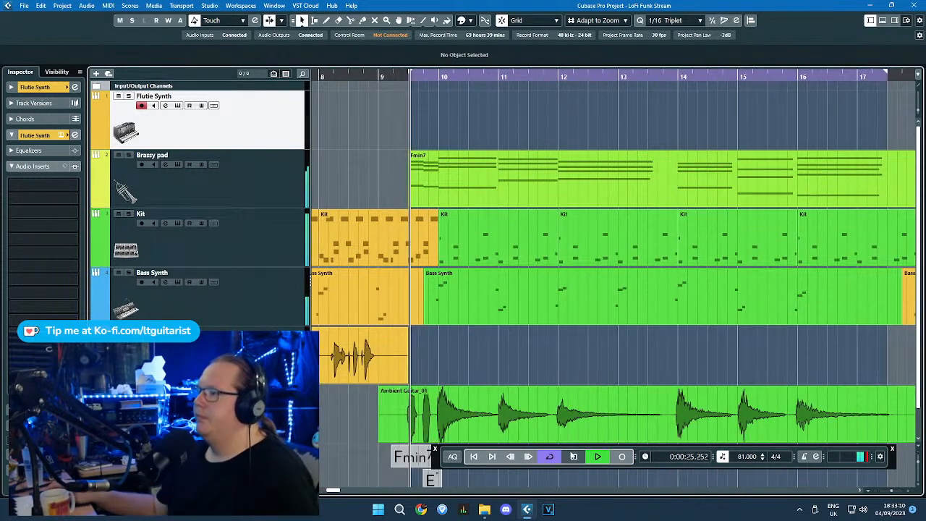
scroll(446, 357, "down", 1)
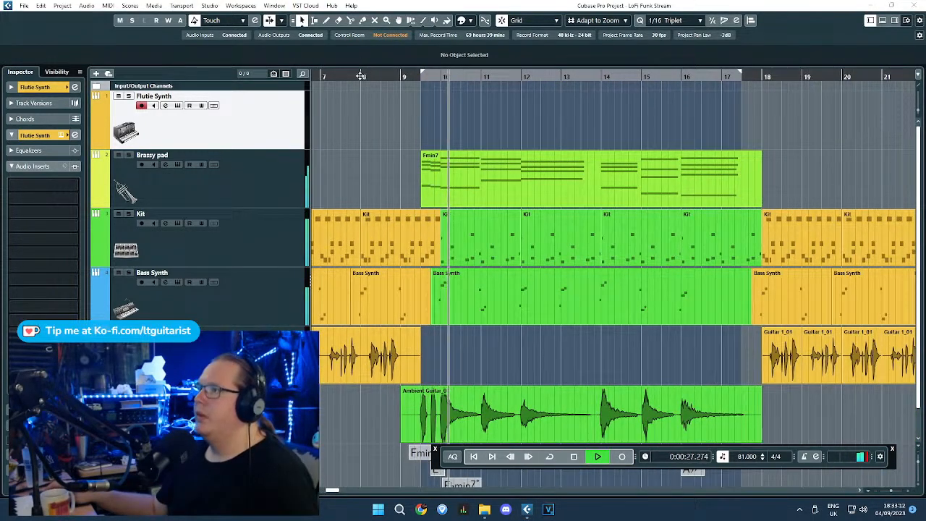
key("space")
scroll(410, 190, "left", 1)
Step: Play from bar 8 and open the last orange Kit clip before bar 10 in the Key Editor
left_click(449, 227)
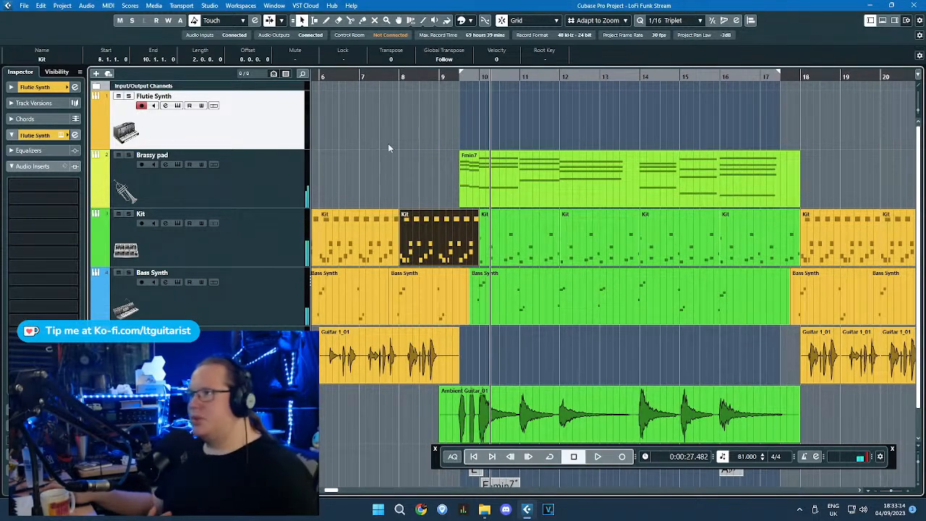
left_click(403, 76)
key("space")
left_click(423, 181)
double_click(426, 243)
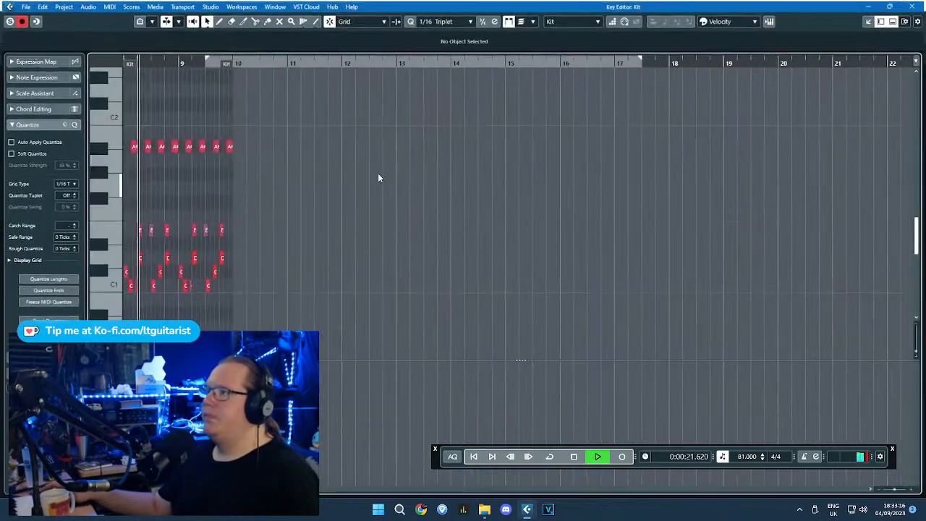
scroll(150, 215, "up", 6)
scroll(369, 170, "up", 2)
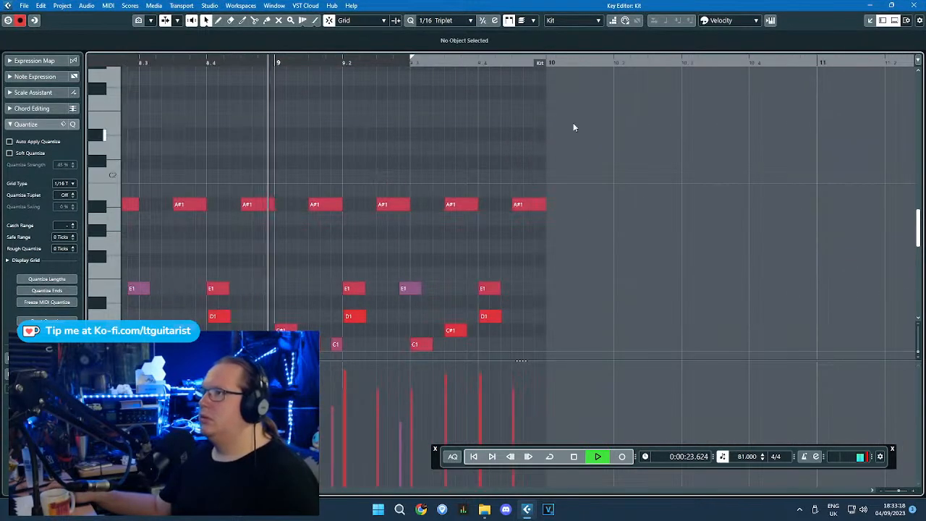
Step: Delete all the A#1 hits in bar 9 of the Kit clip and the E1 hit just before 9.3
key("space")
left_click_drag(612, 136, 315, 229)
key("Delete")
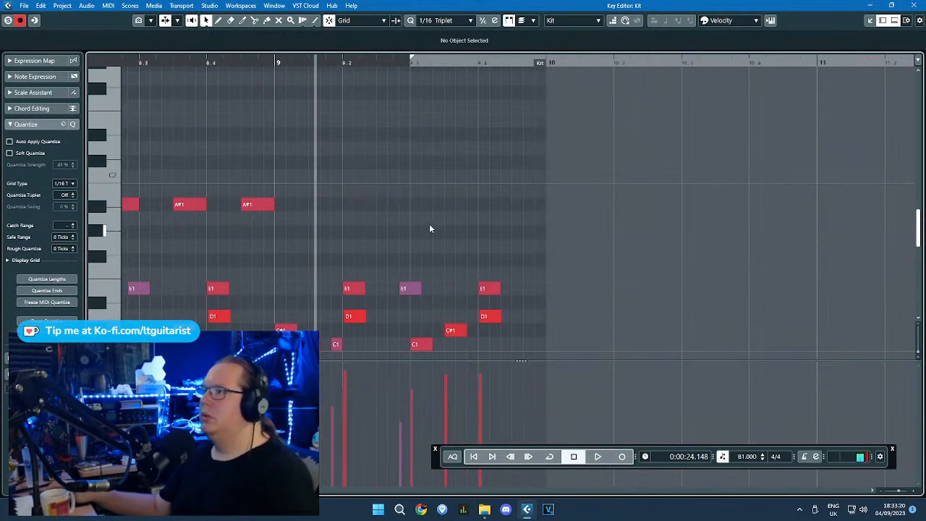
left_click(413, 290)
key("Delete")
Step: Move the C1 kick from 9.3 back to 9.2.3 and delete the remaining Kit hits after it
left_click_drag(422, 345, 388, 346)
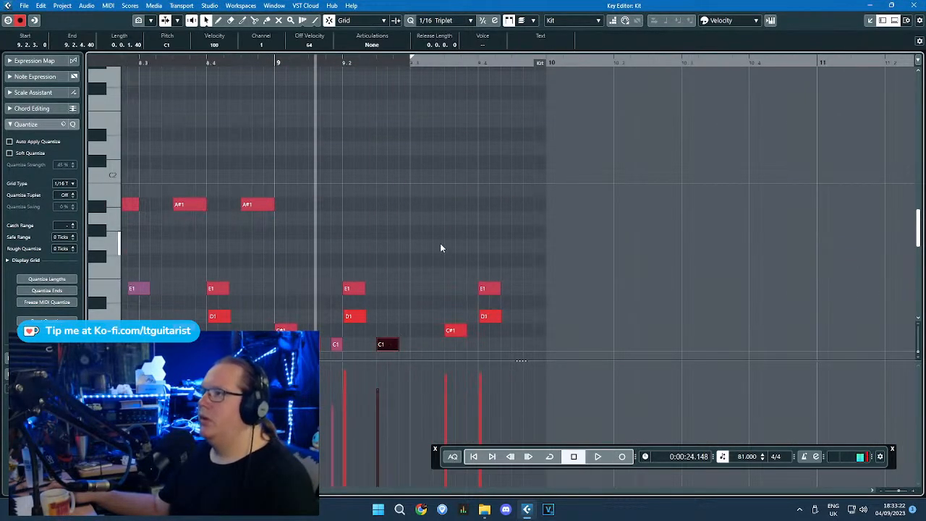
left_click_drag(440, 244, 501, 340)
key("Delete")
Step: Audition bar 9, shift the last C1 kick earlier to 9.2.2.40, and replay the fill
left_click(277, 64)
key("space")
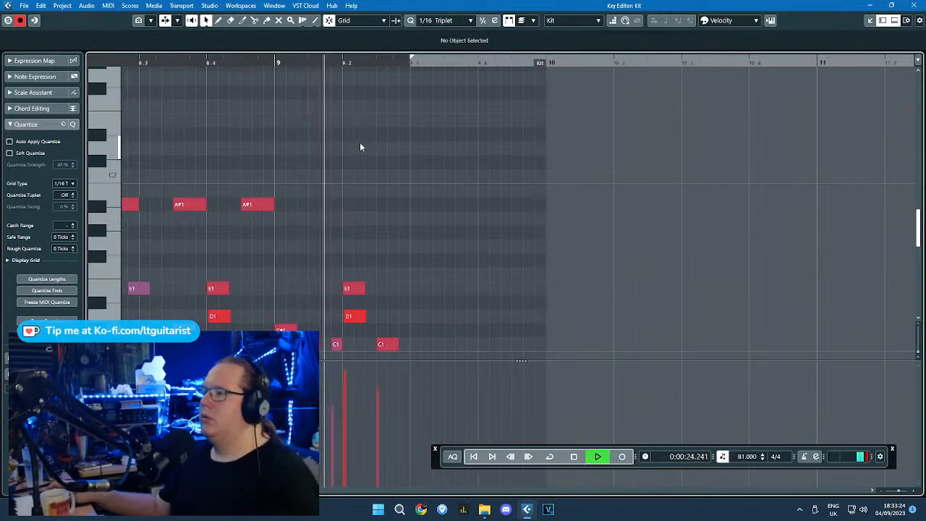
key("space")
left_click_drag(391, 345, 380, 346)
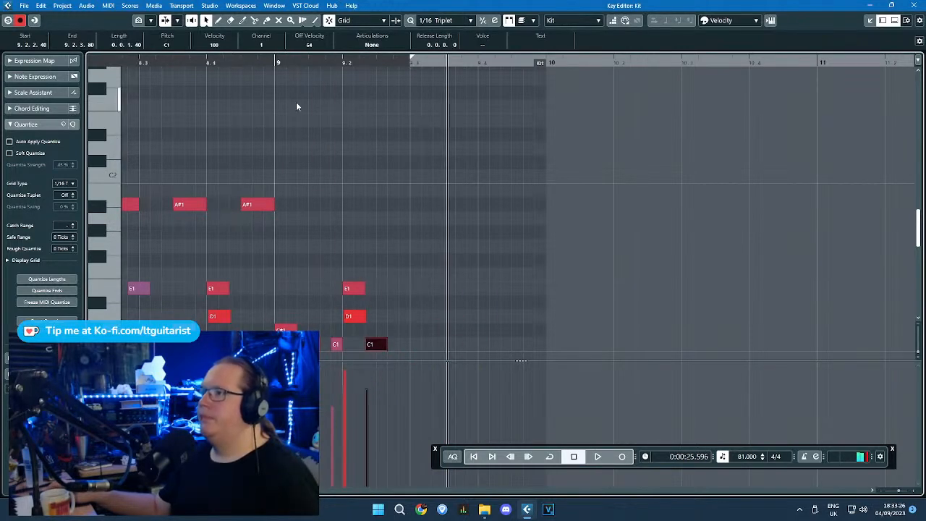
left_click(277, 63)
key("space")
left_click(360, 152)
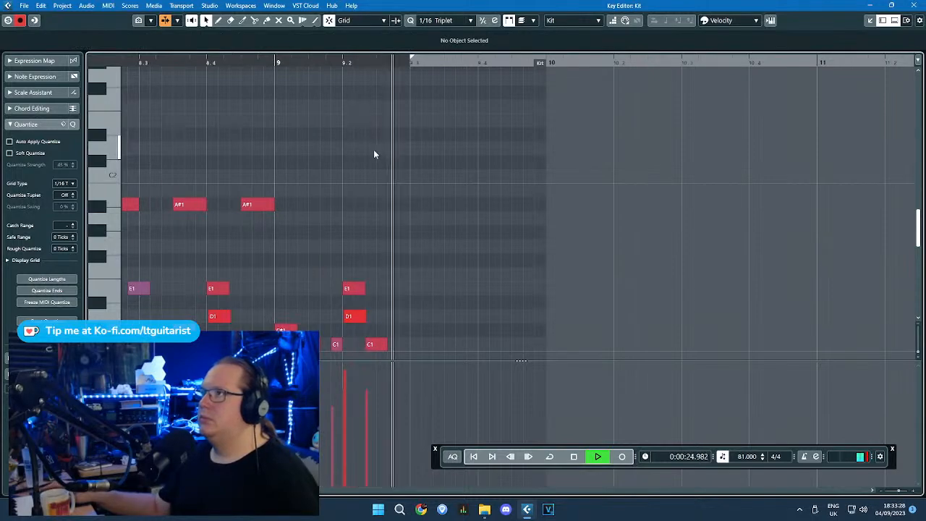
Step: Close the Key Editor and replace the fourth Kit clip in the second orange section with a copy of the edited clip
left_click(911, 5)
scroll(484, 299, "down", 3)
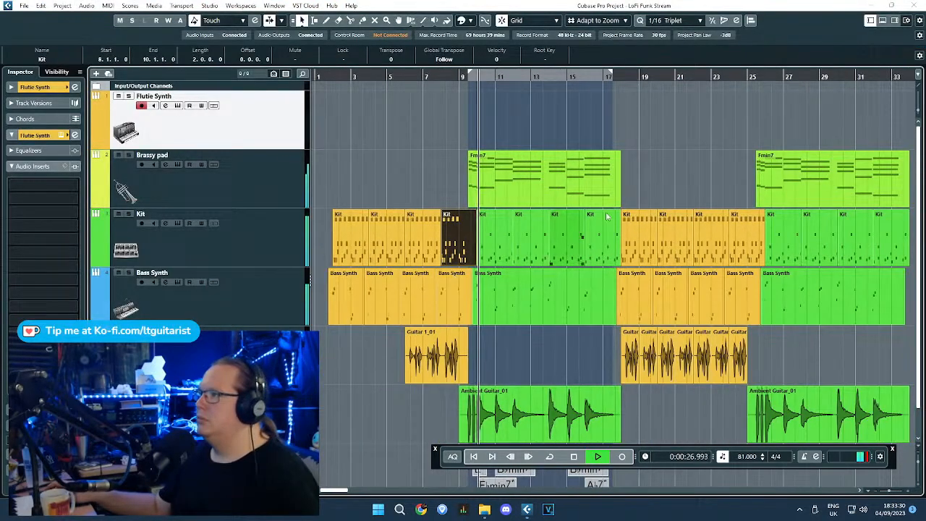
left_click(748, 236)
key("Delete")
left_click_drag(460, 246, 746, 246)
left_click(704, 192)
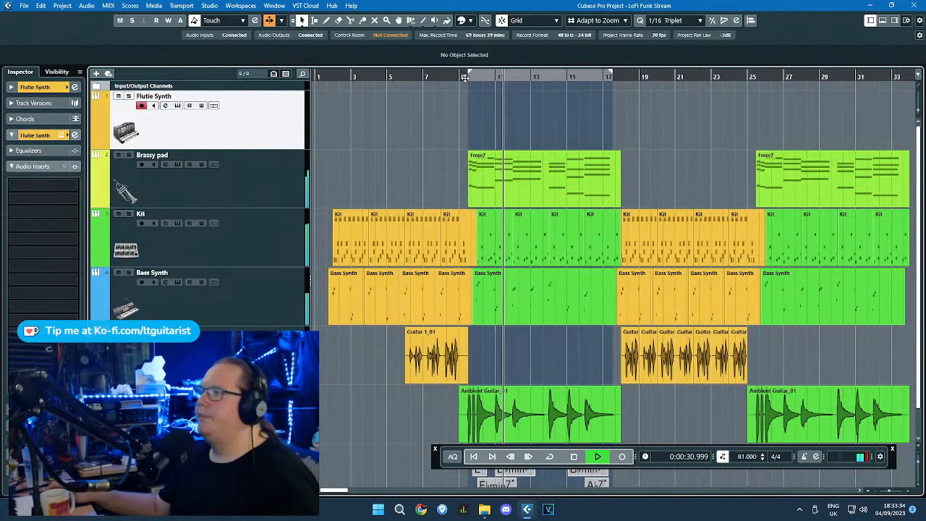
Step: Glue the four orange Kit clips of the first section, starting at bar 2, into one clip
scroll(593, 159, "up", 3)
scroll(354, 116, "down", 3)
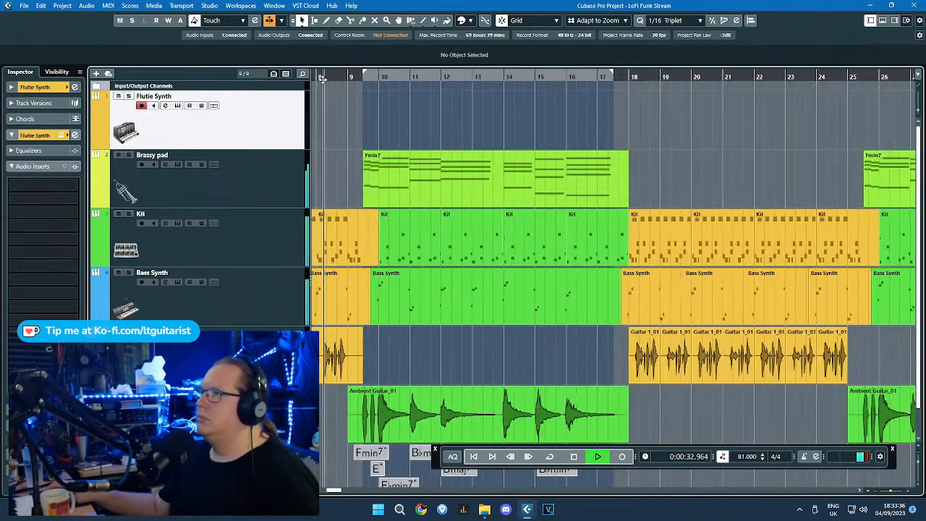
left_click_drag(346, 174, 464, 236)
key("4")
left_click(463, 236)
key("1")
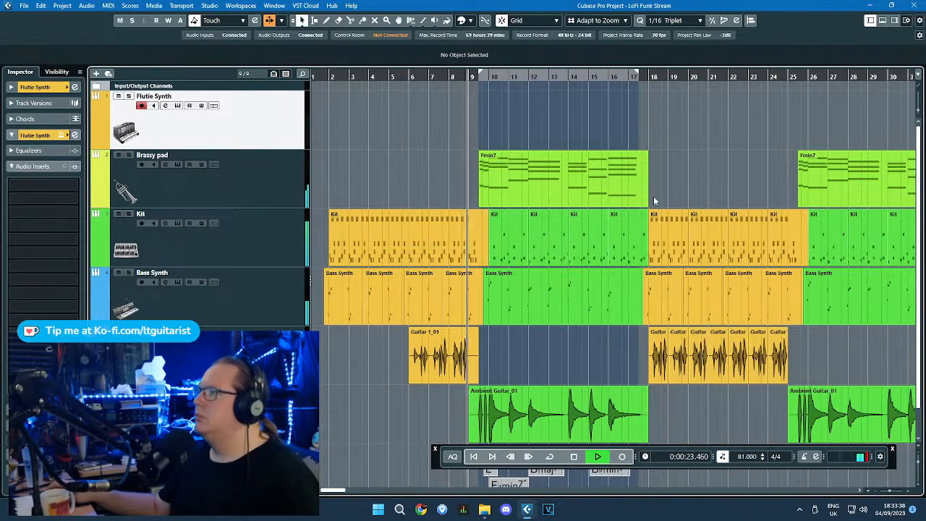
Step: Glue the four orange Kit clips of the second section, starting at bar 18, into one clip
left_click_drag(756, 232, 771, 239)
key("4")
left_click(752, 232)
key("1")
key("h")
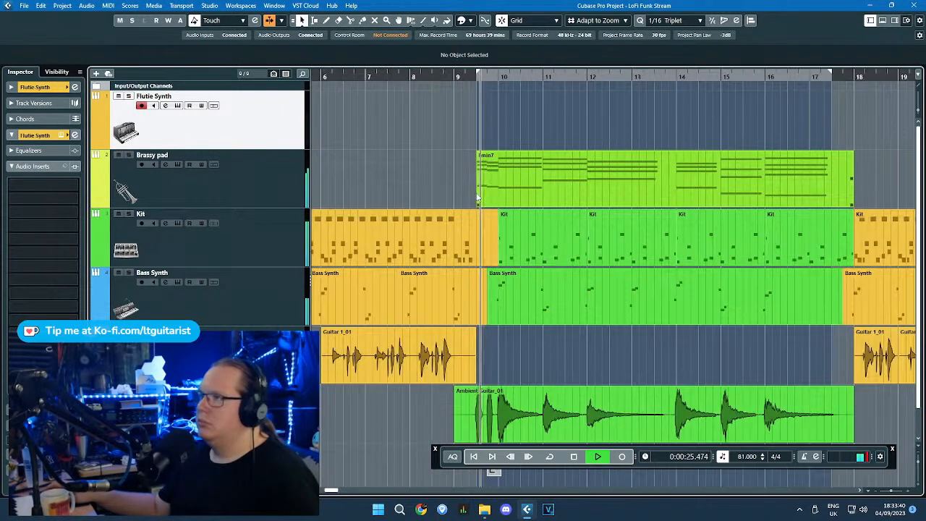
Step: Listen to the green section and lower the Brassy pad track's volume to -2.19
scroll(482, 119, "up", 4)
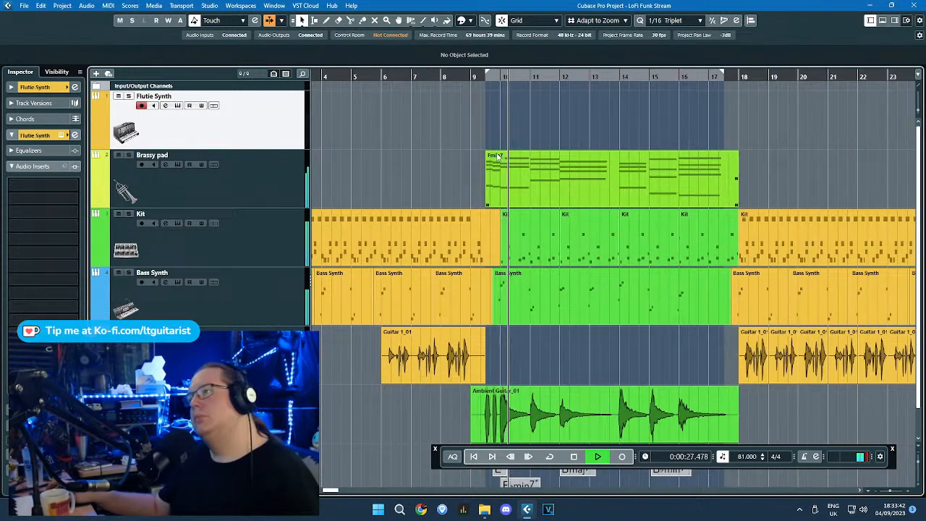
scroll(607, 213, "down", 4)
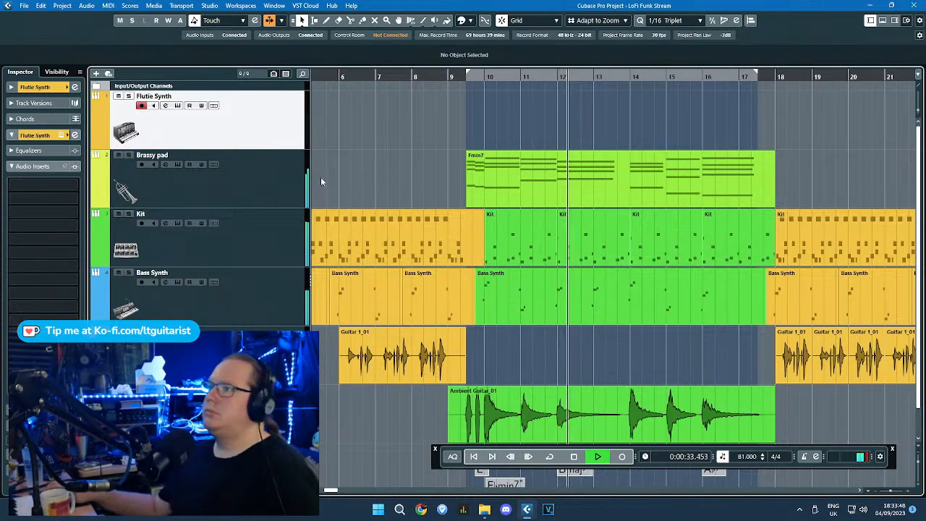
scroll(474, 148, "down", 2)
left_click(166, 194)
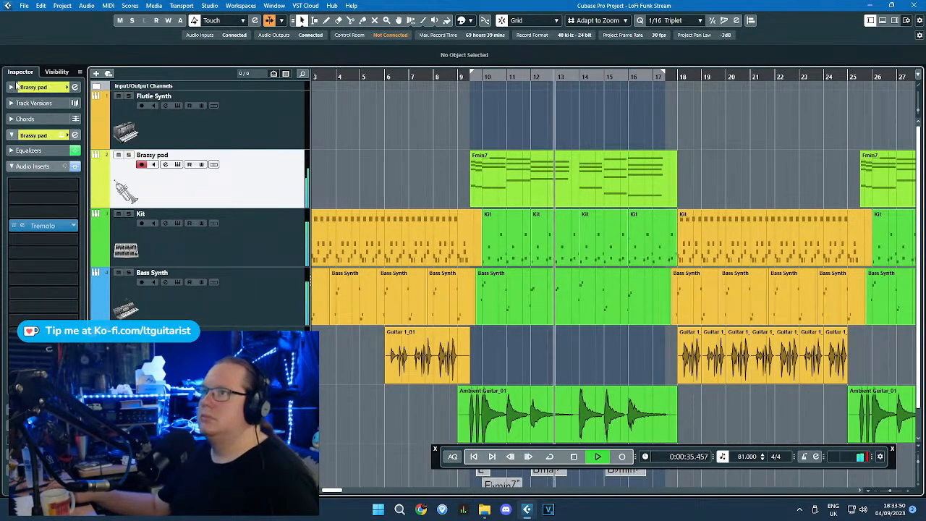
left_click(44, 86)
left_click_drag(70, 130, 67, 136)
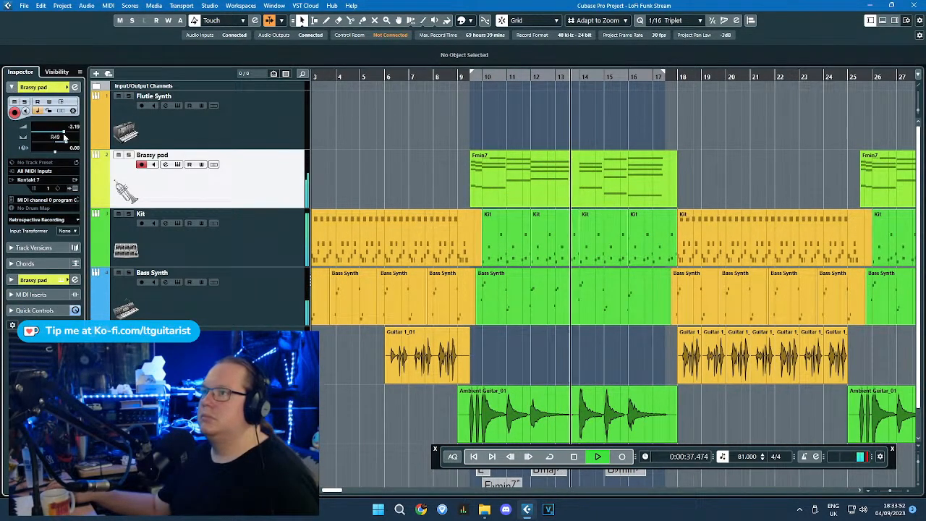
scroll(672, 181, "up", 3)
scroll(644, 194, "down", 2)
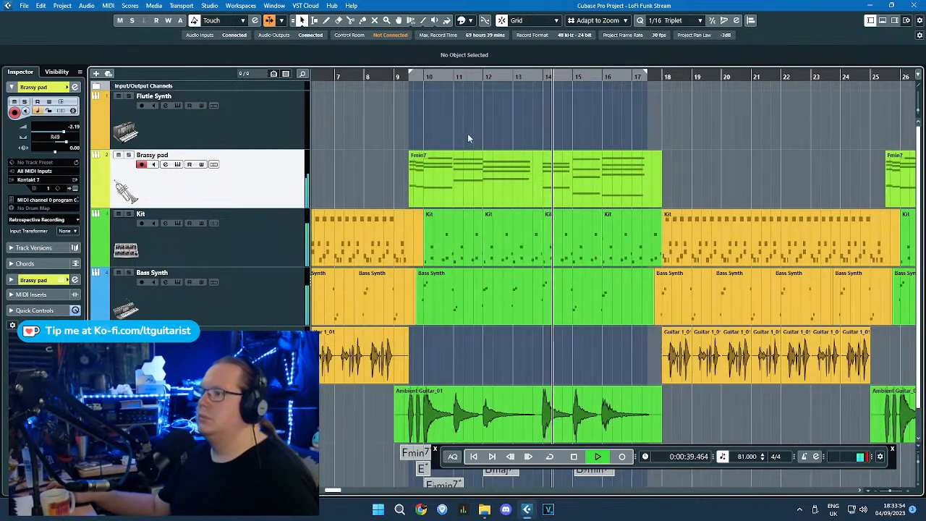
scroll(757, 376, "down", 1)
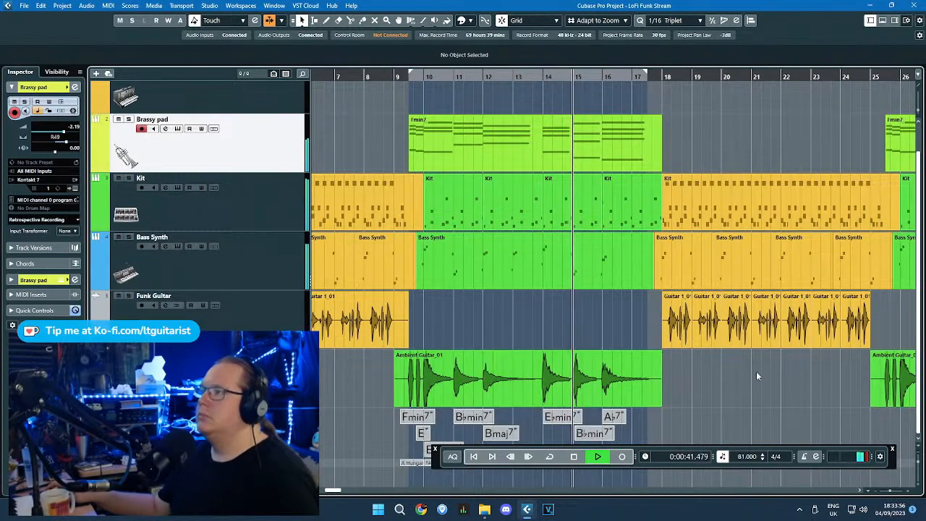
scroll(754, 374, "down", 1)
scroll(751, 377, "up", 1)
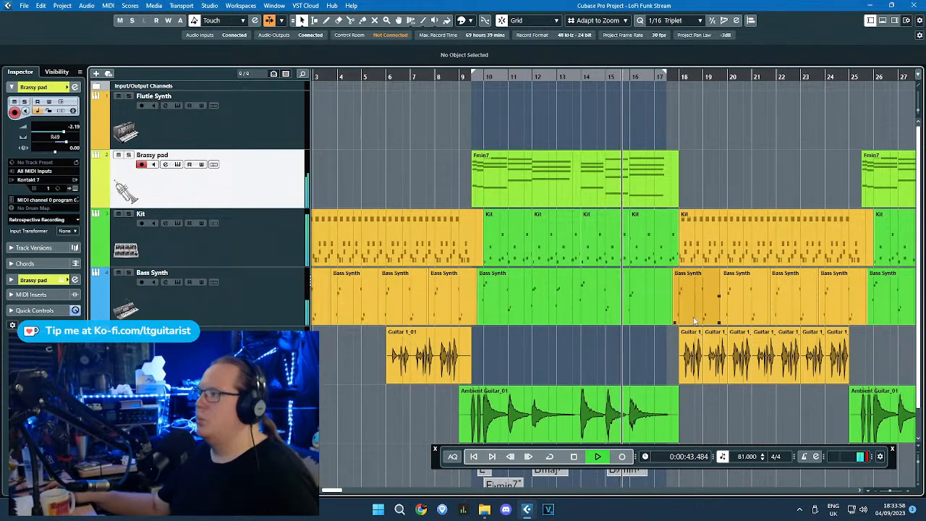
left_click(444, 511)
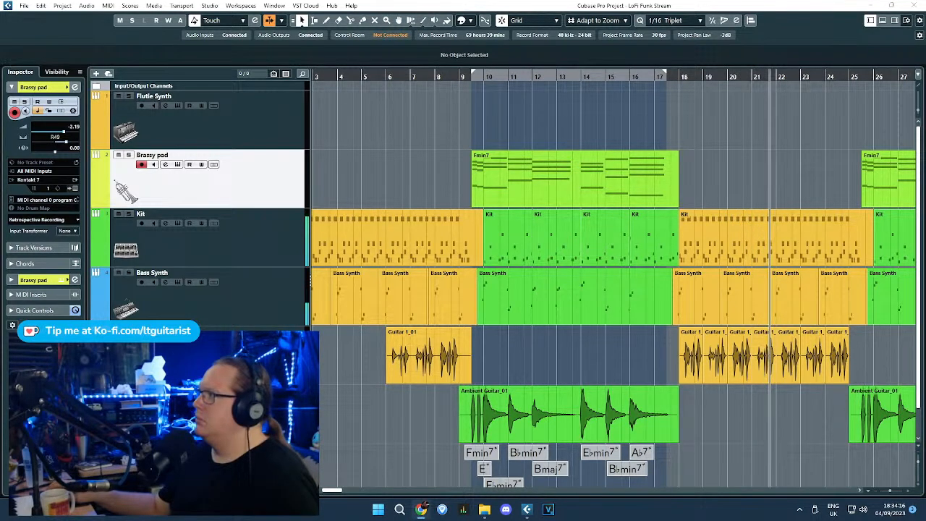
left_click(737, 142)
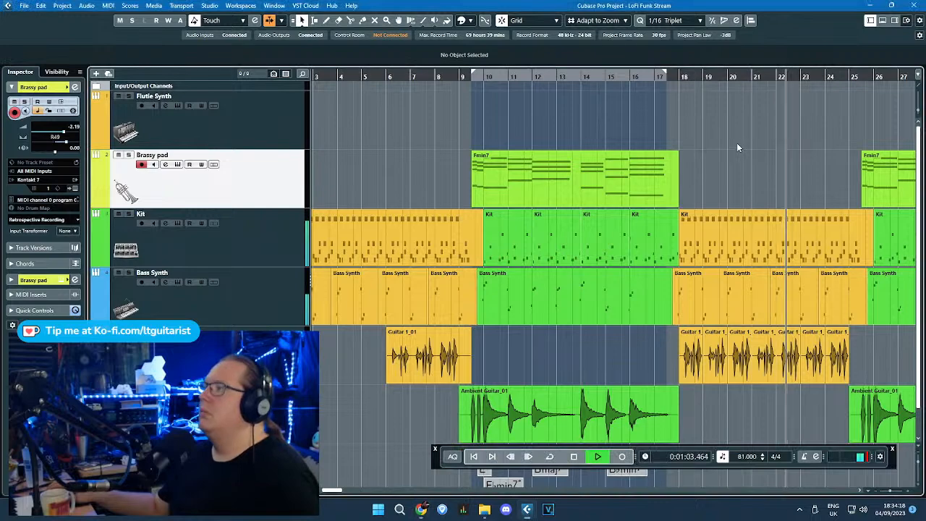
Step: Select the Flutie Synth track for live playing and play the arrangement from the end of bar 9
key("g")
key("space")
left_click(201, 140)
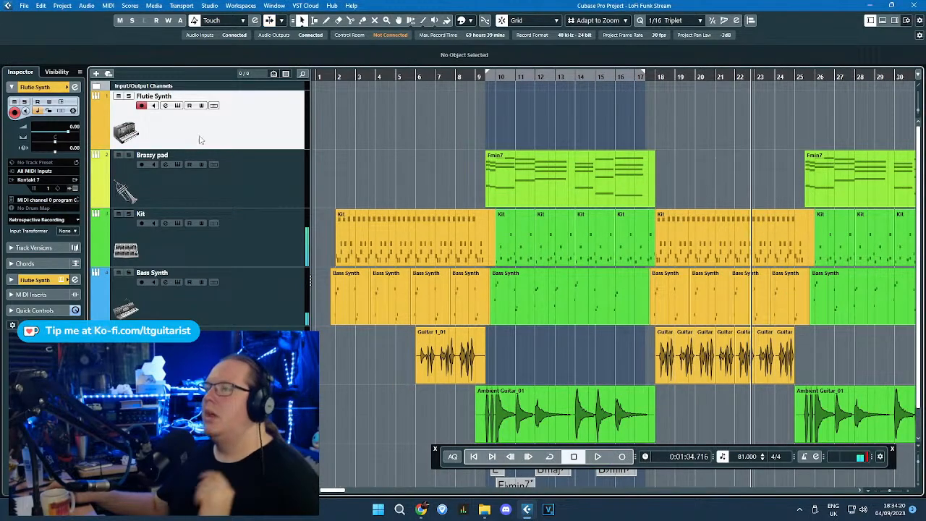
left_click_drag(498, 72, 665, 129)
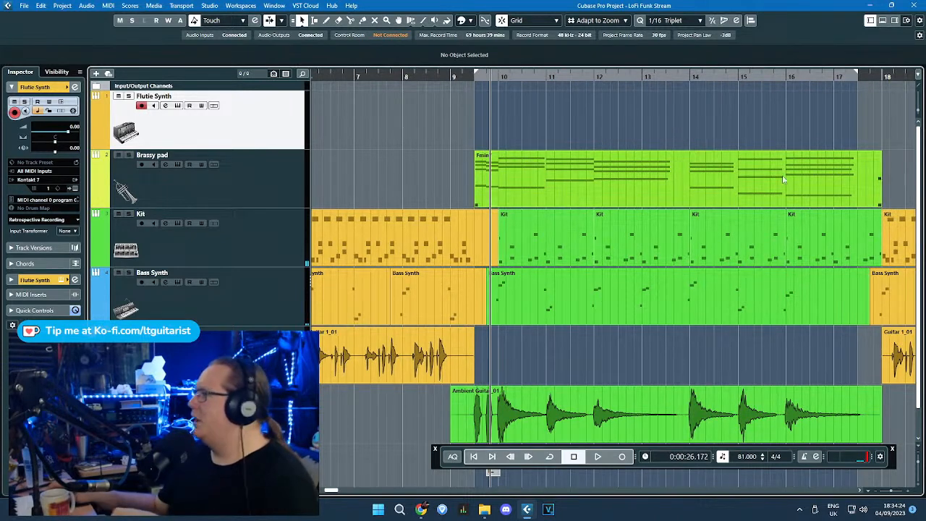
key("space")
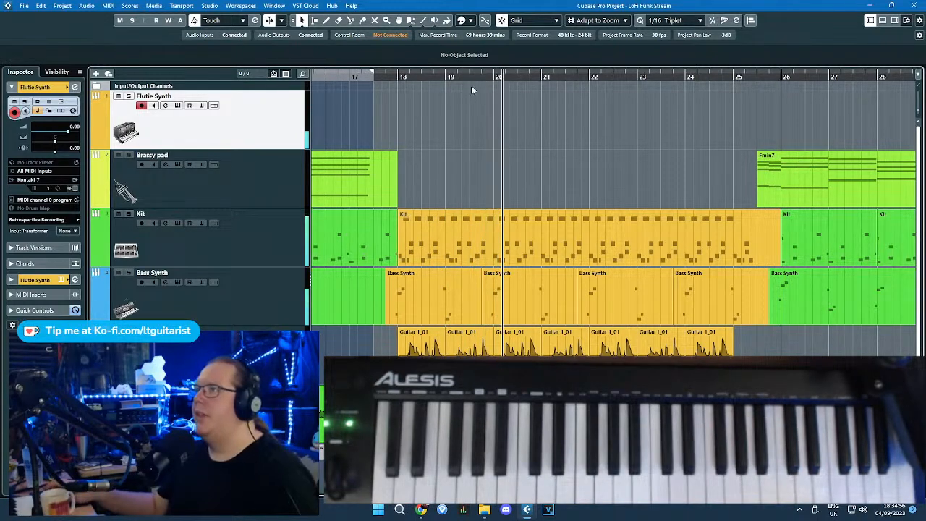
scroll(477, 87, "left", 5)
left_click(516, 78)
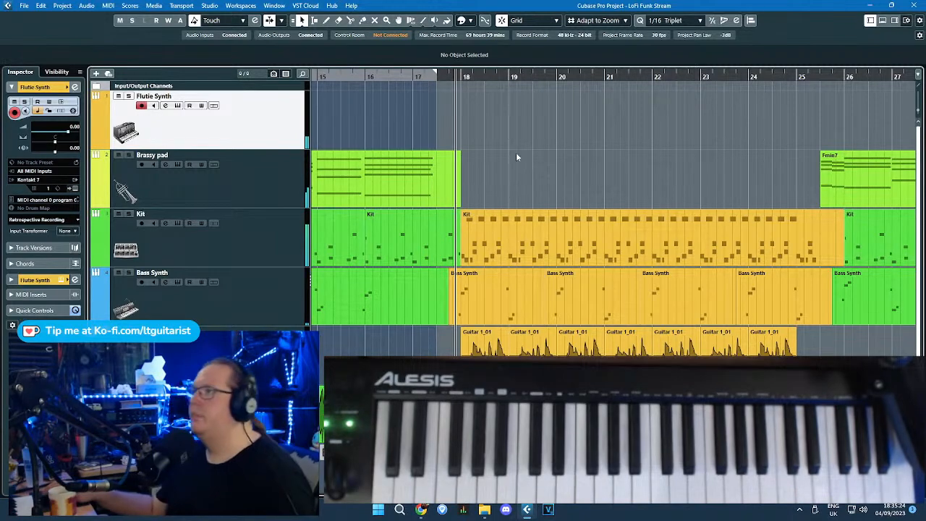
Step: Create an empty Flutie Synth clip spanning bar 10 and open it in the Key Editor
scroll(365, 131, "left", 3)
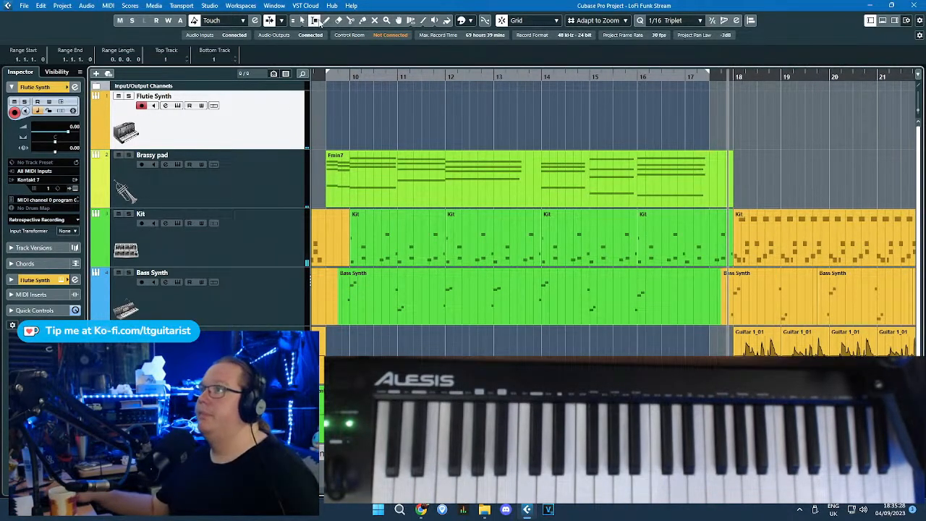
left_click_drag(356, 108, 398, 109)
double_click(375, 114)
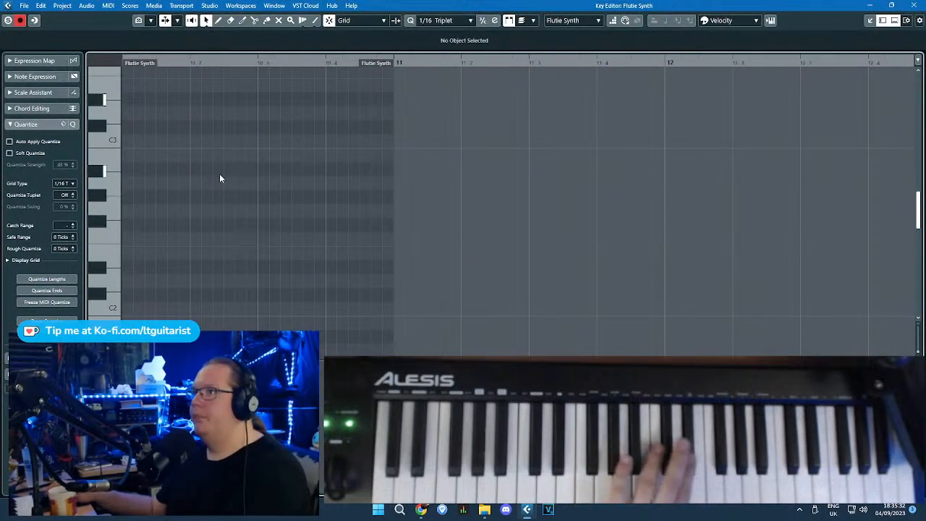
Step: Insert a short D#3 note at 10.1.1.0, the start of the Flutie Synth clip
left_click_drag(220, 175, 465, 232)
scroll(398, 190, "up", 2)
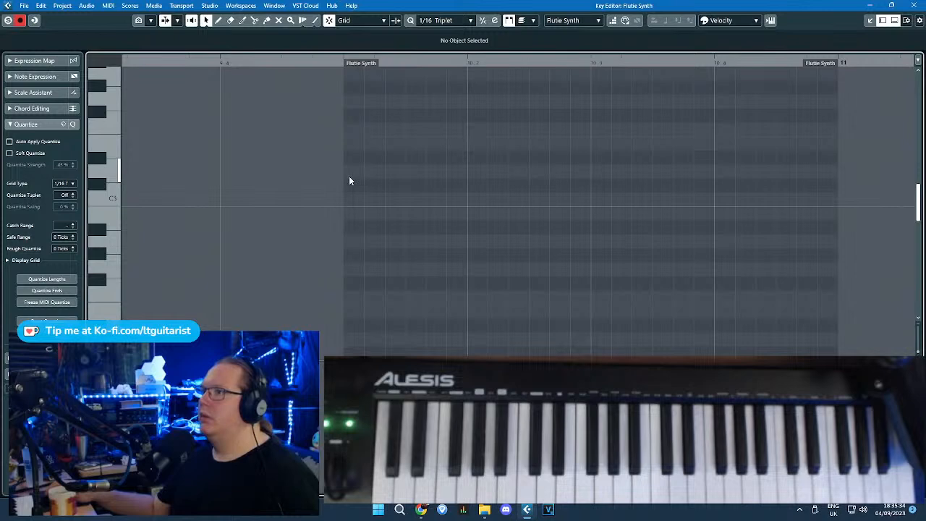
left_click(354, 159)
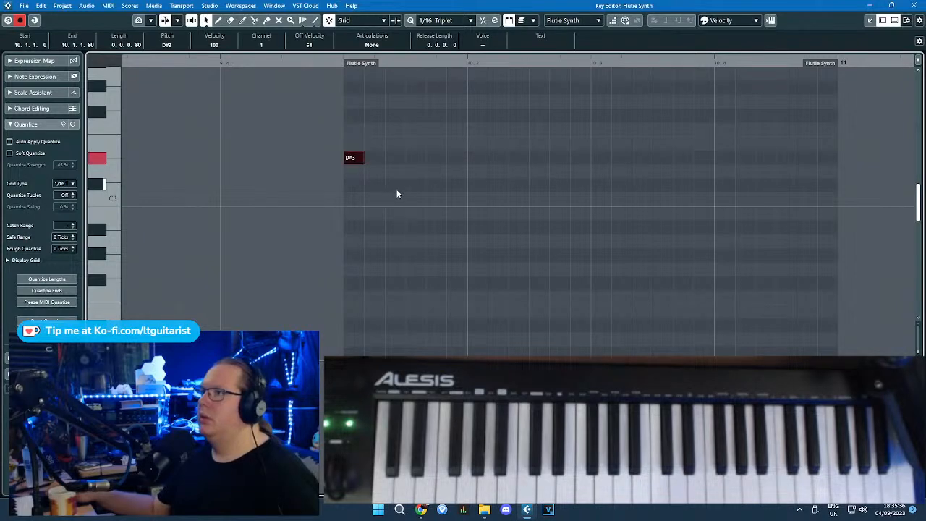
Step: Add a C#3 note after the opening D#3 and a short second D#3 at 10.1.3.0, and play the phrase
left_click_drag(398, 189, 448, 194)
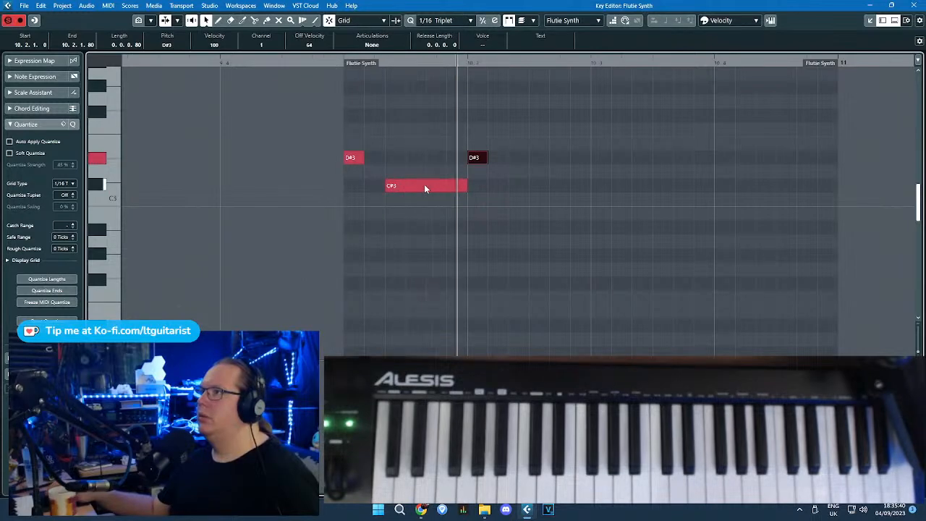
left_click_drag(424, 185, 404, 186)
left_click_drag(473, 159, 414, 160)
left_click_drag(334, 63, 336, 58)
key("space")
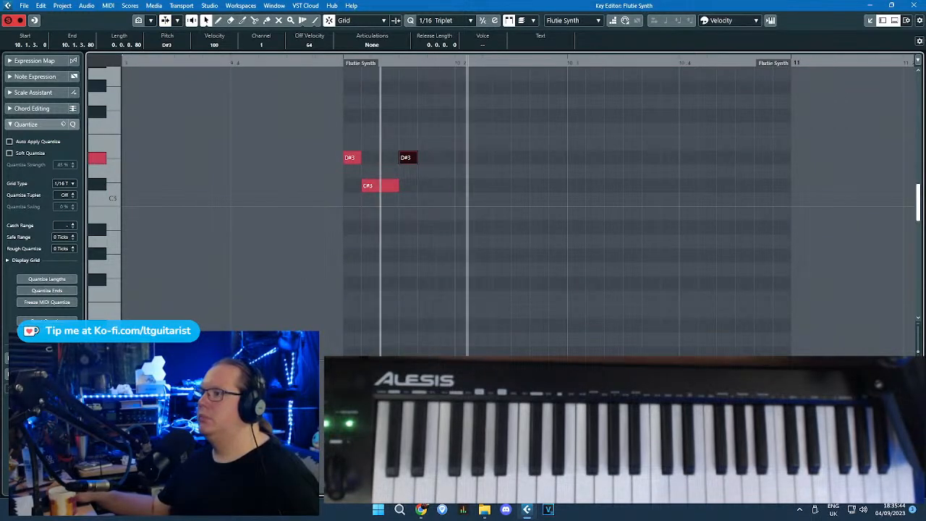
Step: Duplicate the three-note D#3–C#3–D#3 figure directly after itself and transpose the copy up one octave
left_click_drag(556, 275, 343, 98)
key("ctrl+d")
key("shift+Up")
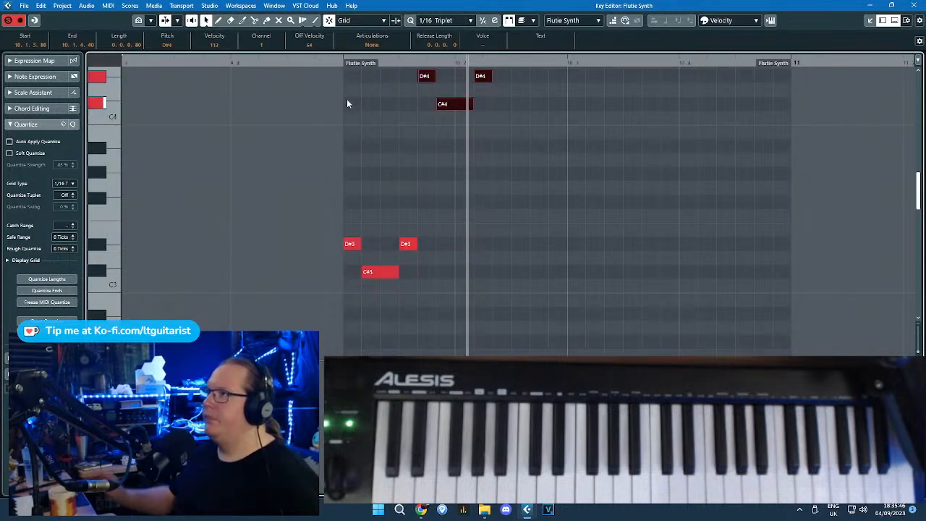
scroll(342, 93, "up", 1)
scroll(337, 88, "up", 2)
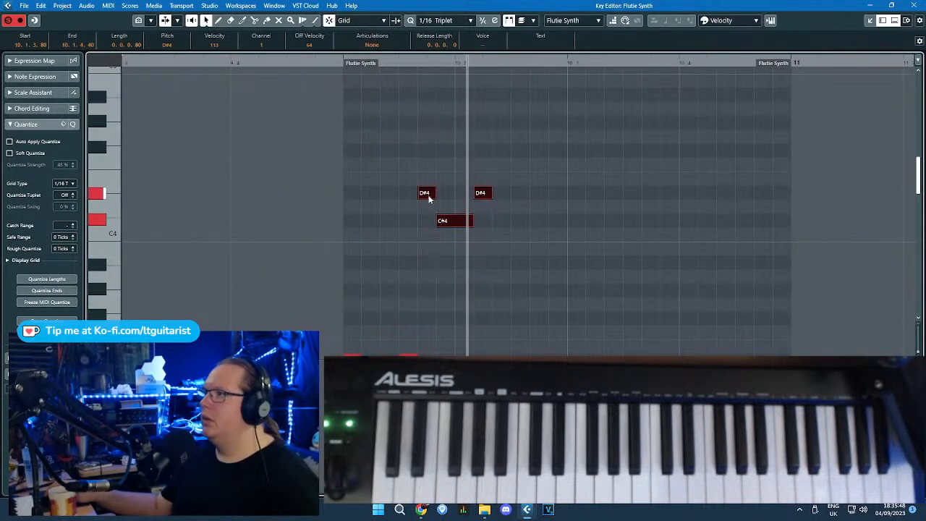
Step: Shift the copied figure to beat 10.2 and swap its pitches to a short C#4, a longer D#4 and a short C#4
left_click_drag(428, 199, 470, 239)
left_click(482, 240)
left_click_drag(488, 224, 491, 198)
left_click_drag(467, 238, 468, 218)
left_click_drag(521, 195, 523, 219)
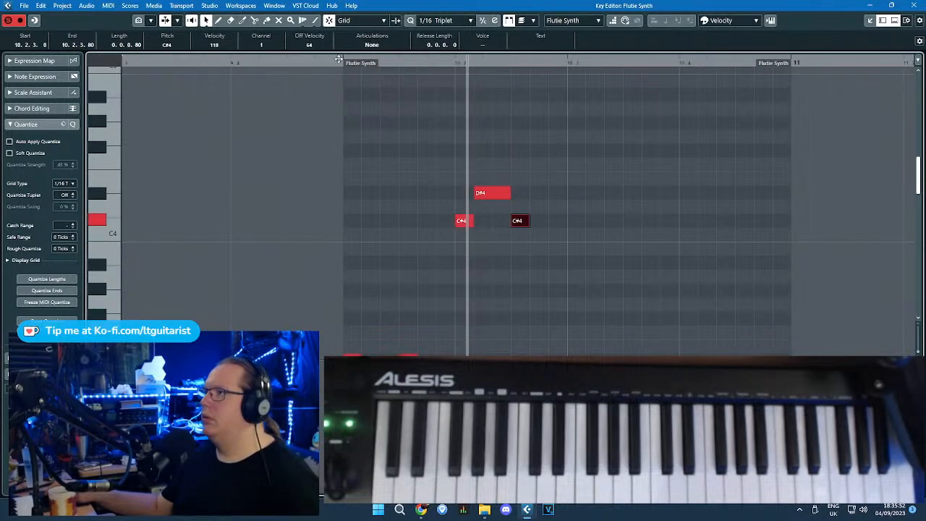
Step: Listen to the six-note phrase repeatedly from the start of bar 10 and from just before it
key("space")
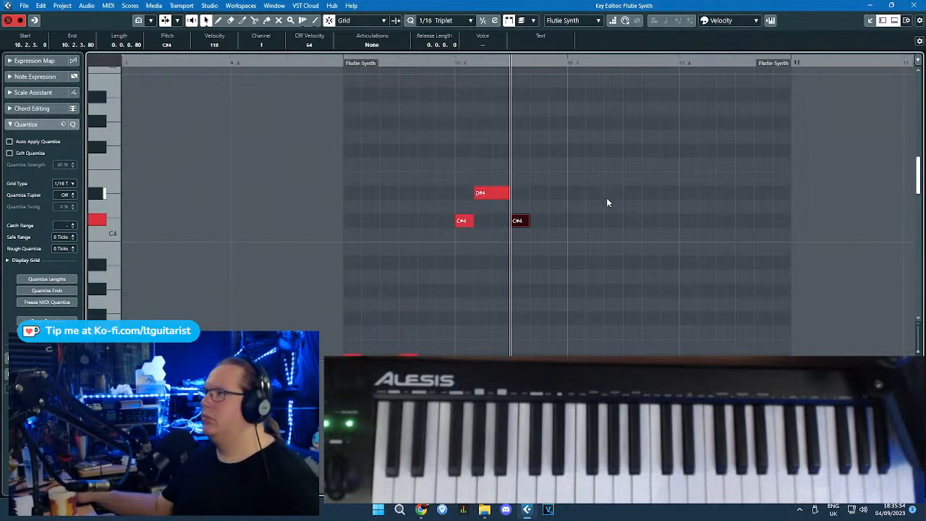
scroll(605, 203, "down", 2)
left_click(335, 62)
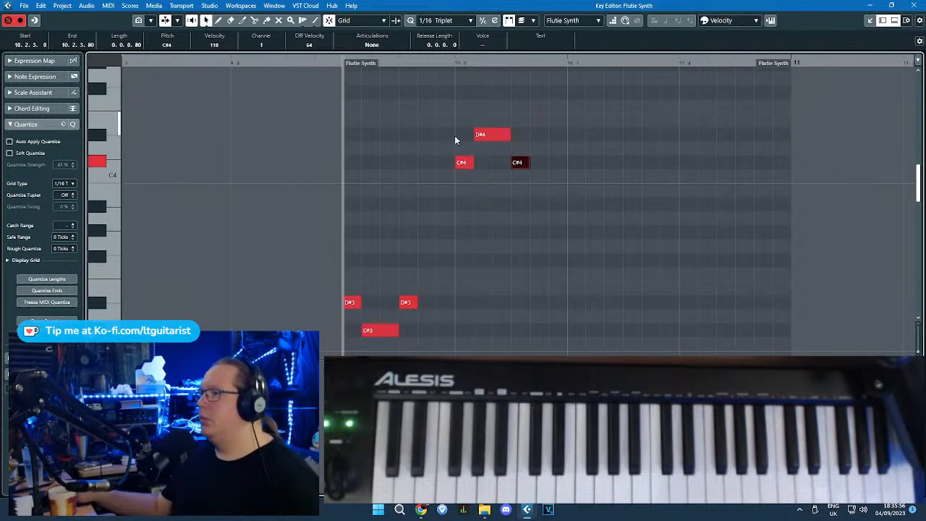
key("space")
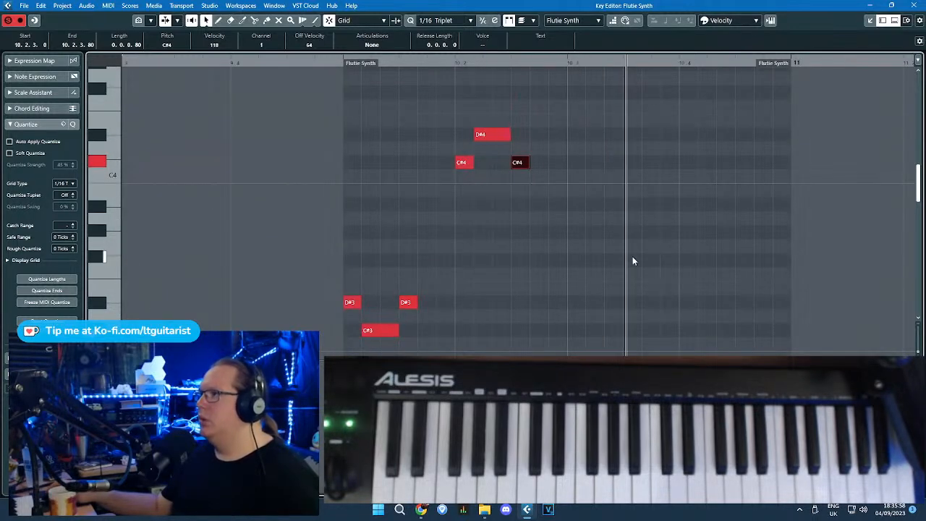
left_click(335, 71)
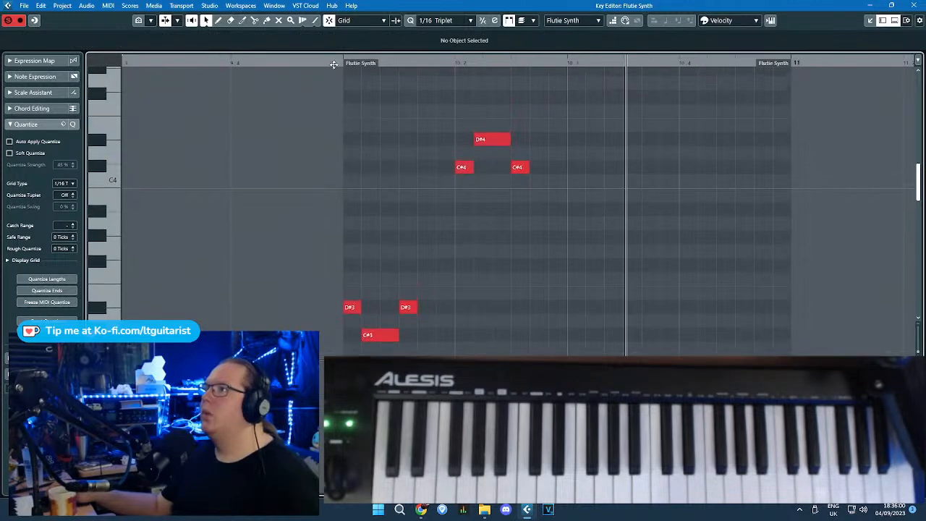
left_click(333, 63)
key("space")
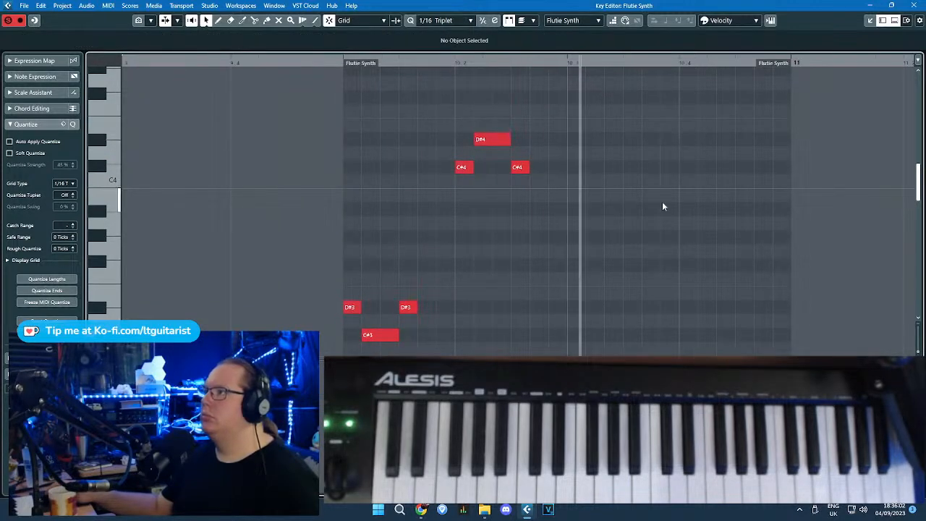
left_click(162, 71)
key("space")
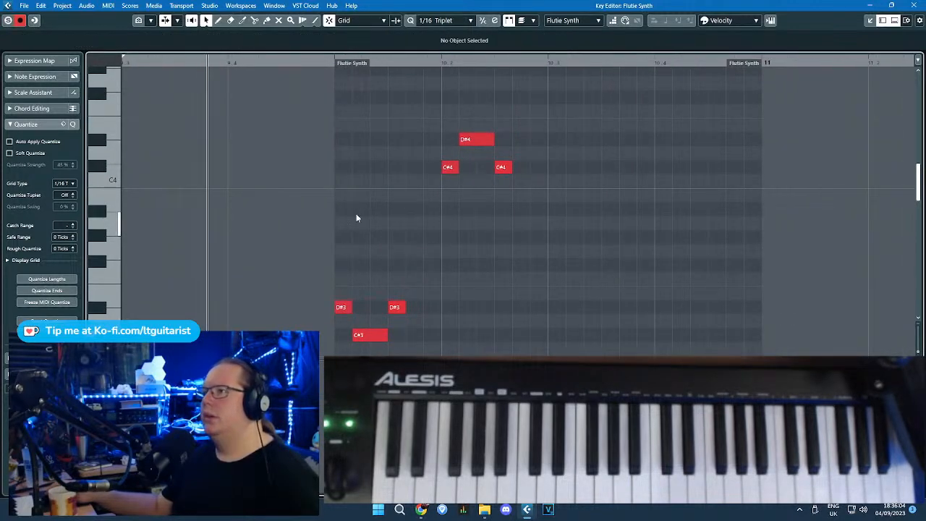
Step: Extend the Flutie Synth clip's start back to beat 9.4 and shift all six notes one 1/16-triplet grid step earlier
left_click_drag(312, 102, 655, 334)
key("space")
left_click_drag(351, 66, 244, 67)
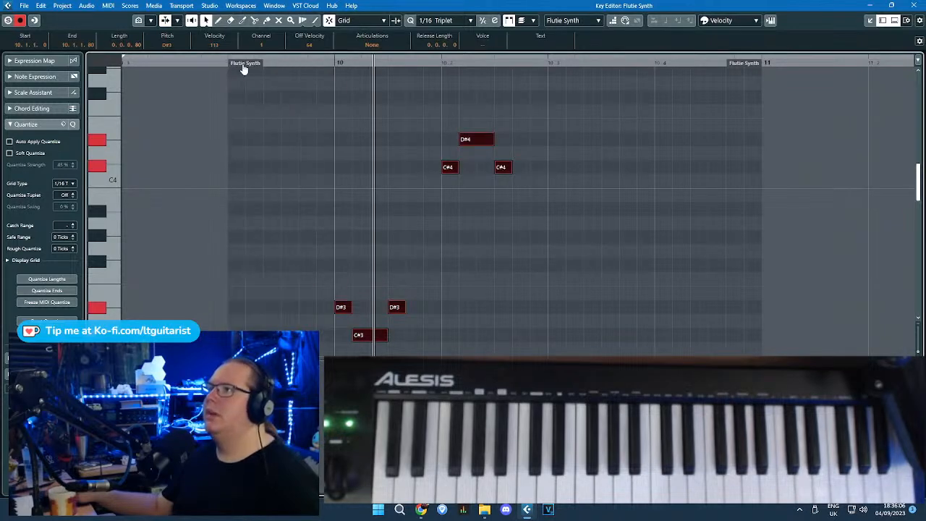
left_click(316, 253)
key("g")
key("g")
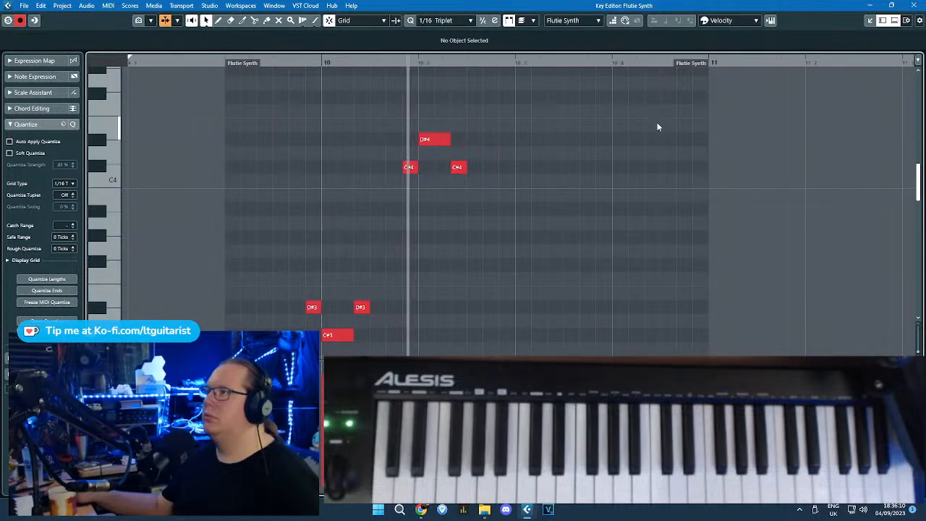
Step: Add a rising F#3, G#3, A#3 run of 0.0.2.0 notes from beat 10.3, with A#3 at 10.4.1.0, and play it
mouse_move(530, 239)
left_mouse_down()
mouse_move(572, 244)
mouse_move(546, 267)
mouse_move(589, 238)
left_mouse_up()
key("ctrl+d")
key("ctrl+d")
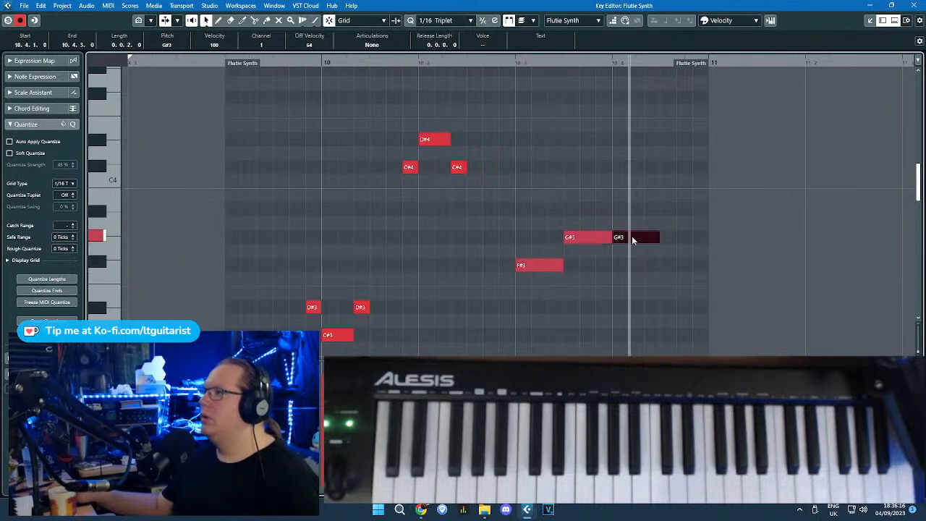
left_click_drag(636, 214, 636, 211)
left_click(236, 68)
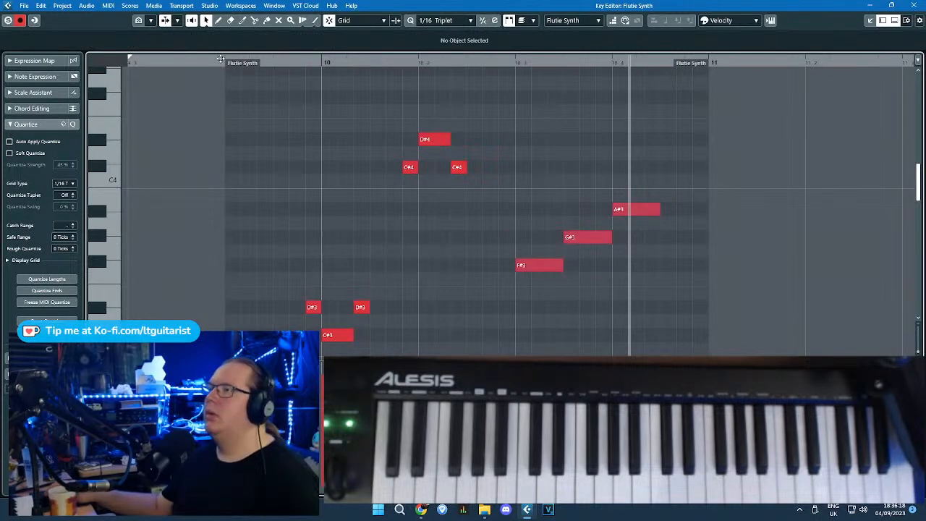
key("space")
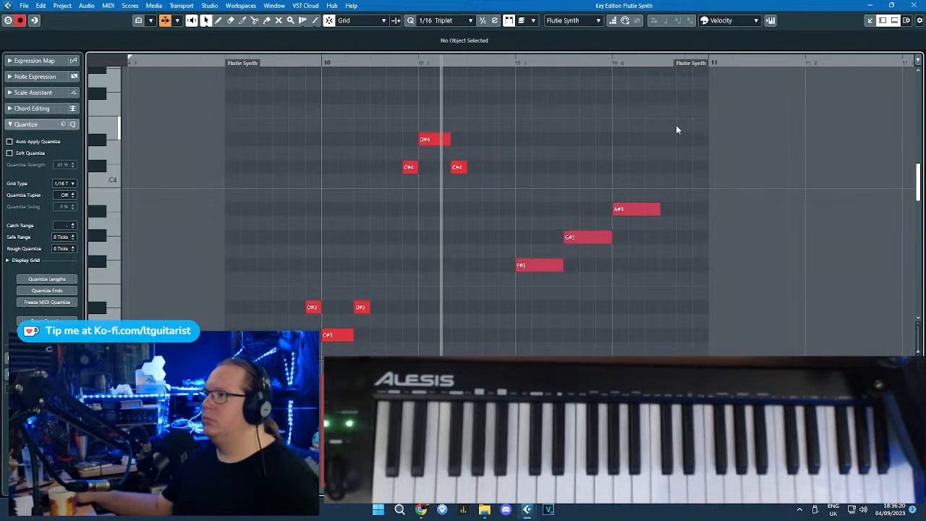
key("space")
Step: Move the rising F#3, G#3 and A#3 notes two 1/16-triplet grid steps later and listen to the phrase
left_click_drag(527, 181, 617, 269)
left_click(583, 266)
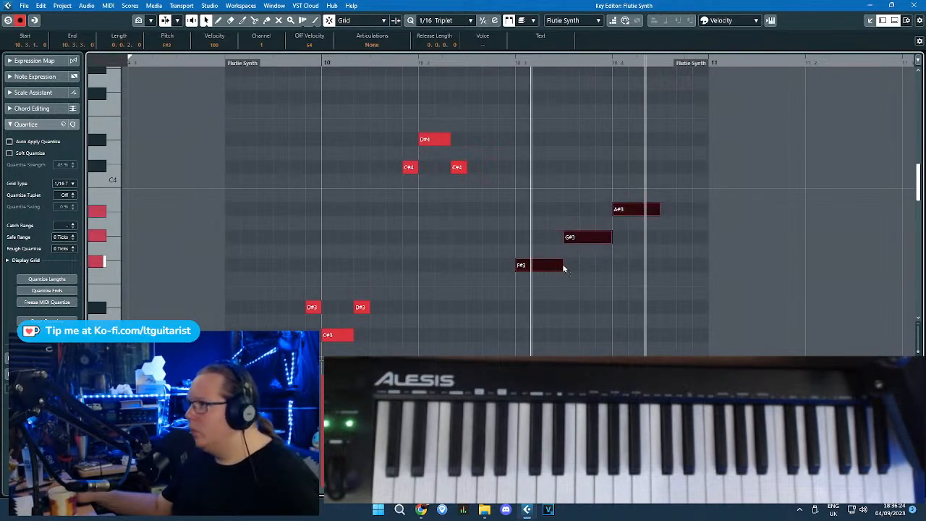
mouse_move(564, 266)
left_mouse_down()
mouse_move(585, 268)
mouse_move(570, 265)
left_mouse_up()
left_click(565, 251)
left_click_drag(290, 58, 290, 63)
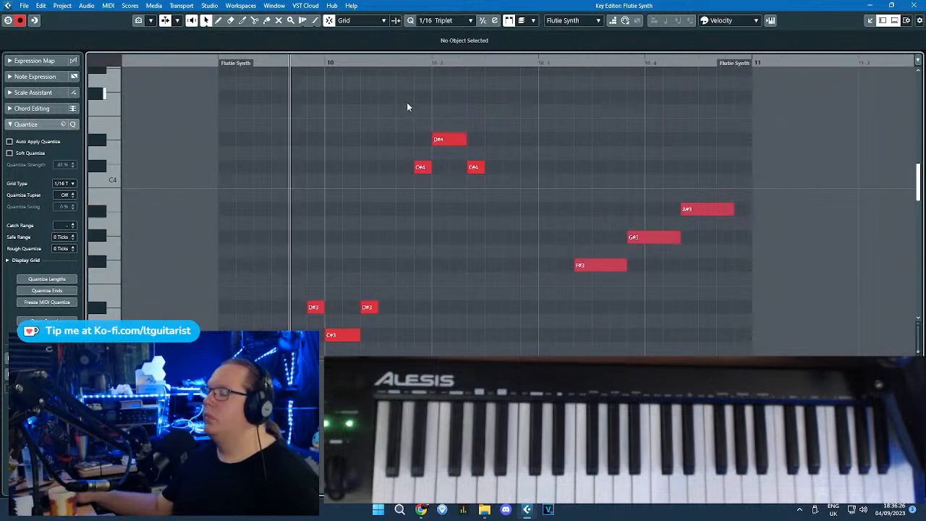
key("space")
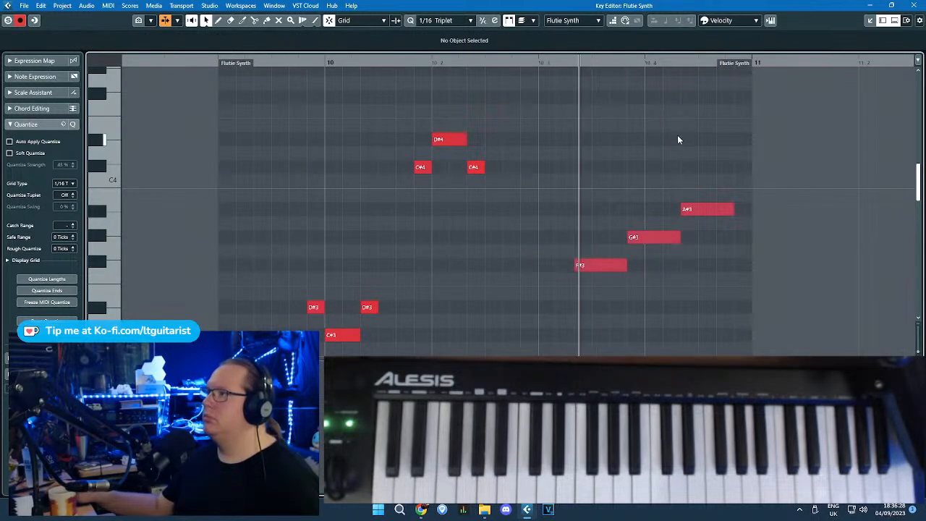
Step: Start the G#3 note at beat 10.4, move A#3 to 10.4.3.0 and shorten A#3 to 0.0.1.40
left_click_drag(629, 237, 647, 237)
left_click(689, 210)
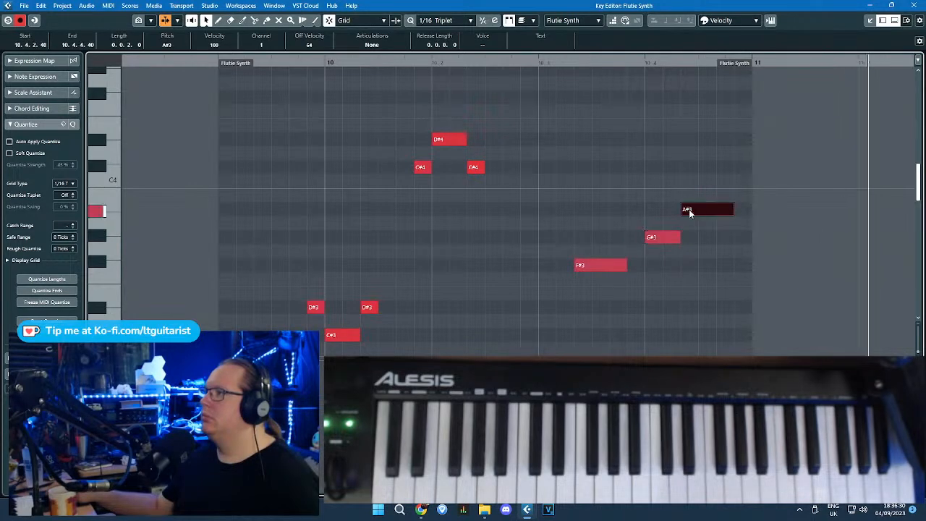
left_click_drag(689, 209, 706, 209)
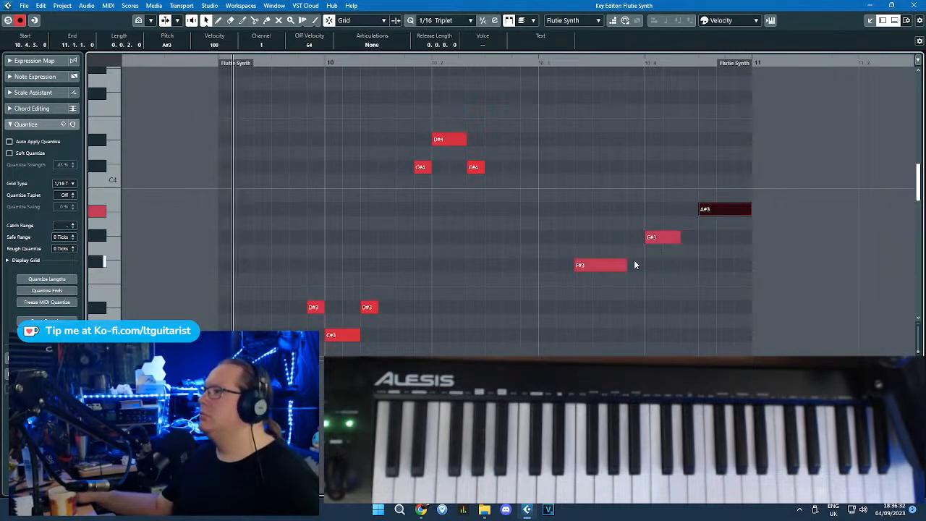
left_click_drag(625, 266, 616, 267)
left_click(762, 211)
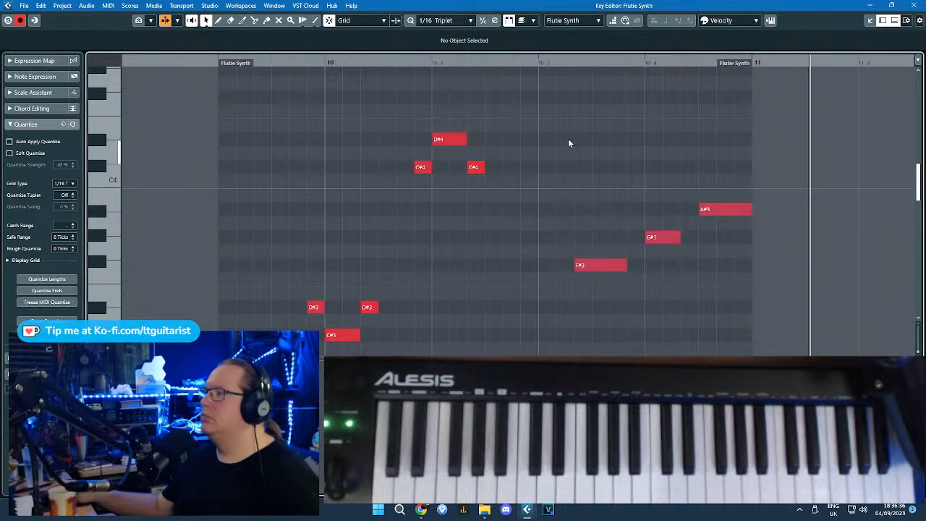
left_click_drag(749, 210, 733, 212)
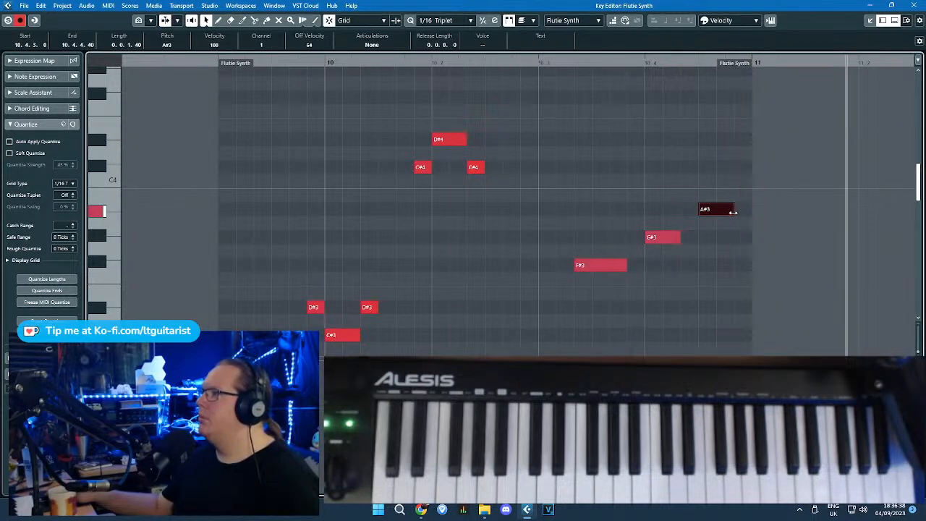
Step: Trim the clip to one bar from 9.4.4.40 to 10.4.4.40, shorten A#3 to 0.0.0.80 and close the Key Editor
left_click_drag(232, 68, 269, 77)
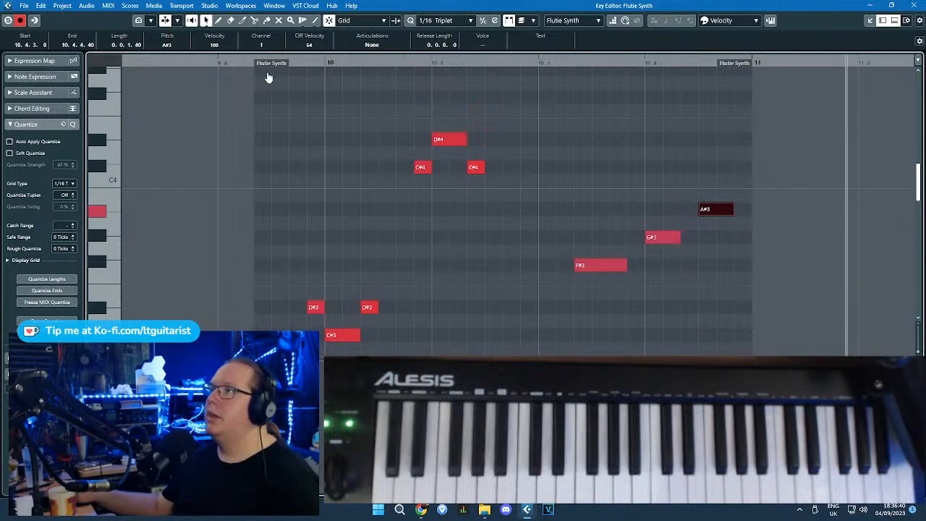
left_click(278, 68)
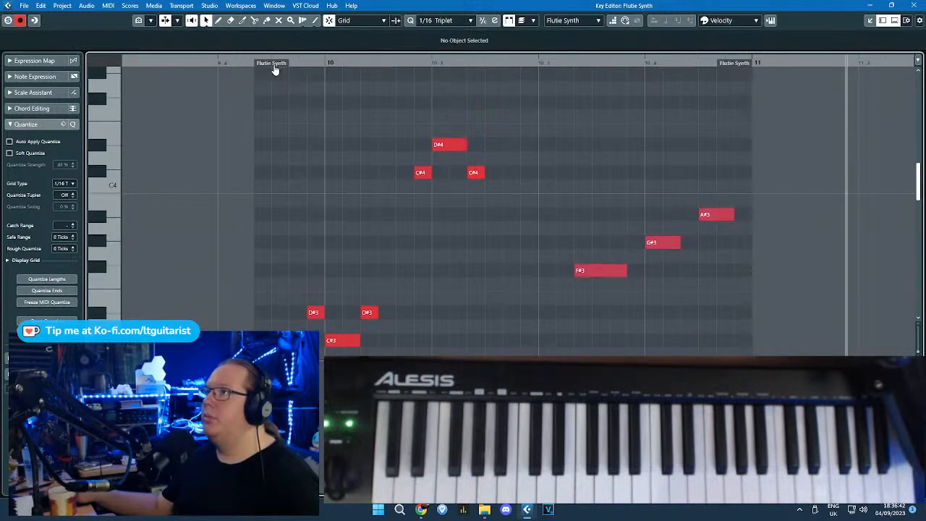
left_click_drag(283, 65, 301, 66)
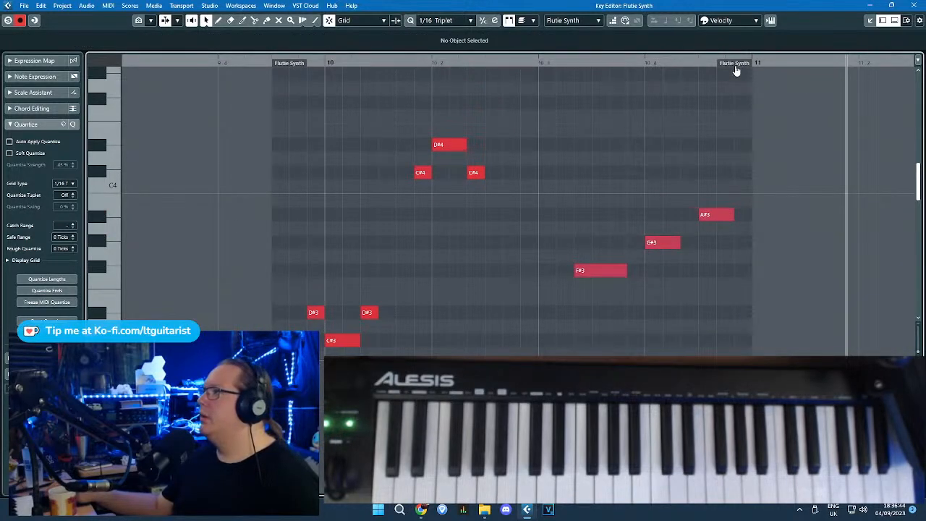
left_click_drag(736, 71, 702, 80)
left_click_drag(727, 219, 715, 219)
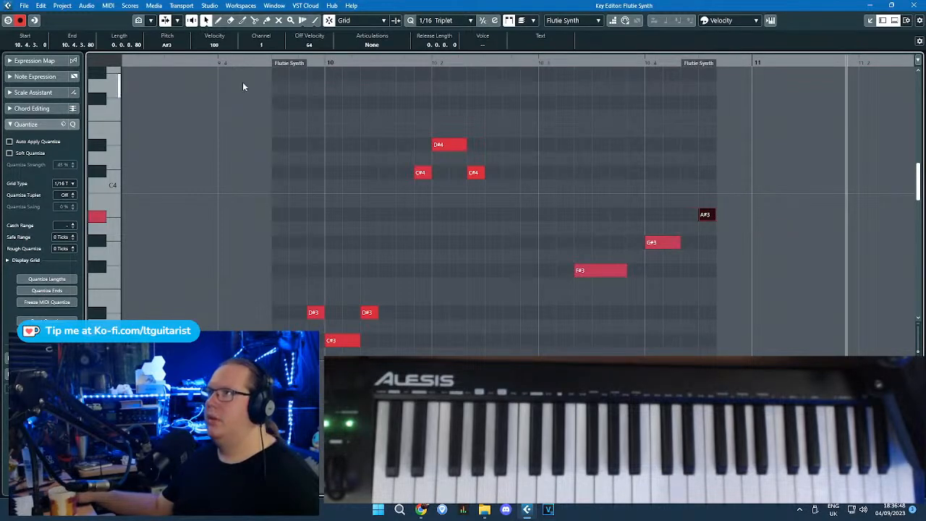
left_click_drag(293, 65, 329, 67)
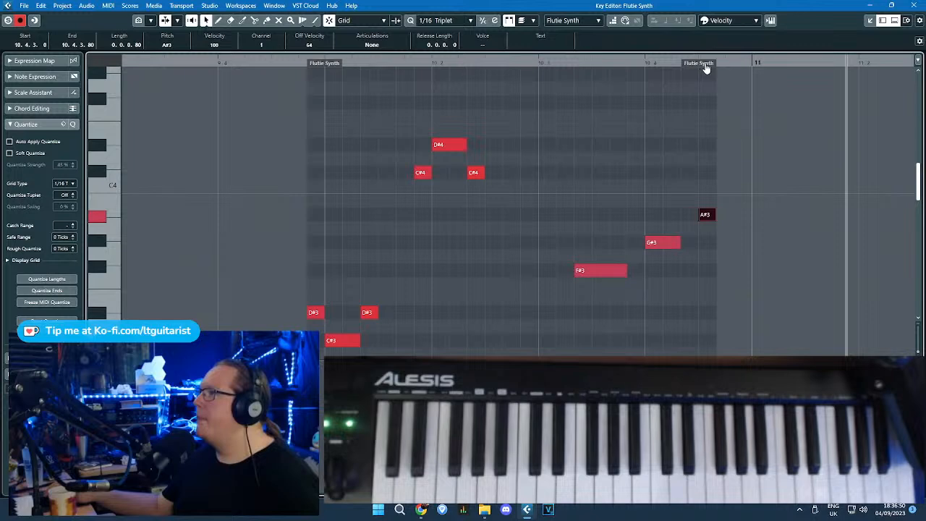
left_click_drag(706, 67, 725, 70)
left_click(914, 6)
Step: Duplicate the one-bar Flutie Synth clip seven times to fill the first green section and start playback before bar 10
left_click(369, 111)
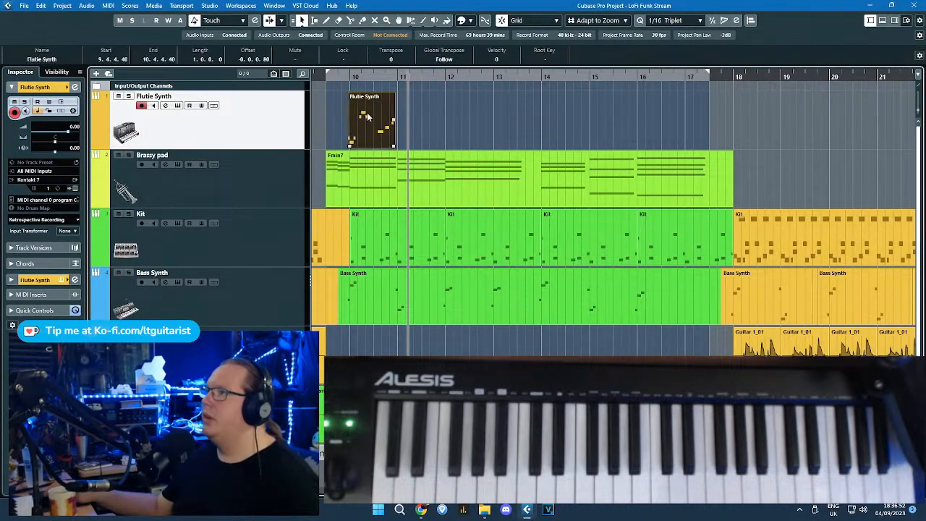
key("ctrl+d")
key("ctrl+d")
key("ctrl+d")
key("ctrl+d")
key("ctrl+d")
key("ctrl+d")
key("ctrl+d")
left_click_drag(334, 78, 334, 73)
key("space")
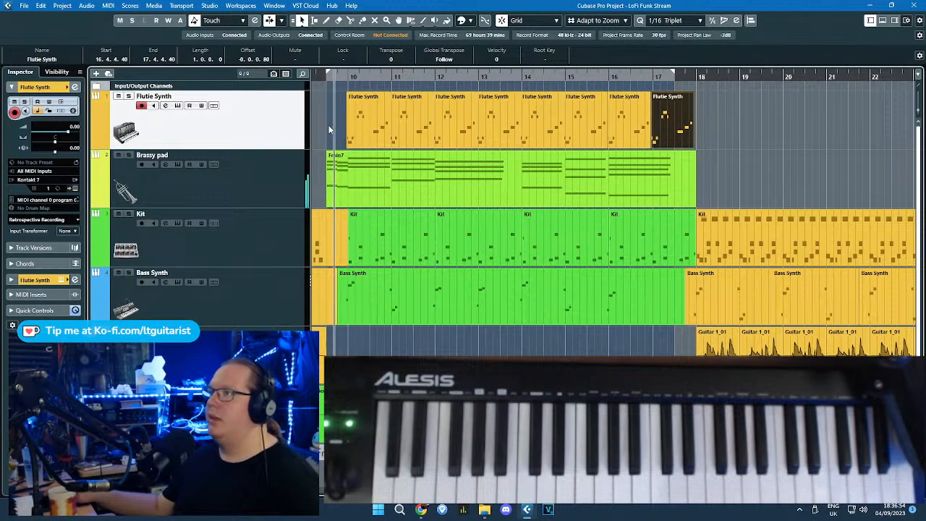
Step: Colour all eight Flutie Synth clips green to match the section
left_click_drag(328, 124, 803, 125)
left_click(471, 21)
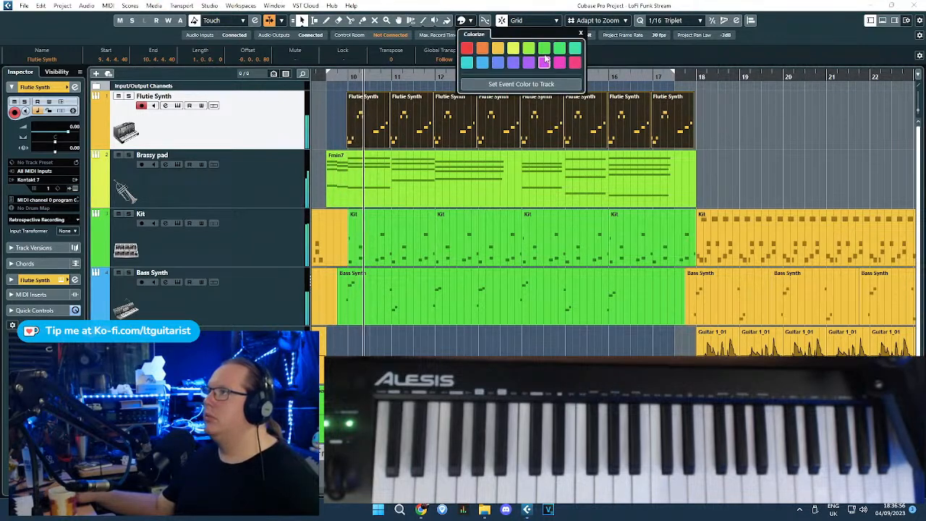
left_click(876, 178)
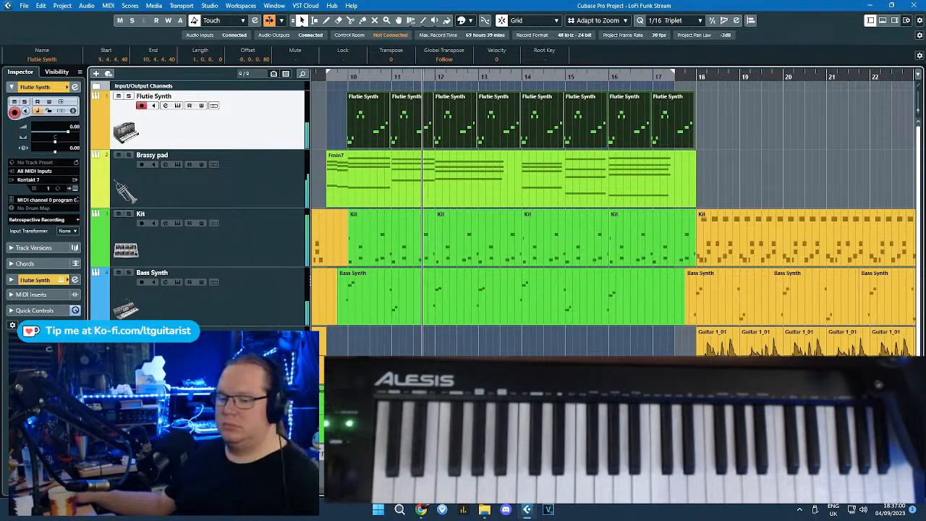
left_click(800, 144)
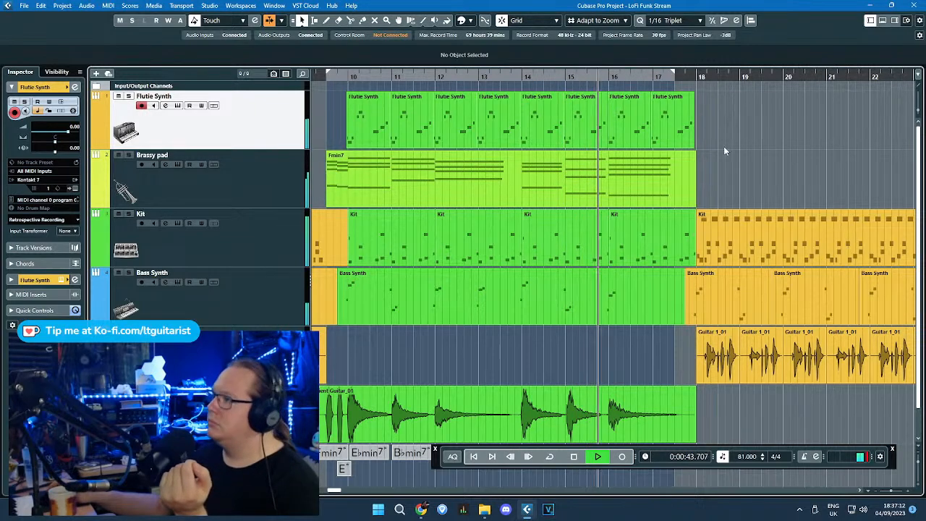
Step: Duplicate the eight green Flutie Synth clips and place the copies over the second green section, starting at 25.4.4.40
key("g")
key("g")
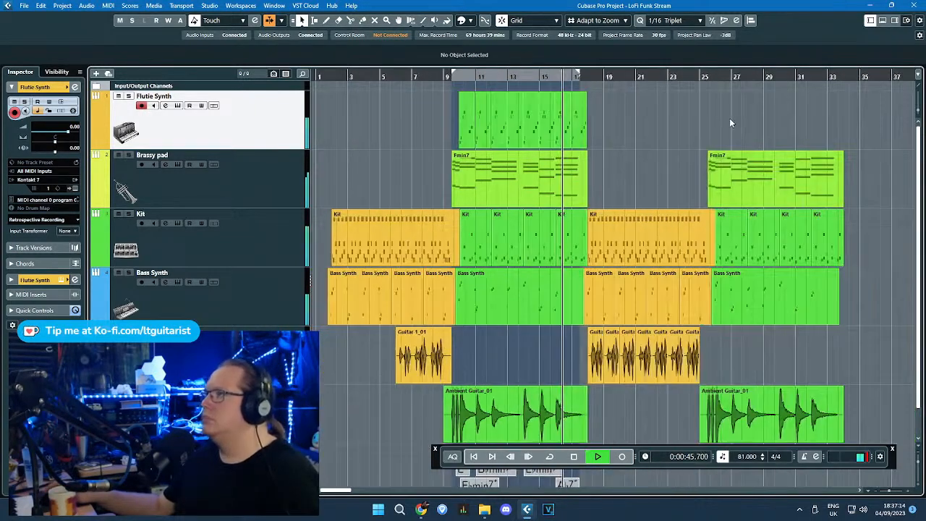
left_click_drag(733, 97, 461, 106)
key("ctrl+d")
key("h")
left_click_drag(615, 123, 791, 126)
scroll(789, 125, "up", 6)
left_click_drag(750, 105, 801, 106)
scroll(659, 145, "down", 6)
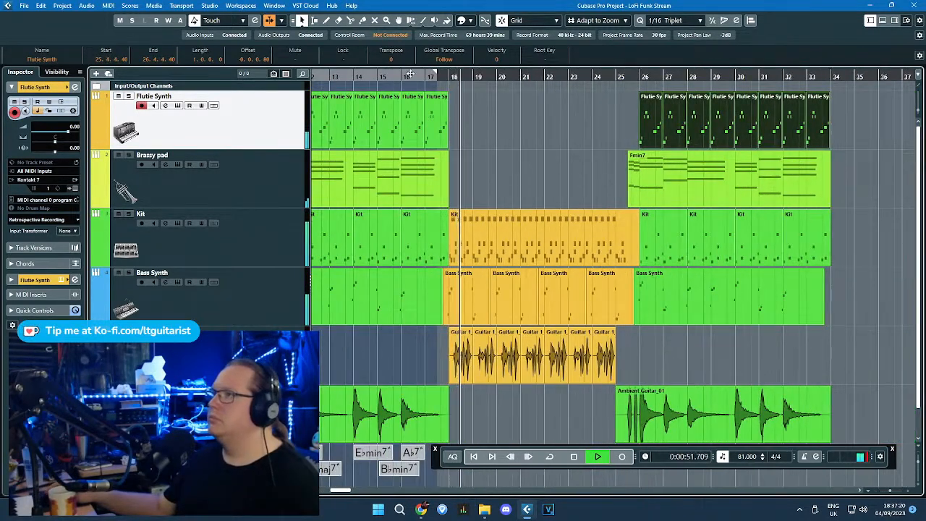
Step: Split the last Flutie Synth clip of the first green section at 17.3.1.0 and delete the remainder
left_click_drag(414, 77, 426, 203)
key("3")
left_click(530, 130)
key("1")
left_click(546, 124)
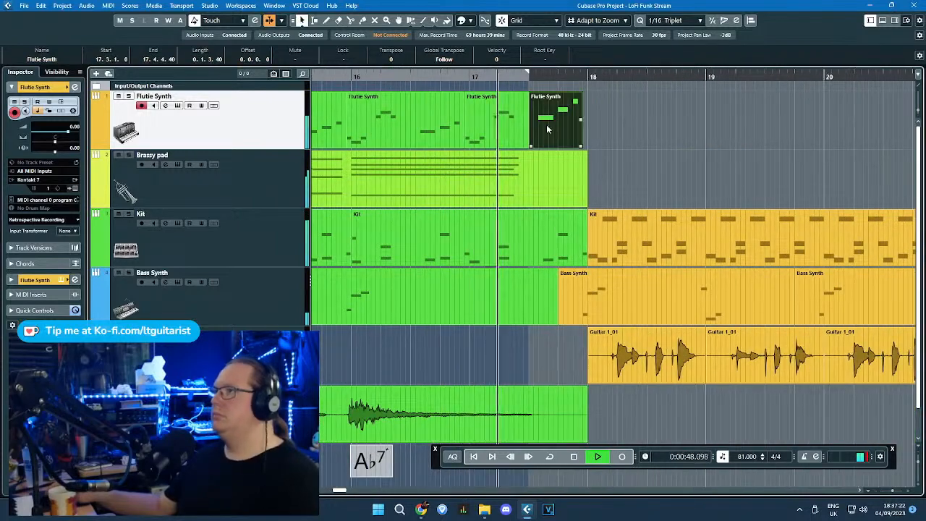
key("Delete")
Step: Split the last Flutie Synth clip of the second green section halfway through bar 33, delete the remainder and stop playback
scroll(548, 135, "down", 6)
scroll(670, 119, "up", 6)
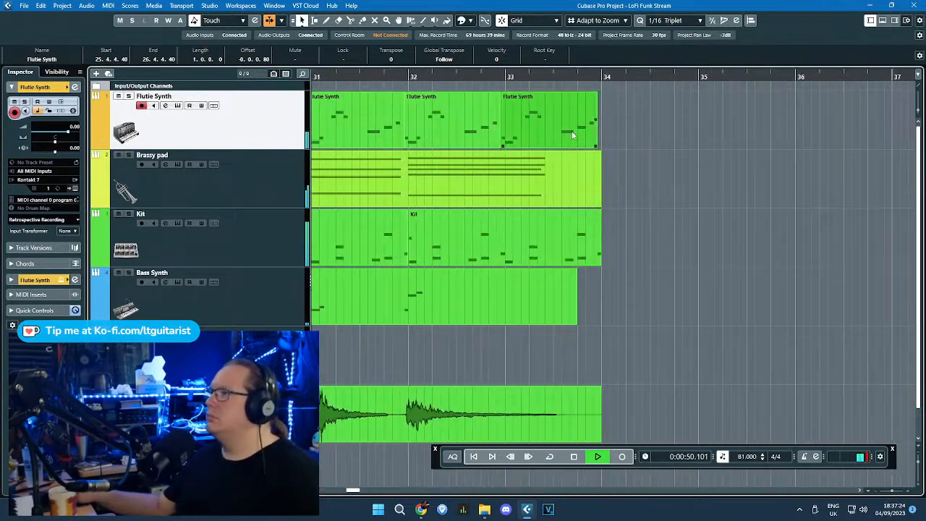
left_click(556, 133)
key("Delete")
key("1")
key("g")
key("g")
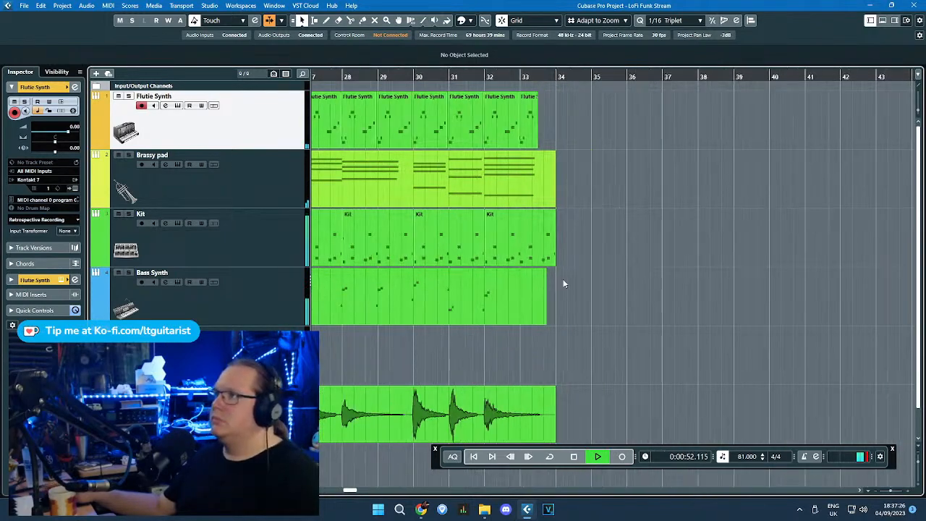
key("g")
key("g")
key("space")
Step: Split the last green Kit clip of the first section in line with the Flutie Synth's end in bar 17 and delete its tail
scroll(410, 217, "up", 6)
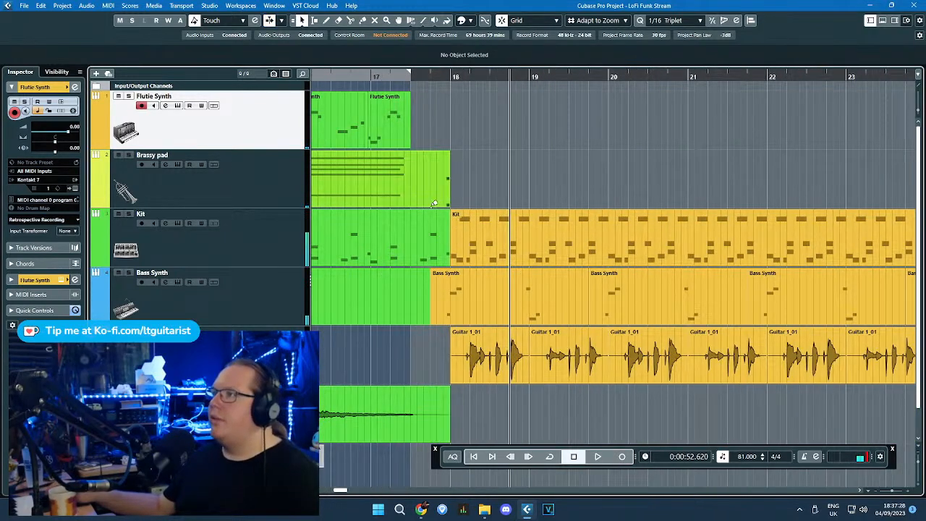
key("3")
left_click(411, 237)
key("1")
left_click(428, 244)
left_click(496, 233)
scroll(458, 196, "down", 5)
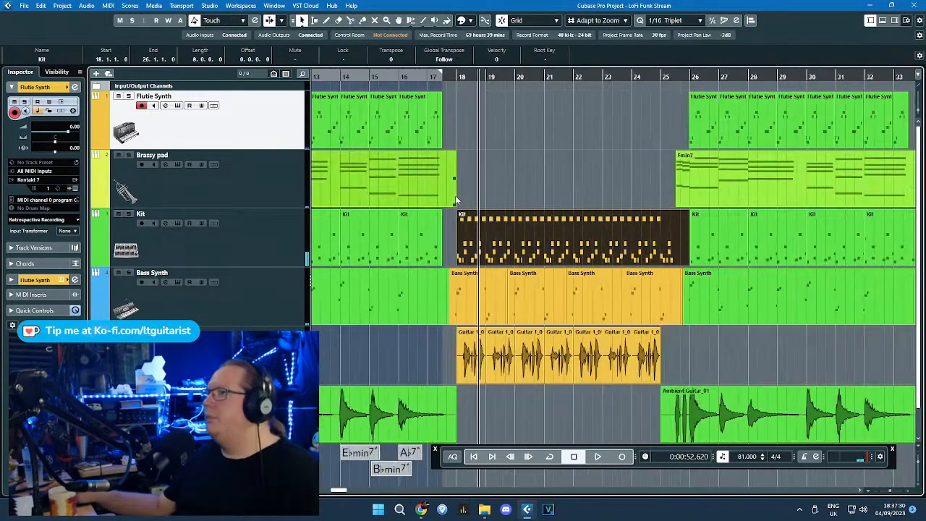
Step: Cut the last Kit clip of the second green section so it ends at 33.3.1.0, deleting the remainder
scroll(507, 217, "right", 3)
scroll(695, 235, "up", 4)
key("3")
left_click(668, 254)
key("1")
left_click(685, 250)
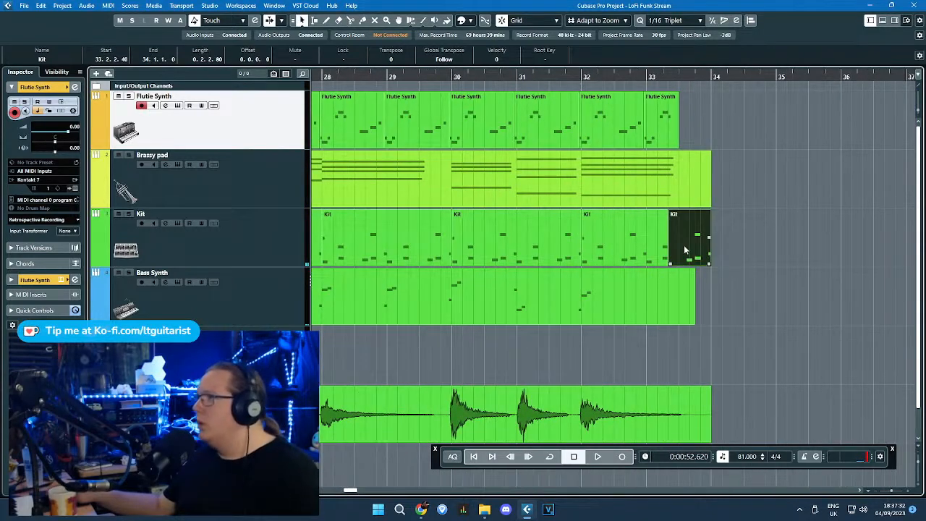
key("Delete")
left_click(663, 264)
scroll(656, 231, "down", 4)
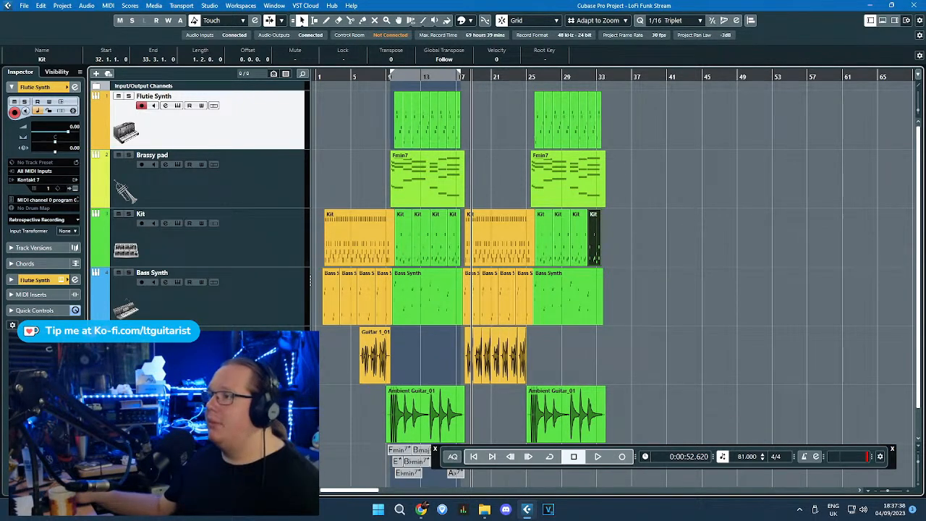
Step: Select all the tracks and reduce their height so the whole arrangement fits in view
left_click(246, 463)
left_click(247, 113, "shift")
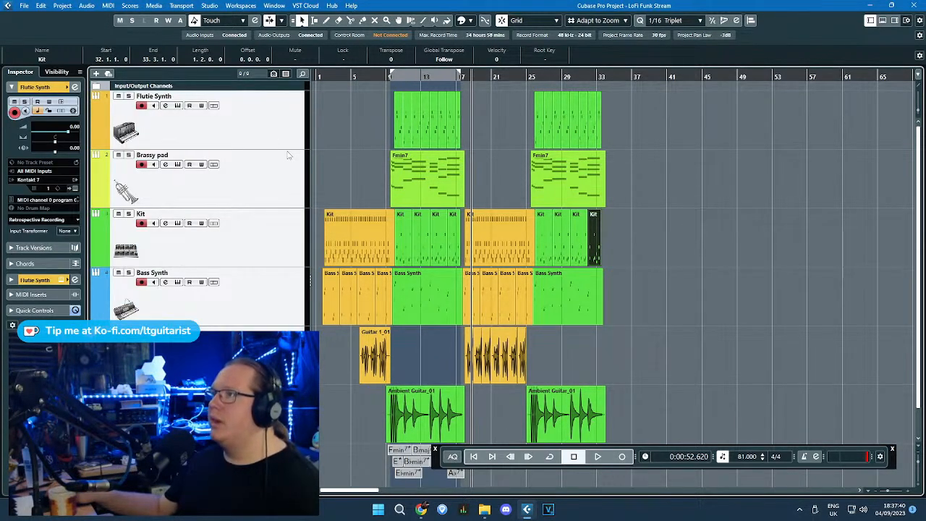
left_click_drag(292, 147, 299, 129)
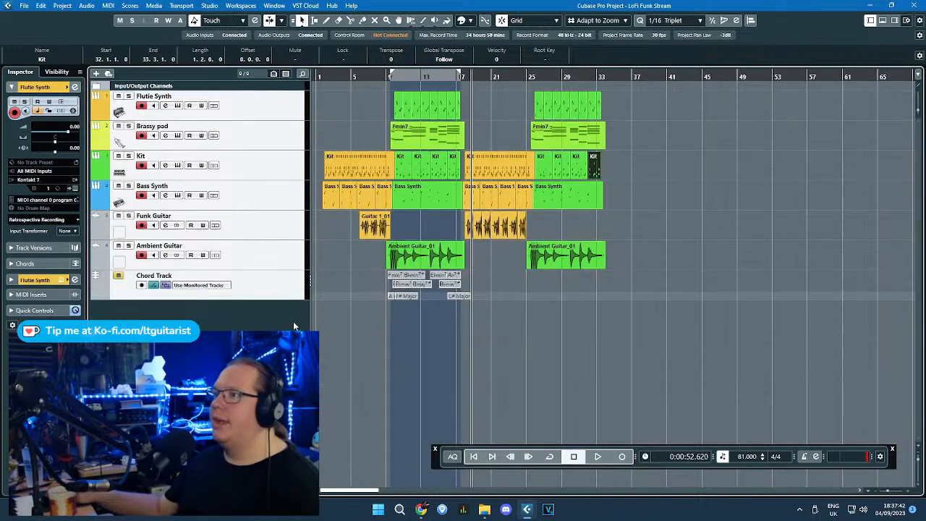
Step: Add one stereo audio track below Flutie Synth, using Input 1 (Mono) and routed to Stereo Out
left_click(273, 87)
left_click(277, 101)
right_click(276, 99)
mouse_move(362, 106)
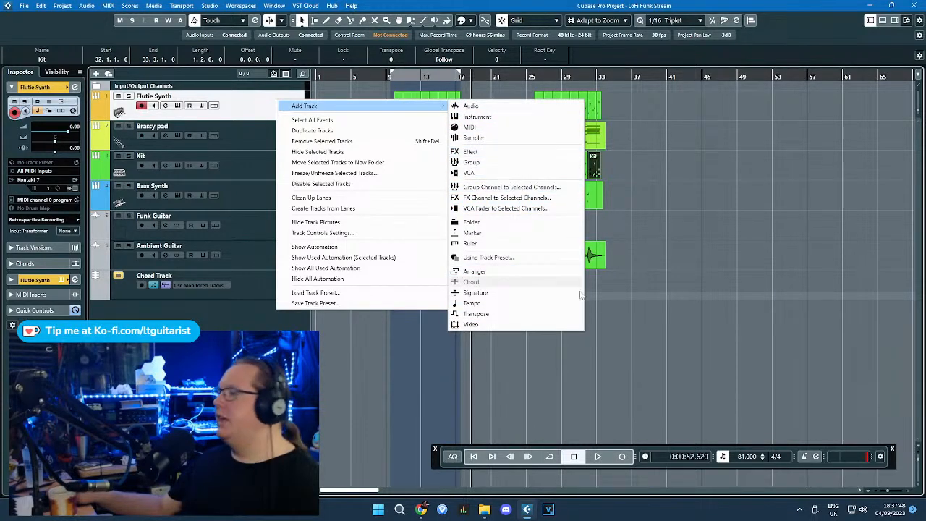
left_click(478, 106)
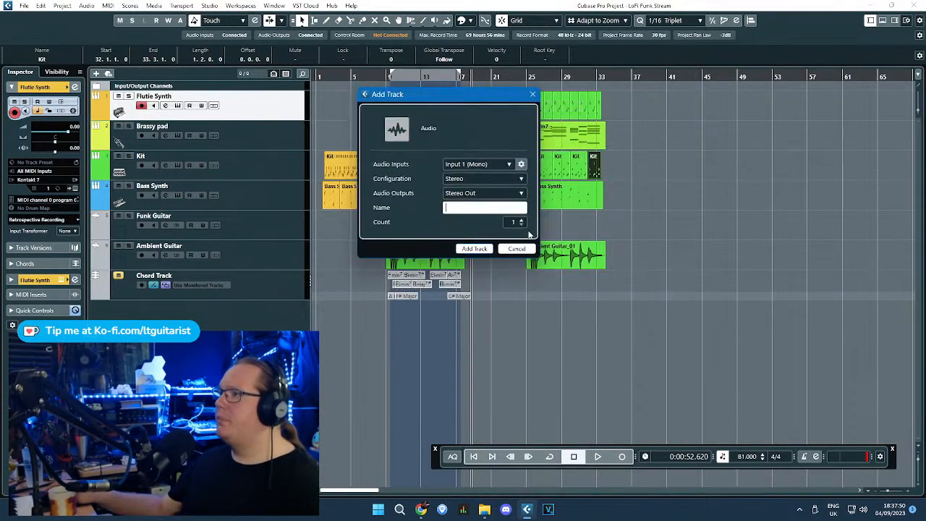
left_click(490, 249)
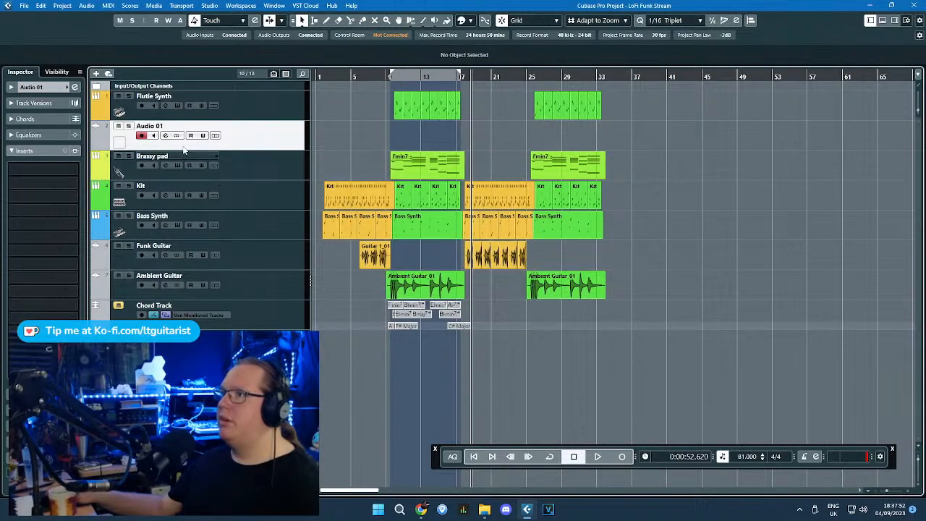
Step: Show the volume automation of Audio 01 and add a point at 18.1.1.0 with the level down at −∞
left_click(97, 147)
scroll(377, 165, "up", 2)
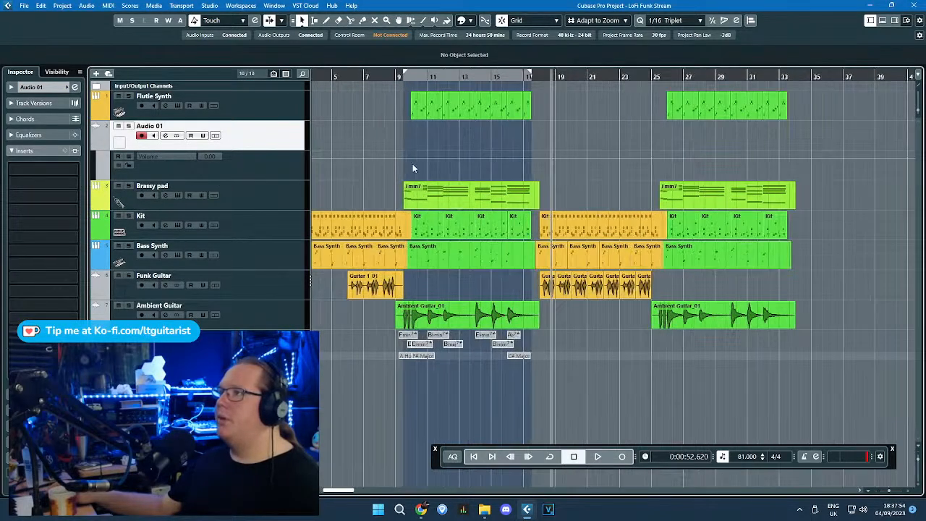
left_click_drag(461, 165, 539, 192)
scroll(530, 175, "up", 3)
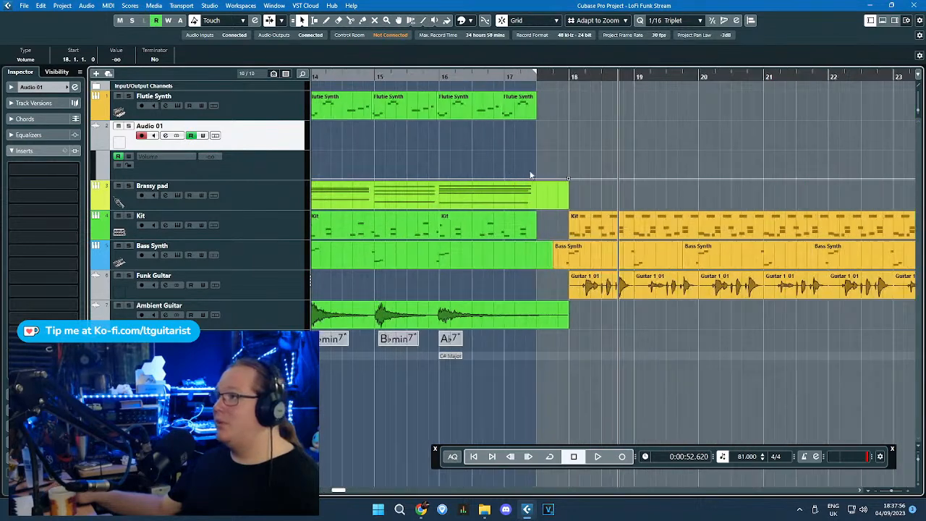
left_click(71, 171)
left_click(31, 266)
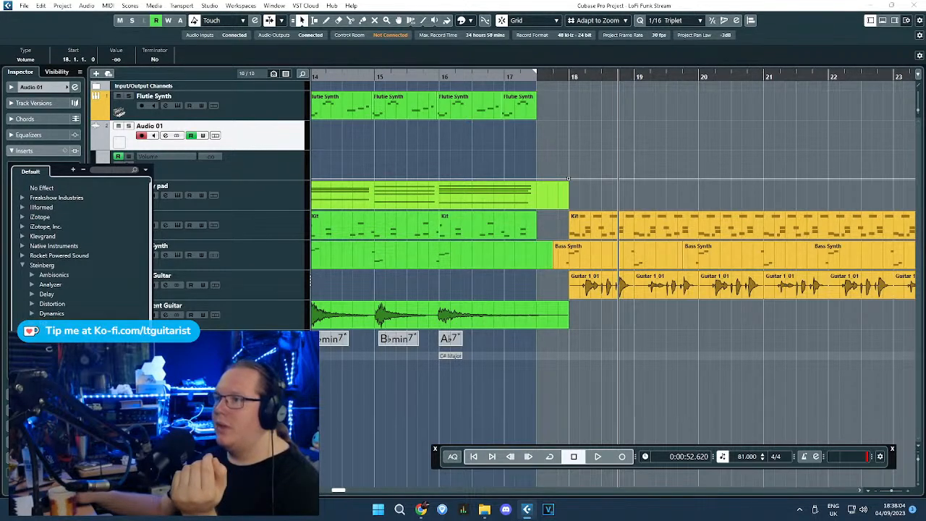
scroll(74, 407, "down", 1)
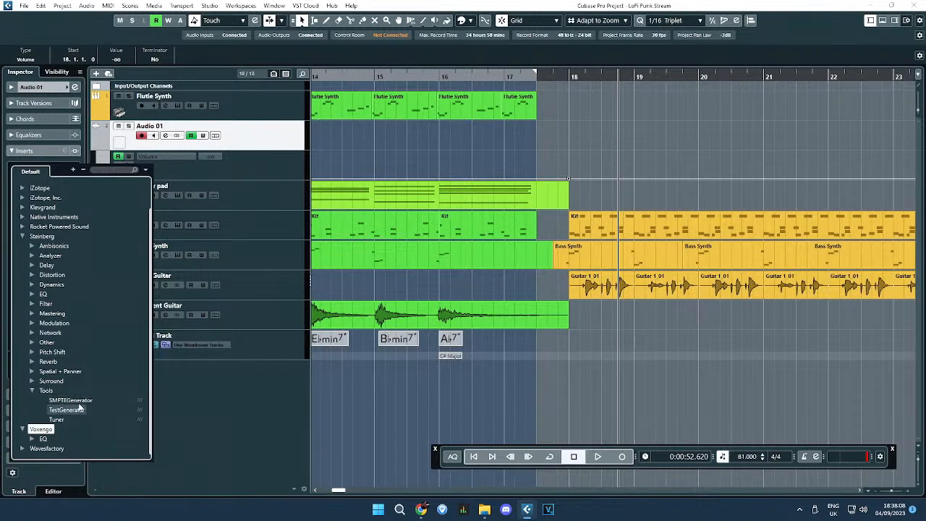
left_click(72, 410)
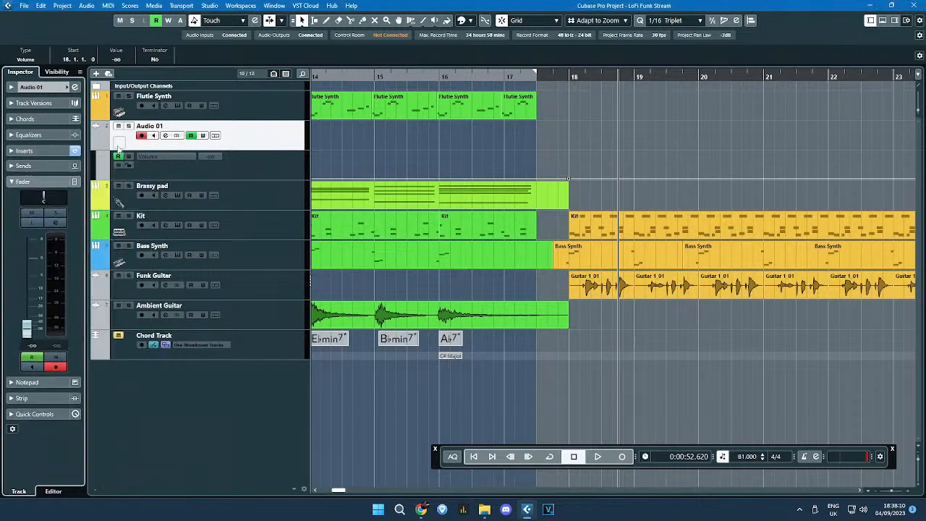
left_click(12, 151)
left_click(48, 169)
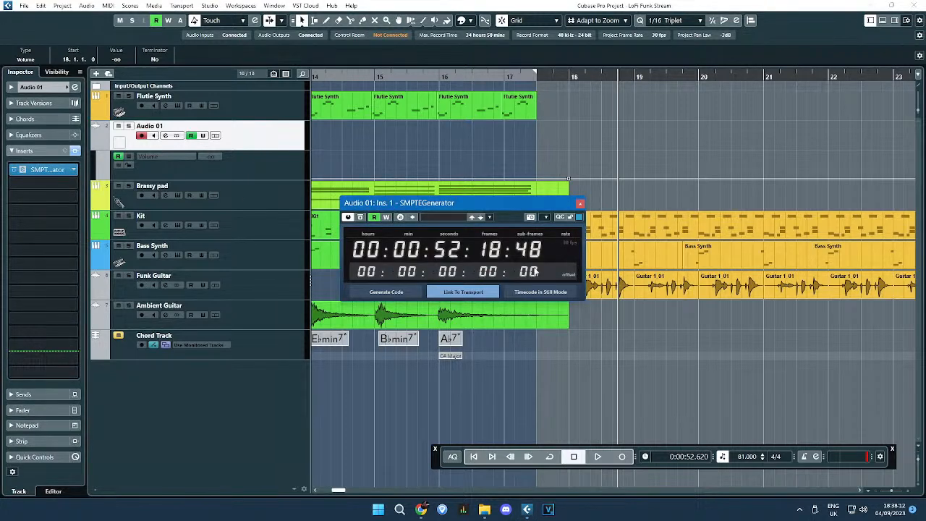
Step: Load TestGenerator in the first insert slot of Audio 01 in place of SMPTEGenerator and set it to white noise
left_click(66, 182)
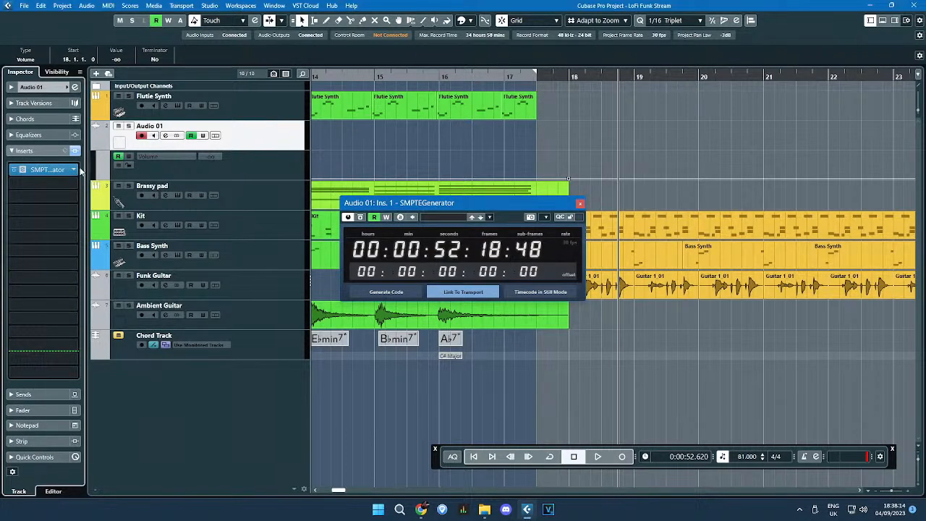
scroll(44, 417, "down", 1)
double_click(66, 422)
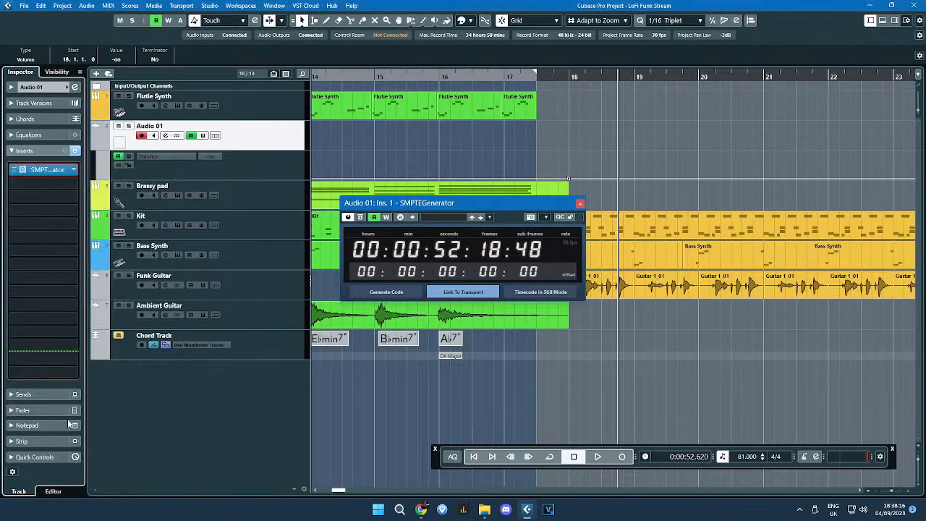
left_click(12, 151)
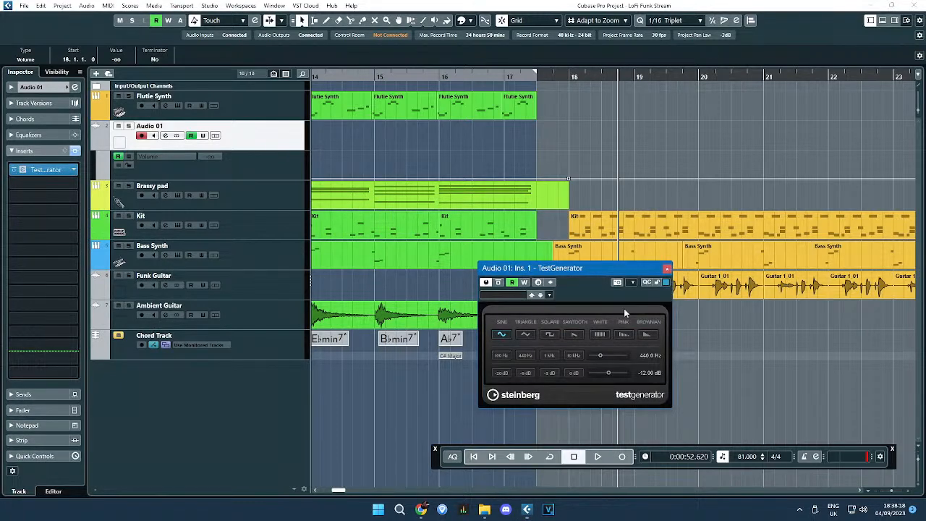
Step: Add the Steinberg Frequency equalizer to the second insert slot of Audio 01
left_click(75, 190)
left_click(23, 280)
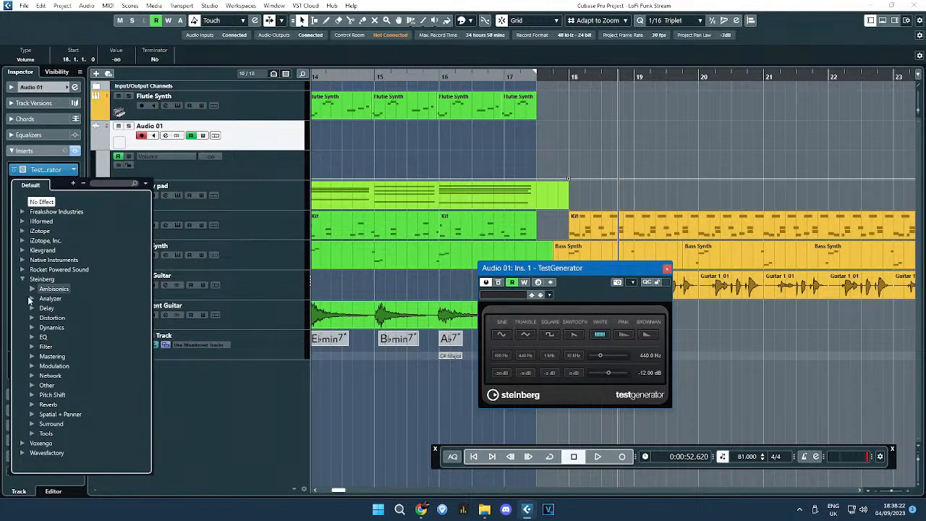
left_click(31, 335)
left_click(54, 357)
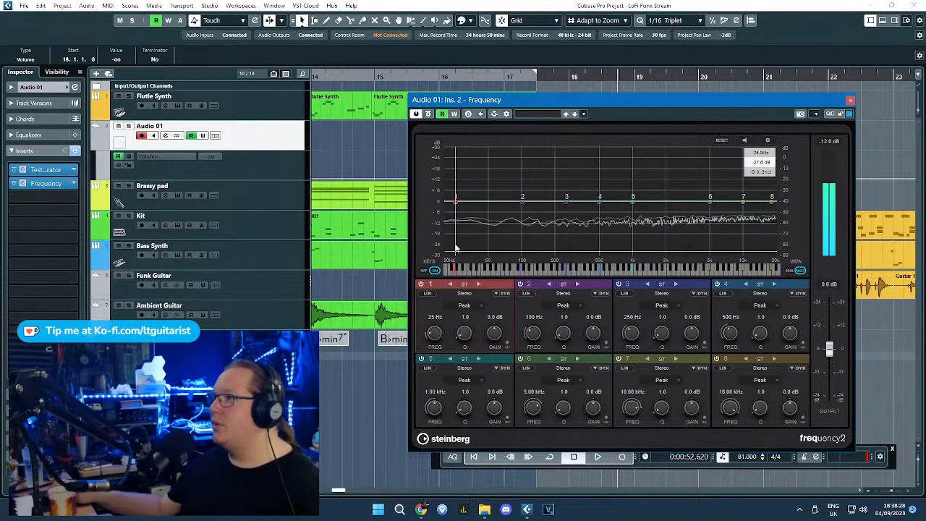
Step: Set Frequency's band 1 to a Cut 48 low cut at about 103 Hz
left_click(477, 305)
left_click(472, 347)
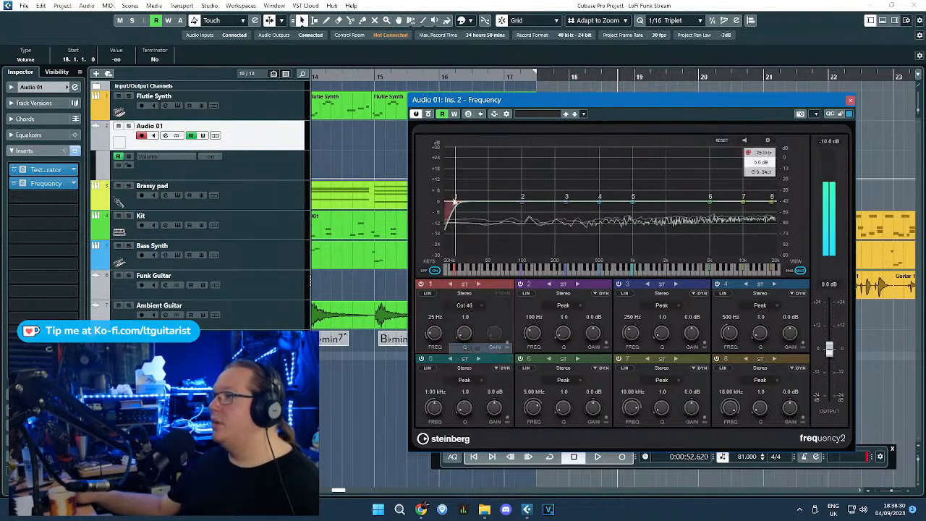
left_click_drag(457, 204, 522, 221)
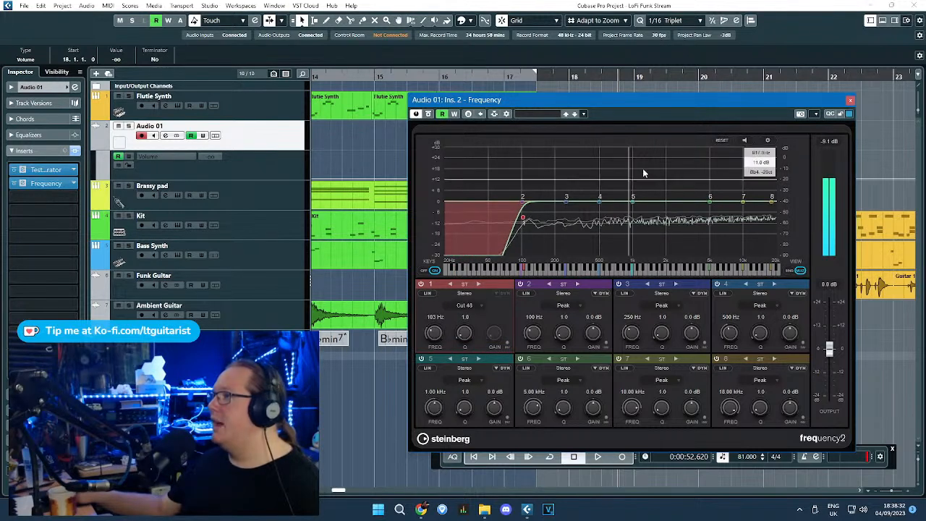
Step: Cut band 8 by 8.5 dB at 20 kHz and band 5 by 13.3 dB at 1.25 kHz, with a Q of 0.5 on bands 5 and 6
left_click_drag(773, 196, 779, 221)
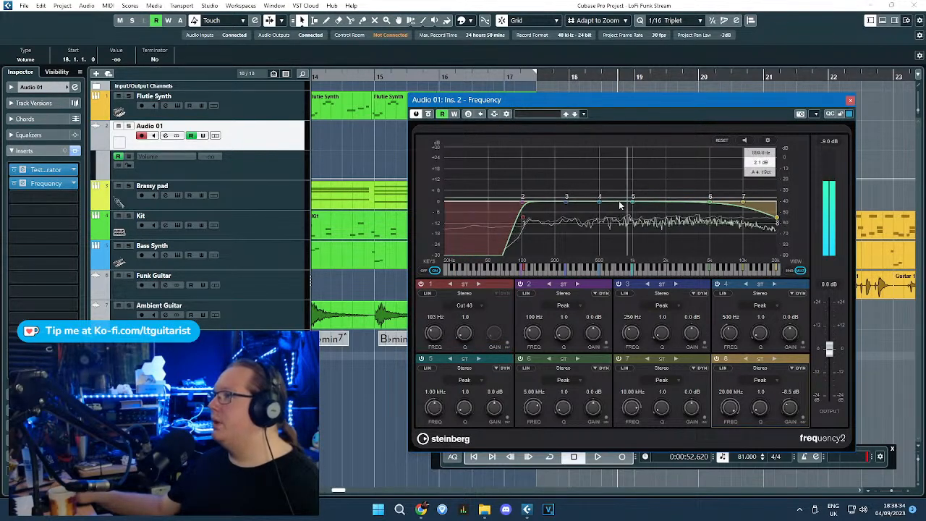
left_click_drag(632, 205, 645, 221)
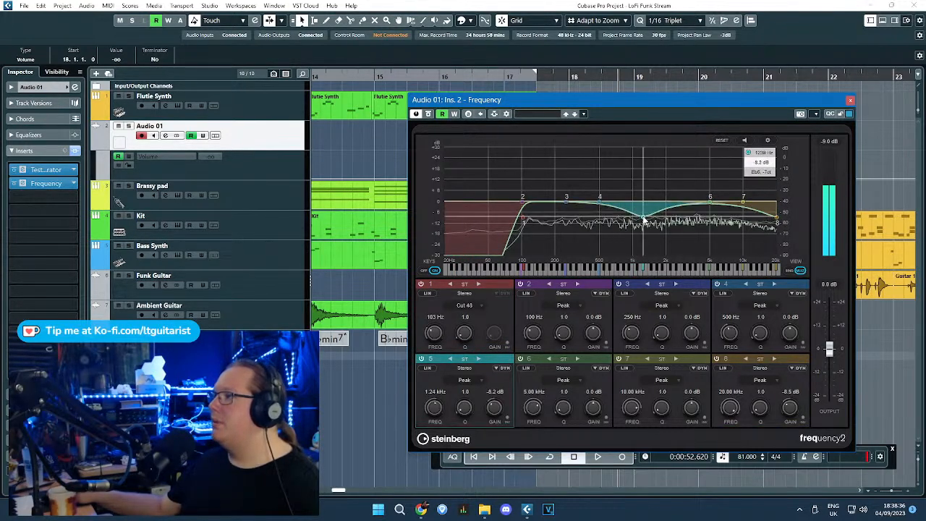
left_click_drag(569, 405, 567, 469)
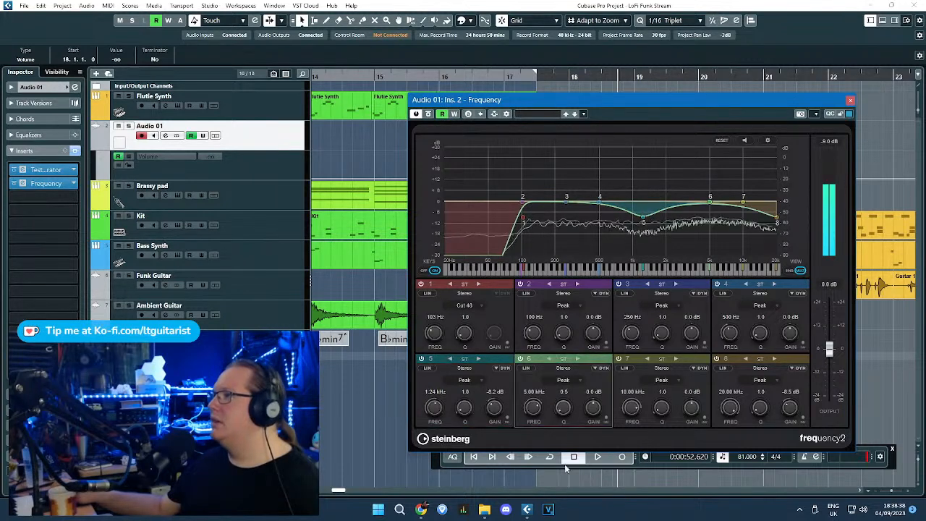
left_click_drag(636, 215, 646, 230)
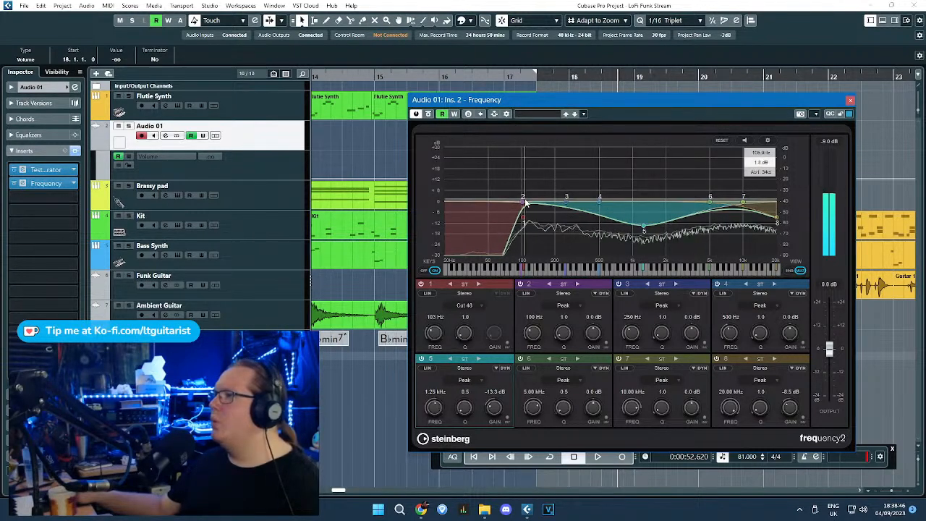
Step: Set band 2 to −1.6 dB at 131 Hz and band 3 to a narrow 7.7 dB boost at 256 Hz with Q 6.3
left_click_drag(524, 202, 559, 190)
left_click_drag(661, 332, 664, 317)
mouse_move(559, 187)
left_mouse_down()
mouse_move(513, 189)
mouse_move(766, 181)
mouse_move(492, 187)
mouse_move(660, 170)
mouse_move(540, 187)
mouse_move(547, 174)
left_mouse_up()
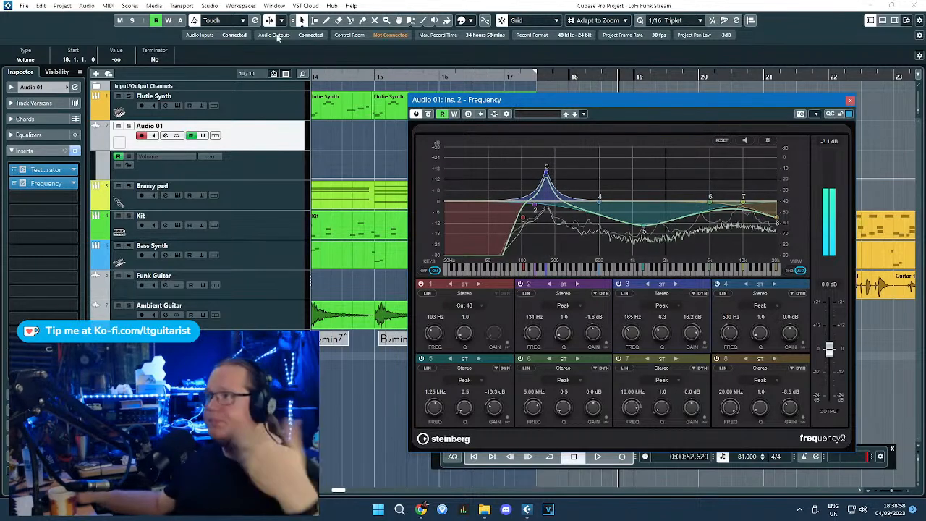
left_click_drag(548, 175, 570, 194)
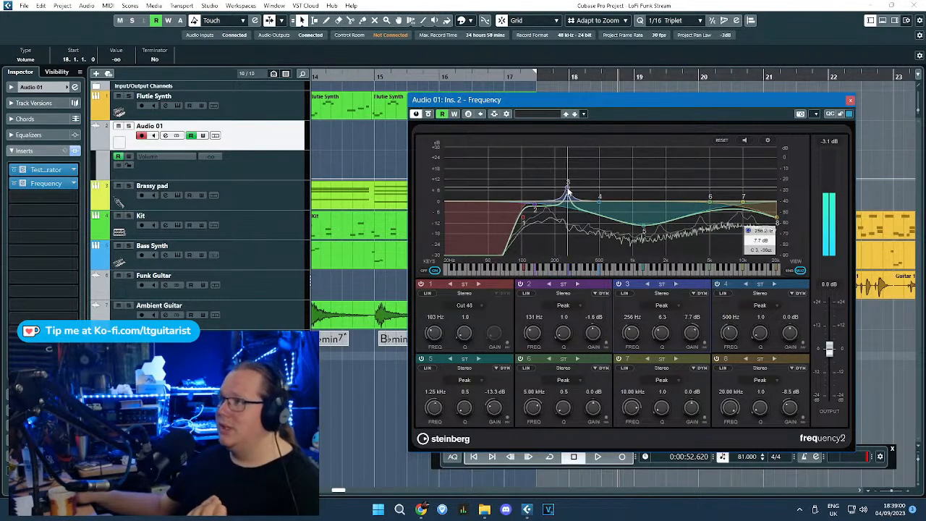
Step: Raise the Audio 01 volume automation point at 18.1.1.0 to −8.94 and shift band 3's boost to 127 Hz at 9.3 dB
left_click_drag(596, 107, 535, 257)
left_click_drag(569, 184, 571, 170)
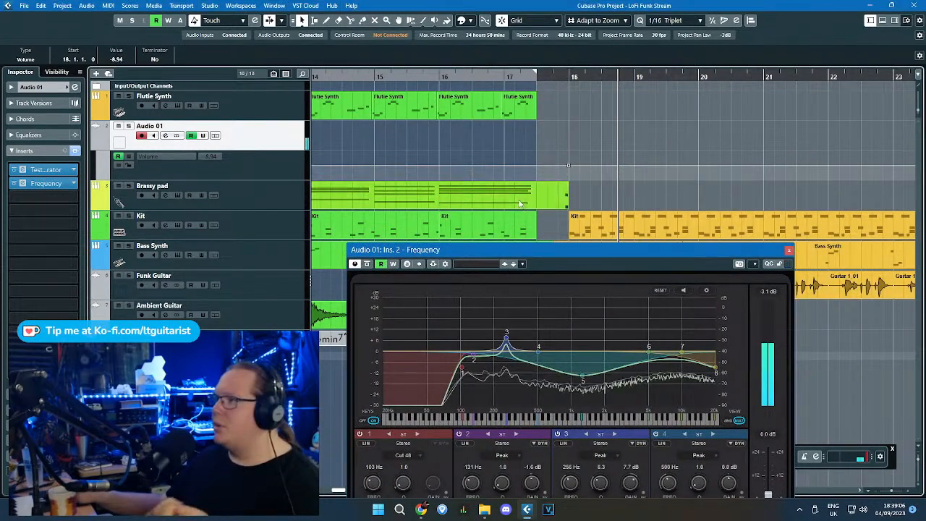
left_click_drag(506, 333, 473, 337)
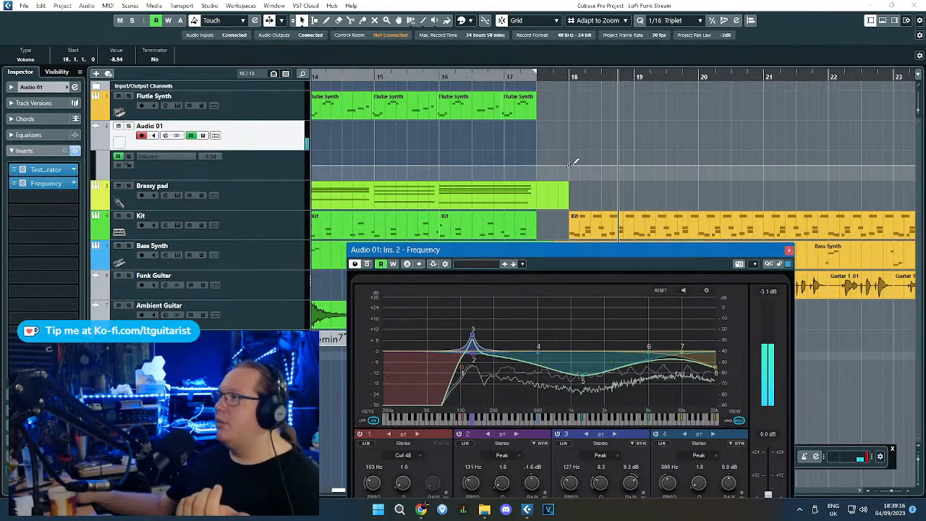
Step: Add a −∞ volume automation point at 17.1.1.0 on Audio 01 and pull the automation at bar 18 down
left_click_drag(568, 165, 505, 179)
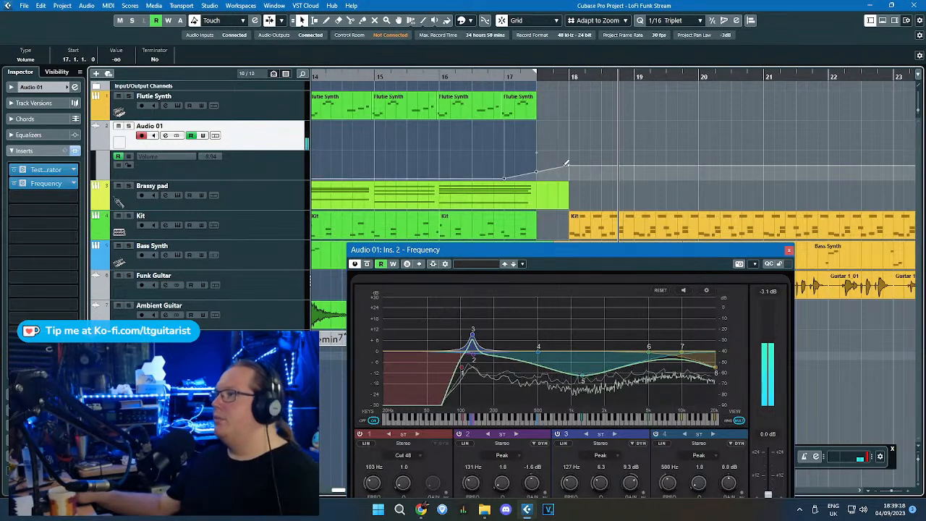
left_click_drag(568, 164, 572, 217)
left_click_drag(564, 252, 437, 82)
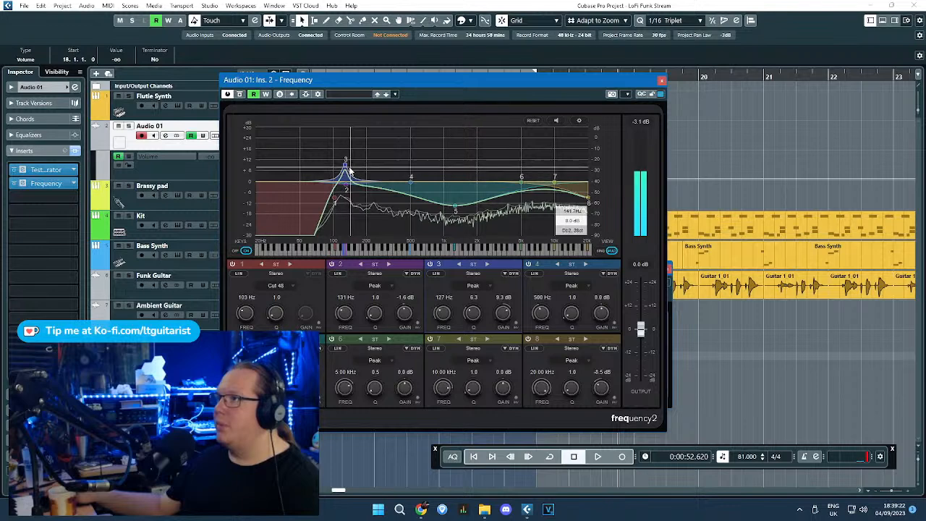
Step: Show an automation lane for EQ band 3's frequency on Audio 01 and close both plug-in windows
right_click(478, 315)
left_click(507, 337)
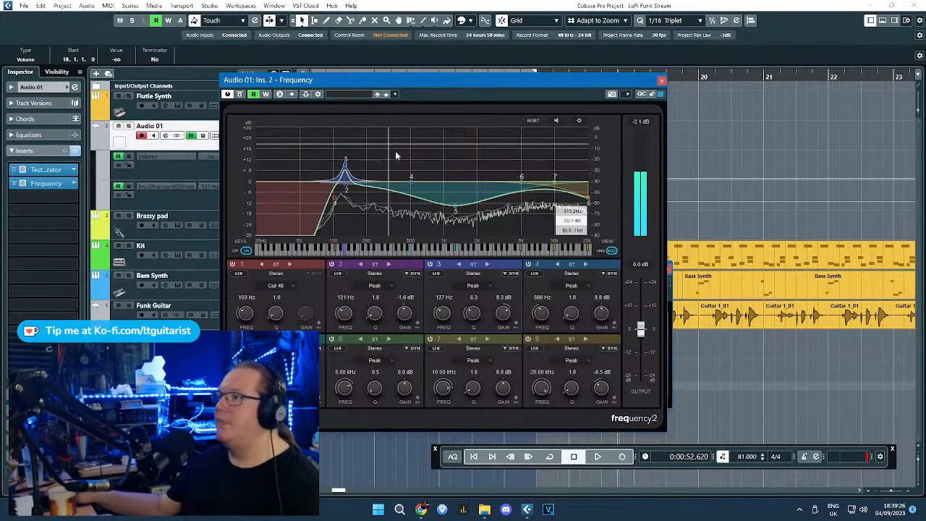
left_click(664, 85)
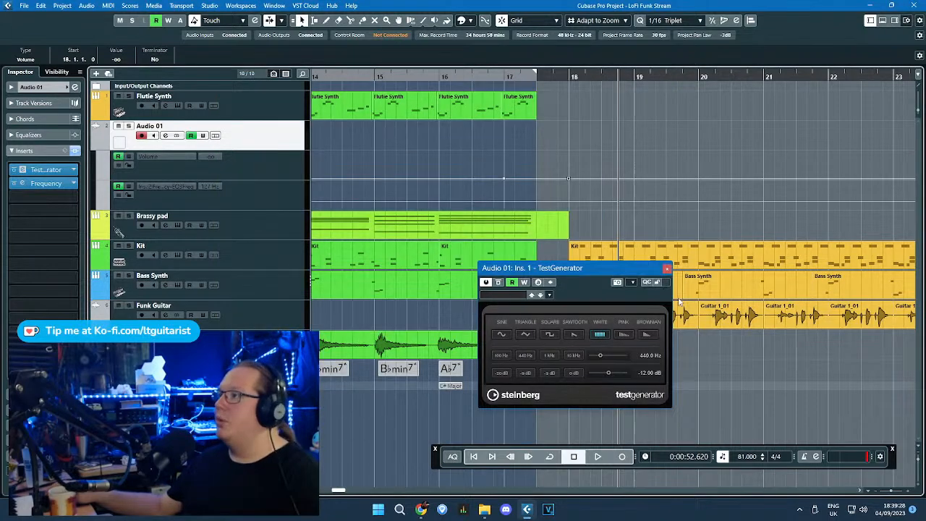
left_click(665, 269)
Step: Select Audio 01's volume and band 3 frequency automation lanes and make both taller
left_click(227, 196)
left_click(262, 172, "shift")
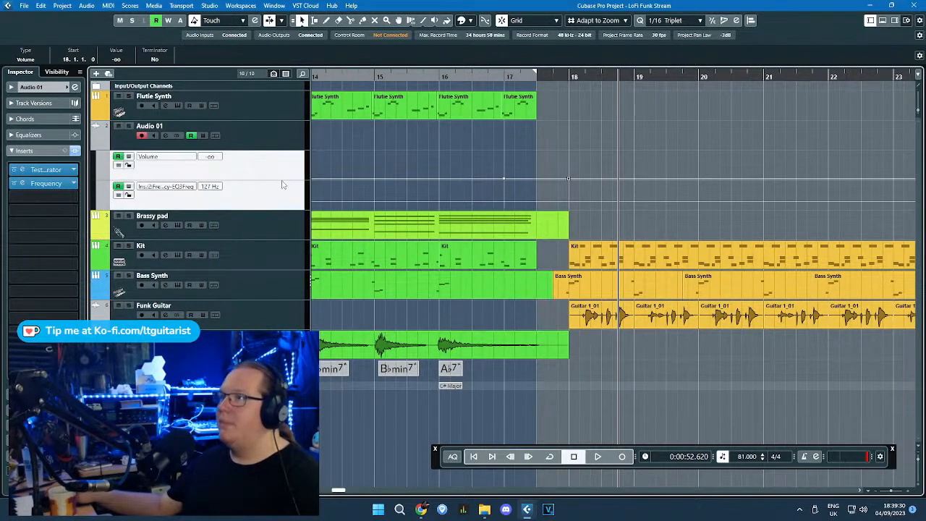
left_click_drag(289, 179, 289, 199)
Step: Shape Audio 01's volume automation as a curved rise from −∞ at bar 16 to −3.10 at bar 18, falling to −∞ by 18.2.4.40
scroll(509, 172, "up", 2)
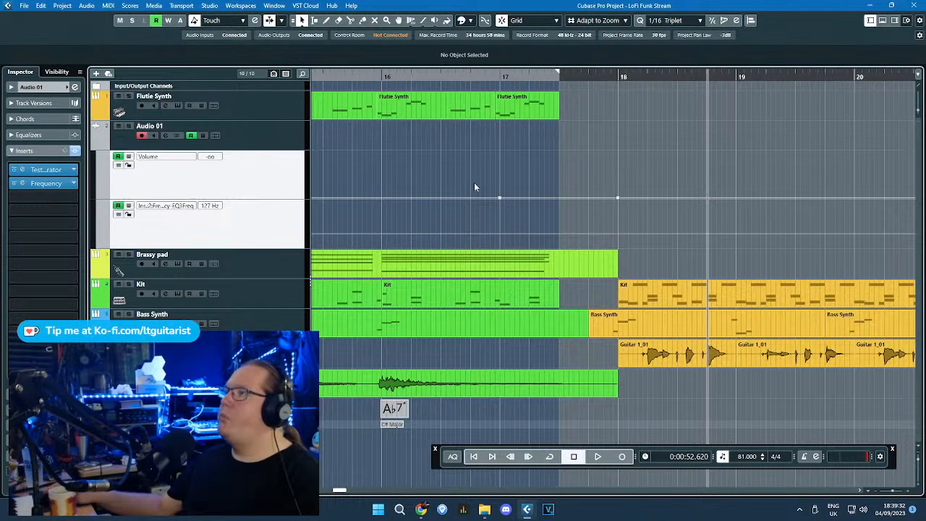
left_click_drag(500, 198, 382, 233)
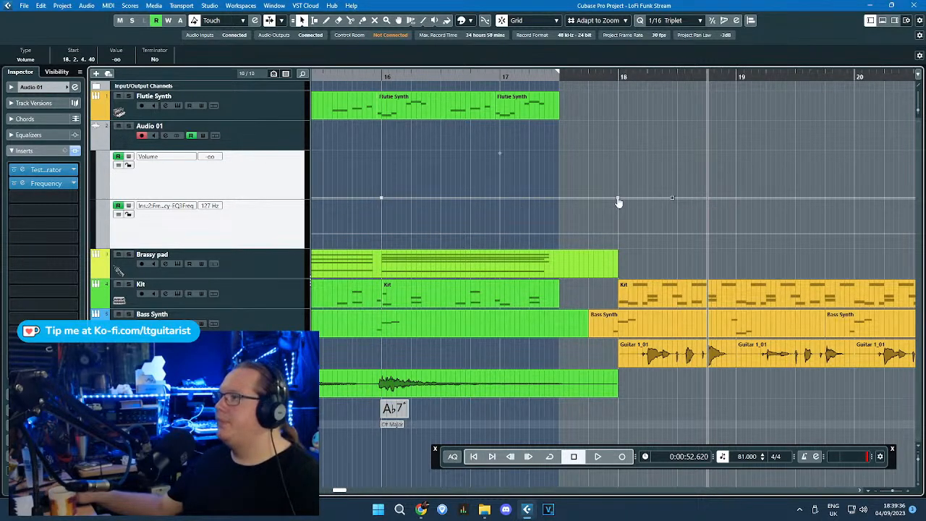
left_click_drag(619, 203, 622, 171)
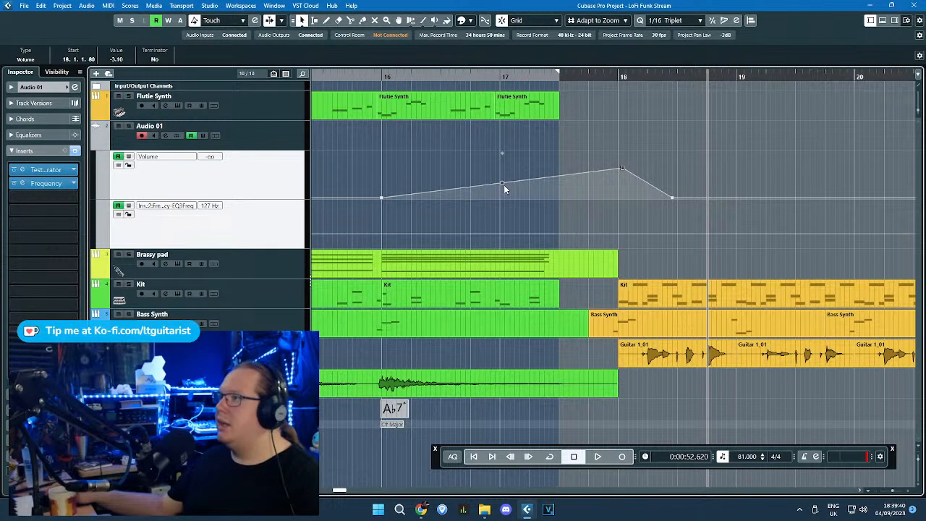
left_click_drag(505, 186, 558, 193)
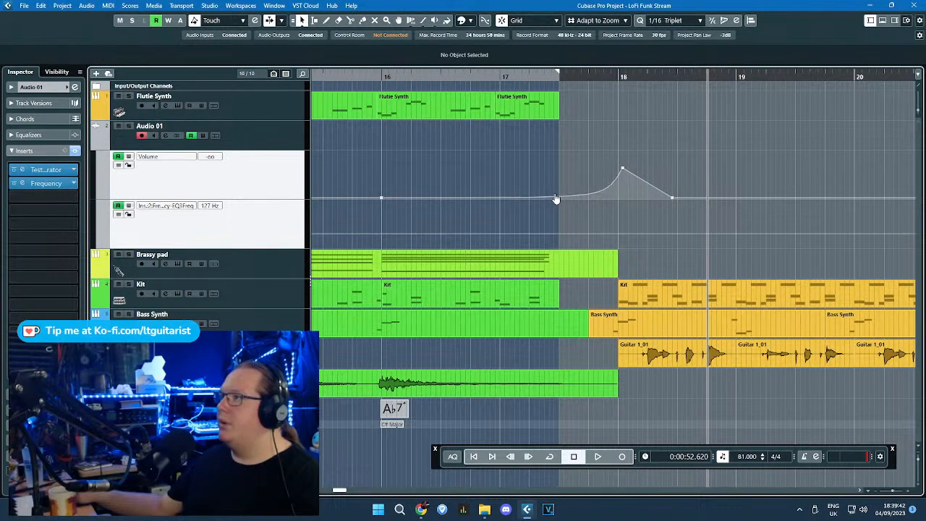
left_click_drag(619, 172, 615, 170)
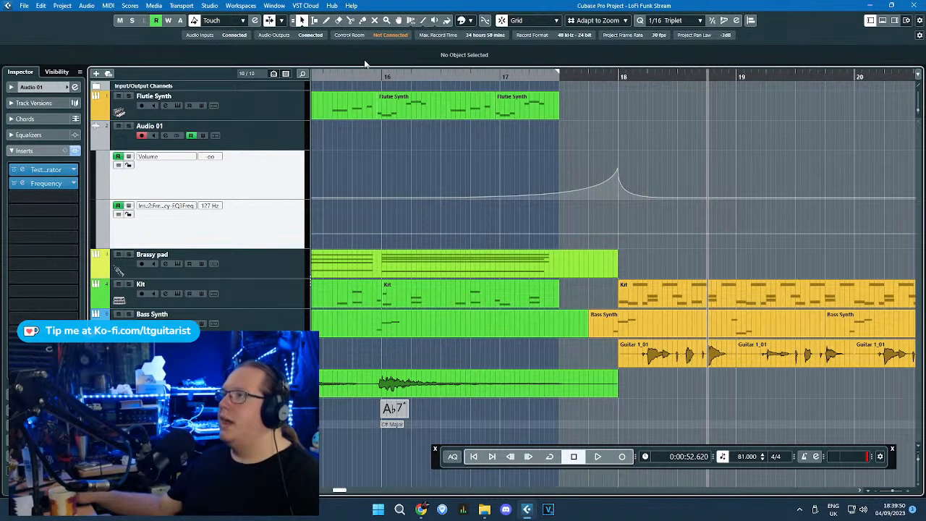
Step: Steepen the volume drop just after bar 18, ease the rise before it, and audition the transition from bar 16
left_click(382, 77)
key("space")
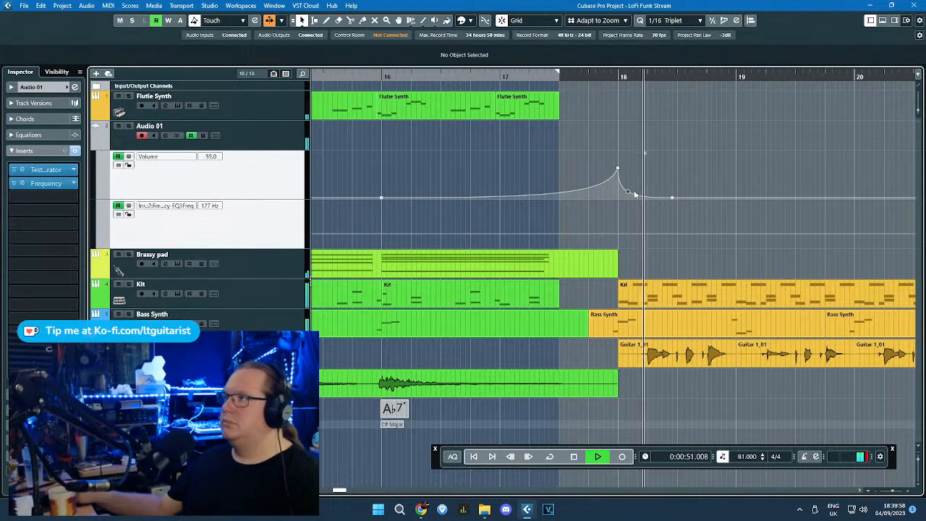
left_click_drag(634, 191, 623, 196)
key("space")
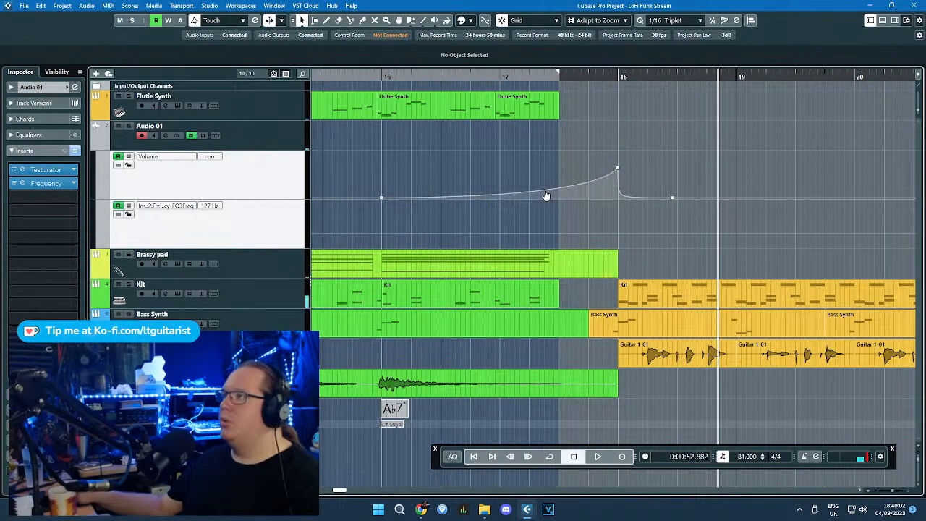
left_click(387, 74)
key("space")
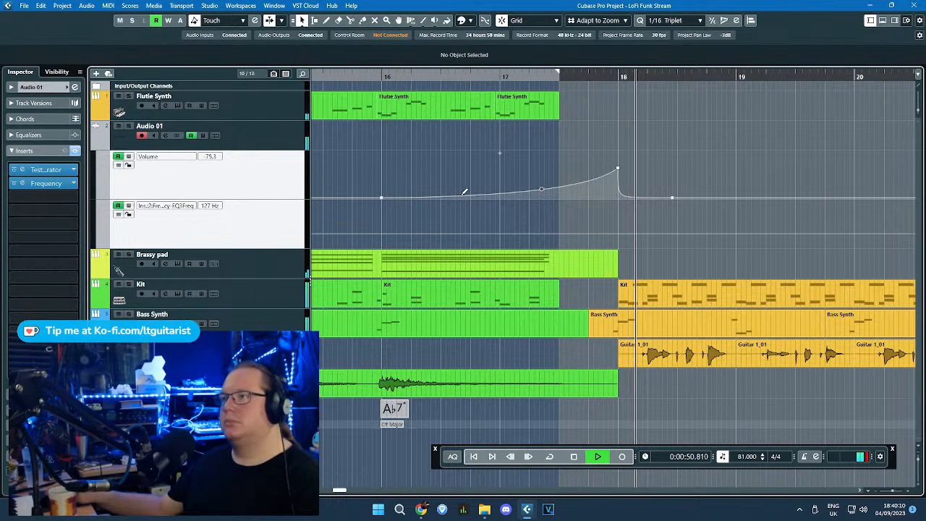
key("space")
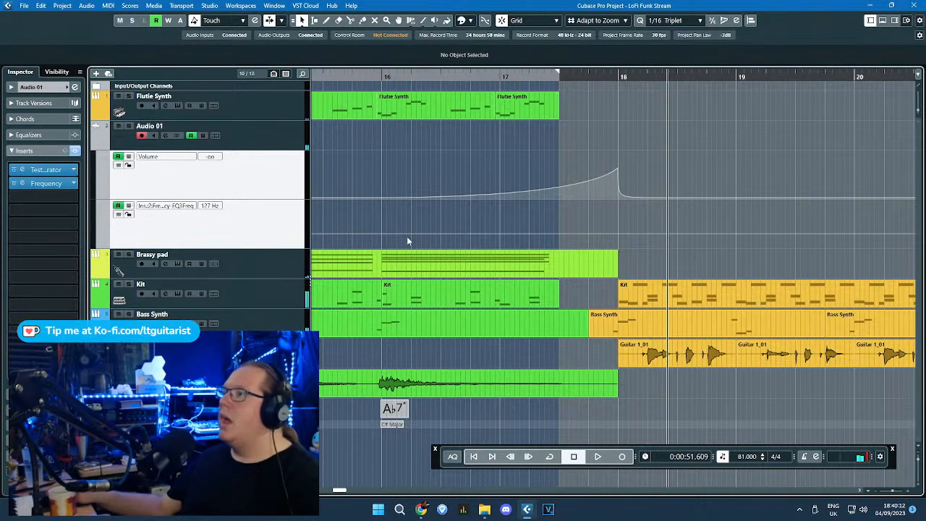
Step: Draw a curved band 3 frequency sweep from 20 Hz at bar 16 up to 20 kHz at 18.1.1.0
left_click_drag(391, 232, 388, 252)
left_click_drag(627, 244, 619, 200)
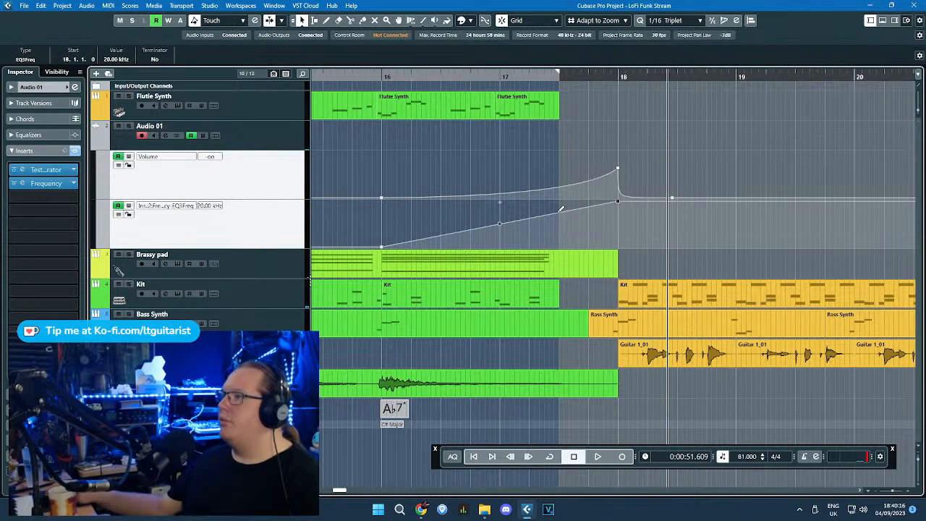
left_click_drag(501, 228, 518, 237)
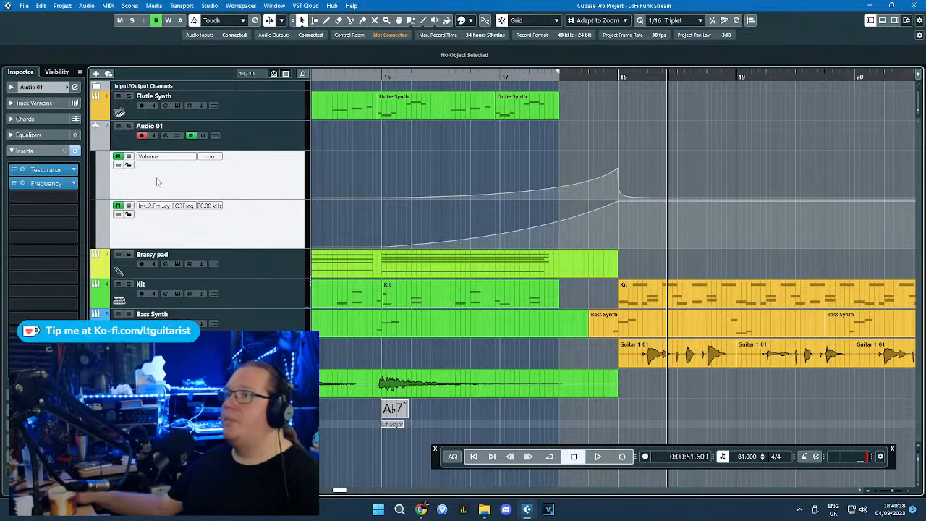
Step: Open Audio 01's Frequency EQ, audition band 3's sweep into bar 18, and move the window clear of the automation
left_click(72, 183)
left_click_drag(446, 78, 398, 122)
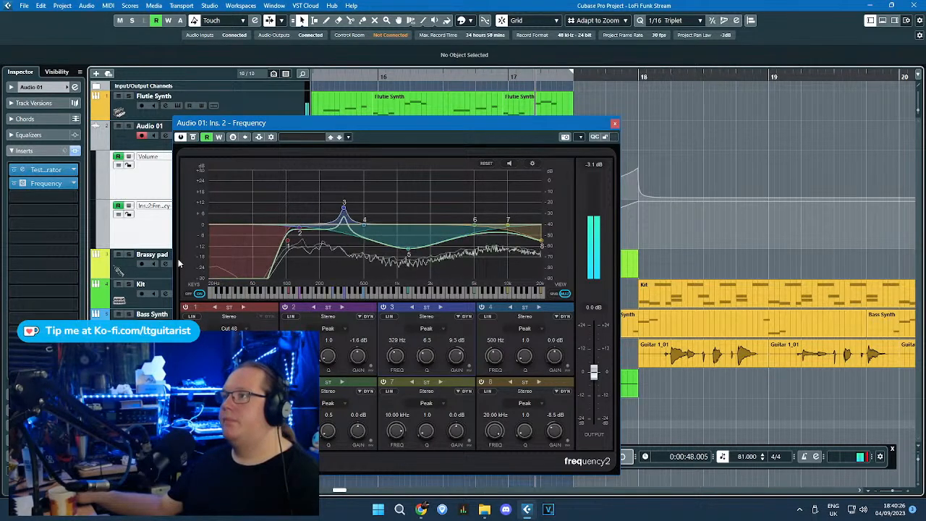
left_click_drag(432, 209, 541, 209)
left_click_drag(581, 131, 567, 130)
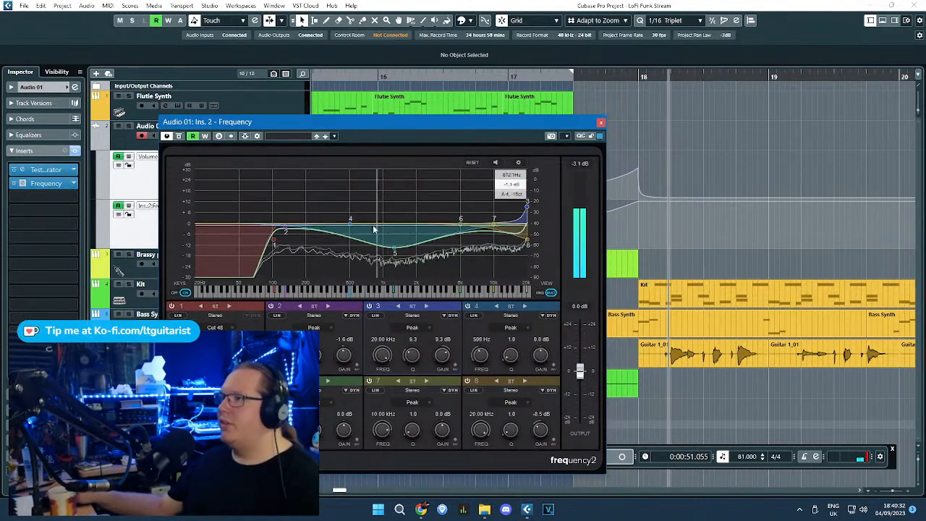
left_click_drag(416, 129, 319, 128)
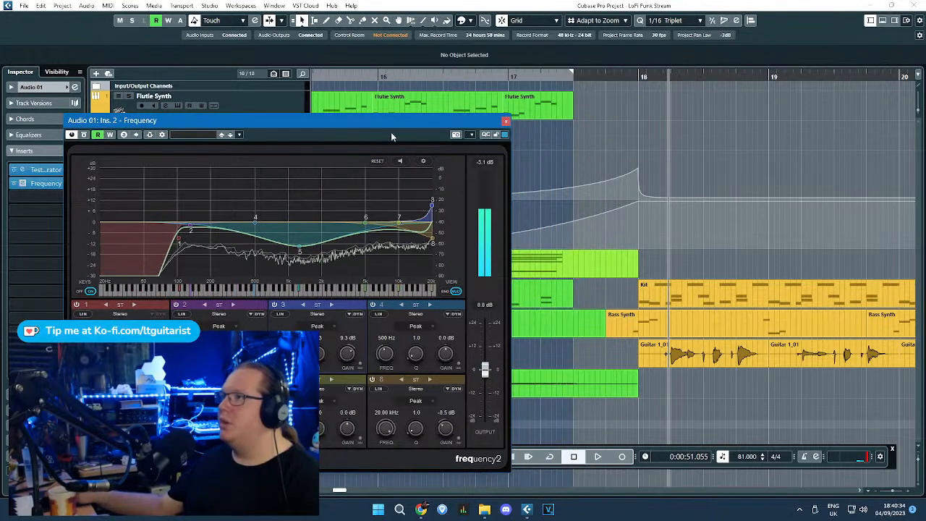
left_click_drag(392, 134, 301, 107)
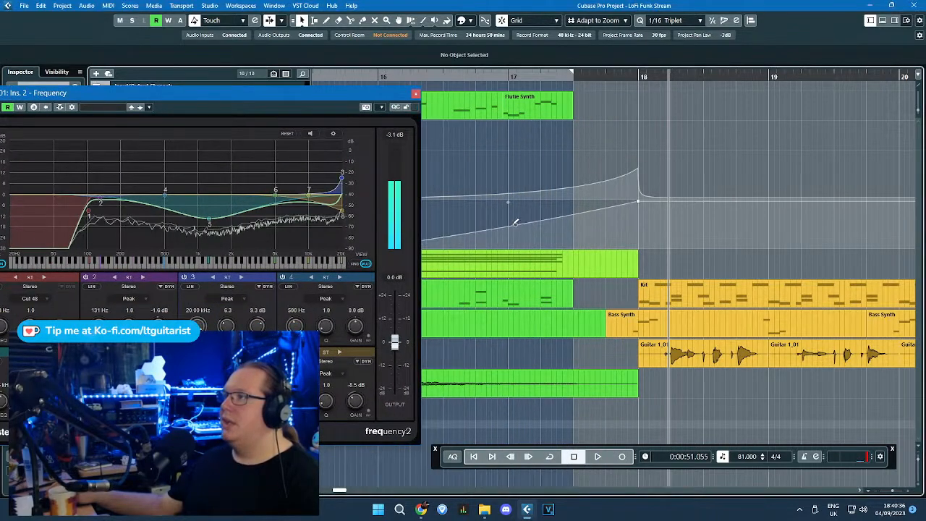
Step: Try bending the band 3 frequency sweep slightly upward between bars 16 and 18, and audition it with the EQ open
left_click(514, 223)
key("ctrl+z")
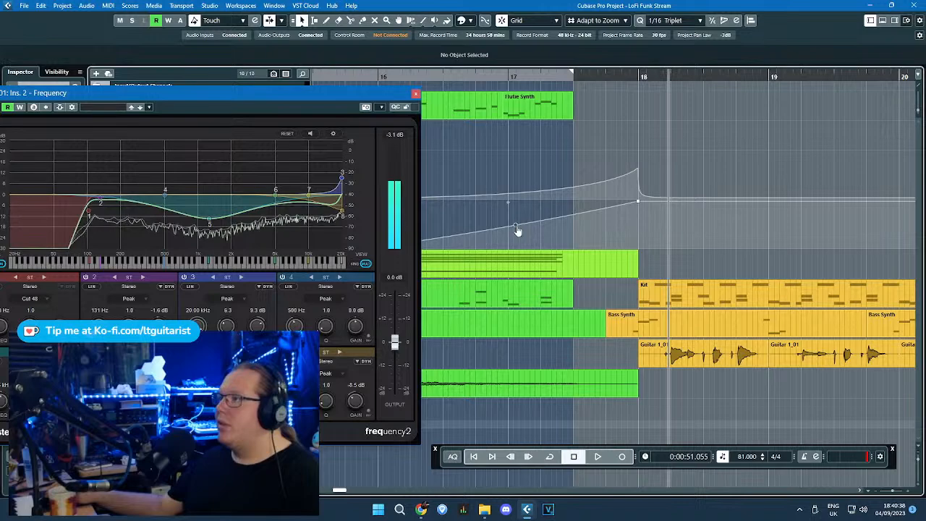
left_click(514, 224)
key("ctrl+z")
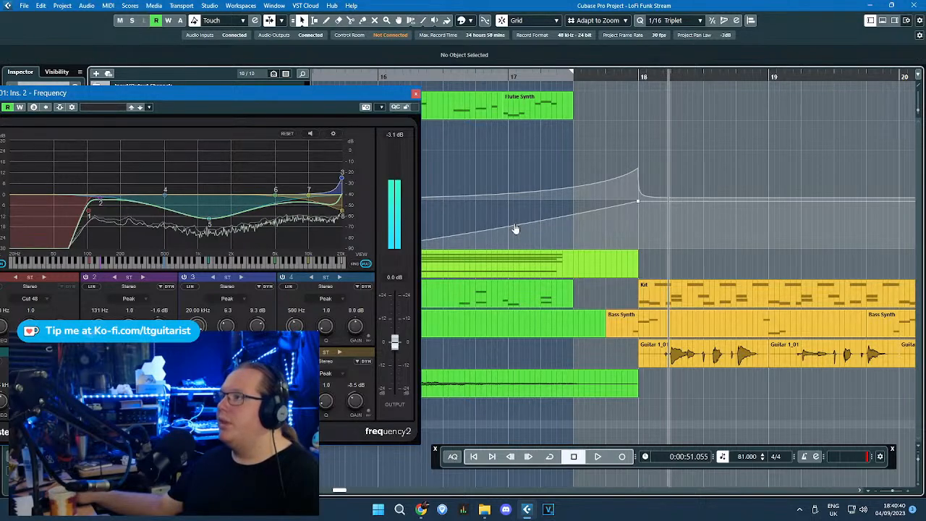
left_click_drag(471, 76, 348, 116)
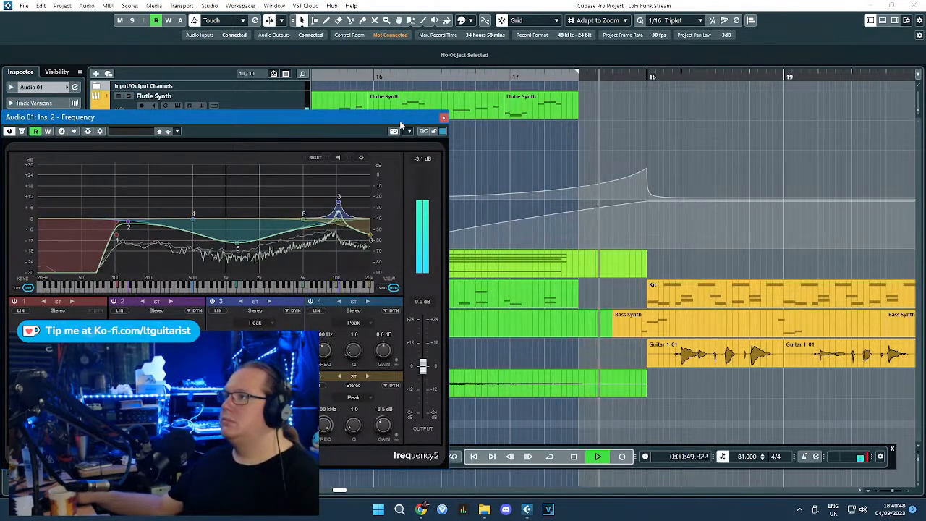
key("space")
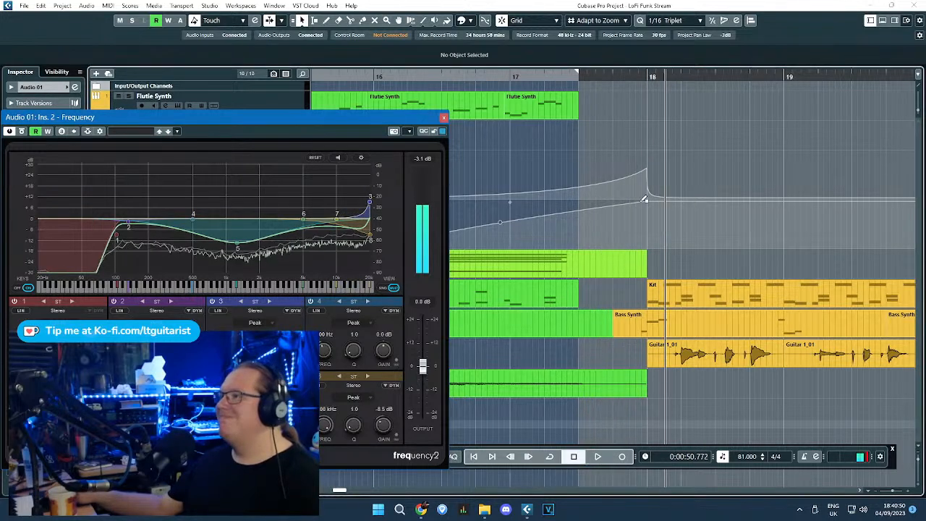
Step: Try a stronger upward bulge in the band 3 frequency curve, audition it, and close the EQ window
mouse_move(648, 209)
left_mouse_down()
mouse_move(649, 218)
mouse_move(647, 201)
left_mouse_up()
left_click(490, 223)
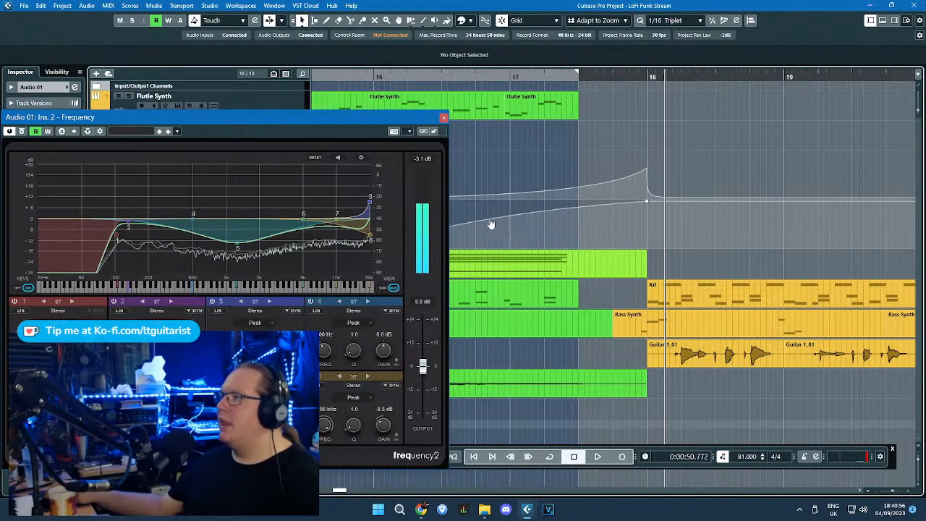
left_click_drag(357, 79, 278, 92)
key("space")
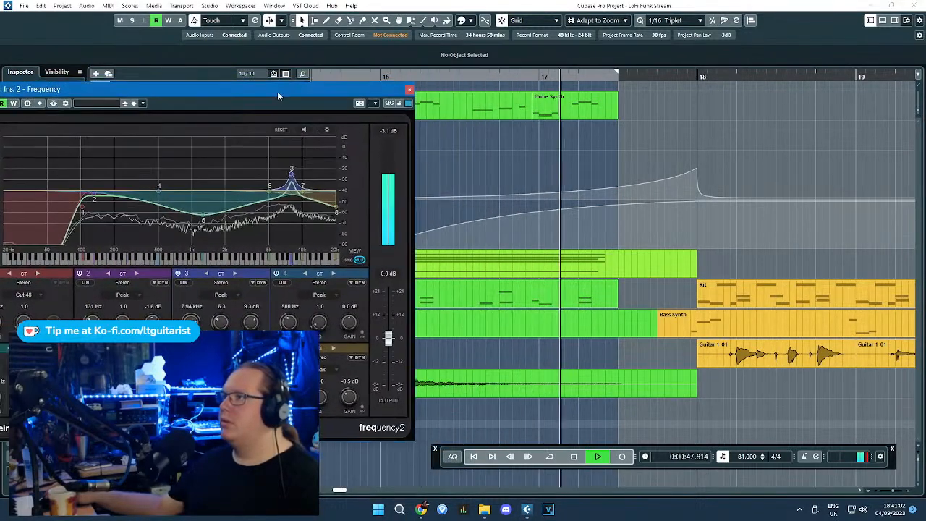
left_click(410, 89)
key("space")
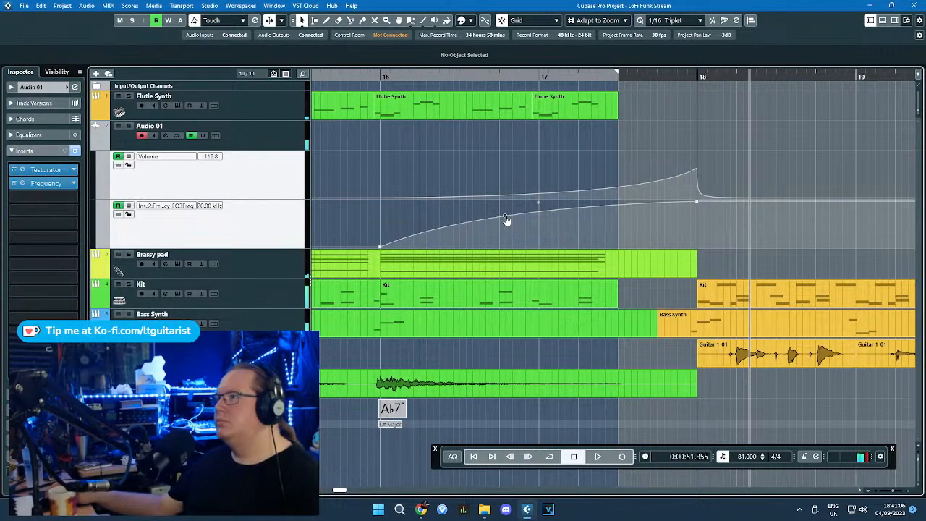
mouse_move(505, 217)
left_mouse_down()
mouse_move(548, 223)
mouse_move(507, 215)
left_mouse_up()
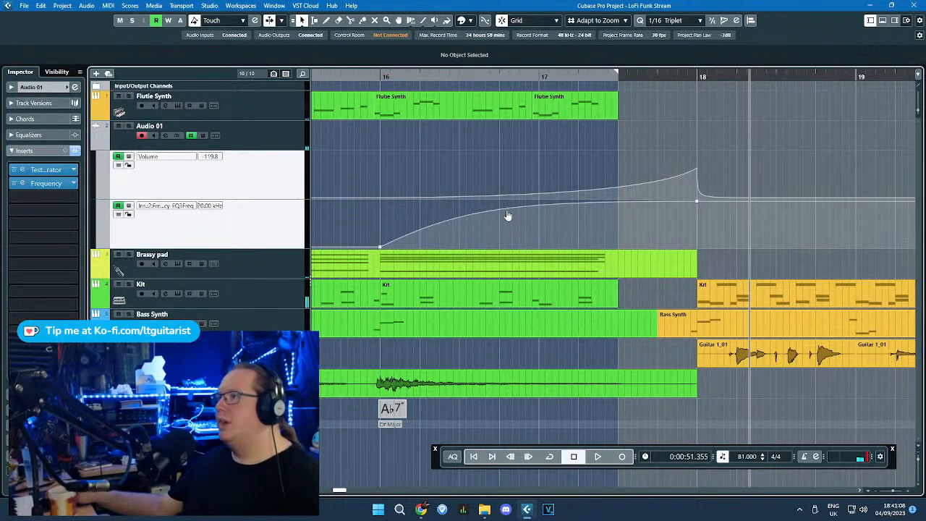
Step: Add a steep curved fall in the band 3 frequency automation back to 20 Hz just after bar 18 while auditioning from before bar 16
left_click(358, 76)
key("space")
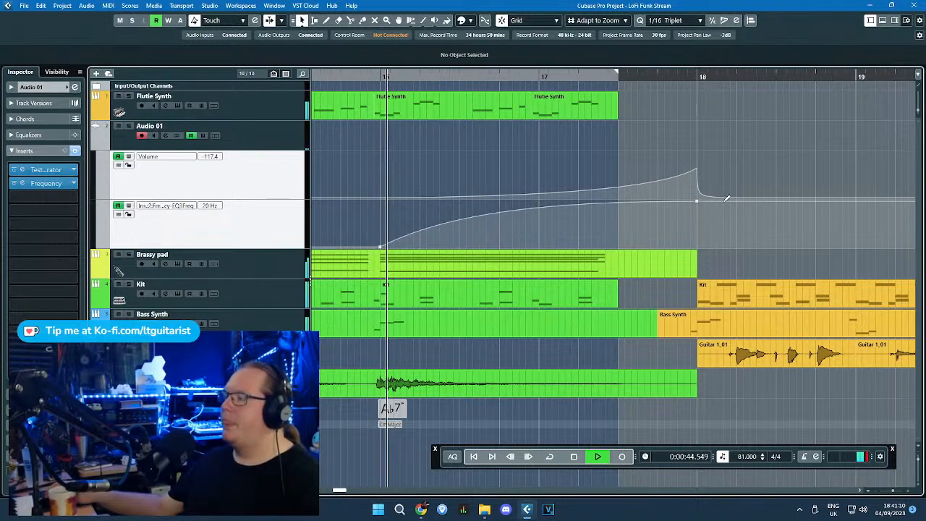
left_click_drag(724, 201, 699, 234)
scroll(699, 236, "up", 2)
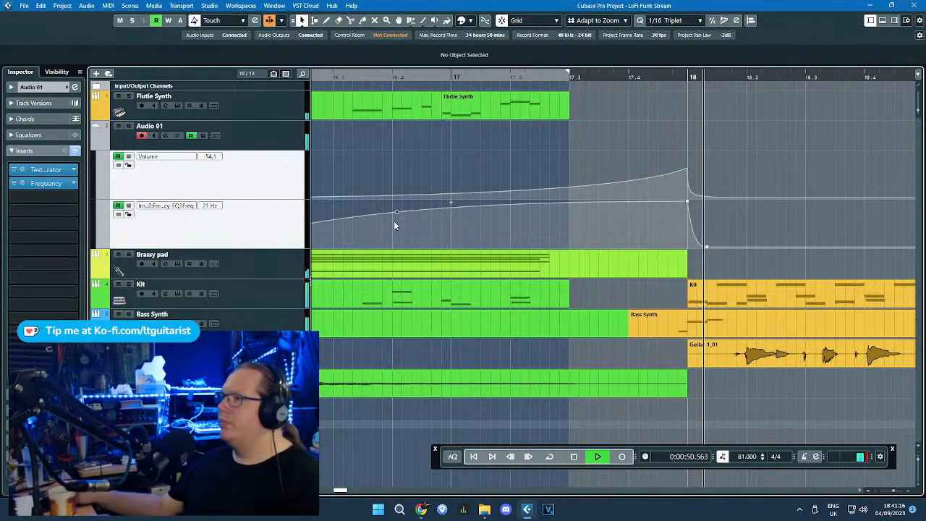
key("space")
Step: Reshape the band 3 frequency sweep to rise slowly and then steeply into bar 18, and audition it with the EQ open
scroll(406, 216, "down", 2)
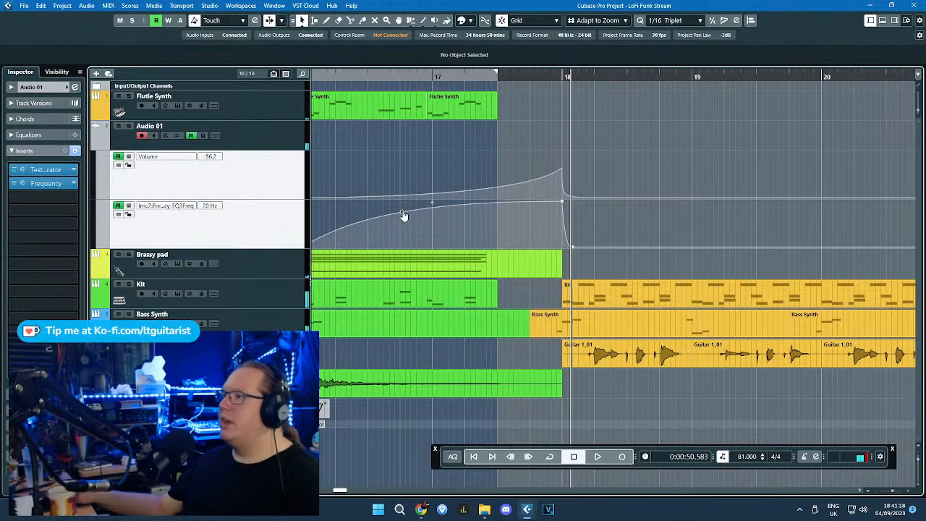
left_click_drag(403, 217, 510, 228)
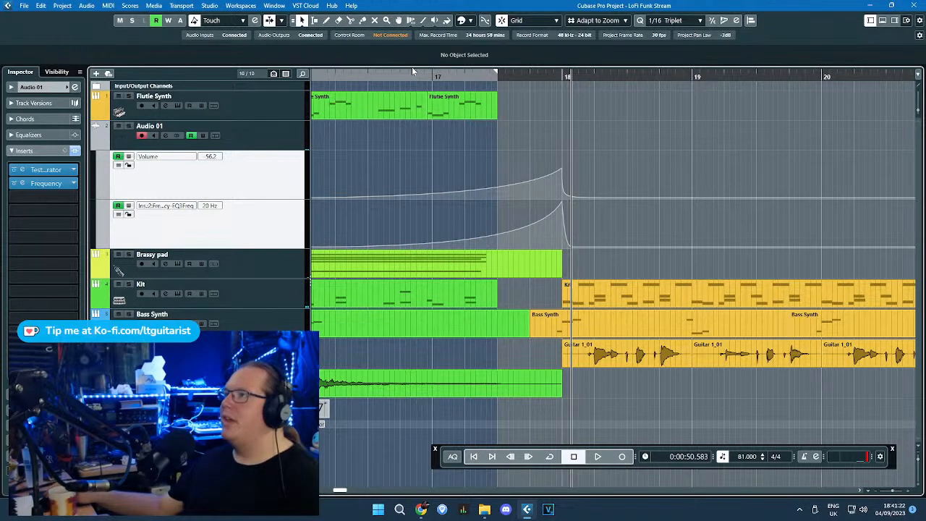
left_click(46, 184)
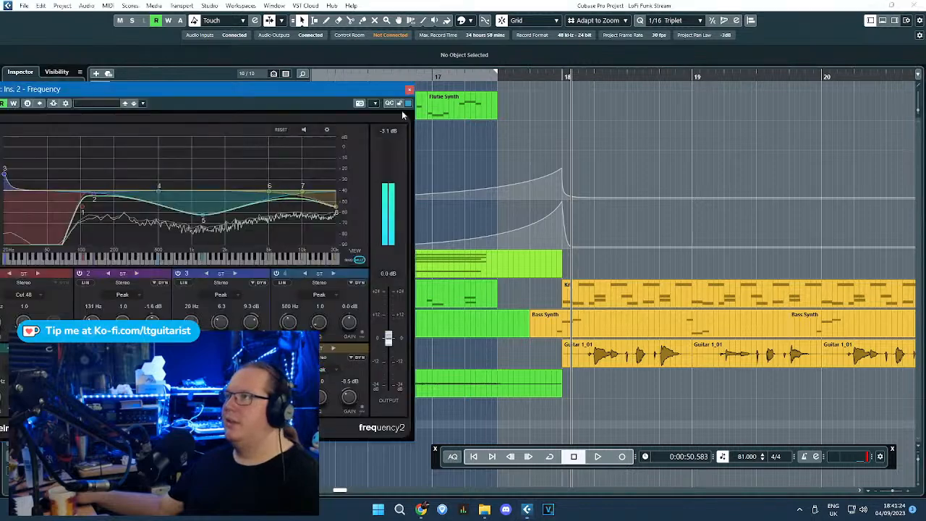
key("space")
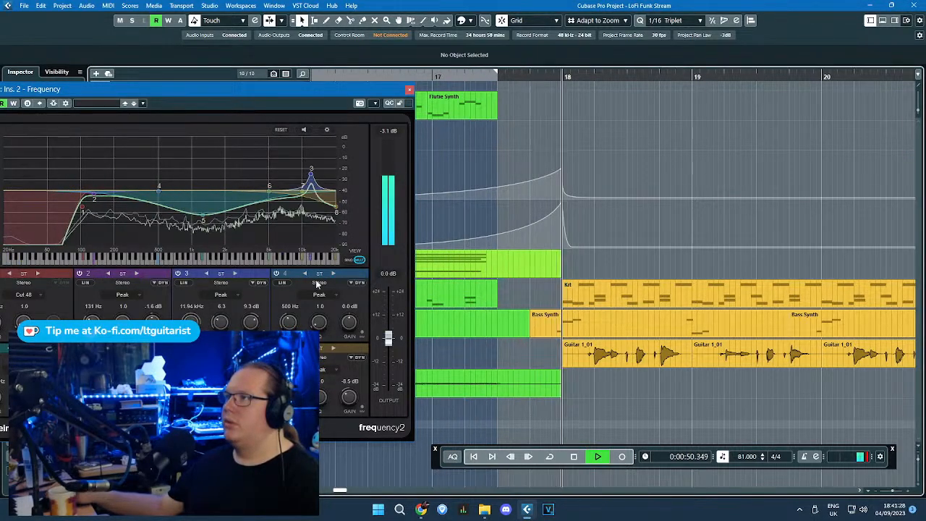
key("space")
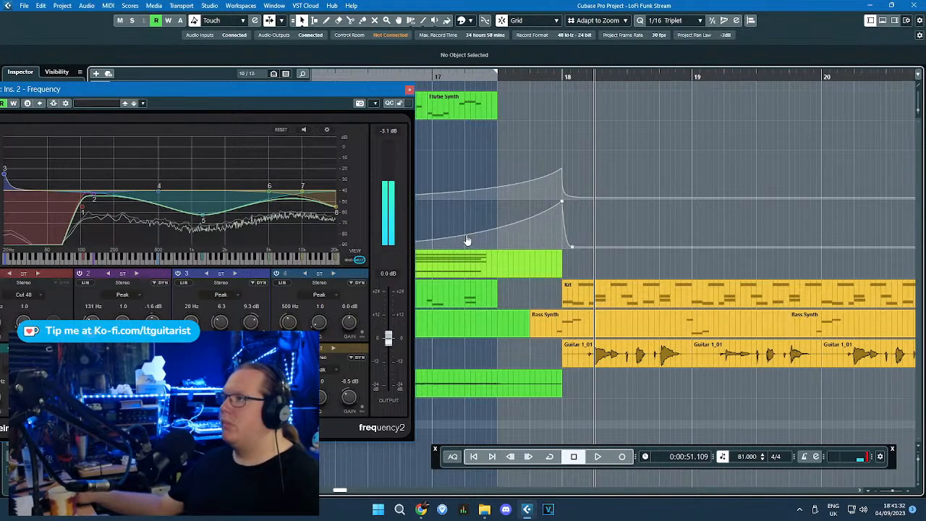
left_click(426, 76)
key("space")
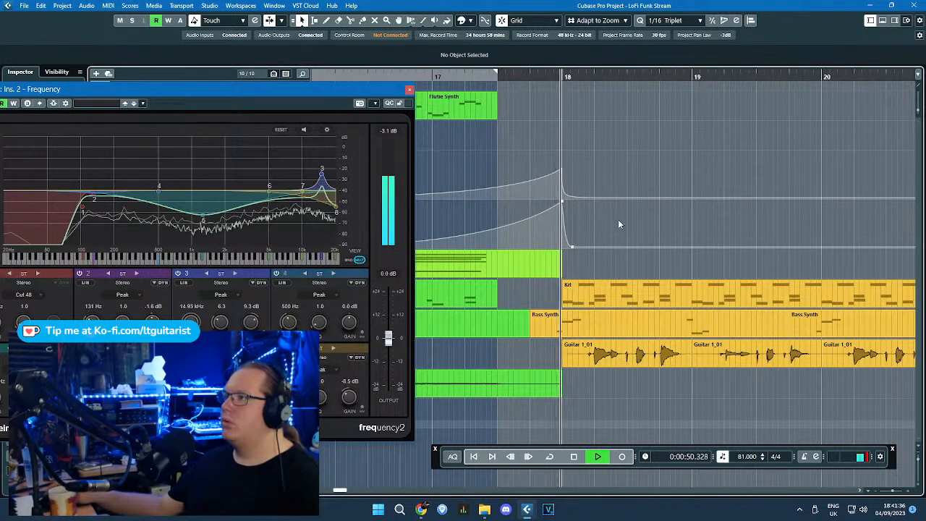
left_click(410, 90)
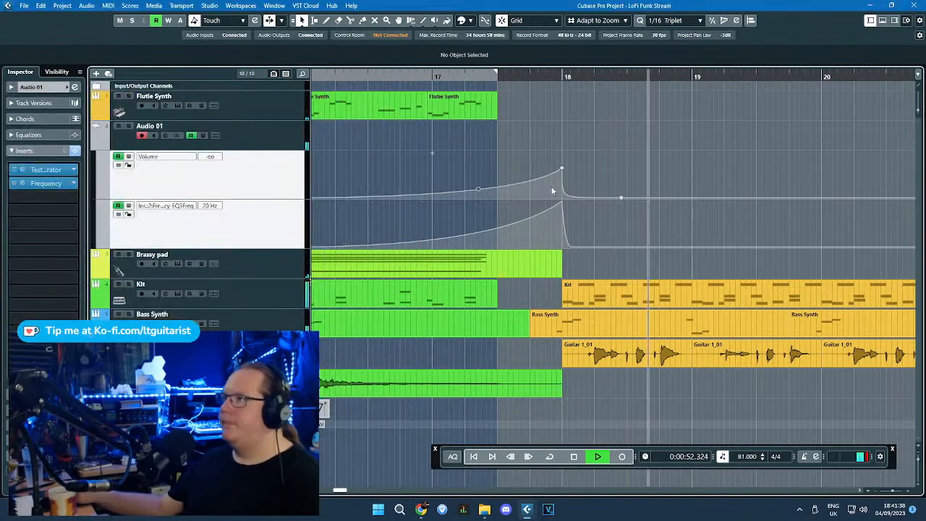
Step: Lower the band 3 frequency automation peak at bar 18 to 12.02 kHz and solo the Audio 01 track for auditioning
key("space")
left_click(562, 206)
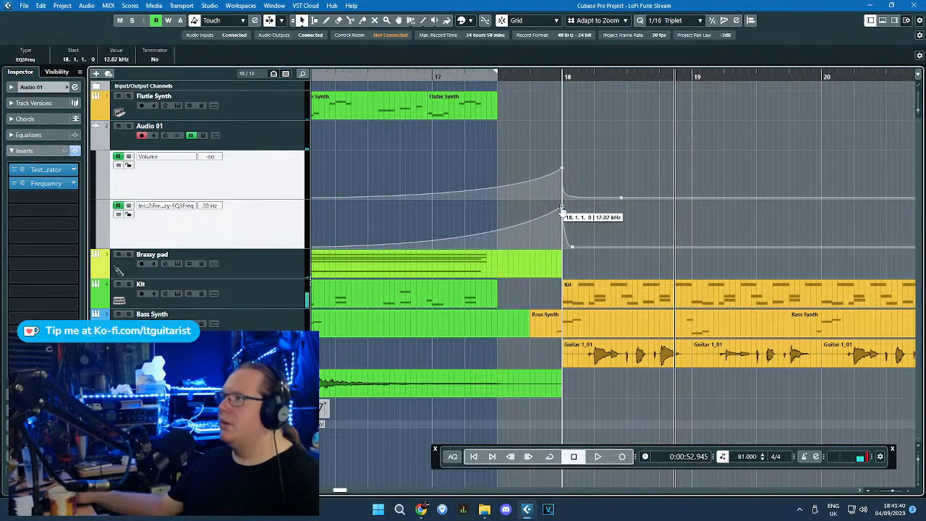
left_click(482, 136)
left_click(362, 74)
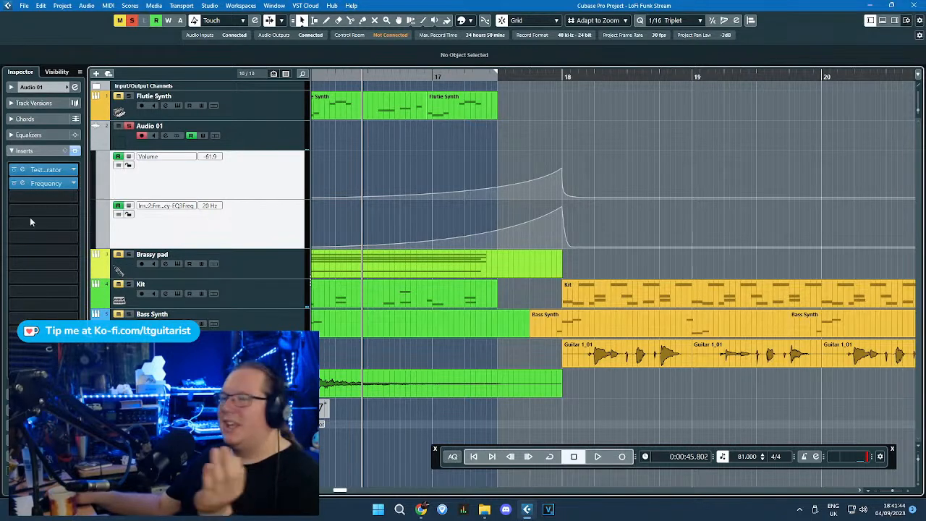
Step: Move Audio 01's pre/post-fader divider below insert slot 6 and add a PingPongDelay post-fader in slot 7
left_click(71, 222)
key("Escape")
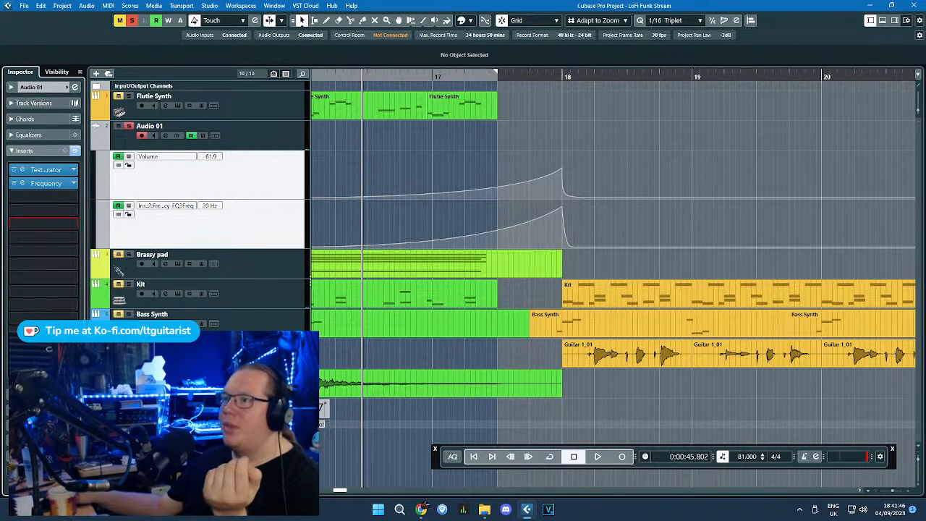
mouse_move(71, 222)
left_mouse_down()
mouse_move(59, 301)
mouse_move(70, 239)
left_mouse_up()
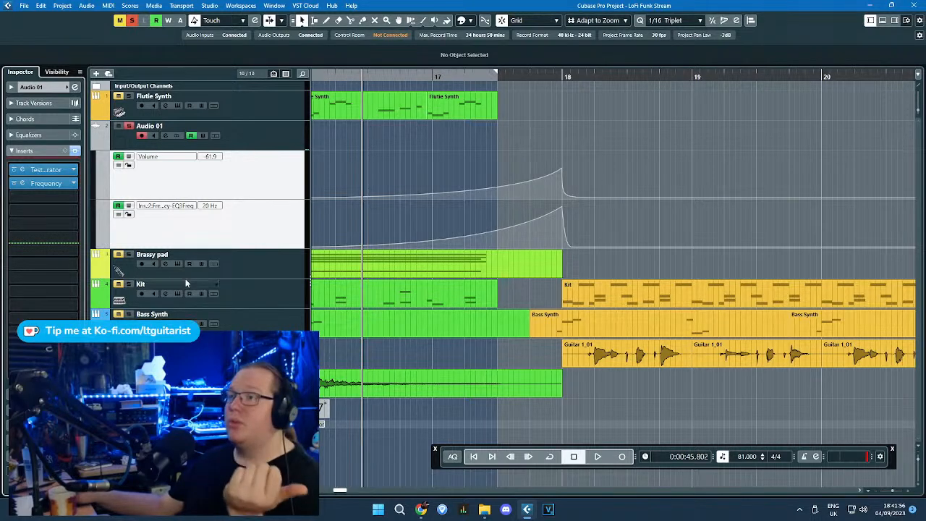
left_click(74, 252)
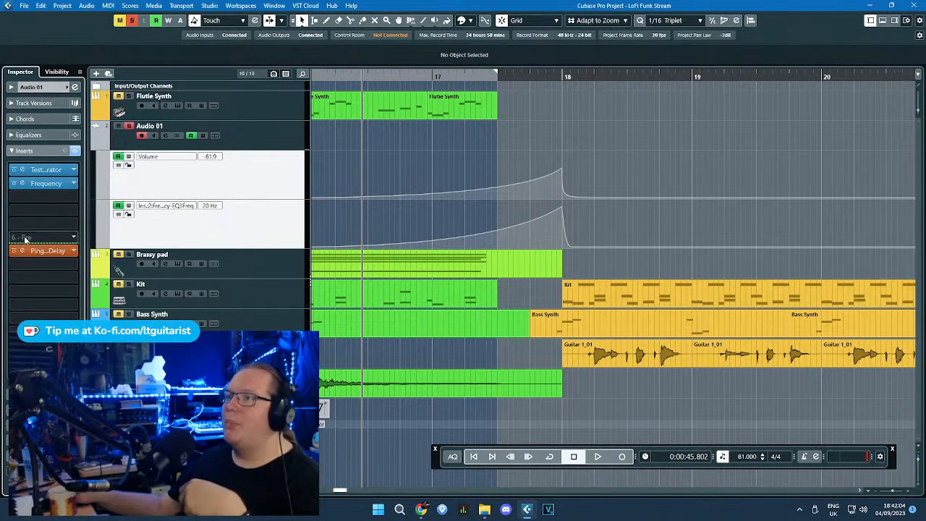
left_click(68, 251)
left_click(58, 253)
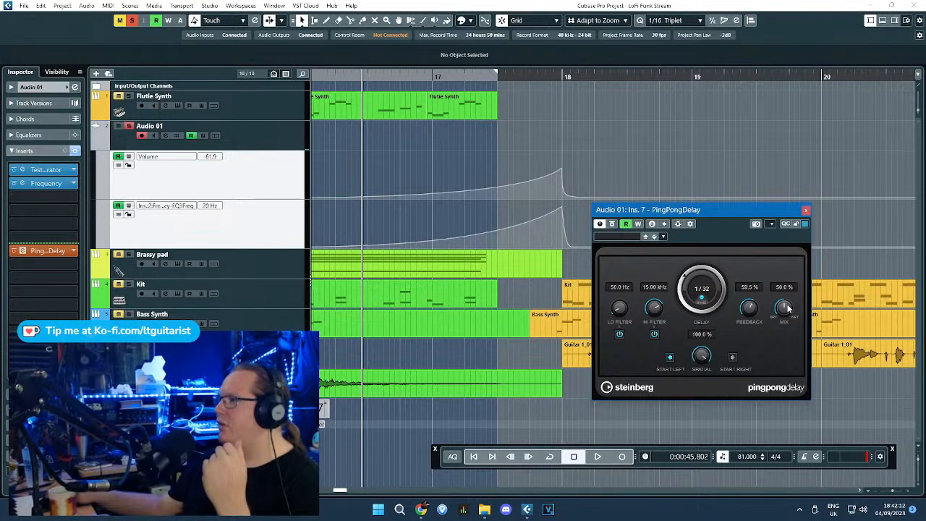
Step: Set the PingPongDelay mix to 36.5 % and feedback to 93 % while auditioning the bar 18 transition, and close the plug-in
key("space")
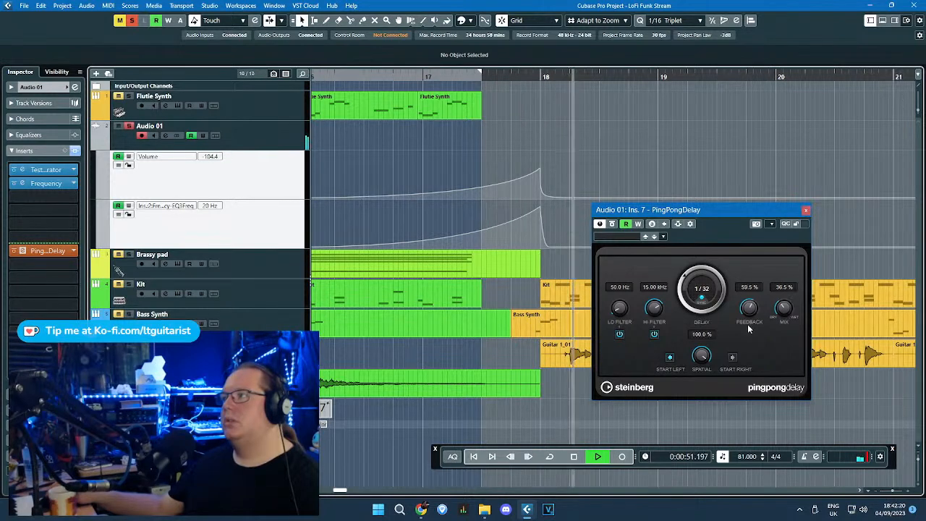
left_click_drag(750, 314, 758, 311)
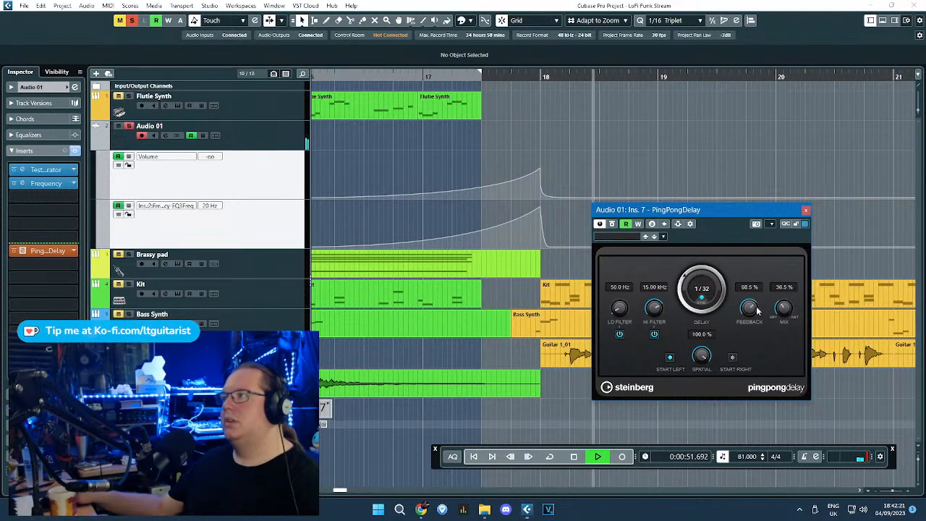
left_click(336, 79)
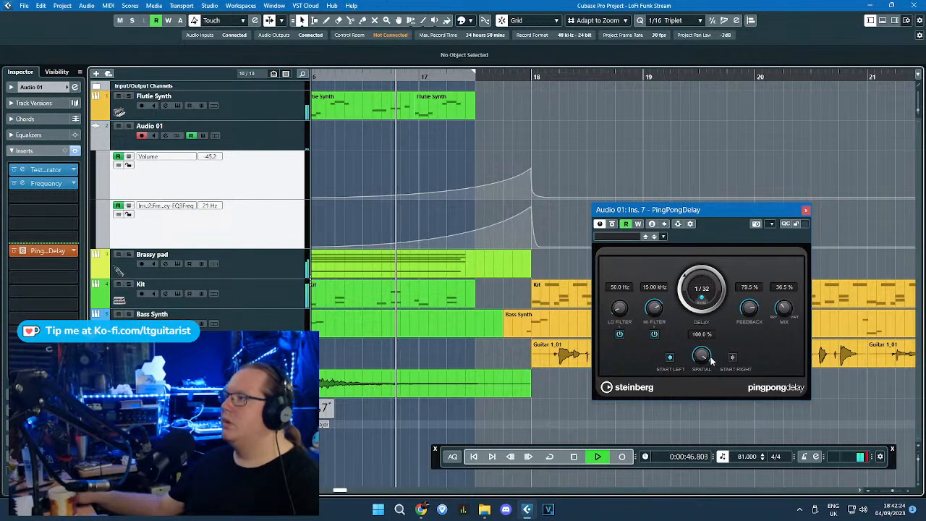
scroll(711, 360, "down", 5)
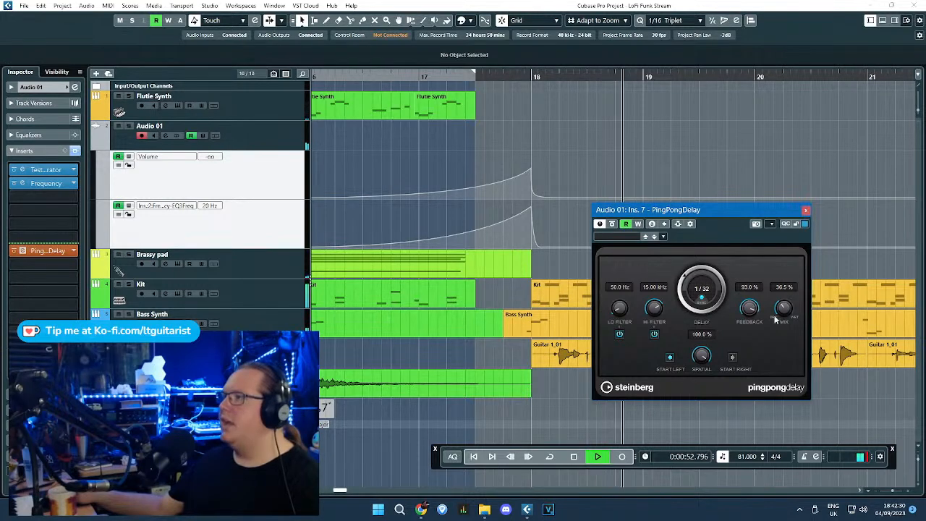
left_click(306, 76)
left_click_drag(320, 76, 313, 79)
left_click(806, 211)
Step: Draw an empty event on Audio 01 from bar 16 to 18.3 with its automation lanes locked, and unlock the lanes
scroll(621, 140, "down", 2)
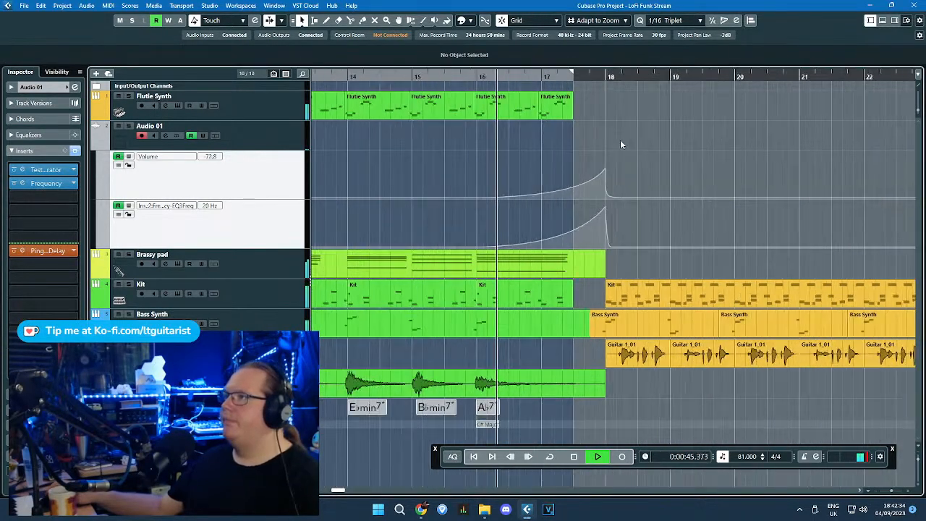
left_click(327, 20)
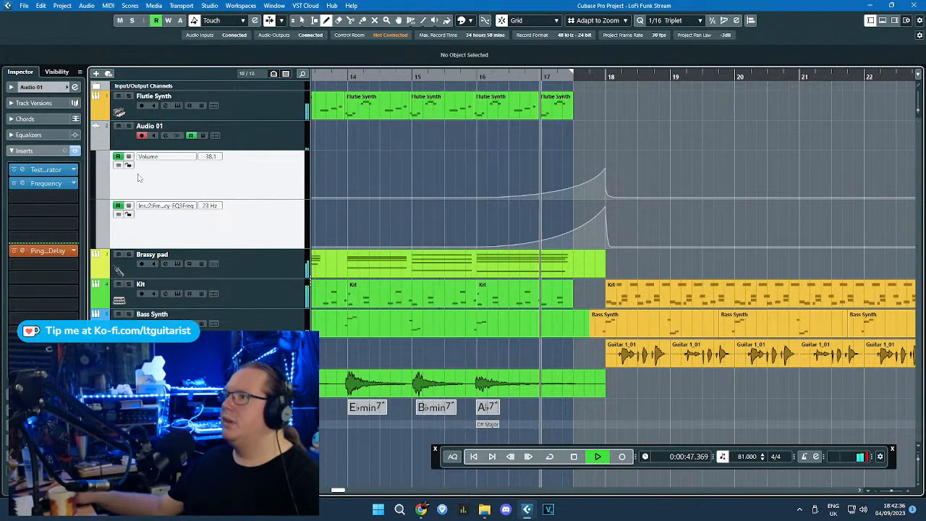
left_click(143, 221)
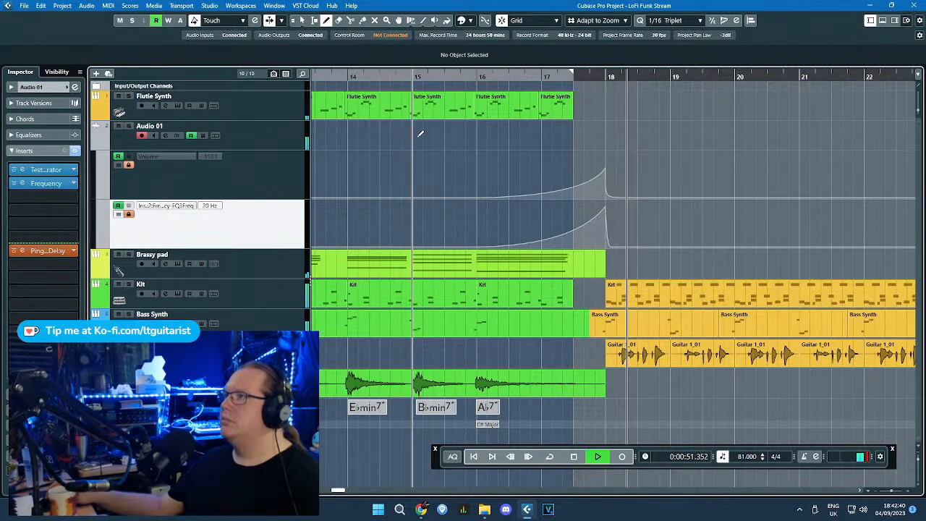
mouse_move(478, 136)
left_mouse_down()
mouse_move(633, 145)
mouse_move(657, 158)
left_mouse_up()
key("1")
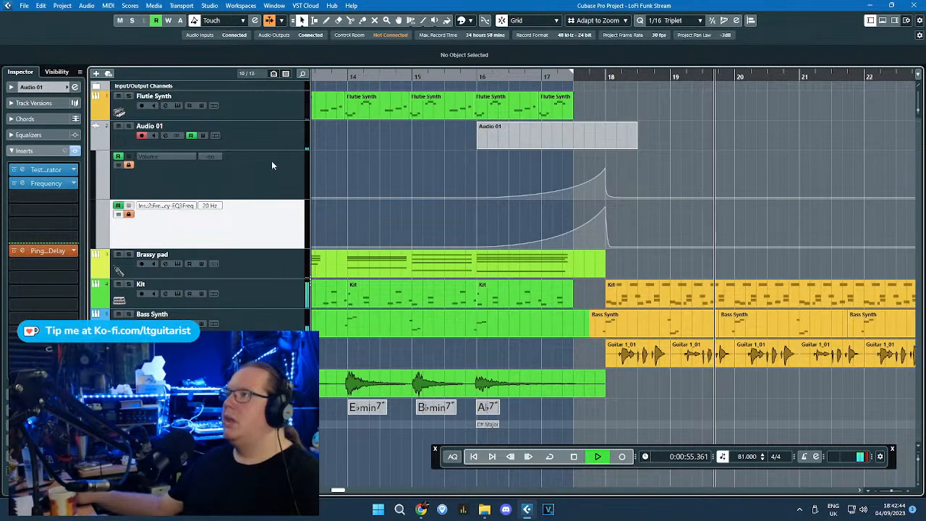
left_click(529, 143)
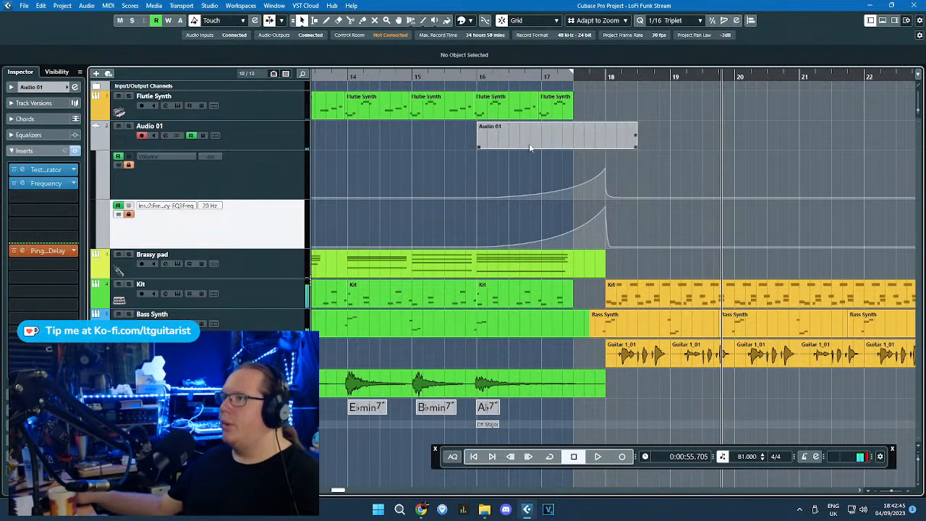
left_click(131, 166)
left_click(122, 214)
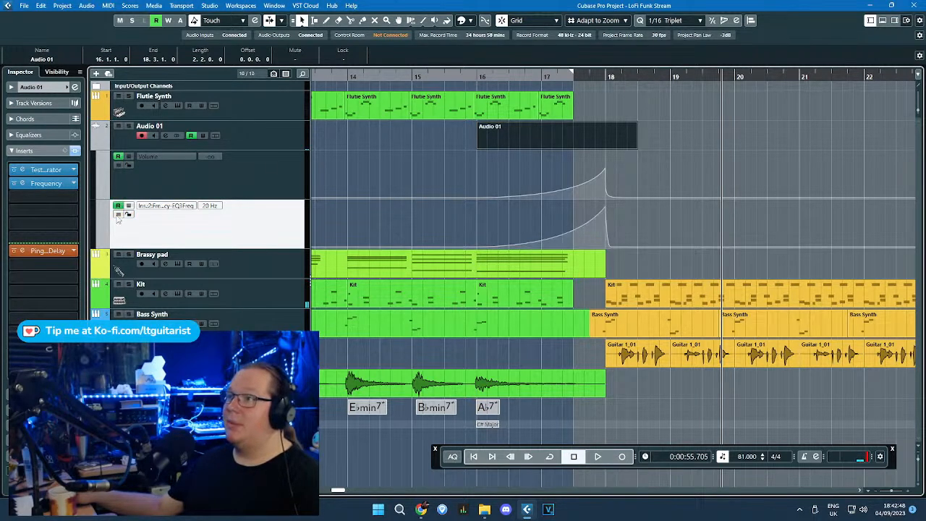
Step: Rename the Audio 01 track to Riser and delete the empty event that carries the old track name
double_click(149, 126)
type("Riser")
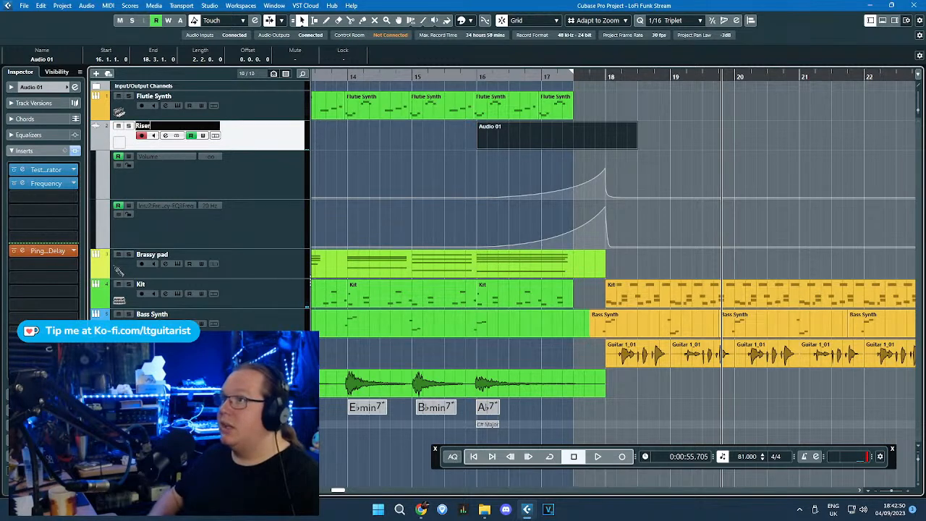
key("Return")
key("Delete")
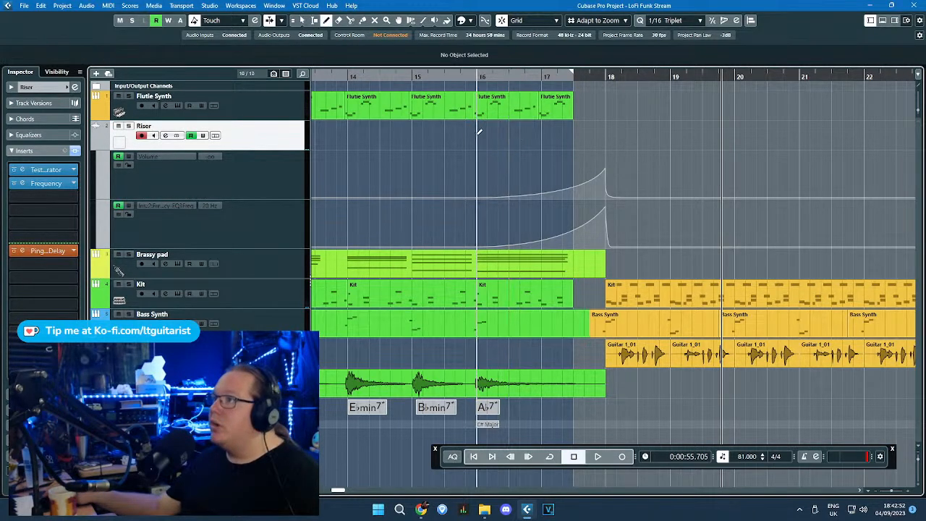
Step: Draw a new empty event on the Riser track from bar 16 to 18.3 and keep both automation lanes unlocked
left_click_drag(479, 124, 609, 134)
key("1")
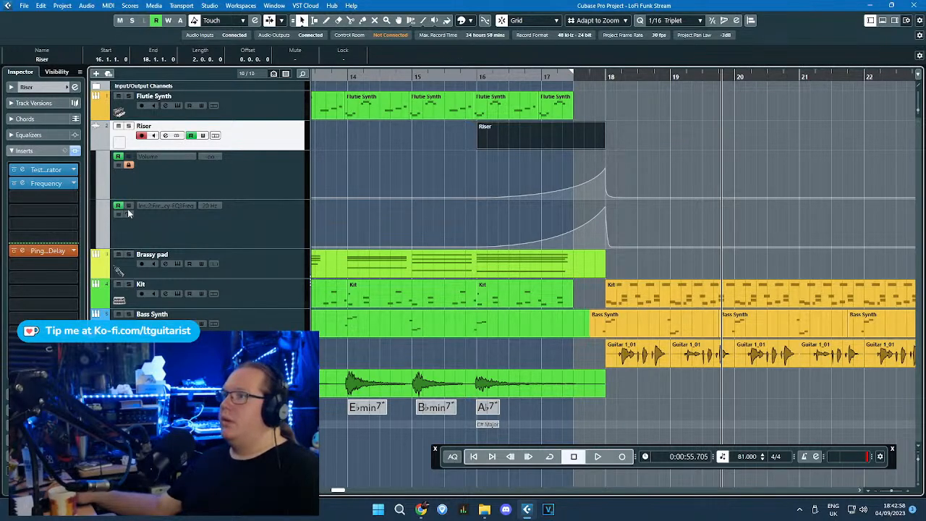
left_click_drag(606, 148, 634, 146)
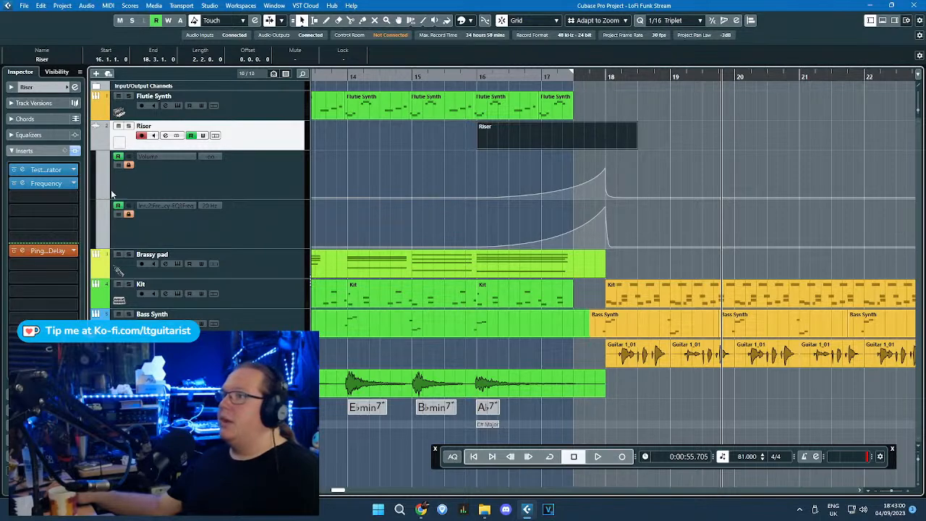
left_click(129, 214)
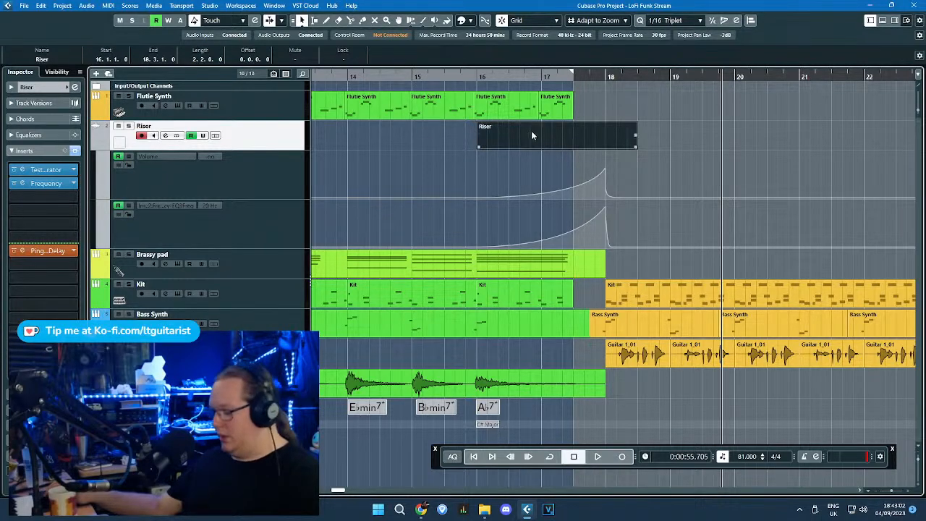
Step: Paste a copy of the Riser event with its volume and EQ automation at bar 32
scroll(531, 126, "down", 2)
scroll(531, 126, "right", 2)
scroll(515, 115, "down", 2, "ctrl")
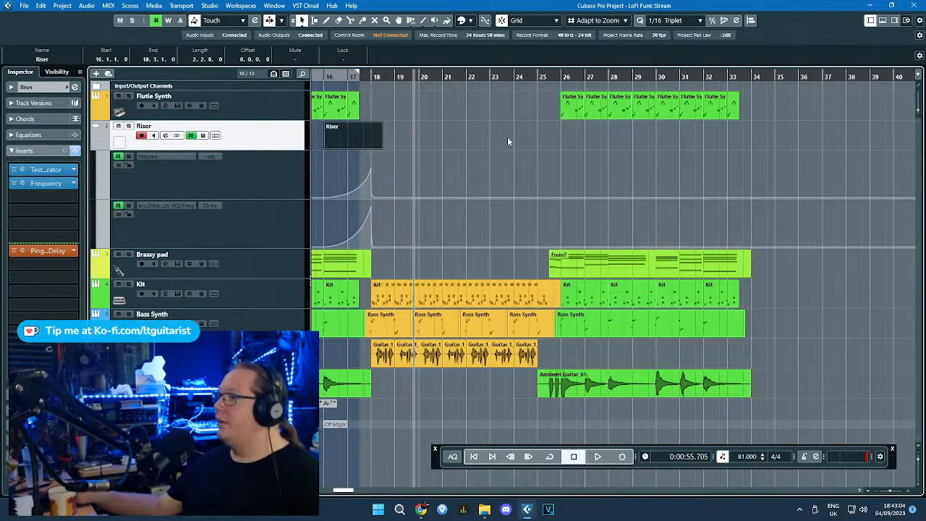
scroll(627, 141, "up", 2, "ctrl")
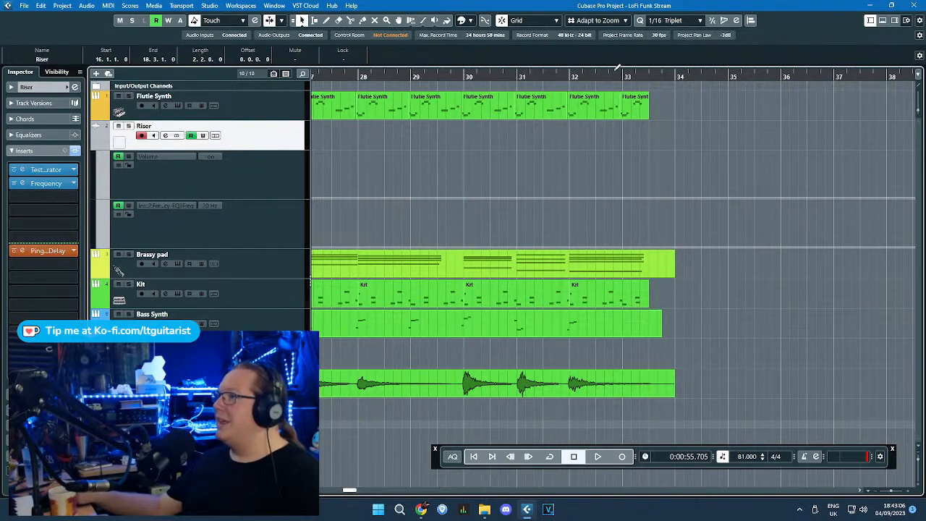
left_click(571, 75)
key("ctrl+v")
mouse_move(594, 141)
left_mouse_down()
mouse_move(603, 142)
mouse_move(595, 139)
left_mouse_up()
left_click(532, 157)
Step: Move the end of the second riser's band 3 frequency fall to 34.1.3.80 at 20 Hz and raise its bar 34 peak slightly
scroll(672, 250, "up", 1, "ctrl")
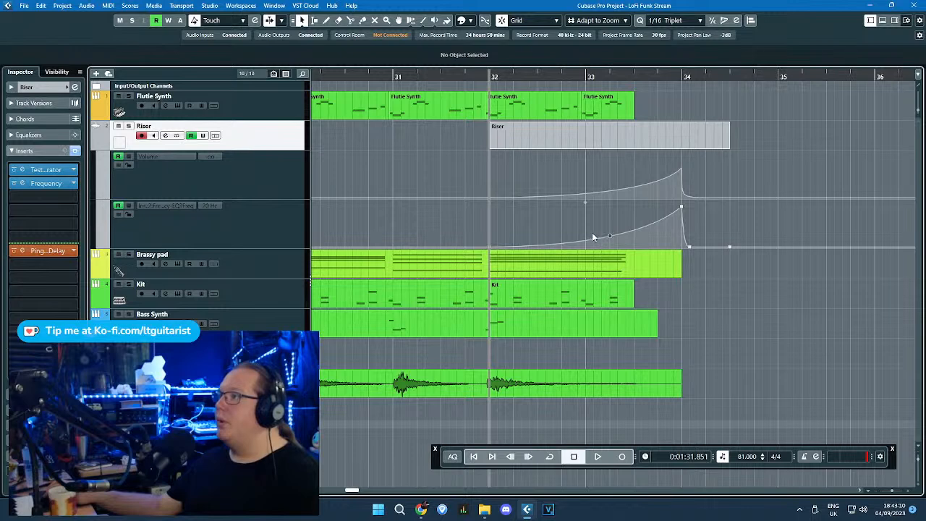
scroll(699, 246, "up", 2, "ctrl")
left_click_drag(682, 251, 695, 249)
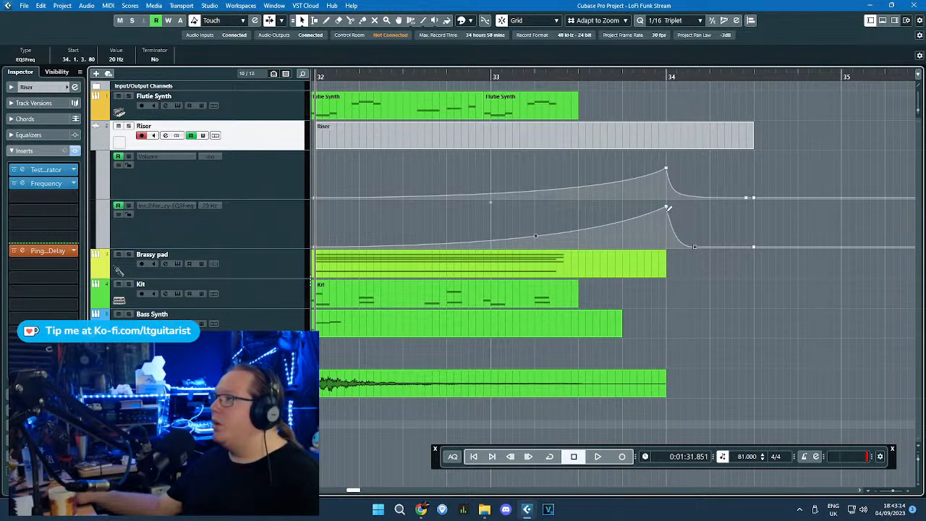
left_click_drag(667, 209, 666, 204)
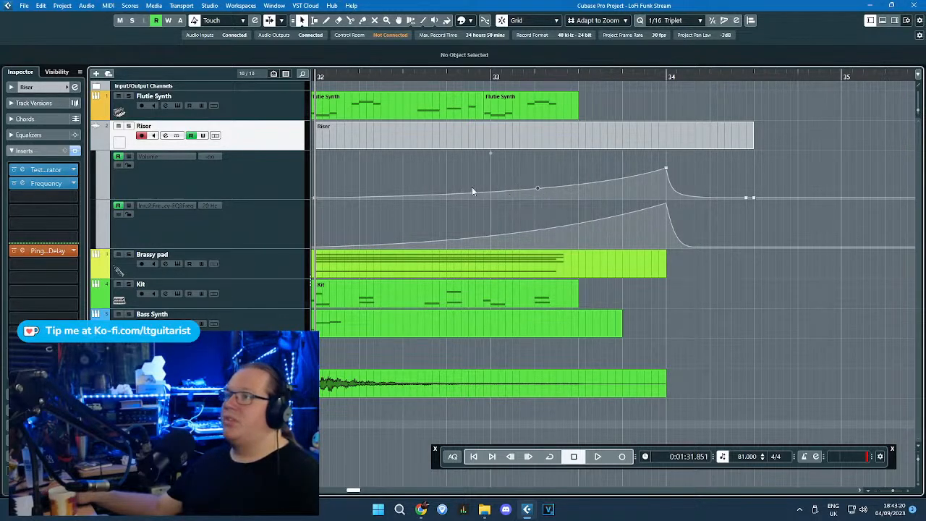
Step: Colour both Riser events green and fold away the Riser track's automation lanes
scroll(435, 192, "down", 5)
scroll(463, 174, "left", 5)
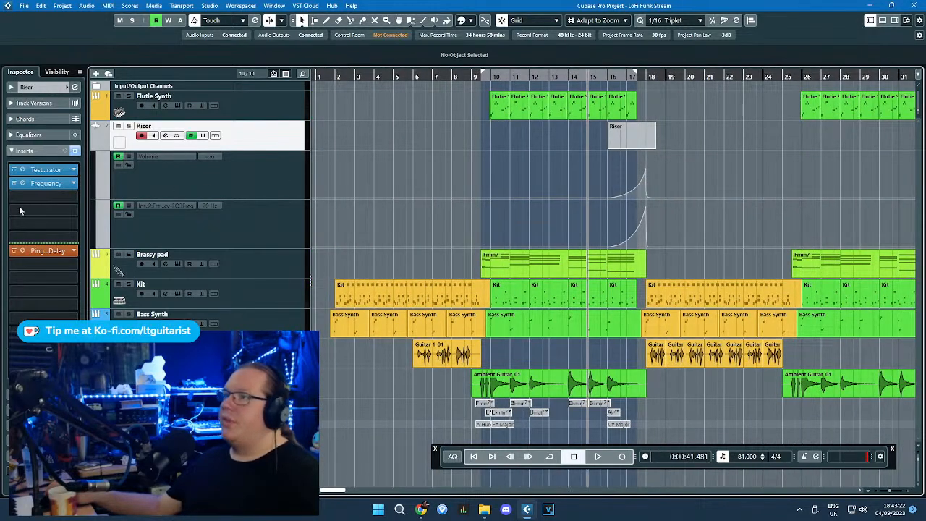
key("g")
key("g")
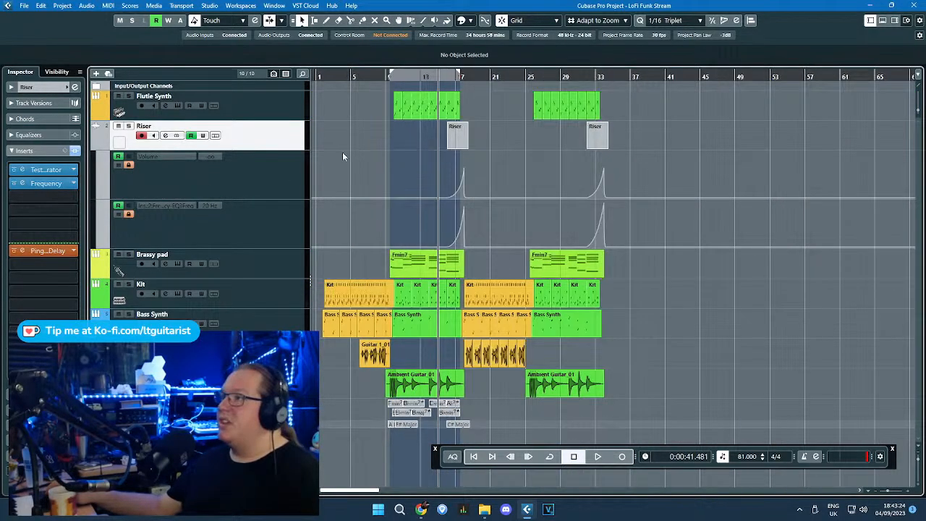
left_click_drag(378, 149, 680, 123)
left_click(465, 20)
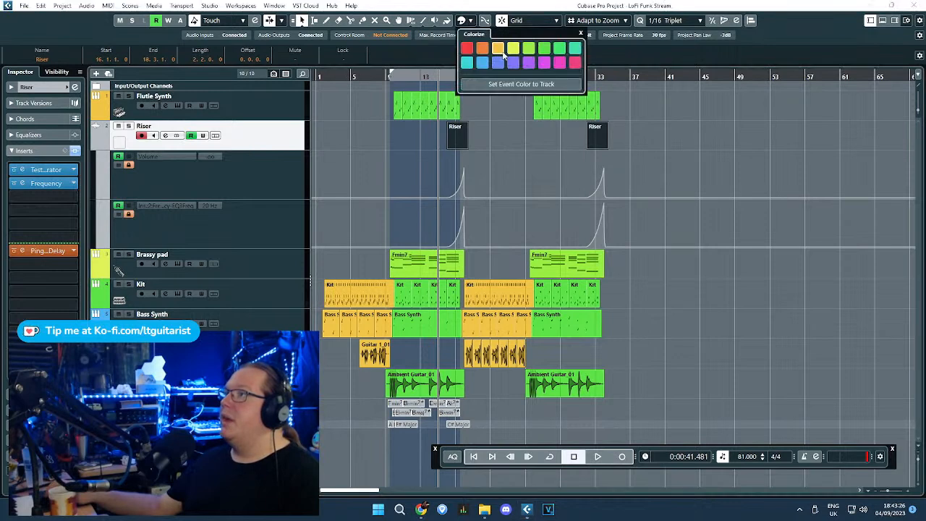
left_click(545, 49)
left_click(96, 145)
left_click(384, 134)
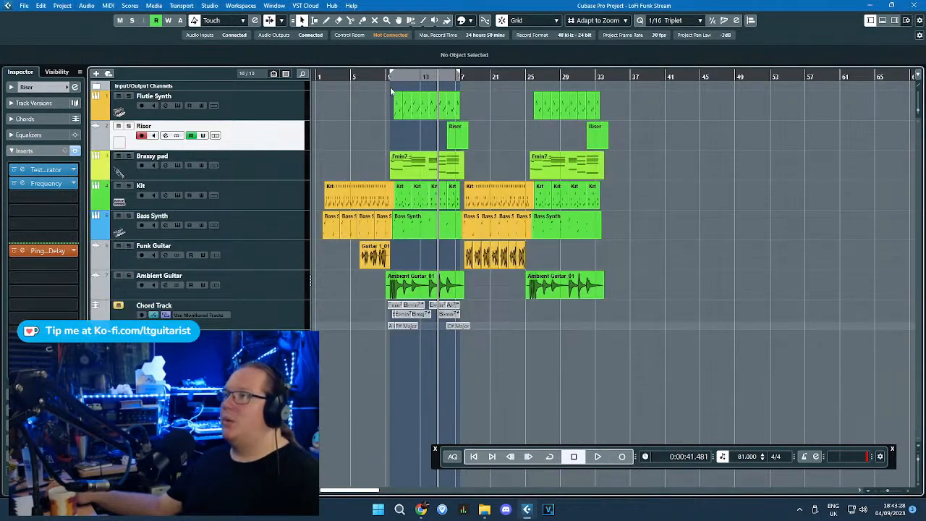
Step: Move the Riser track above Flutie Synth and audition the arrangement from bar 9 through the bar 18 transition
left_click_drag(380, 75, 377, 41)
key("space")
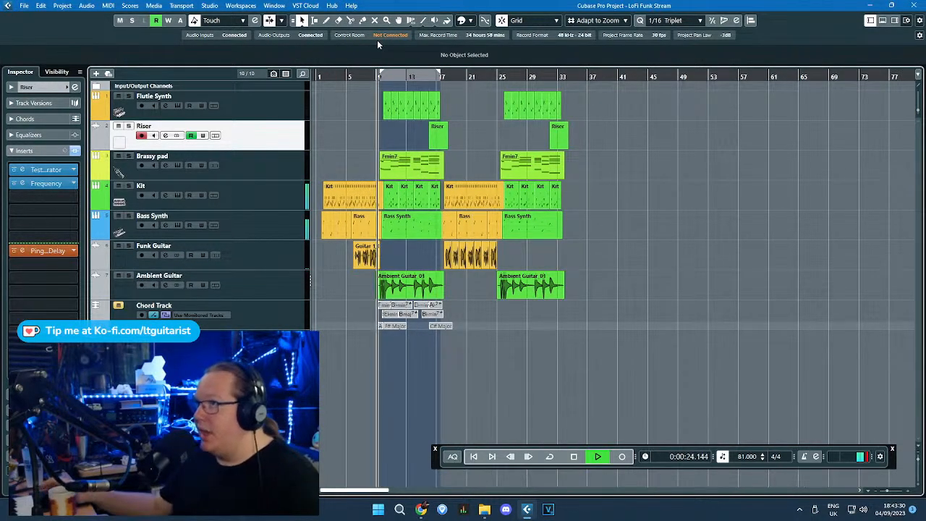
key("h")
key("h")
left_click_drag(268, 136, 260, 90)
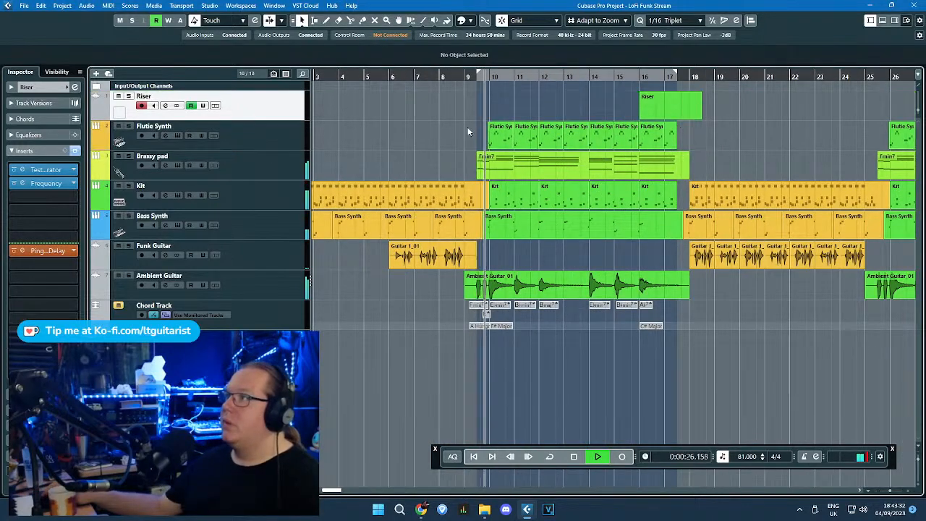
key("h")
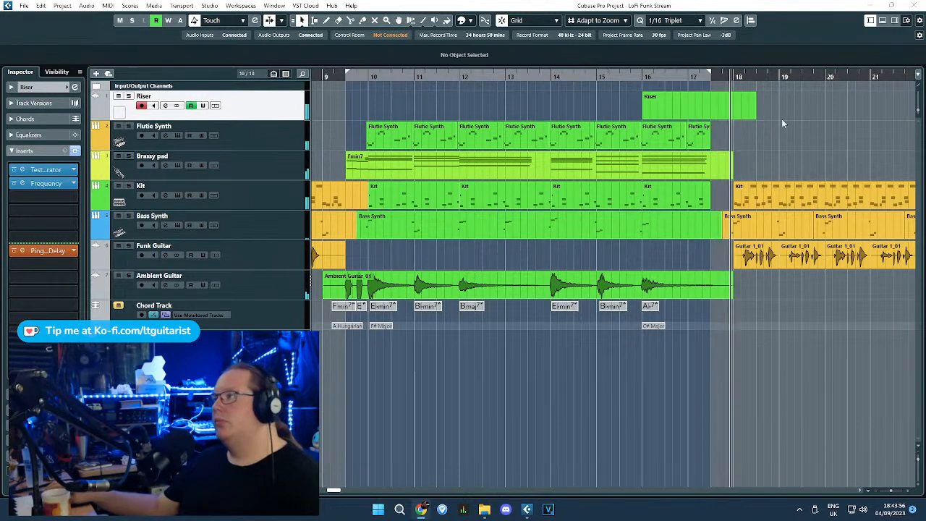
left_click_drag(790, 127, 919, 128)
scroll(808, 123, "down", 2)
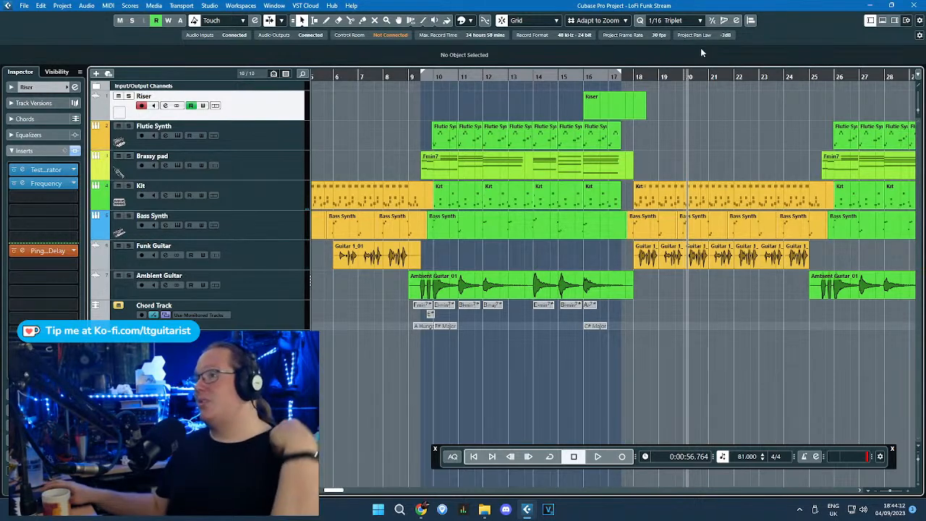
Step: Add an instrument track using Kontakt 7 from Native Instruments, routed to Stereo Out
right_click(248, 339)
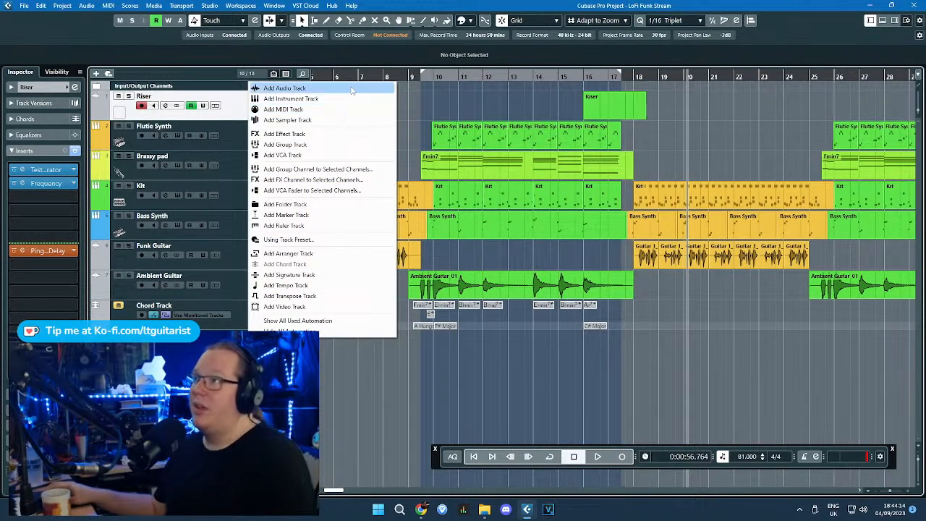
left_click(321, 100)
left_click(485, 166)
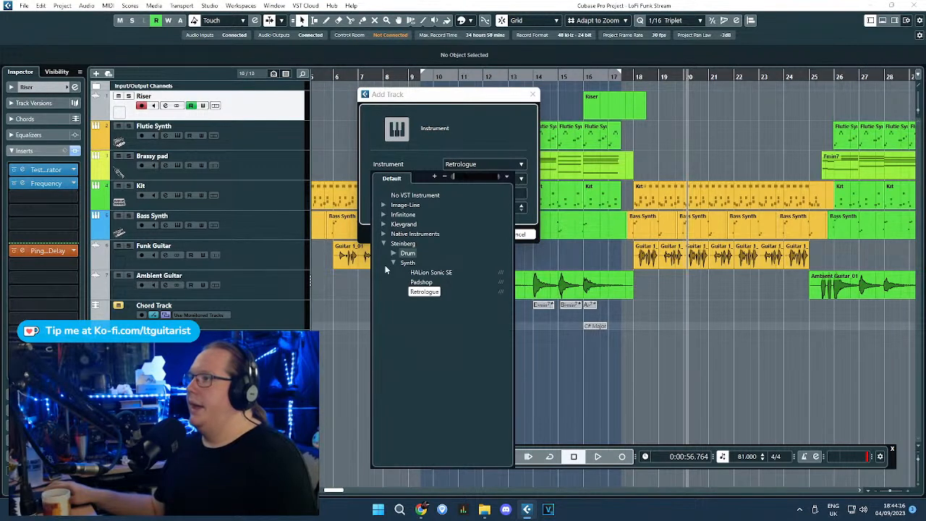
left_click(391, 244)
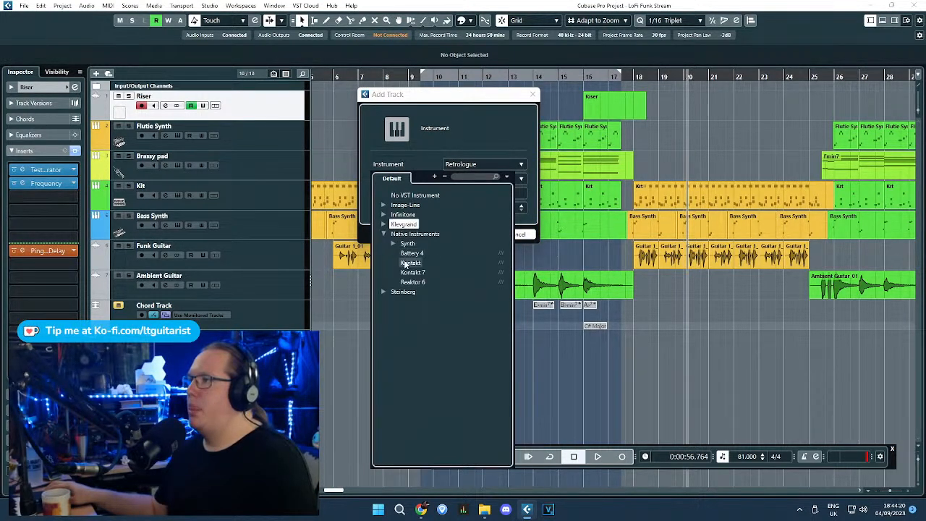
left_click(423, 273)
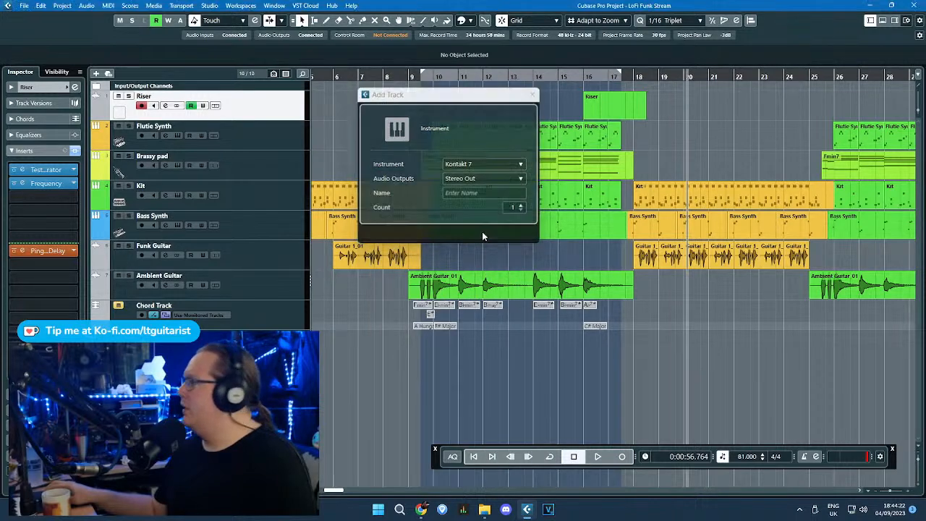
left_click(482, 231)
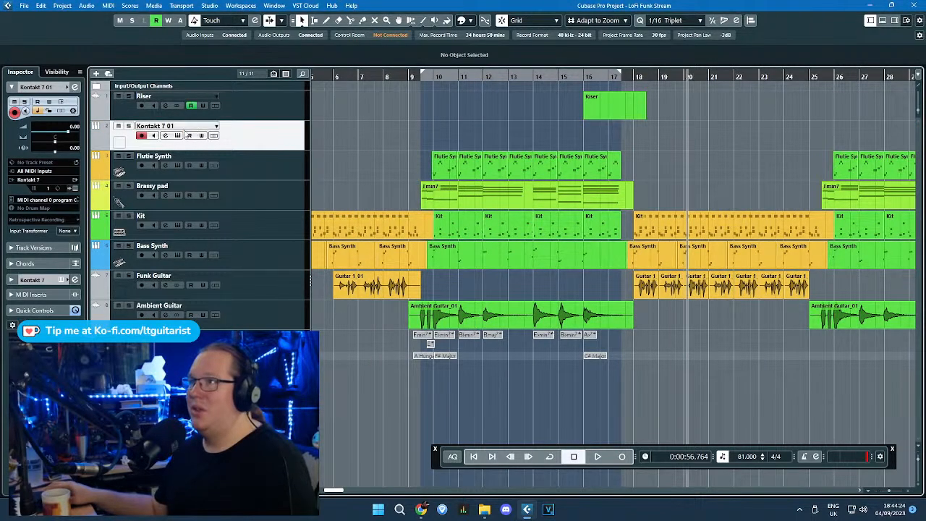
Step: Load the Good Vibrato patch from the Scarbee A-200 library into Kontakt 7 and close the instrument window
left_click(178, 135)
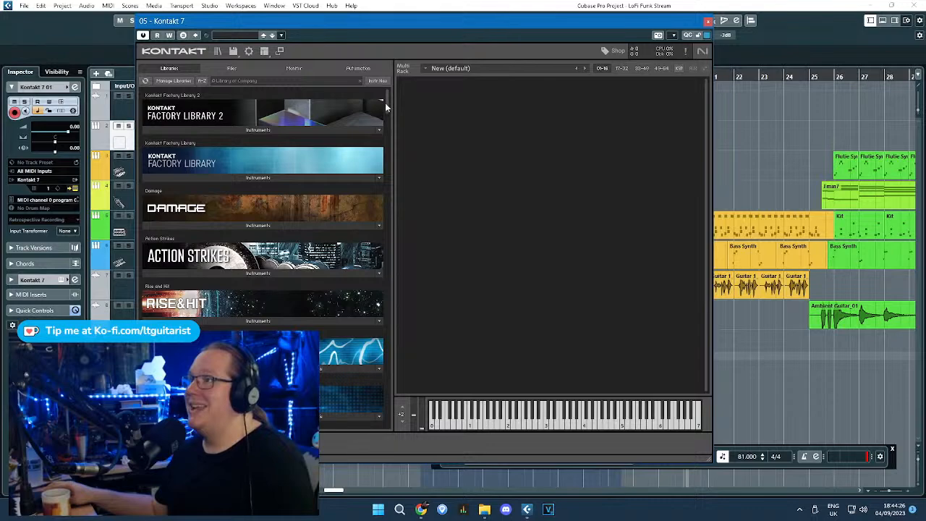
left_click_drag(385, 103, 406, 236)
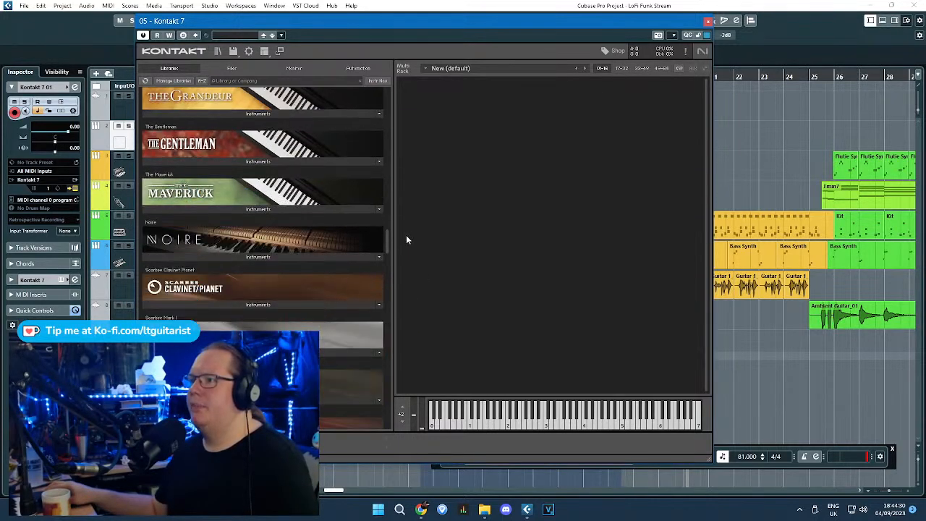
left_click(180, 304)
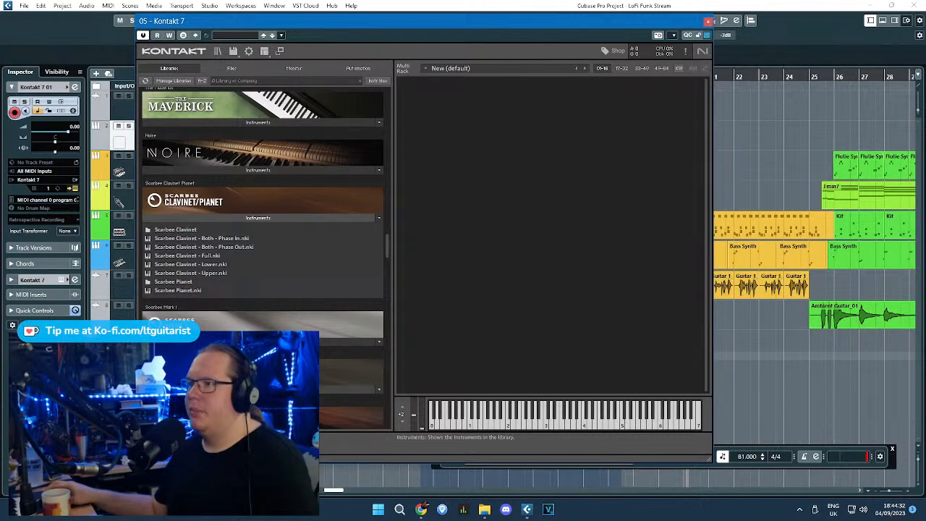
left_click(258, 390)
double_click(176, 311)
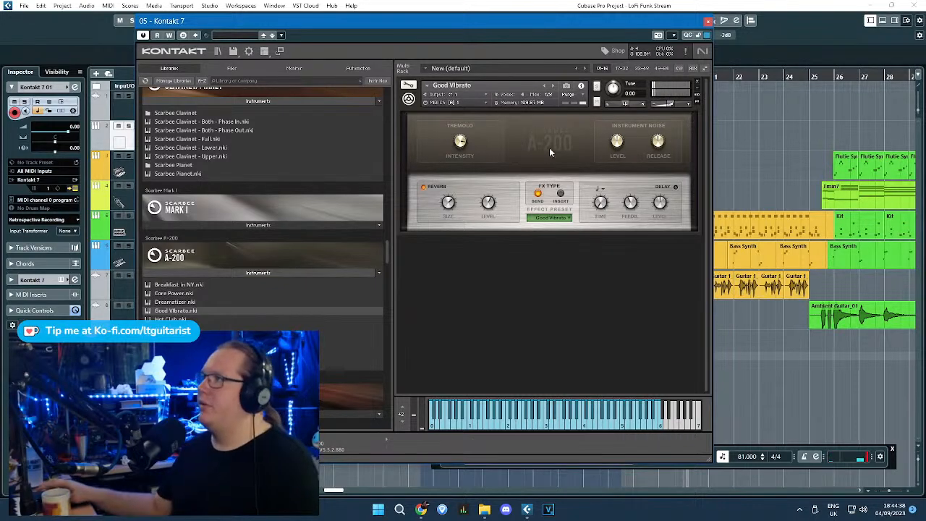
left_click(708, 21)
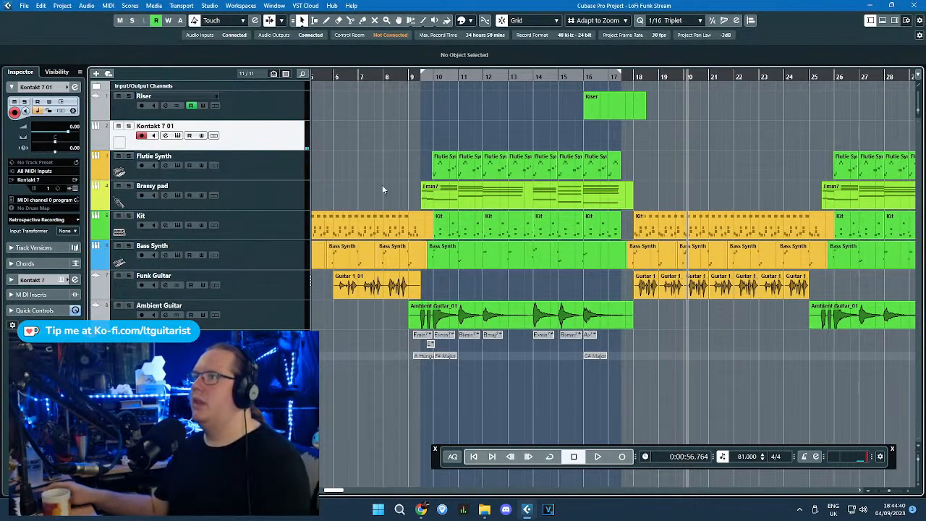
Step: Start playback from bar 18 and set the locator range from bar 19 to bar 23
scroll(702, 97, "up", 3)
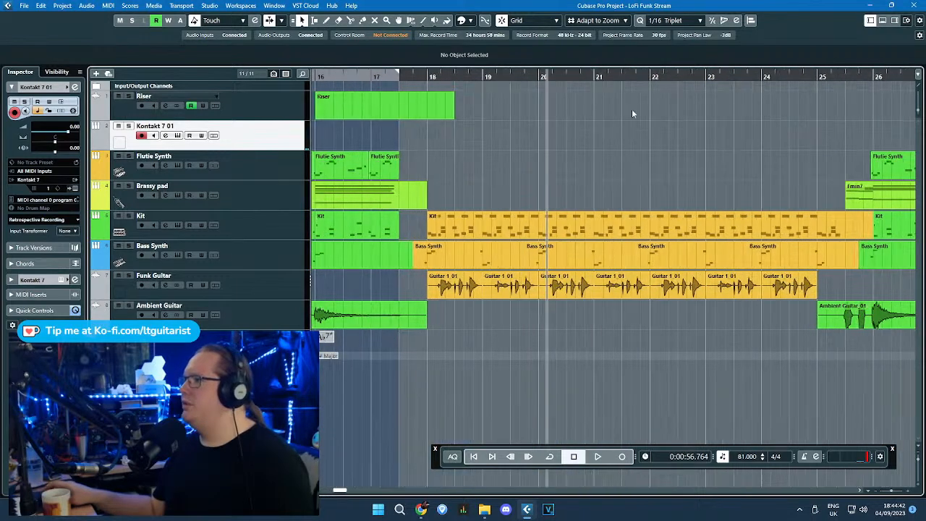
mouse_move(429, 70)
left_mouse_down()
mouse_move(787, 106)
mouse_move(873, 125)
left_mouse_up()
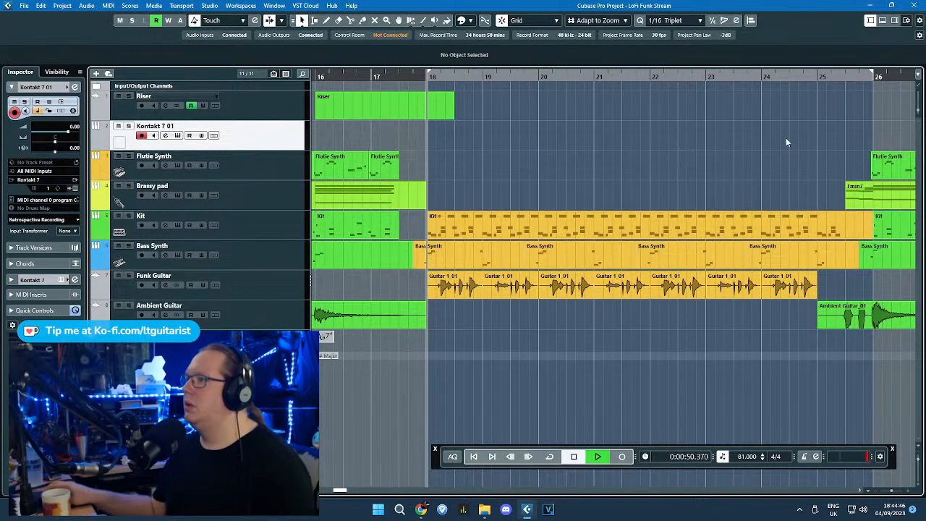
key("space")
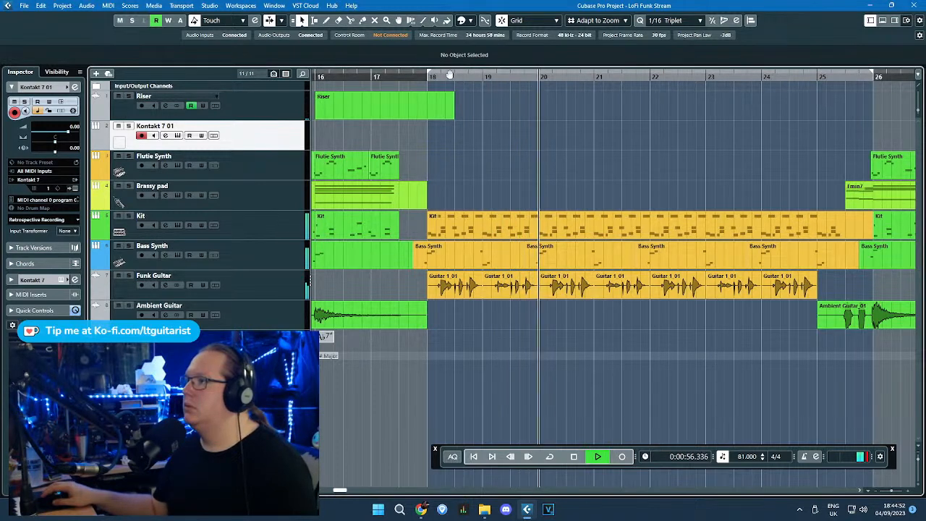
left_click_drag(430, 73, 483, 76)
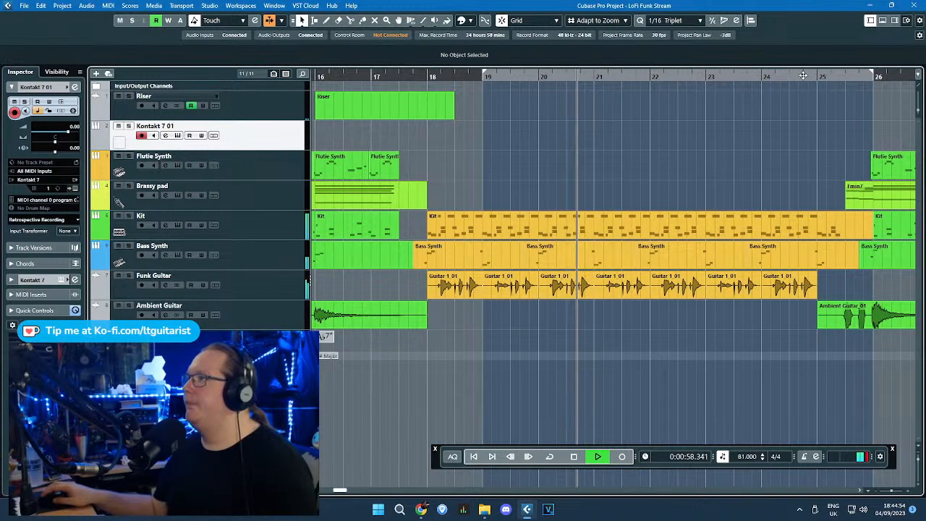
left_click_drag(872, 75, 706, 75)
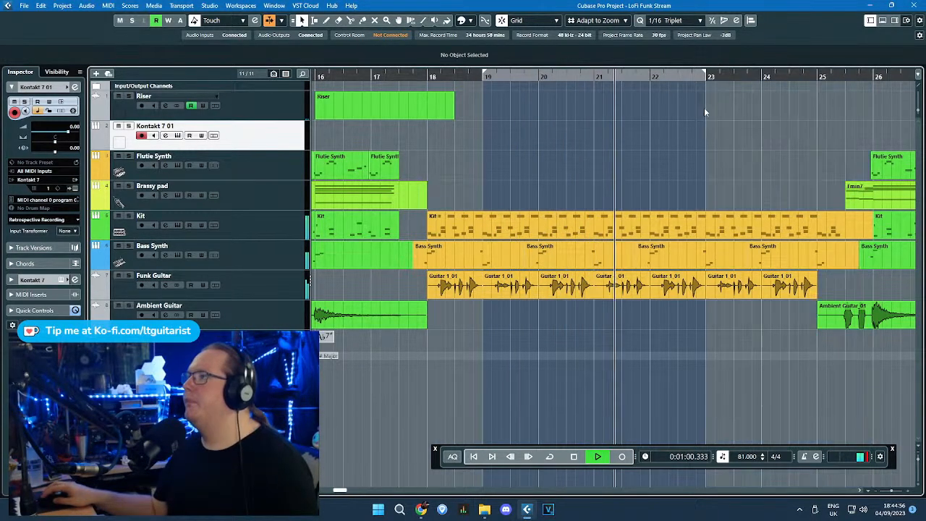
Step: Rename the Kontakt 7 track as Pianet and cycle playback between bars 19 and 23 to try out a part
double_click(155, 125)
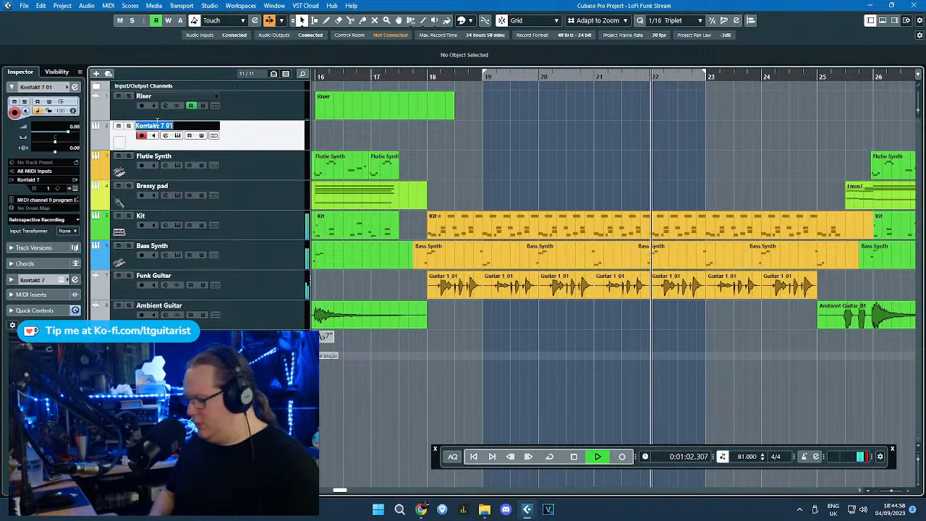
type("Planet")
key("Return")
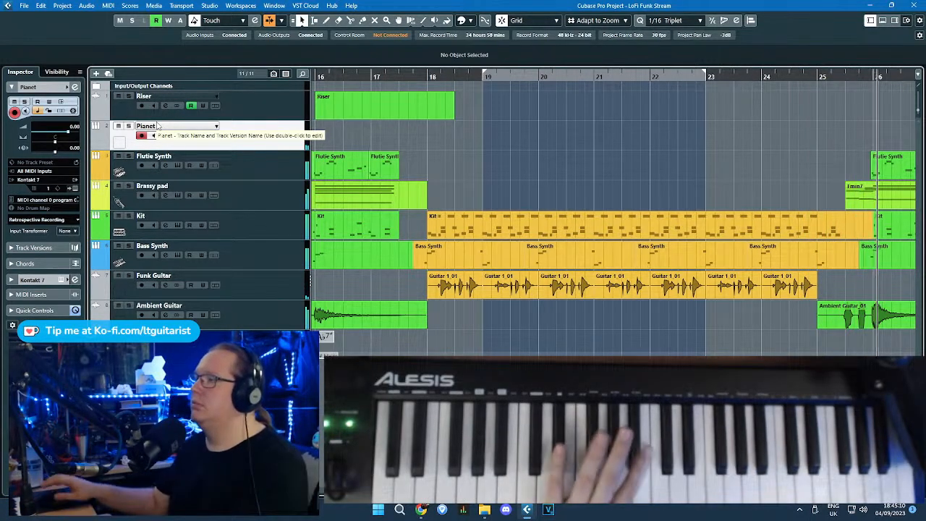
left_click(474, 77)
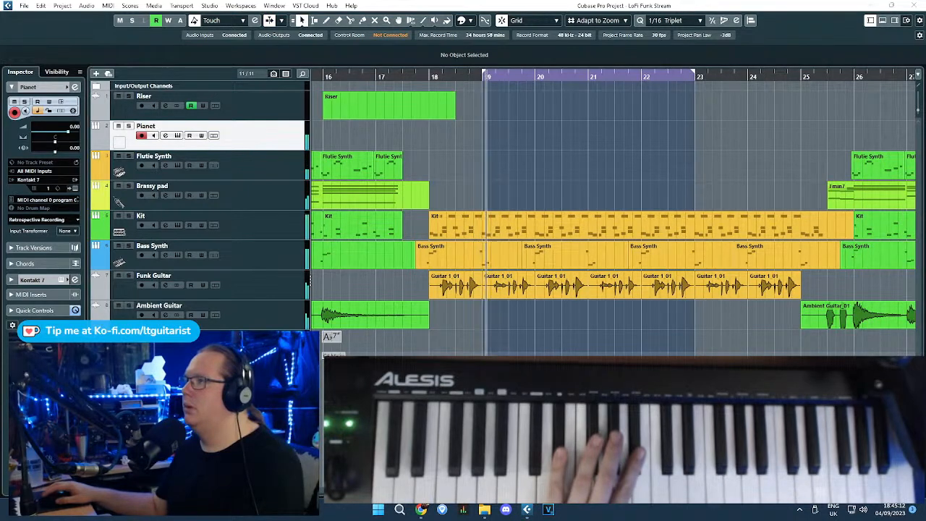
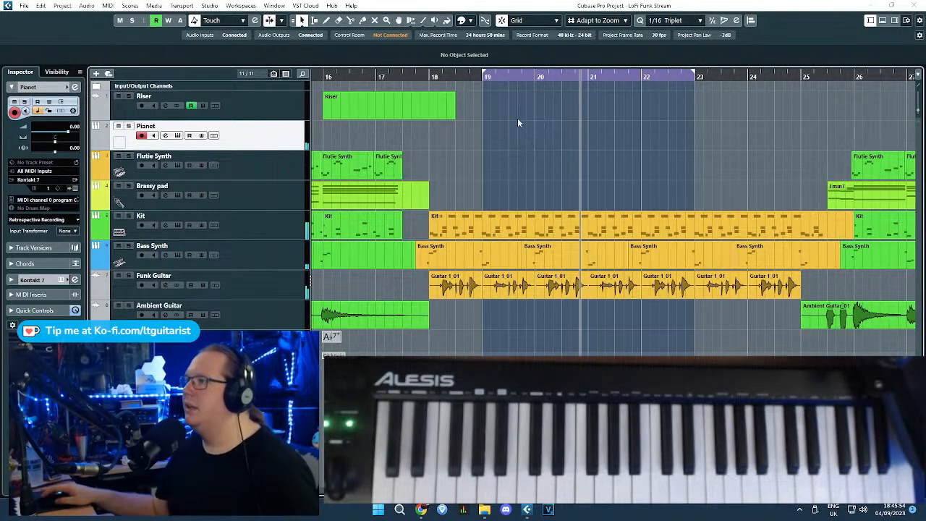
Step: Create a four-bar event on the Pianet track starting at bar 18 and open it in the Key Editor
double_click(499, 131)
left_click_drag(500, 133, 454, 134)
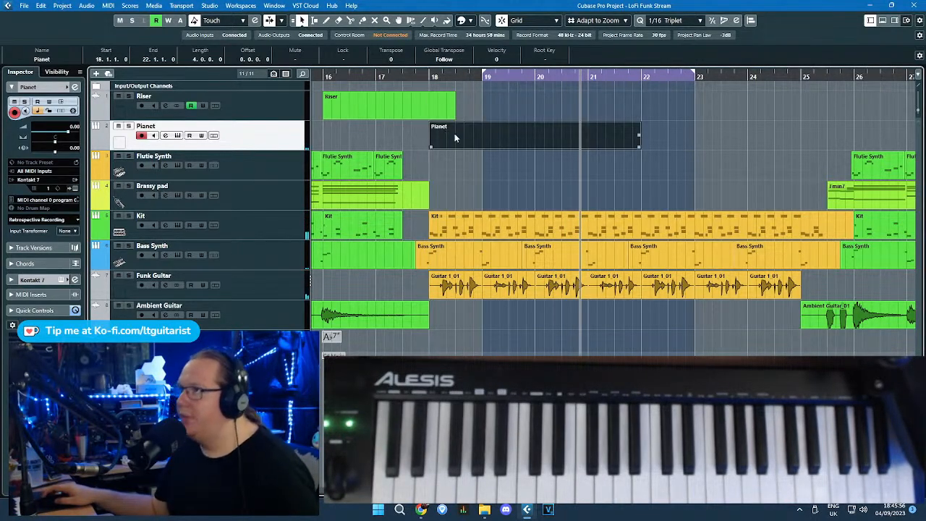
double_click(454, 134)
scroll(442, 181, "down", 2)
scroll(408, 258, "left", 2)
scroll(283, 239, "down", 3)
scroll(362, 253, "left", 3)
scroll(469, 285, "down", 2)
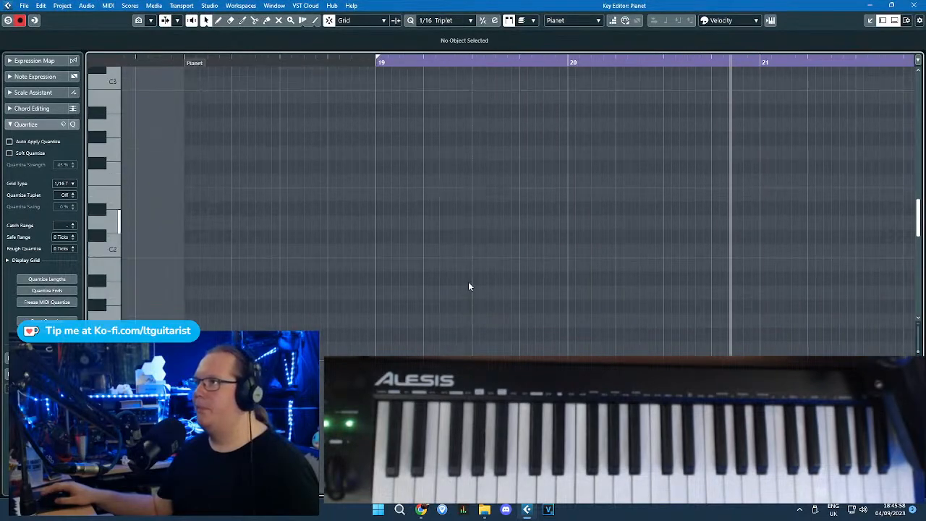
scroll(337, 257, "down", 1)
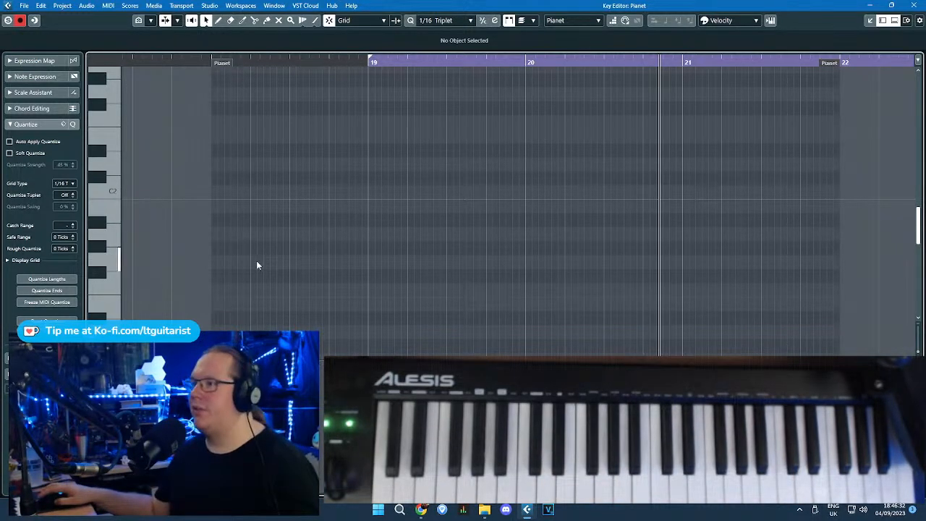
Step: Enter D#3 and A#3 notes together at 18.1.1.0, at the start of the Pianet event
mouse_move(258, 211)
left_mouse_down()
mouse_move(309, 209)
mouse_move(246, 75)
left_mouse_up()
left_click_drag(233, 186, 259, 118)
scroll(231, 145, "up", 3)
key("ctrl+d")
scroll(260, 139, "up", 2)
left_click_drag(268, 238, 213, 137)
left_click(183, 68)
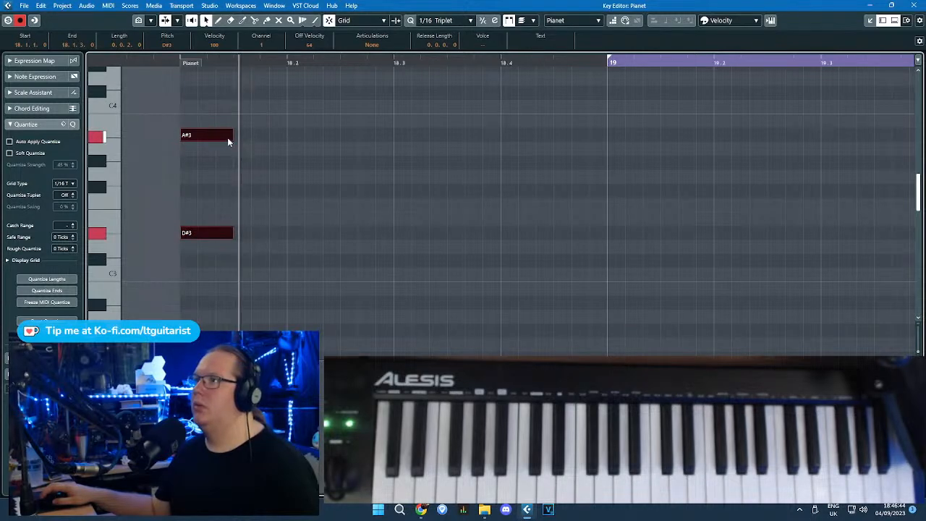
Step: Place an octave-lower D#2 and A#2 pair at 18.1.2.40, audition it and shorten both notes to 0.0.0.80
key("shift+Down")
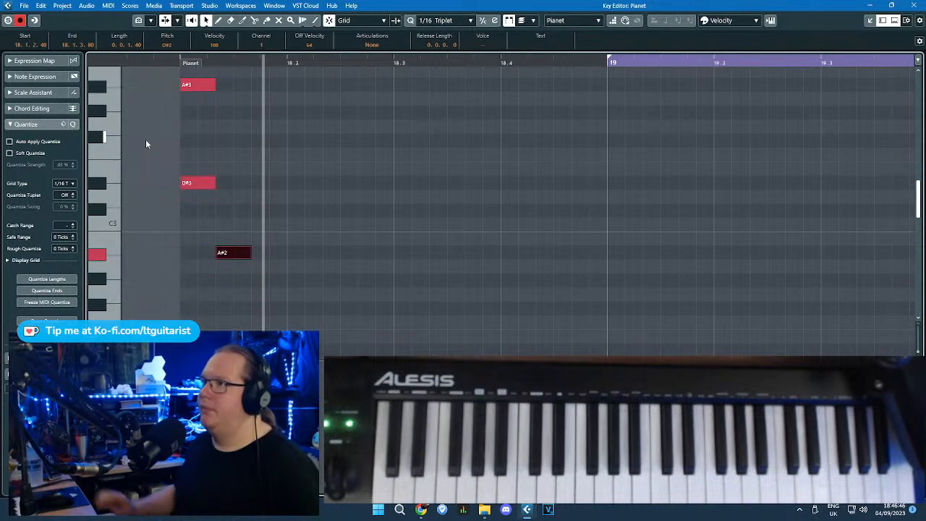
key("space")
key("space")
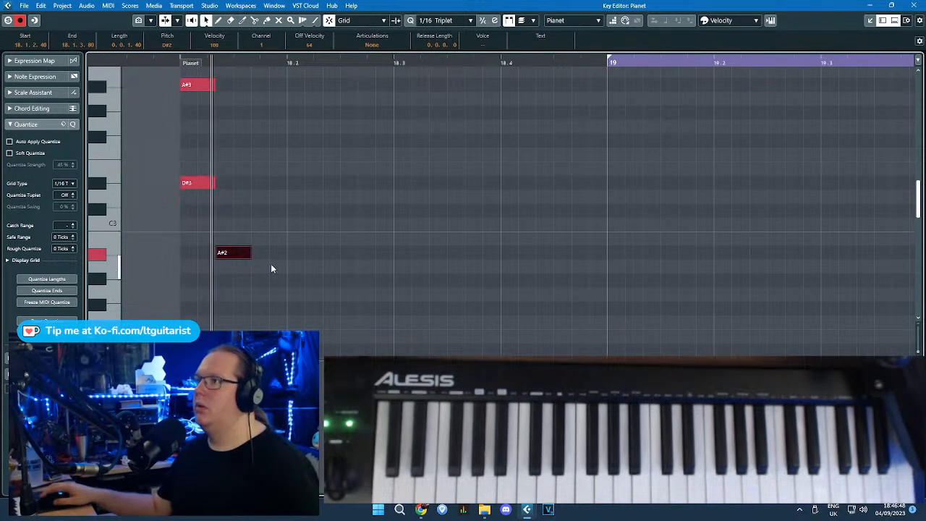
scroll(219, 317, "down", 1)
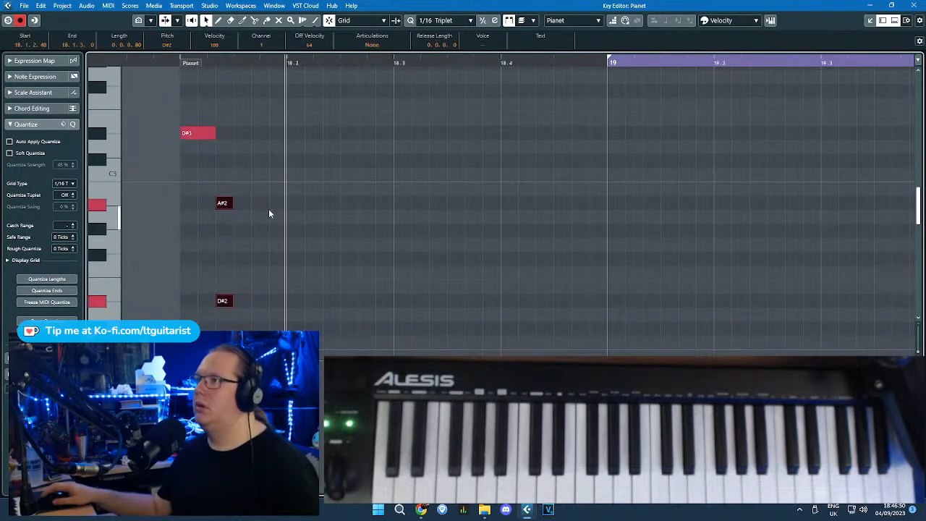
Step: Copy the D#2 and A#2 pair to 18.2.1.0 and audition the riff from bar 18
left_click_drag(247, 208, 300, 203)
left_click(181, 65)
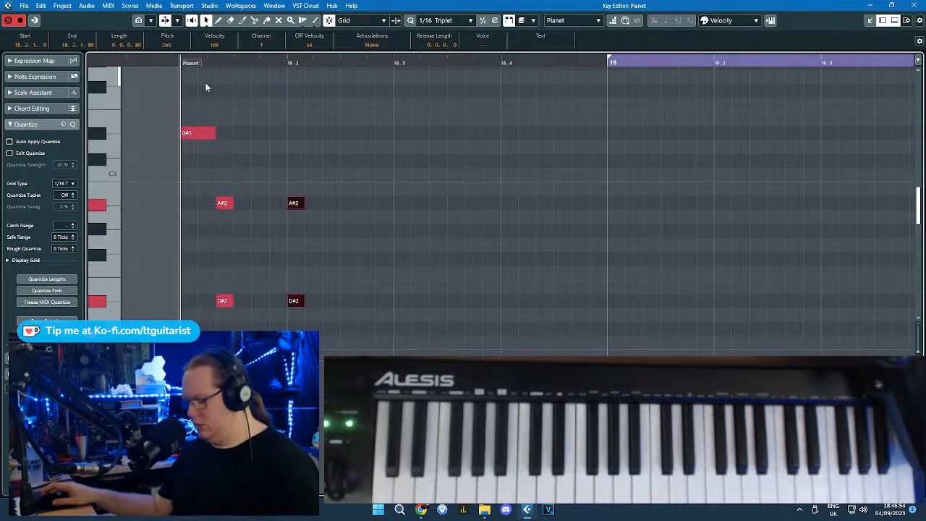
key("space")
left_click(378, 158)
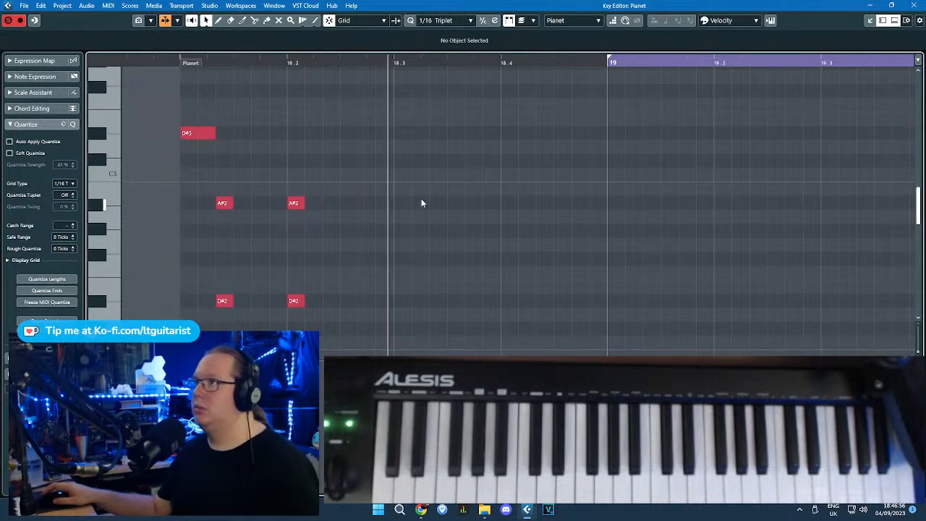
left_click(177, 63)
scroll(284, 155, "down", 2)
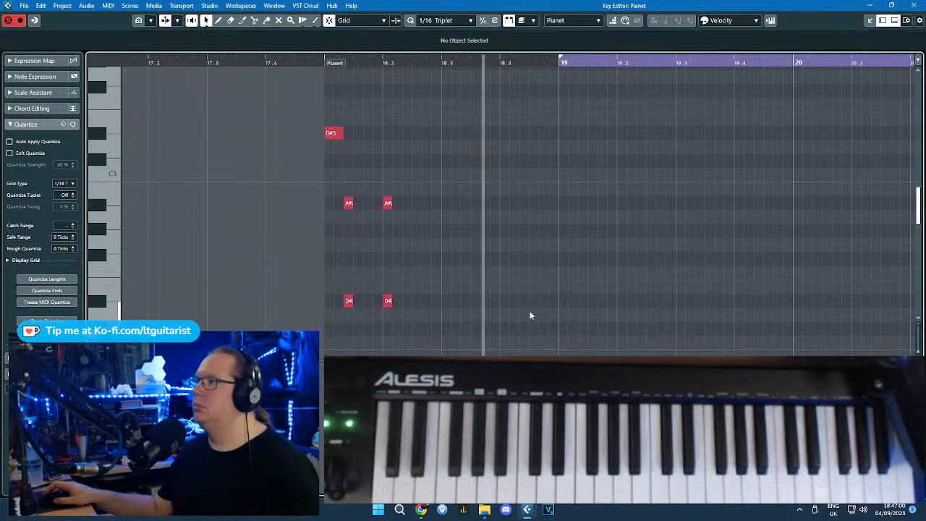
Step: Copy the D#2 and A#2 pair from beat 18.2 to 18.3.3.0
left_click_drag(490, 320, 367, 179)
key("ctrl+d")
scroll(413, 282, "up", 1)
left_click_drag(390, 302, 503, 299)
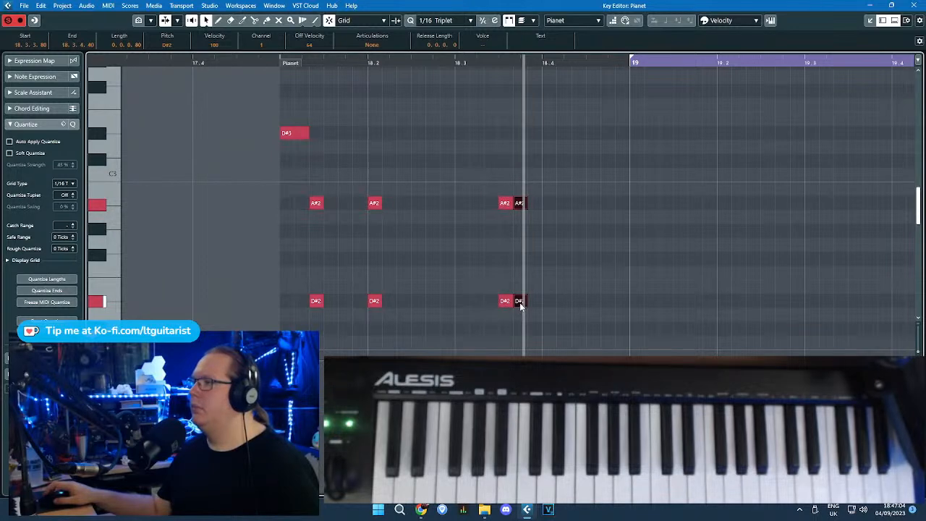
Step: Add F#3 with C#4 at 18.4.1.0 and G#3 with D#4 at 18.4.3.0, all 0.0.1.86 long
left_click_drag(553, 183, 553, 136)
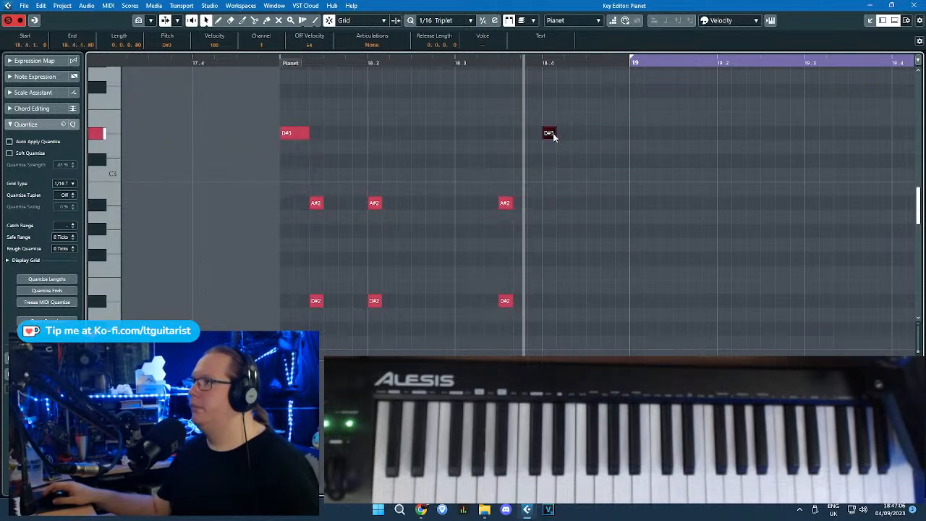
scroll(553, 138, "up", 2)
left_click_drag(548, 217, 592, 188)
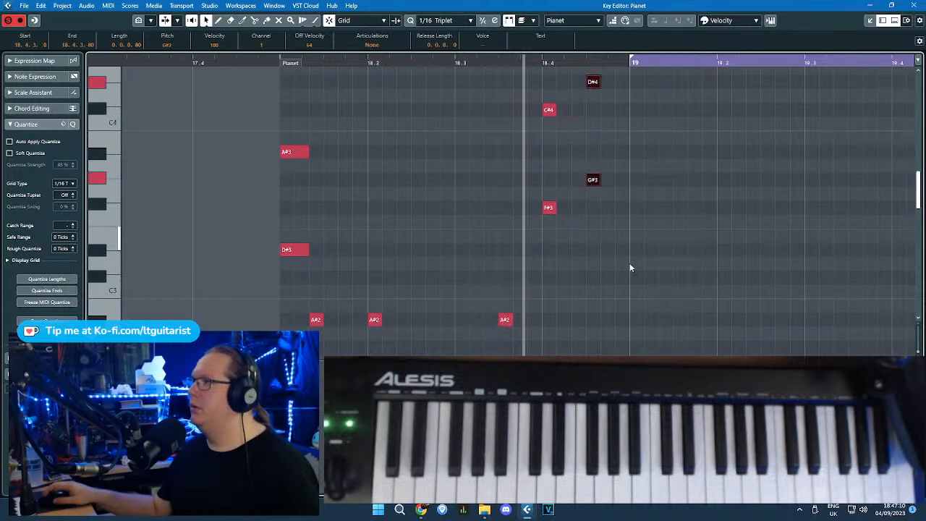
left_click_drag(629, 264, 577, 114)
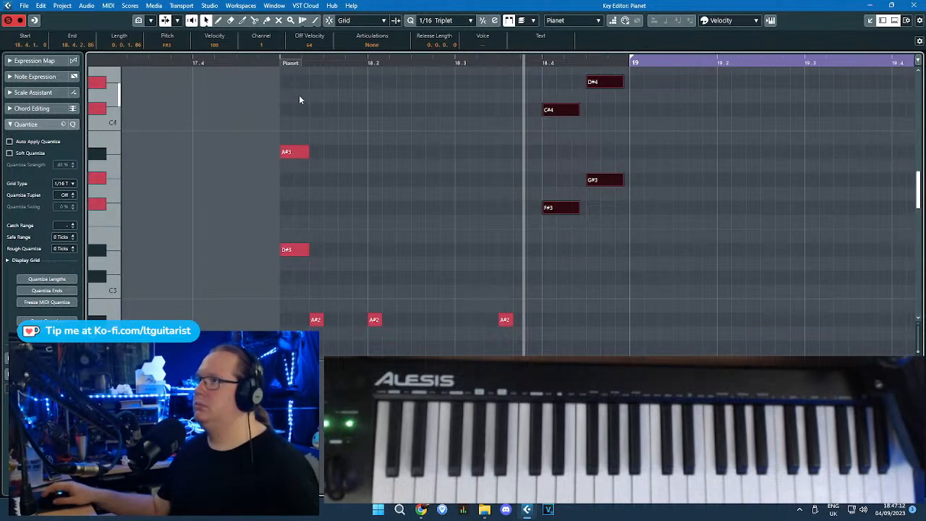
Step: Move the third D#2 and A#2 pair in bar 18 to 18.3.4.46 and shorten both notes to 0.0.0.60
key("space")
scroll(637, 212, "down", 2)
scroll(721, 248, "up", 2)
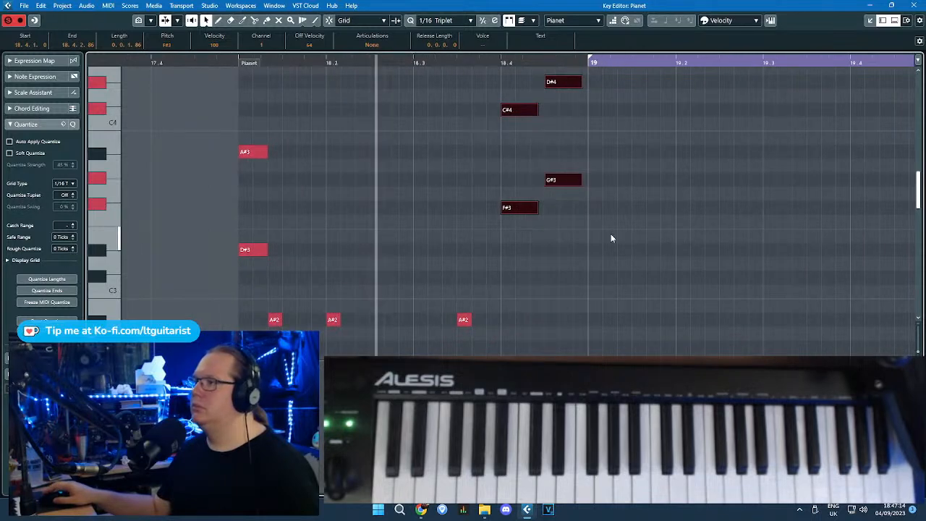
scroll(532, 235, "down", 3)
left_click(464, 203)
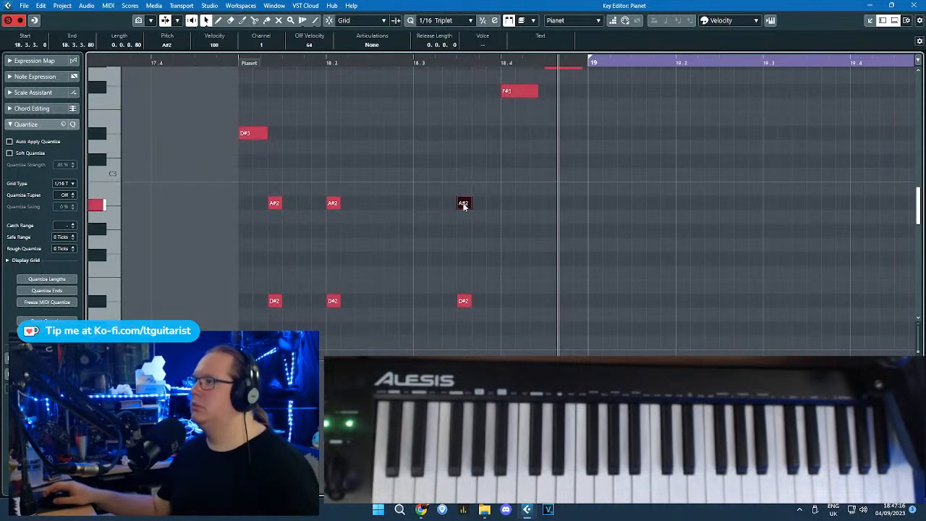
left_click(464, 299, "shift")
left_click_drag(493, 307, 495, 306)
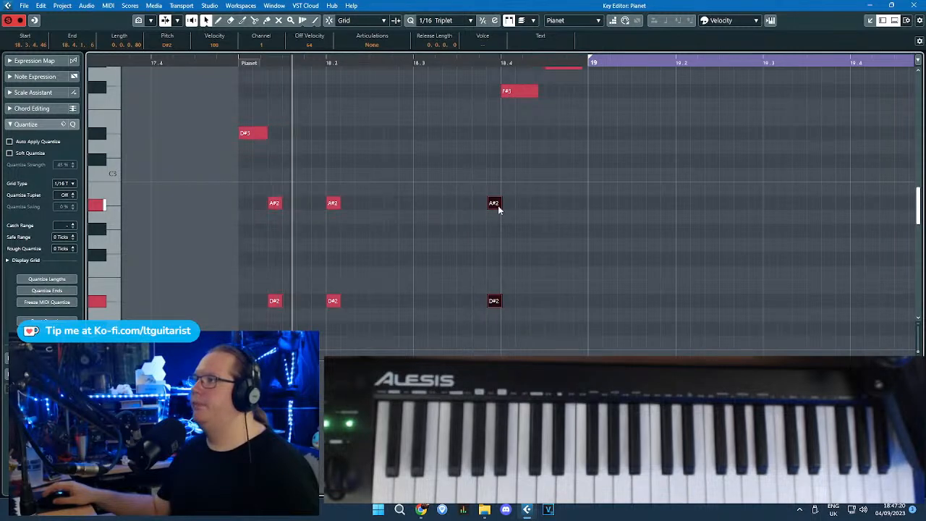
left_click_drag(499, 206, 496, 206)
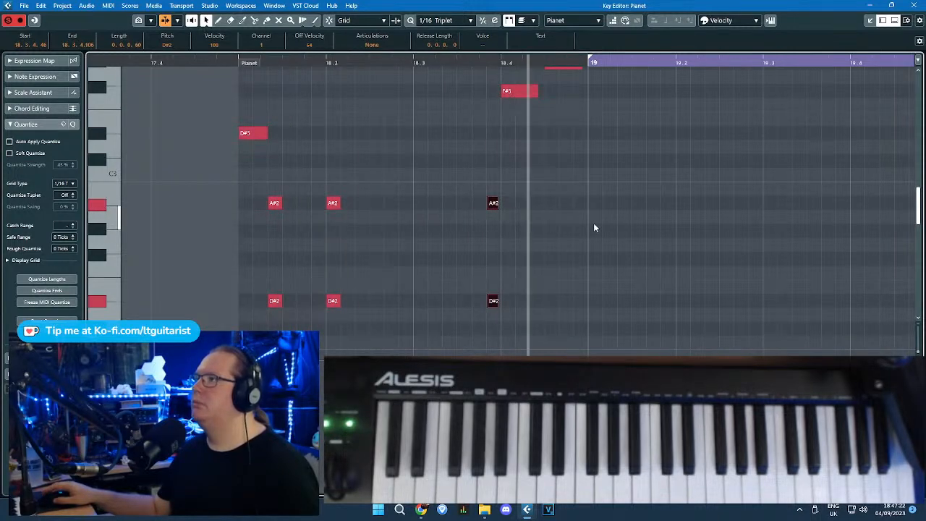
Step: Duplicate all notes of the bar 18 riff and align the copy to start exactly at bar 19
scroll(594, 223, "down", 2, "ctrl")
scroll(694, 319, "up", 3)
scroll(627, 280, "down", 2, "ctrl")
scroll(648, 310, "down", 2)
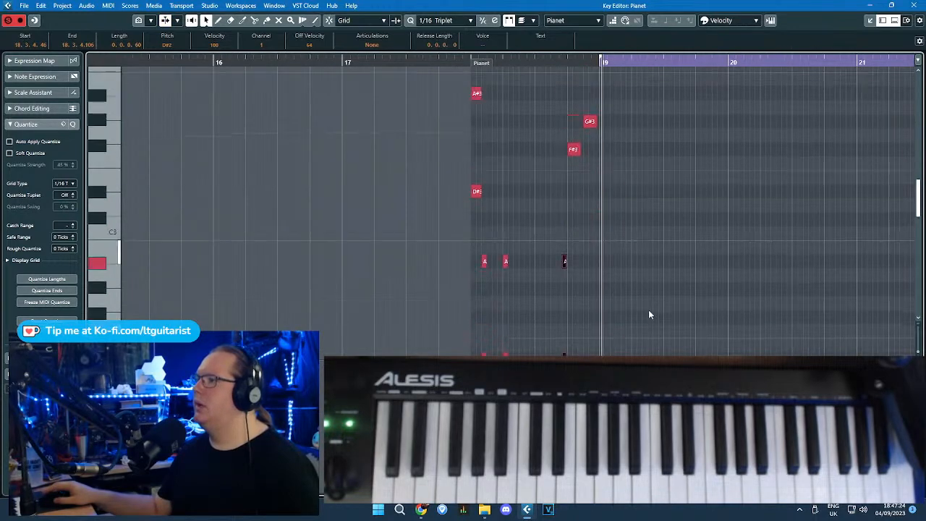
left_click_drag(666, 366, 337, 5)
key("ctrl+d")
scroll(682, 230, "up", 3, "ctrl")
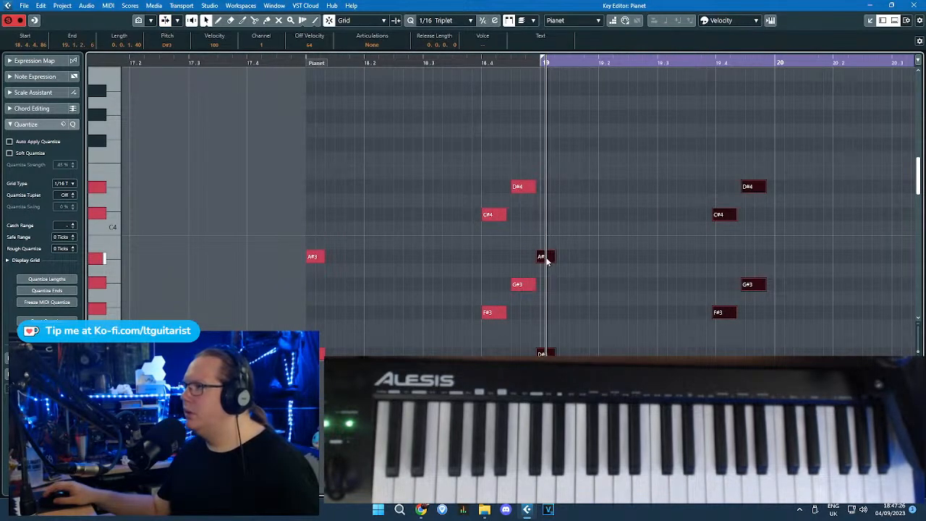
left_click_drag(547, 261, 553, 259)
left_click_drag(695, 148, 910, 139)
scroll(697, 160, "down", 2)
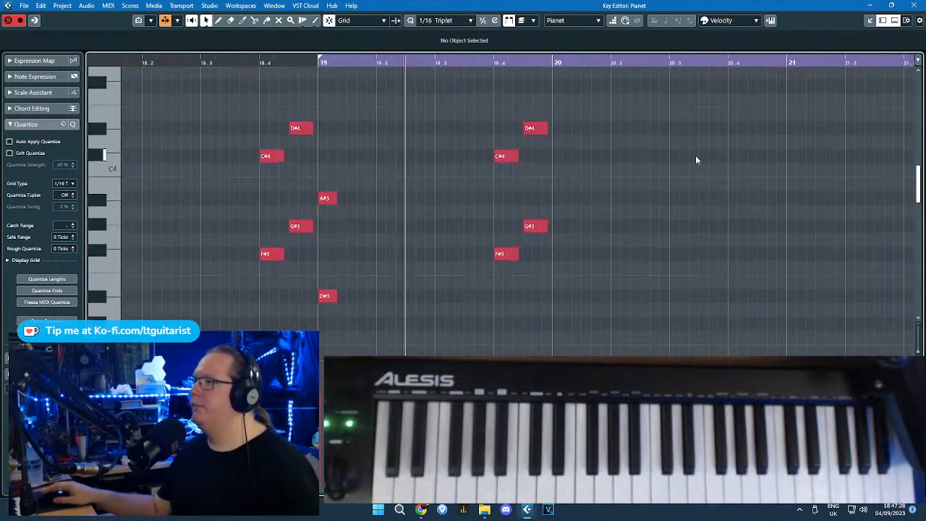
Step: Audition bar 19 and add a C#2 leading into a D#2 at 19.3.1.0, shortening the D#2 to 0.0.0.80
scroll(435, 150, "down", 2)
scroll(435, 150, "up", 1, "ctrl")
key("space")
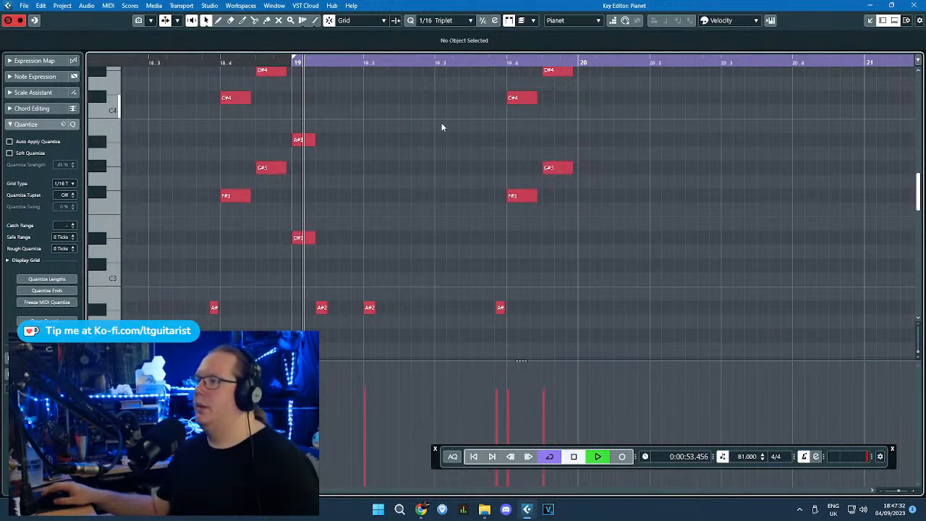
scroll(506, 217, "down", 2)
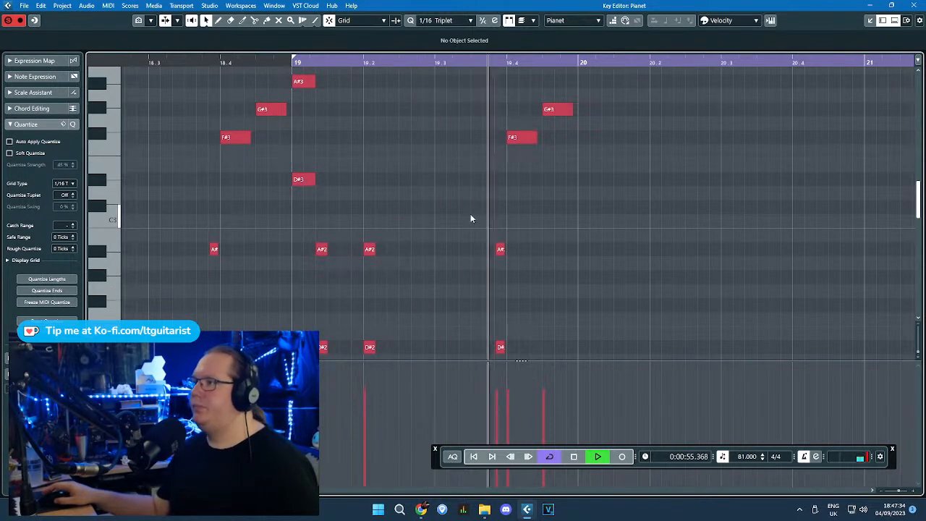
scroll(408, 155, "up", 2, "ctrl")
scroll(403, 190, "down", 4)
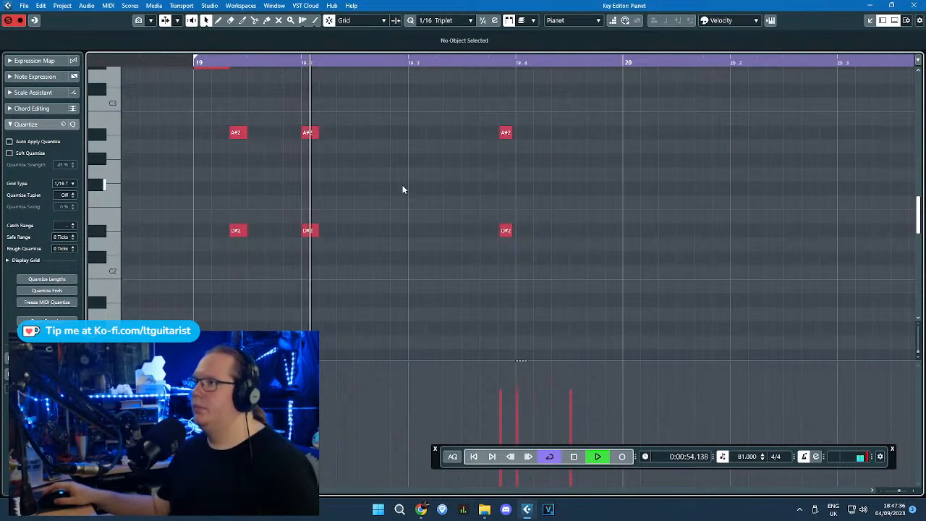
key("space")
mouse_move(365, 246)
left_mouse_down()
mouse_move(392, 246)
mouse_move(392, 258)
left_mouse_up()
left_click(414, 229)
left_click_drag(414, 228, 435, 230)
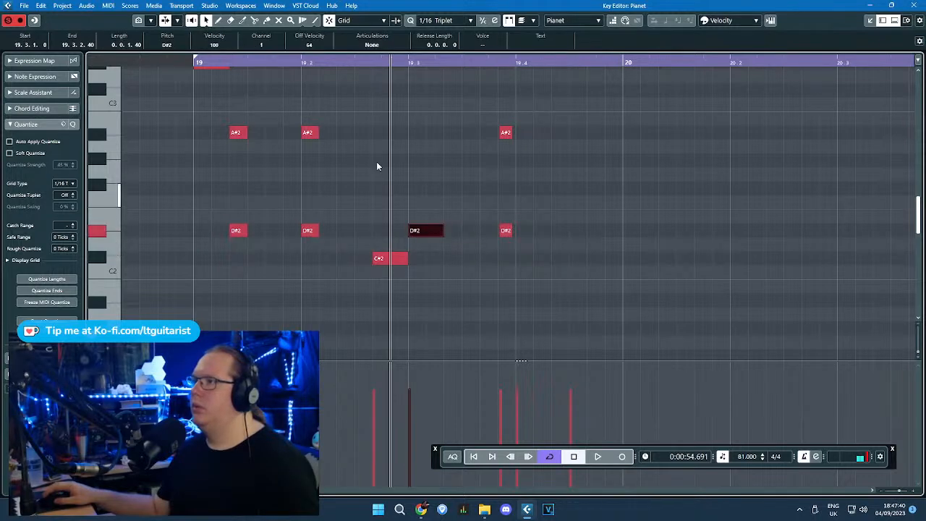
key("space")
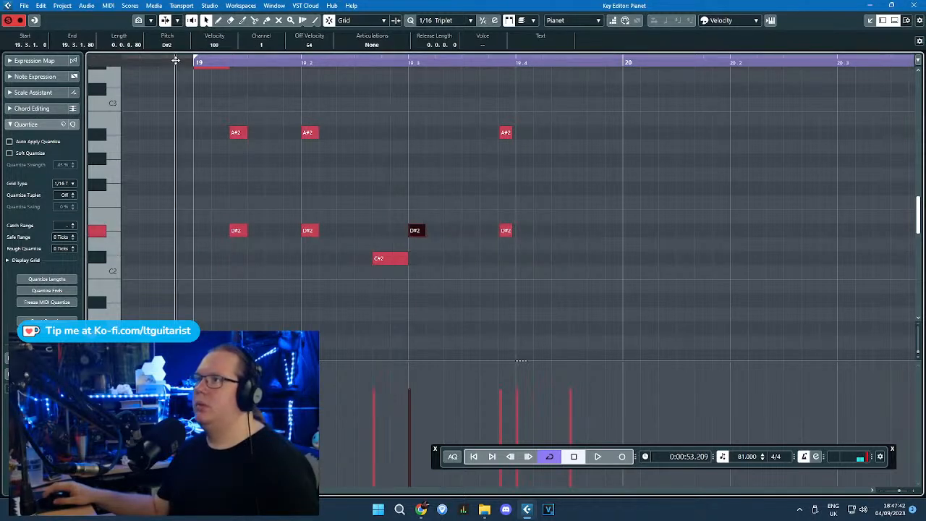
left_click(398, 161)
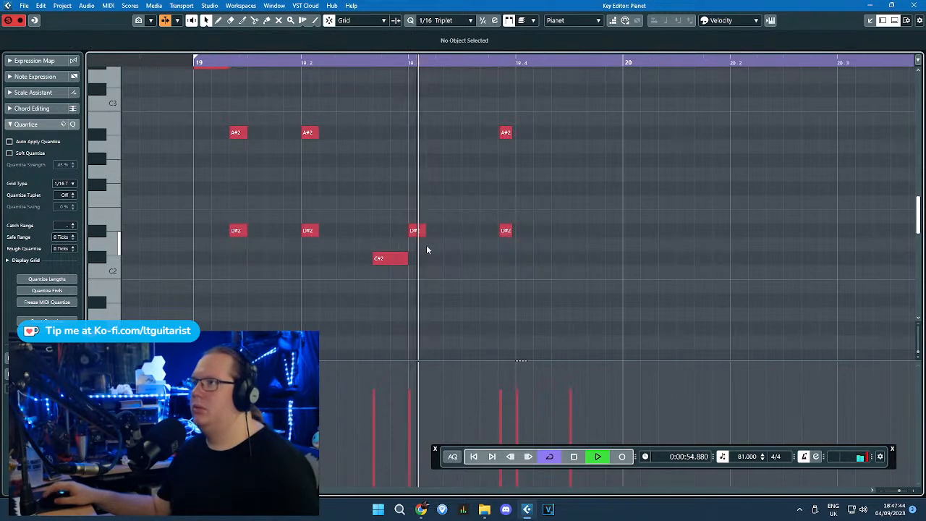
Step: Shorten the C#2 to 0.0.0.80 starting at 19.2.4.40 and audition the riff from just before bar 19
mouse_move(404, 257)
left_mouse_down()
mouse_move(424, 258)
mouse_move(407, 258)
left_mouse_up()
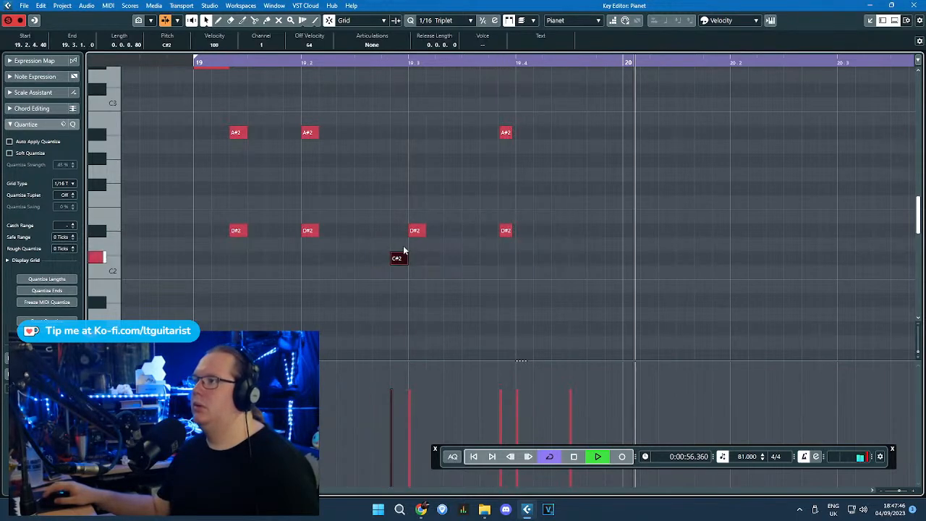
left_click(177, 62)
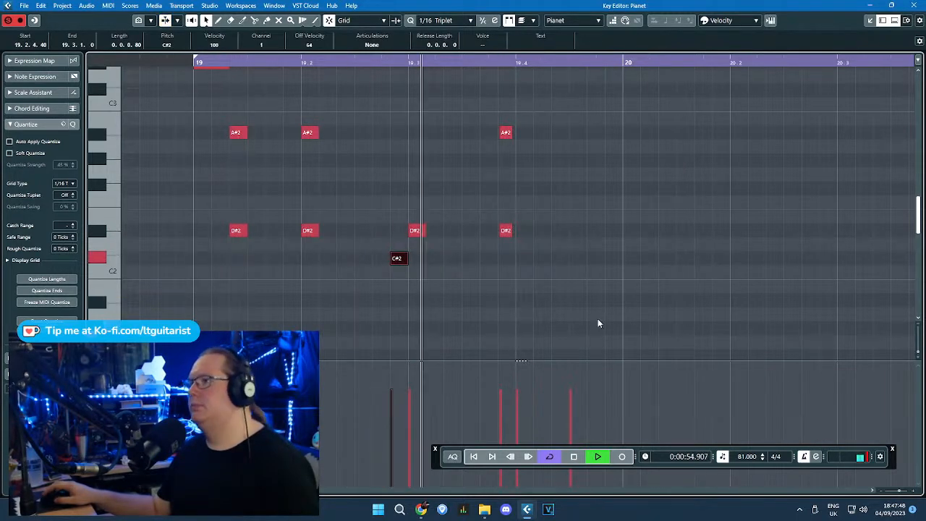
scroll(629, 239, "up", 6)
scroll(650, 200, "down", 2, "ctrl")
scroll(652, 197, "down", 1, "ctrl")
key("space")
Step: Add an F3 following the F#3 on beat 19.4 and delete the C#4 and D#4 at the end of bar 19
scroll(693, 241, "up", 2, "ctrl")
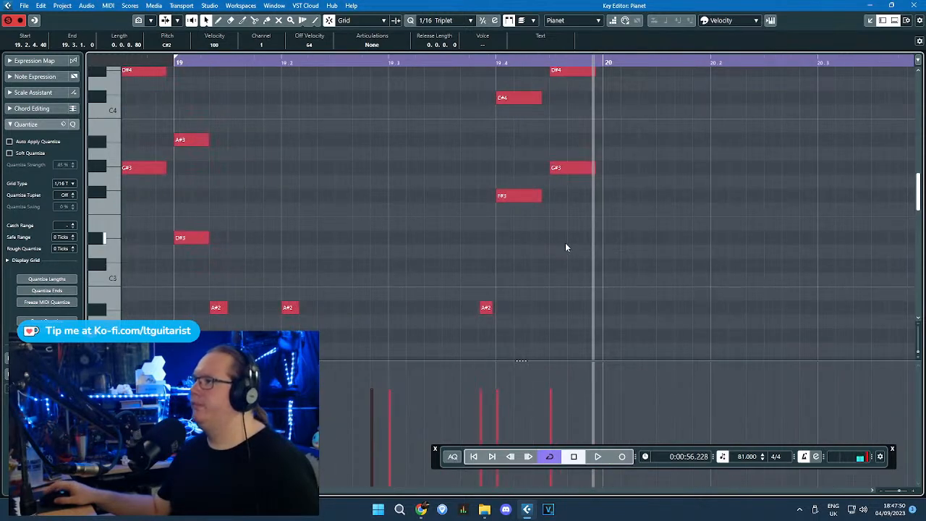
left_click_drag(550, 240, 485, 97)
left_click(469, 216)
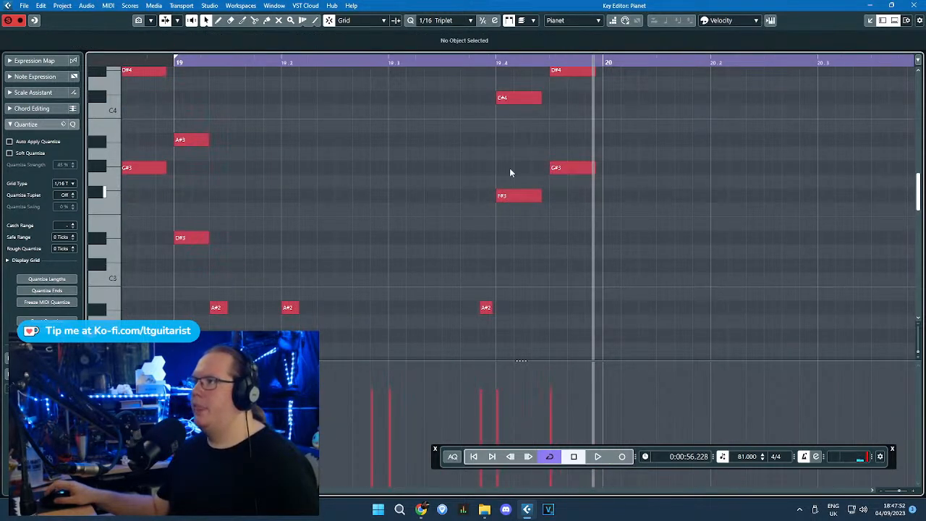
scroll(515, 215, "up", 1, "ctrl")
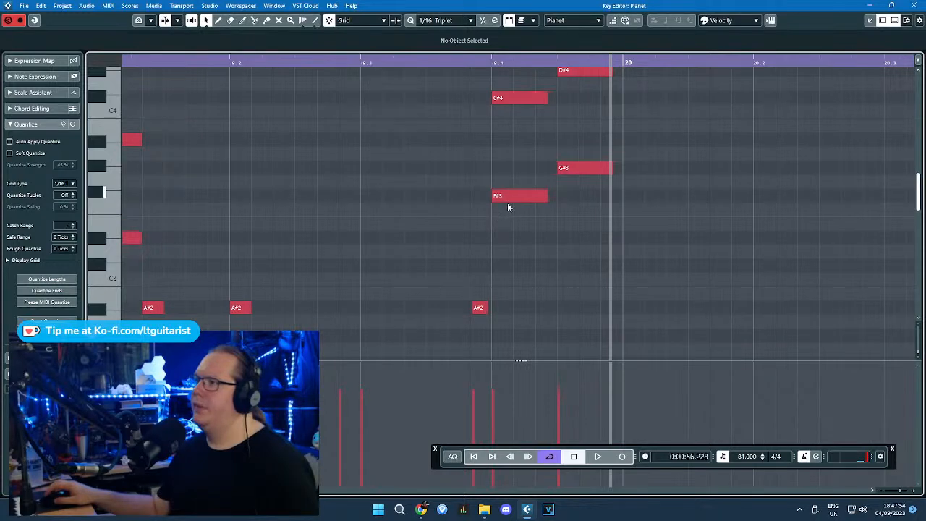
left_click(506, 196)
left_click(531, 212)
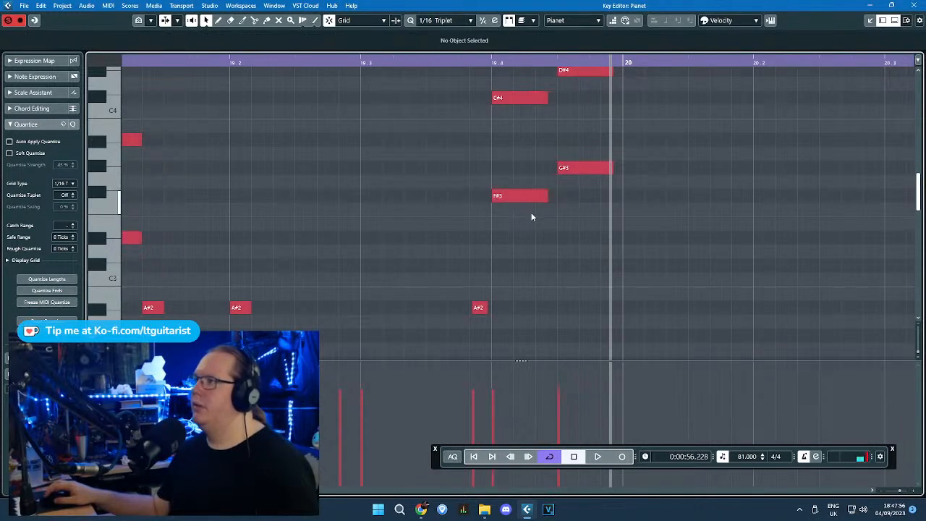
left_click_drag(534, 212, 578, 209)
left_click_drag(579, 161, 601, 244)
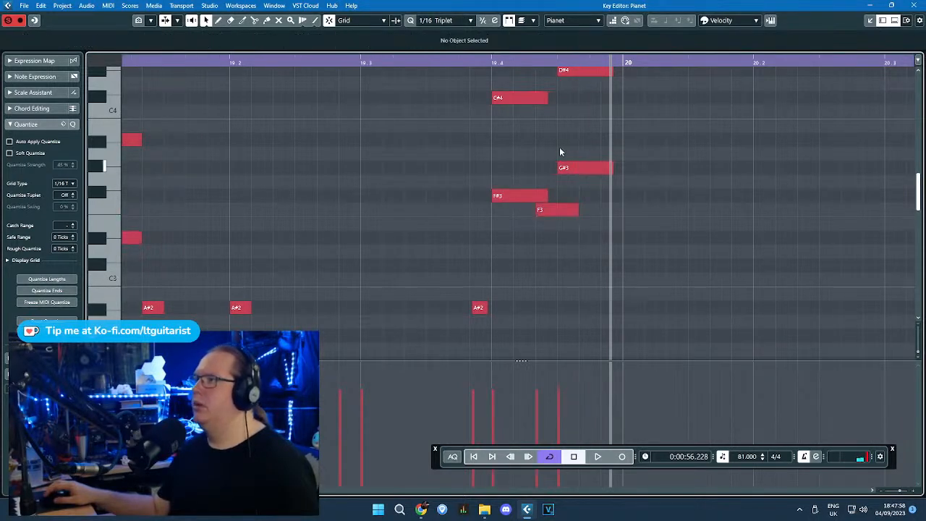
scroll(560, 152, "up", 1)
left_click_drag(560, 152, 530, 93)
key("Delete")
key("space")
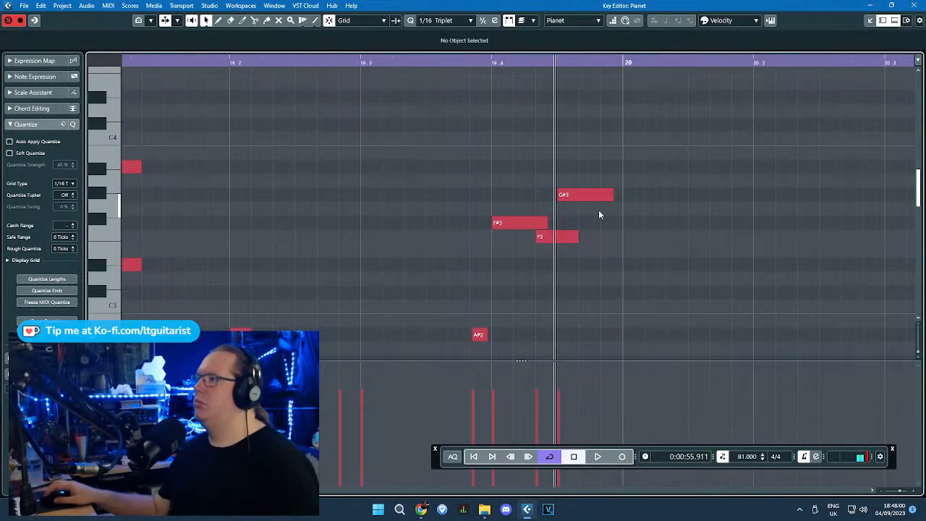
Step: Lower the G#3 at the end of bar 19 to D#3, shorten the F#3 to 0.0.1.40 and audition the run
left_click_drag(600, 196, 600, 266)
left_click_drag(654, 283, 545, 217)
double_click(482, 62)
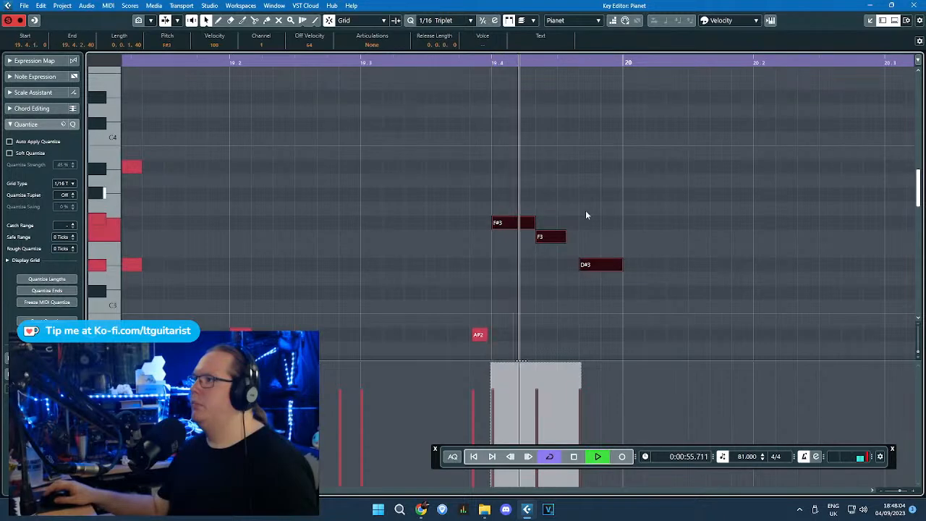
key("space")
Step: Close up the F3 and D#3, add a C#3 at 19.4.4.40 with length 0.0.0.80, and audition the descending run
left_click(613, 256)
mouse_move(597, 267)
left_mouse_down()
mouse_move(557, 237)
mouse_move(595, 263)
left_mouse_up()
double_click(610, 293)
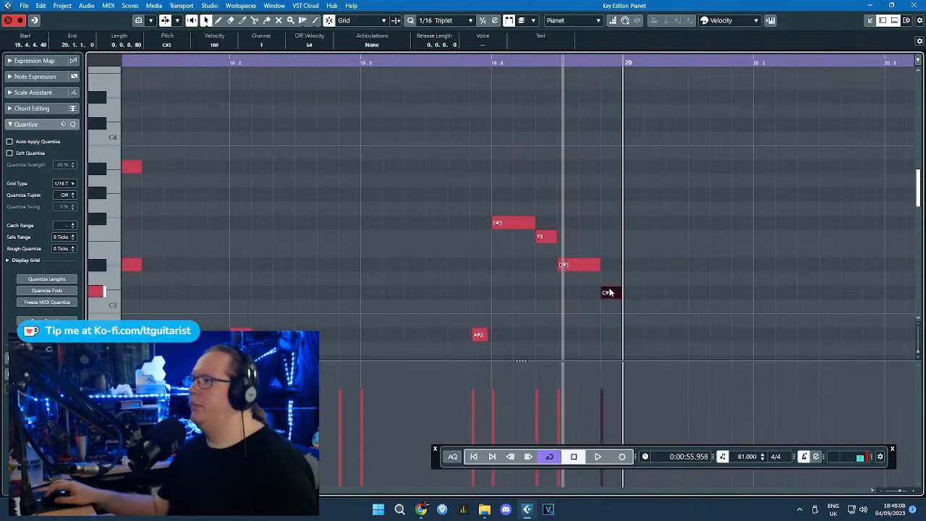
double_click(485, 65)
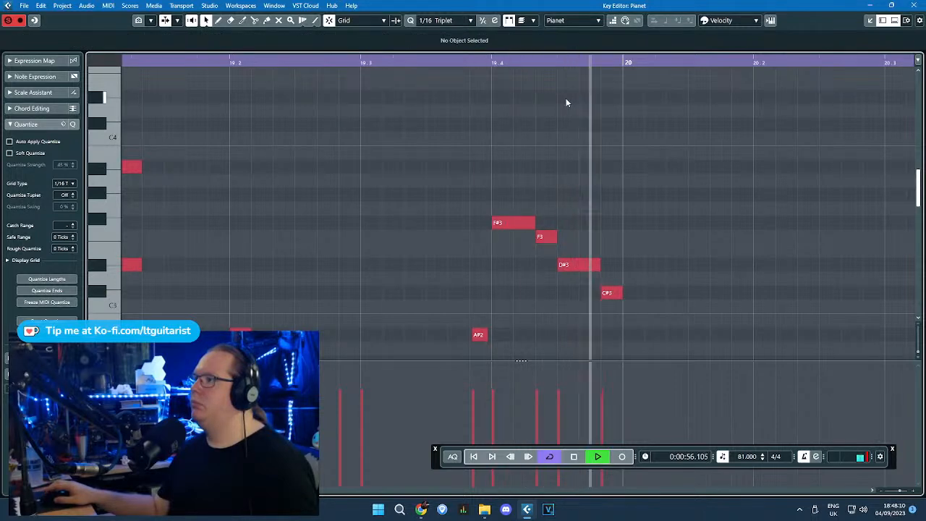
Step: Draw slightly uneven velocities of about 103 to 107 across the riff notes in bars 18 and 19
scroll(568, 100, "down", 3)
key("space")
scroll(587, 132, "down", 3)
scroll(608, 196, "down", 2)
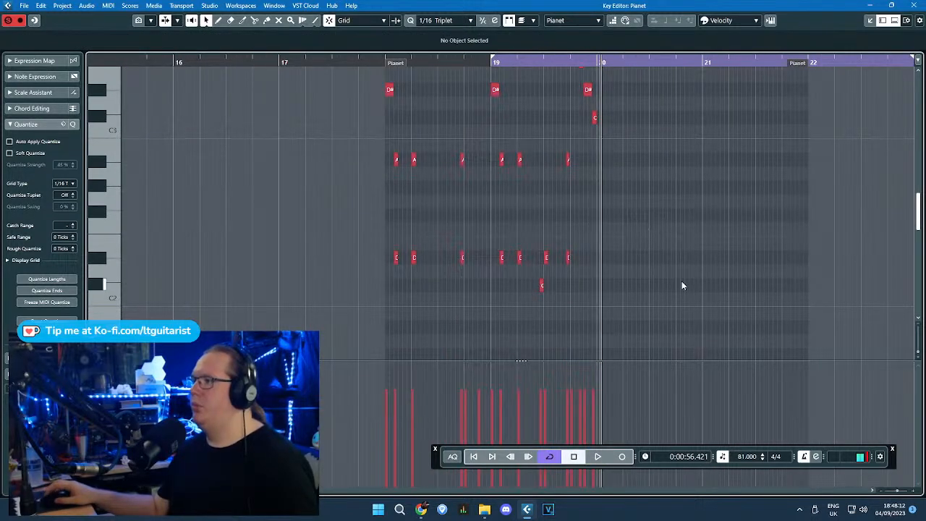
scroll(439, 319, "up", 2)
left_click_drag(359, 378, 685, 383)
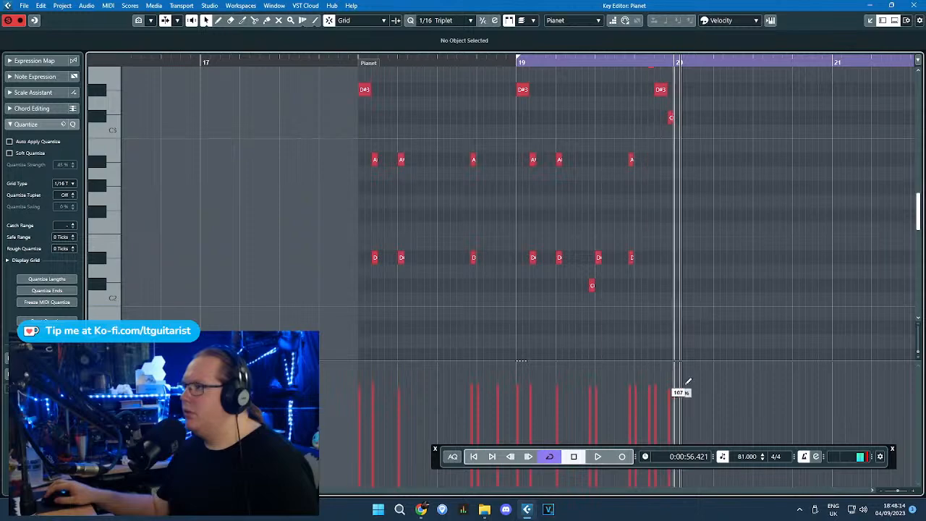
Step: Duplicate the two-bar Pianet riff so that the copy starts at 20.1.1.0
mouse_move(766, 337)
left_mouse_down()
mouse_move(385, 65)
mouse_move(327, 64)
left_mouse_up()
scroll(683, 190, "up", 2)
key("ctrl+d")
scroll(733, 277, "up", 2)
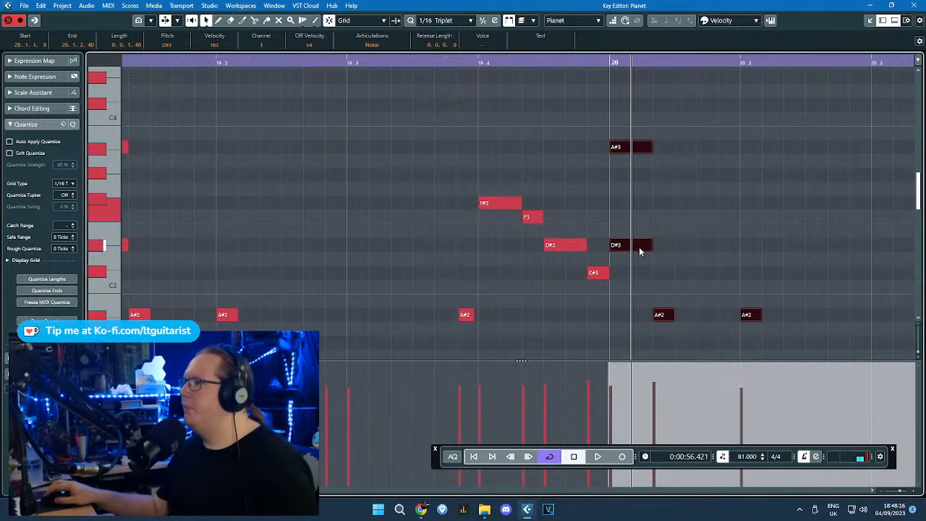
left_click_drag(639, 250, 637, 249)
Step: Return to the project arrangement and duplicate the four-bar Pianet part to 22.1.1.0
key("g")
key("g")
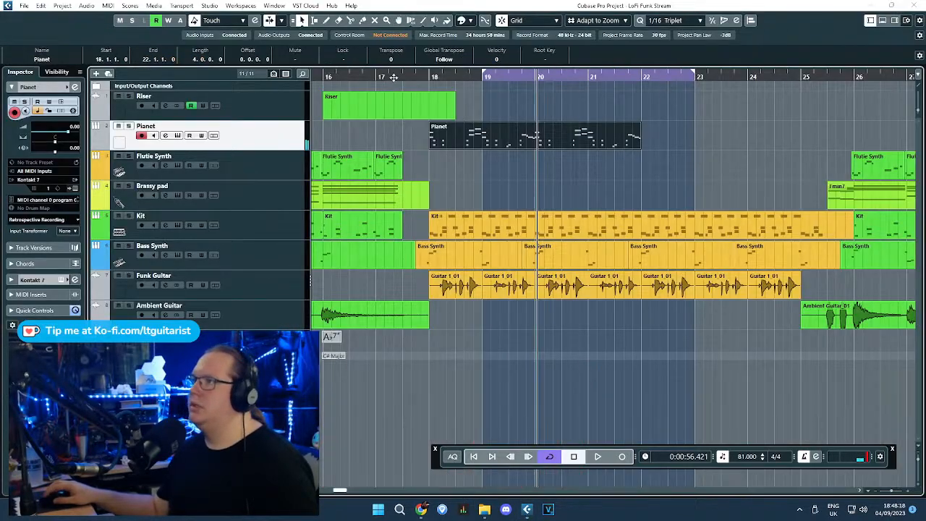
left_click(713, 134)
left_click(631, 141)
key("ctrl+f")
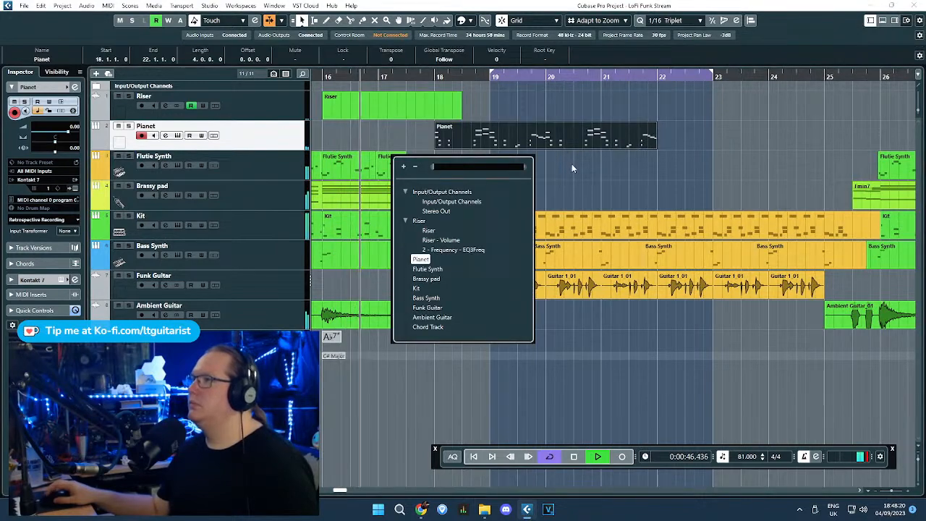
left_click(559, 135)
key("ctrl+d")
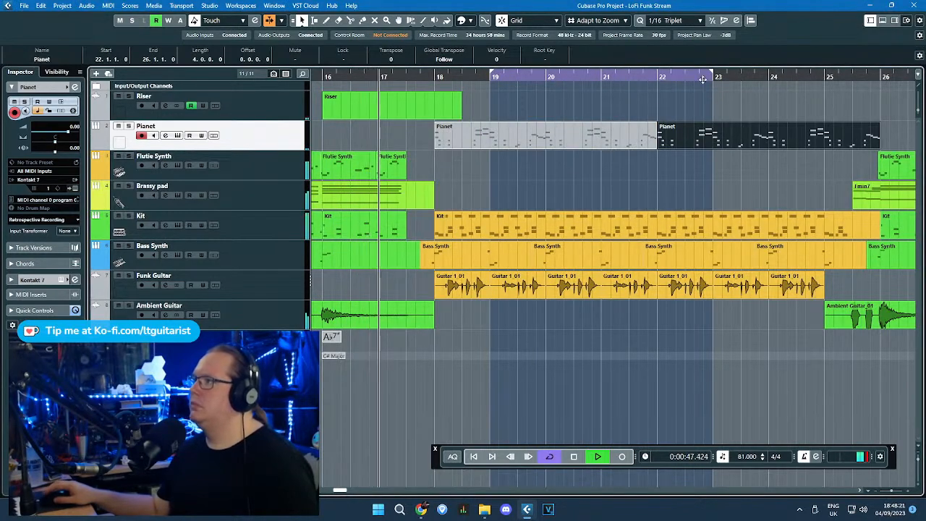
Step: Start the loop range at bar 18 and pan the Pianet track to R45 during playback
left_click(493, 73)
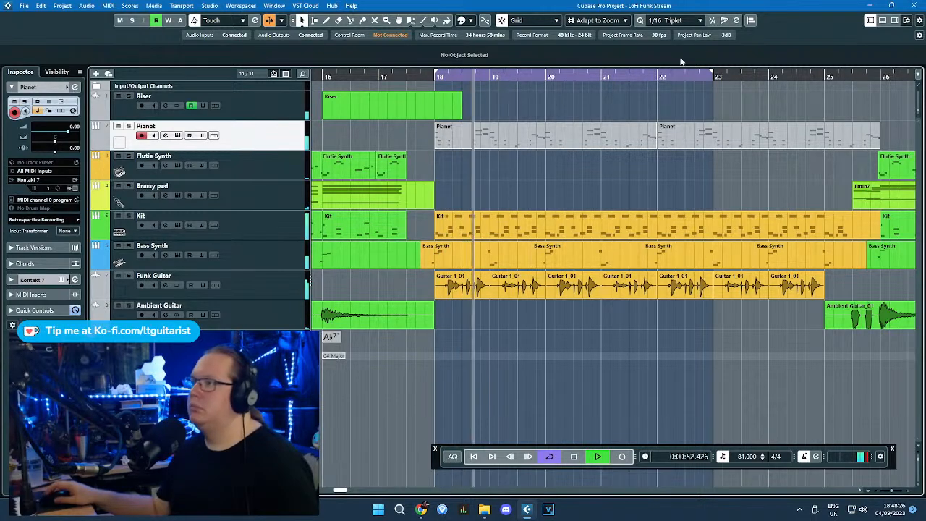
scroll(621, 300, "down", 3)
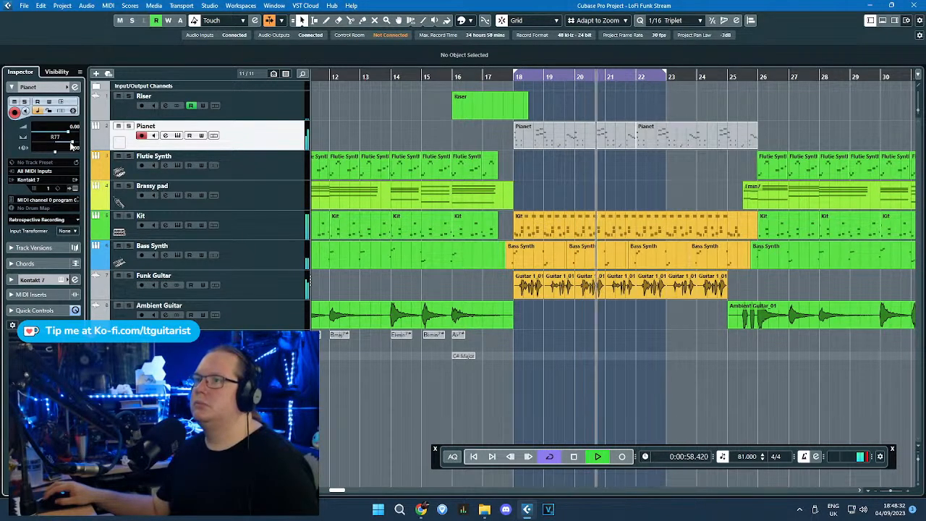
scroll(701, 174, "up", 4)
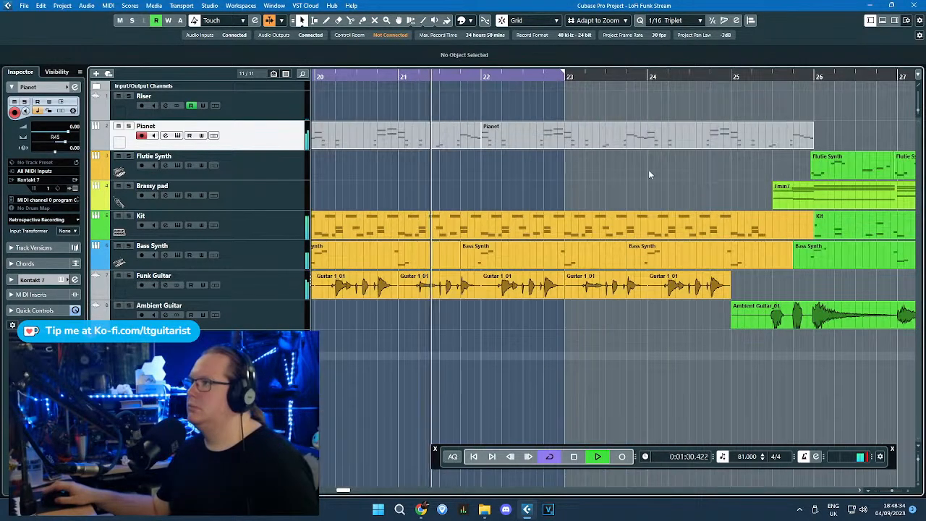
Step: Extend the end of the loop range to bar 26 and listen to the whole funk section
left_click_drag(566, 76, 814, 126)
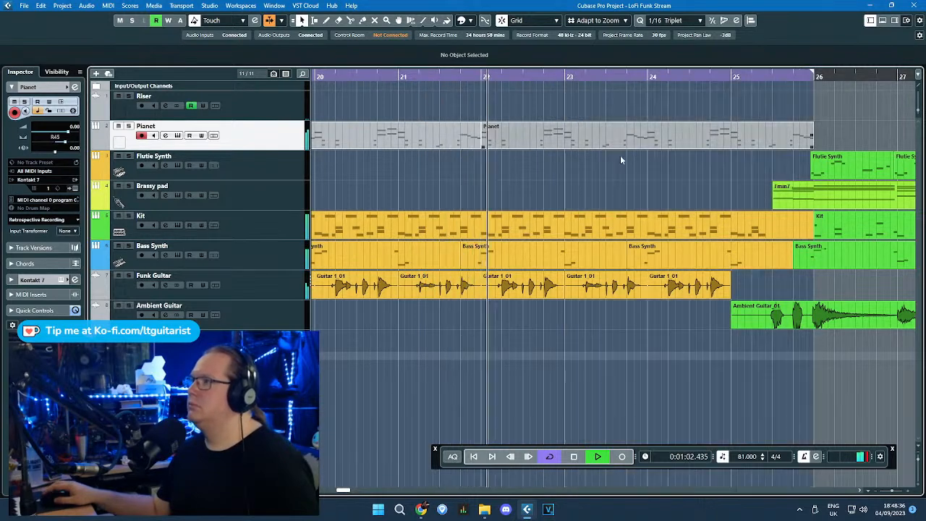
scroll(470, 184, "down", 3)
scroll(450, 181, "up", 3)
scroll(441, 171, "down", 5)
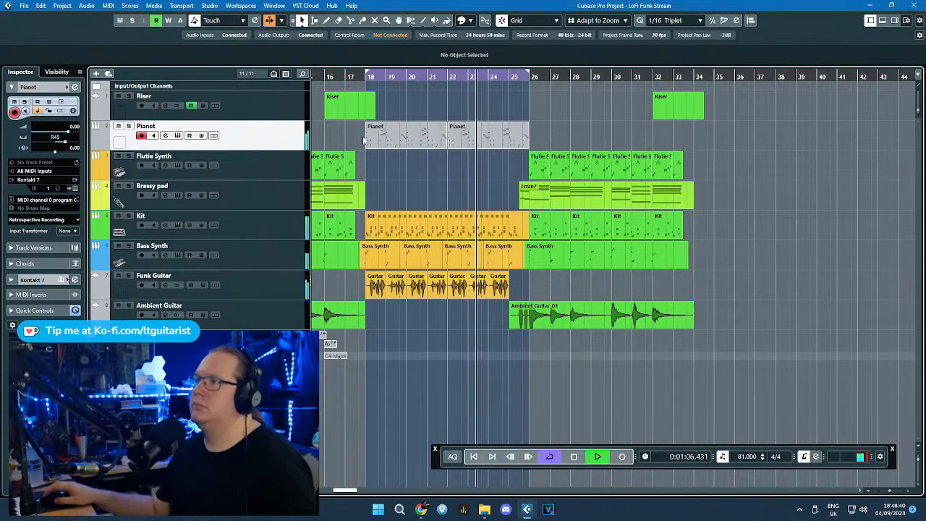
Step: Stop the playback and split the second Pianet part during beat 2 of bar 25
scroll(364, 140, "left", 5)
scroll(745, 114, "right", 5)
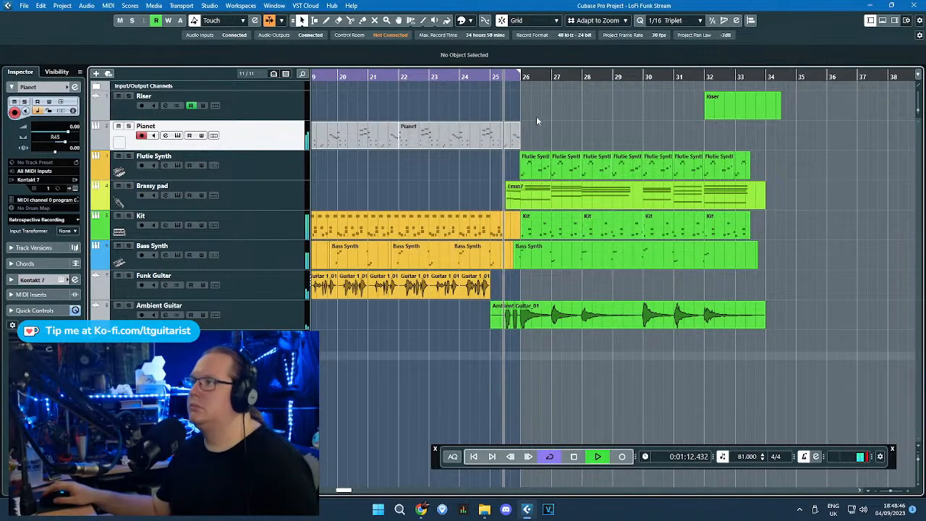
key("h")
key("h")
key("space")
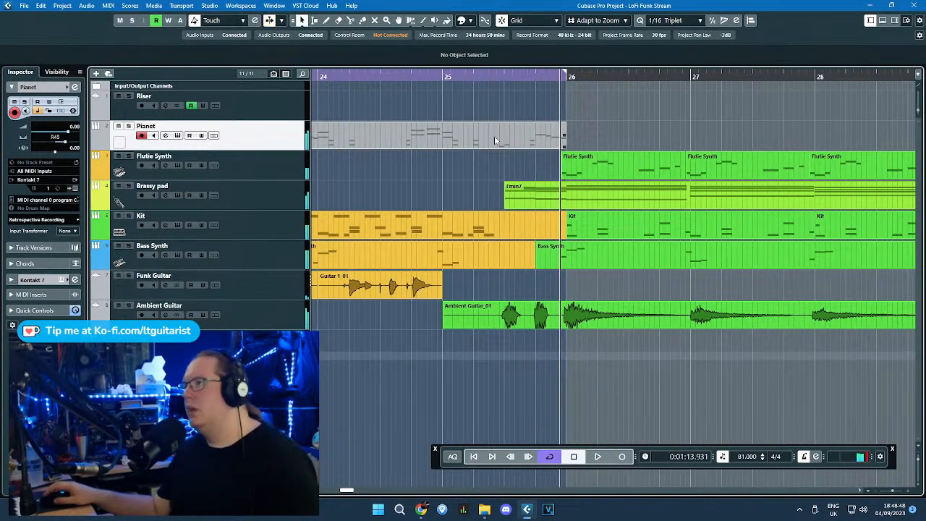
key("3")
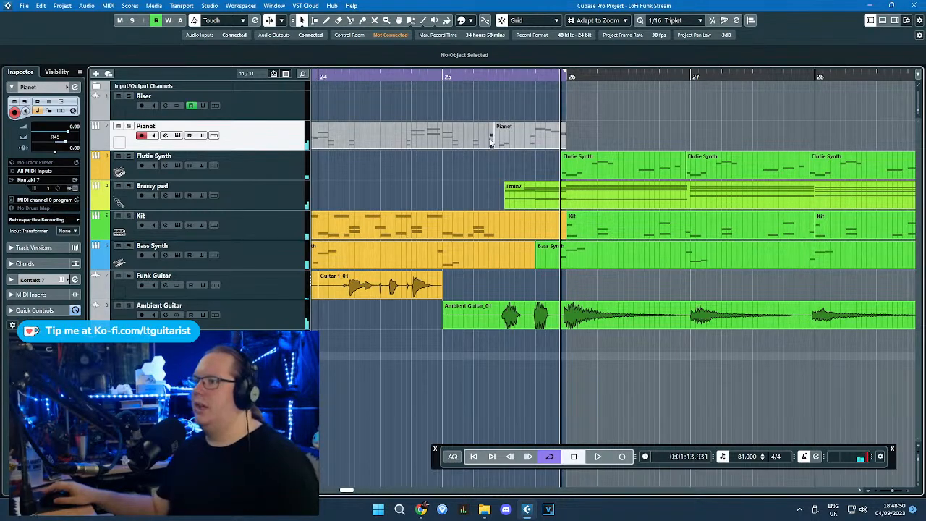
Step: Split the first Brassy pad part at bar 10 to isolate its Fmin7 lead-in chords
scroll(447, 304, "down", 5)
scroll(412, 351, "left", 1)
scroll(417, 359, "up", 4)
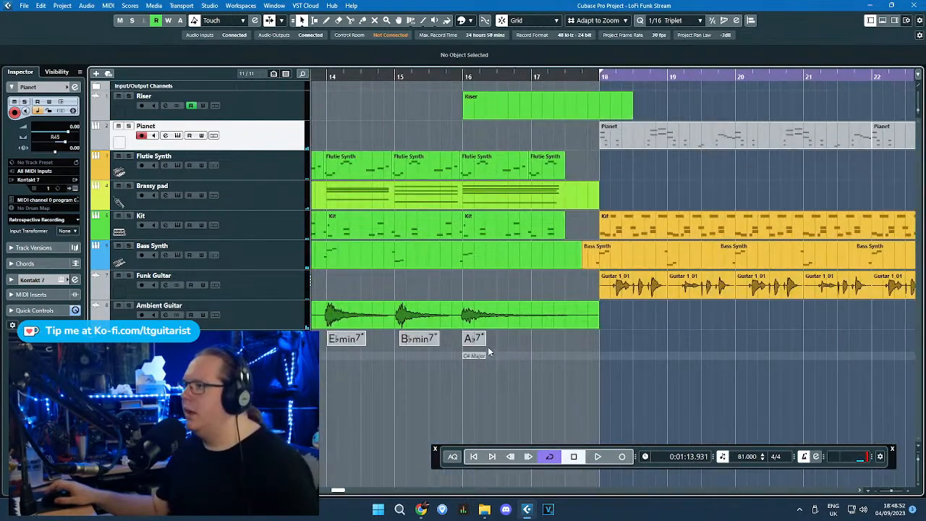
scroll(457, 351, "down", 4)
scroll(609, 262, "up", 3)
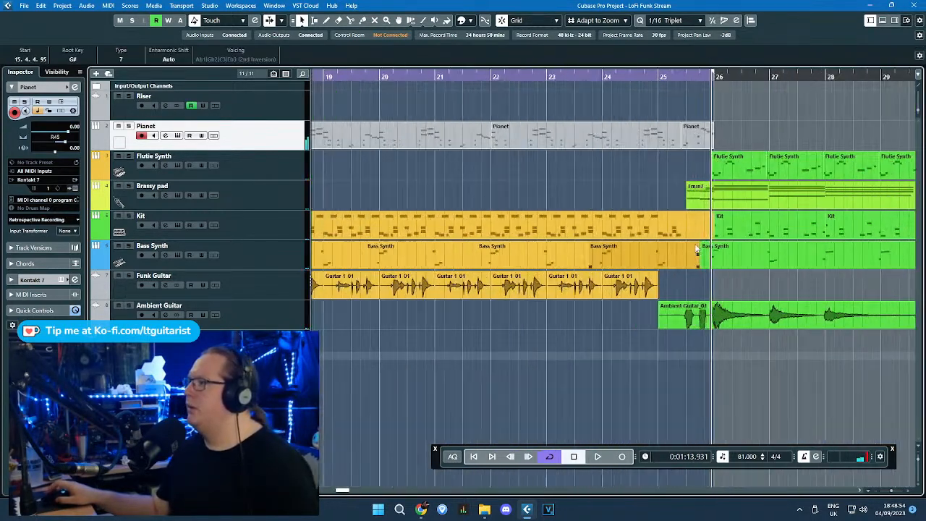
scroll(681, 254, "down", 1)
scroll(681, 255, "down", 4)
scroll(446, 371, "up", 4)
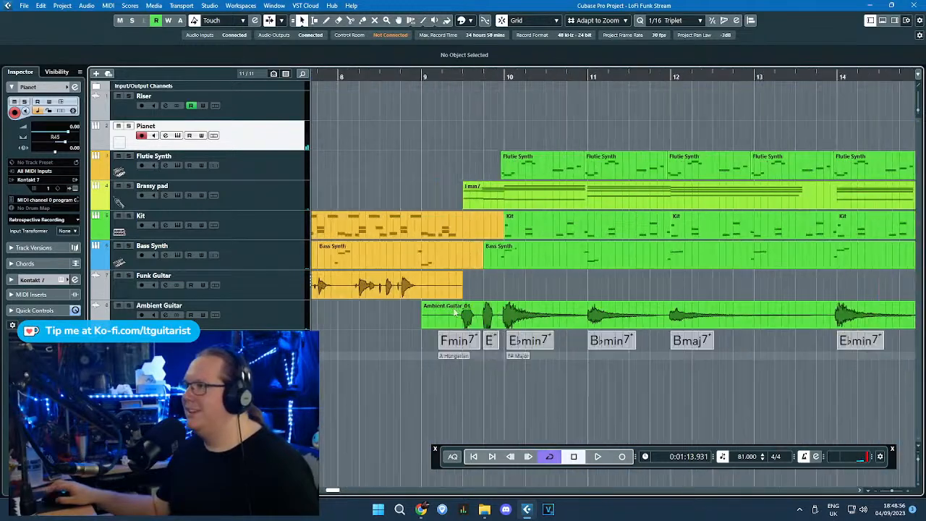
left_click(499, 200)
Step: Copy the half-bar Fmin7 piece onto the Pianet track at 25.3.1.0 in place of the split-off tail
scroll(478, 194, "down", 5)
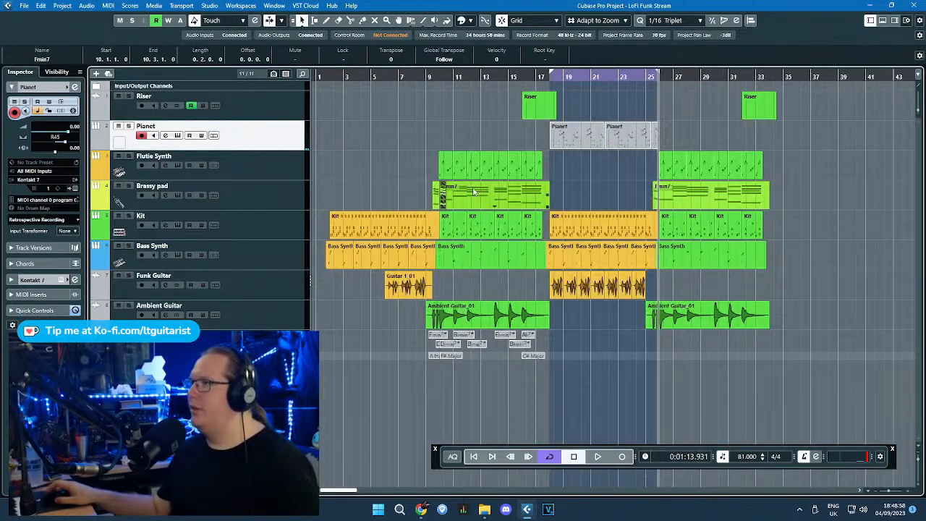
scroll(659, 145, "up", 4)
left_click_drag(662, 130, 614, 140)
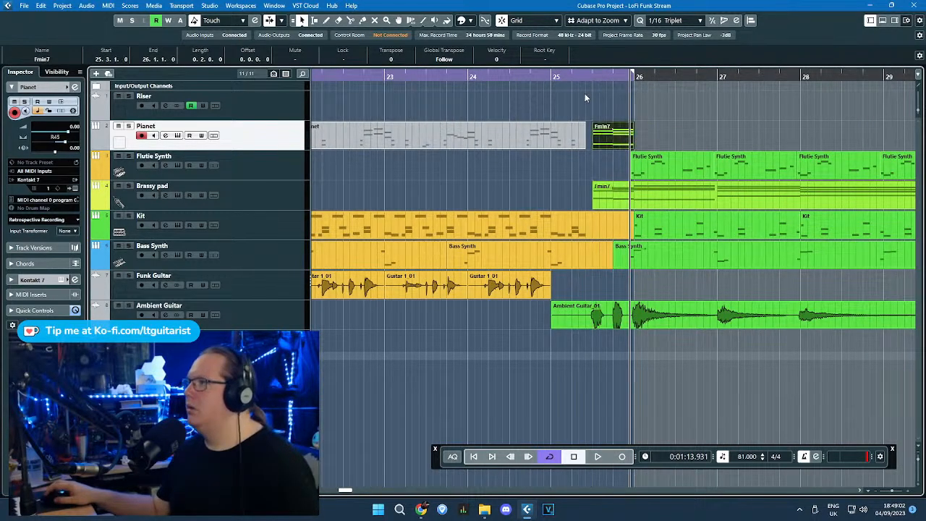
Step: Play from bar 25 to check the Pianet chords leading out of the funk section
left_click_drag(551, 76, 546, 86)
key("space")
left_click_drag(596, 147, 666, 145)
left_click(700, 124)
scroll(593, 123, "down", 3)
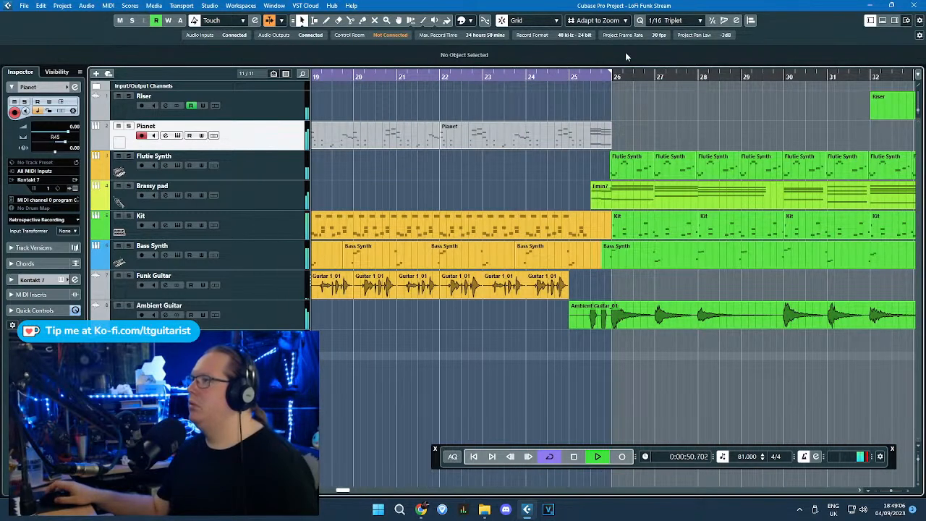
Step: Duplicate the two Pianet riff parts and place the copies from bar 26
scroll(628, 90, "down", 2)
scroll(616, 97, "up", 2)
left_click(501, 132)
mouse_move(474, 141)
left_mouse_down()
mouse_move(651, 127)
mouse_move(474, 141)
left_mouse_up()
left_click(507, 144, "shift")
key("ctrl+d")
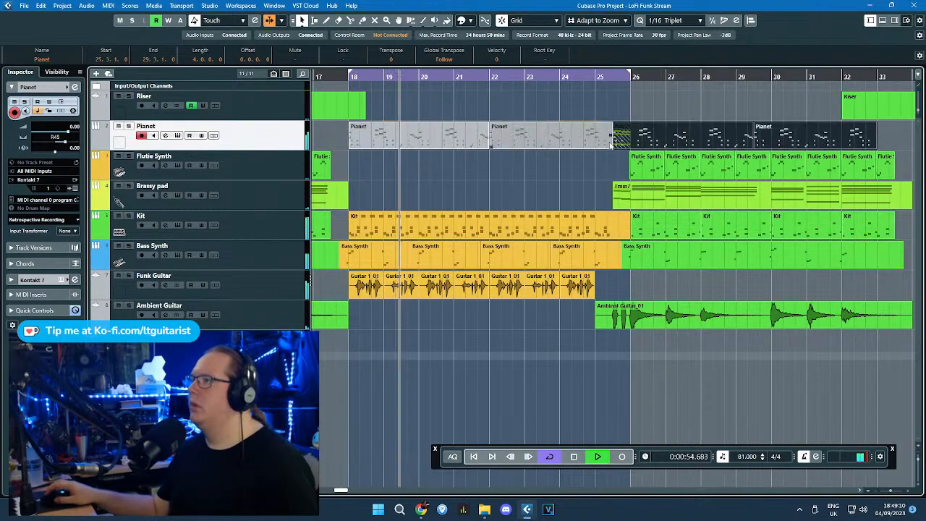
scroll(615, 153, "up", 2)
scroll(636, 149, "up", 3)
Step: Split the first Pianet copy at 26.2.3.80, delete the remainder, and extend the short opening piece to 28.1.1.0
left_click(694, 141, "alt")
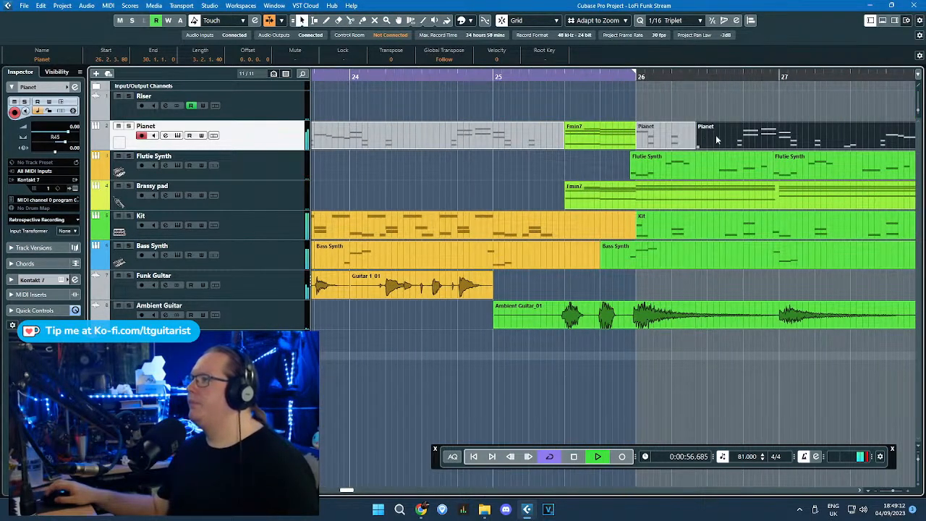
key("Delete")
left_click(671, 139)
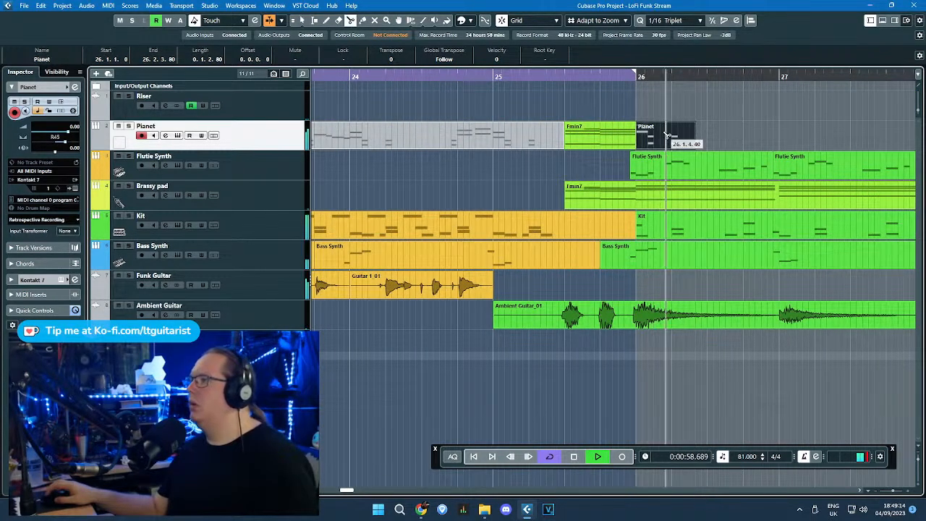
left_click_drag(666, 147, 816, 148)
scroll(772, 149, "down", 3)
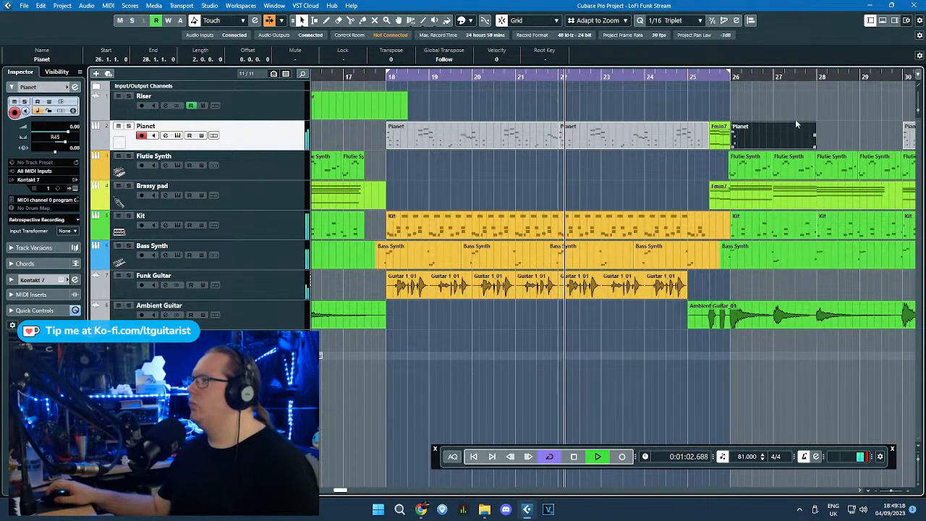
Step: Glue the Pianet riff, the Fmin7 chord piece and the extended piece into one part ending at bar 28
key("4")
left_click(719, 138)
left_click(690, 144)
key("1")
scroll(690, 144, "right", 3)
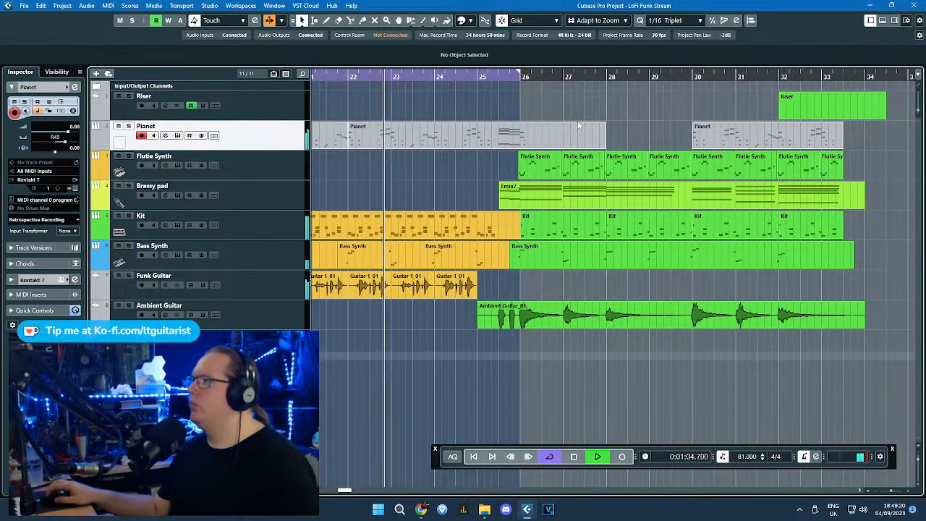
Step: Delete the leftover Pianet copy from bar 30 onwards and open the glued part in the Key Editor
left_click(732, 138)
left_click(807, 137, "shift")
key("Delete")
left_click(545, 136)
double_click(546, 138)
scroll(469, 156, "down", 3)
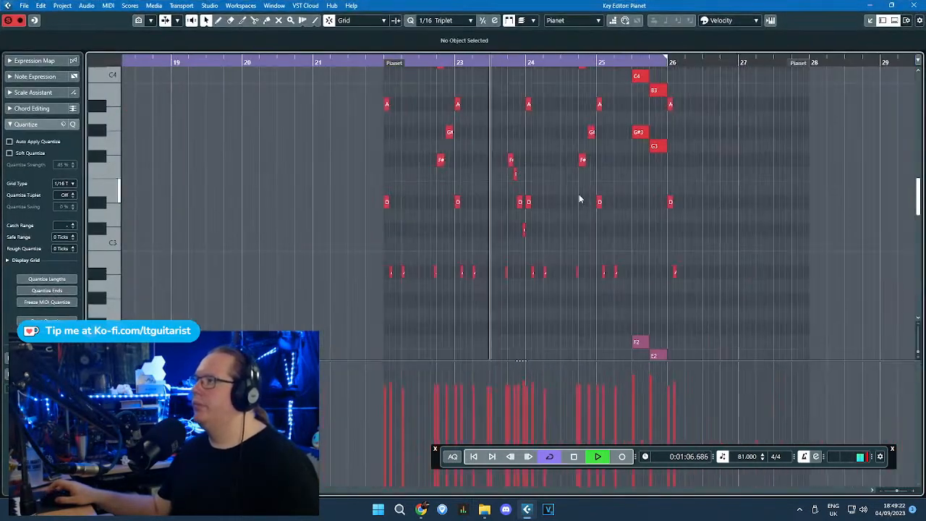
Step: Stop playback and shorten the upper notes of the two bar 25 chords to 0.0.3.71
key("space")
scroll(637, 198, "up", 3)
left_click_drag(637, 201, 633, 65)
key("h")
left_click_drag(552, 117, 608, 308)
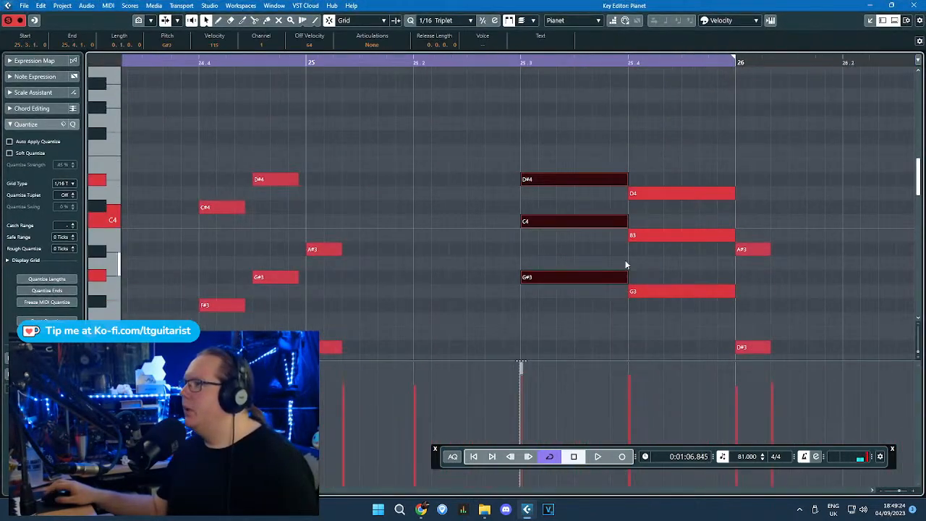
left_click_drag(680, 244, 687, 304)
left_click_drag(731, 237, 720, 238)
scroll(766, 166, "down", 3)
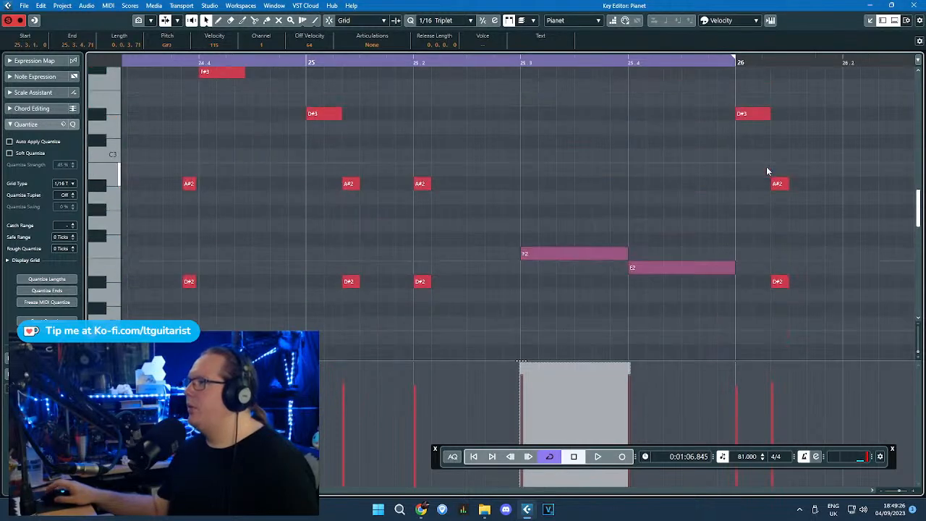
Step: Move the upper chord notes earlier to start at 25.2.3.80 and shift the low A#2 and D#2 notes to bar 26
scroll(765, 167, "down", 1)
left_click_drag(828, 152, 746, 287)
scroll(772, 289, "up", 2)
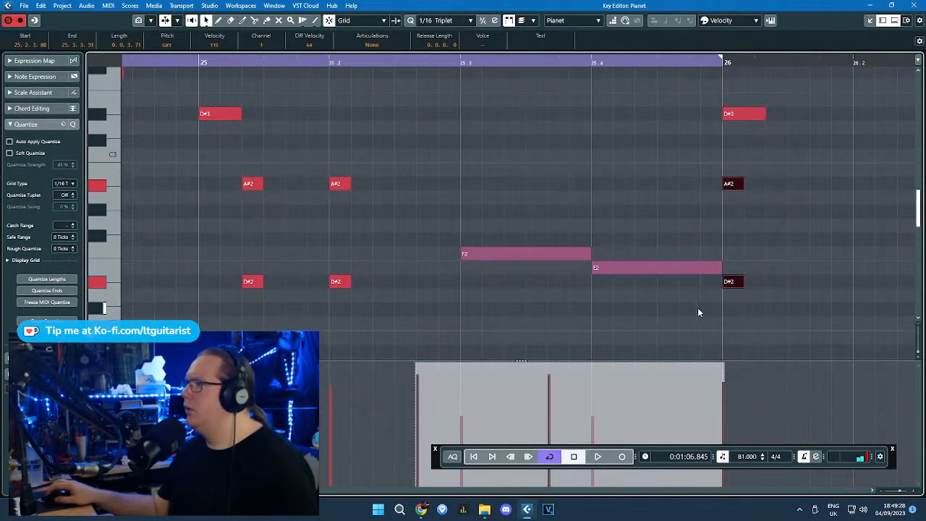
Step: Lengthen the A#2 note at bar 26 to bar 27 and the A#3 and D#3 notes to 26.4.4.97
left_click_drag(698, 307, 579, 261)
scroll(604, 135, "down", 2)
left_click_drag(699, 308, 823, 196)
scroll(823, 196, "up", 3)
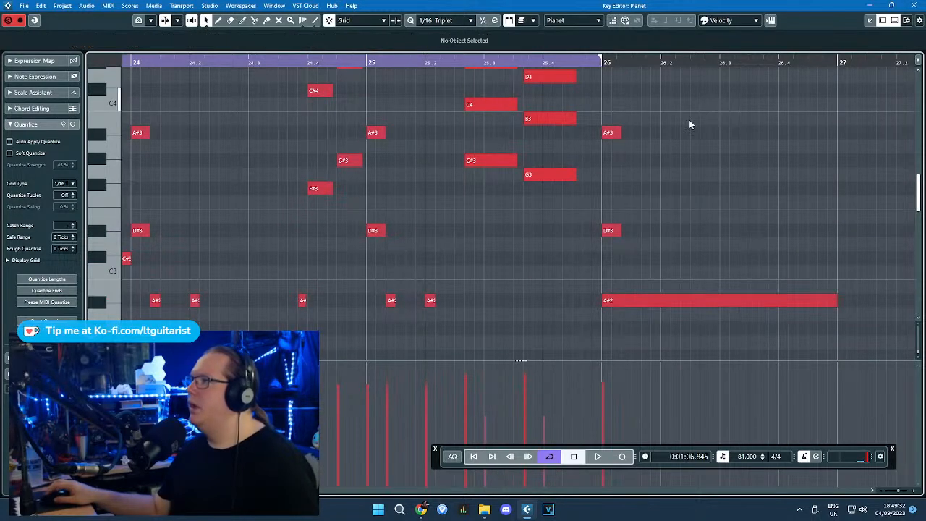
left_click_drag(689, 119, 828, 250)
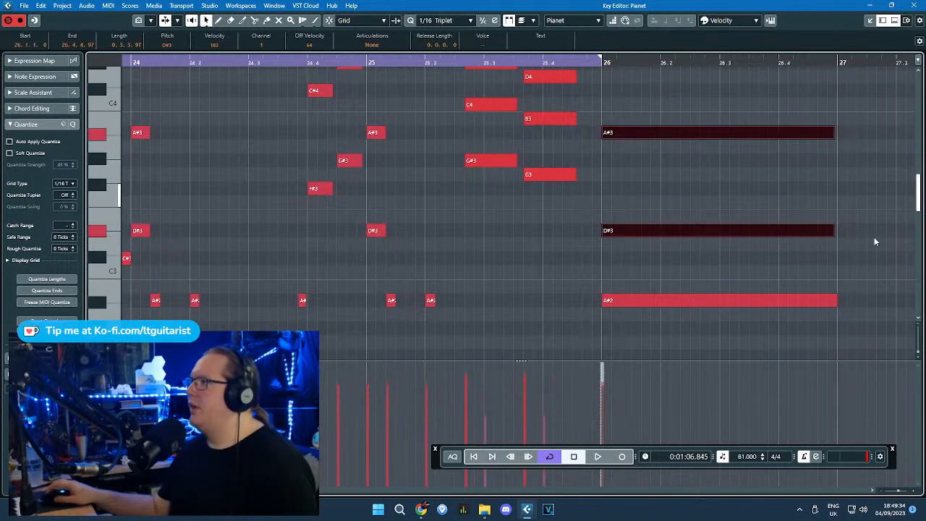
Step: Extend the held chord notes from bar 26 well into bar 27 and return to the project arrangement
scroll(873, 239, "down", 3)
left_click_drag(868, 186, 815, 318)
scroll(820, 282, "down", 3)
left_click_drag(829, 283, 873, 280)
left_click(913, 5)
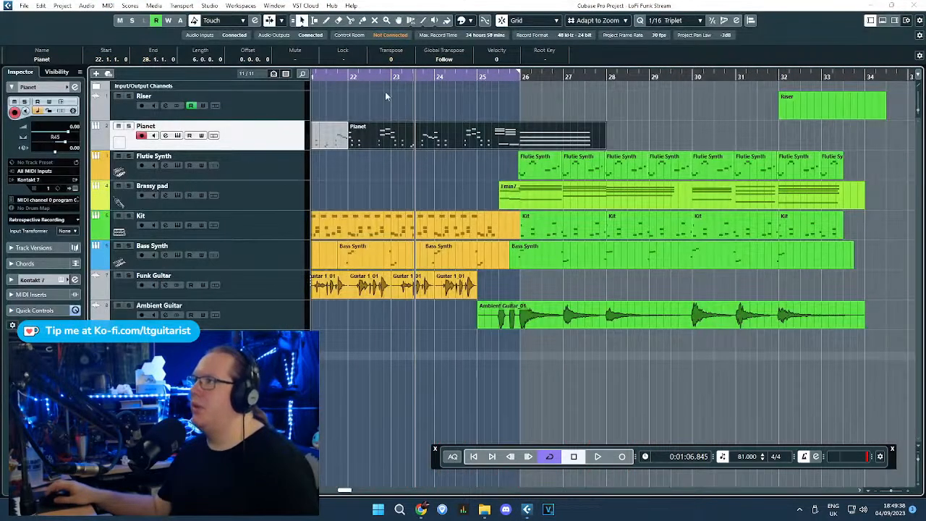
Step: Combine the Pianet parts from bars 18 to 28 into one, turn off the cycle and listen to the section
left_click(452, 108)
scroll(453, 108, "left", 2)
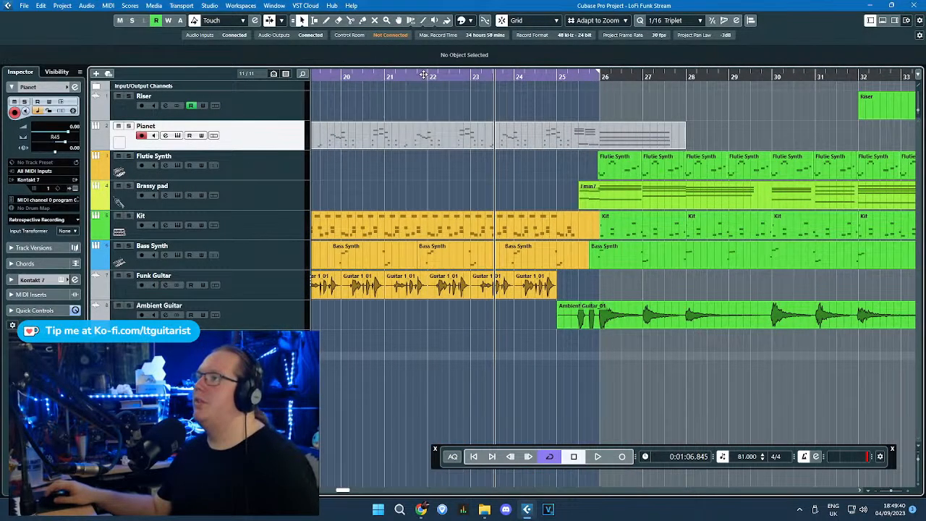
left_click_drag(424, 76, 334, 72)
key("space")
left_click(549, 457)
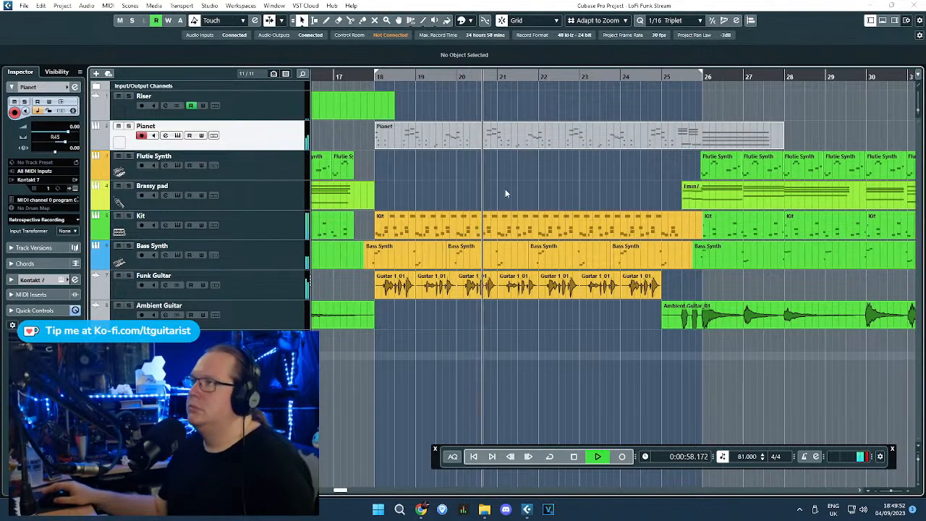
scroll(565, 188, "up", 2)
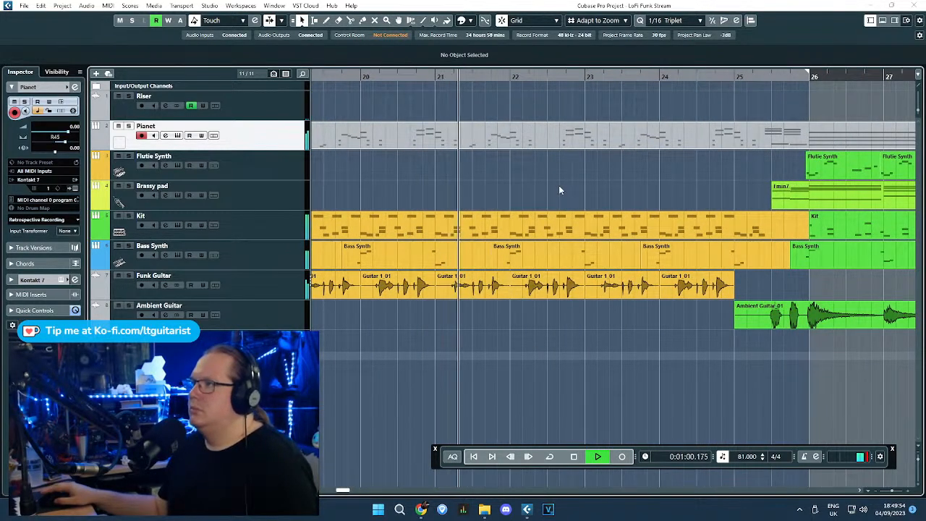
scroll(545, 187, "down", 2)
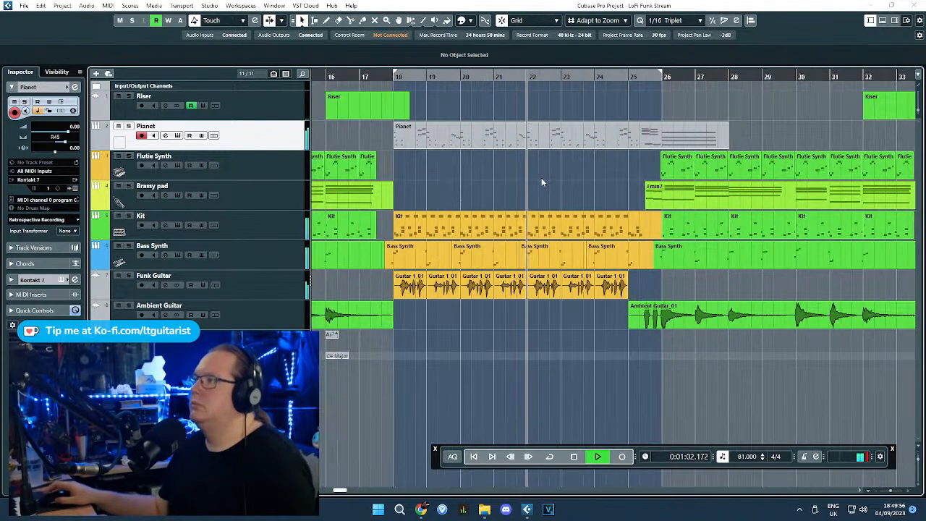
scroll(538, 192, "down", 2)
key("space")
Step: Copy the ten-bar Pianet part to 2.1.1.0 for the opening funk section
double_click(533, 134)
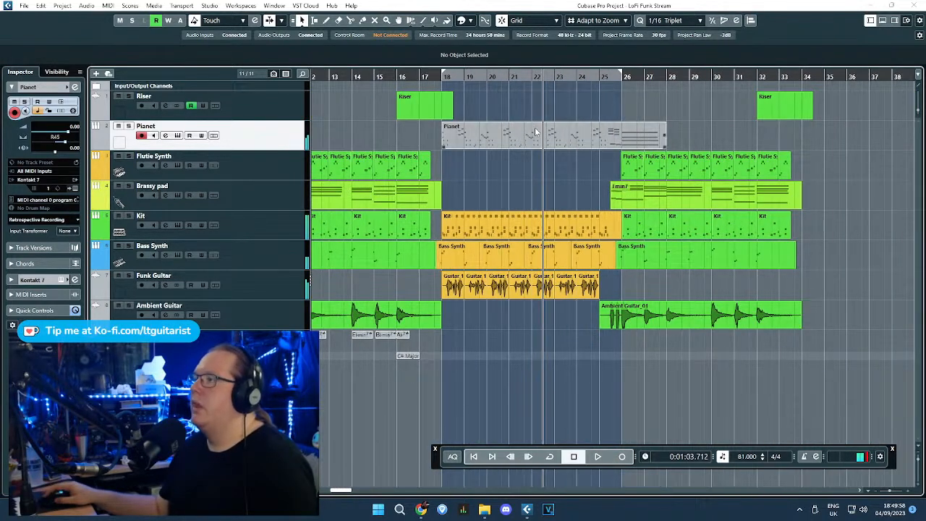
left_click(915, 5)
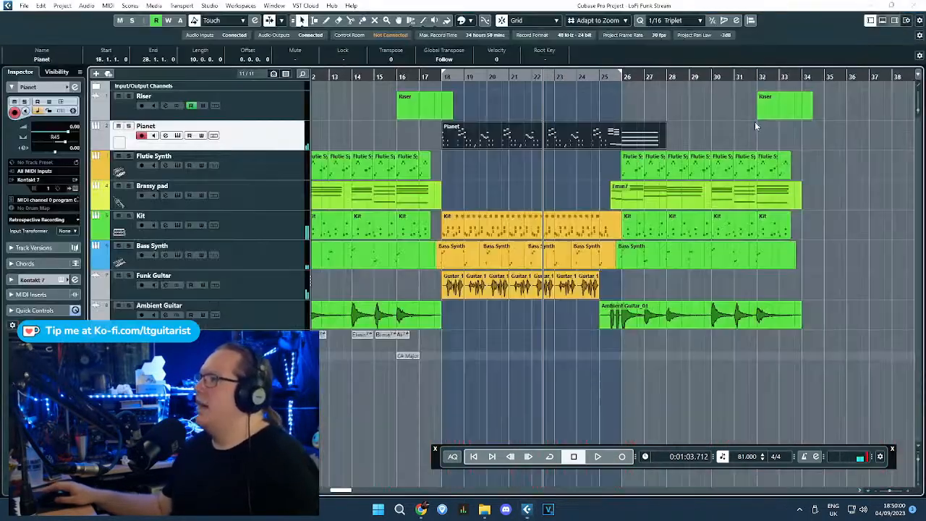
scroll(365, 139, "down", 2)
scroll(398, 138, "down", 2)
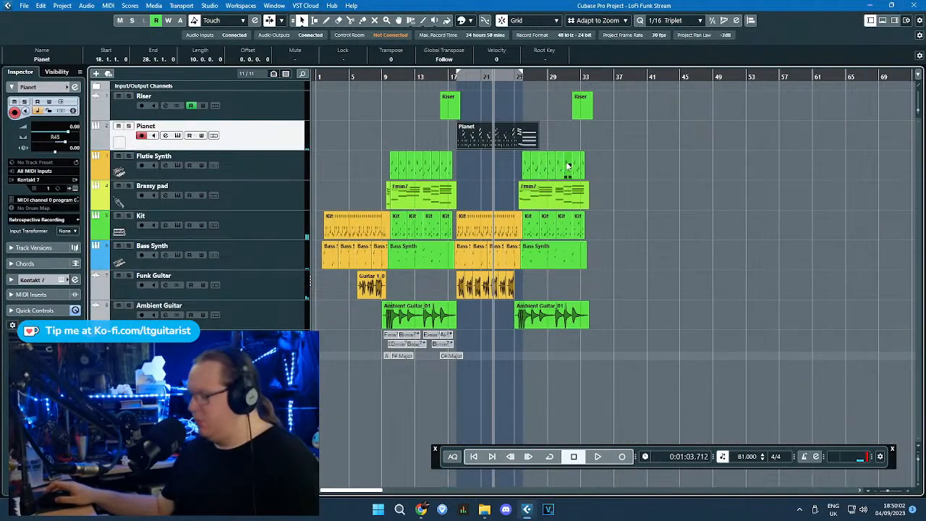
key("ctrl+d")
left_click_drag(586, 141, 368, 135)
scroll(334, 198, "up", 4)
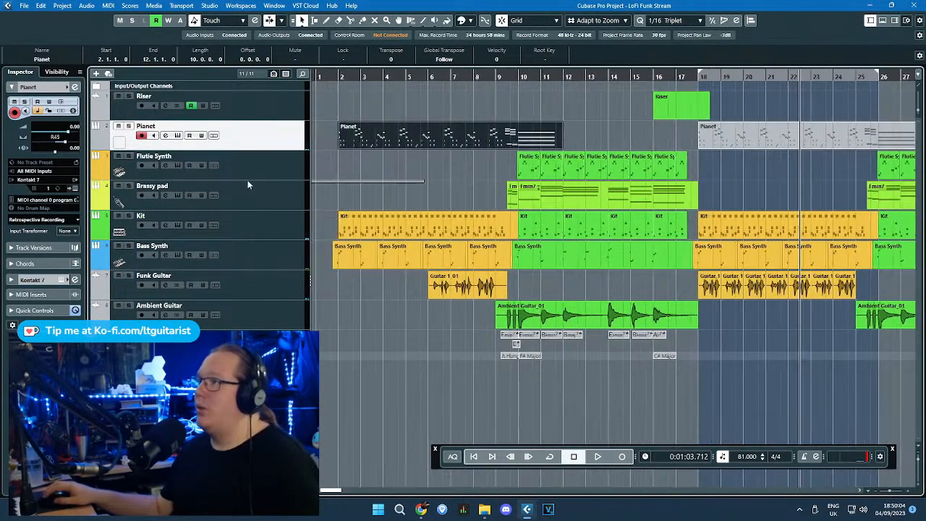
scroll(333, 172, "up", 4)
scroll(340, 172, "down", 2)
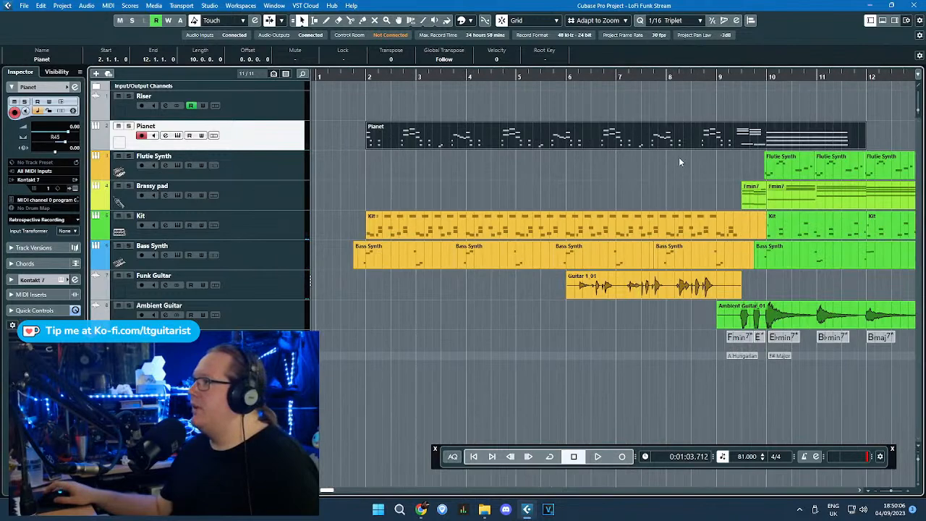
Step: Play the opening section briefly from bar 8 to hear the copied Pianet part
double_click(689, 76)
scroll(704, 117, "down", 4)
key("space")
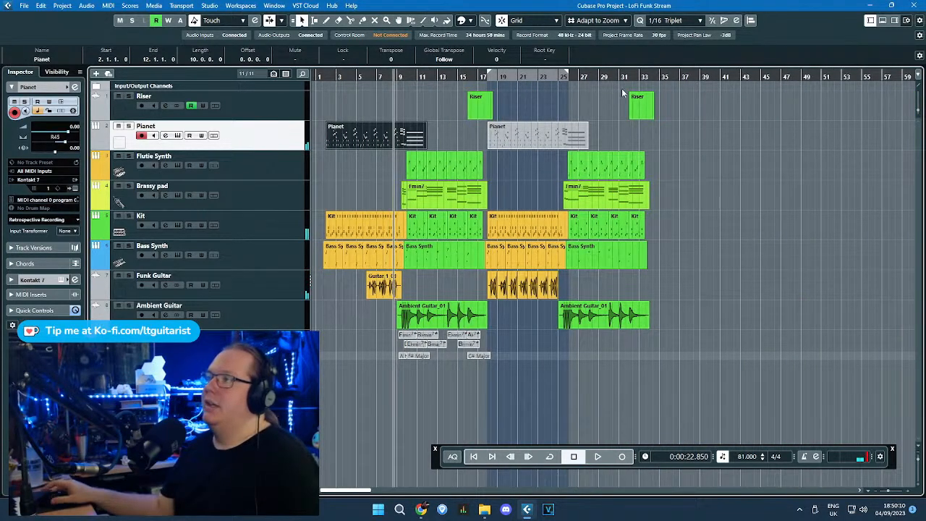
Step: Open the Pianet part at bar 18 in the Key Editor, enable the cycle and start playback
scroll(507, 134, "up", 2)
double_click(492, 132)
scroll(479, 127, "up", 4)
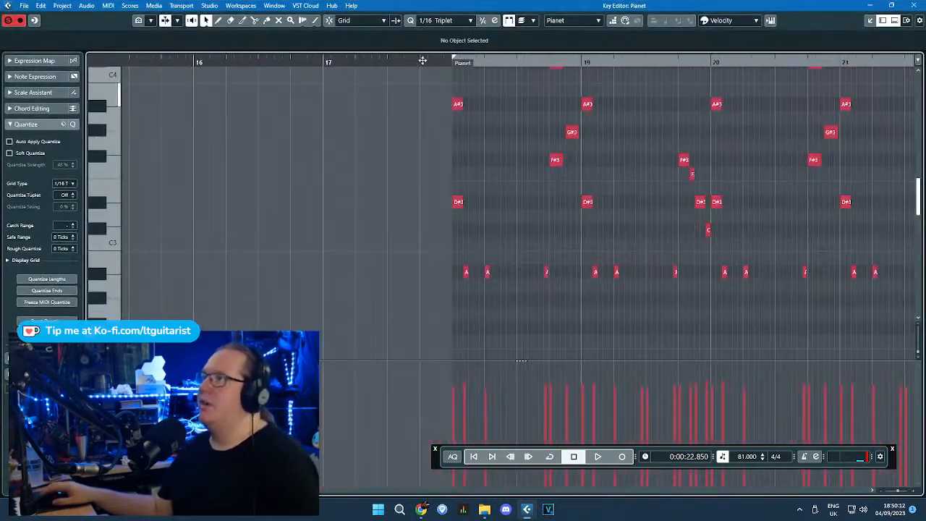
scroll(513, 172, "down", 3)
left_click(625, 59)
key("space")
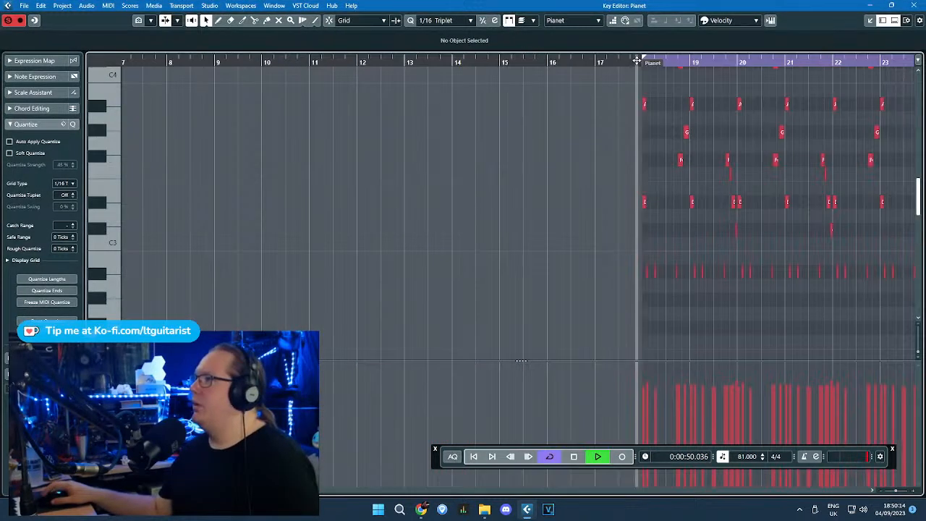
Step: Turn off the cycle and play the Pianet riff from bar 22 to examine the gap after its opening notes
left_click(768, 63)
left_click_drag(874, 83, 916, 102)
left_click_drag(790, 103, 782, 118)
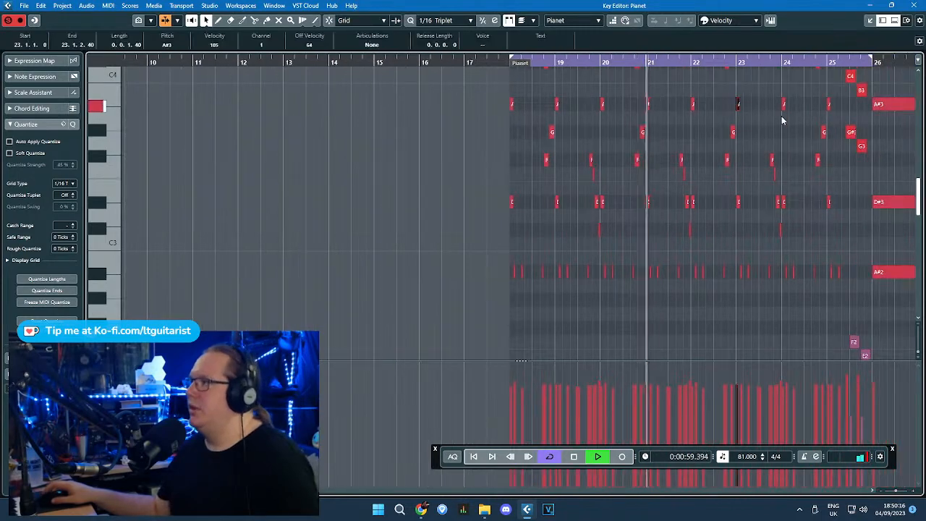
scroll(782, 118, "up", 4)
scroll(500, 220, "up", 2)
scroll(422, 219, "up", 5)
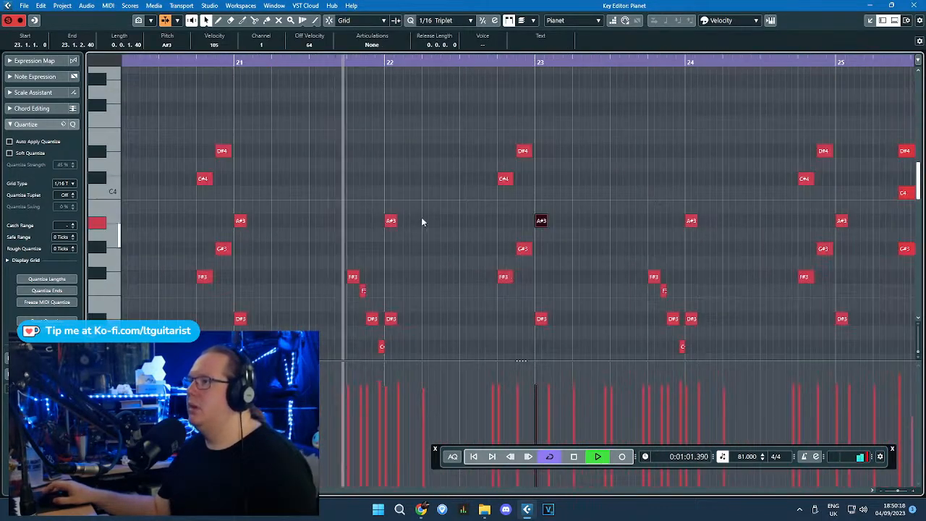
scroll(470, 274, "down", 2)
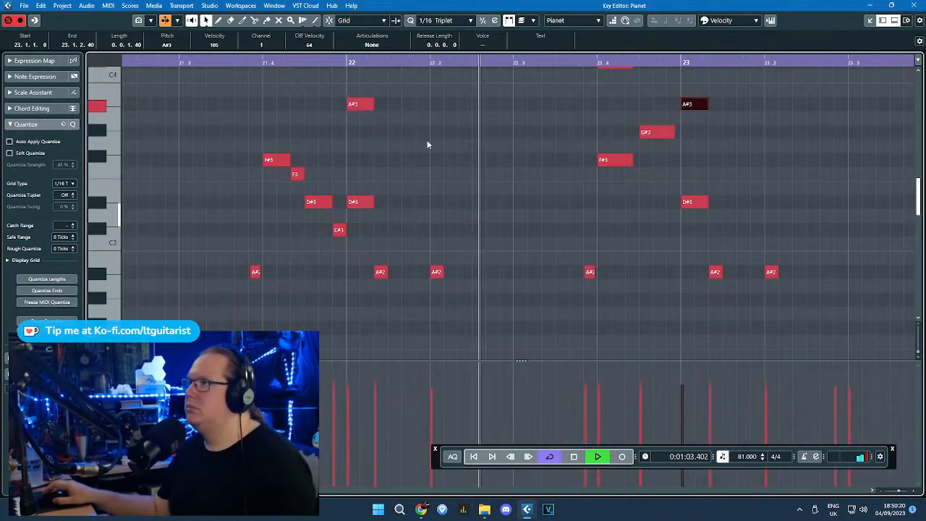
left_click(351, 59)
left_click(336, 63)
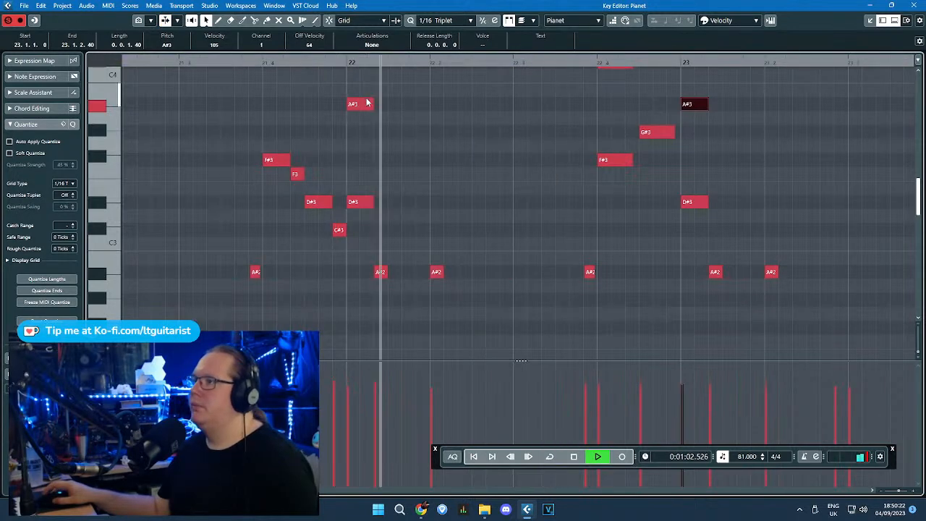
key("space")
Step: Duplicate the D#3 and A#3 notes at bar 22 one octave higher, move the copy to 22.1.3.0 and play it briefly
left_click_drag(435, 101, 355, 206)
key("ctrl+d")
key("shift+Up")
scroll(403, 189, "up", 2)
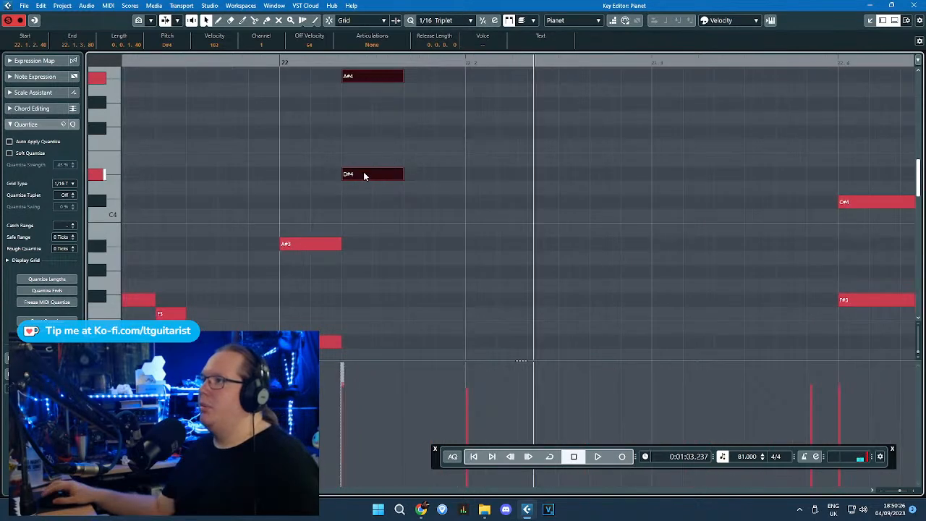
left_click_drag(364, 175, 385, 181)
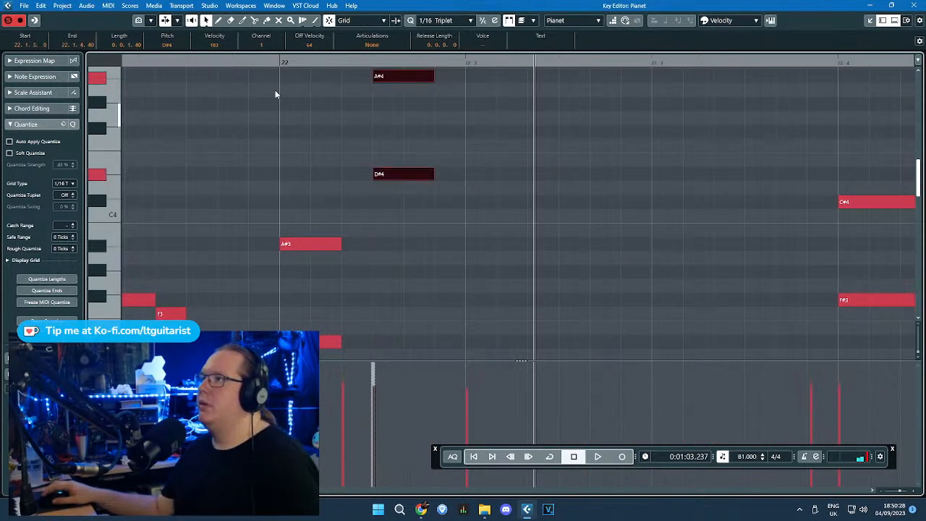
key("space")
scroll(480, 195, "down", 3)
scroll(470, 199, "up", 1)
scroll(458, 200, "up", 4)
key("space")
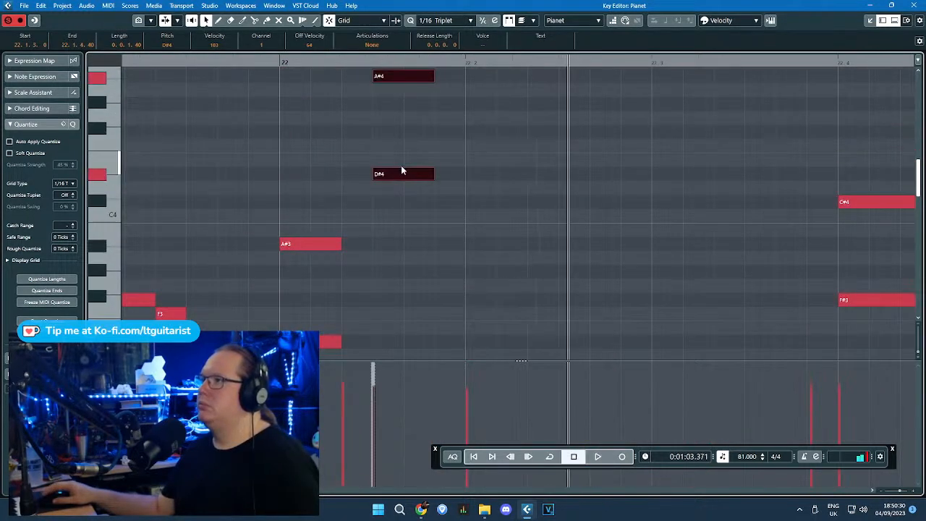
Step: Shorten the D#4 and A#4 notes to start at 22.1.3.80, add an F#4 between them and play the chord
left_click_drag(464, 174, 434, 173)
left_click(437, 143)
double_click(424, 120)
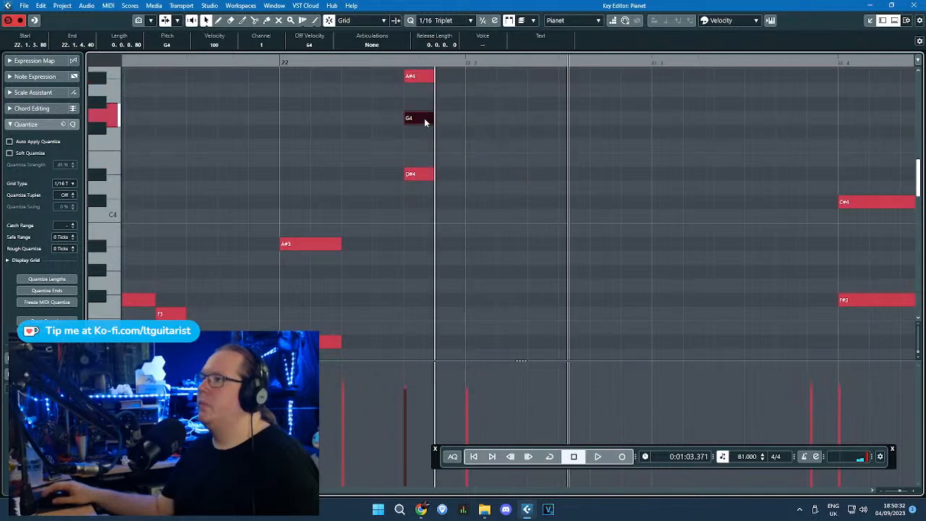
left_click_drag(424, 121, 427, 132)
left_click(277, 62)
key("space")
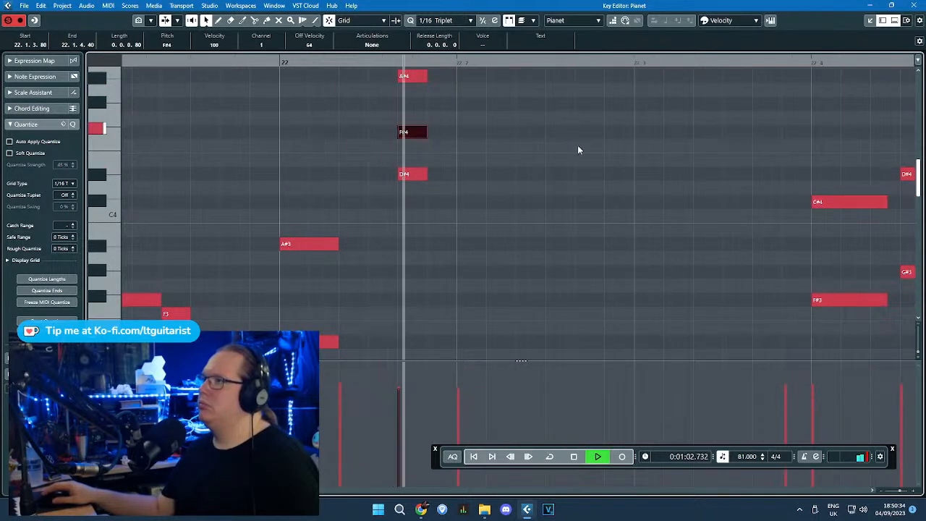
key("space")
Step: Move the D#4, F#4 and A#4 chord to 22.1.4.40 and play it from bar 22
scroll(520, 203, "up", 2)
scroll(452, 213, "down", 2)
left_click_drag(495, 273, 409, 5)
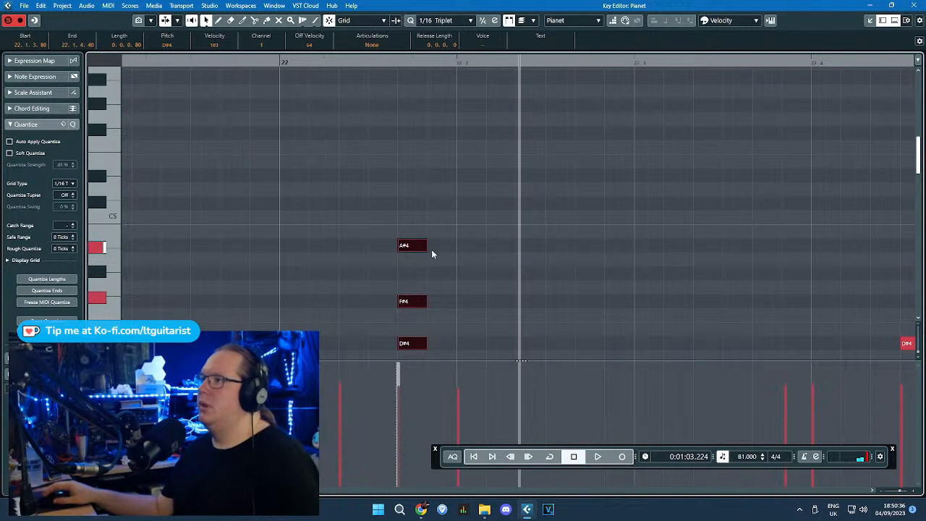
left_click_drag(424, 247, 455, 248)
left_click(274, 63)
key("space")
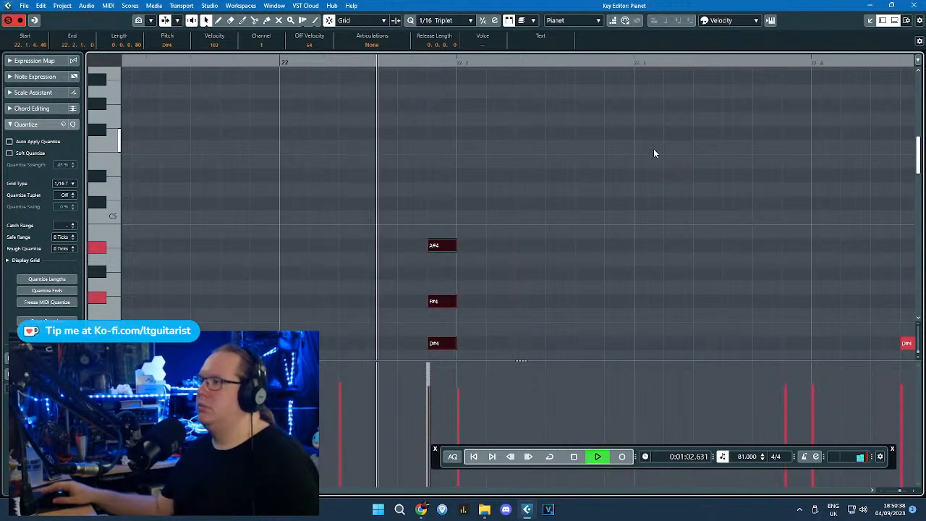
left_click(584, 174)
scroll(577, 177, "down", 4)
key("space")
mouse_move(442, 128)
left_mouse_down()
mouse_move(444, 104)
mouse_move(452, 140)
left_mouse_up()
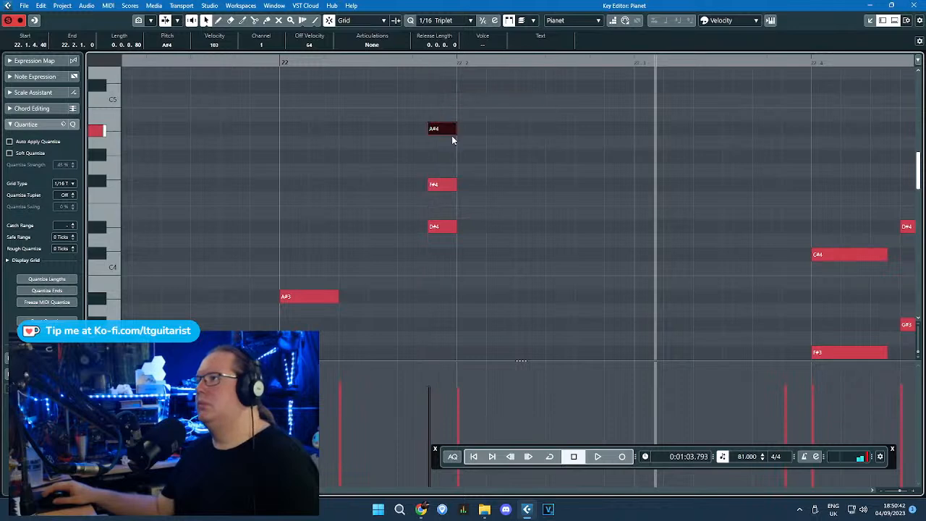
left_click(283, 64)
key("space")
left_click(612, 254)
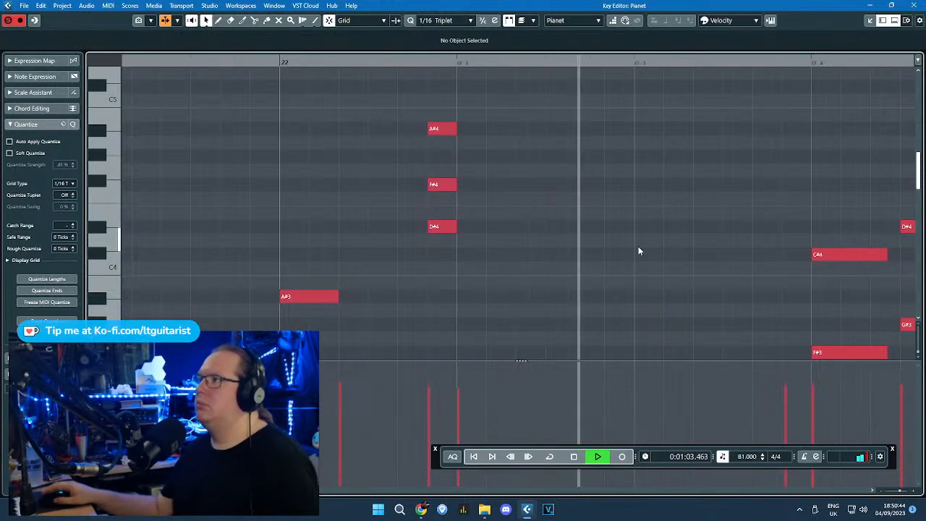
Step: Duplicate the short chord one beat further on, to 22.2.4.40, and play both chords from bar 22
left_click_drag(650, 246, 469, 229)
key("ctrl+d")
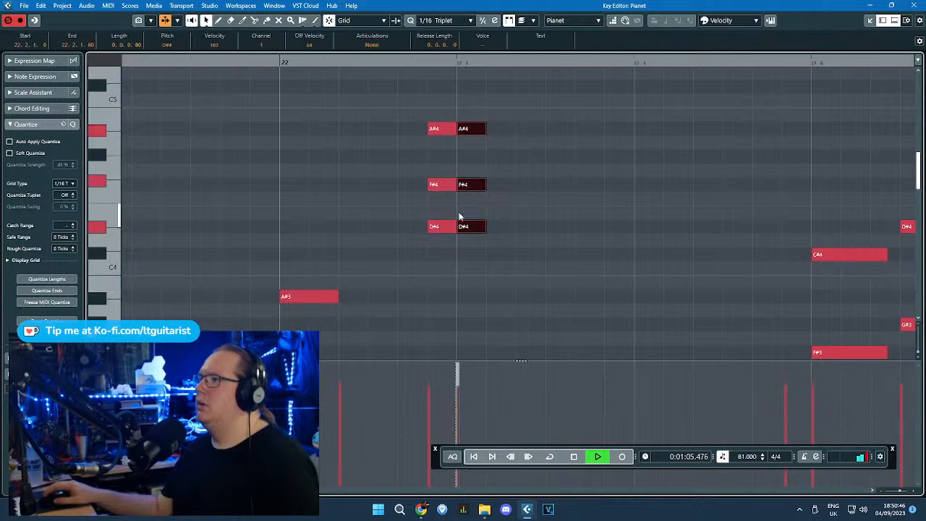
left_click_drag(480, 187, 631, 189)
left_click_drag(647, 242, 408, 96)
scroll(423, 98, "down", 2)
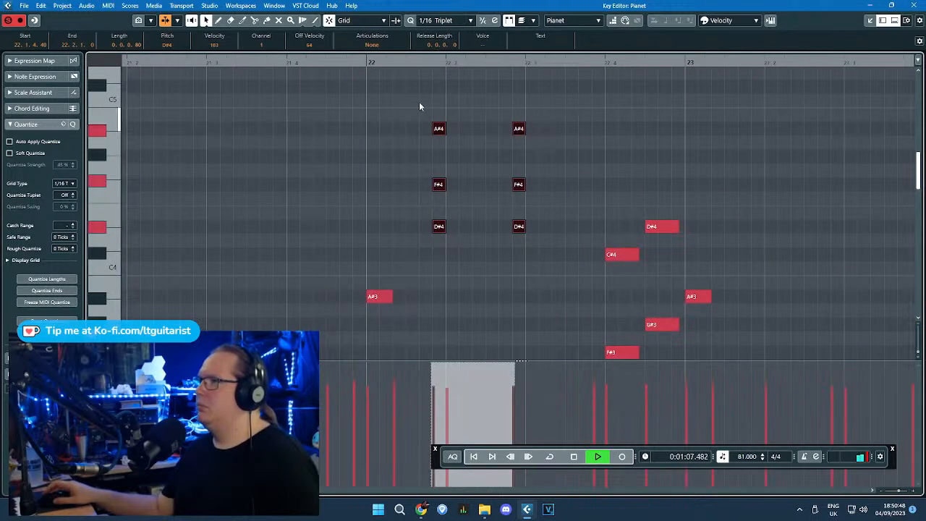
left_click(353, 63)
scroll(840, 181, "up", 2, "ctrl")
scroll(840, 181, "up", 2)
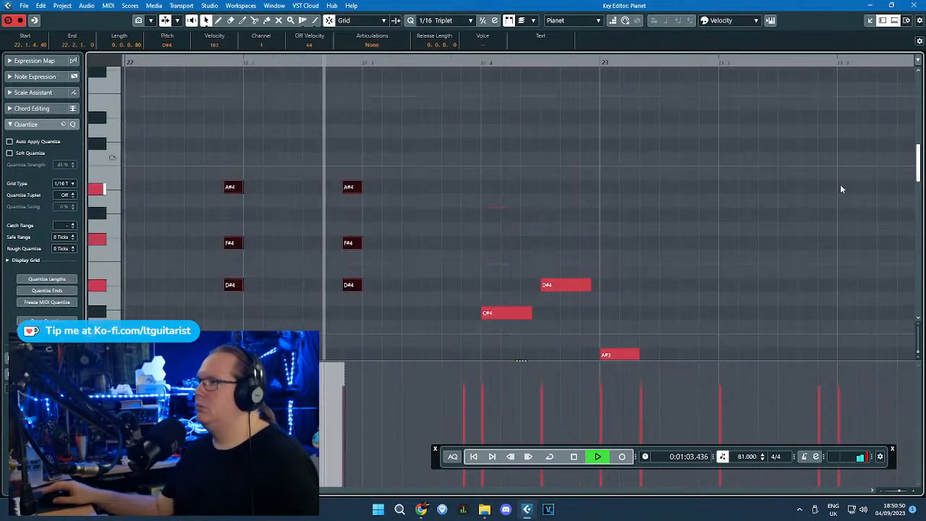
scroll(654, 183, "down", 4)
scroll(654, 184, "down", 2)
key("space")
Step: Move the second chord to 22.2.3.0, add a third copy at 22.3.3.0 and play the pattern from bar 22
scroll(353, 196, "up", 3)
left_click_drag(353, 196, 354, 113)
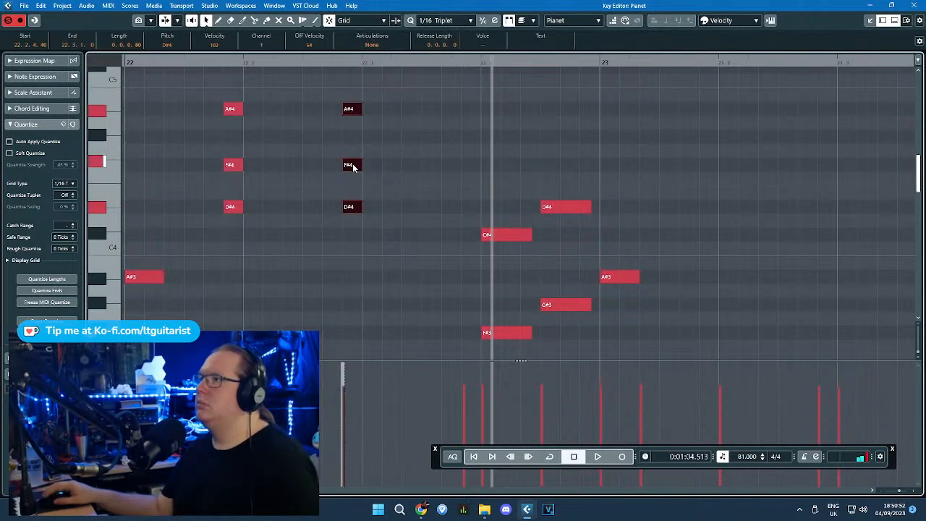
left_click_drag(353, 167, 375, 161)
scroll(375, 161, "down", 8)
scroll(377, 150, "up", 5)
left_click_drag(371, 108, 431, 106)
key("ctrl+d")
left_click_drag(187, 62, 48, 64)
key("space")
scroll(317, 232, "up", 5)
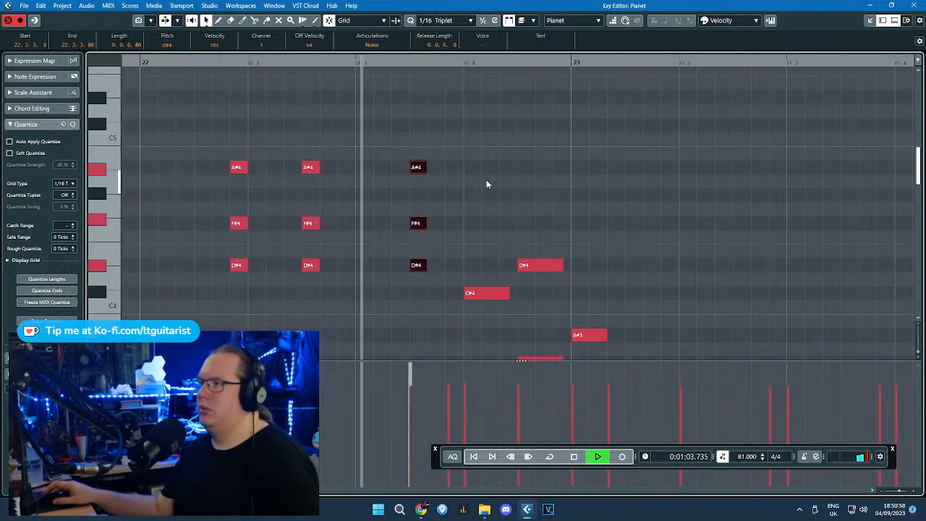
scroll(529, 146, "down", 3)
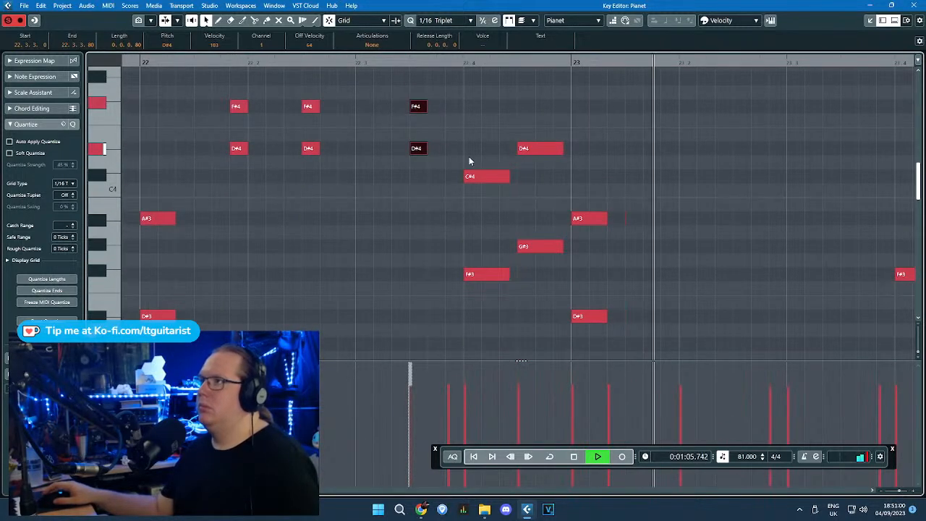
Step: Copy the three-chord pattern from bar 22 to the same positions in bars 23 and 24
mouse_move(440, 170)
left_mouse_down()
mouse_move(206, 33)
mouse_move(180, 97)
left_mouse_up()
key("ctrl+d")
left_click_drag(436, 132, 836, 134)
key("g")
key("g")
key("g")
key("ctrl+d")
key("h")
scroll(753, 147, "down", 7)
scroll(849, 147, "up", 6)
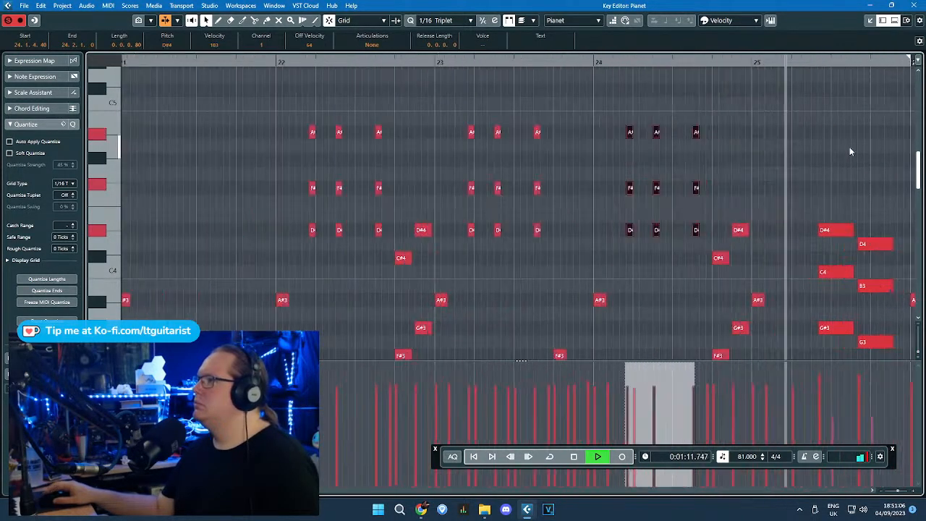
Step: Examine the closing chords in bar 25 and play the part from bar 21 to hear the new chord pattern
scroll(674, 116, "down", 3)
scroll(623, 135, "down", 4)
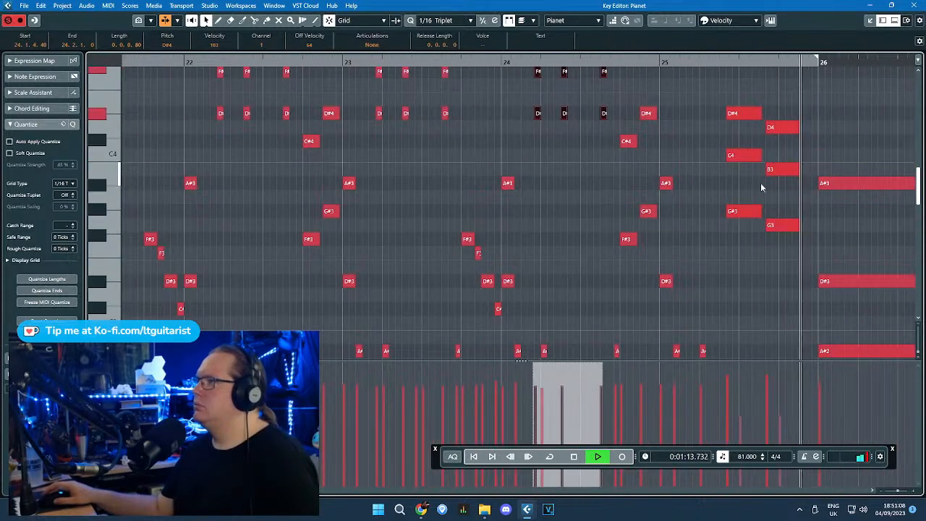
scroll(756, 217, "up", 5)
left_click_drag(730, 269, 686, 108)
scroll(691, 119, "down", 3)
left_click(709, 151)
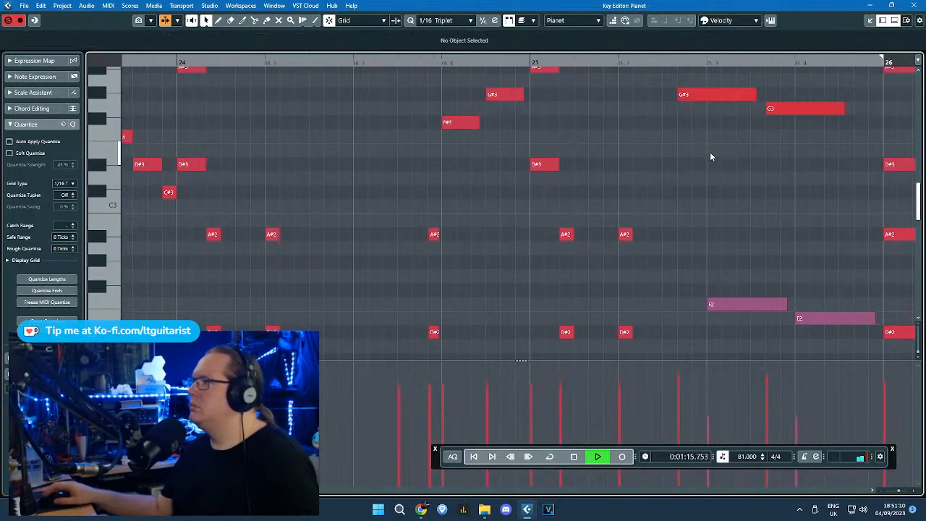
scroll(711, 156, "up", 4)
left_click_drag(862, 308, 751, 162)
scroll(747, 182, "down", 3)
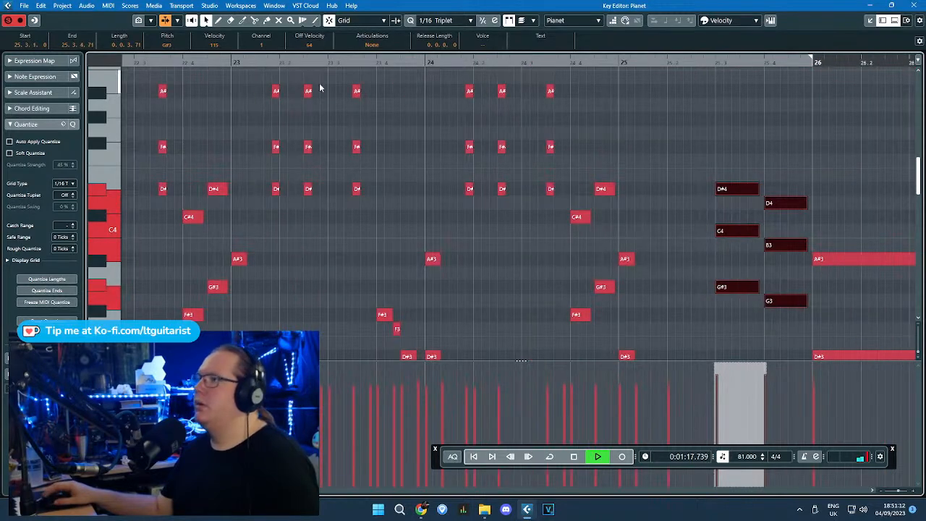
left_click_drag(275, 58, 236, 61)
scroll(504, 166, "down", 3)
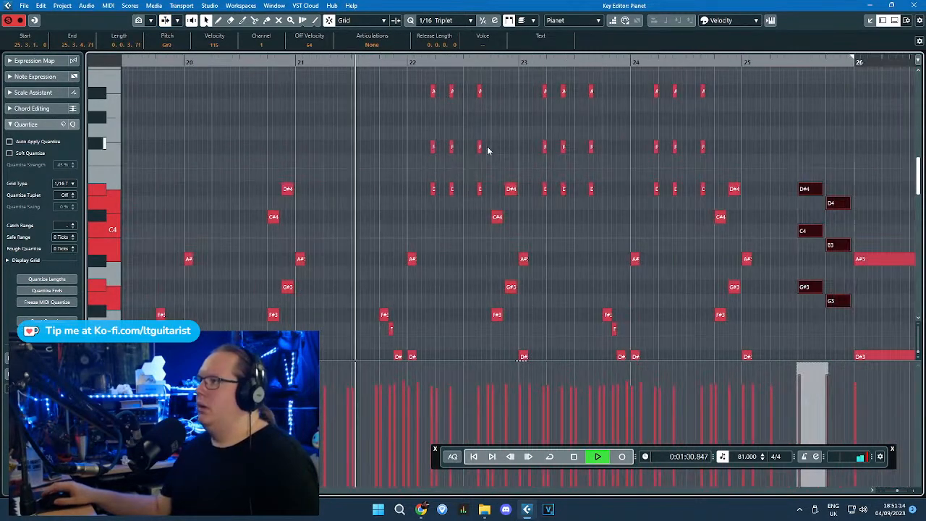
scroll(512, 212, "up", 2)
scroll(511, 212, "up", 2)
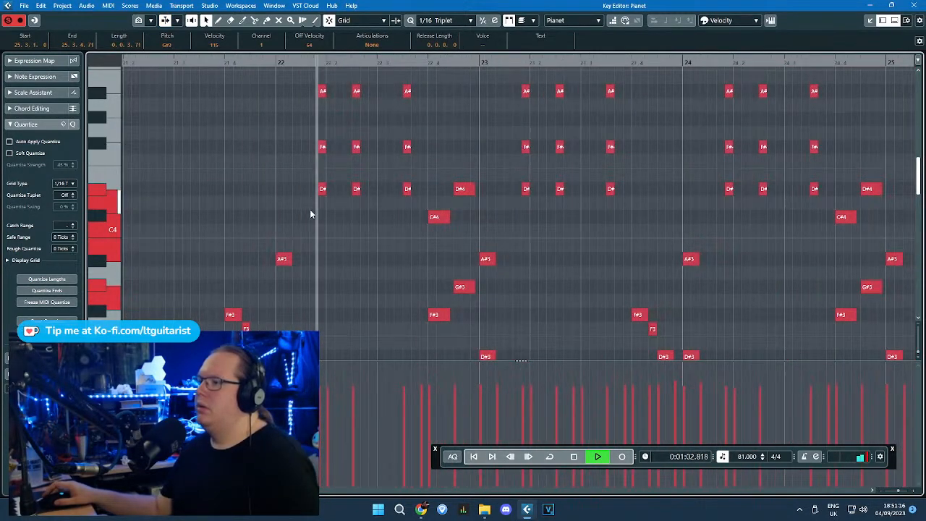
Step: Lower the velocity of the middle short chord in bars 22, 23 and 24
left_click(310, 214)
left_click_drag(357, 224, 364, 85)
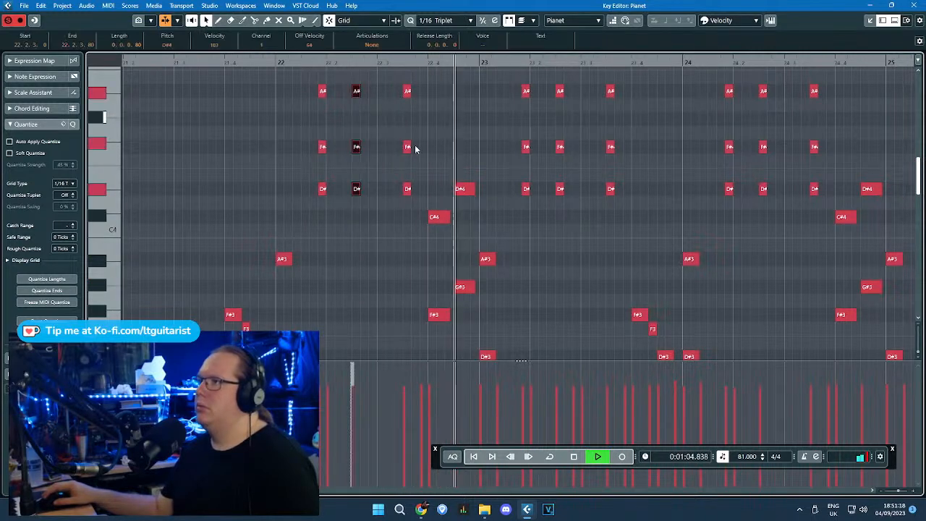
left_click_drag(564, 247, 587, 141)
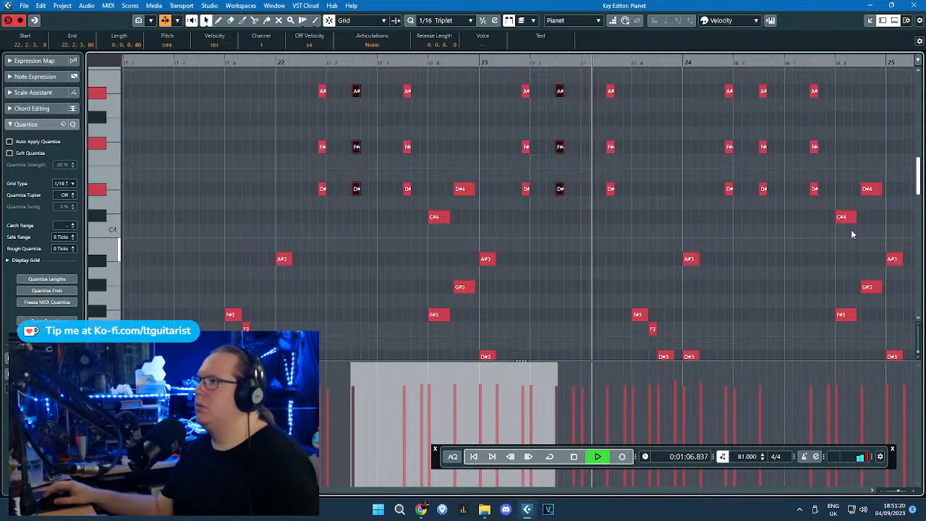
left_click_drag(769, 228, 752, 108)
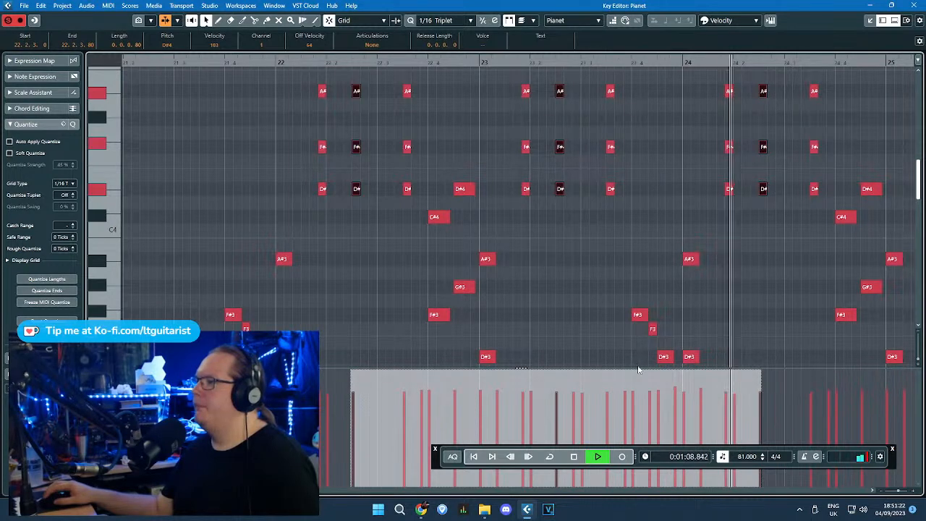
Step: Raise the velocity of the first and third short chords in bars 22 to 24, with A#4 at 119 and F#4 at 116
left_click_drag(657, 191, 604, 103)
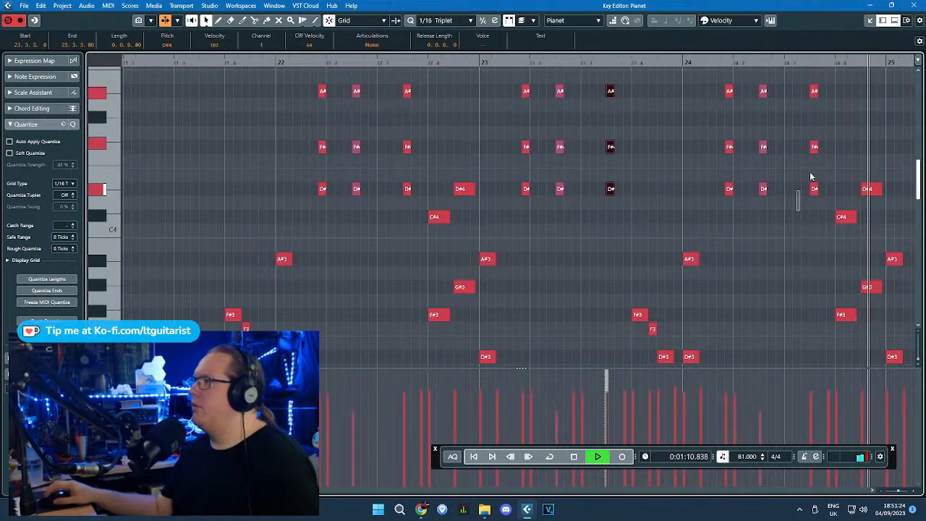
left_click_drag(798, 203, 831, 90)
left_click_drag(343, 218, 311, 131)
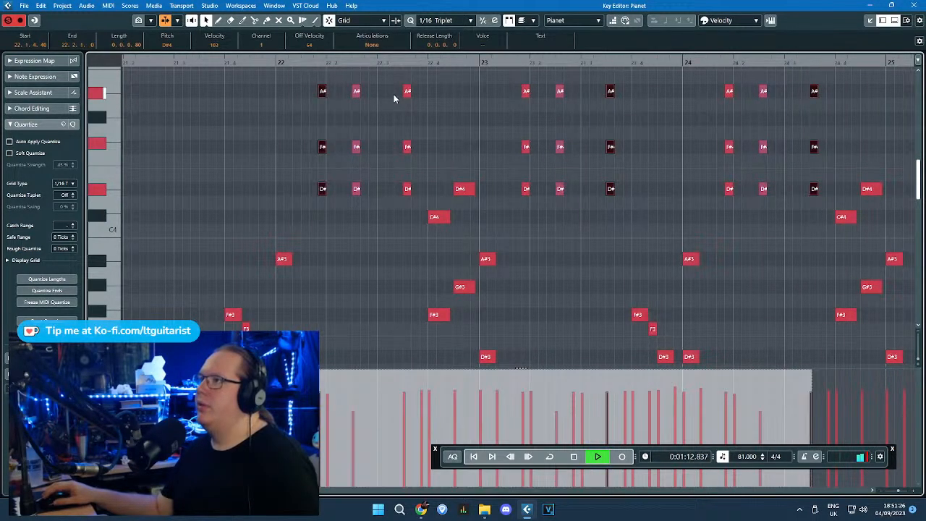
left_click_drag(392, 88, 420, 206)
left_click_drag(536, 211, 506, 102)
left_click_drag(705, 85, 746, 196)
Step: Extend the F#4 notes of the short chords to begin slightly early, with the first at 22.1.4.28
left_click_drag(275, 105, 794, 138)
left_click_drag(775, 220, 552, 71)
left_click_drag(237, 125, 632, 173)
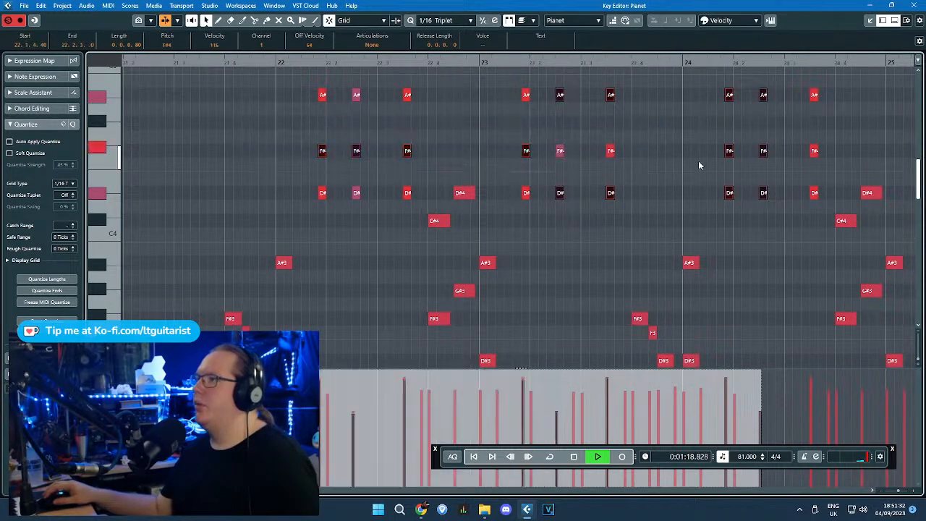
scroll(540, 171, "up", 2)
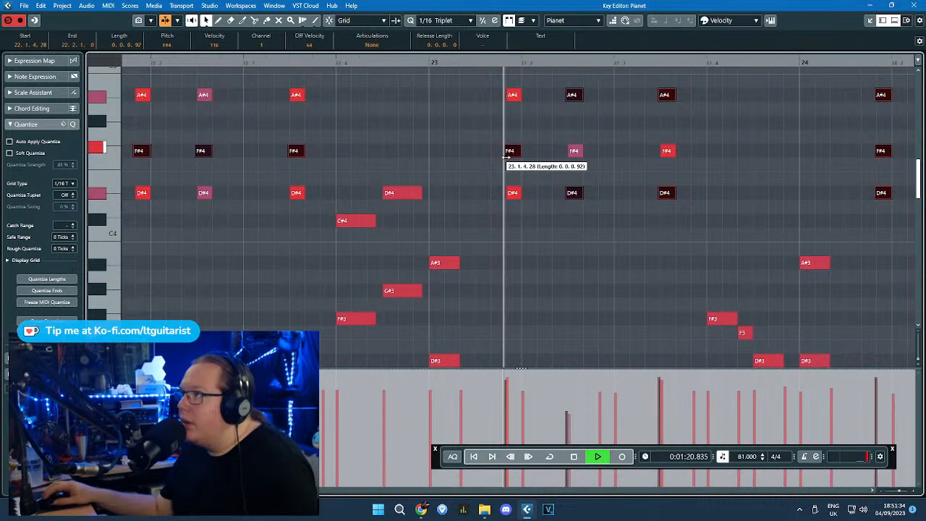
scroll(509, 155, "down", 4)
scroll(546, 138, "up", 4)
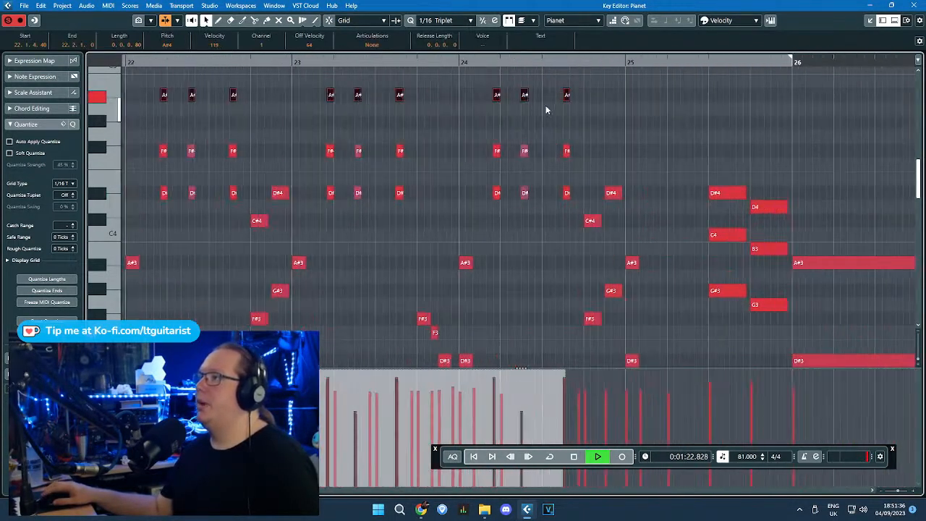
Step: Trim the A#4 notes of the short chords to begin slightly late, the first at 22.1.4.52, and play from bar 22
left_click(680, 196, "shift")
left_click_drag(676, 195, 679, 195)
scroll(628, 174, "down", 3)
scroll(550, 142, "down", 1)
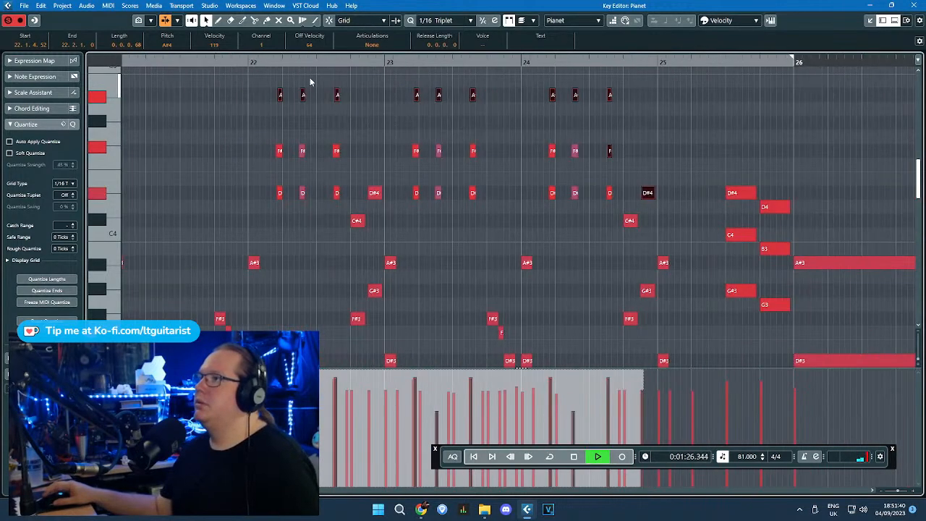
left_click(242, 64)
scroll(276, 173, "up", 3)
scroll(312, 243, "down", 4)
scroll(405, 243, "up", 5)
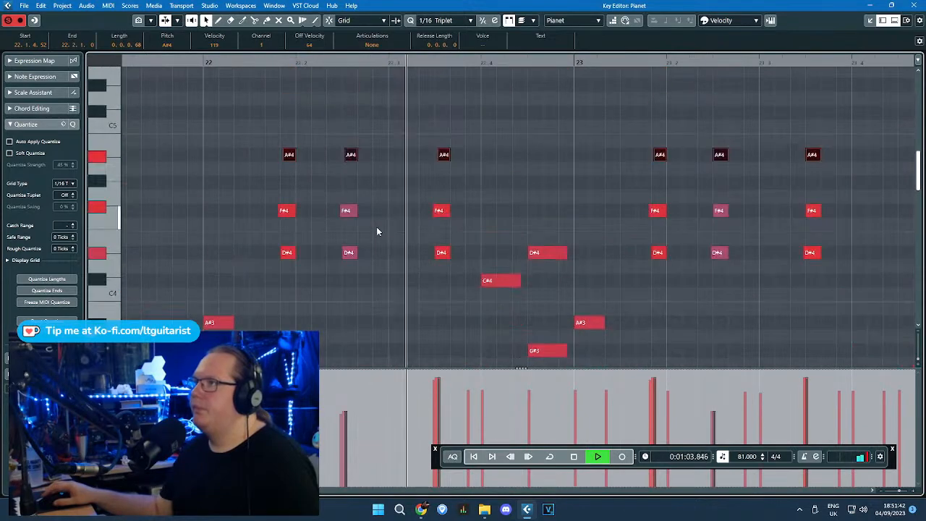
Step: Trim the starts of the D#4 notes in bar 23's second and third short chords slightly, with the third at 23.3.2.117
scroll(405, 228, "down", 6)
scroll(608, 248, "up", 3)
scroll(652, 249, "down", 1)
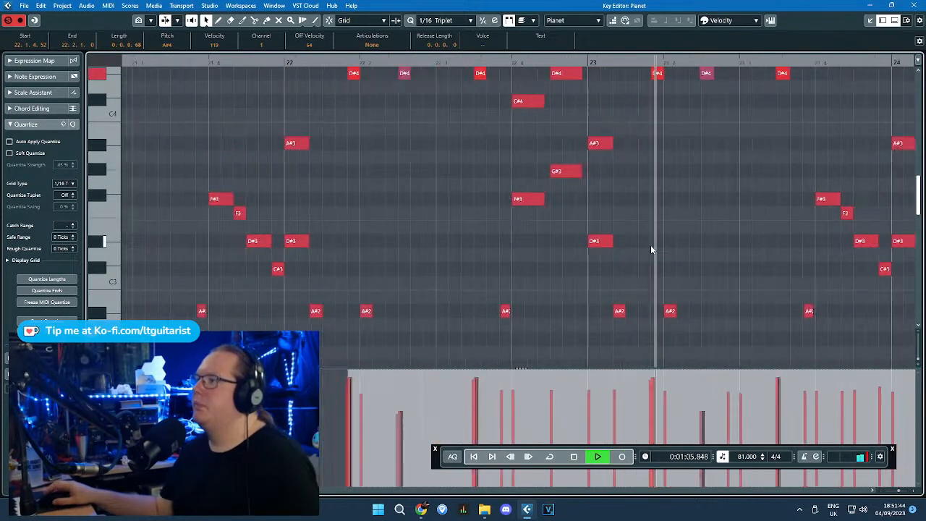
scroll(651, 249, "up", 5)
left_click_drag(761, 216, 446, 94)
scroll(506, 122, "down", 2)
scroll(680, 182, "up", 2)
scroll(617, 268, "up", 2)
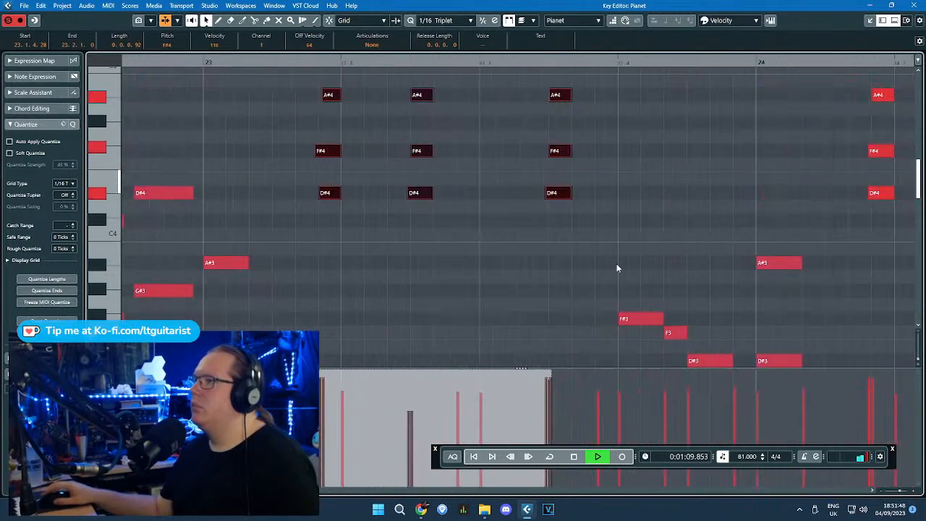
left_click(574, 89)
left_click(547, 193)
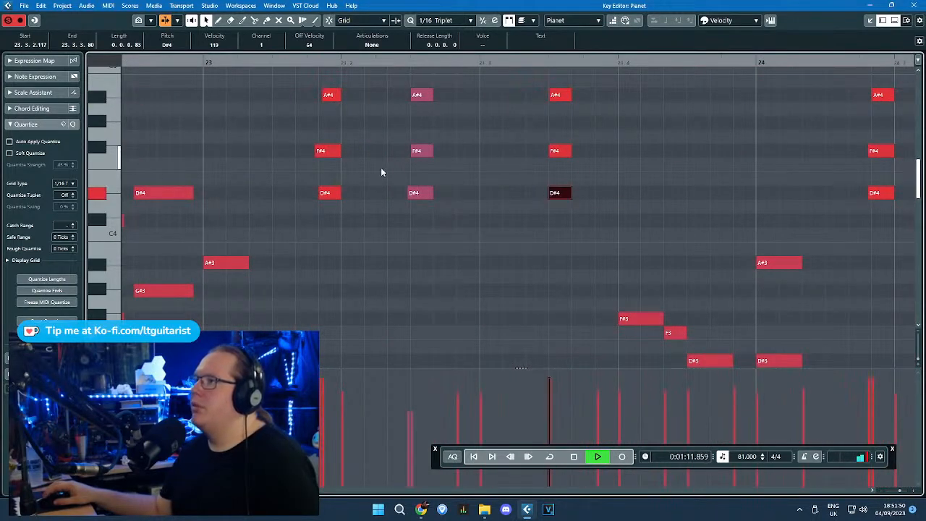
left_click(414, 193)
left_click(329, 151)
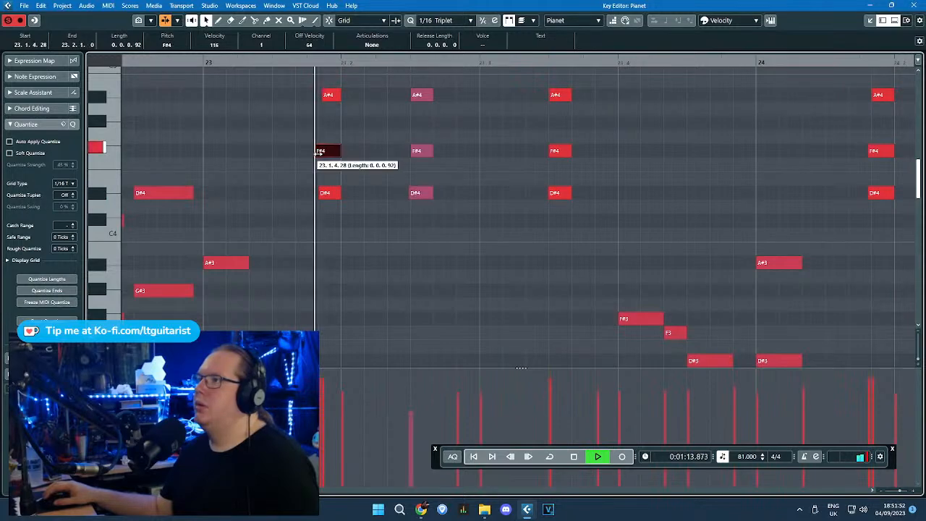
Step: Close the Key Editor and play the looped Pianet section from about bar 21
left_click(911, 5)
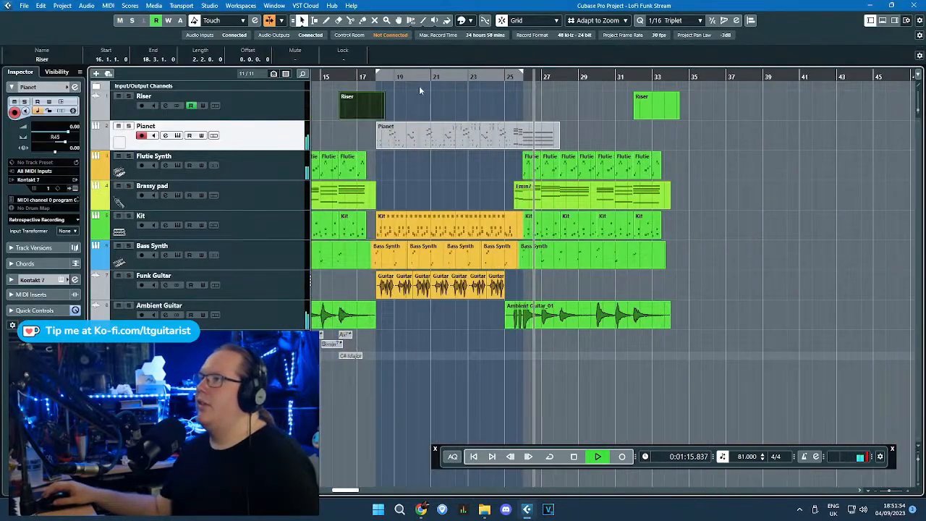
left_click_drag(440, 77, 452, 174)
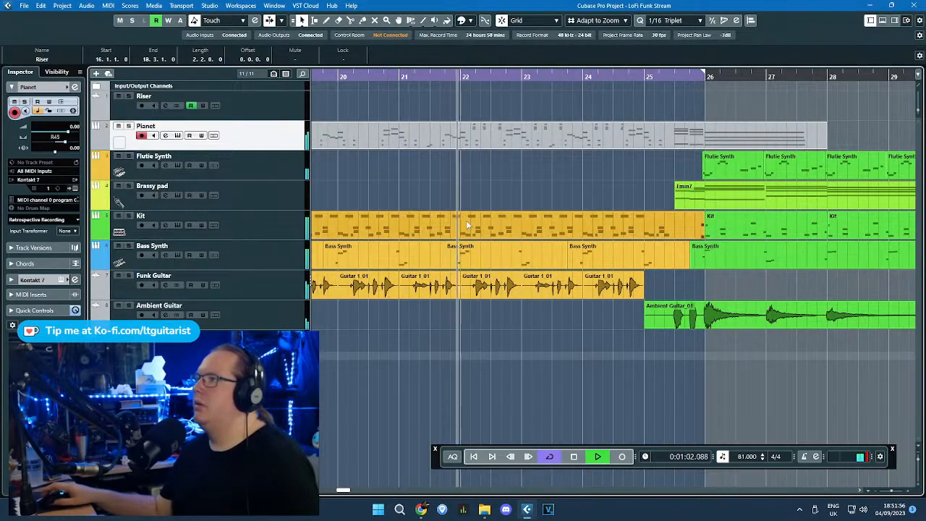
scroll(515, 212, "down", 3)
left_click(573, 103)
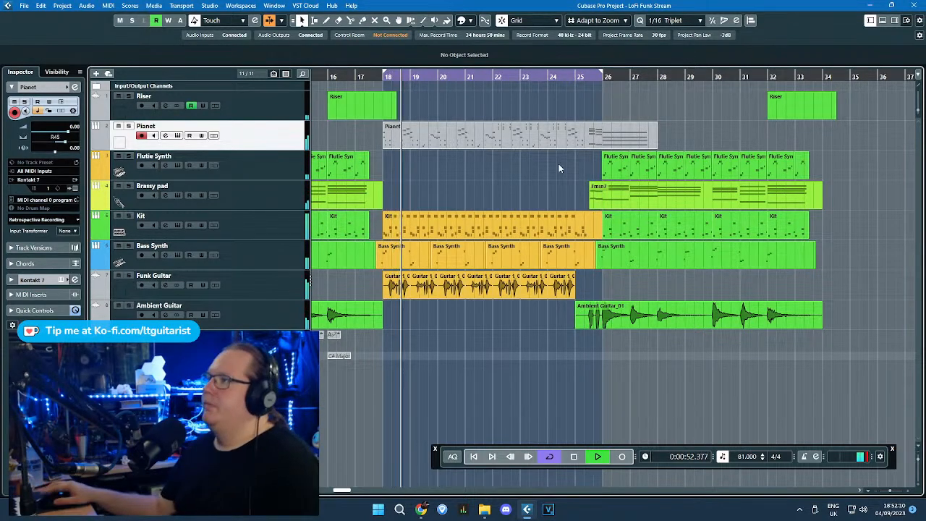
Step: Play the arrangement from about bar 2 and select the Kit track
scroll(558, 164, "down", 3)
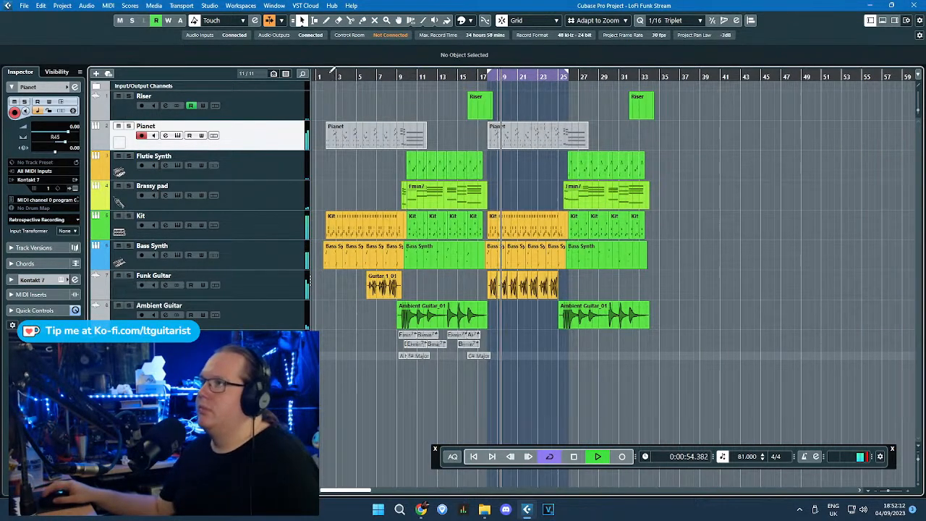
left_click_drag(317, 78, 356, 176)
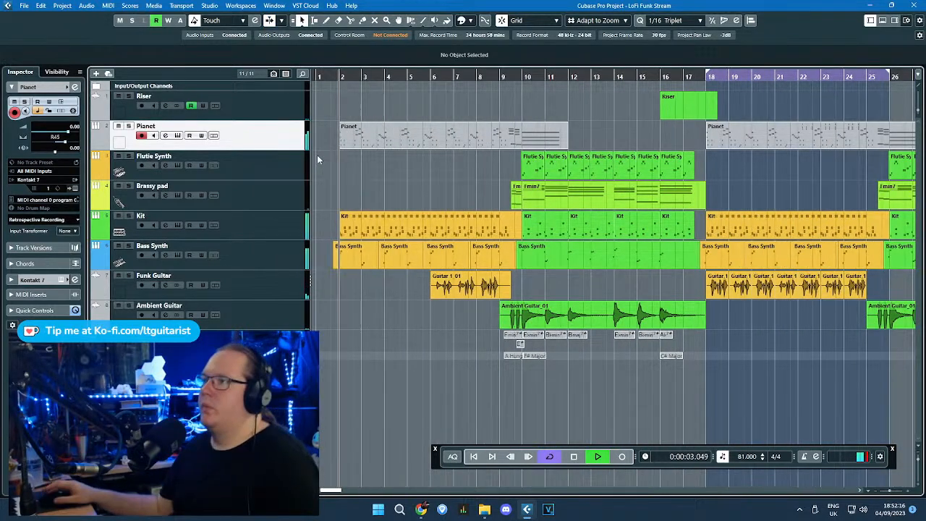
left_click(404, 175)
left_click(292, 217)
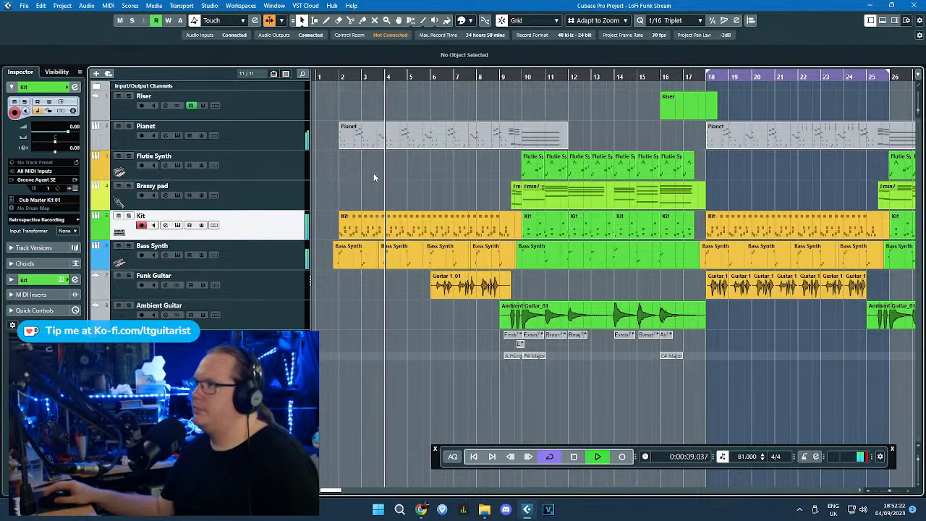
key("g")
key("g")
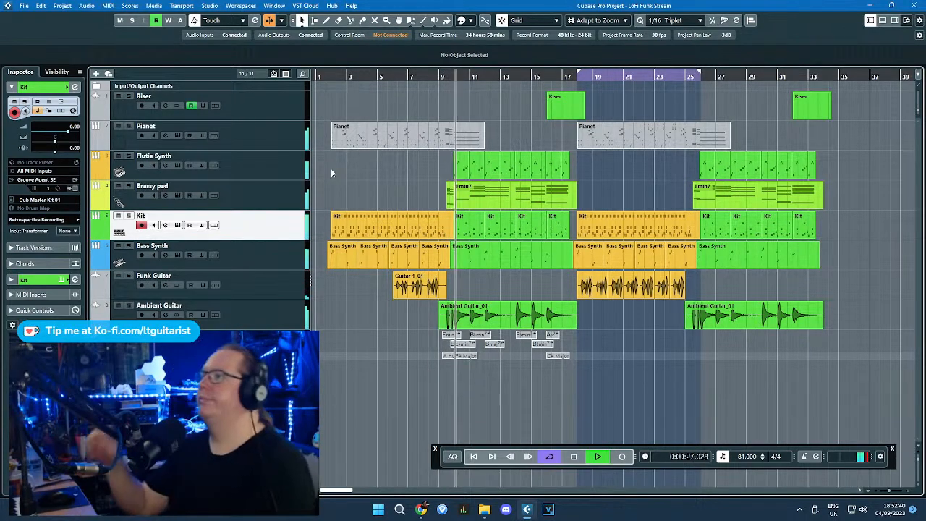
Step: Shift the two Pianet chords in bar 9 so the first starts at 9.3.1.5, and play from about bar 9
key("space")
left_click_drag(444, 74, 445, 130)
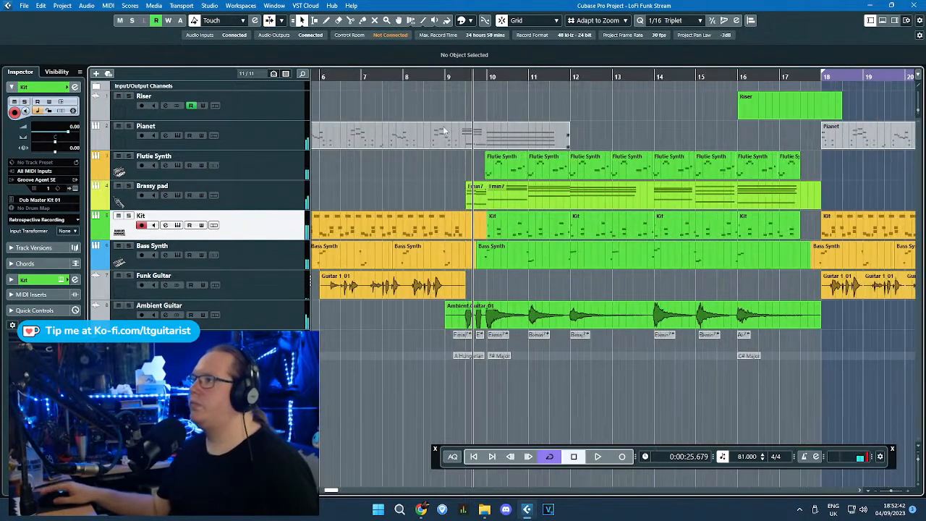
double_click(461, 147)
scroll(456, 217, "right", 2)
left_click_drag(457, 235, 565, 70)
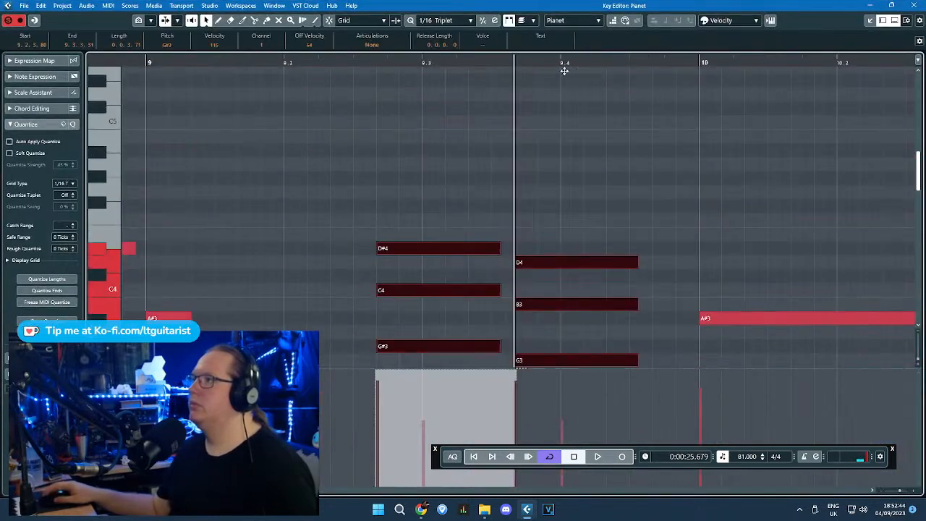
left_click_drag(438, 251, 485, 251)
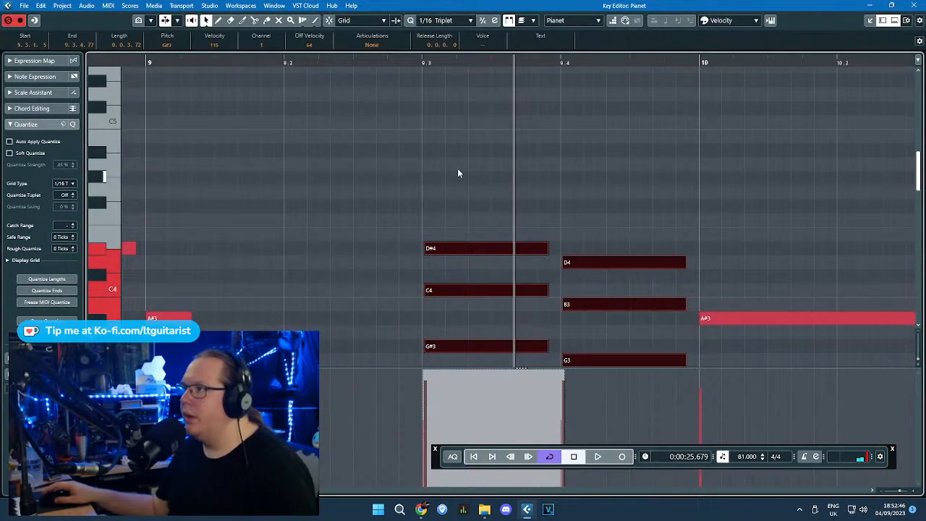
scroll(456, 171, "down", 3)
left_click(457, 171)
left_click(914, 5)
key("space")
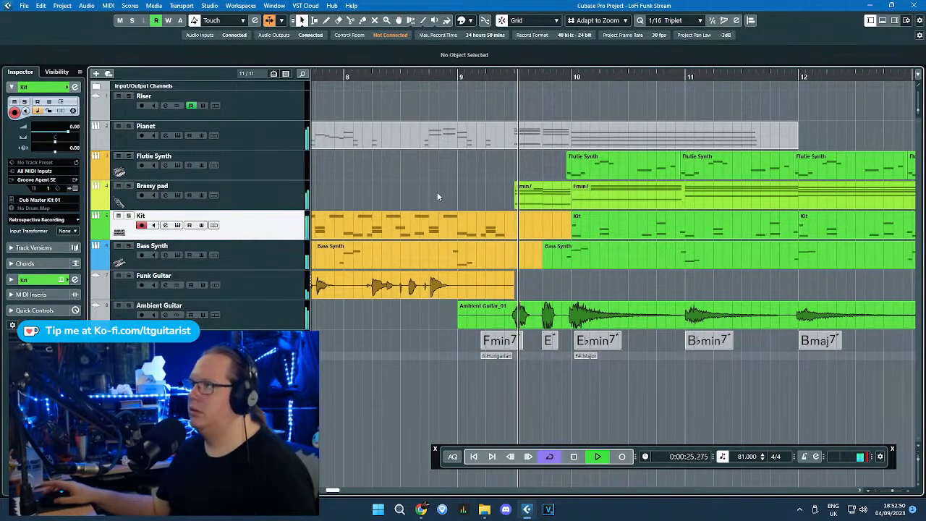
Step: Listen to the arrangement through bars 10 to 14, focusing on the space after the Pianet part ends
scroll(437, 194, "down", 6)
left_click(406, 217)
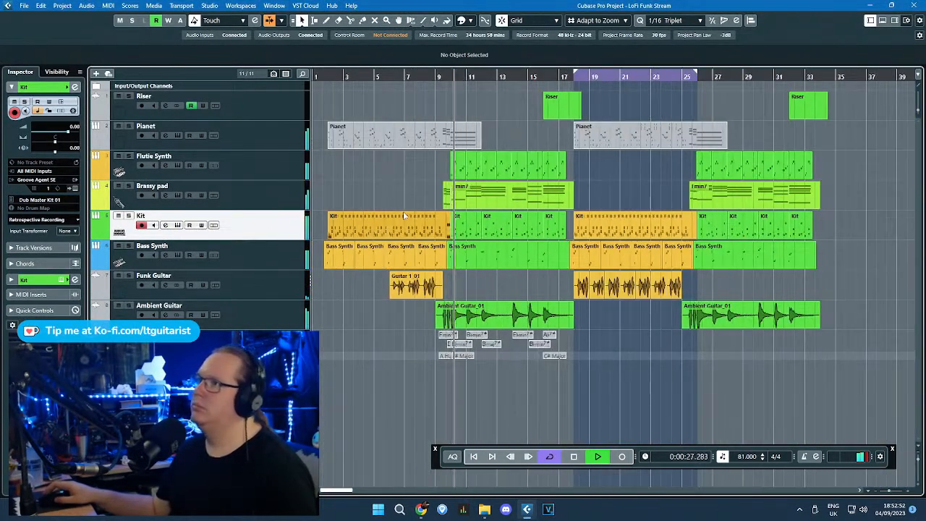
left_click(383, 176)
key("h")
key("h")
key("h")
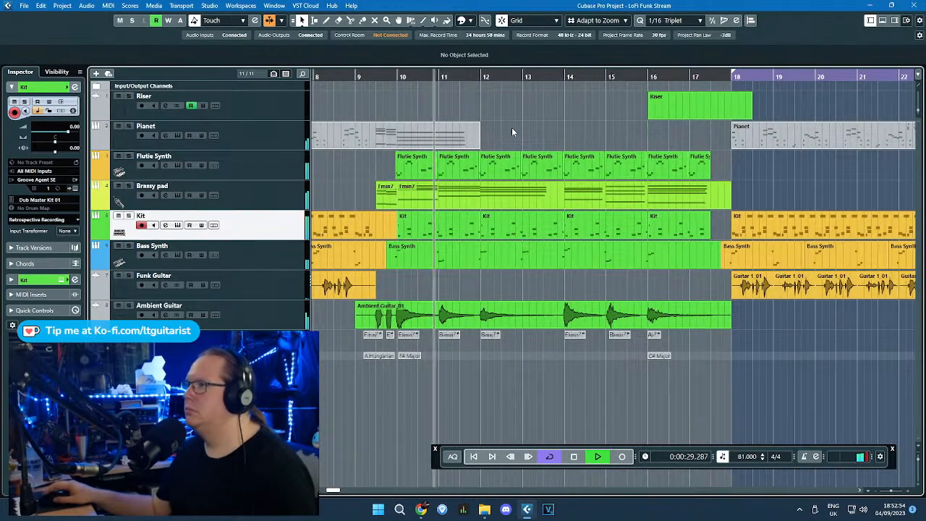
key("g")
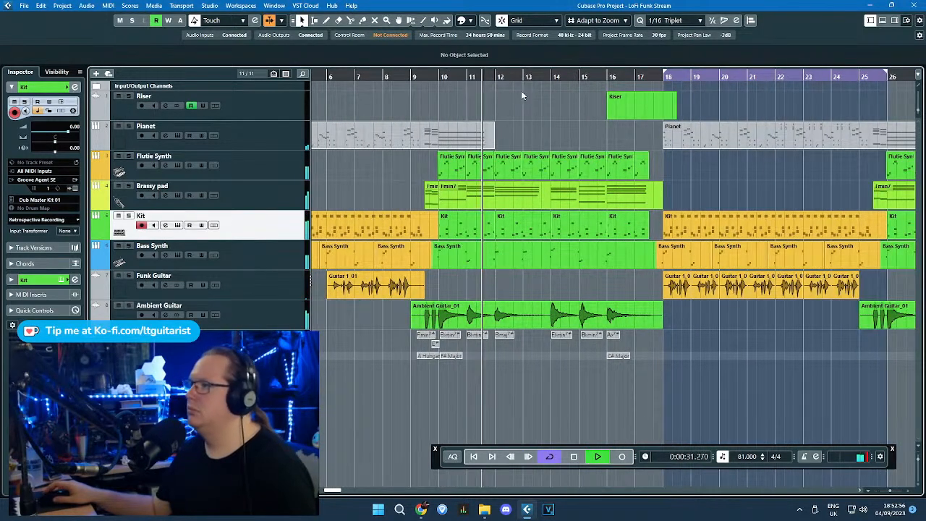
key("h")
key("h")
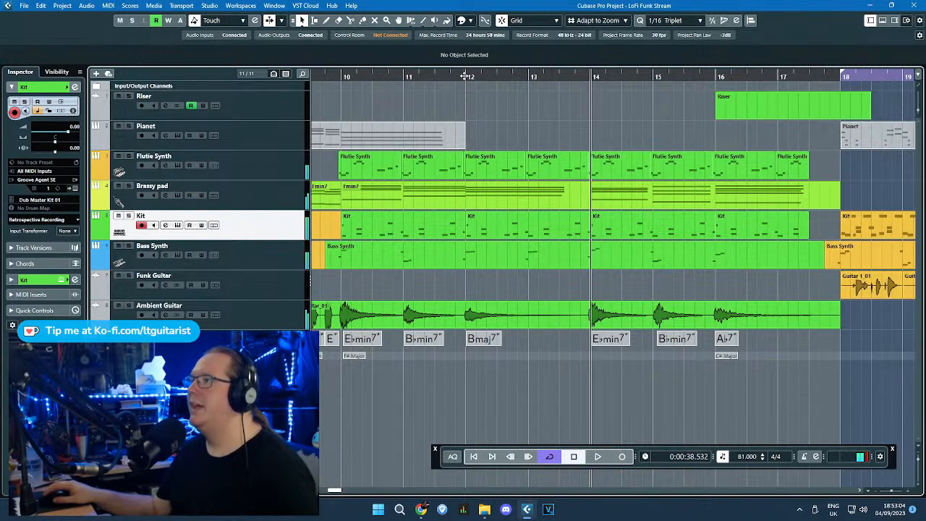
Step: Create an empty Pianet part from bar 13 to bar 15 and play from about bar 13
left_click(327, 22)
left_click_drag(467, 134, 592, 132)
left_click_drag(467, 146, 530, 148)
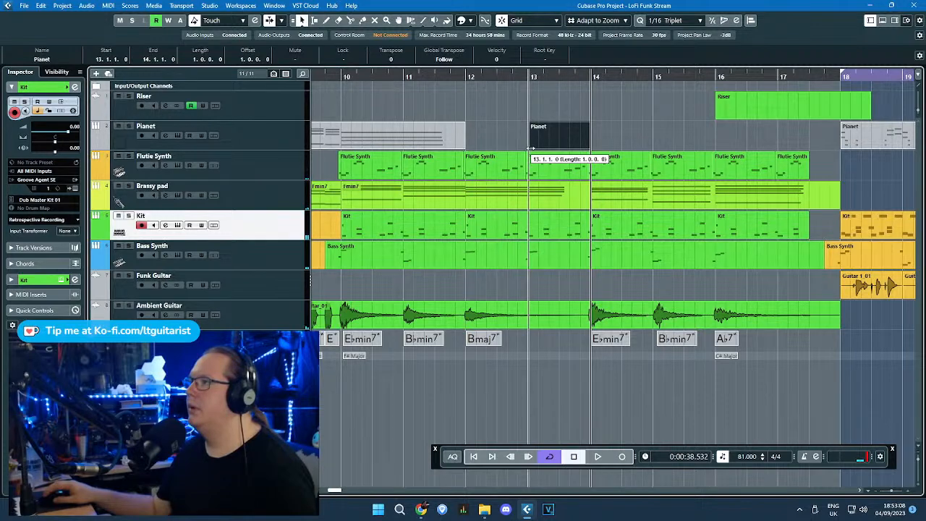
left_click_drag(589, 146, 648, 147)
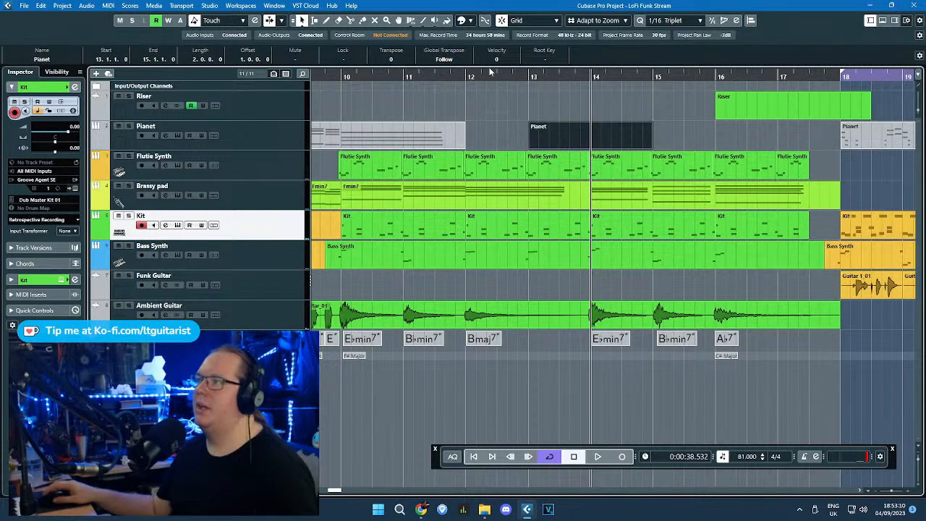
left_click(519, 75)
key("space")
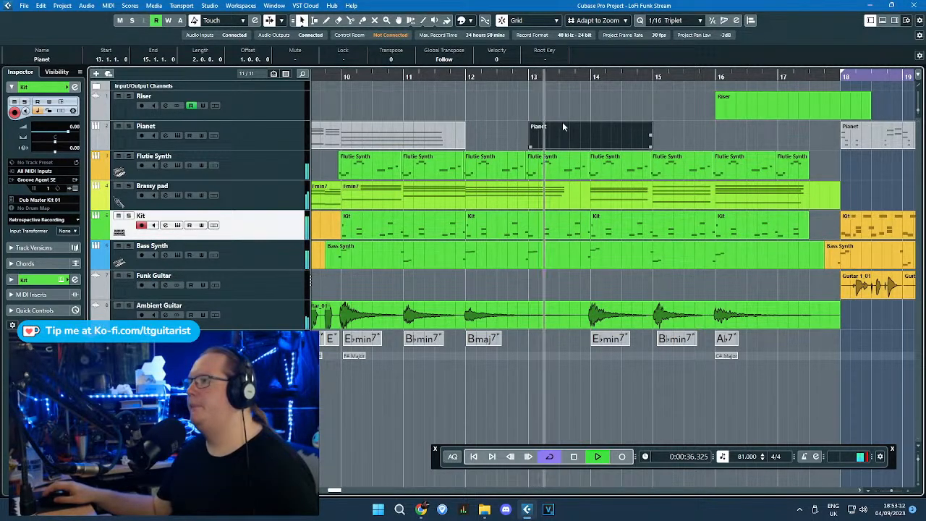
Step: Open the empty Pianet part in the Key Editor and play it from about bar 13
double_click(563, 127)
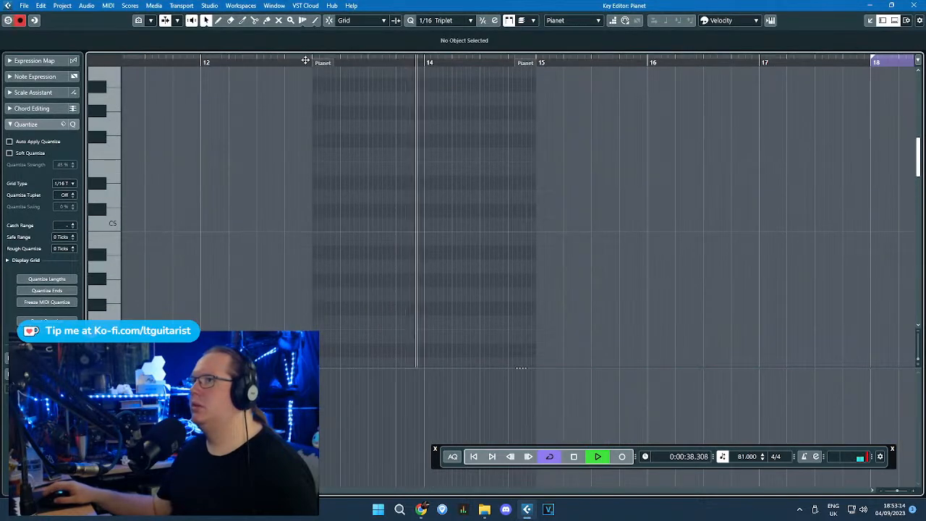
left_click(306, 60)
scroll(373, 155, "up", 2)
scroll(501, 254, "up", 5)
scroll(355, 195, "up", 3)
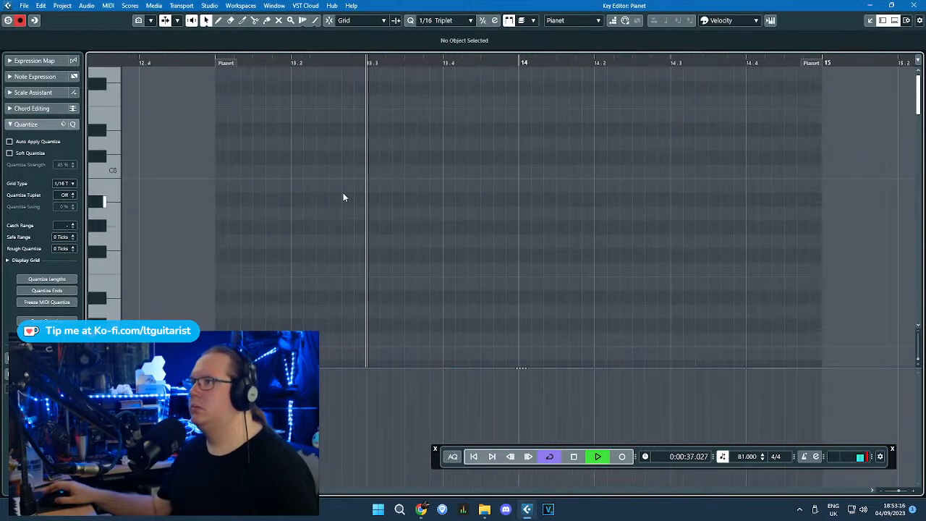
scroll(441, 166, "down", 6)
key("space")
Step: Enter two short notes an octave apart, C#5 at 13.3.3.80 and C#6 at 13.4
left_click(442, 126)
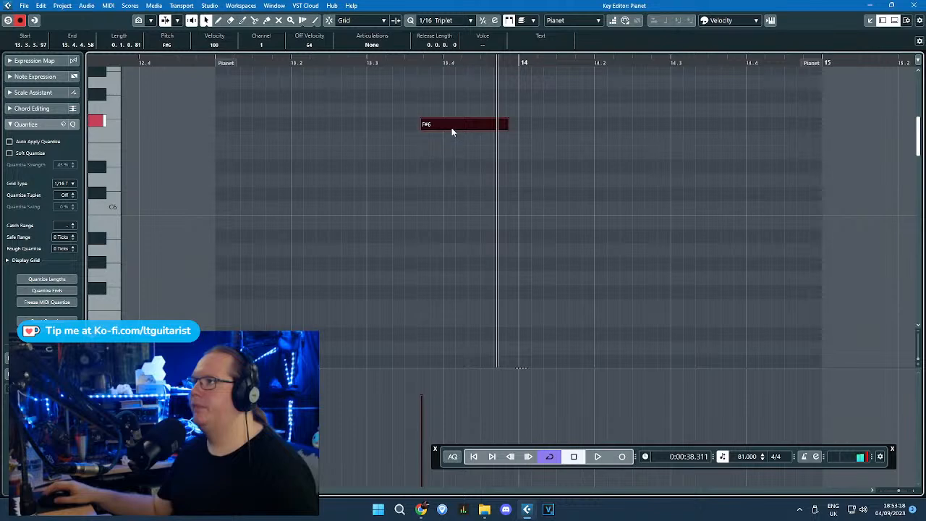
left_click_drag(452, 129, 444, 294)
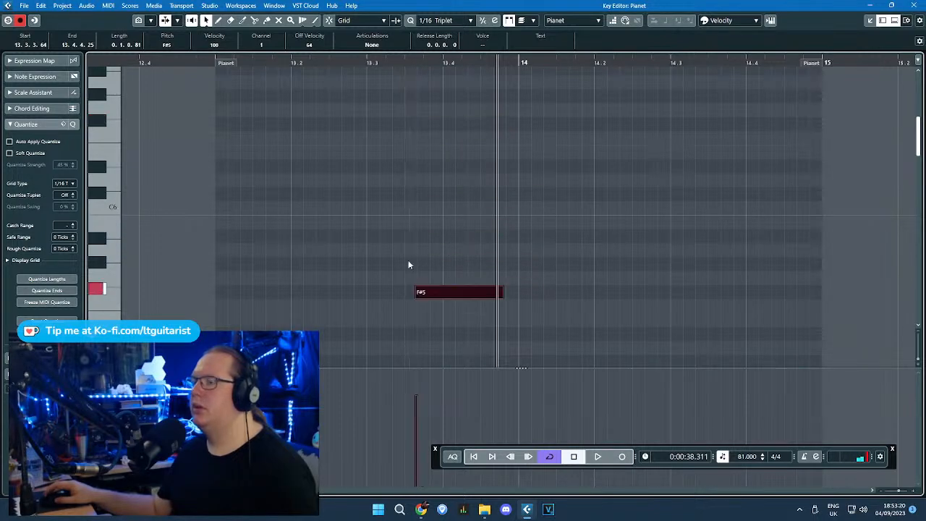
scroll(350, 140, "down", 1)
scroll(482, 252, "up", 1)
left_click_drag(487, 232, 424, 296)
double_click(470, 236)
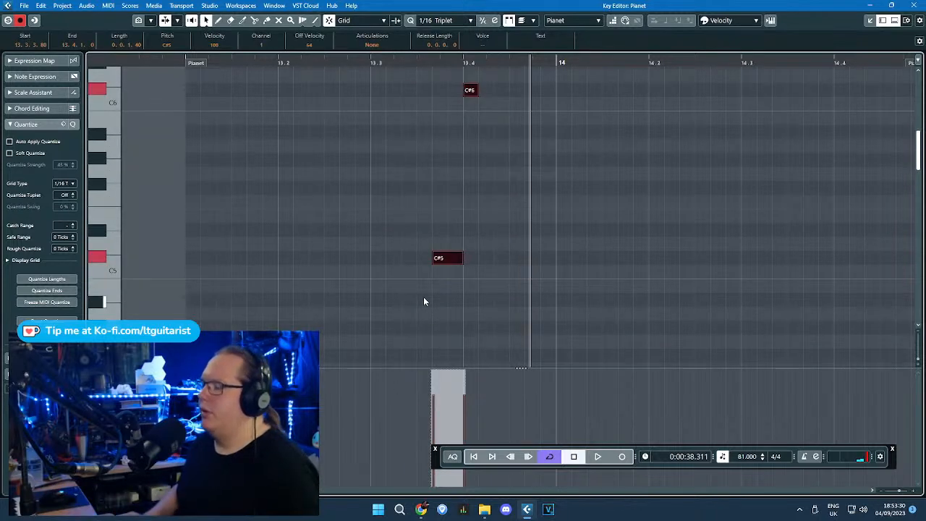
Step: Transpose both C# notes down one octave to C#4 and C#5, and play them
key("shift+Down")
left_click(414, 63)
key("space")
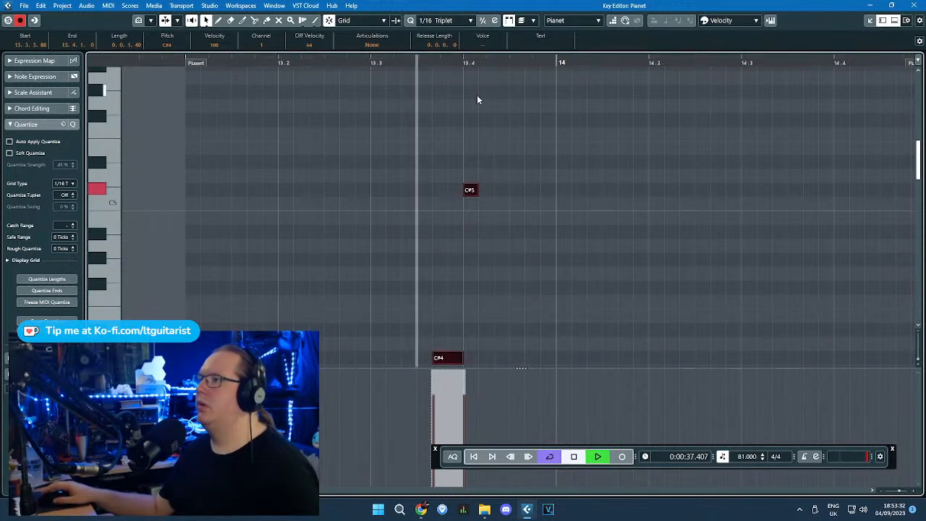
Step: Trim the C#4 note to start at 13.3.4.40, and change the C#5 to a D#5 with a length of 0.0.1.40
scroll(446, 181, "up", 2)
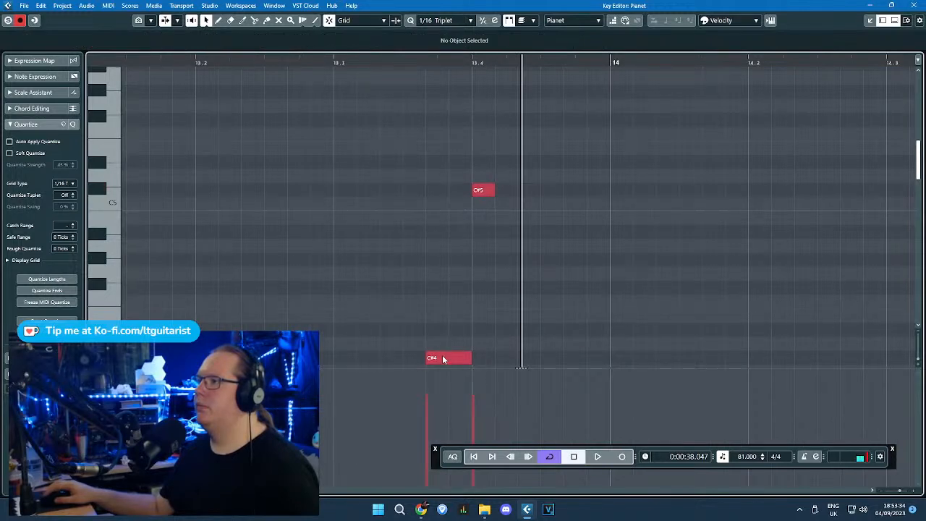
left_click_drag(445, 358, 470, 348)
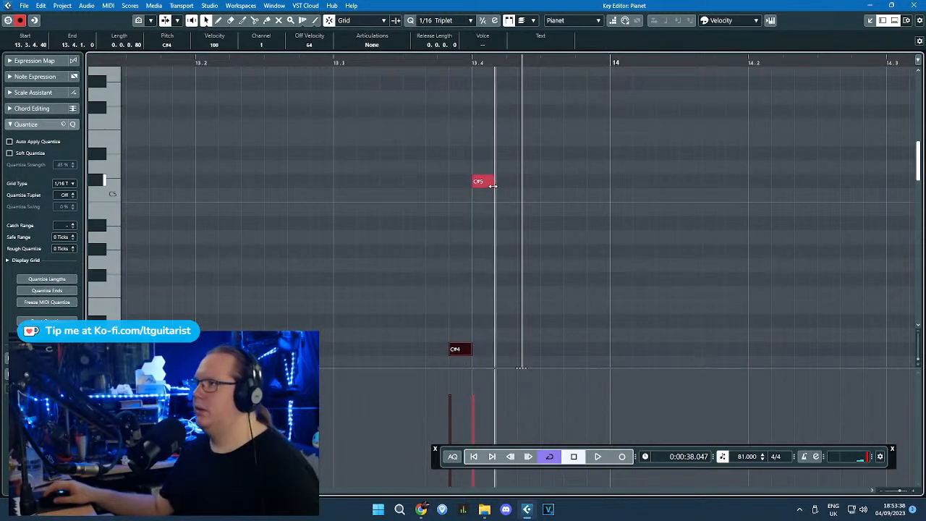
left_click_drag(493, 186, 493, 159)
Step: Add short C#5, B4 and A#4 notes descending after the D#5, with B4 at 13.4.3 and A#4 at 13.4.3.80
left_click(529, 210)
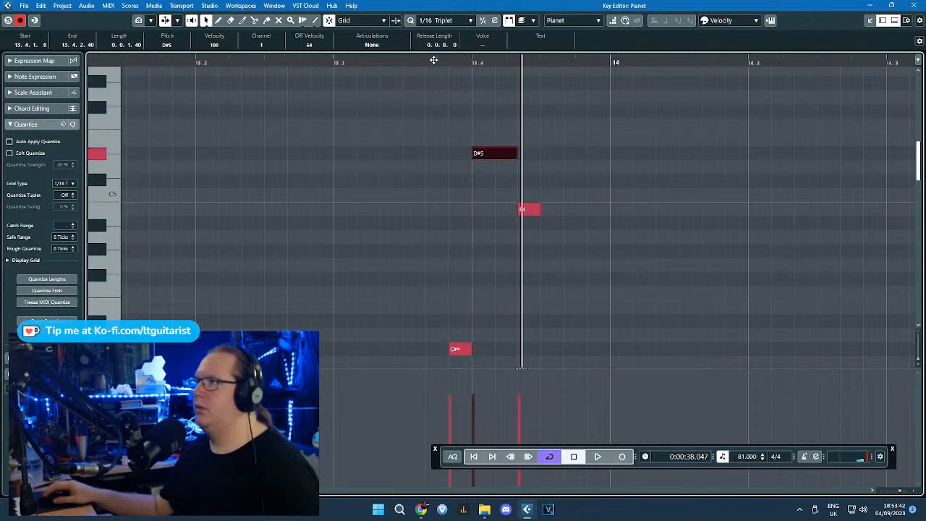
key("space")
key("space")
left_click_drag(529, 210, 549, 213)
double_click(560, 201)
double_click(569, 227)
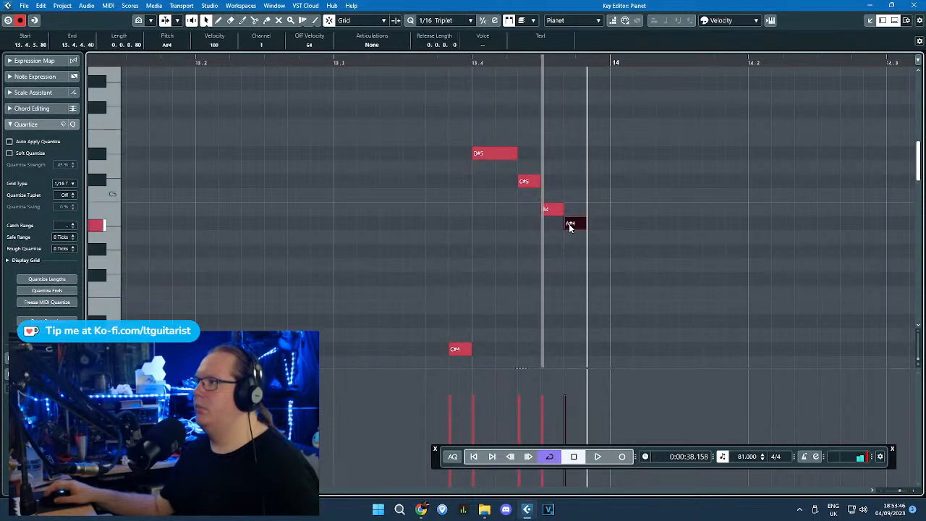
Step: Play the descending phrase, move the A#4 note to start at 13.4.4.40, and select the B4 note
key("space")
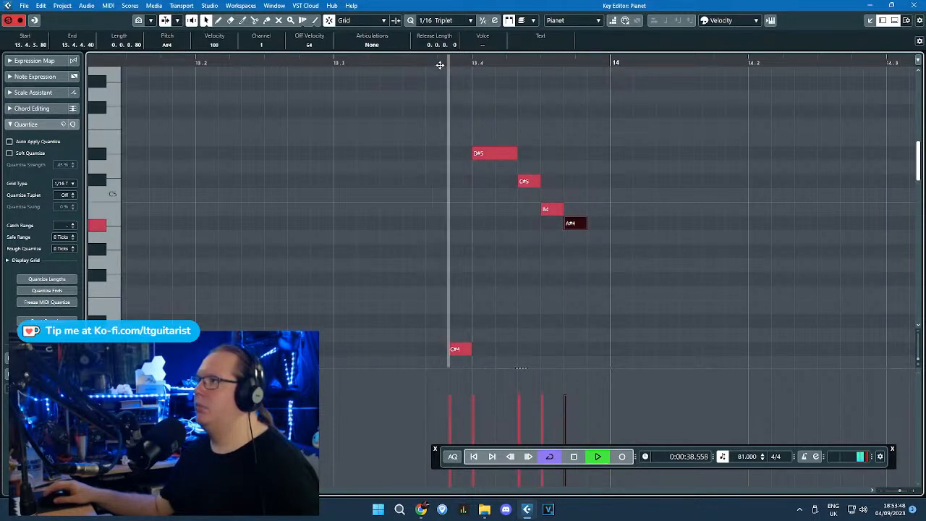
key("space")
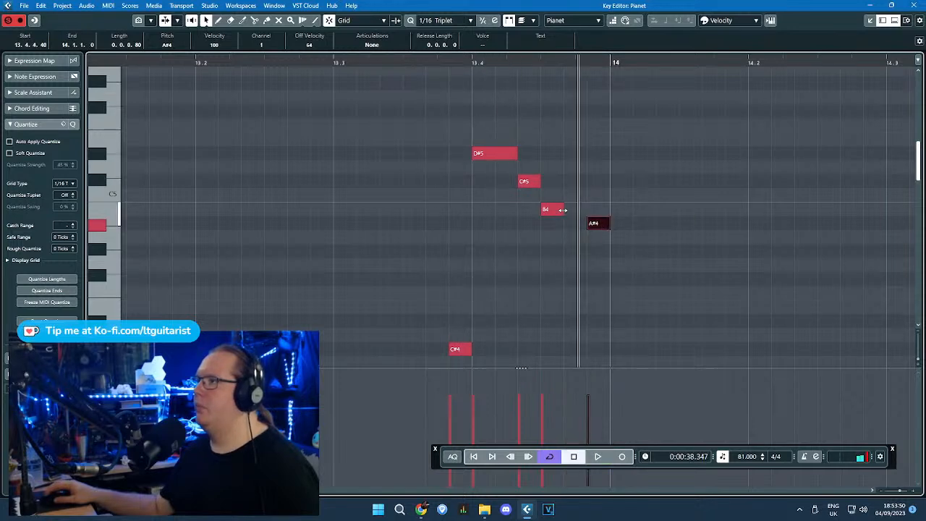
left_click(549, 209)
key("g")
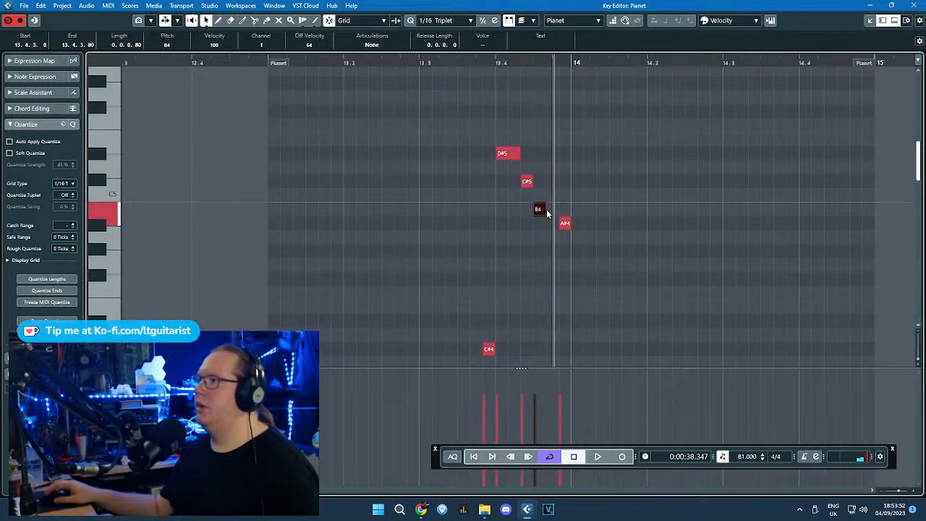
Step: Extend the B4 note to meet the A#4, and move the whole phrase one beat earlier to start at 13.2.4.40
left_click_drag(553, 209, 558, 209)
left_click_drag(442, 145, 563, 354)
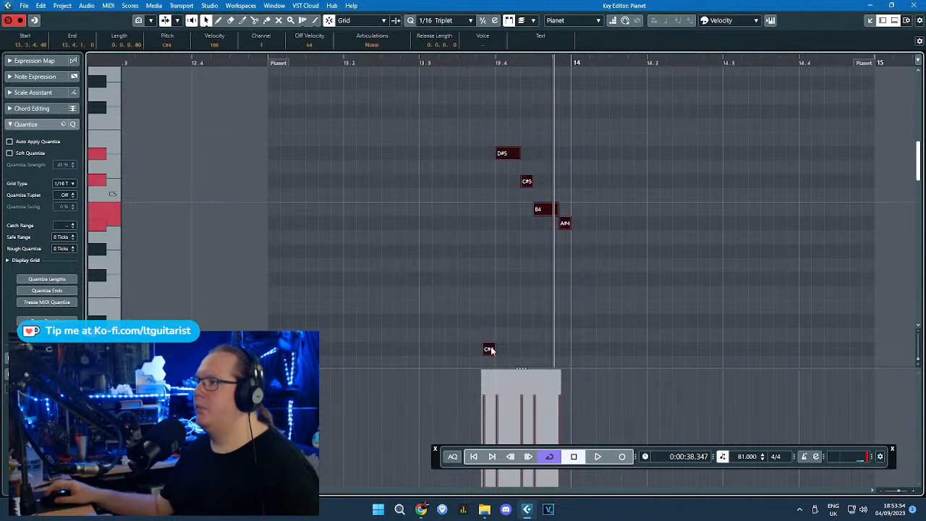
left_click_drag(490, 347, 415, 348)
double_click(380, 62)
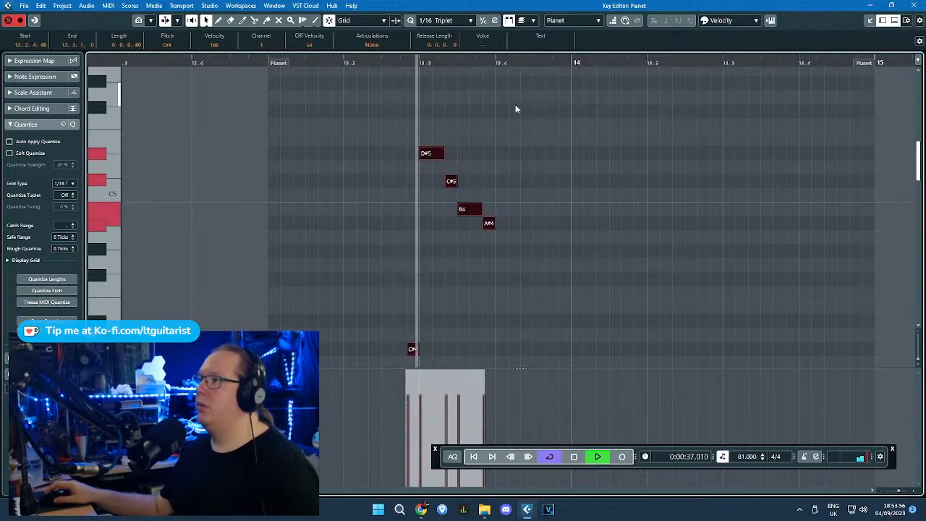
scroll(416, 167, "up", 1)
key("space")
scroll(514, 258, "down", 1)
Step: Add a second descending run from 13.4.1: long C#5, short B4 at 13.4.2.40, long G#4 at 13.4.3, and short F#4
left_click(517, 264)
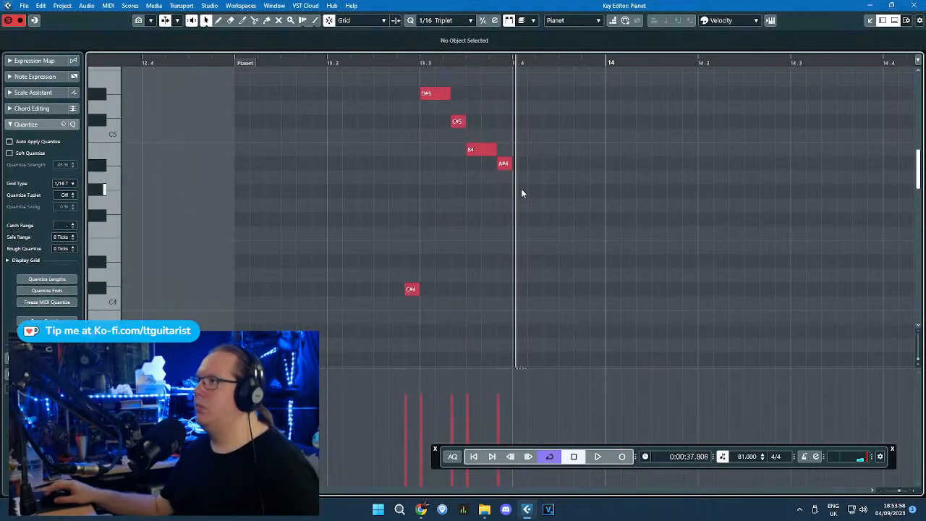
double_click(522, 123)
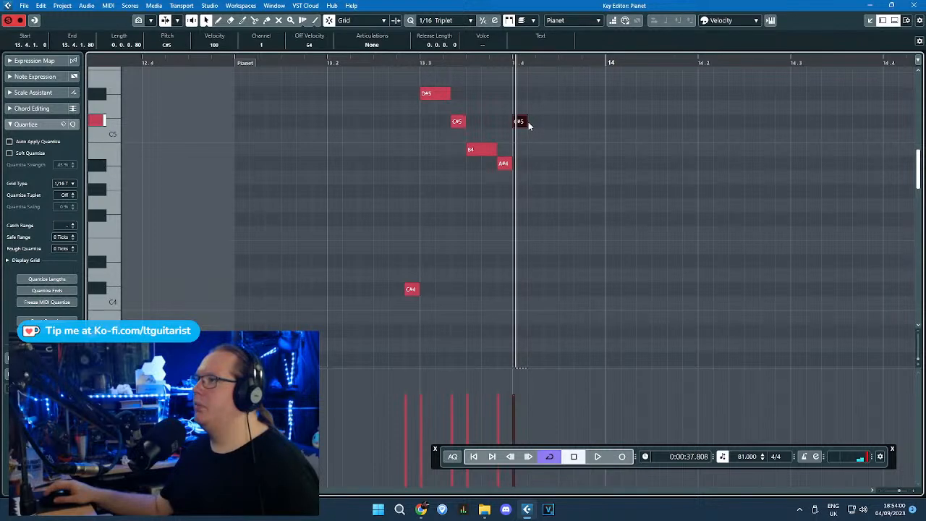
left_click_drag(527, 122, 544, 122)
left_click(550, 150)
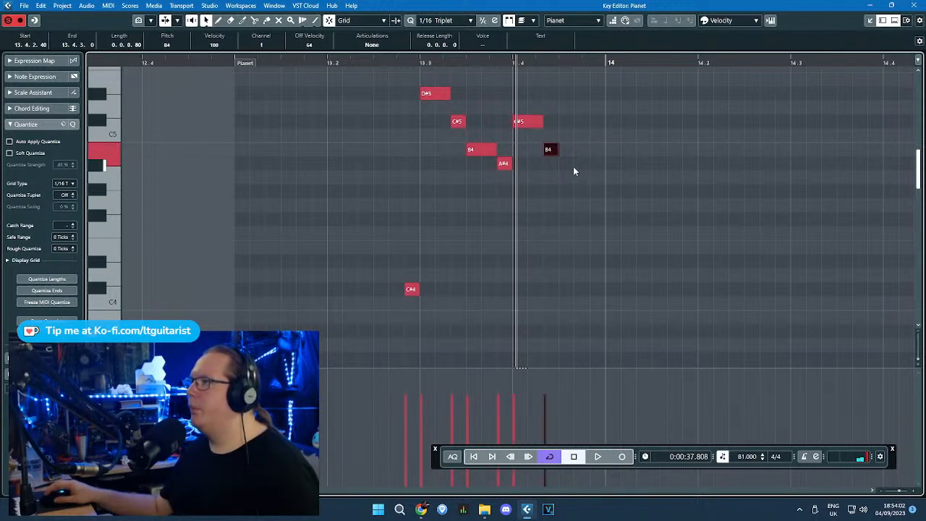
left_click_drag(564, 191, 596, 192)
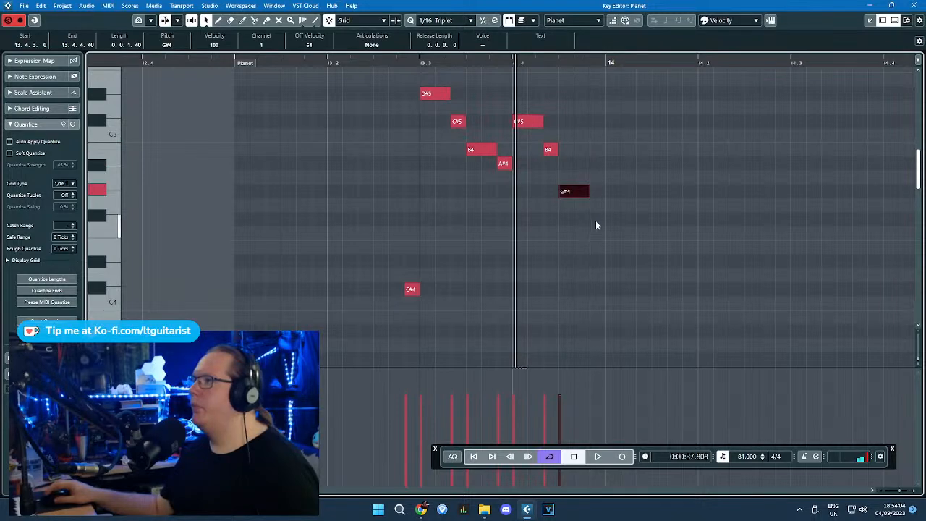
left_click(596, 219)
Step: Add a D#4 note at 14.1.1 with a length of 0.2.0.0, and play the phrase
left_click(612, 266)
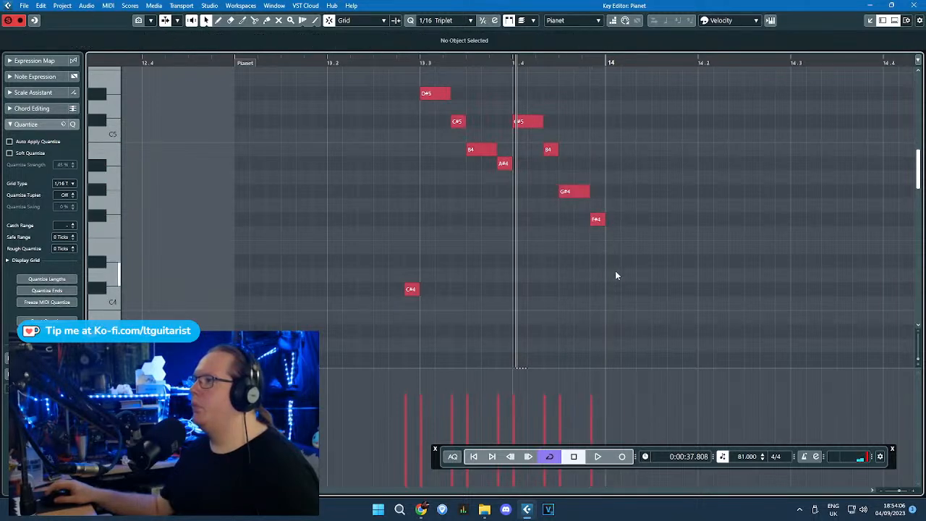
double_click(615, 271)
left_click_drag(618, 271, 790, 264)
left_click(384, 64)
key("space")
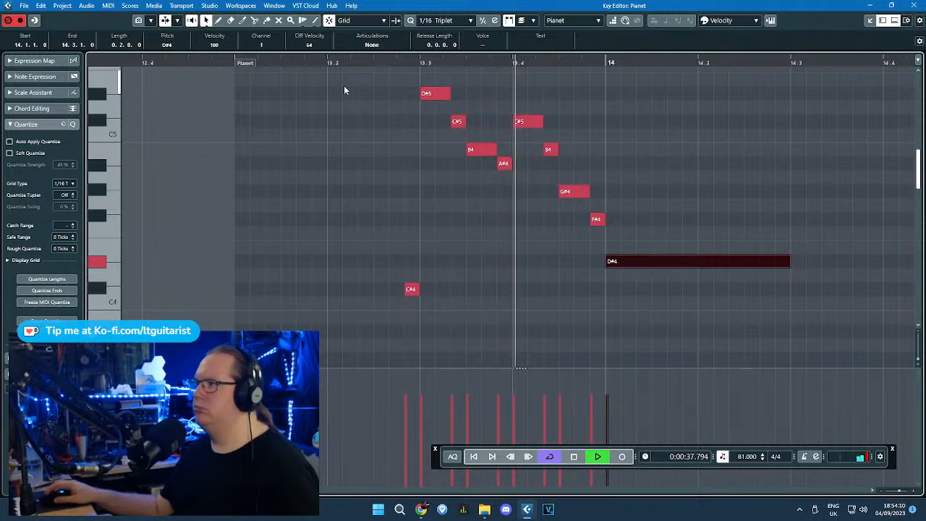
left_click_drag(344, 86, 282, 163)
key("space")
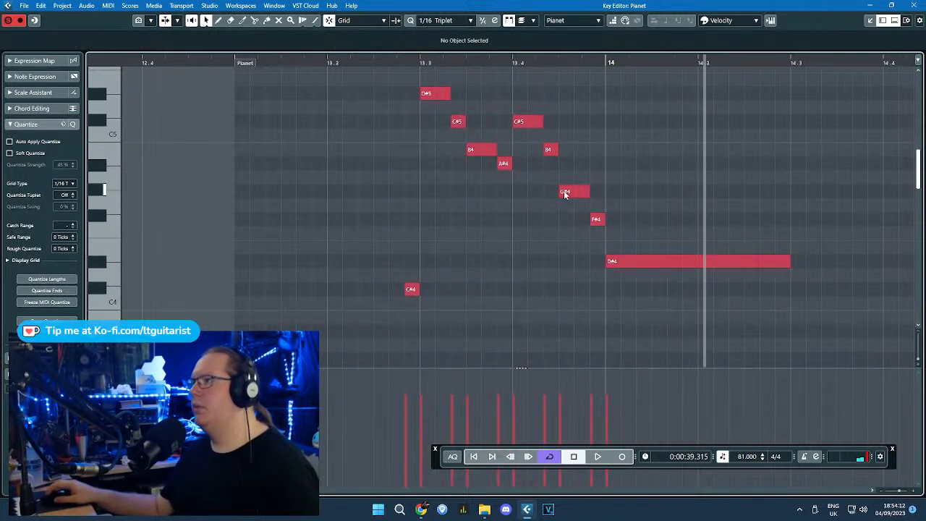
Step: Try A4 in place of the G#4 and A#4 notes, playing the phrase each time, and undo both pitch changes
left_click_drag(566, 191, 566, 178)
left_click(402, 64)
key("space")
left_click(644, 139)
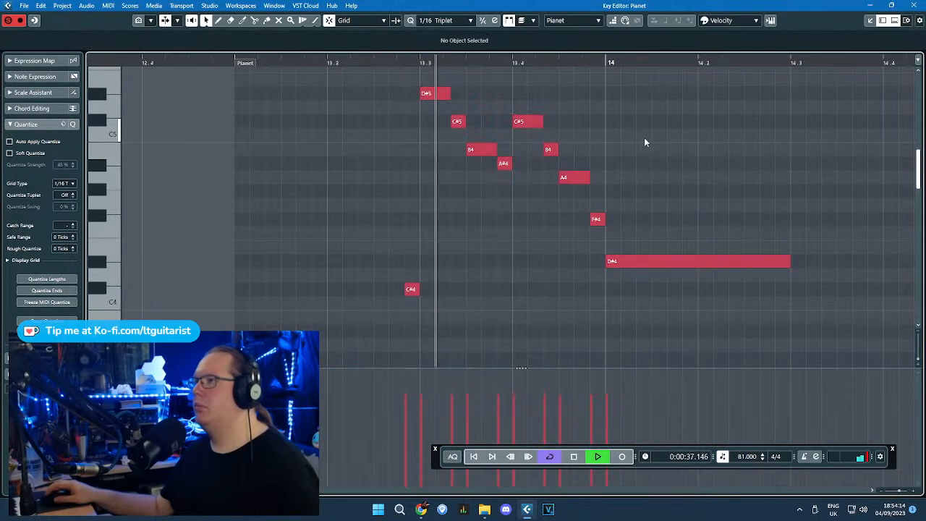
left_click(506, 165)
key("space")
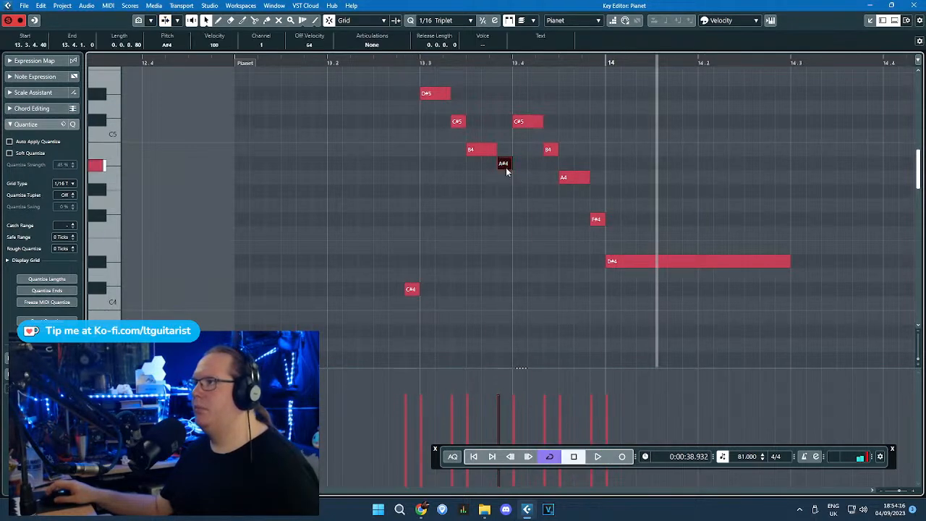
left_click(384, 67)
key("space")
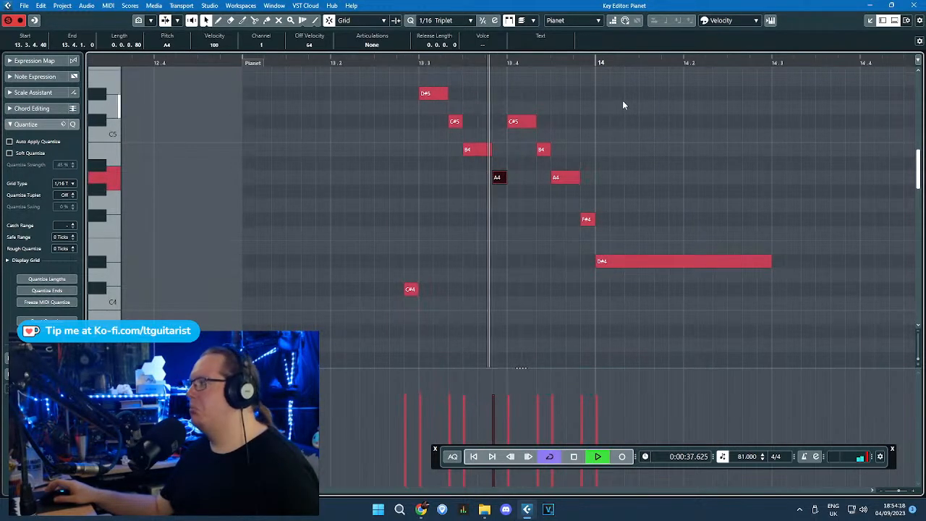
key("ctrl+z")
key("ctrl+z")
key("space")
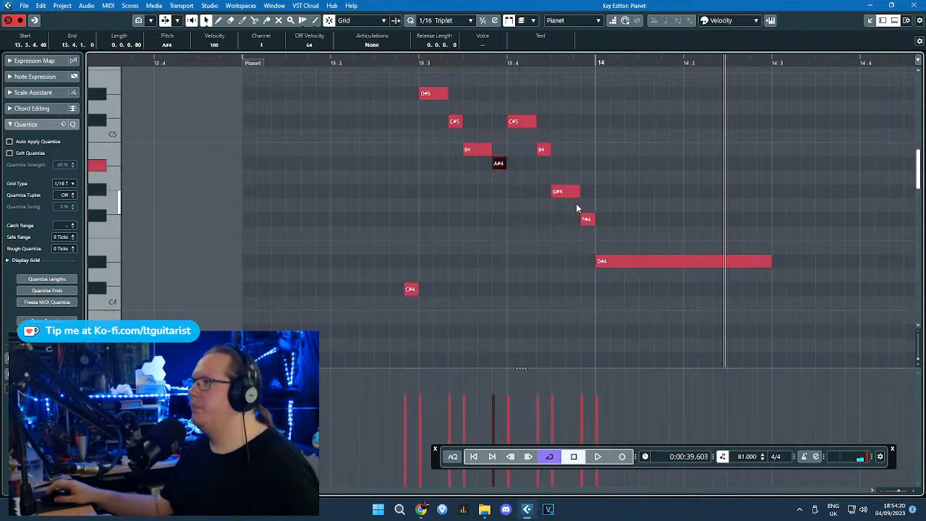
Step: Try lowering the G#4 note to G4 and play the phrase
left_click_drag(571, 193, 572, 213)
key("space")
left_click(606, 121)
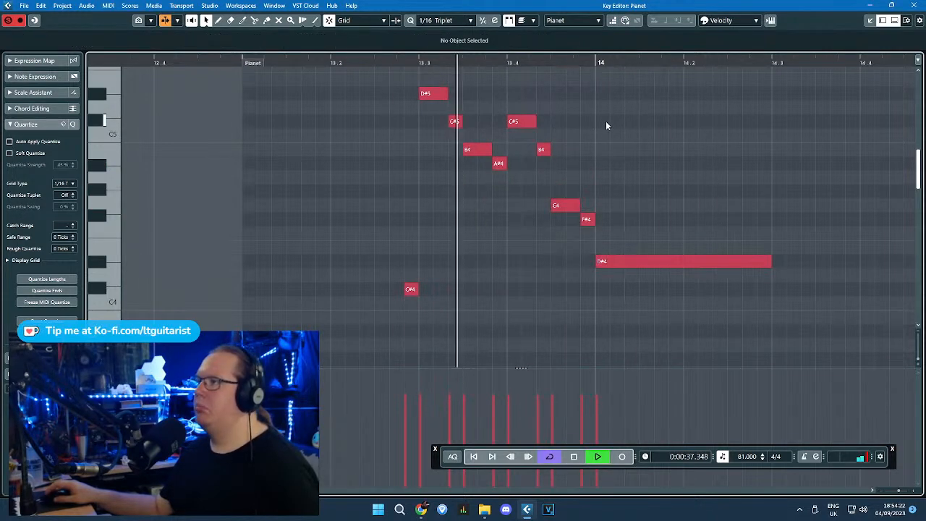
key("space")
Step: Lower the second B4 note to A#4, return the G4 to G#4, and play the phrase
left_click_drag(543, 150, 543, 163)
left_click_drag(565, 205, 565, 191)
left_click(399, 76)
scroll(400, 72, "up", 1)
key("space")
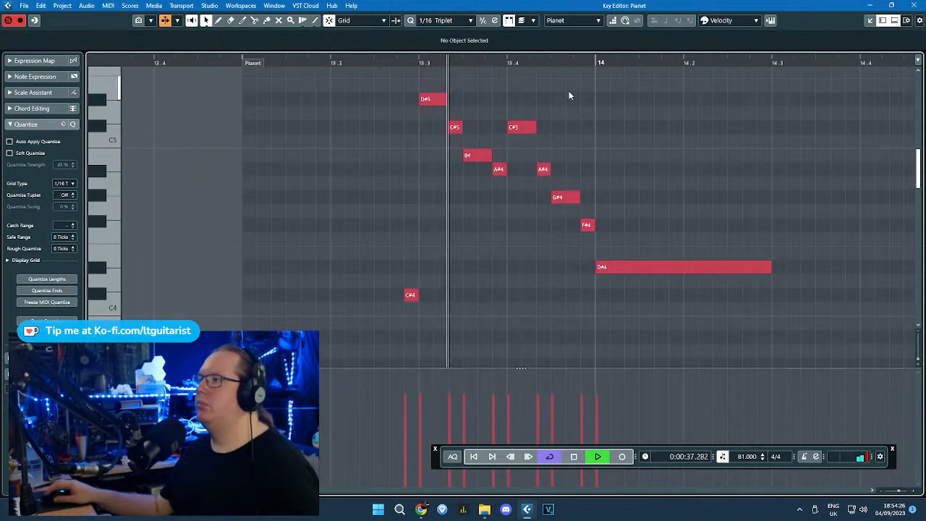
key("space")
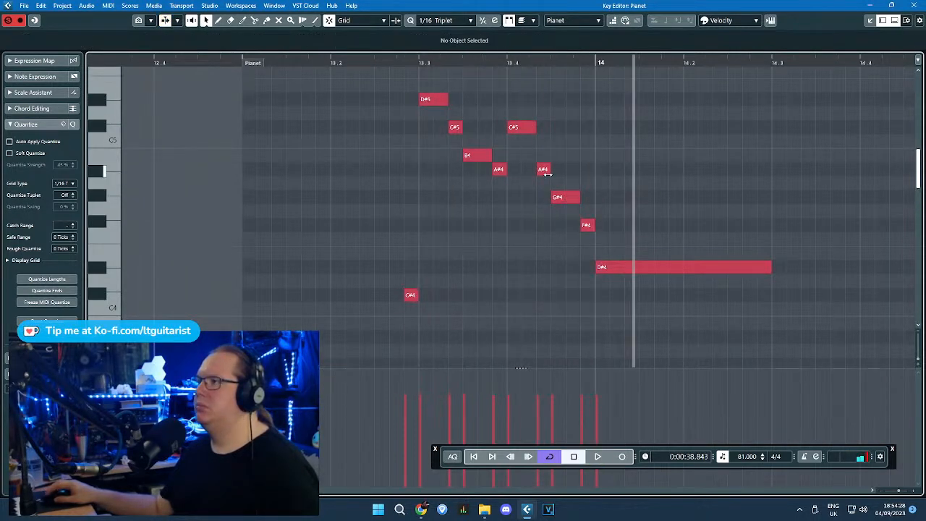
Step: Swap the second A#4 with the G#4, placing A#4 at 13.4.3 with length 0.0.1.40, and play the phrase
mouse_move(544, 169)
left_mouse_down()
mouse_move(553, 205)
mouse_move(561, 169)
left_mouse_up()
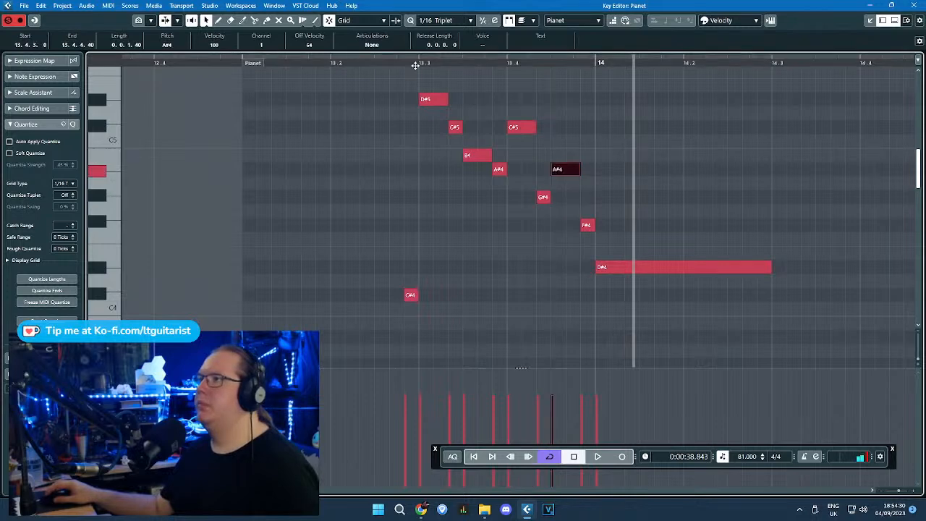
left_click_drag(412, 62, 412, 66)
key("space")
left_click(617, 123)
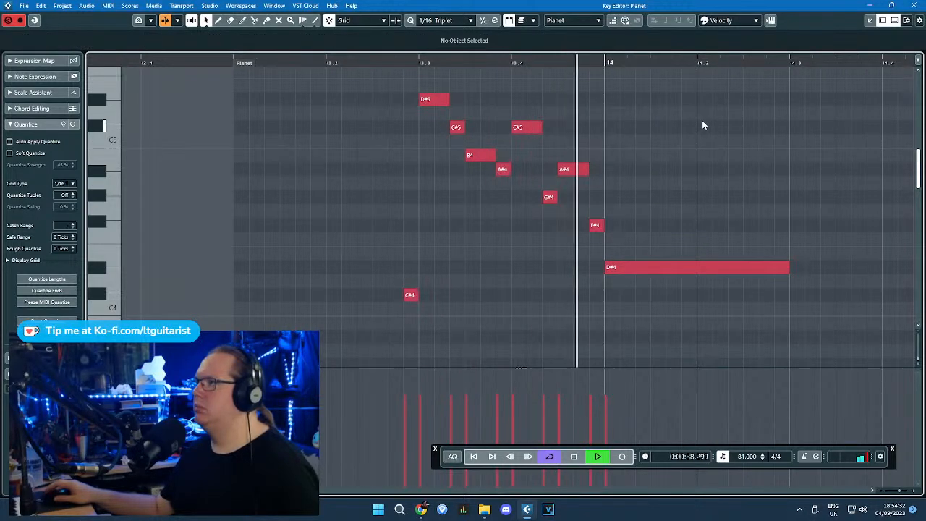
key("space")
Step: Lower the F#4 note before bar 14 to C#4, play the phrase, and delete the stray C5 note
left_click_drag(595, 225, 598, 296)
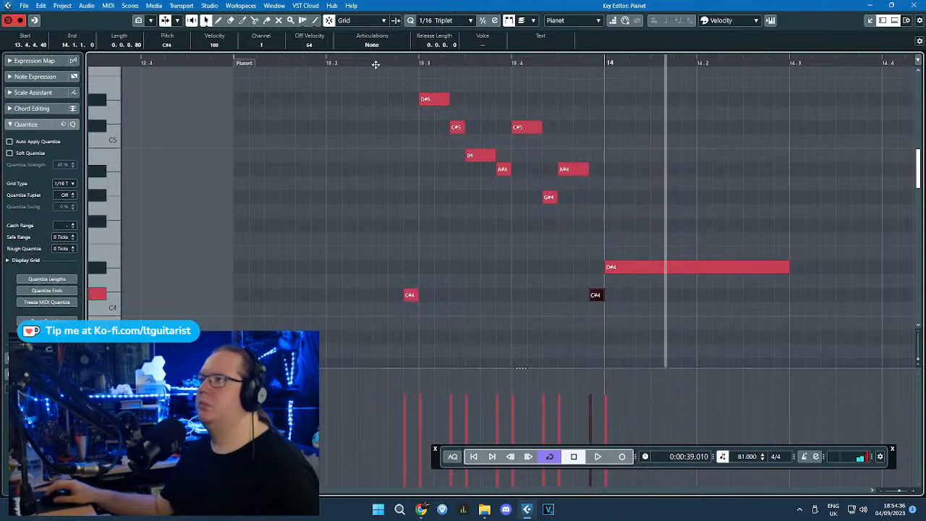
left_click_drag(403, 63, 403, 72)
key("space")
double_click(699, 144)
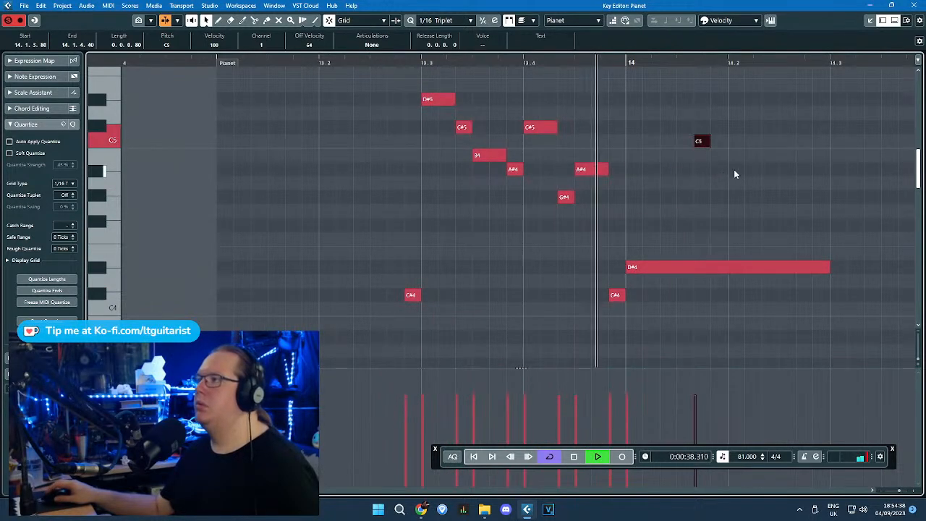
key("Delete")
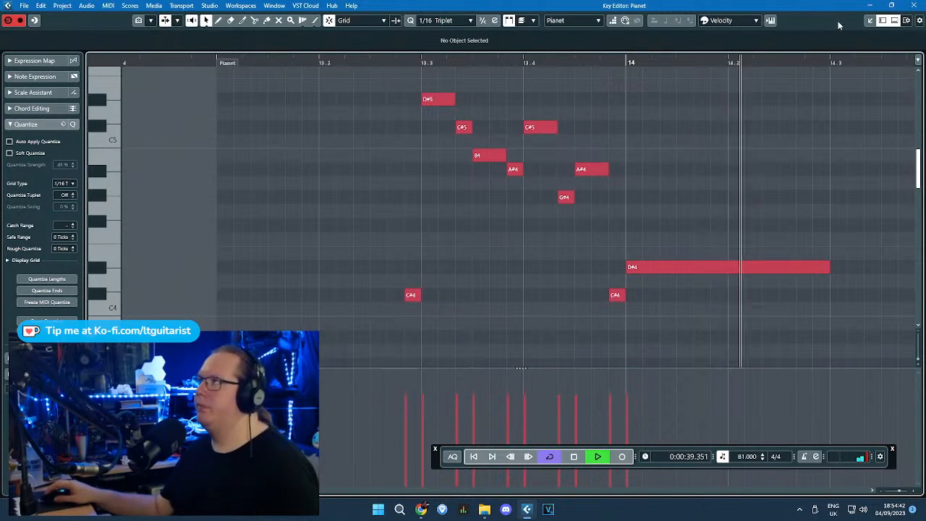
key("space")
Step: Close the Key Editor and play the full arrangement from just before bar 12
left_click(913, 5)
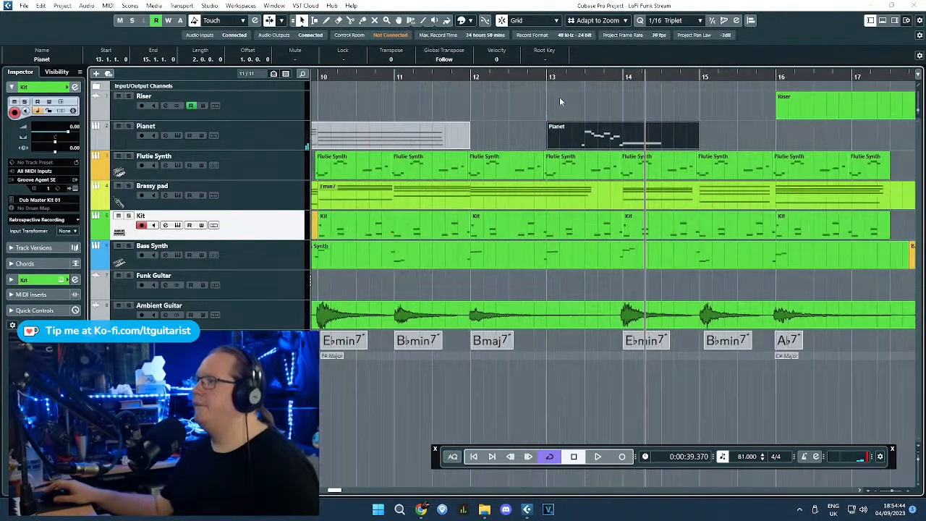
double_click(451, 76)
left_click(529, 93)
scroll(529, 94, "down", 2)
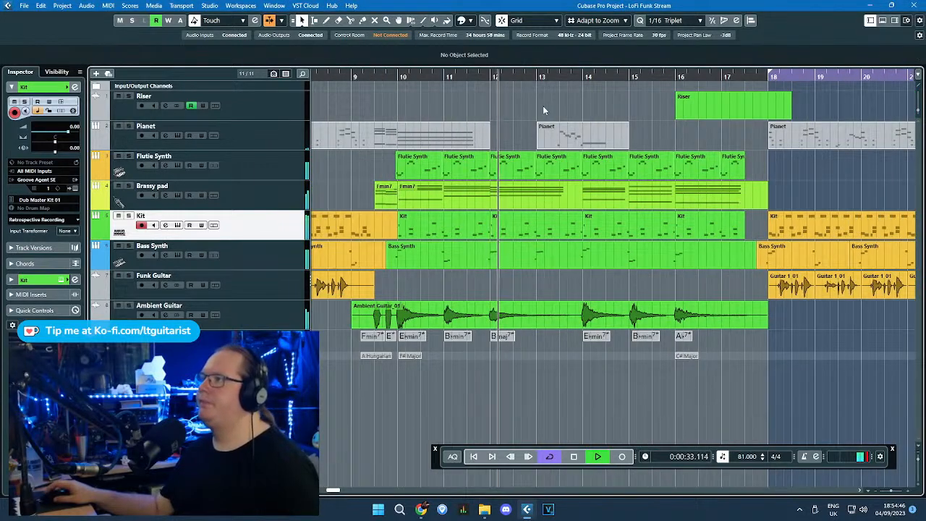
scroll(586, 112, "down", 2)
scroll(584, 109, "up", 3)
scroll(583, 87, "down", 5)
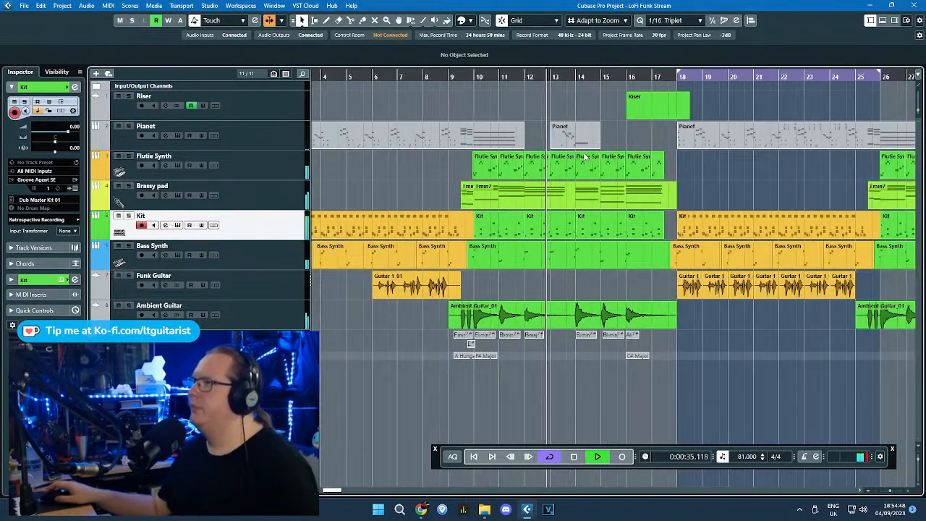
Step: Copy the two-bar Pianet fill part from bar 13 to bar 29
left_click_drag(576, 121, 776, 141)
key("ctrl+d")
scroll(854, 150, "up", 4)
scroll(776, 141, "down", 3)
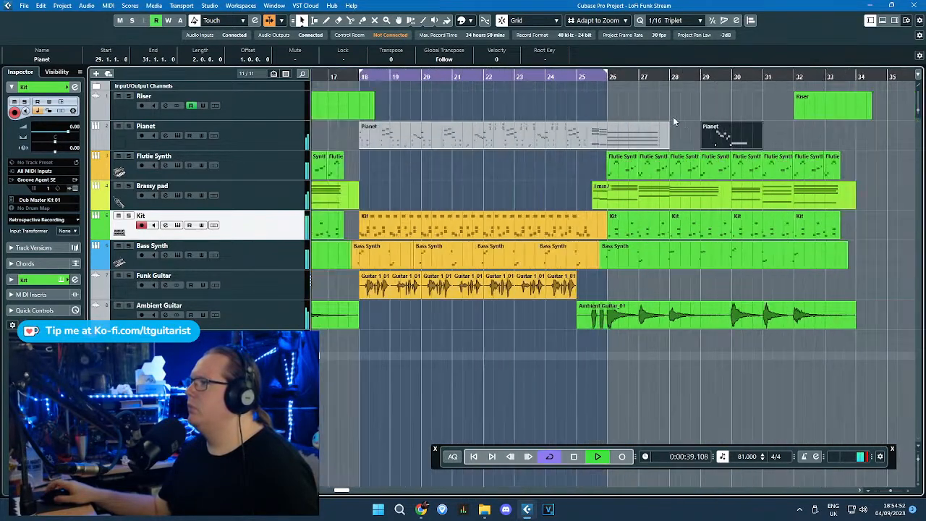
left_click(454, 137)
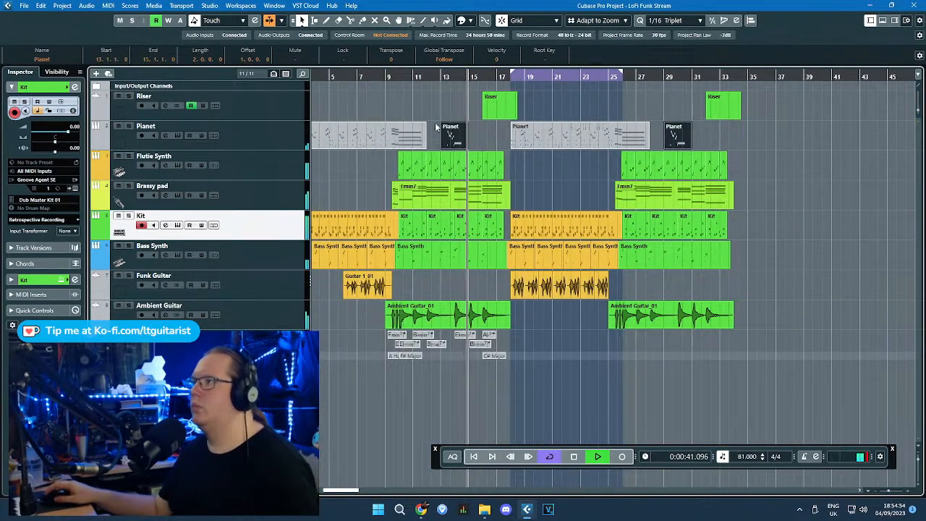
key("space")
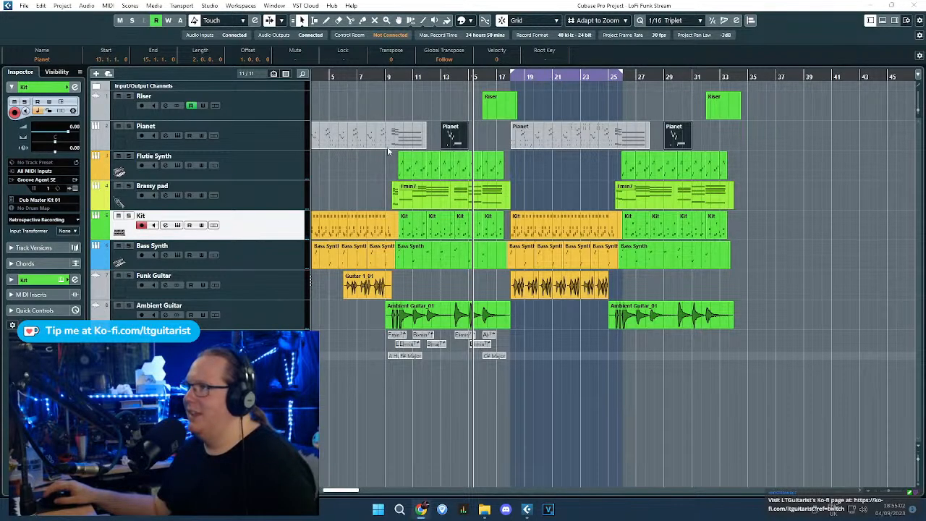
Step: Select every event in the project and move them 11 bars later, so the first Pianet part starts at bar 13
left_click(420, 109)
scroll(393, 109, "down", 1)
scroll(362, 107, "up", 1)
left_click_drag(375, 97, 323, 97)
scroll(375, 107, "up", 1)
scroll(381, 112, "down", 2)
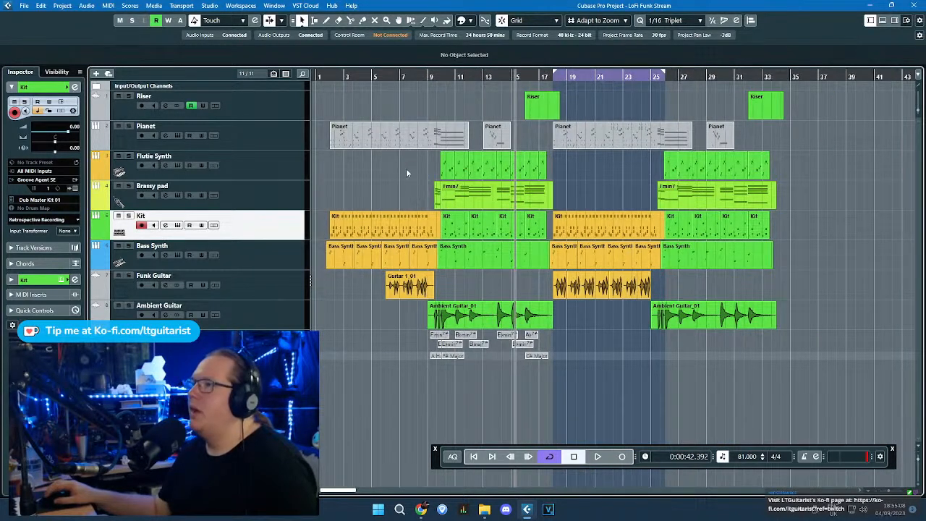
key("ctrl+a")
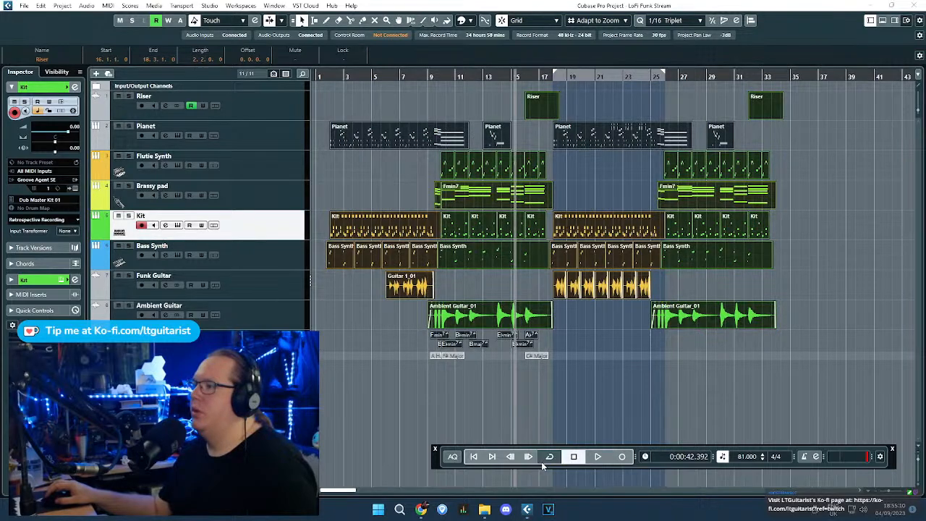
scroll(338, 191, "down", 3)
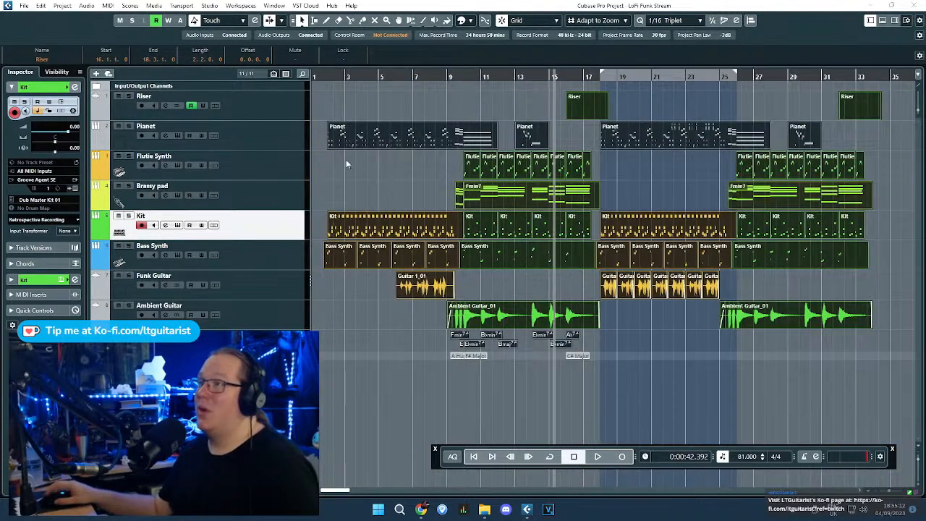
left_click_drag(340, 144, 443, 145)
scroll(383, 152, "up", 5)
scroll(418, 174, "left", 2)
left_click(646, 184)
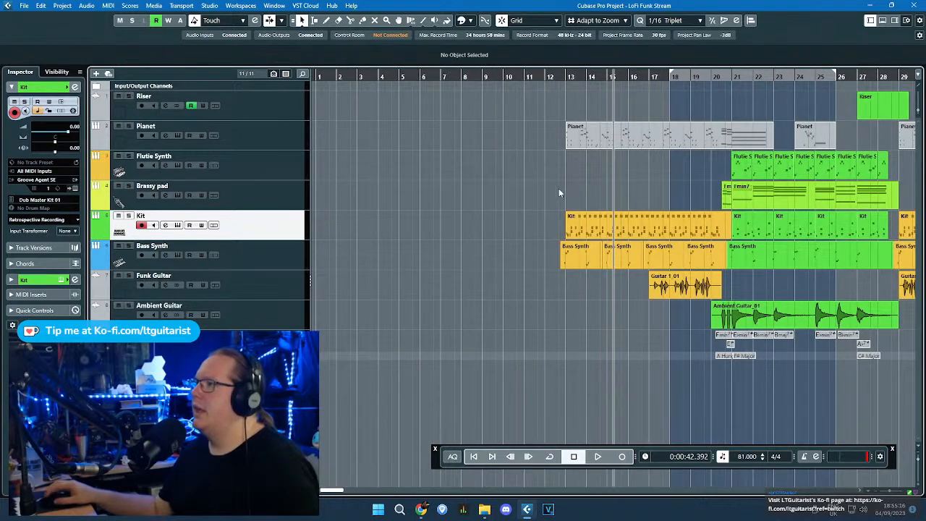
Step: Split the first long Pianet part at bar 21
left_click_drag(628, 241, 713, 304)
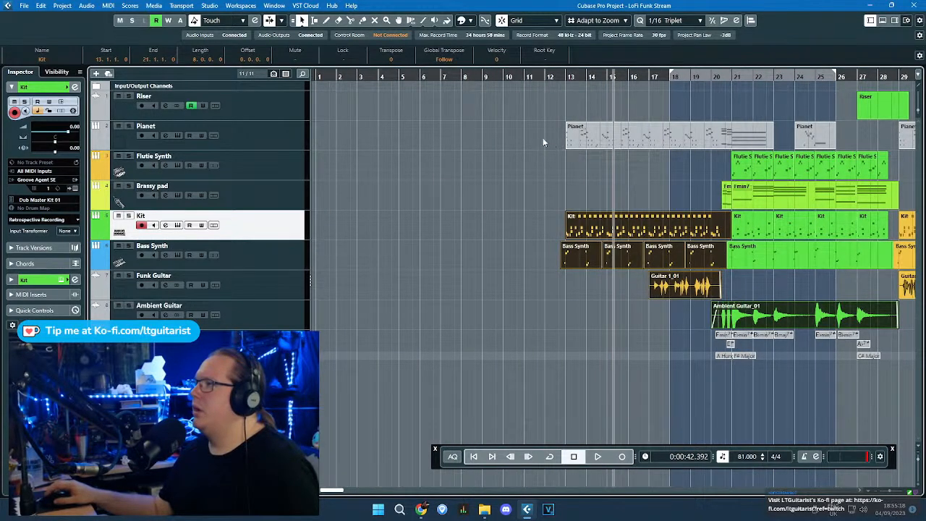
left_click_drag(534, 128, 726, 291)
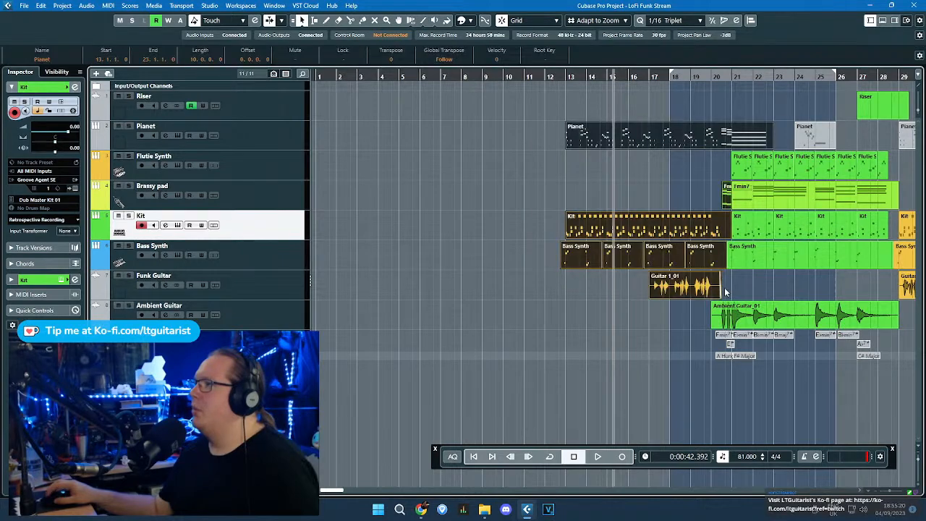
left_click(740, 120)
key("3")
left_click(733, 145)
key("1")
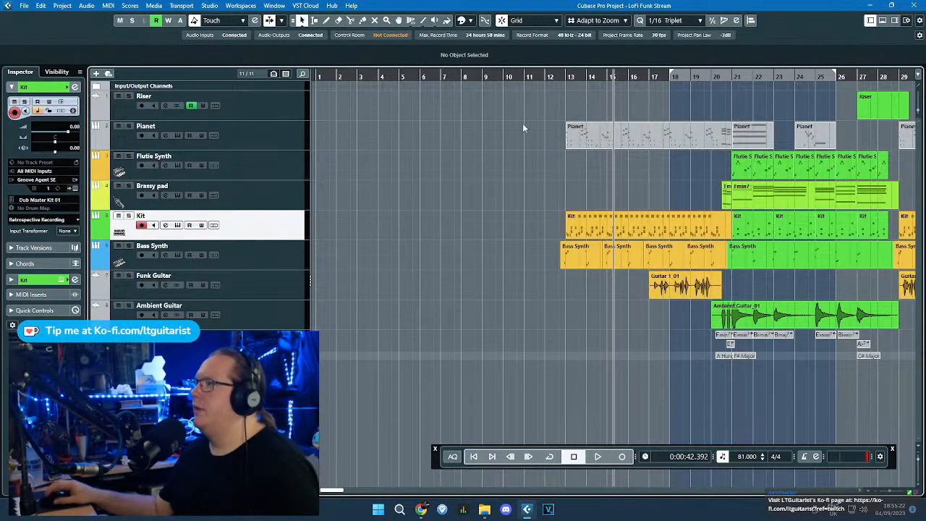
Step: Copy the first-section Pianet, Brassy pad, Kit, Bass Synth and Funk Guitar parts eight bars earlier, so the Pianet copy starts at bar 5
left_click_drag(499, 113, 722, 289)
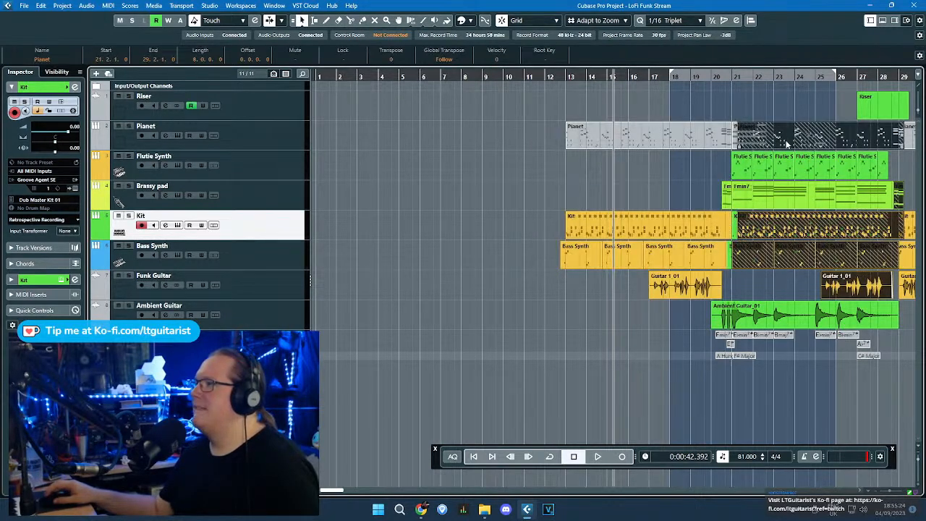
left_click_drag(612, 145, 446, 147)
left_click(450, 175)
scroll(530, 169, "up", 5)
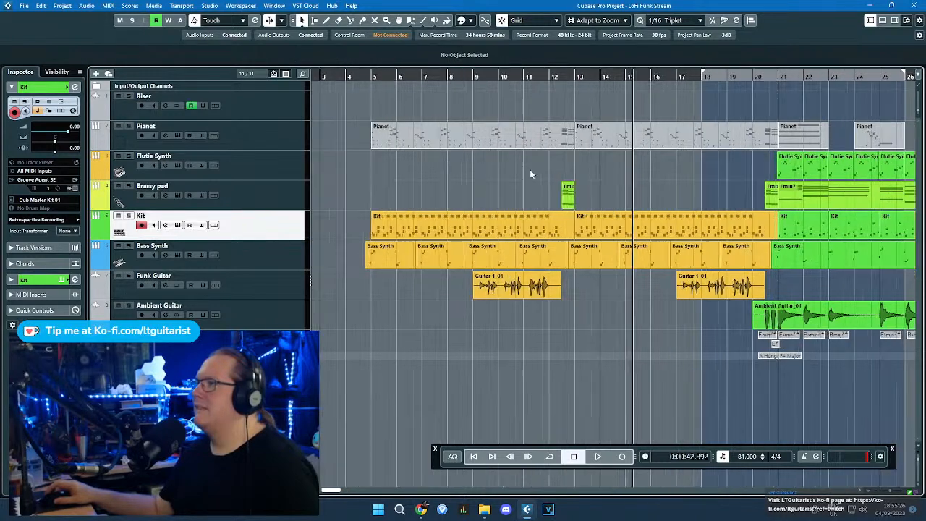
Step: Try splitting the copied Pianet part partway through bar 12, and remove the short Brassy pad copy just before bar 13
key("3")
left_click(588, 135)
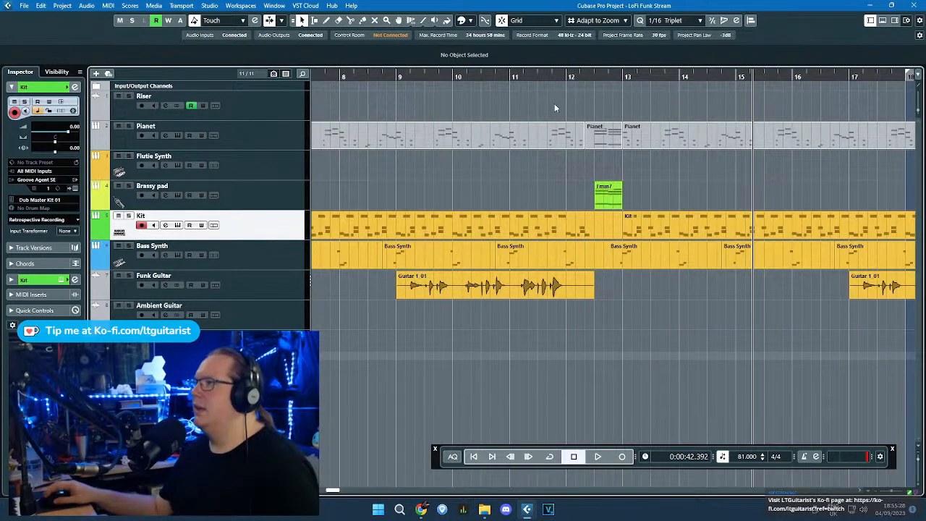
scroll(565, 168, "down", 3)
left_click_drag(822, 204, 617, 199)
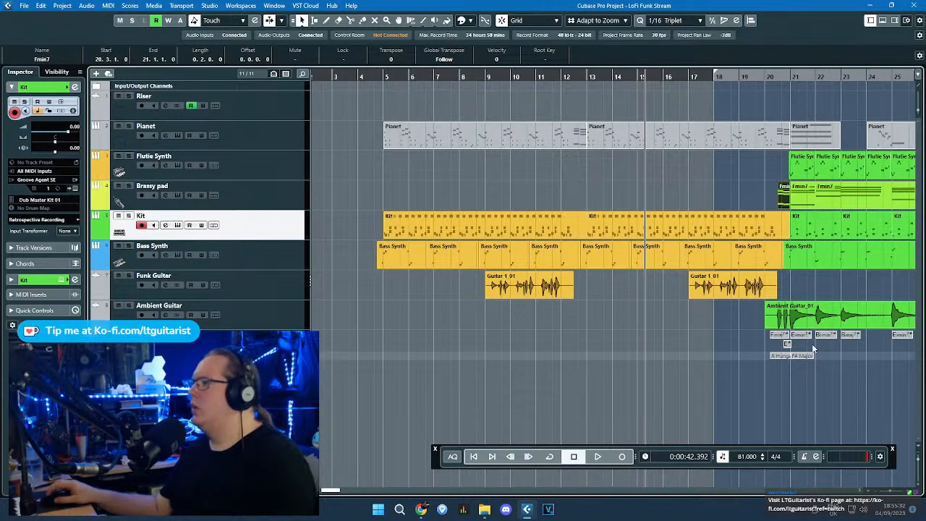
Step: Play the arrangement from midway through bar 10 to check the transition between the copied and original sections
scroll(806, 347, "up", 2)
scroll(762, 318, "down", 2)
left_click(508, 77)
key("space")
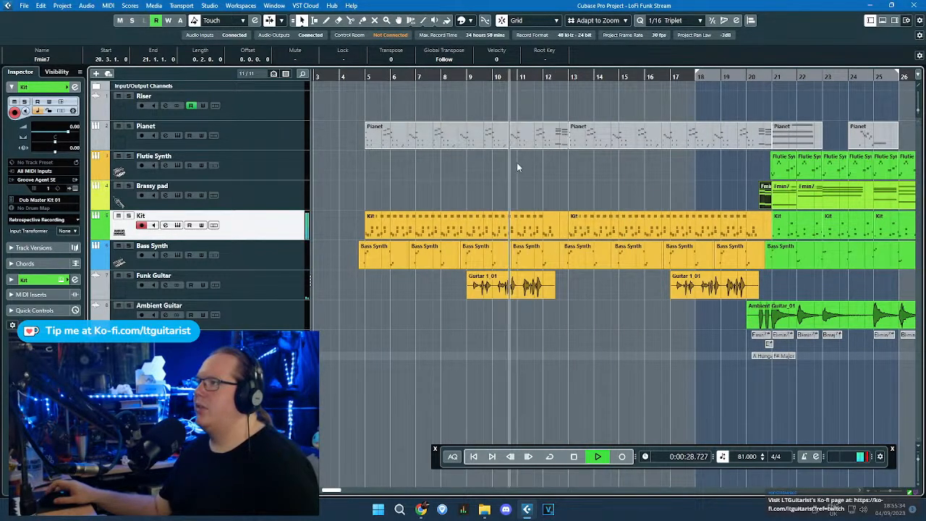
Step: Select the Guitar 1_01 event starting at bar 17 on the Funk Guitar track while playback runs
scroll(517, 167, "up", 2)
left_click(627, 207)
scroll(626, 206, "down", 2)
scroll(637, 191, "down", 2)
scroll(625, 246, "up", 2)
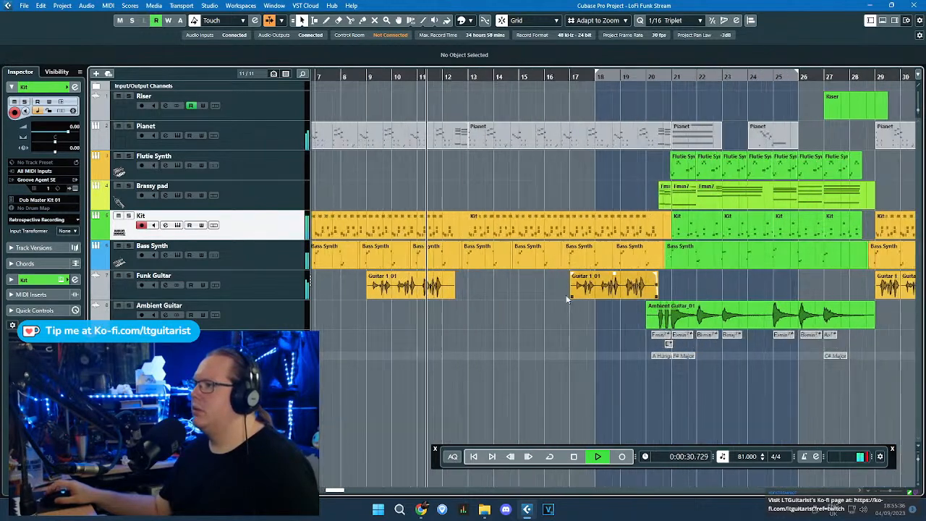
scroll(566, 295, "up", 2)
left_click(611, 287)
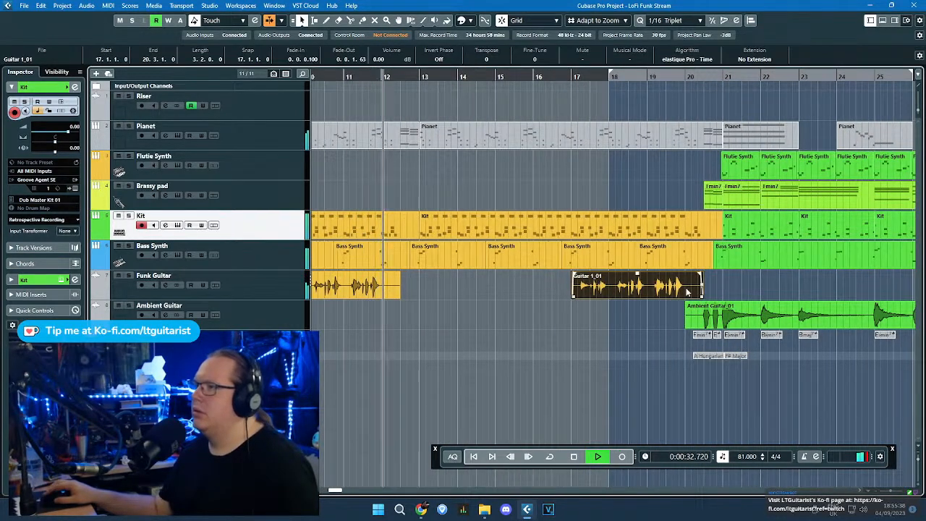
Step: Duplicate the Guitar 1_01 clip at bar 17 on the Funk Guitar track and place the copy at bar 13
scroll(579, 290, "up", 1)
scroll(673, 301, "down", 2)
scroll(572, 292, "up", 1)
scroll(613, 288, "up", 1)
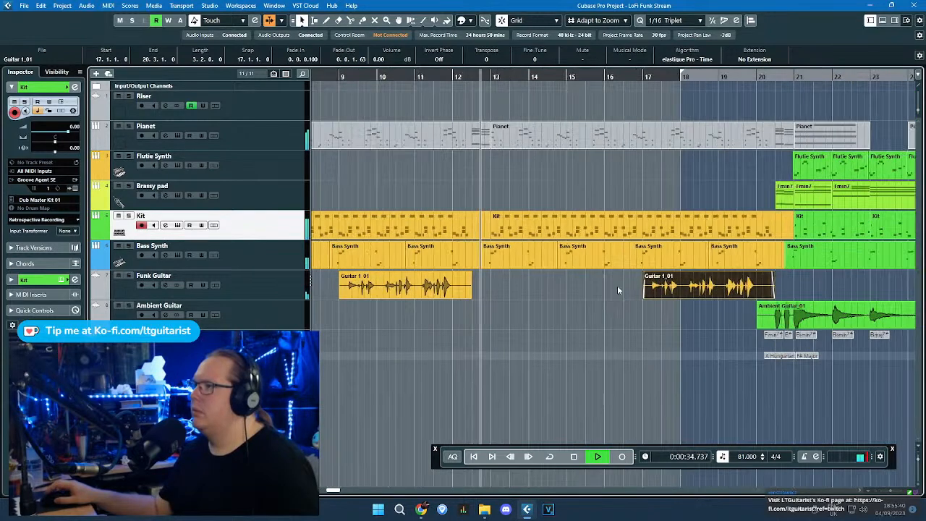
key("ctrl+d")
left_click_drag(788, 282, 511, 290)
scroll(515, 286, "up", 3)
scroll(509, 291, "down", 3)
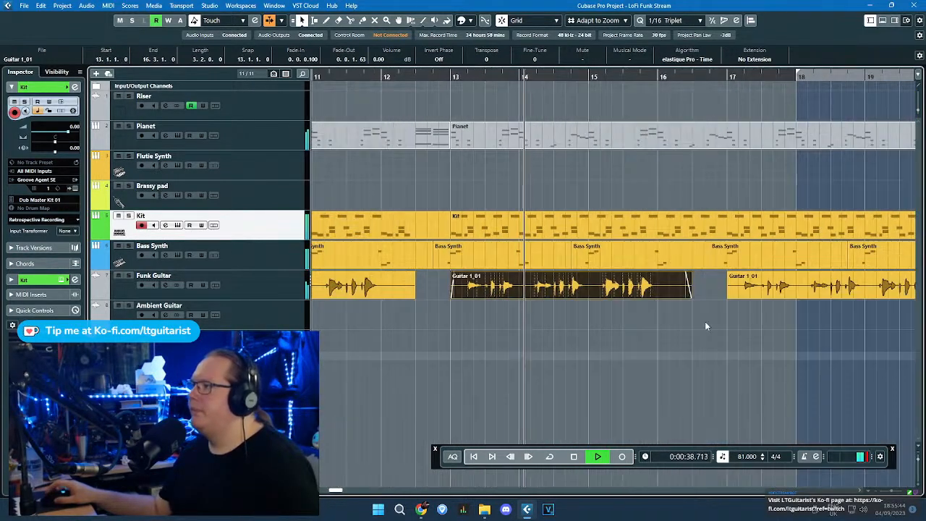
Step: Split the copied funk guitar clip at bar 15
scroll(678, 309, "up", 4)
key("3")
left_click(545, 293)
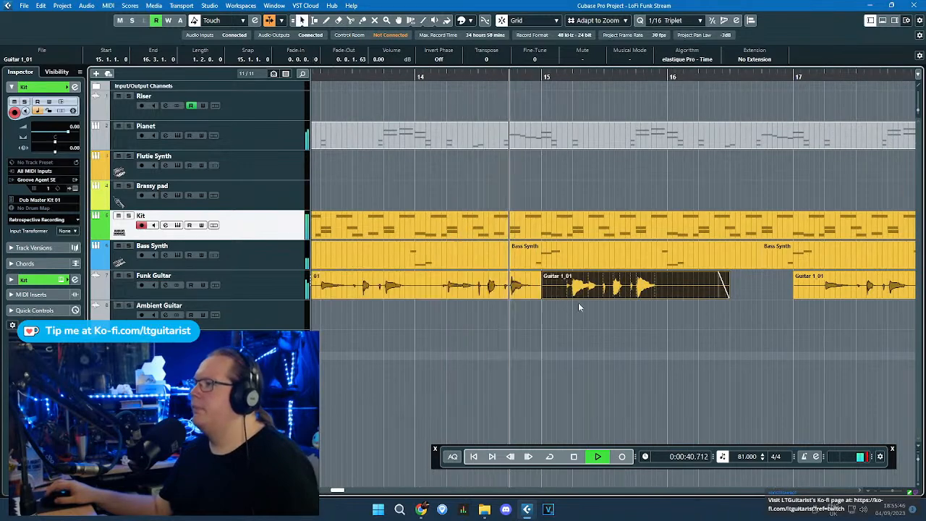
Step: Try duplicating the funk guitar piece at bar 15 directly after itself, and delete that duplicate
key("1")
key("ctrl+d")
scroll(731, 318, "down", 1)
scroll(742, 320, "down", 3)
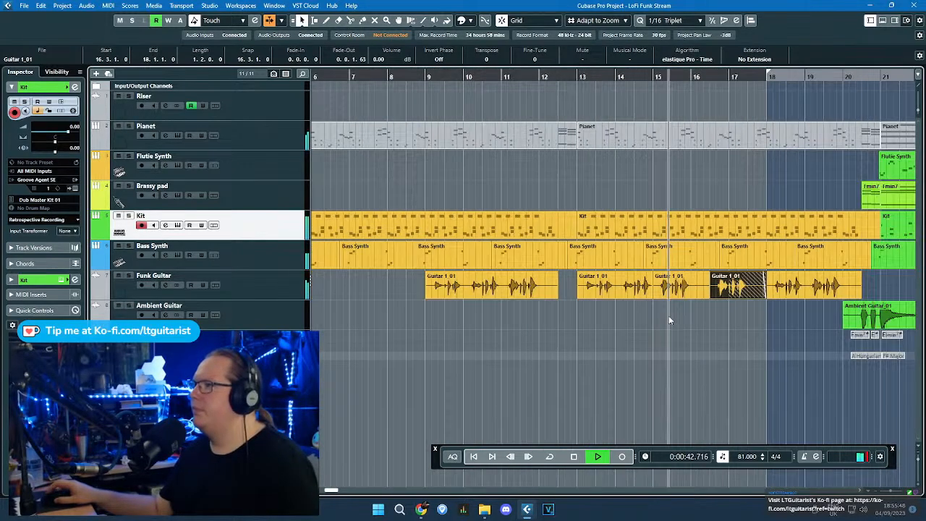
scroll(436, 296, "up", 2)
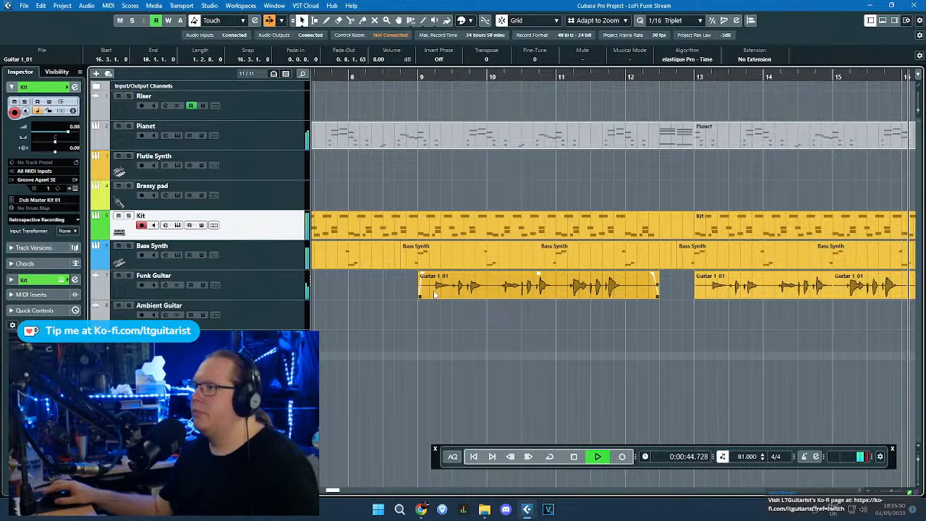
scroll(433, 295, "down", 2)
left_click_drag(600, 319, 633, 320)
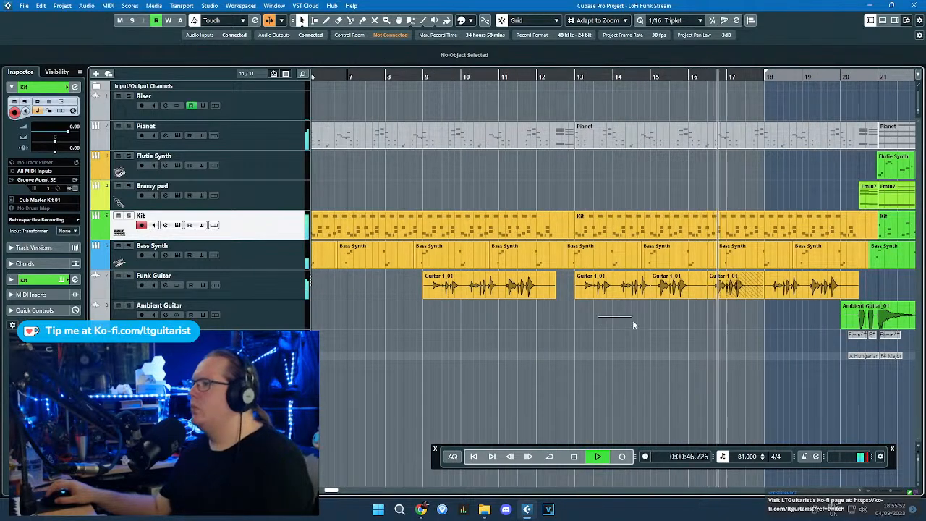
left_click(729, 295)
key("Delete")
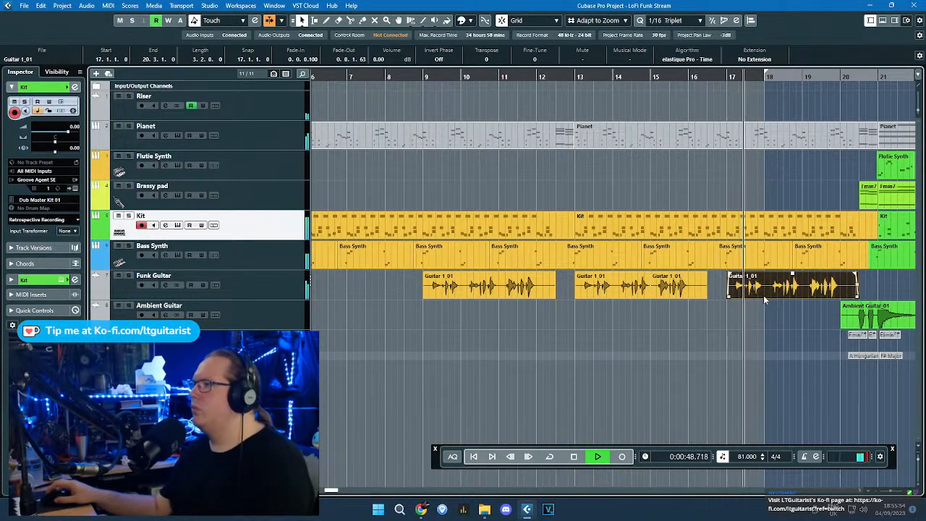
Step: Move both funk guitar pieces half a bar later to start at 13.3, and play back from around bar 13
left_click_drag(691, 316, 557, 281)
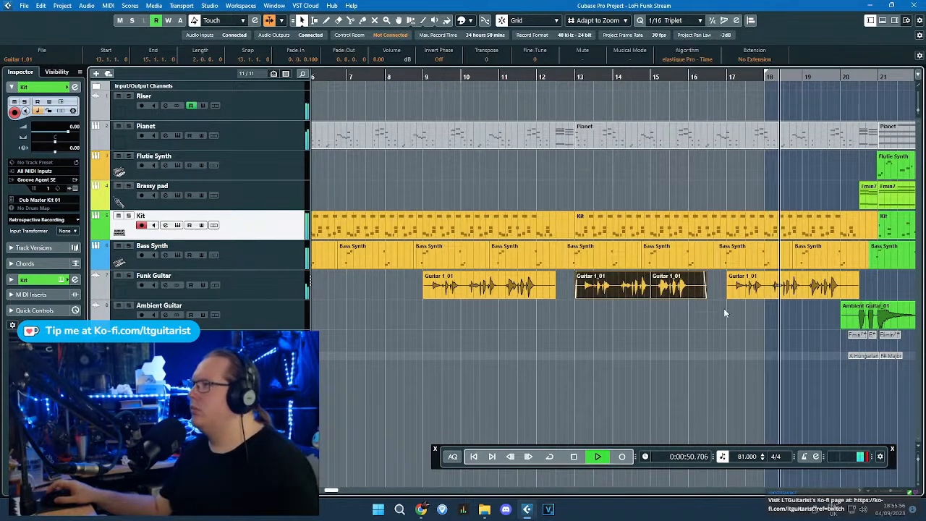
scroll(724, 308, "up", 2)
left_click_drag(672, 290, 707, 284)
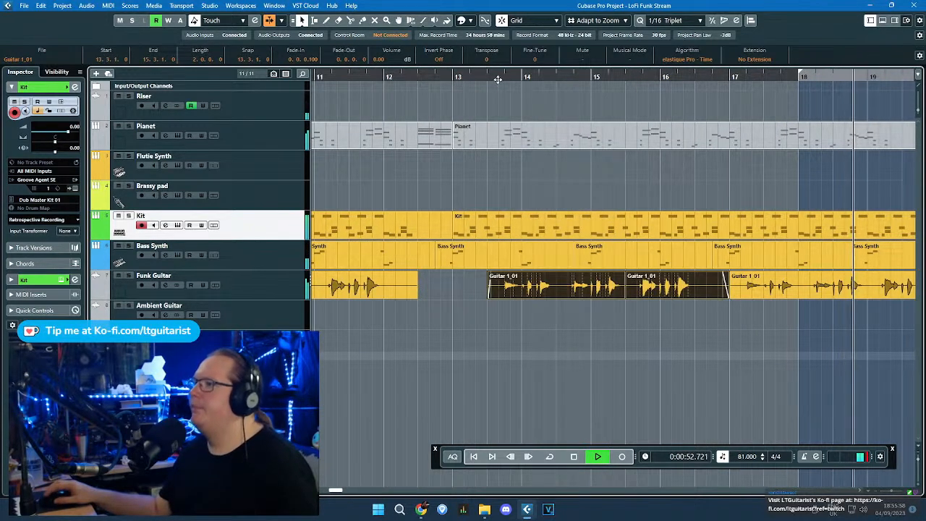
left_click(449, 78)
scroll(587, 198, "left", 3)
scroll(793, 349, "right", 5)
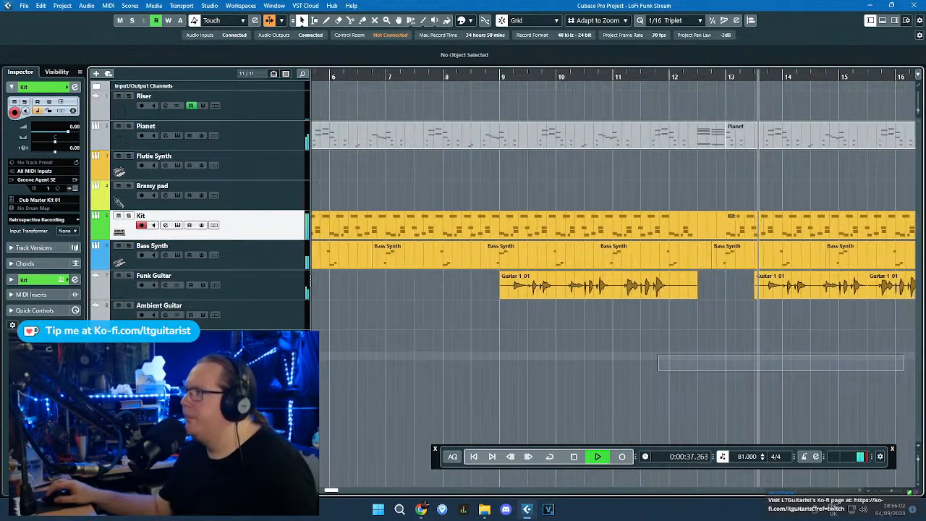
Step: Shift the funk guitar clips from 13.3 onward half a bar earlier to start at bar 13, and play them back
left_click_drag(876, 339, 792, 292)
scroll(464, 293, "up", 2)
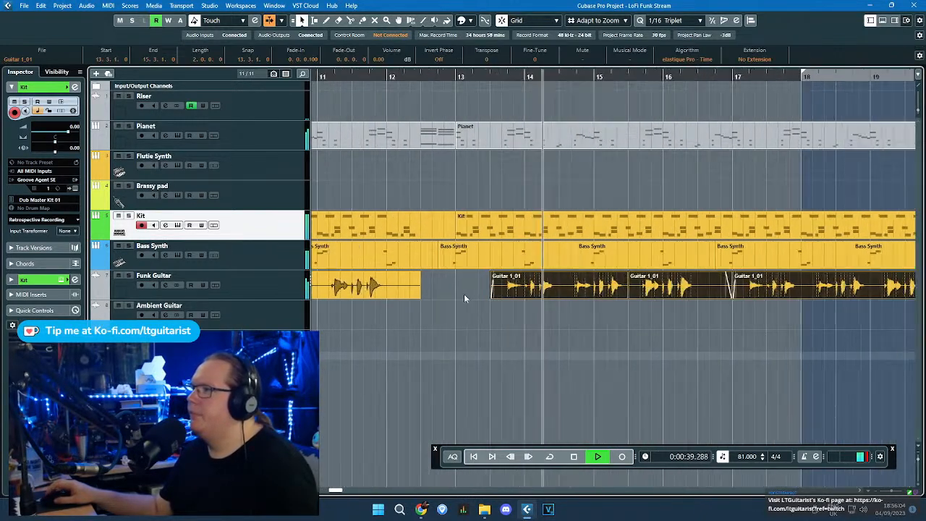
left_click_drag(537, 284, 494, 284)
left_click(437, 75)
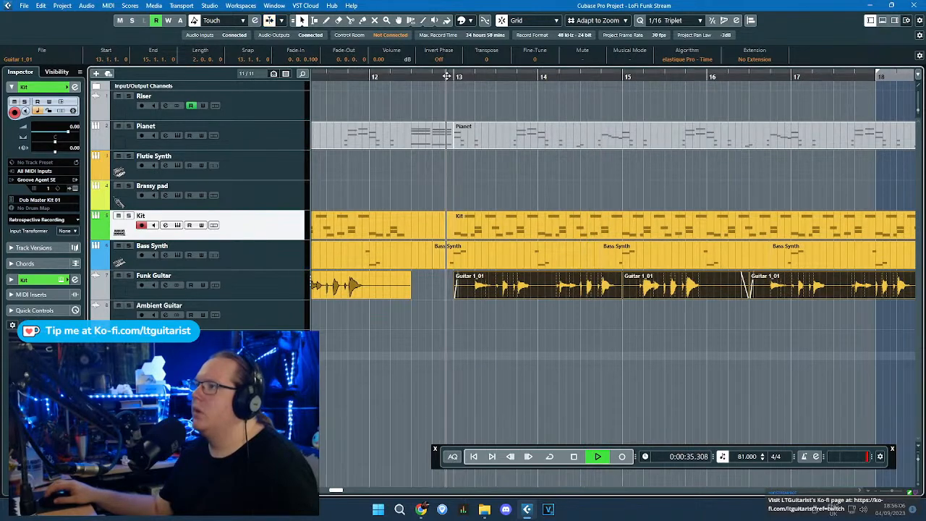
left_click(484, 175)
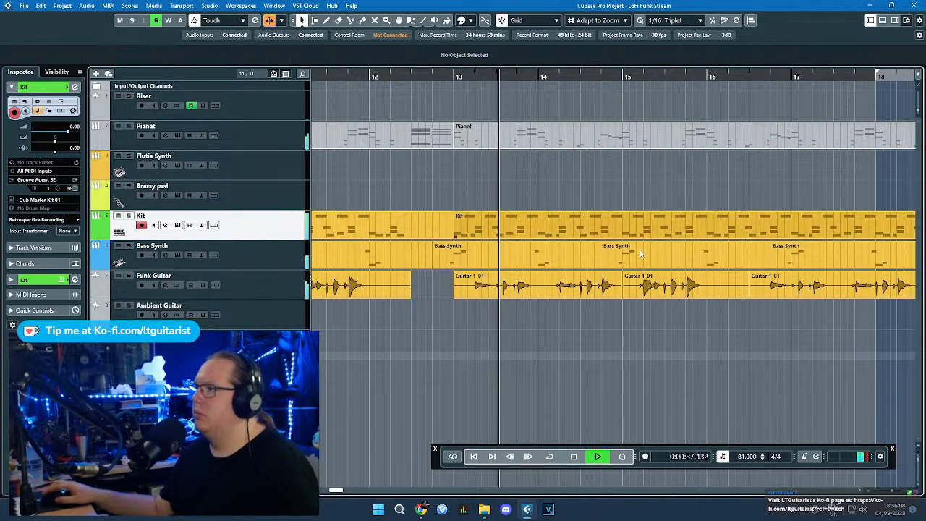
Step: Shorten the funk guitar piece at bar 15 to end at bar 16, and delete the clip that follows it
key("g")
key("g")
key("h")
mouse_move(688, 295)
left_mouse_down()
mouse_move(725, 296)
mouse_move(686, 295)
left_mouse_up()
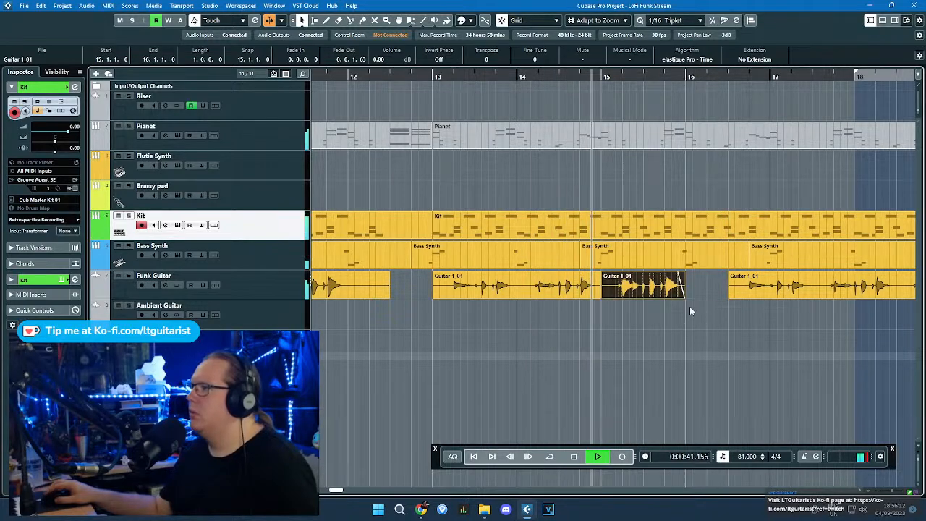
scroll(704, 306, "down", 2)
left_click_drag(723, 322, 780, 293)
key("Delete")
Step: Duplicate the two funk guitar pieces spanning bars 13 to 16, and repeat the last one-bar piece up to bar 20
left_click_drag(778, 303, 578, 289)
key("ctrl+d")
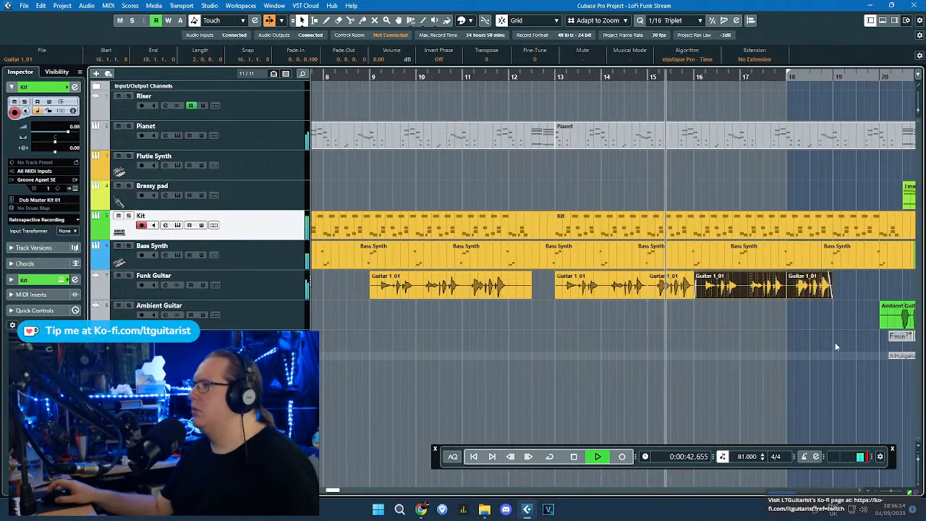
left_click(765, 362)
scroll(779, 388, "right", 2)
left_click(695, 294)
left_click(636, 351)
Step: Show the automation lanes of the Pianet and Riser tracks
key("g")
key("g")
key("g")
key("g")
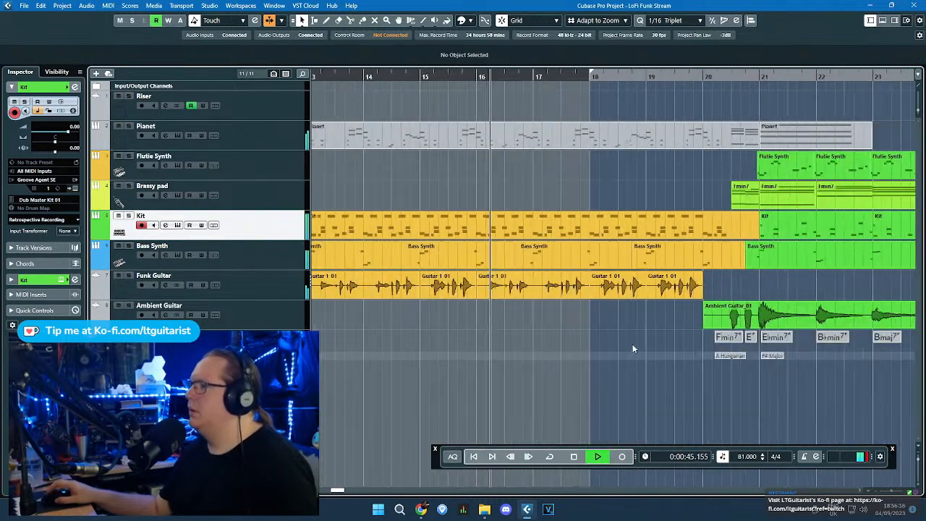
left_click(97, 146)
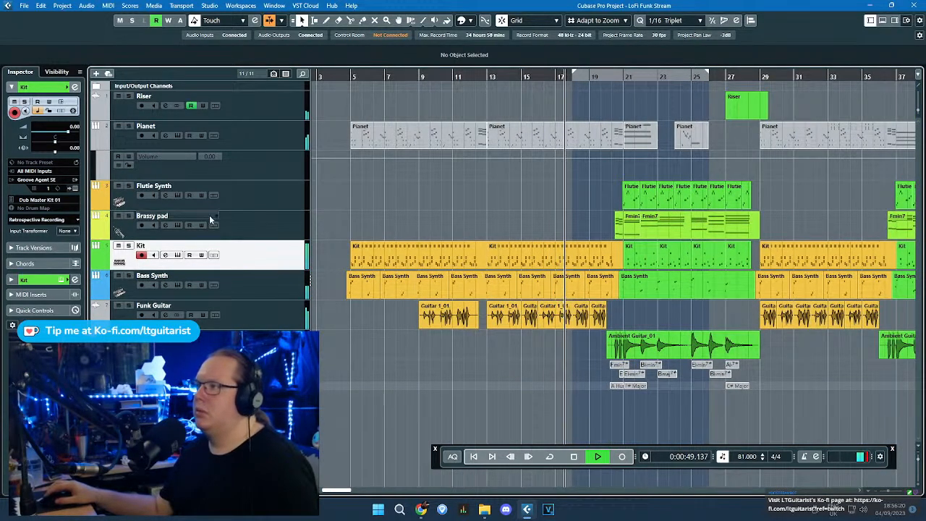
left_click(97, 116)
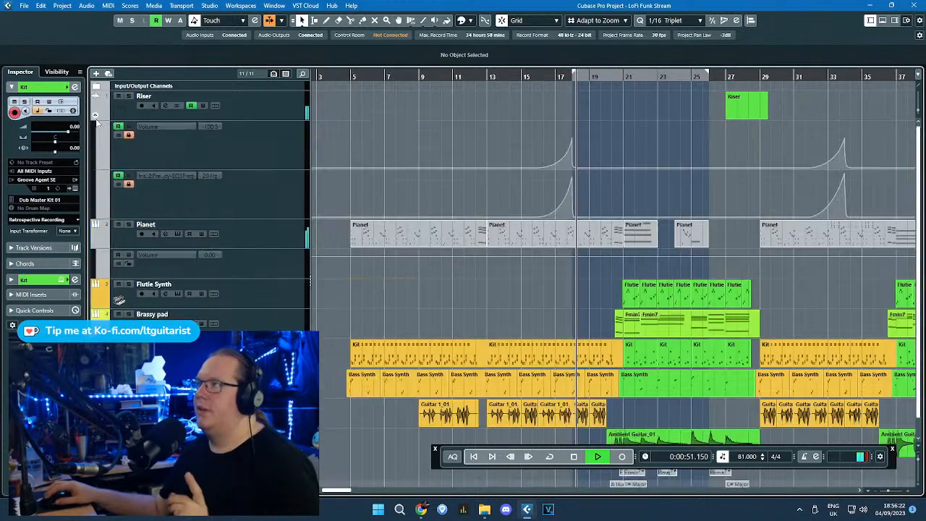
left_click_drag(673, 76, 676, 115)
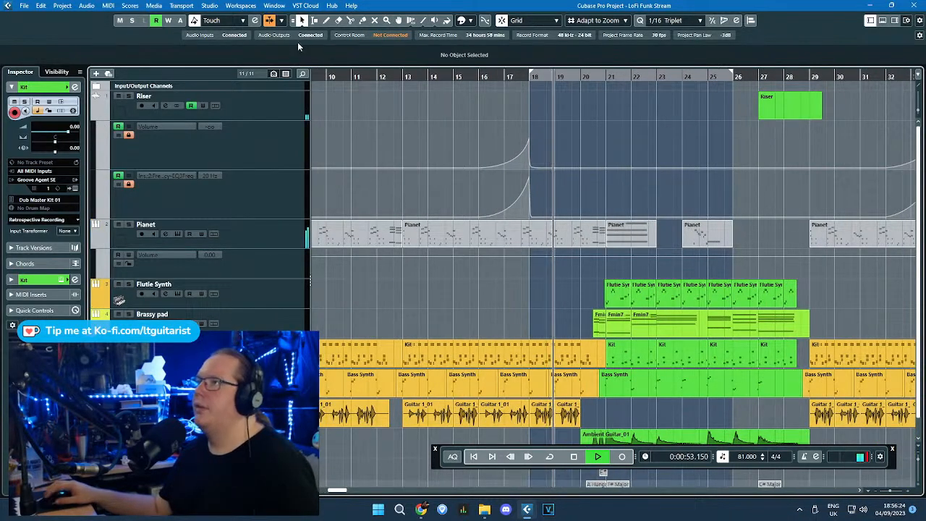
left_click(129, 135)
left_click(129, 184)
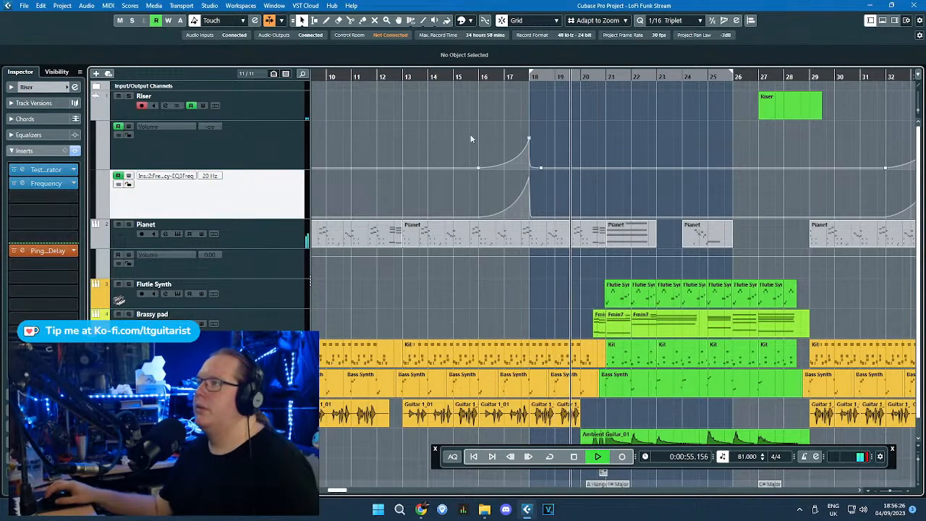
scroll(480, 138, "up", 3)
left_click(128, 134)
left_click(129, 183)
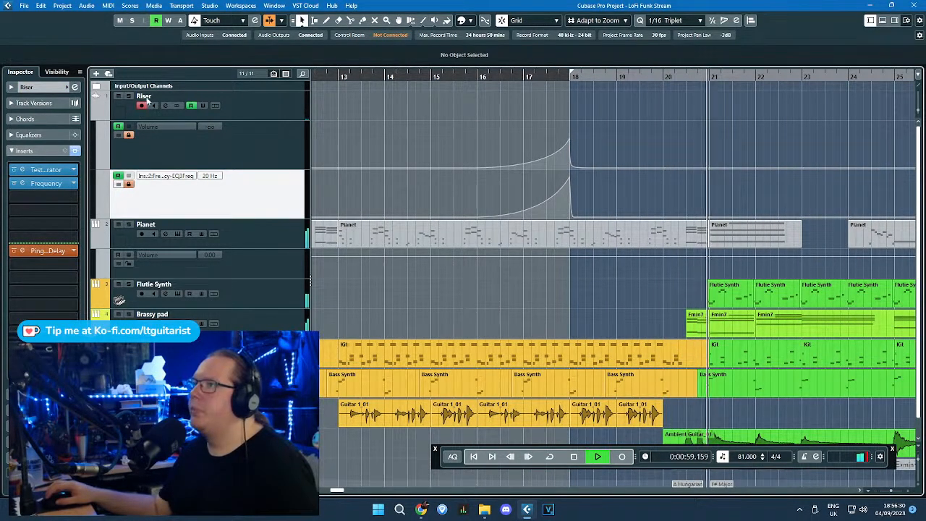
Step: Create a part on the Riser track from 16.1.1 to 18.3.1 over the automation rise, and unlock its automation lanes
left_click_drag(484, 97, 594, 114)
left_click(133, 143)
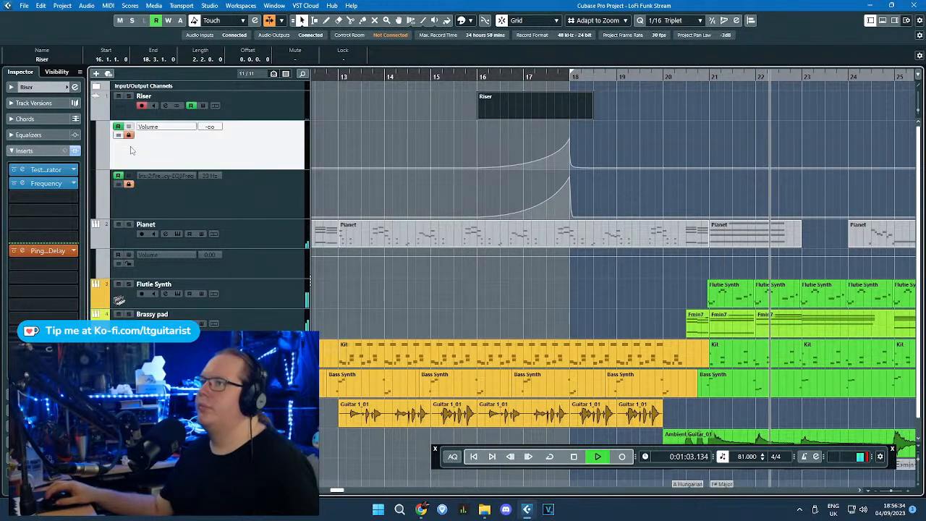
Step: Delete the old Riser parts at bars 27 and 43 together with the second automation rise before bar 34
key("g")
key("g")
key("g")
key("g")
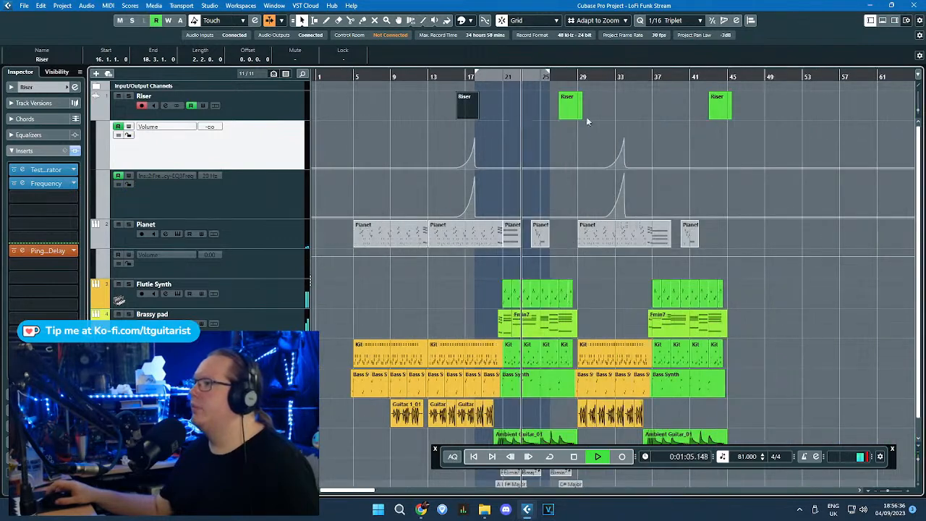
left_click(593, 117)
left_click_drag(533, 104, 823, 218)
key("Delete")
Step: Move the Riser part from bar 16 to bar 27 with its automation, and copy it to bar 43
key("h")
key("h")
key("h")
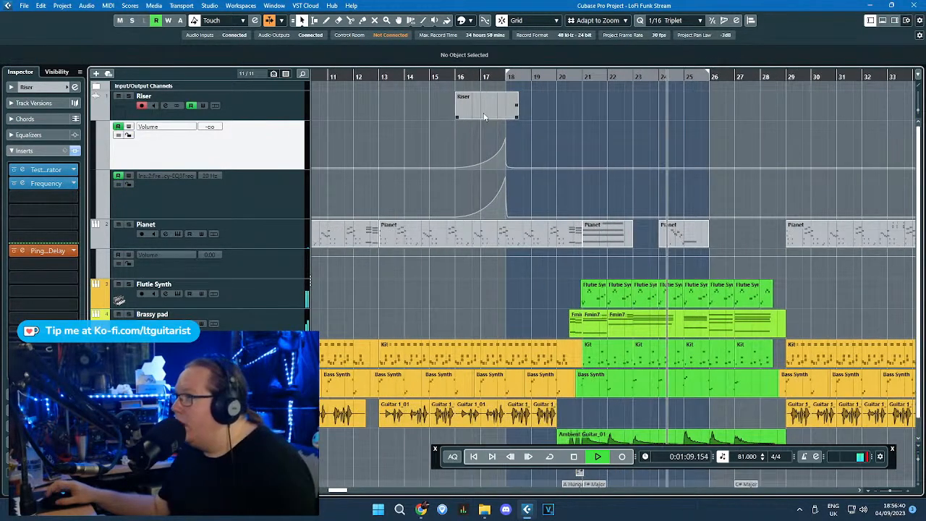
left_click_drag(478, 108, 766, 118)
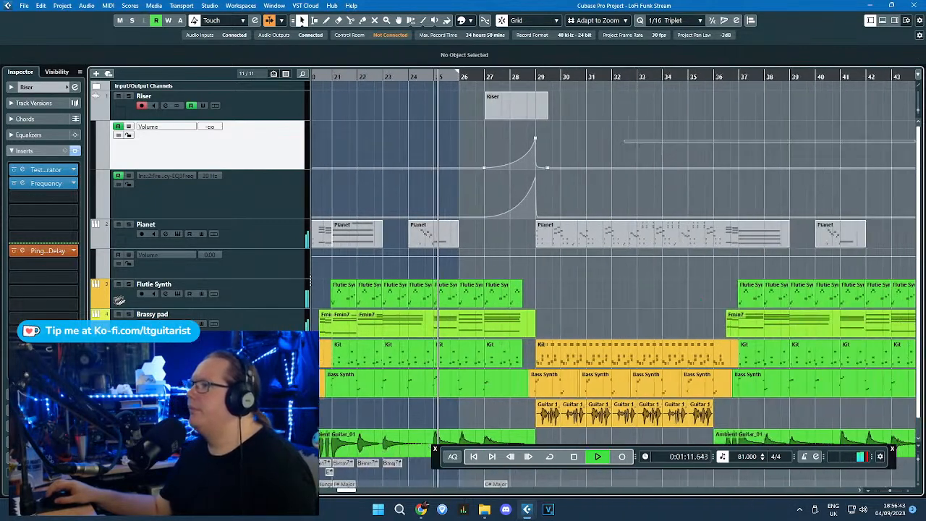
left_click_drag(352, 112, 769, 109)
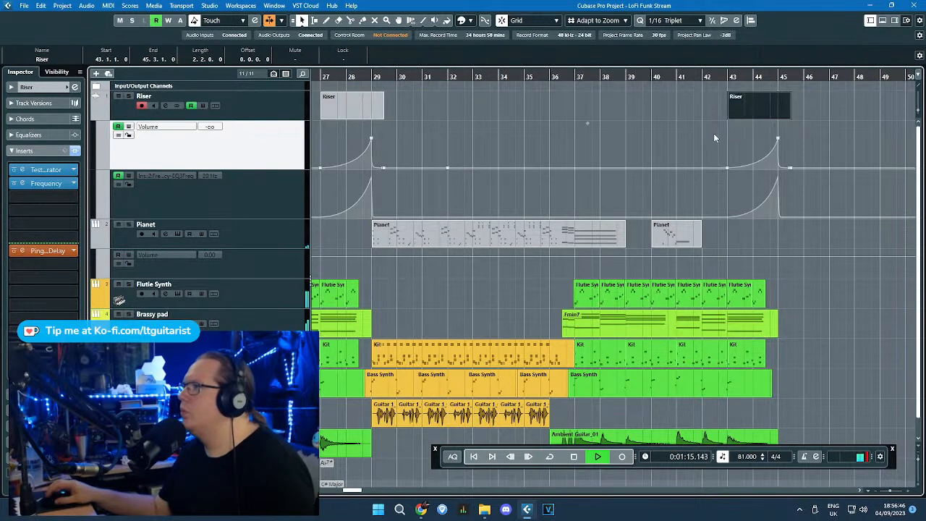
Step: Lock the Riser track's EQ frequency automation lane and collapse the track's automation lanes
left_click(482, 112)
key("g")
key("g")
left_click(135, 194)
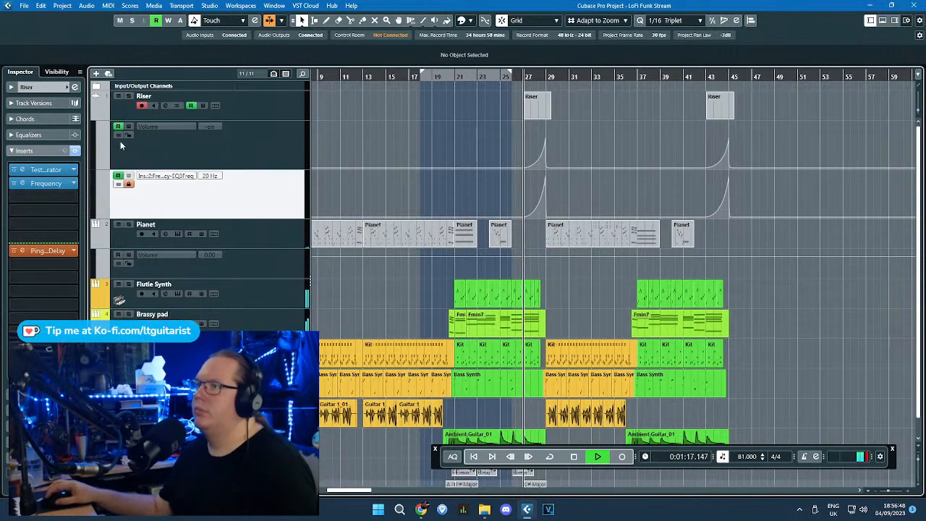
left_click(94, 117)
scroll(505, 192, "left", 4)
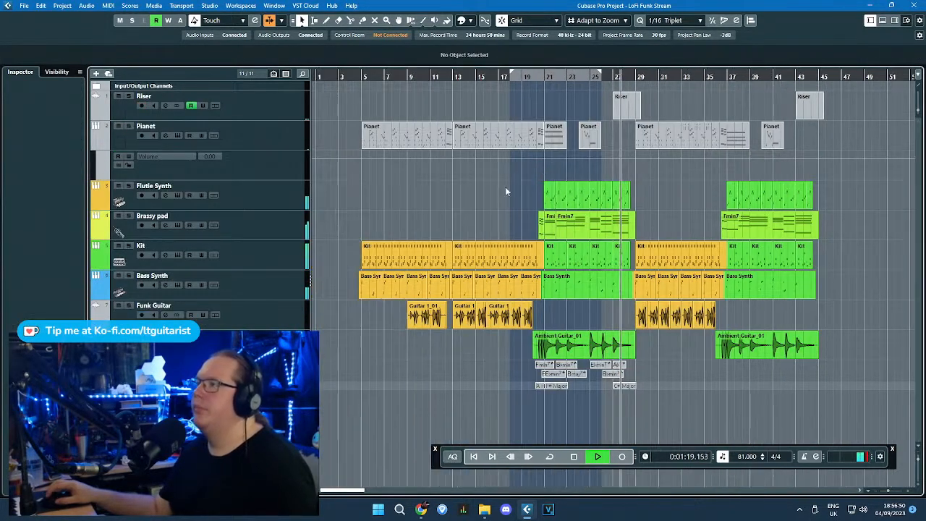
scroll(445, 109, "up", 6)
scroll(586, 215, "down", 5)
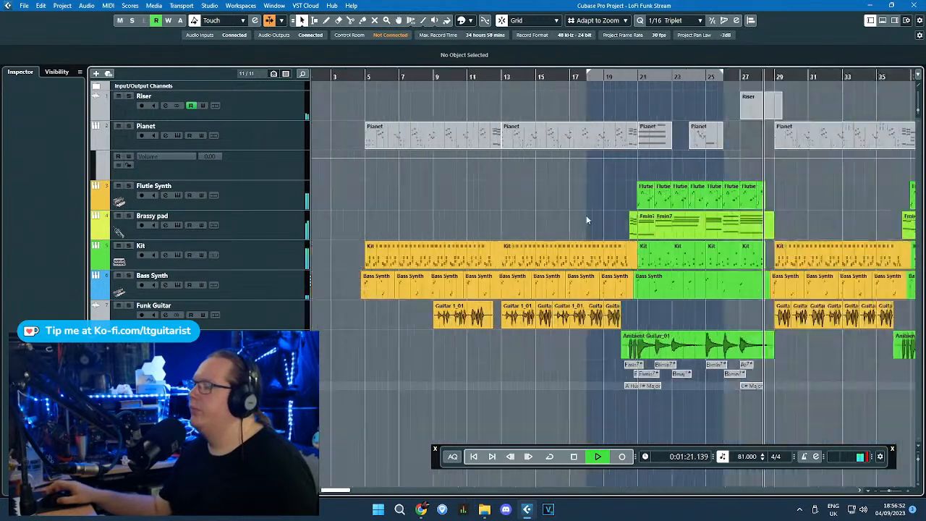
scroll(566, 399, "up", 3)
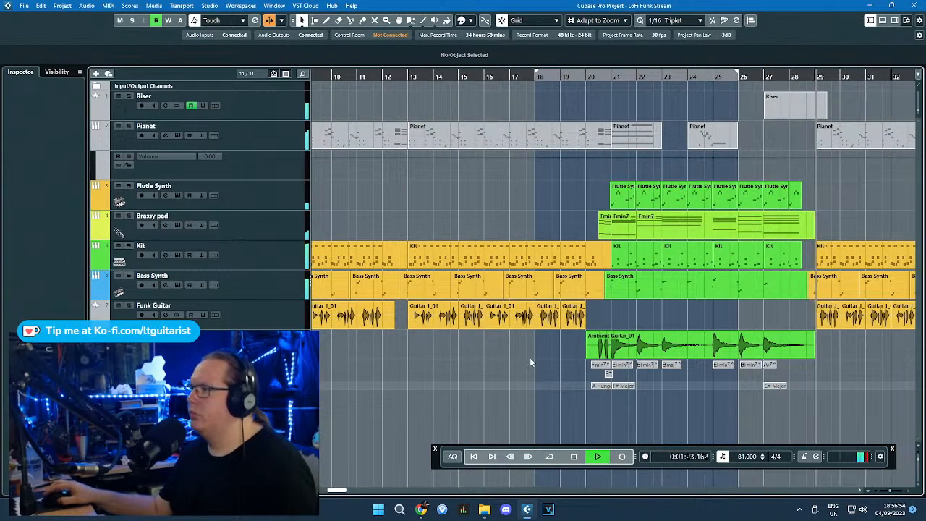
scroll(529, 357, "down", 3)
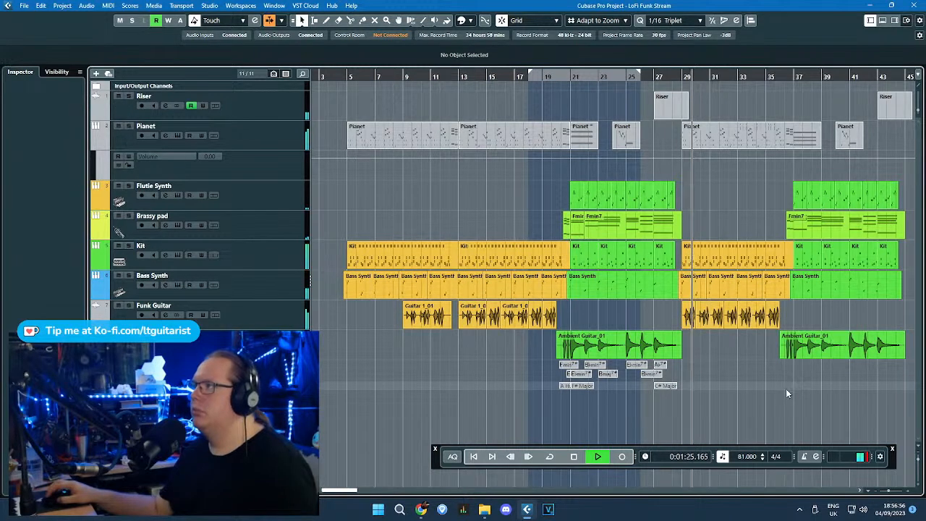
key("F2")
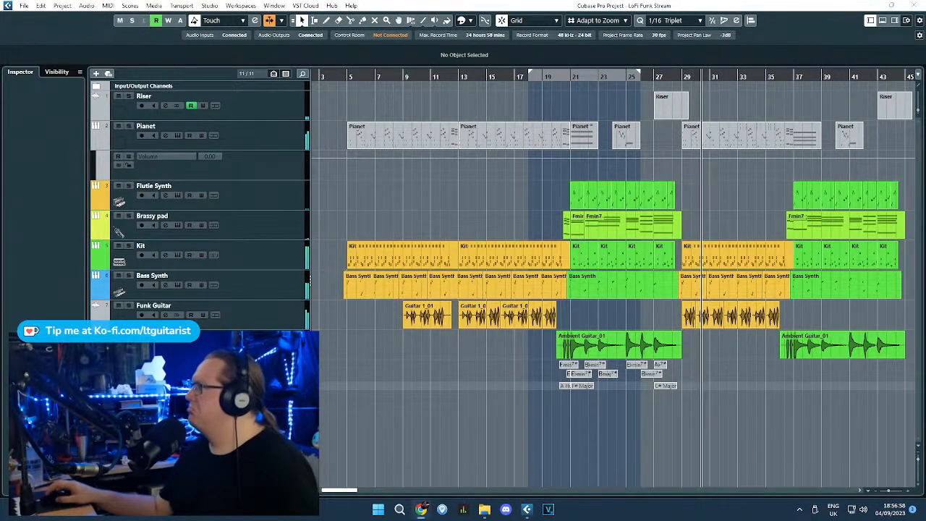
key("F2")
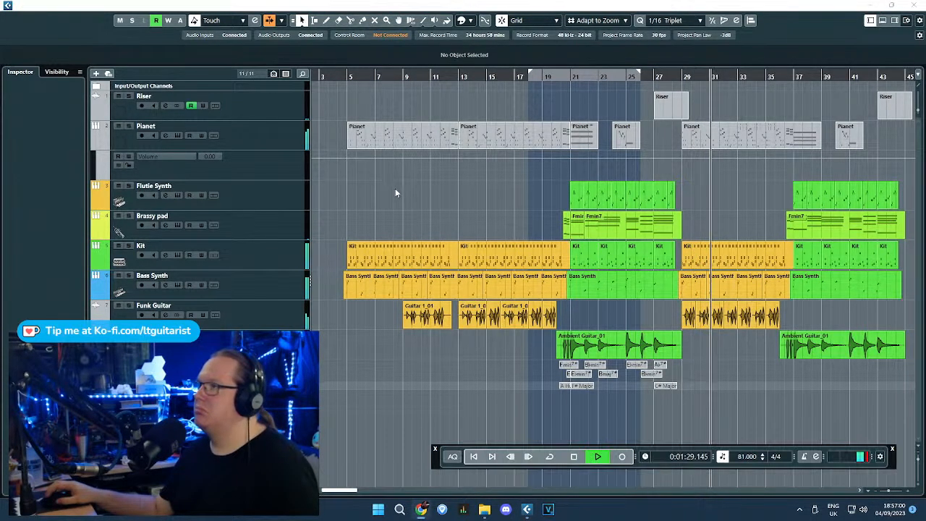
Step: Show the Pianet track's volume automation lane and open its part starting at bar 29 for note editing
left_click(94, 145)
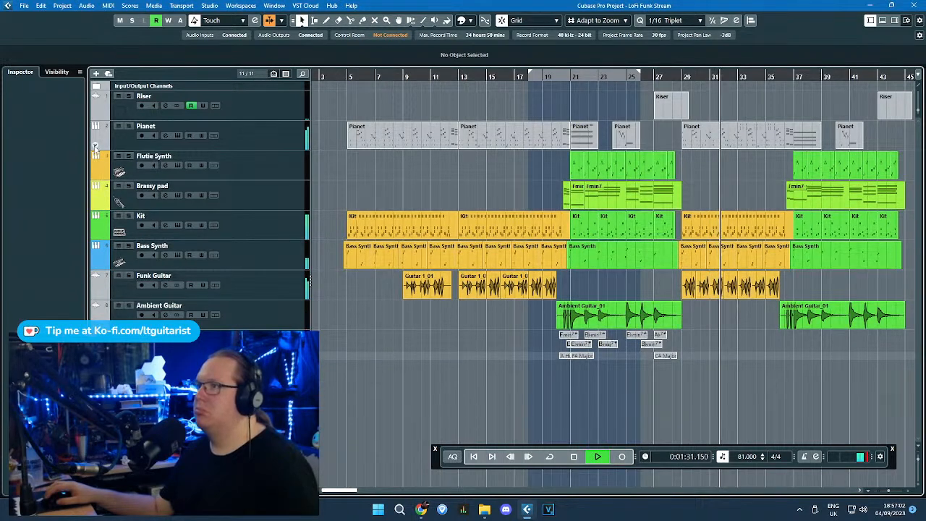
left_click(95, 145)
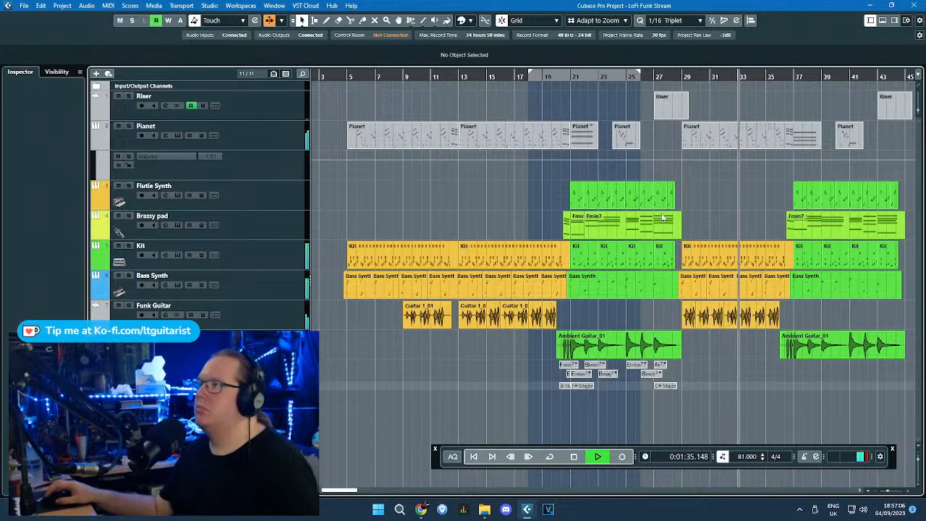
scroll(817, 205, "up", 3)
key("space")
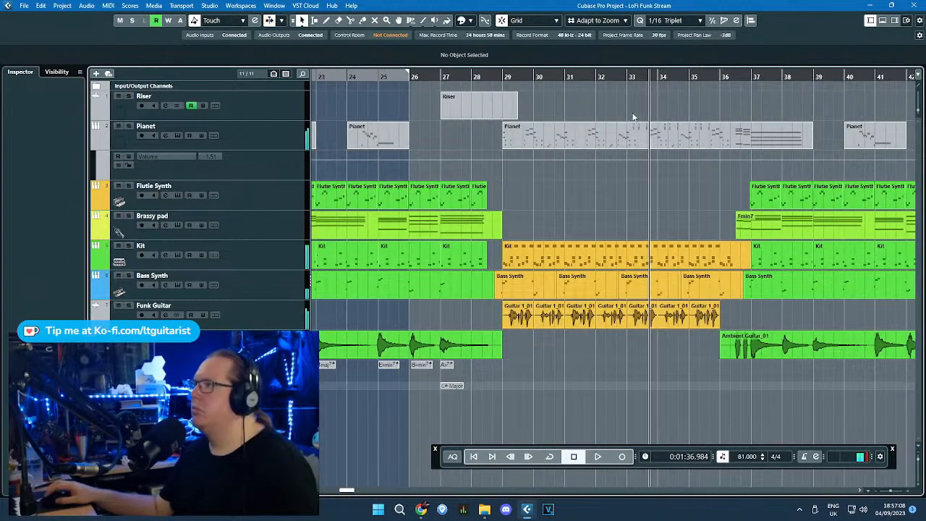
double_click(646, 128)
Step: Adjust the timing of the D#4, F#4 and A#4 chord notes in bar 33, starting the first chord at 33.1.3
scroll(399, 165, "up", 1)
left_click_drag(357, 269, 344, 188)
left_click(325, 148)
left_click_drag(319, 141, 324, 153)
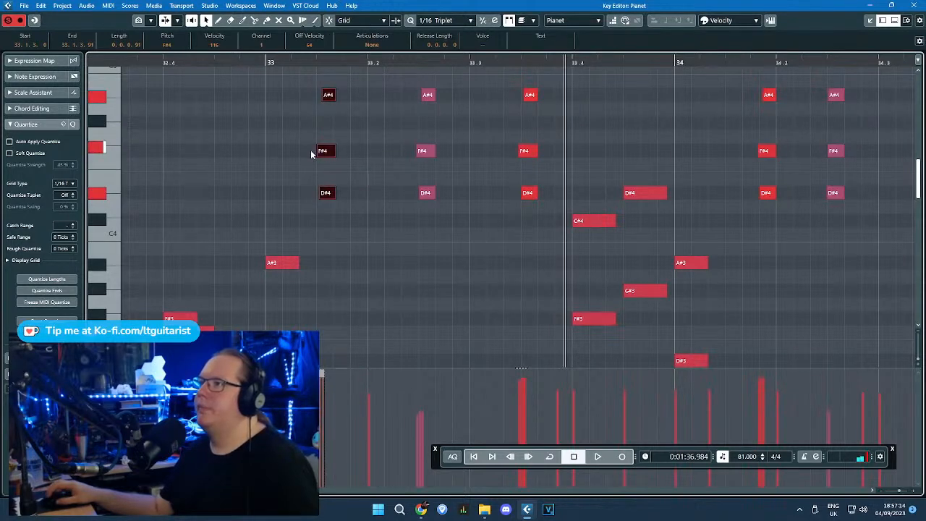
left_click(310, 150)
left_click(323, 95)
key("space")
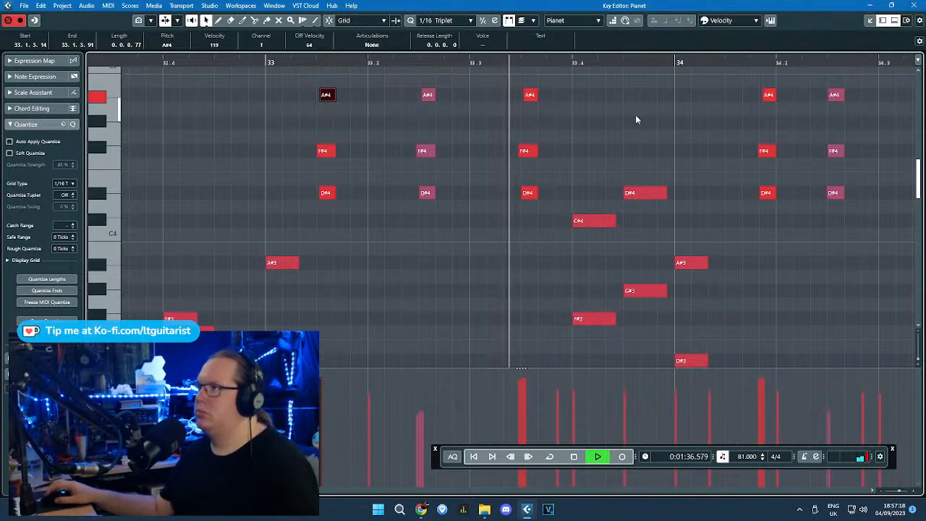
left_click_drag(416, 149, 422, 150)
scroll(579, 178, "down", 3)
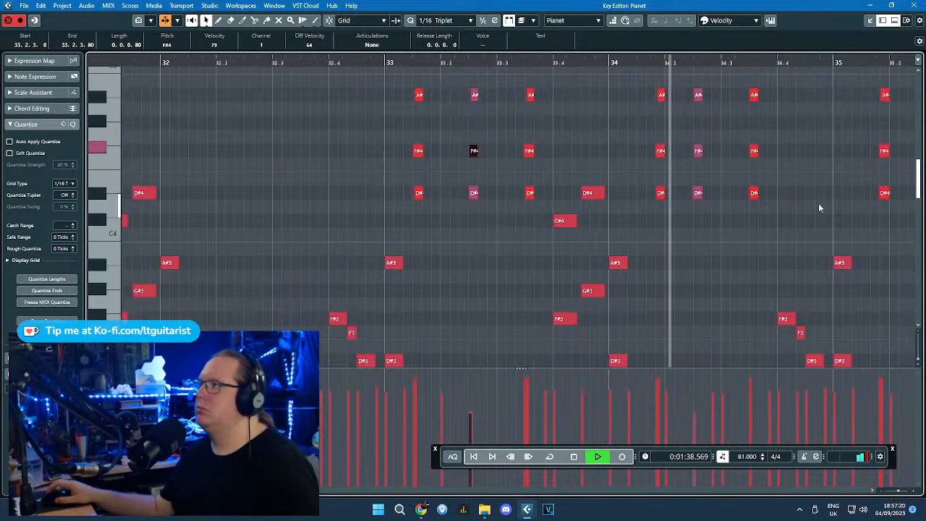
Step: Move the first D#4, F#4 and A#4 chords in bars 34 and 35 earlier and close the note editor
scroll(774, 208, "up", 4)
left_click_drag(587, 235, 535, 188)
left_click_drag(513, 84, 537, 204)
left_click_drag(521, 149, 479, 148)
scroll(482, 148, "down", 4)
scroll(601, 171, "up", 3)
left_click_drag(536, 212, 506, 75)
scroll(506, 108, "up", 2)
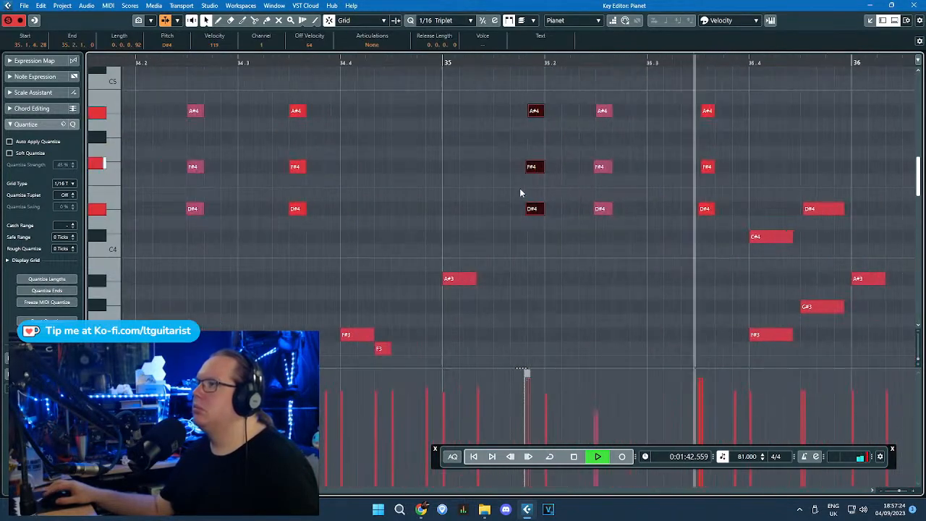
left_click_drag(543, 167, 497, 167)
scroll(522, 155, "down", 4)
left_click(912, 5)
Step: Listen to the edited Pianet passage from bar 33 and to the transition around bars 12 and 13
left_click_drag(604, 75, 742, 201)
scroll(741, 196, "up", 6)
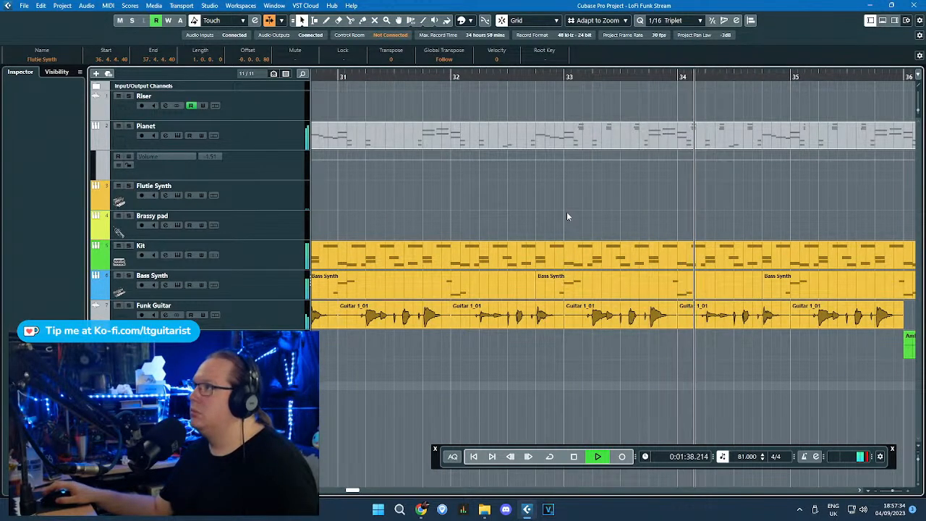
scroll(569, 214, "down", 2)
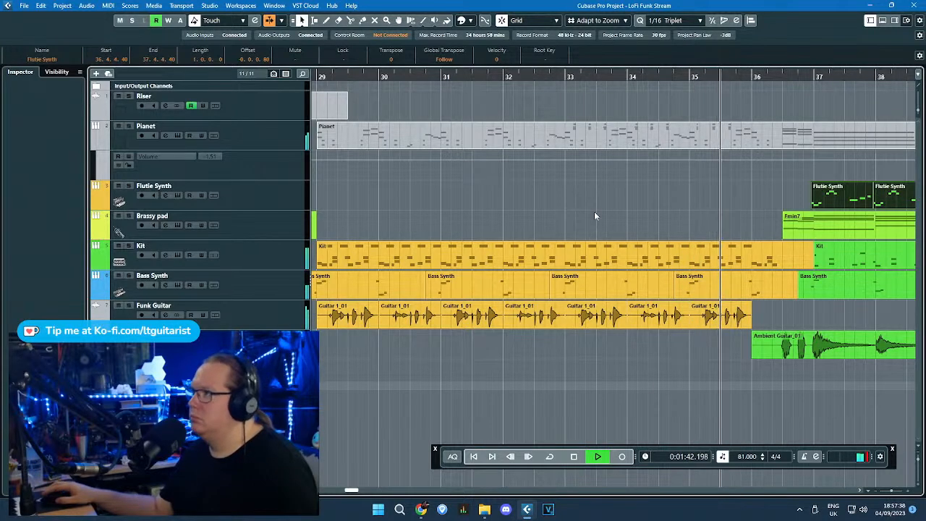
scroll(594, 212, "down", 1)
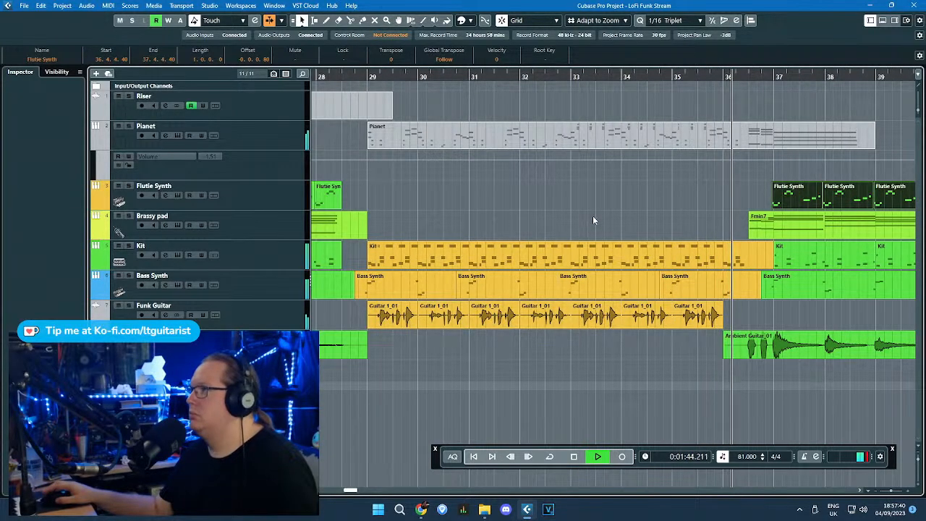
scroll(592, 217, "down", 5)
left_click_drag(368, 174, 443, 184)
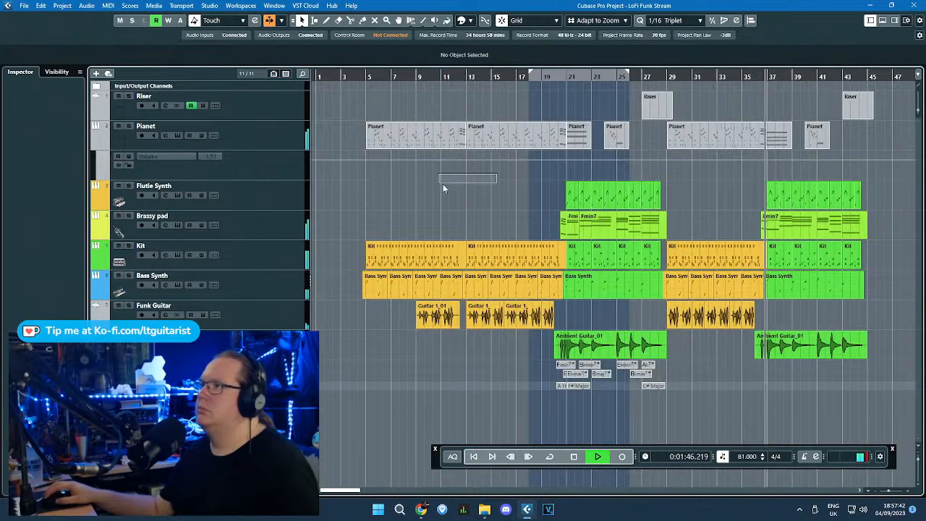
scroll(456, 176, "up", 5)
scroll(478, 167, "up", 5)
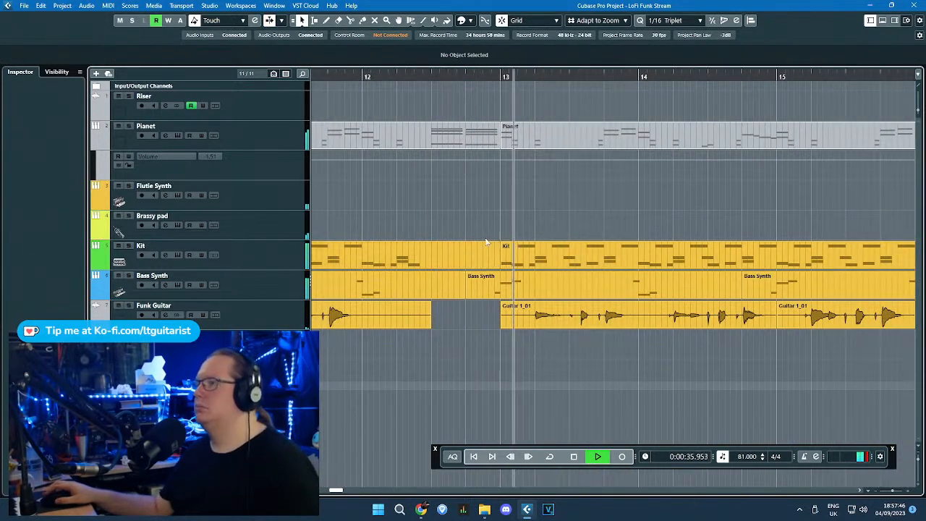
scroll(490, 222, "down", 5)
key("space")
Step: Copy the Brassy pad's two Fmin7 parts before and at bar 21 to 12.3 and bar 13, and play them back
scroll(665, 228, "up", 4)
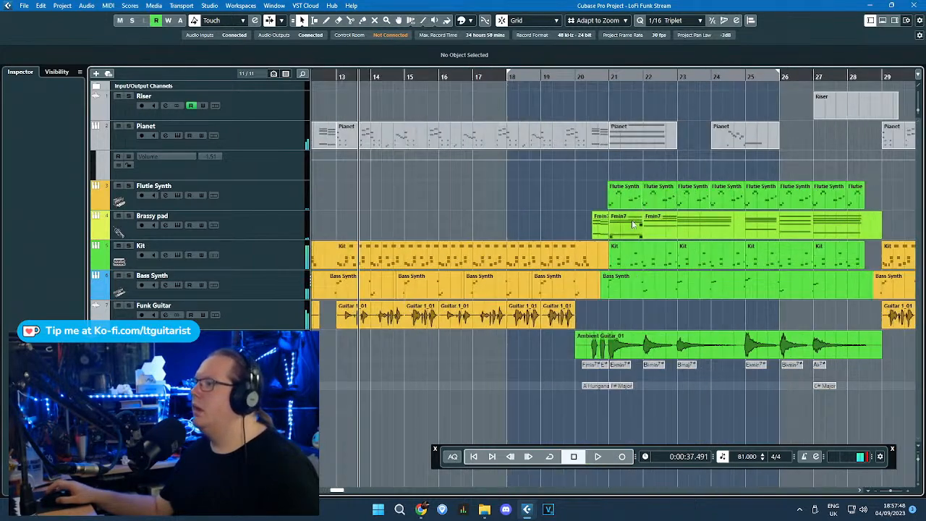
scroll(614, 228, "down", 4)
left_click_drag(531, 227, 470, 235)
scroll(460, 234, "up", 3)
double_click(380, 77)
left_click(343, 184)
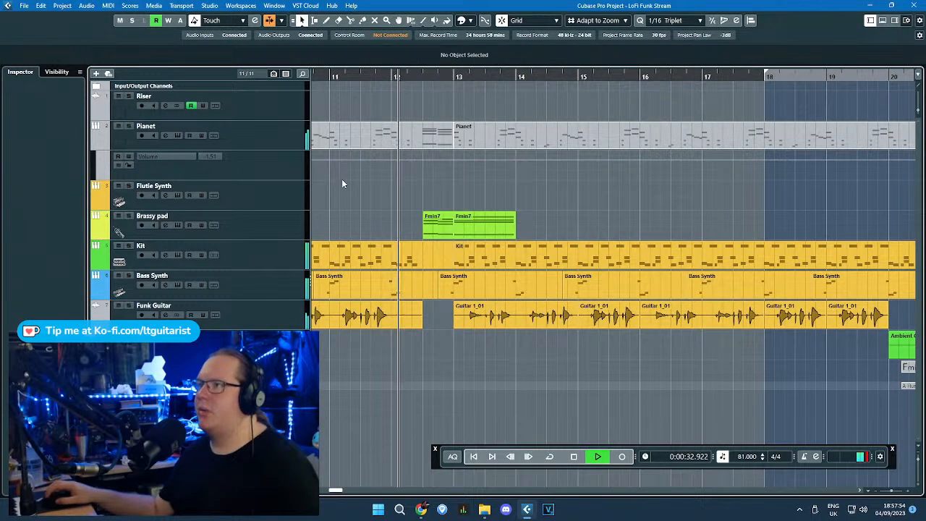
scroll(452, 147, "up", 3)
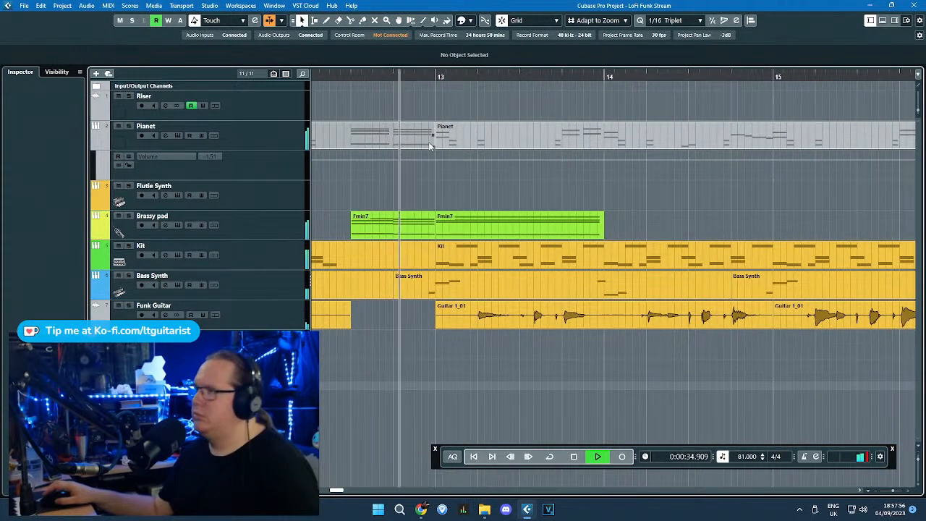
scroll(420, 191, "down", 5)
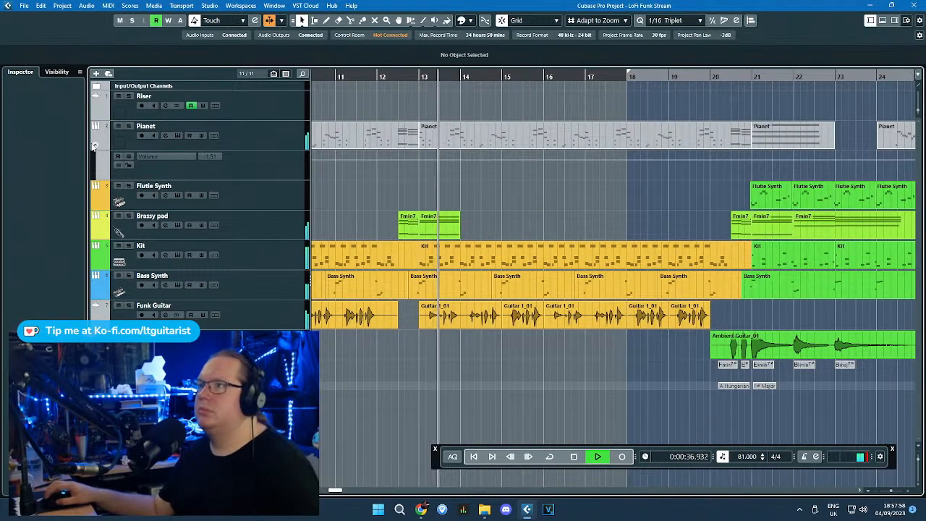
Step: Shorten the copied Brassy pad part at bar 13 to about a third of a bar and glue it to the preceding part
scroll(459, 312, "up", 2)
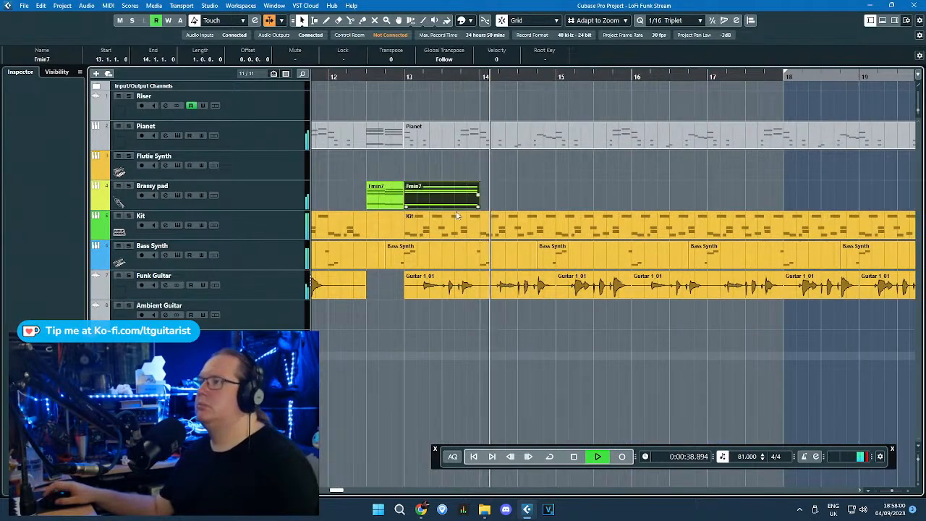
left_click_drag(480, 207, 435, 208)
scroll(362, 77, "down", 1)
key("4")
left_click(382, 195)
key("1")
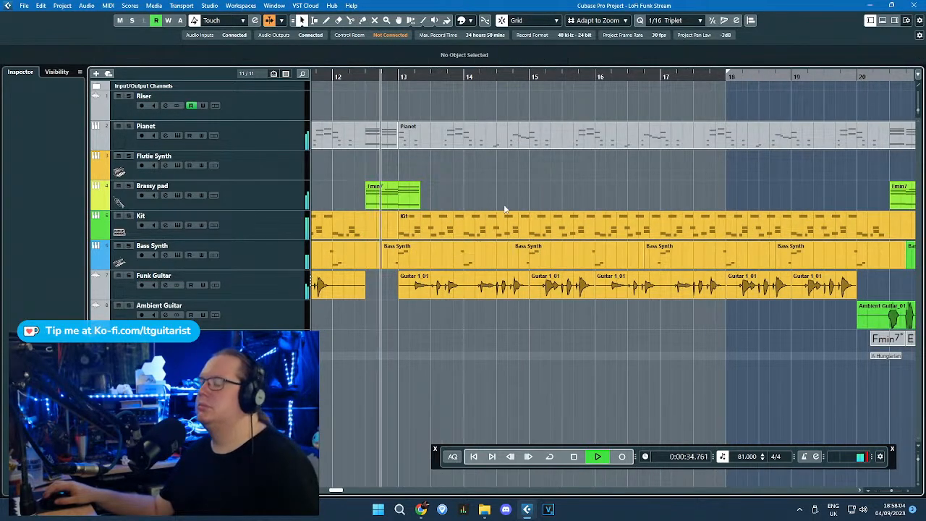
Step: Split the Ambient Guitar event at bar 22
scroll(463, 297, "right", 7)
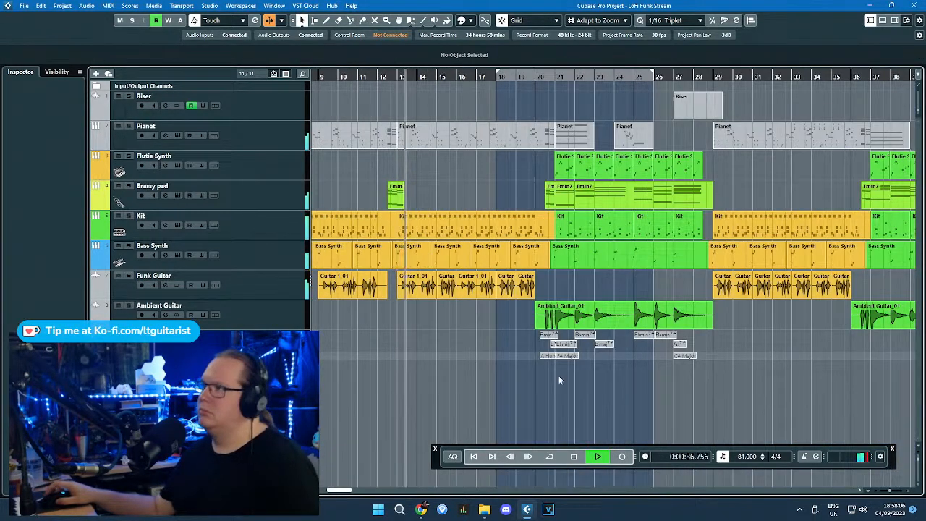
left_click(616, 313)
key("1")
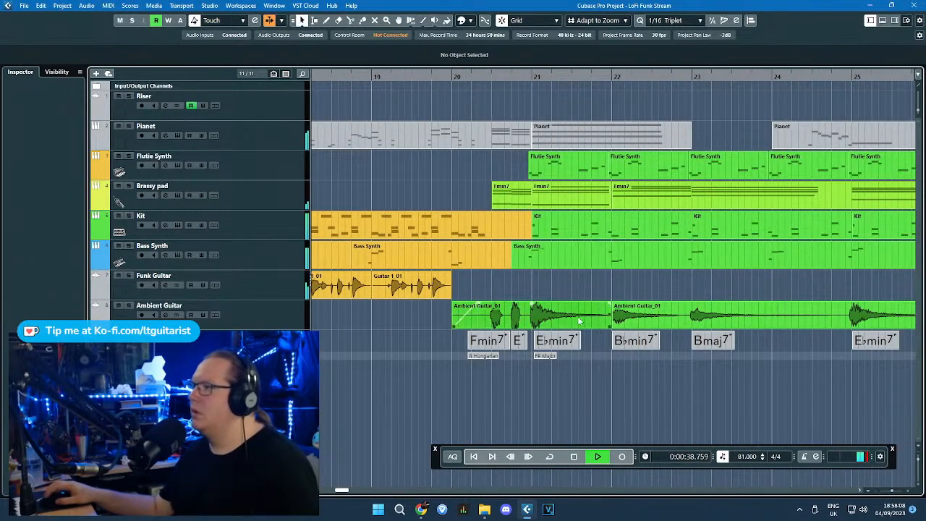
Step: Copy the Ambient Guitar event spanning bars 20 to 22 to start at 12.1.1.0
left_click(554, 317)
scroll(541, 320, "down", 4)
key("ctrl+d")
left_click_drag(587, 317, 366, 321)
scroll(361, 321, "up", 4)
scroll(385, 323, "up", 1)
left_click_drag(518, 321, 420, 325)
scroll(420, 325, "down", 2)
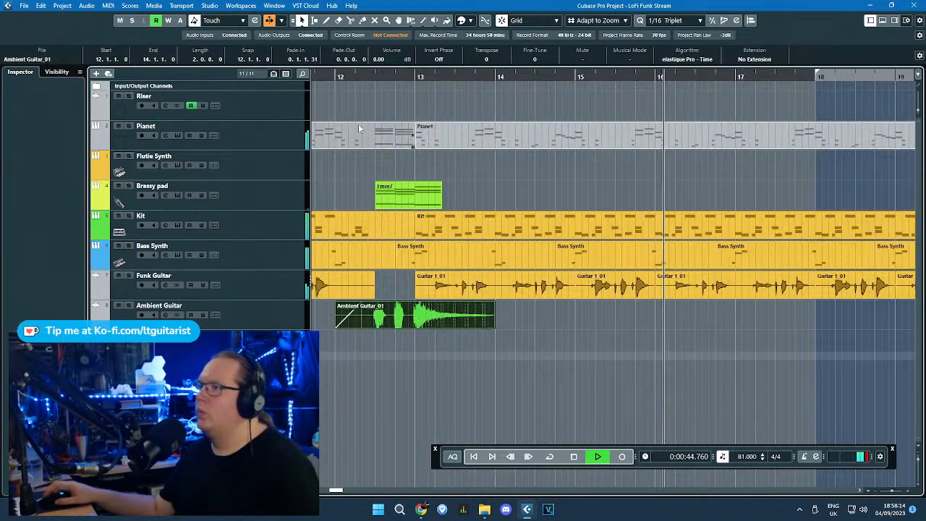
Step: Split the copied Brassy pad part and Ambient Guitar event at bar 13 and delete the pieces after it
left_click(325, 89)
scroll(516, 190, "down", 3)
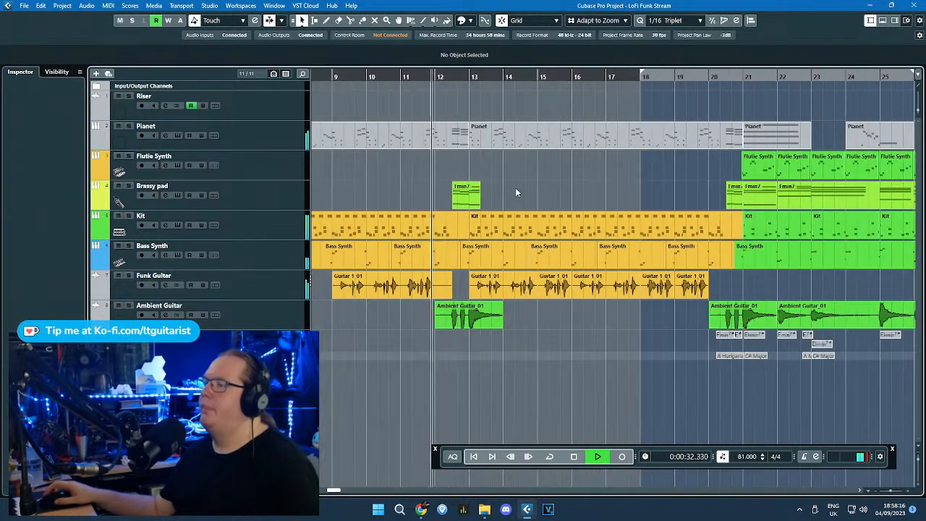
scroll(515, 190, "up", 4)
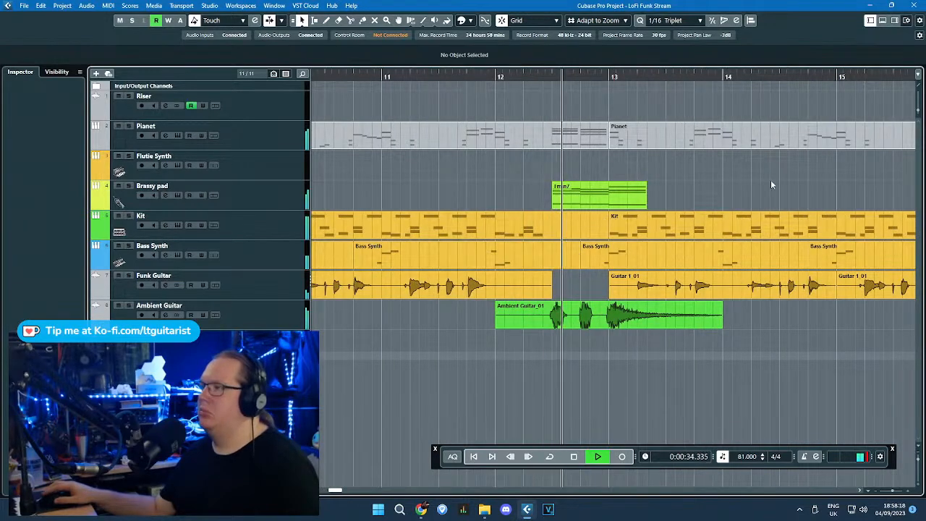
scroll(573, 343, "up", 2)
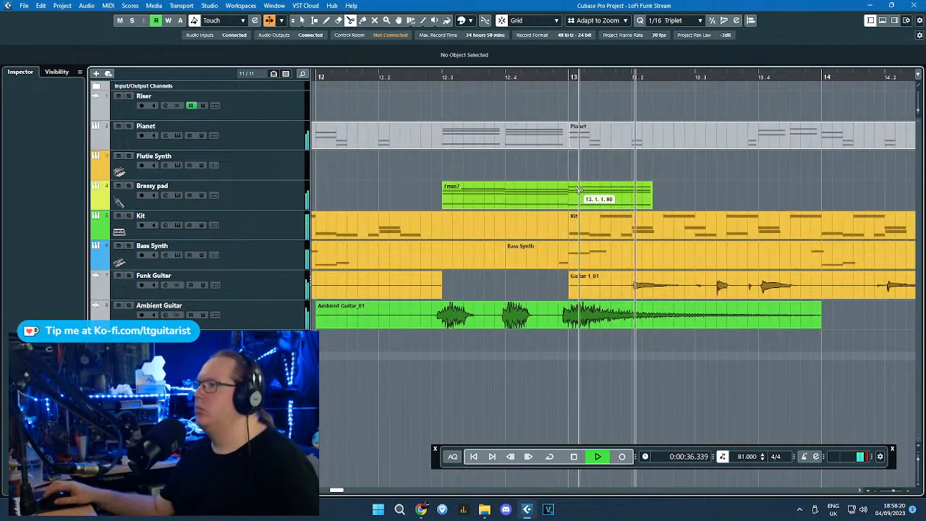
left_click(573, 326, "alt")
left_click(584, 323)
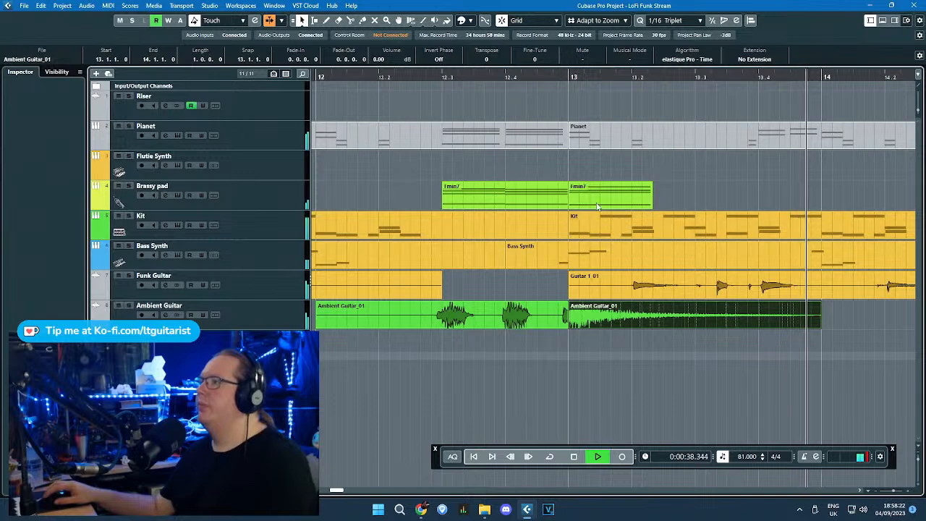
key("Delete")
key("Delete")
Step: Trim the copied Ambient Guitar event to end at 12.4.4.40 with a short fade-out of 0.0.0.47
left_click_drag(567, 325, 544, 304)
scroll(392, 93, "down", 1)
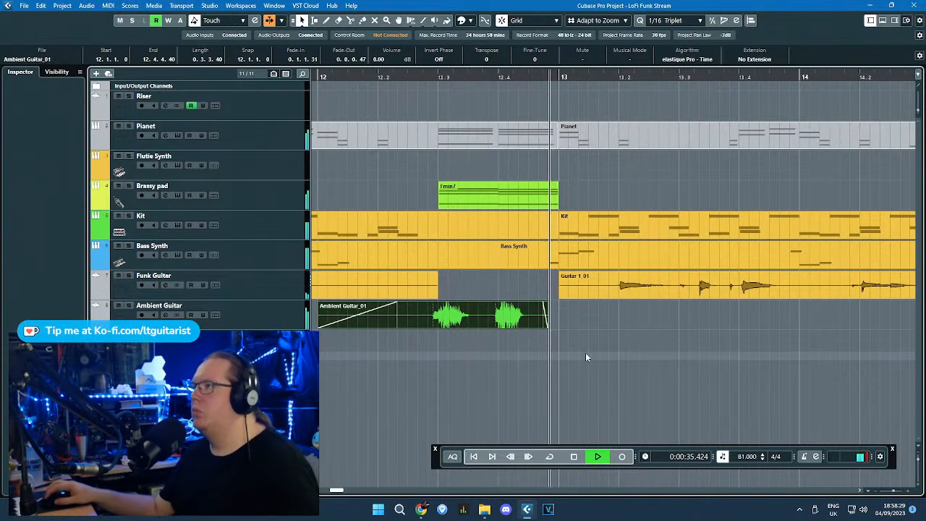
key("space")
Step: Add volume automation points on the Brassy pad and Ambient Guitar tracks near the end of bar 12 and in bar 20
left_click(95, 205)
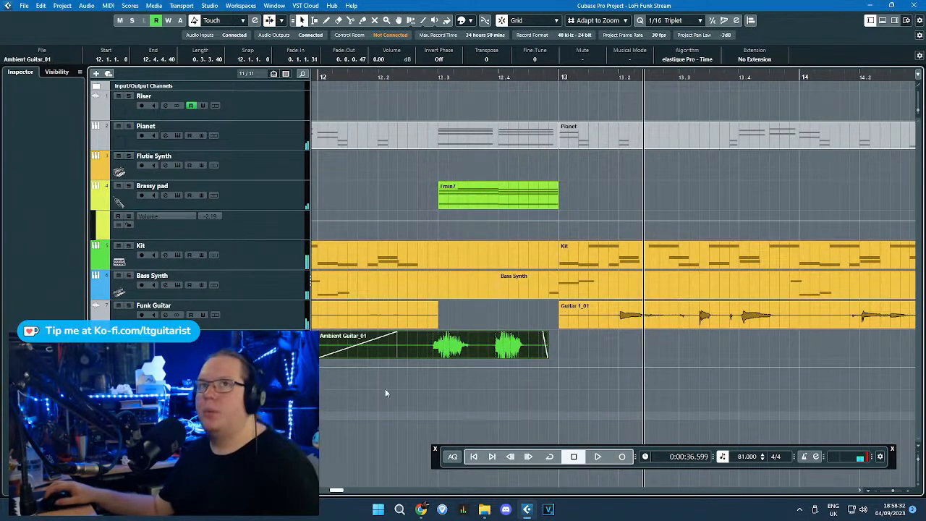
left_click(513, 366)
left_click(538, 217)
scroll(613, 228, "down", 5)
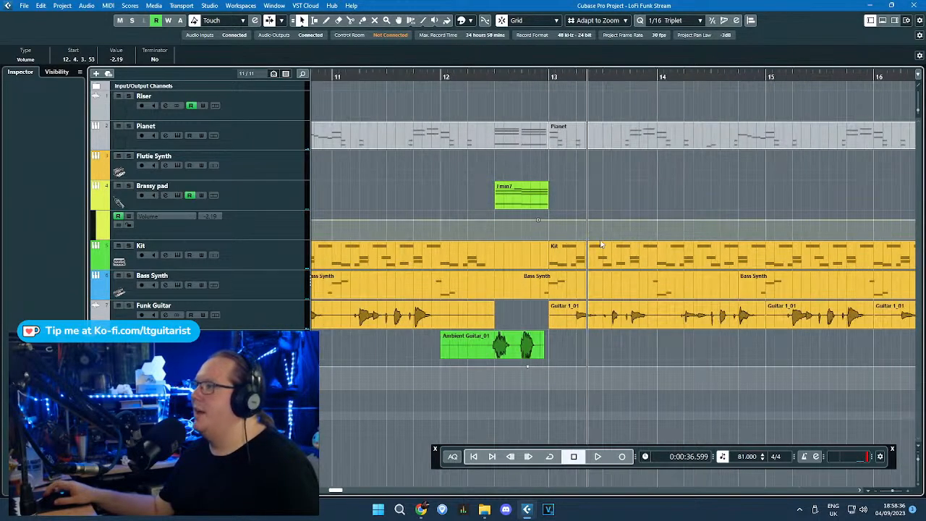
scroll(623, 218, "down", 6)
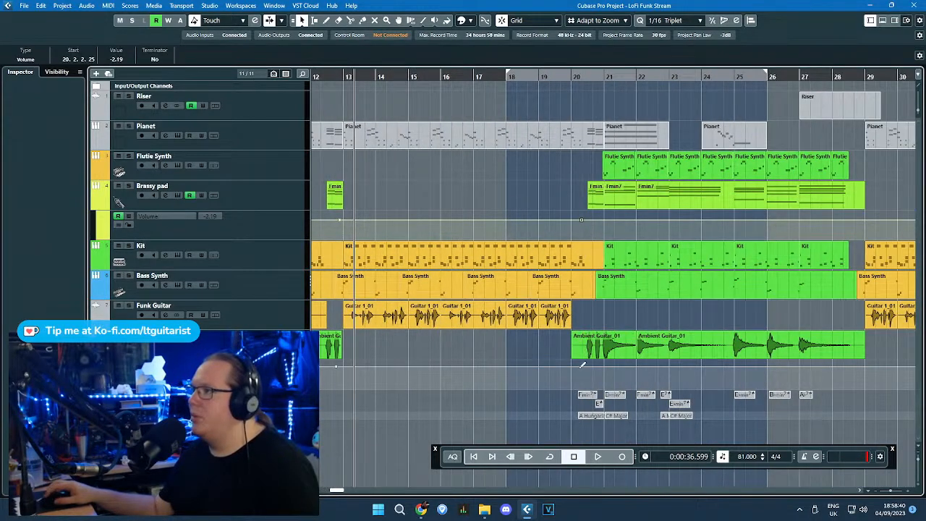
left_click(370, 409)
Step: Drop the Ambient Guitar and Brassy pad volume automation sharply at bar 13, the guitar to -∞, and play back from bar 12
scroll(357, 414, "up", 6)
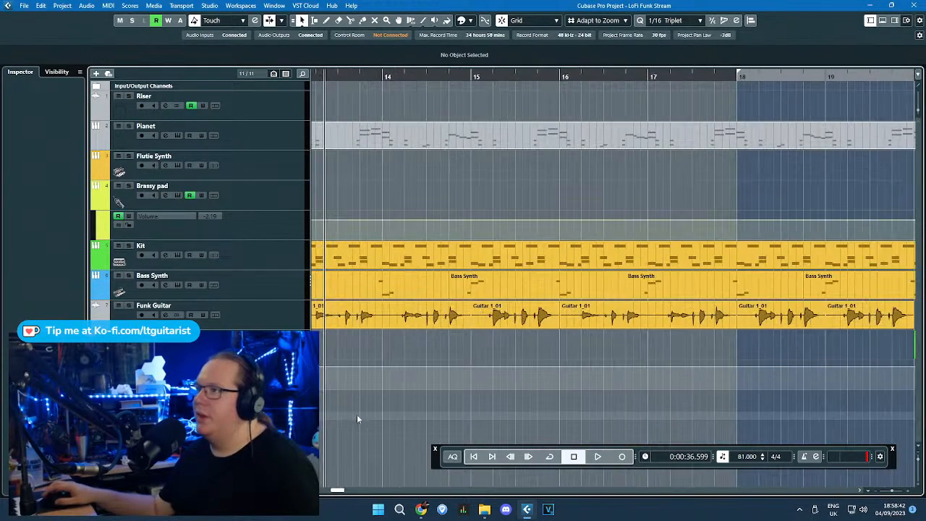
scroll(580, 384, "right", 4)
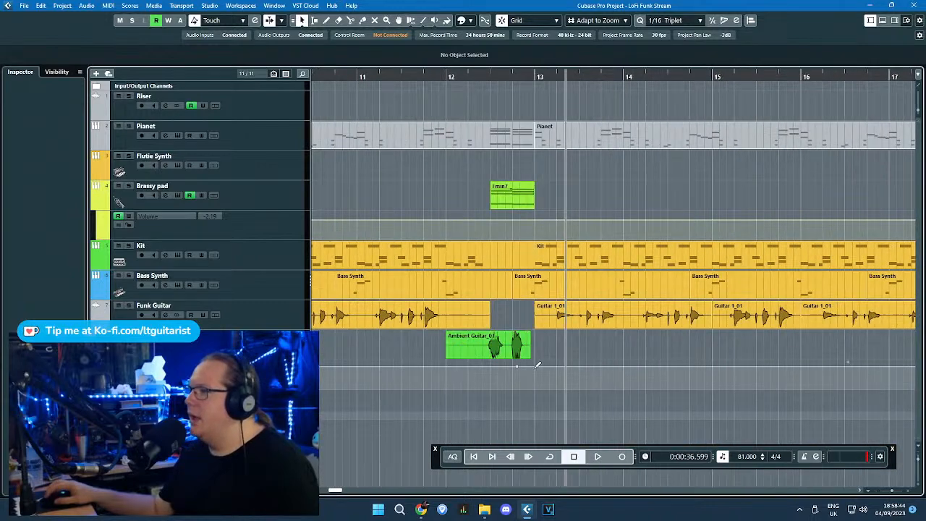
left_click_drag(537, 364, 535, 406)
scroll(551, 312, "up", 3)
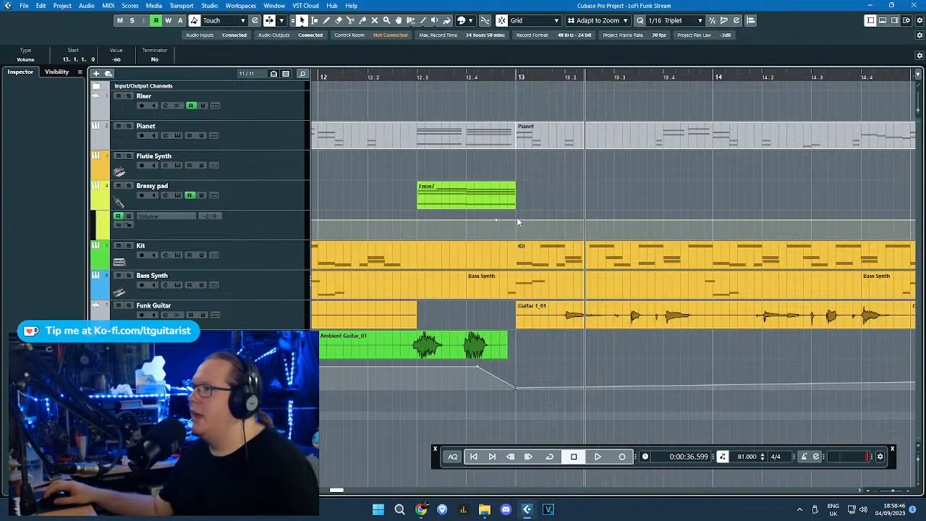
left_click_drag(520, 220, 506, 238)
scroll(545, 247, "up", 2)
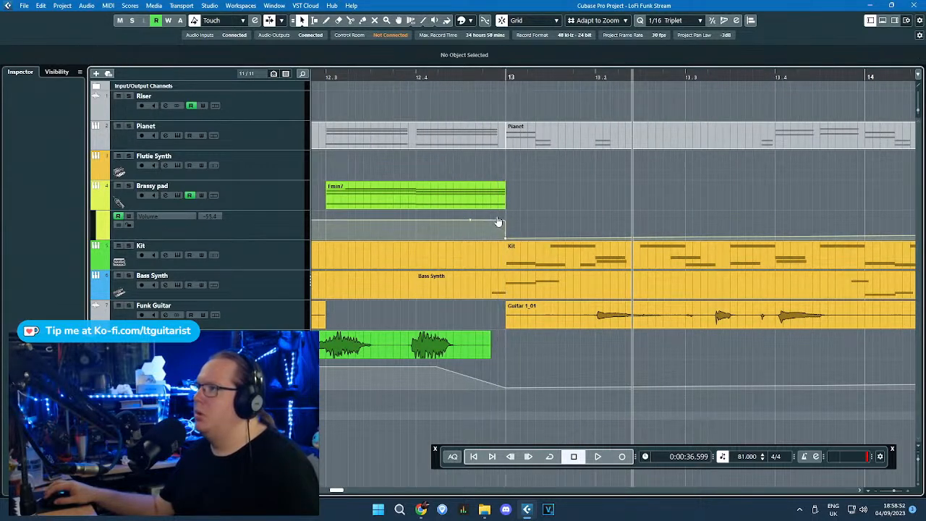
scroll(489, 285, "down", 3)
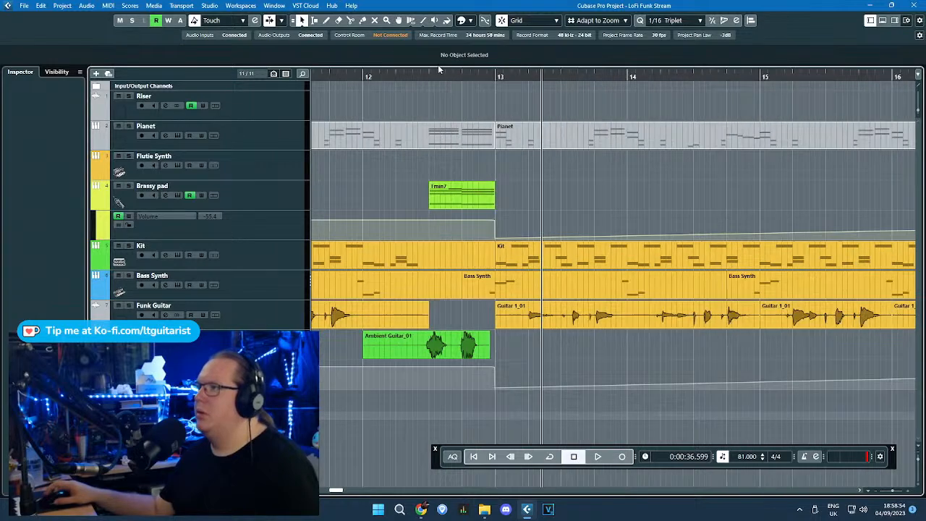
left_click(389, 75)
key("space")
scroll(516, 163, "down", 4)
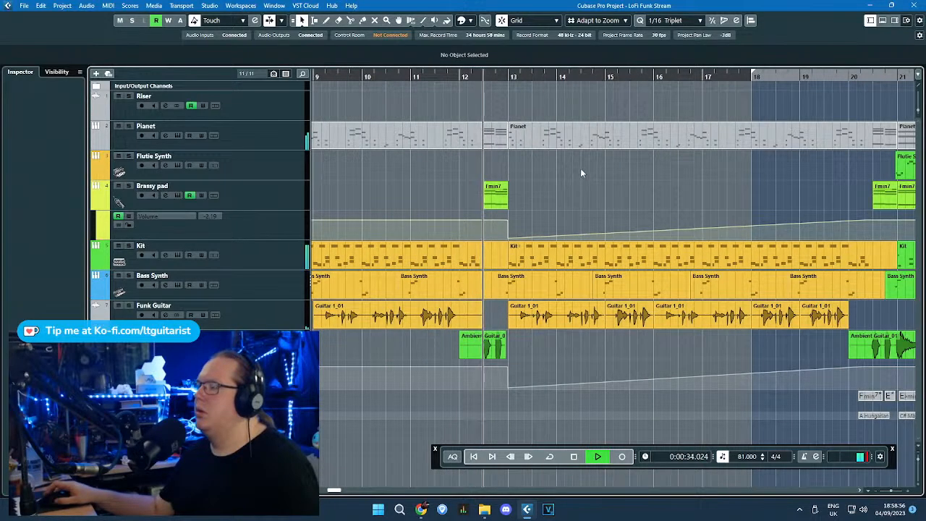
Step: Bend the Brassy pad and Ambient Guitar volume automation so both stay at -∞ from bar 13 until the rise in bar 20
scroll(580, 169, "up", 3)
scroll(551, 151, "down", 5)
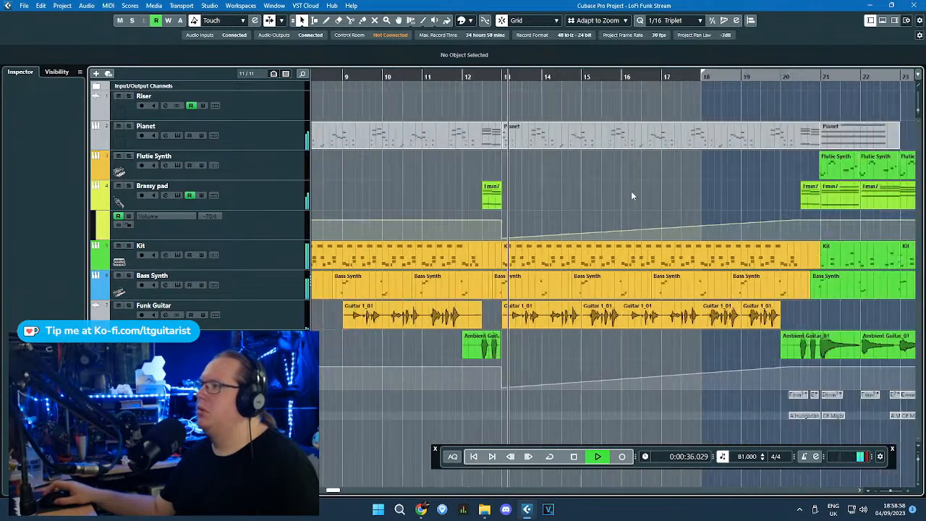
scroll(637, 207, "up", 1)
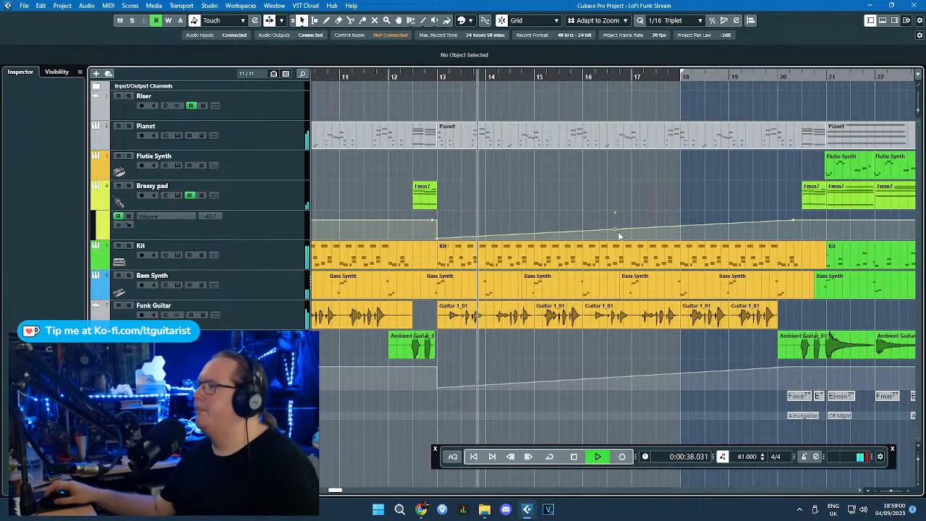
left_click_drag(617, 235, 697, 319)
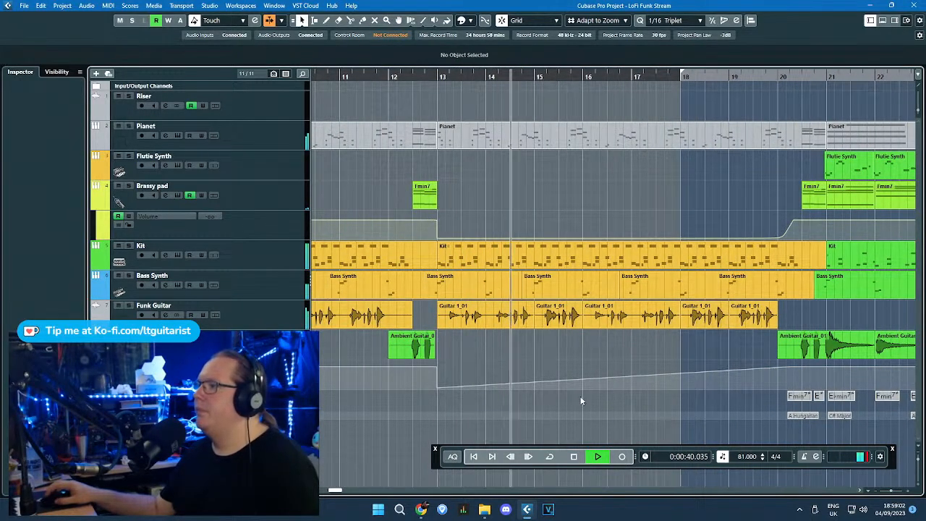
left_click_drag(614, 382, 701, 449)
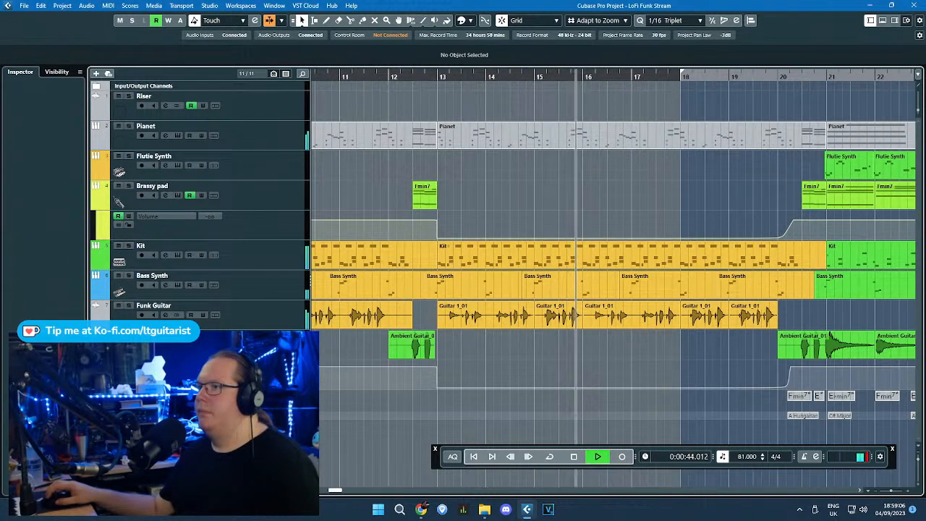
Step: Lock the Brassy pad volume automation lane and stop playback
left_click(128, 225)
key("g")
key("g")
scroll(541, 187, "up", 4)
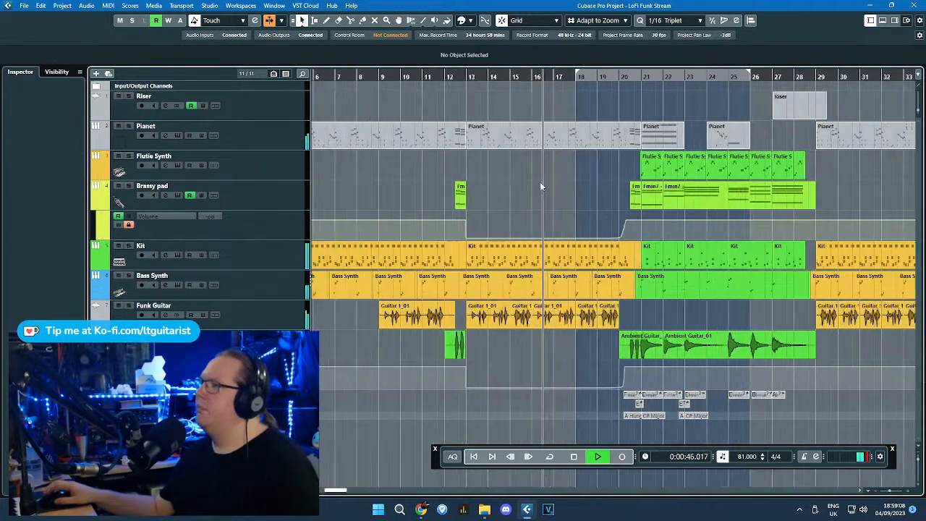
scroll(539, 189, "down", 4)
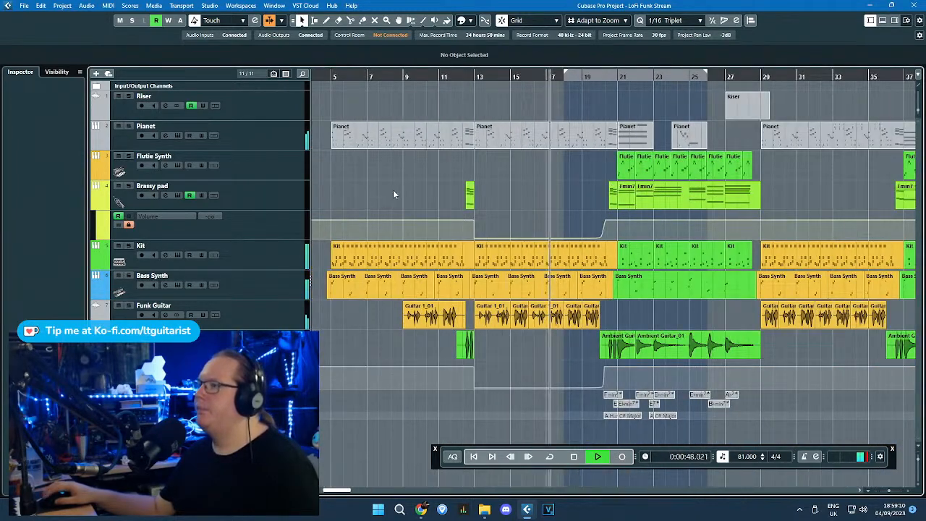
scroll(393, 193, "left", 2)
key("space")
double_click(427, 256)
key("g")
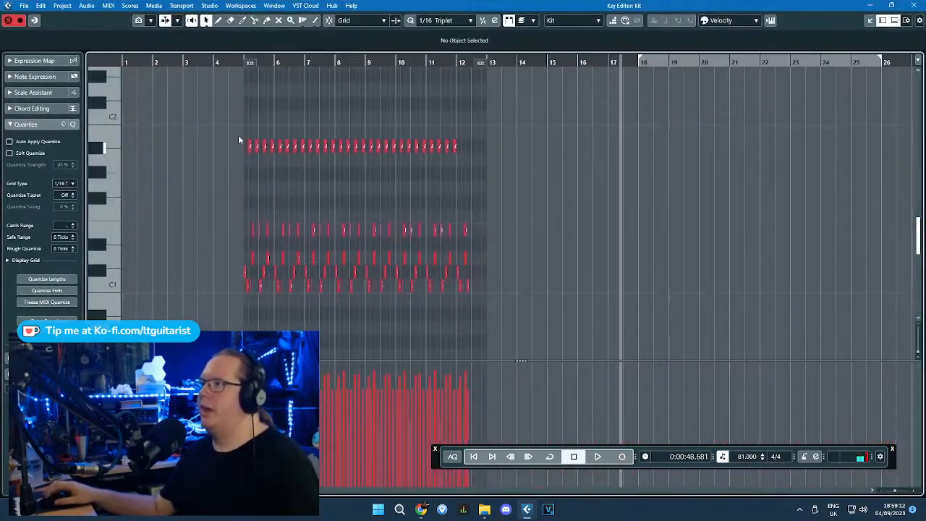
left_click(911, 5)
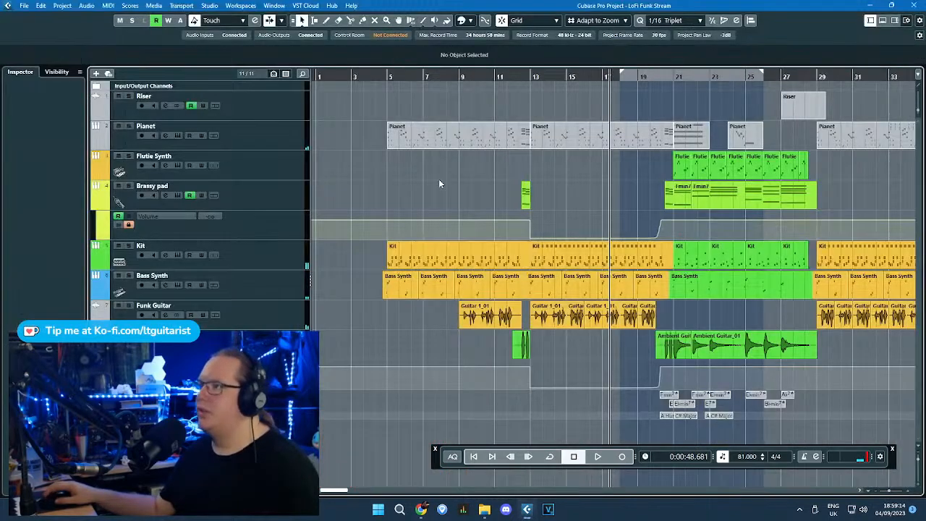
Step: Play back from around bar 5 and hide the Brassy pad automation lane
scroll(410, 151, "up", 3)
left_click_drag(359, 79, 365, 189)
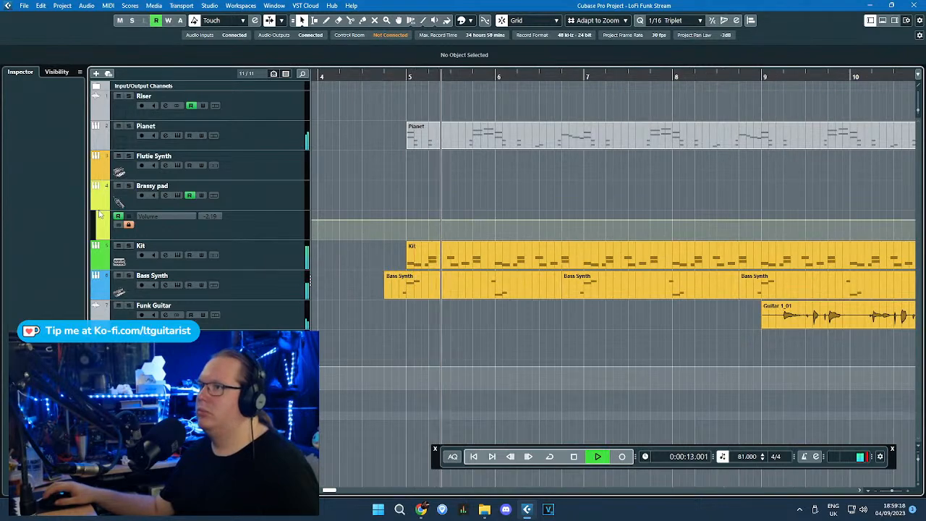
left_click(181, 204)
left_click(94, 207)
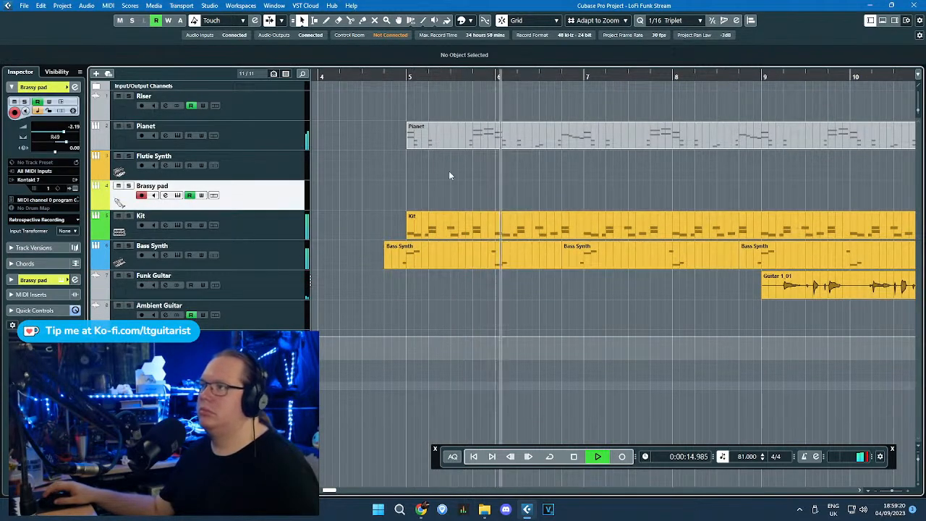
key("g")
key("g")
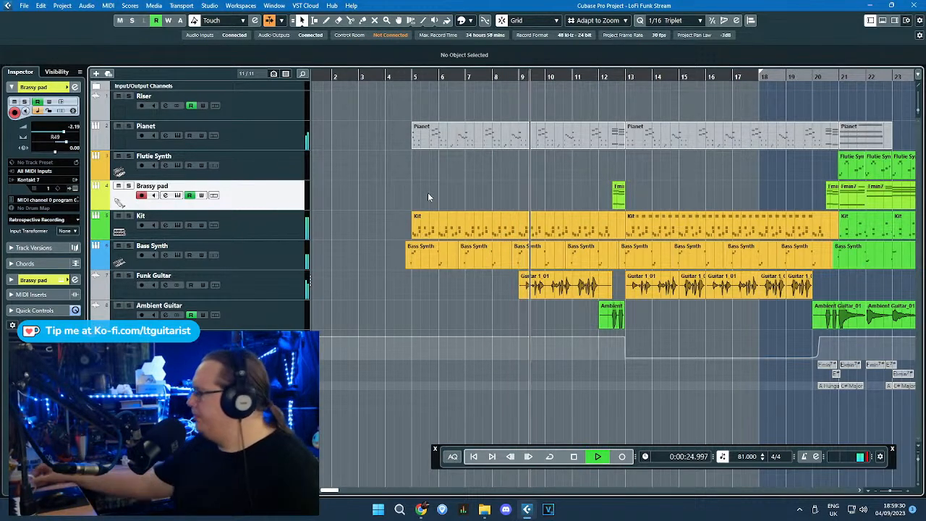
Step: Solo the Pianet track, inspect its Good Vibrato instrument settings in Kontakt, and close the instrument window
left_click(281, 143)
scroll(490, 194, "down", 4)
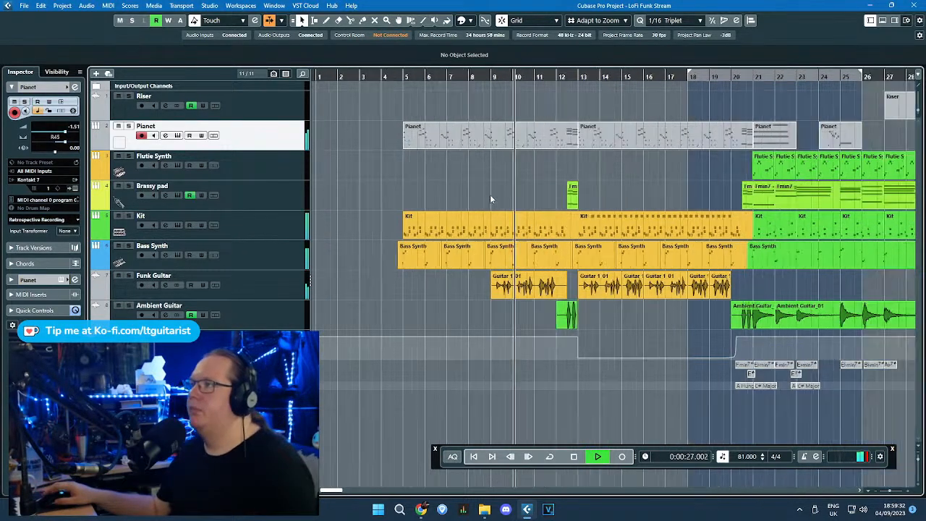
key("s")
left_click(76, 189)
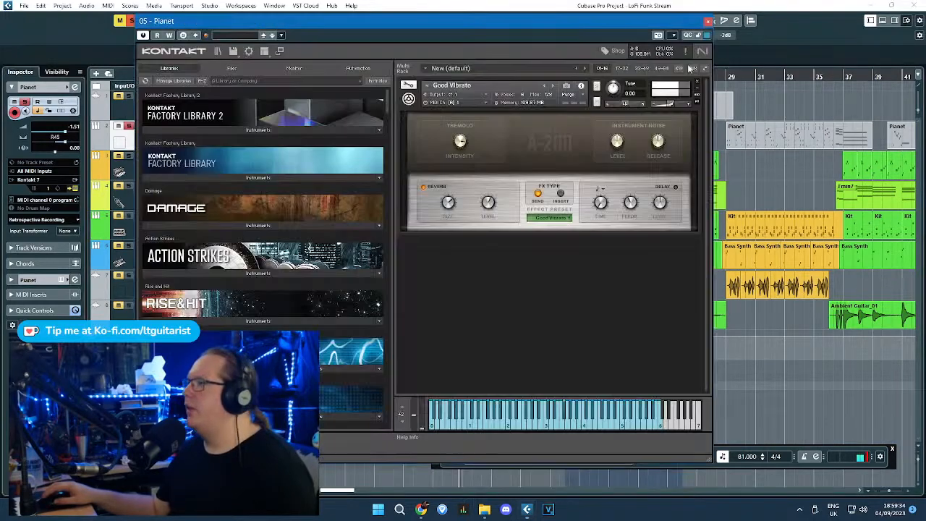
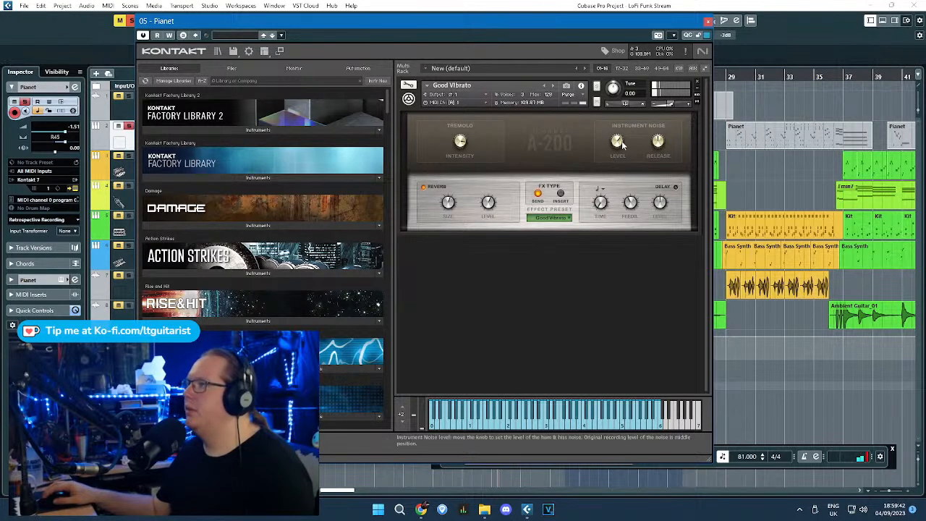
left_click(707, 22)
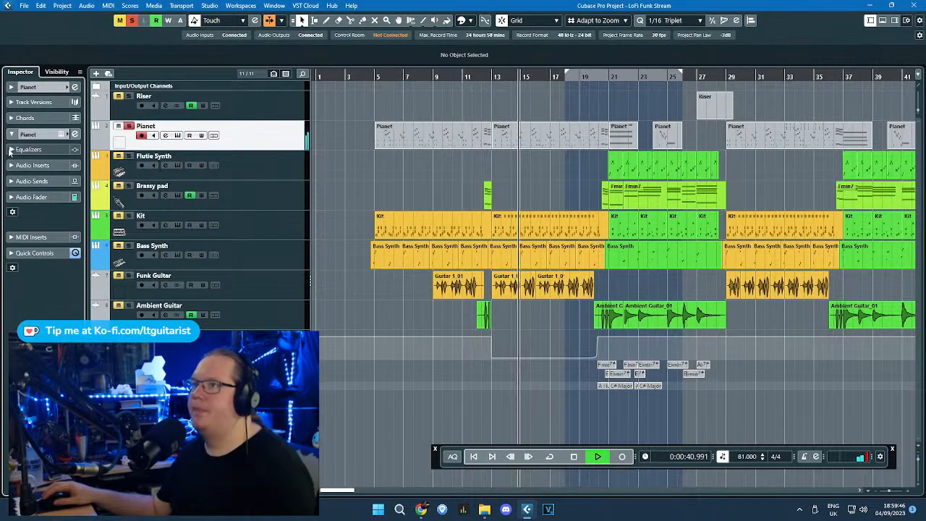
Step: Enable the equalizer on the Pianet channel and add Steinberg's Limiter as its first insert effect
left_click(11, 149)
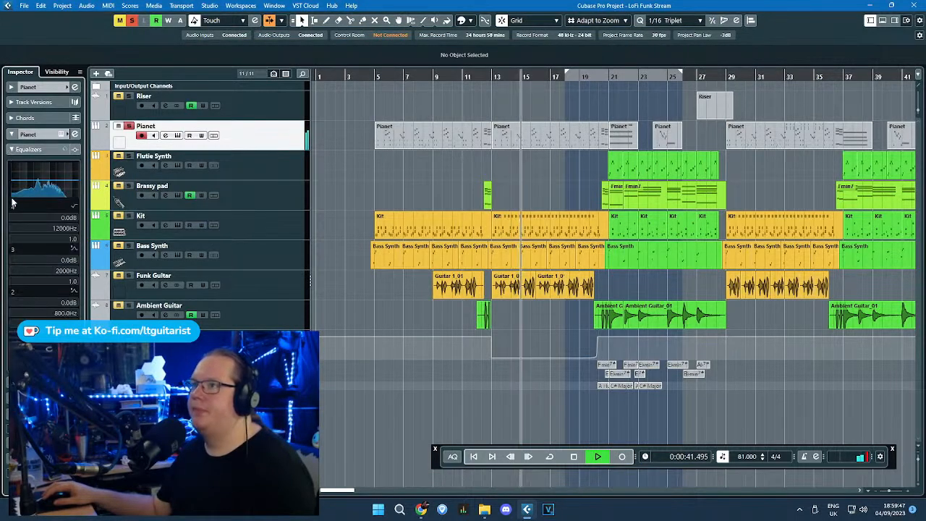
left_click(6, 396)
left_click(73, 185)
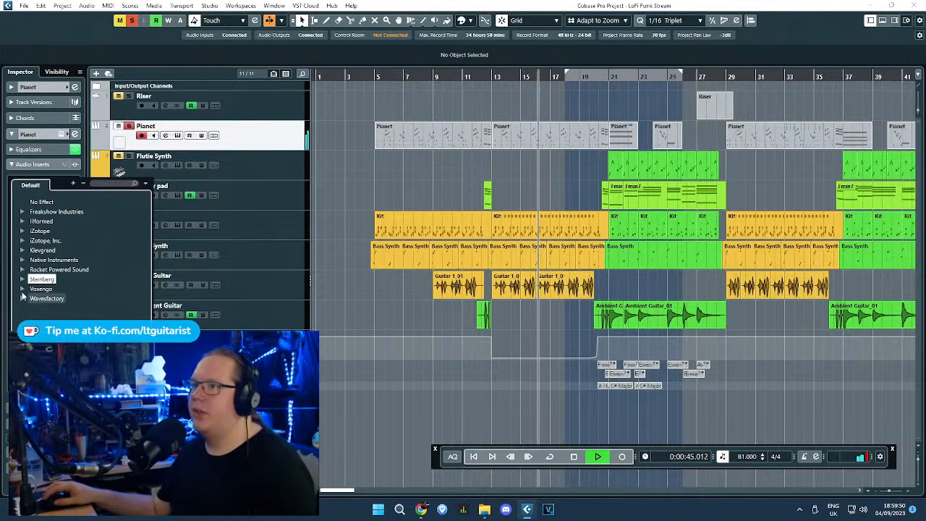
left_click(23, 279)
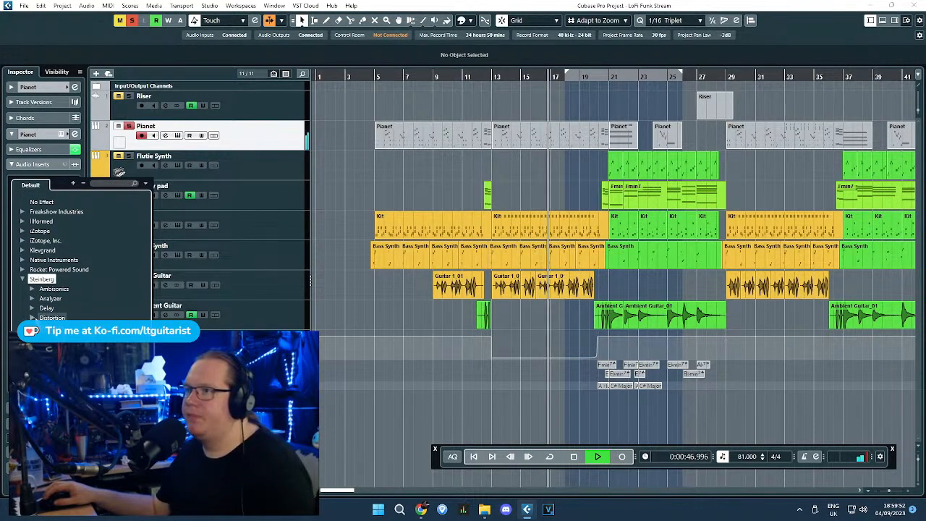
double_click(54, 394)
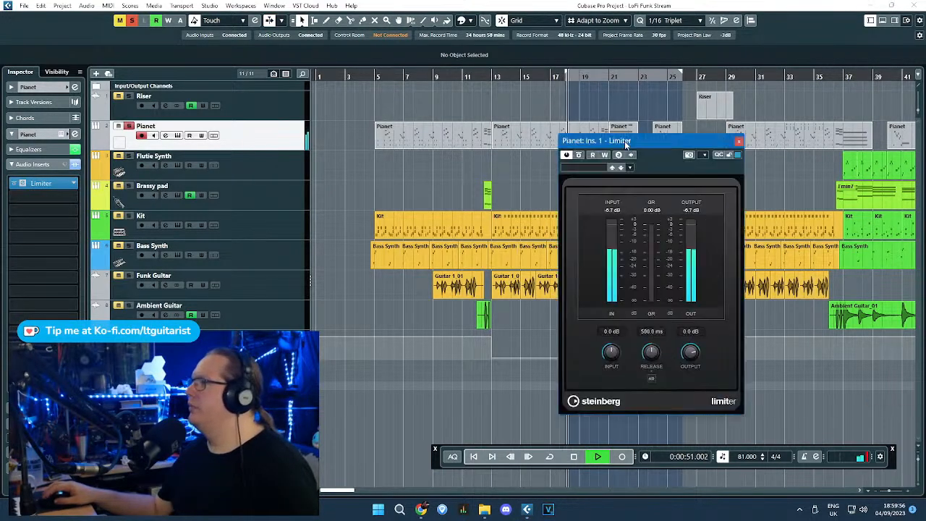
Step: Search the Limiter presets for "keys" and clear the search to browse the full preset list
left_click(543, 171)
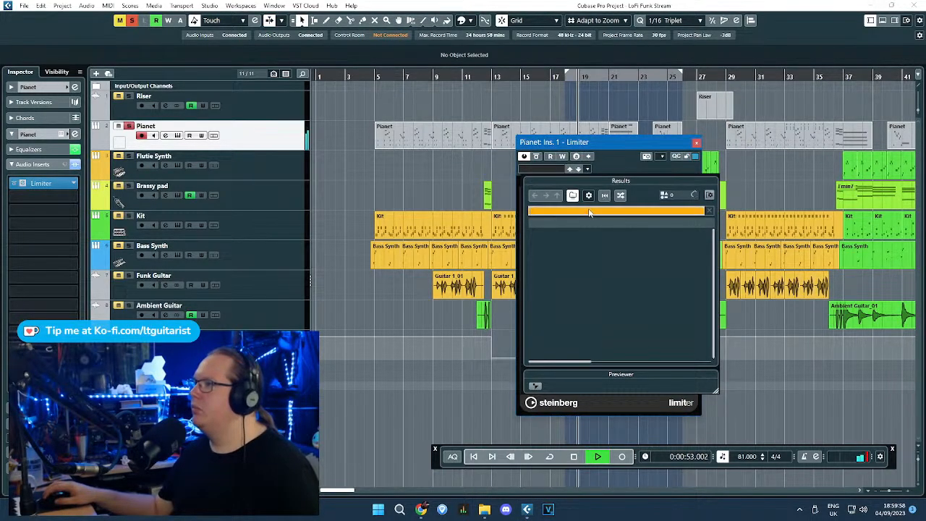
type("keys")
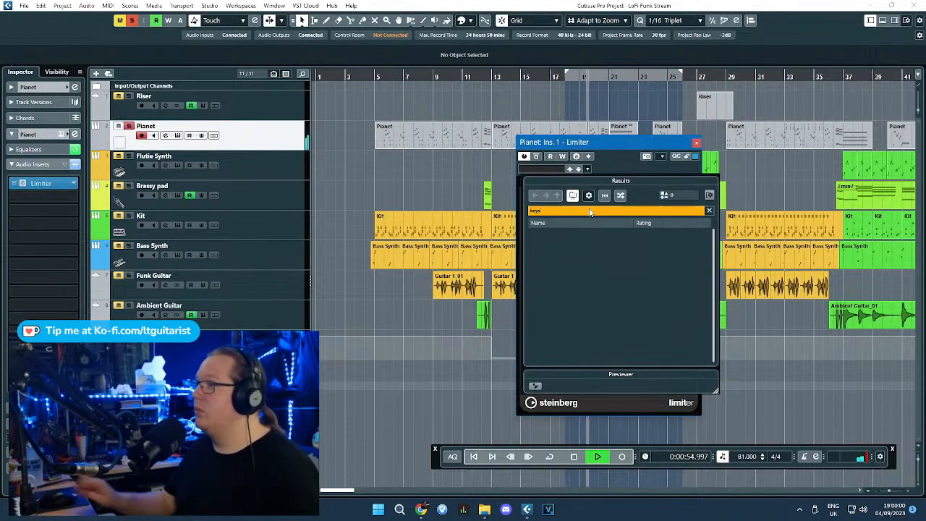
key("BackSpace")
key("BackSpace")
key("BackSpace")
key("BackSpace")
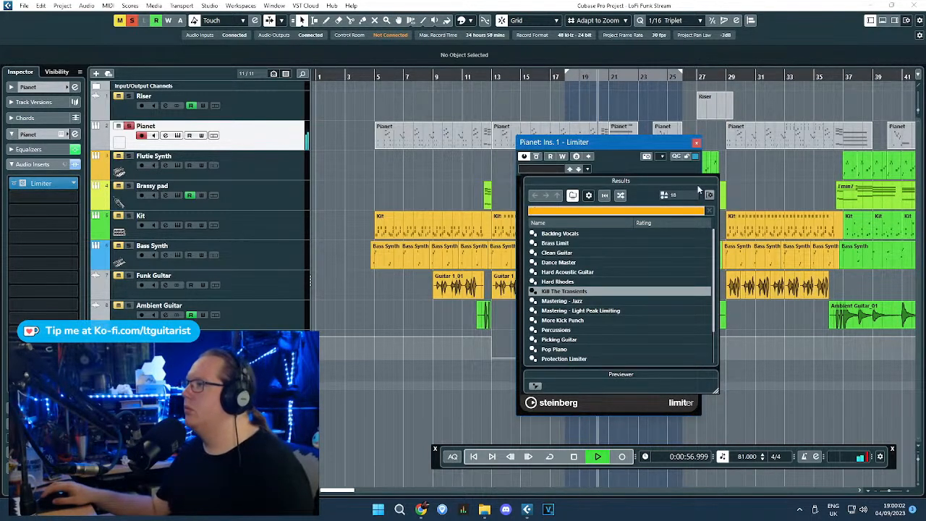
Step: Set the Pianet Limiter to 8.2 dB input, automatic release and -2.7 dB output, and unsolo the Pianet while playing from around bar 17
left_click(641, 152)
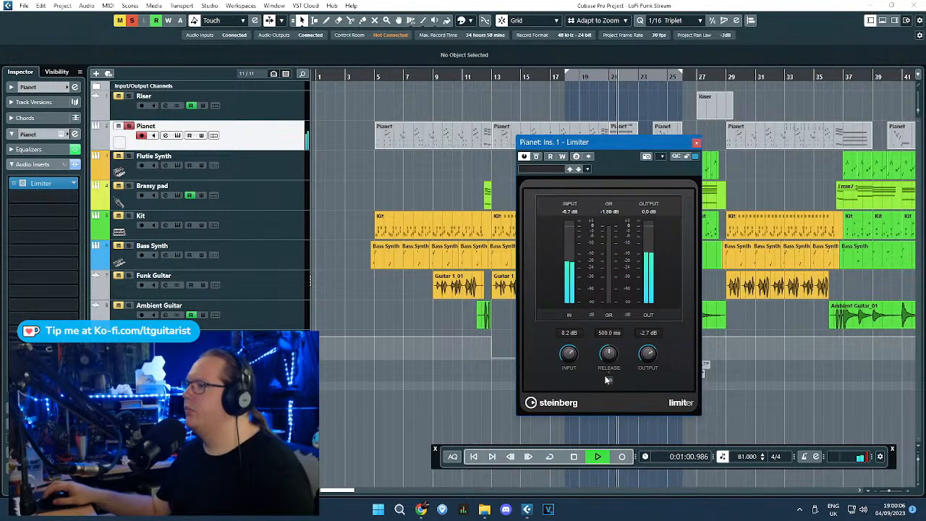
left_click(553, 77)
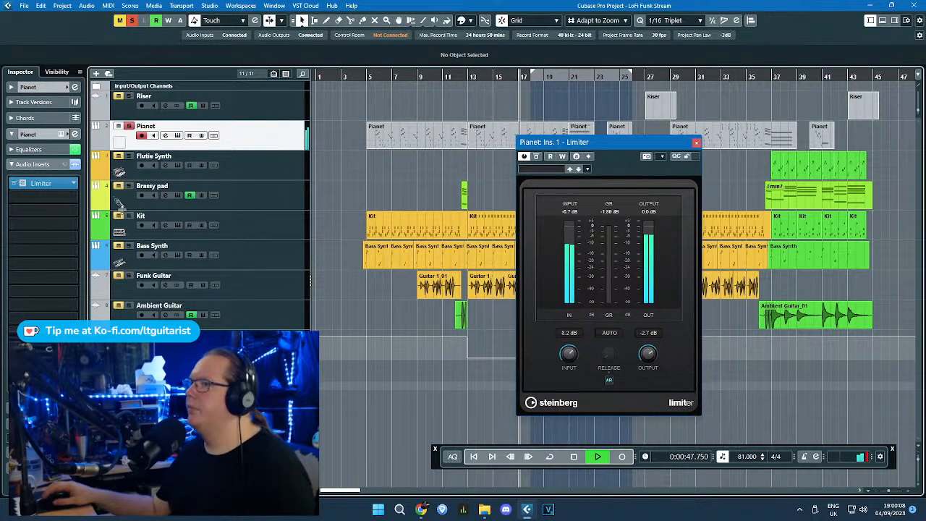
left_click_drag(590, 145, 446, 198)
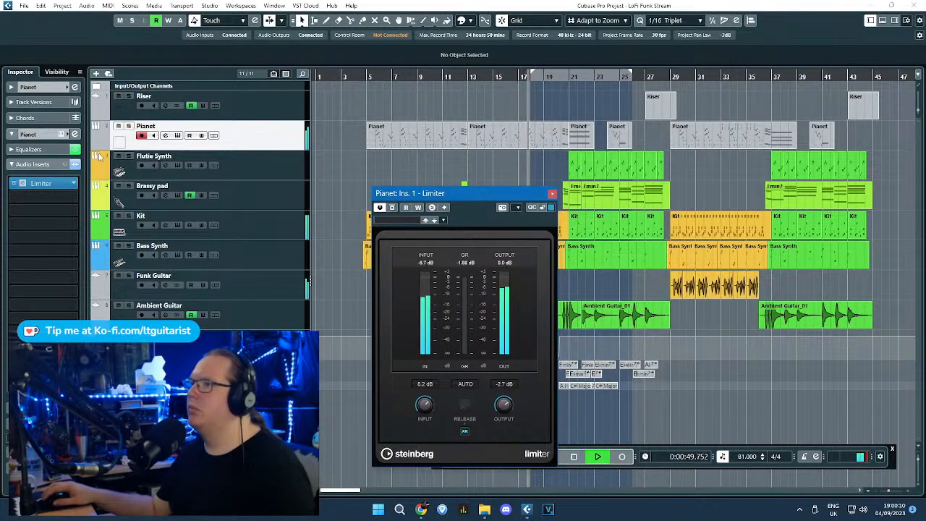
Step: Show the Pianet volume automation lane, set its volume to -6.68, and close the Limiter window
left_click(96, 145)
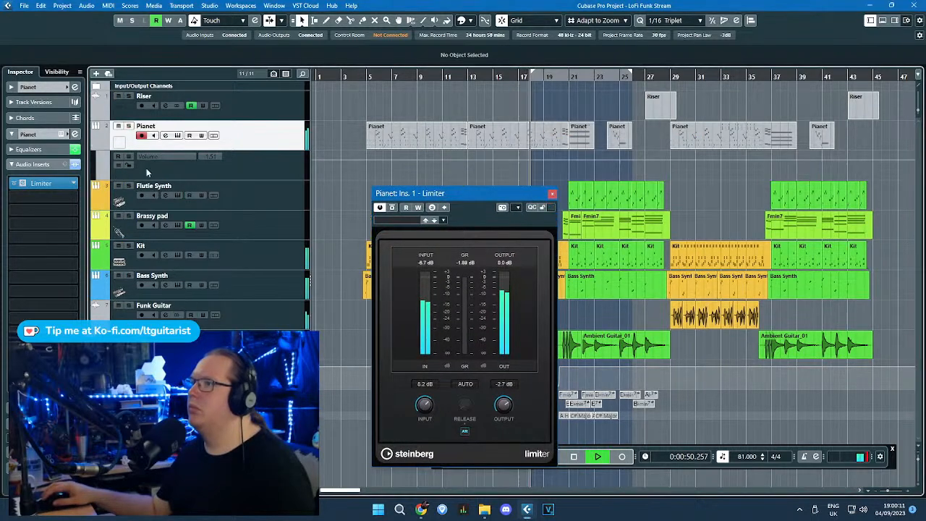
left_click(225, 154)
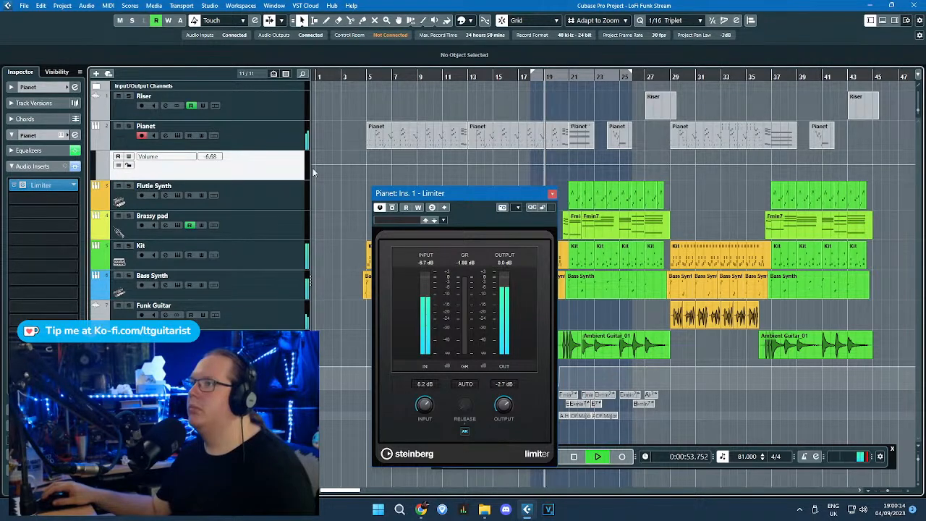
left_click(552, 194)
scroll(613, 168, "up", 3)
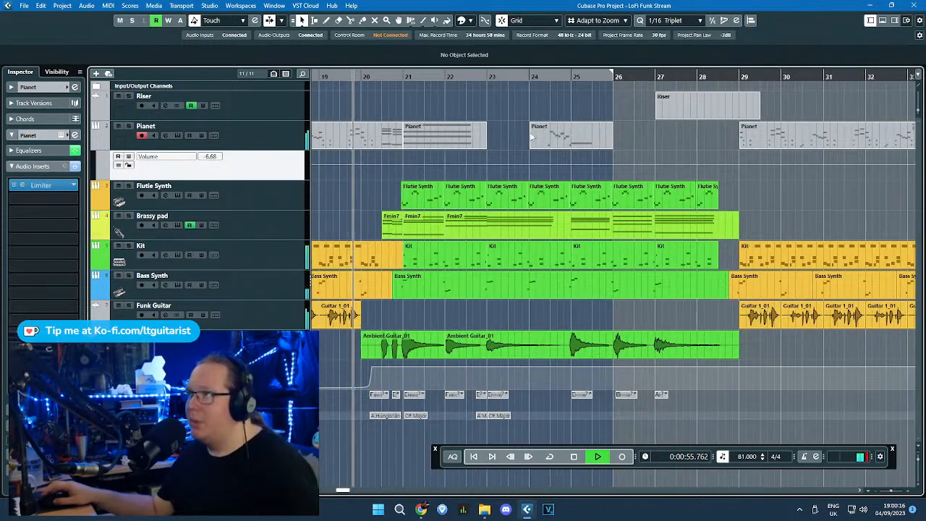
Step: Add Pianet volume automation that rises to -1.63 over the short part in bars 24 and 25 and returns to -6.68 in bar 26
left_click(632, 166)
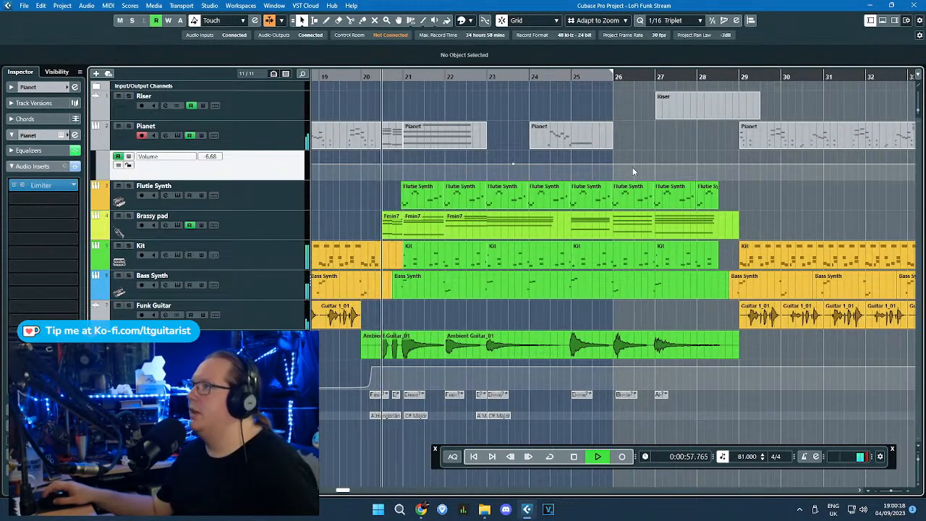
scroll(510, 166, "up", 2)
left_click(545, 159)
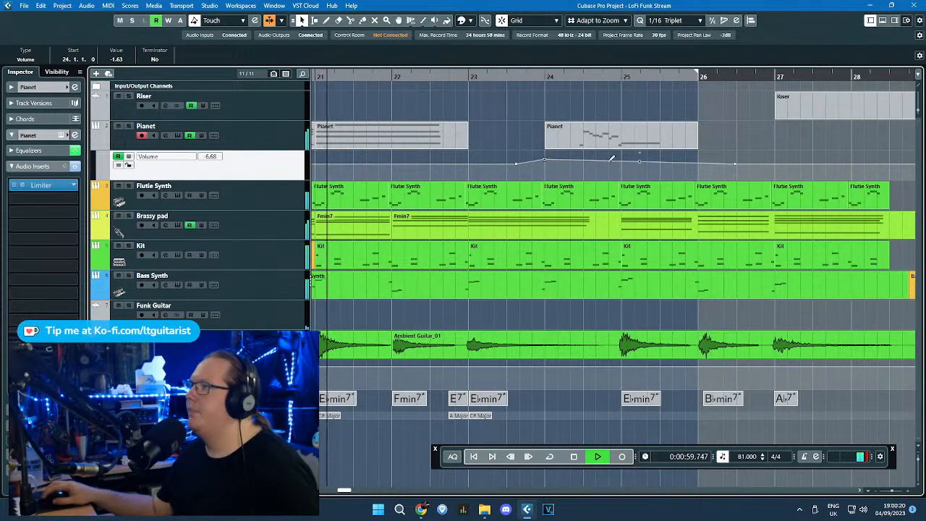
left_click_drag(639, 162, 699, 128)
scroll(669, 135, "down", 4)
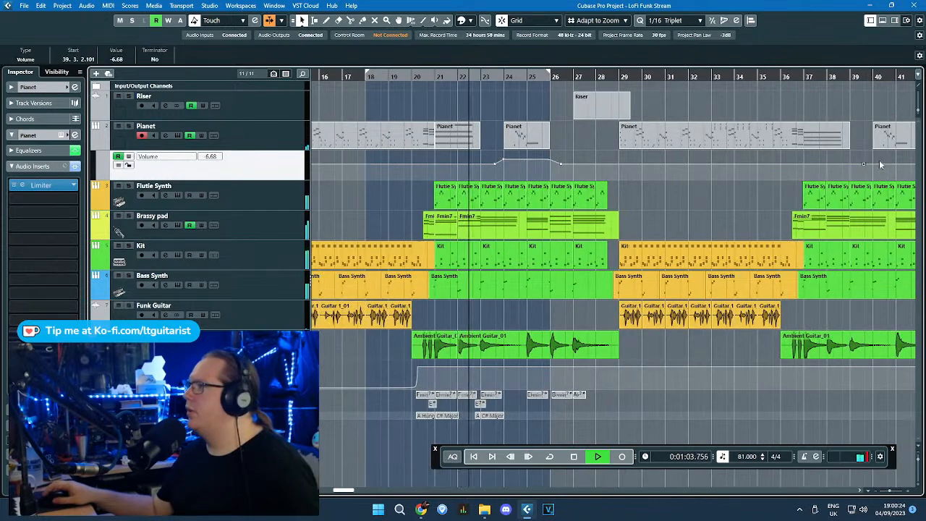
Step: Add a matching Pianet volume automation rise to about -1.63 over the short part in bars 40 and 41
scroll(861, 162, "right", 2)
left_click(841, 162)
scroll(776, 155, "up", 2)
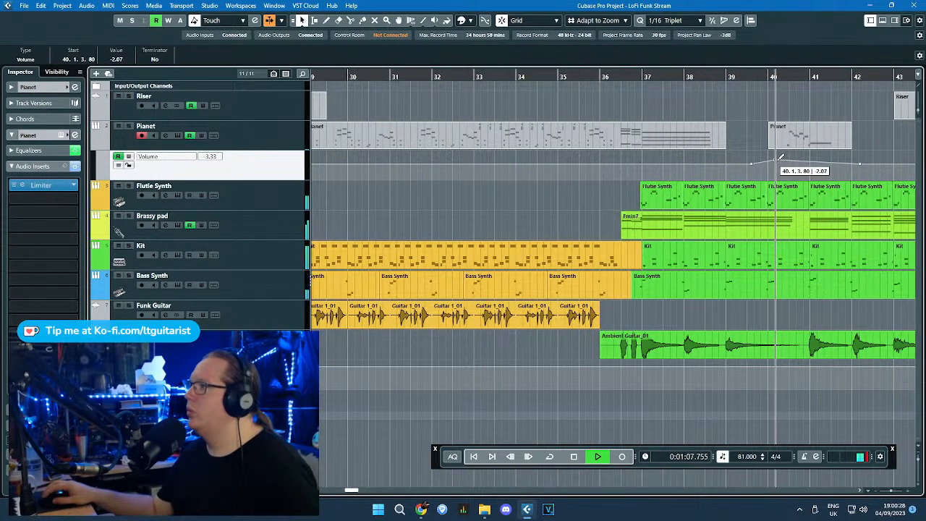
left_click(778, 158)
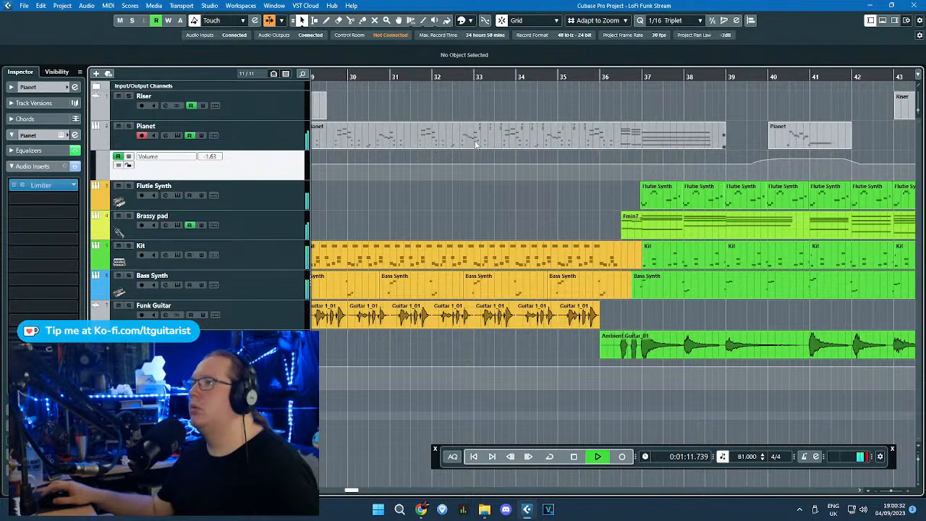
Step: Raise the Pianet Limiter's input to 8.9 dB and close its window
scroll(449, 185, "down", 6)
scroll(354, 199, "up", 4)
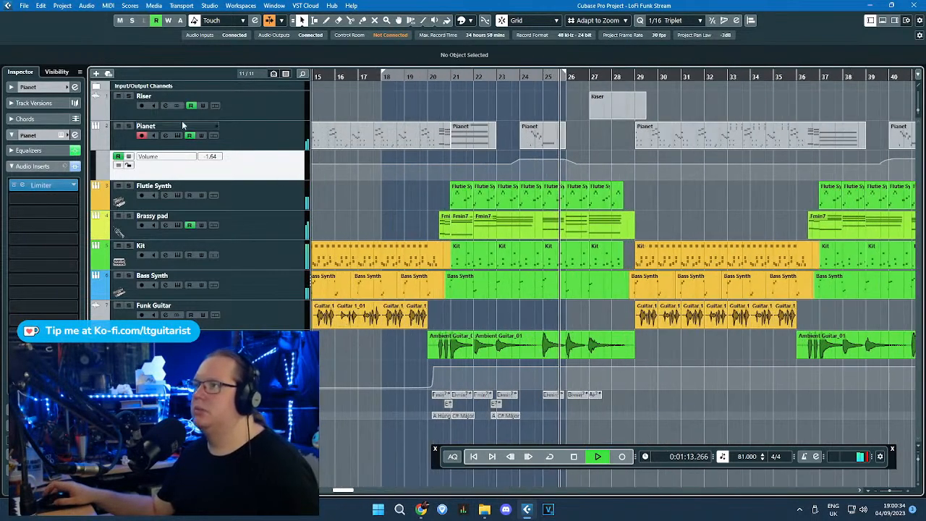
left_click(279, 145)
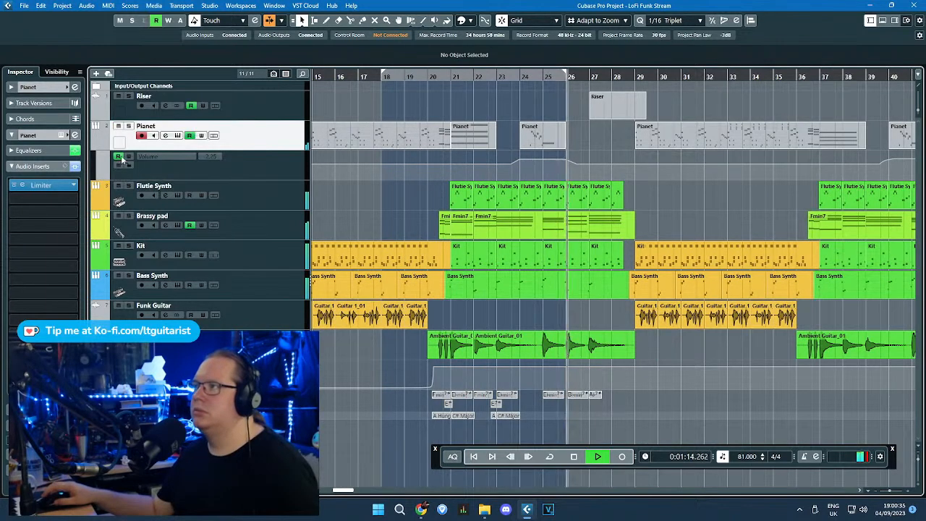
left_click(41, 186)
left_click_drag(423, 413, 424, 408)
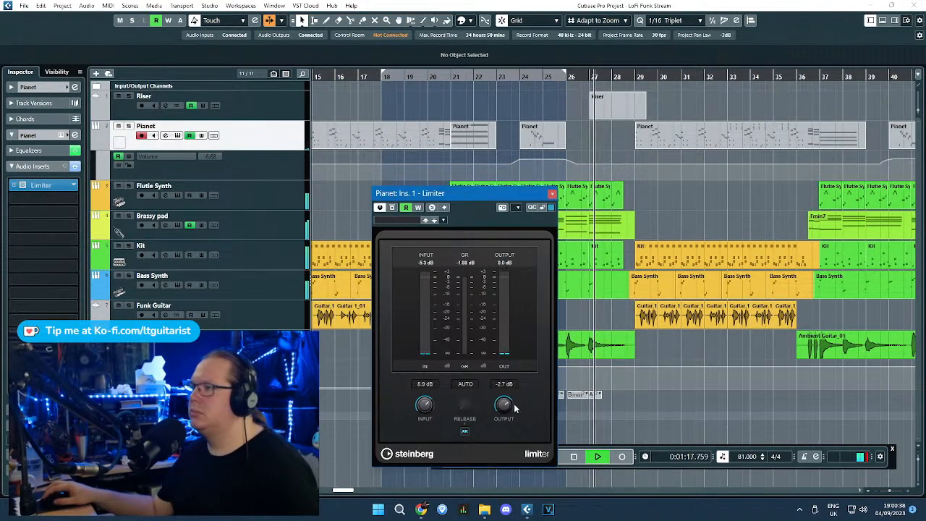
left_click(552, 194)
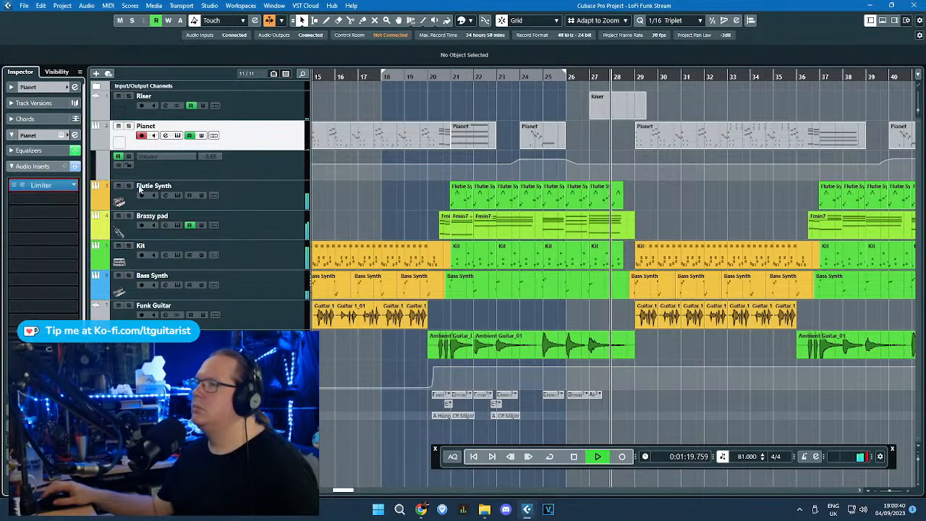
Step: Hide the Pianet and Ambient Guitar volume automation lanes
left_click(99, 147)
scroll(641, 266, "up", 2)
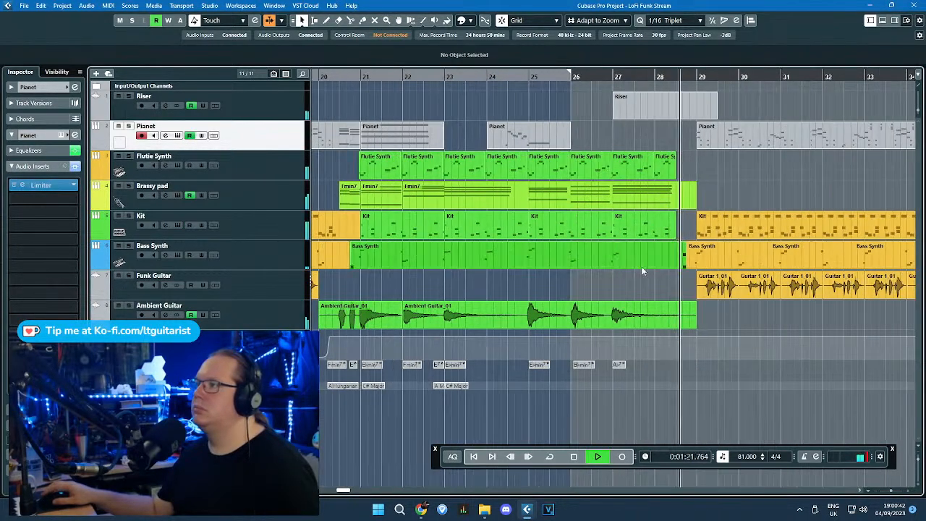
scroll(695, 380, "down", 4)
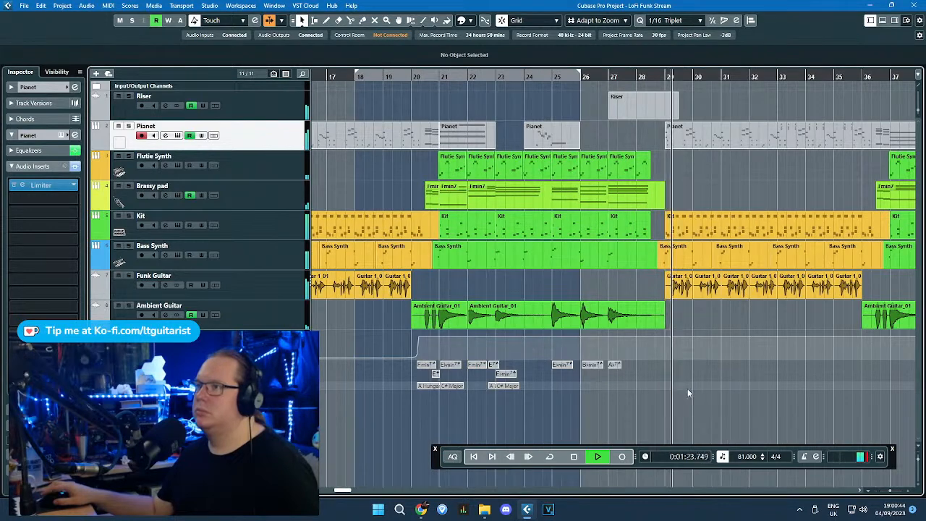
scroll(554, 405, "up", 2)
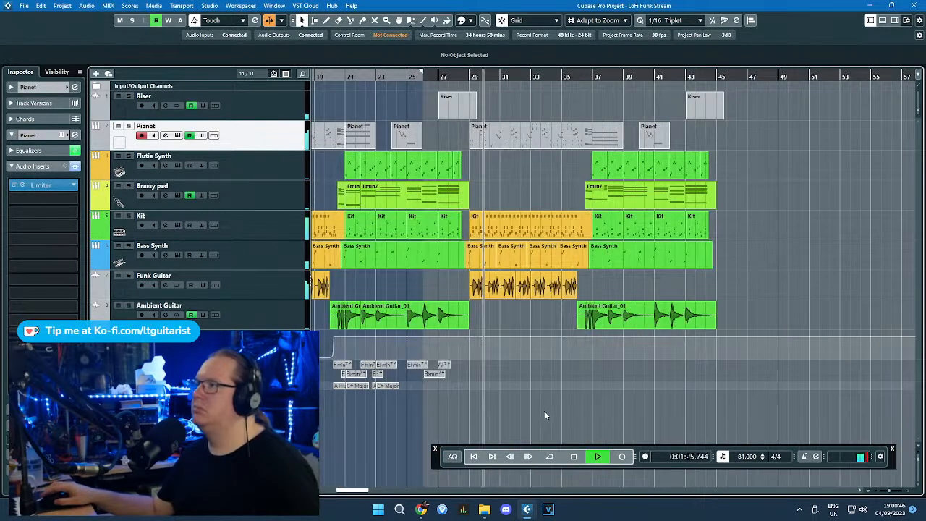
scroll(471, 423, "left", 5)
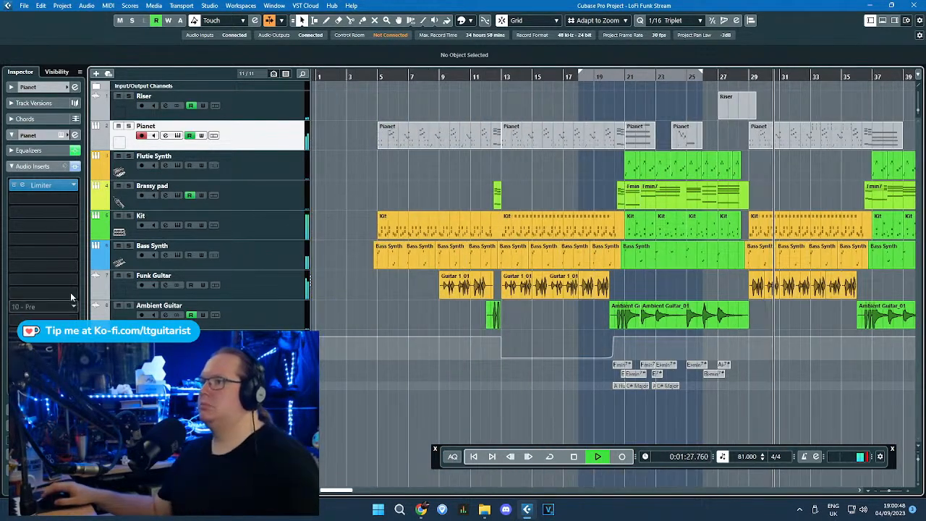
scroll(510, 351, "down", 1)
scroll(652, 323, "up", 3)
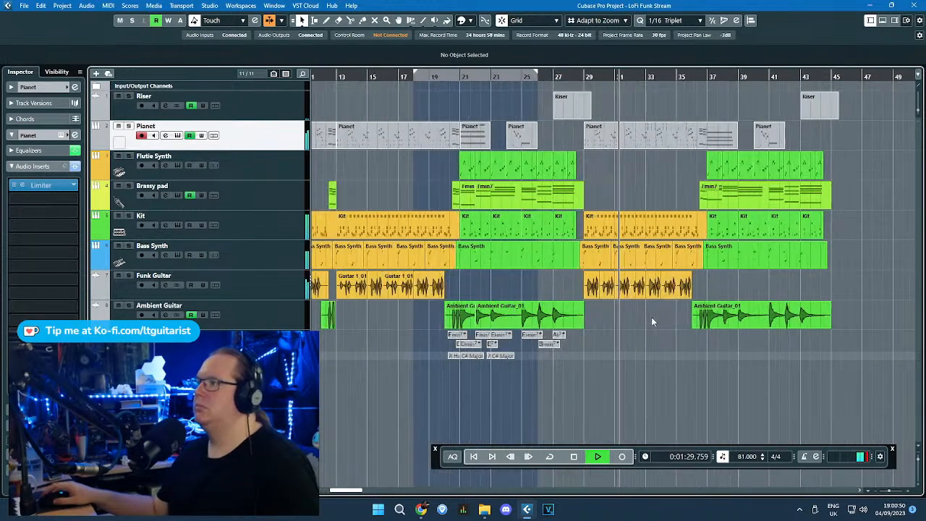
scroll(706, 351, "down", 2)
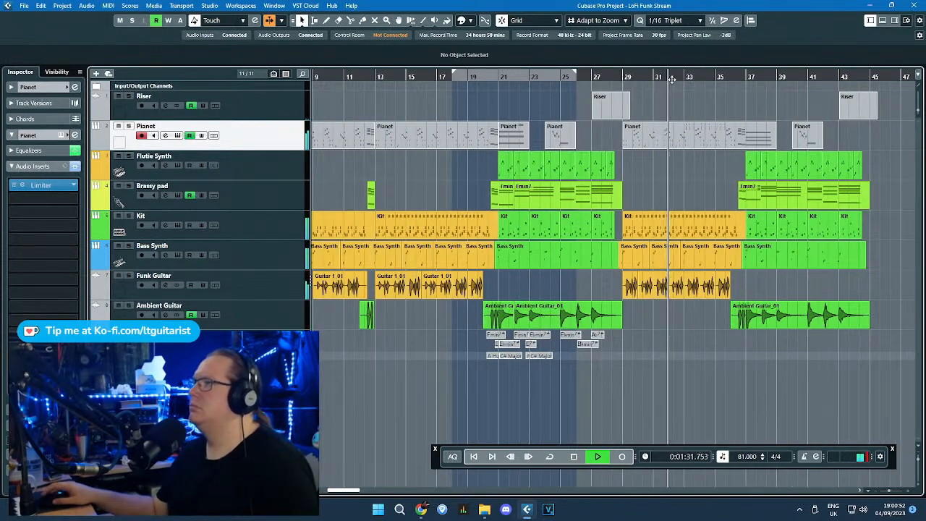
Step: Colour the long Pianet parts at bars 5 to 21 and 29 to 39 amber to match the verse parts
left_click(658, 140)
scroll(474, 120, "down", 2)
left_click_drag(446, 113, 405, 139, "shift")
scroll(526, 131, "up", 2)
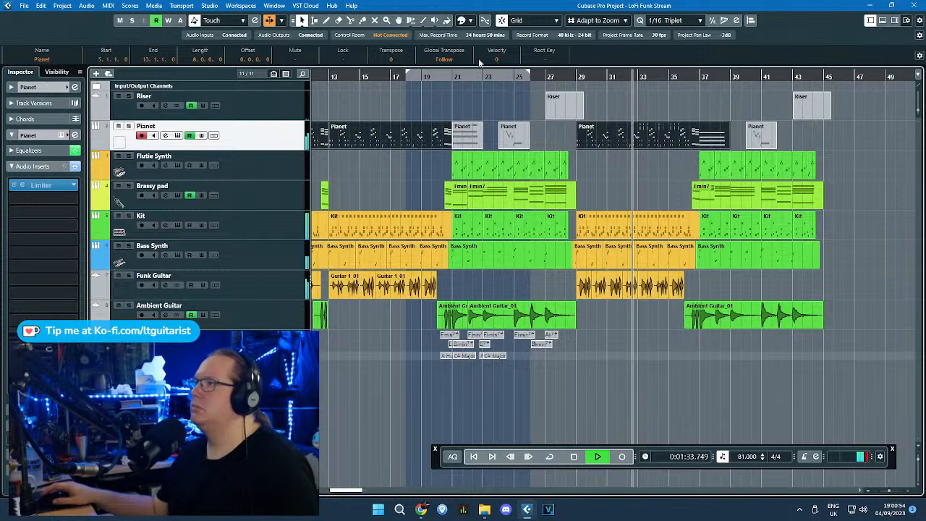
left_click(464, 20)
left_click(499, 50)
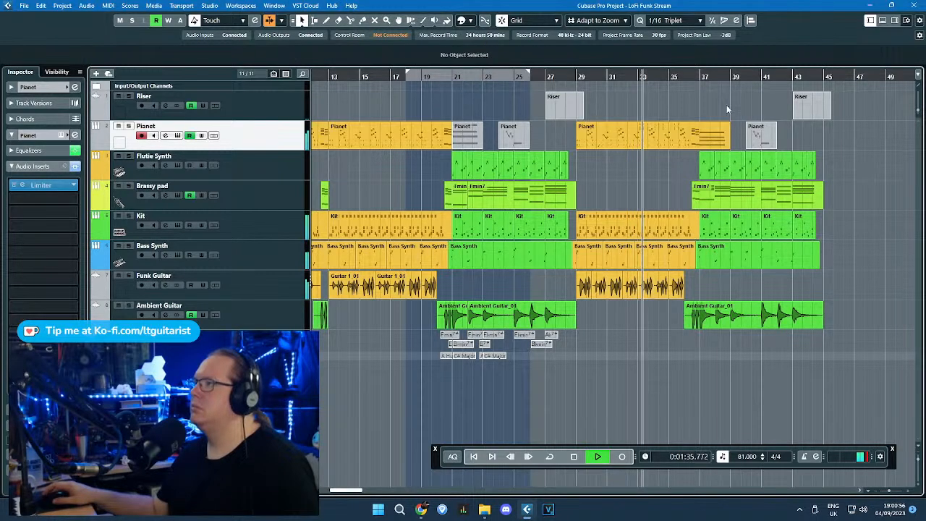
Step: Split the Pianet part that starts at bar 29 at bars 37 and 33
scroll(726, 104, "up", 2)
left_click(699, 96)
left_click(697, 142, "alt")
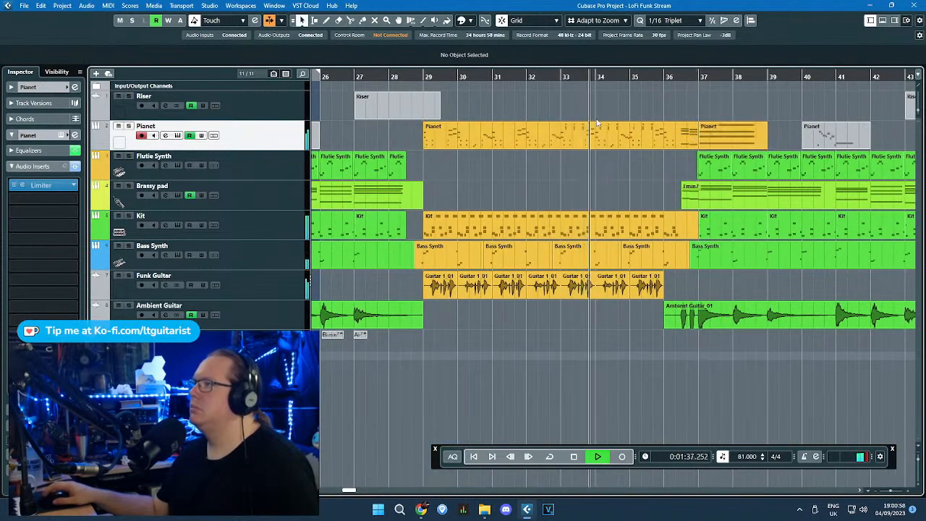
left_click(564, 143, "alt")
Step: Colour the Pianet part at bars 33 to 37 yellow and the one at bars 37 to 39 green
left_click(596, 142)
left_click(469, 20)
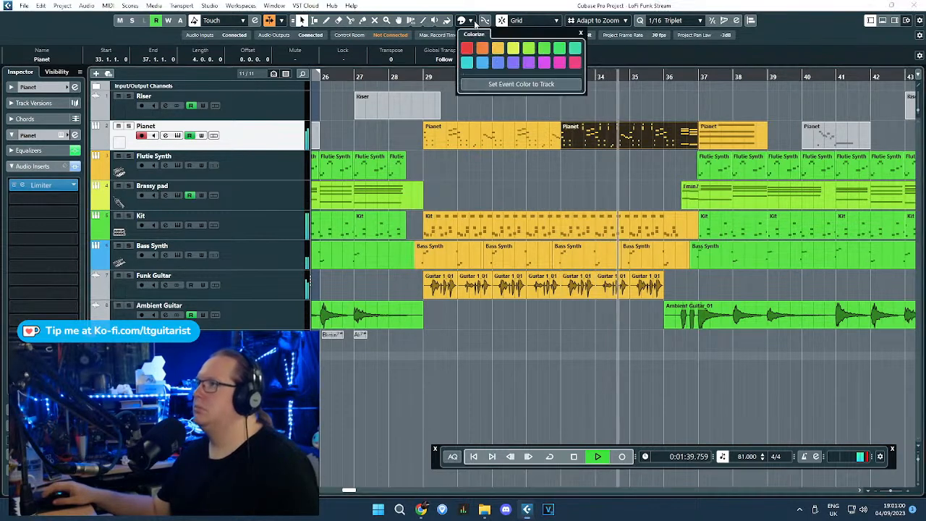
left_click(517, 47)
left_click(652, 118)
left_click(731, 135)
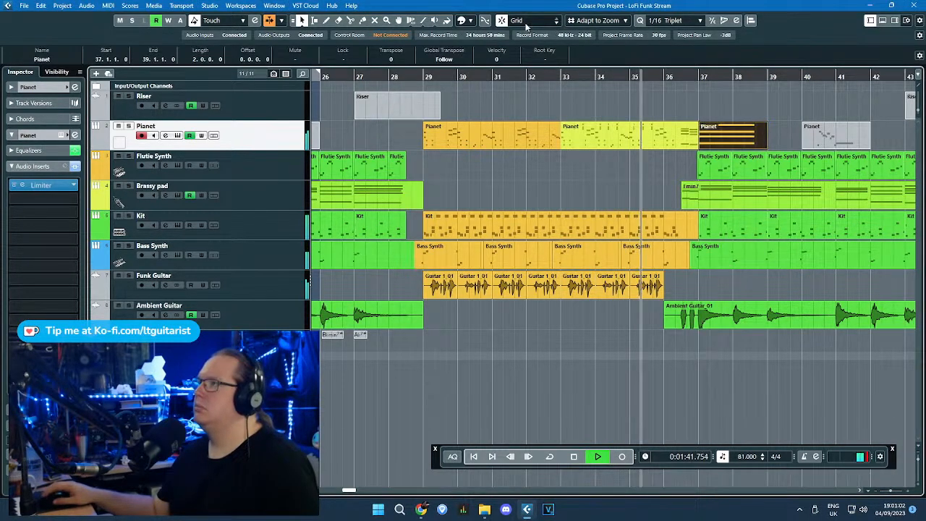
left_click(470, 21)
left_click(544, 49)
left_click(592, 192)
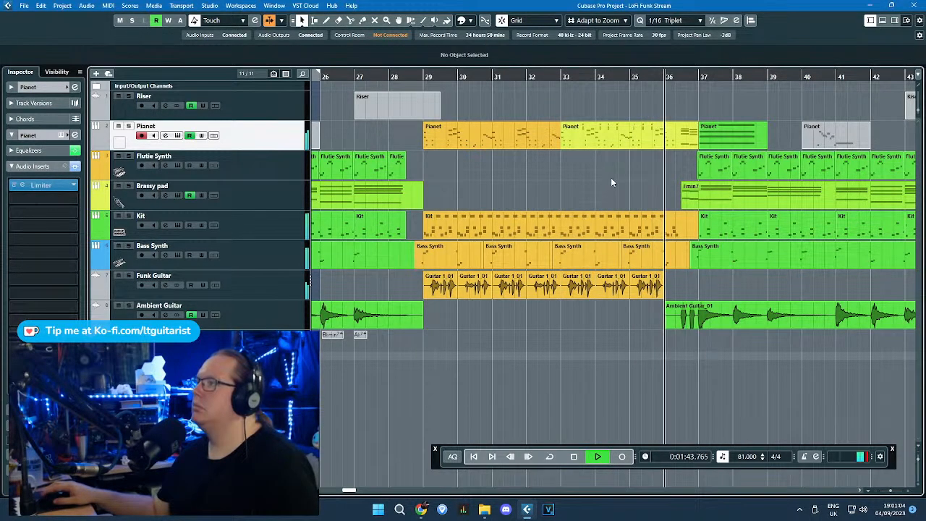
key("g")
key("h")
key("h")
key("h")
key("h")
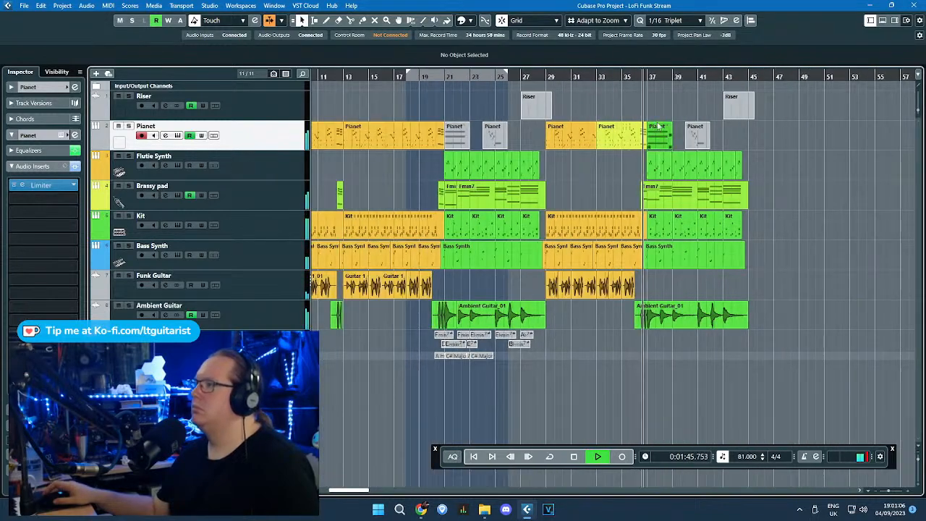
key("g")
key("g")
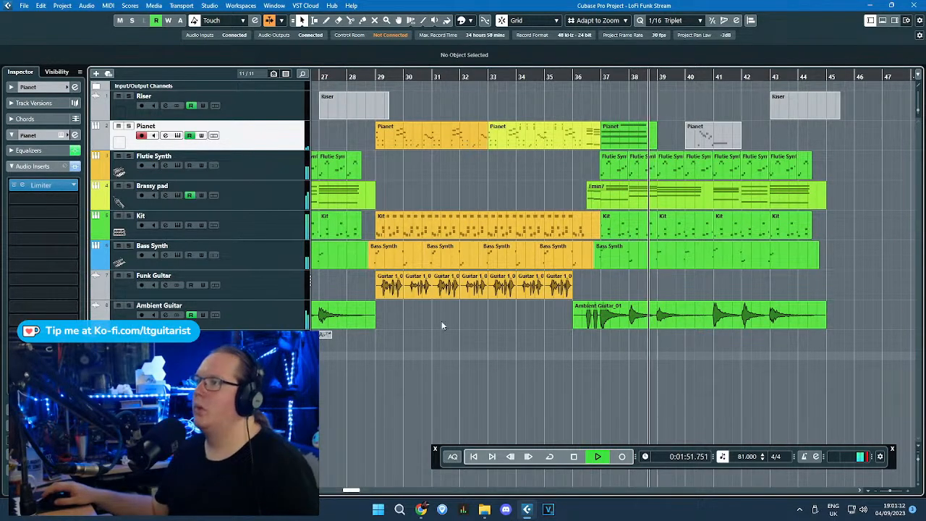
Step: Stop playback, solo the Kit track and play it from bar 37
key("space")
key("g")
key("g")
scroll(601, 376, "down", 1)
scroll(388, 366, "left", 1)
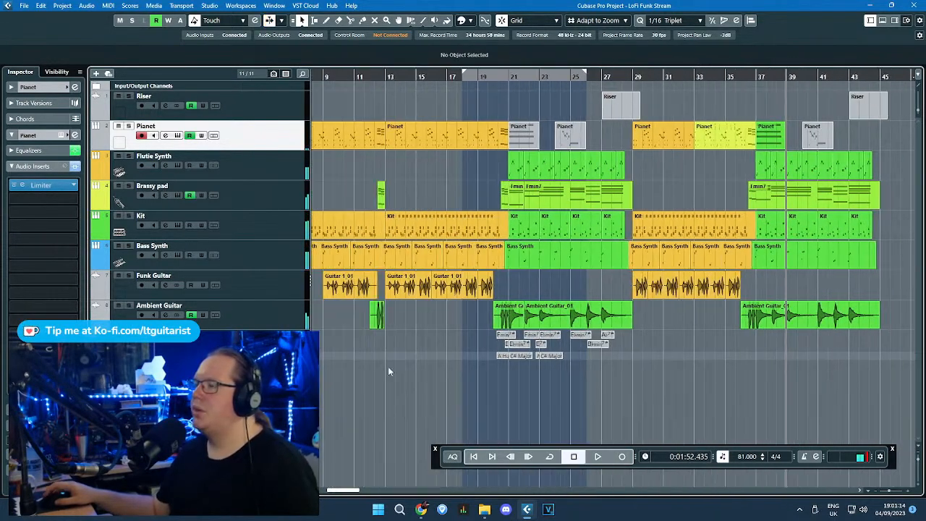
left_click(263, 229)
key("s")
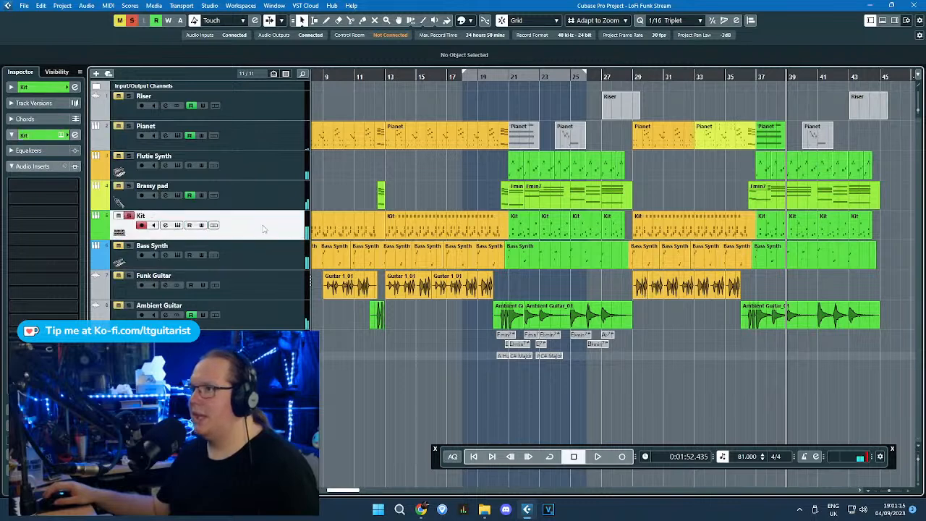
left_click(756, 73)
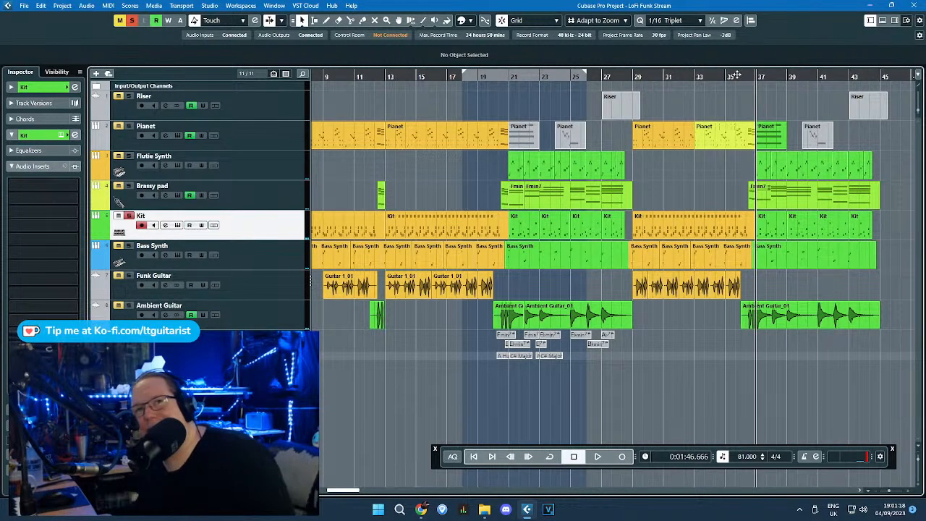
key("space")
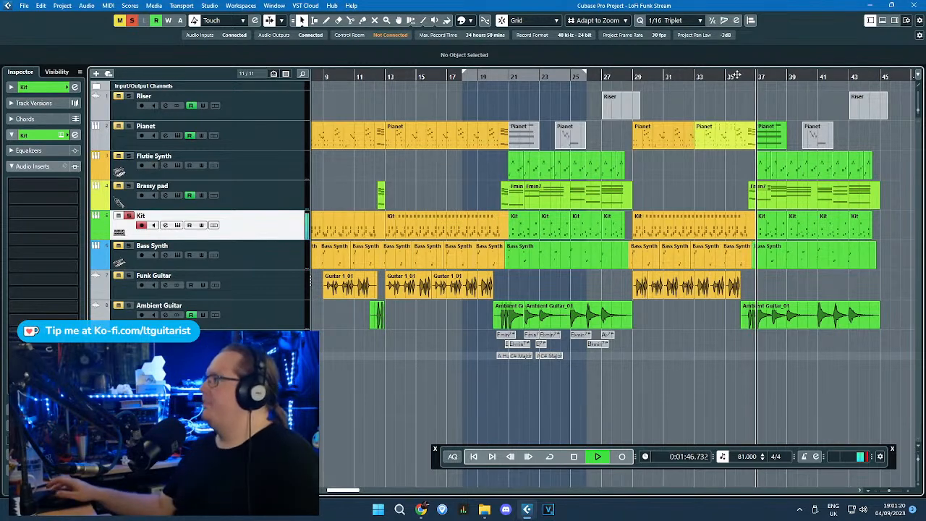
Step: Open the Kit's Groove Agent SE instrument and check its mixer and options pages
left_click(63, 136)
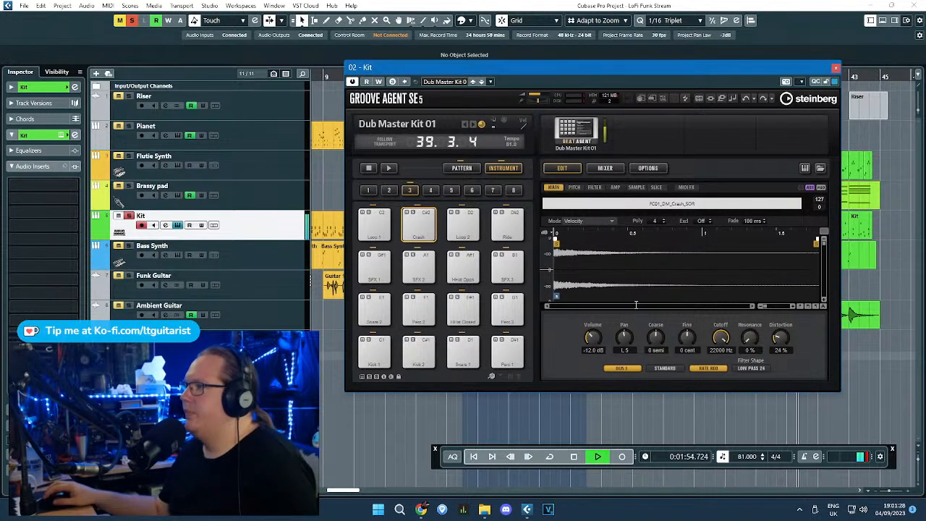
left_click(605, 168)
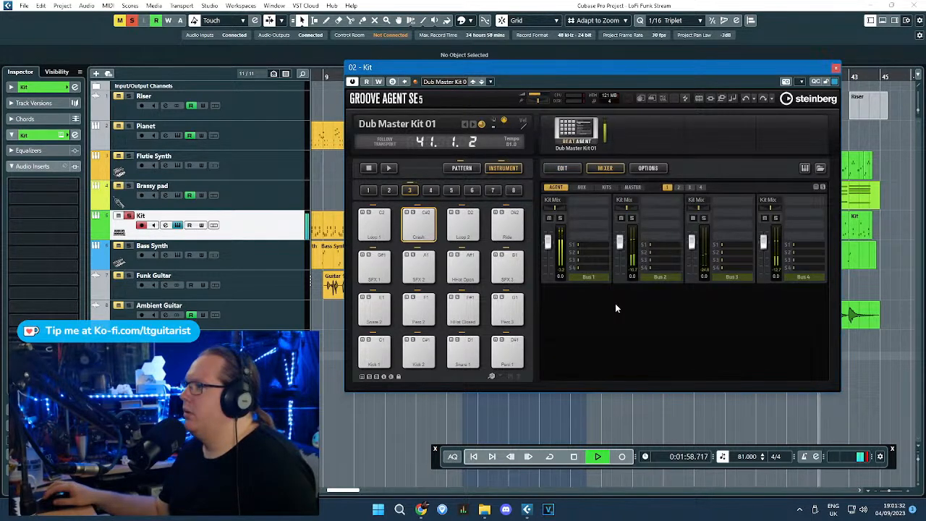
left_click(646, 168)
left_click(605, 168)
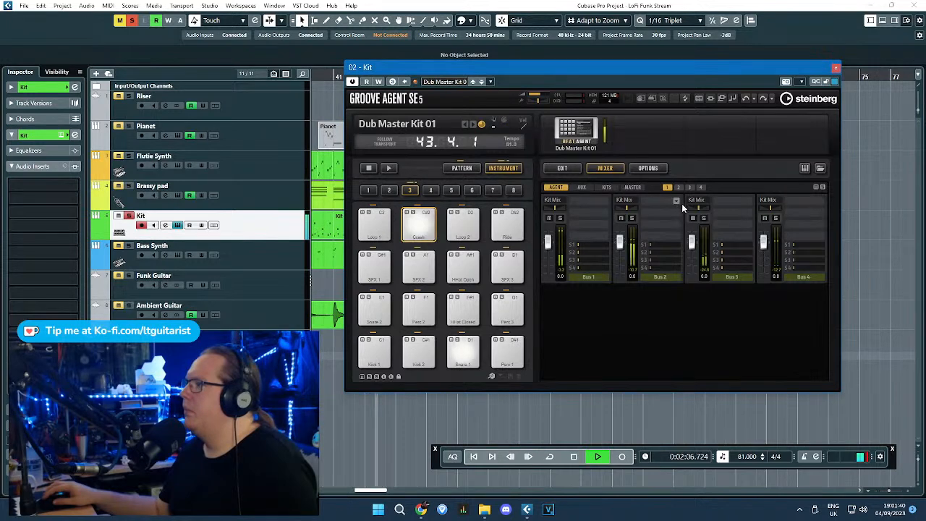
Step: Examine the Crash pad's pitch, filter, amp, sample, slice and MIDI FX settings, ending on its main settings
left_click(563, 168)
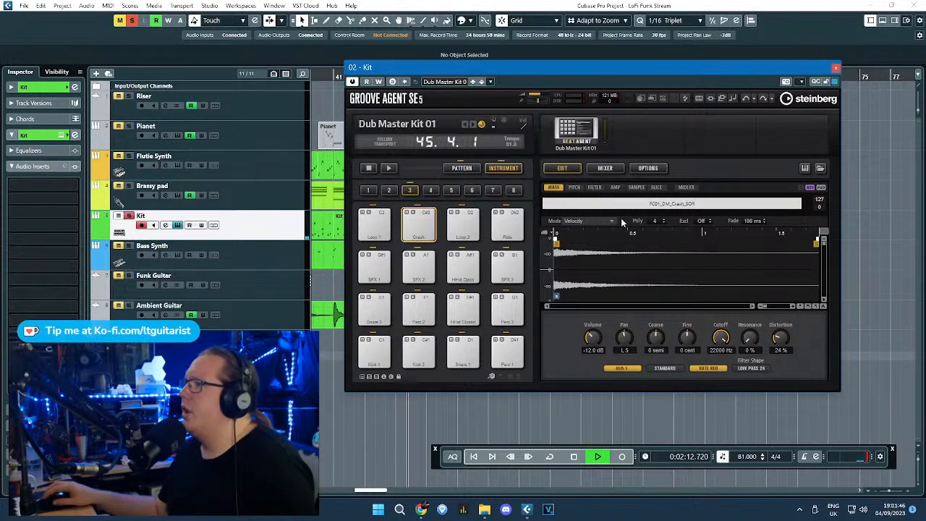
left_click(574, 187)
left_click(595, 188)
left_click(615, 187)
left_click(636, 187)
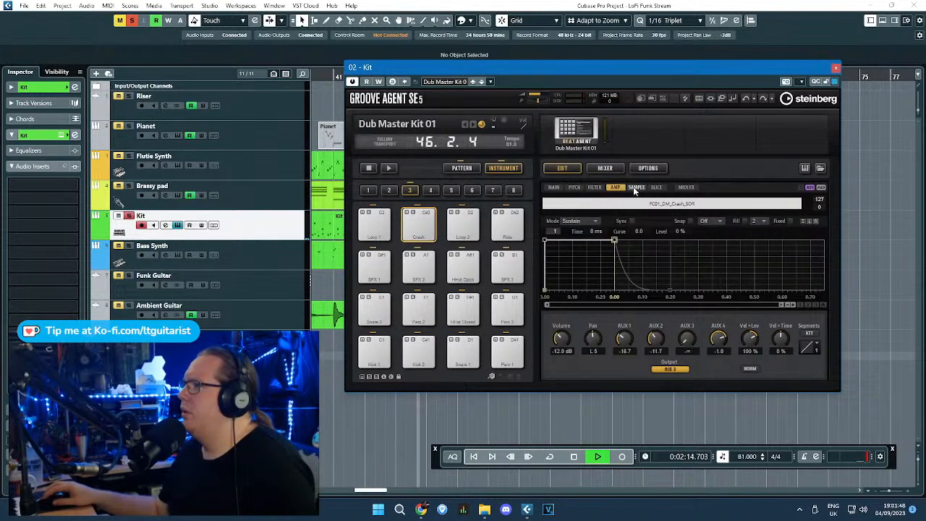
left_click(657, 187)
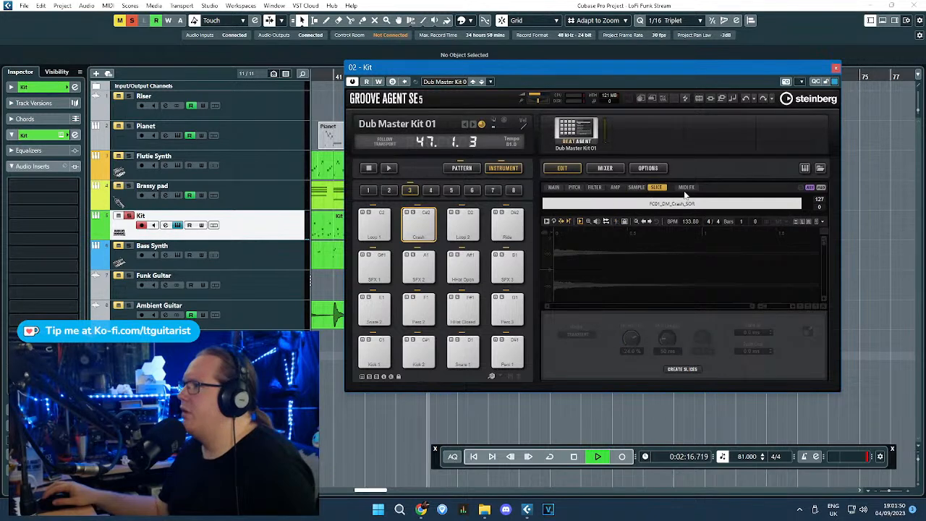
left_click(685, 189)
left_click(554, 188)
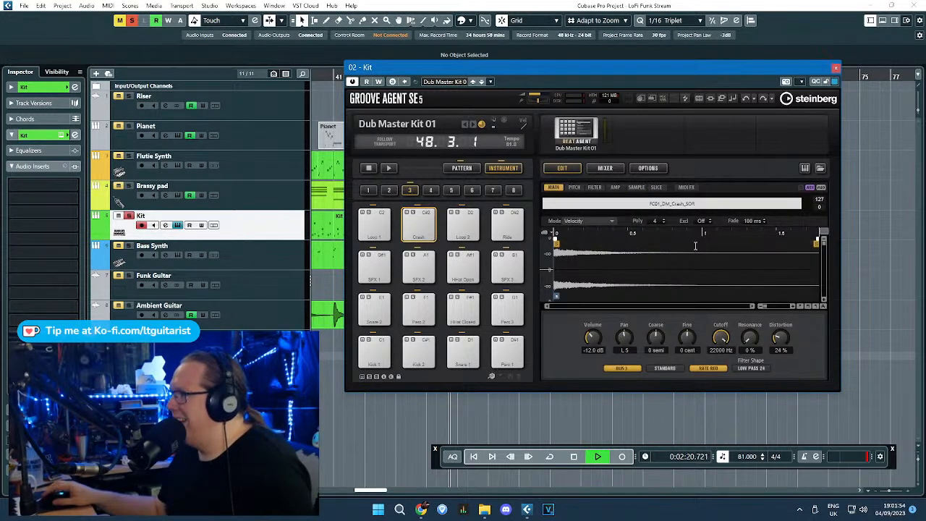
Step: Solo Bus 4 and Bus 2 in turn in the Kit's mixer to hear which drums each carries
left_click(605, 168)
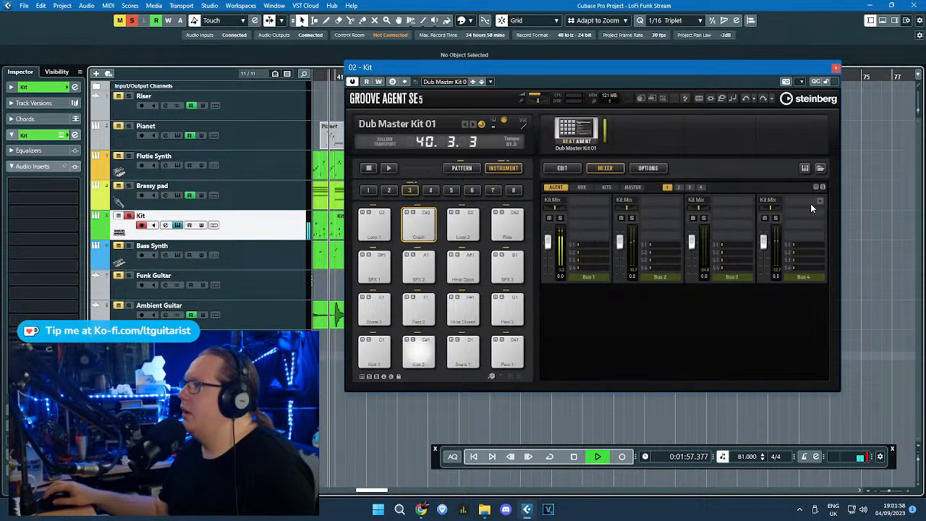
left_click(776, 218)
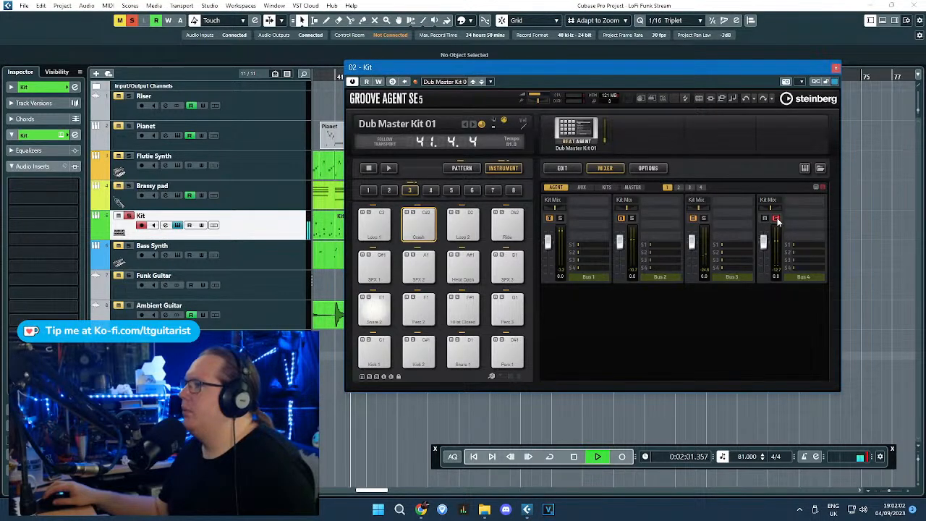
left_click(777, 218)
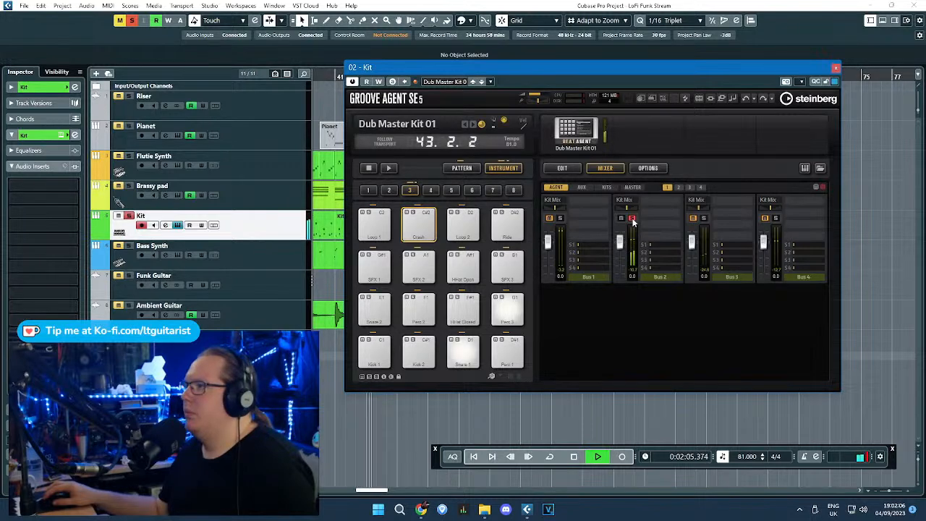
Step: Insert a REVerence reverb on Bus 2 of the Kit's mixer
left_click(678, 202)
left_click(692, 243)
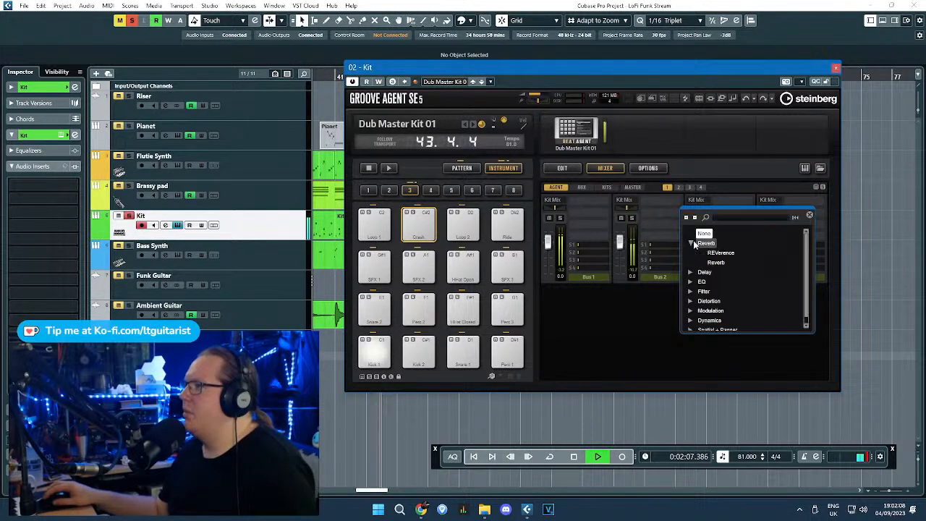
left_click(719, 253)
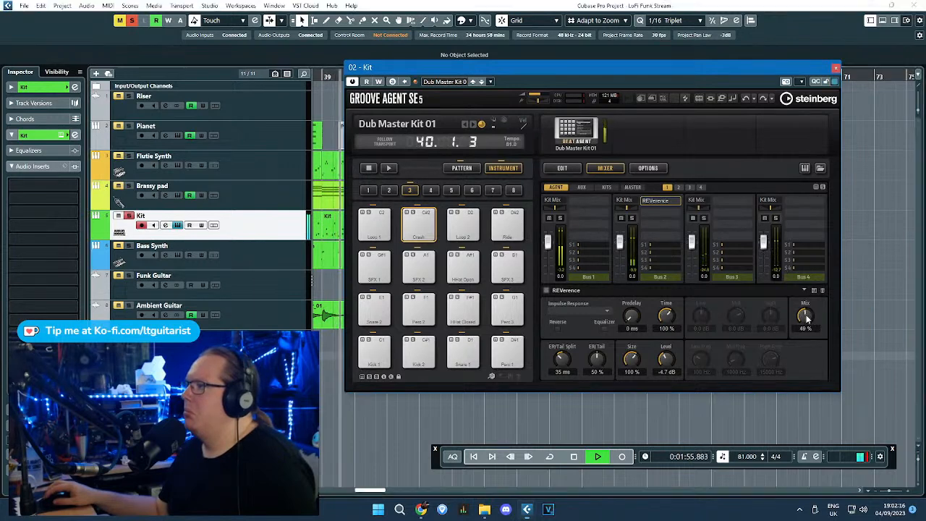
Step: Insert a Multi Delay effect on Bus 4 of the Kit's mixer
left_click(820, 203)
left_click(806, 255)
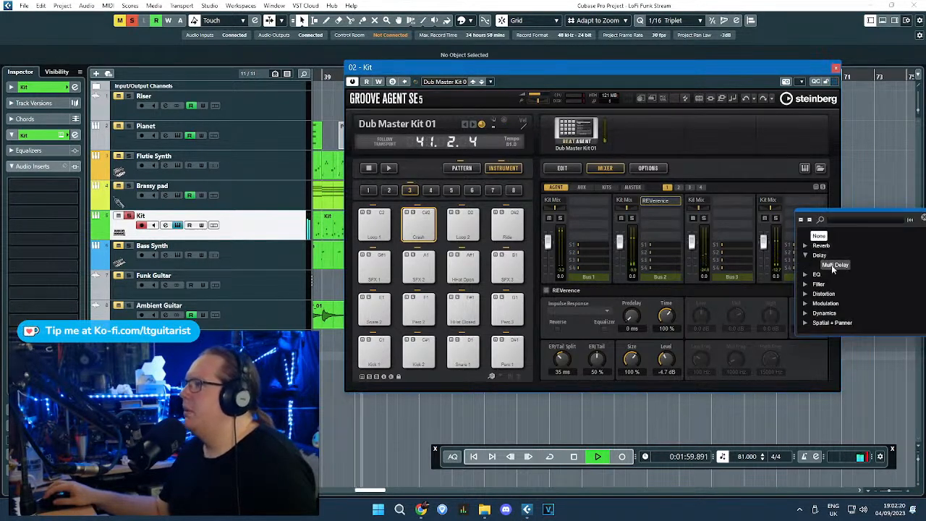
left_click(835, 265)
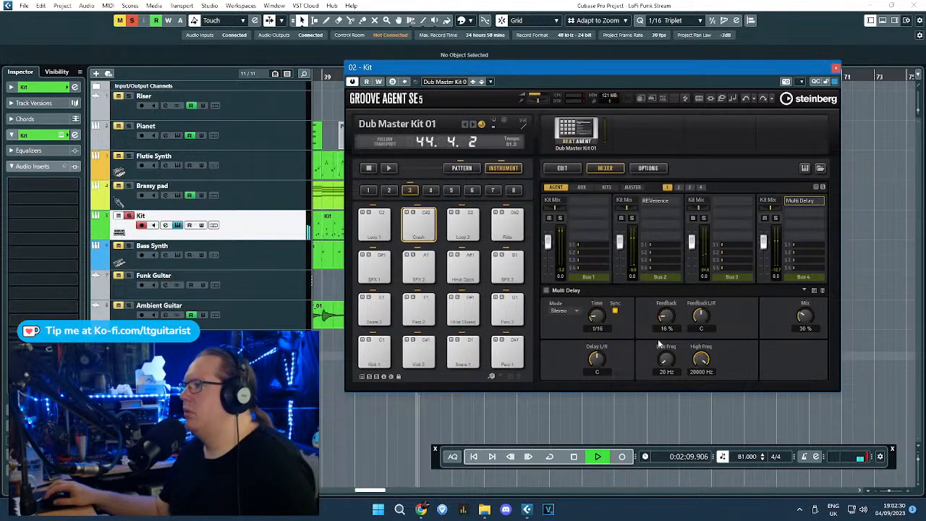
Step: Replay from bar 39 and set the Bus 4 delay's mix to about 16 %, feedback about 36 %, low frequency 772 Hz and high frequency 11925 Hz
left_click(322, 75)
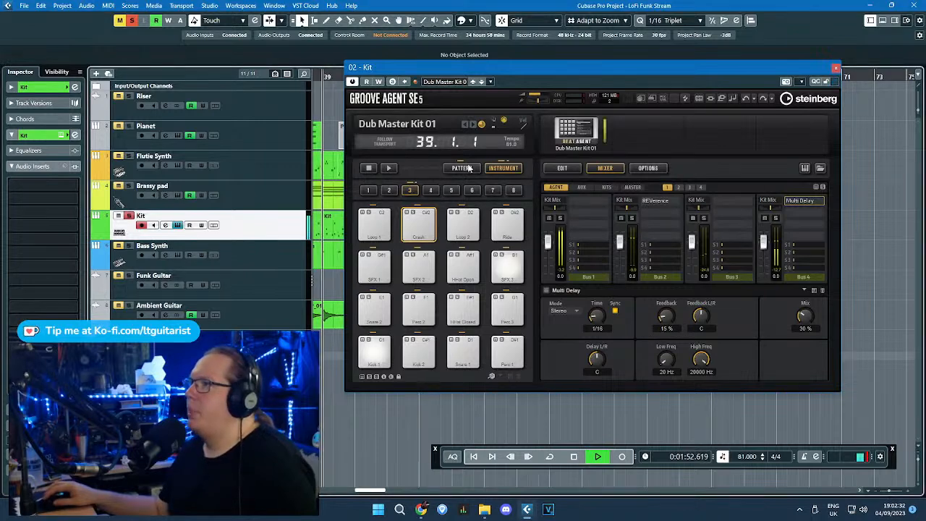
left_click_drag(806, 318, 805, 335)
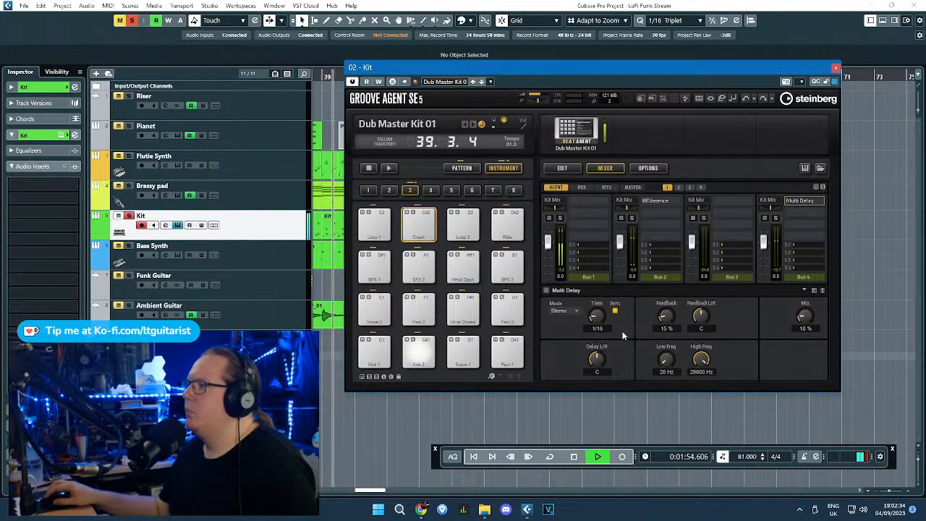
left_click_drag(665, 319, 674, 304)
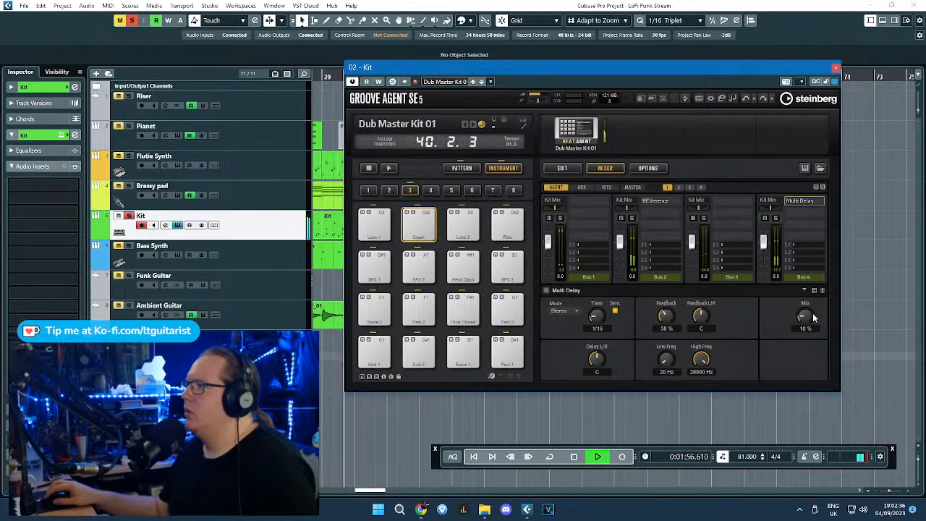
left_click_drag(667, 359, 666, 340)
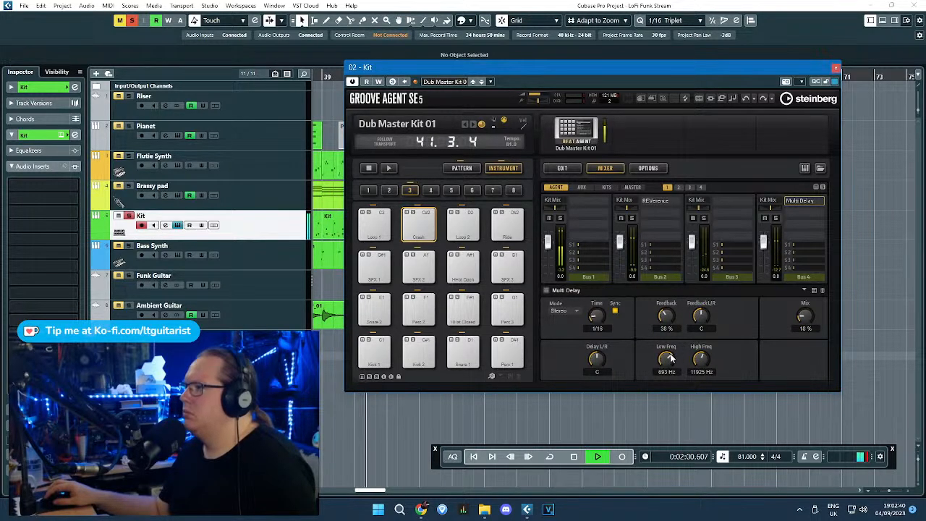
left_click_drag(671, 358, 677, 348)
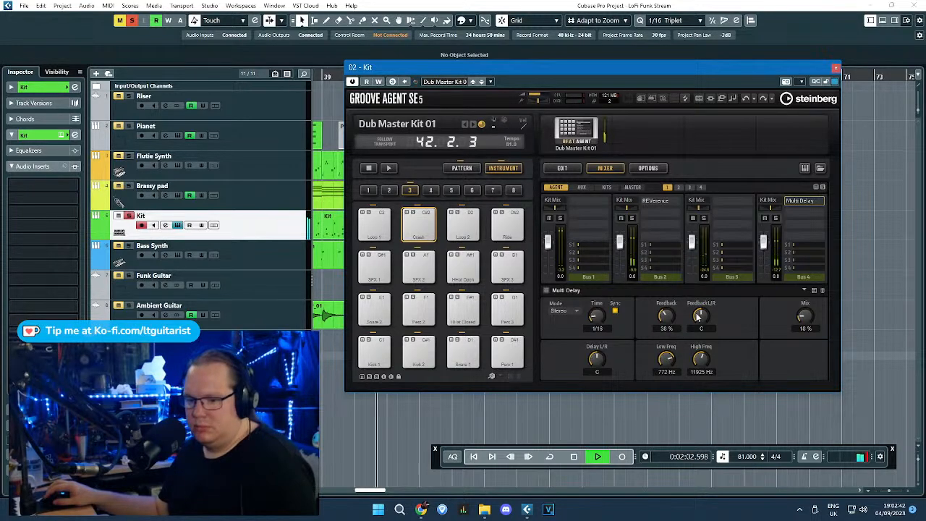
Step: Close the Kit's instrument, unsolo the Kit and play the full arrangement from near bar 9
left_click(836, 68)
key("s")
scroll(524, 349, "left", 4)
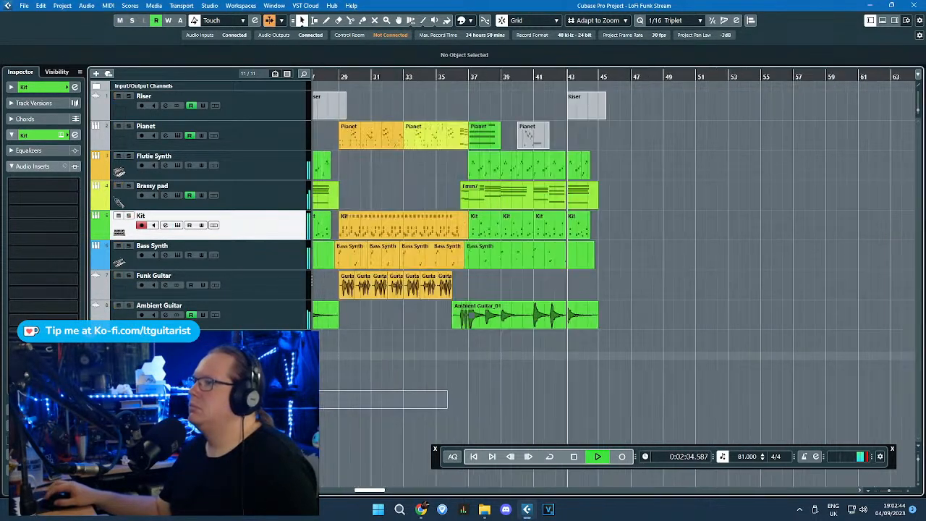
key("g")
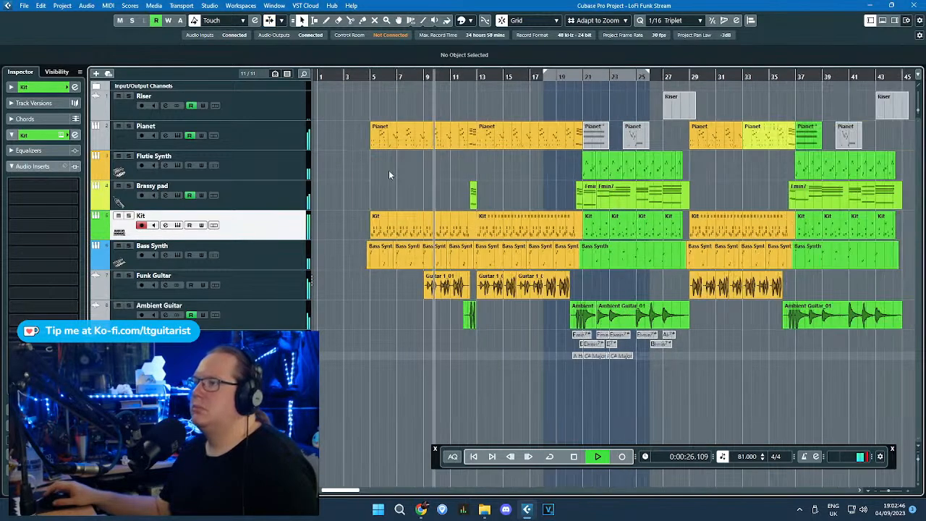
Step: Solo the Kit, reopen its instrument's pad editing page and lower the coarse tuning of the Snare 2 pad
key("s")
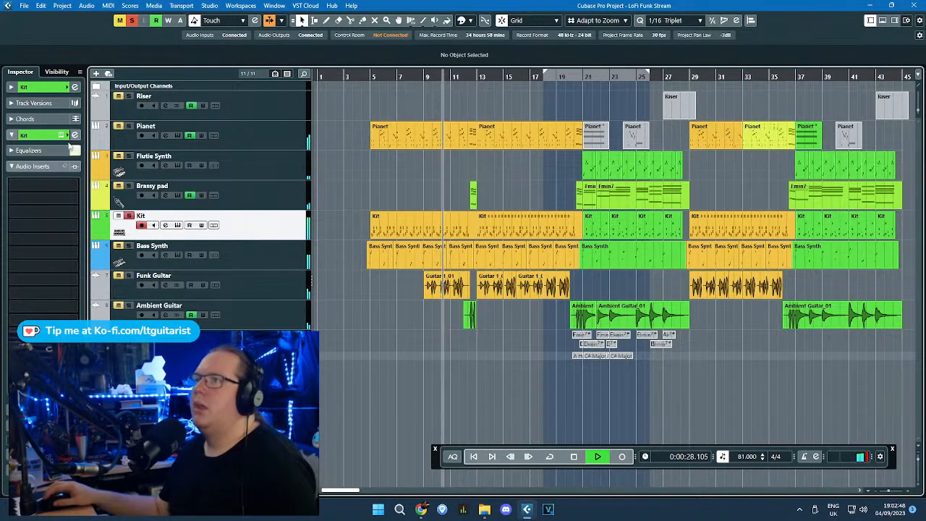
left_click(176, 226)
left_click(547, 168)
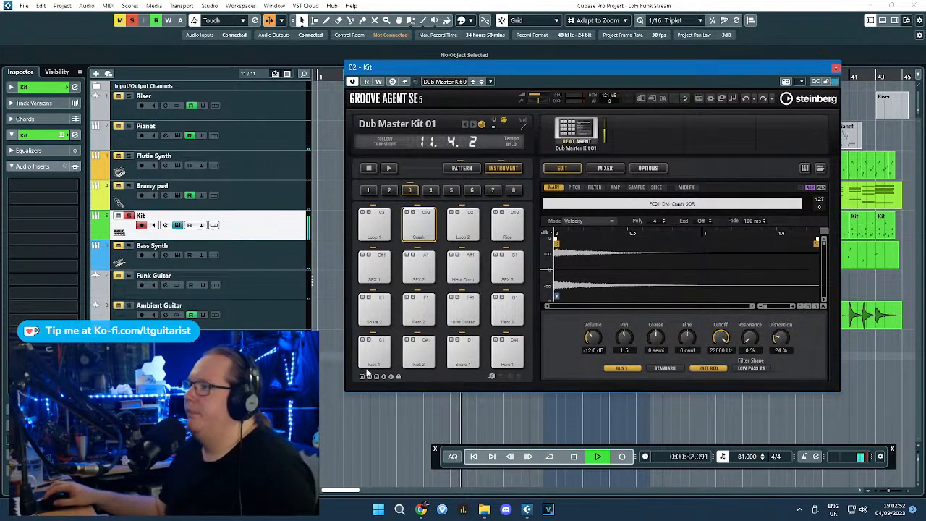
left_click(373, 312)
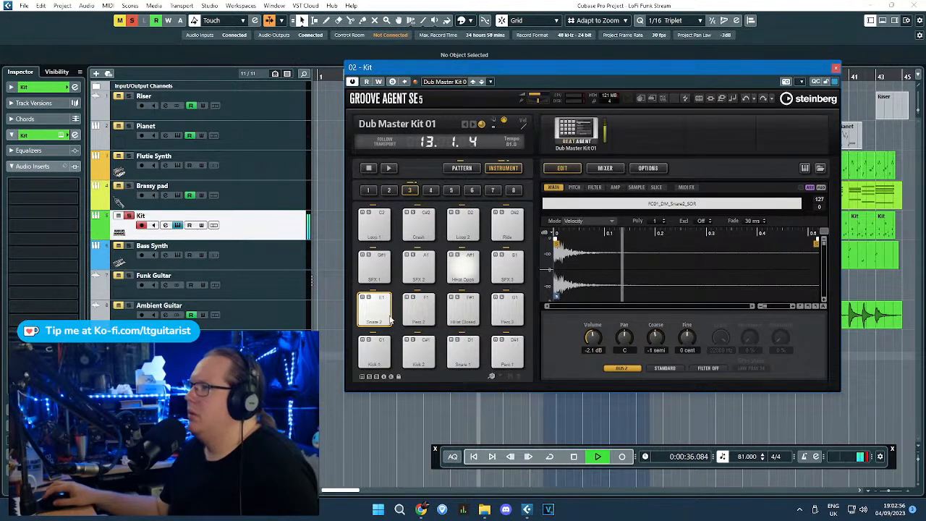
left_click_drag(655, 338, 657, 345)
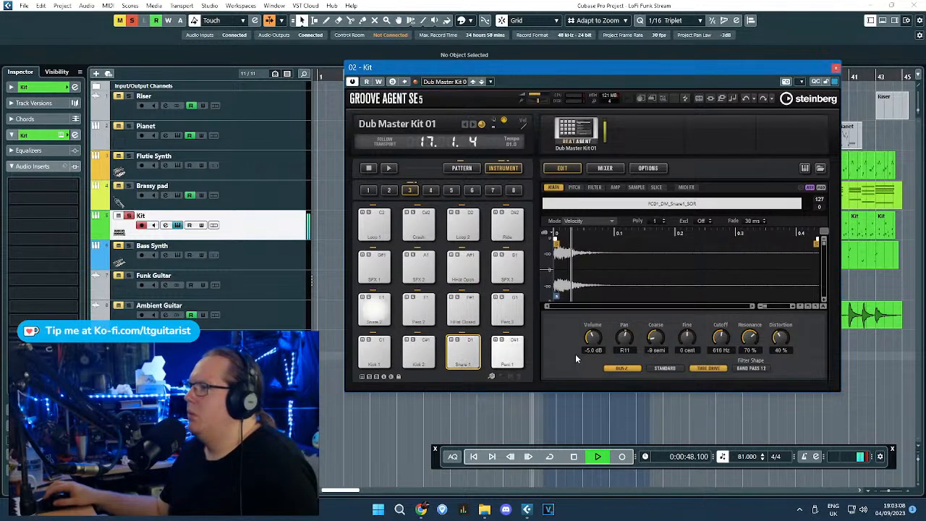
Step: Lower the coarse tuning of the Kick 1 pad and check the Kick 2 pad's settings
left_click(388, 357)
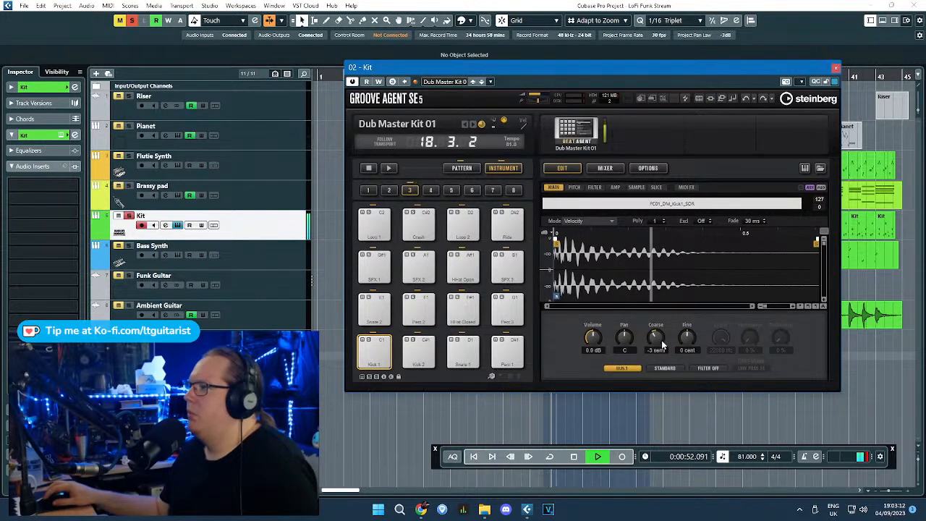
left_click_drag(662, 344, 657, 351)
left_click(418, 355)
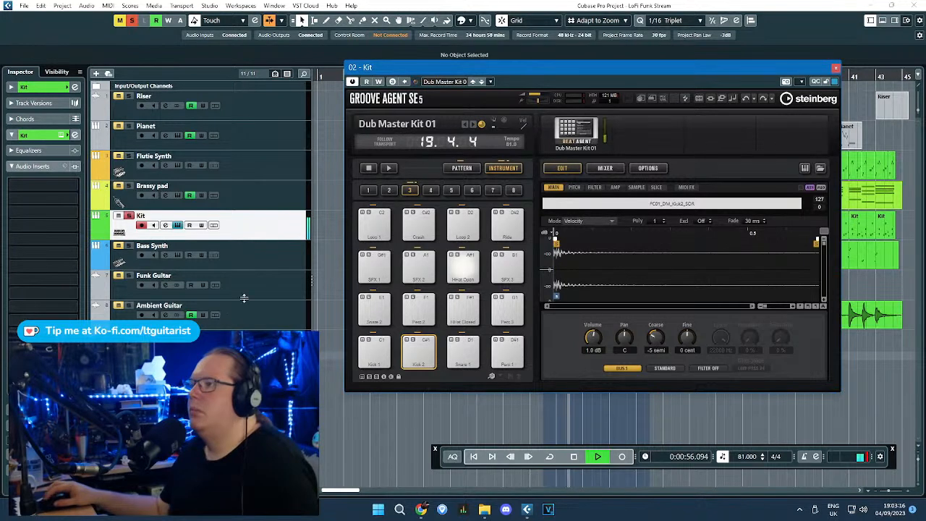
Step: Check the open hi-hat pad, set the Perc 3 pad's cutoff to 2862 Hz and distortion to 20 %, and close the instrument
left_click(463, 268)
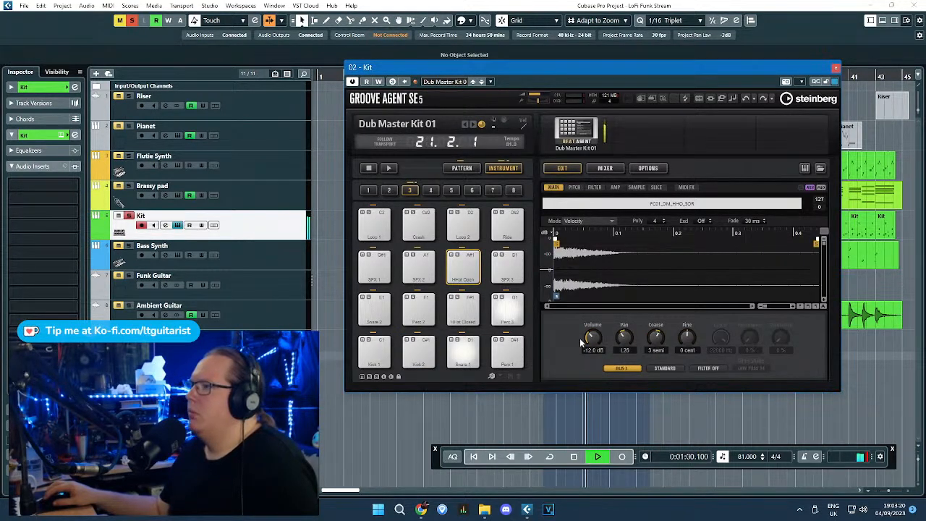
left_click(510, 311)
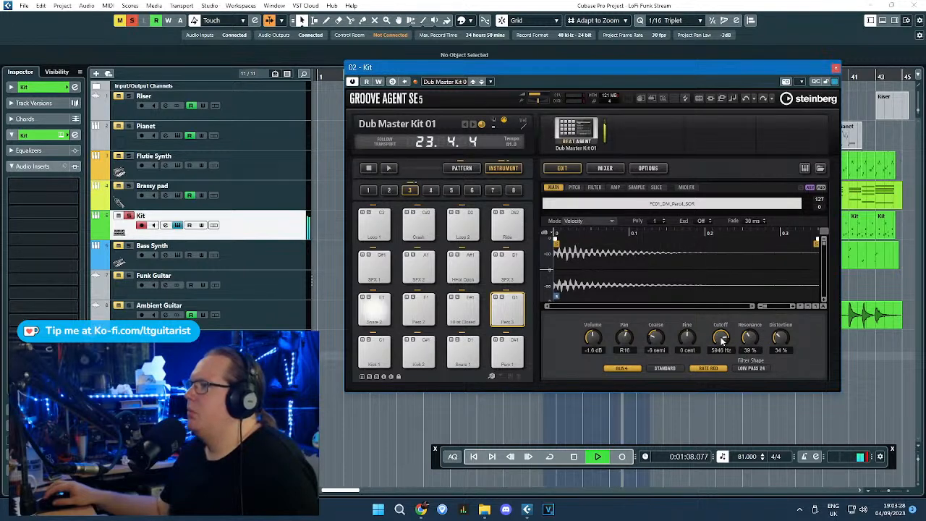
left_click_drag(722, 356, 740, 350)
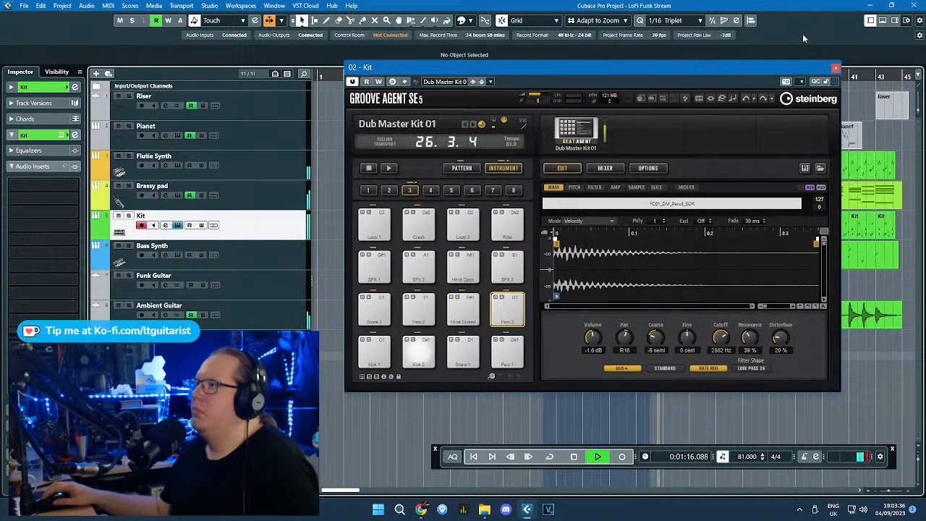
left_click(836, 67)
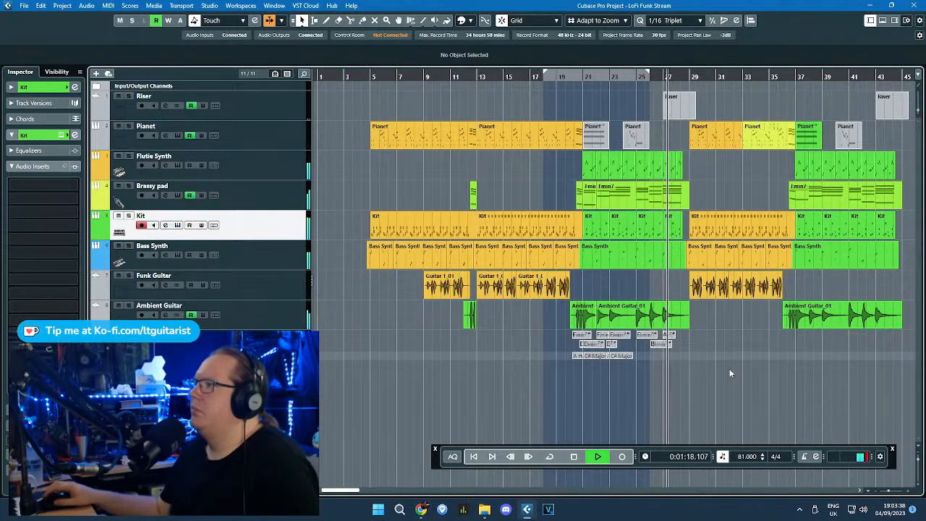
Step: Stop playback and examine the Kit part at bar 27 in the Key Editor, auditioning the E1 note to identify its drum
scroll(551, 393, "up", 4)
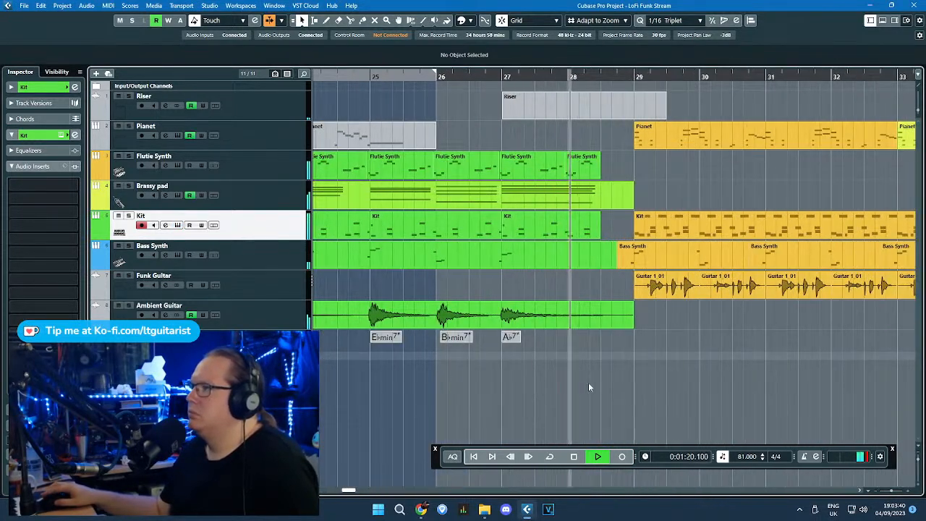
key("space")
double_click(543, 234)
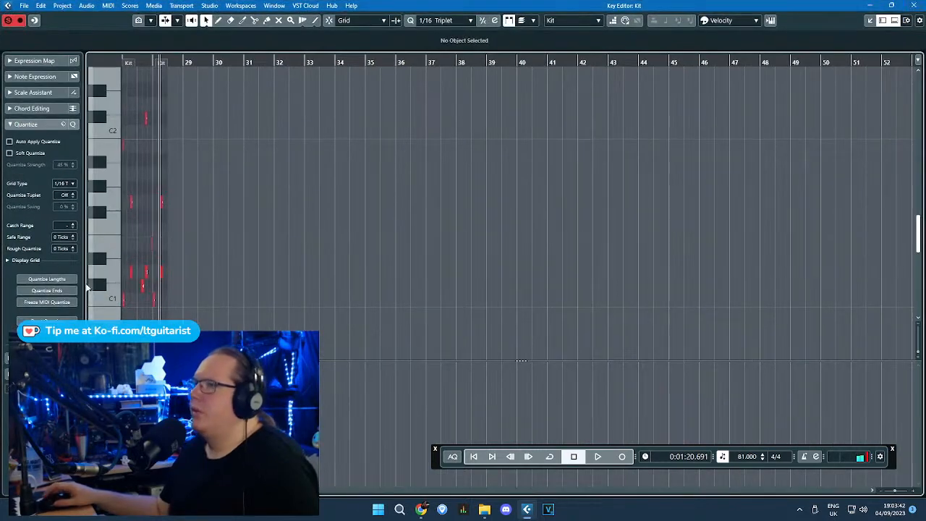
scroll(199, 290, "up", 4)
scroll(199, 289, "left", 3)
scroll(384, 282, "up", 2)
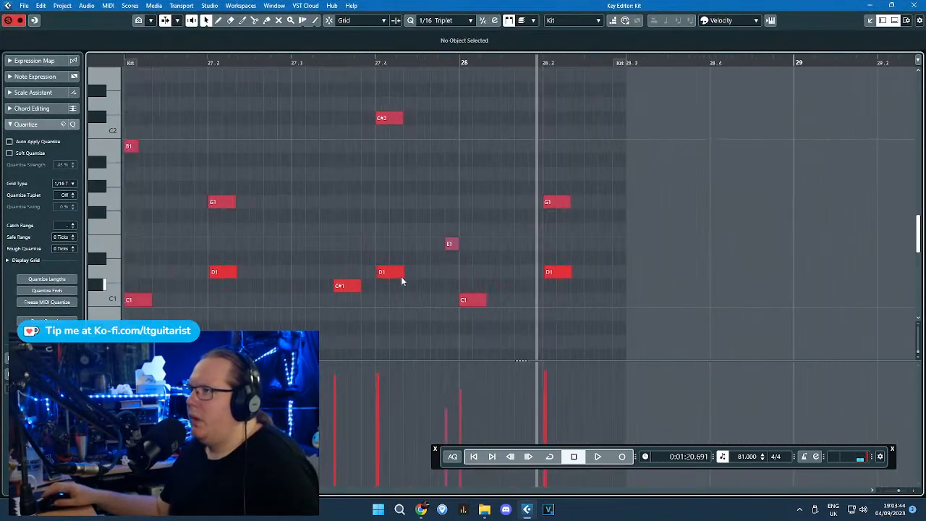
left_click(450, 245)
left_click(915, 5)
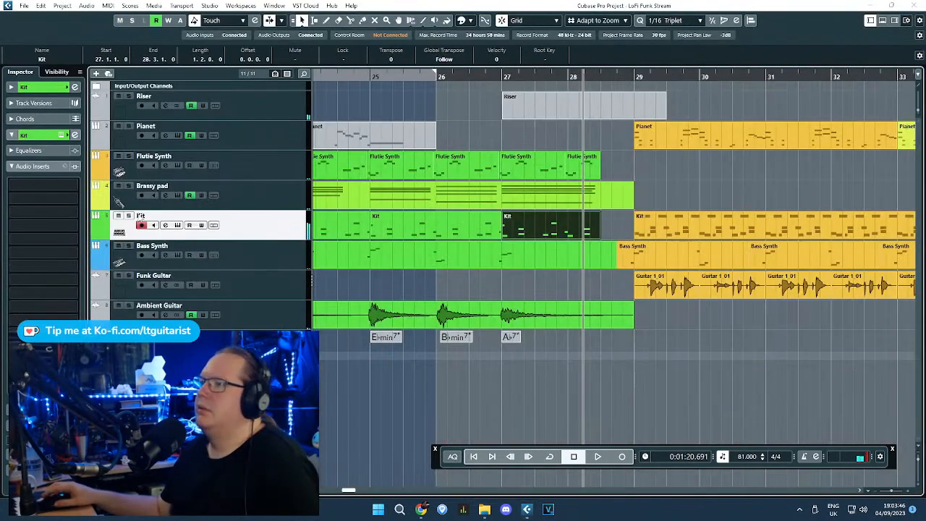
Step: Restart playback near bar 25 and colour the grey Riser and Pianet parts green
double_click(357, 79)
scroll(401, 257, "down", 4)
left_click(417, 371)
scroll(460, 366, "left", 3)
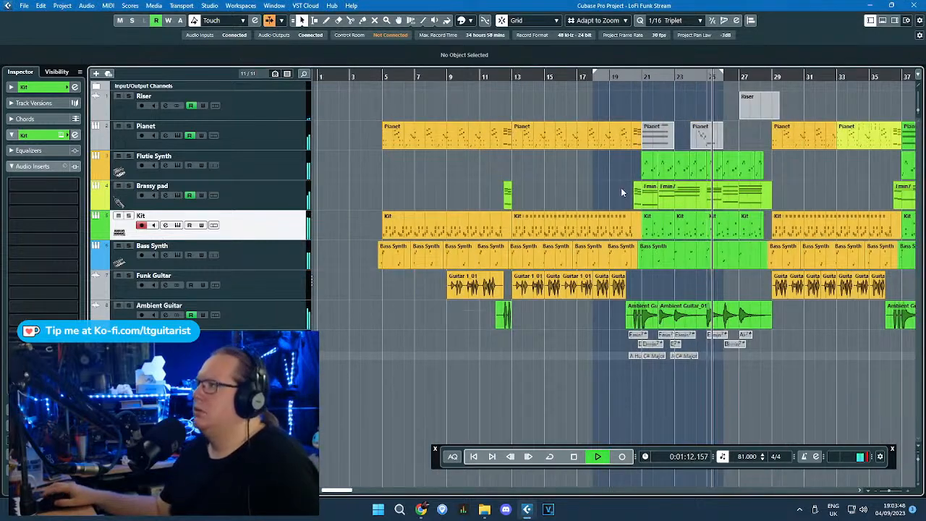
key("g")
key("h")
left_click_drag(500, 103, 583, 134)
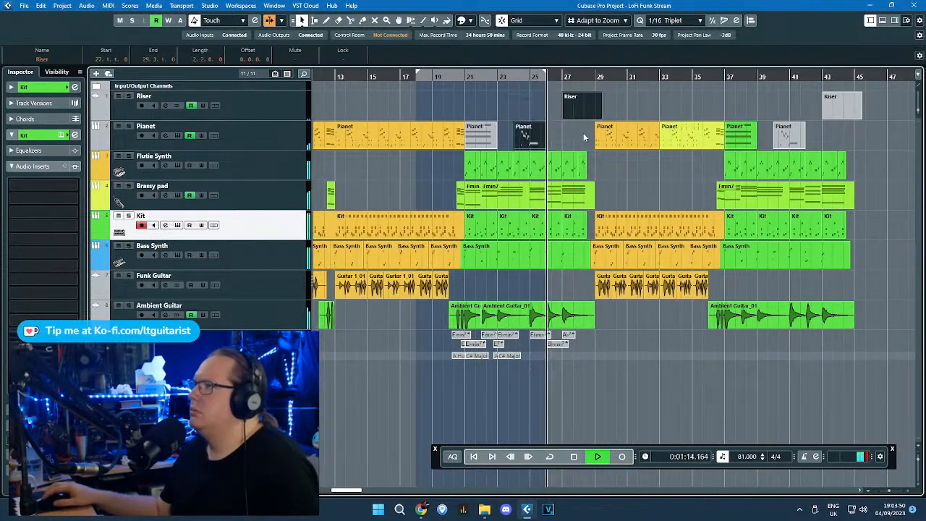
left_click(485, 131, "shift")
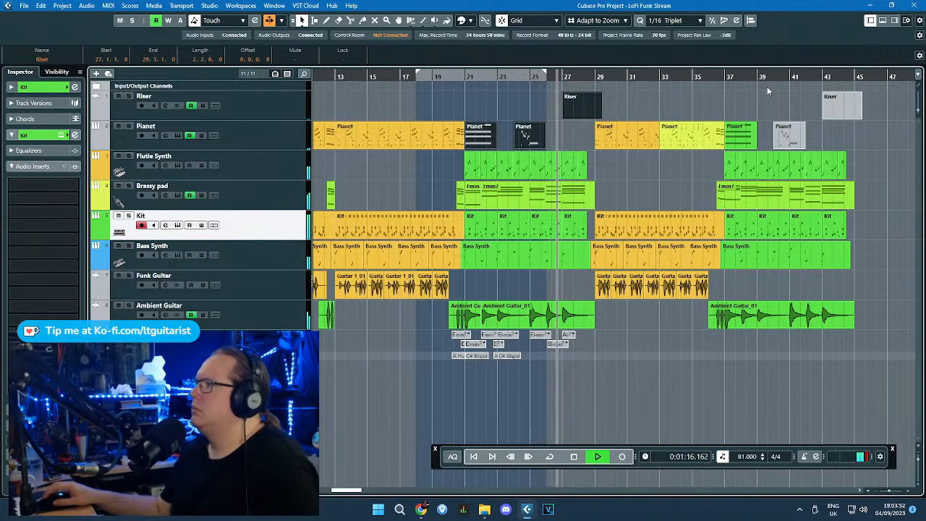
left_click_drag(768, 90, 769, 90)
left_click(469, 23)
left_click(544, 50)
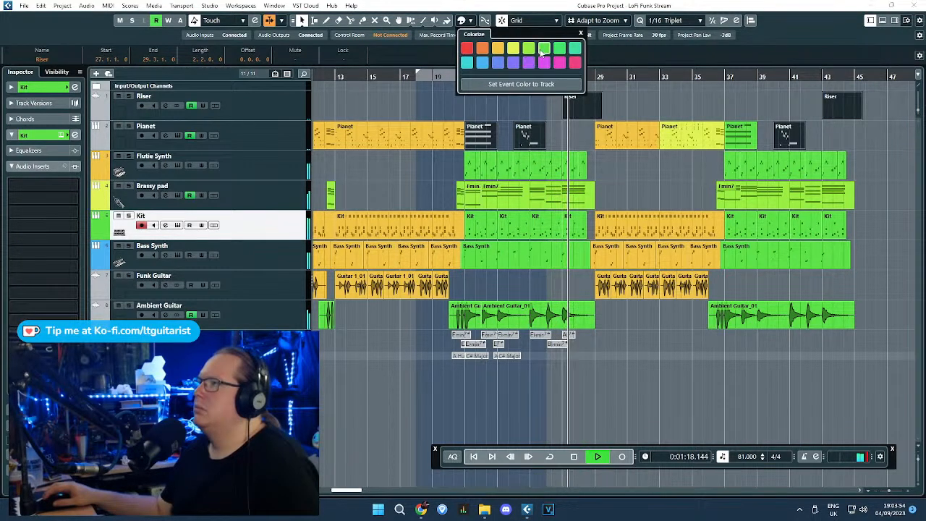
left_click(489, 100)
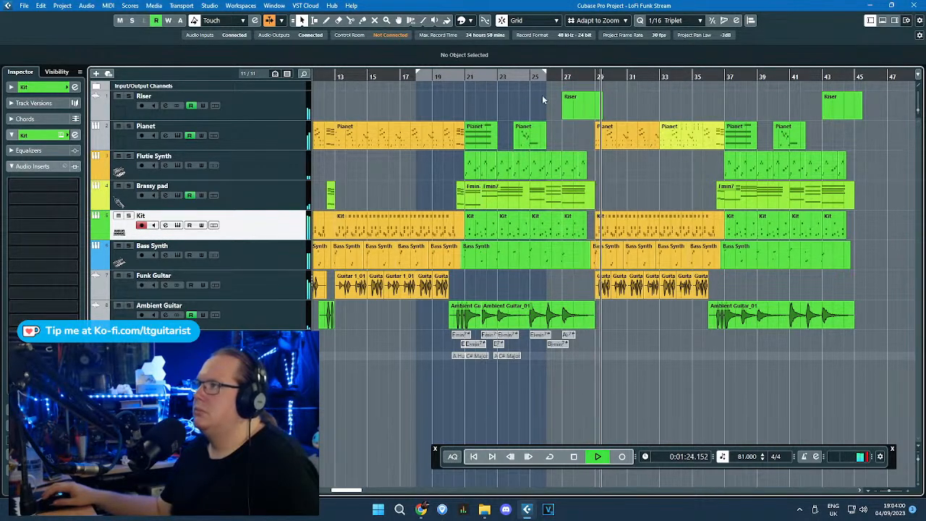
Step: Set the Kit's Snare 2 pad to pan L14, coarse -5 semitones, fine -40 cents and volume about -13.3 dB, closing the instrument when done
left_click(177, 225)
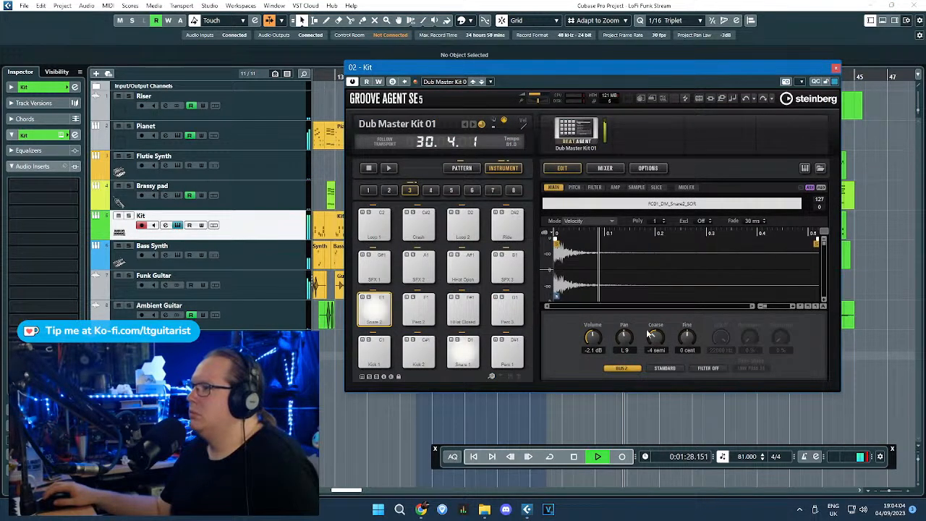
left_click_drag(631, 339, 692, 349)
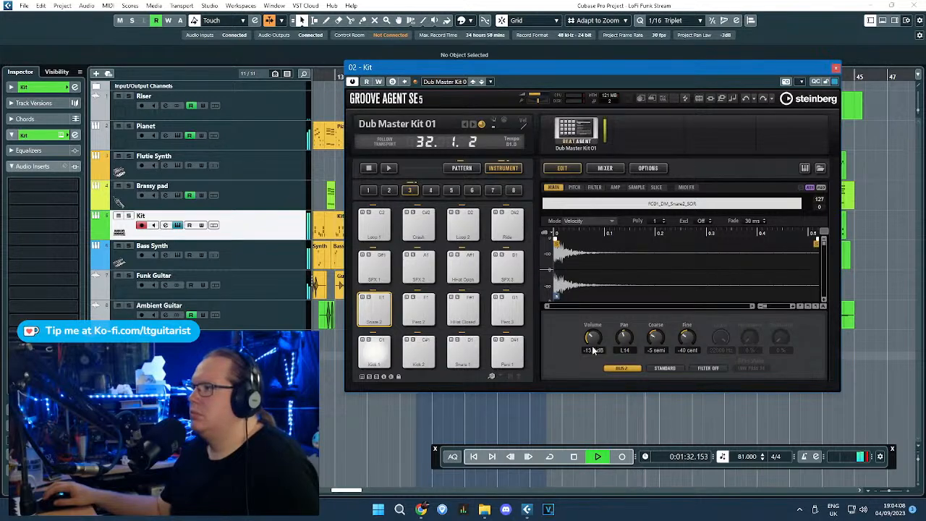
right_click(592, 334)
left_click_drag(590, 339, 591, 335)
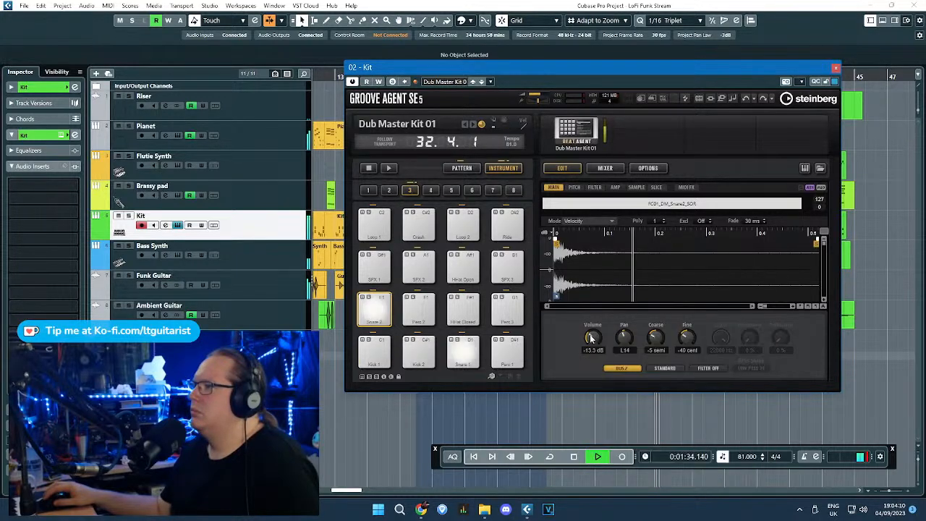
left_click(837, 68)
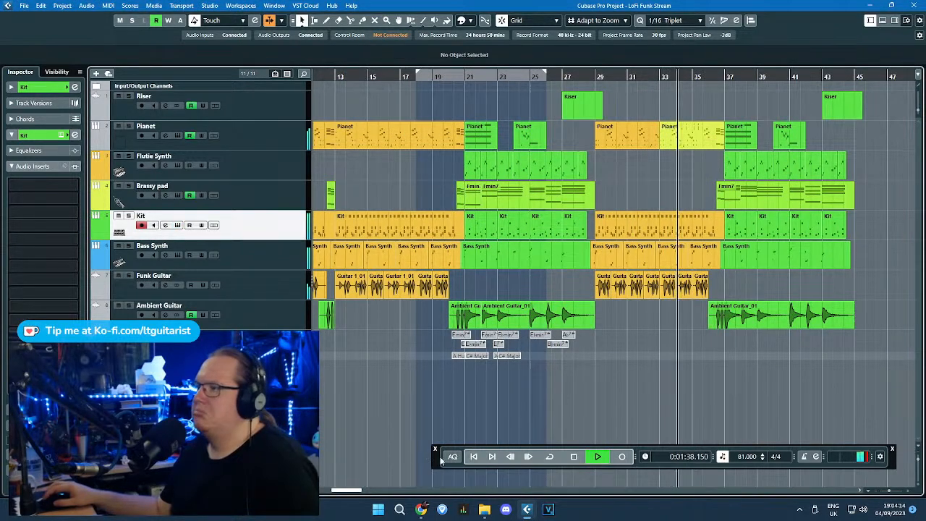
Step: Move the floating transport panel lower, clear of the arrangement, and magnify the section from bar 28 to 47
left_click_drag(441, 457, 461, 474)
scroll(899, 435, "up", 2)
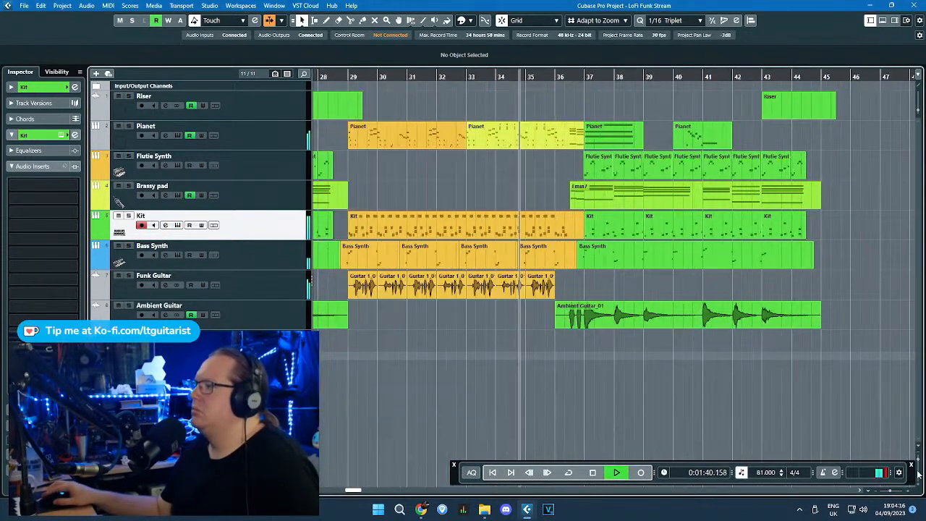
scroll(919, 474, "up", 5)
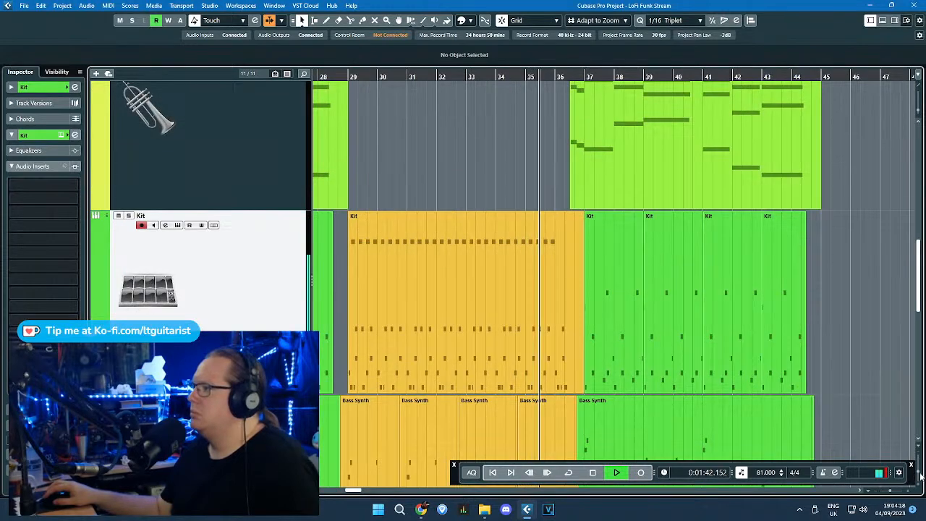
left_click_drag(920, 474, 919, 455)
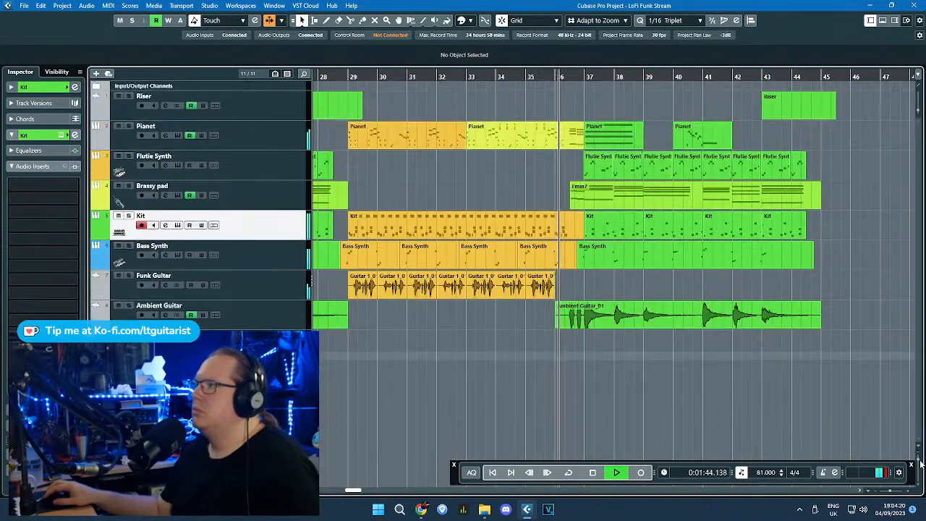
Step: Listen through the arrangement's final section to about bar 43, comparing it with the earlier sections, and stop playback
scroll(601, 367, "down", 5)
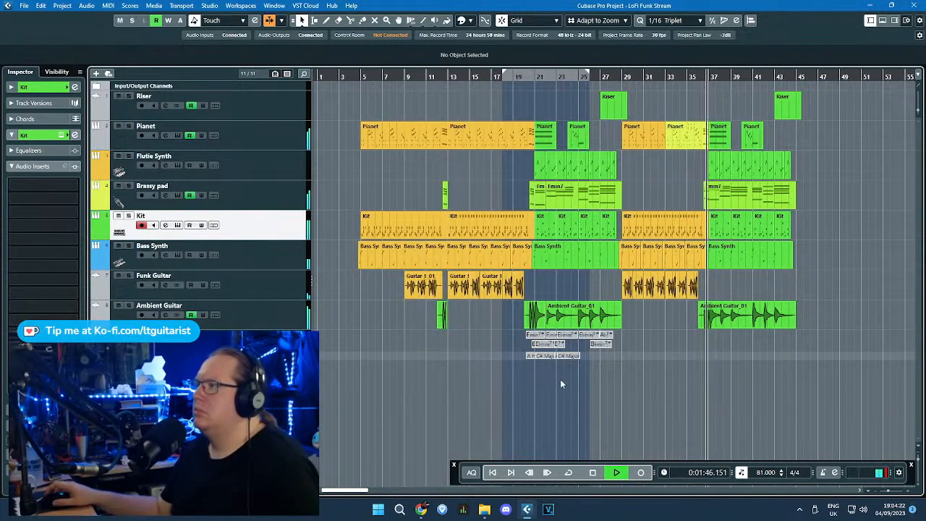
scroll(735, 388, "up", 3)
scroll(627, 452, "up", 1)
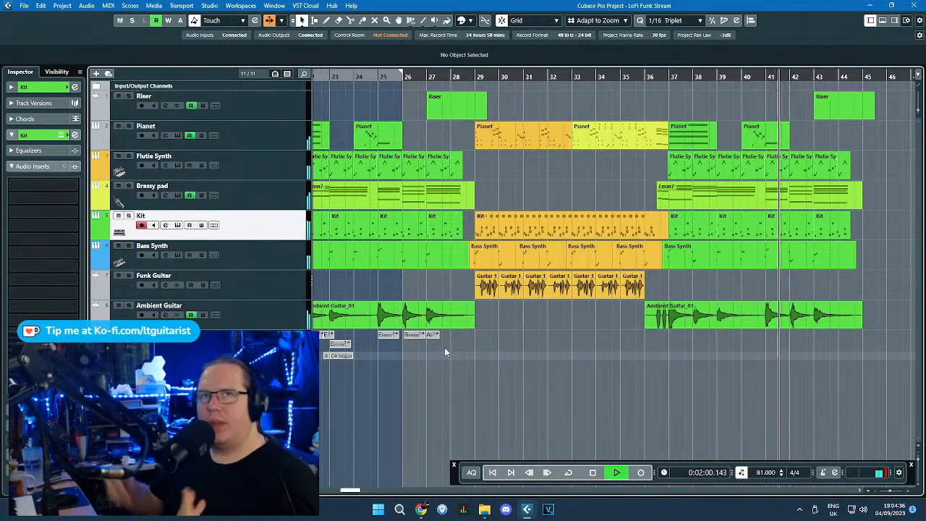
scroll(497, 301, "down", 3)
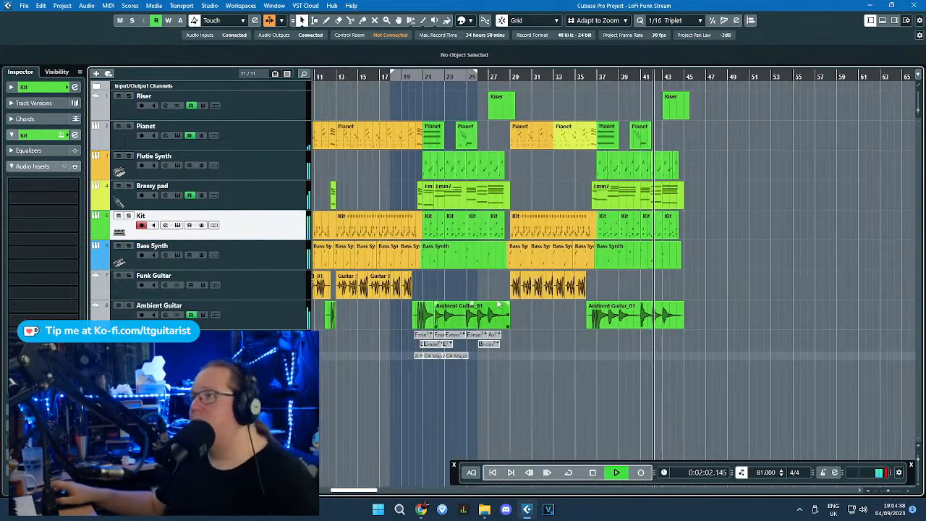
scroll(688, 240, "up", 3)
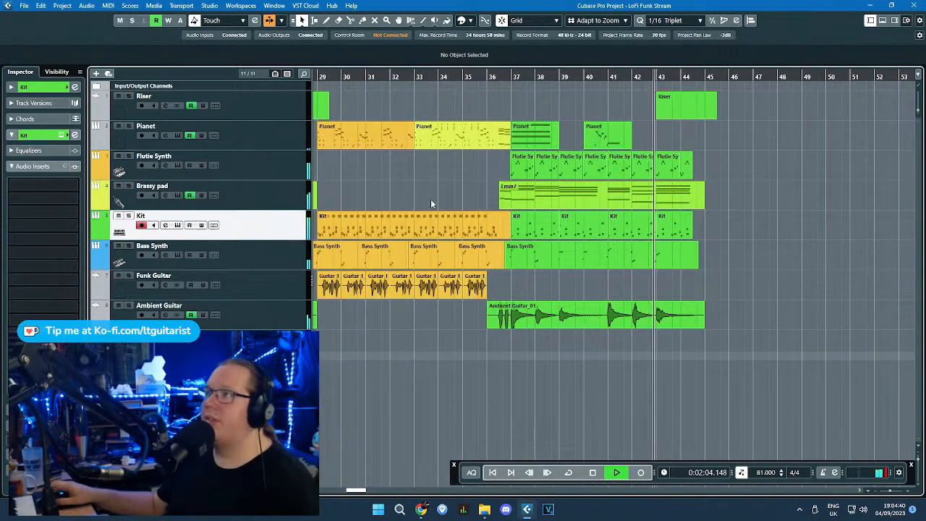
key("space")
Step: Copy the orange Bass Synth part at 28.4.1 to 44.4.1, directly behind the last green Bass Synth part
left_click_drag(457, 193, 476, 178)
scroll(362, 246, "up", 2)
left_click(364, 250)
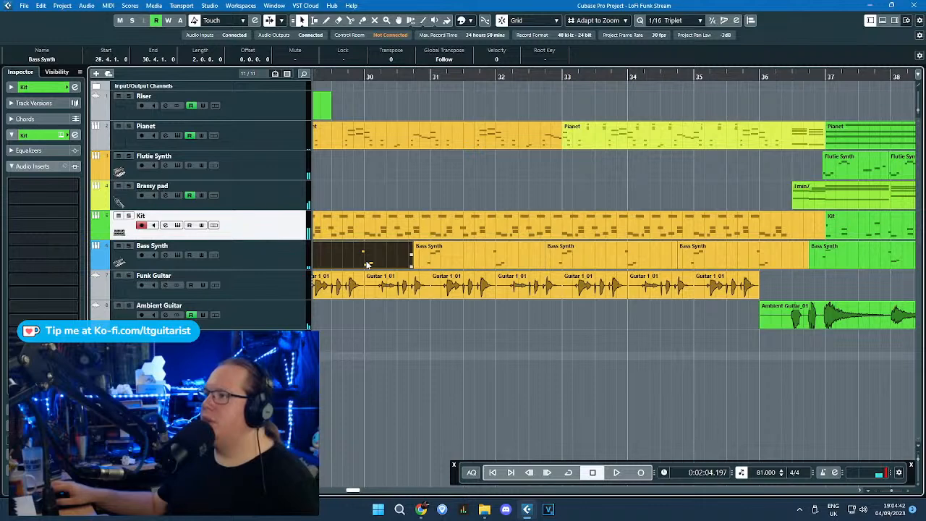
scroll(365, 247, "up", 1)
scroll(381, 270, "down", 1)
left_click(235, 251)
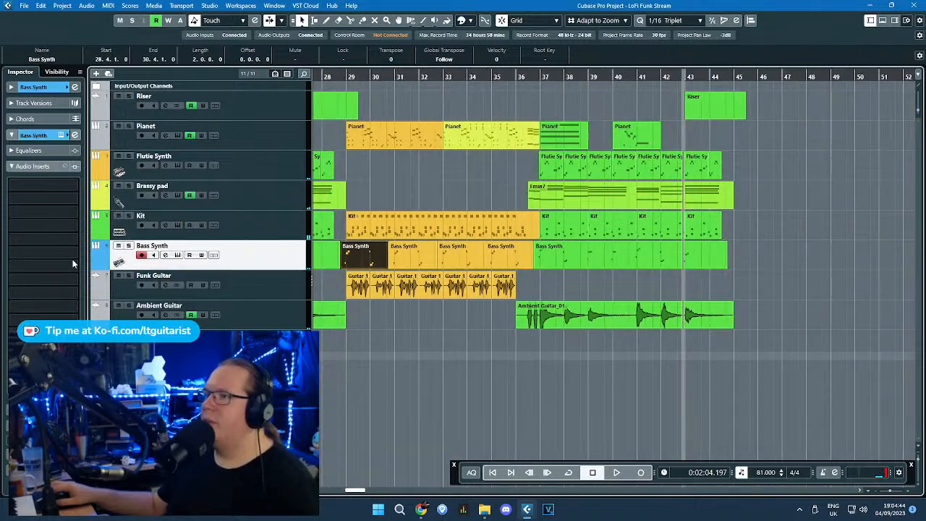
left_click(99, 266)
left_click_drag(377, 262, 738, 252)
Step: Resume playback near bar 43 and collapse the Bass Synth track's automation lane
scroll(749, 264, "up", 3)
key("space")
scroll(726, 252, "up", 3)
scroll(737, 250, "down", 3)
scroll(738, 224, "up", 1)
scroll(644, 235, "down", 3)
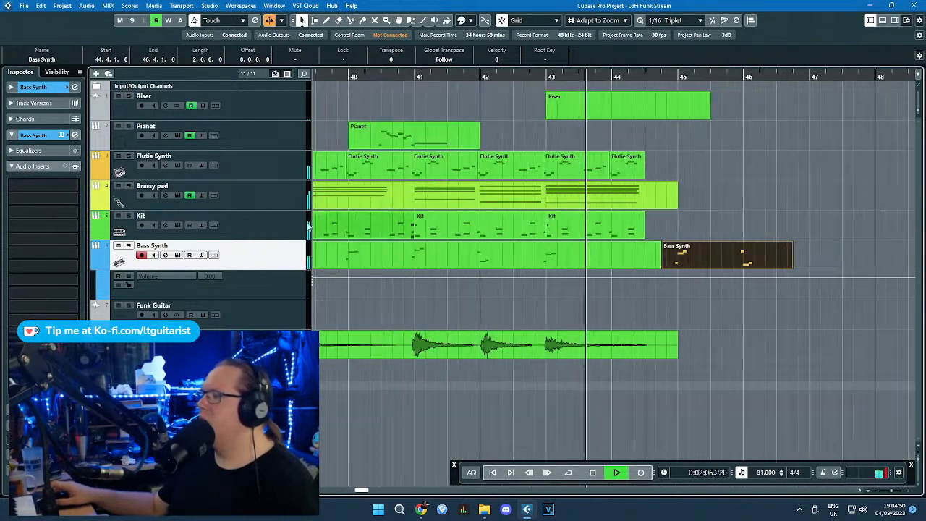
left_click(134, 269)
left_click(97, 273)
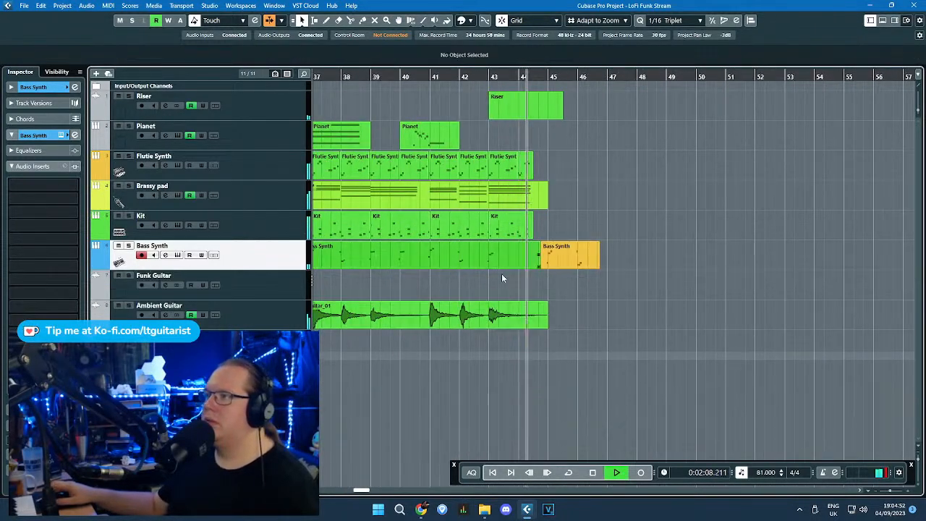
Step: Listen to the song's ending through the added Bass Synth part and stop playback near bar 46
scroll(407, 290, "up", 4)
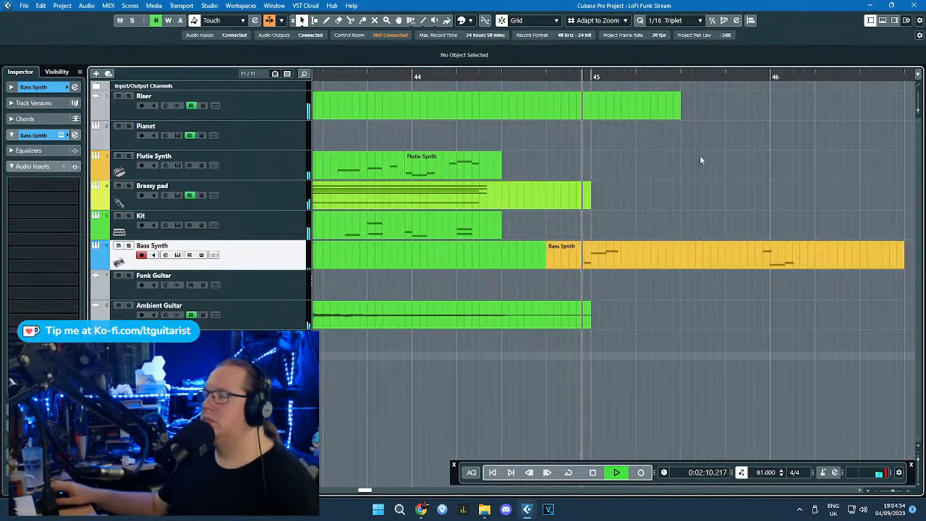
key("g")
key("g")
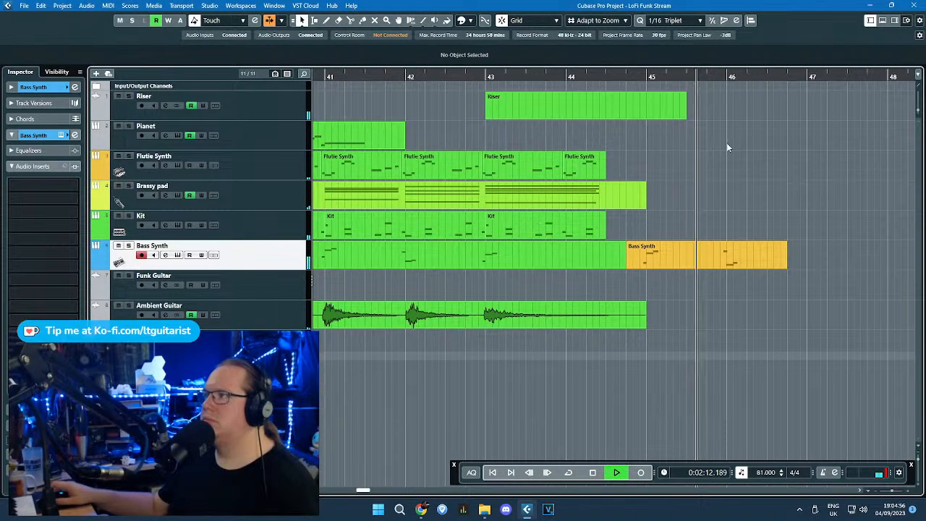
key("h")
key("g")
key("g")
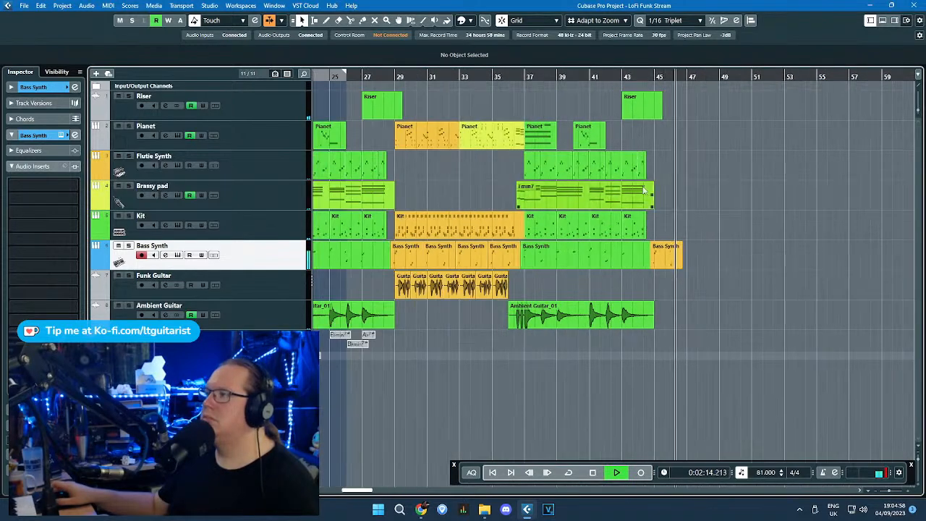
key("space")
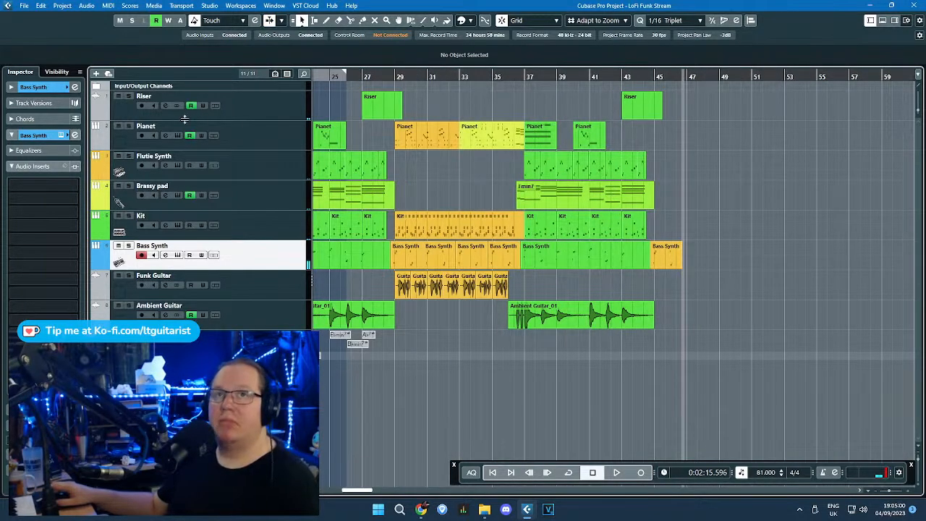
Step: Restart playback near bar 12 and examine the Kit part in the orange section from bar 13
left_click_drag(393, 75, 428, 81)
scroll(495, 148, "down", 1)
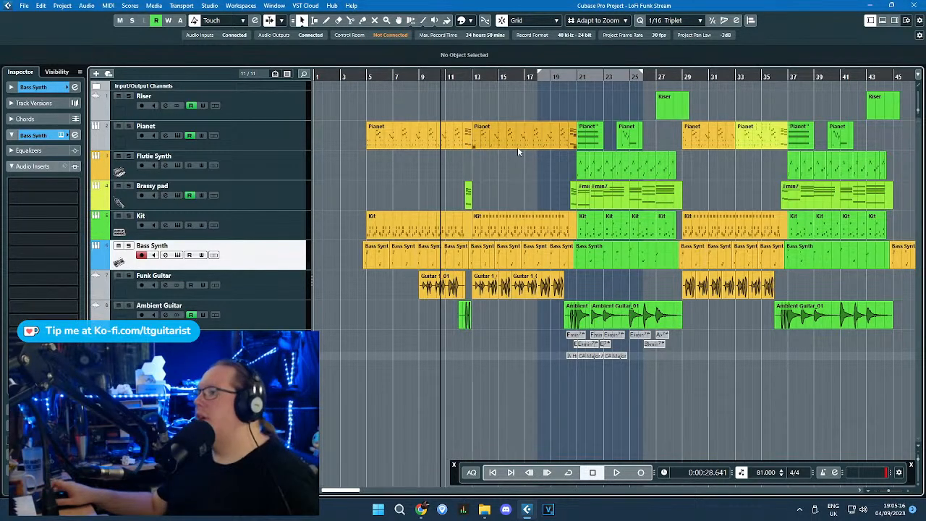
scroll(492, 177, "up", 4)
left_click(378, 79)
key("space")
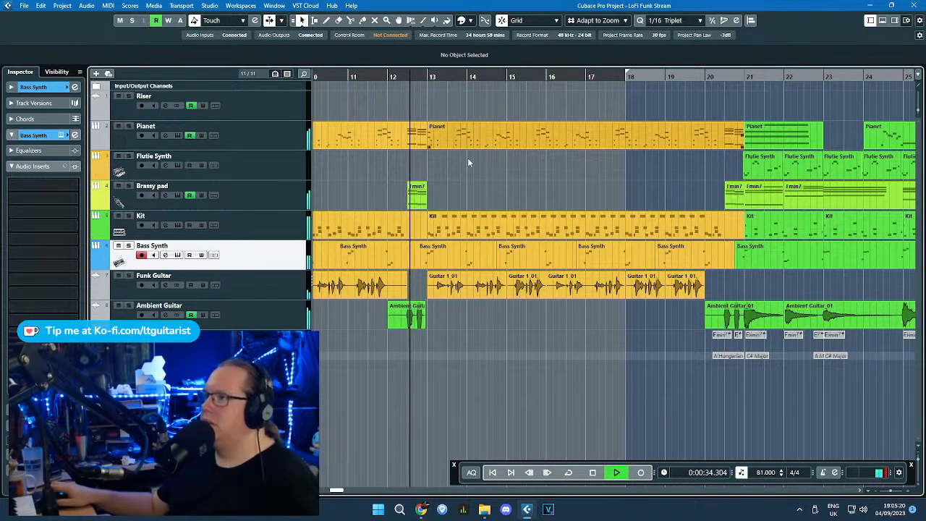
key("h")
key("g")
key("g")
key("g")
key("g")
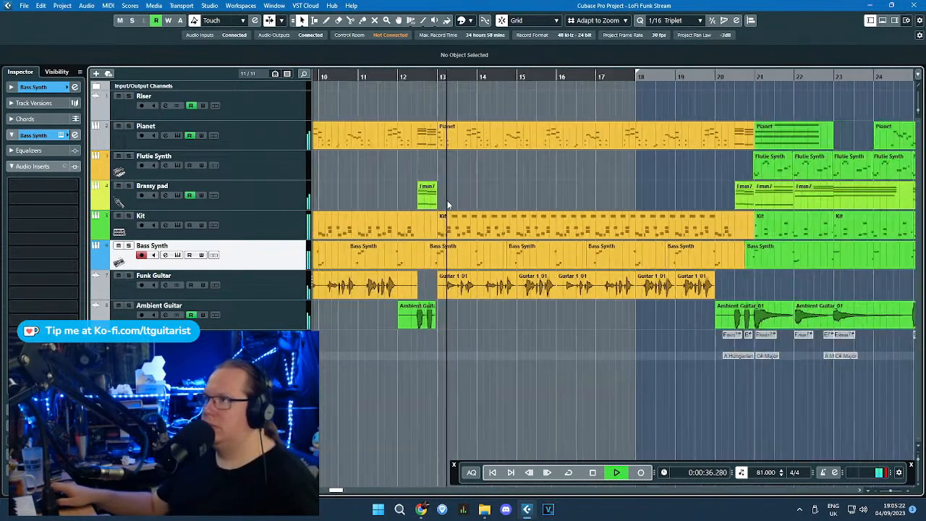
key("h")
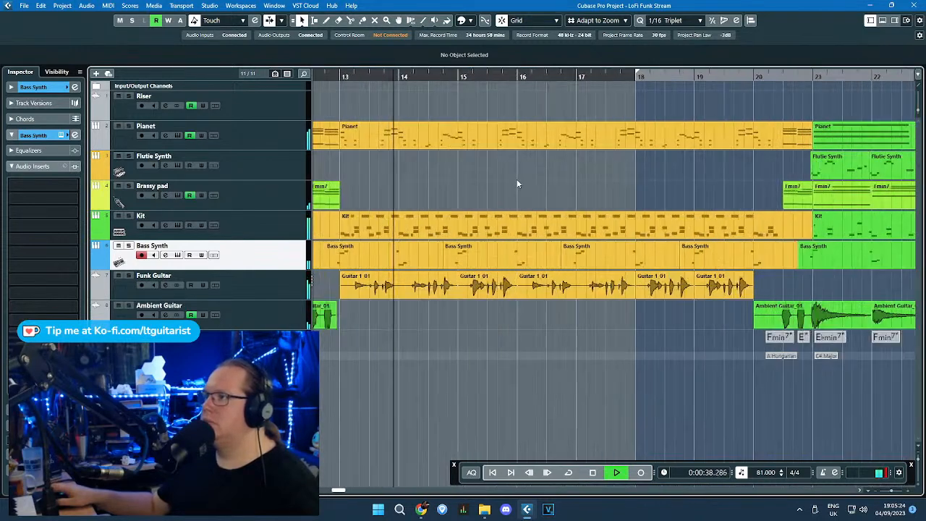
key("h")
key("g")
key("h")
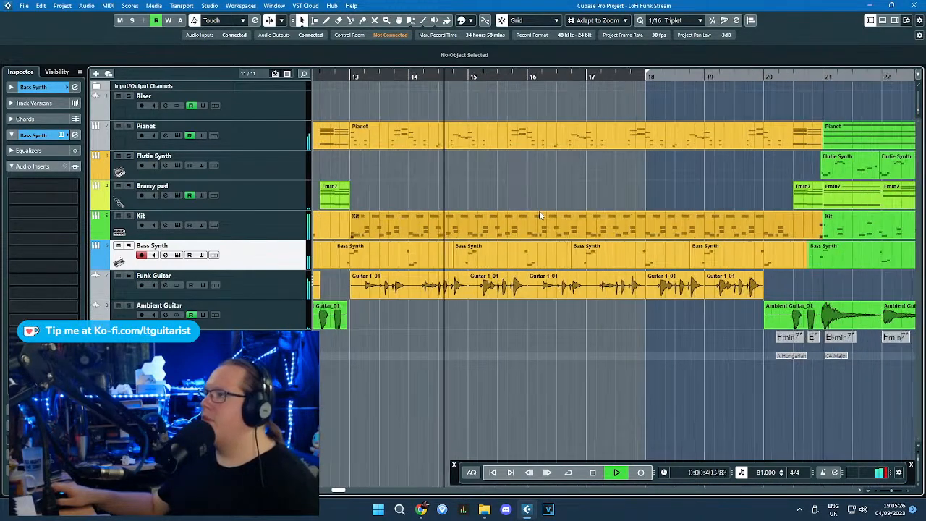
Step: Split the Kit part at bar 16 and at 16.4.2.40, and delete the section between the cuts
key("h")
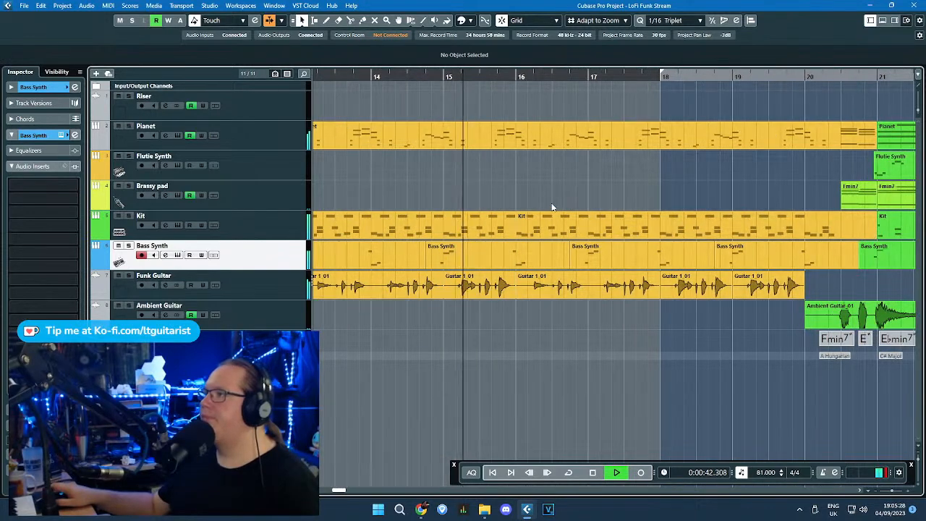
key("h")
key("h")
key("h")
key("g")
key("g")
key("h")
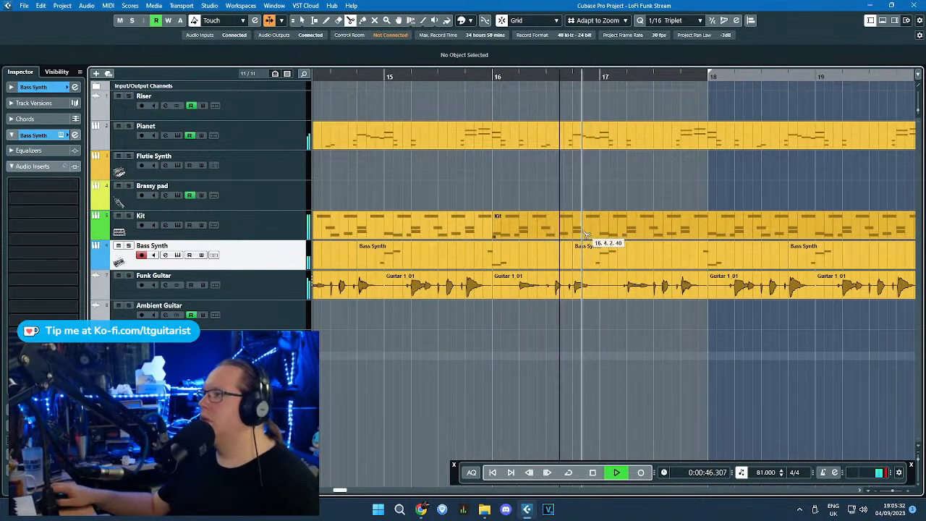
left_click(588, 232)
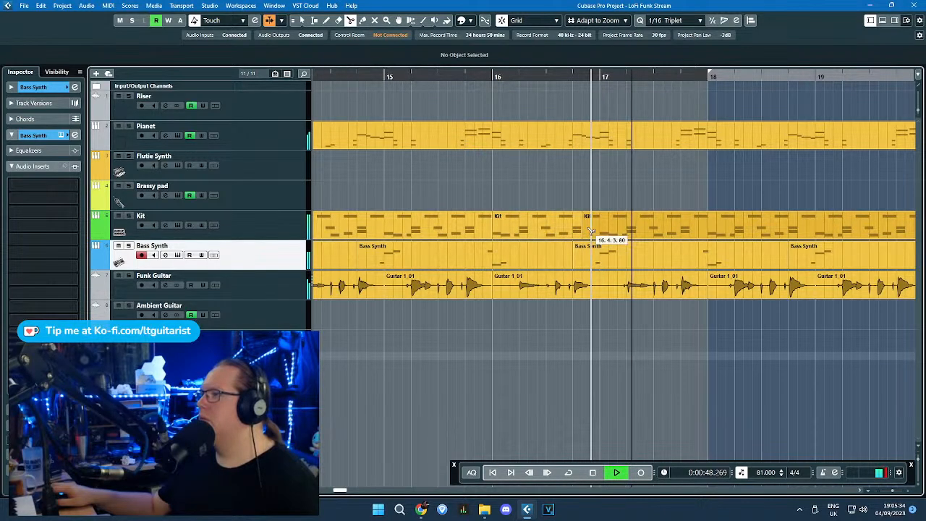
key("1")
left_click(543, 227)
key("Delete")
Step: Replay the drum break from about bar 15 and extend the start of the following Kit part back to 16.4.1
left_click_drag(489, 78, 441, 81)
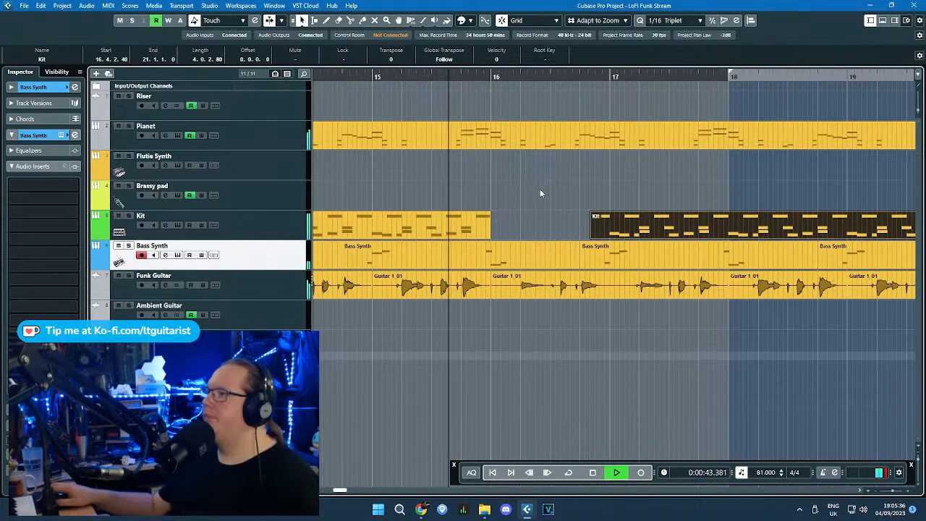
left_click(540, 188)
scroll(536, 192, "up", 3)
scroll(500, 207, "down", 3)
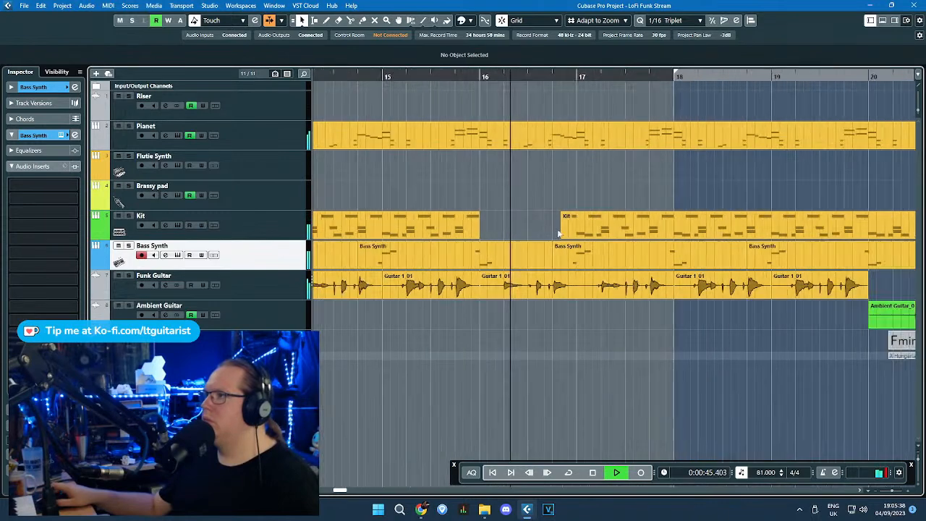
scroll(568, 234, "up", 4)
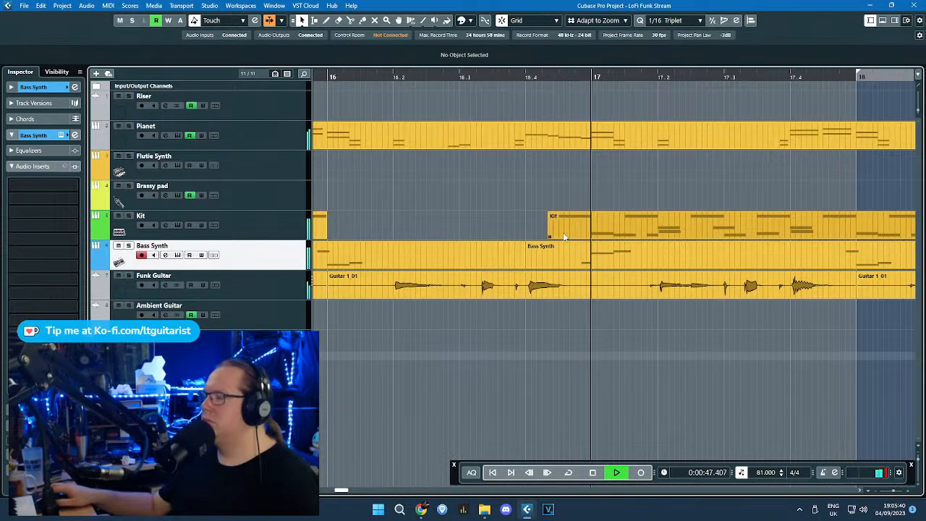
key("g")
left_click(560, 237)
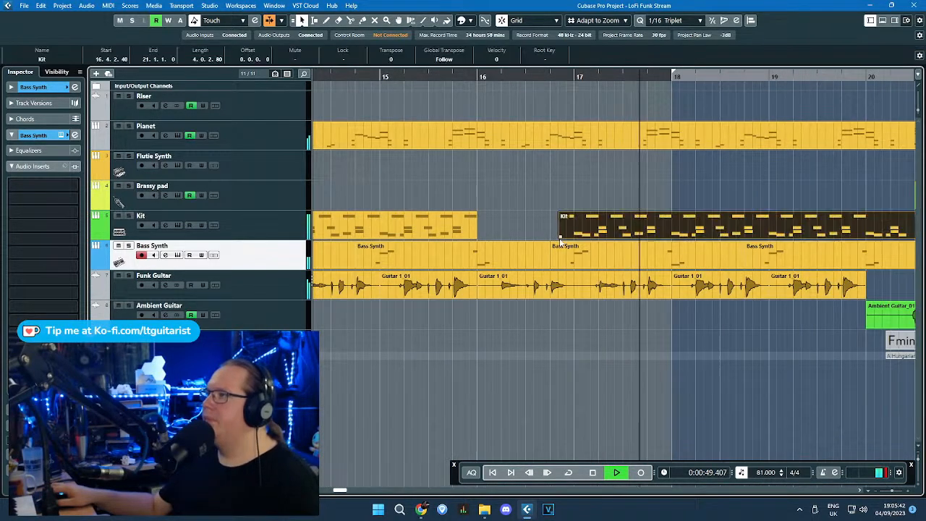
left_click_drag(561, 238, 550, 237)
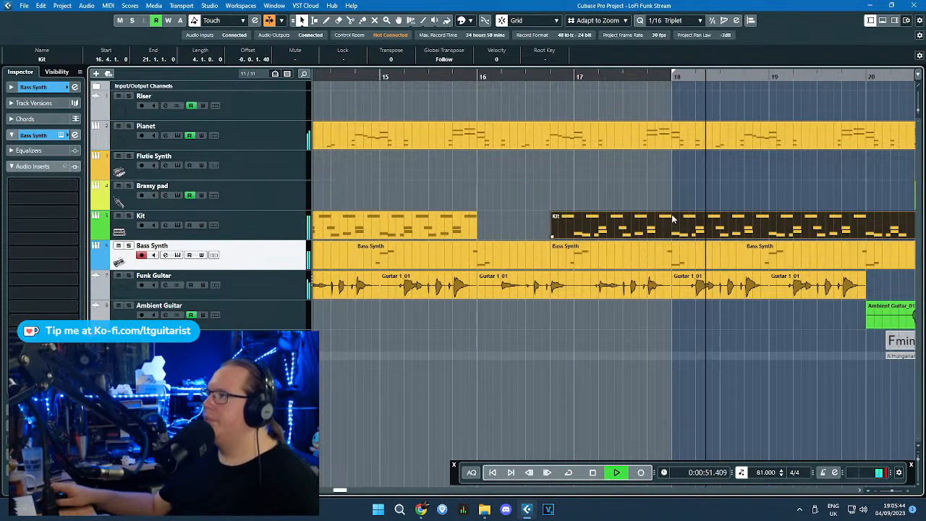
Step: Listen on from bar 18 to 21, examining the transition from the orange section into the green one
scroll(634, 224, "up", 3)
scroll(579, 229, "down", 4)
scroll(753, 199, "up", 4)
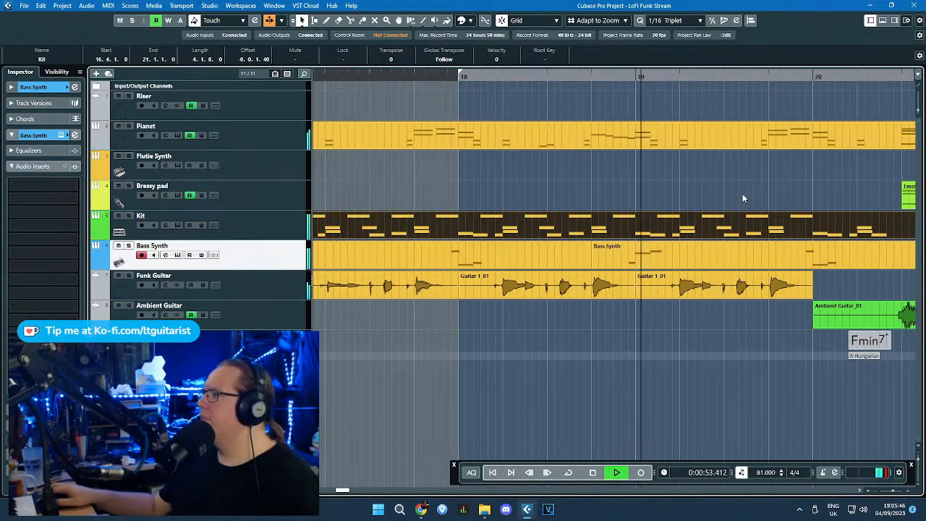
scroll(744, 199, "down", 4)
left_click_drag(771, 179, 780, 163)
scroll(795, 192, "up", 1)
scroll(806, 204, "up", 3)
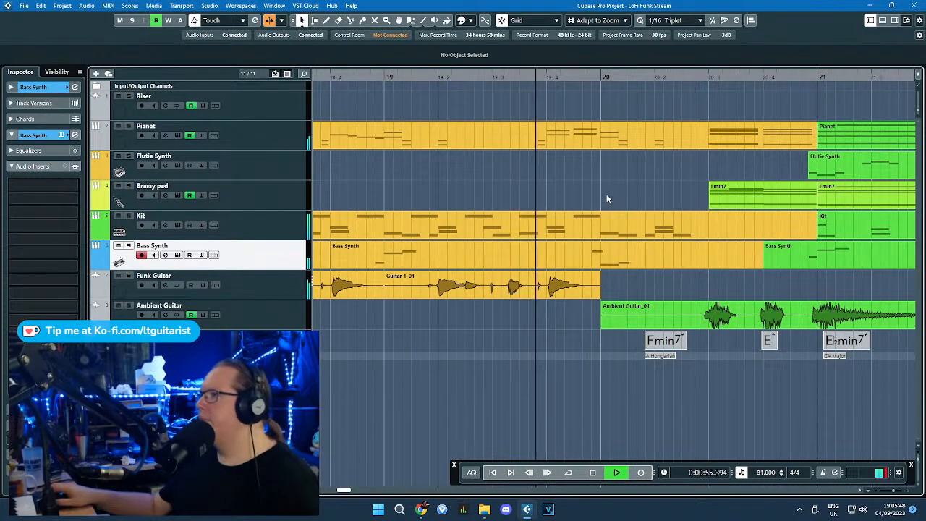
scroll(692, 279, "down", 2)
scroll(693, 282, "up", 1)
scroll(668, 276, "down", 4)
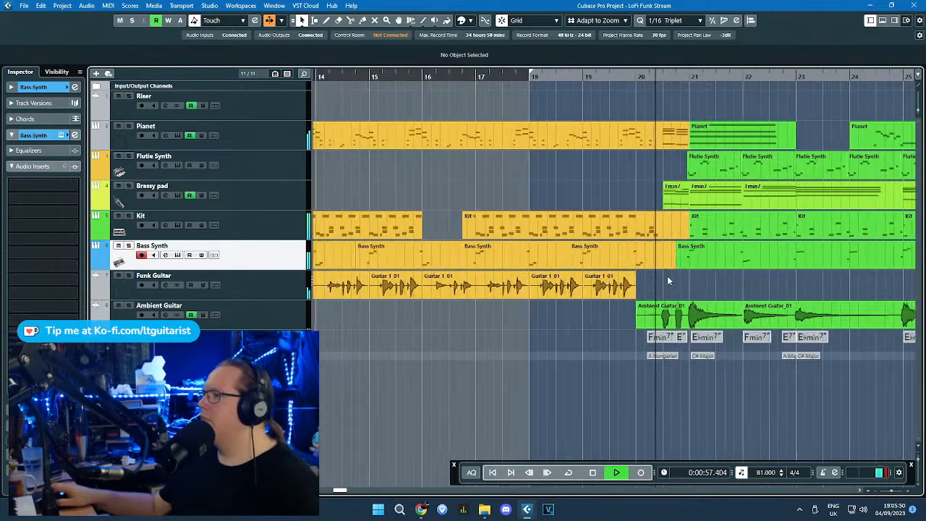
scroll(666, 275, "up", 2)
scroll(663, 275, "down", 1)
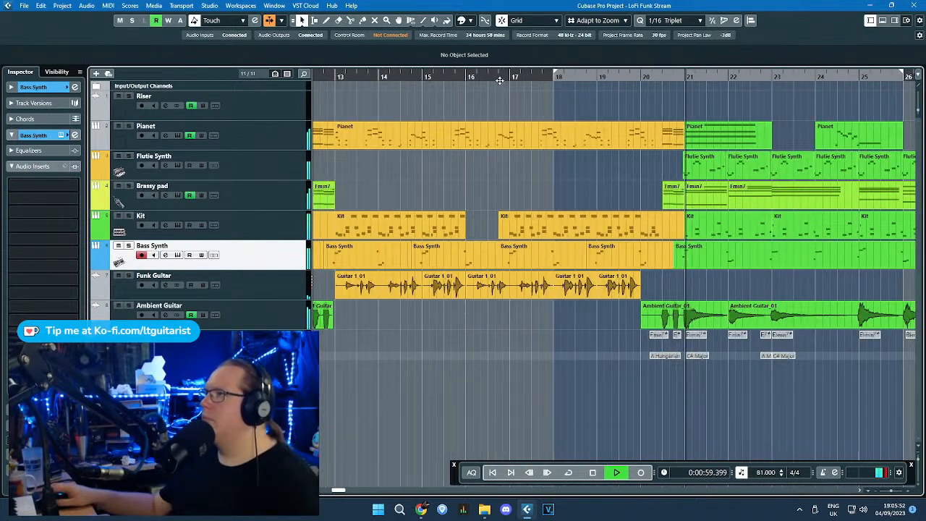
Step: Replay from about bar 17, split the Bass Synth part at 19.2.1 and delete its remainder up to 20.4.1
left_click_drag(507, 78, 478, 375)
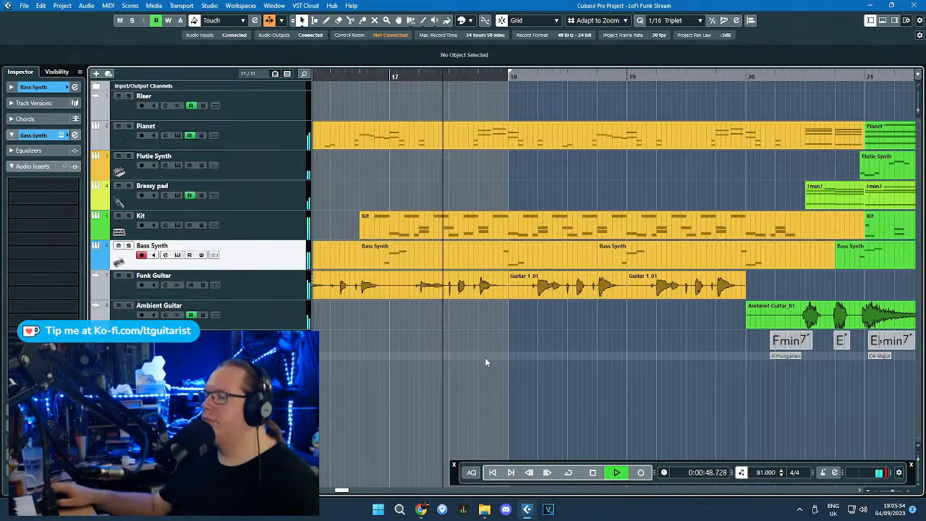
left_click(658, 257)
key("1")
left_click(687, 264)
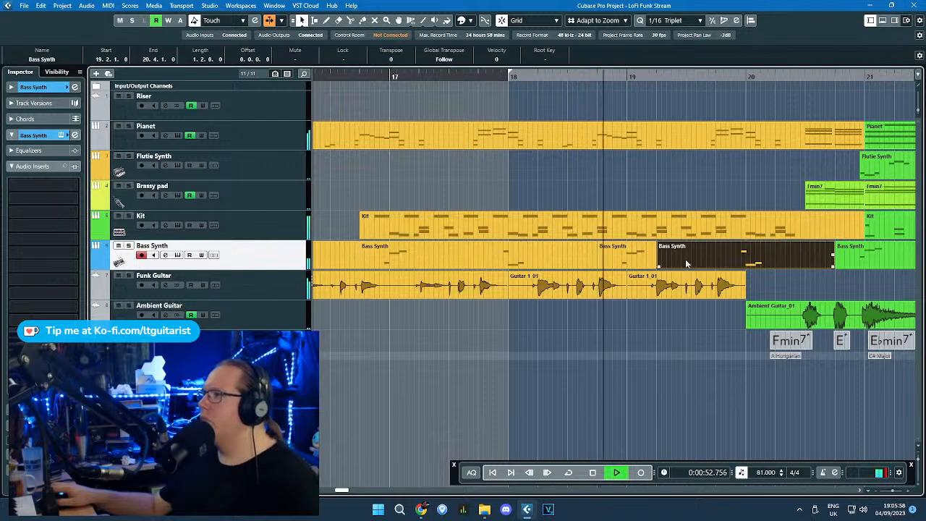
key("Delete")
Step: Duplicate the half-bar Bass Synth part at 18.4 three times to fill the gap up to 20.4.1
left_click(625, 261)
key("ctrl+d")
scroll(692, 301, "up", 2)
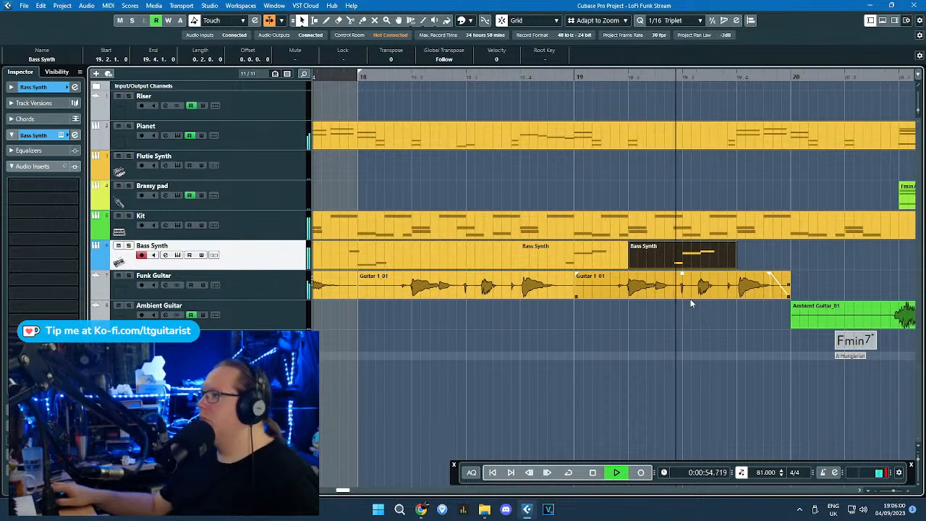
scroll(772, 280, "down", 3)
scroll(742, 385, "up", 3)
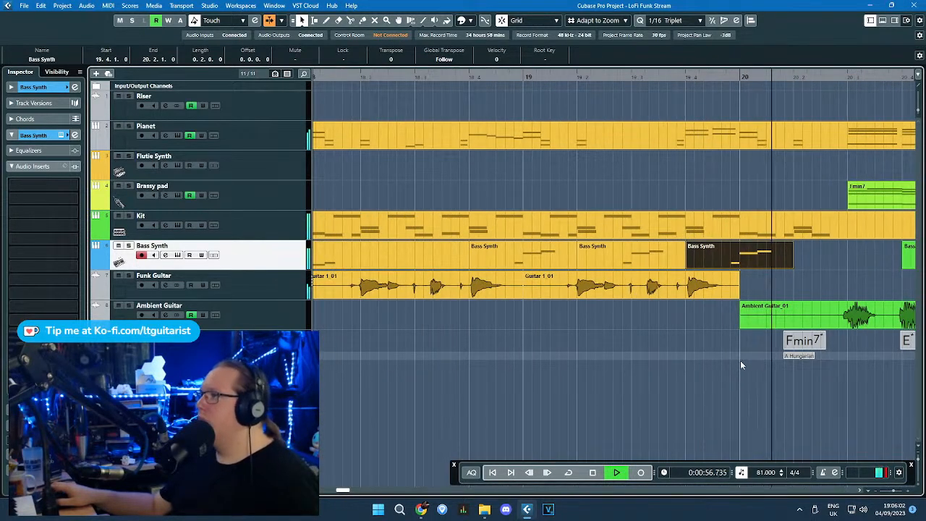
left_click(741, 360)
scroll(642, 281, "right", 2)
left_click(641, 260)
key("ctrl+d")
scroll(528, 140, "down", 2)
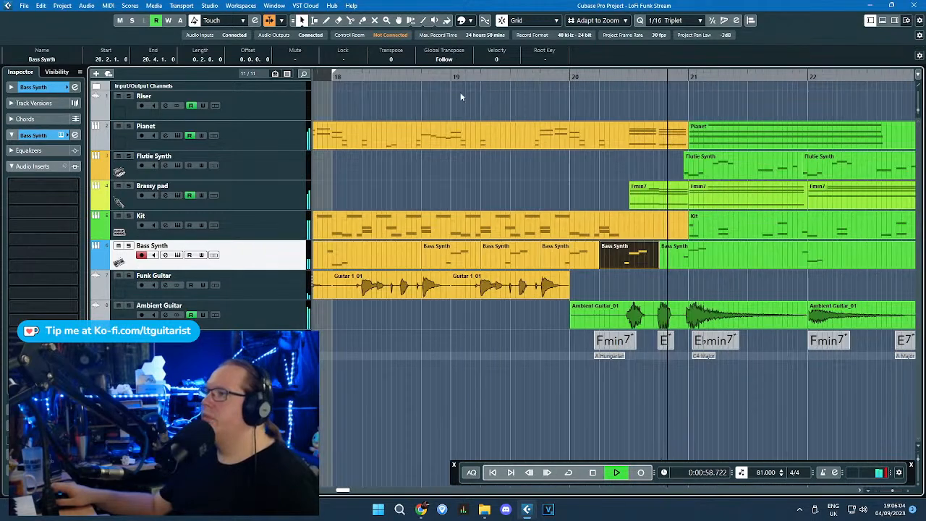
Step: Clear the selection and replay the repeated Bass Synth parts from about bar 18
left_click_drag(381, 80, 427, 50)
left_click(449, 187)
scroll(517, 186, "up", 3)
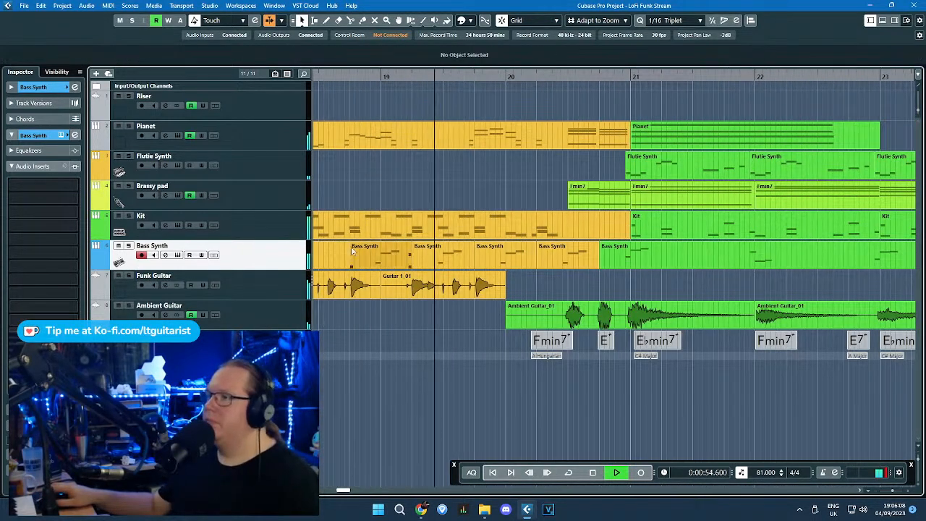
Step: Split the orange Bass Synth part before bar 37 at 35.2.1 and delete its remainder up to 36.4.1
scroll(414, 217, "down", 4)
scroll(424, 253, "up", 3)
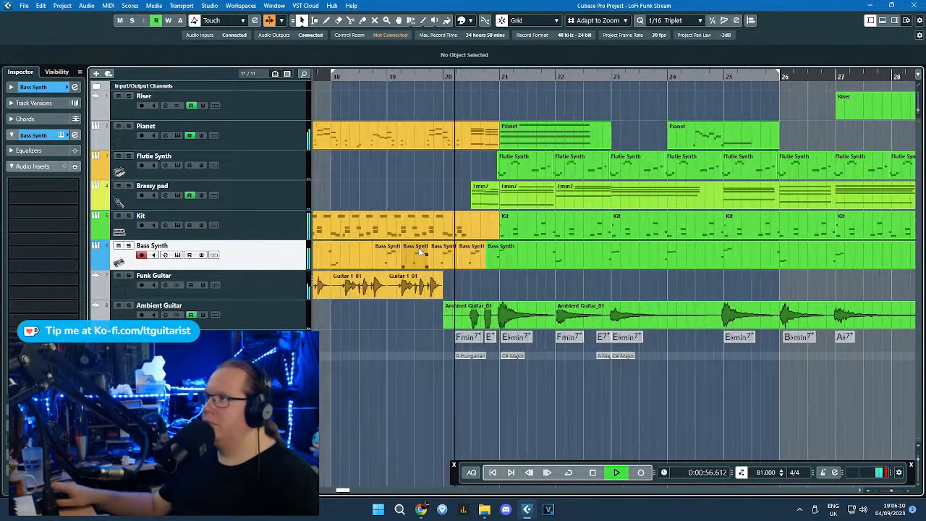
scroll(481, 175, "down", 2)
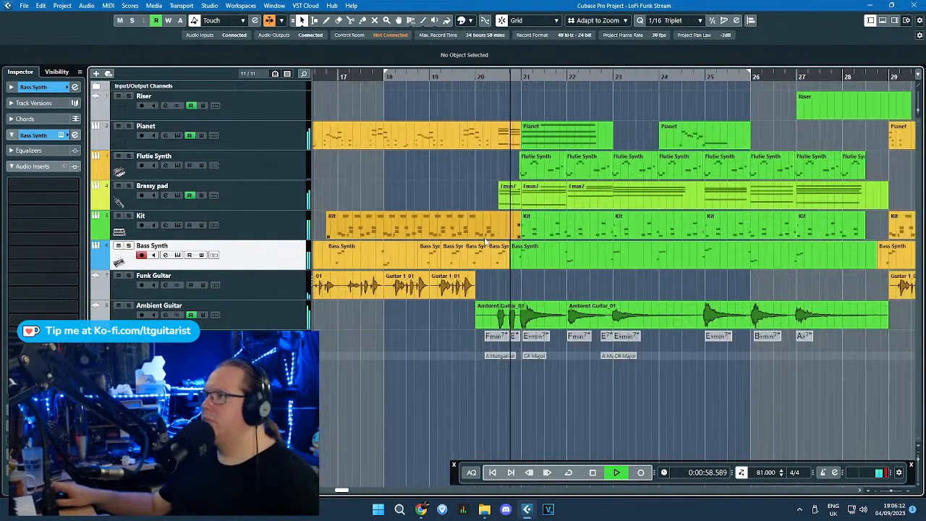
scroll(481, 176, "up", 1)
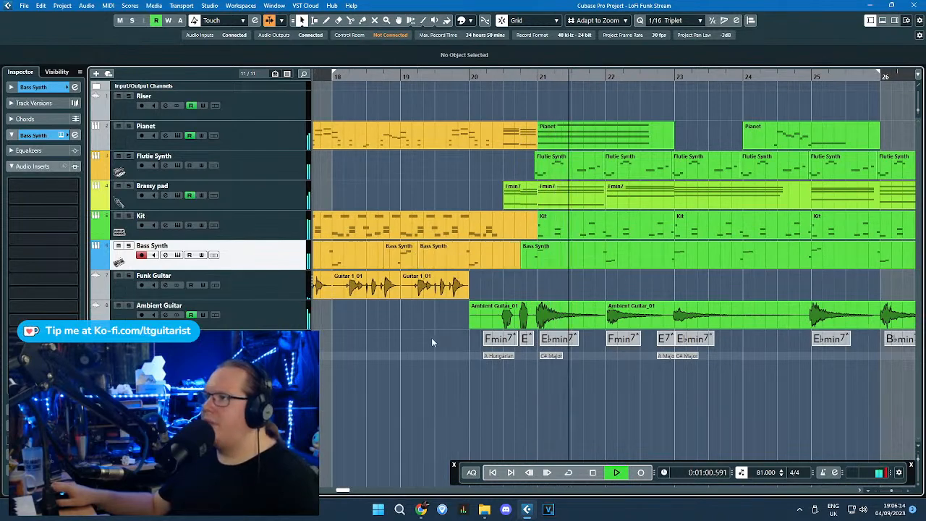
scroll(411, 329, "down", 3)
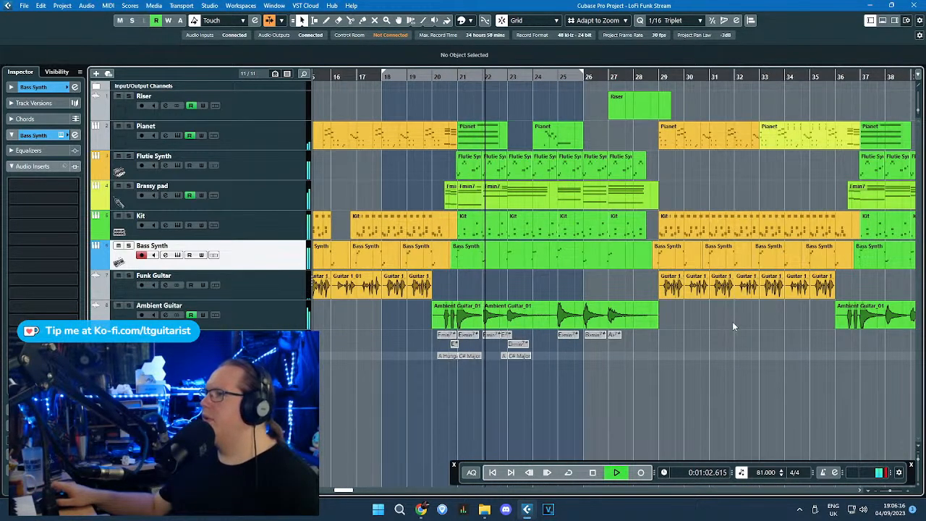
scroll(773, 358, "up", 2)
scroll(847, 368, "up", 1)
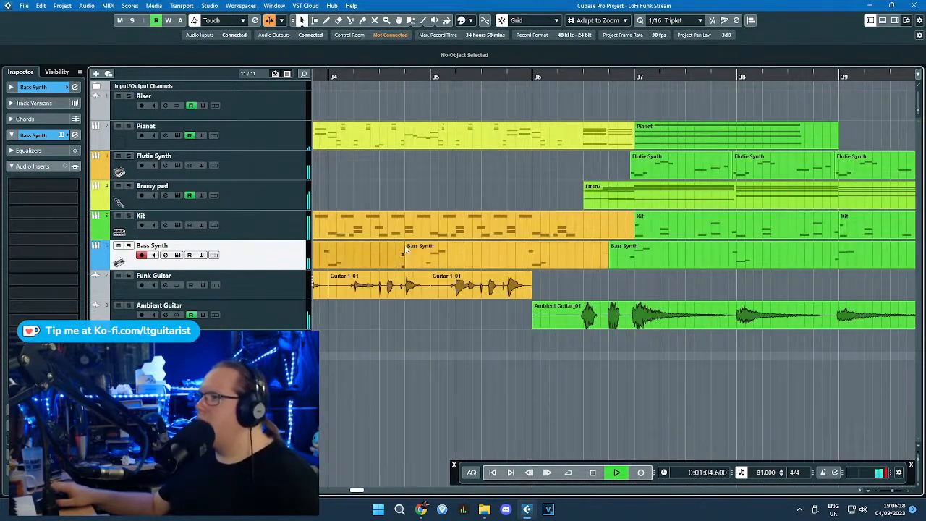
key("3")
left_click(458, 260)
key("1")
left_click(487, 252)
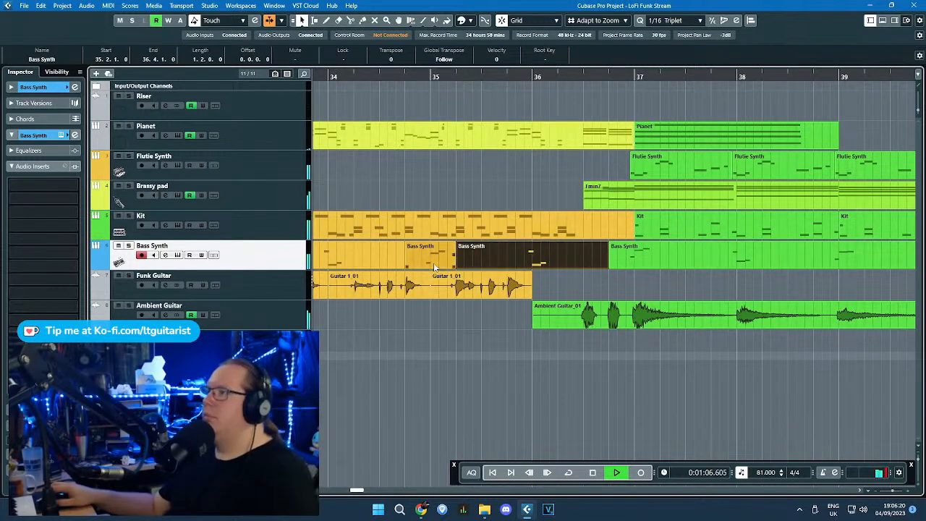
key("Delete")
Step: Duplicate the half-bar Bass Synth part before 35.2.1 three times and extend the last copy to 36.4.3, shortening the green part's start to match
left_click(433, 262)
key("ctrl+d")
key("ctrl+d")
key("ctrl+d")
scroll(612, 316, "up", 2)
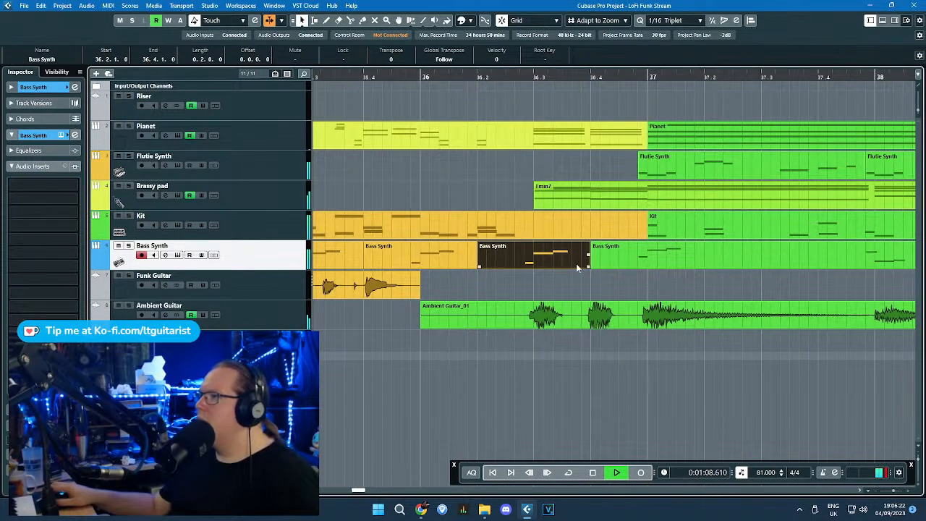
mouse_move(606, 266)
left_mouse_down()
mouse_move(622, 267)
mouse_move(590, 268)
mouse_move(618, 267)
left_mouse_up()
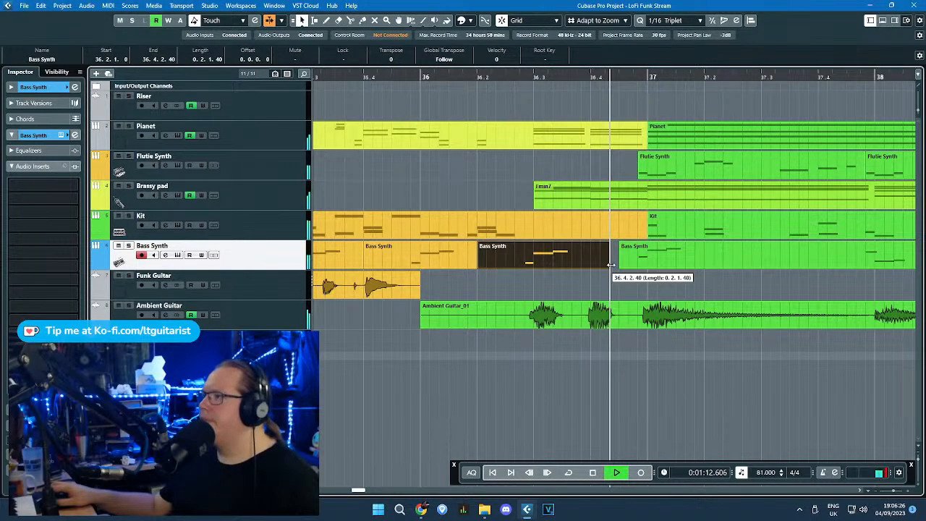
Step: In the last Bass Synth copy, place the final two notes as F#2 at 36.3 and F2 at 36.4, raise F2's velocity to 127 and audition them
double_click(536, 252)
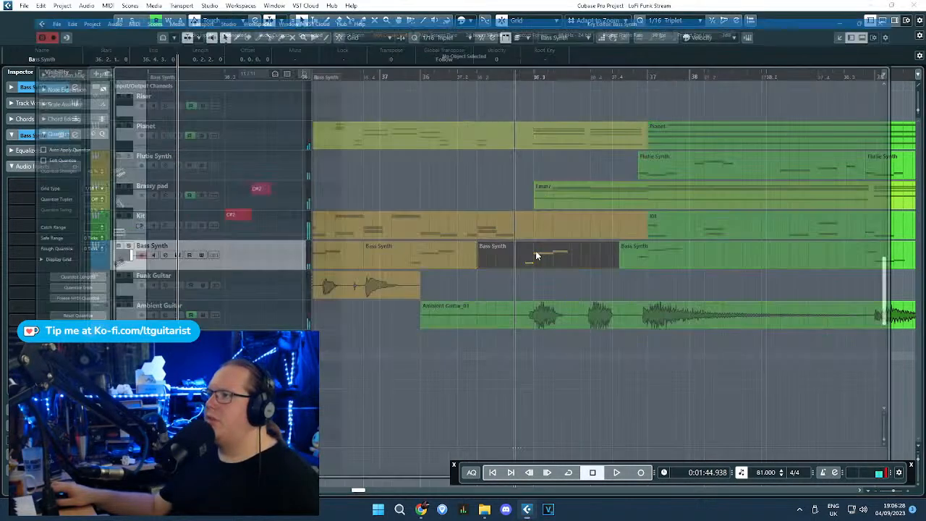
scroll(438, 235, "down", 2)
scroll(285, 216, "up", 3)
left_click_drag(362, 211, 493, 165)
key("Up")
key("Up")
key("Up")
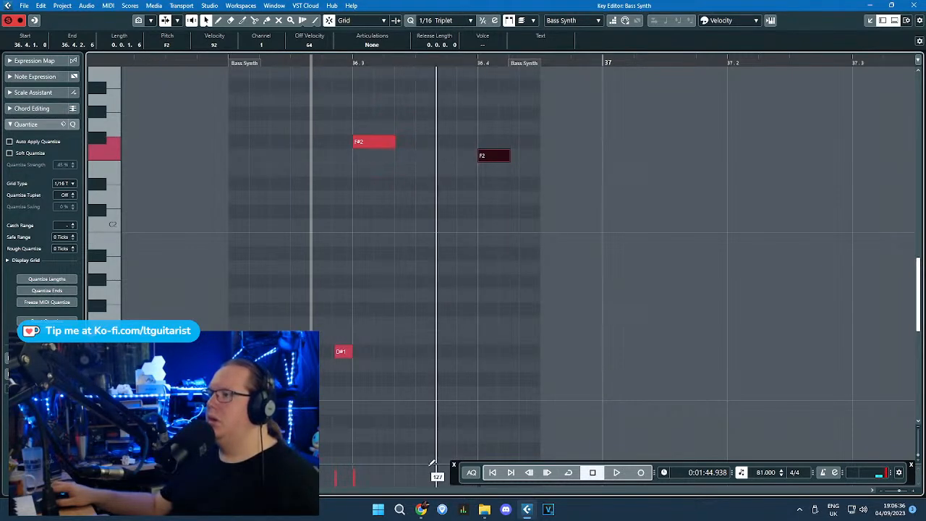
left_click_drag(433, 465, 510, 467)
key("space")
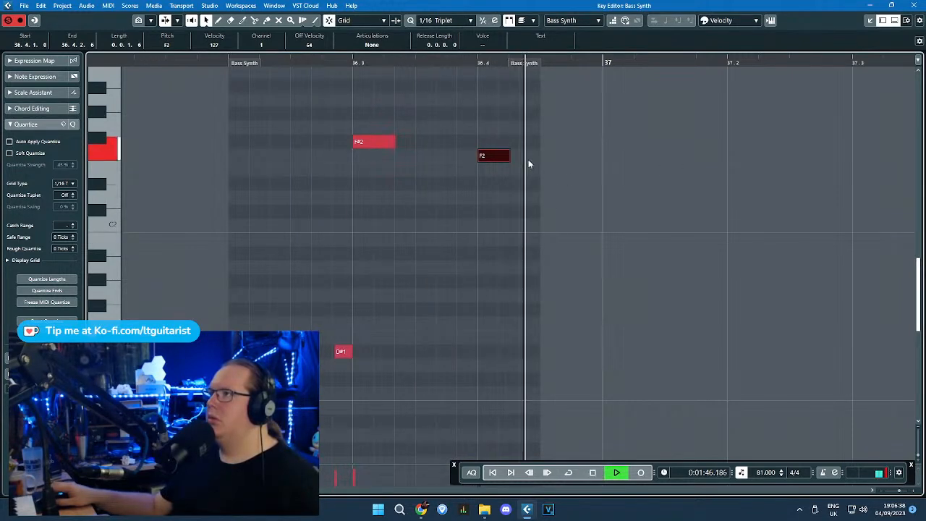
key("space")
left_click(913, 5)
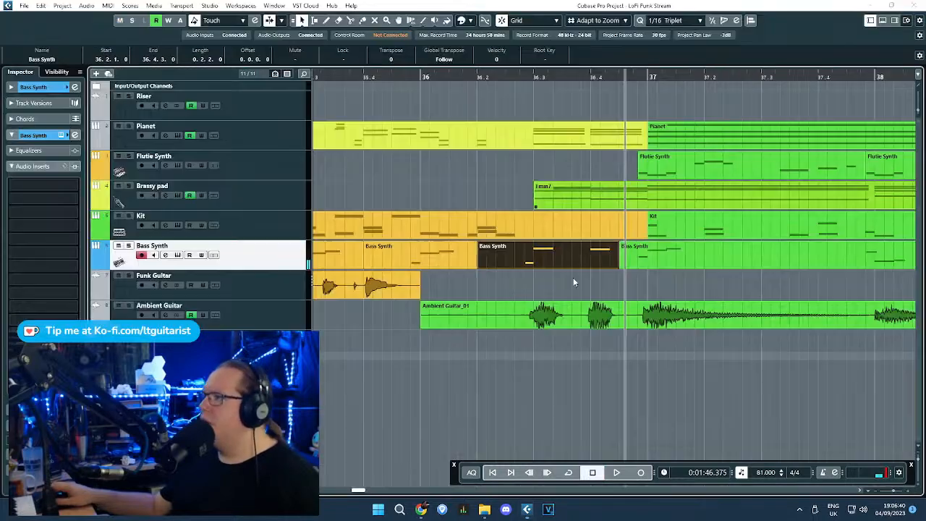
Step: Replay the transition into bar 37 and colour the edited Bass Synth part at 36.2.1 green
key("space")
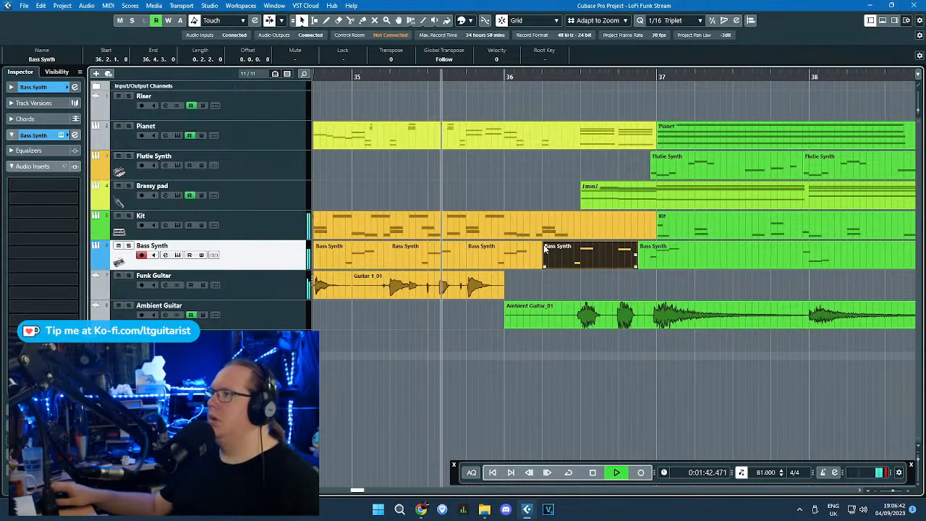
scroll(544, 253, "down", 1)
left_click(468, 22)
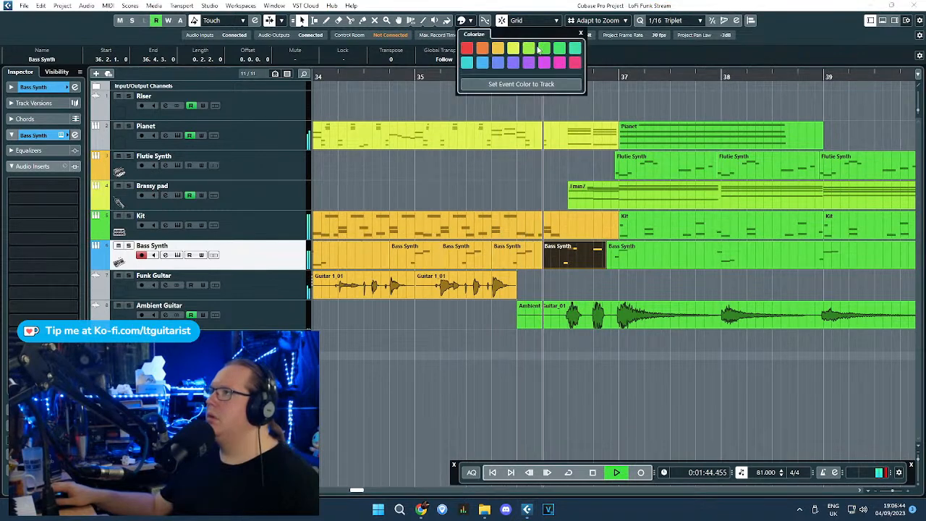
left_click(447, 186)
left_click(599, 288)
left_click(583, 258)
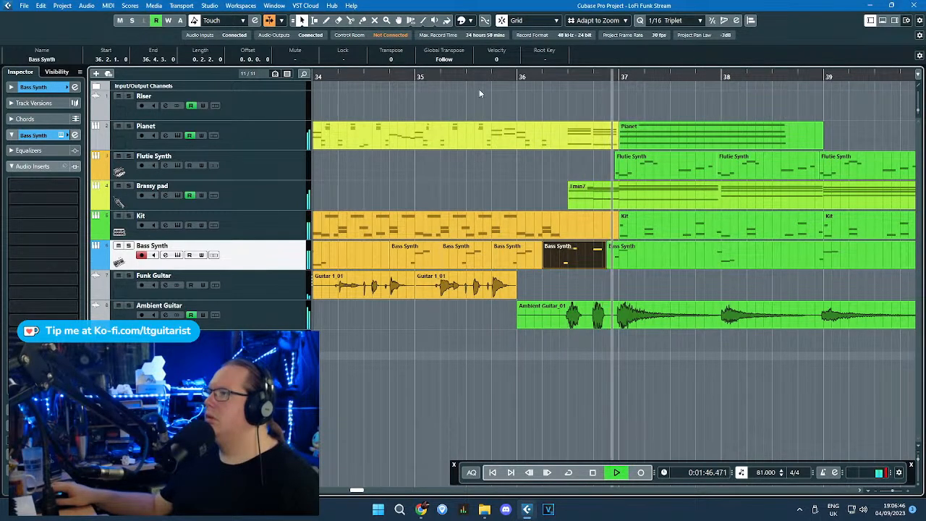
key("space")
left_click(489, 21)
left_click(550, 50)
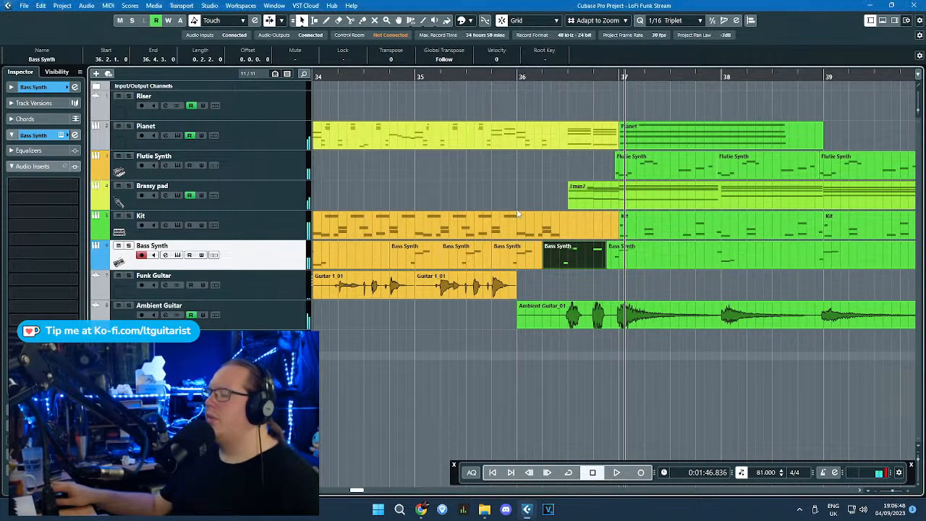
Step: Lower the last two notes of the green Bass Synth part at 36.2.1 to F2 and E2, and replay them
double_click(556, 268)
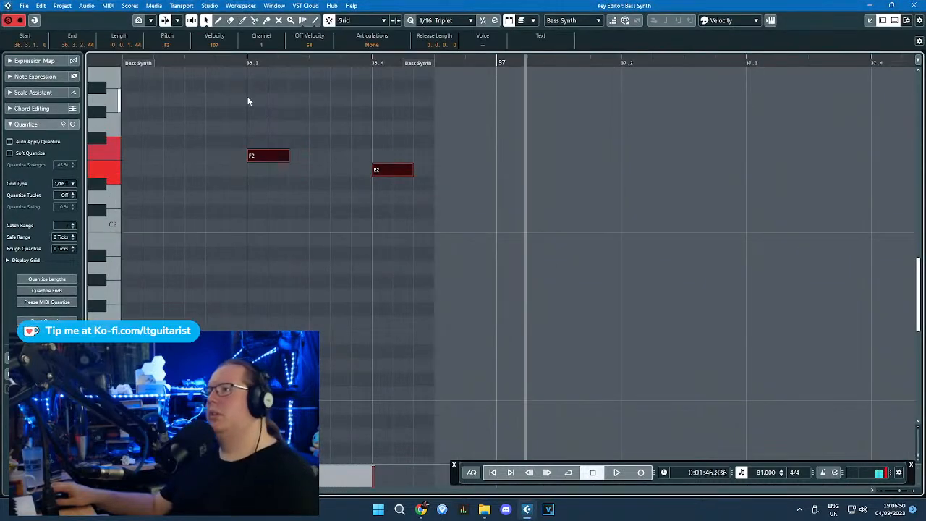
left_click(221, 81)
double_click(199, 62)
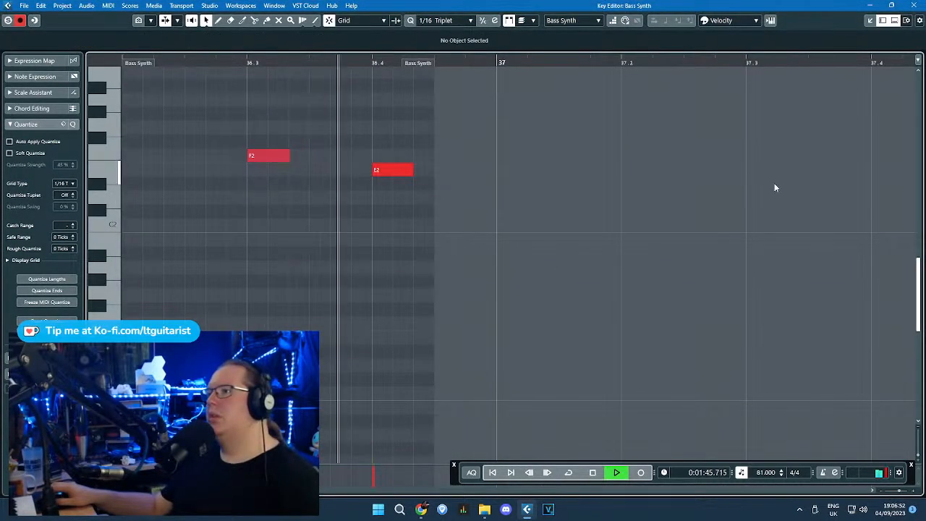
left_click(913, 6)
Step: Solo the Bass Synth track, open its Retrologue 2 instrument and try out different amplifier release times
scroll(644, 297, "down", 5)
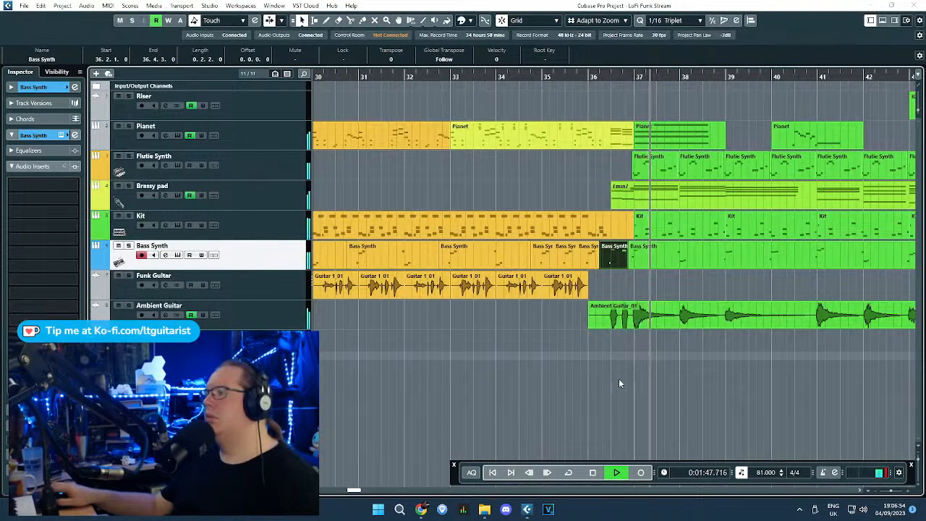
scroll(631, 349, "up", 2)
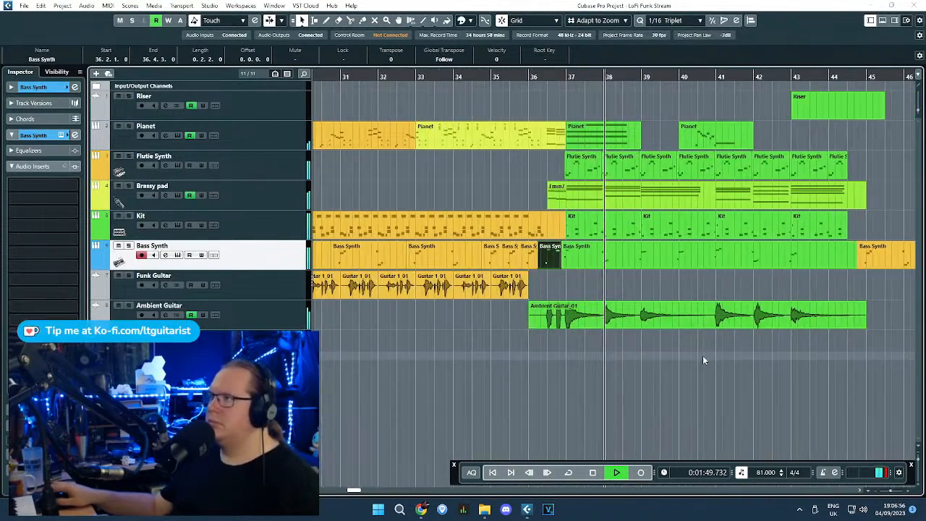
left_click(129, 246)
left_click(62, 136)
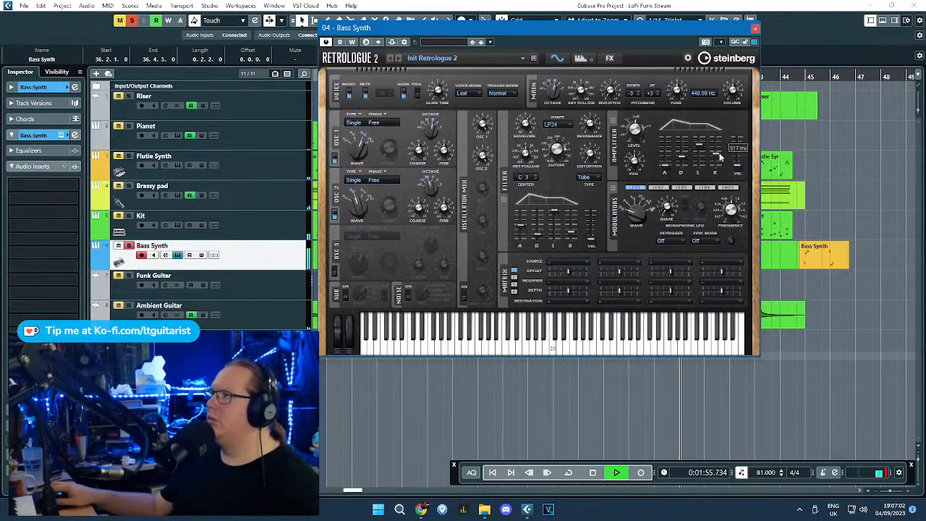
left_click_drag(720, 155, 666, 168)
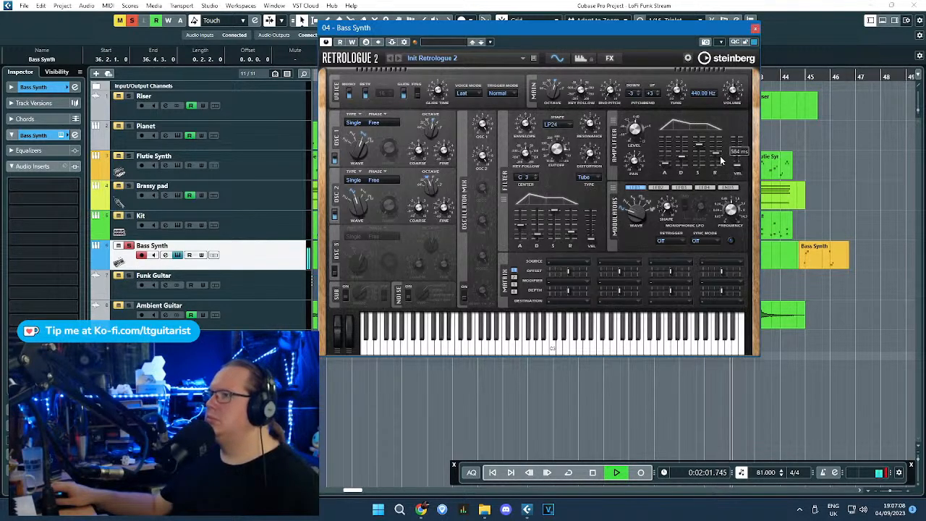
Step: Show the DCA Release automation track for the Bass Synth and close the instrument window
right_click(715, 158)
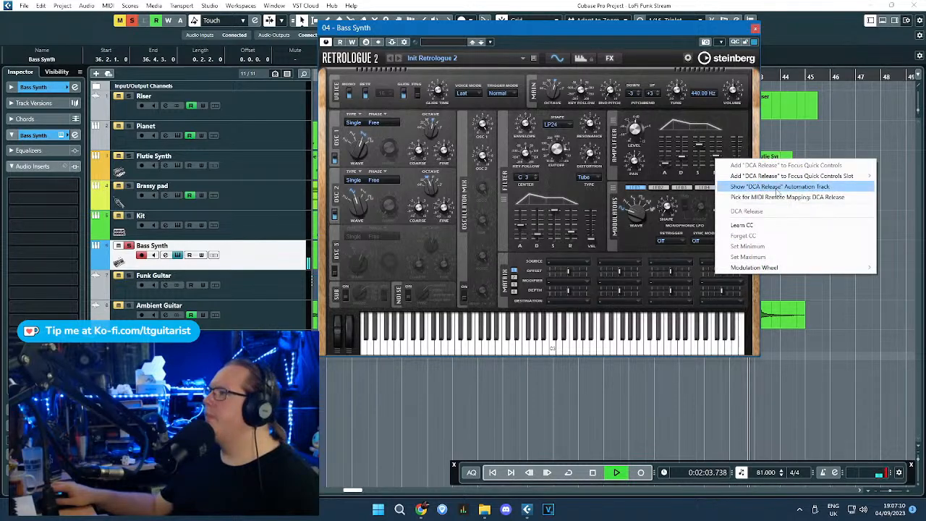
left_click(744, 187)
left_click(755, 29)
scroll(591, 322, "up", 4)
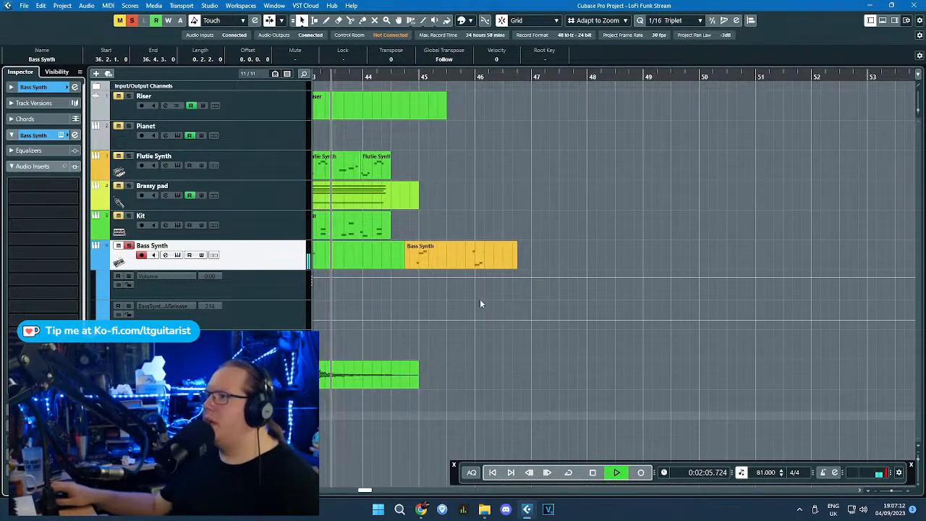
left_click(479, 299)
Step: Raise the Bass Synth's DCA Release automation to 1282 from 36.2.4 and bring it down to 315 at 44.4.2
scroll(483, 304, "left", 5)
scroll(498, 317, "up", 2)
scroll(503, 317, "up", 2)
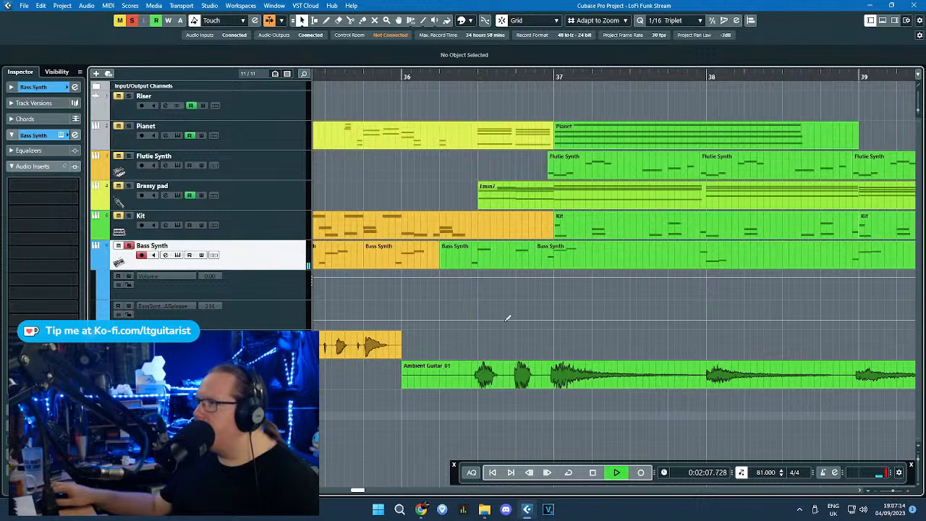
left_click(455, 319)
mouse_move(471, 319)
left_mouse_down()
mouse_move(471, 307)
mouse_move(471, 318)
left_mouse_up()
scroll(454, 327, "down", 3)
scroll(458, 323, "down", 1)
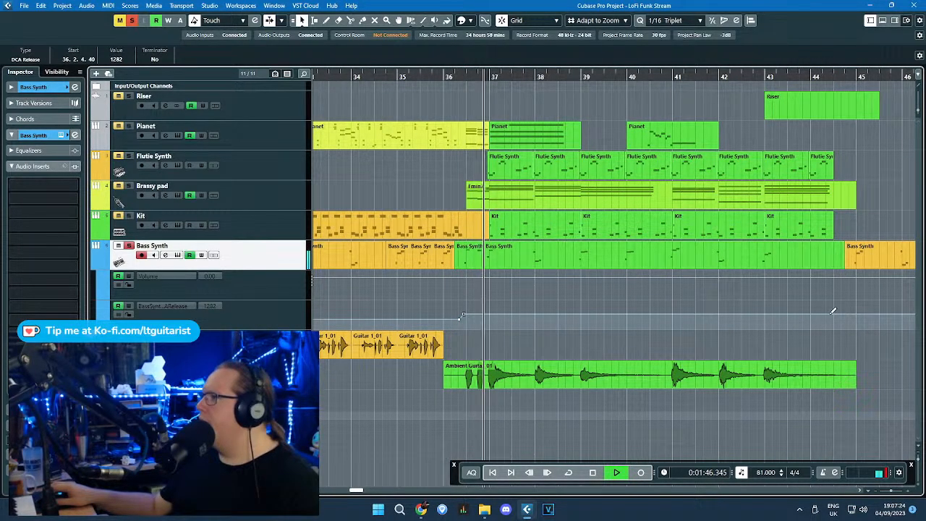
left_click_drag(833, 311, 849, 317)
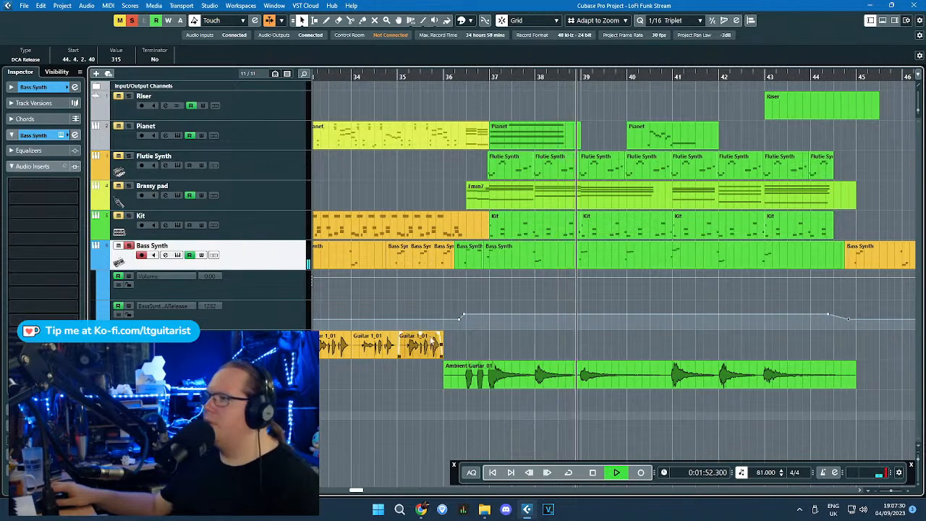
Step: Draw a matching DCA Release rise over the first green section, holding 1282 from about bar 21 to 27.3.4 and dropping to 314 at 28.2.4
scroll(469, 309, "down", 3)
scroll(467, 311, "left", 4)
scroll(655, 305, "down", 2)
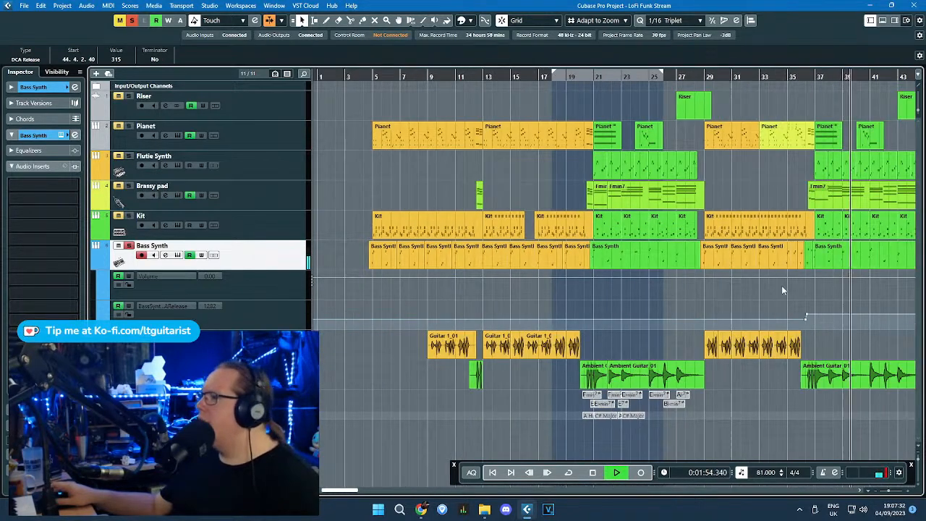
scroll(599, 304, "up", 6)
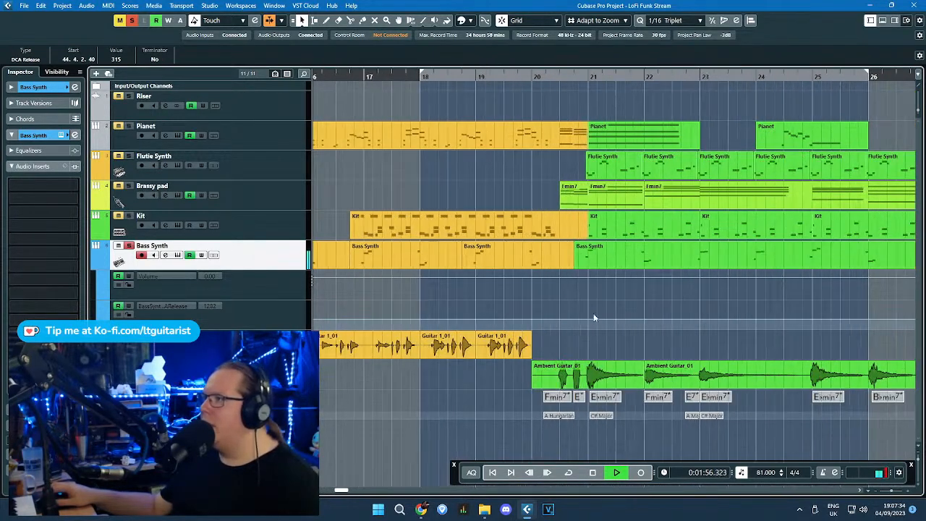
scroll(549, 323, "down", 2)
scroll(840, 314, "up", 2)
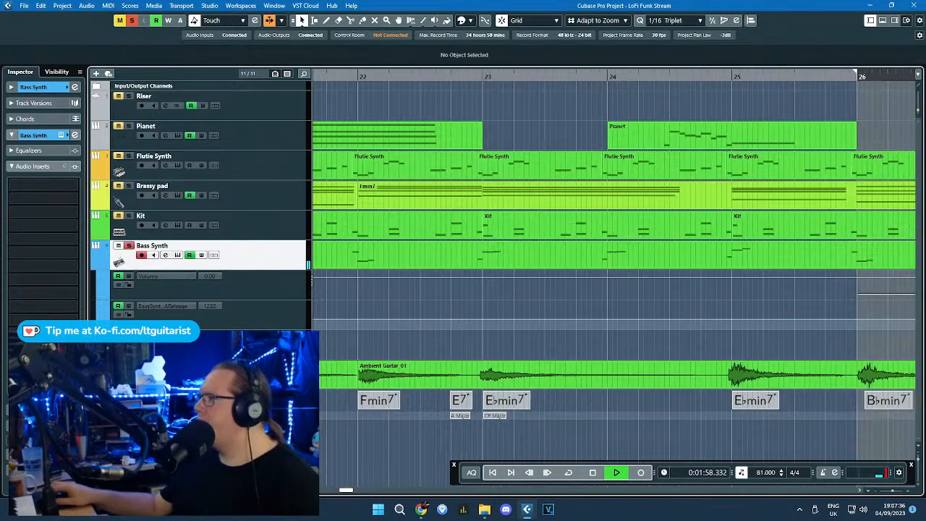
scroll(818, 316, "right", 3)
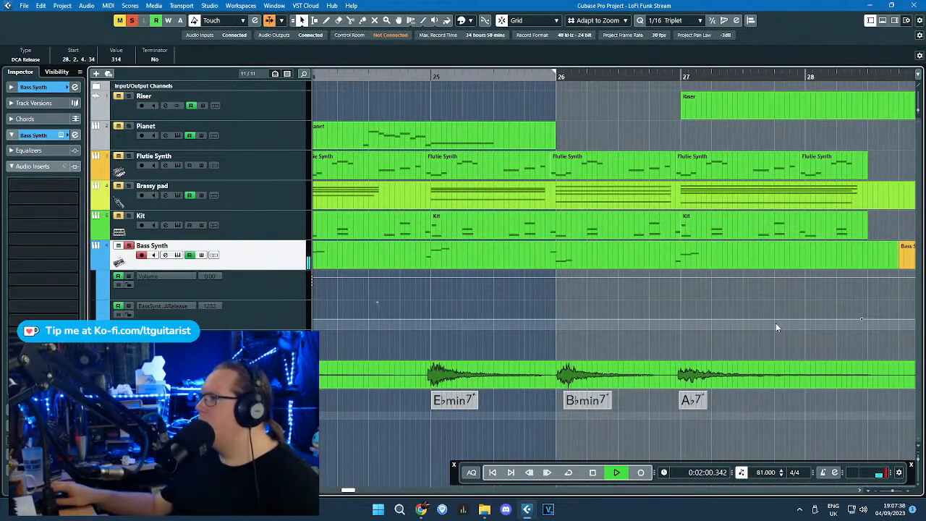
left_click_drag(773, 316, 773, 311)
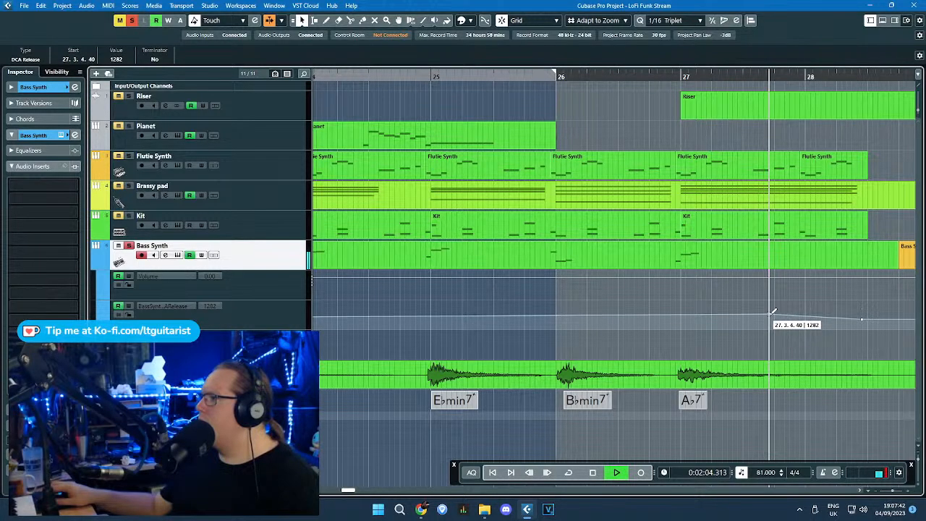
scroll(656, 319, "down", 2)
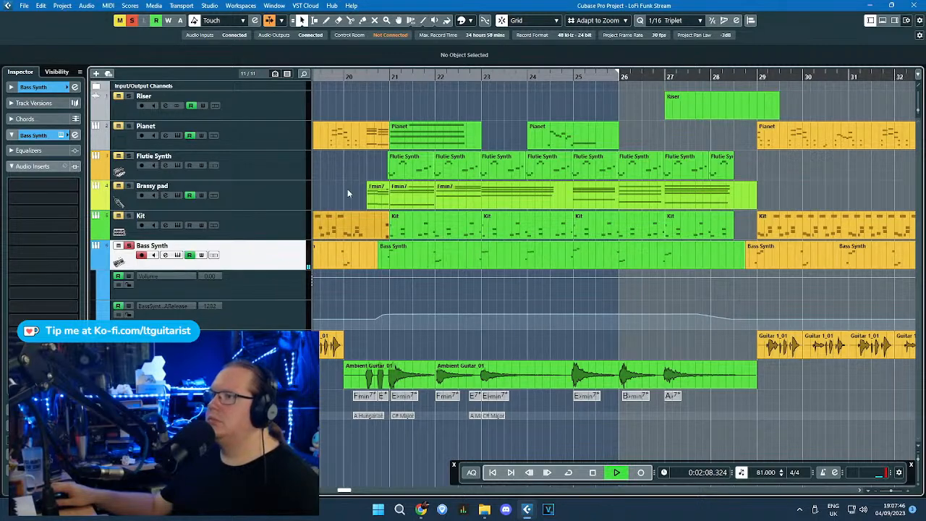
Step: Unsolo the Bass Synth and replay the transition into the first green section from about bar 19 with all parts
left_click(322, 81)
scroll(474, 239, "down", 2)
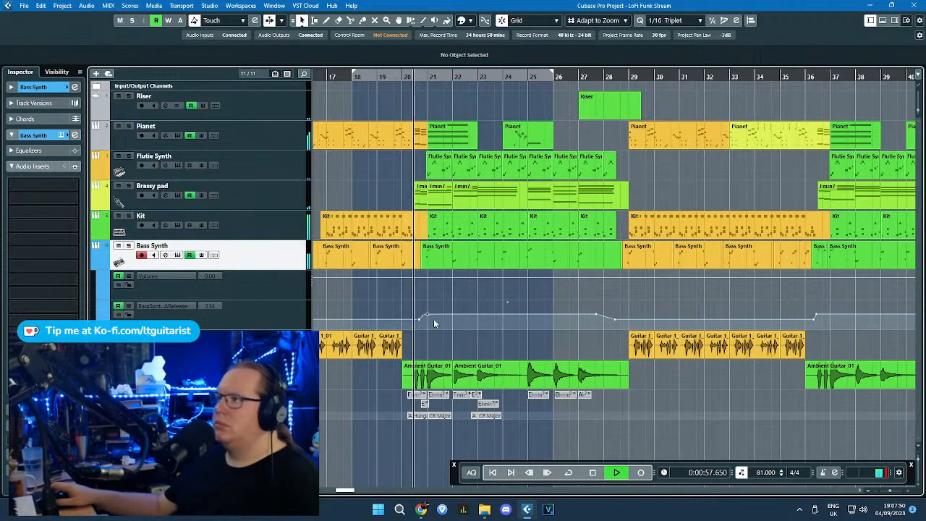
scroll(434, 323, "down", 3)
scroll(469, 310, "up", 4)
scroll(497, 293, "down", 2)
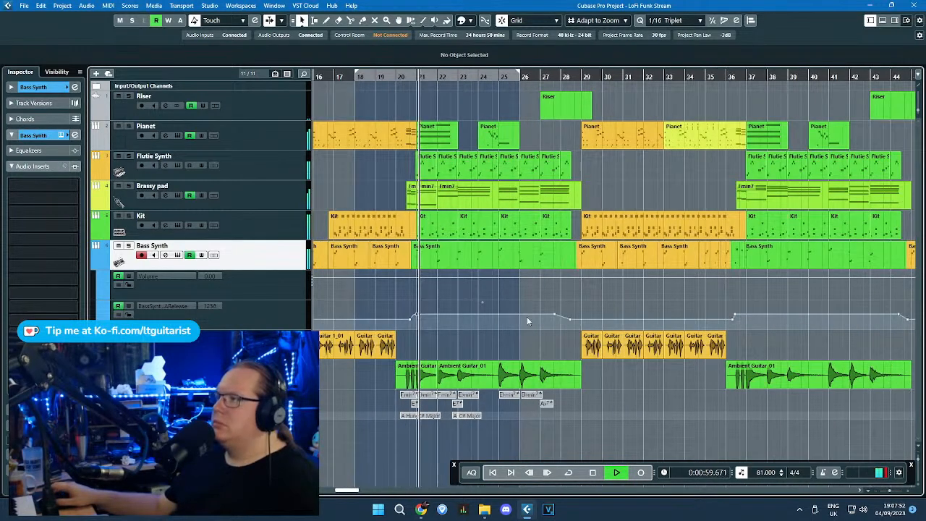
Step: Raise the Bass Synth's DCA Release automation peaks over both green sections to 2675
scroll(535, 319, "down", 2)
left_click_drag(418, 294, 796, 314)
scroll(597, 319, "up", 3)
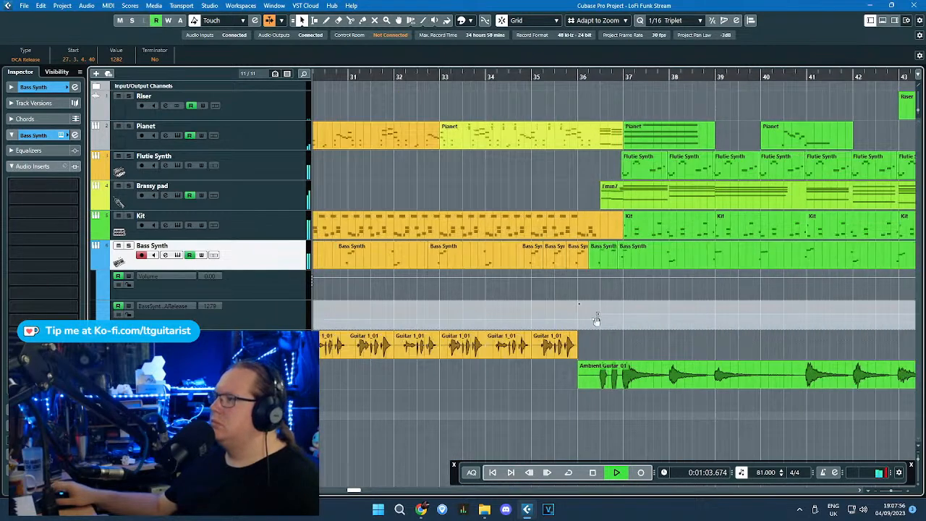
scroll(599, 318, "up", 3)
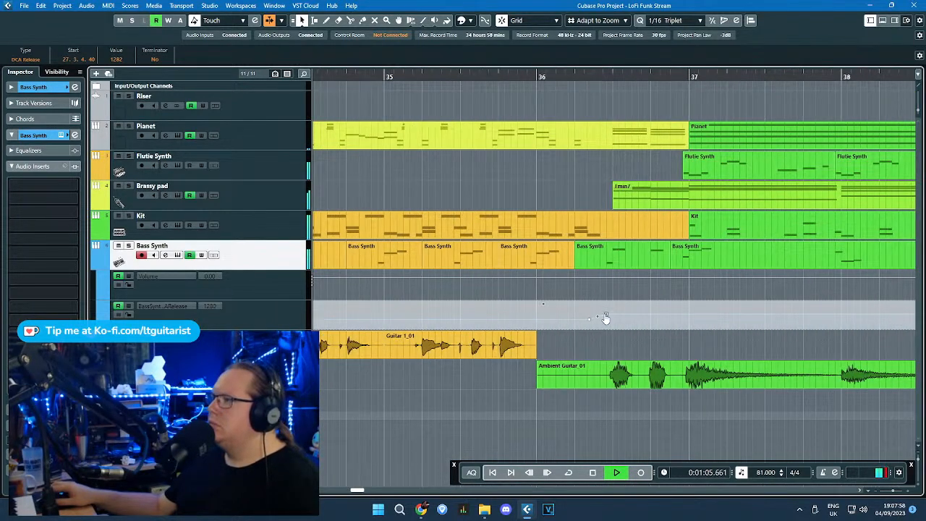
scroll(606, 318, "down", 5)
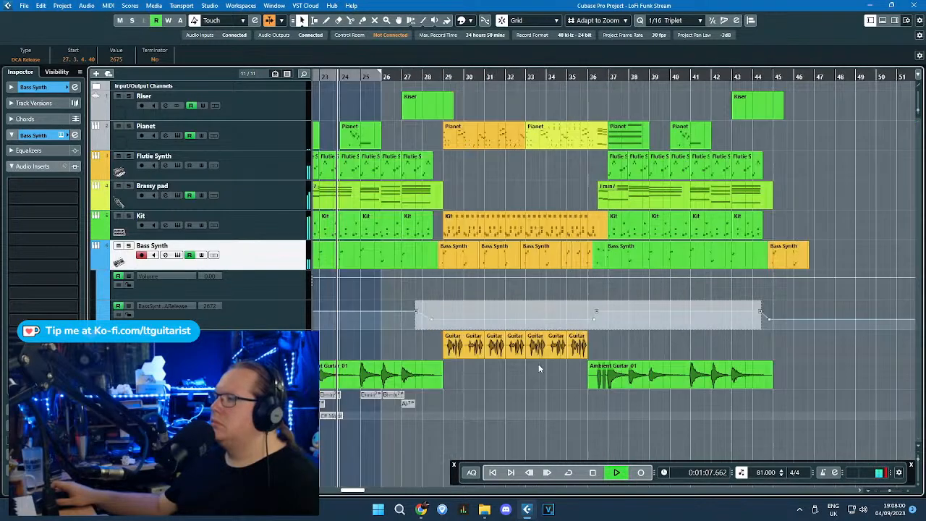
left_click(552, 420)
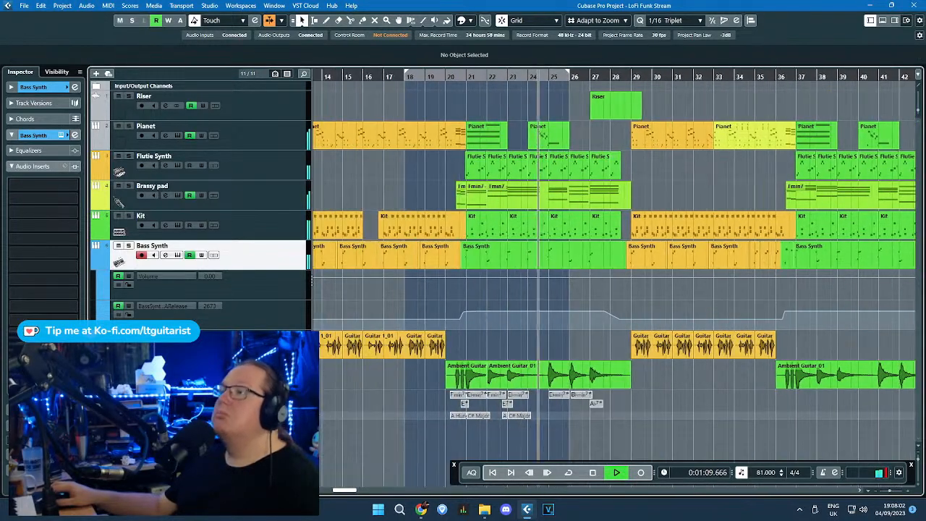
Step: Lower the DCA Release automation points outside the green sections to 98
left_click(295, 324)
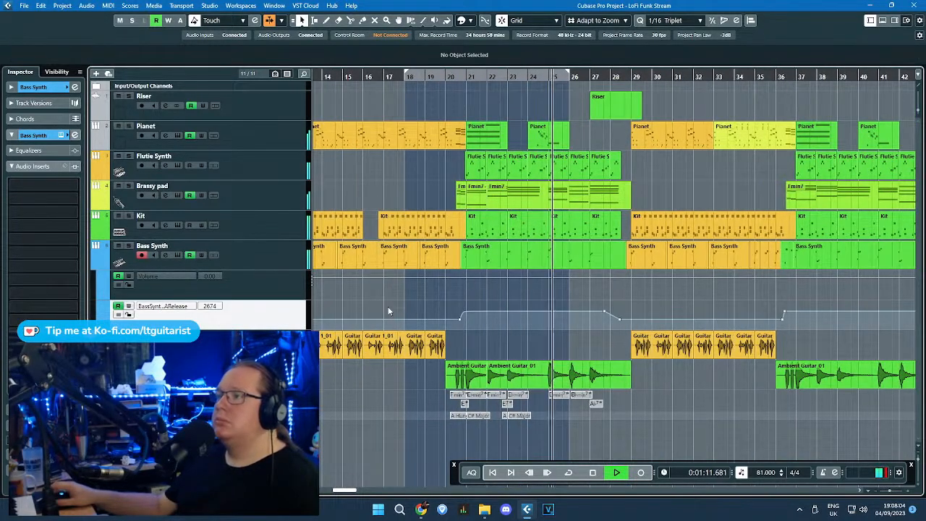
scroll(475, 326, "down", 4)
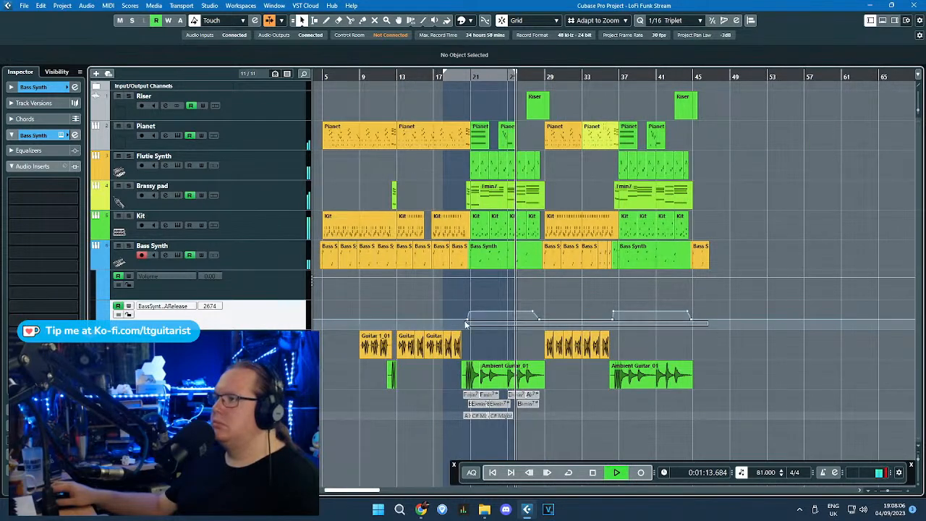
left_click_drag(465, 323, 467, 309)
scroll(534, 319, "up", 7)
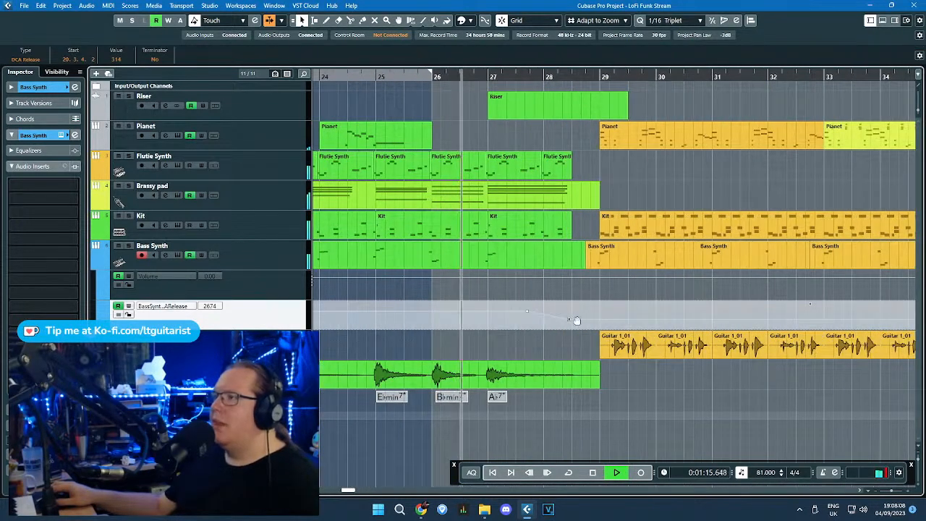
left_click_drag(569, 320, 571, 331)
scroll(547, 339, "down", 2)
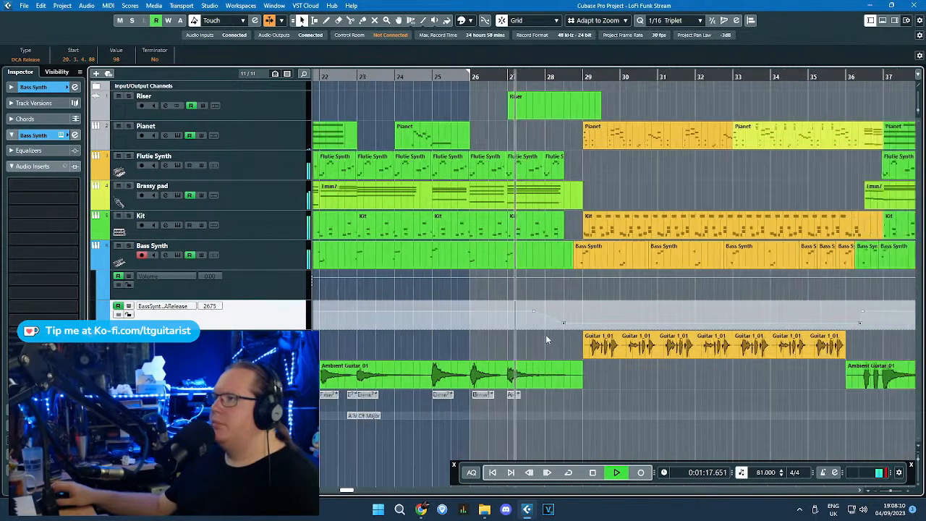
scroll(546, 335, "down", 2)
left_click(524, 357)
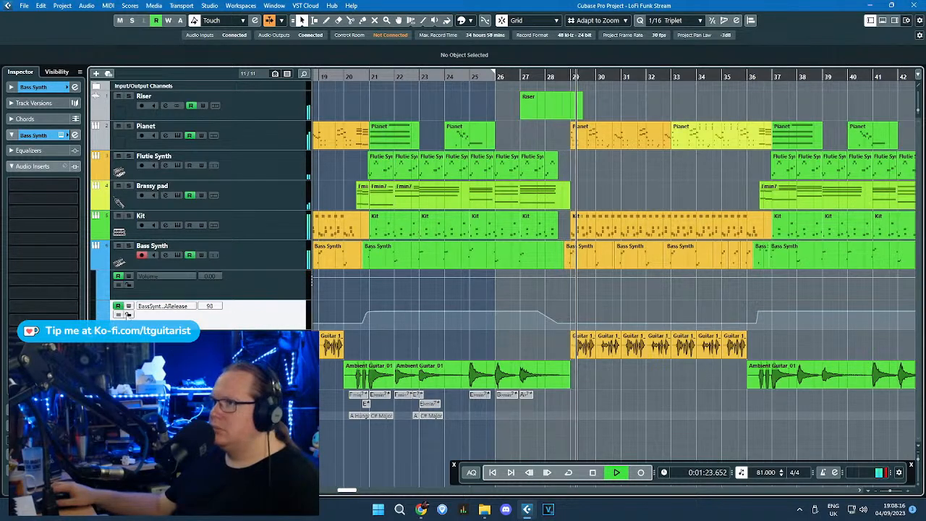
Step: Lock the Bass Synth's Volume and DCA Release automation tracks and hide them
left_click(128, 288)
left_click(129, 285)
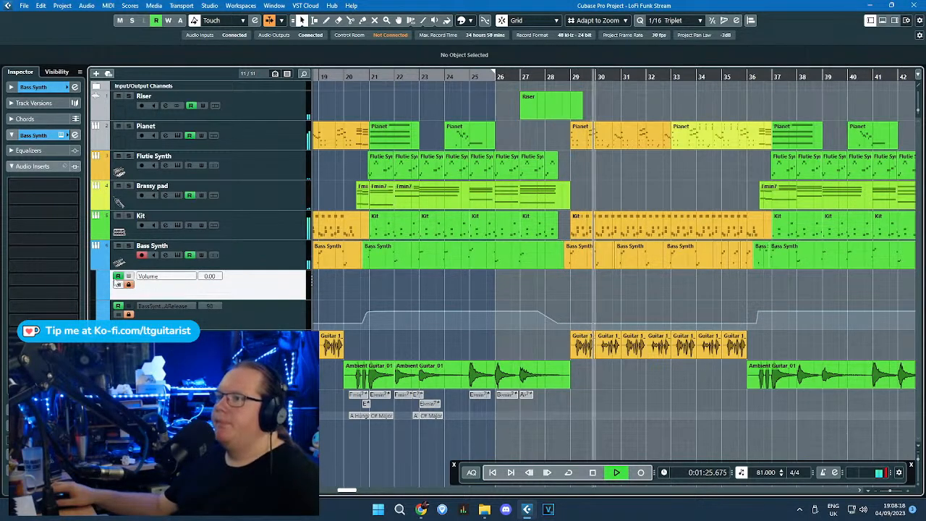
left_click(96, 273)
left_click(101, 269)
Step: Listen through the second orange section to about bar 37, checking the transition into the green section, and select the Flutie Synth track
scroll(523, 365, "down", 3)
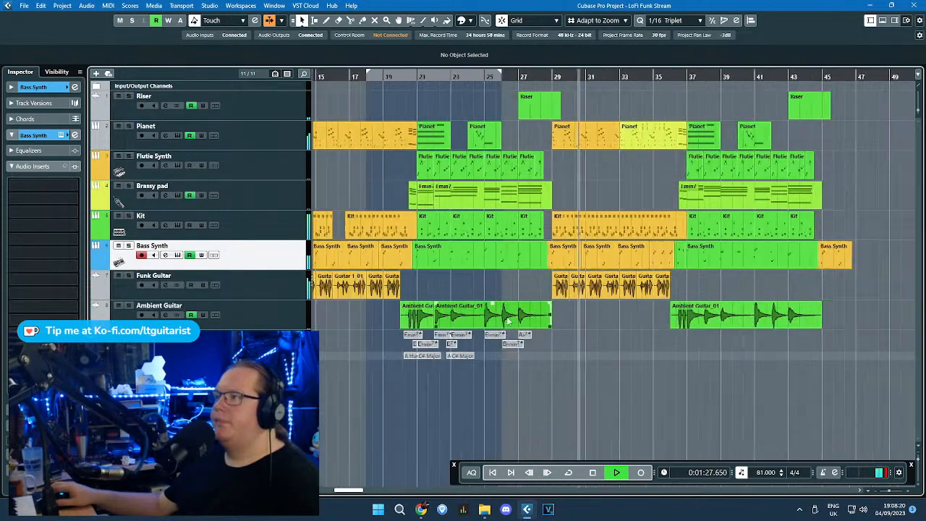
scroll(533, 365, "left", 2)
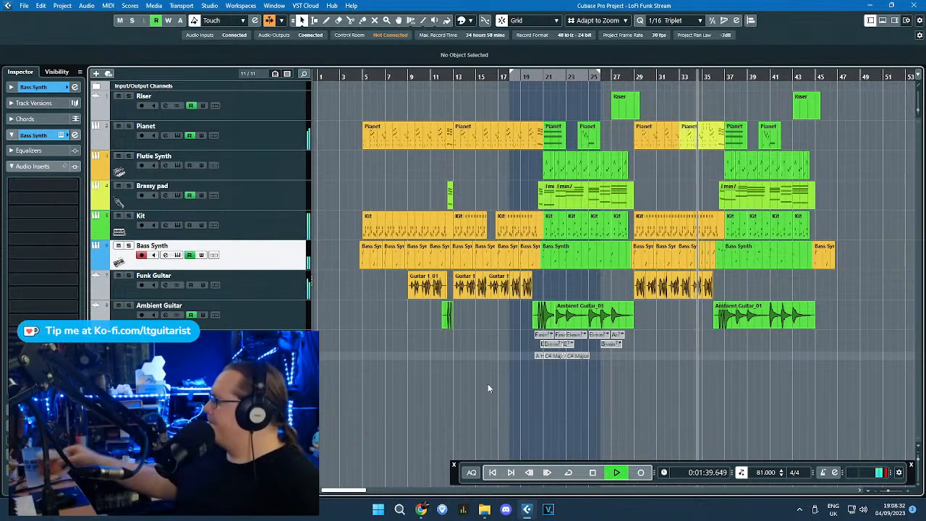
scroll(711, 156, "up", 3)
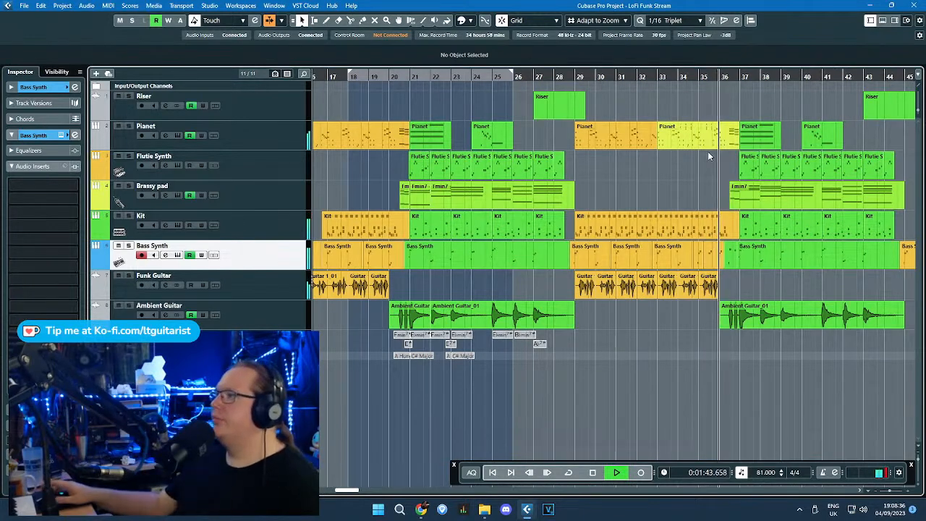
scroll(714, 418, "up", 3)
scroll(678, 406, "down", 3)
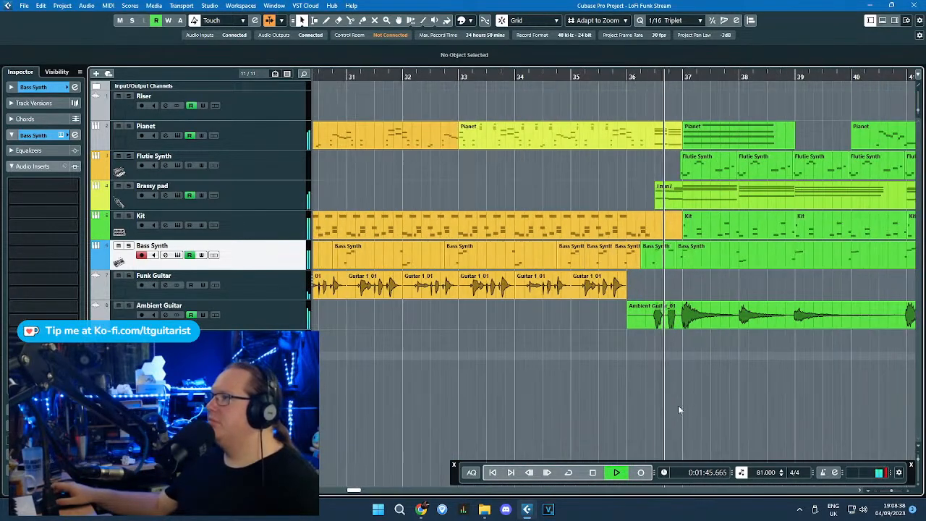
scroll(683, 410, "down", 4)
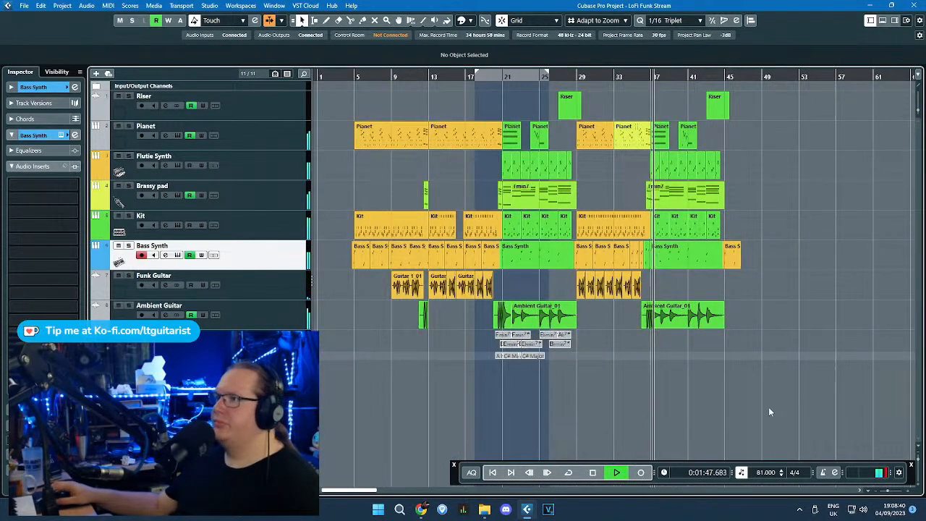
left_click(250, 195)
left_click(256, 163)
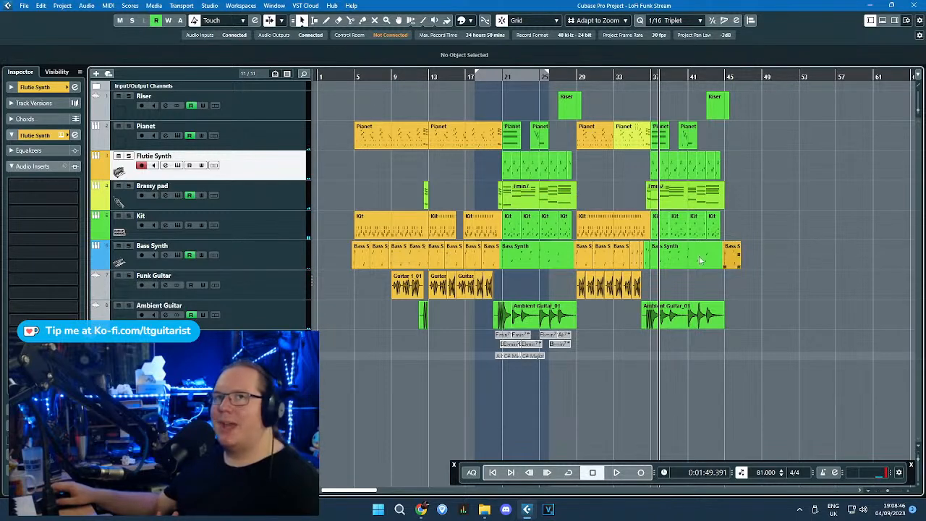
Step: Set the playback position to bar 32 and extend the start of the second section's Brassy pad part back to bar 33
left_click(604, 79)
scroll(637, 197, "up", 5)
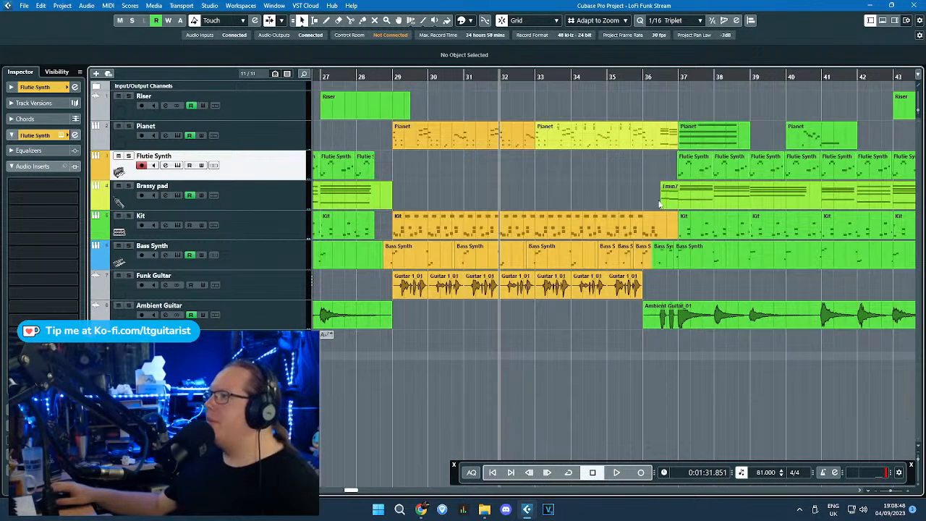
left_click_drag(662, 208, 537, 207)
Step: Open the extended Brassy pad part and add one sustained D#5 note from 33.1.1 to 36.2.3
double_click(565, 196)
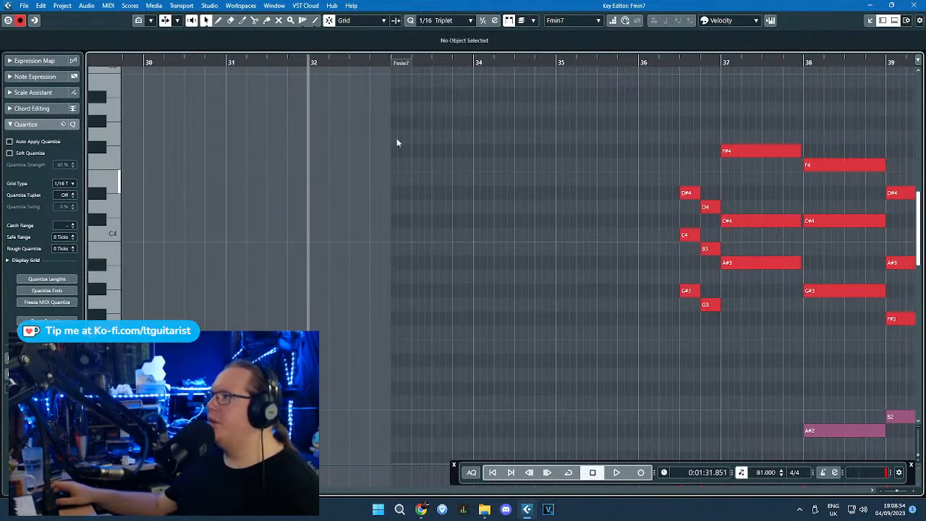
left_click_drag(444, 131, 639, 134)
mouse_move(502, 129)
left_mouse_down()
mouse_move(459, 120)
mouse_move(471, 144)
left_mouse_up()
mouse_move(488, 135)
left_mouse_down()
mouse_move(445, 116)
mouse_move(437, 77)
left_mouse_up()
scroll(456, 125, "up", 4)
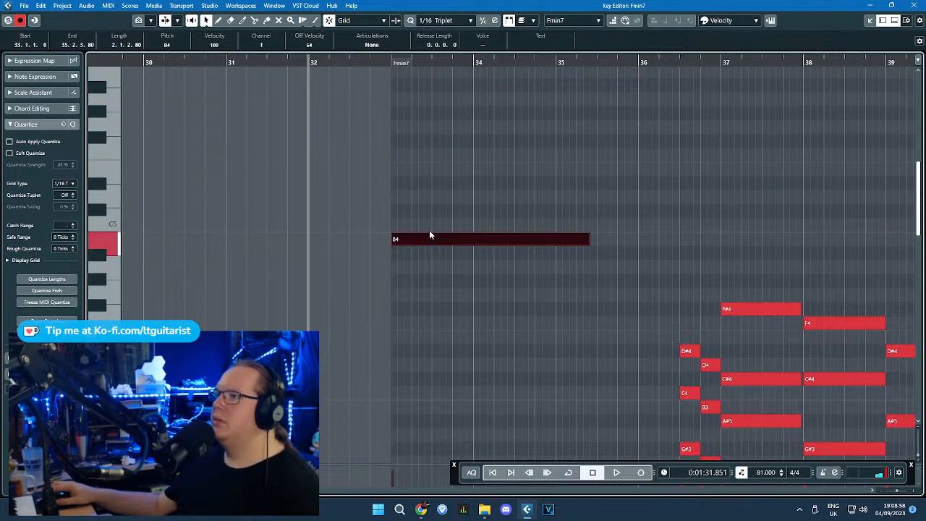
left_click_drag(429, 231, 391, 185)
left_click(492, 276)
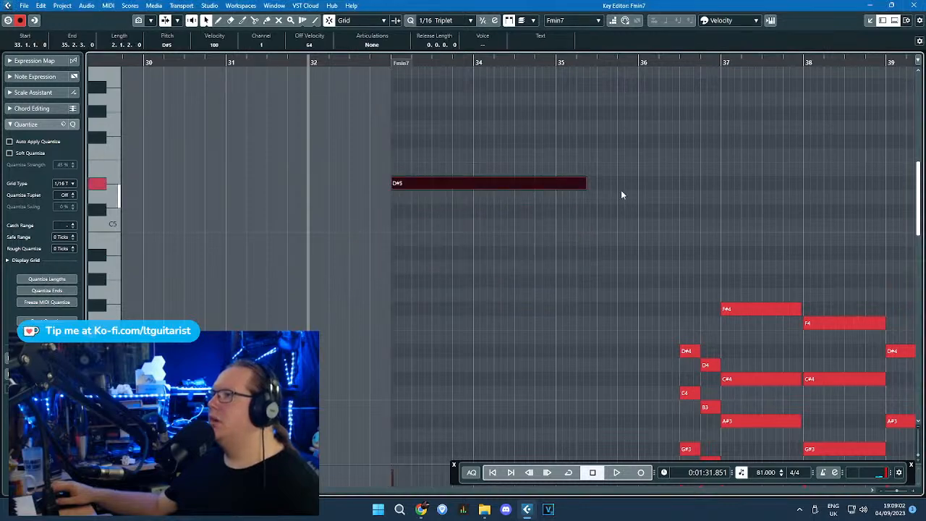
left_click_drag(585, 183, 670, 183)
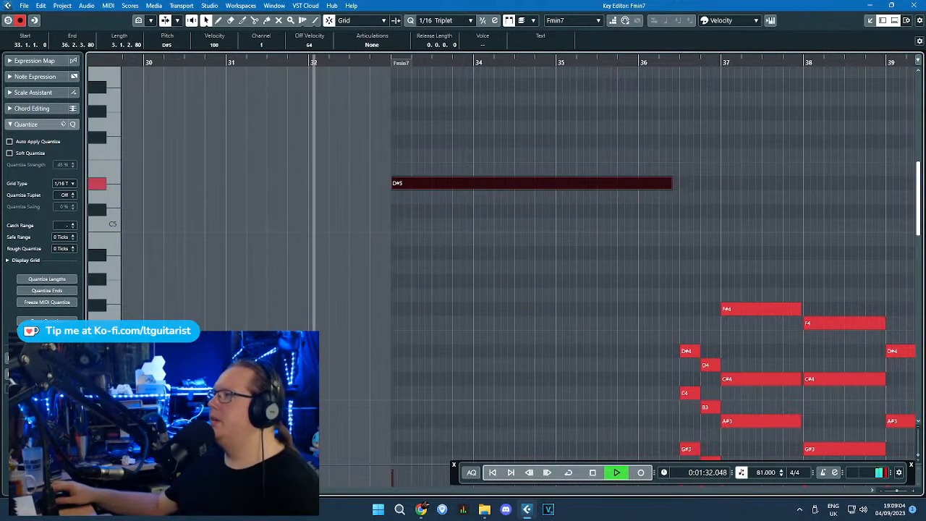
Step: Close the note editor, split the Brassy pad part at 36.3.1 and stop playback
left_click(914, 6)
left_click(504, 305)
scroll(655, 260, "up", 2)
key("3")
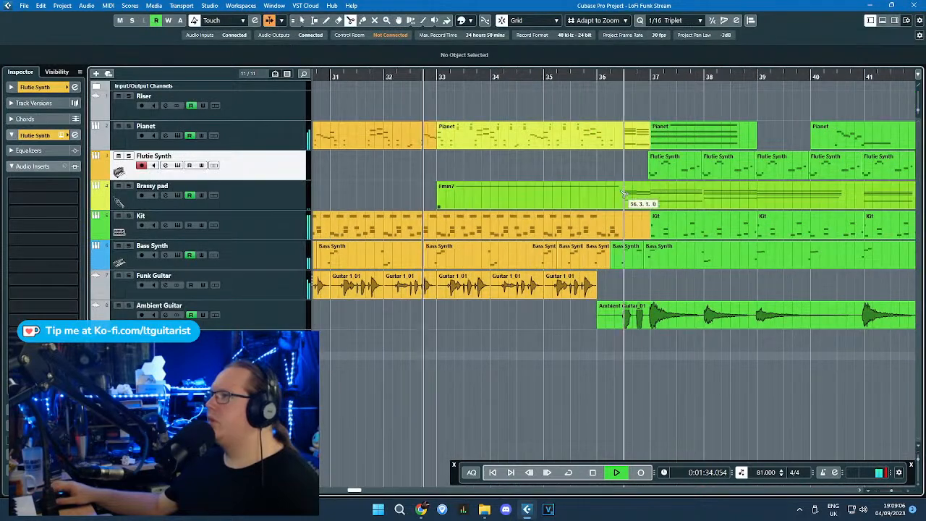
left_click(624, 194)
key("1")
left_click(486, 191)
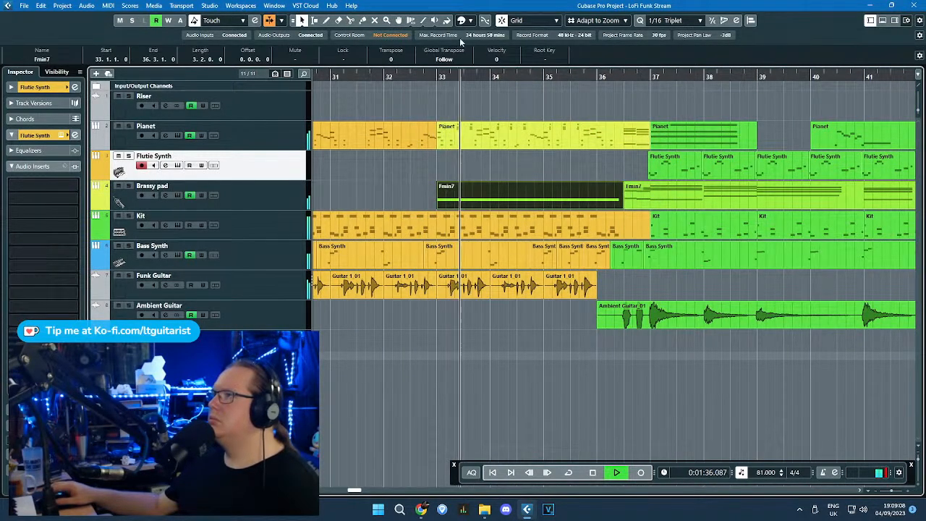
key("space")
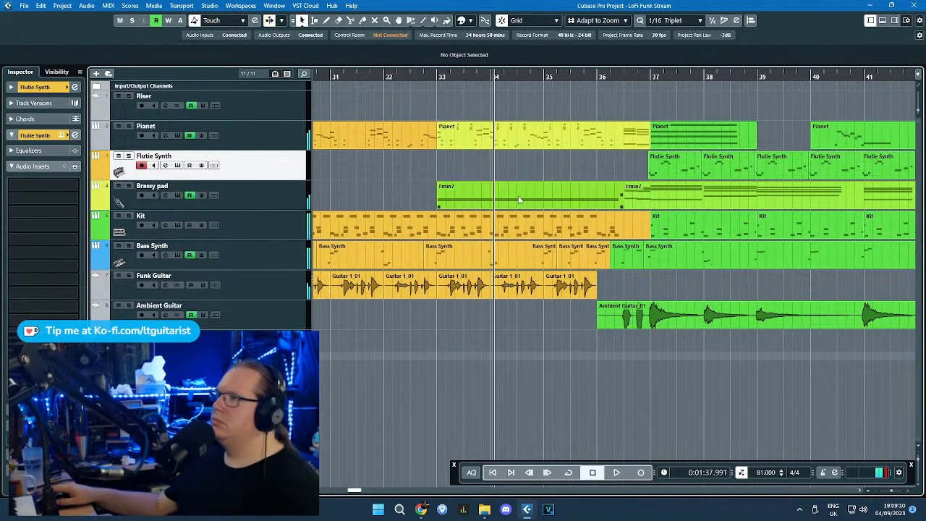
Step: In the new Brassy pad part, shorten the D#5 note to fill bar 33 and duplicate it to bar 34 as C#5
double_click(448, 189)
left_click_drag(458, 269, 211, 307)
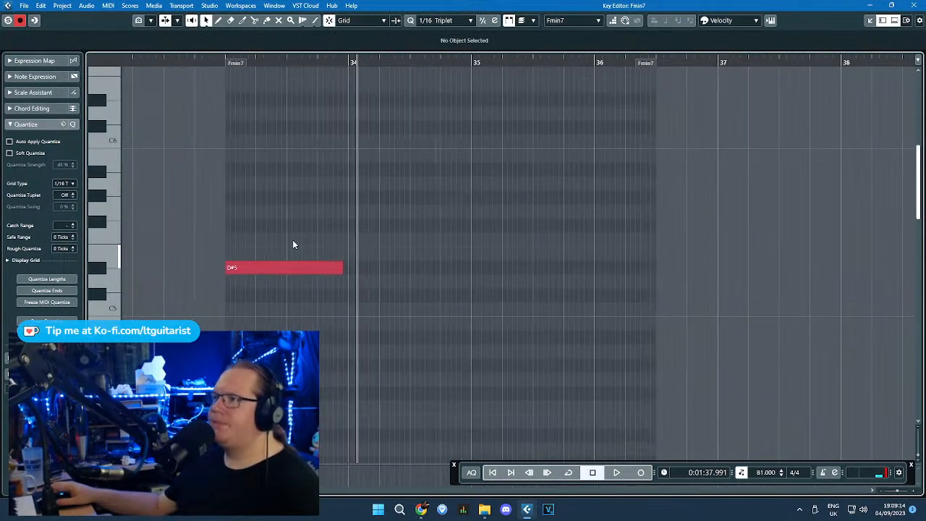
key("ctrl+d")
left_click_drag(377, 266, 388, 296)
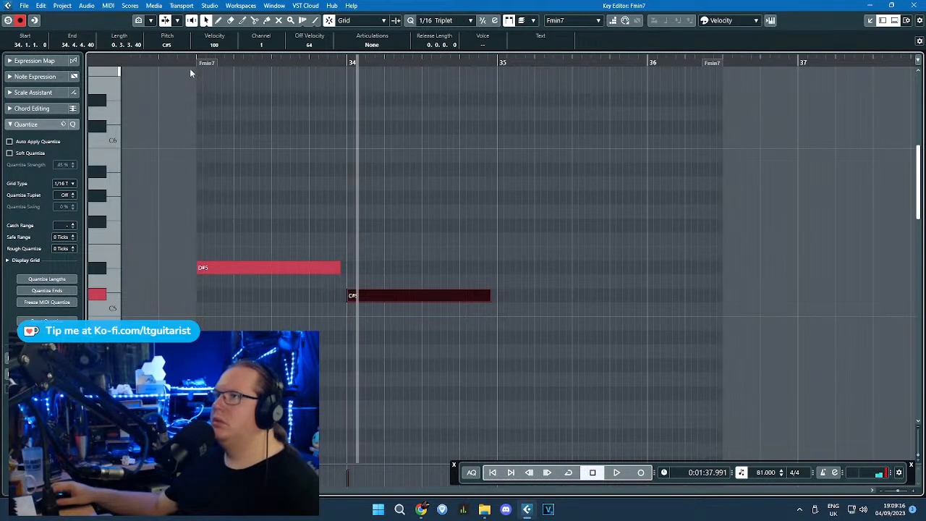
left_click(395, 187)
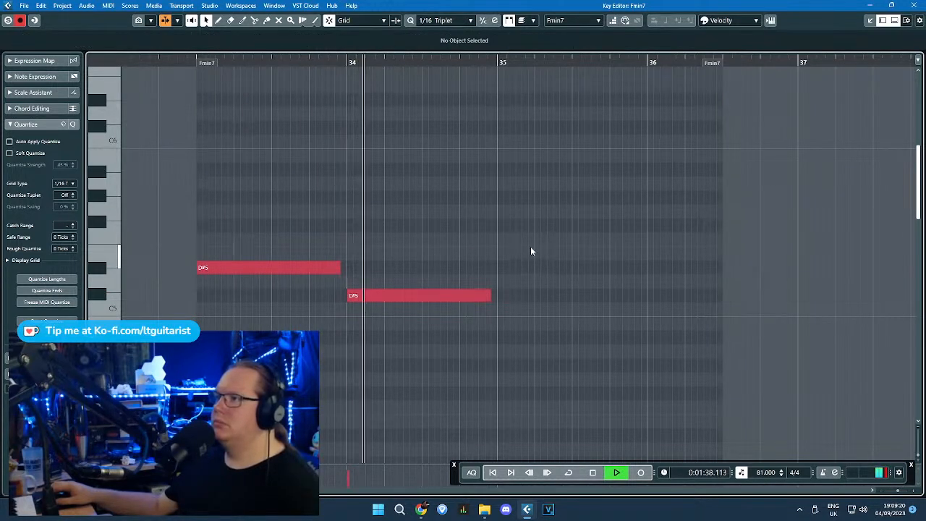
Step: Duplicate the C#5 note to bar 35, lower the copy to A4 and play the phrase back
left_click_drag(531, 219, 443, 301)
key("space")
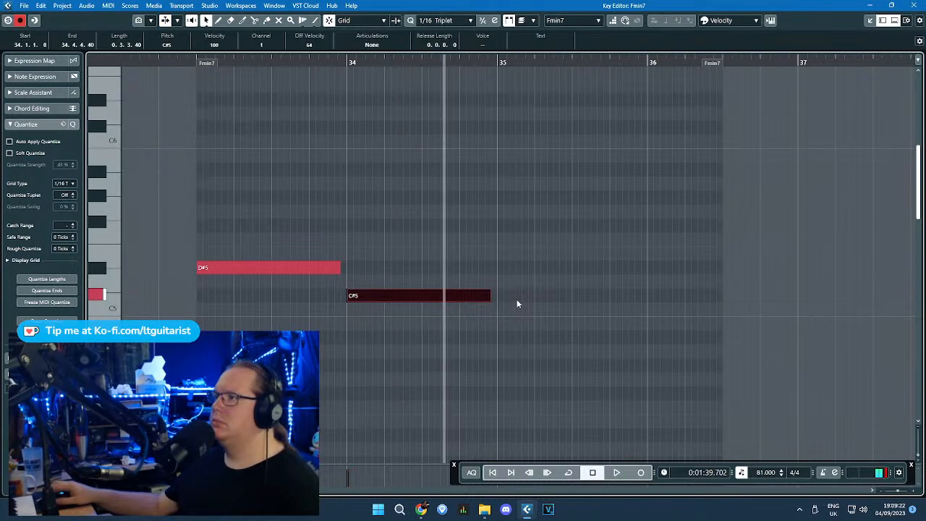
key("ctrl+d")
left_click_drag(517, 297, 521, 355)
key("space")
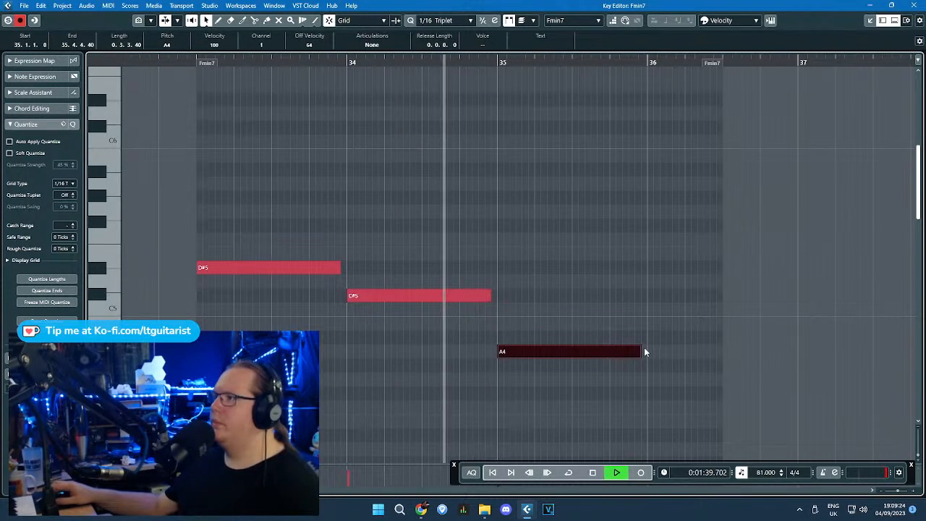
left_click(618, 239)
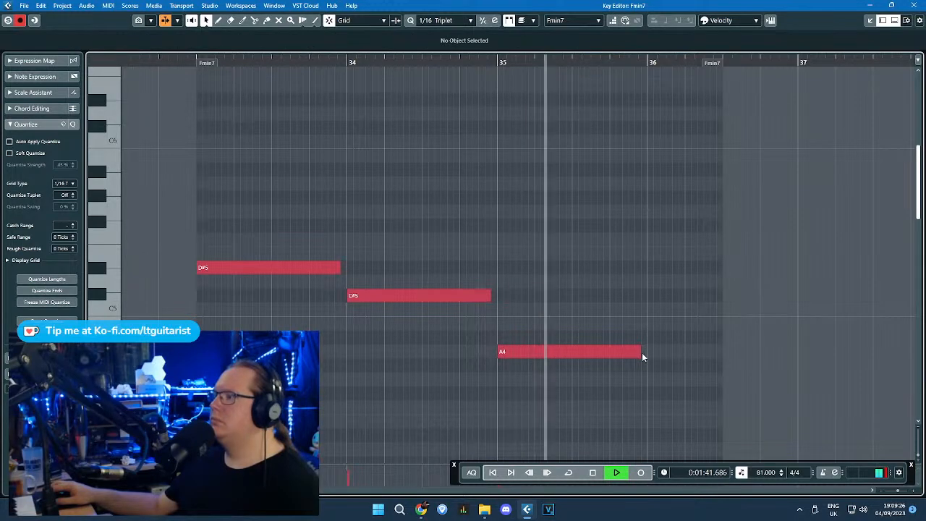
Step: Add a fourth note from bar 36 to the end of the Brassy pad part, resume playback and close the note editor
key("space")
left_click_drag(653, 337, 718, 334)
key("space")
left_click(914, 5)
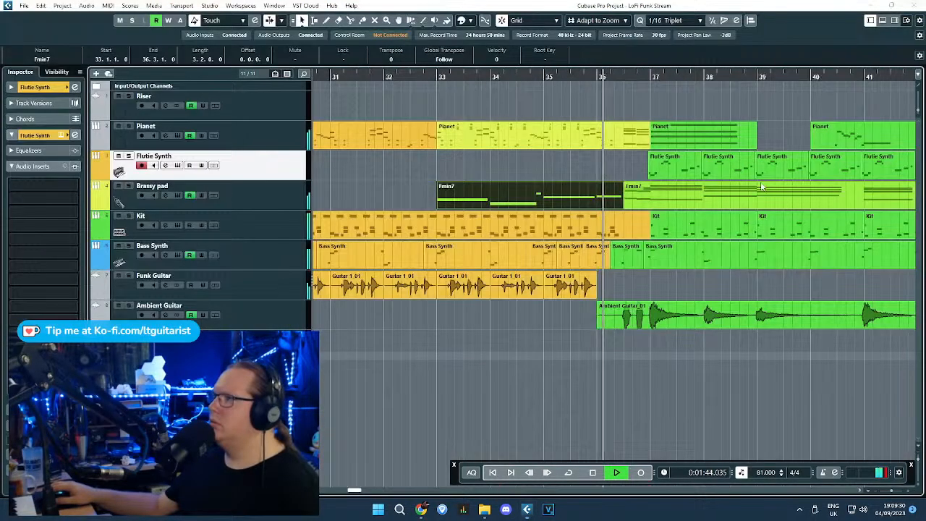
Step: Copy the new four-note Brassy pad part to bar 17, ahead of the first green section, and replay from about bar 16
left_click(649, 348)
scroll(639, 340, "up", 2)
key("4")
key("1")
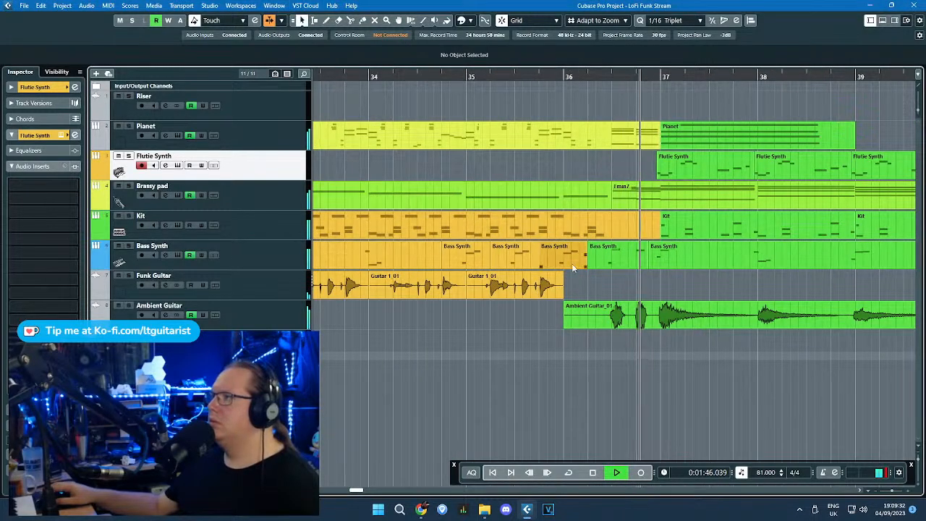
scroll(532, 392, "down", 6)
scroll(440, 421, "up", 3)
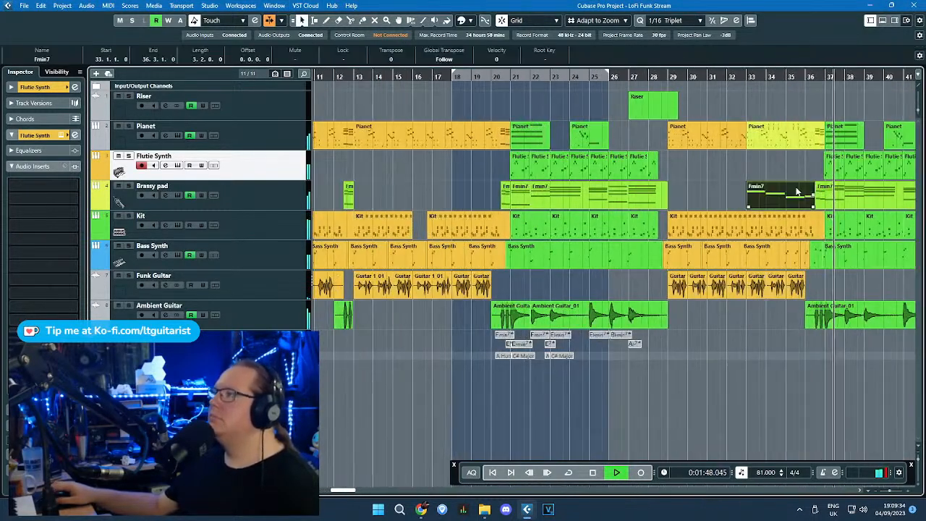
left_click_drag(837, 195, 455, 196)
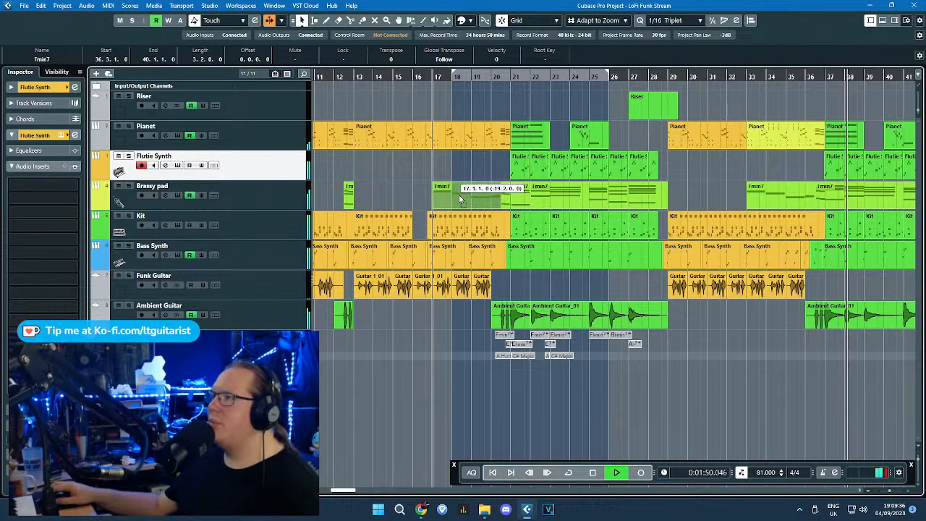
scroll(415, 169, "up", 2)
scroll(426, 159, "down", 2)
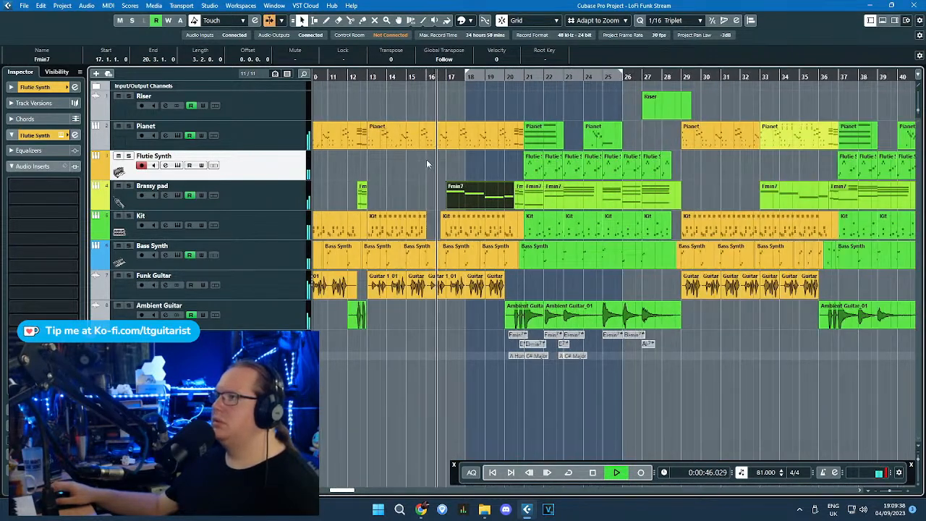
Step: Move the Brassy pad volume fade-in earlier so it ends in bar 16, ahead of the phrase at bar 17, and replay from about bar 14
scroll(446, 174, "up", 3)
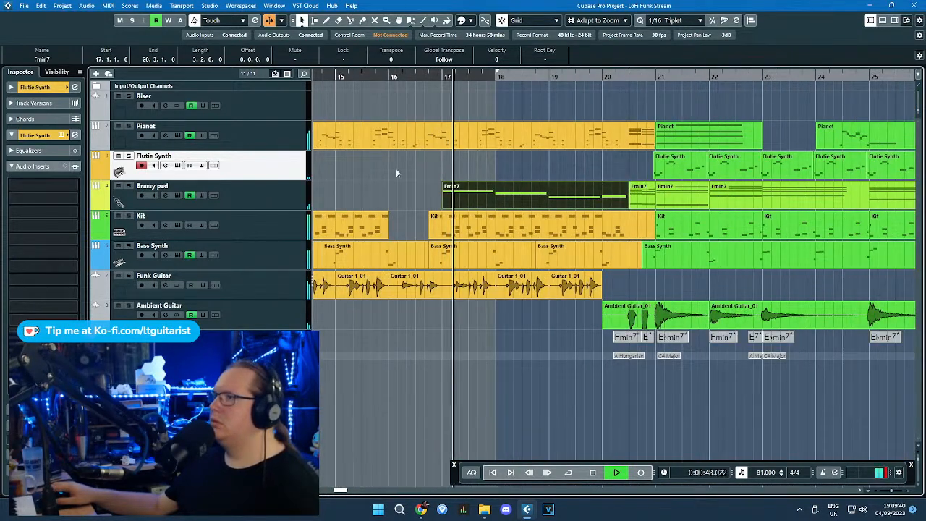
left_click(114, 207)
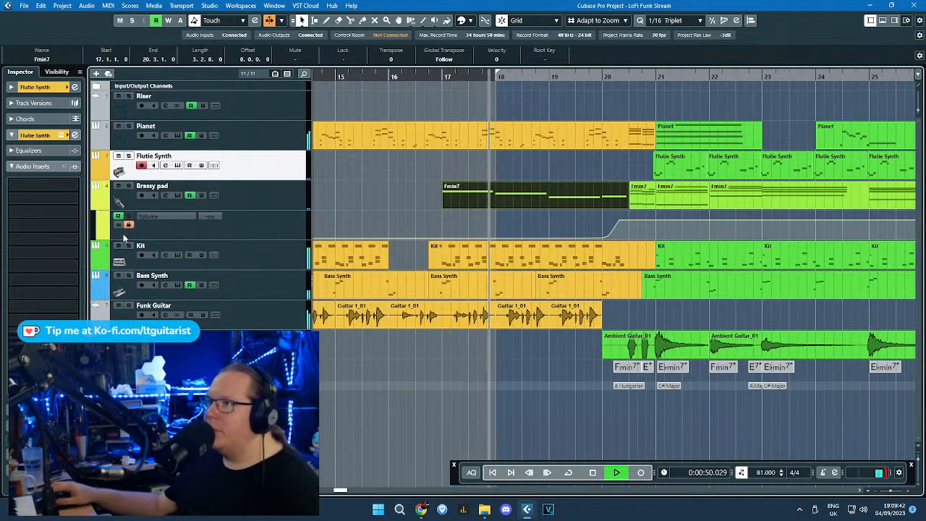
left_click_drag(598, 236, 408, 218)
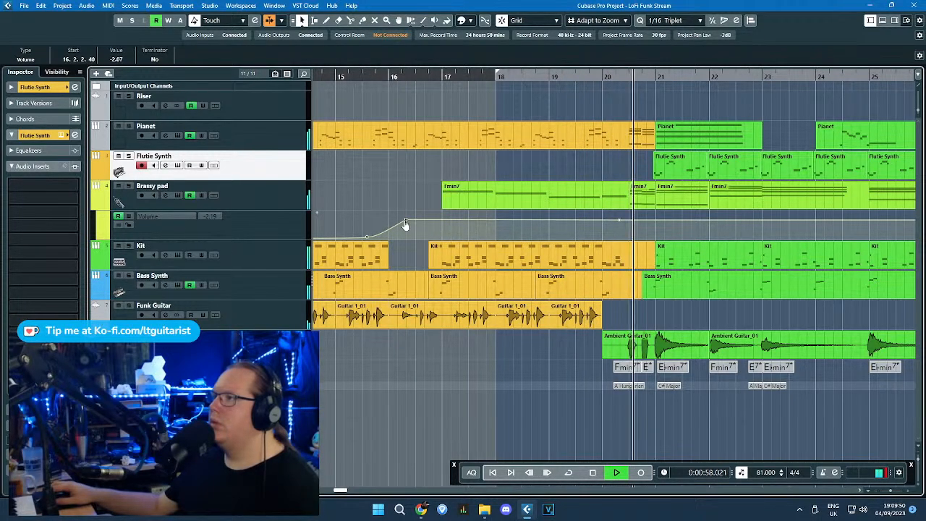
left_click_drag(439, 78, 392, 77)
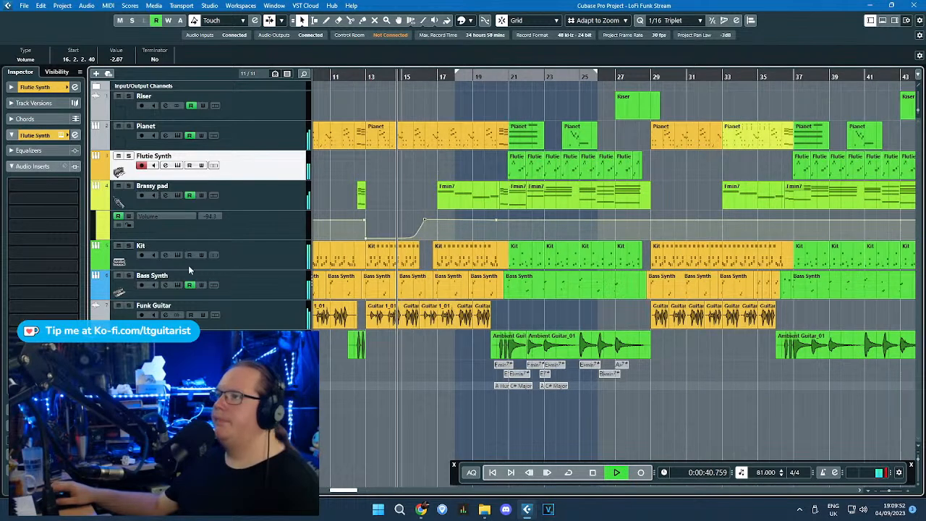
key("h")
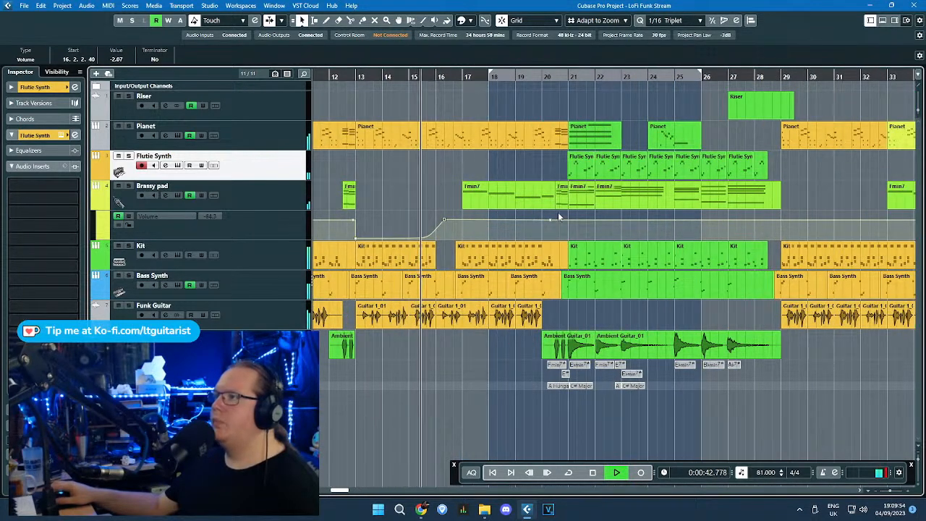
left_click(94, 233)
scroll(424, 217, "down", 2)
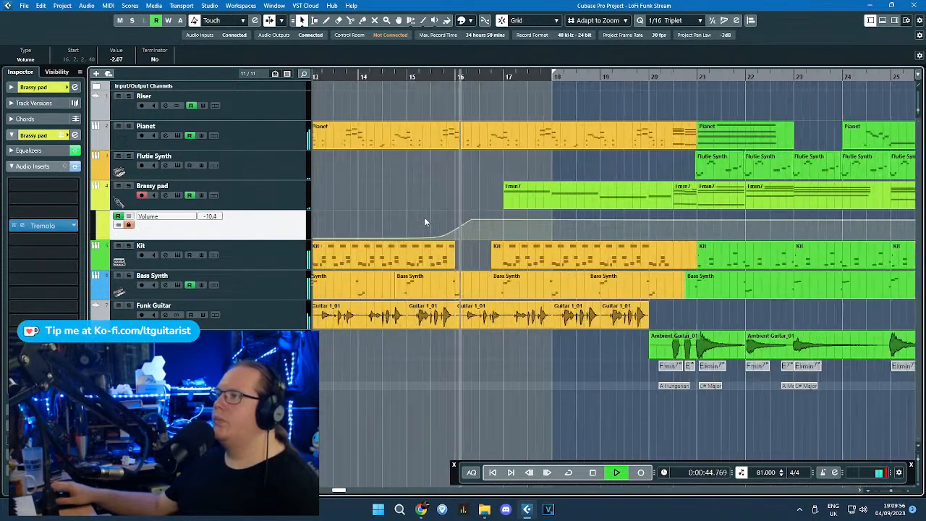
scroll(429, 269, "up", 4)
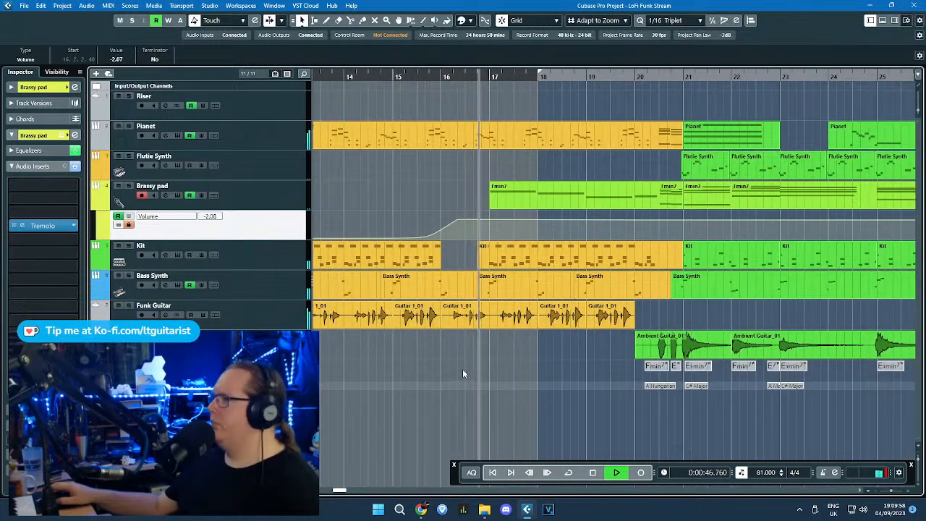
left_click(479, 390)
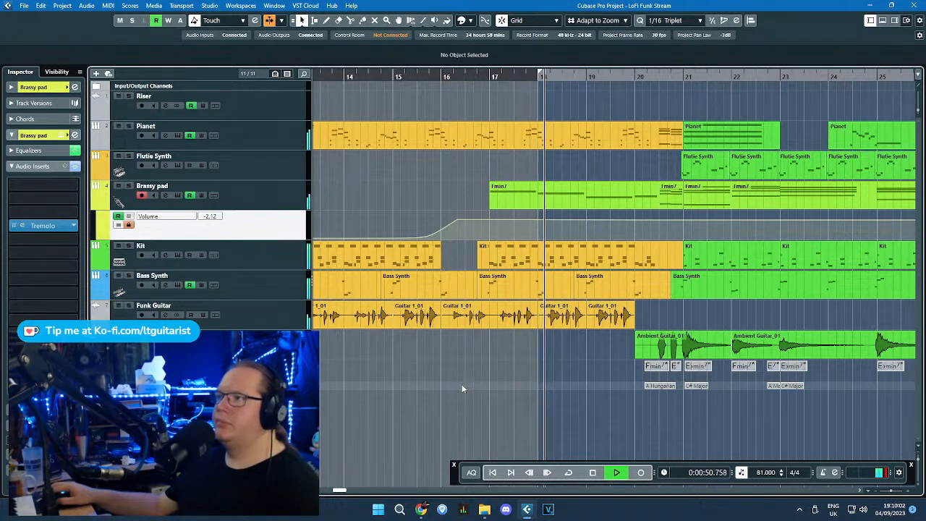
Step: Copy the four-note Brassy pad phrase from bar 17 to bar 9 and replay from about bar 8
scroll(528, 381, "down", 2)
scroll(527, 381, "right", 2)
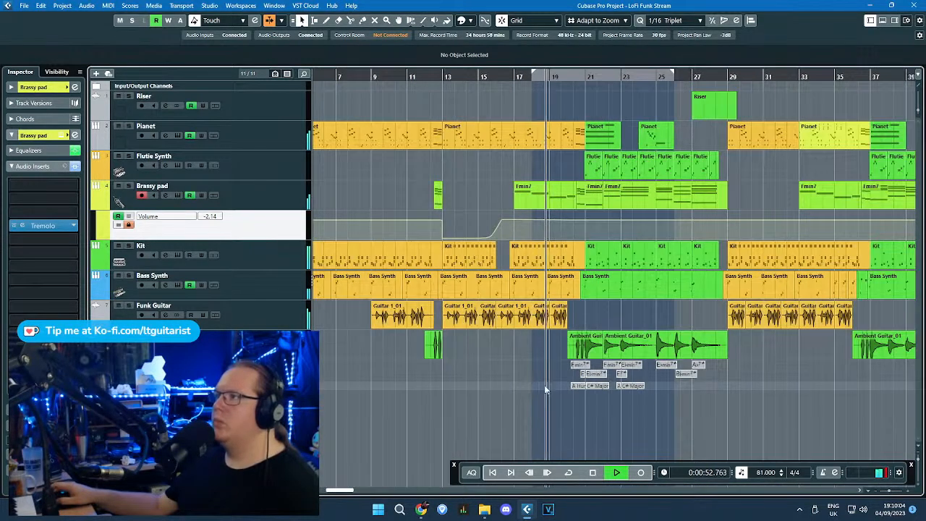
scroll(558, 394, "down", 2)
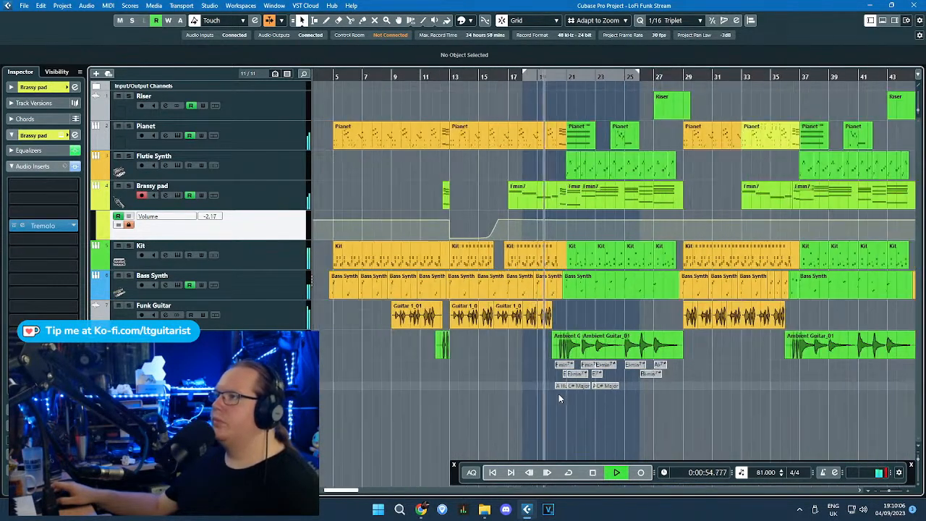
scroll(446, 194, "up", 2)
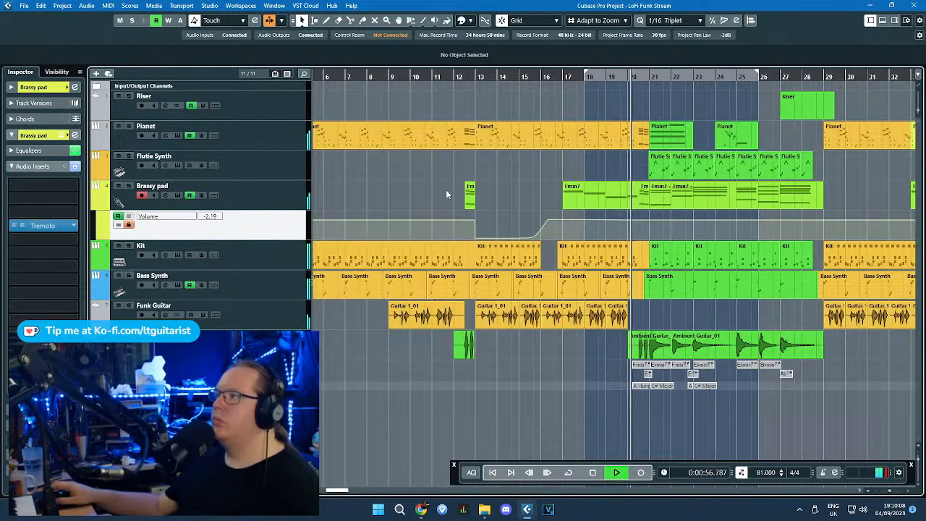
left_click(601, 197)
left_click_drag(659, 202, 404, 204)
left_click(364, 186)
scroll(367, 184, "up", 2)
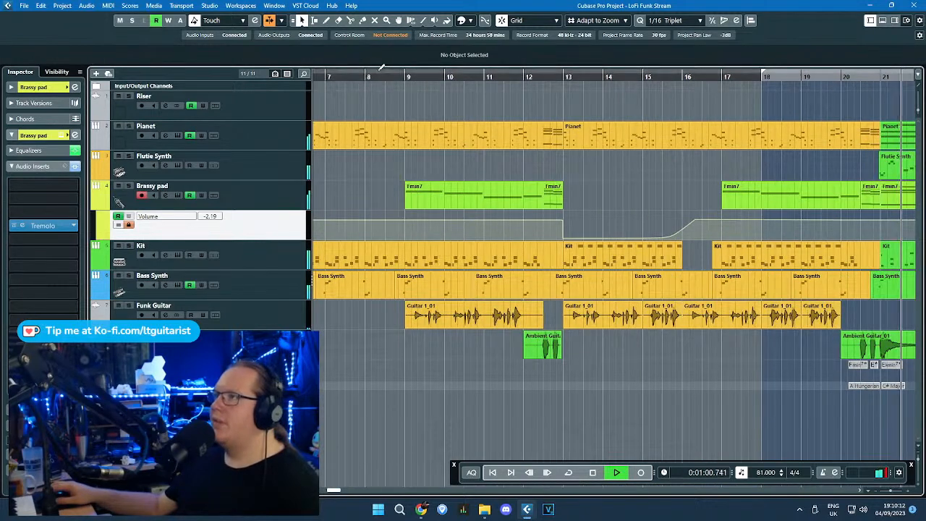
scroll(363, 200, "down", 3)
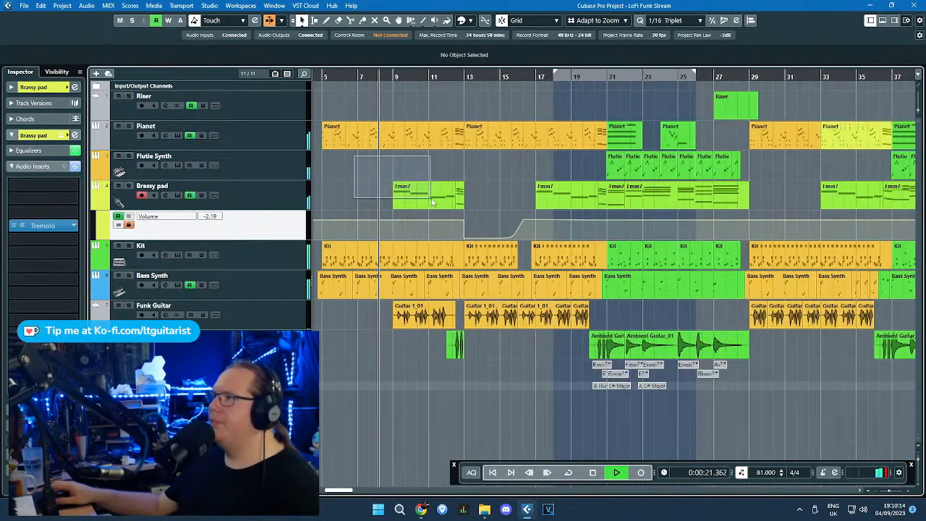
Step: Colour the three four-note Brassy pad phrases at bars 9, 17 and 33 yellow
left_click(462, 199)
left_click_drag(490, 173, 599, 207)
scroll(599, 207, "down", 2)
scroll(599, 207, "up", 2)
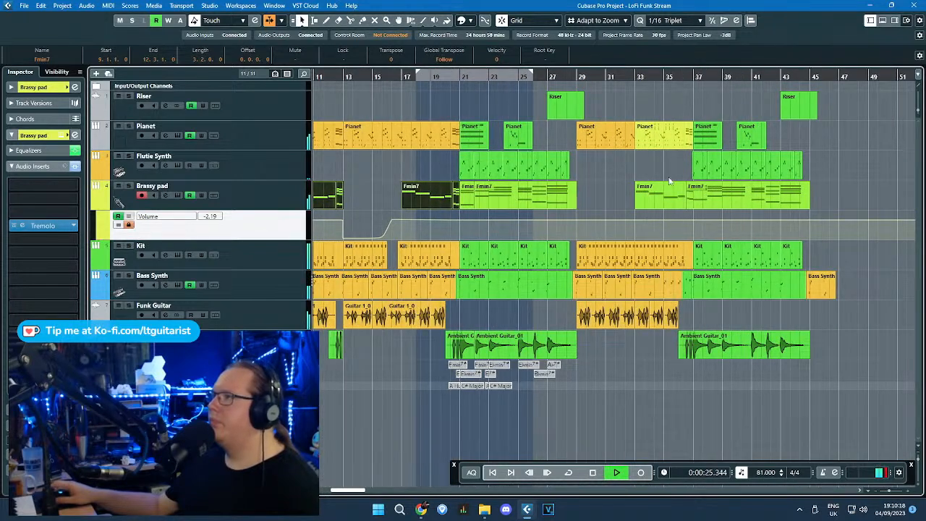
left_click_drag(673, 199, 675, 200)
scroll(675, 201, "up", 2)
left_click(572, 167)
left_click_drag(571, 168, 552, 192)
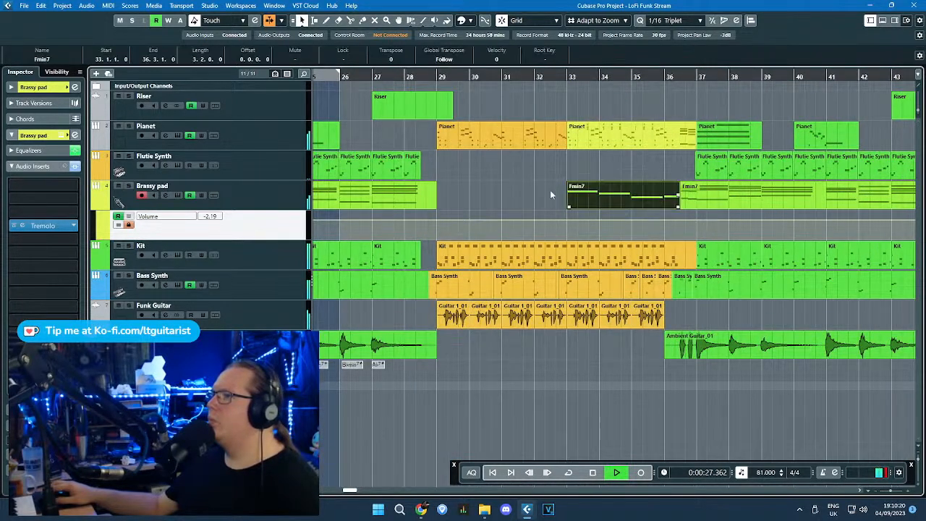
scroll(550, 190, "down", 4)
left_click_drag(347, 166, 394, 190)
scroll(439, 184, "up", 2)
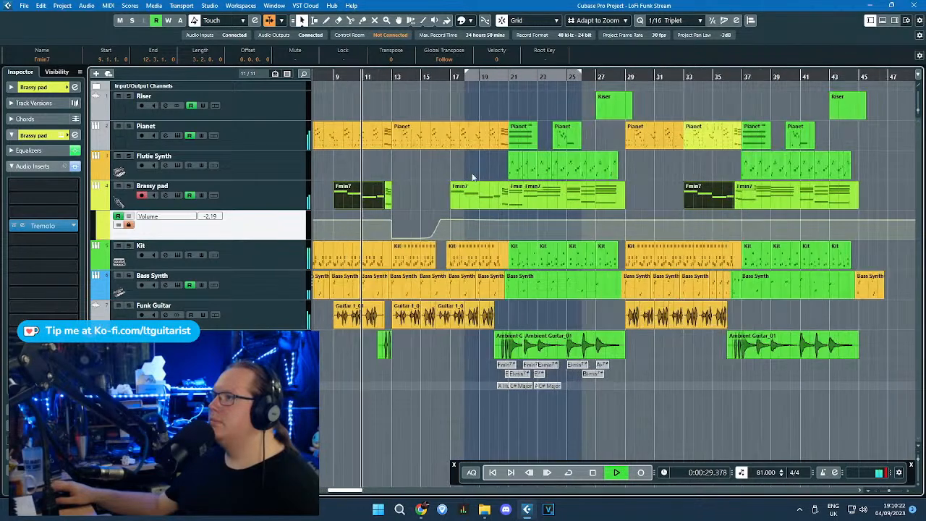
left_click(475, 185, "shift")
left_click(463, 22)
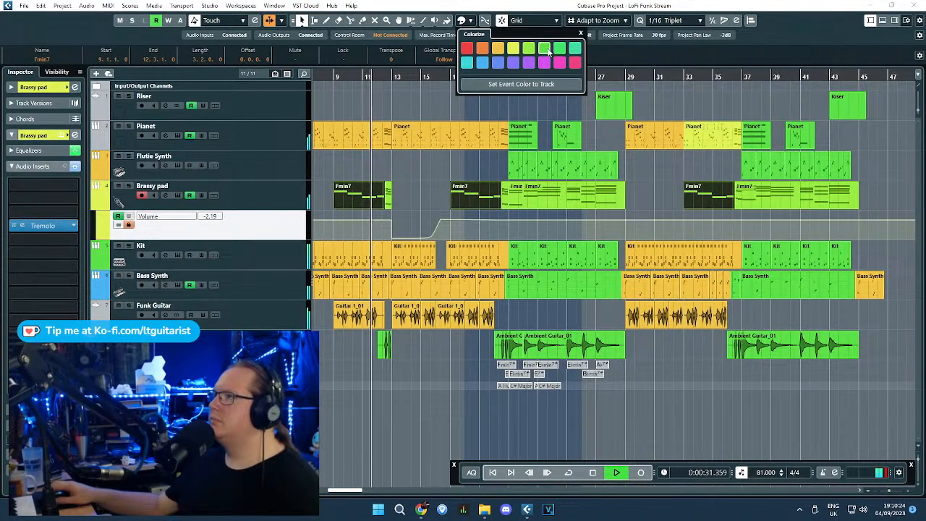
left_click(487, 52)
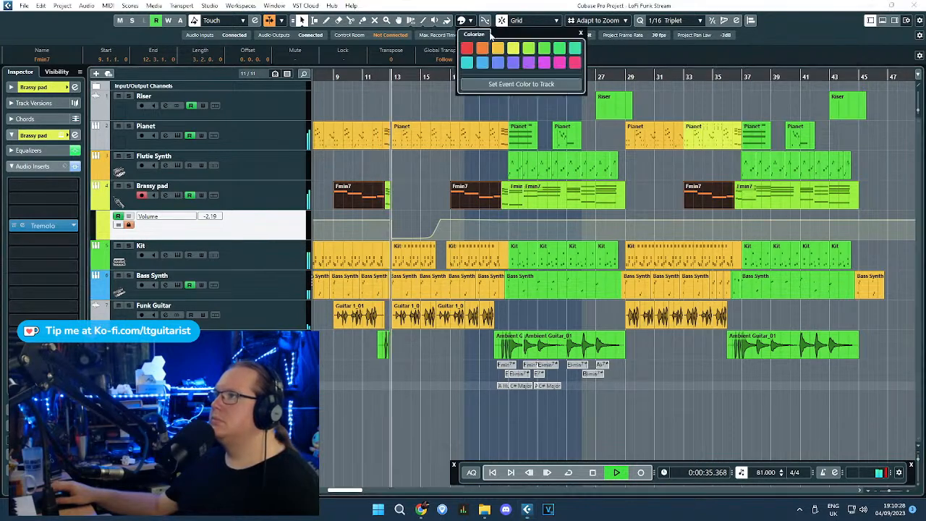
left_click(514, 49)
left_click(411, 168)
mouse_move(411, 168)
left_mouse_down()
mouse_move(267, 159)
mouse_move(421, 162)
left_mouse_up()
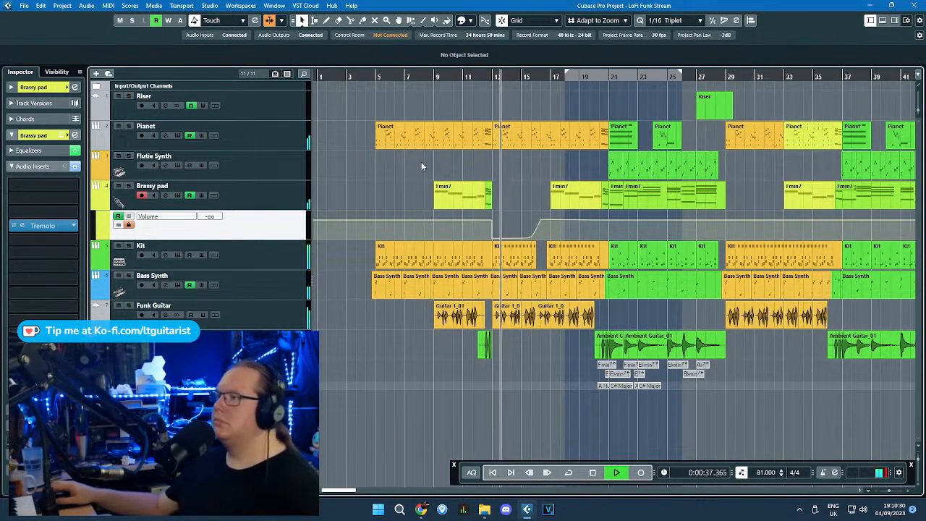
Step: Listen through the section from bar 13 and delete the four-note Brassy pad phrase at bar 9
scroll(468, 208, "up", 3)
scroll(504, 196, "up", 2)
scroll(529, 179, "down", 1)
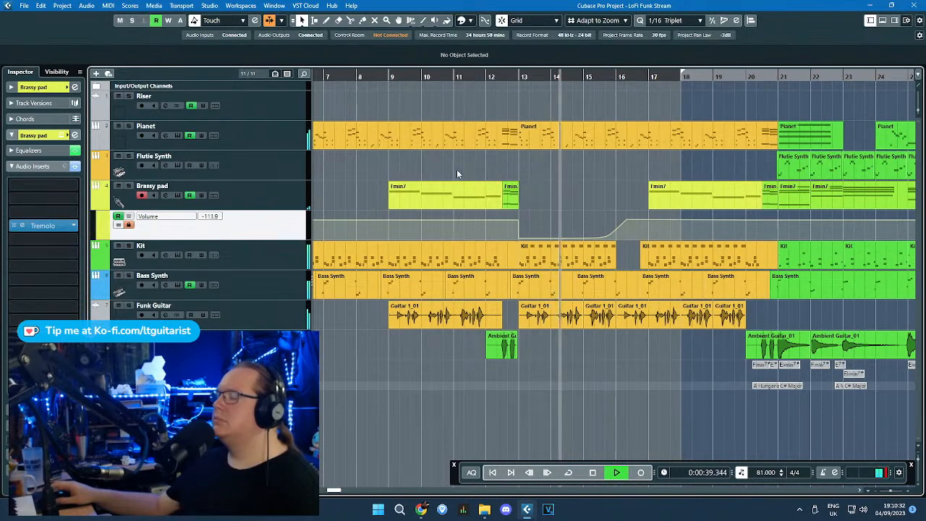
key("g")
left_click(480, 197)
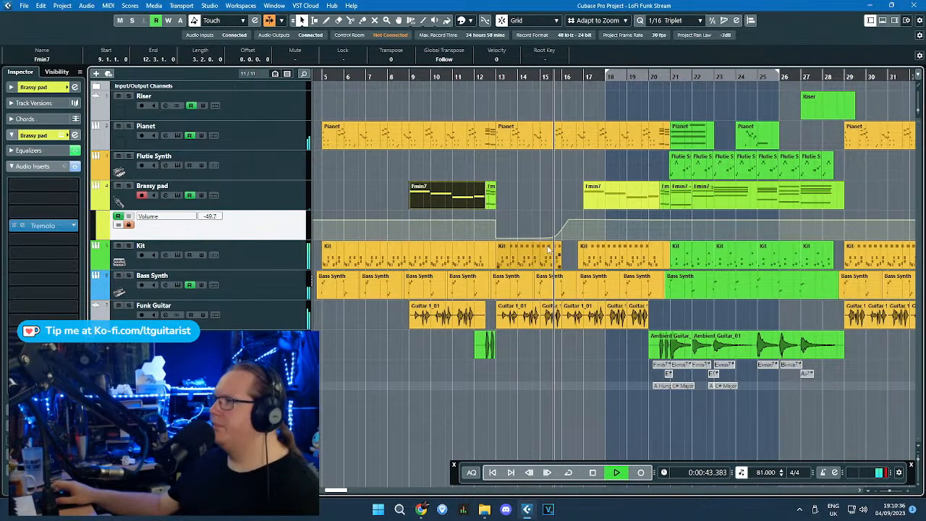
key("h")
key("h")
key("h")
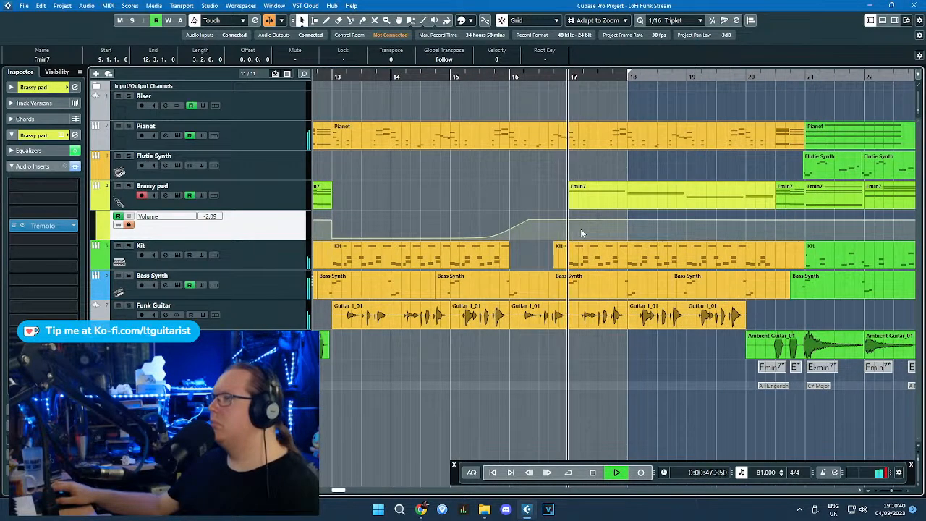
key("g")
key("g")
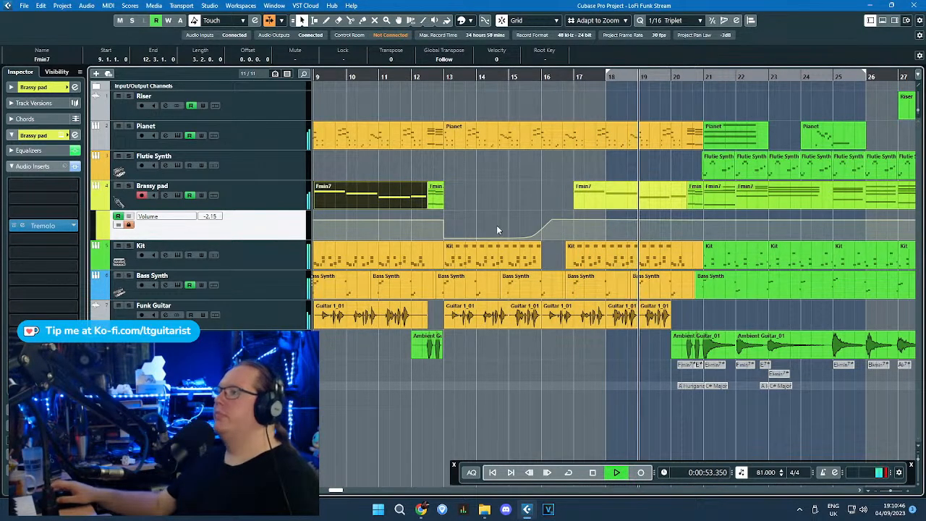
key("Delete")
Step: Select the Flutie Synth track and replay from around bar 28, leading into the section at bar 29
scroll(529, 285, "down", 3)
scroll(610, 398, "up", 2)
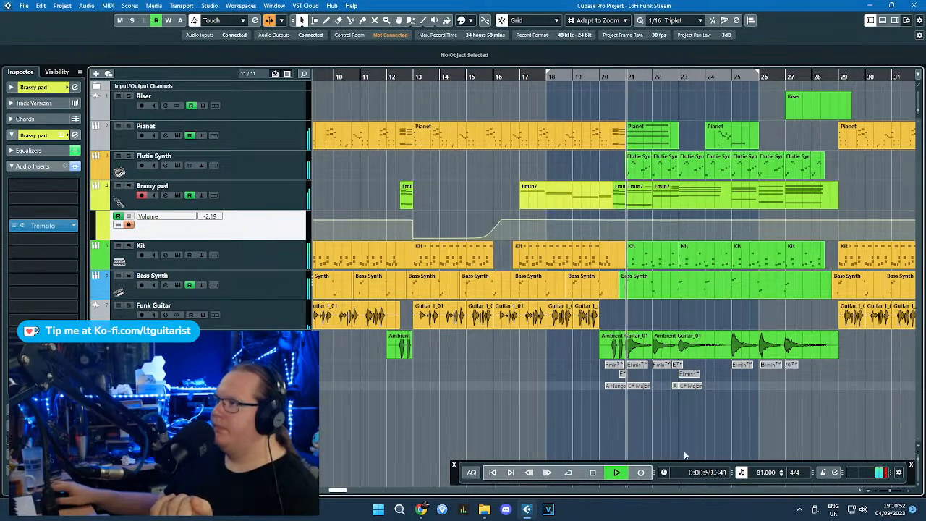
left_click_drag(832, 428, 917, 423)
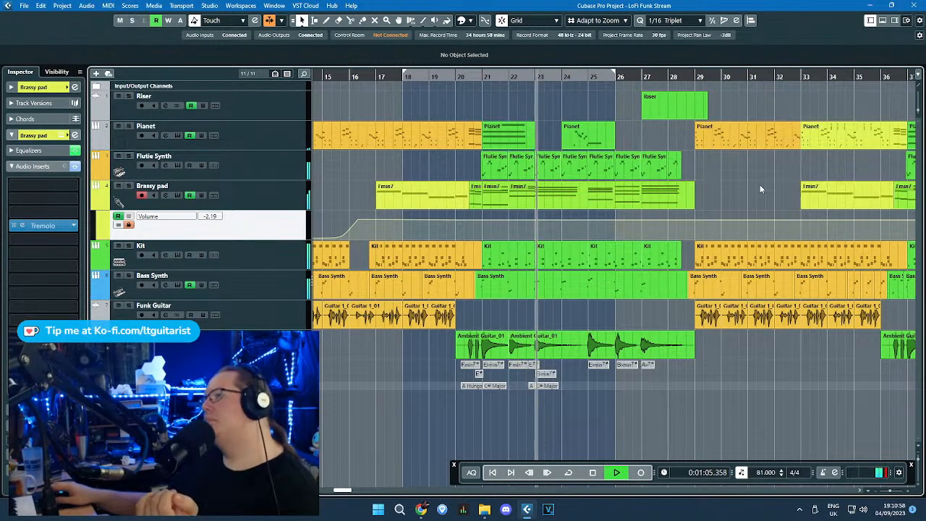
key("space")
left_click(265, 189)
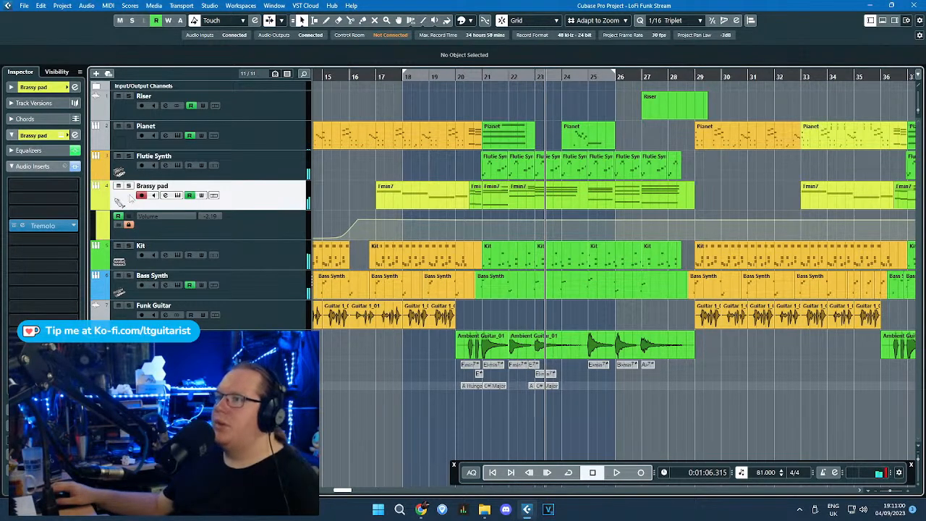
key("Up")
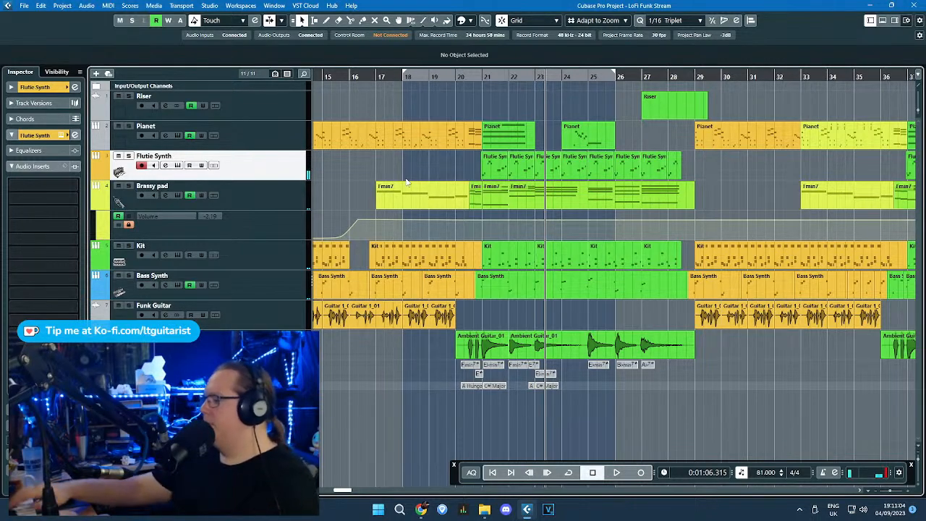
key("space")
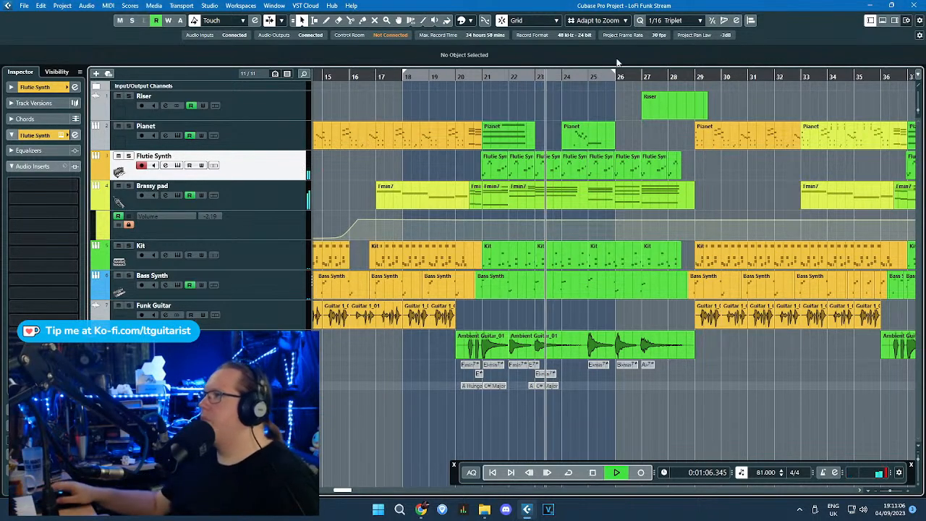
left_click(674, 77)
scroll(763, 141, "up", 2)
scroll(757, 189, "down", 5)
scroll(858, 233, "up", 3)
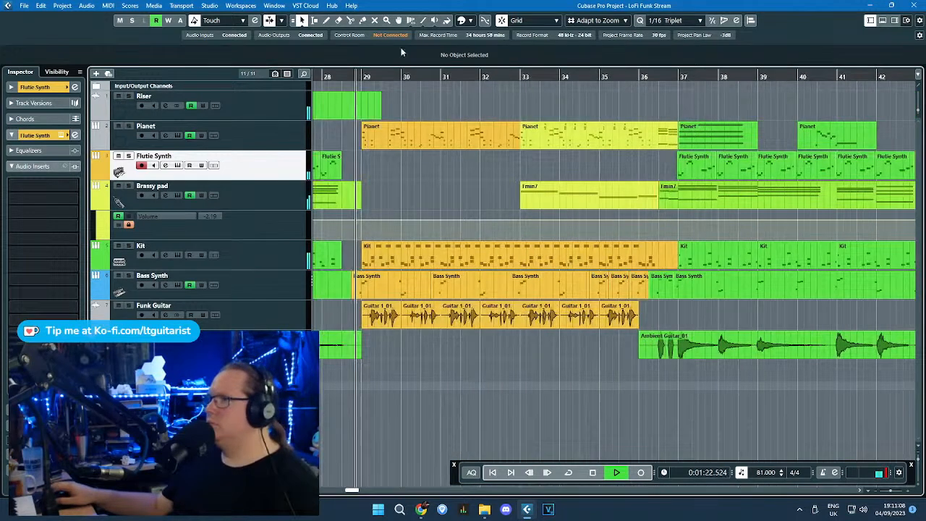
Step: Draw a one-bar Flutie Synth part at bar 30, stop playback and open the part for note editing
left_click(329, 21)
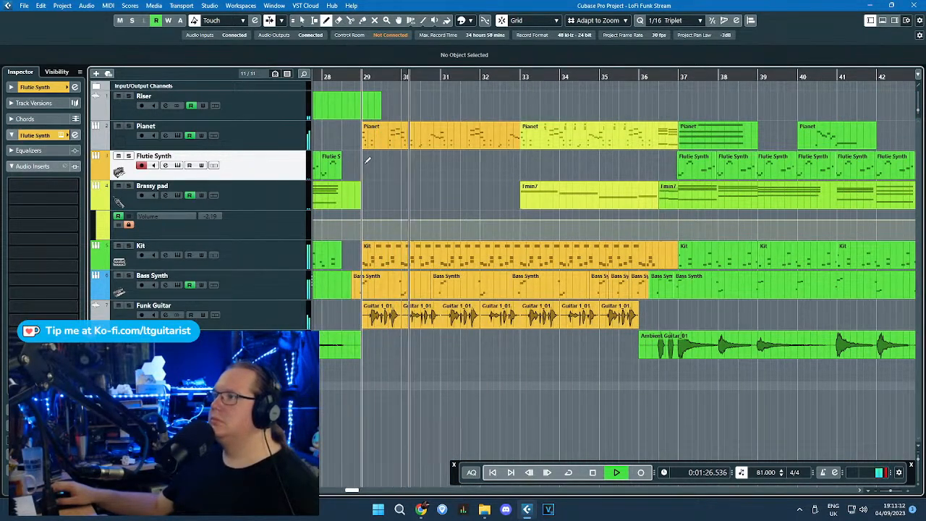
scroll(402, 163, "up", 2)
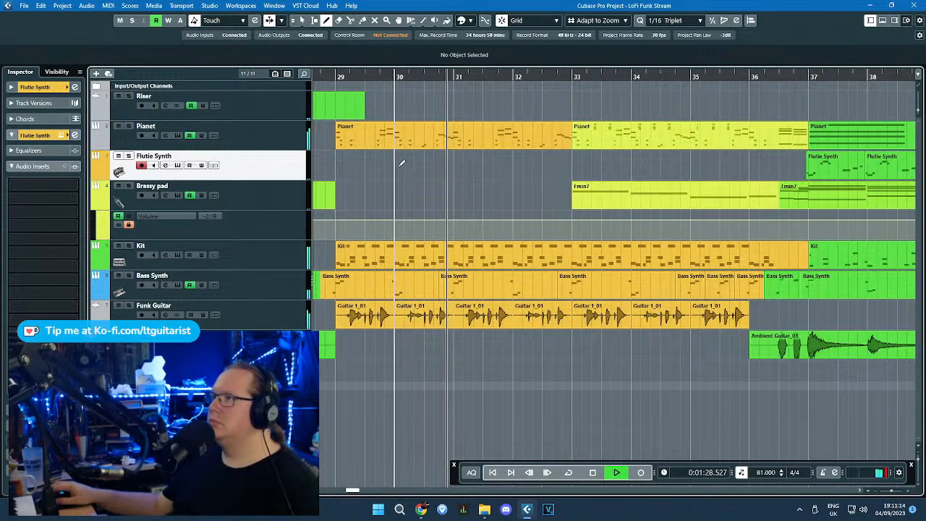
left_click_drag(400, 165, 459, 165)
key("space")
double_click(440, 160)
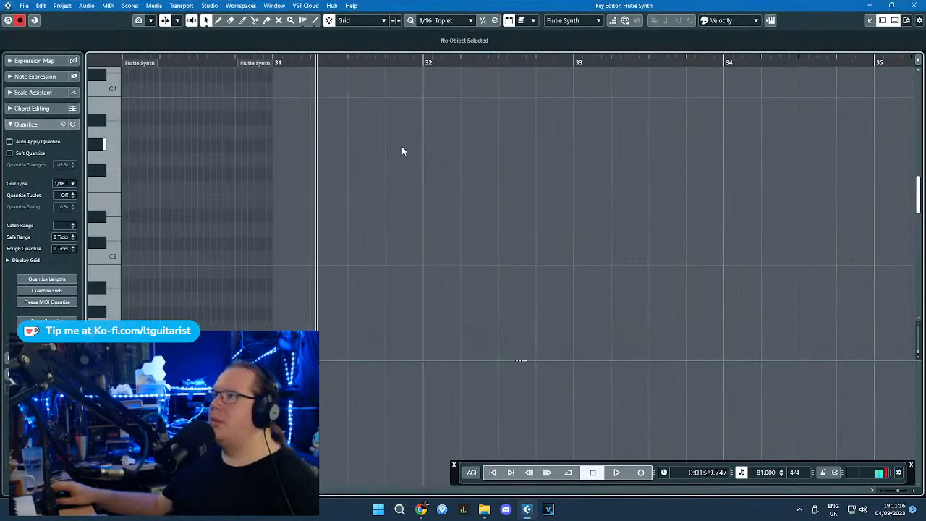
Step: Add a short note to the bar 30 Flutie Synth part and move it to C#4 just after beat 3
scroll(435, 166, "left", 2)
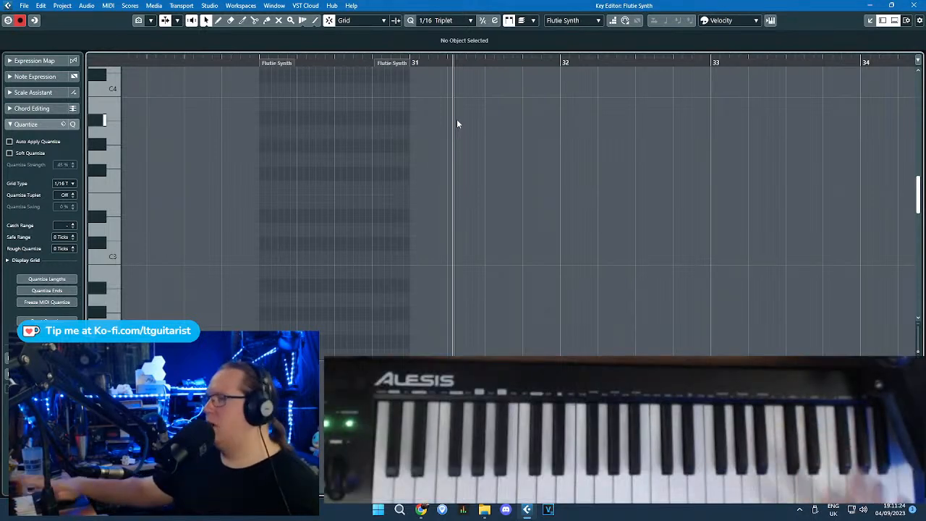
scroll(287, 202, "up", 5)
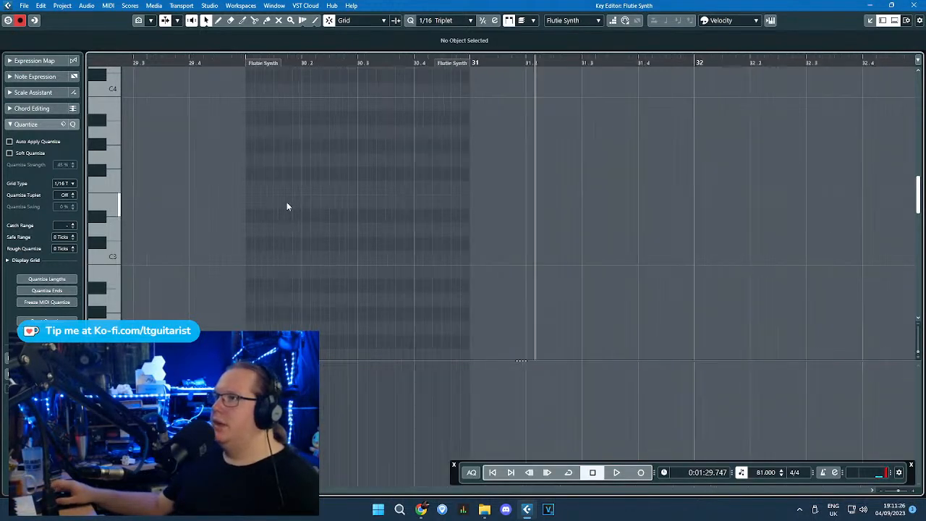
double_click(443, 157)
left_click_drag(444, 158, 454, 104)
scroll(443, 243, "up", 3)
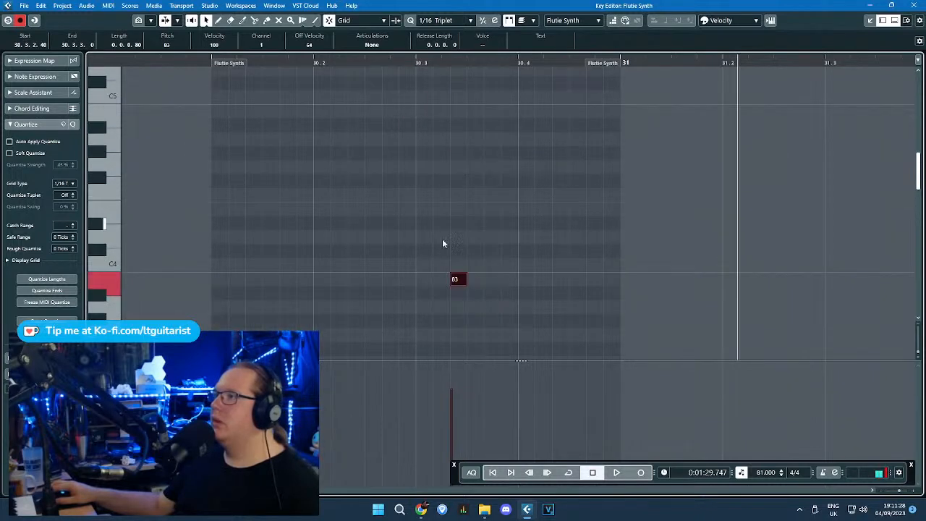
left_click_drag(460, 250, 441, 253)
Step: Play bar 30 and shift the C#4 note to the start of beat 4
key("space")
left_click(197, 64)
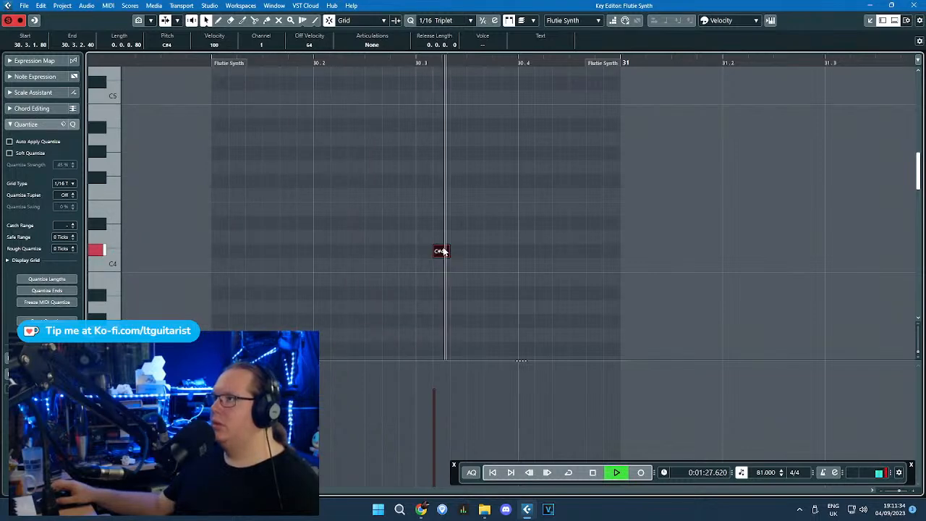
key("space")
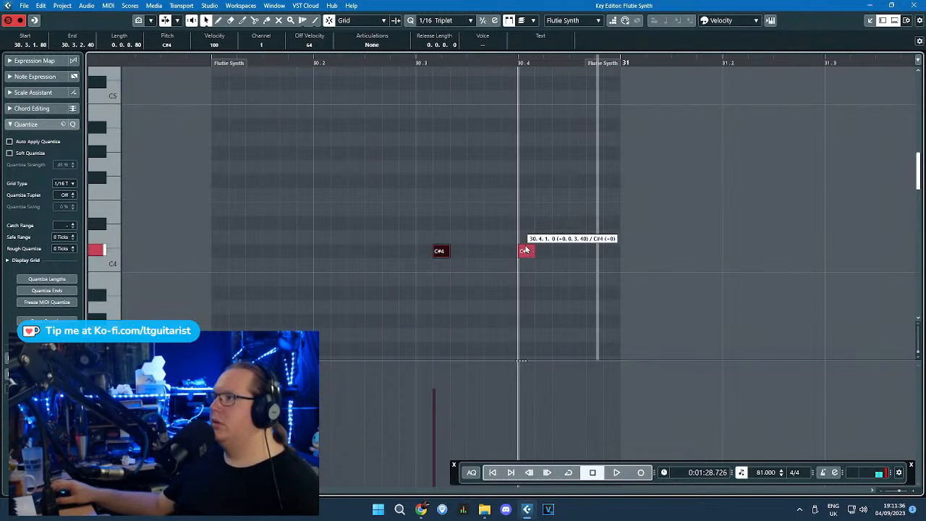
left_click_drag(526, 249, 526, 250)
Step: Add D4 midway through beat 4, extend the part to bar 31 beat 2, add D#4 at bar 31 and close the note editor
double_click(576, 235)
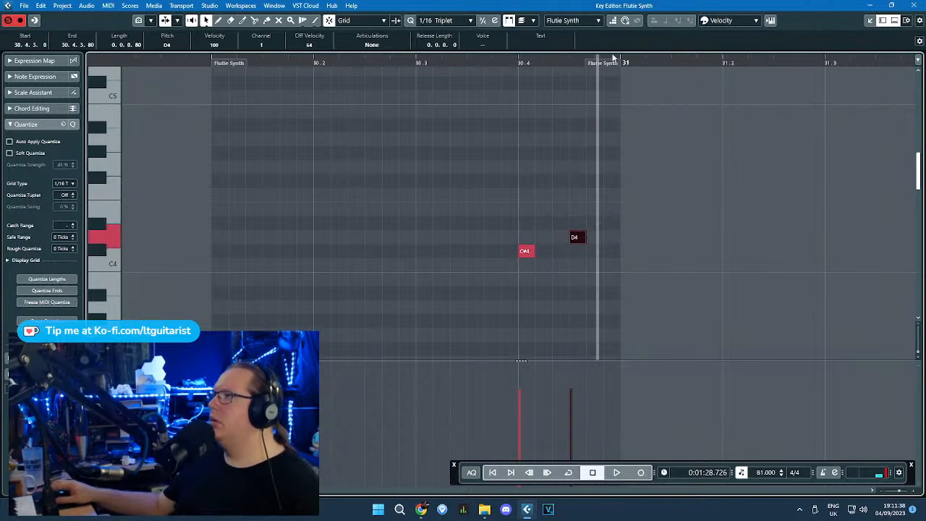
left_click_drag(612, 66, 717, 72)
left_click(626, 223)
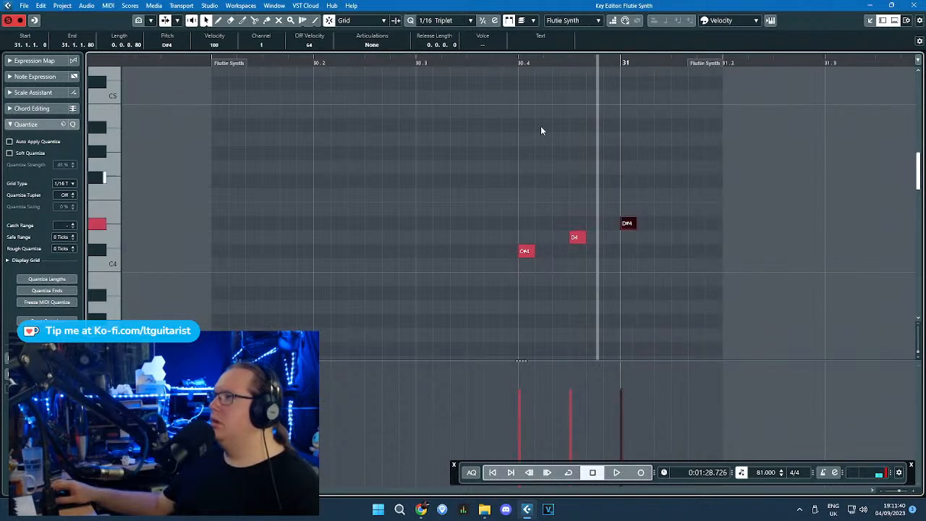
key("space")
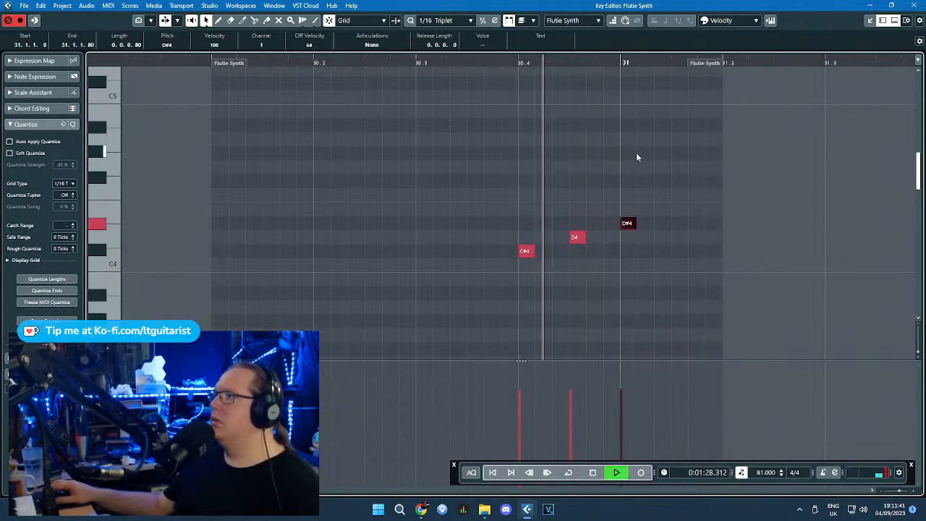
key("space")
left_click(914, 5)
Step: Duplicate the three-note Flutie Synth part directly after the original
scroll(537, 251, "up", 2)
left_click(384, 201)
scroll(387, 181, "left", 2)
left_click(553, 175)
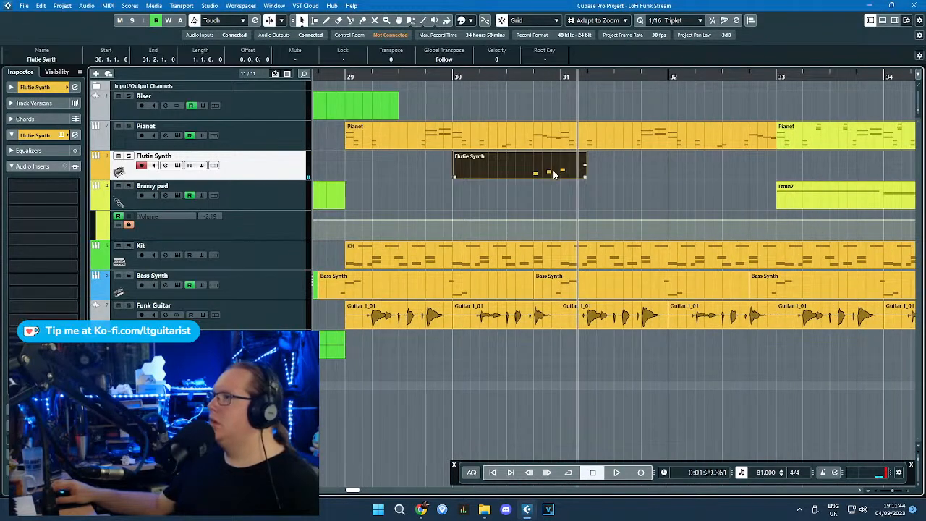
key("ctrl+d")
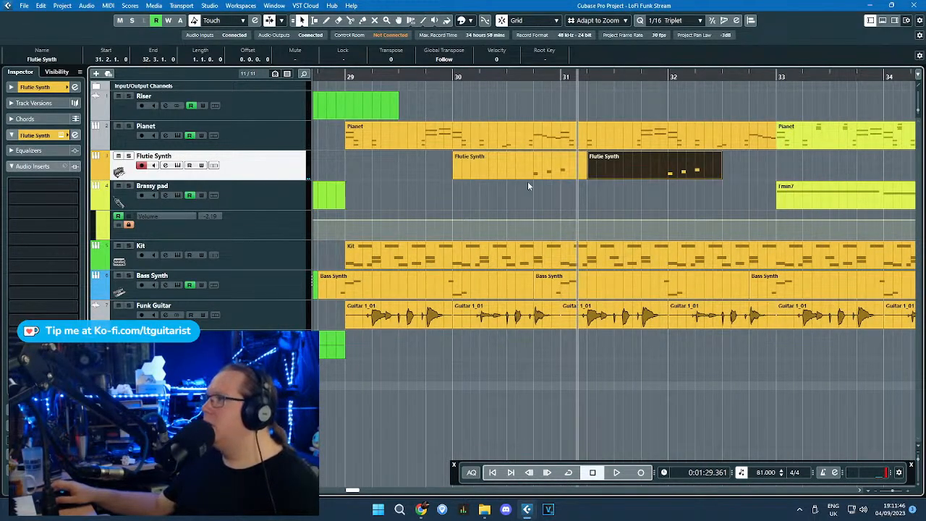
Step: Trim the start of the original Flutie Synth part to bar 30 beat 2 and delete its untrimmed copy
left_click(455, 176)
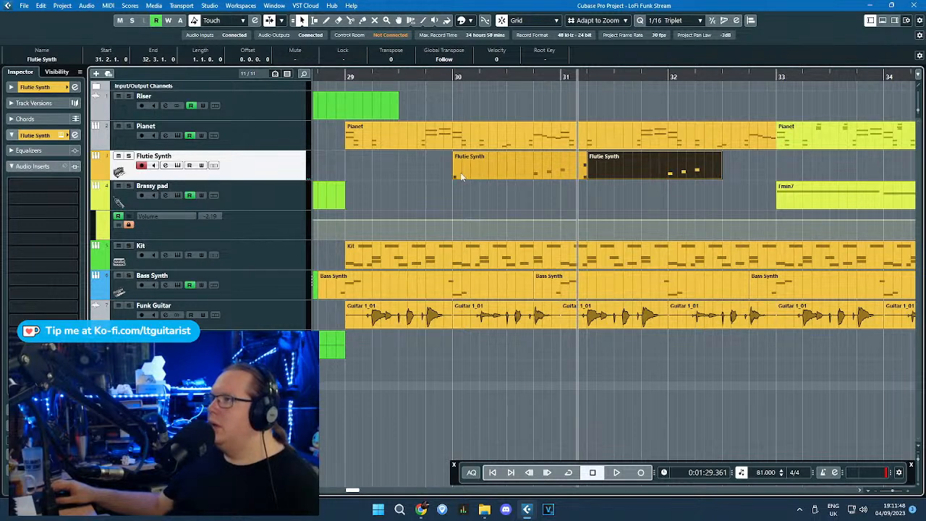
left_click_drag(454, 176, 485, 175)
left_click(595, 173)
key("Delete")
left_click(579, 175)
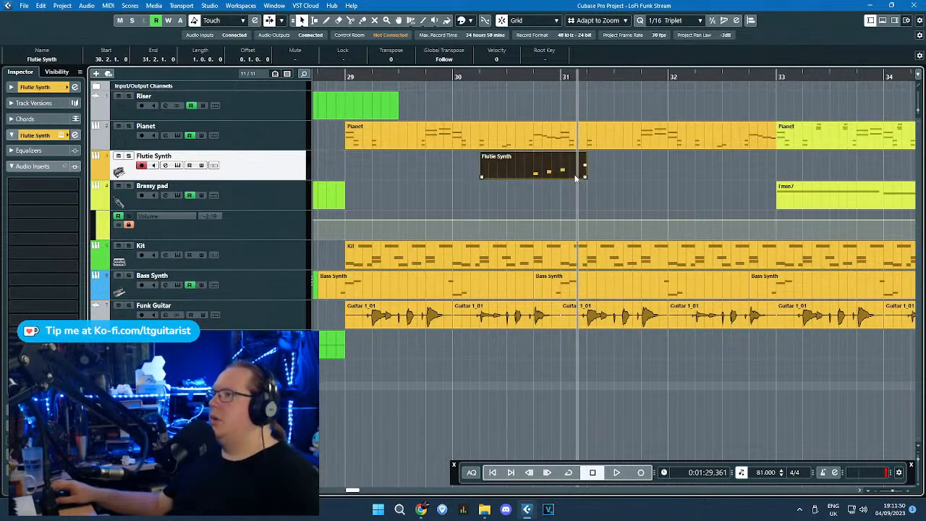
Step: Duplicate the one-bar Flutie Synth part three times and move the last copy to bar 29 beat 2
key("ctrl+d")
key("ctrl+d")
key("ctrl+d")
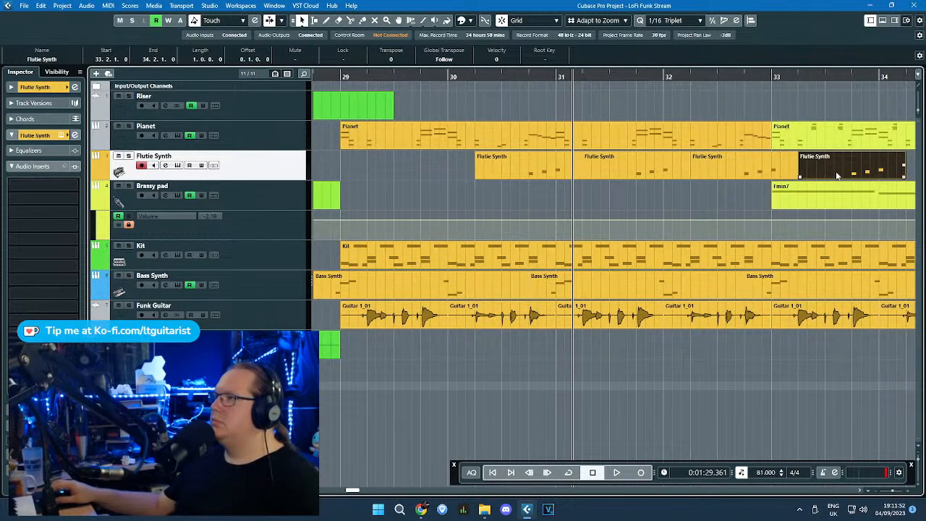
left_click_drag(842, 171, 409, 167)
Step: Play from just before bar 29 and duplicate the four orange Flutie Synth parts so the copies start at bar 33 beat 2
left_click(314, 75)
key("space")
scroll(409, 168, "down", 3)
left_click_drag(624, 167, 423, 164)
key("ctrl+d")
scroll(517, 203, "up", 3)
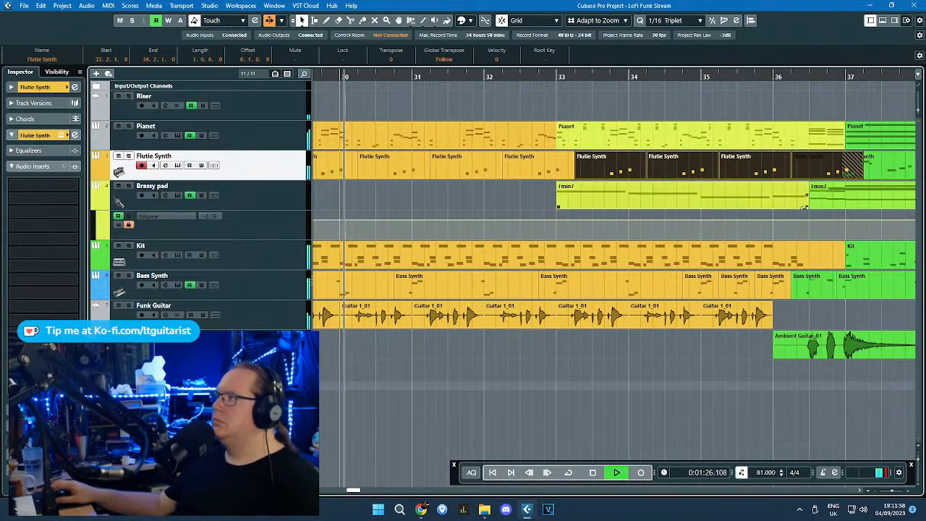
Step: Delete every second orange Flutie Synth part, those starting on beat 2 of bars 30, 32, 34 and 36
left_click(840, 168)
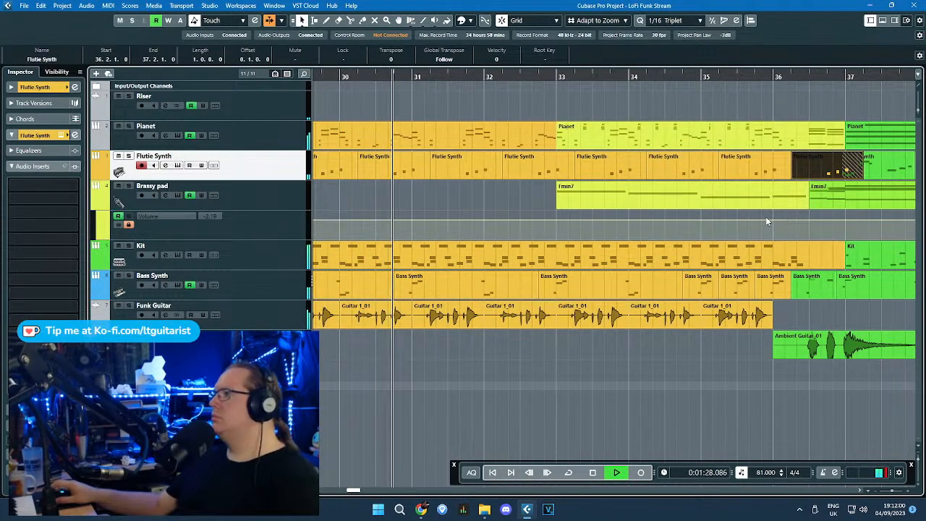
key("Delete")
left_click(490, 196)
scroll(490, 195, "down", 2)
left_click(445, 167)
key("Delete")
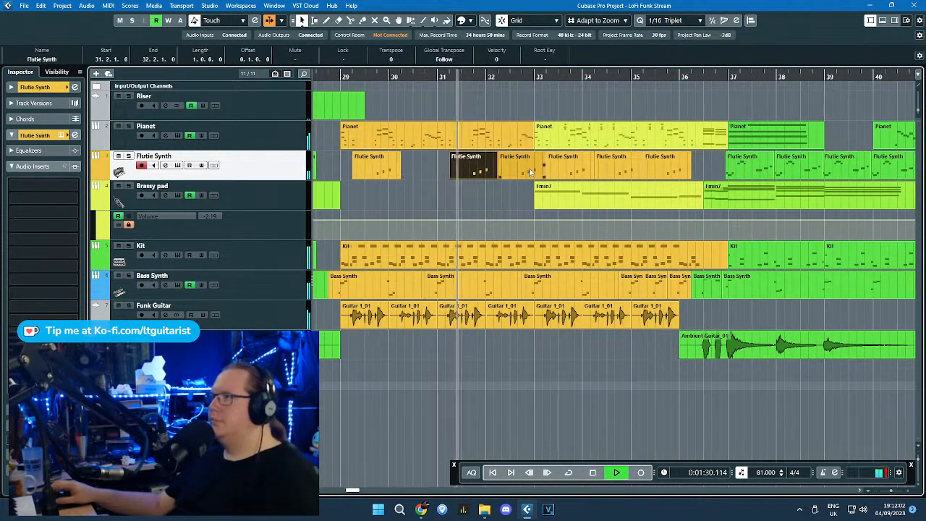
left_click(529, 168)
key("Delete")
left_click(629, 167)
key("Delete")
left_click(620, 95)
Step: Listen through bars 32 to 37 to check the spaced Flutie Synth fills against the other parts
scroll(554, 171, "down", 4)
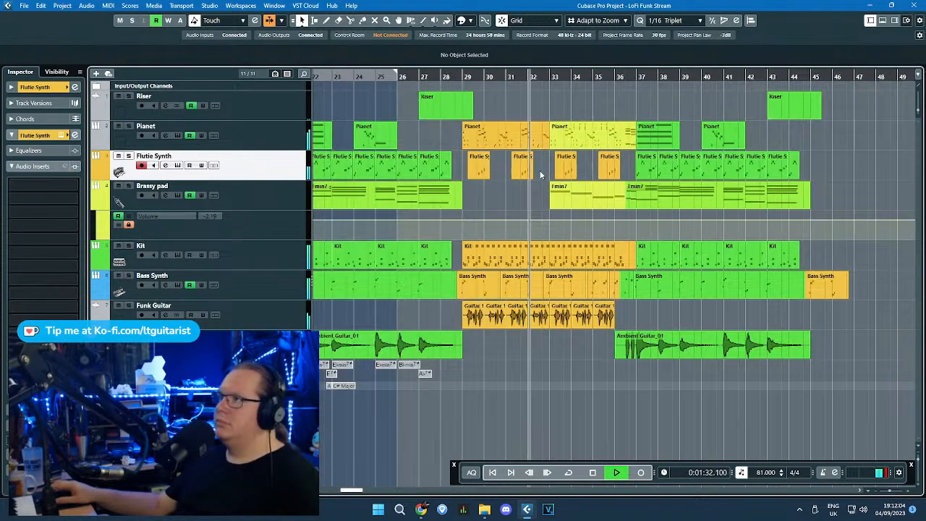
scroll(507, 308, "up", 3)
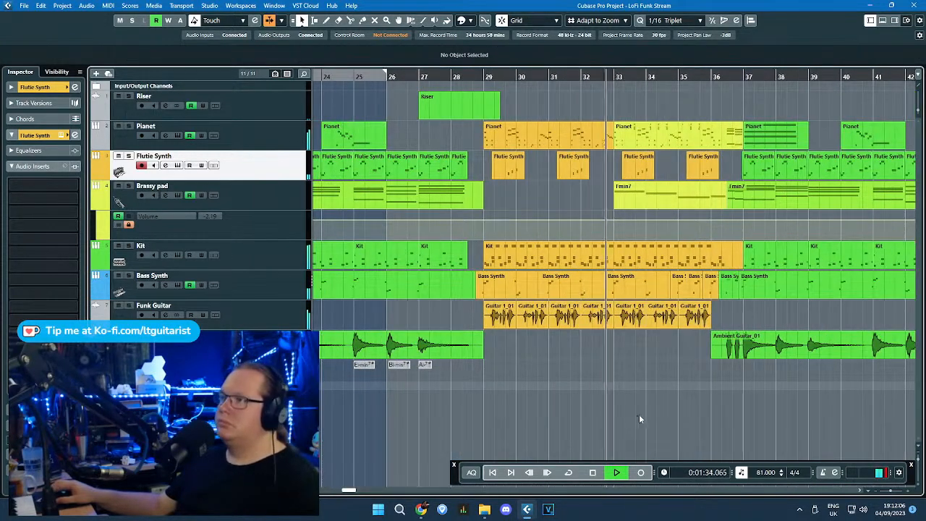
scroll(706, 405, "up", 2)
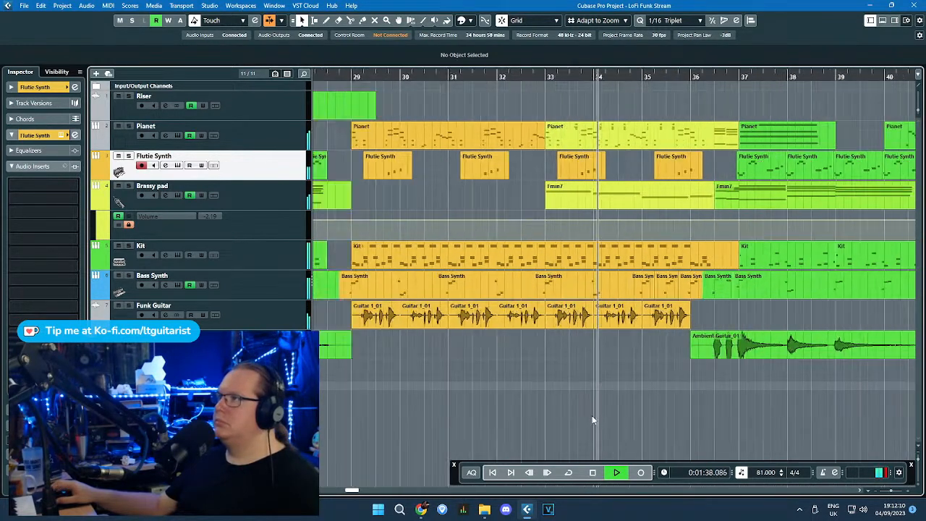
scroll(602, 414, "down", 2)
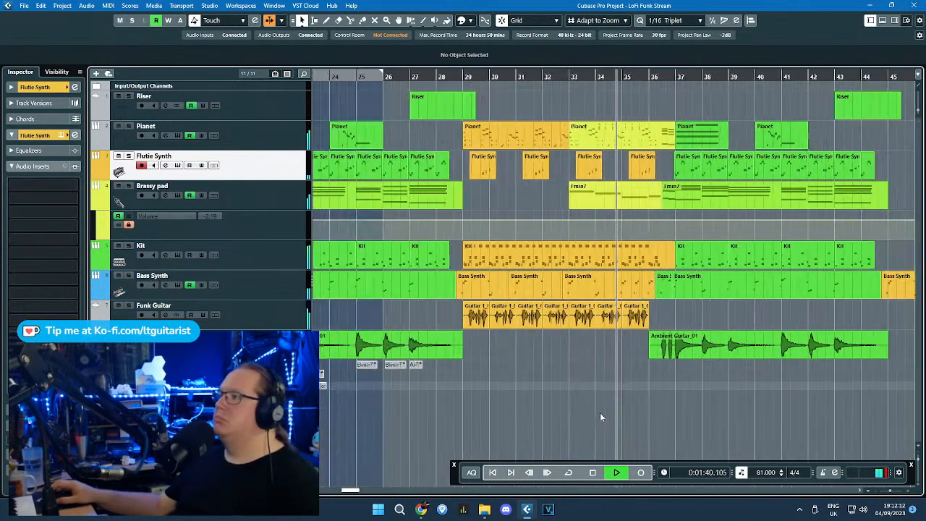
scroll(653, 417, "up", 2)
scroll(652, 417, "down", 2)
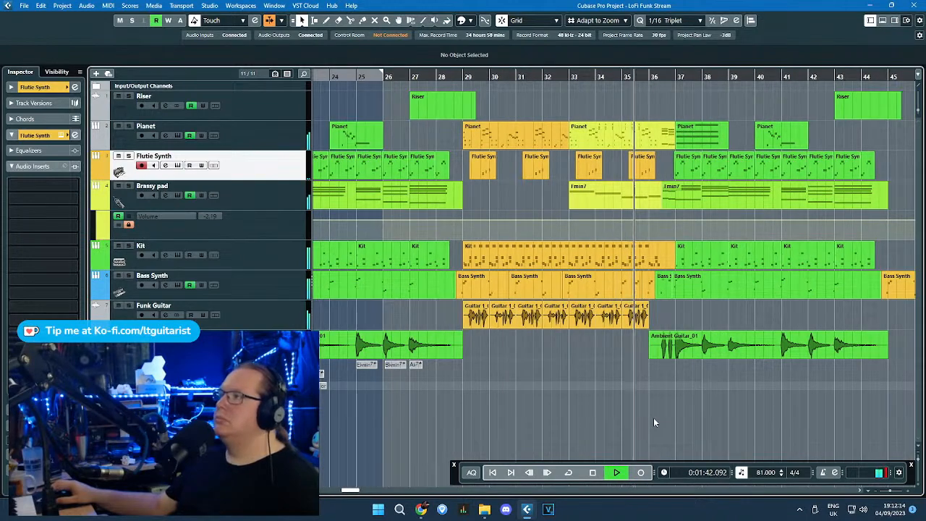
scroll(653, 418, "down", 1)
scroll(664, 423, "up", 2)
scroll(664, 423, "down", 2)
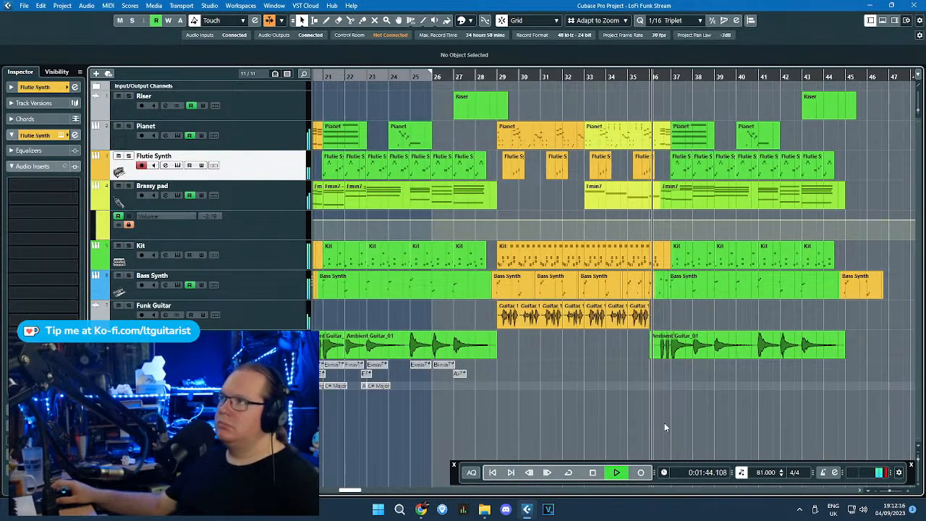
scroll(665, 427, "up", 2)
scroll(666, 427, "down", 1)
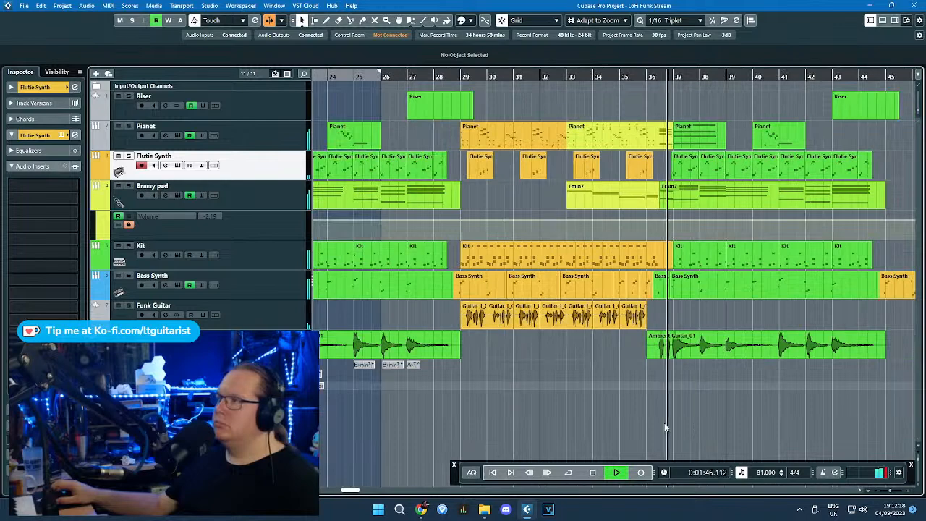
scroll(649, 393, "down", 1)
scroll(650, 403, "down", 1)
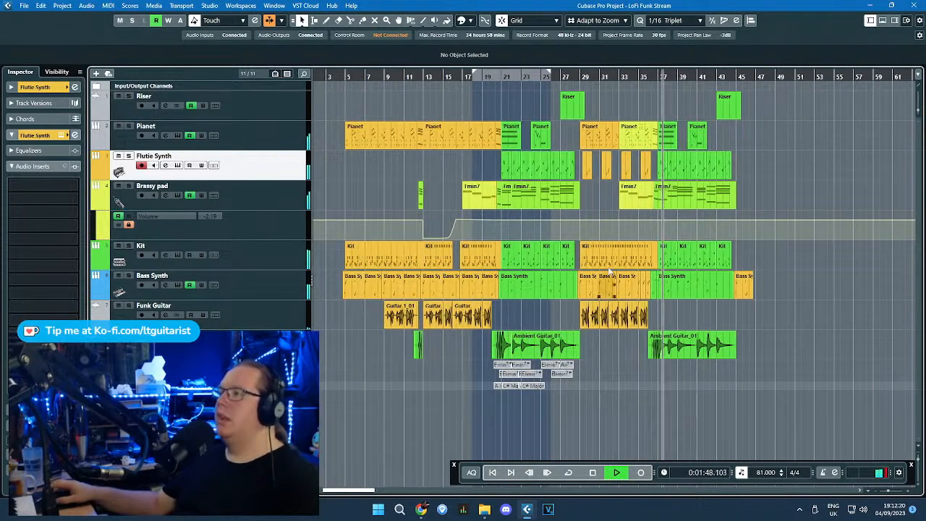
Step: Cut the lowest frequencies of the Flutie Synth track with an equalizer band around 23 Hz
left_click(30, 150)
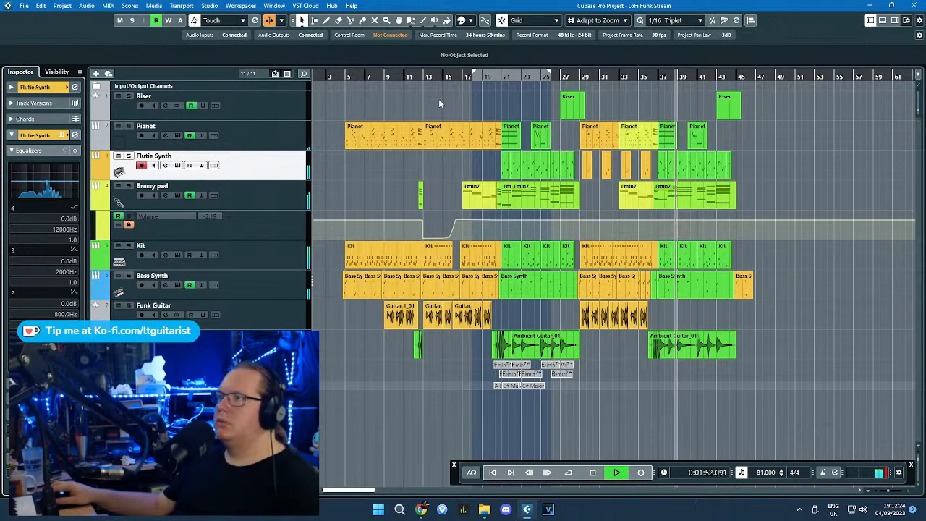
left_click(13, 186)
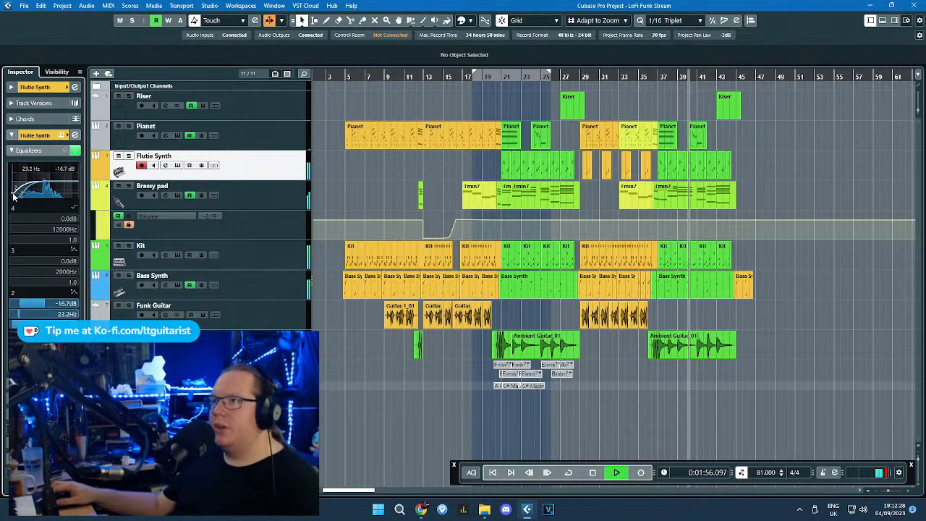
left_click_drag(13, 196, 14, 191)
Step: Check the equalizer curves of the Brassy pad, Pianet, Kit, Bass Synth, Funk Guitar and Ambient Guitar tracks, and stop playback
left_click(267, 190)
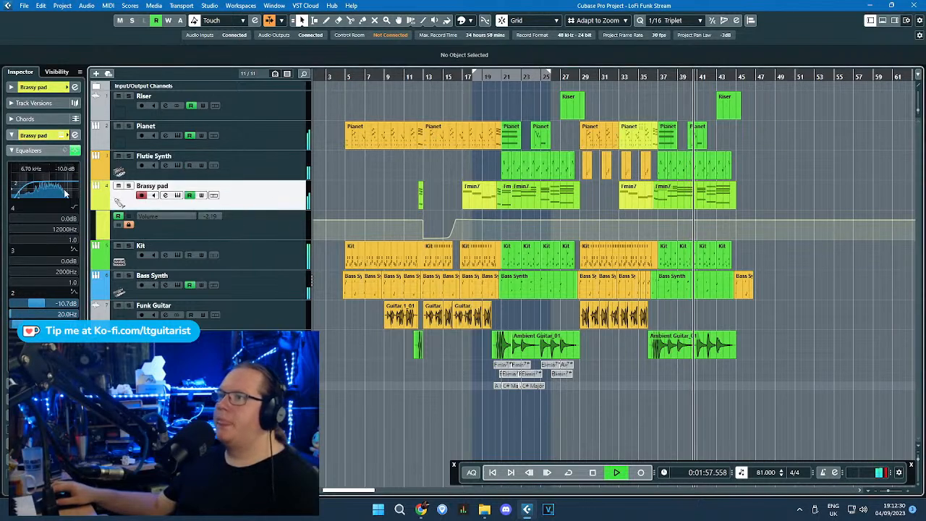
left_click(239, 134)
left_click(251, 231)
left_click(246, 257)
left_click(251, 290)
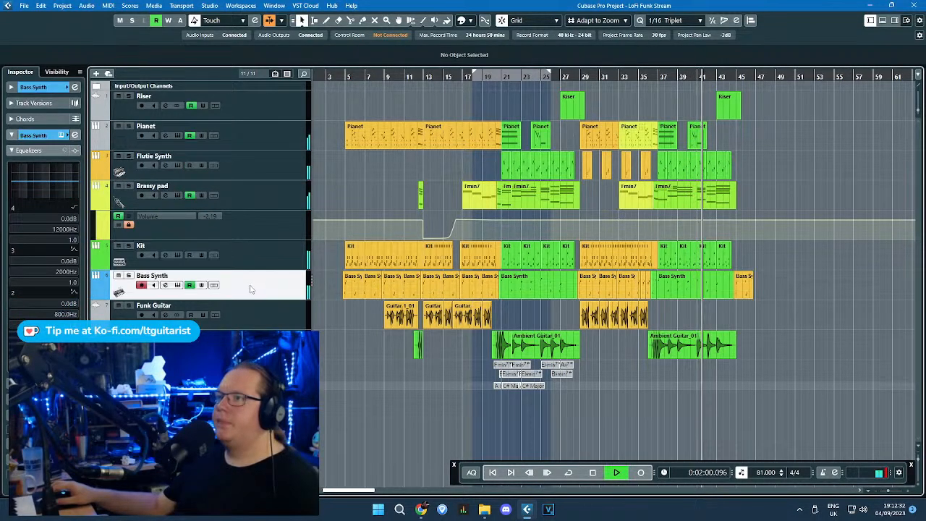
left_click(266, 322)
left_click(29, 135)
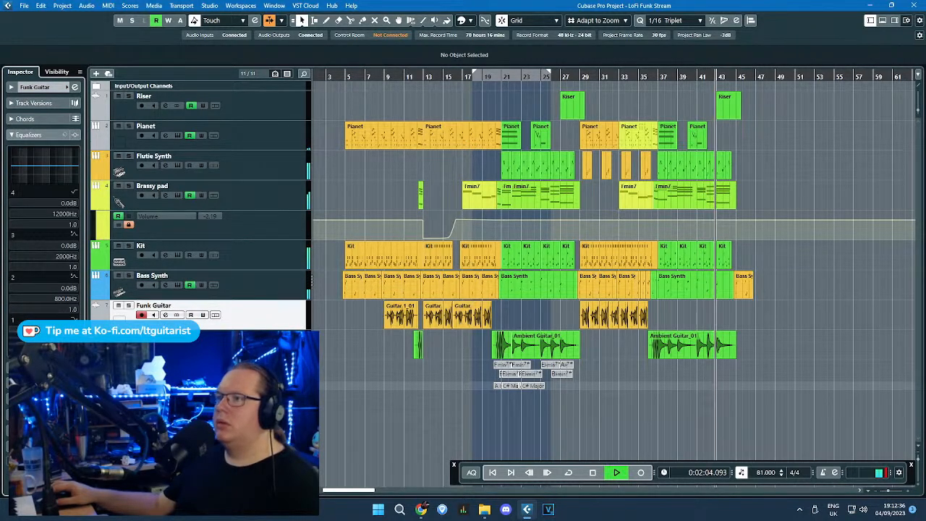
left_click(227, 340)
key("space")
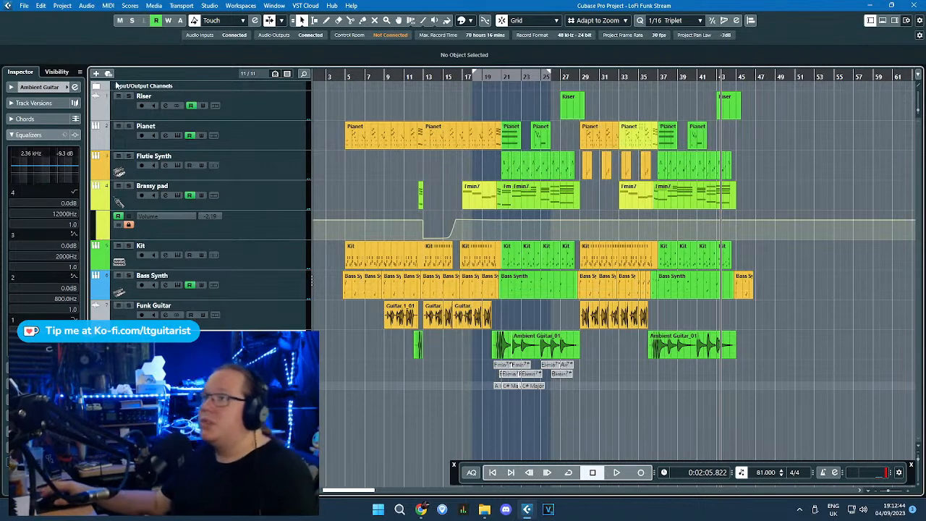
Step: Hide the Brassy pad's volume automation lane and start playback near the beginning of the song
left_click(95, 205)
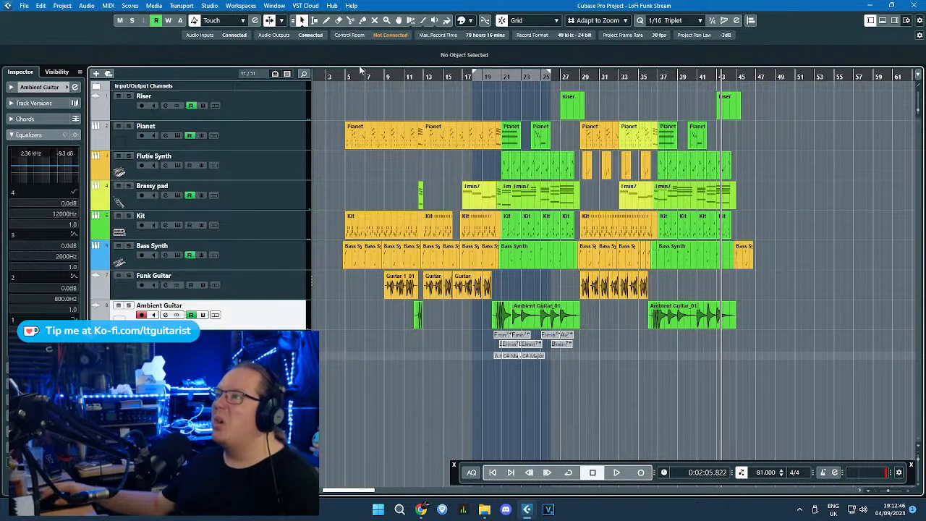
left_click_drag(325, 76, 449, 90)
key("space")
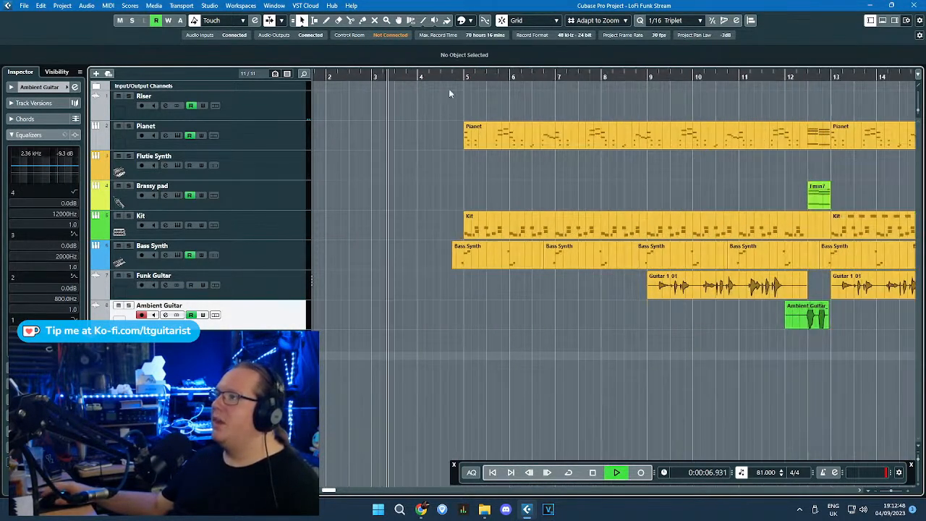
Step: Listen to the opening, check the equalizer curves of the Pianet and Kit tracks, and stop playback
scroll(450, 89, "up", 1)
scroll(381, 179, "down", 4)
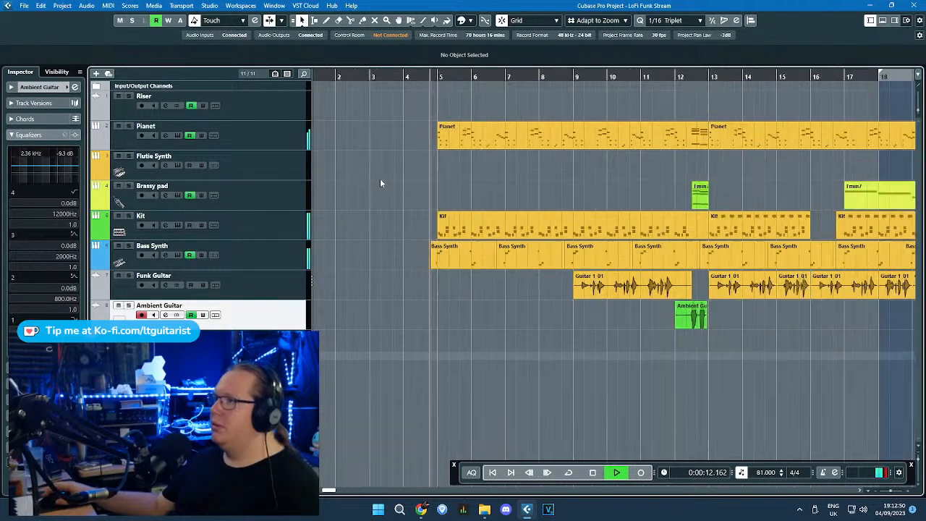
scroll(380, 183, "down", 2)
left_click(291, 142)
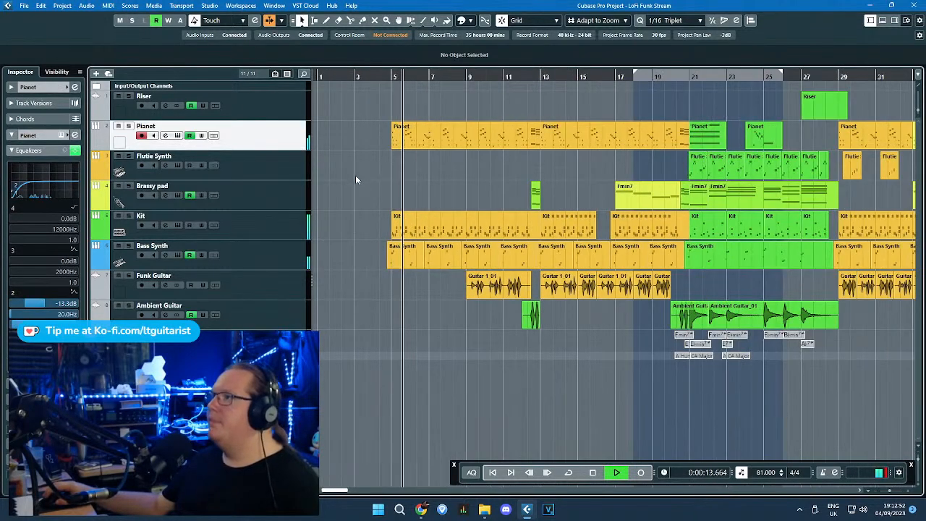
left_click(289, 230)
key("space")
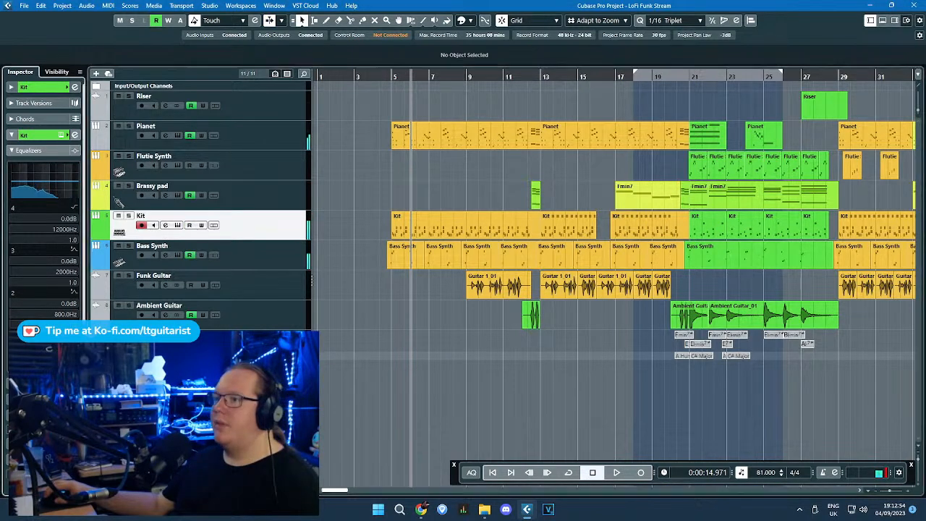
Step: Add the Steinberg Frequency equalizer as the first audio insert on the Kit track
left_click(29, 383)
left_click(74, 186)
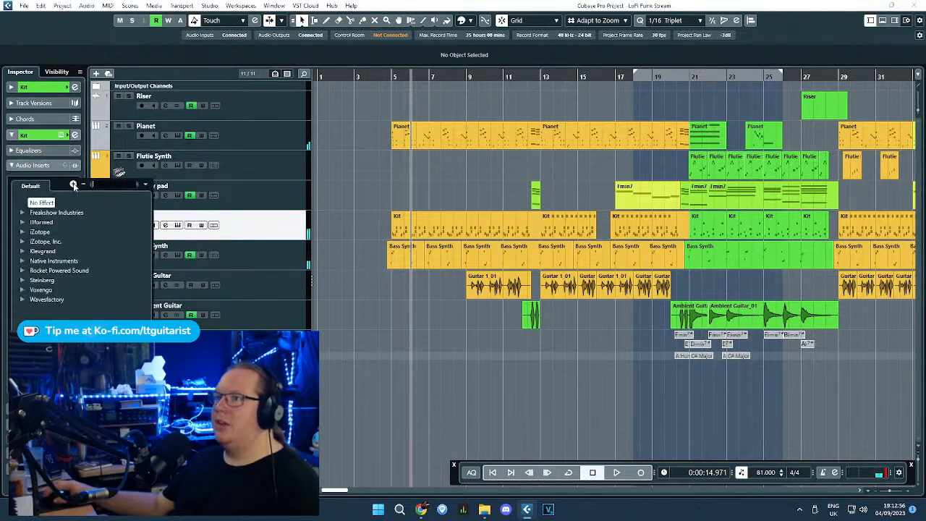
left_click(22, 280)
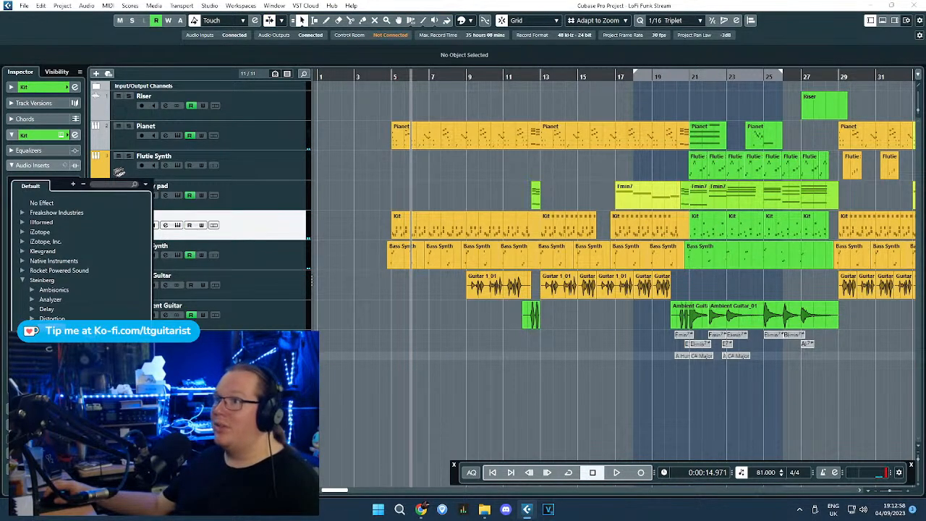
left_click(51, 367)
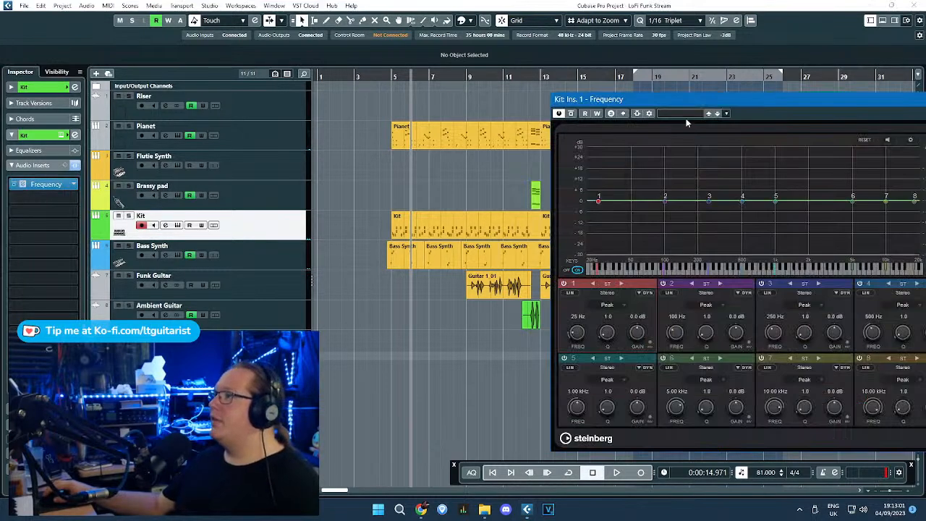
Step: Load the Monster Drums preset in the Kit's Frequency equalizer, start playback and bring its whole window into view
left_click(688, 119)
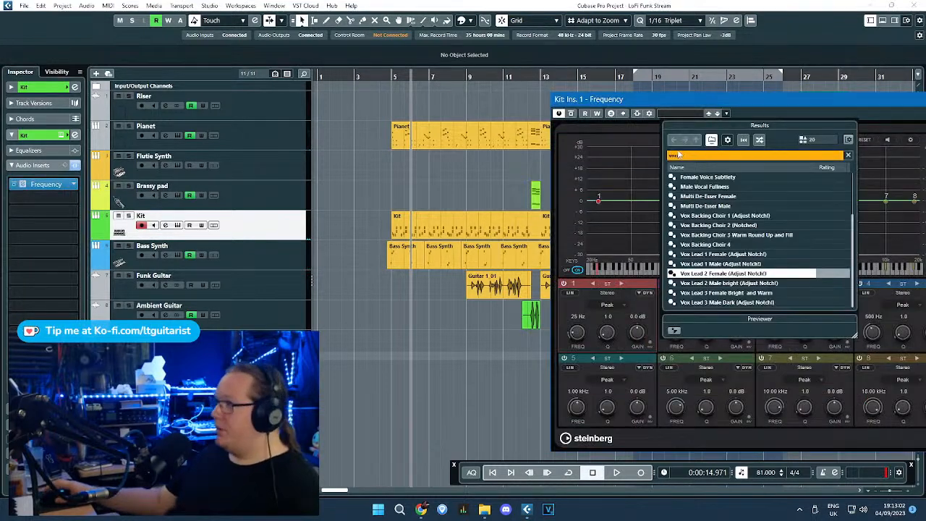
type("mo")
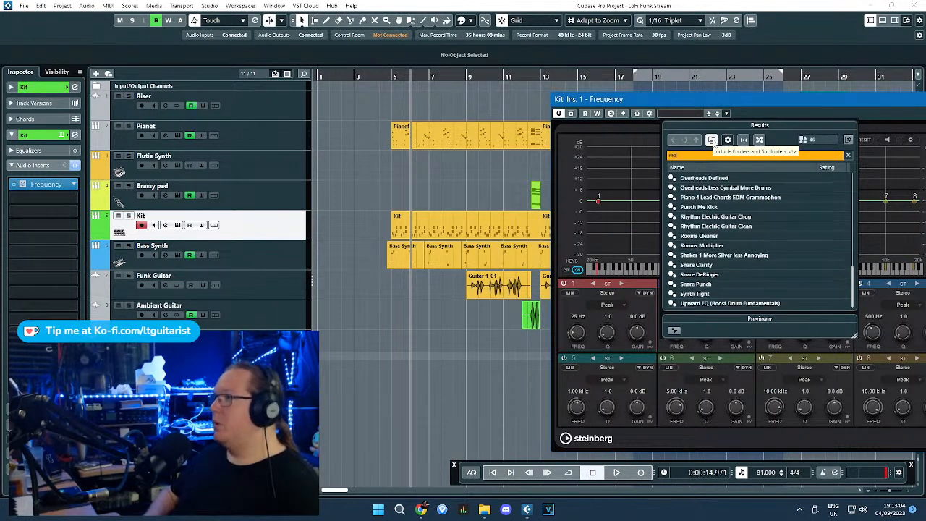
type("noter")
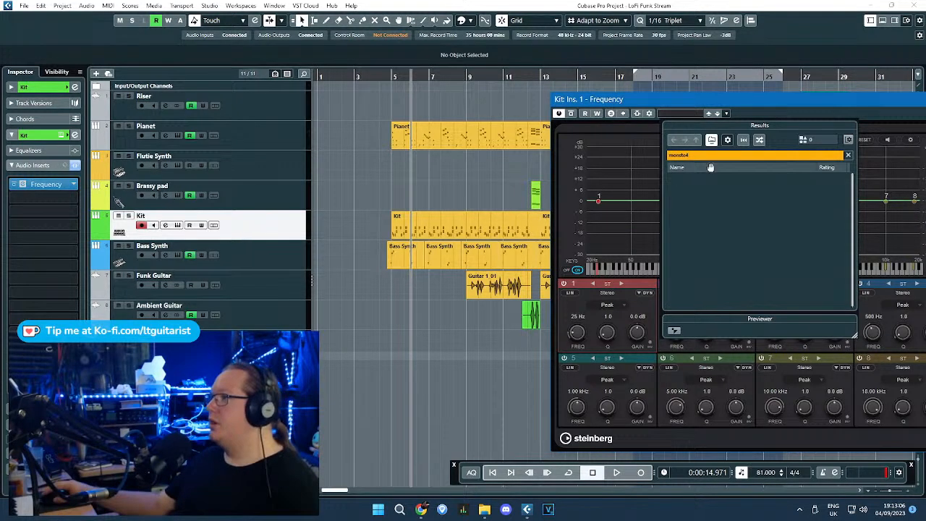
double_click(695, 176)
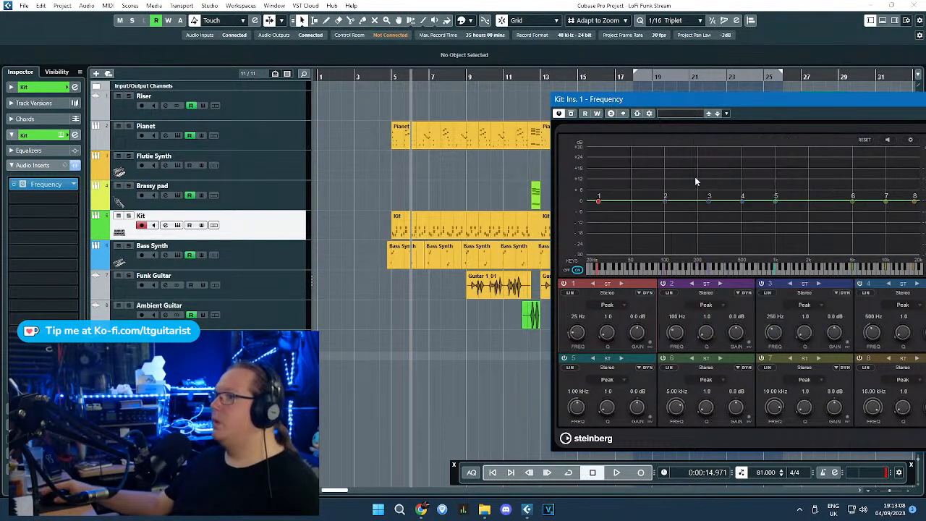
key("space")
left_click_drag(704, 104, 574, 109)
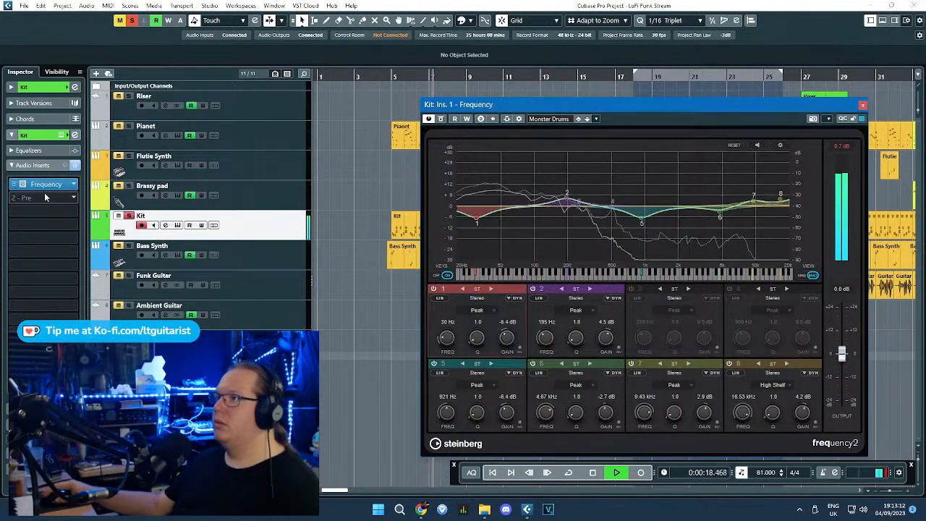
Step: Try VintageCompressor as the Kit's second insert with the Funk Drums preset
left_click(69, 200)
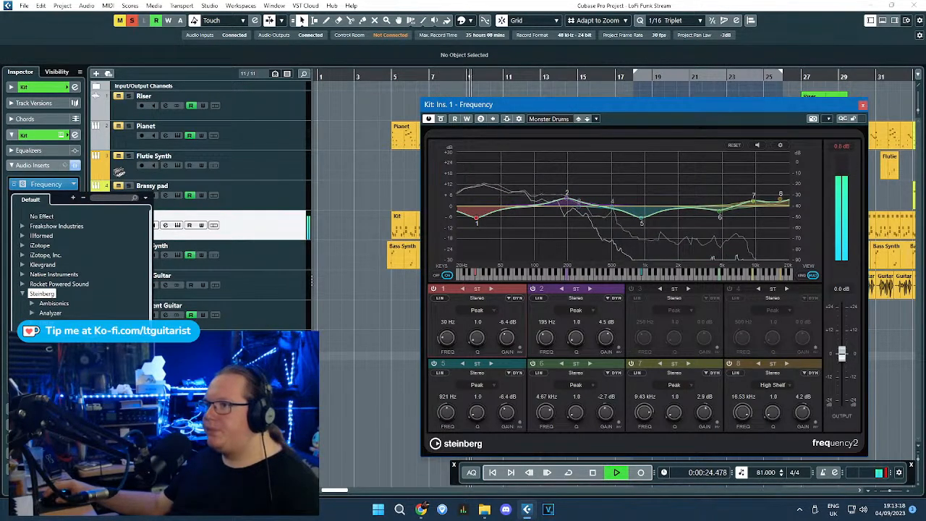
scroll(80, 264, "down", 3)
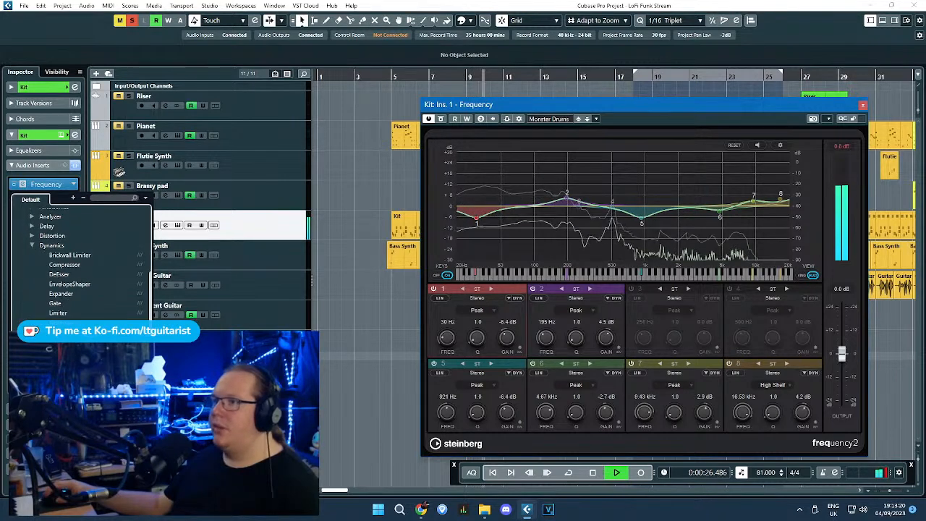
left_click(72, 400)
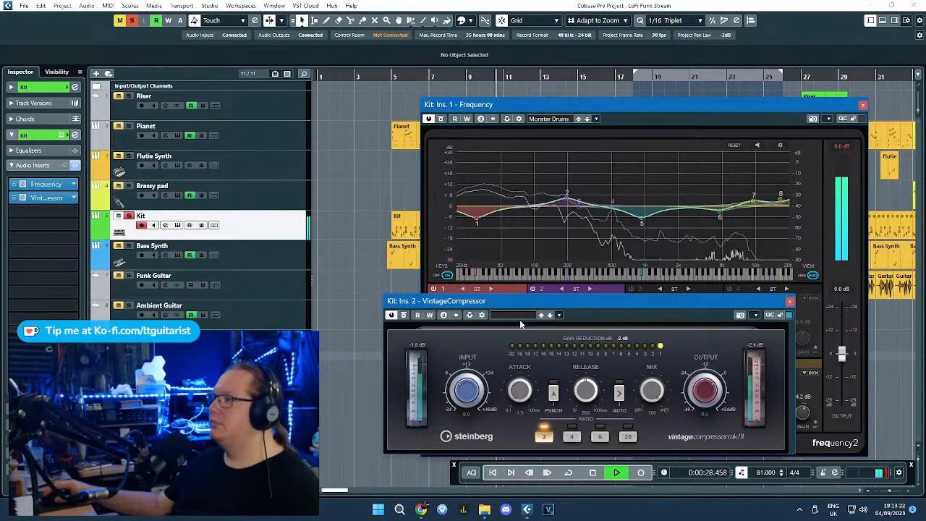
left_click(520, 320)
type("fro")
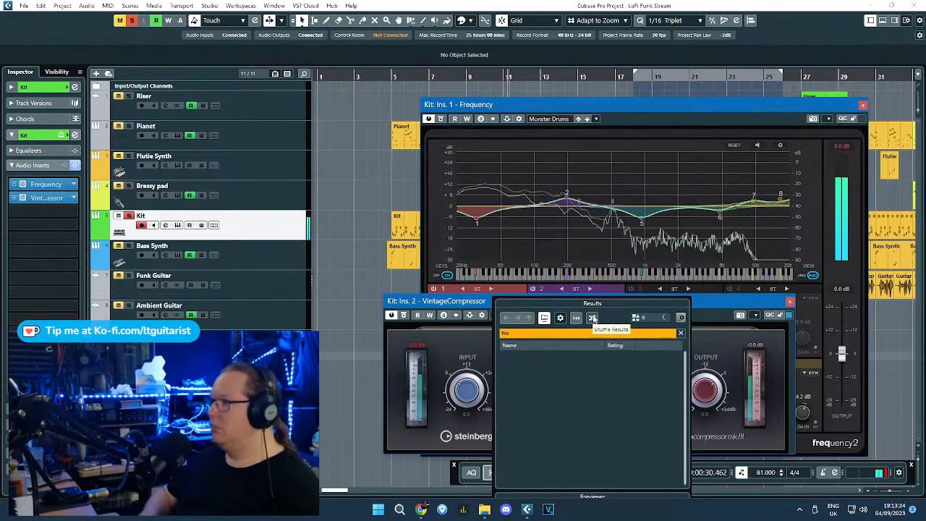
key("BackSpace")
key("BackSpace")
key("BackSpace")
type("dru")
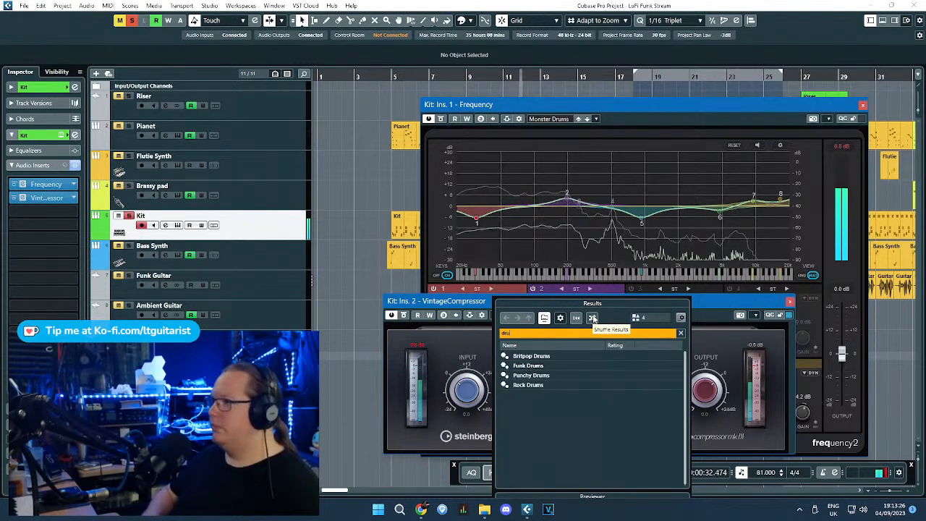
double_click(539, 366)
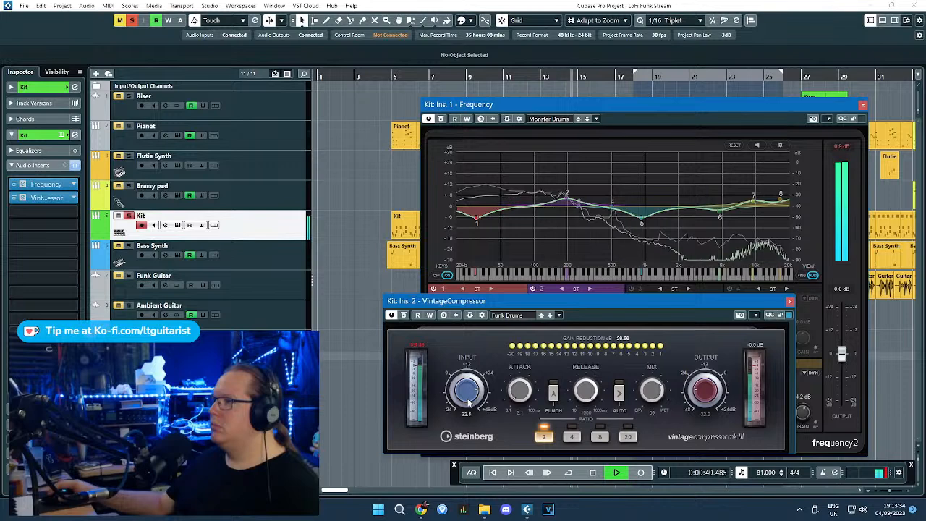
Step: Set the VintageCompressor's mix to 79 and its output to -24.1, and unsolo the Kit track to hear it in the mix
left_click_drag(704, 396, 704, 380)
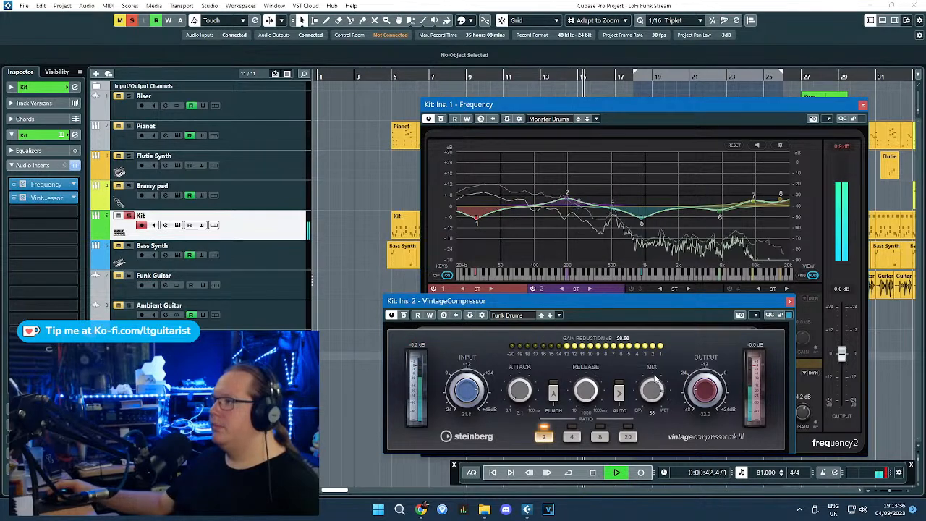
left_click_drag(655, 394, 663, 406)
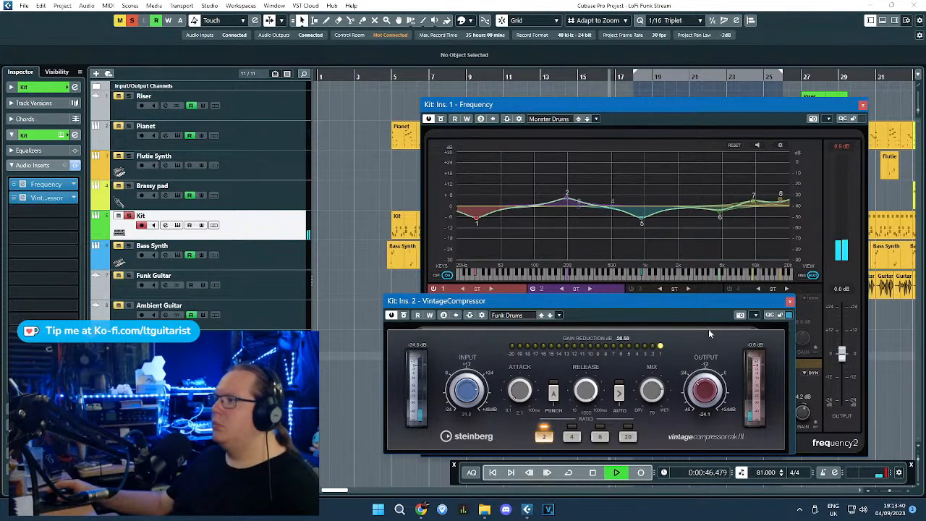
left_click_drag(697, 310, 688, 259)
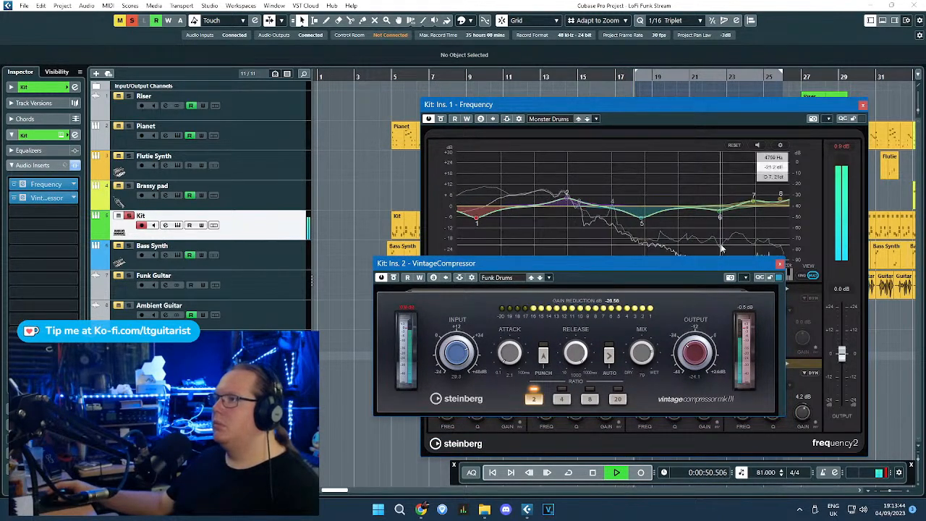
left_click(130, 216)
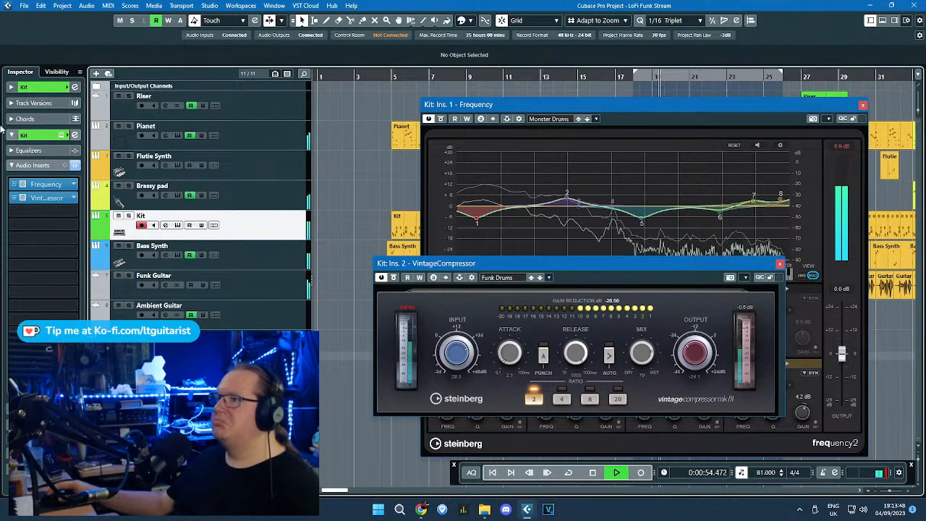
Step: Replace the Kit's VintageCompressor insert with Raiser and load its "Mix, Manual Release, Fast" preset
left_click(73, 198)
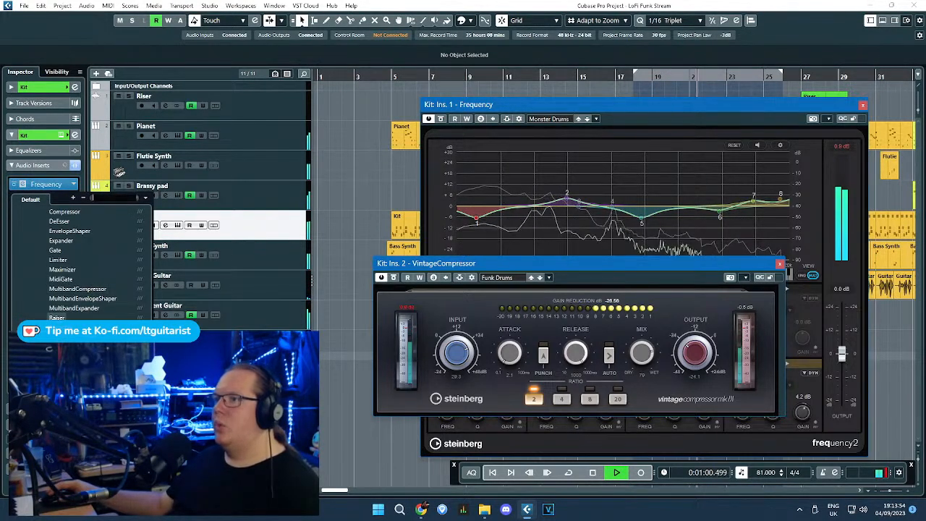
left_click(56, 318)
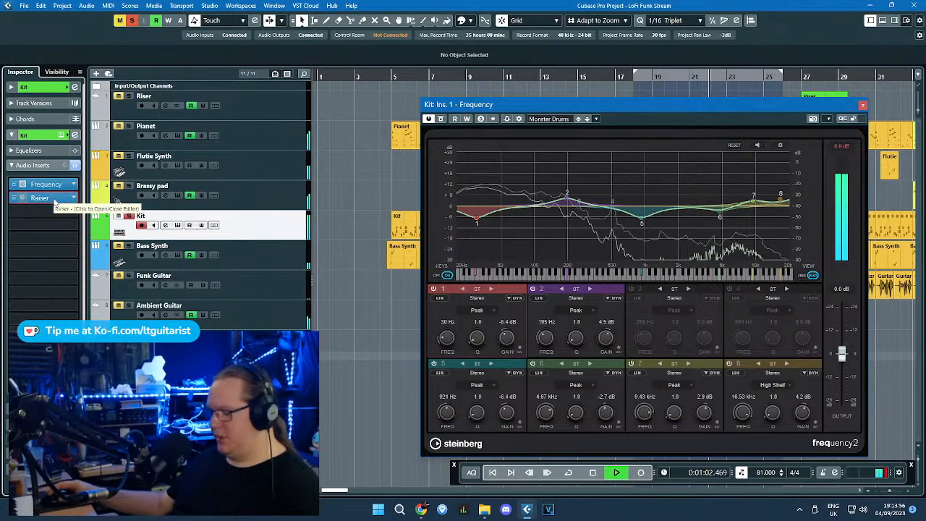
left_click(435, 135)
double_click(490, 253)
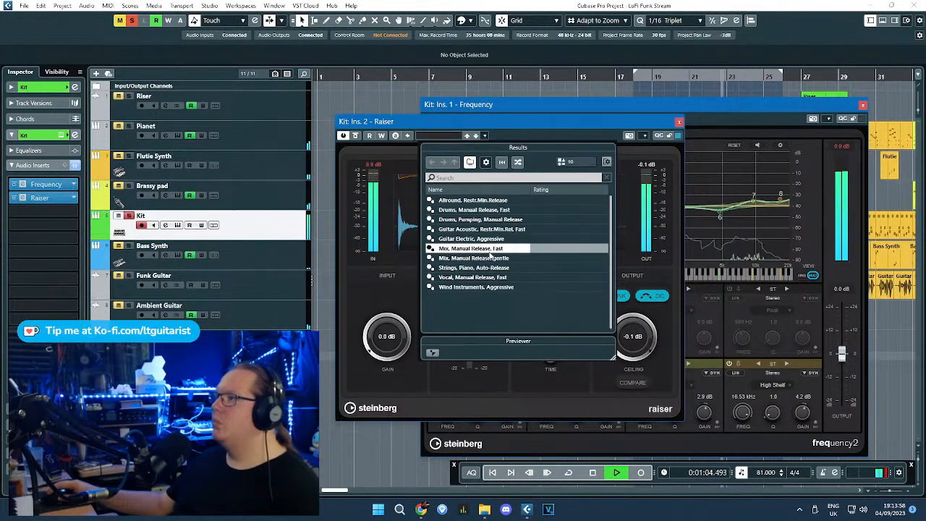
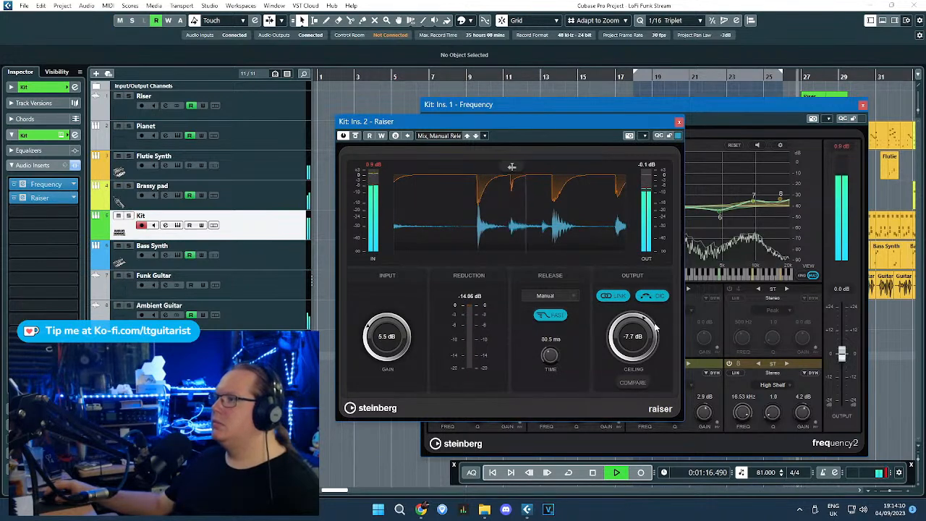
Step: Set Raiser's output ceiling to -9.1 dB and close both Kit effect windows
left_click_drag(632, 317, 629, 323)
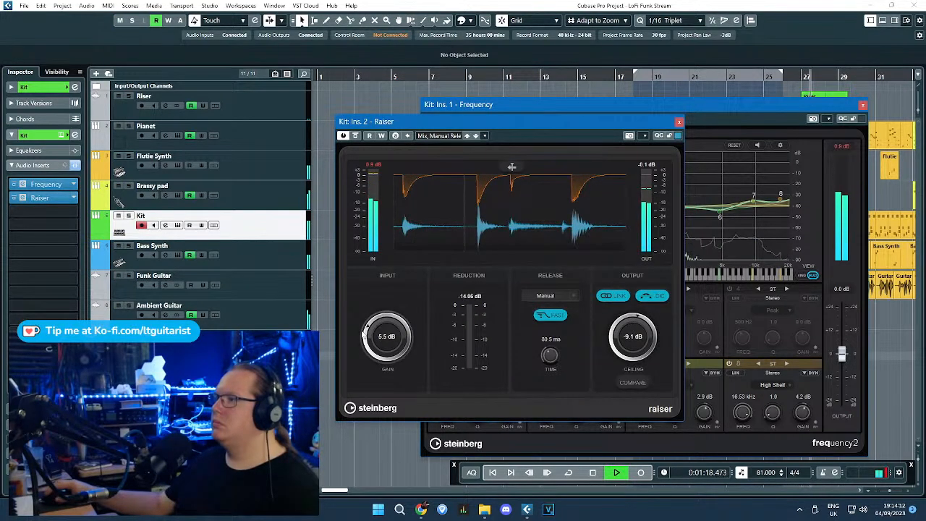
left_click(679, 122)
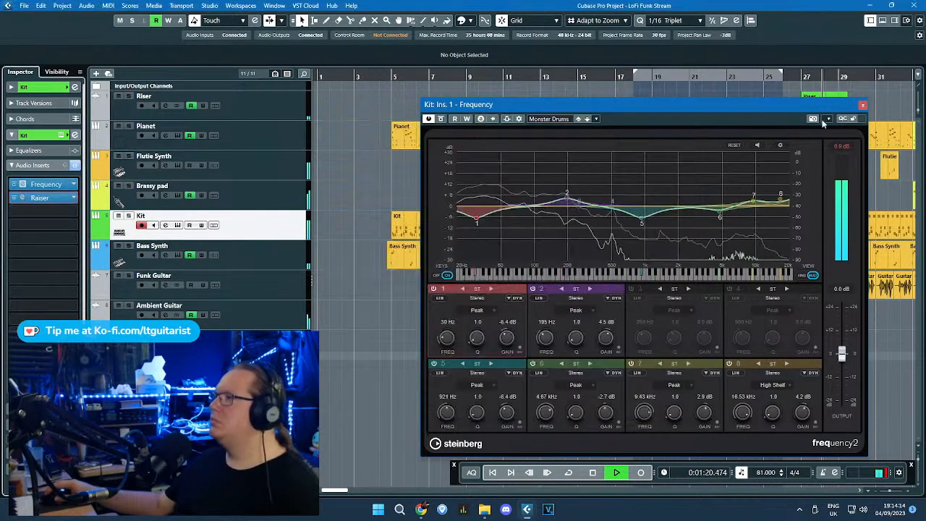
left_click(863, 105)
Step: Play from bar 21 and lower the Kit's Crash pad volume to -20.9 dB in Groove Agent
left_click(692, 76)
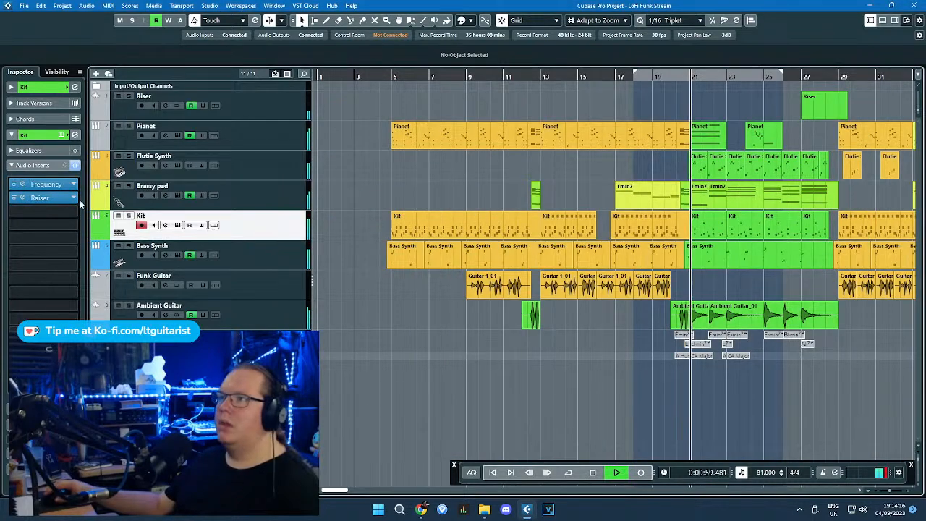
left_click(61, 135)
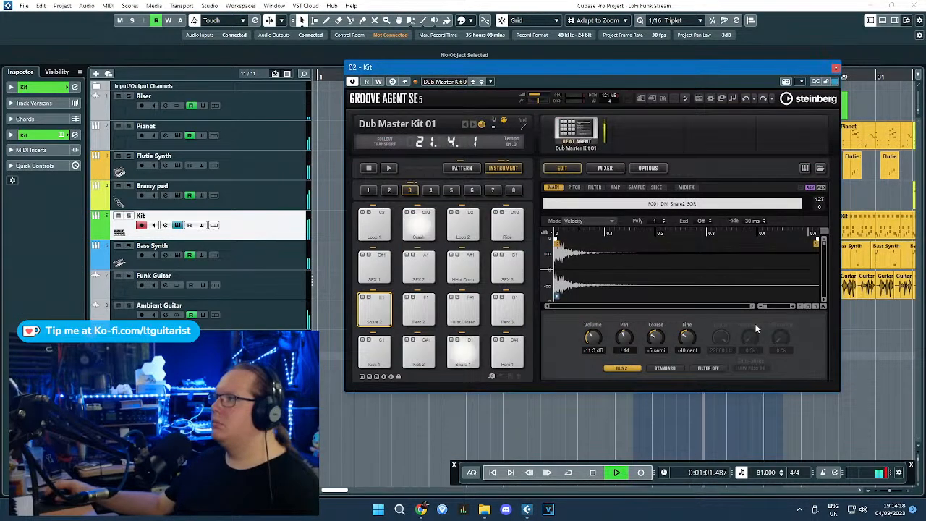
left_click(428, 225)
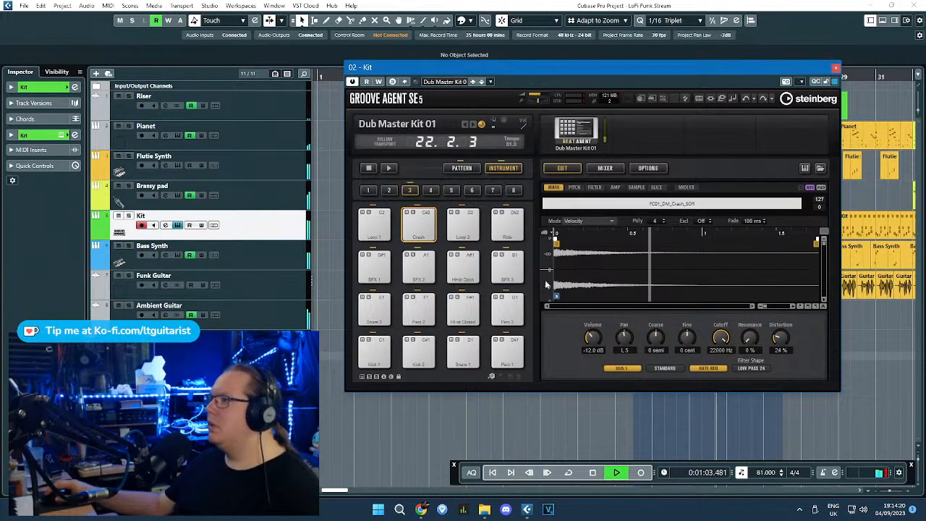
left_click_drag(600, 343, 601, 349)
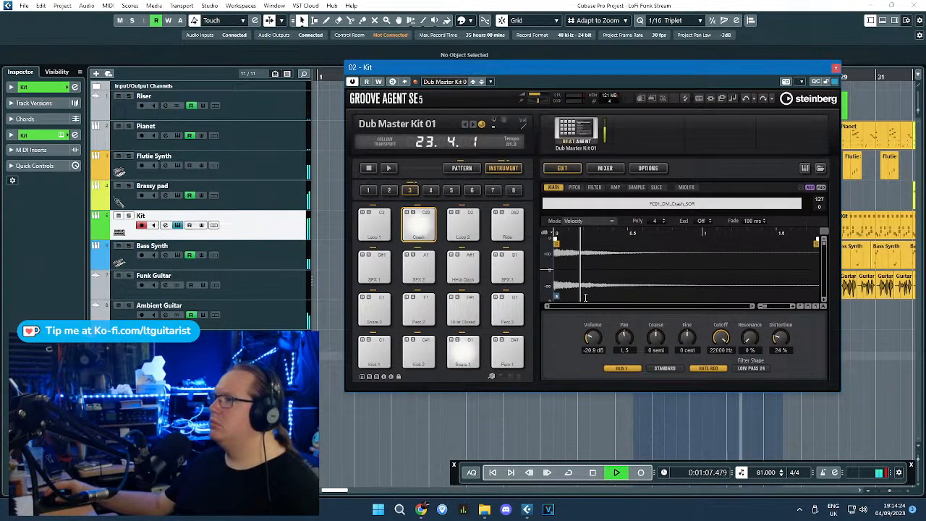
left_click(836, 67)
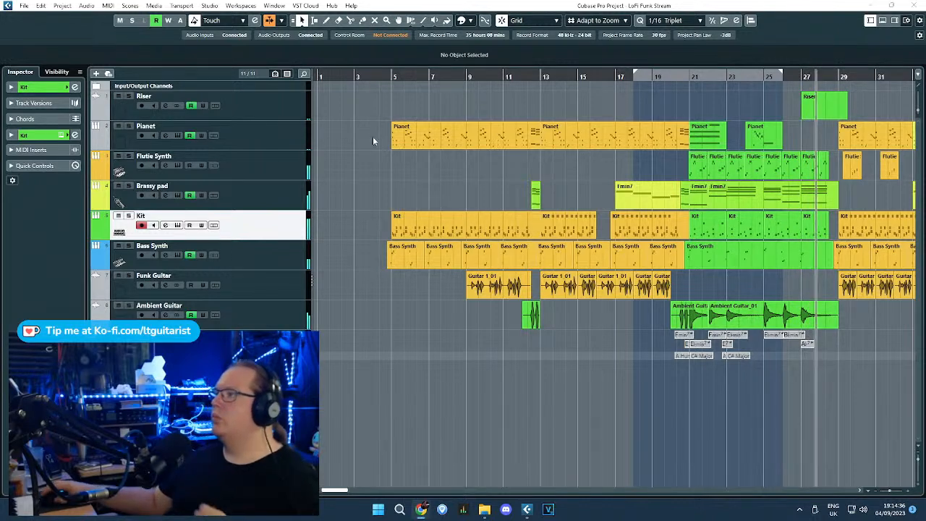
Step: Bring back the transport bar and listen to the Kit track soloed around bar 29, returning to the full mix
key("F2")
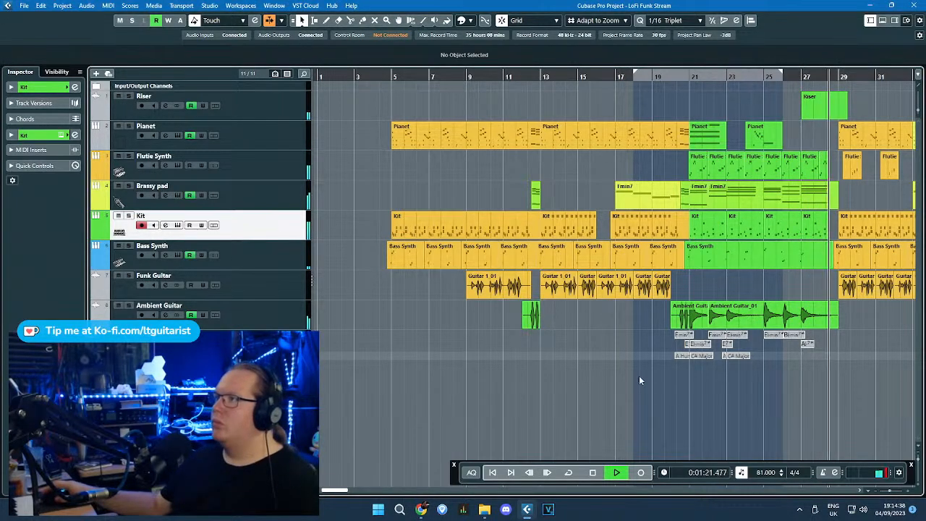
key("s")
scroll(830, 399, "right", 3)
scroll(731, 391, "up", 2)
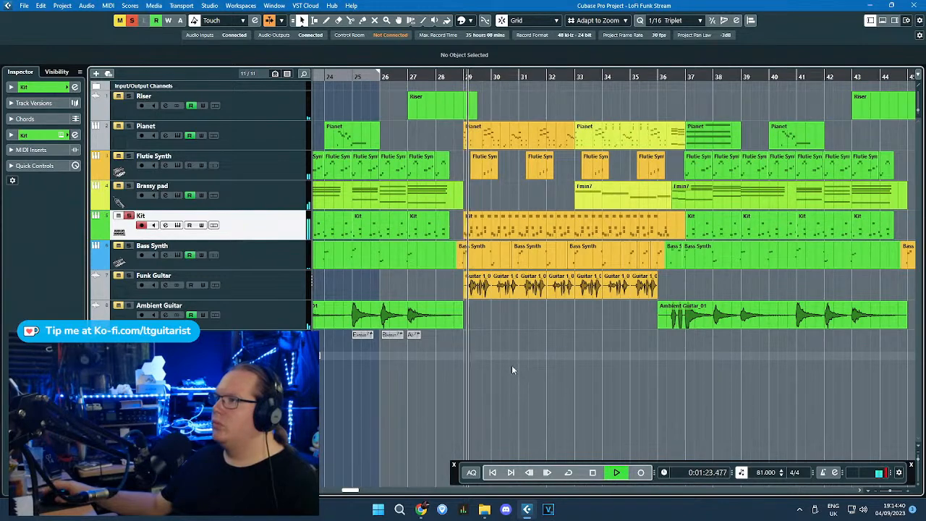
key("s")
scroll(513, 351, "down", 3)
left_click_drag(504, 388, 316, 404)
scroll(464, 380, "down", 1)
left_click_drag(464, 388, 315, 403)
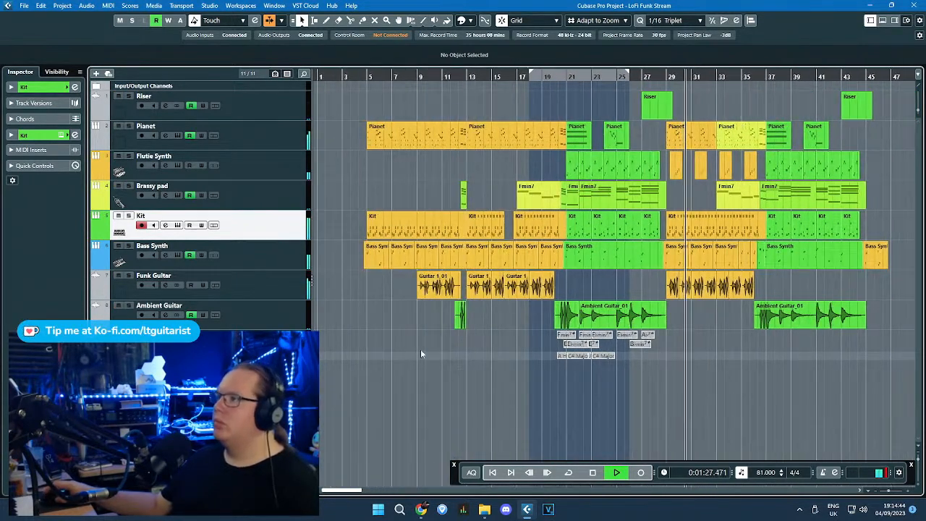
Step: Select the Bass Synth track and keep listening with the whole arrangement in view
left_click(280, 260)
scroll(682, 308, "up", 5)
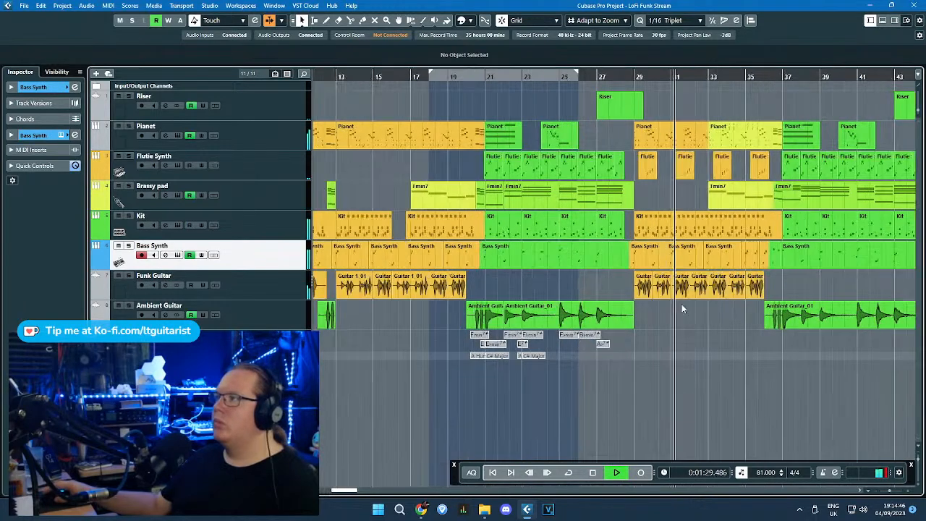
scroll(615, 335, "down", 7)
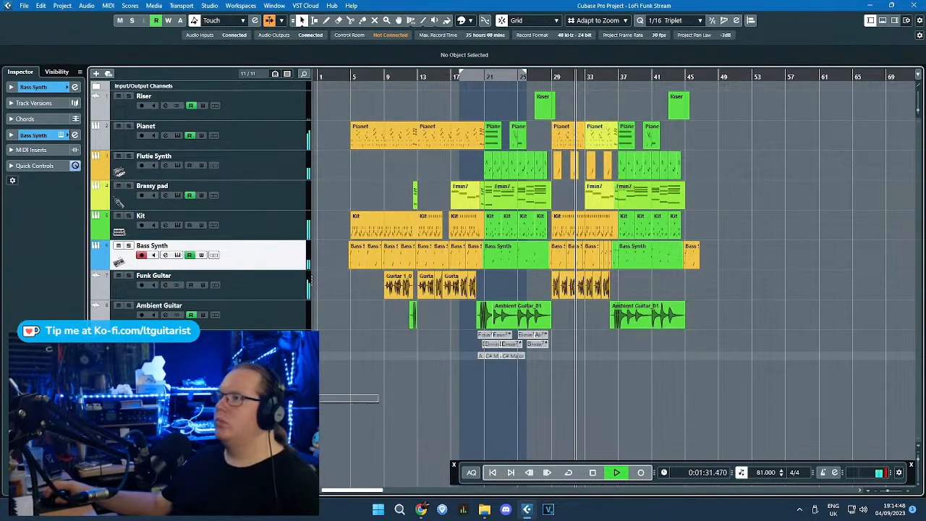
scroll(393, 393, "up", 2)
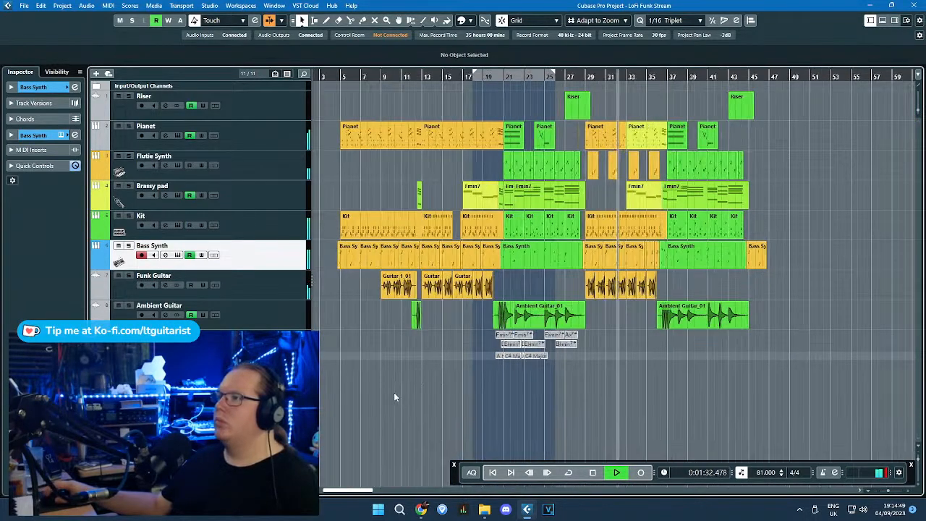
Step: Solo the Bass Synth track and add Steinberg's Frequency equalizer as its first audio insert
left_click(13, 134)
left_click(13, 166)
left_click(77, 182)
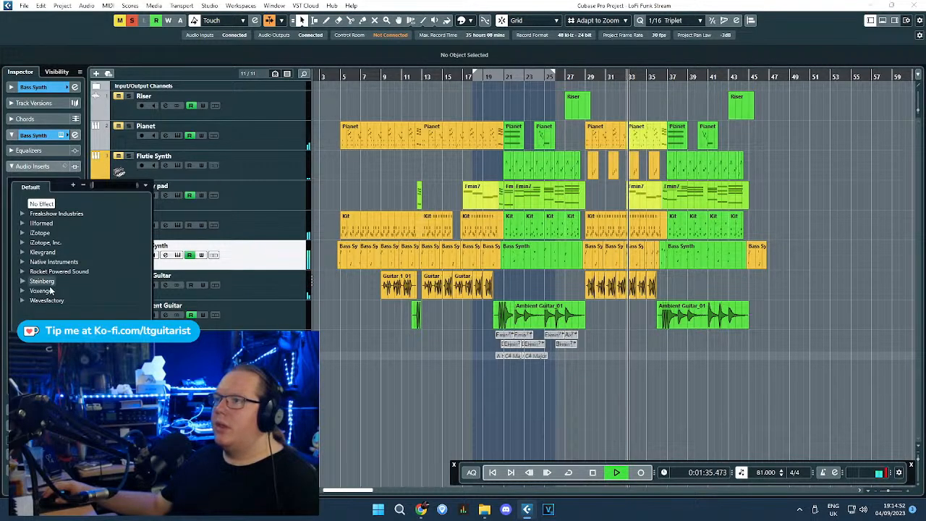
left_click(22, 281)
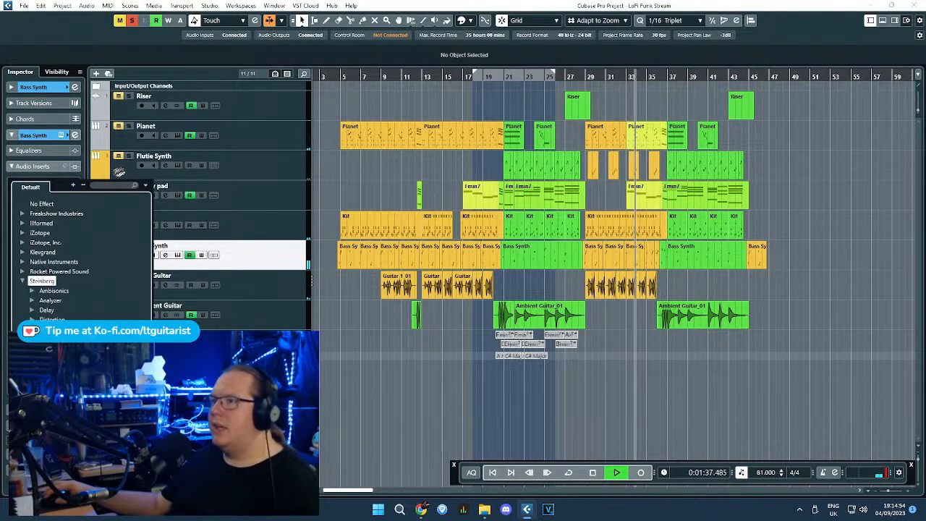
left_click(32, 339)
double_click(62, 368)
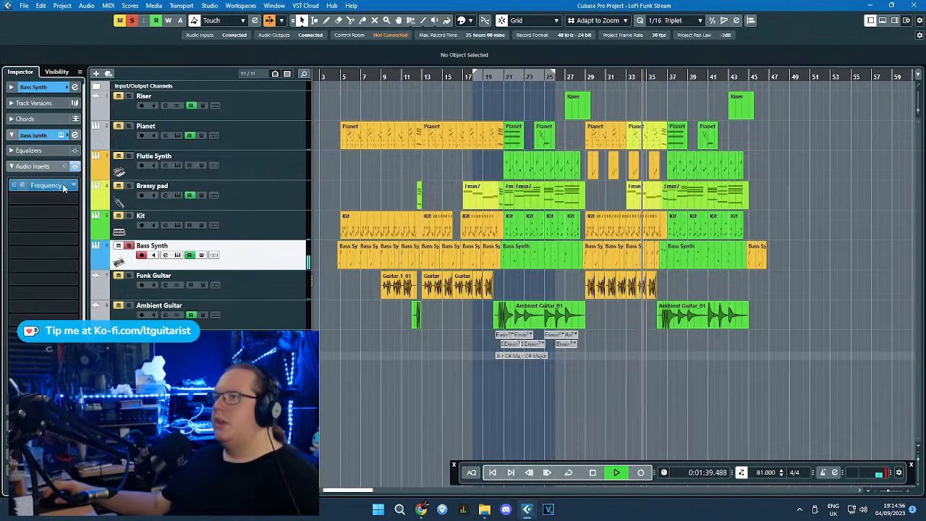
Step: Search the Frequency presets for "round a" and load Bass 1 Round and Clicky on the Bass Synth
left_click(401, 89)
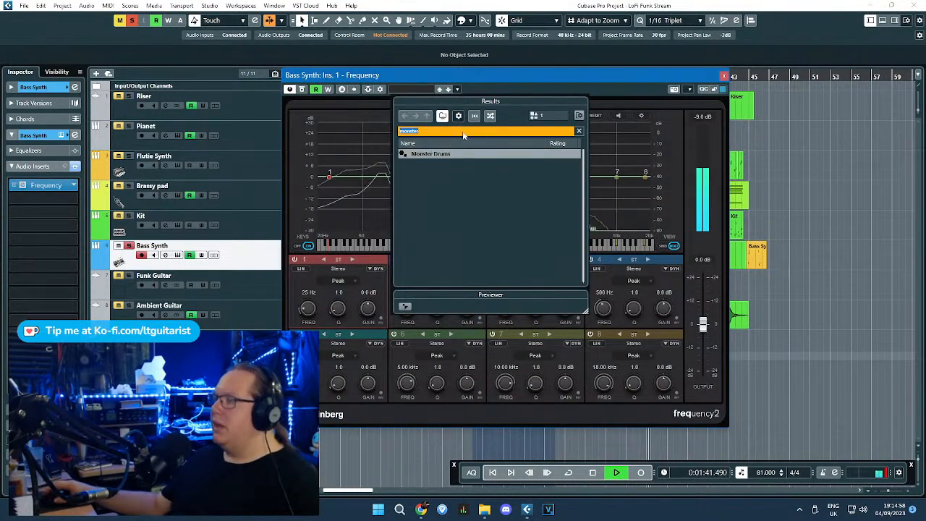
type("round")
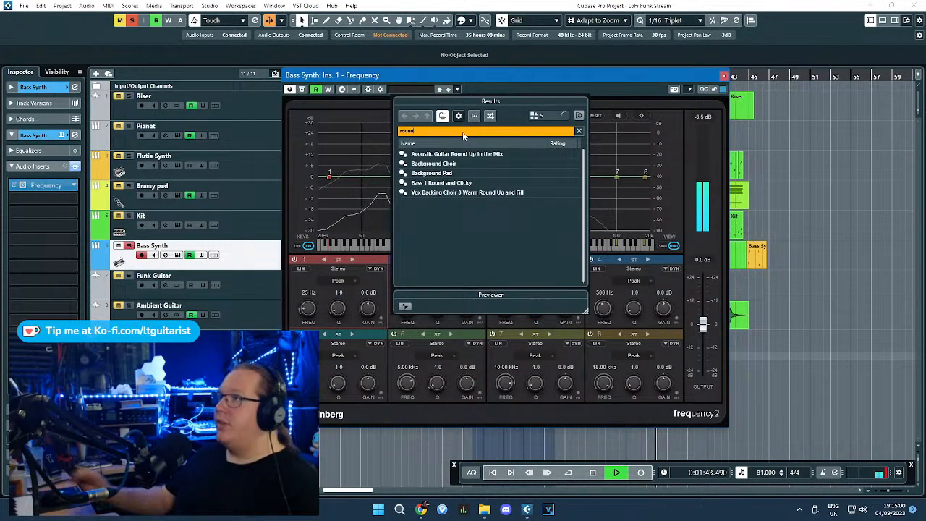
type(" a")
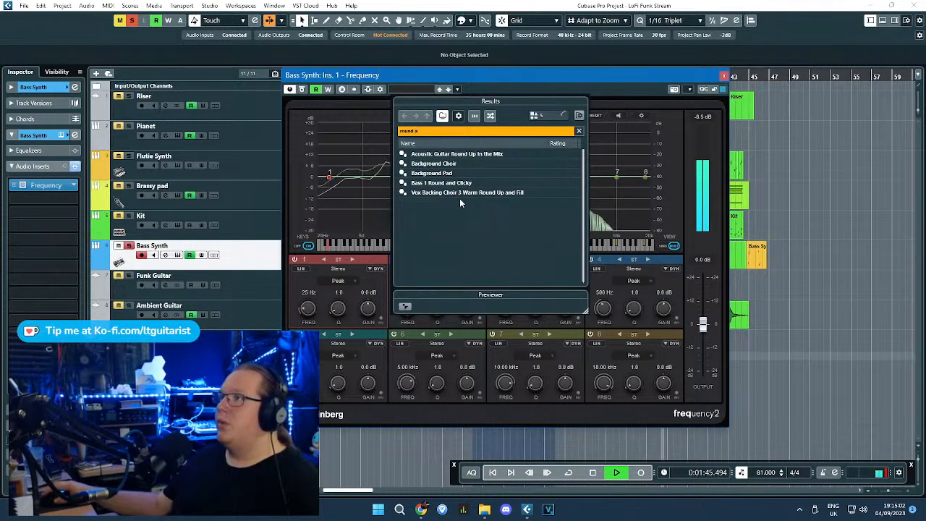
left_click(450, 186)
double_click(450, 184)
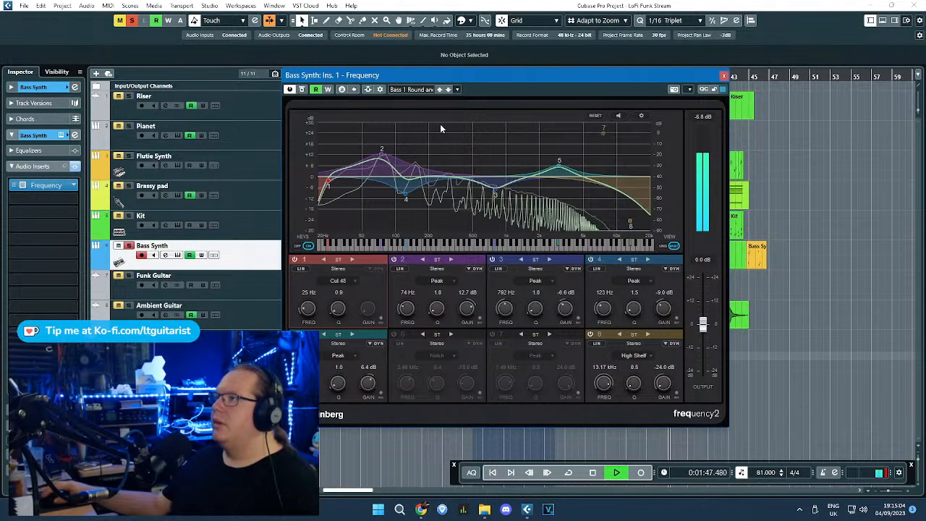
Step: Set band 2 of the Bass Synth's Frequency EQ to 51 Hz with 7.4 dB of gain
left_click_drag(472, 72, 458, 85)
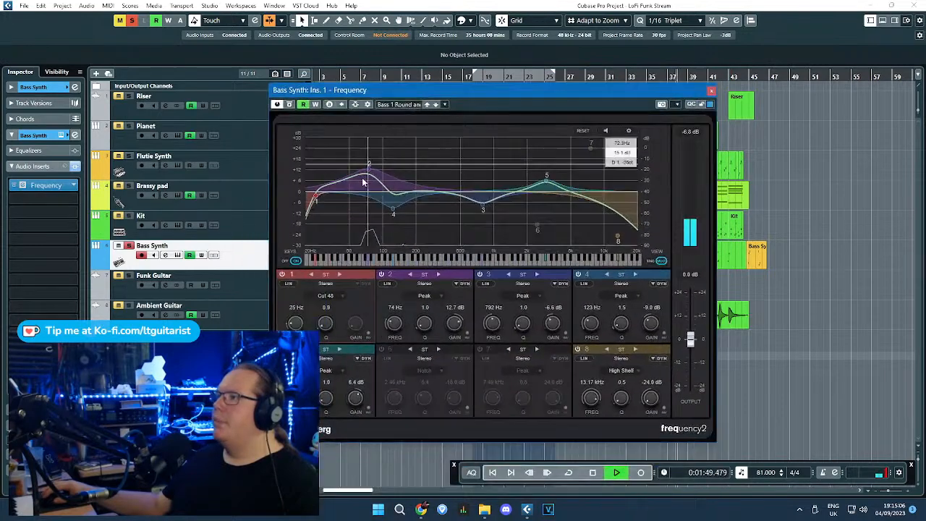
mouse_move(354, 182)
left_mouse_down()
mouse_move(353, 171)
mouse_move(352, 183)
left_mouse_up()
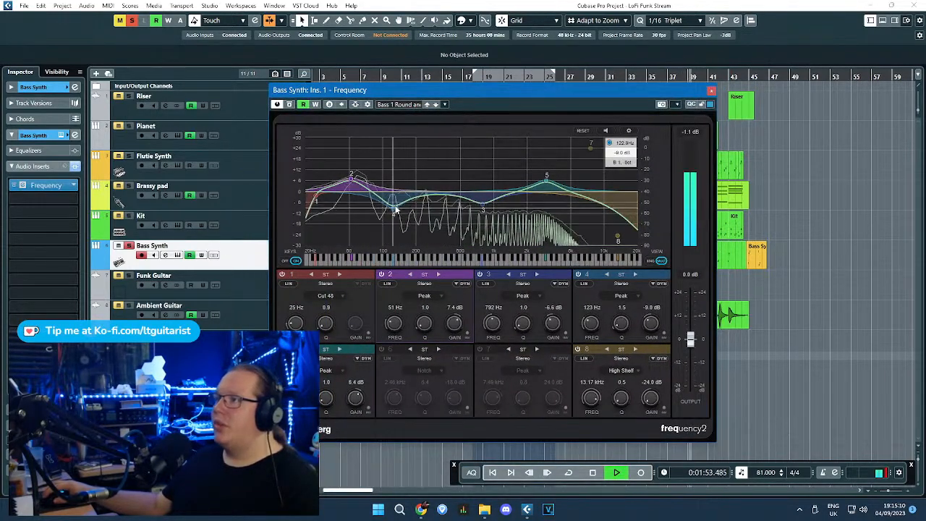
Step: Reshape the Bass Synth EQ: band 4 at 143 Hz, -4.5 dB; band 5 gain 2.9 dB; band 3 at 805 Hz, -14.6 dB, Q 2.6
left_click_drag(393, 209, 400, 200)
left_click_drag(547, 182, 546, 189)
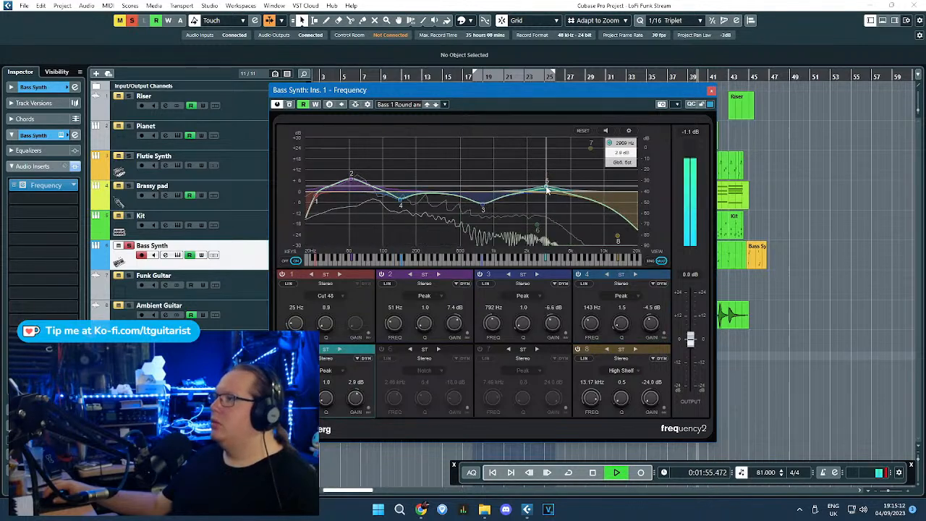
left_click_drag(483, 204, 486, 212)
left_click_drag(522, 317, 519, 290)
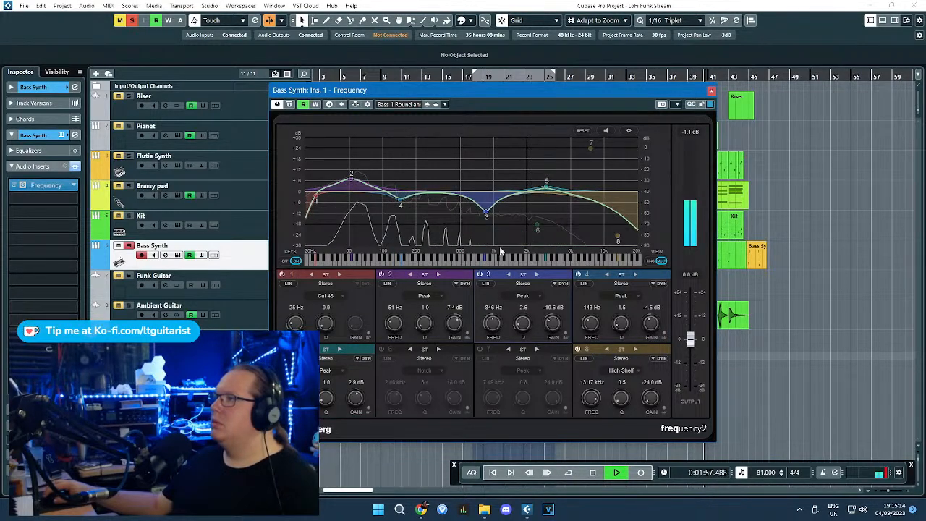
left_click_drag(487, 212, 484, 221)
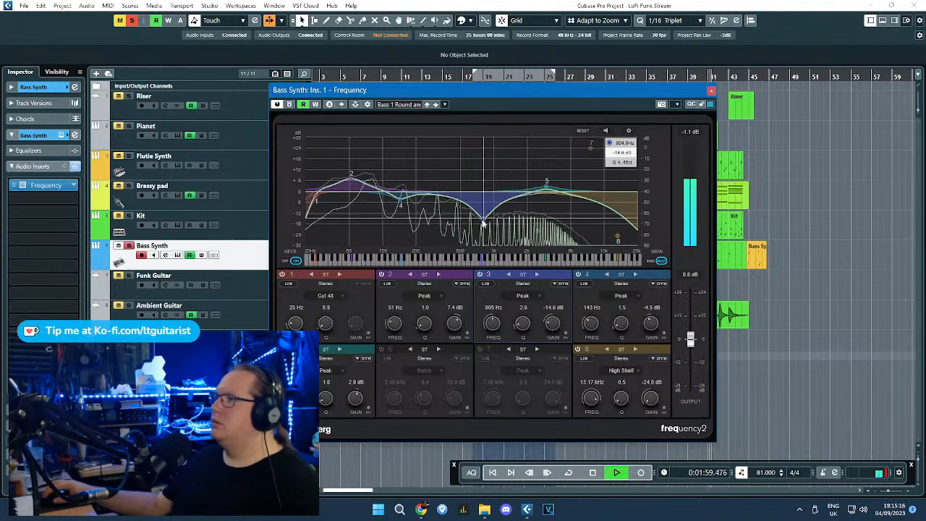
Step: Add the Imager to the Bass Synth's second insert slot with the 2 Bands - Mono preset, and close the plug-in windows
left_click(68, 186)
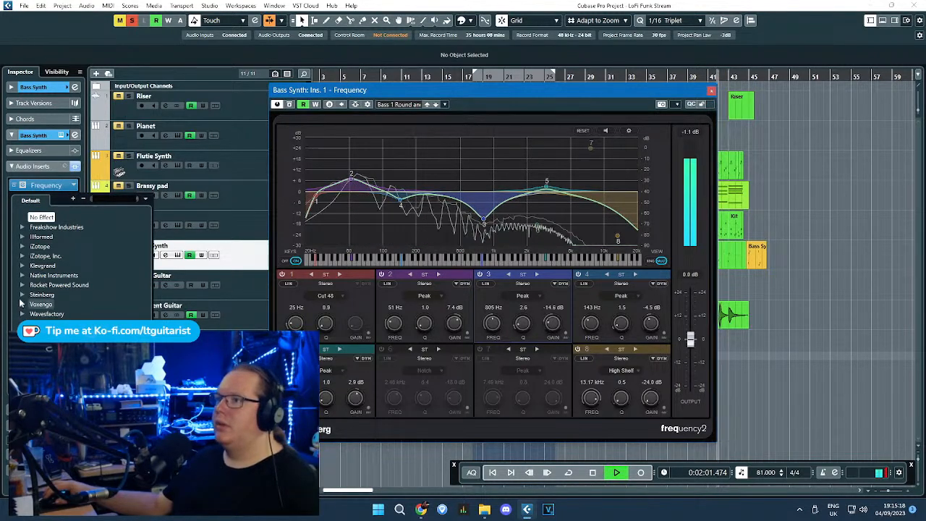
left_click(26, 296)
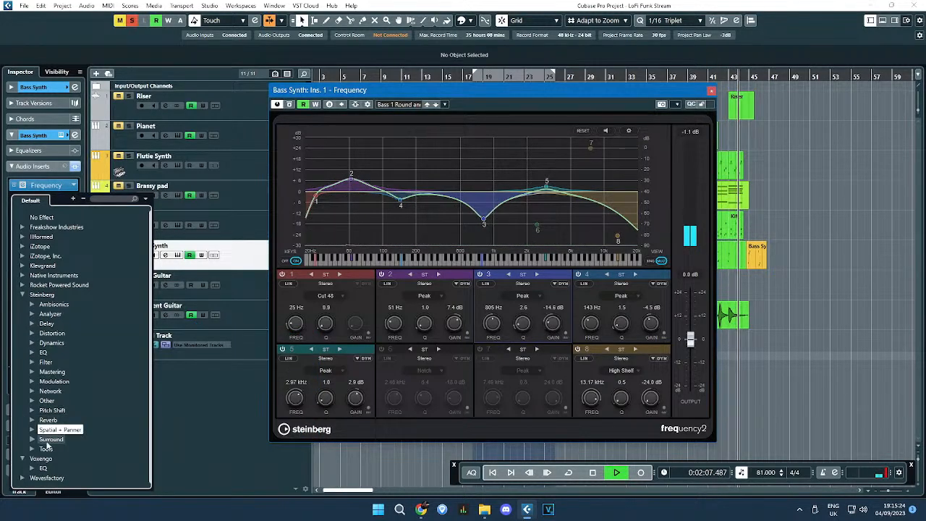
left_click(32, 430)
left_click(55, 440)
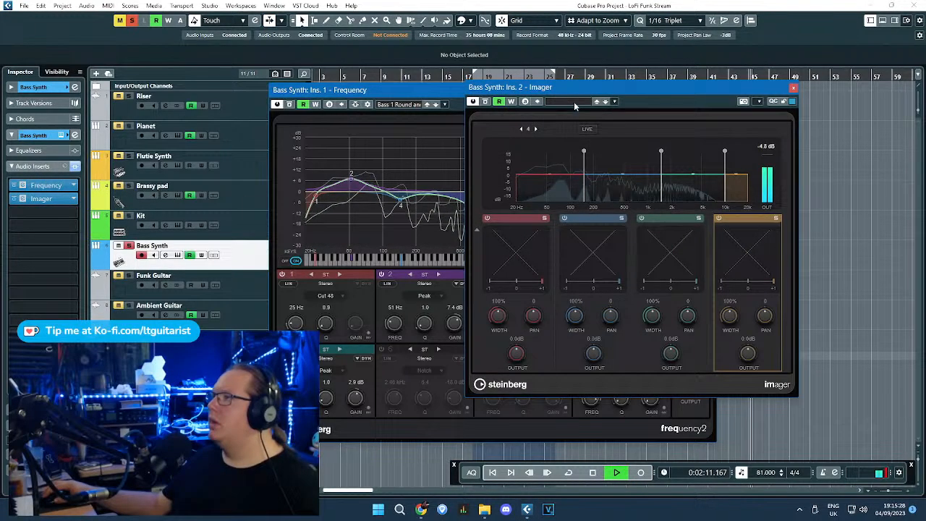
left_click(574, 101)
double_click(627, 178)
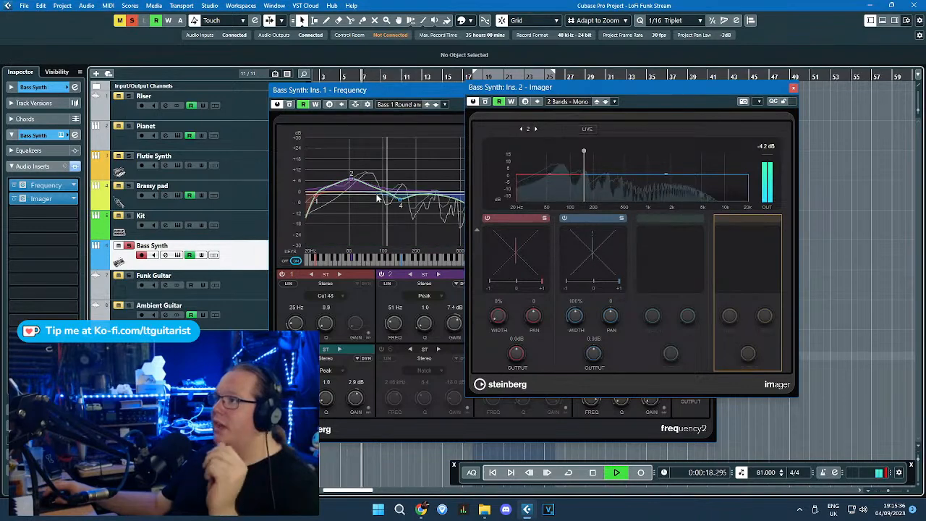
left_click(794, 88)
left_click(711, 90)
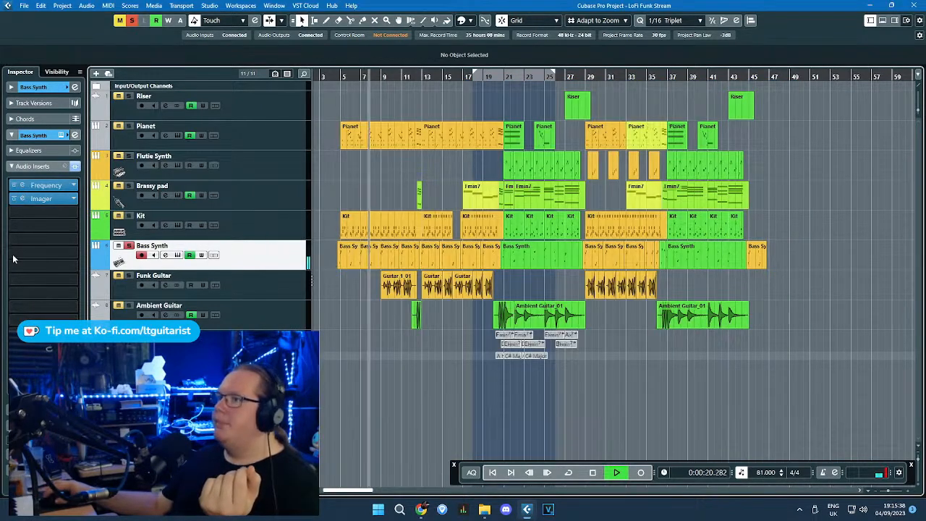
Step: Add the RoomWorks reverb to the Bass Synth's third insert slot
left_click(41, 211)
left_click(40, 307)
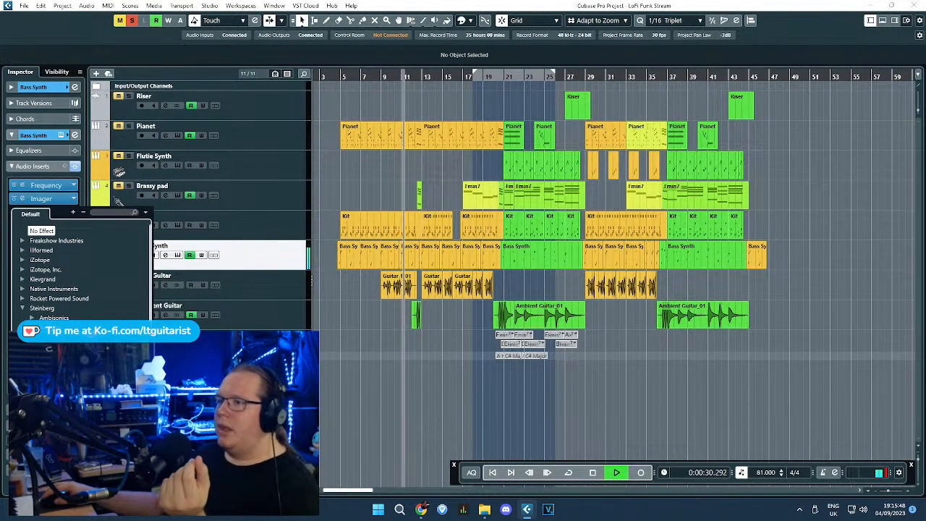
left_click(60, 270)
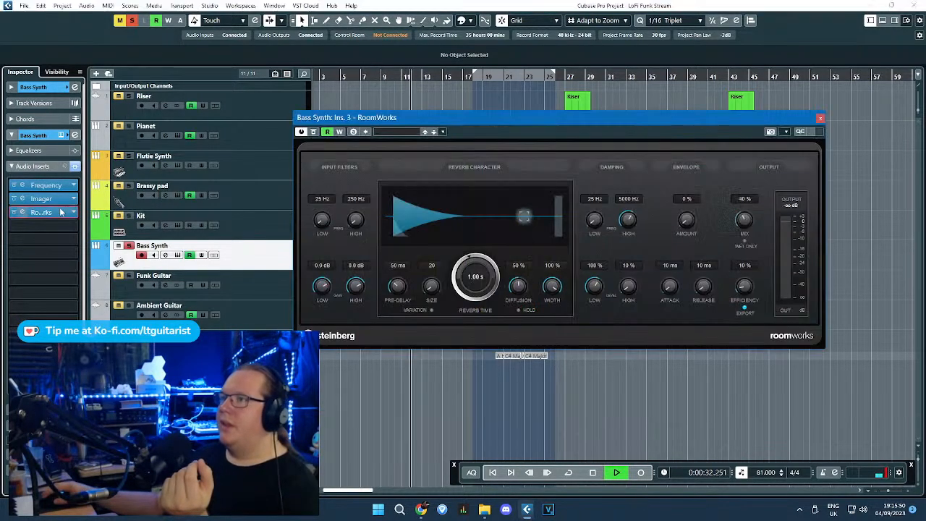
left_click(60, 211)
left_click(45, 213)
Step: Try the Surr. Chamber and Room Hi Frequency Verb presets in RoomWorks
left_click(391, 131)
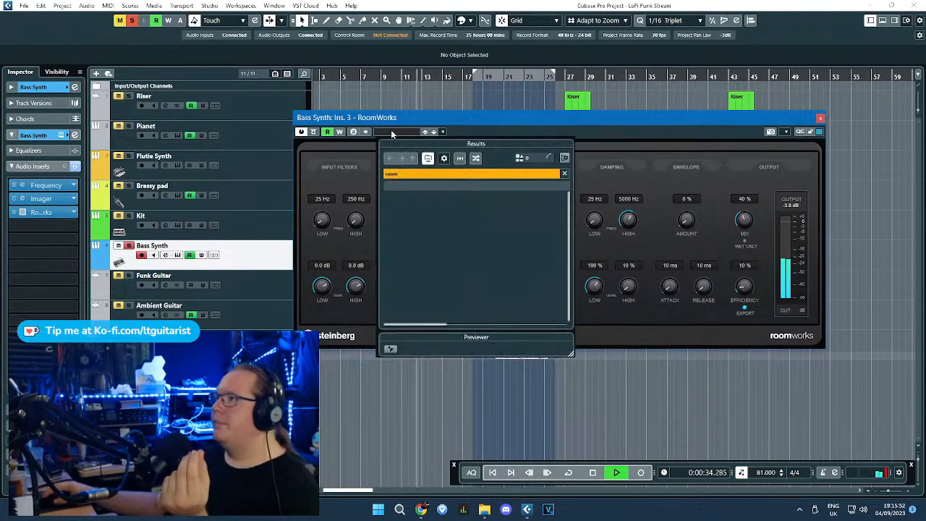
double_click(427, 225)
left_click(405, 132)
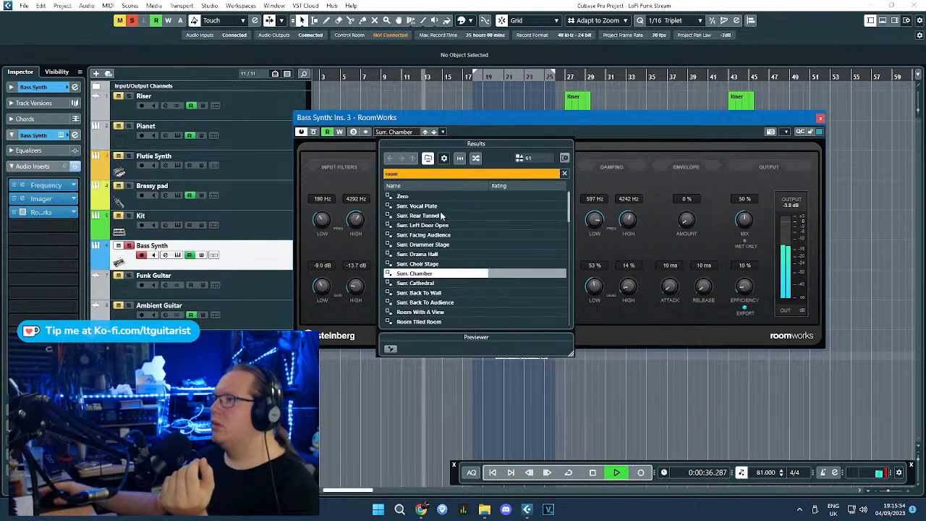
scroll(445, 239, "down", 3)
double_click(457, 269)
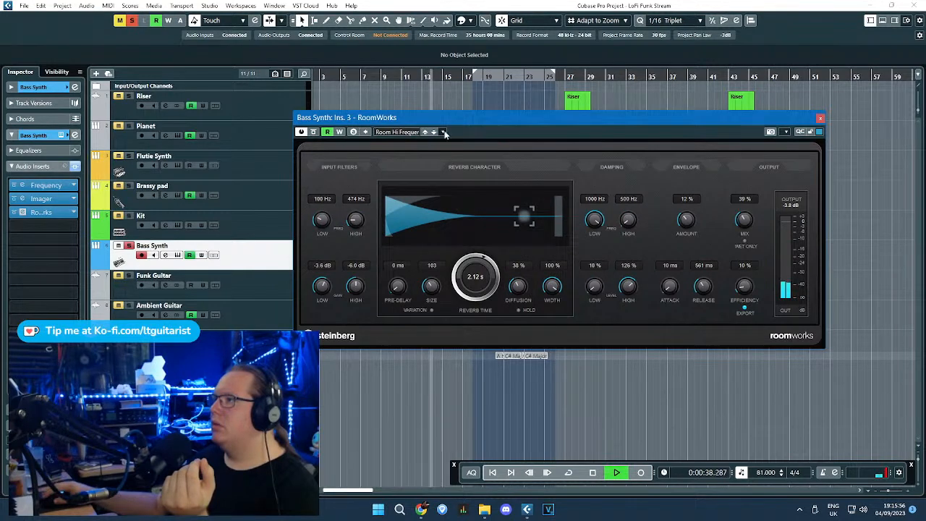
Step: Load the Hall Arena preset in RoomWorks and adjust it to 18 ms pre-delay, with the low input filter at 135 Hz and -18 dB
left_click(402, 132)
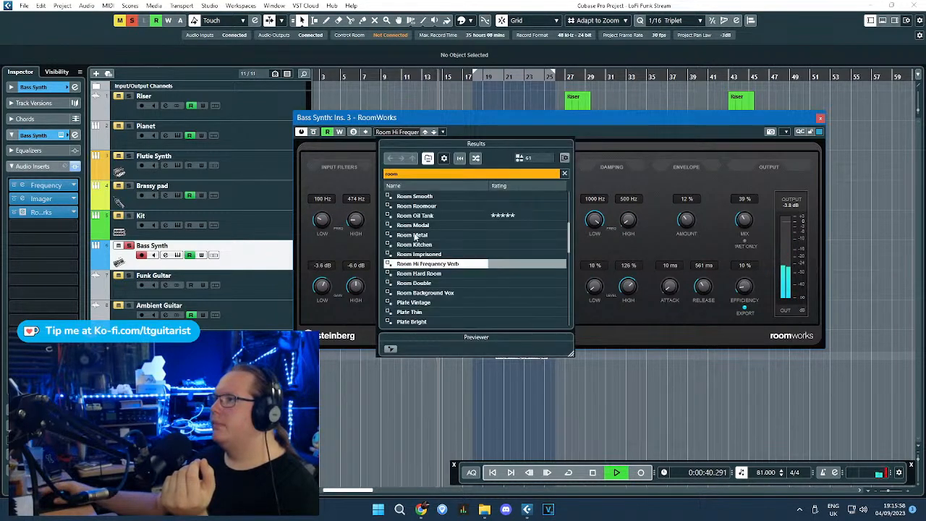
scroll(434, 268, "up", 3)
double_click(405, 290)
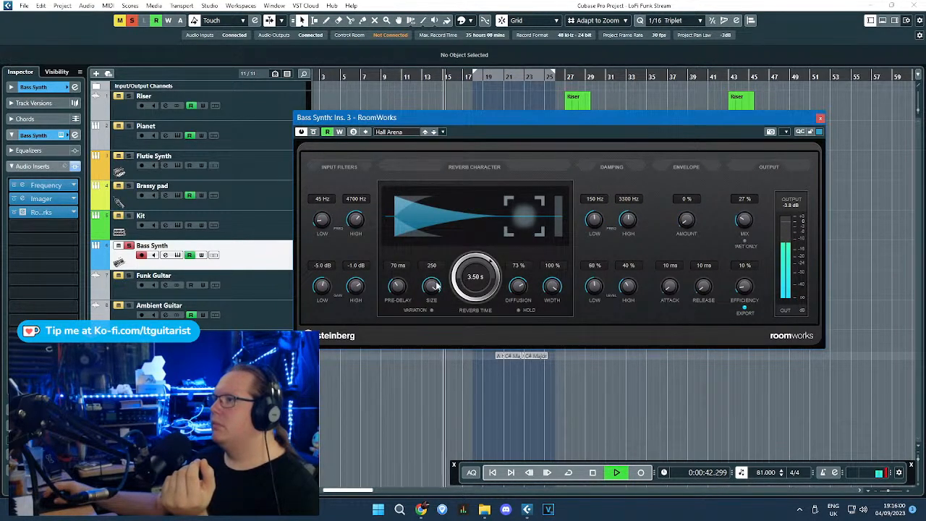
left_click_drag(397, 293, 396, 309)
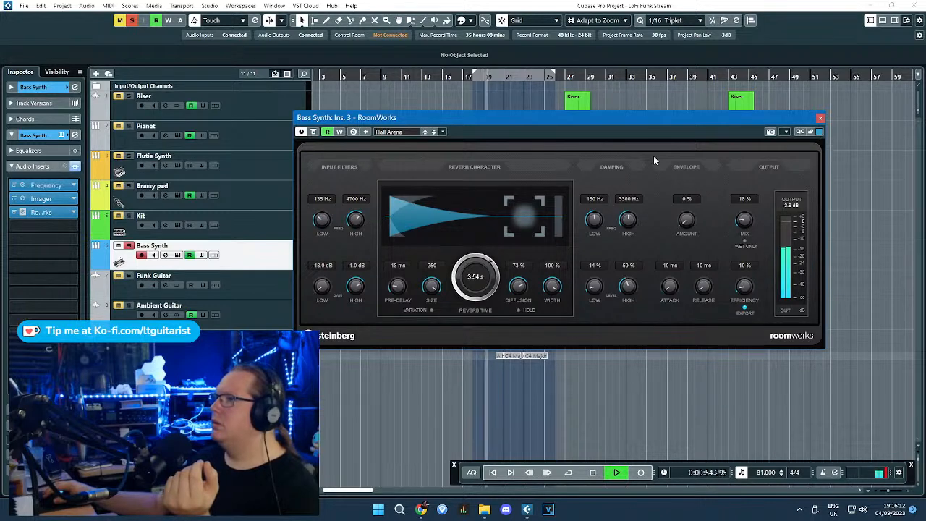
Step: Close RoomWorks and switch the solo from the Bass Synth to the Brassy pad track
key("Up")
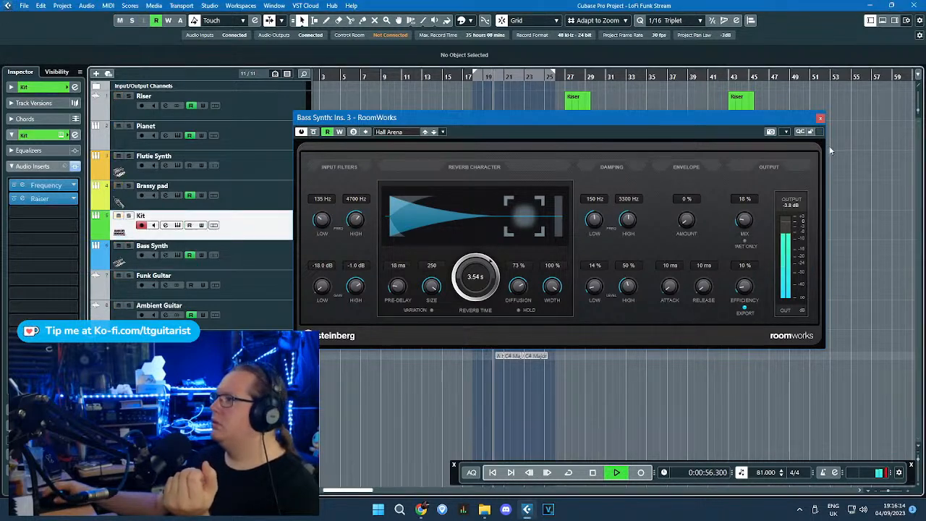
left_click(820, 118)
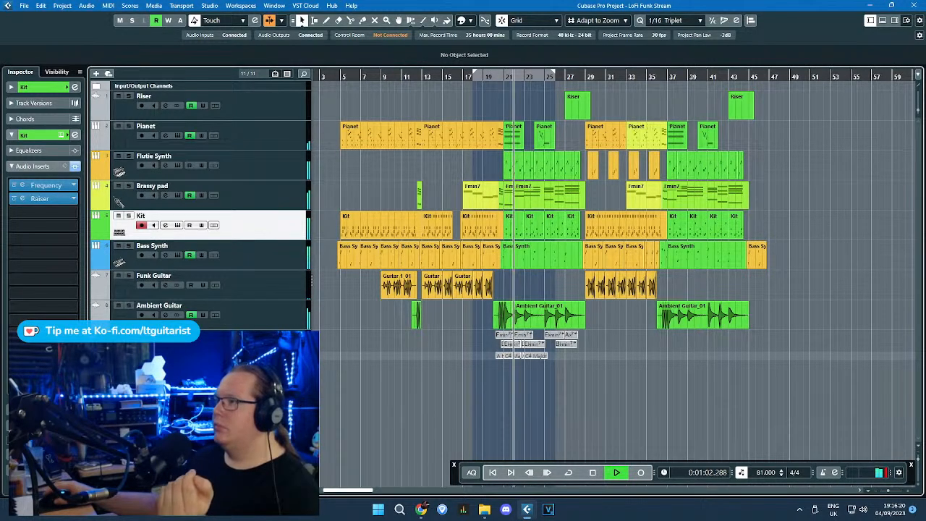
left_click(271, 207)
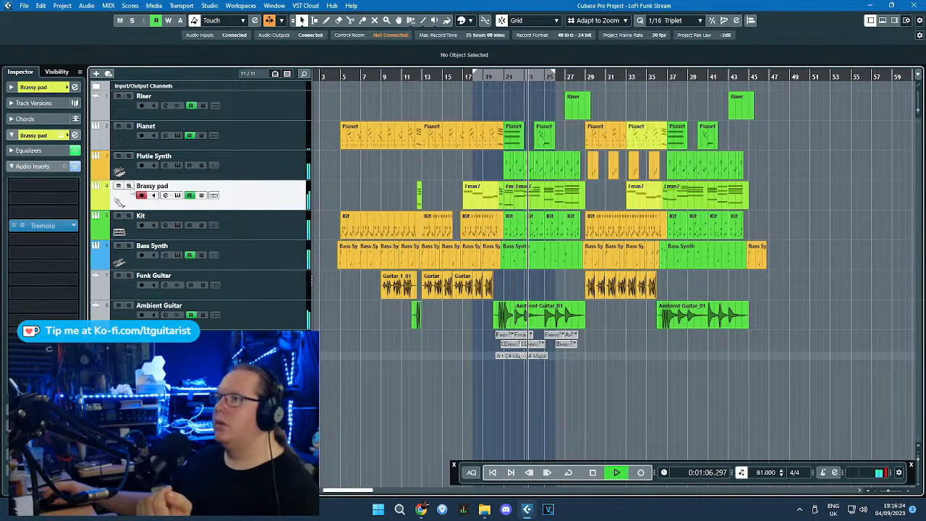
key("s")
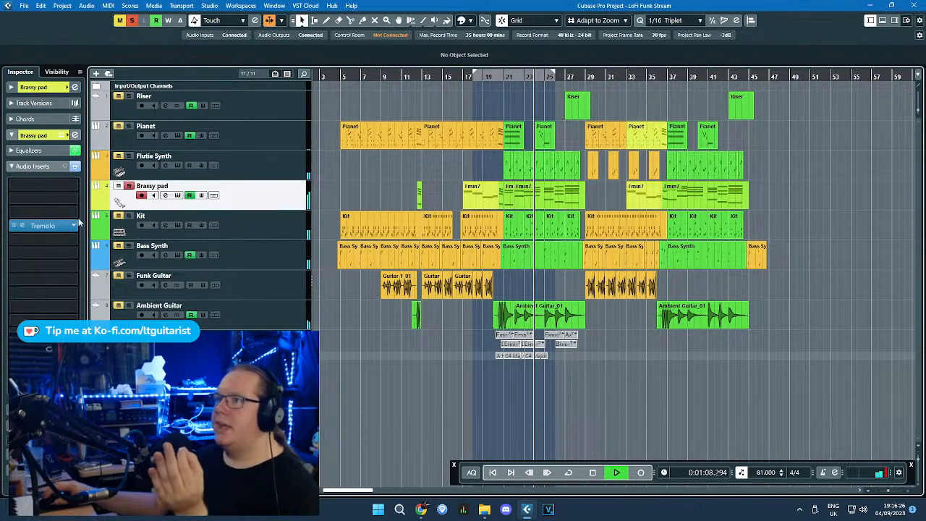
Step: Add the Frequency EQ to the Brassy pad's first insert slot and load its Background Pad preset
left_click(73, 225)
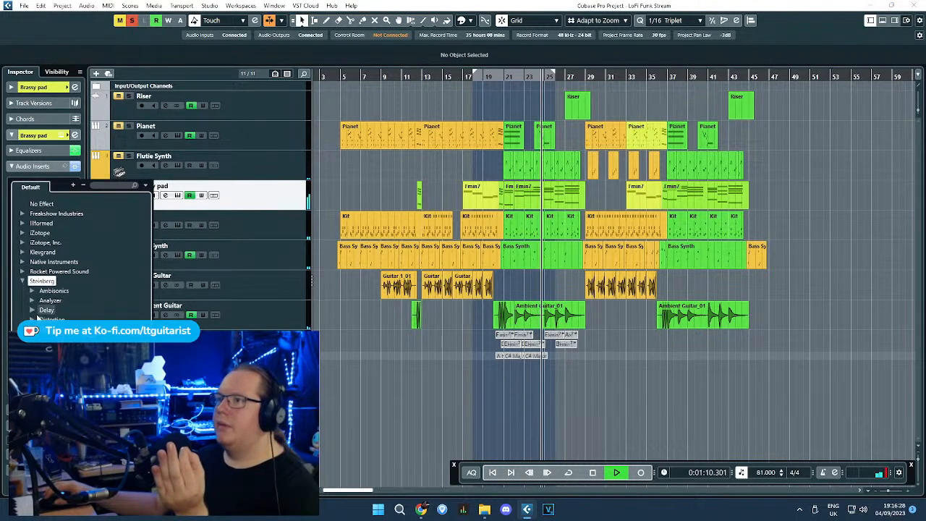
double_click(60, 387)
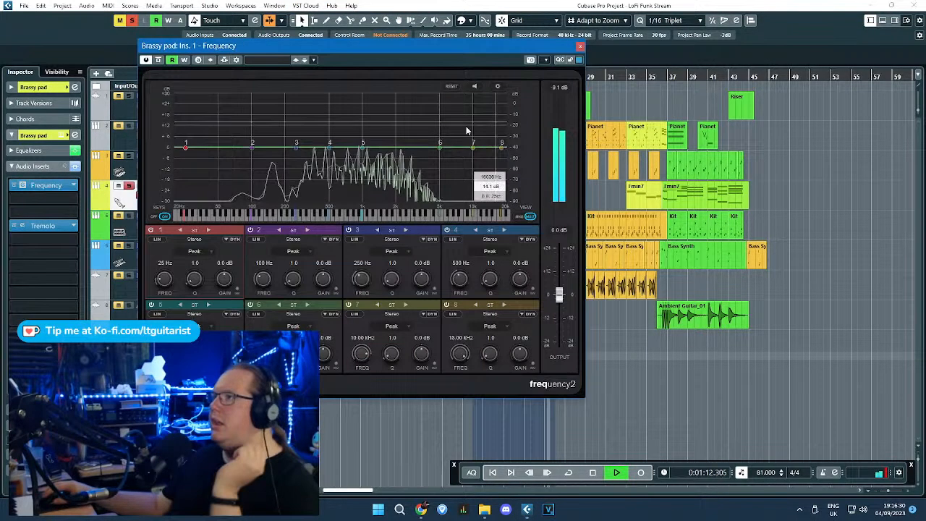
left_click(272, 64)
type("pa")
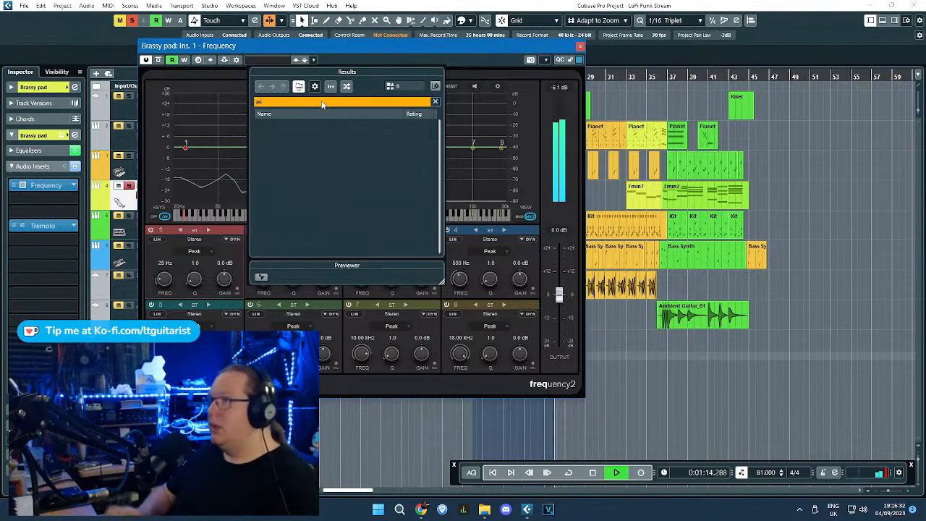
type("d")
key("BackSpace")
key("BackSpace")
type("ad")
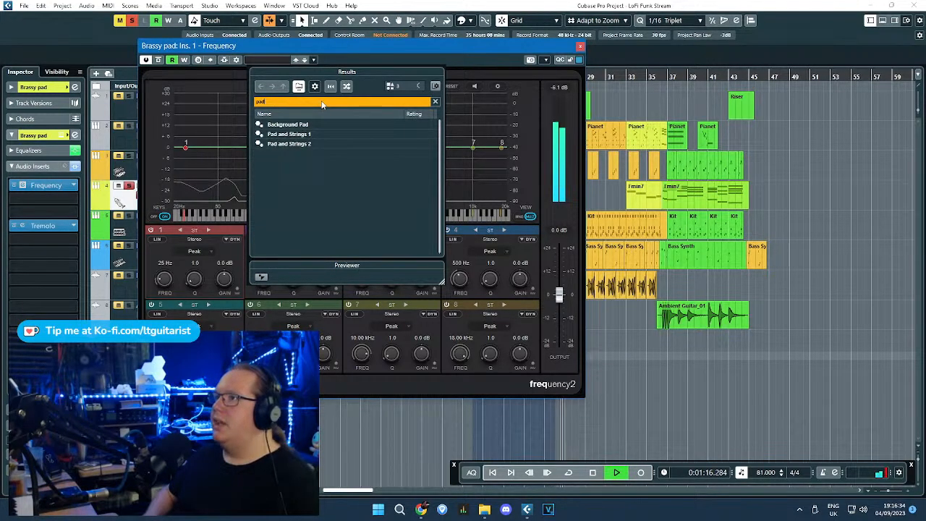
double_click(313, 123)
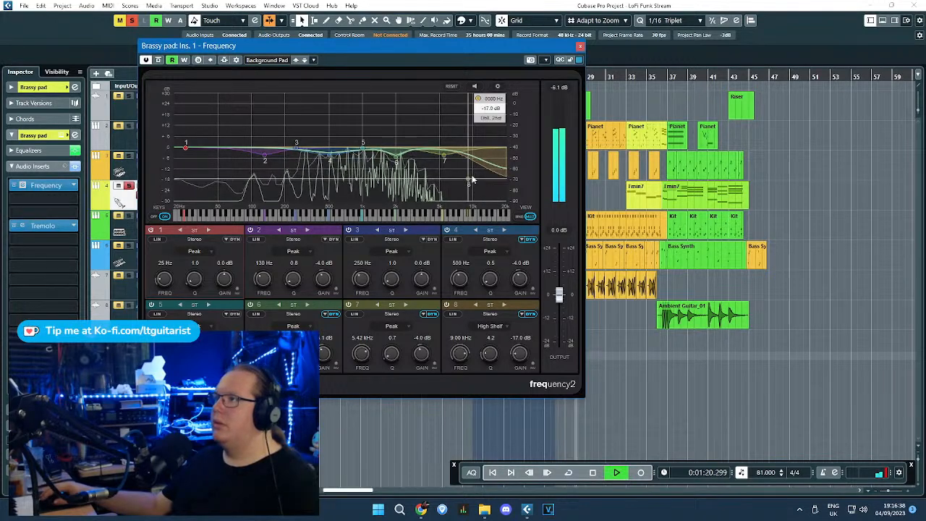
Step: Set band 1 of the Brassy pad EQ to a Cut 48 filter at about 89 Hz
left_click(200, 252)
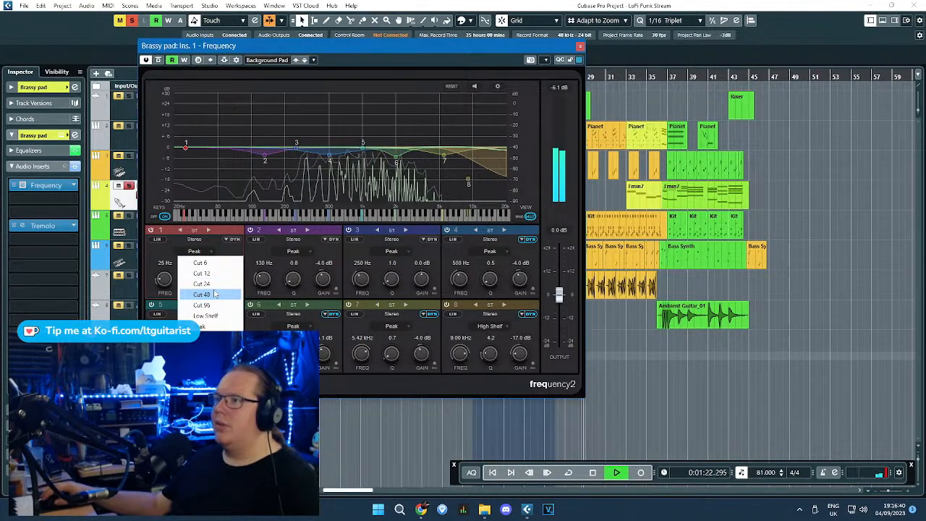
left_click(203, 294)
left_click_drag(186, 147, 246, 158)
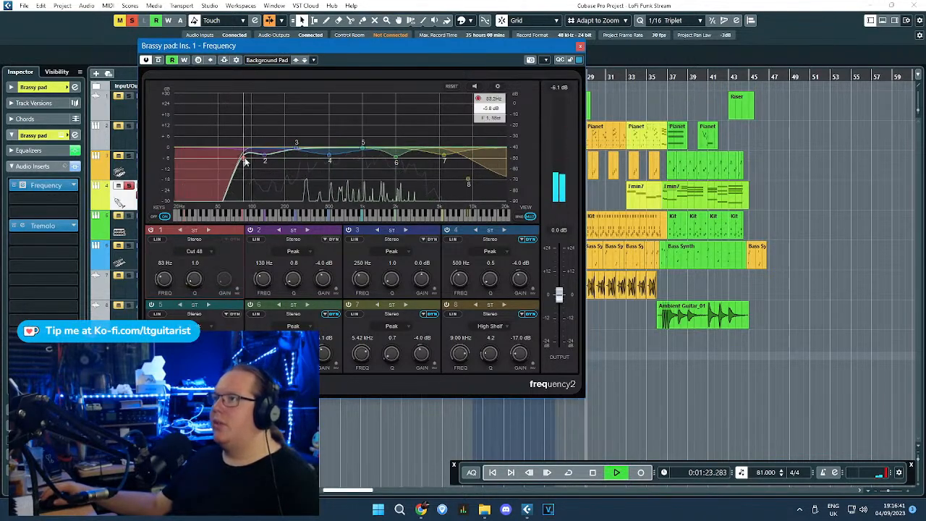
Step: Play from about bar 33 and compare the Brassy pad in the full mix and soloed
left_click(625, 76)
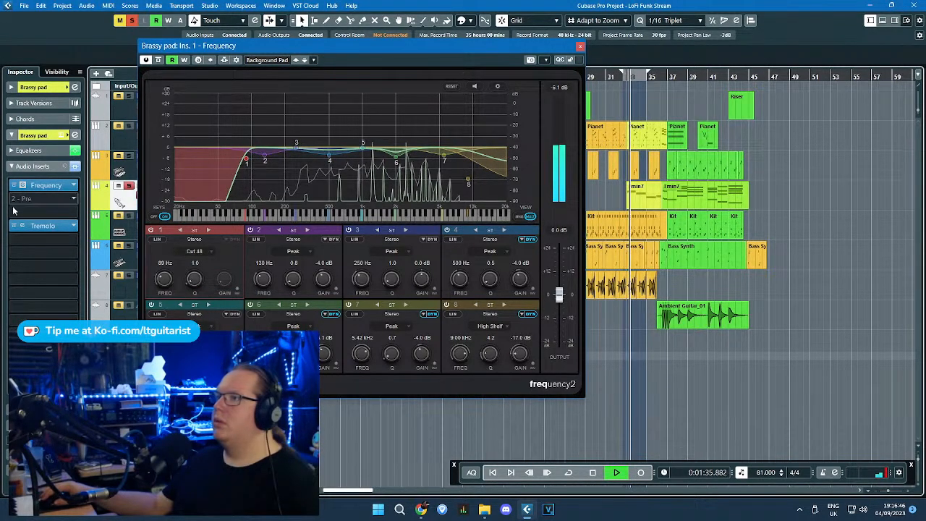
left_click(129, 186)
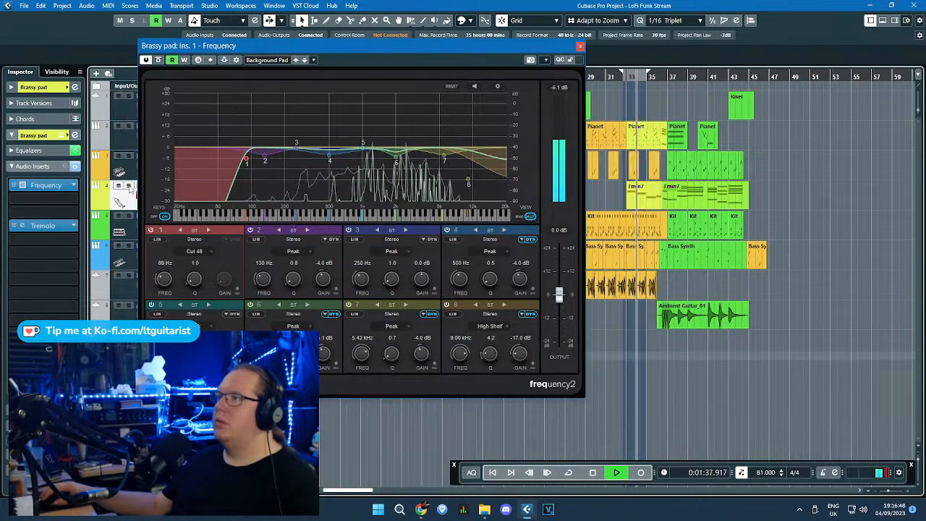
left_click(129, 186)
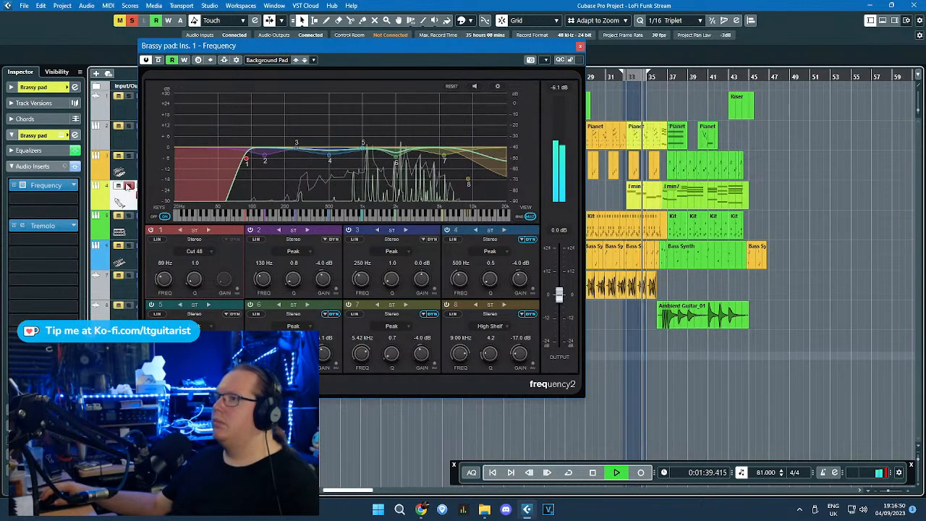
Step: Add Magneto II to the Brassy pad's second insert slot and load its Strings - Silk preset
left_click(74, 199)
left_click(41, 295)
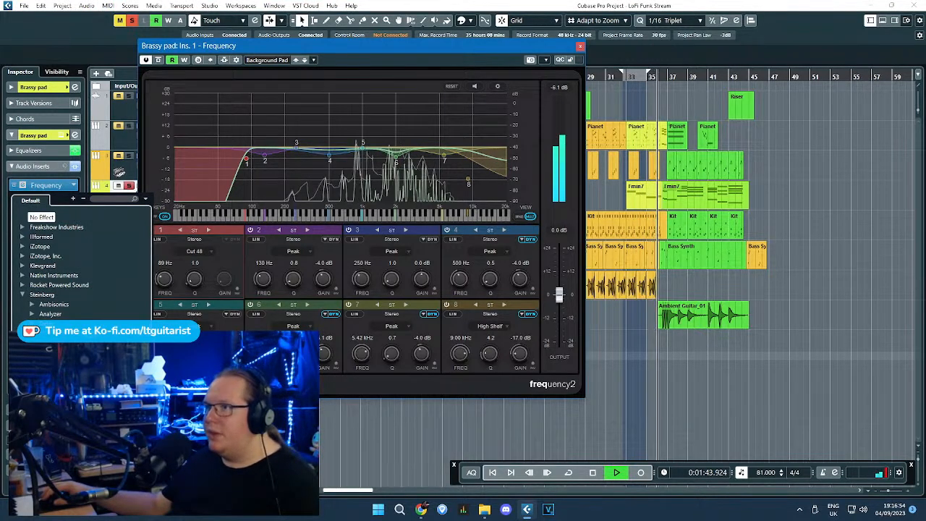
left_click(57, 410)
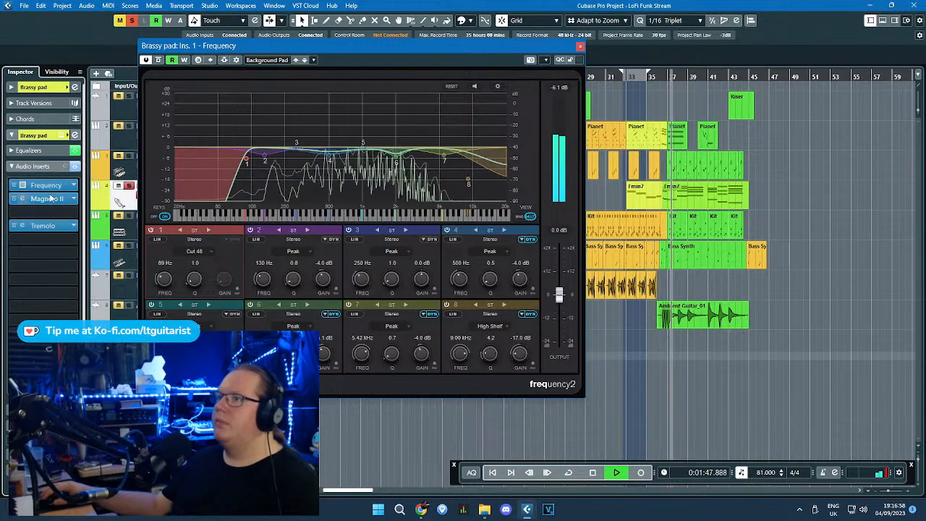
left_click(555, 178)
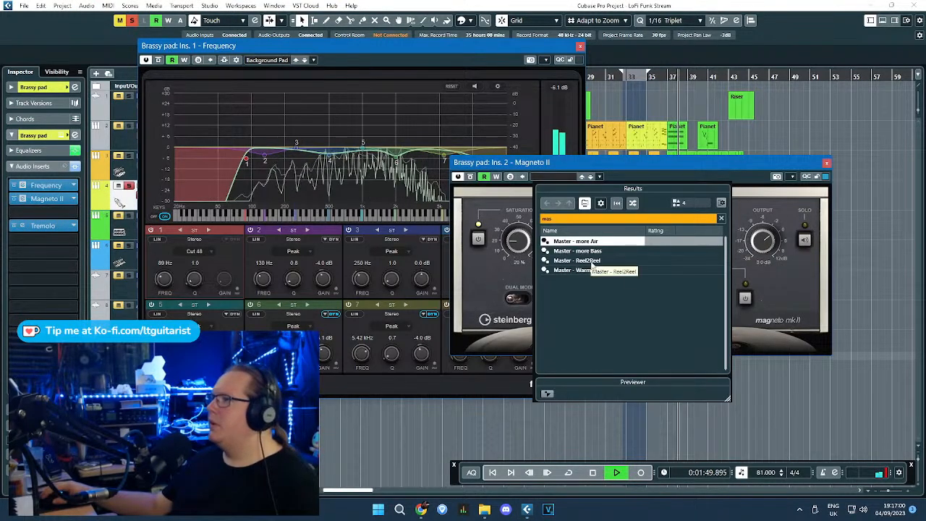
scroll(617, 332, "down", 1)
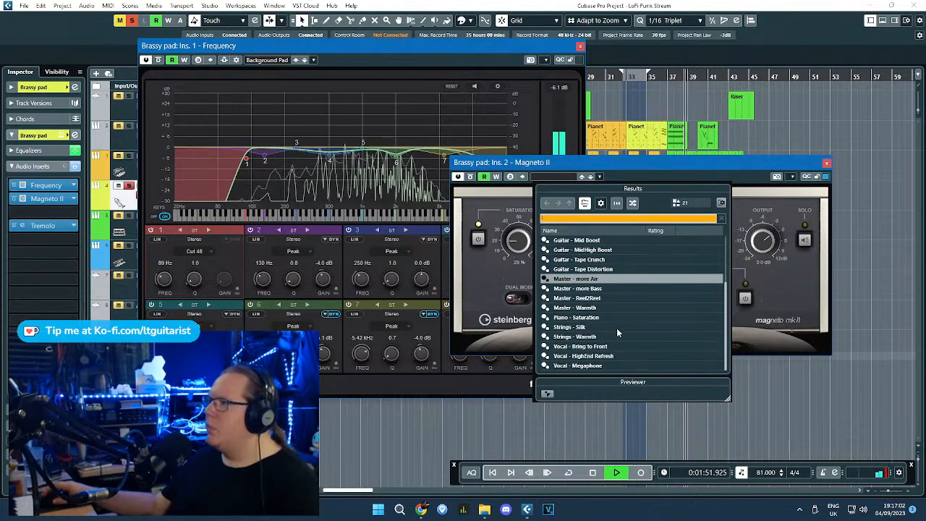
double_click(569, 327)
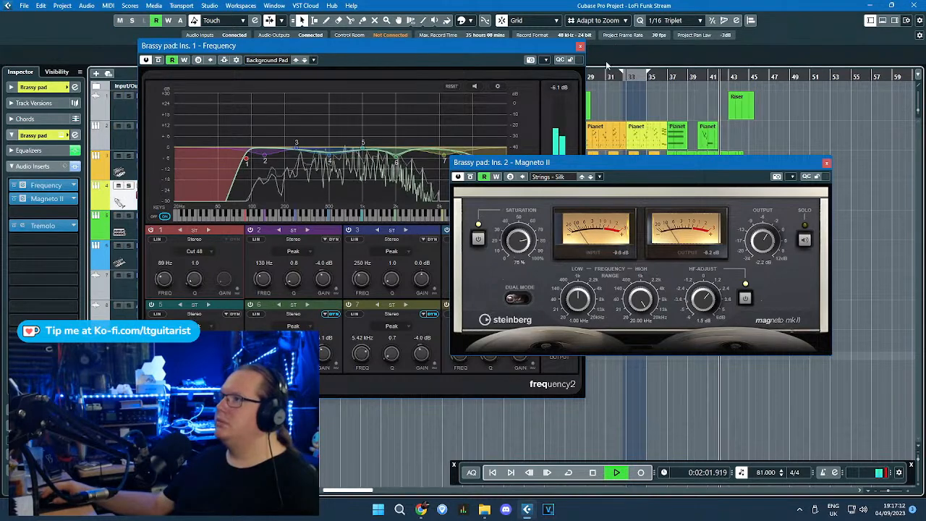
Step: Close the Brassy pad's plug-in windows and play the full mix from about bar 32 to judge the treated pad
left_click(580, 46)
left_click(827, 163)
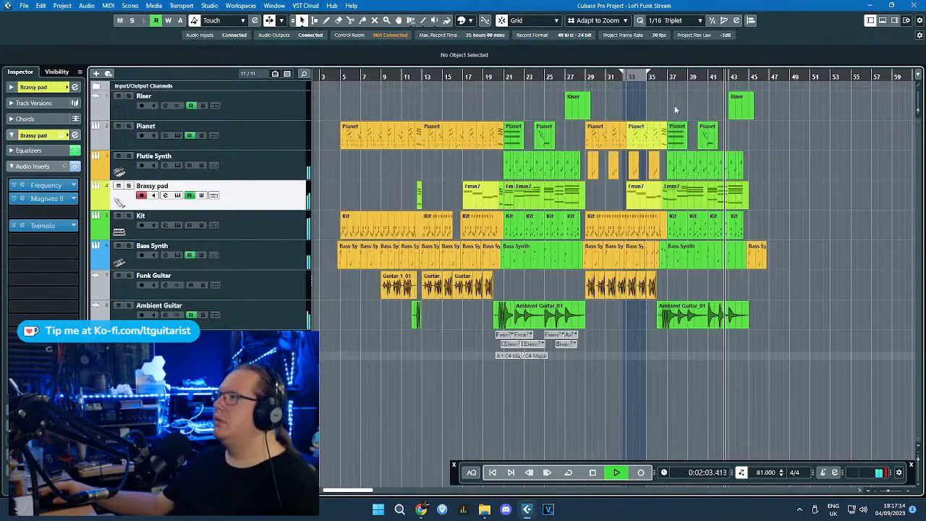
left_click(621, 78)
scroll(670, 217, "up", 4)
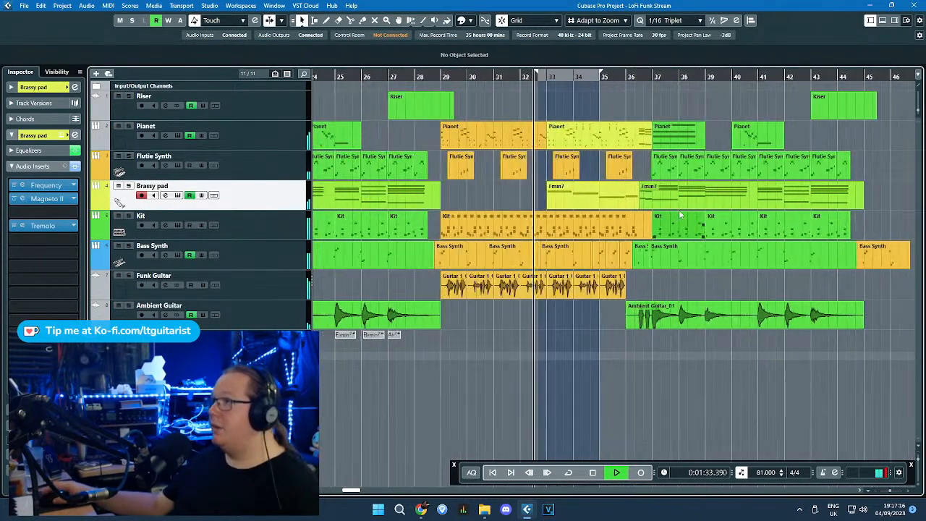
scroll(498, 306, "up", 2)
key("g")
key("g")
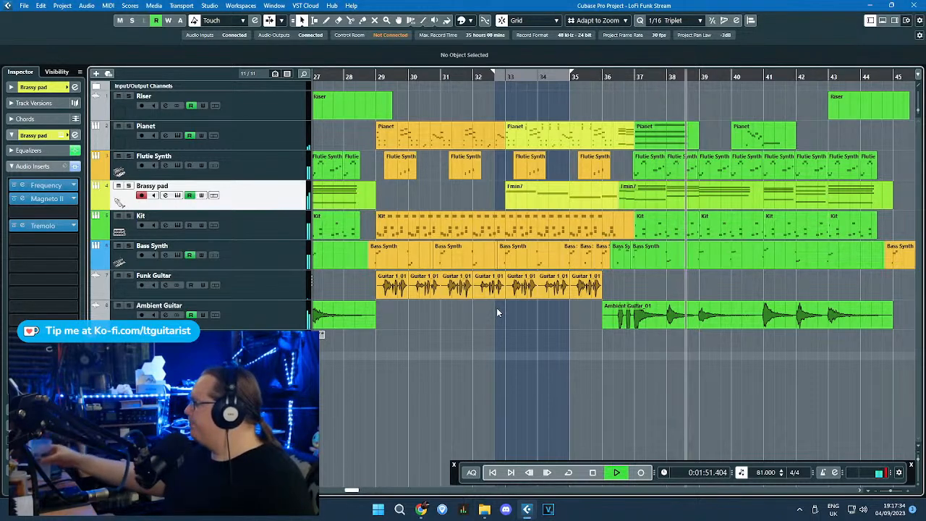
scroll(454, 310, "down", 2)
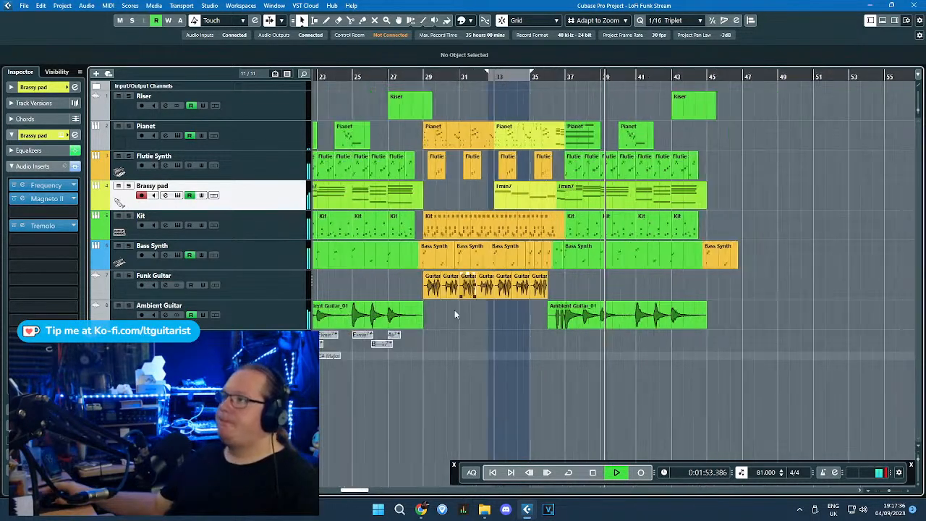
scroll(407, 431, "left", 2)
scroll(496, 114, "down", 1)
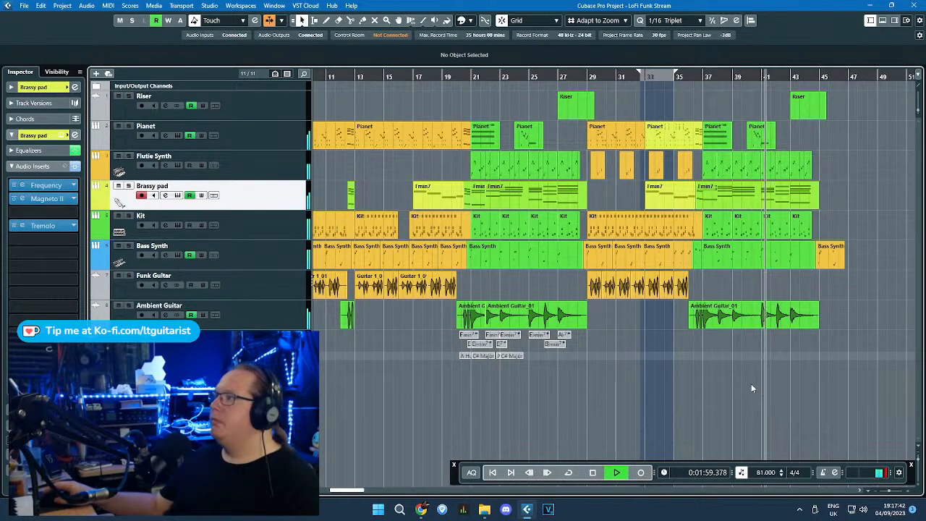
scroll(751, 388, "down", 1)
scroll(499, 340, "left", 2)
Step: Play from about bar 9 and add the Frequency EQ to the Funk Guitar's second insert slot
left_click(241, 289)
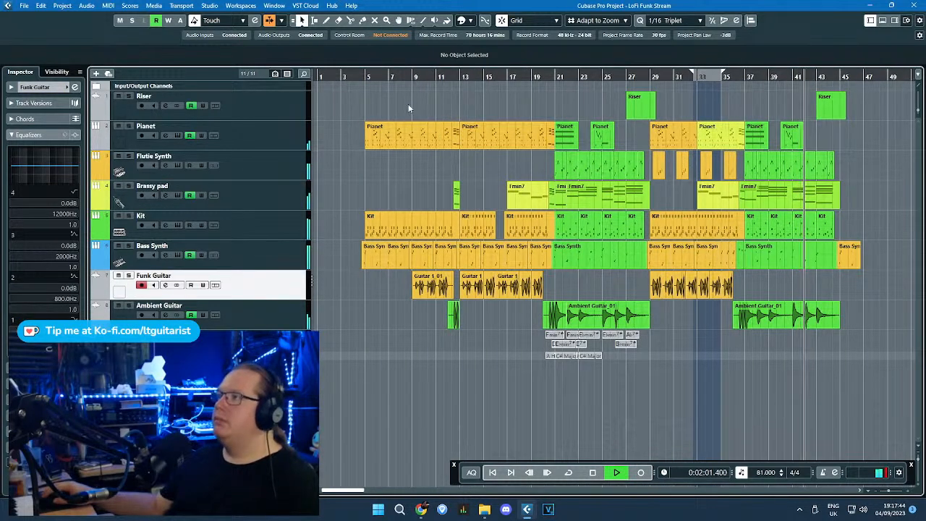
left_click(423, 81)
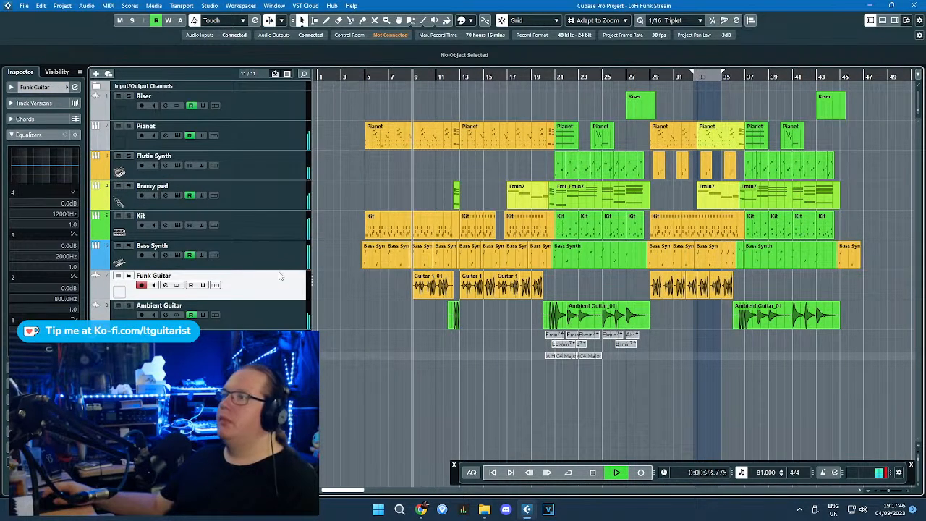
left_click(45, 367)
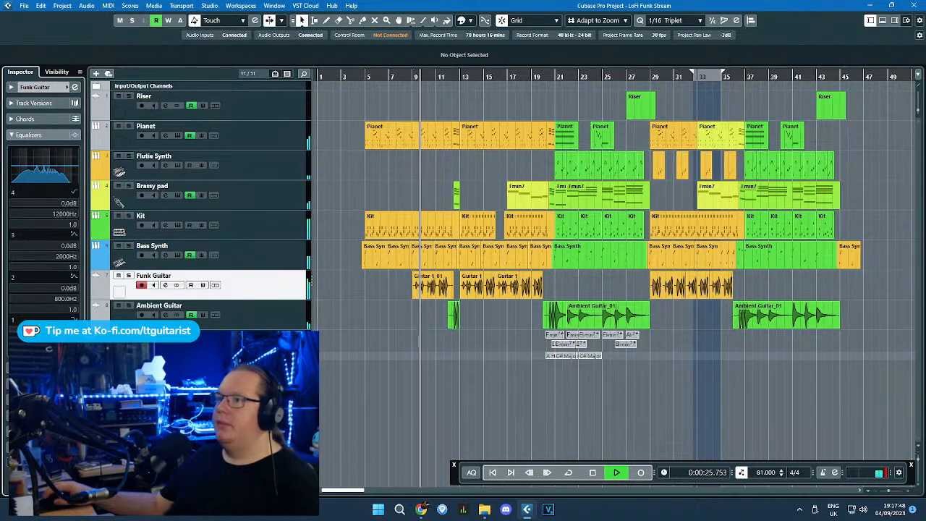
left_click(44, 184)
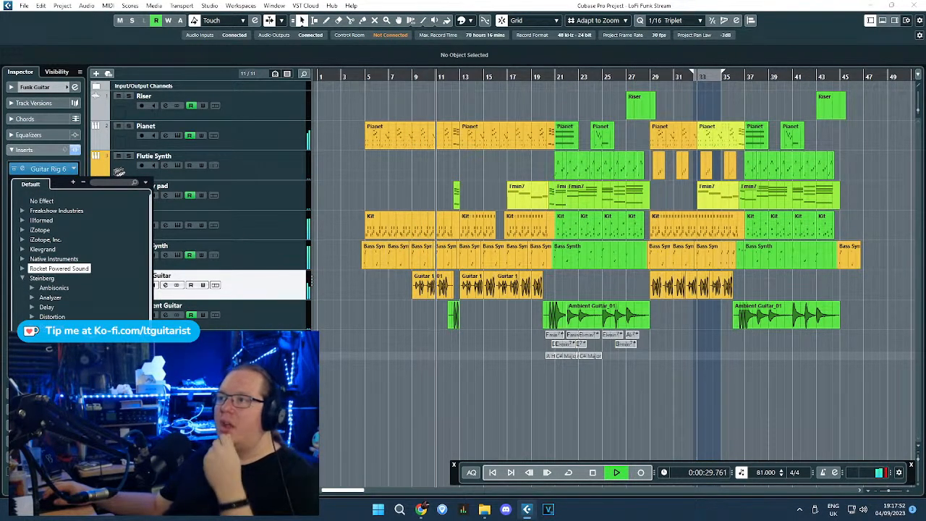
left_click(47, 278)
left_click(58, 183)
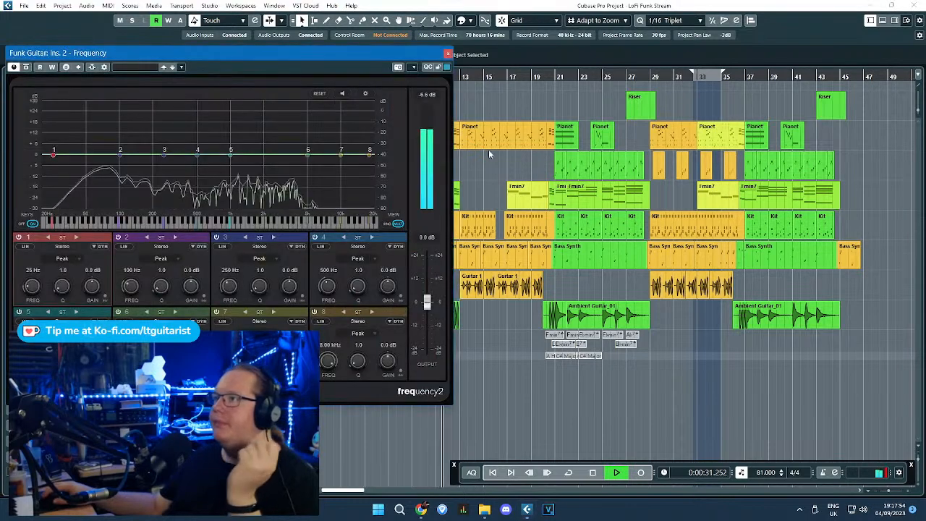
Step: Search the Funk Guitar EQ presets for guitar and load Rhythm Electric Guitar Clean
left_click(136, 68)
left_click(201, 108)
type("gjutiar")
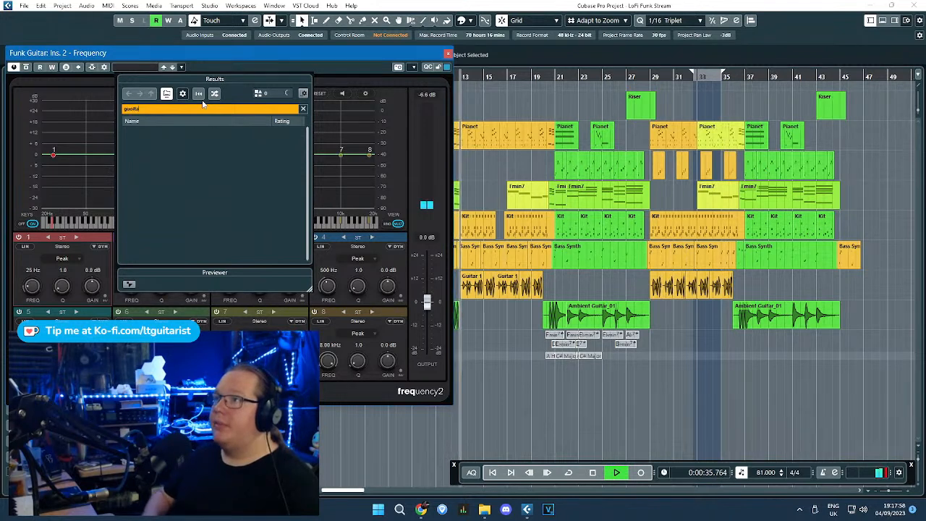
type("uitar")
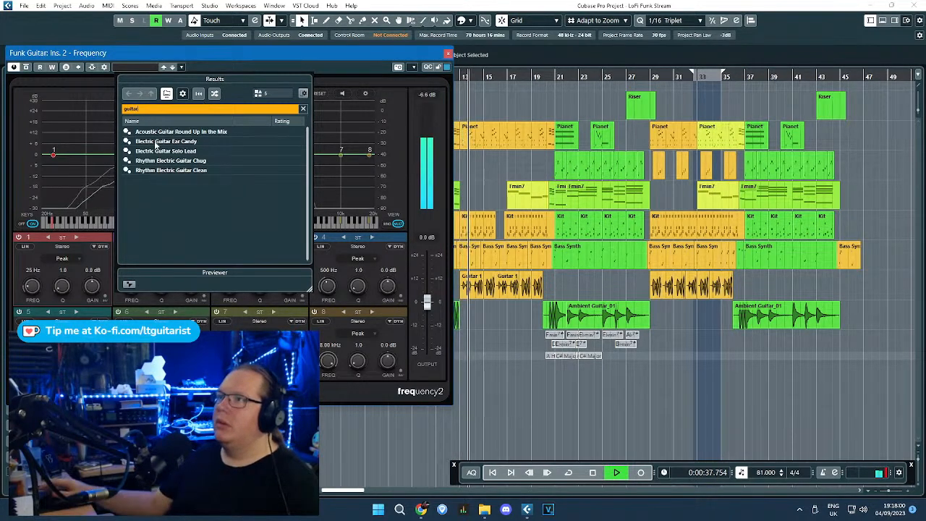
double_click(193, 170)
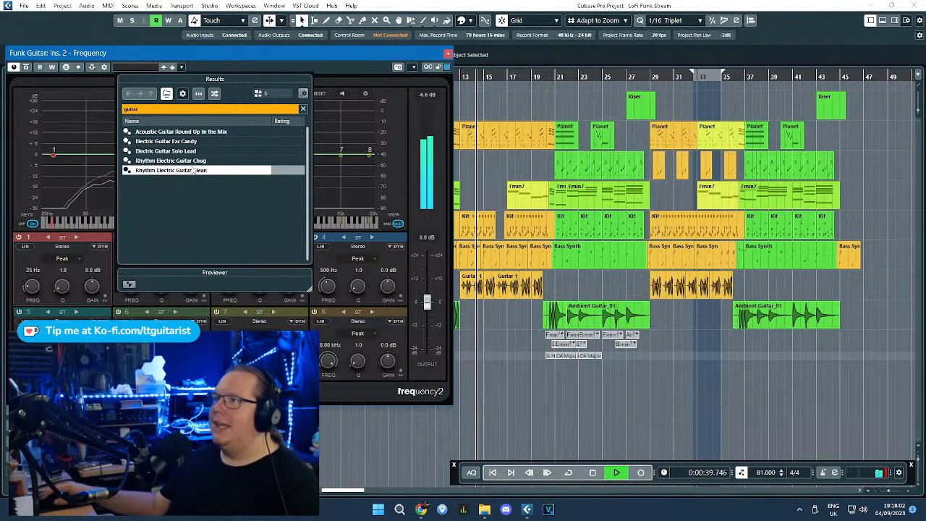
left_click(448, 53)
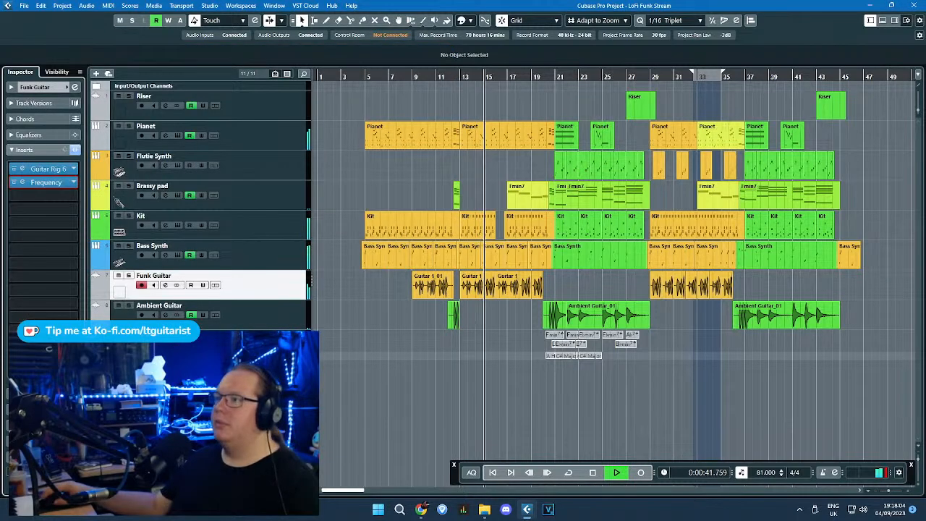
Step: Add the Frequency EQ to the Ambient Guitar's second insert slot and load its Electric Guitar Ear Candy preset
left_click(295, 325)
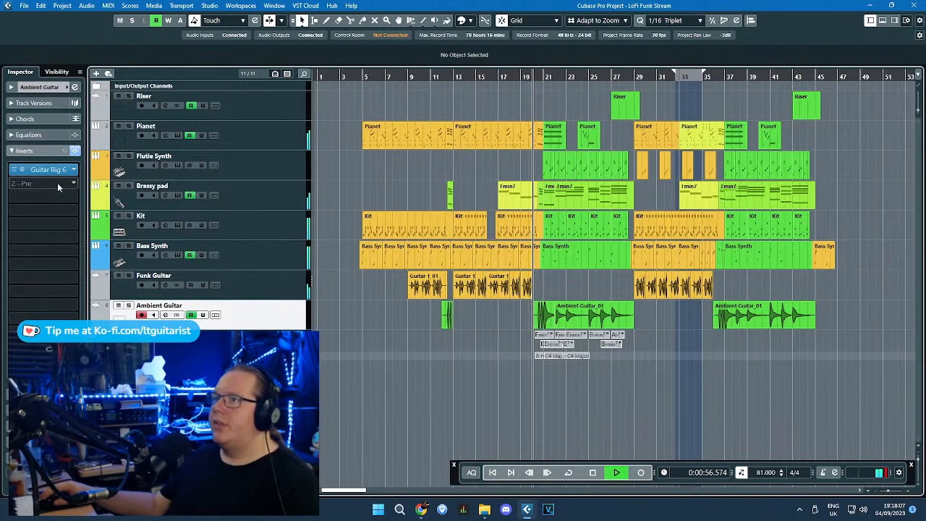
left_click(42, 183)
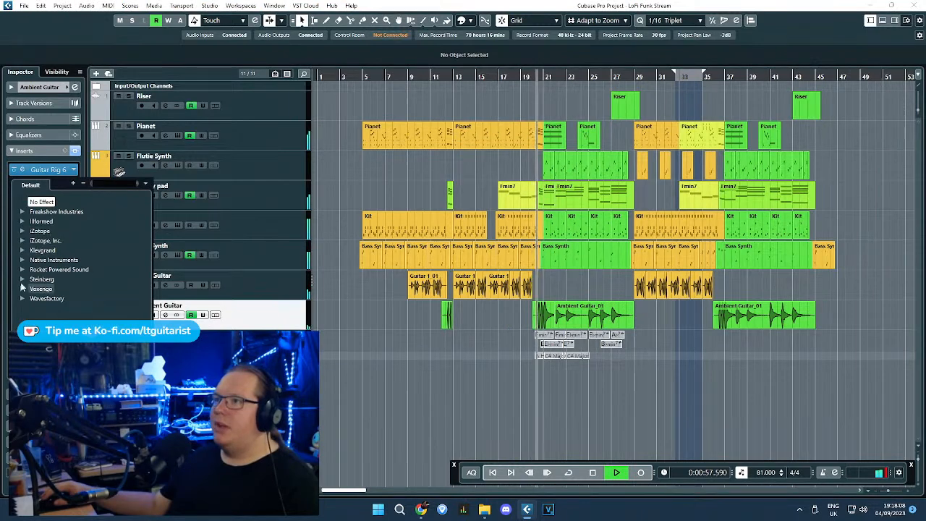
left_click(23, 278)
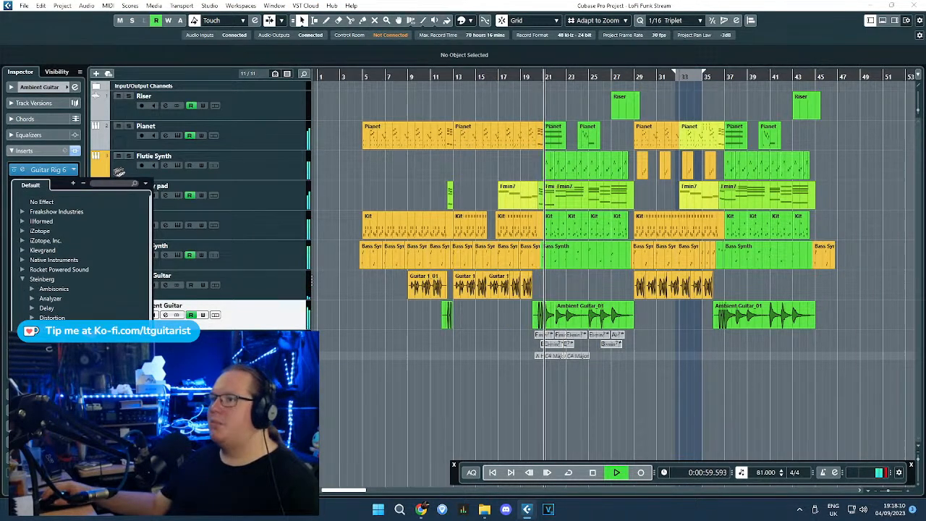
left_click(54, 355)
left_click(34, 184)
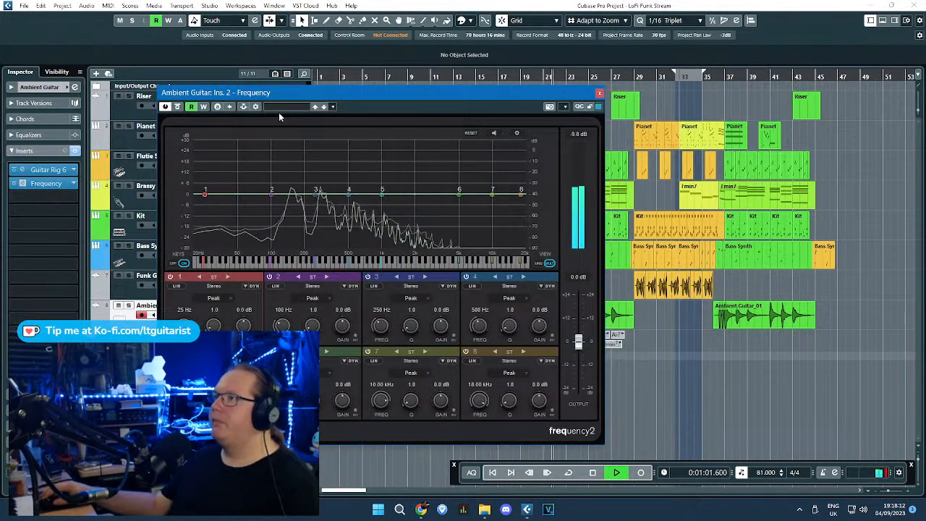
left_click(293, 107)
double_click(340, 181)
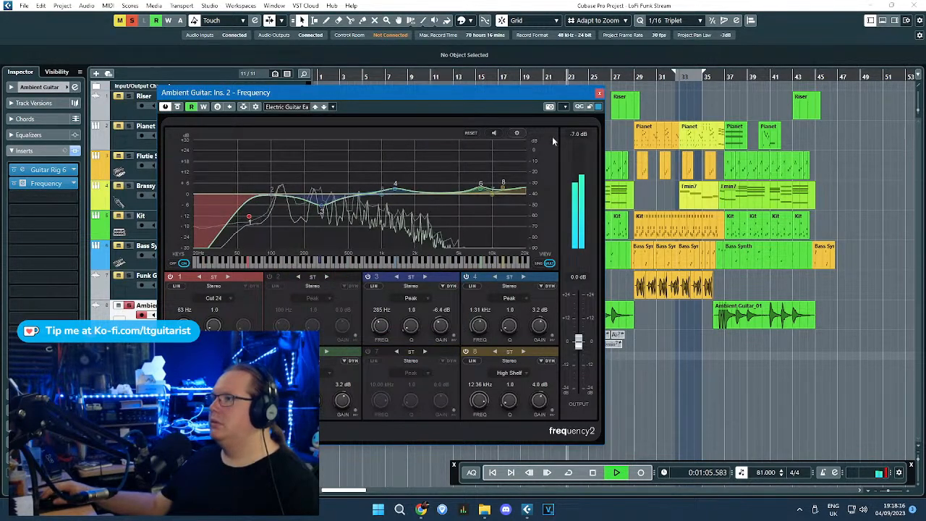
left_click(599, 93)
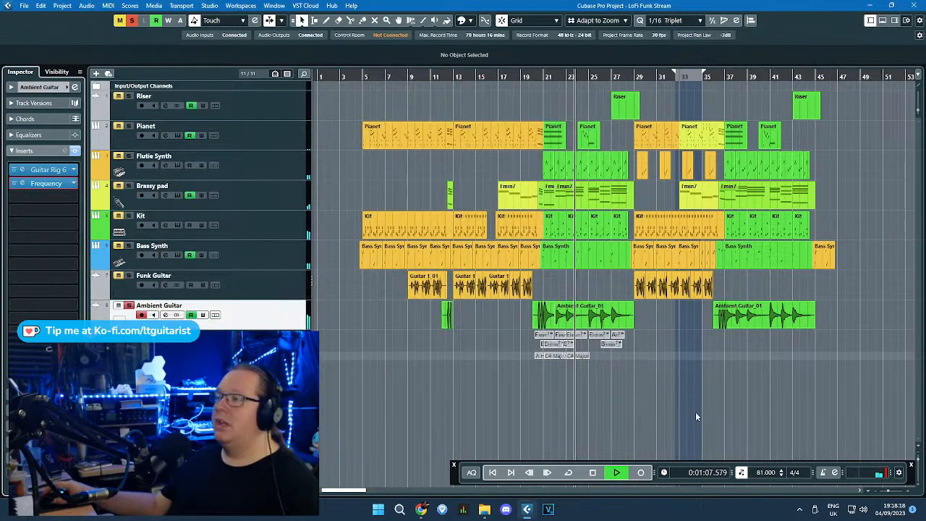
Step: Play the soloed Ambient Guitar from about bar 20 and check its Guitar Rig 6 amp, delay and compressor settings
scroll(654, 395, "up", 3)
left_click(478, 417)
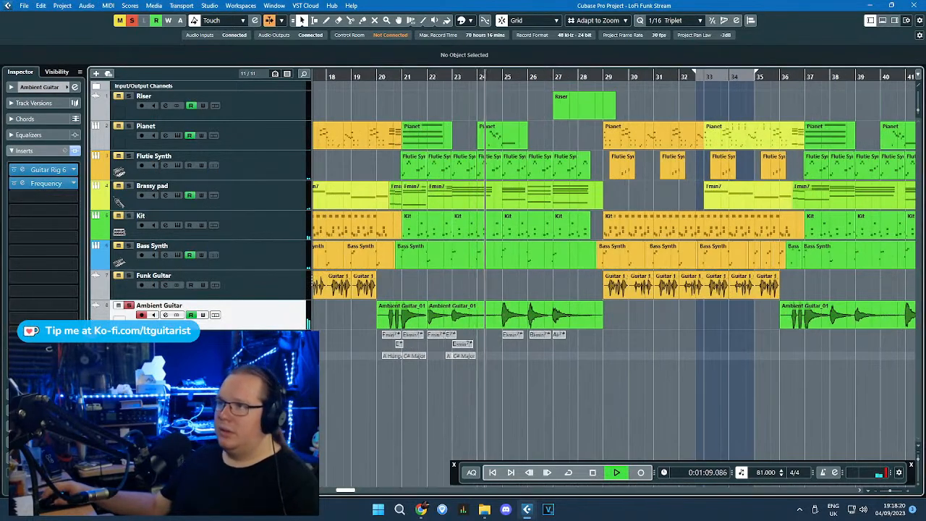
left_click(48, 171)
scroll(833, 196, "down", 1)
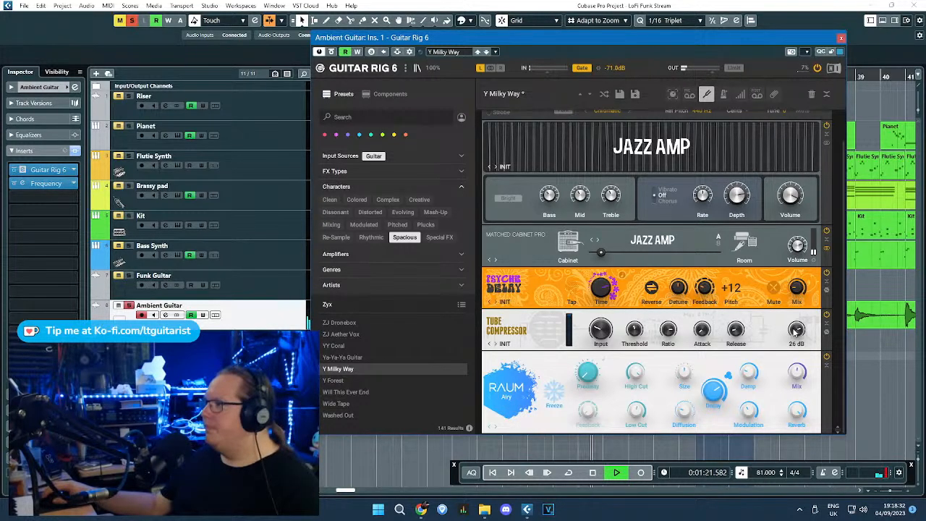
scroll(805, 249, "up", 1)
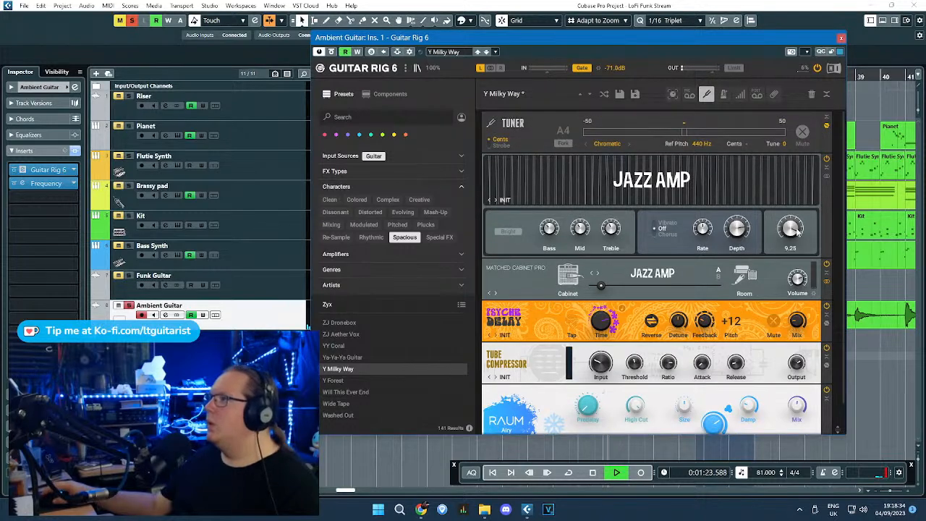
left_click(840, 38)
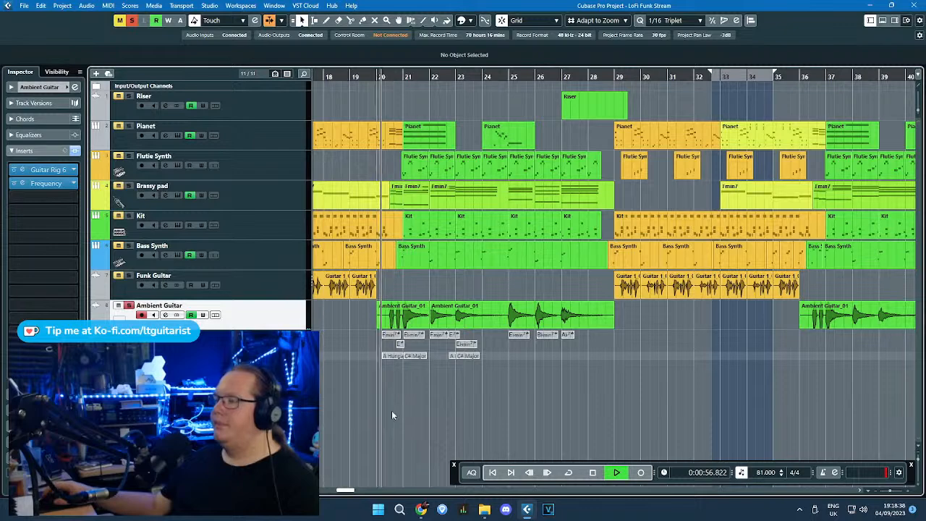
key("h")
key("h")
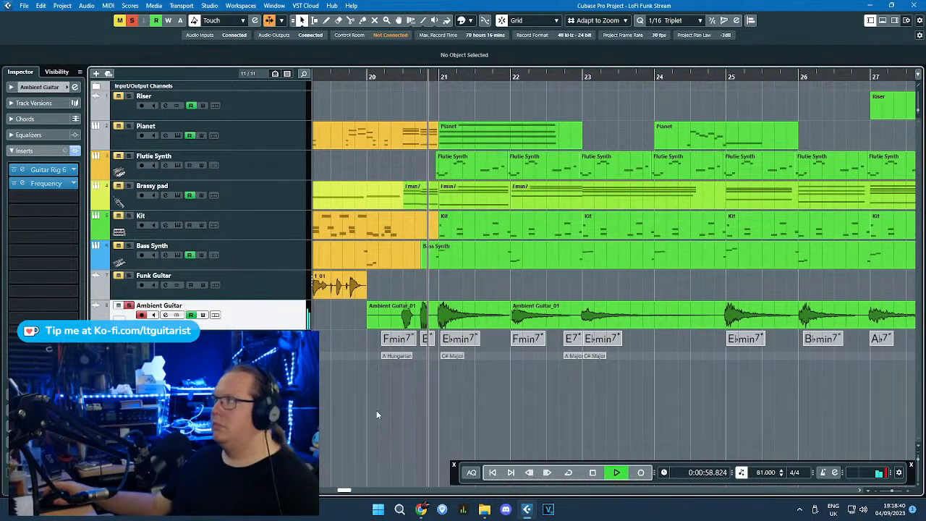
left_click(21, 169)
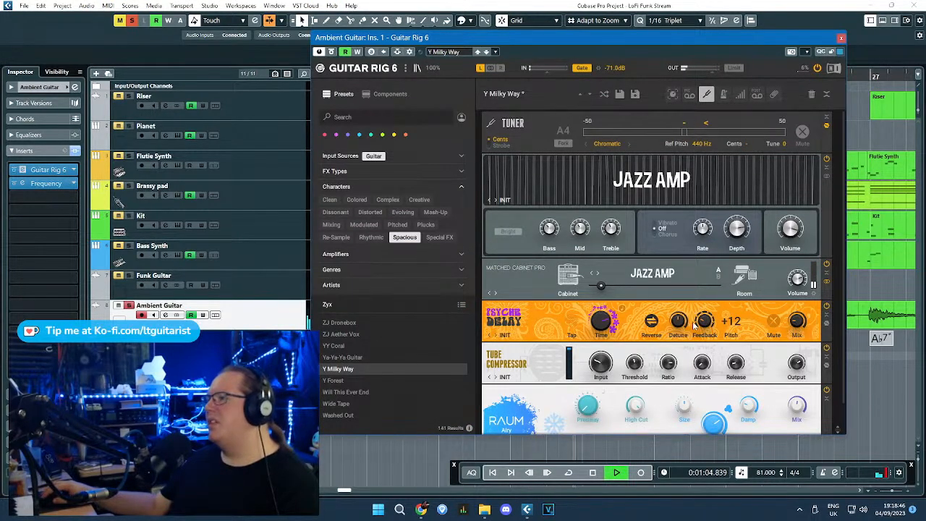
left_click(841, 37)
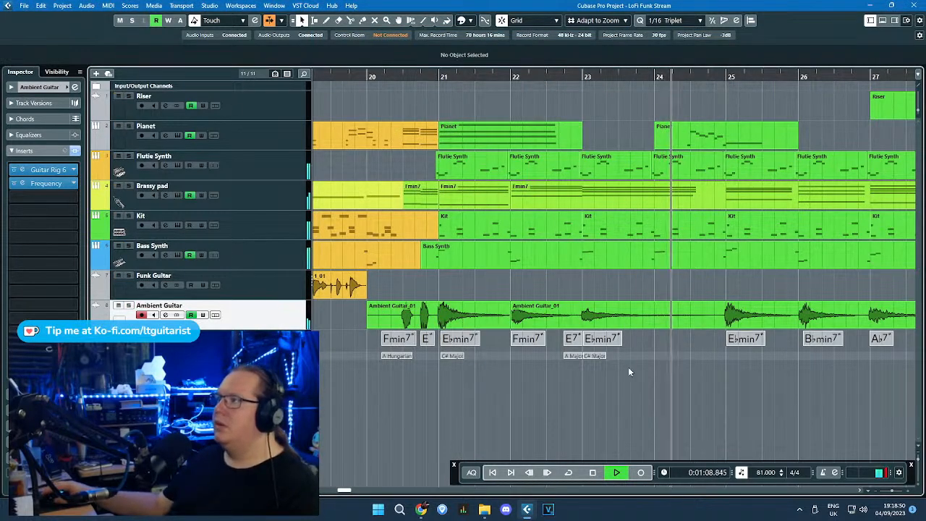
Step: Listen to the full mix from about bar 24 through the return of the funk guitar section at bar 29
scroll(706, 401, "down", 2)
scroll(731, 402, "up", 2)
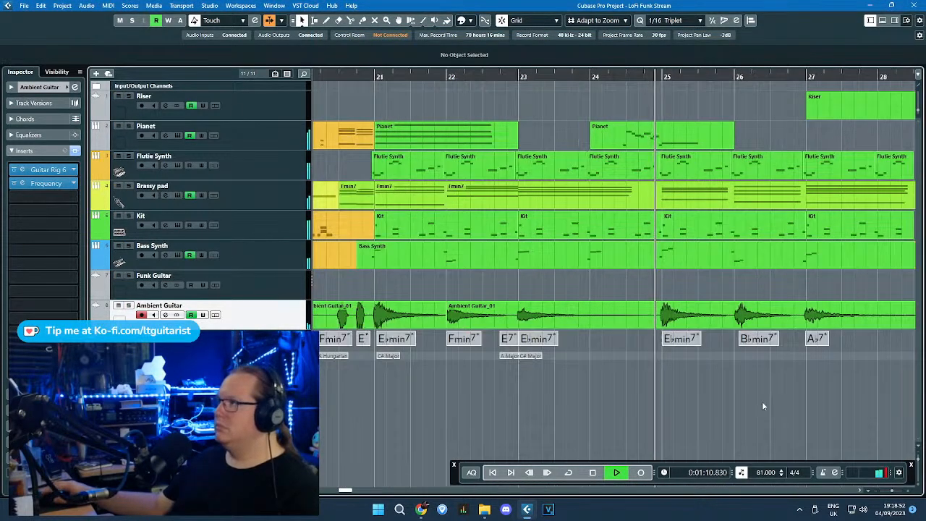
scroll(732, 413, "down", 3)
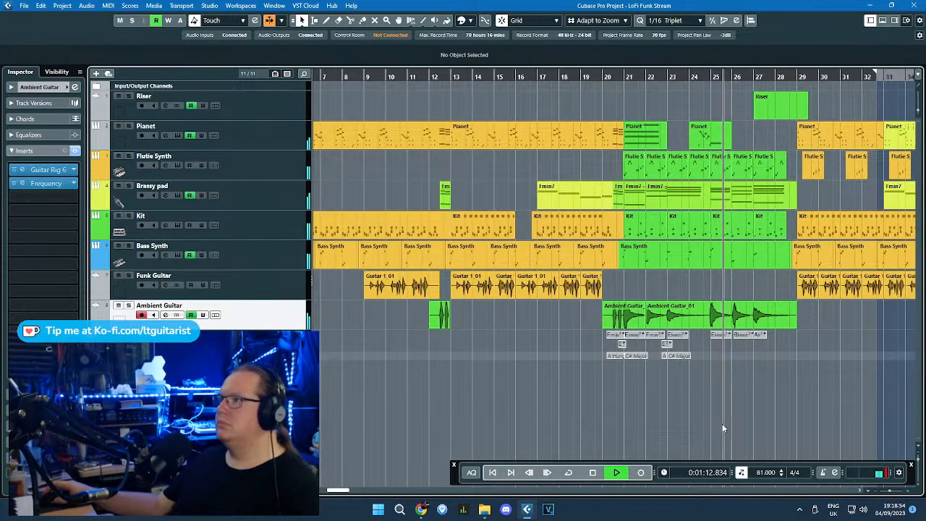
scroll(738, 416, "up", 1)
scroll(743, 413, "down", 1)
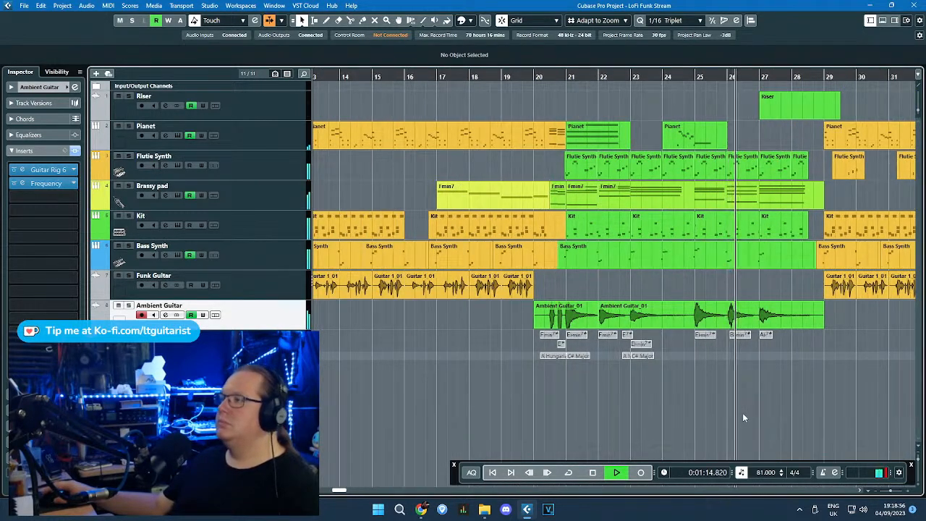
scroll(782, 423, "down", 1)
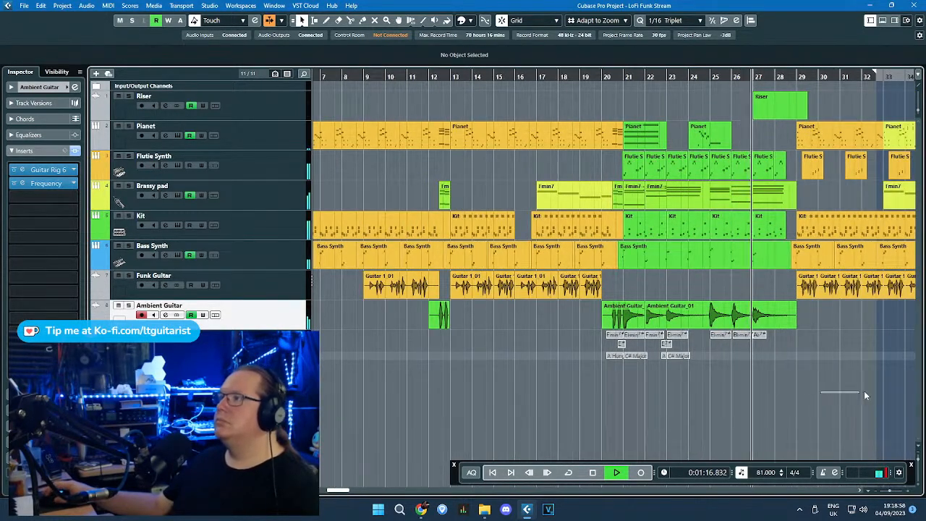
left_click_drag(821, 392, 913, 386)
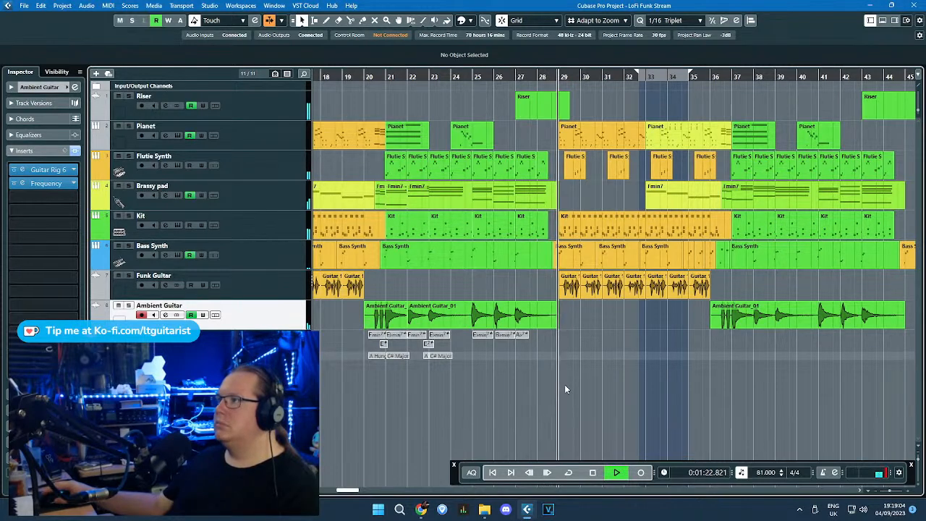
key("g")
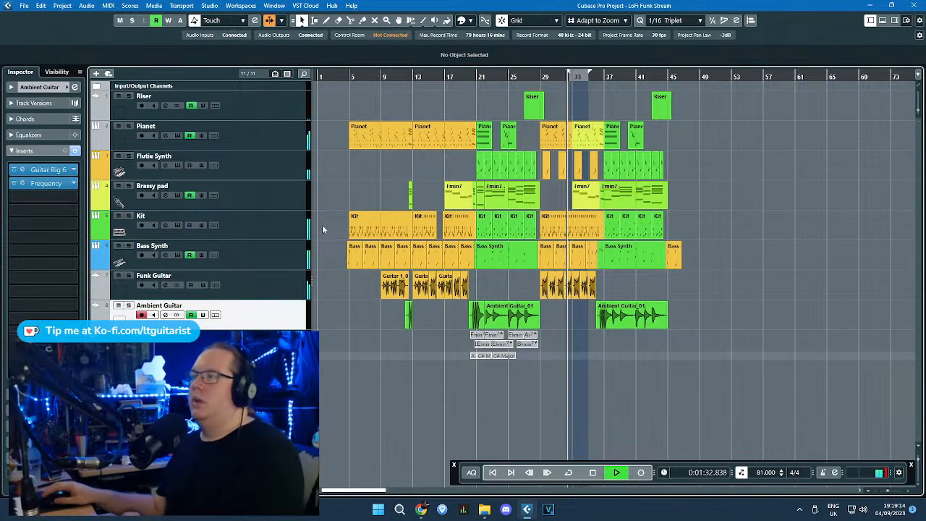
Step: Stop playback, show the output channels and add the Frequency EQ to the Stereo Out's fourth insert slot
key("space")
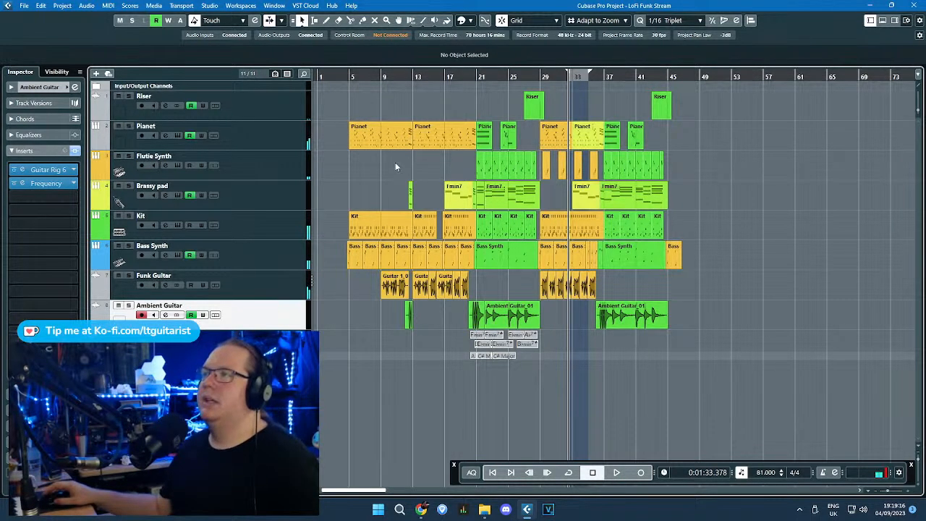
left_click(117, 86)
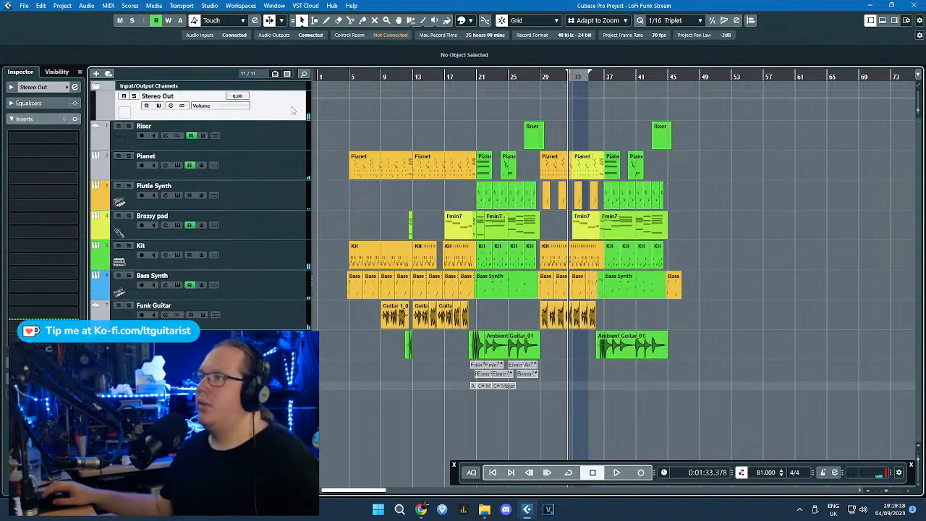
left_click(43, 152)
left_click(1, 183)
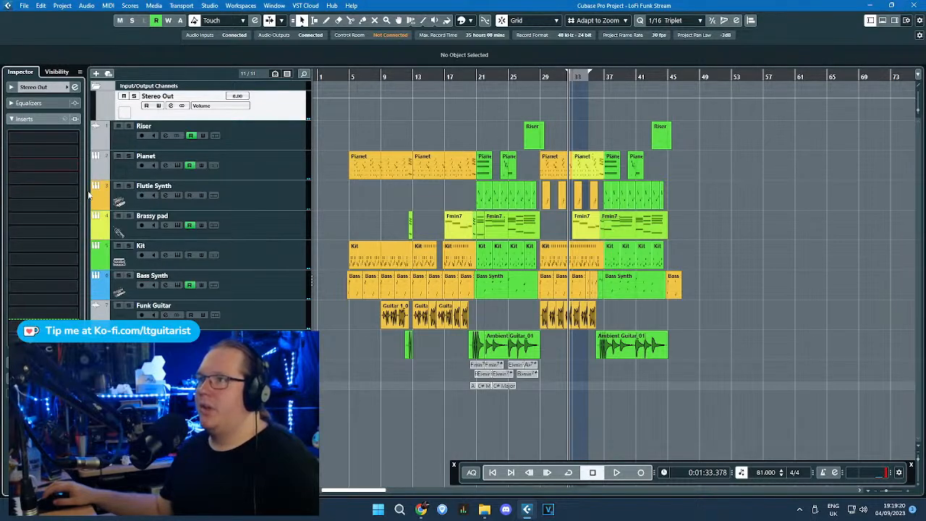
left_click(71, 179)
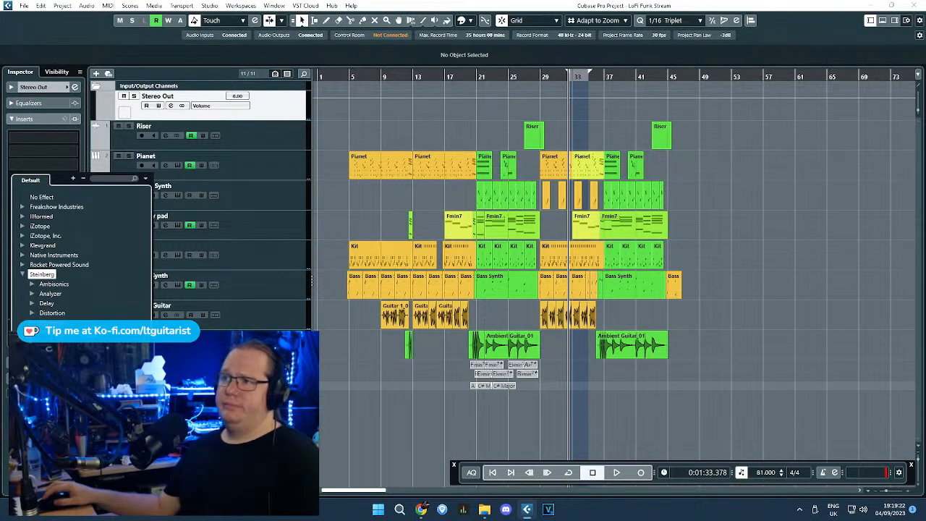
left_click(58, 361)
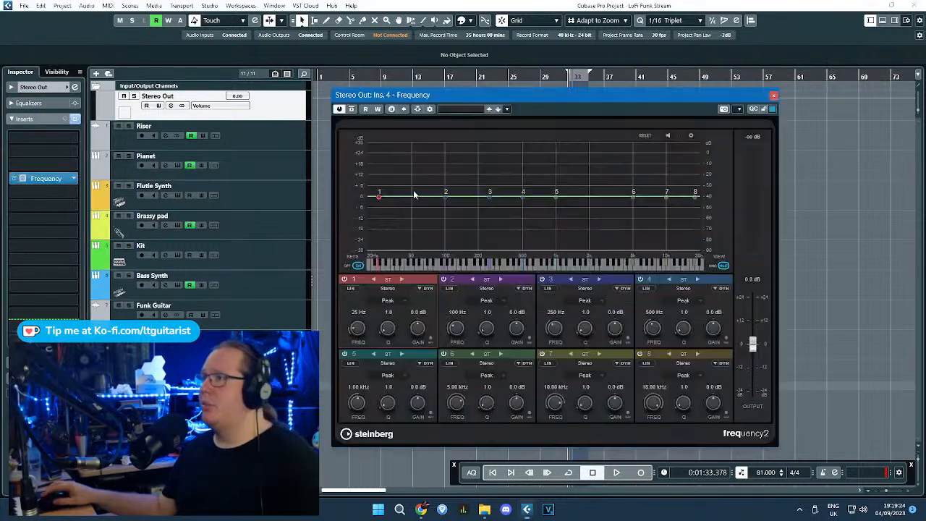
Step: Search the Frequency presets for mas, load Master Buss DeMudder and play the mix through it
left_click(457, 110)
type("mu")
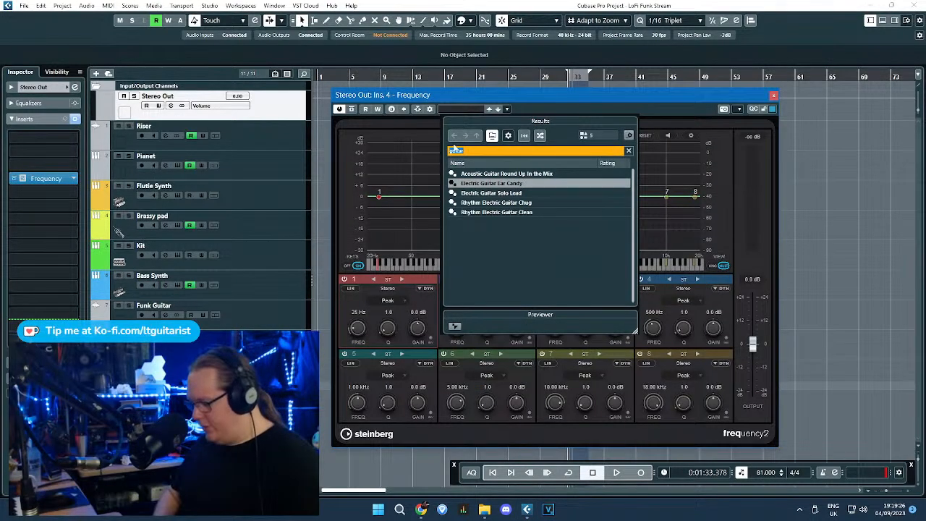
key("BackSpace")
type("as")
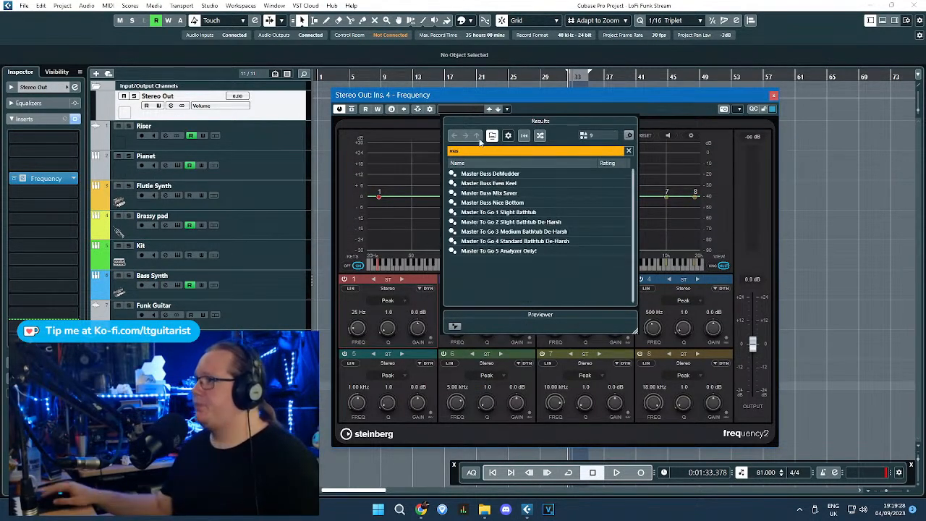
double_click(518, 175)
key("space")
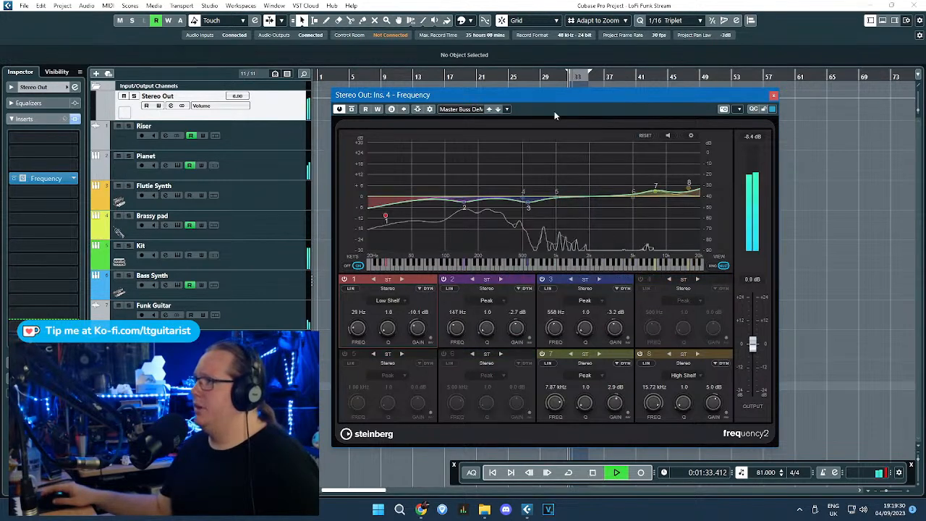
Step: Try the Master Buss Even Keel preset during playback, load Master Buss Mix Saver instead and close the EQ
left_click(469, 109)
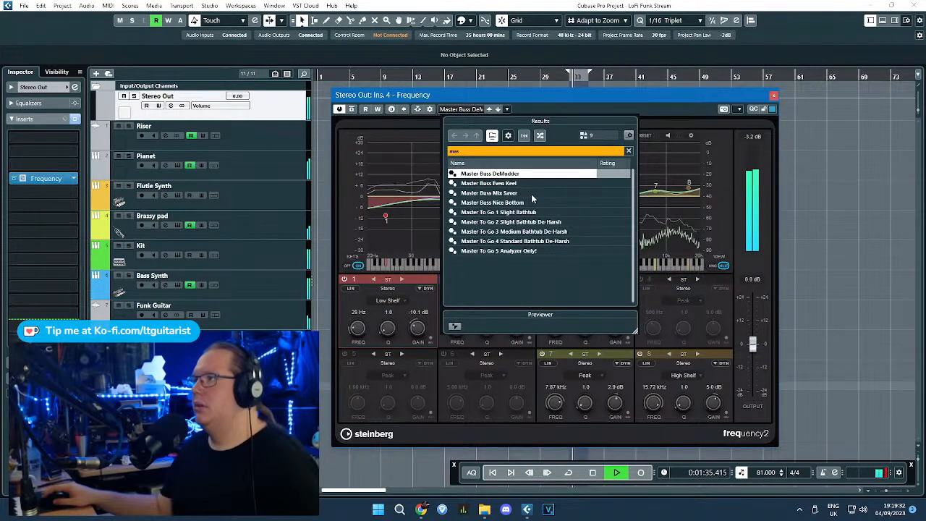
double_click(515, 184)
left_click(474, 110)
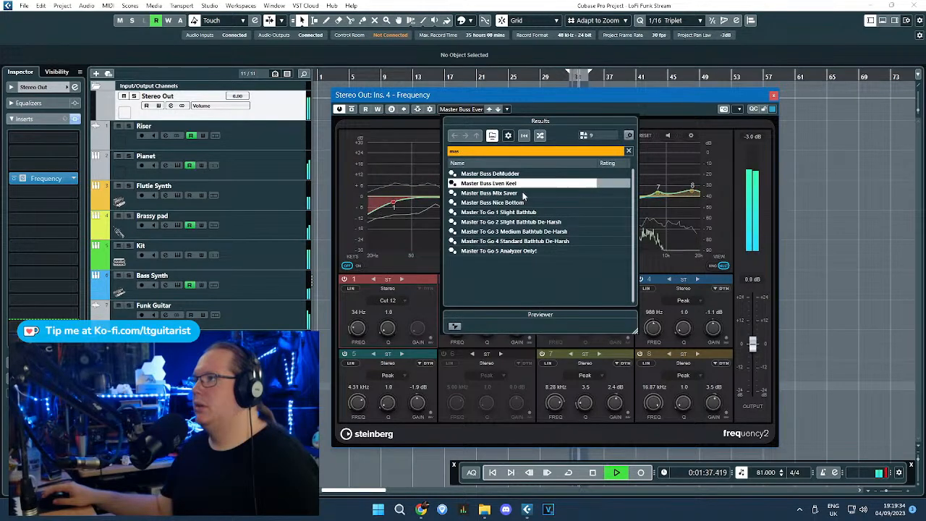
double_click(519, 193)
left_click(469, 110)
double_click(507, 192)
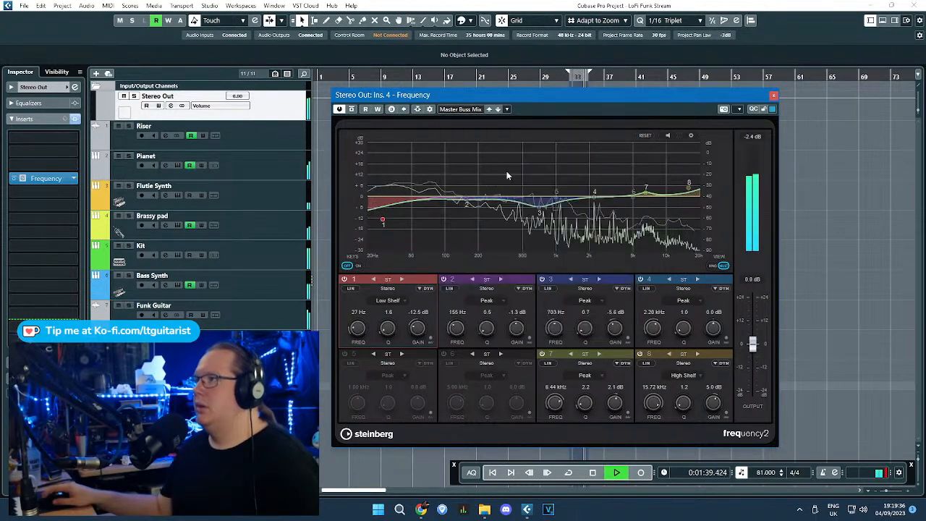
left_click(774, 95)
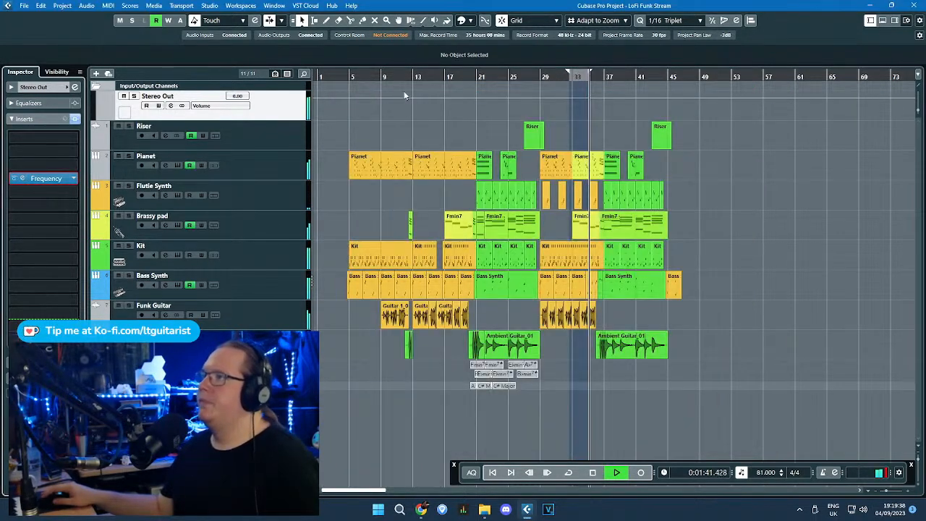
Step: Add the Maximizer to the Stereo Out's fifth insert slot and load its Master Buss Dynamics Are Cool preset
left_click(51, 194)
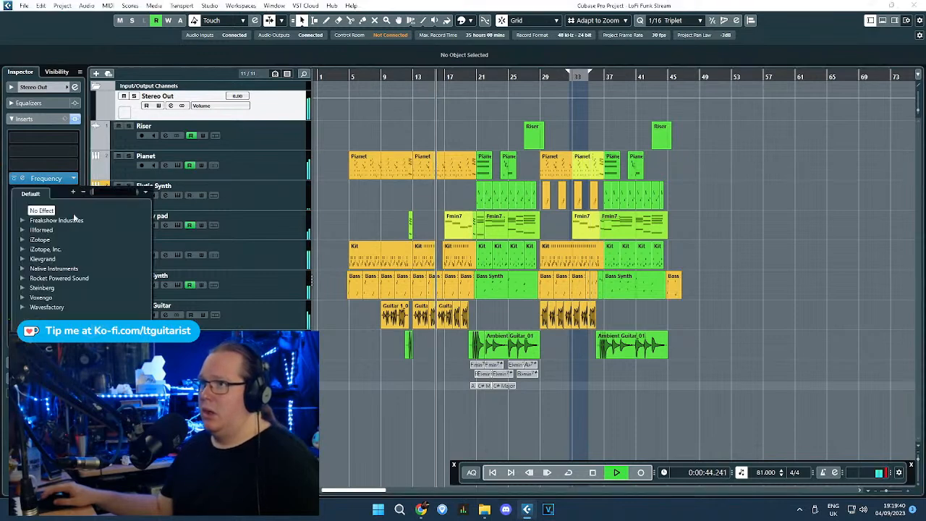
left_click(23, 288)
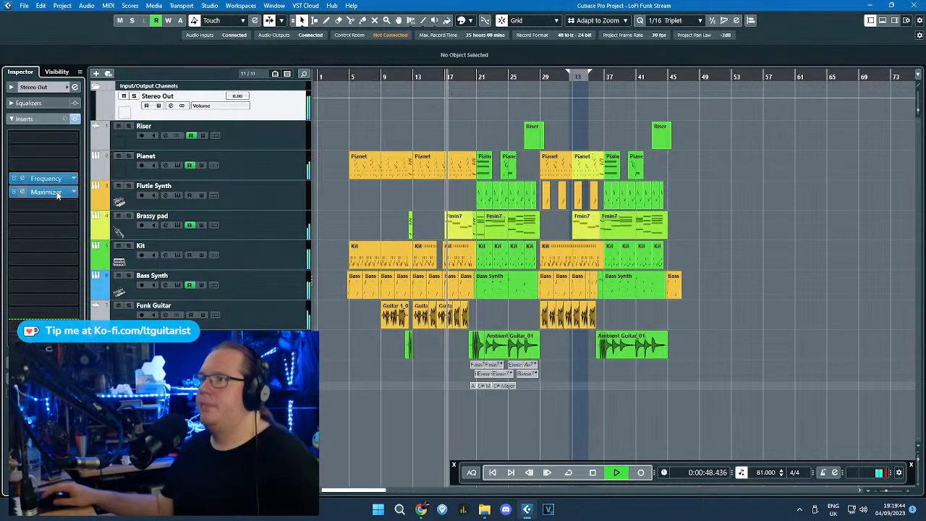
left_click(56, 193)
left_click(542, 148)
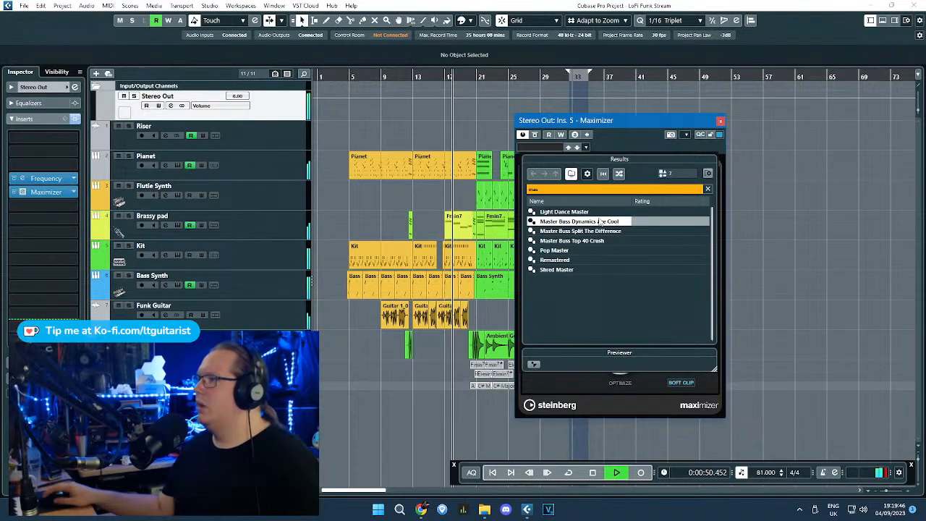
double_click(600, 222)
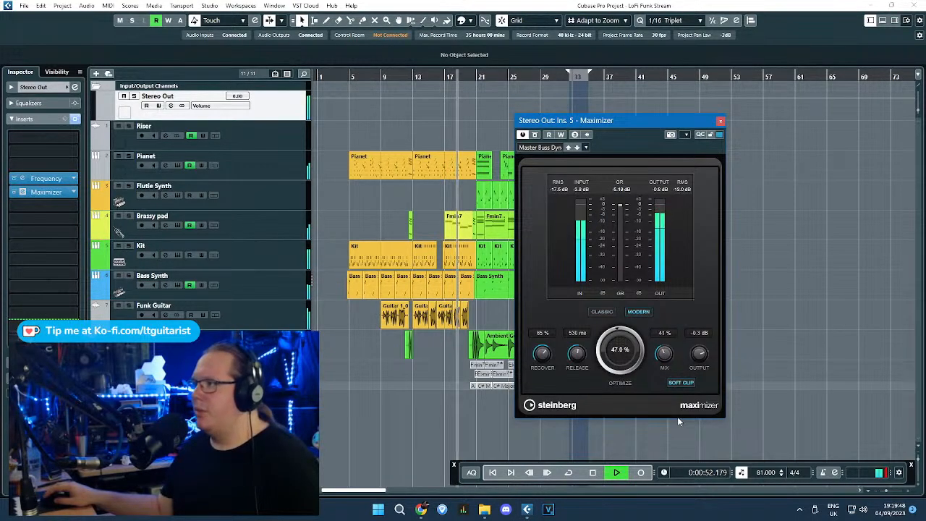
Step: Set the Maximizer's Optimize to 41% and Mix to 42%, and close the plug-in
left_click_drag(595, 356, 606, 369)
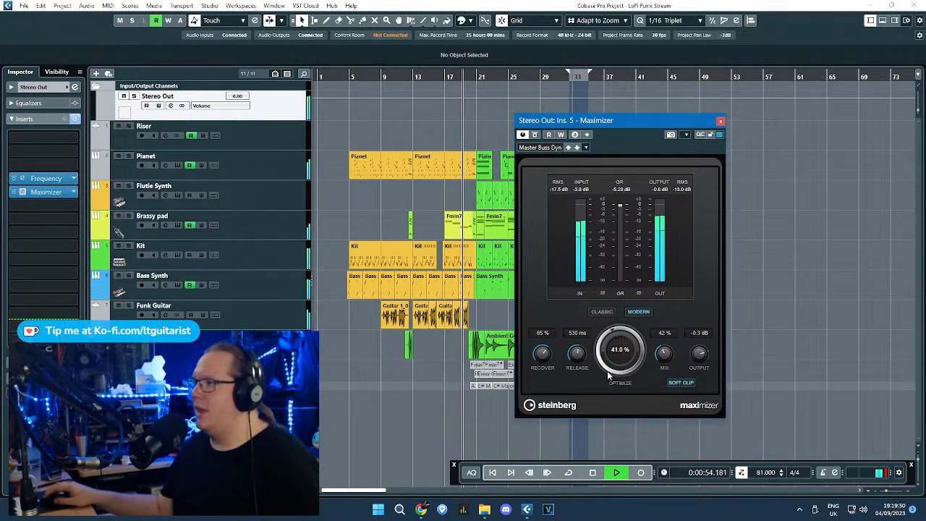
right_click(692, 185)
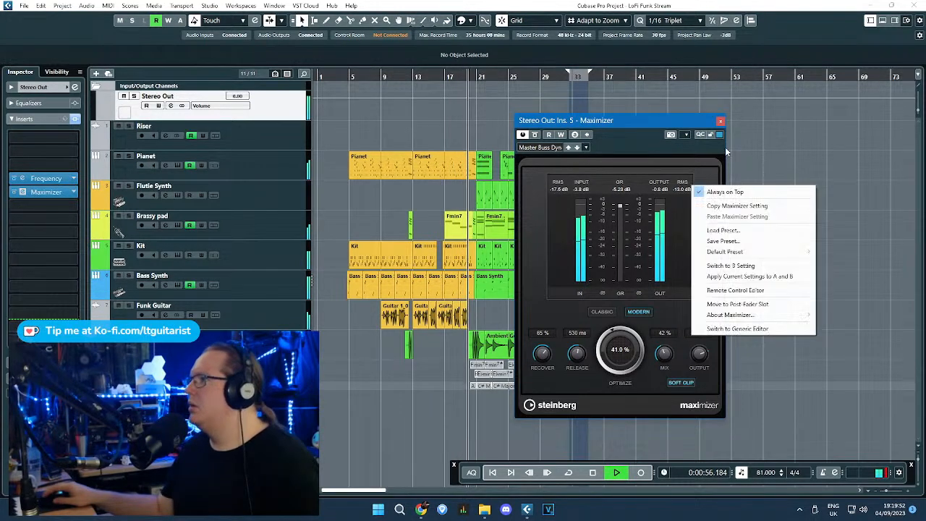
left_click(647, 126)
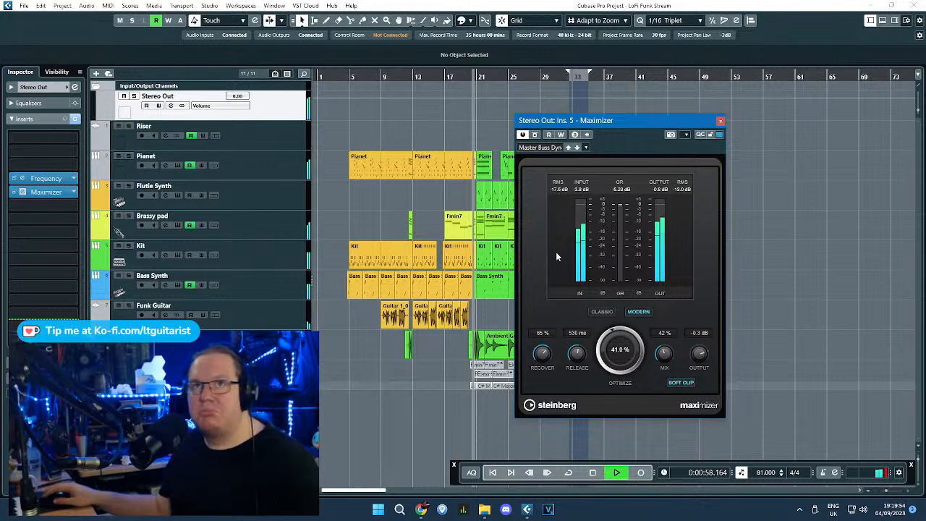
left_click(720, 121)
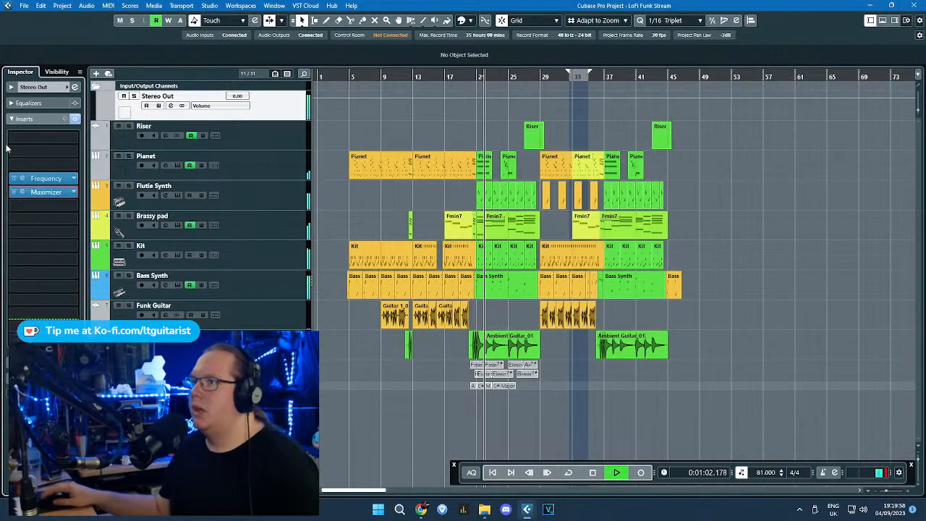
Step: Move the Stereo Out's Frequency EQ up to the third insert slot and add Magneto II in the fourth
left_click_drag(59, 176, 61, 165)
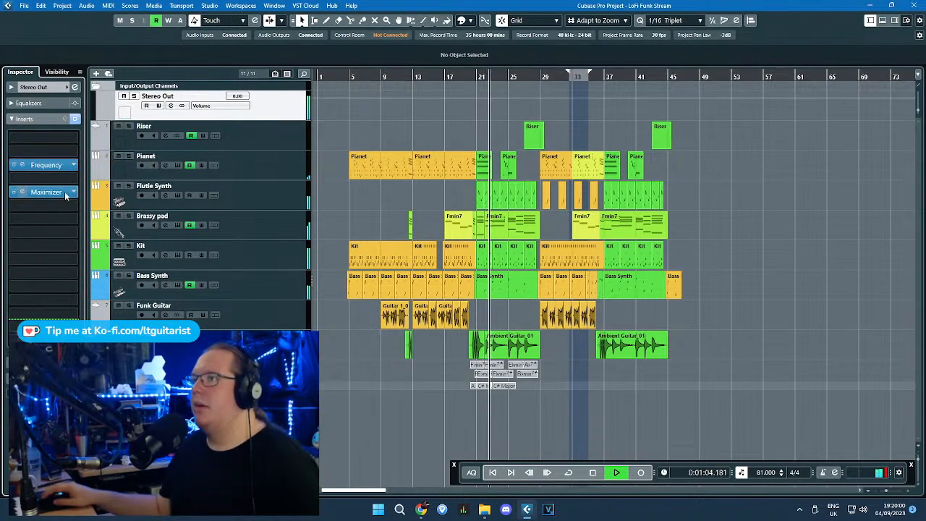
left_click(69, 191)
left_click(24, 275)
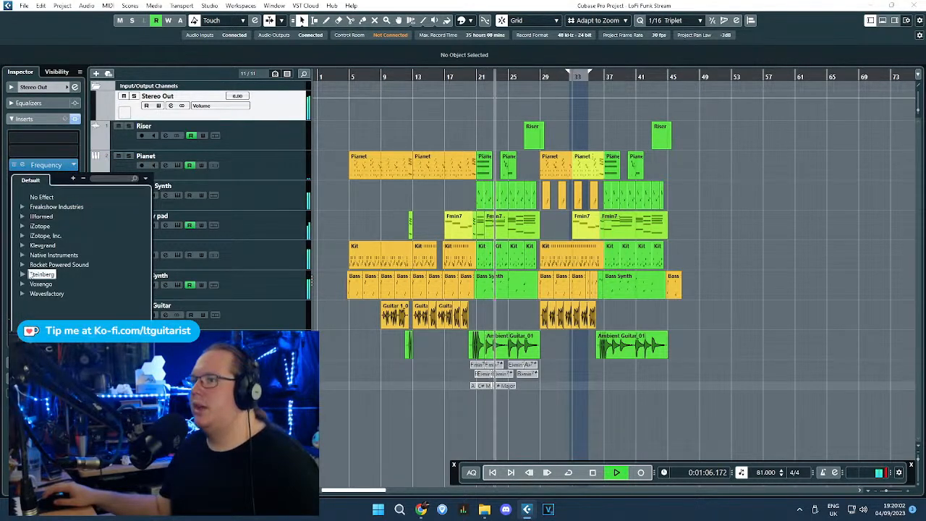
left_click(32, 312)
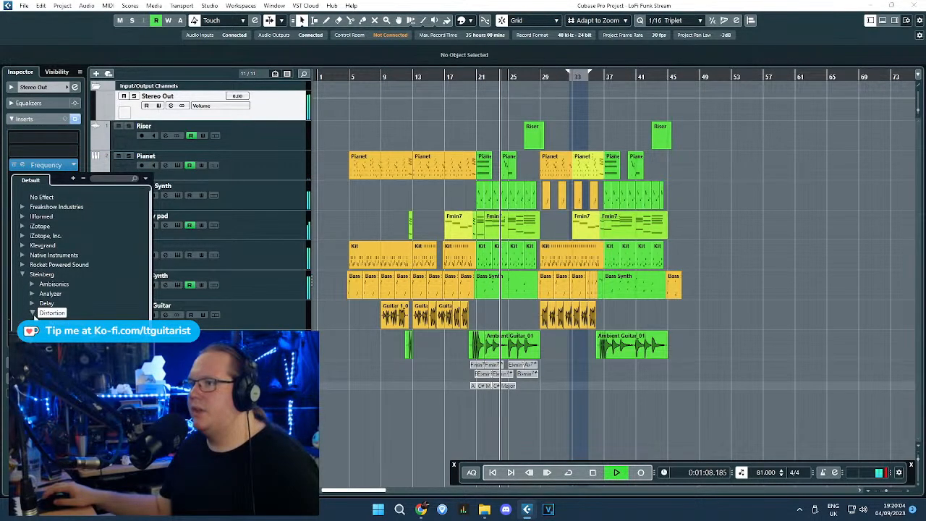
left_click(55, 380)
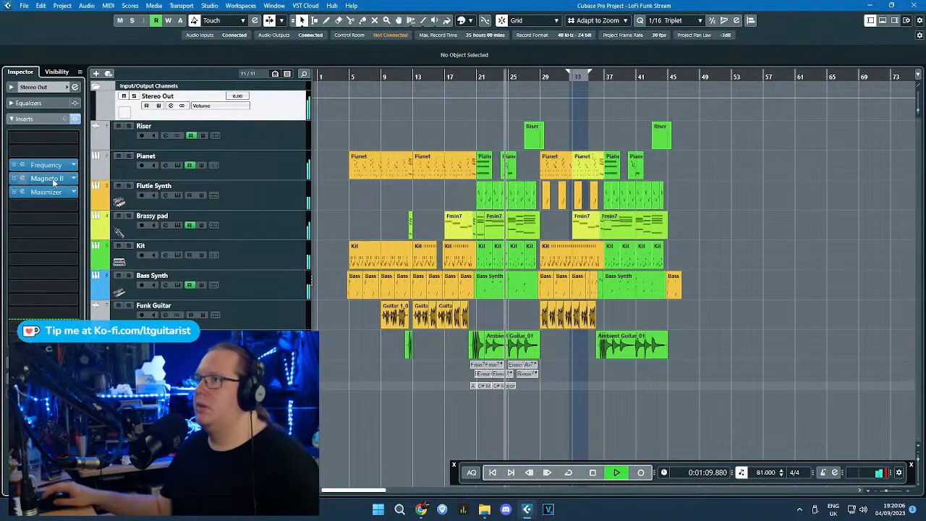
Step: Load the Master - more Air preset in Magneto II and close the plug-in
left_click(371, 169)
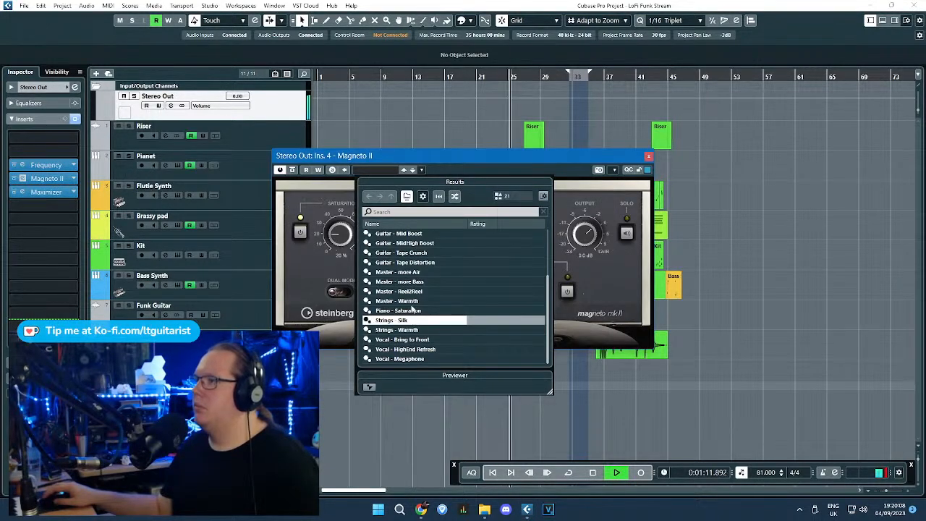
double_click(402, 272)
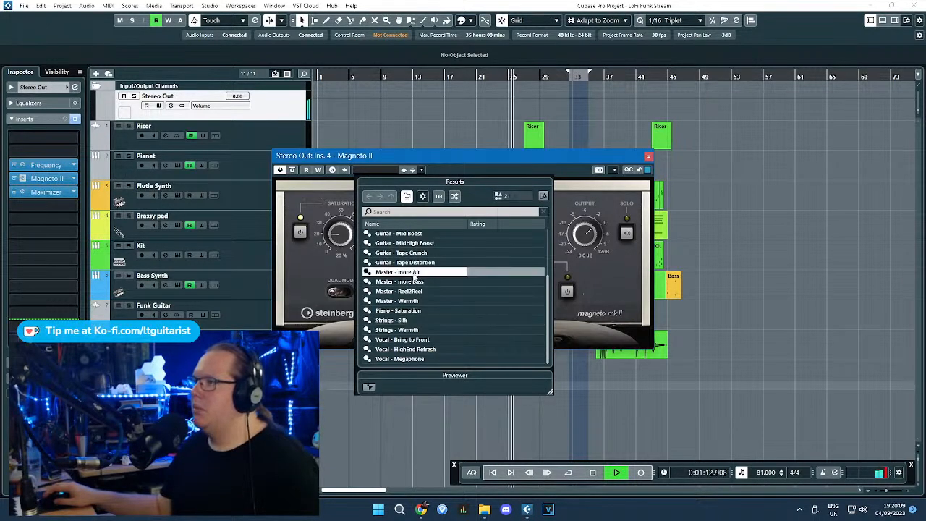
left_click(648, 156)
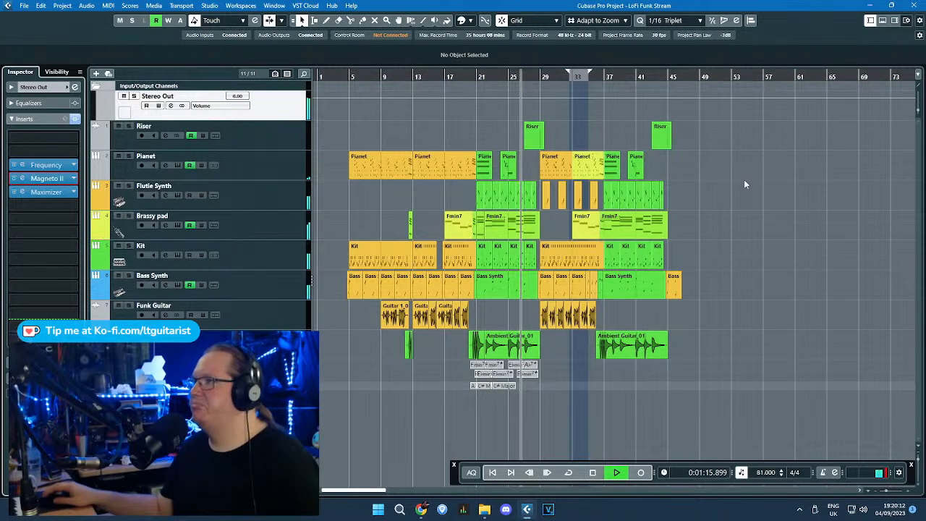
Step: Listen to the processed mix through the riser and into the funk section at bar 29, and stop playback
scroll(644, 258, "up", 3)
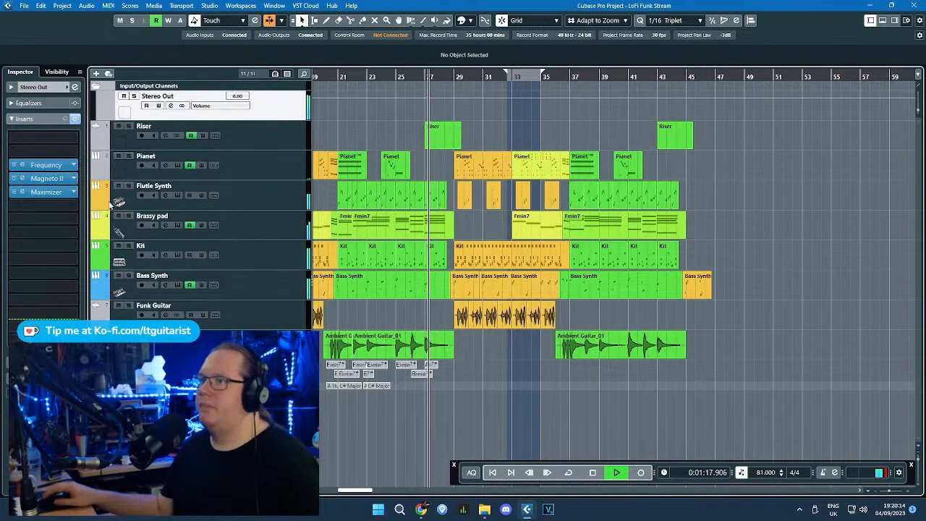
key("h")
key("h")
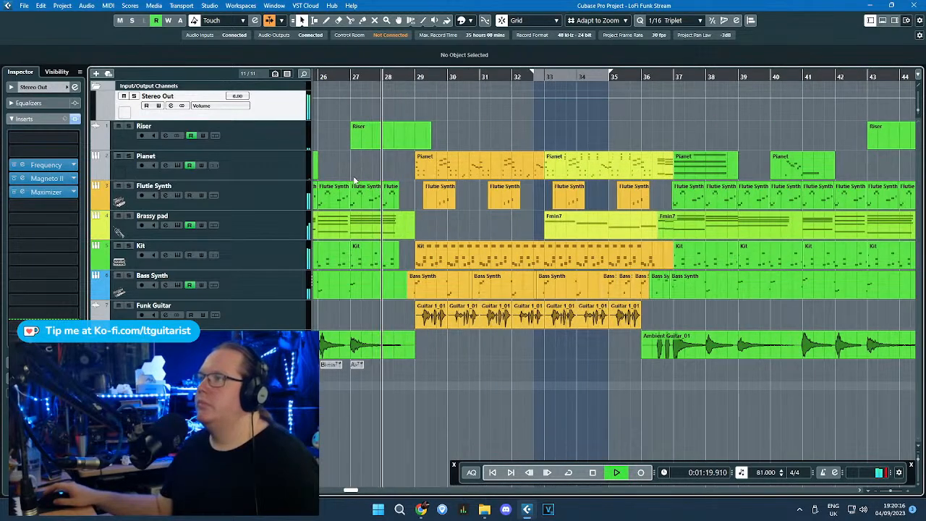
key("h")
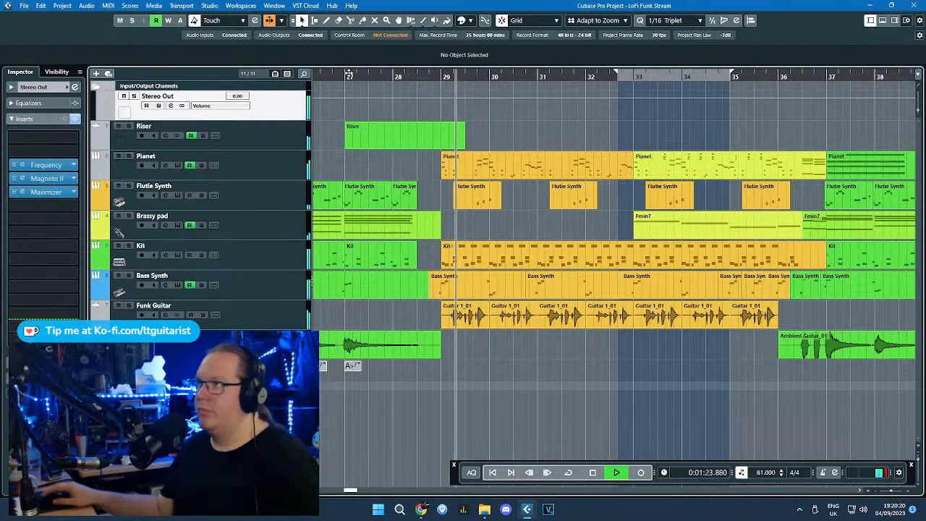
key("space")
Step: Add the Steinberg Phaser to the first insert slot of the Stereo Out
left_click(236, 144)
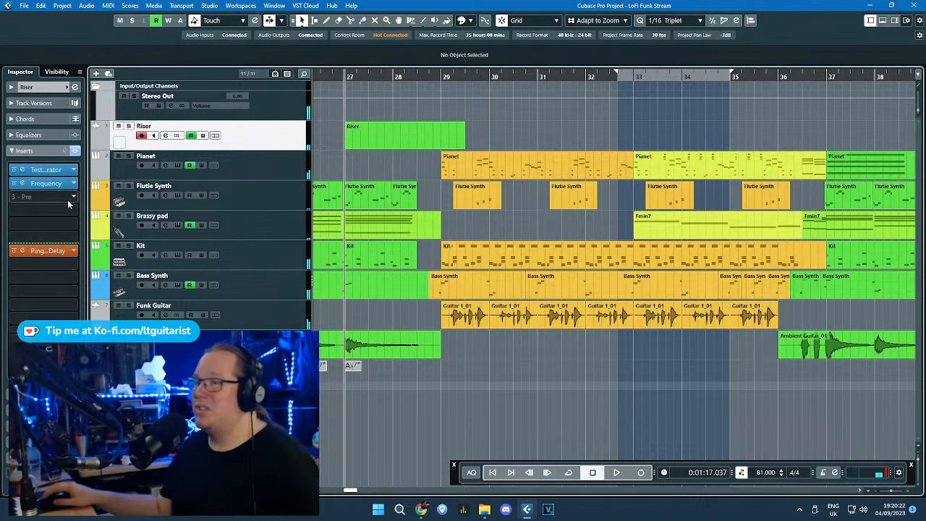
left_click(285, 103)
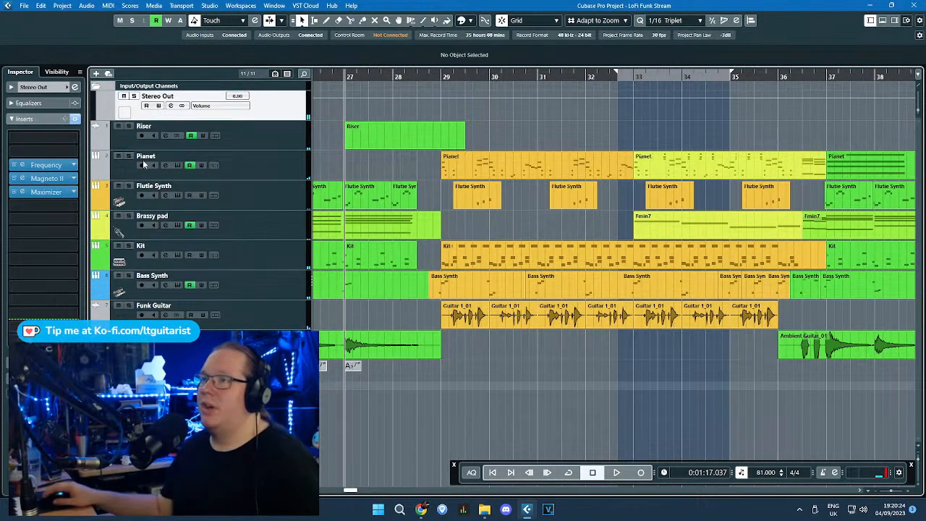
left_click(69, 140)
left_click(22, 234)
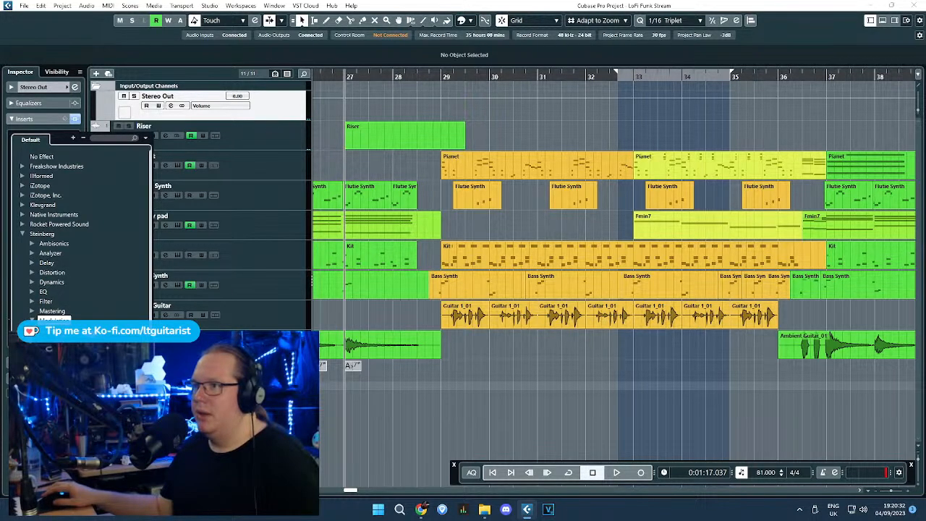
left_click(54, 320)
left_click(60, 340)
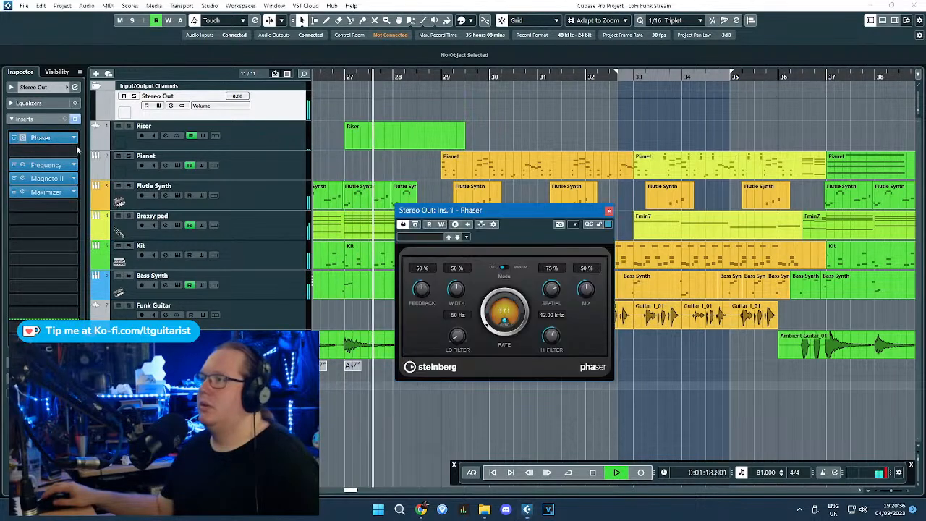
Step: Switch the Phaser to manual mode, show automation tracks for its Mod Manual and Mix parameters, and close the plug-in
left_click(505, 323)
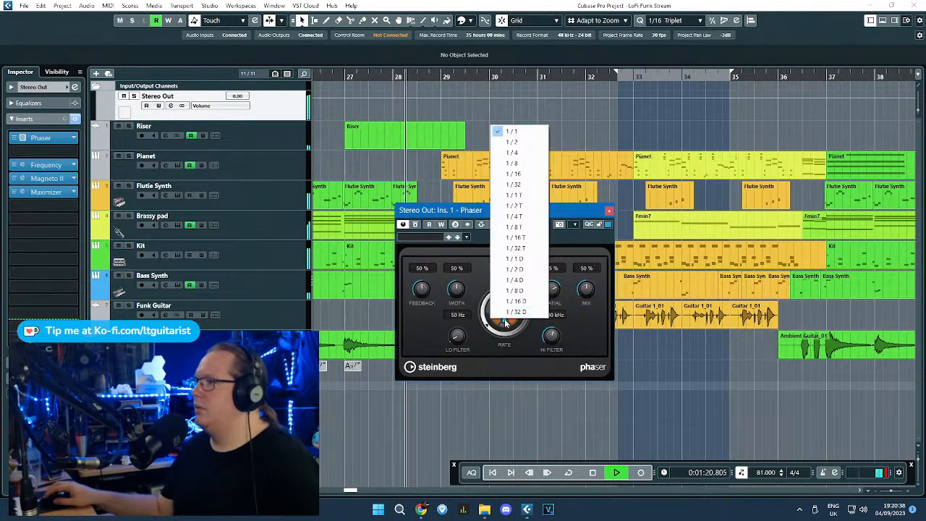
left_click(506, 323)
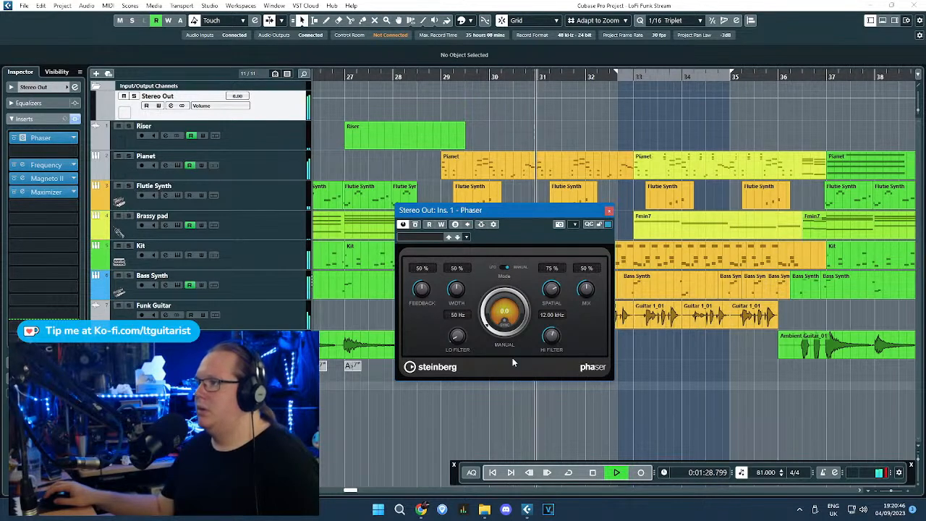
right_click(512, 331)
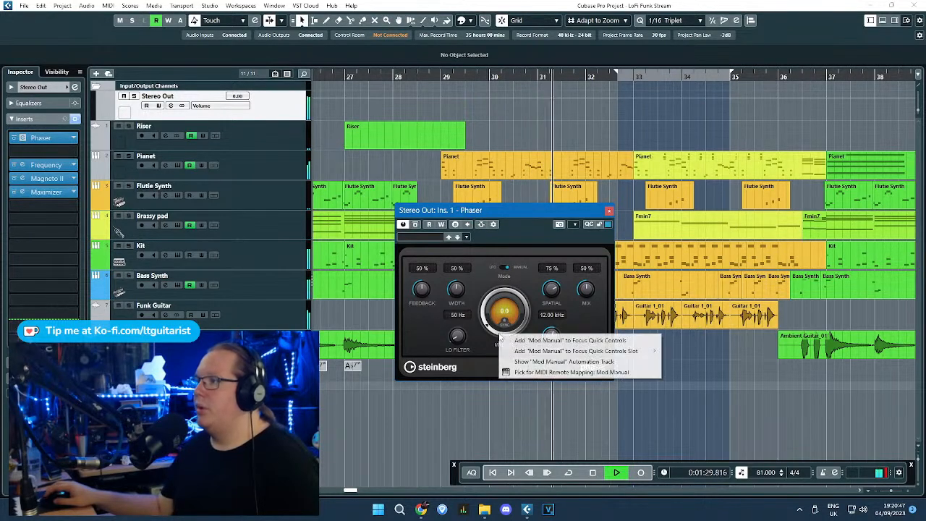
left_click(563, 362)
right_click(585, 292)
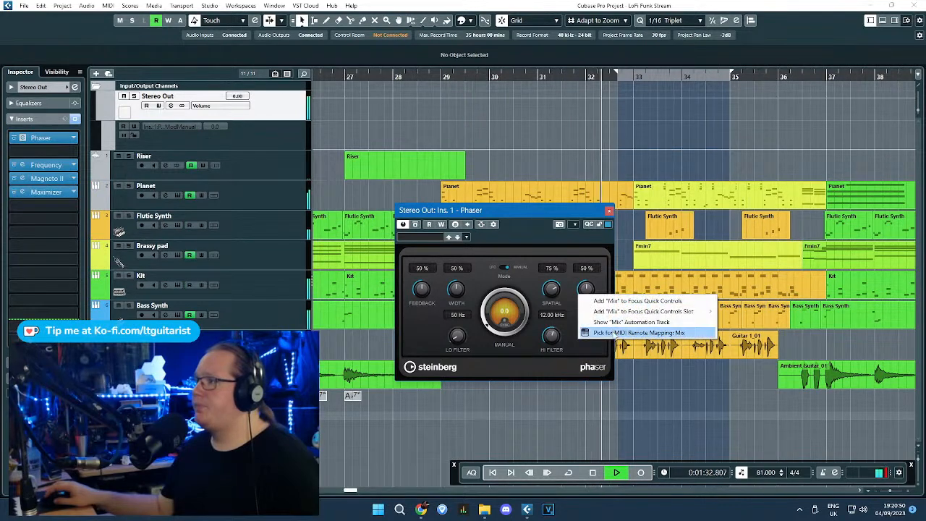
left_click(631, 323)
left_click(609, 210)
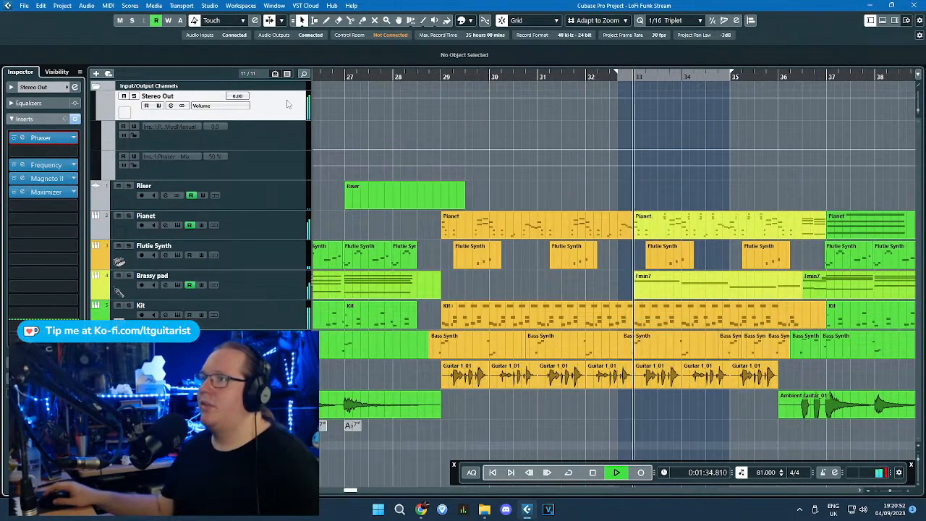
Step: Automate the Phaser's Mix to rise from 0% at bar 27 to 100% after bar 28 and drop to 0% at bar 29
left_click_drag(444, 165, 439, 197)
scroll(371, 163, "up", 2)
left_click(406, 187)
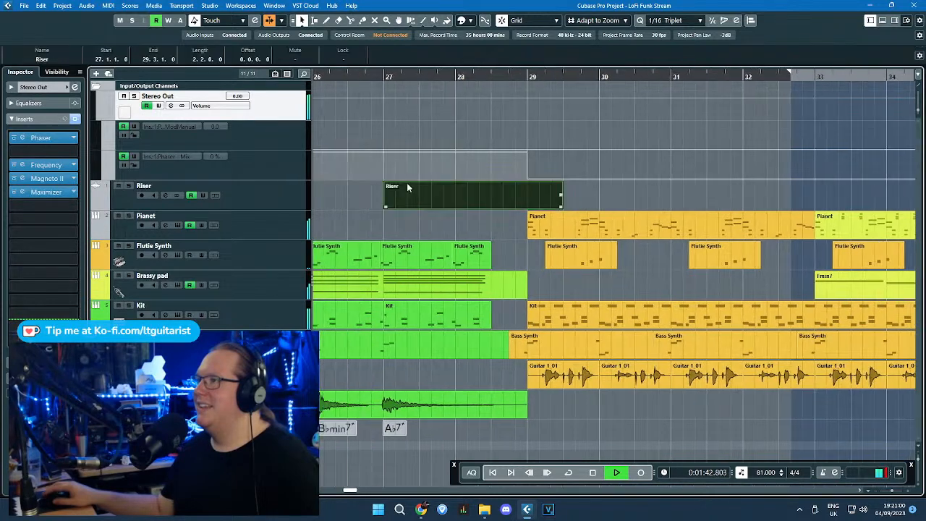
scroll(405, 185, "down", 1)
scroll(381, 169, "down", 2)
left_click_drag(483, 159, 480, 208)
left_click_drag(519, 167, 525, 155)
scroll(470, 177, "down", 3)
scroll(406, 130, "up", 4)
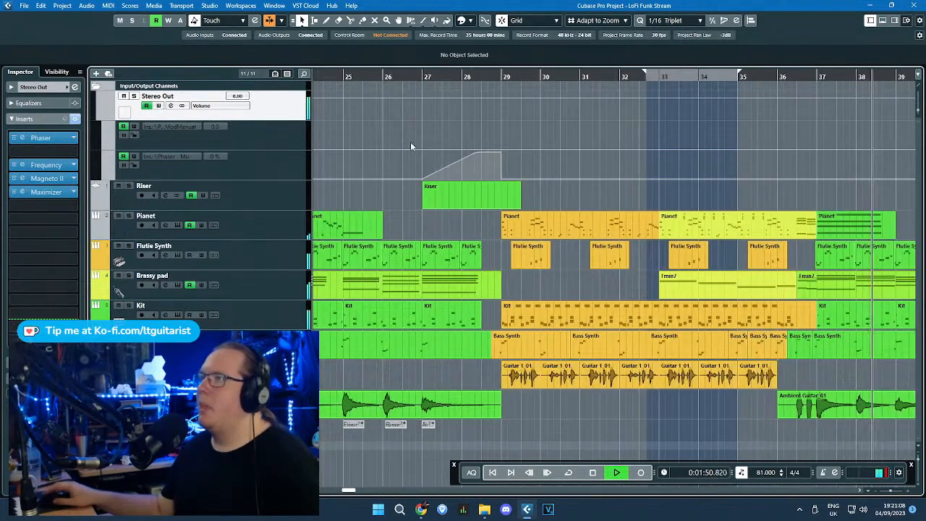
Step: Automate the Phaser's Mod Manual to fall from 100 at bar 27 to 0 at bar 29
left_click(424, 152)
left_click_drag(424, 152, 425, 101)
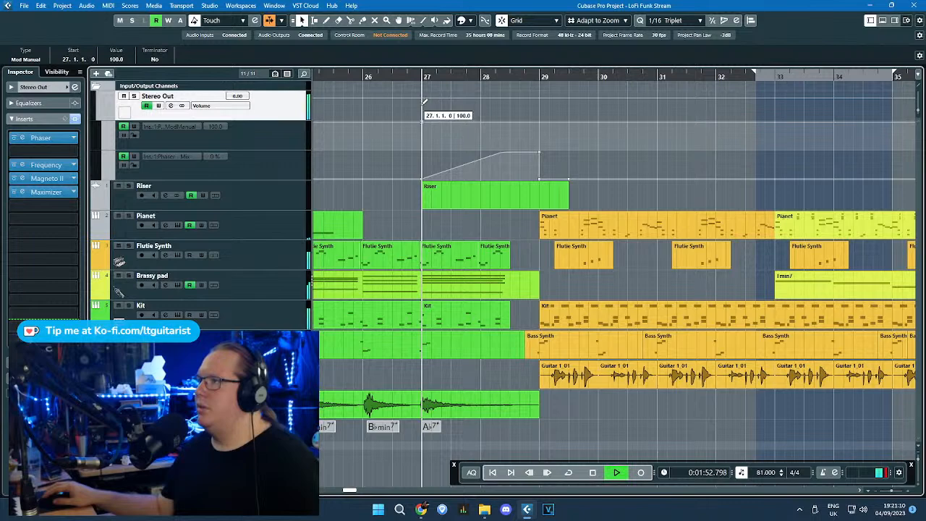
left_click_drag(542, 122, 536, 163)
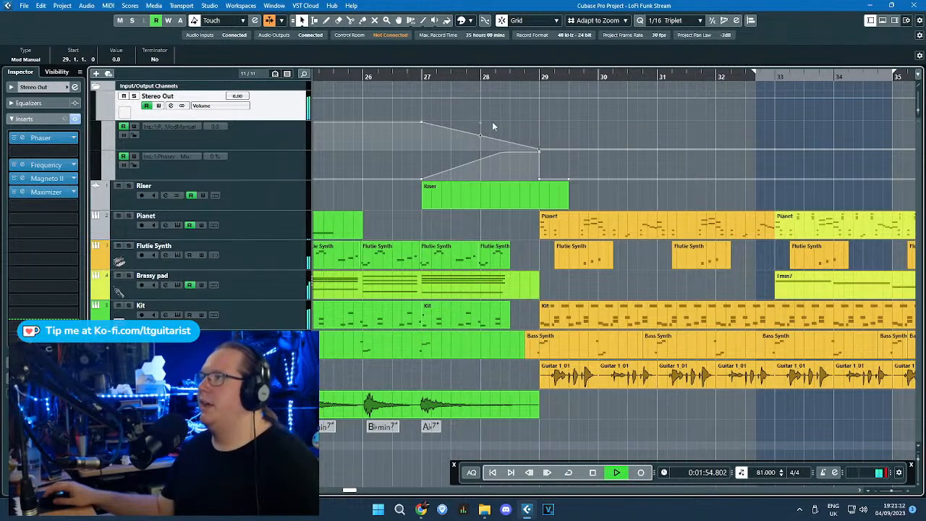
Step: Play the transition from bar 26 to hear the Phaser automation under the riser, and replay it from just before bar 27
left_click_drag(390, 78, 388, 90)
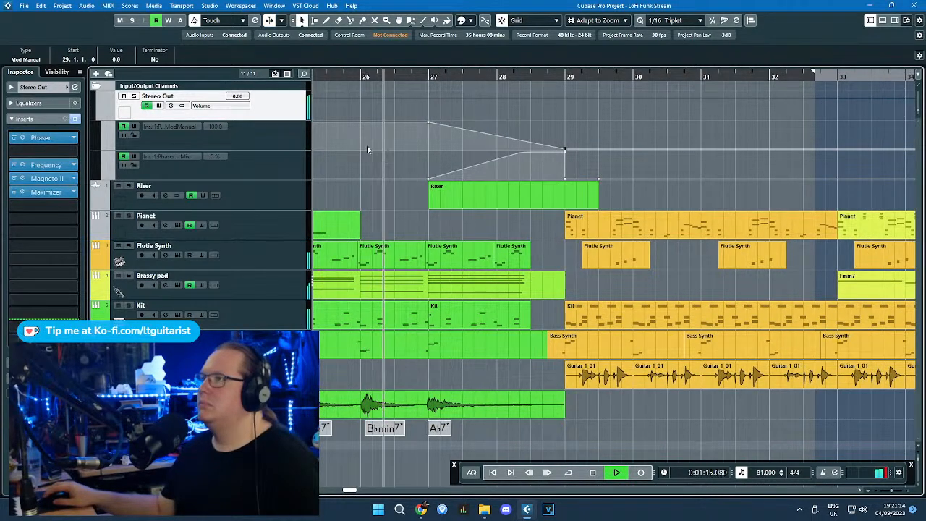
left_click(592, 126)
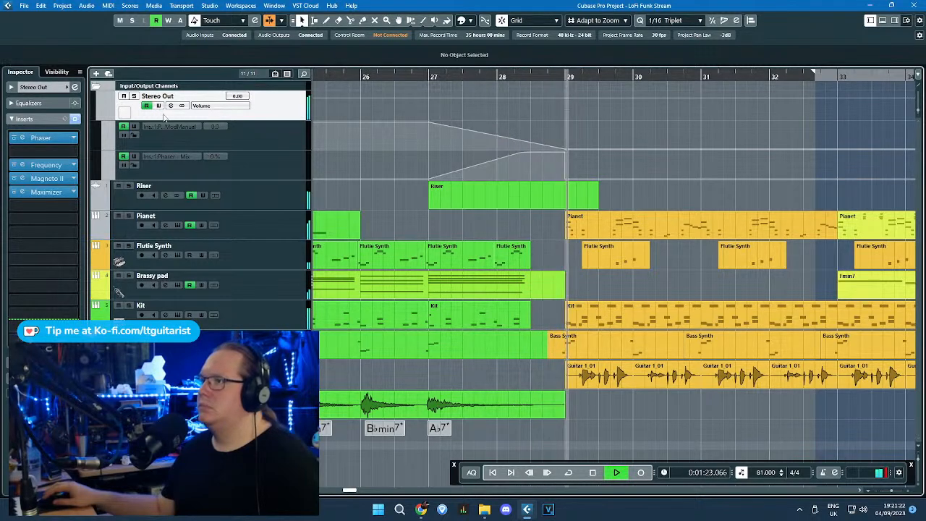
left_click(410, 77)
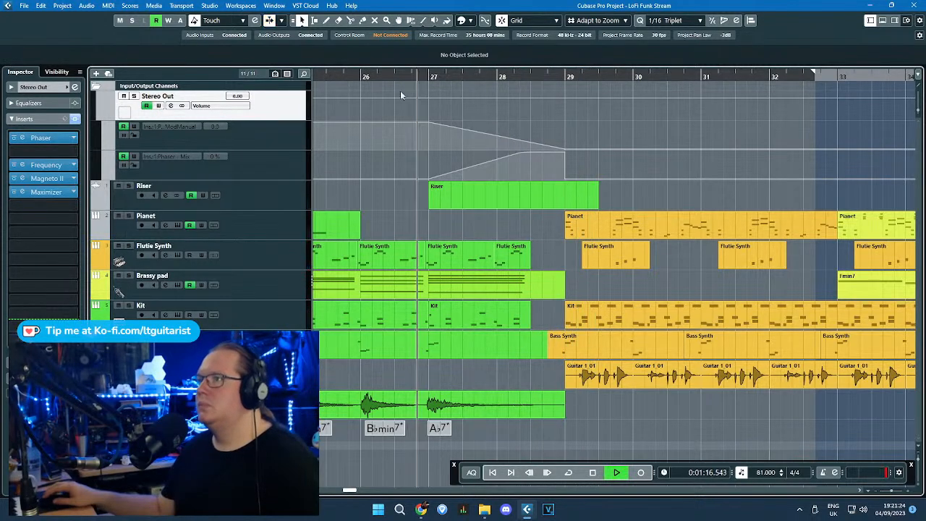
Step: Set the Phaser's Feedback to 77%, Width to 64% and Spatial to 69%, and switch it back to LFO mode
left_click(37, 139)
left_click(40, 139)
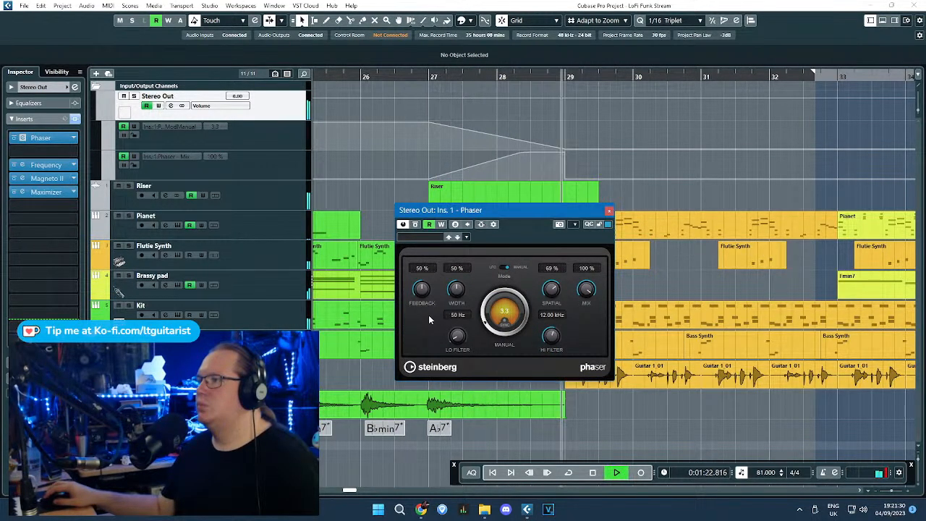
left_click(428, 77)
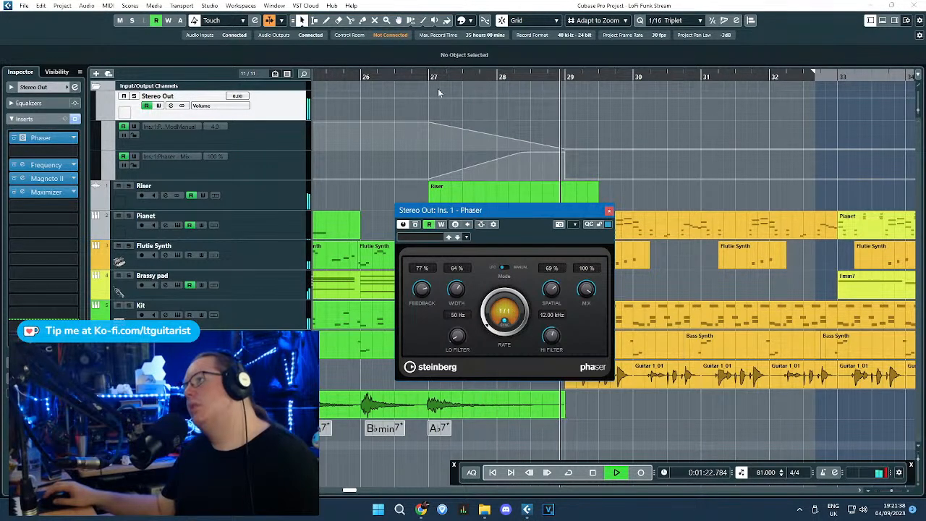
Step: Replay the transition from bar 26 and delete the Mod Manual automation ramp between bars 27 and 29
left_click(394, 78)
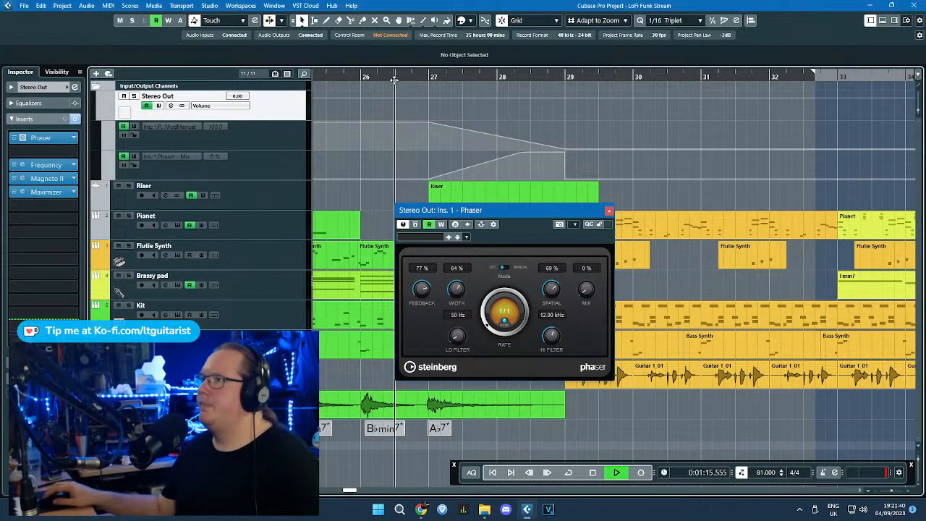
left_click(567, 152)
key("Delete")
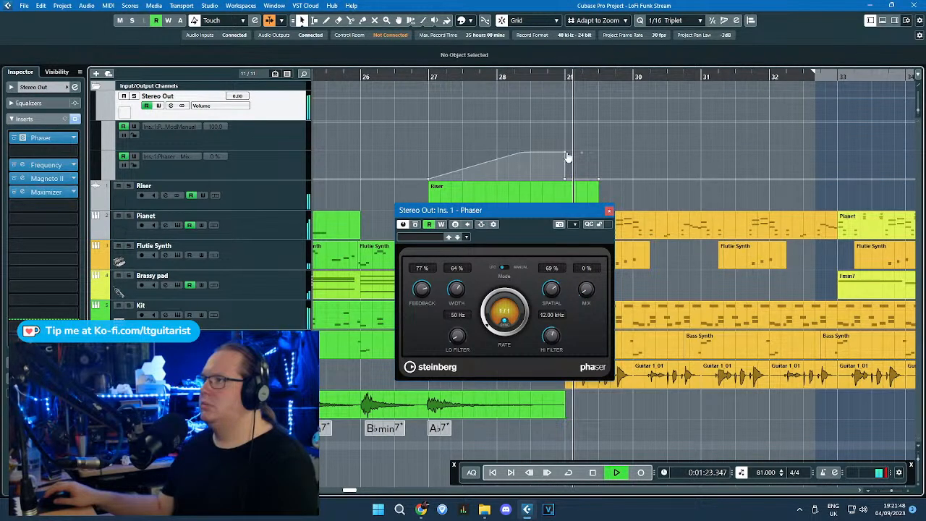
Step: Lower the Mix automation peak at bar 29 to about 59% and make it curve down to 0% at 29.1.3.80
left_click_drag(568, 153, 566, 162)
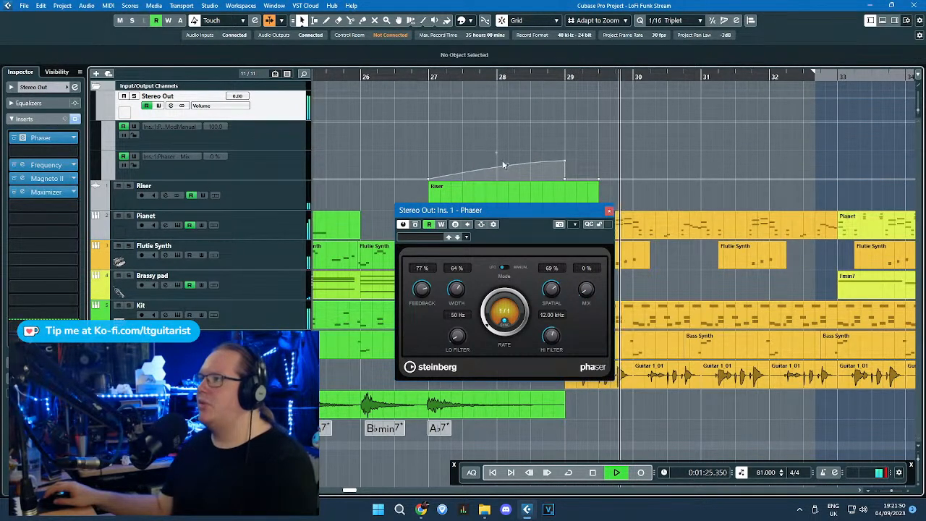
left_click(434, 88)
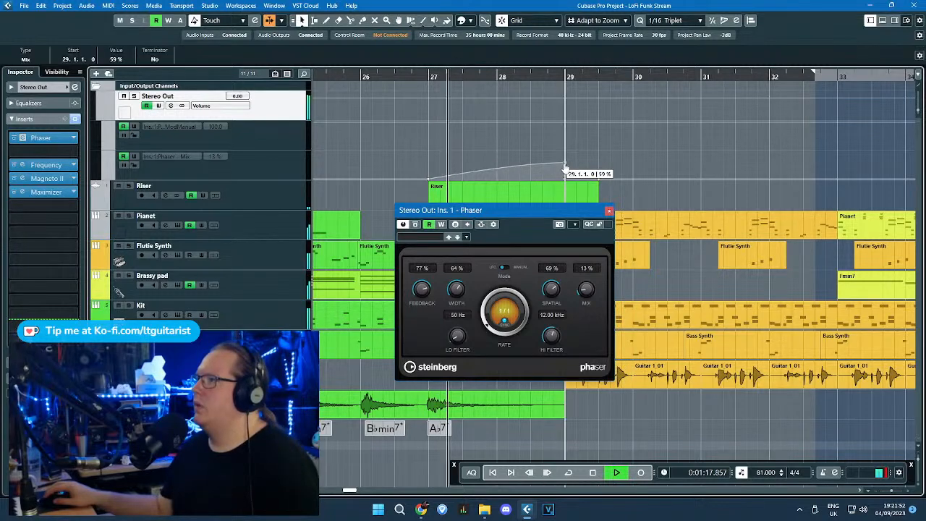
left_click_drag(565, 168, 581, 182)
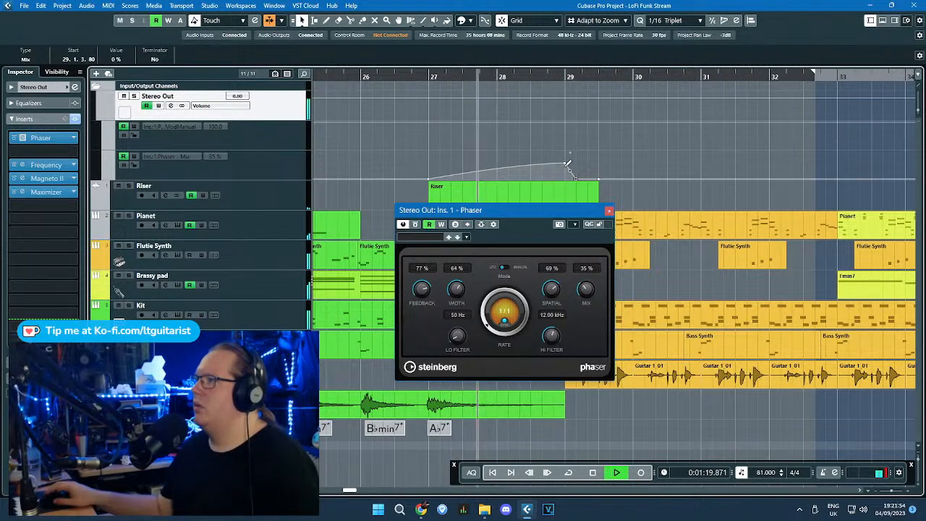
scroll(567, 166, "up", 1)
left_click(571, 183)
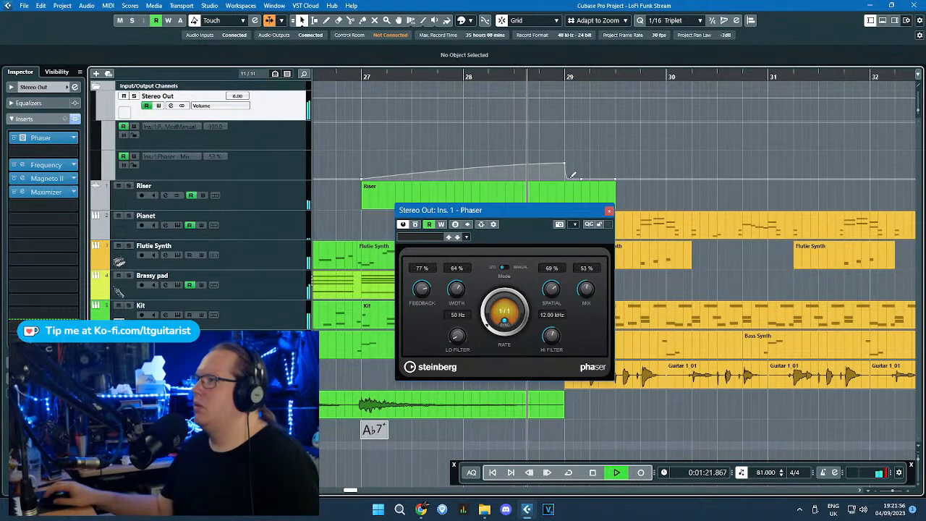
Step: Close the Phaser, start the Mix ramp at bar 28 with a 38% peak at bar 29, and play from bar 26
left_click(609, 210)
left_click_drag(361, 180, 566, 174)
left_click_drag(318, 76, 352, 71)
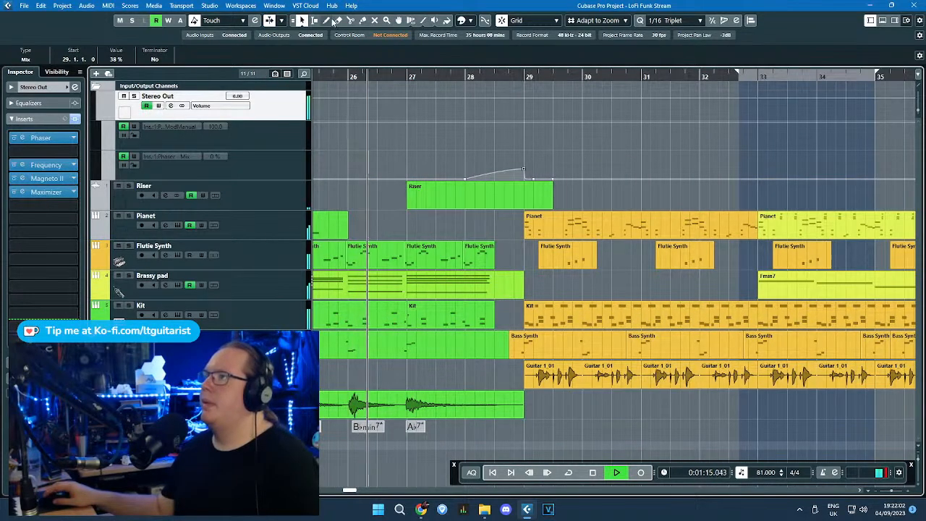
Step: Copy the Mix automation range over the riser, from 27.1.1 to 29.3.1, to the second riser at bar 43, and return to object selection
left_click(315, 20)
mouse_move(416, 151)
left_mouse_down()
mouse_move(533, 173)
mouse_move(408, 158)
left_mouse_up()
scroll(561, 188, "up", 2)
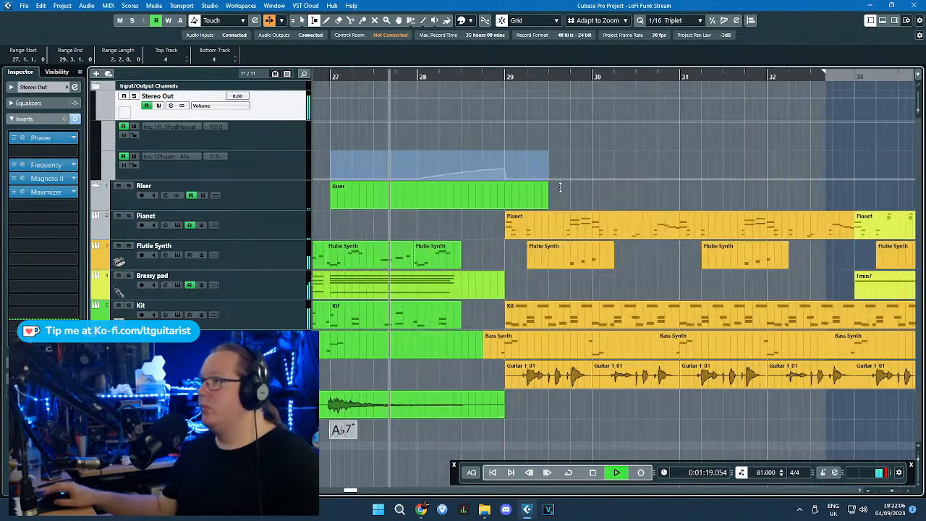
scroll(561, 188, "up", 1)
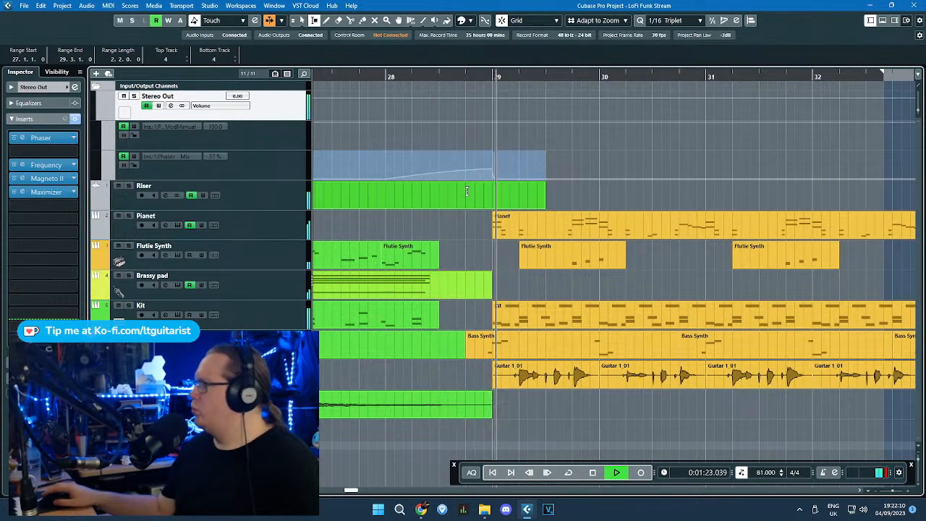
scroll(550, 188, "down", 2)
scroll(646, 186, "down", 2)
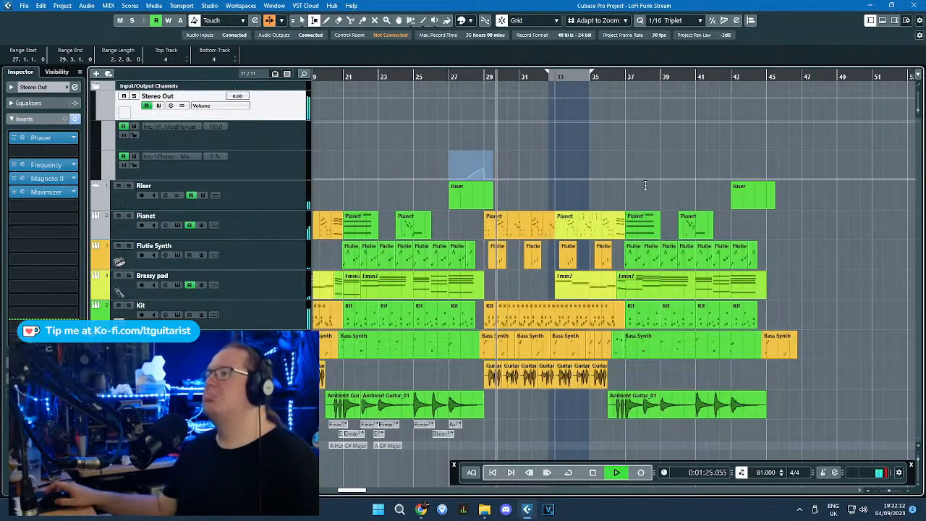
scroll(799, 156, "up", 2)
left_click_drag(779, 163, 649, 166)
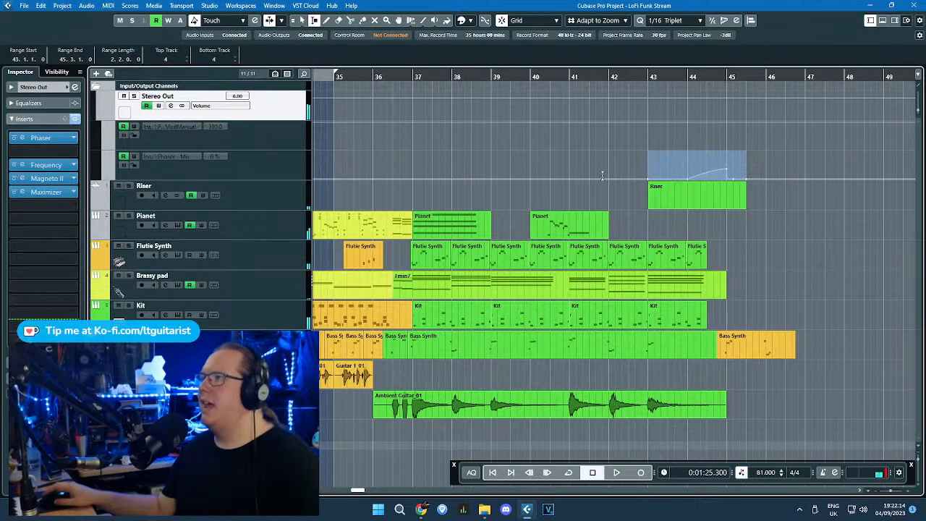
key("1")
Step: Play the ending from just before bar 43 and move the start of the second Mix ramp to 43.4.2.40
scroll(634, 118, "down", 2)
scroll(589, 91, "up", 3)
scroll(558, 95, "down", 3)
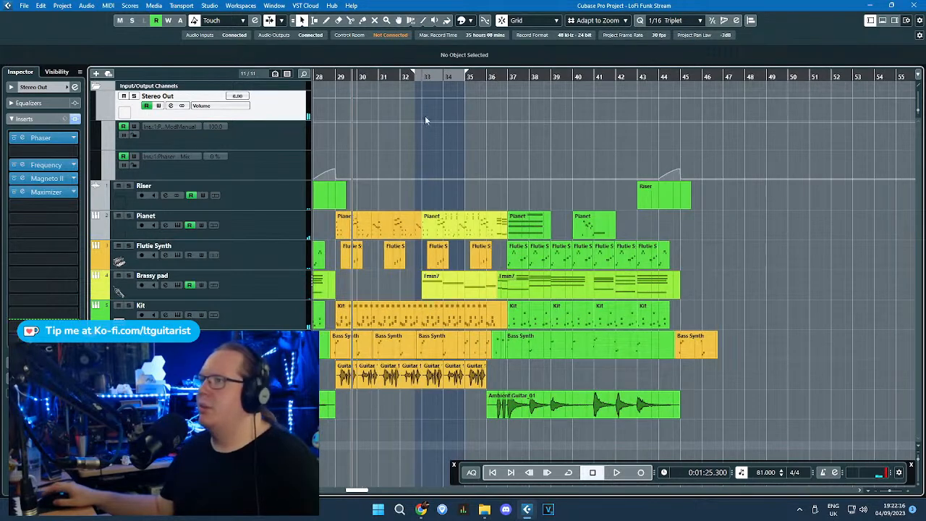
scroll(313, 159, "left", 2)
left_click(655, 75)
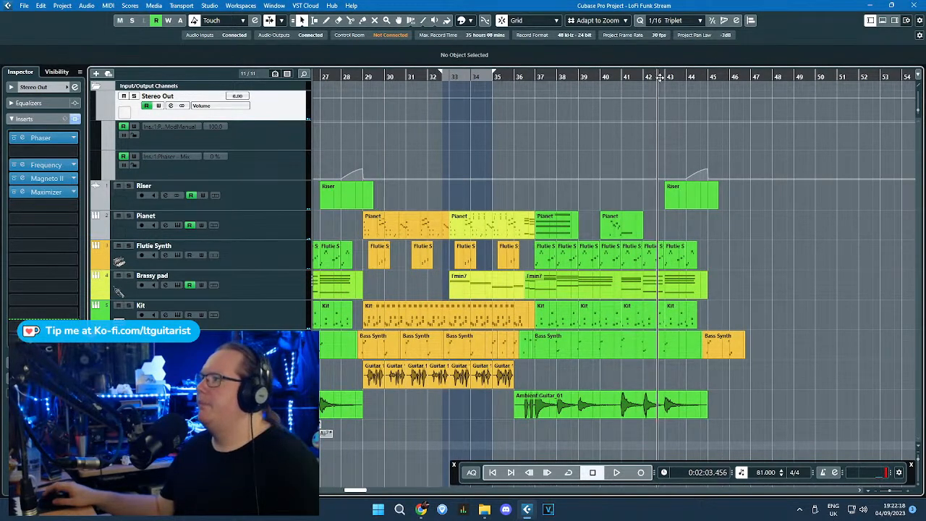
key("space")
scroll(700, 172, "up", 2)
scroll(701, 174, "up", 2)
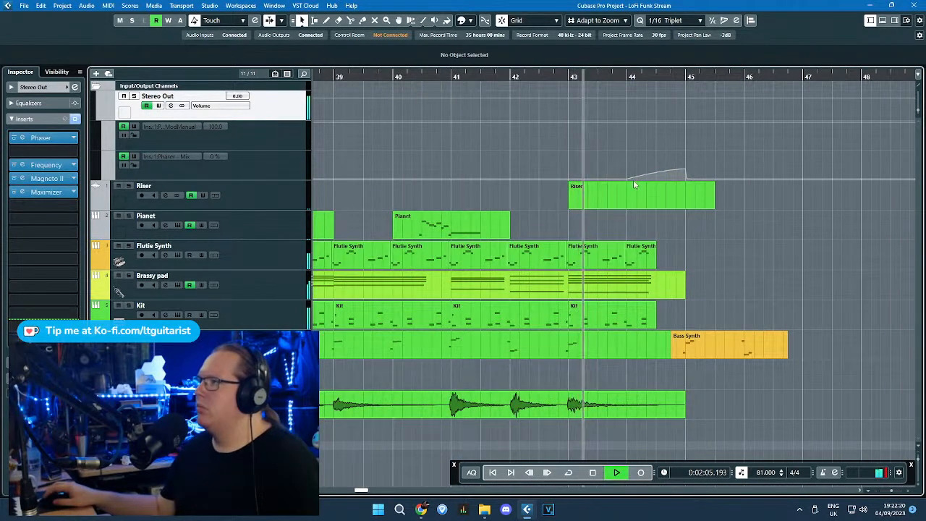
left_click_drag(628, 179, 617, 188)
scroll(691, 186, "up", 2)
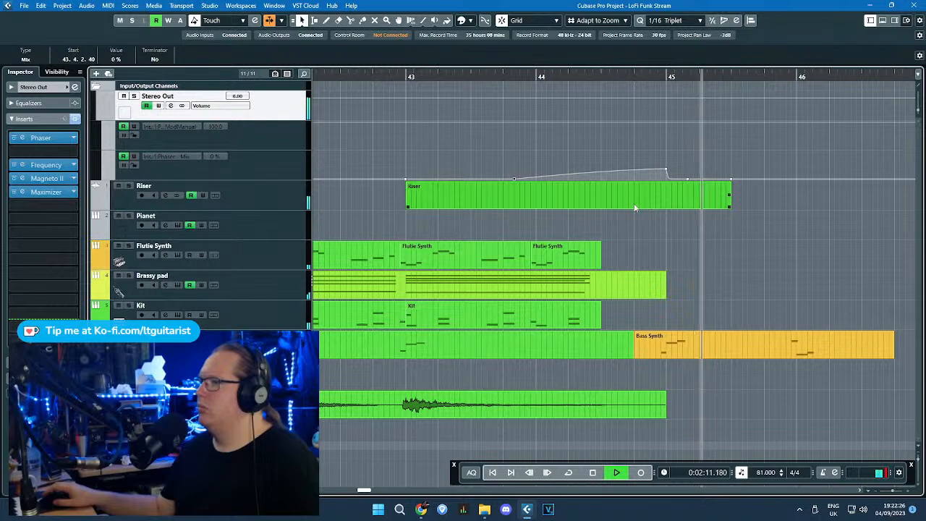
Step: Lock the Phaser's Mod Manual and Mix automation tracks and select the Stereo Out
left_click(137, 171)
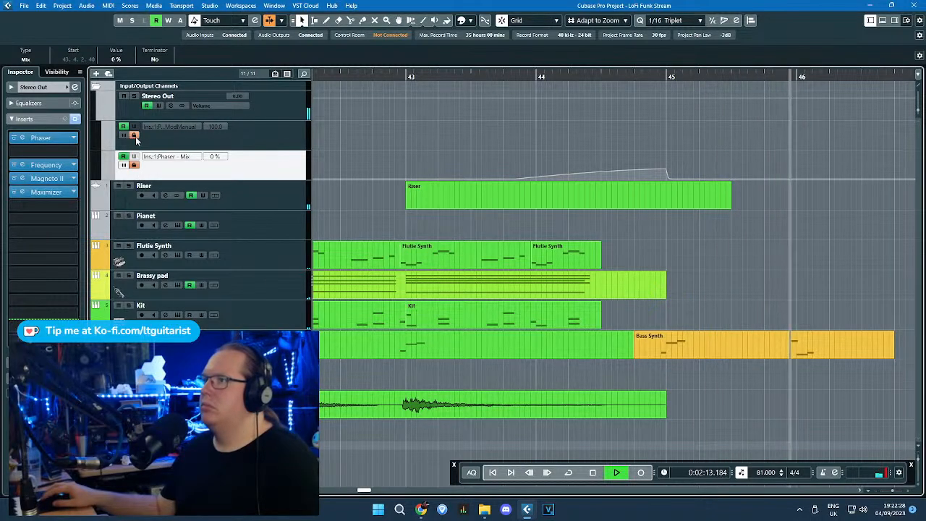
left_click(106, 116)
key("g")
key("g")
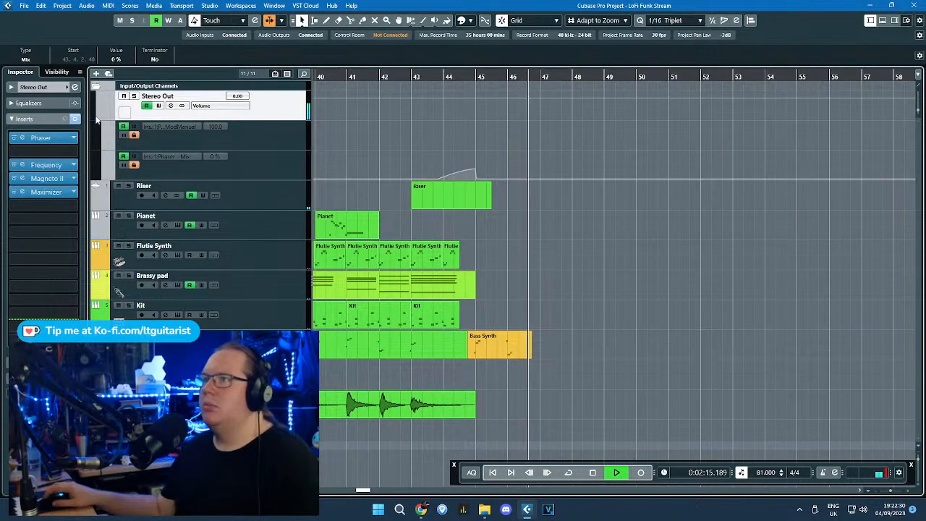
Step: Fold the Stereo Out automation tracks and play the first riser with the locators set from bar 27 to bar 30
left_click(96, 118)
key("space")
scroll(465, 111, "left", 5)
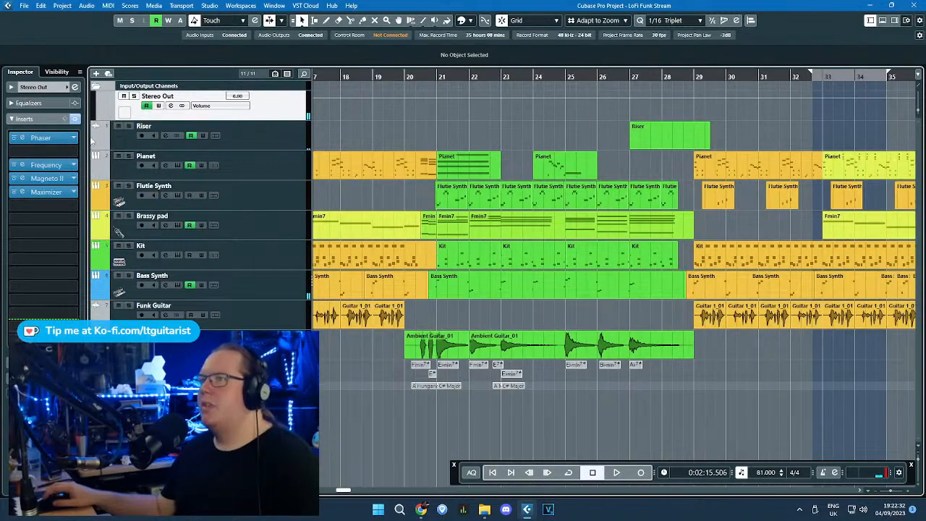
left_click_drag(631, 75, 727, 80)
left_click(626, 78)
key("space")
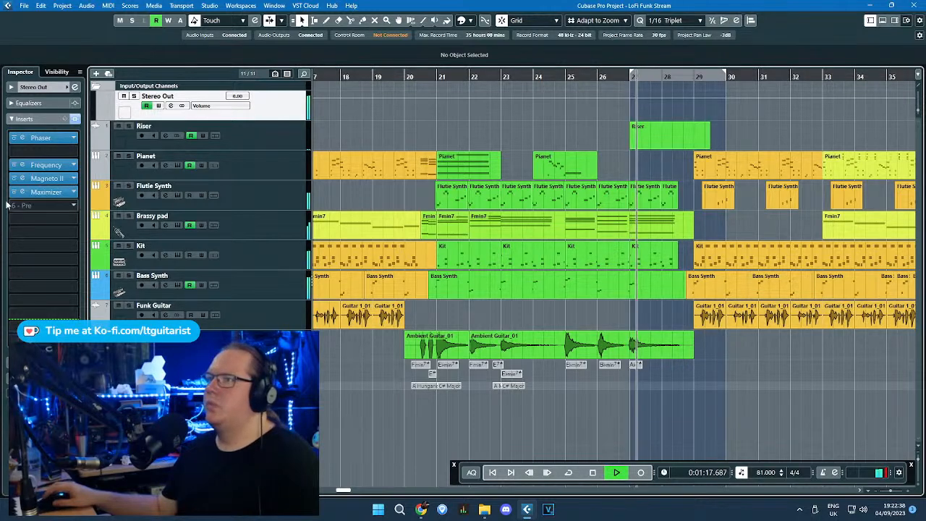
Step: Set the Spatial amount of the Stereo Out Phaser to 100% and play the riser from bar 27
left_click(43, 138)
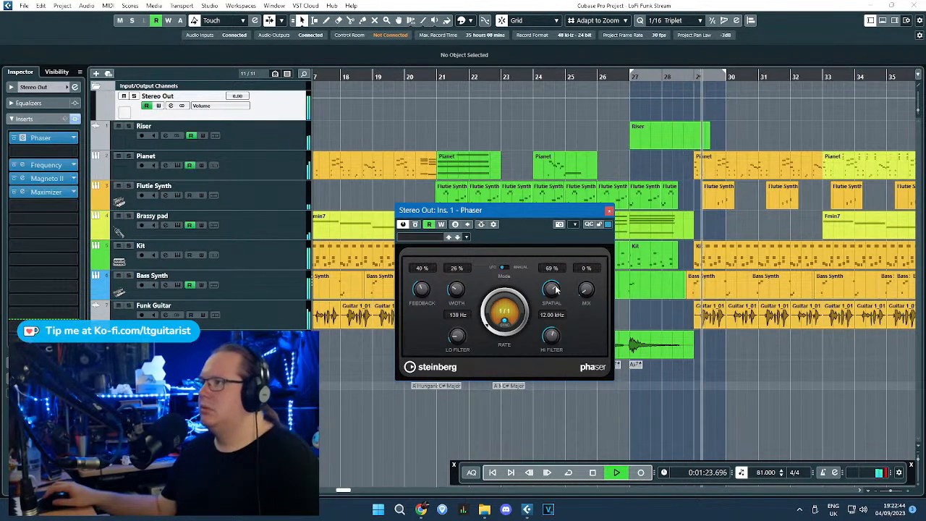
left_click_drag(552, 297, 552, 266)
left_click(630, 76)
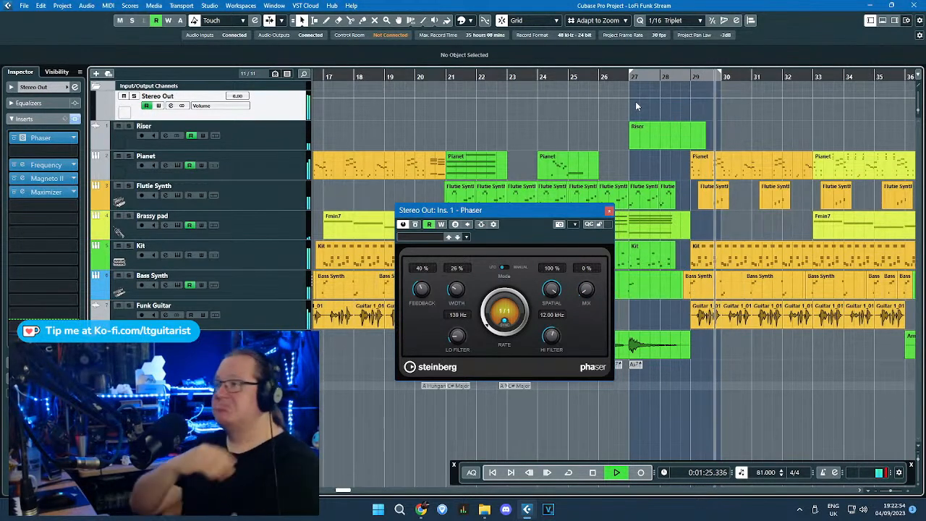
left_click_drag(600, 213, 603, 209)
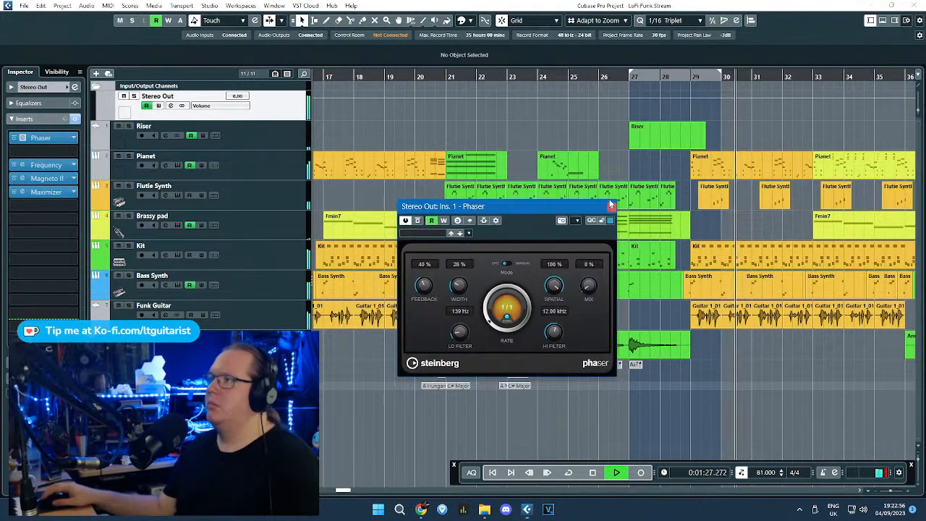
Step: Set the Riser track's EQ band 4 to -9.3 dB at 11016 Hz and play the passage from bar 26
key("space")
key("Down")
left_click(29, 135)
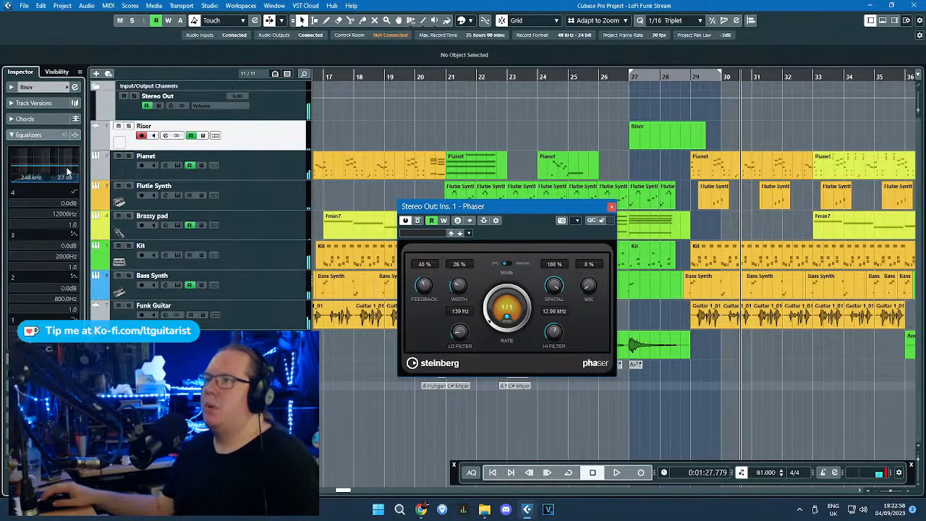
left_click_drag(76, 171, 74, 177)
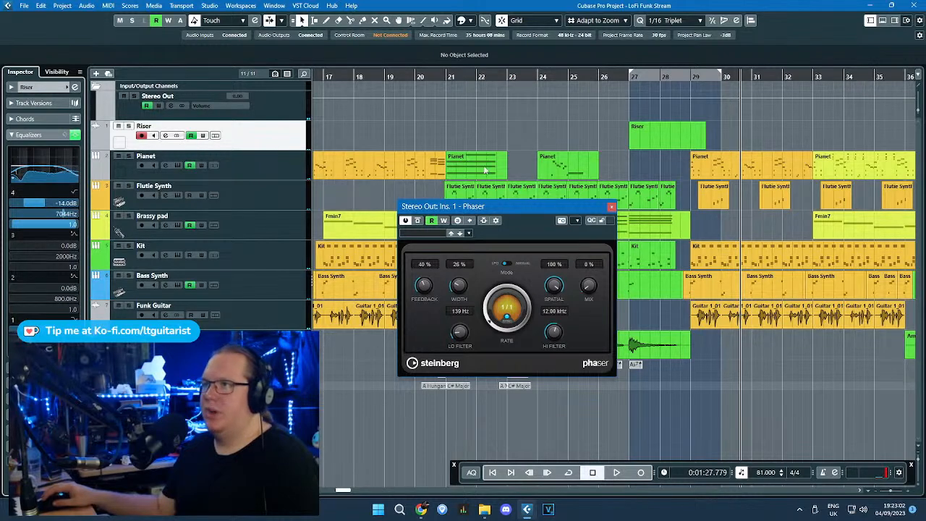
left_click(619, 76)
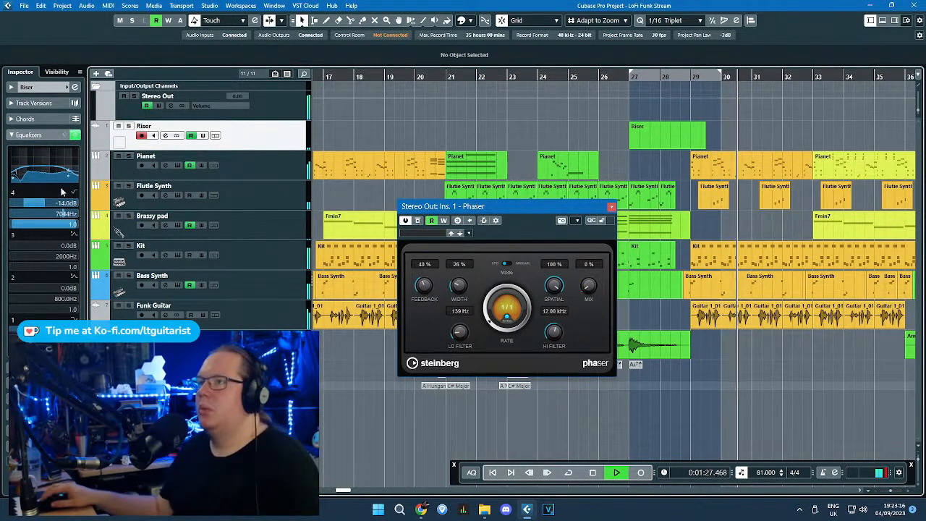
left_click_drag(68, 176, 72, 172)
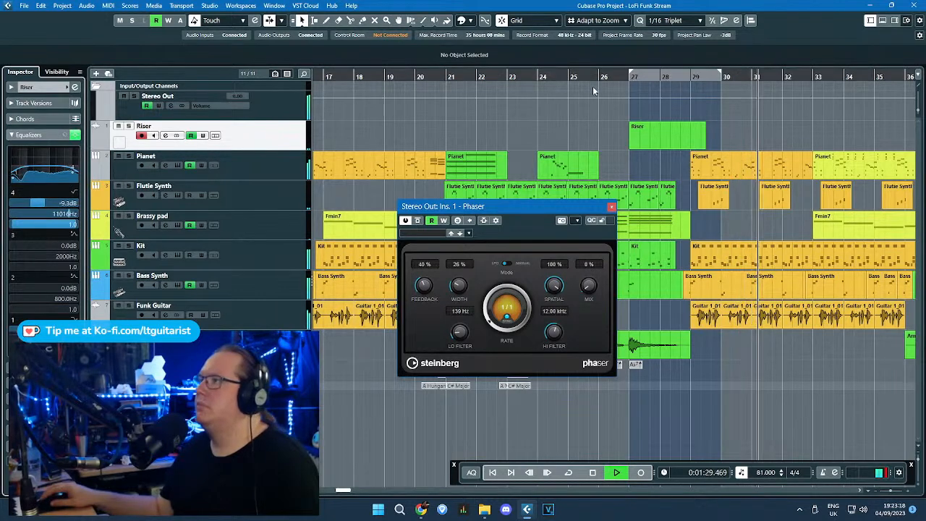
left_click(597, 77)
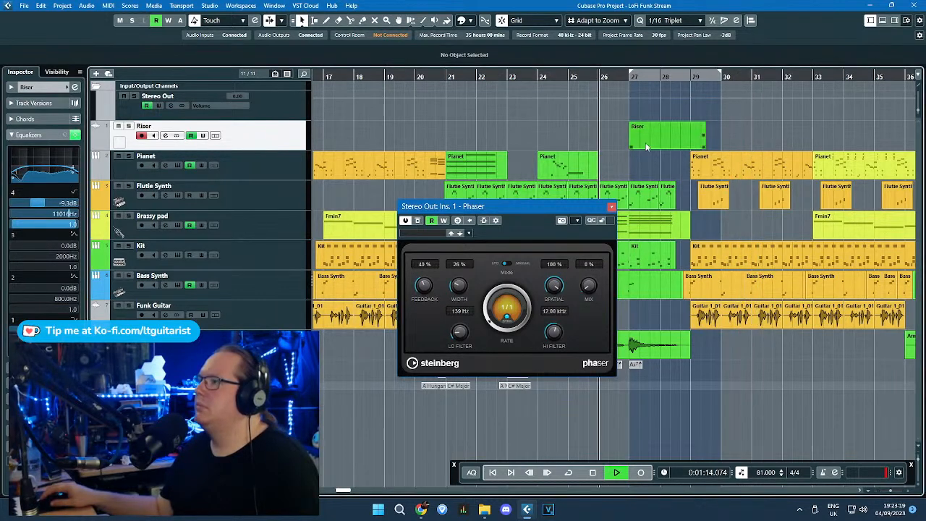
Step: Close the Phaser and play the arrangement from around bar 23 towards the riser
left_click(611, 207)
scroll(558, 87, "down", 3)
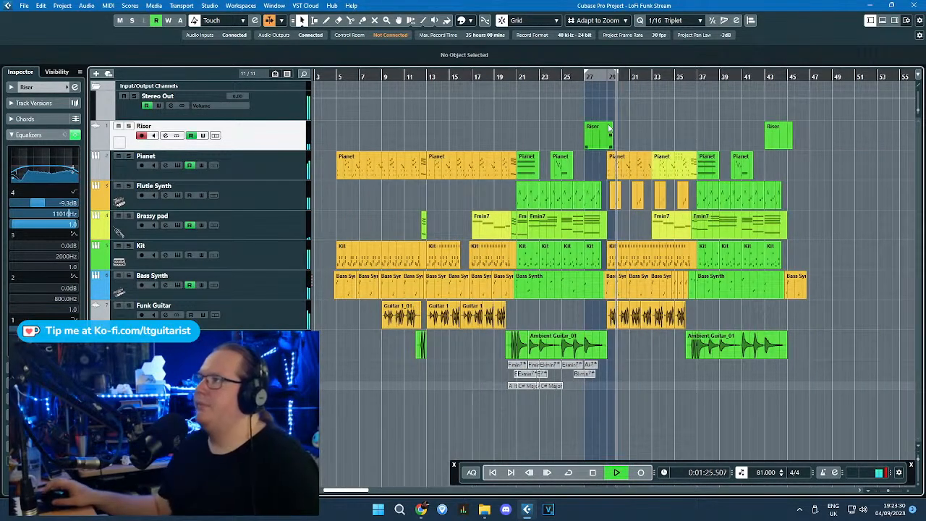
left_click(548, 76)
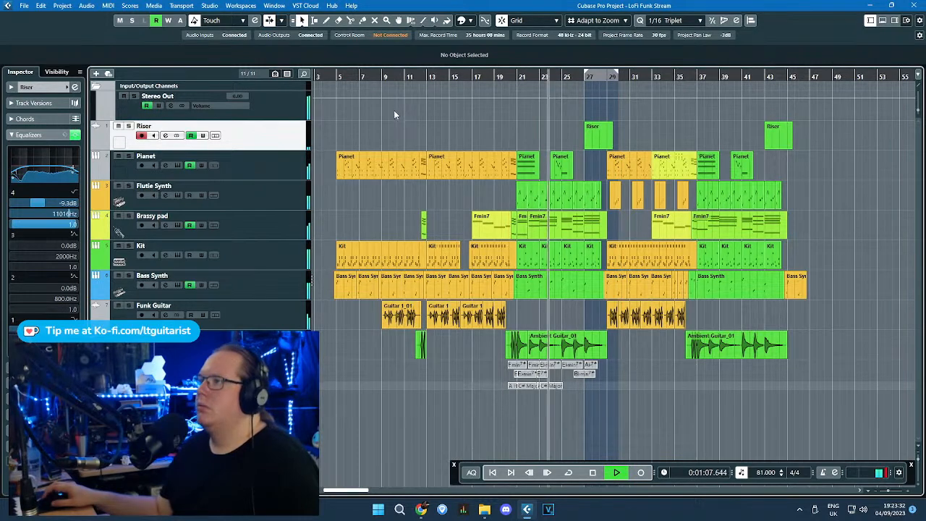
key("h")
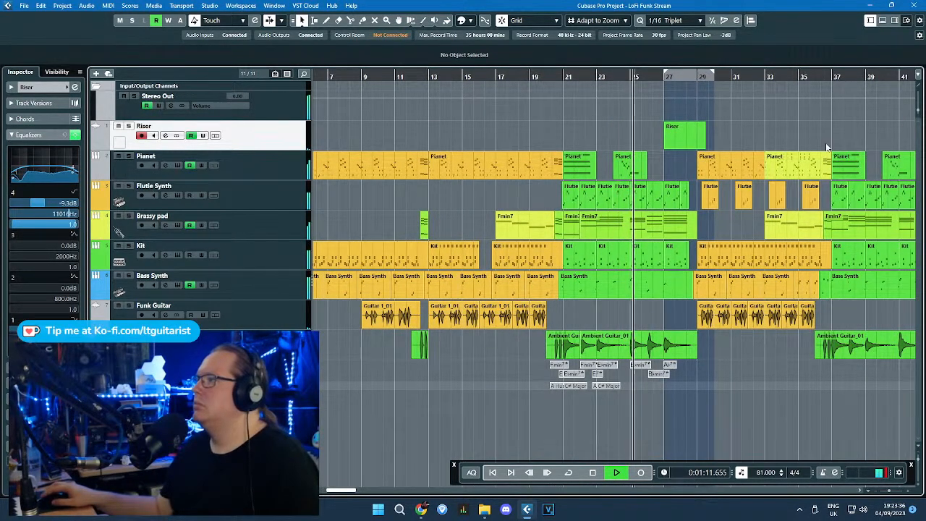
key("space")
scroll(840, 228, "up", 1)
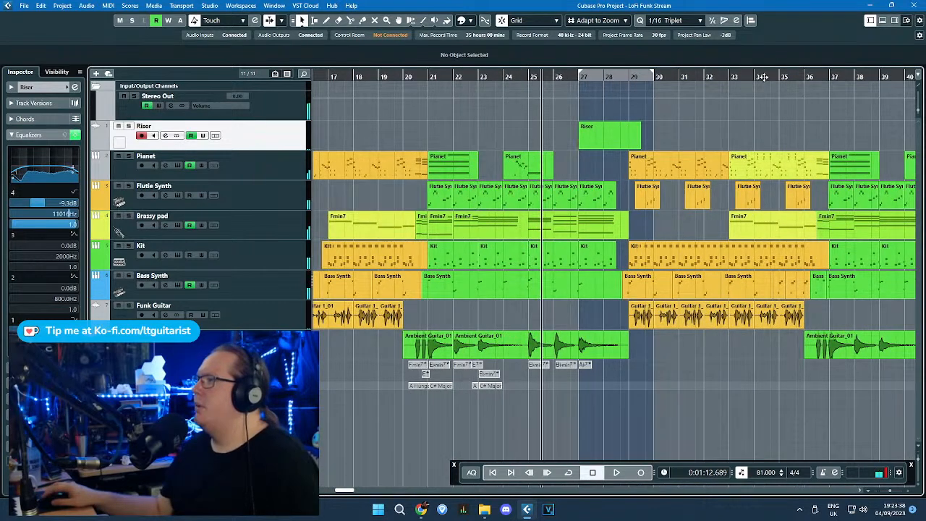
Step: Open the Kit part that starts at bar 29 in the Key Editor and listen to its pattern up to bar 35
double_click(772, 249)
key("space")
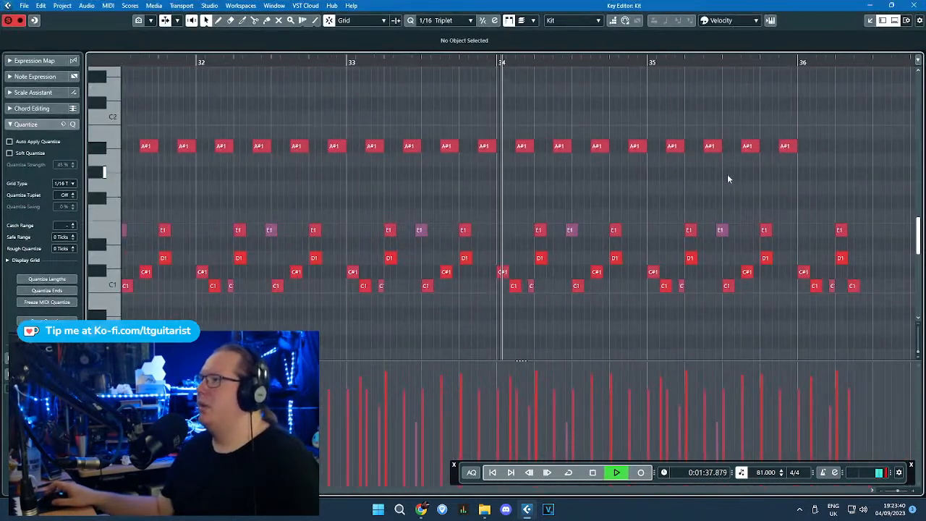
left_click_drag(855, 148, 778, 171)
scroll(528, 184, "up", 2)
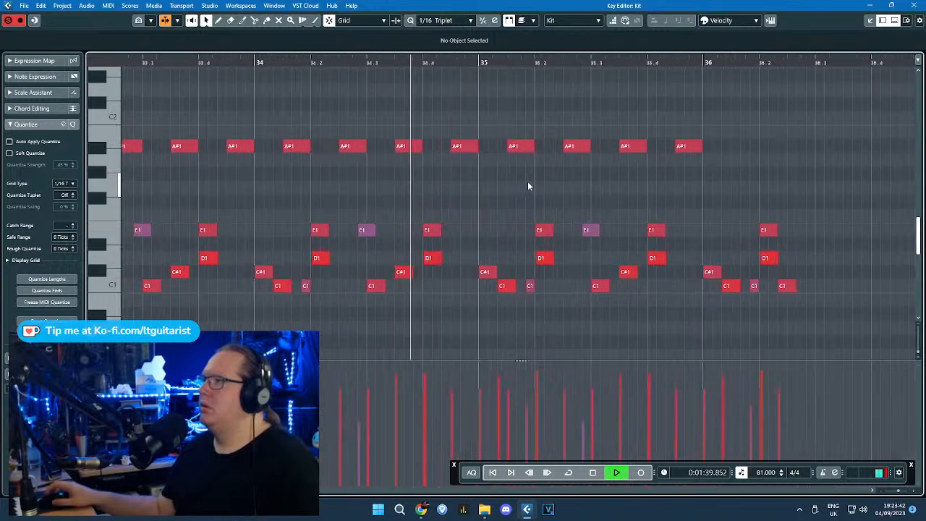
scroll(510, 185, "up", 2)
scroll(508, 185, "down", 2)
key("space")
Step: Add two 80-tick F#1 notes at velocity 65 in beat 1 of bar 35, the first at 35.1.2.40, and play them
double_click(487, 116)
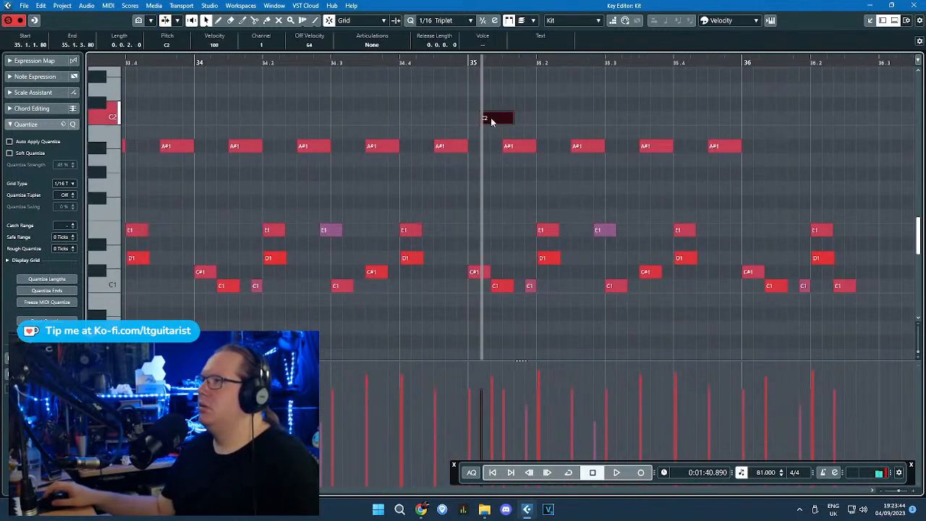
left_click_drag(492, 122, 555, 234)
scroll(507, 232, "up", 2)
left_click_drag(581, 203, 489, 241)
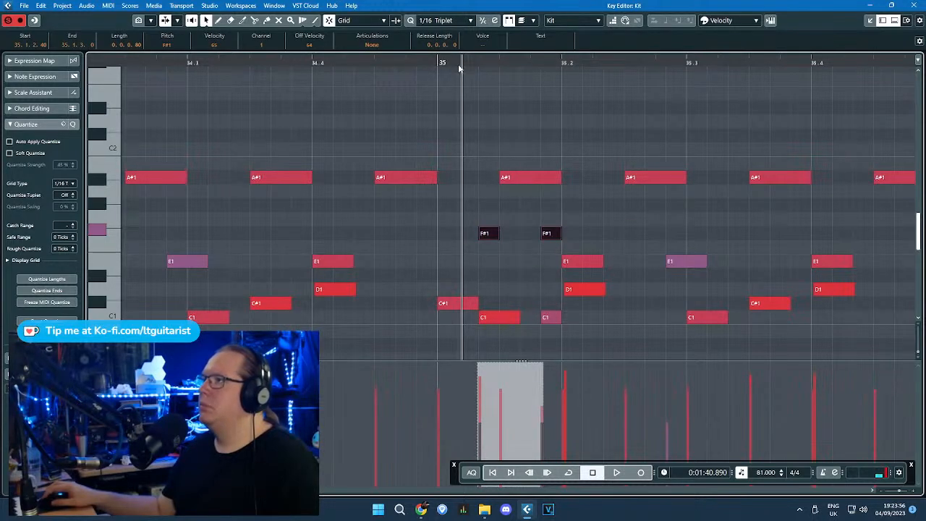
left_click_drag(443, 64, 452, 79)
key("space")
left_click(492, 214)
key("space")
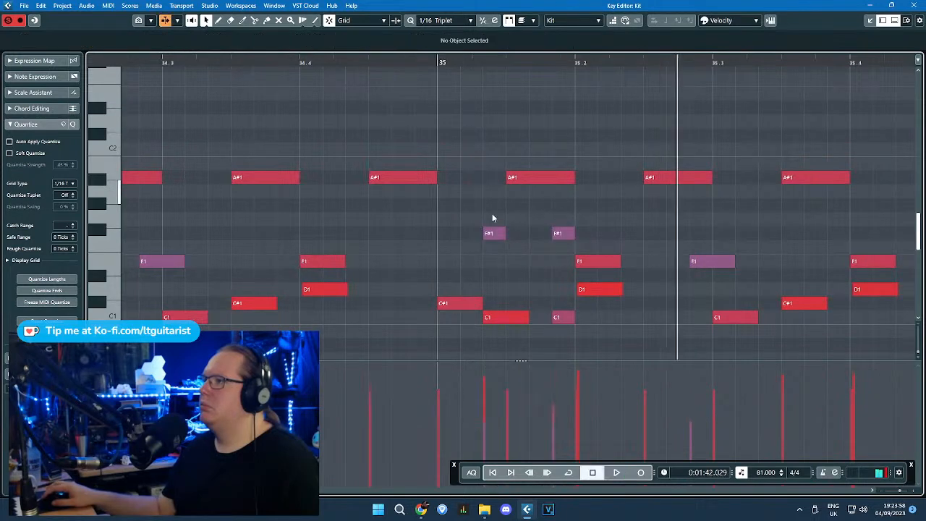
Step: Move the first F#1 note to 35.1.1.80, shift the second one earlier to match, and play the result
left_click(484, 235)
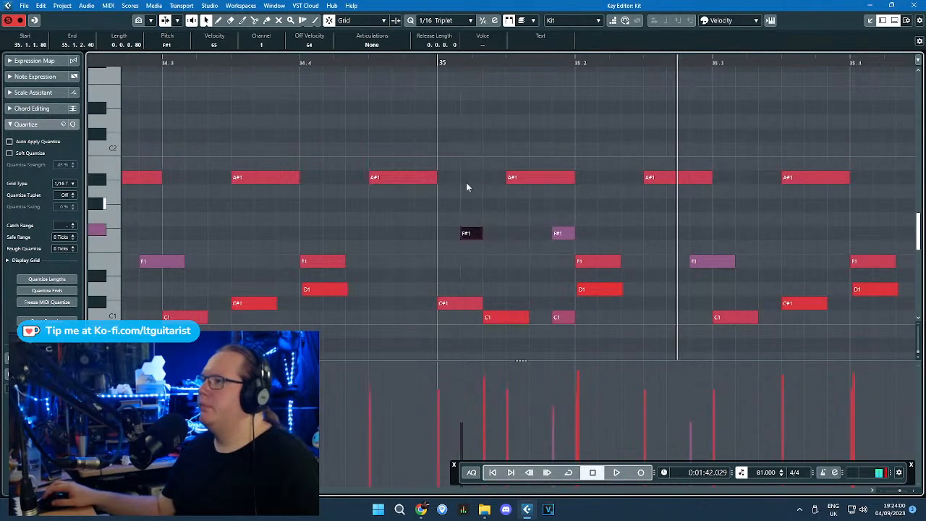
left_click(438, 60)
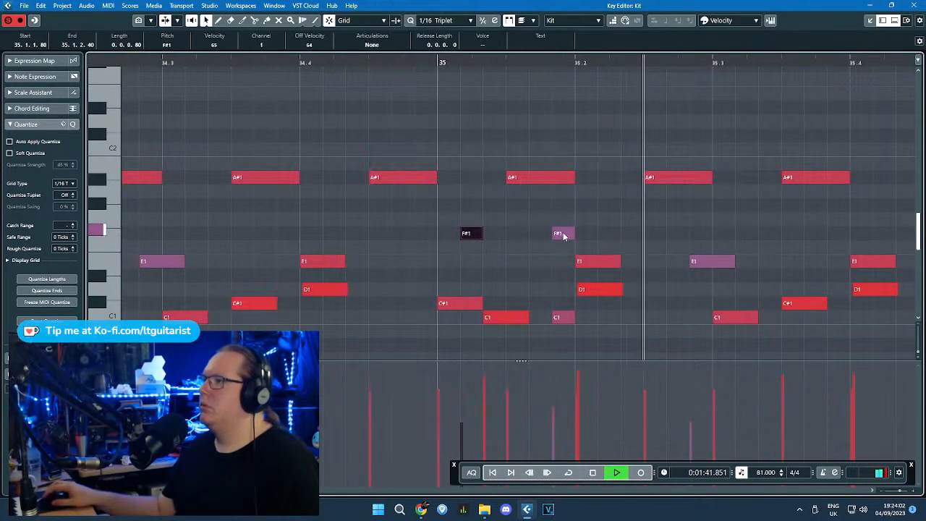
key("space")
left_click_drag(562, 233, 459, 235)
scroll(459, 235, "down", 2)
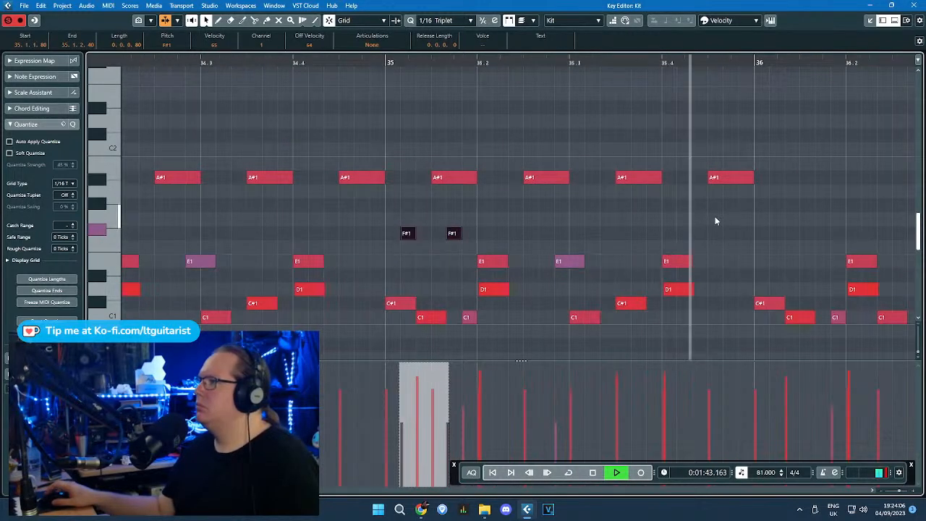
Step: Copy the F#1 pair from bar 35 to the same position in bar 34 and play it back
key("space")
scroll(459, 215, "down", 3)
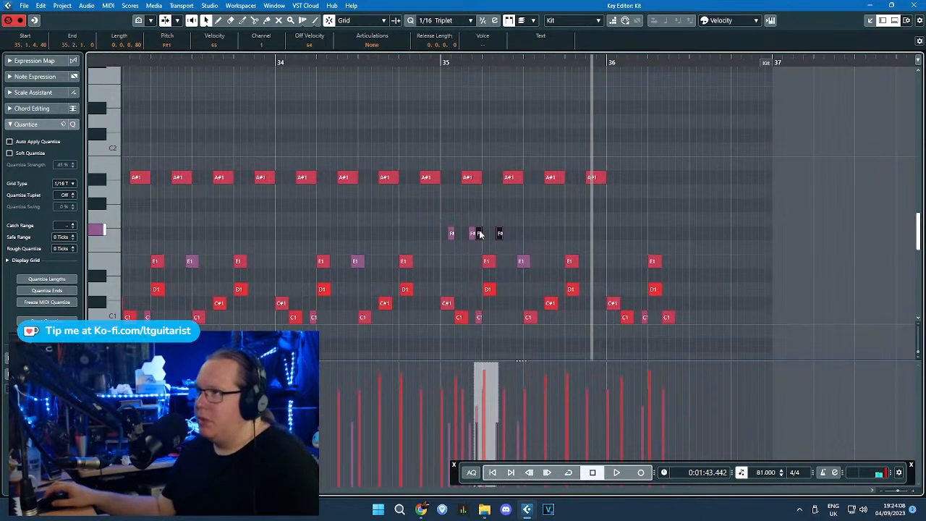
left_click_drag(478, 231, 287, 238)
left_click_drag(262, 211, 323, 223)
left_click(516, 62)
key("space")
scroll(485, 138, "down", 3)
scroll(450, 181, "up", 2)
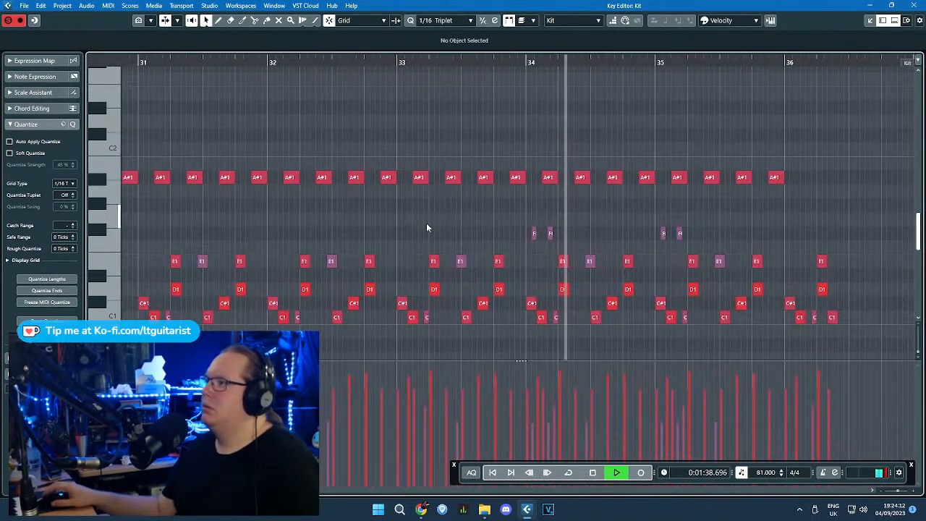
Step: Copy both F#1 pairs to bars 32 and 33, starting at 32.1.1.80, and close the Key Editor
left_click_drag(457, 215, 813, 241)
scroll(535, 217, "down", 1)
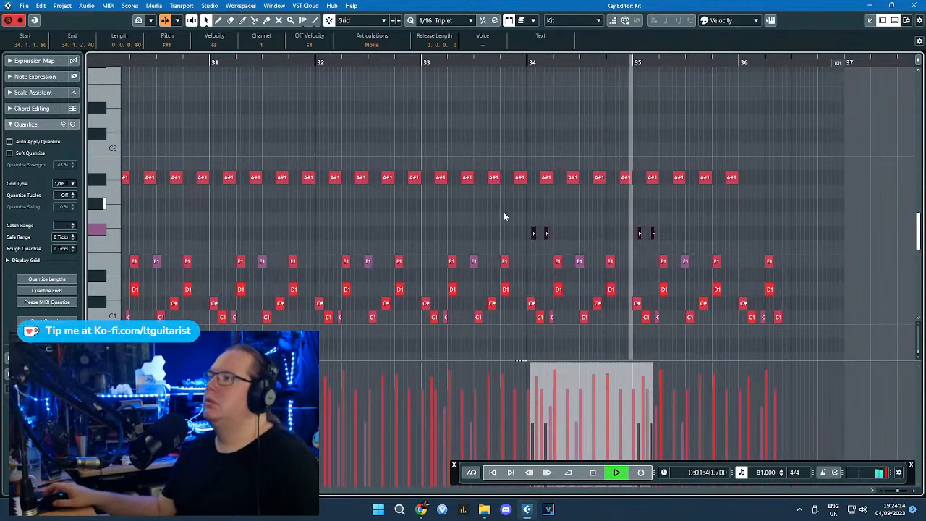
key("space")
scroll(319, 74, "up", 3)
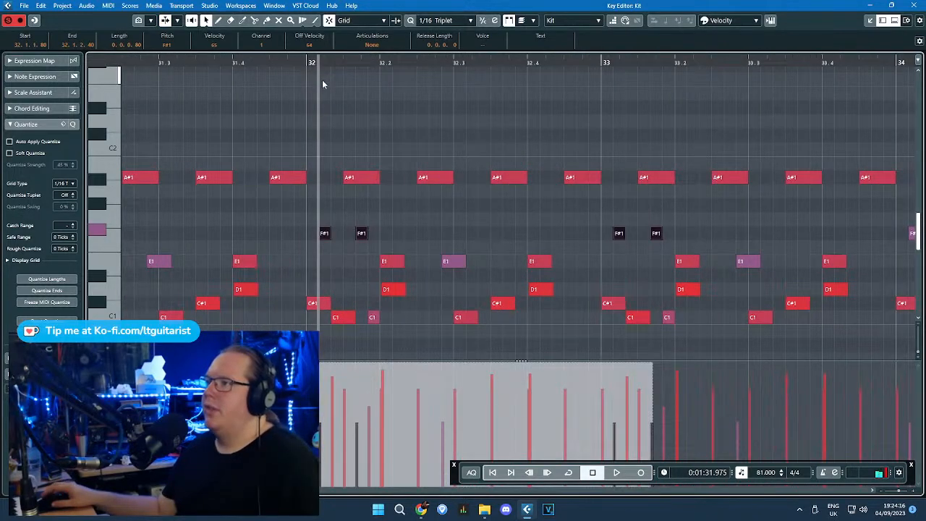
left_click(911, 5)
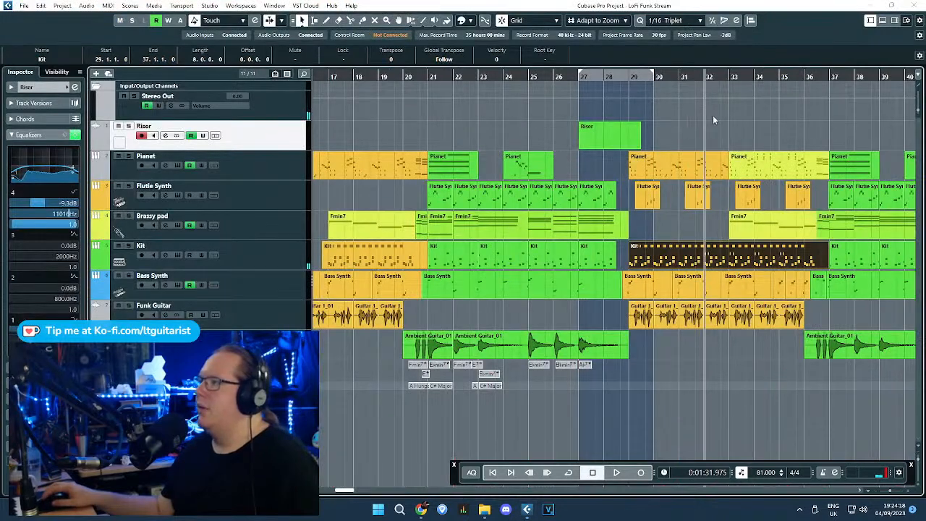
Step: Play the arrangement from around bar 32 to check the added hi-hat notes
key("space")
left_click_drag(691, 76, 841, 408)
left_click(841, 408)
scroll(840, 409, "right", 3)
scroll(573, 406, "left", 1)
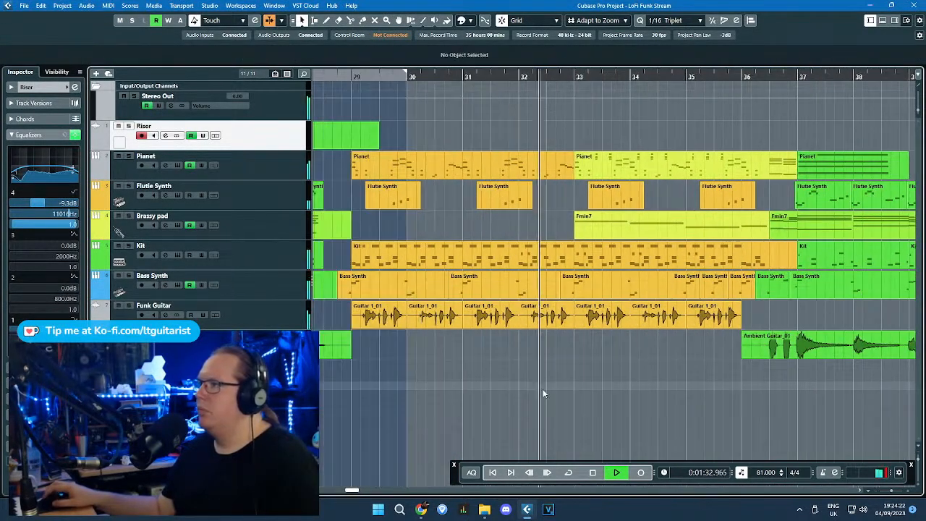
Step: Reopen the Kit part, delete the F#1 pair in bar 32, and close the editor
double_click(560, 262)
left_click_drag(370, 215, 441, 240)
key("Delete")
scroll(753, 105, "down", 2)
left_click_drag(793, 85, 891, 81)
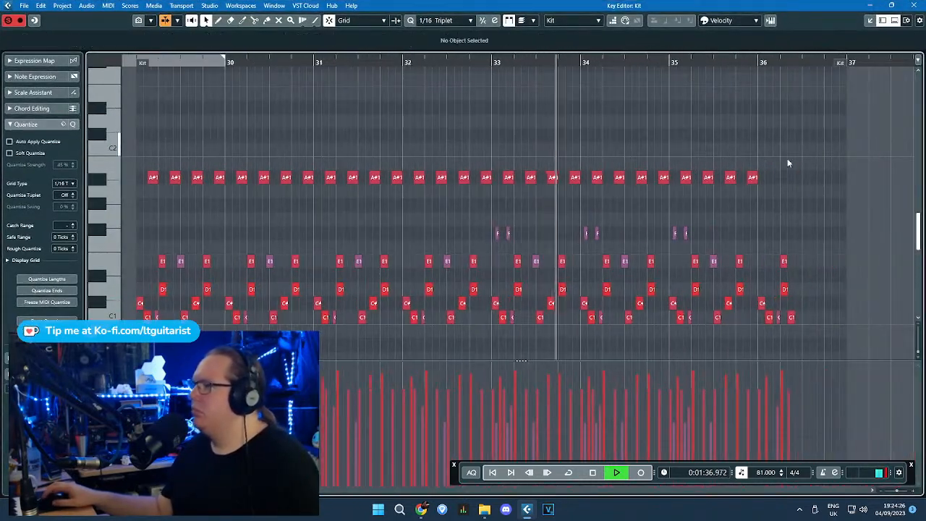
left_click(914, 5)
key("space")
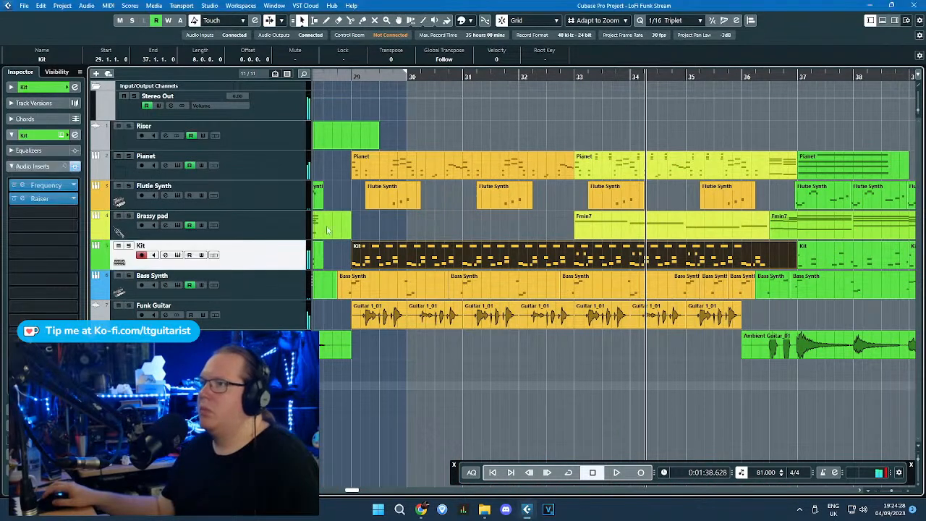
Step: Solo the Kit and set its closed hi-hat pad in Groove Agent SE to pan R56, coarse 3 semitones and volume -2.1 dB
left_click(543, 79)
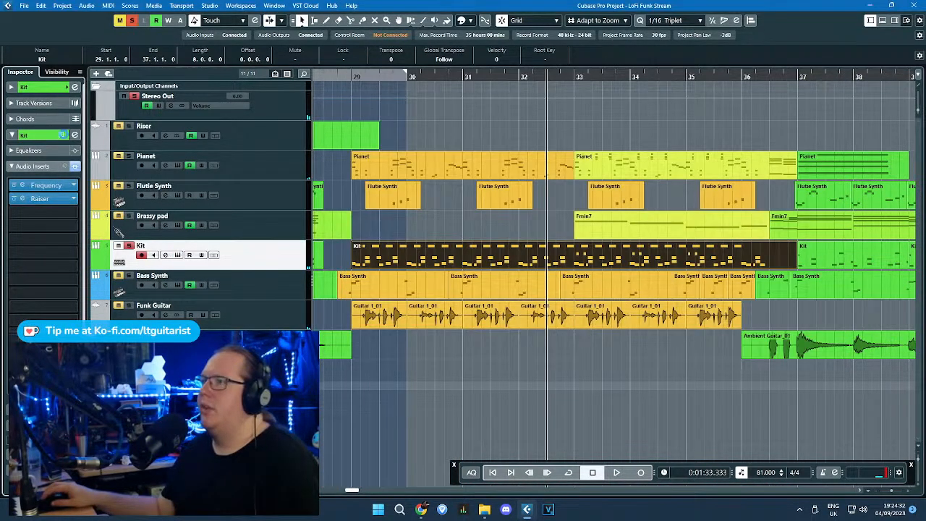
left_click(63, 135)
key("space")
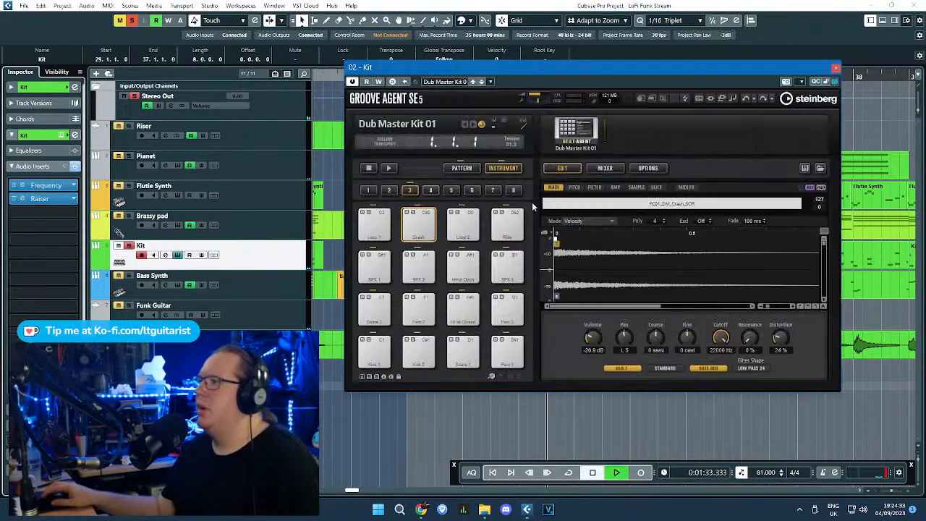
left_click(457, 313)
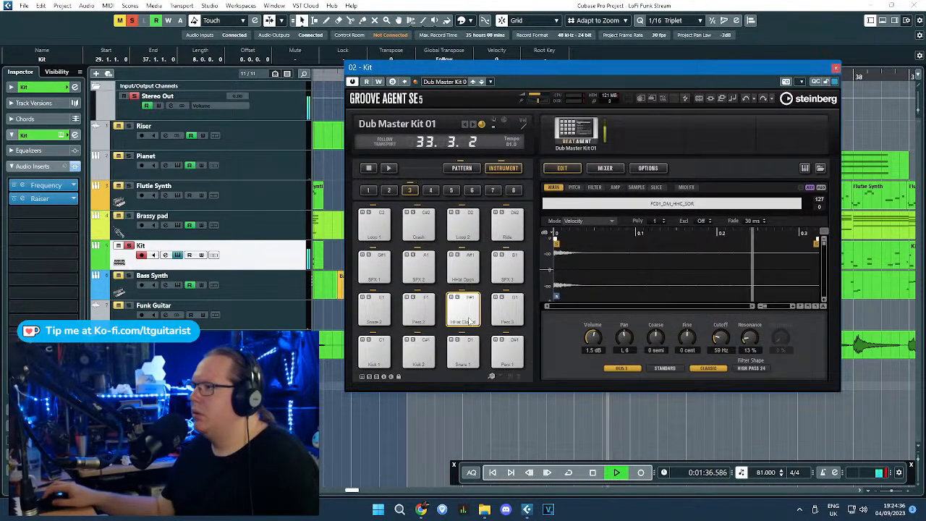
key("space")
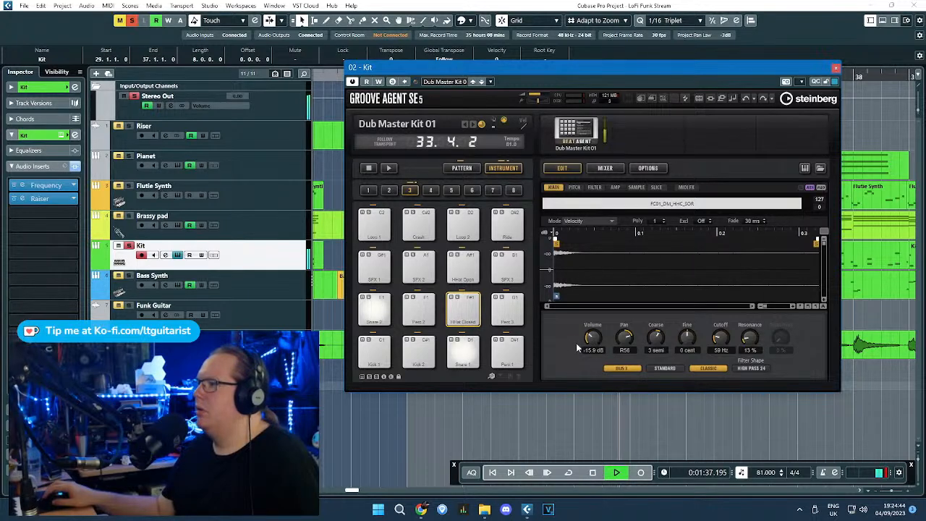
left_click_drag(586, 344, 597, 330)
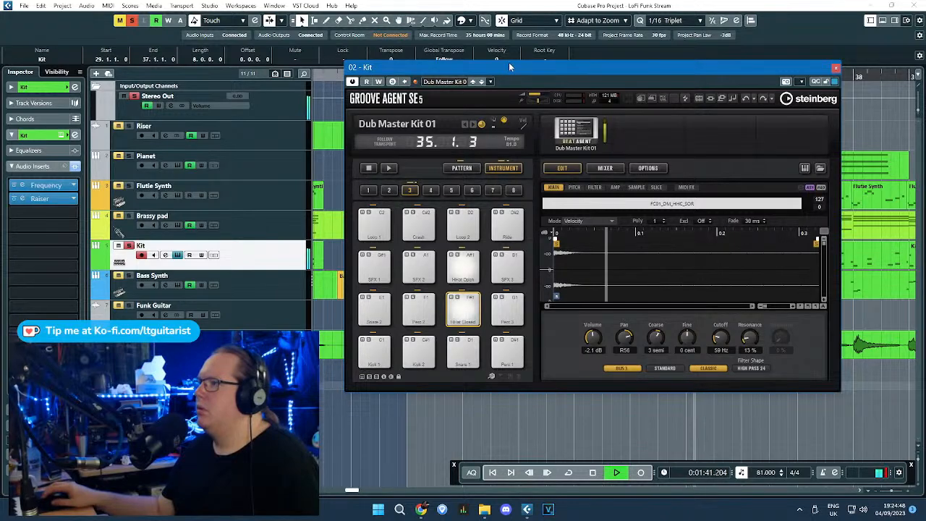
Step: Close Groove Agent SE, take the Kit out of solo and listen to the full arrangement from about bar 36
left_click(836, 68)
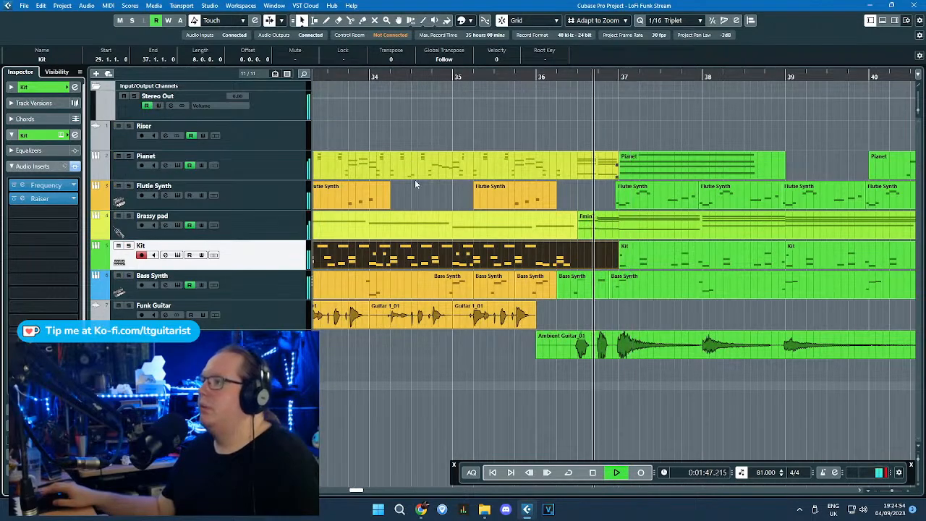
scroll(492, 304, "down", 4)
left_click(545, 425)
key("s")
scroll(506, 421, "left", 2)
key("g")
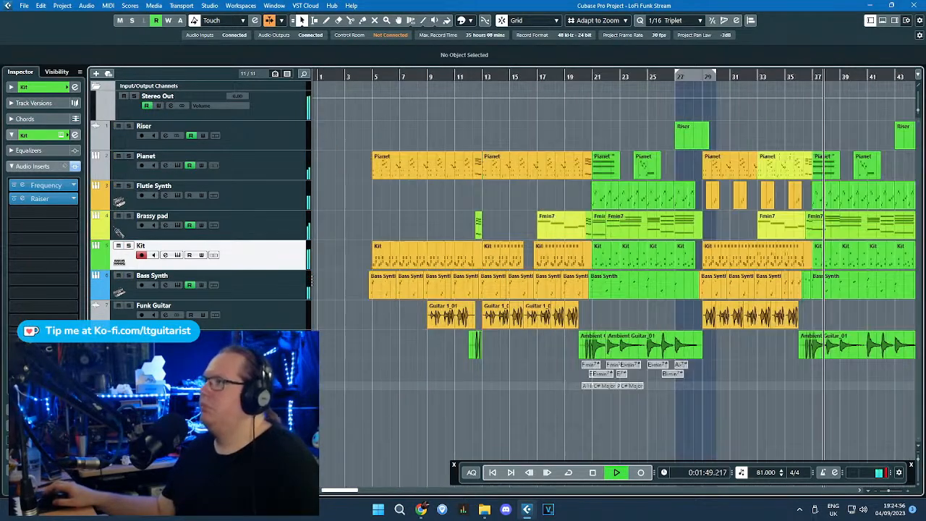
key("g")
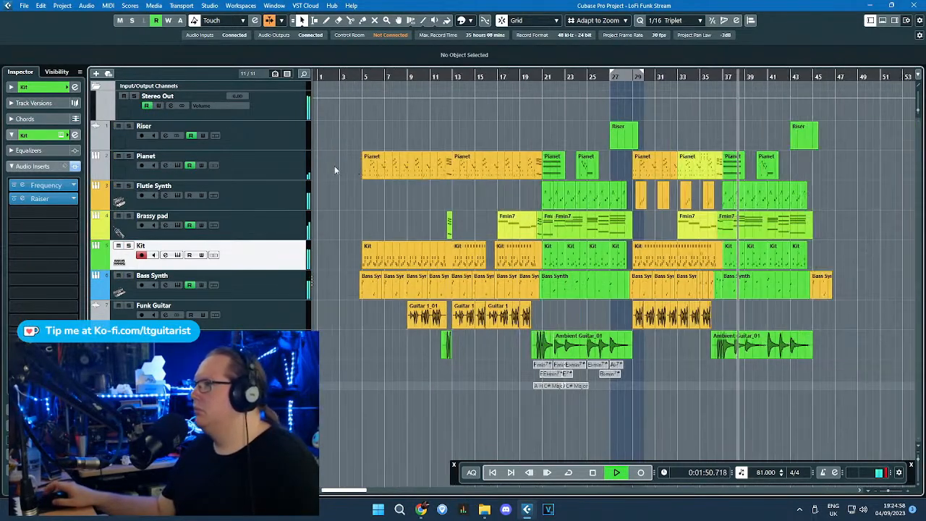
left_click(286, 173)
left_click(300, 230)
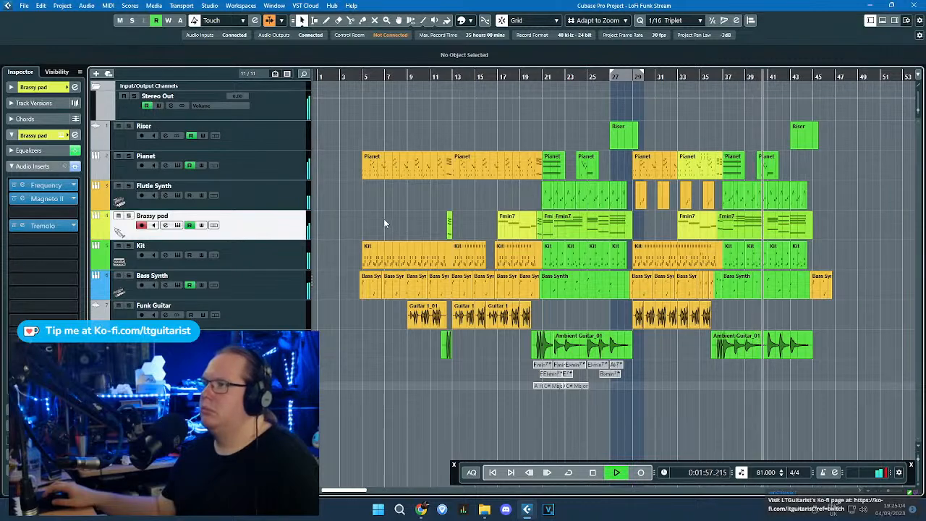
Step: Stop playback, split the Flutie Synth part at 40.2.3.80 and delete the piece between the split and bar 41
scroll(842, 259, "up", 4)
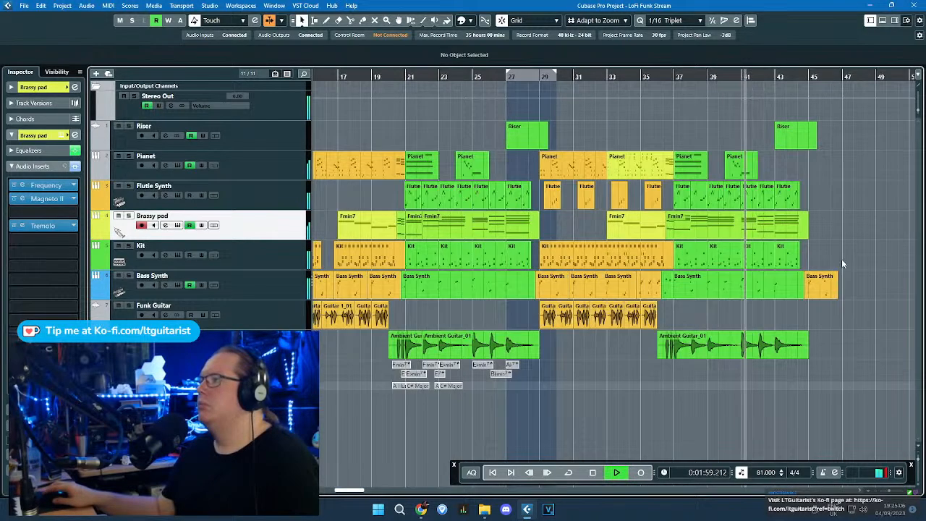
scroll(653, 205, "up", 2)
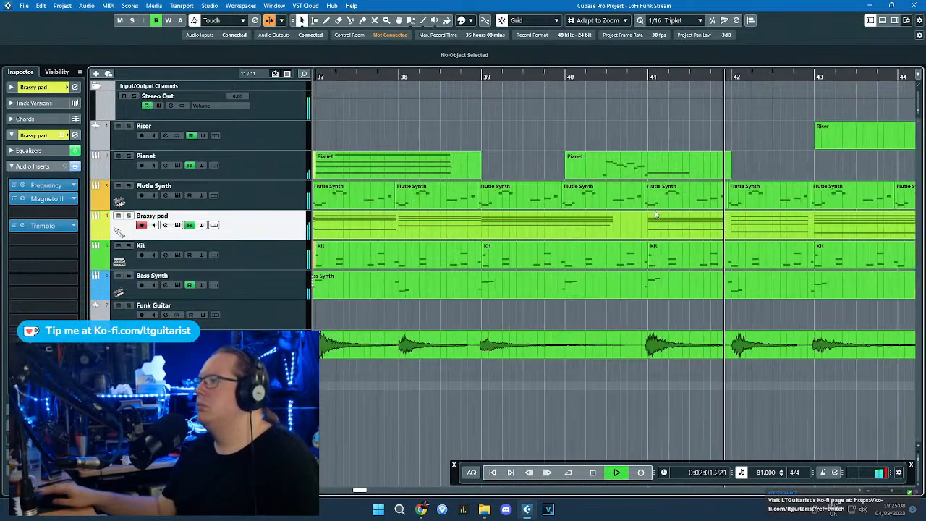
key("space")
key("3")
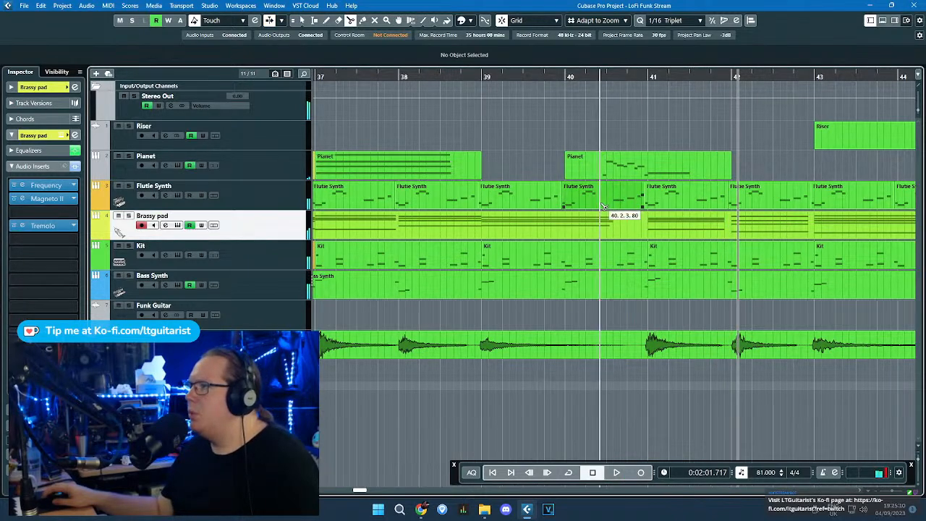
left_click(602, 203)
key("1")
left_click(624, 194)
key("Delete")
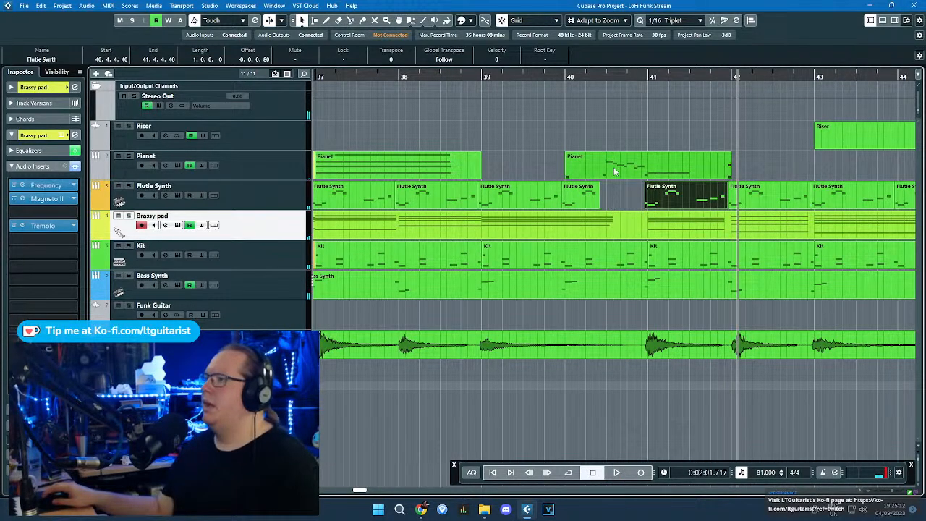
Step: Play the arrangement from about bar 39 to check the gap in the Flutie Synth
left_click(510, 79)
key("space")
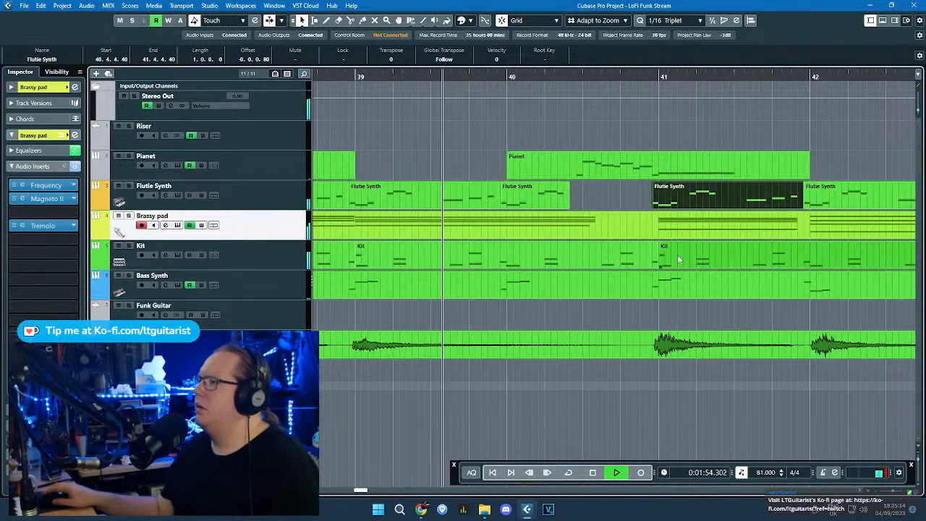
key("g")
key("g")
key("g")
key("g")
key("g")
key("g")
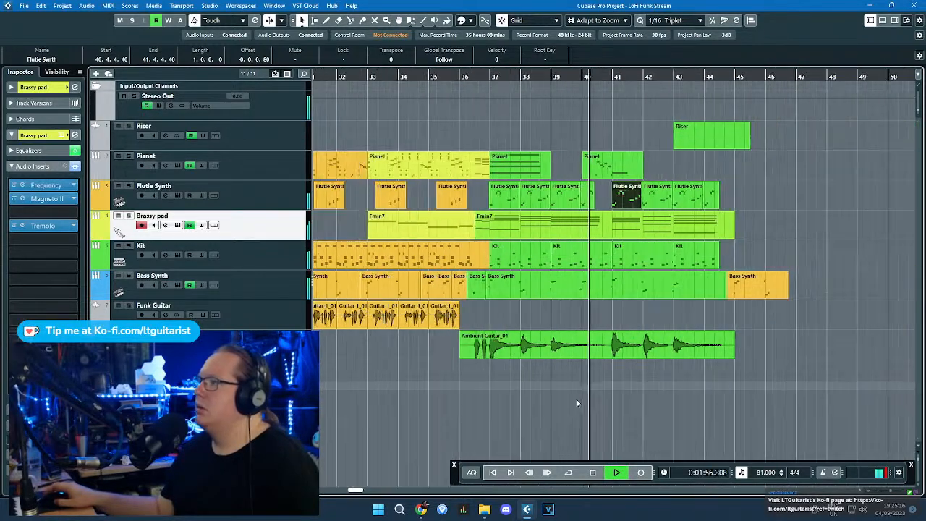
Step: Split the matching Flutie Synth part midway through bar 24, delete its second half and stop playback
left_click_drag(587, 392, 311, 416)
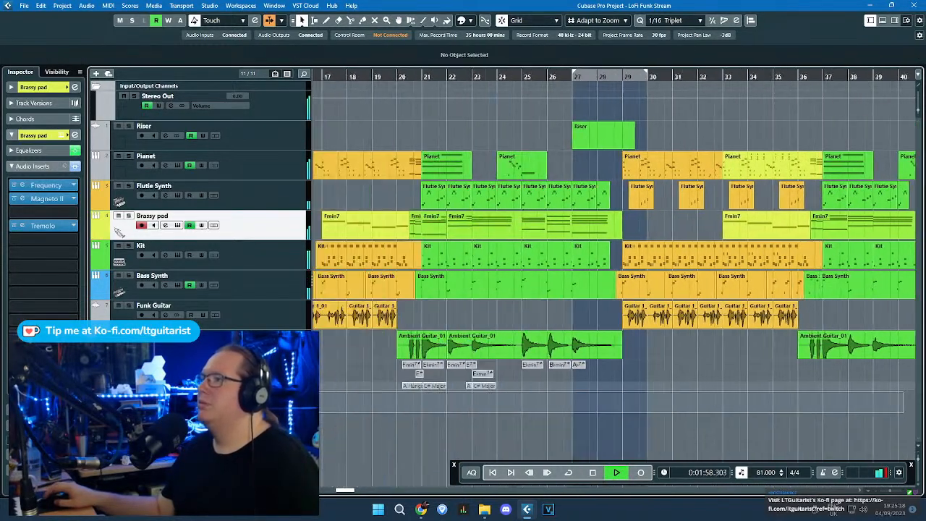
scroll(705, 201, "up", 5)
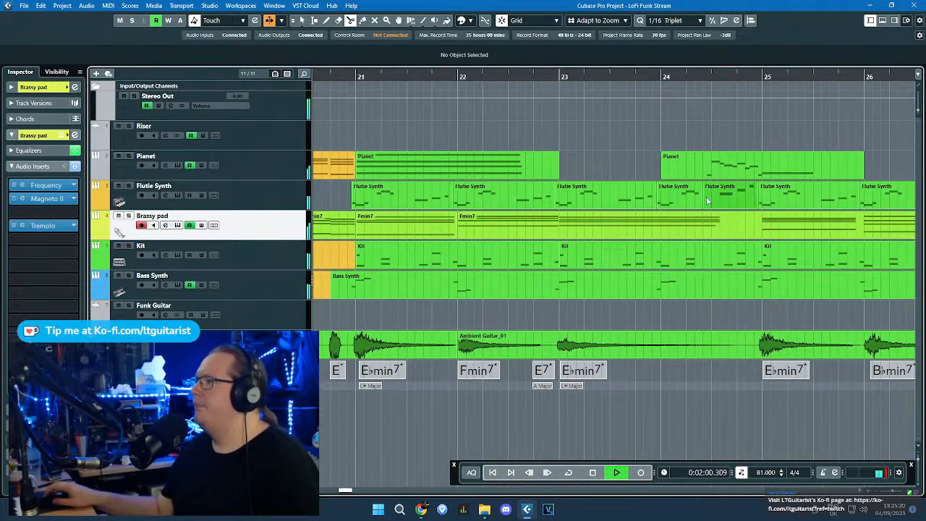
left_click(709, 199)
scroll(579, 218, "down", 3)
scroll(579, 218, "down", 4)
key("space")
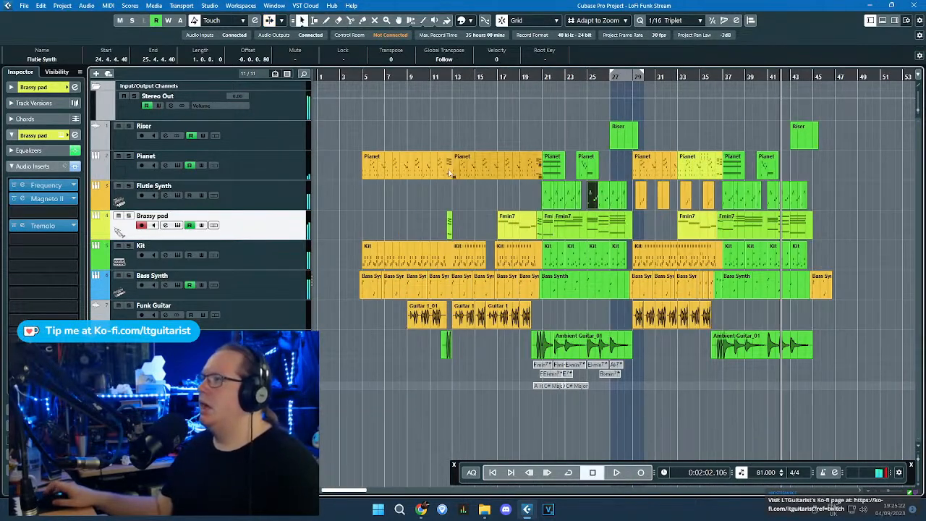
Step: Clear the part selection and play the whole arrangement from just before bar 5
left_click(346, 193)
left_click(348, 72)
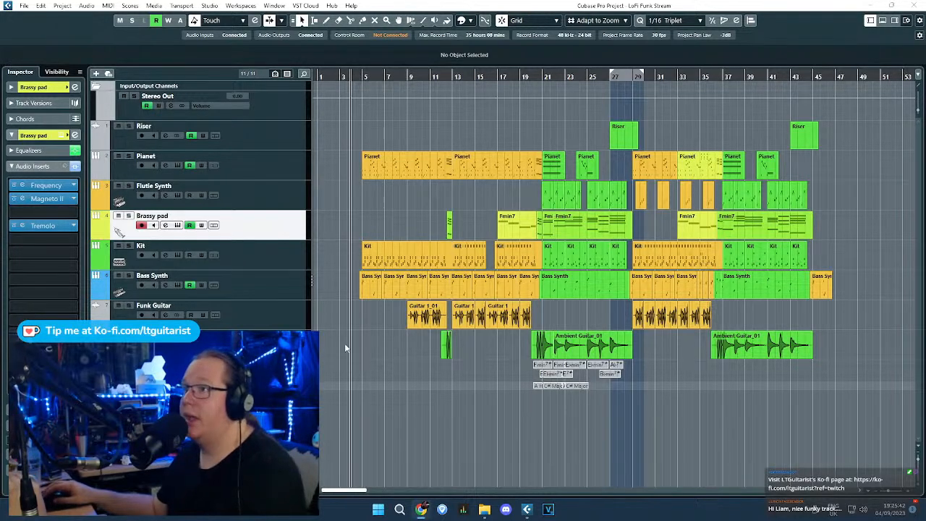
left_click(287, 206)
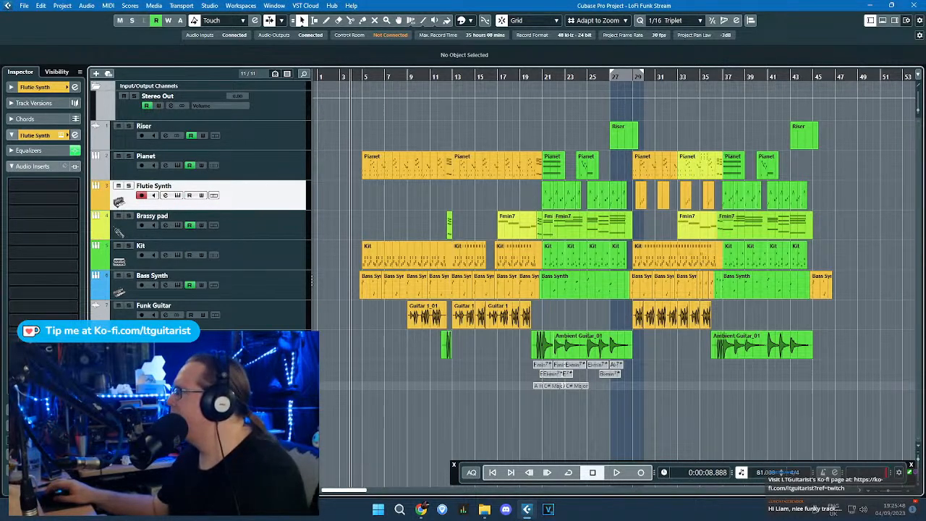
left_click(425, 507)
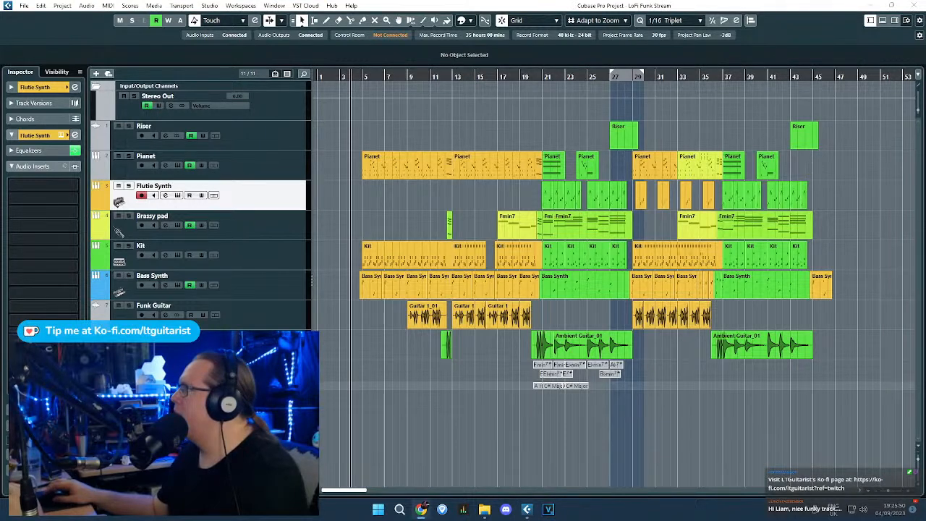
left_click(637, 177)
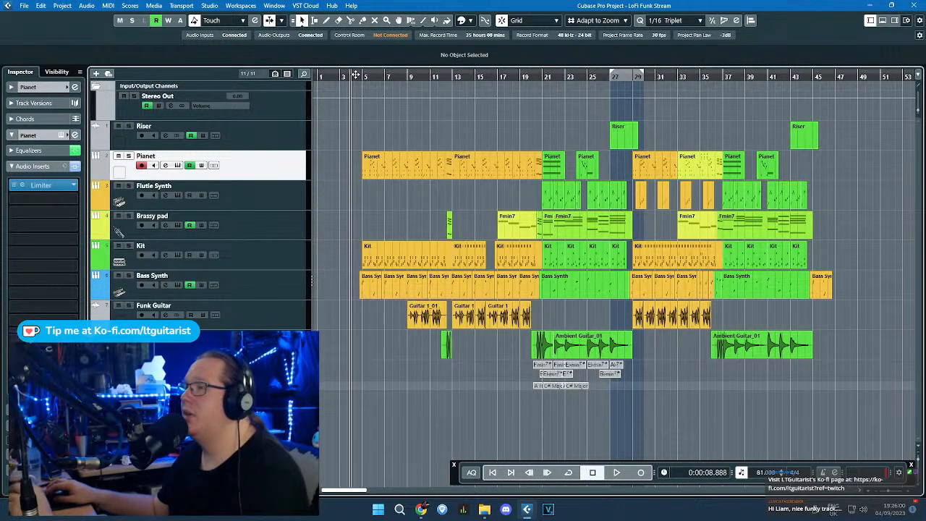
scroll(357, 77, "up", 2)
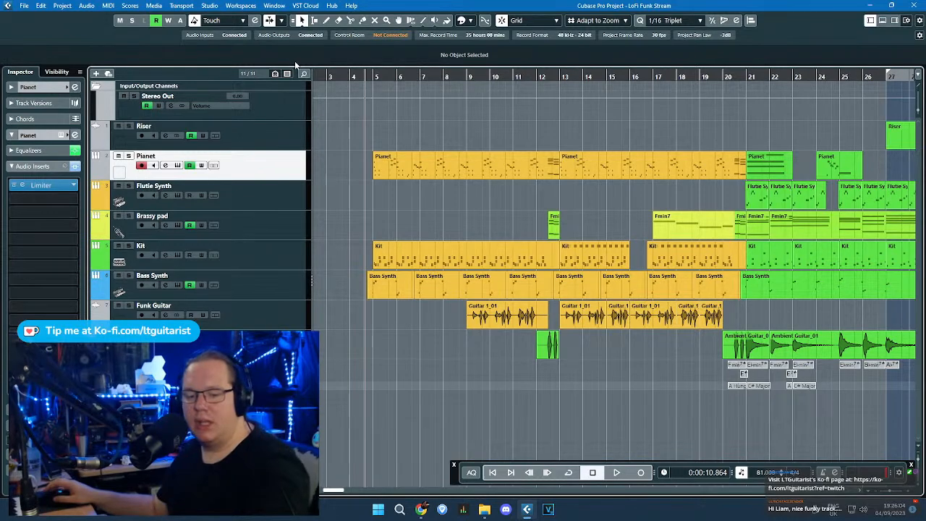
scroll(364, 77, "down", 1)
scroll(364, 77, "down", 1)
left_click(363, 76)
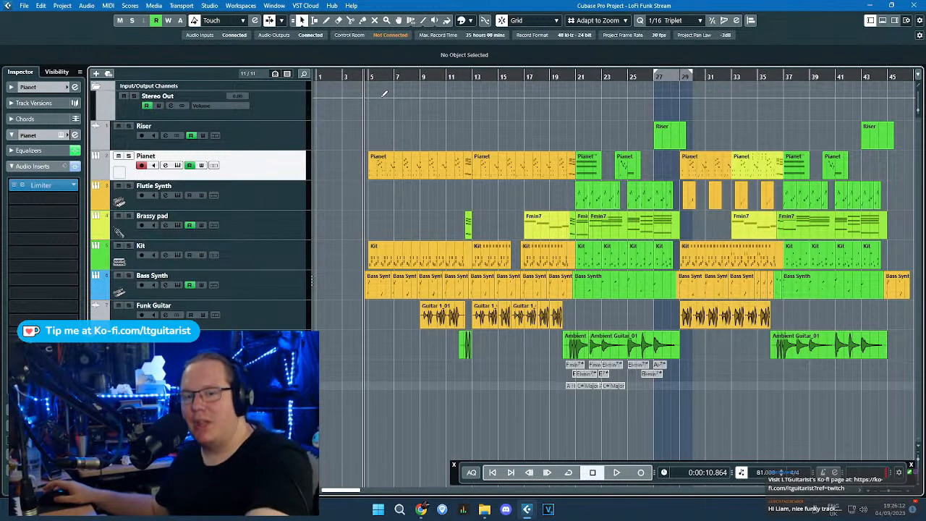
key("space")
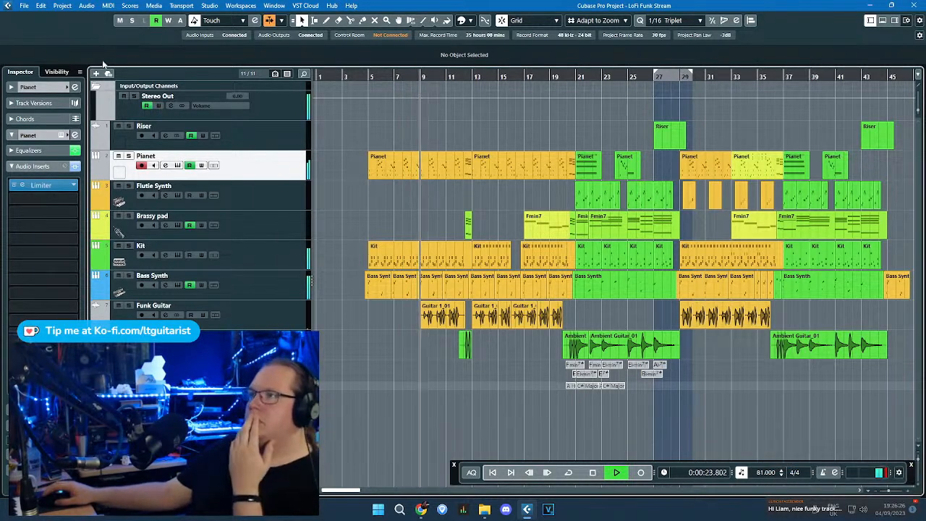
Step: Add a Funk Guitar volume automation point of -4.08 at 8.1.4.112, then hide the automation lane
scroll(102, 92, "down", 1)
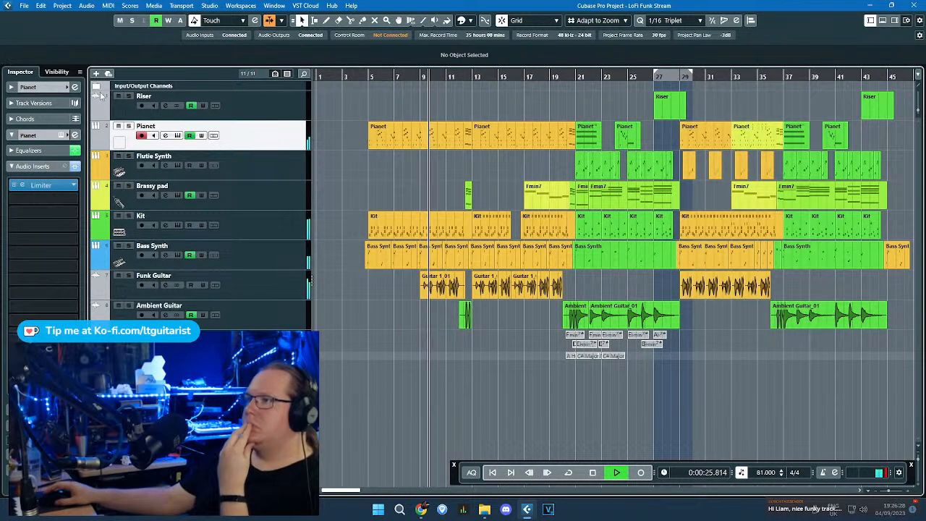
left_click(176, 295)
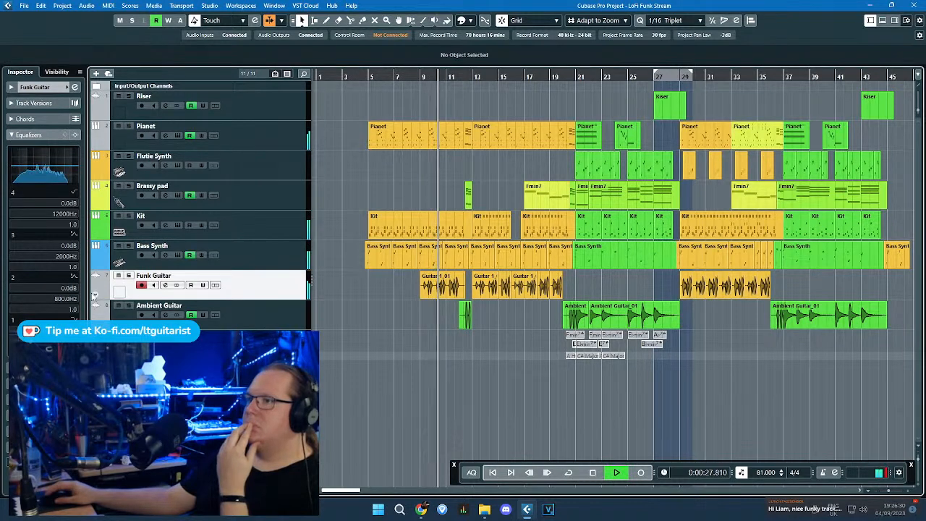
left_click(95, 297)
left_click(407, 311)
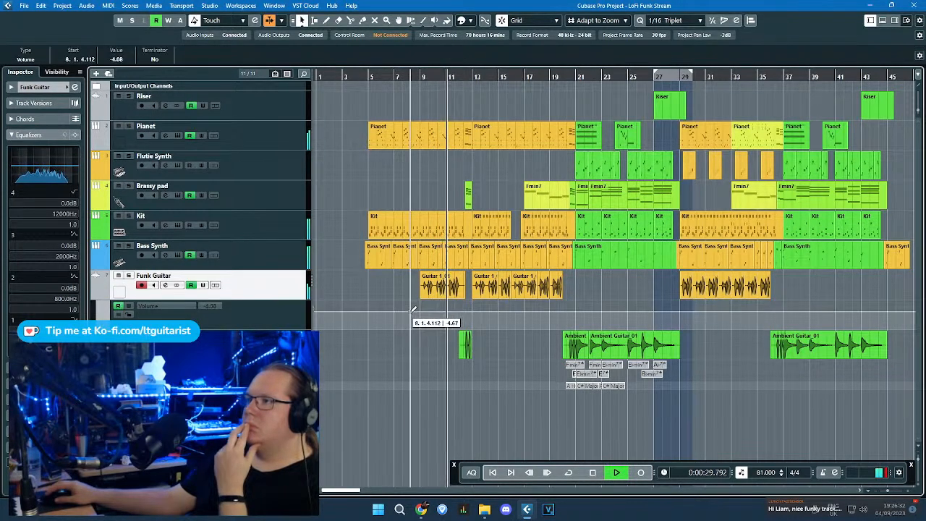
left_click(98, 298)
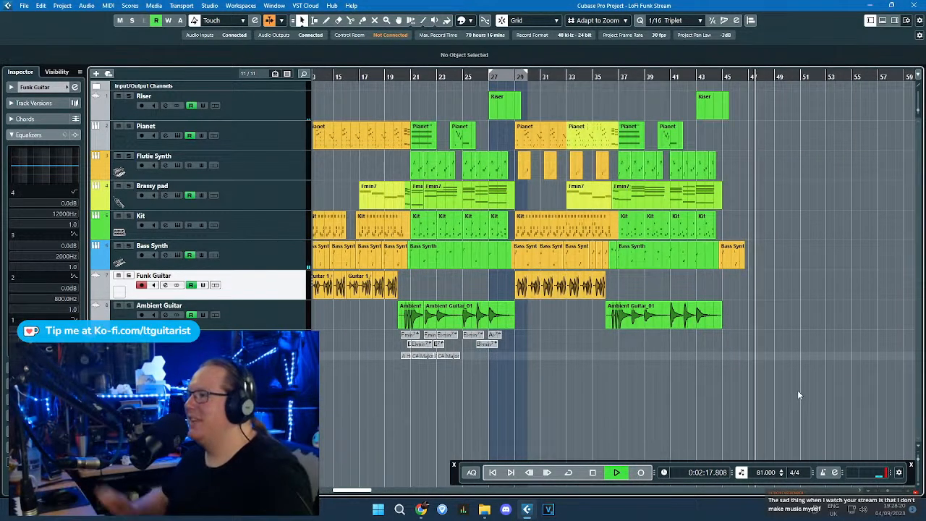
Step: Stop playback and examine the arrangement's ending around bars 38 to 47 and its earlier sections
key("space")
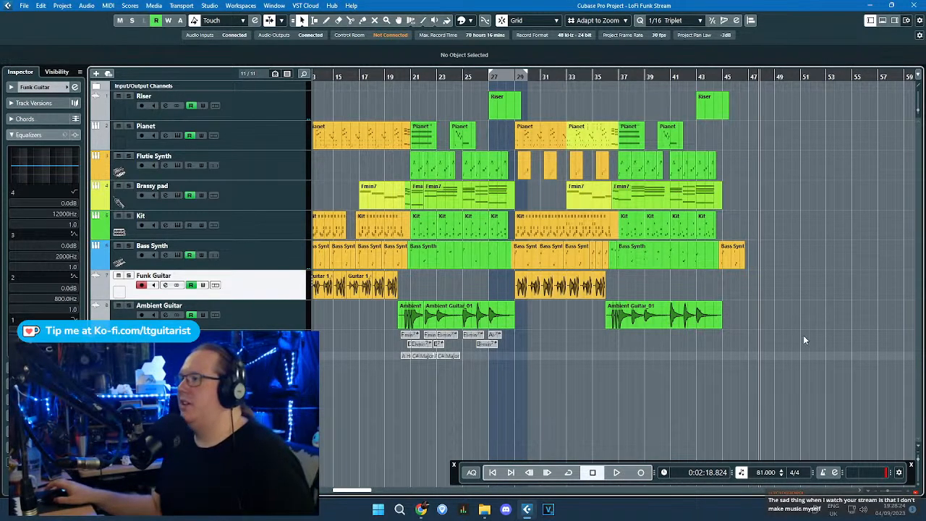
scroll(636, 282, "up", 5)
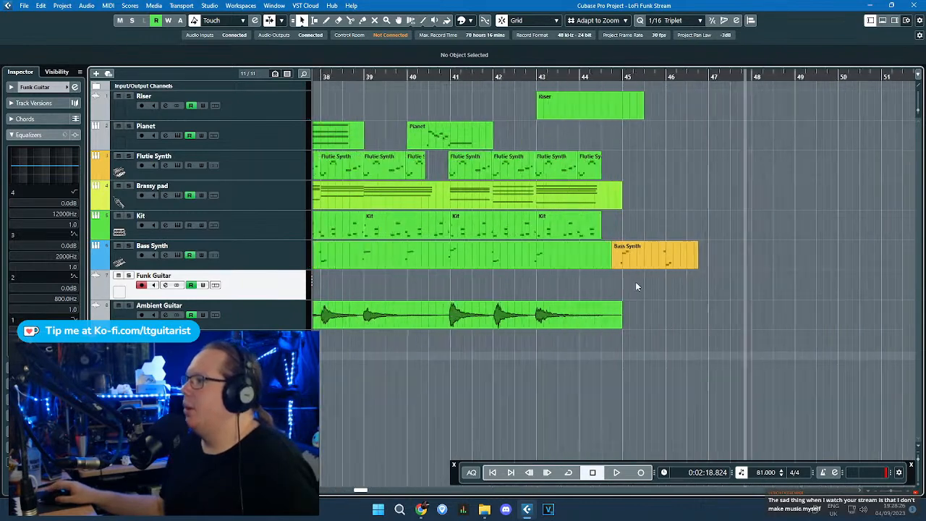
left_click(711, 266)
left_click_drag(711, 266, 723, 274)
scroll(720, 277, "down", 5)
left_click_drag(658, 401, 361, 465)
scroll(351, 387, "down", 3)
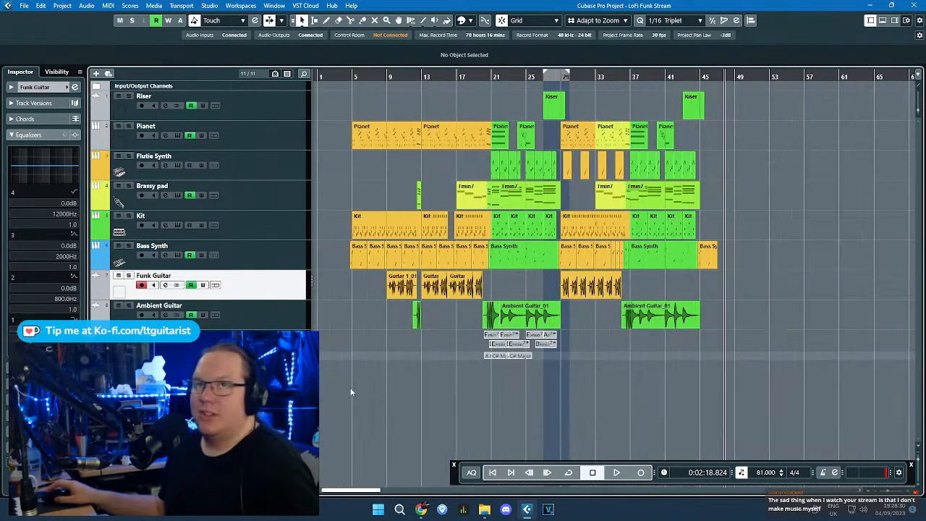
scroll(360, 337, "up", 4)
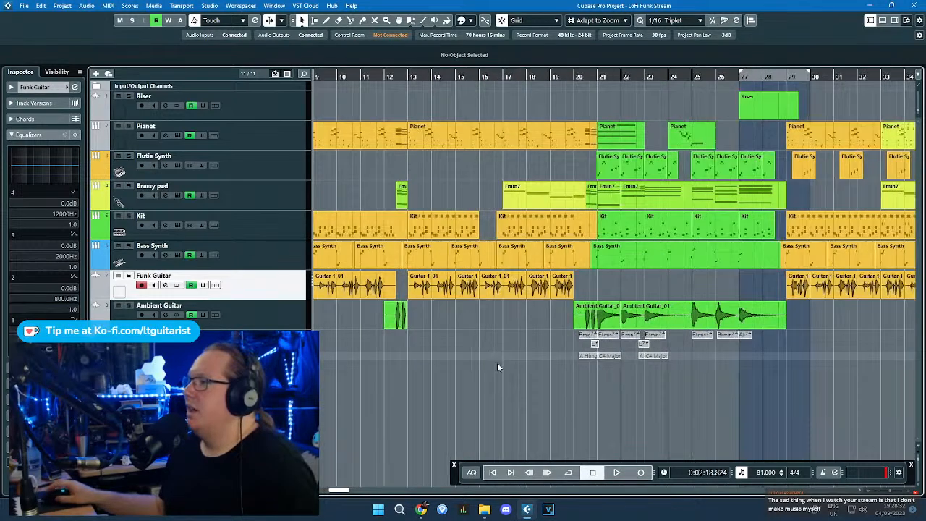
scroll(381, 419, "down", 2)
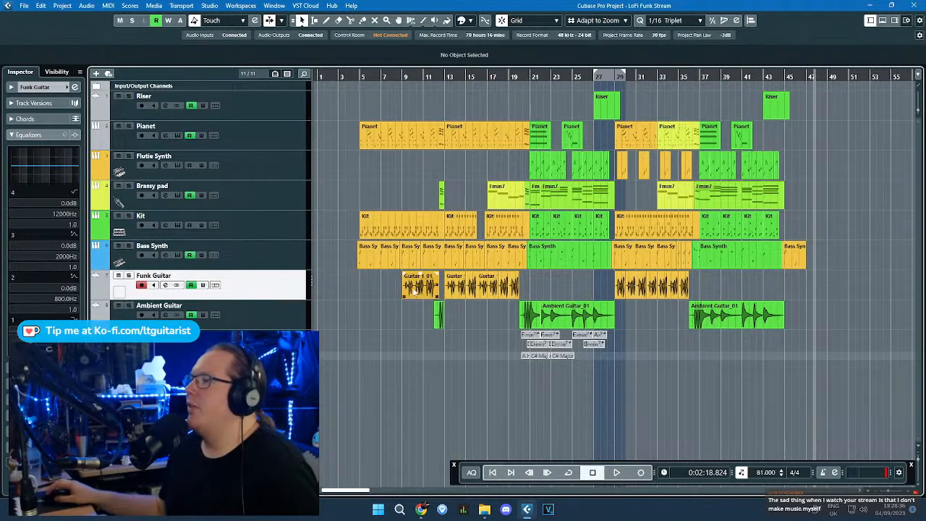
Step: Open the Kit track's Raiser and Frequency inserts and switch off EQ band 8, the high shelf
left_click(286, 230)
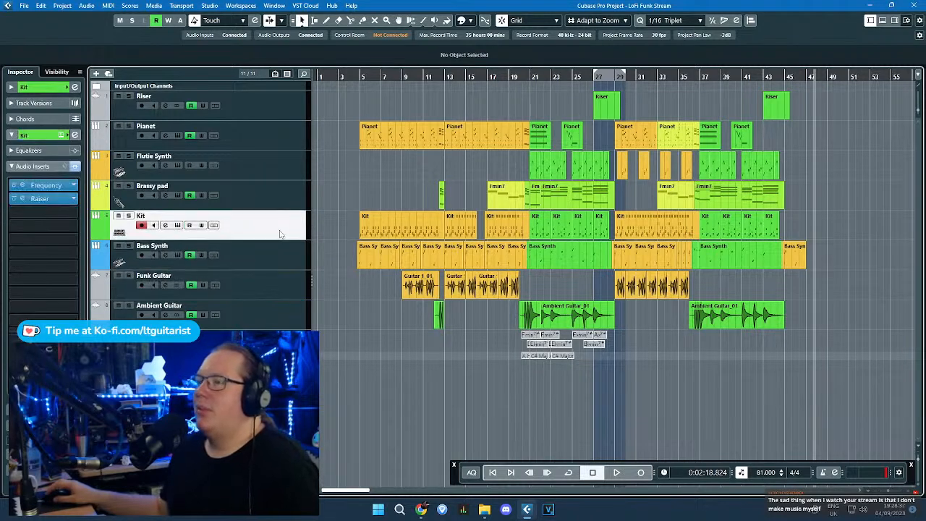
left_click(64, 201)
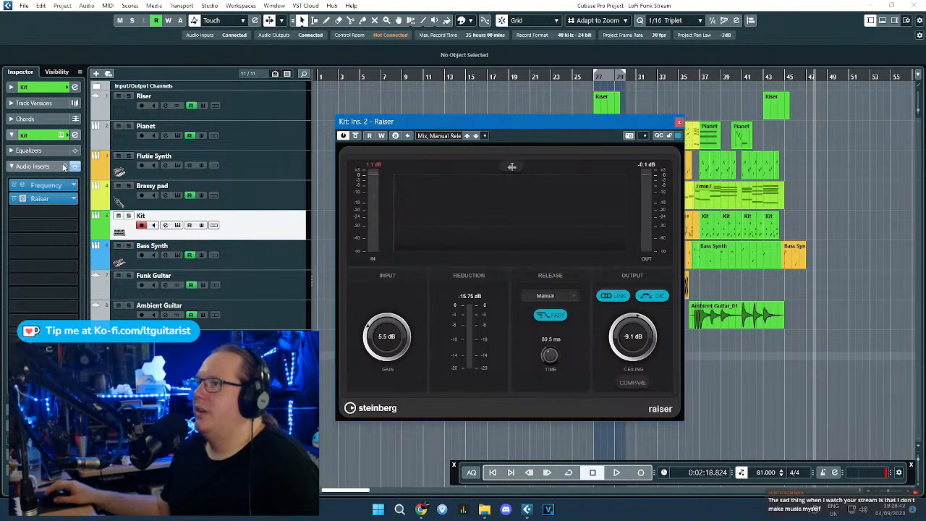
left_click(14, 89)
left_click(14, 88)
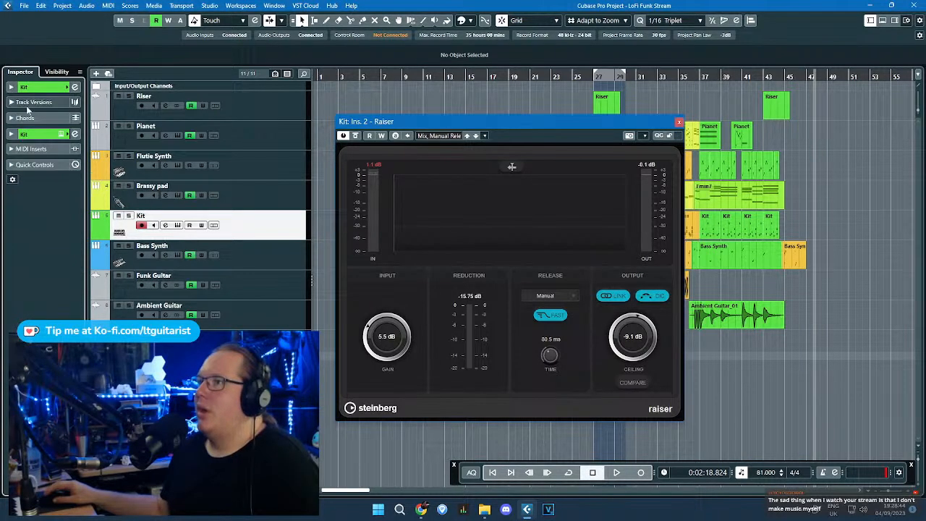
left_click(15, 134)
left_click(28, 165)
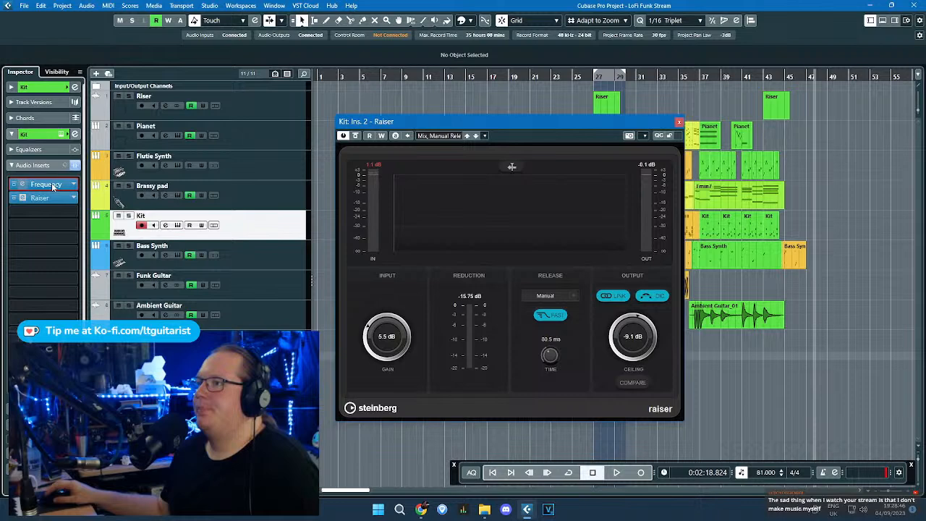
left_click(51, 184)
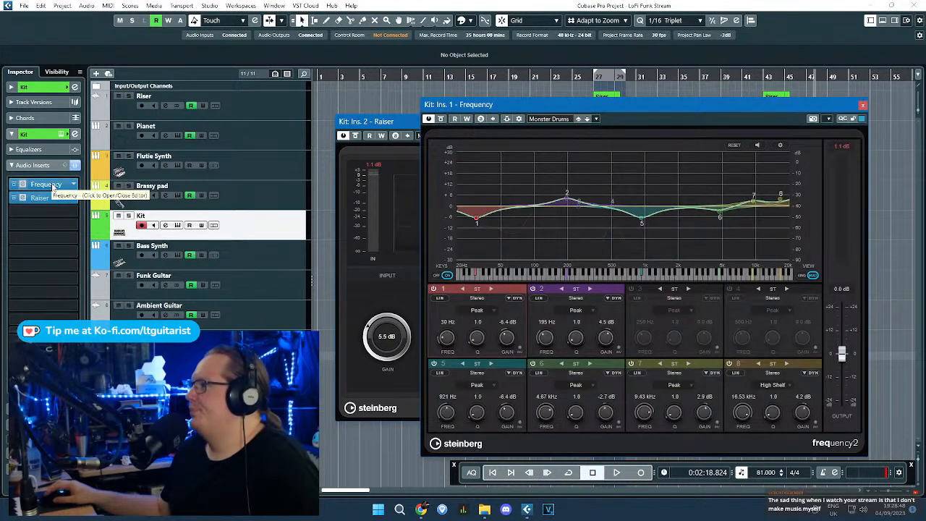
left_click(729, 365)
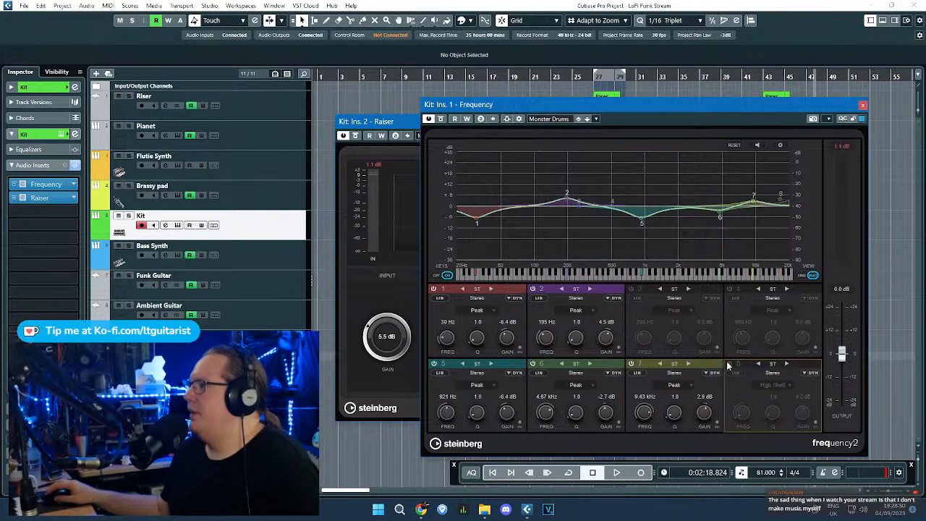
Step: Switch off band 7 of the Kit's Frequency EQ and set the Raiser's release time to 76.1 ms, closing both windows
left_click(631, 364)
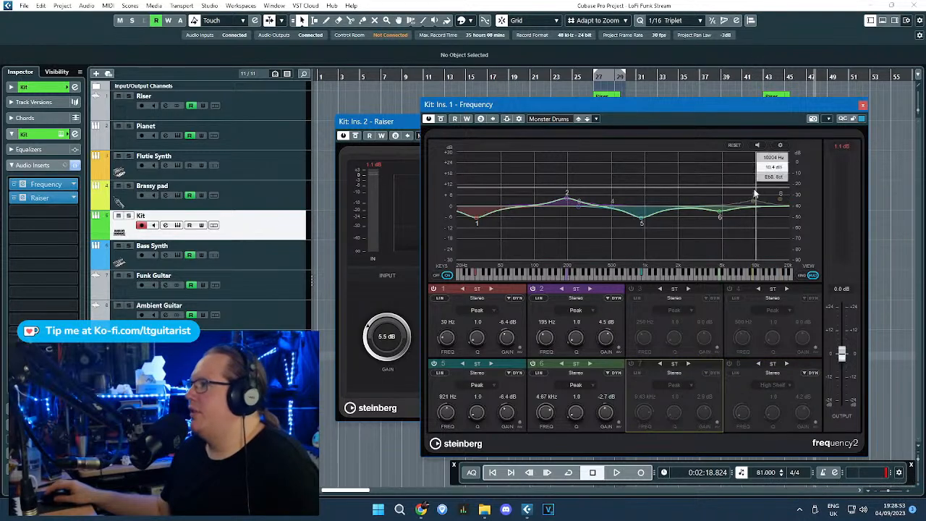
left_click(863, 106)
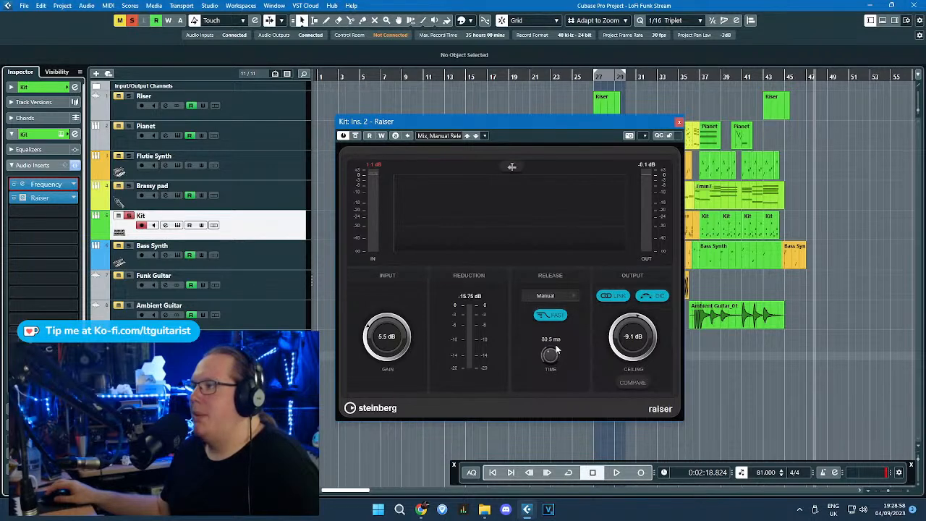
left_click_drag(553, 353, 553, 356)
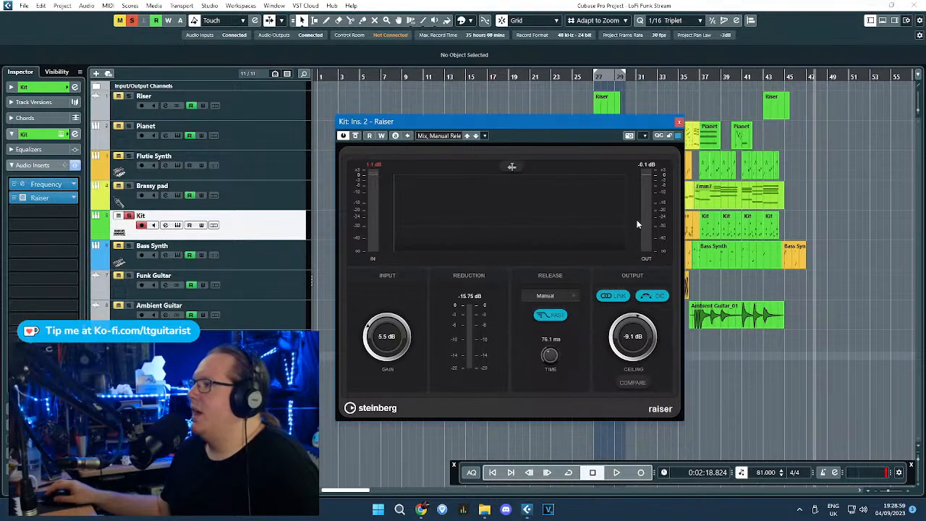
left_click(680, 122)
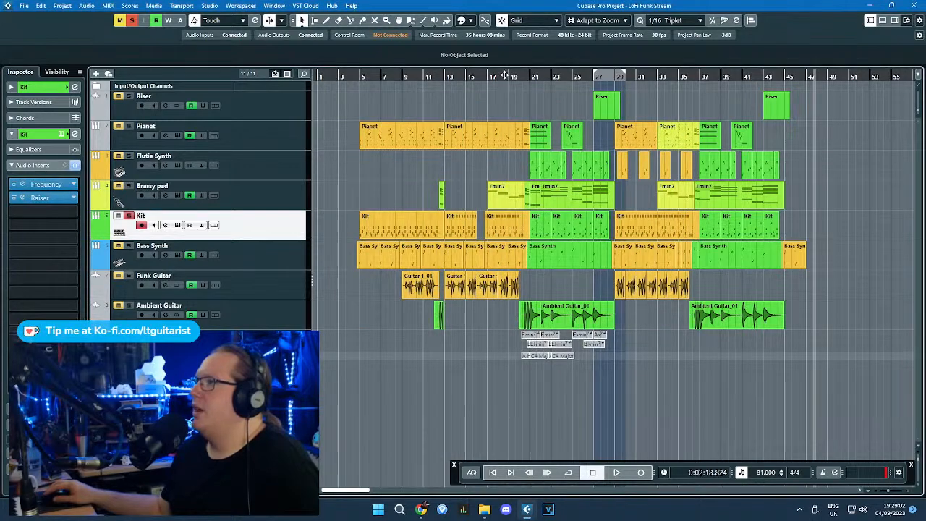
Step: Play the soloed Kit from around bar 21 and set the Snare 2 pad's volume to -6.1 dB in Groove Agent SE
left_click_drag(530, 76, 492, 105)
key("space")
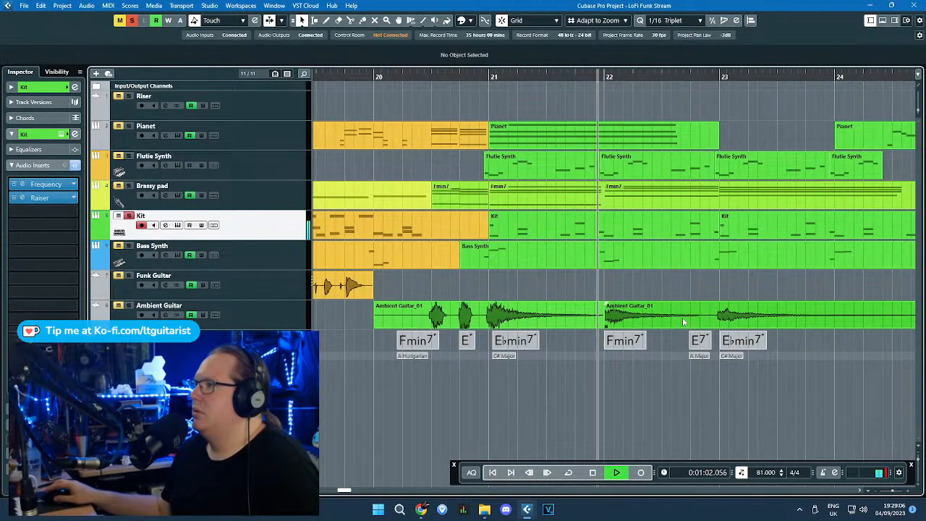
scroll(553, 271, "down", 2)
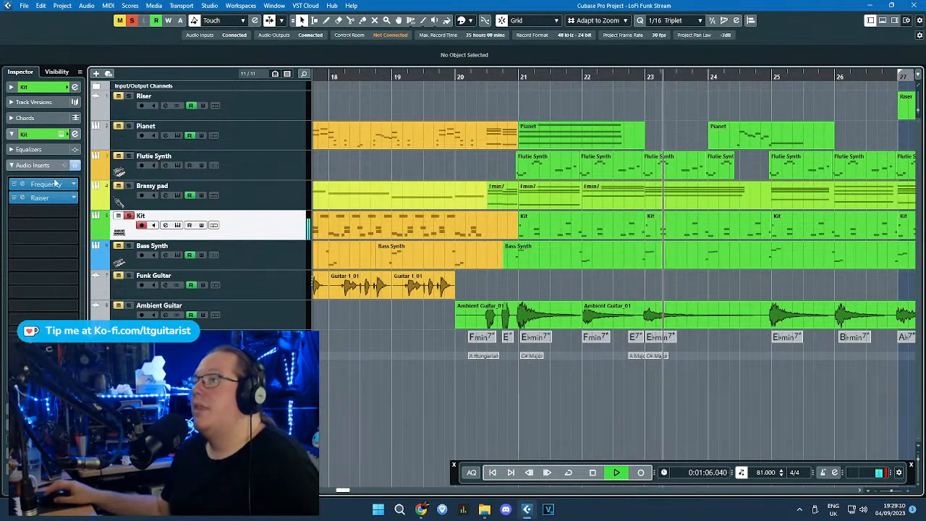
left_click(62, 134)
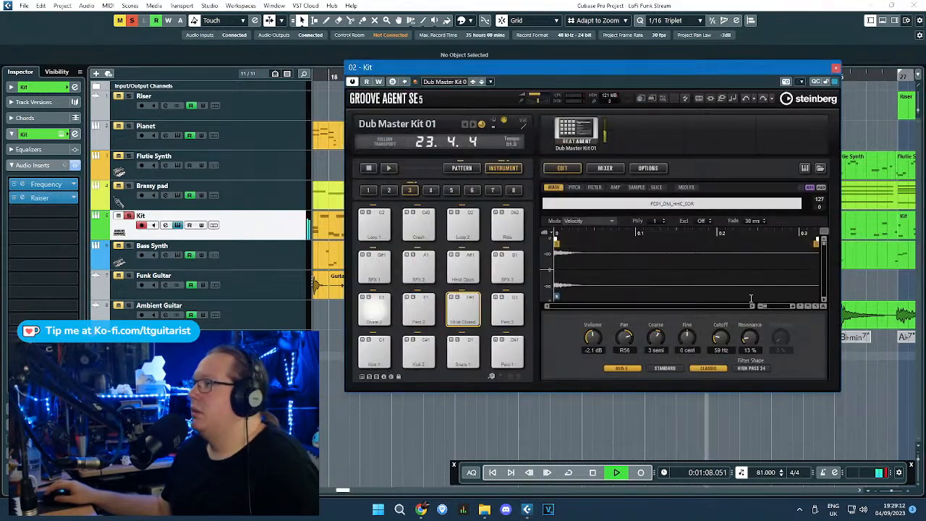
left_click(375, 310)
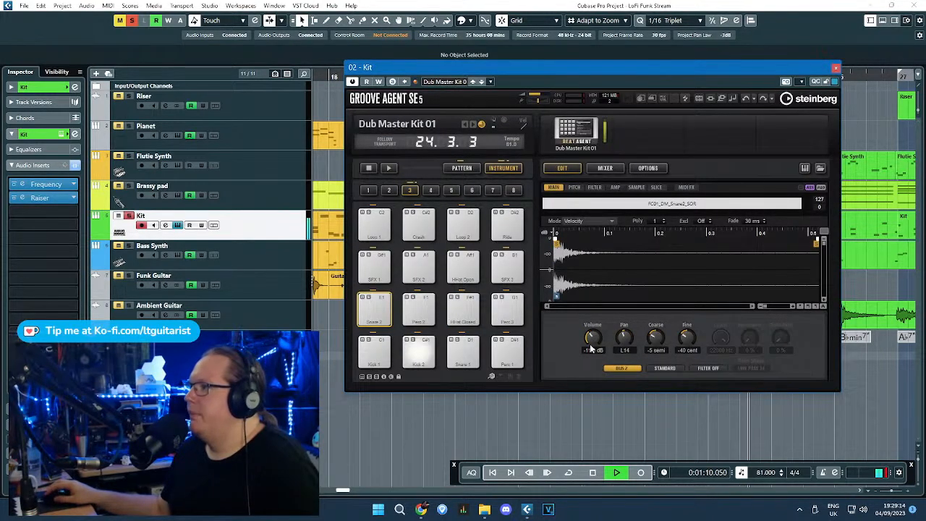
left_click_drag(590, 345, 603, 341)
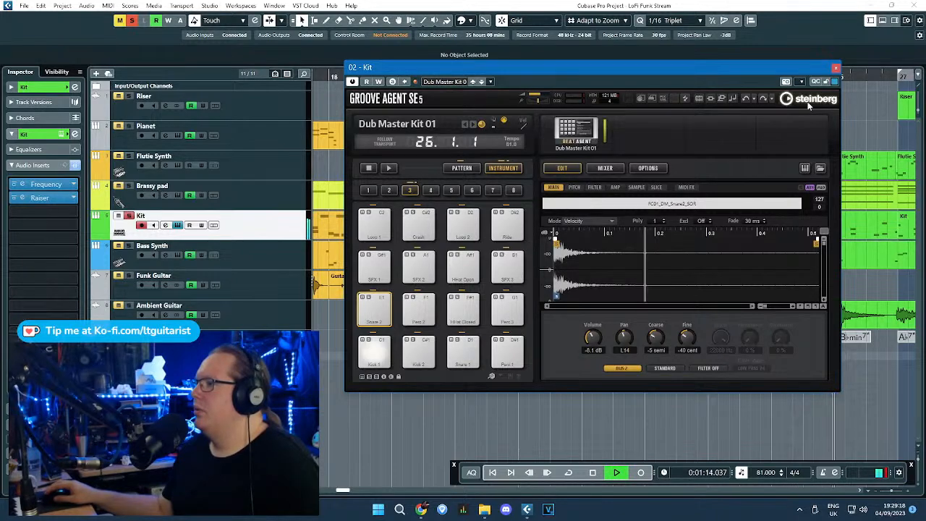
left_click(836, 67)
Step: Glue the green Kit parts between bars 21 and 28 into one part and open it in the Key Editor
scroll(669, 239, "down", 3)
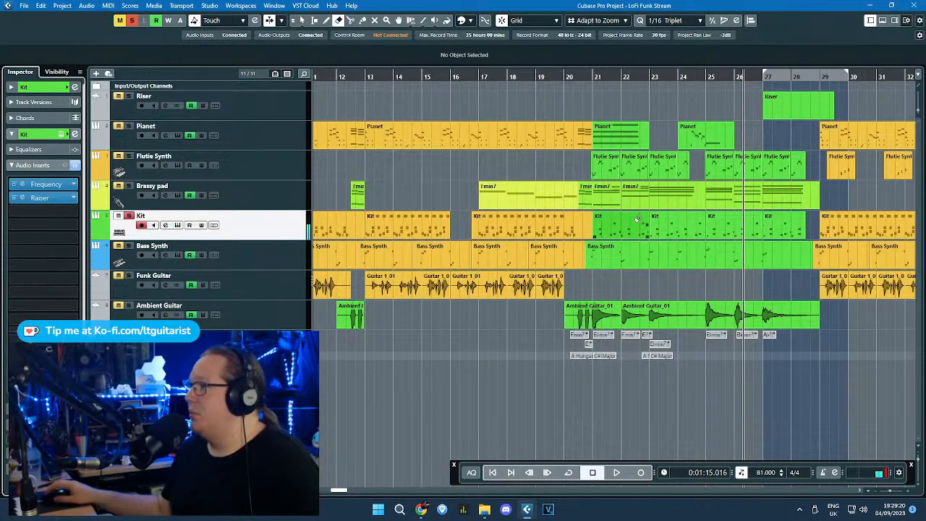
left_click(637, 220)
double_click(636, 221)
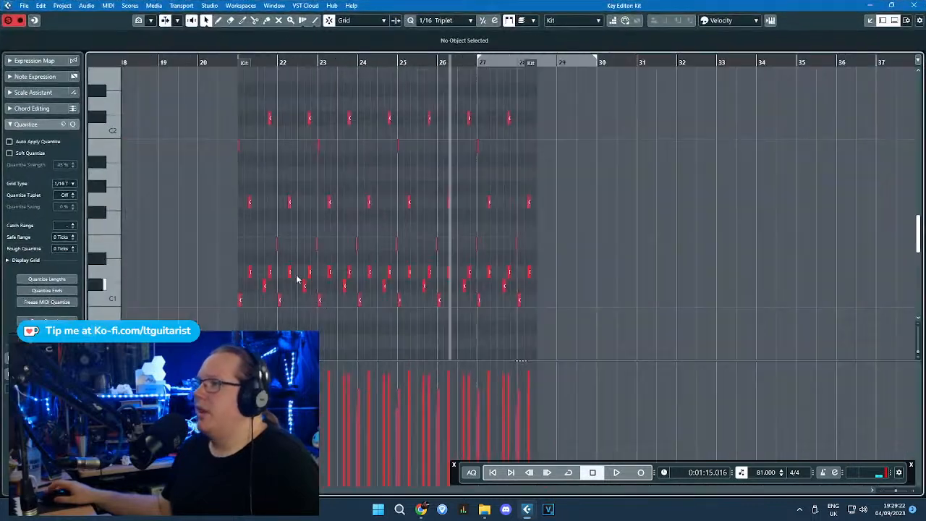
Step: Lower the velocity of all E1 snare notes in the glued Kit part, audition it and close the Key Editor
scroll(297, 279, "up", 5)
scroll(290, 248, "down", 3)
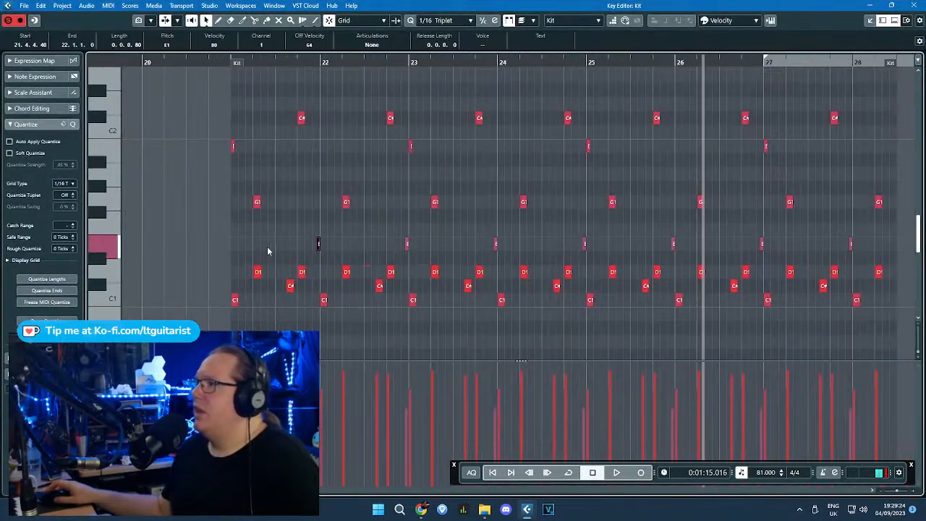
left_click_drag(204, 244, 891, 257)
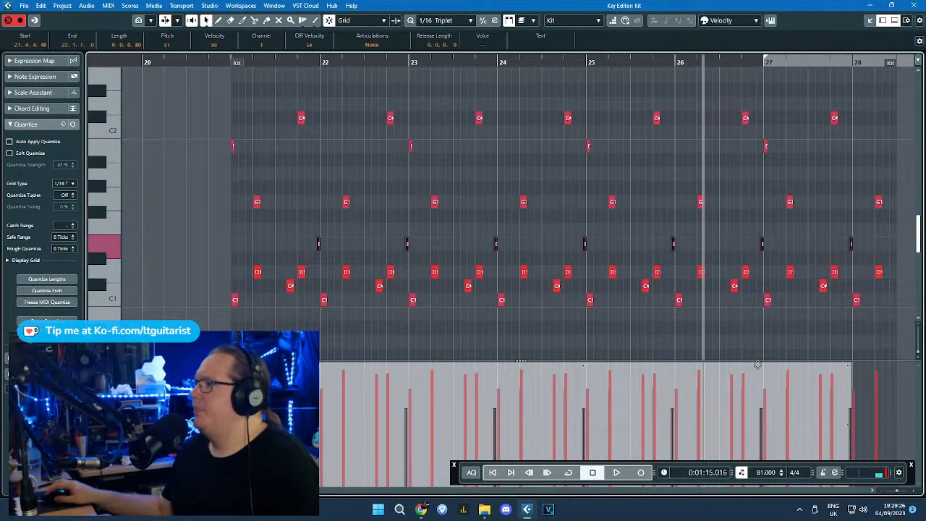
key("space")
scroll(789, 295, "up", 4)
left_click(700, 223)
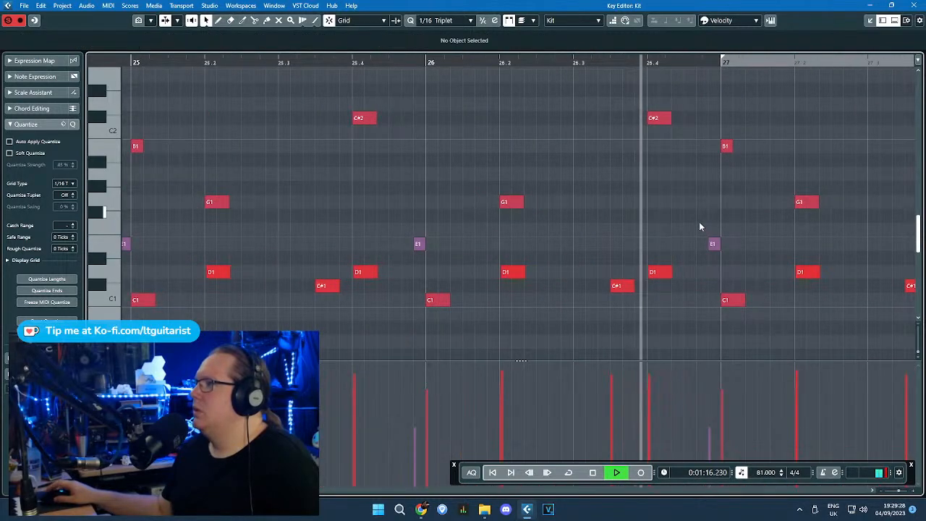
left_click(914, 5)
Step: Delete the old Kit parts from bar 37 onward and place a copy of the edited Kit part at 37.1.1.0
scroll(632, 337, "down", 4)
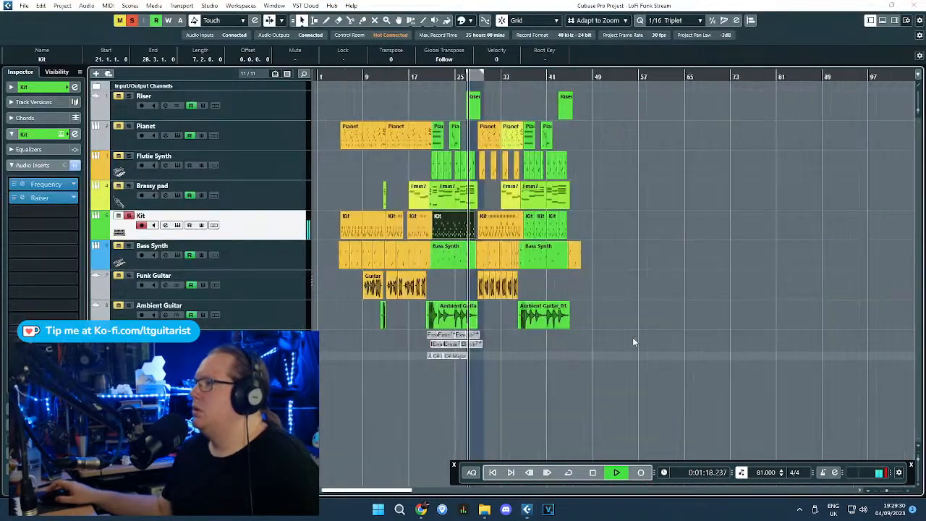
scroll(569, 218, "up", 2)
left_click_drag(638, 220, 498, 230)
key("Delete")
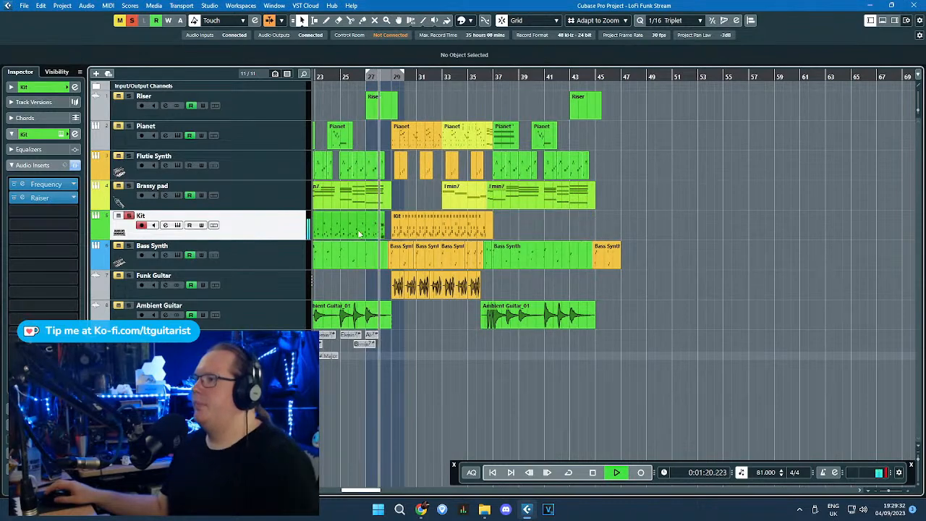
left_click(360, 233)
key("ctrl+d")
left_click_drag(431, 239, 530, 233)
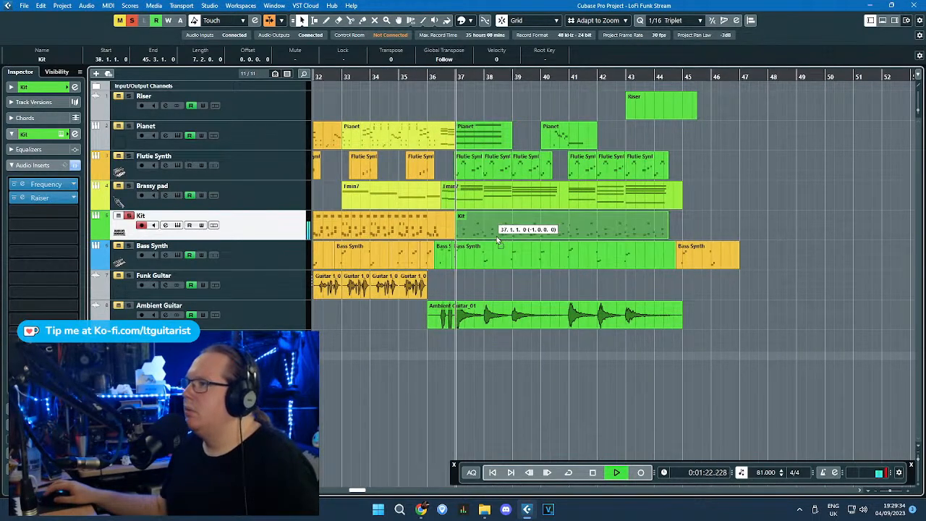
left_click(522, 252)
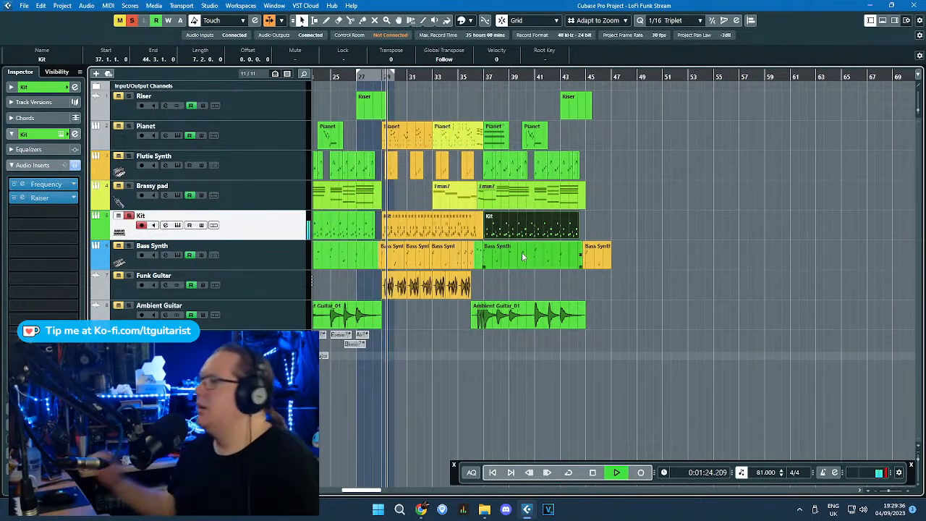
left_click_drag(437, 402, 304, 391)
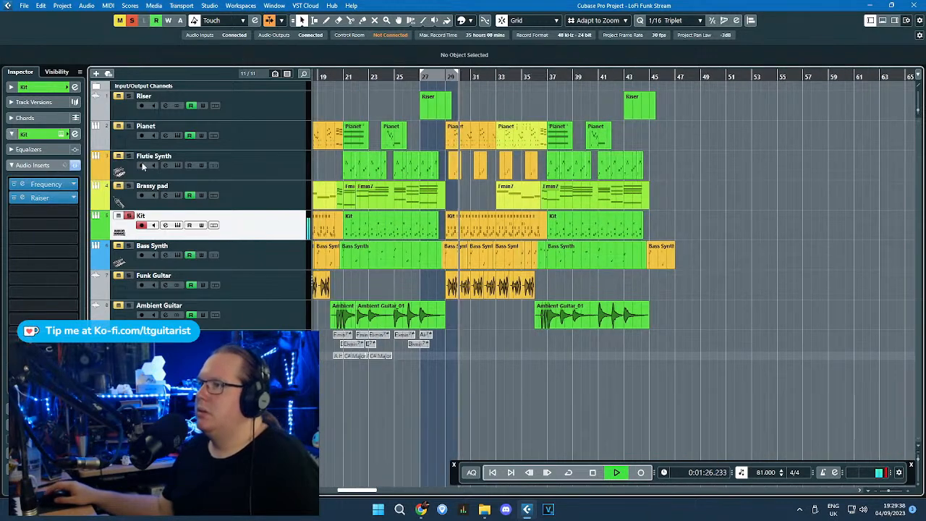
Step: Unsolo the Kit and play the full arrangement from just after bar 19
left_click(129, 215)
scroll(460, 395, "up", 3)
scroll(330, 391, "left", 3)
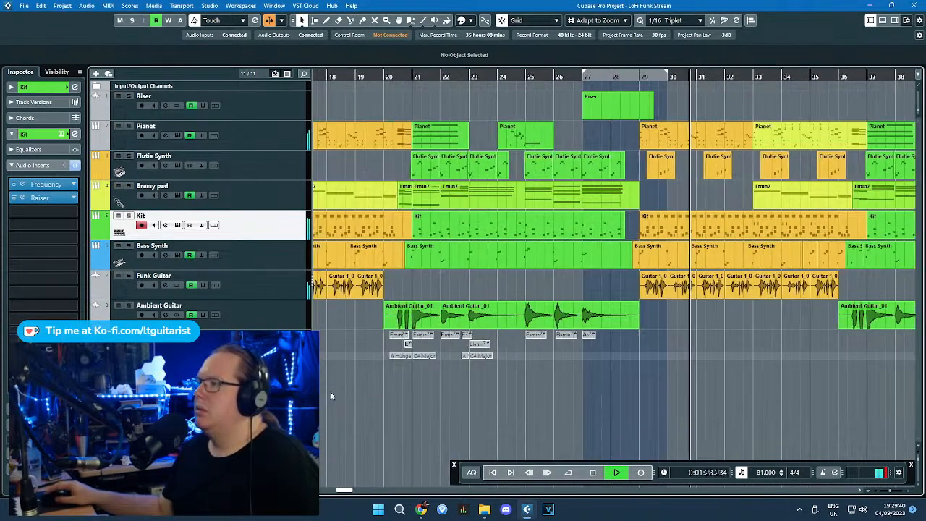
key("space")
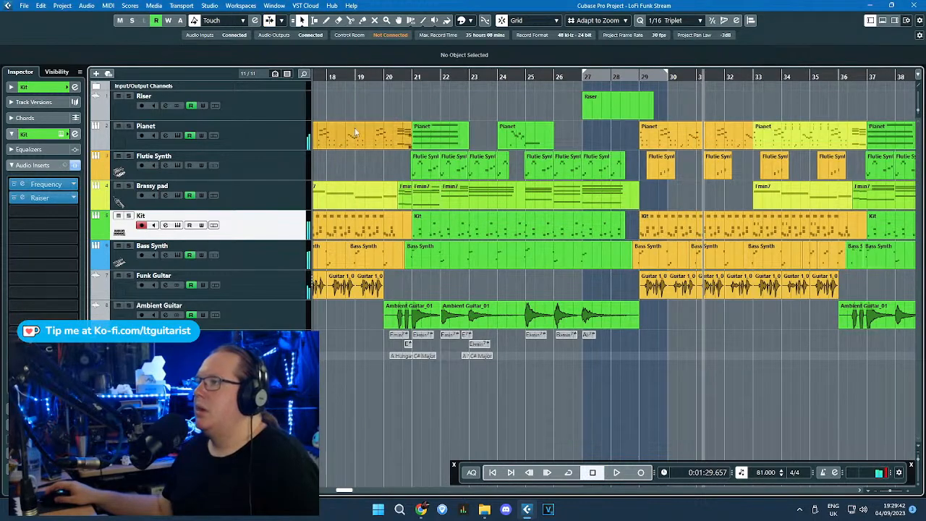
left_click_drag(370, 80, 371, 248)
key("space")
left_click(436, 378)
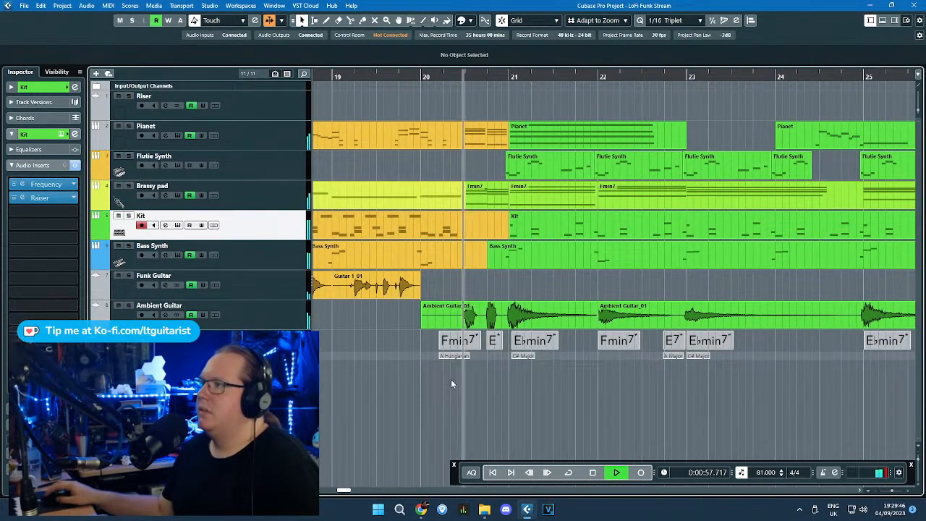
Step: Solo the Ambient Guitar, listen to it from just before bar 20 and show its automation lane
left_click(292, 319)
key("s")
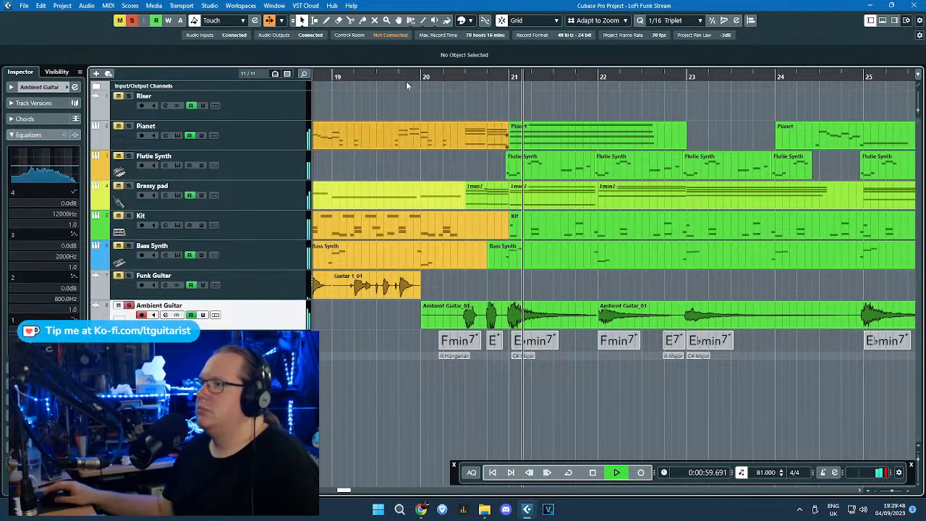
left_click(409, 77)
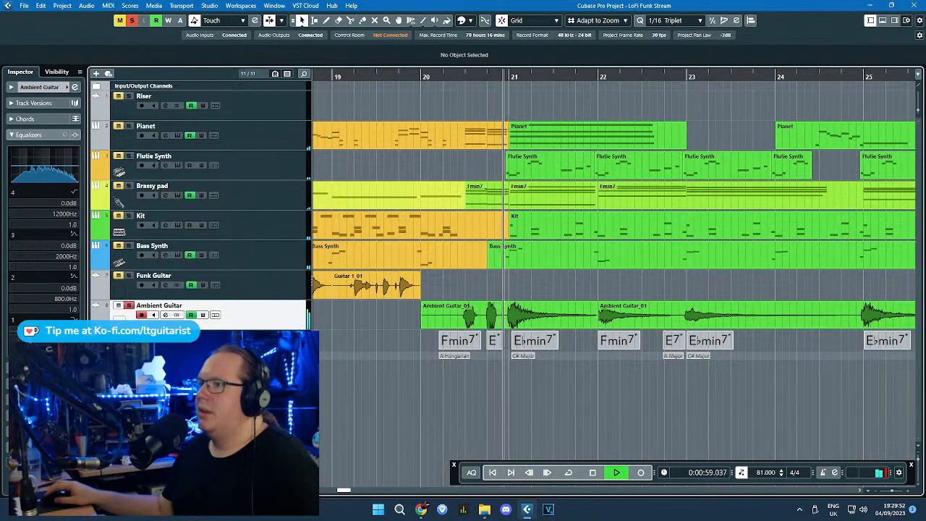
left_click(98, 325)
key("g")
key("space")
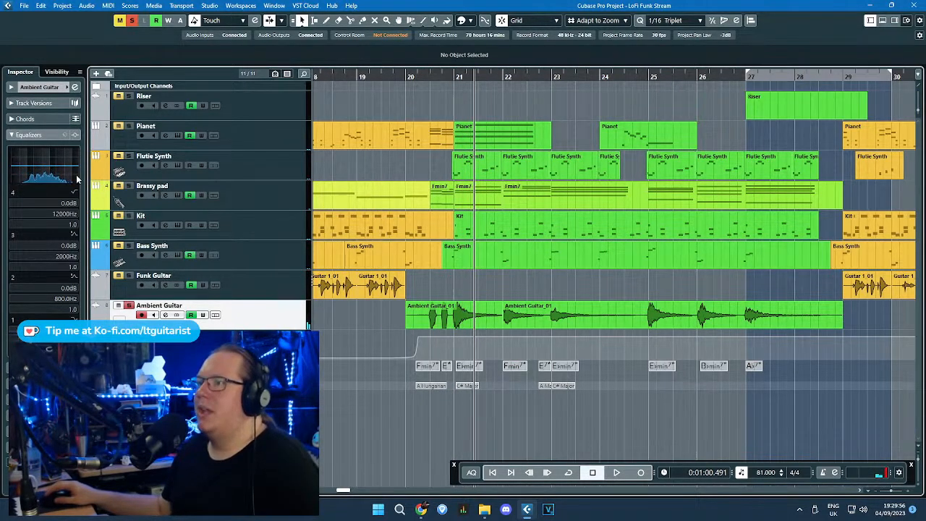
Step: Open the Ambient Guitar's Guitar Rig 6 insert and examine its amp, delay and reverb modules while the soloed track plays
left_click(12, 91)
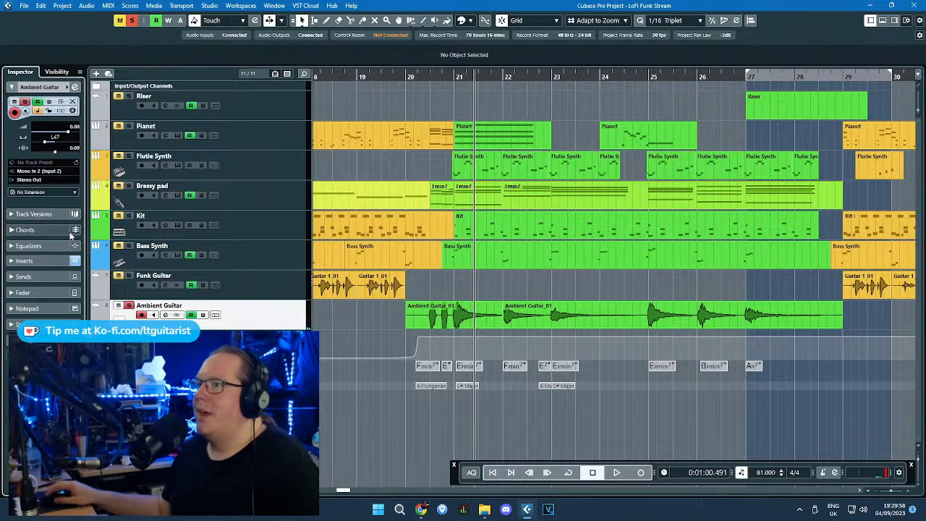
left_click(43, 261)
left_click(55, 168)
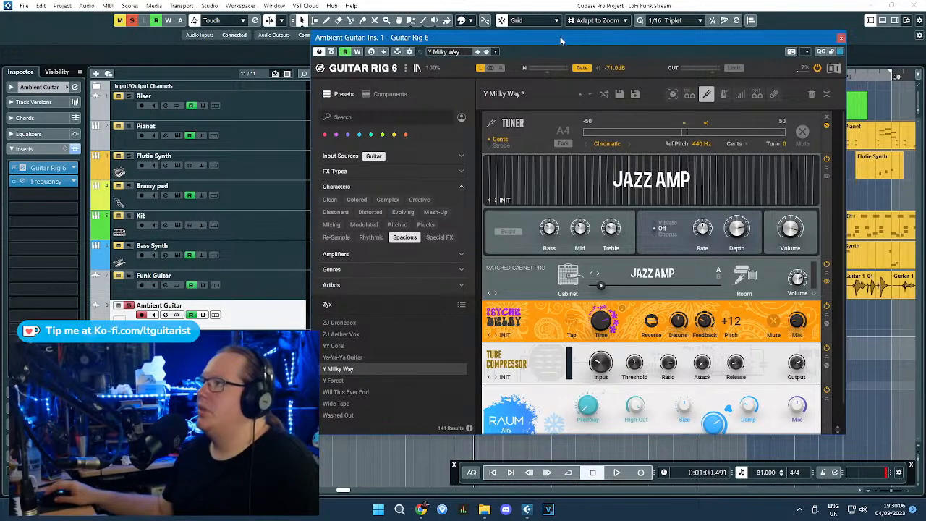
left_click_drag(560, 41, 683, 14)
left_click(396, 75)
key("space")
left_click_drag(512, 18, 199, 53)
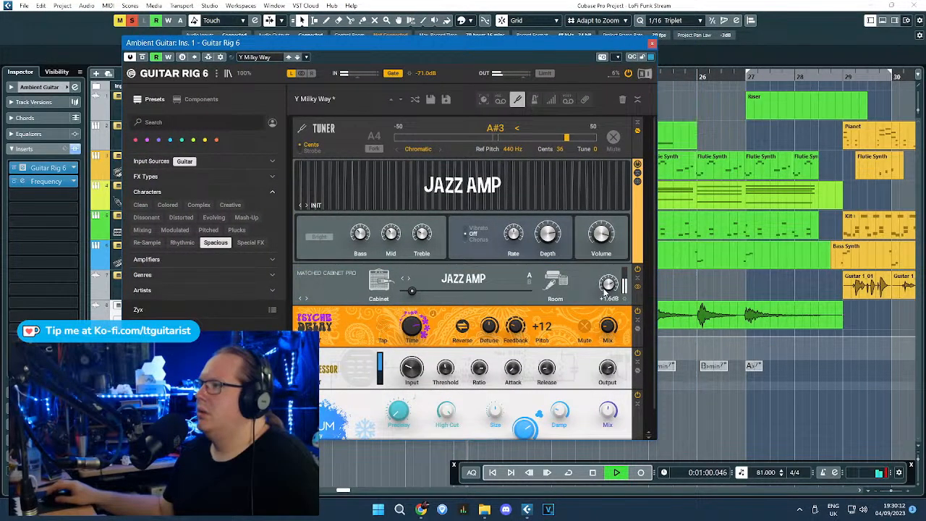
left_click_drag(535, 46, 291, 59)
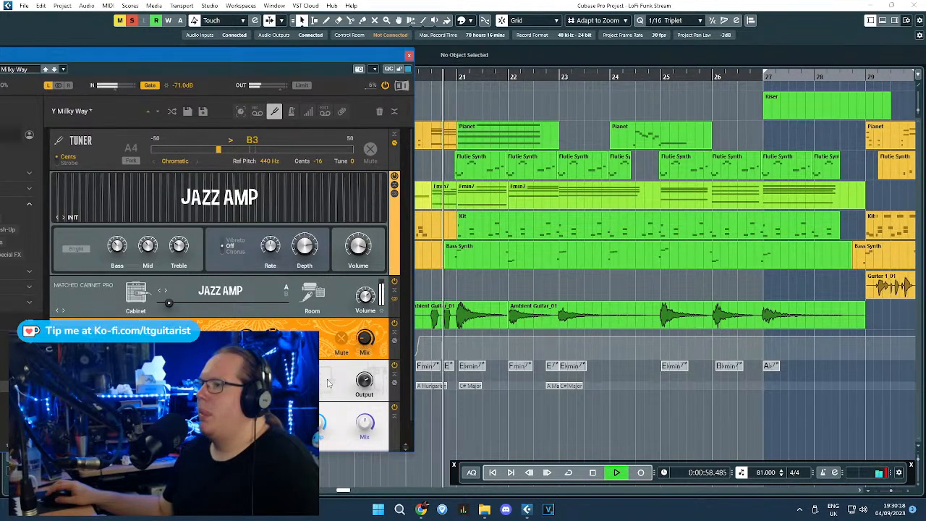
scroll(375, 388, "down", 1)
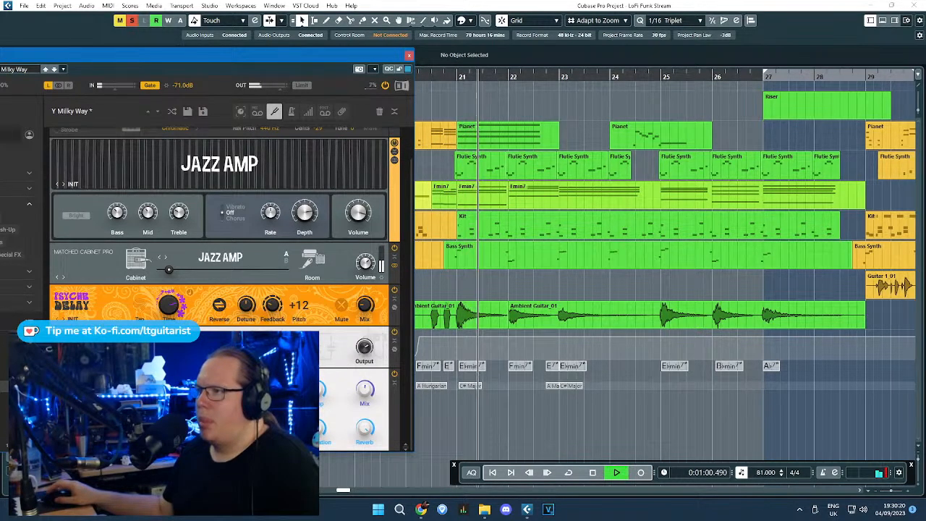
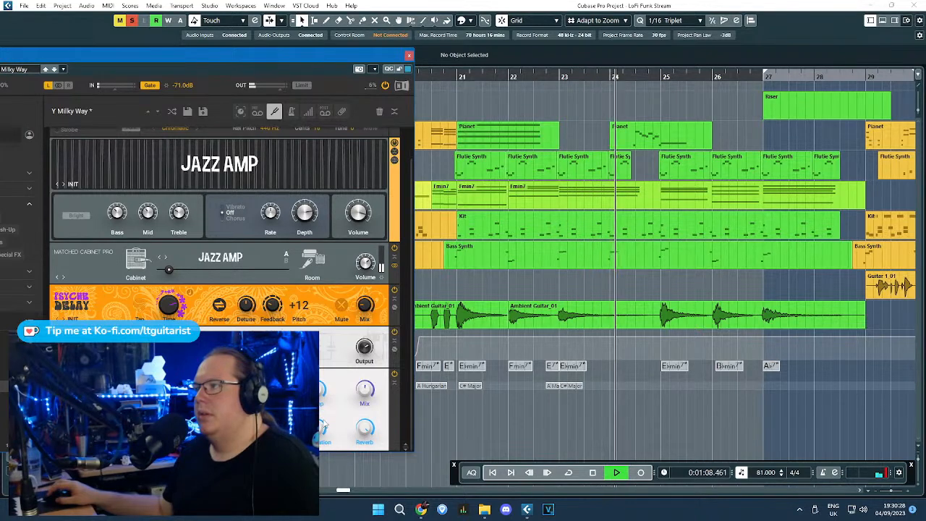
Step: Replay the Ambient Guitar from around bar 20, unsolo it and close Guitar Rig 6
left_click_drag(419, 77, 419, 104)
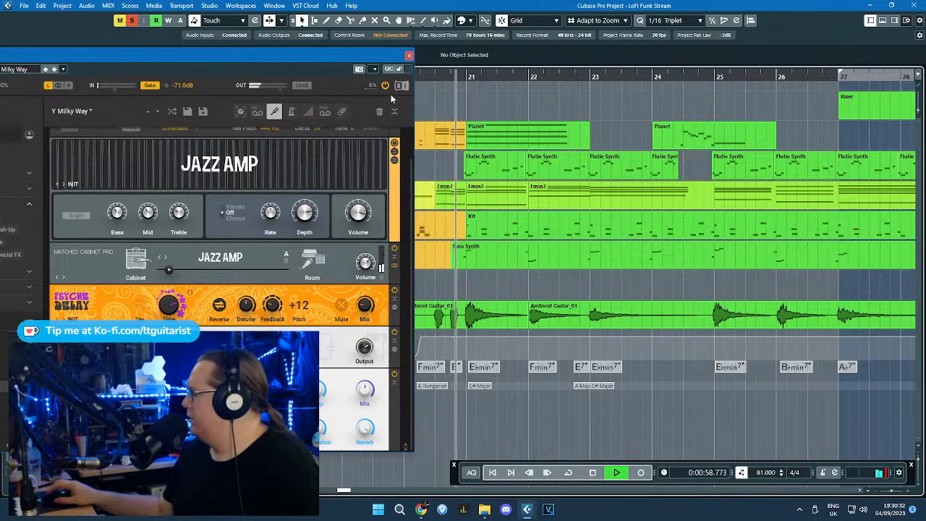
key("s")
left_click(406, 57)
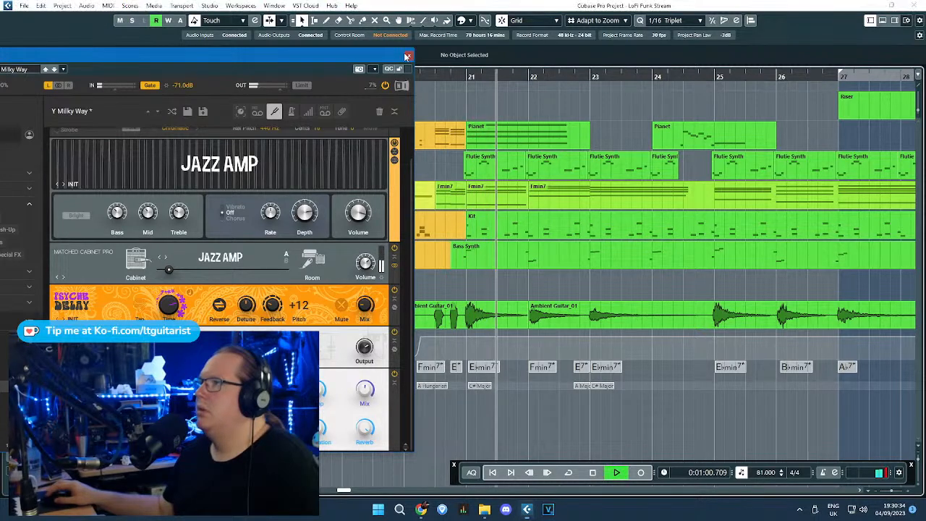
Step: Hide the Ambient Guitar's automation lane and play the full arrangement from around bar 20
left_click_drag(406, 77, 417, 55)
key("ctrl+a")
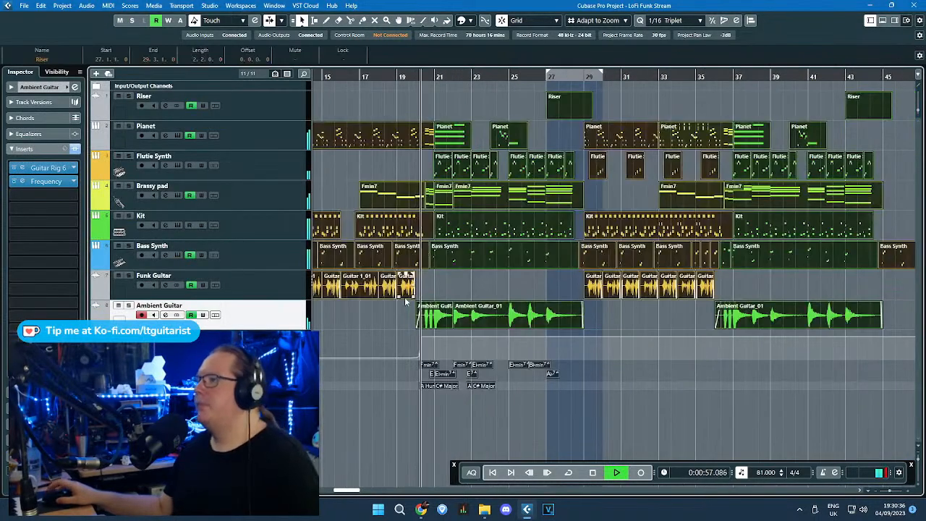
left_click(373, 420)
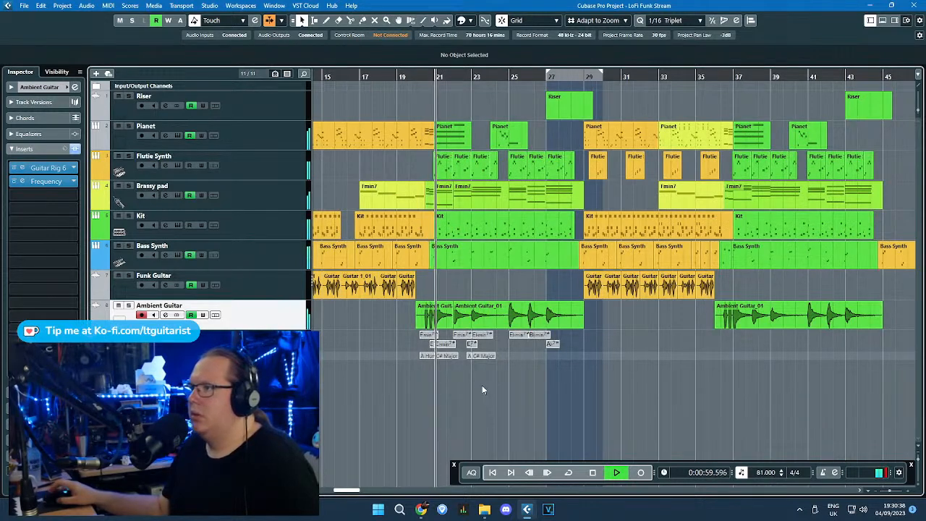
Step: Play the full arrangement from the middle of bar 11 and listen through the transition past bar 13
scroll(337, 375, "up", 5)
scroll(339, 375, "down", 4)
scroll(434, 423, "left", 3)
key("space")
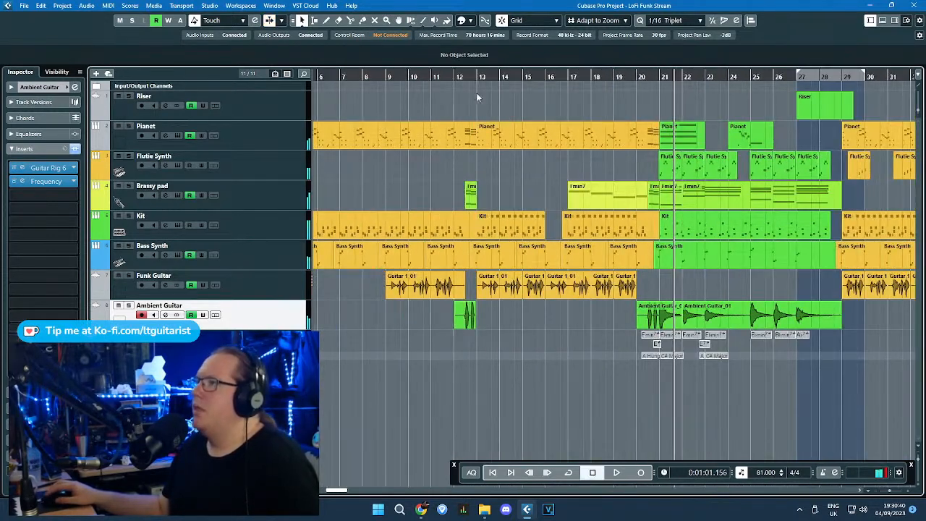
left_click_drag(446, 79, 440, 86)
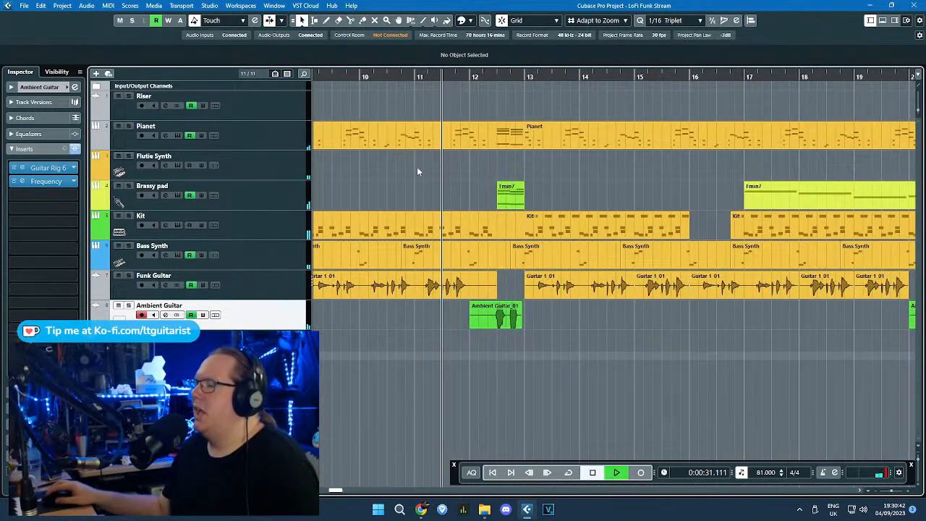
key("space")
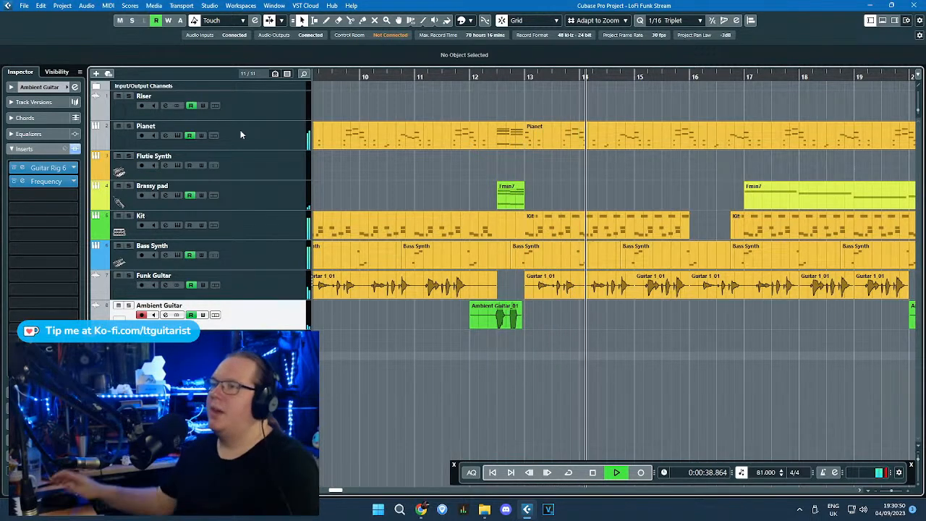
key("space")
Step: Extend the short Ambient Guitar clip at bar 12 to 13.1.2.40, solo its track and set the playback position to 12.2
scroll(521, 333, "up", 4)
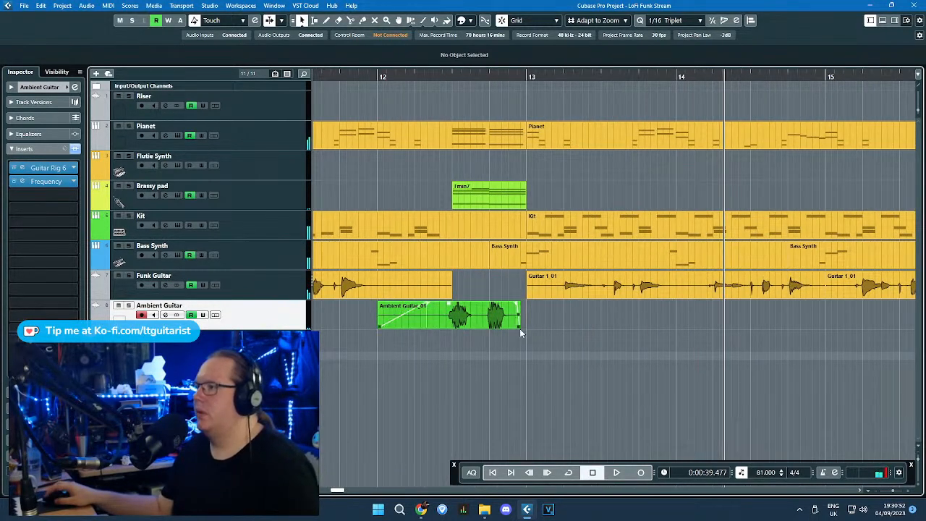
mouse_move(520, 329)
left_mouse_down()
mouse_move(570, 328)
mouse_move(536, 327)
left_mouse_up()
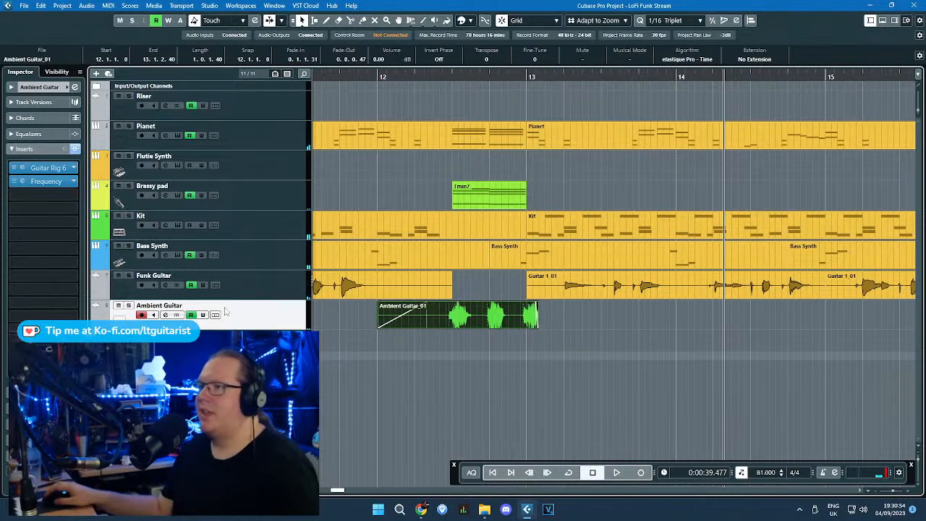
left_click(415, 77)
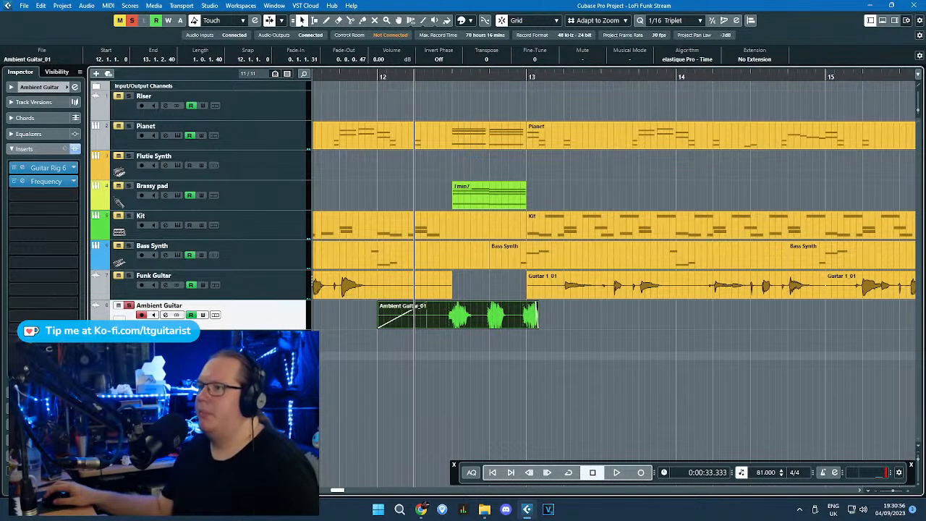
Step: Move the Ambient Guitar's volume automation drop from bar 13 to the clip's end at 13.1.2.40 and play the soloed transition
scroll(517, 374, "up", 2)
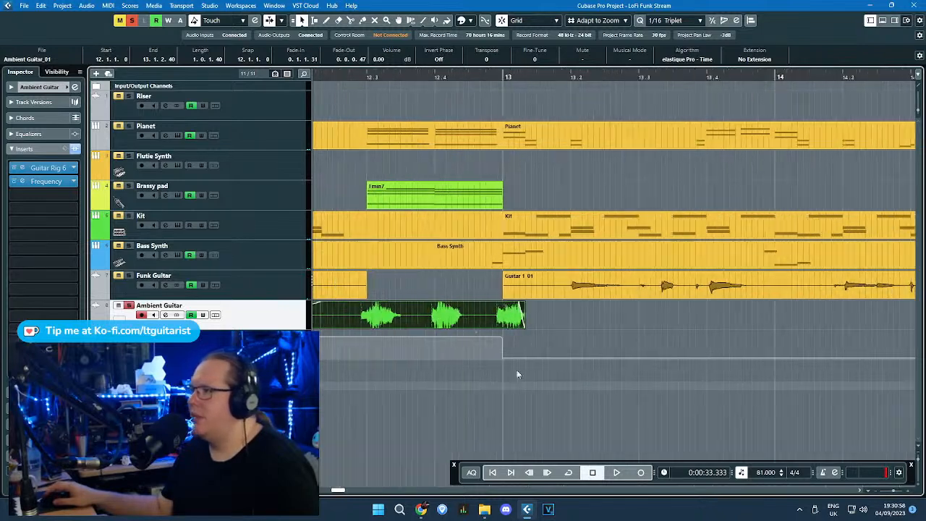
left_click_drag(506, 362, 527, 381)
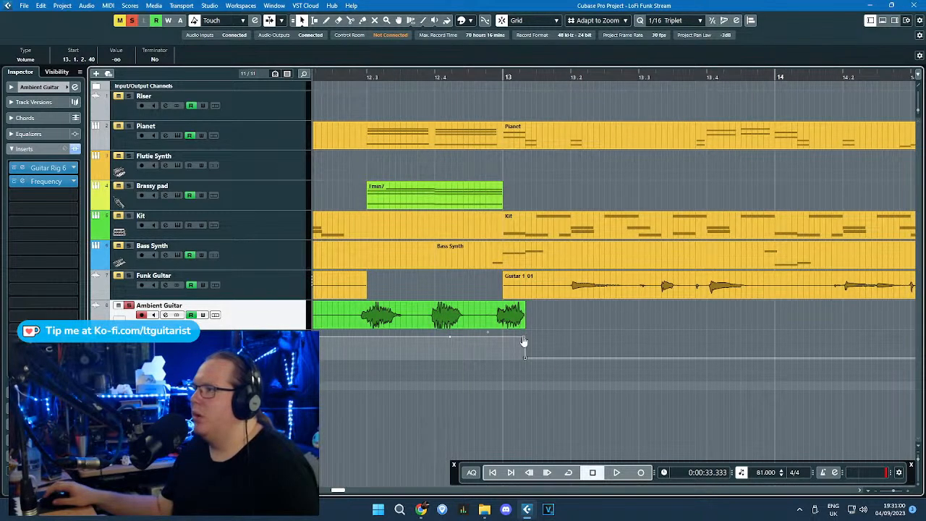
scroll(410, 104, "down", 1)
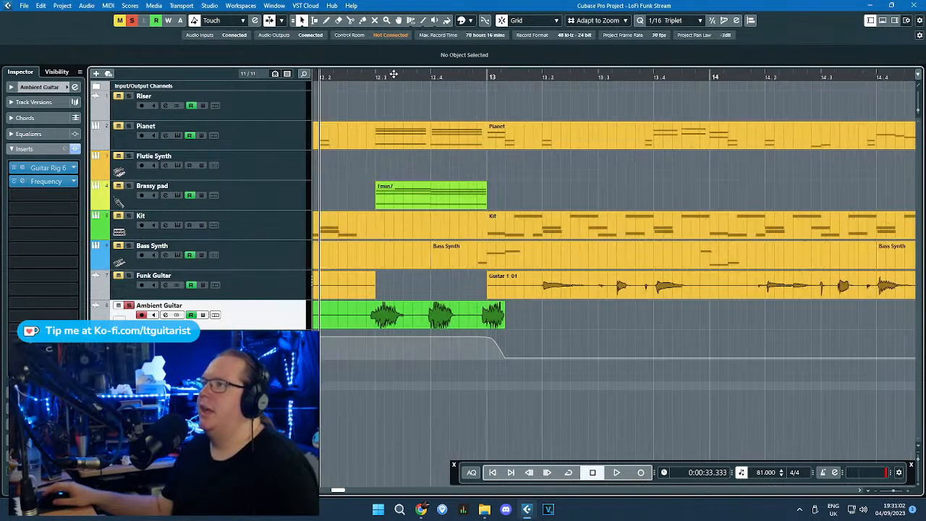
key("space")
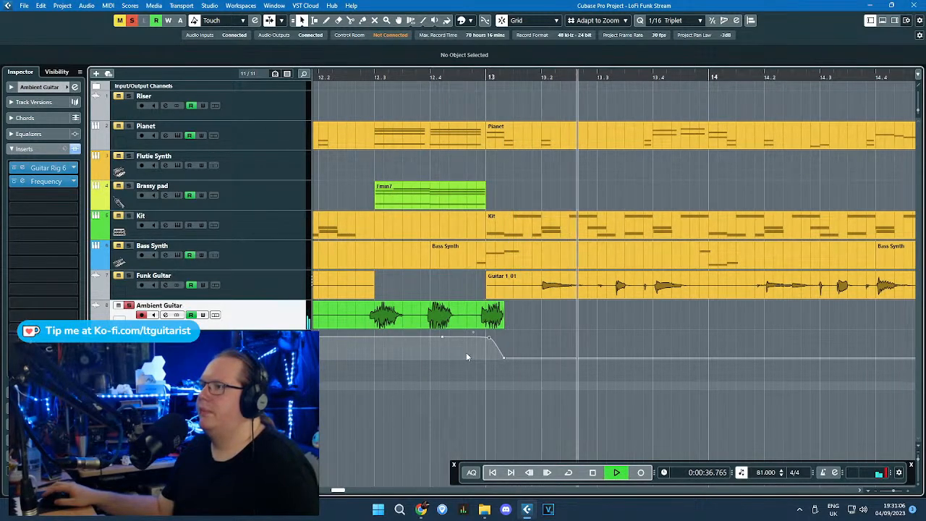
Step: Extend the Ambient Guitar clip and its volume drop to 13.1.3.79, replaying the soloed part from just after 12.2
key("space")
left_click_drag(503, 324, 523, 364)
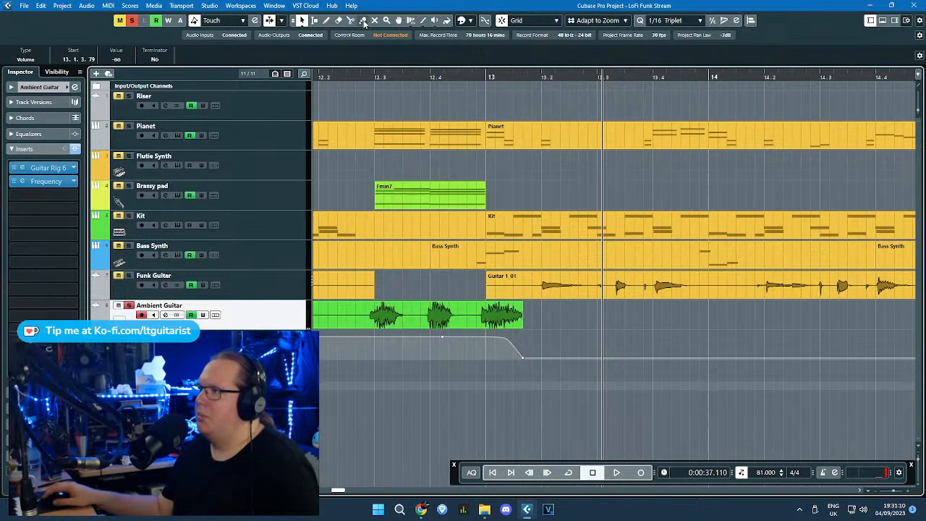
left_click(356, 77)
key("space")
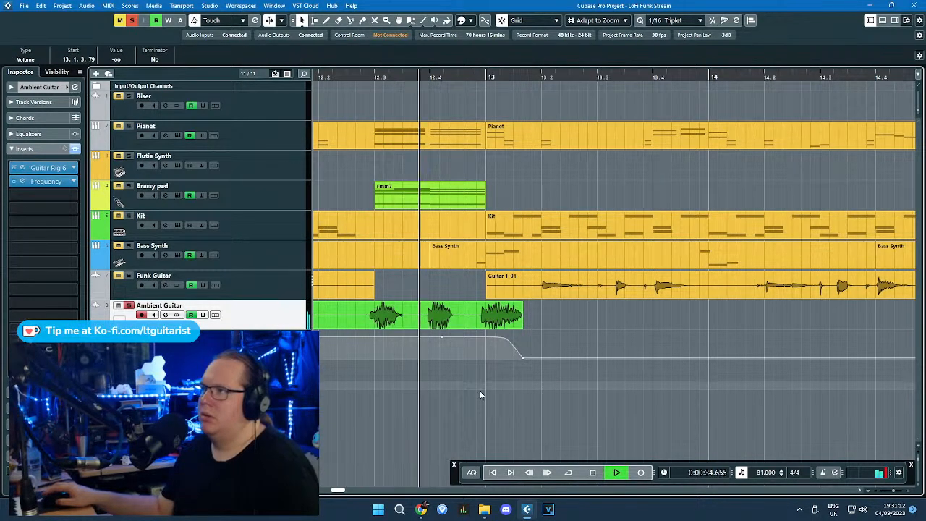
scroll(480, 382, "down", 4)
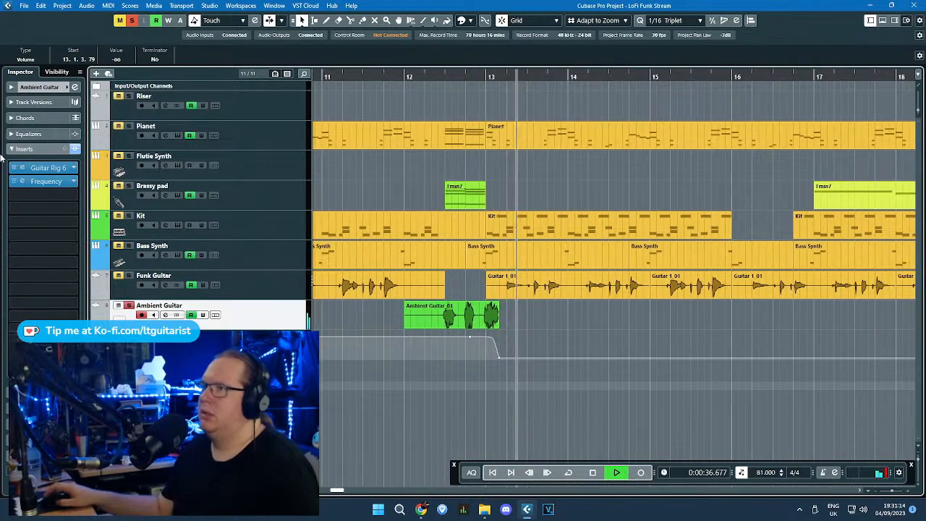
key("space")
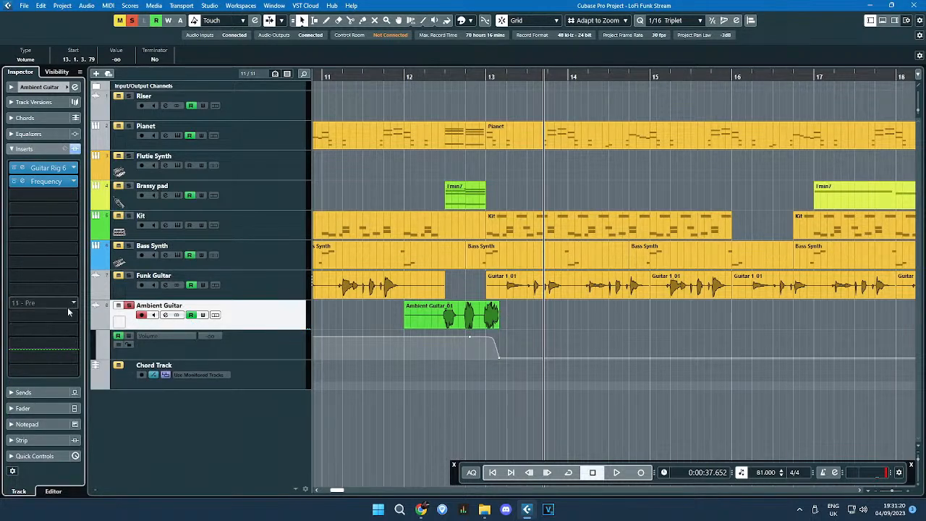
Step: Add a MonoDelay to the Ambient Guitar's seventh insert slot
left_click(73, 251)
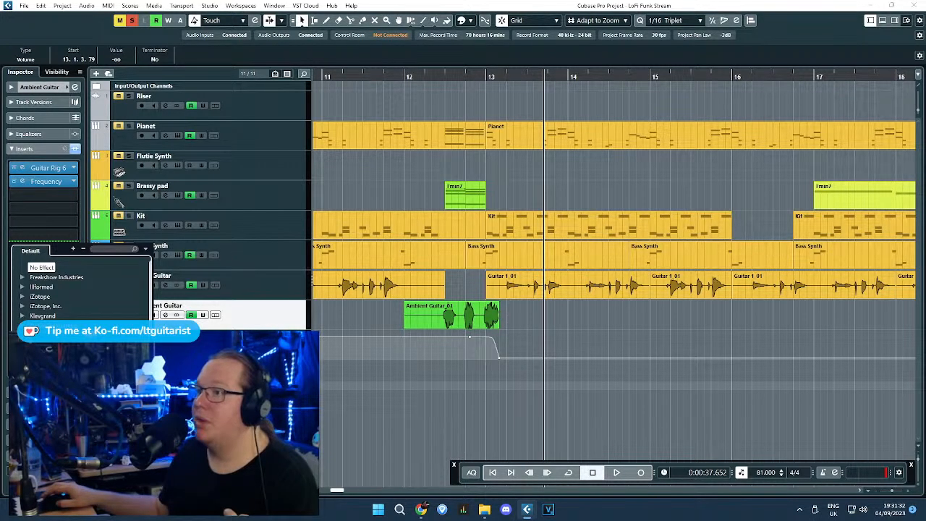
scroll(79, 290, "down", 1)
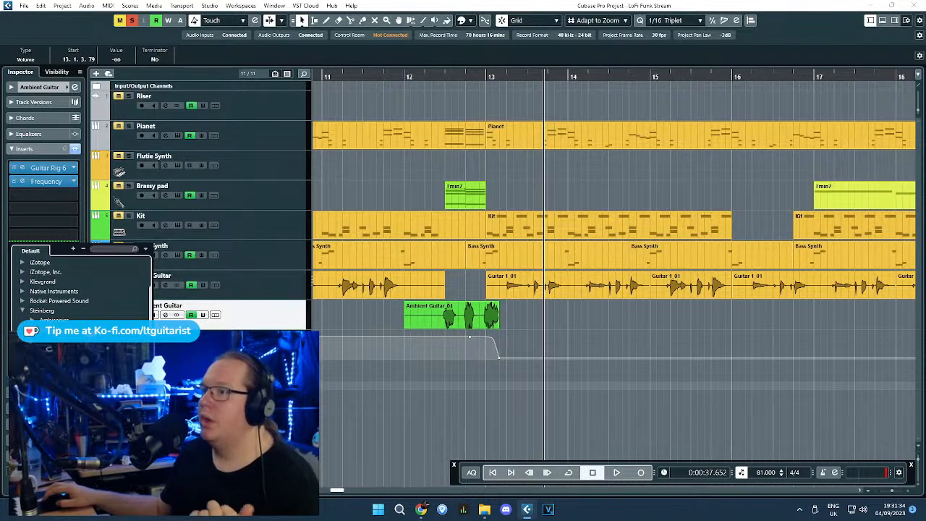
left_click(63, 349)
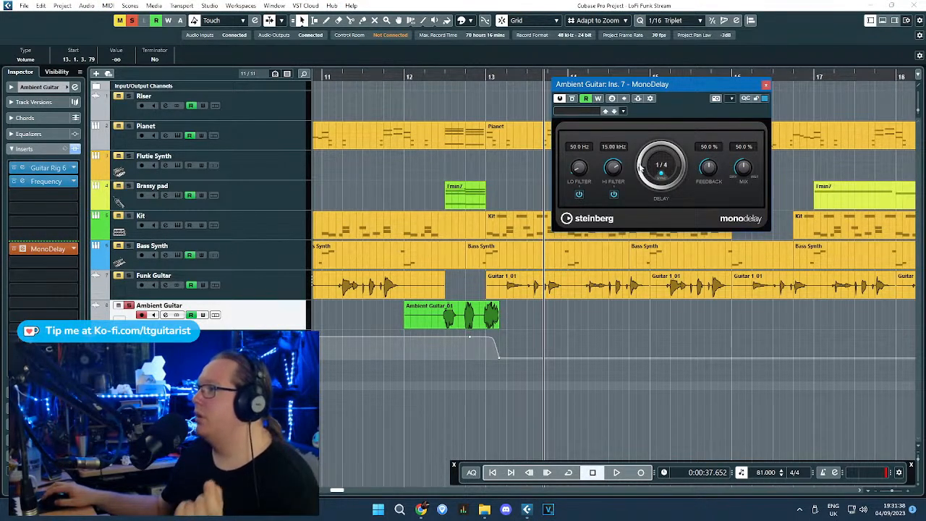
Step: While playing from bar 12, set MonoDelay's lo filter to 196.1 Hz, delay to 1/8, feedback to 77% and mix to 40%
left_click_drag(415, 78, 416, 83)
key("space")
left_click_drag(579, 167, 577, 150)
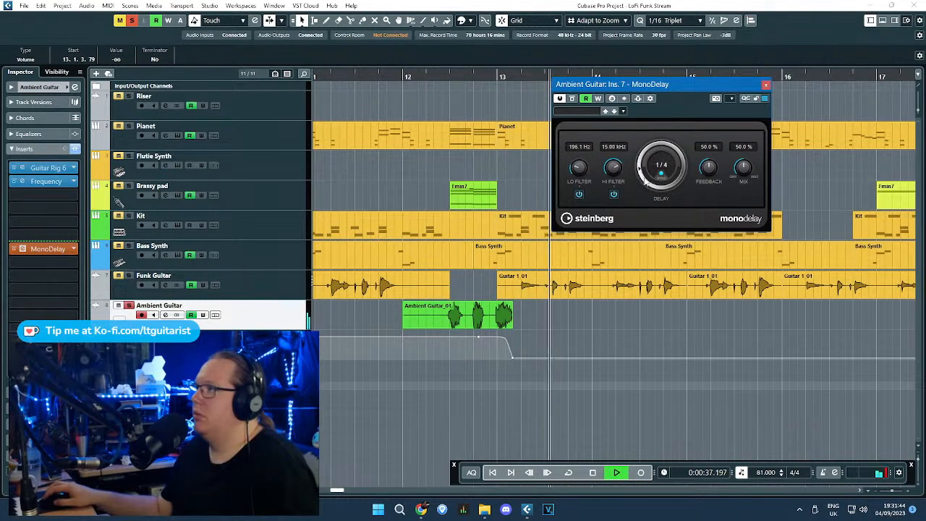
left_click(448, 77)
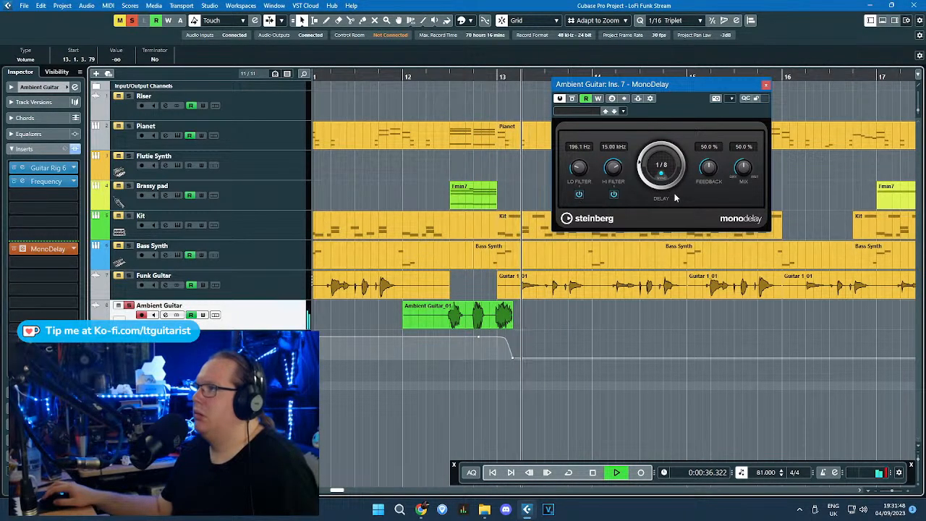
left_click_drag(704, 178, 709, 148)
Step: Automate MonoDelay's mix at 0% until bar 13, ramping up to 40% at 13.1.3.38
right_click(743, 172)
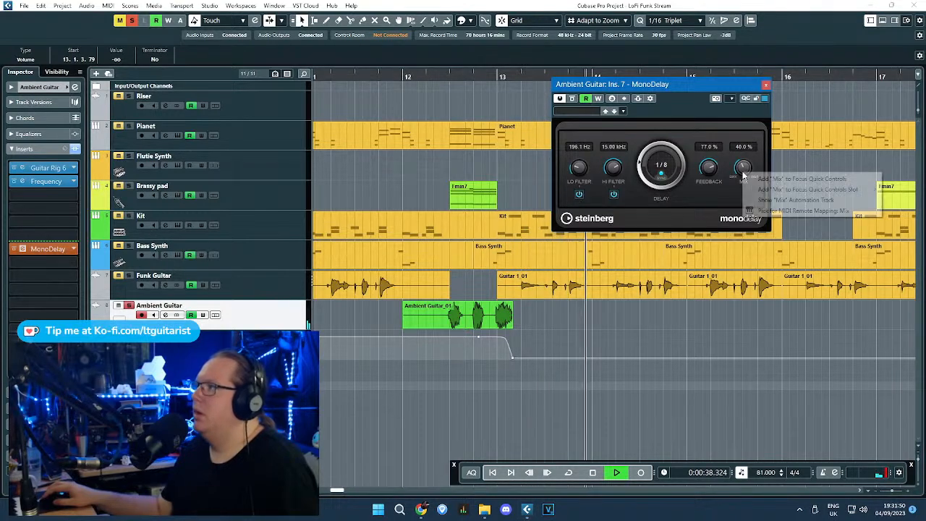
left_click(783, 200)
left_click(512, 377)
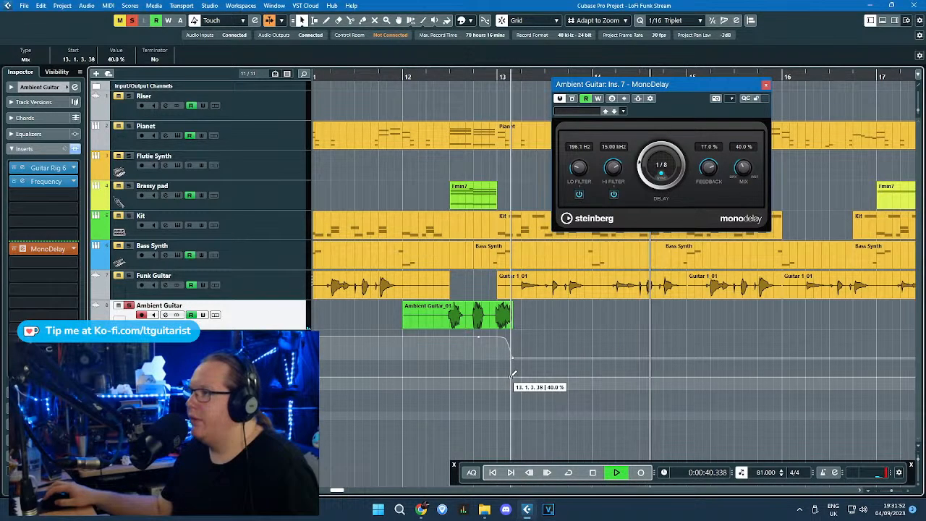
left_click_drag(449, 378, 450, 391)
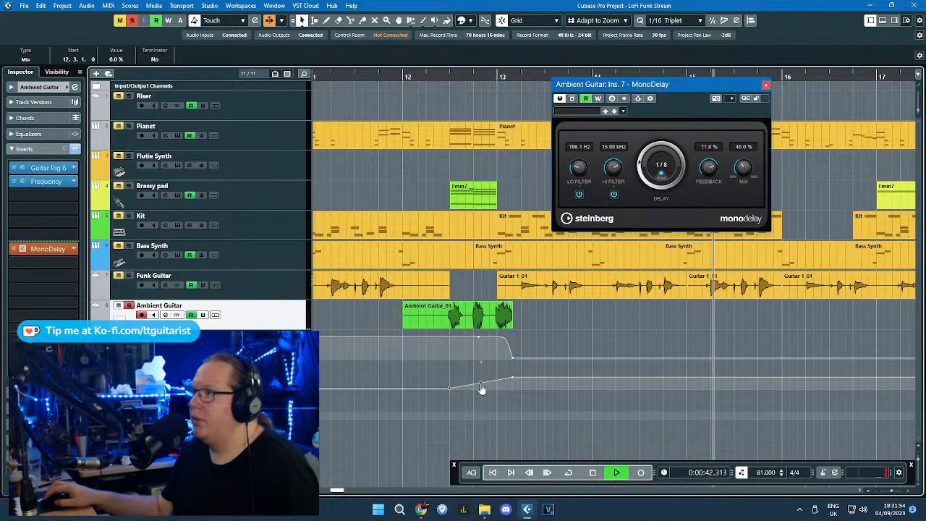
left_click(489, 405)
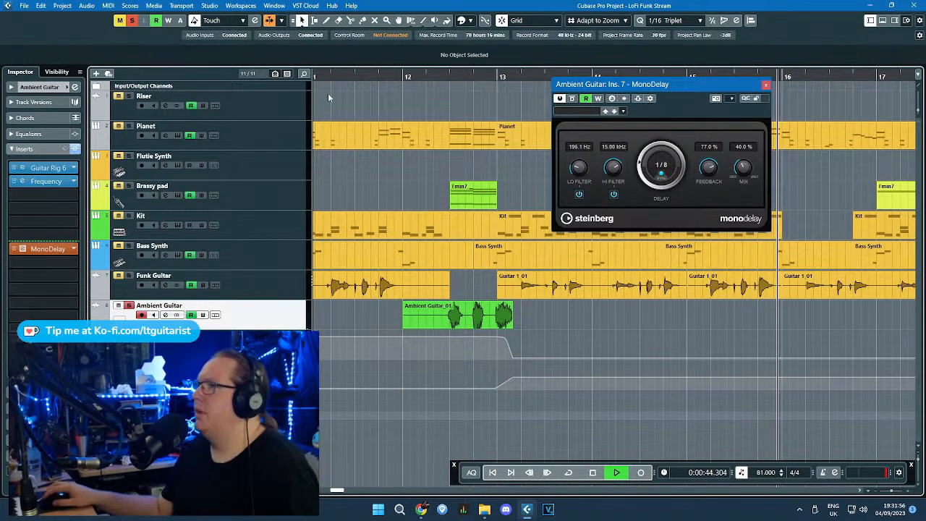
Step: Replay the Ambient Guitar from bar 12 and switch off MonoDelay's hi filter
left_click(402, 76)
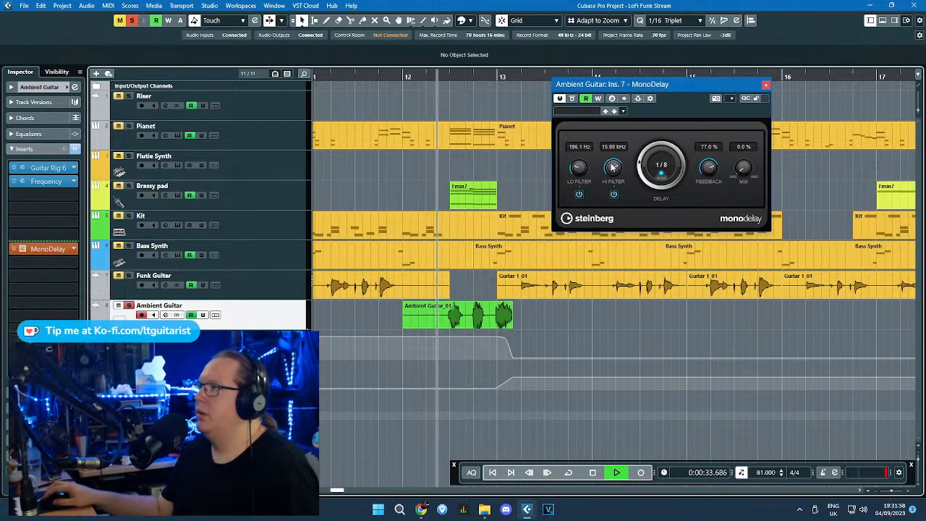
left_click_drag(613, 166, 614, 149)
left_click(614, 194)
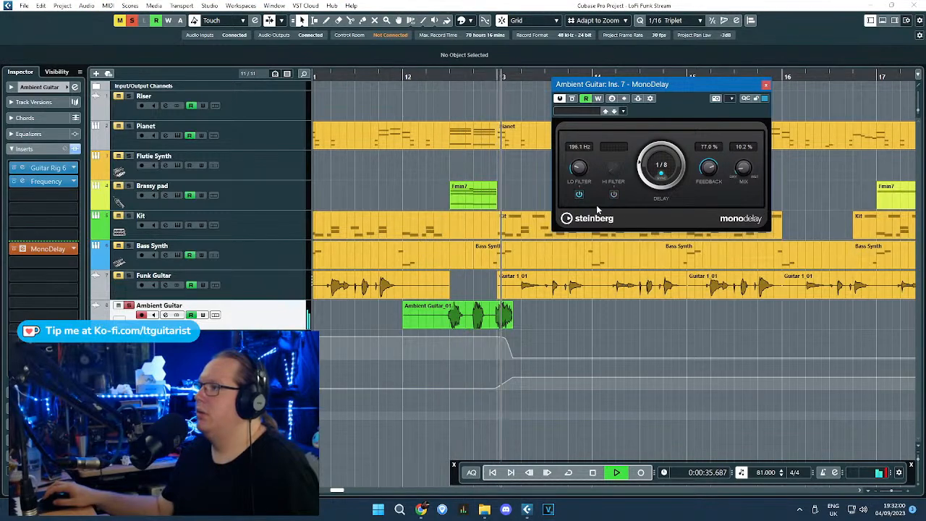
Step: Trim the bar 12 Ambient Guitar clip to end at 13.1.3.0 and adjust the volume and delay mix automation points there
scroll(515, 362, "up", 3)
left_click(515, 357)
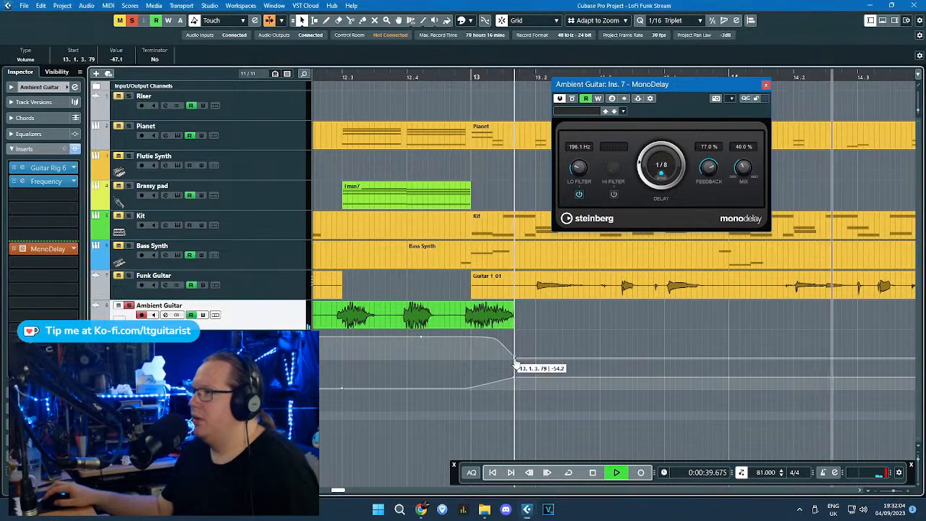
left_click_drag(511, 325, 500, 331)
scroll(498, 331, "down", 2)
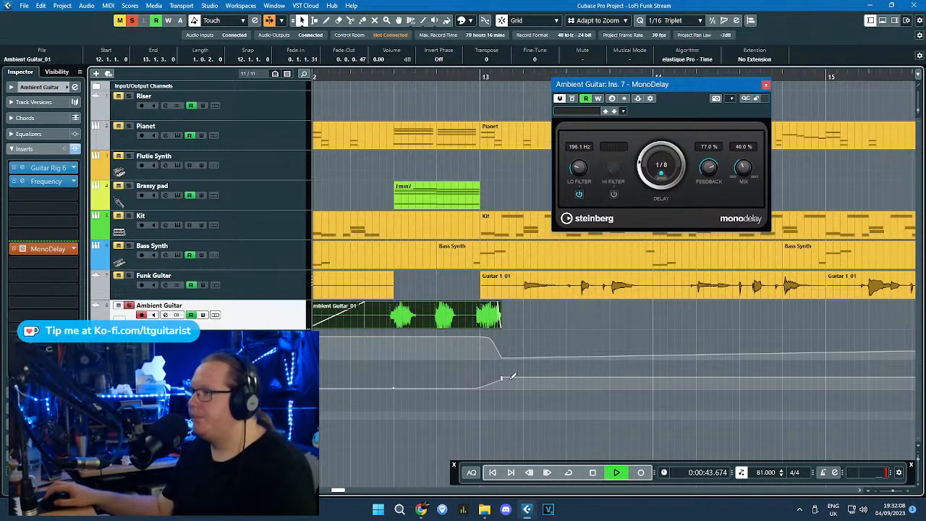
left_click_drag(492, 370, 501, 387)
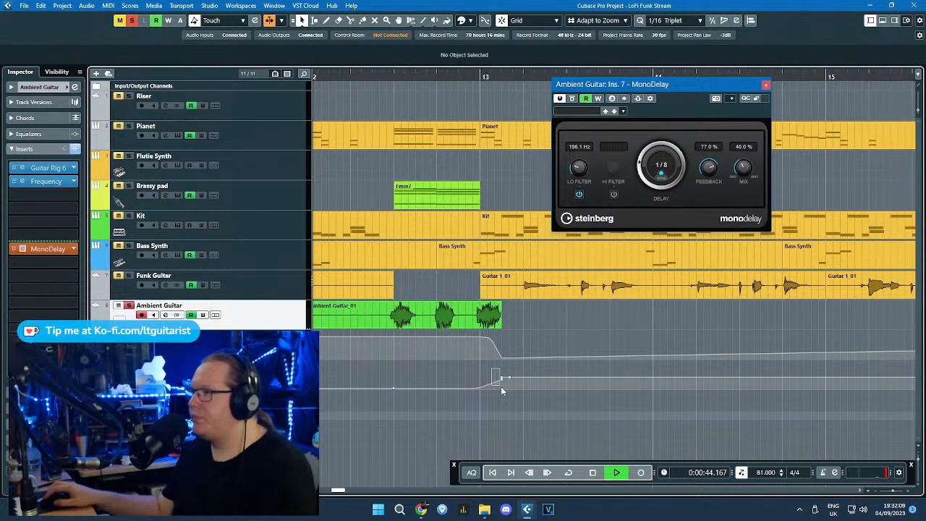
Step: Replay the soloed transition into bar 13 and lengthen the Ambient Guitar clip's fade-out to 0.0.1.36
left_click(382, 79)
scroll(454, 275, "up", 1)
left_click(510, 308)
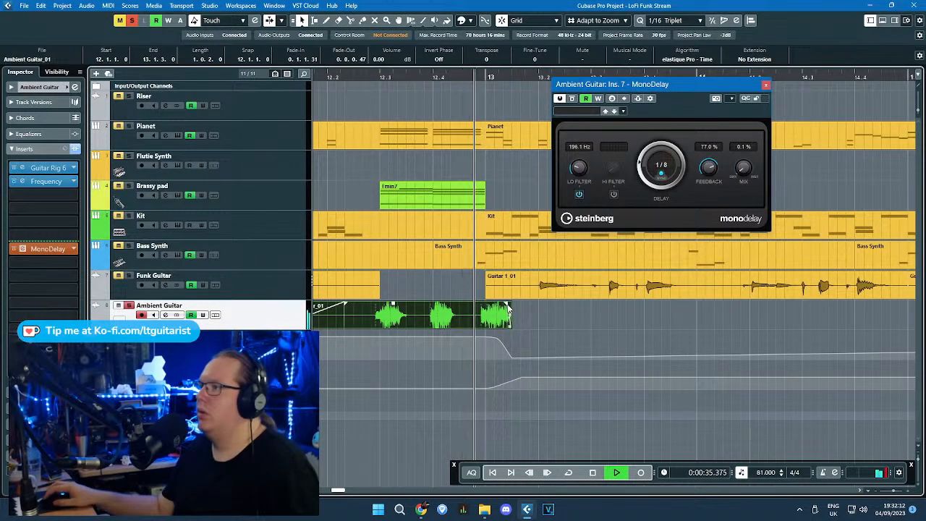
left_click_drag(509, 306, 496, 309)
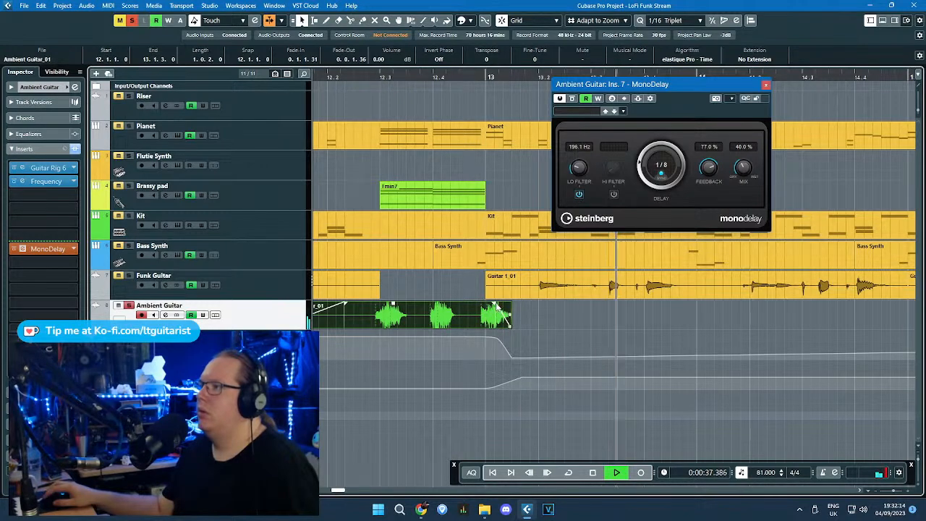
Step: Flatten the Ambient Guitar's volume automation after bar 13 so it stays low until bar 20
key("g")
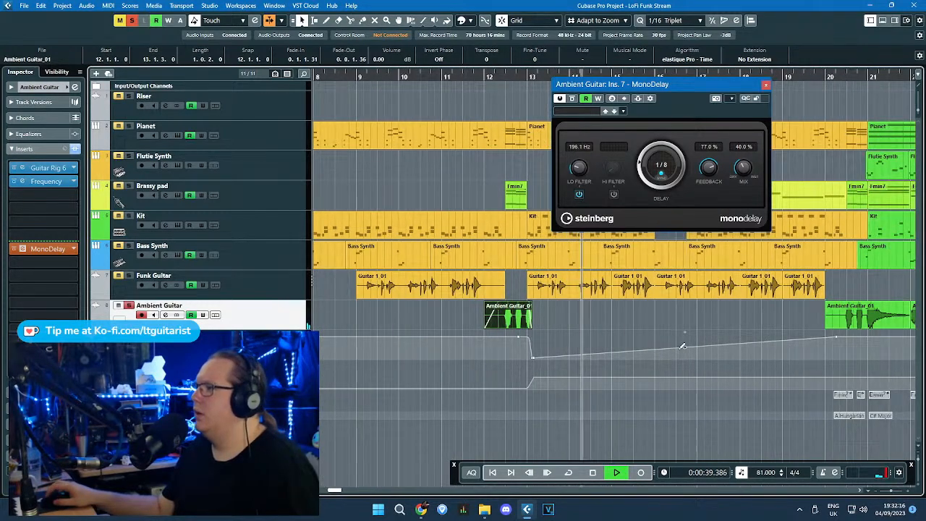
left_click_drag(687, 349, 758, 408)
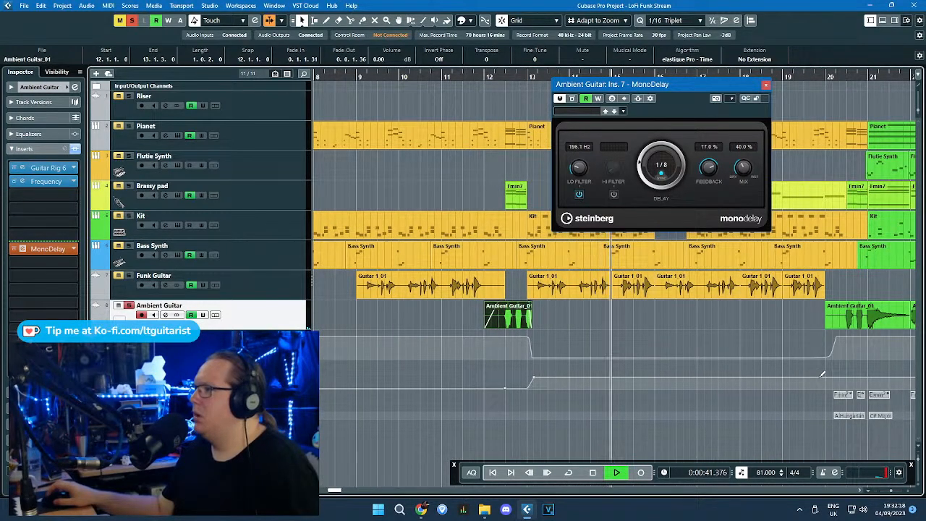
Step: Hold the delay mix automation until about bar 15, fade it to 0% at bar 17, and set MonoDelay's feedback to 92%
left_click_drag(823, 377, 839, 391)
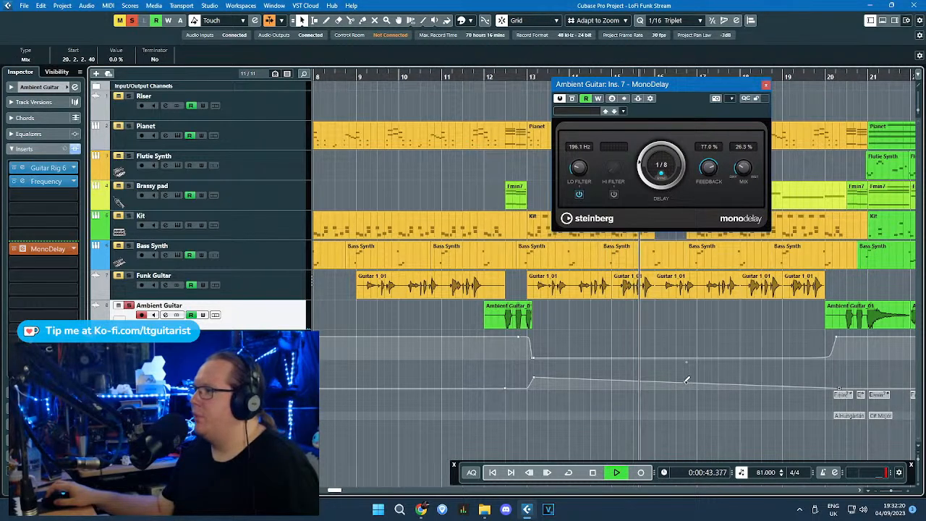
left_click_drag(687, 383, 699, 378)
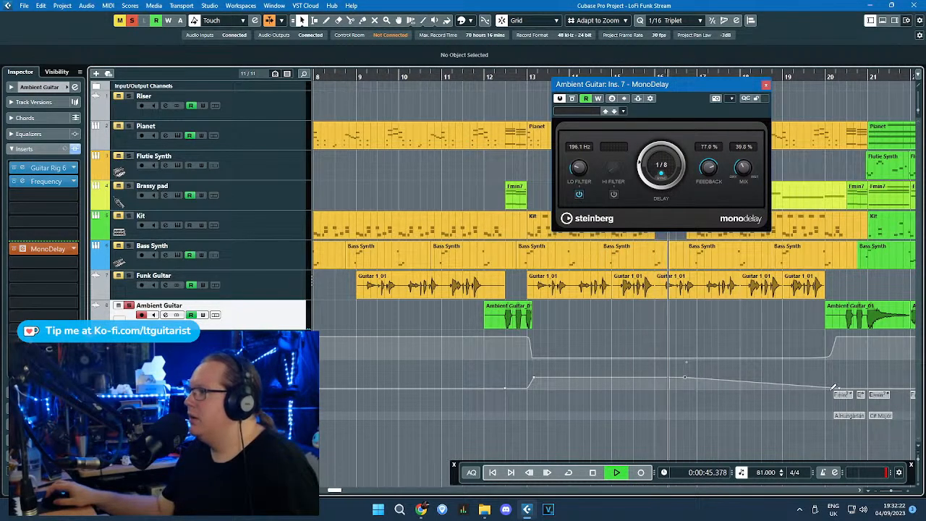
left_click_drag(833, 389, 697, 389)
left_click_drag(708, 171, 711, 157)
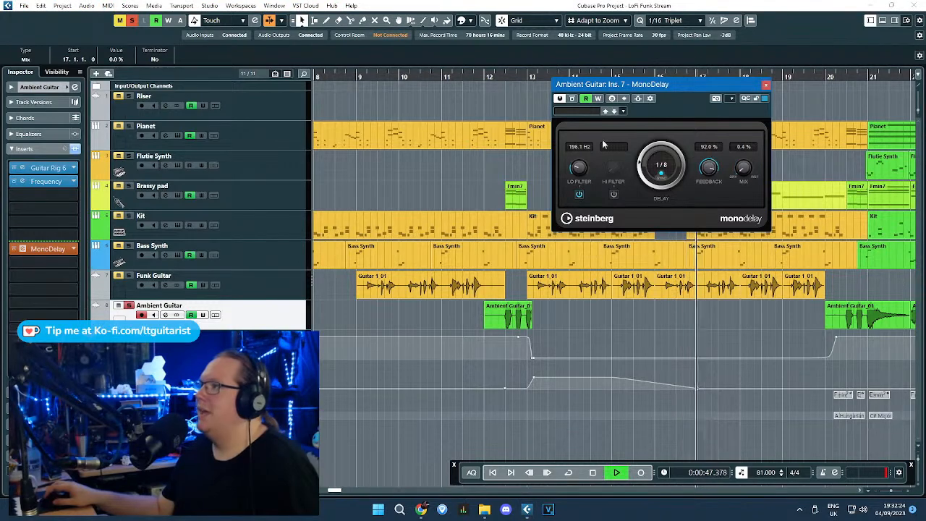
Step: Replay the transition into bar 13 unsoloed and soloed, and curve the Ambient Guitar's delay mix rise leading into it
left_click(484, 76)
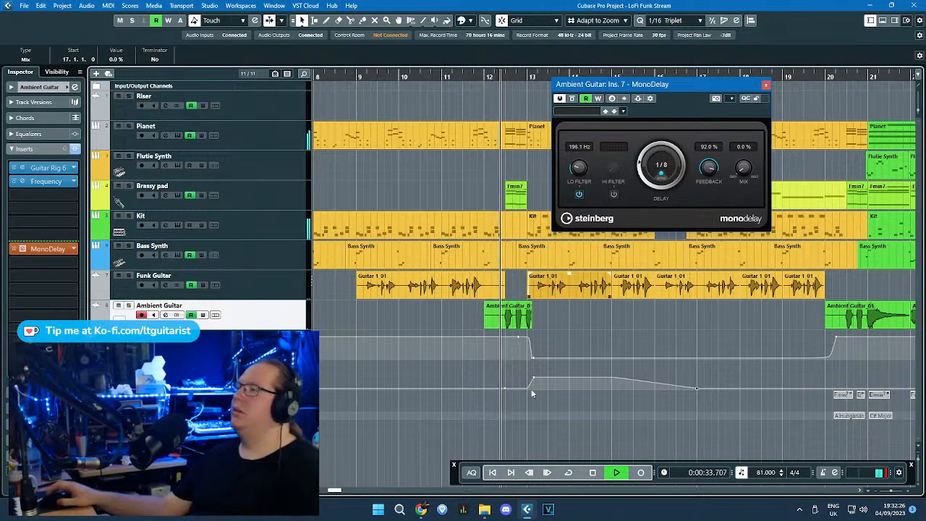
key("h")
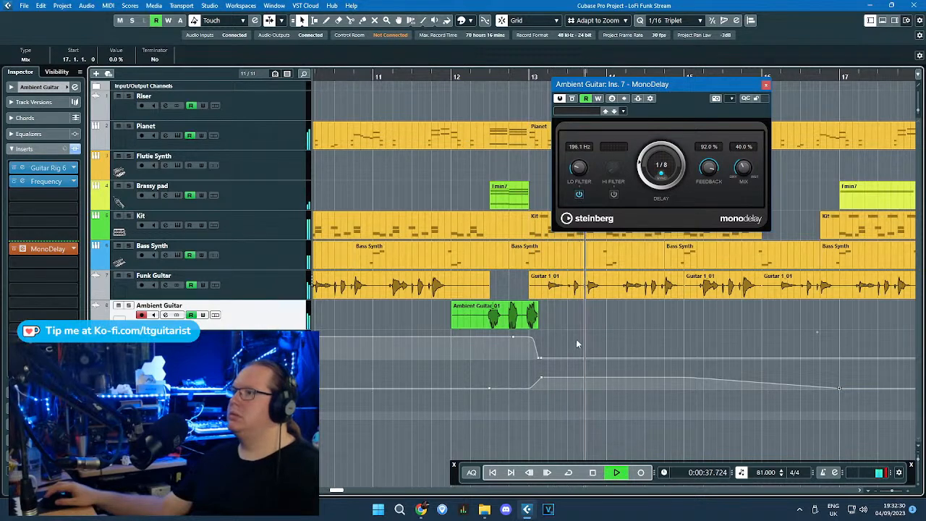
key("s")
left_click(448, 89)
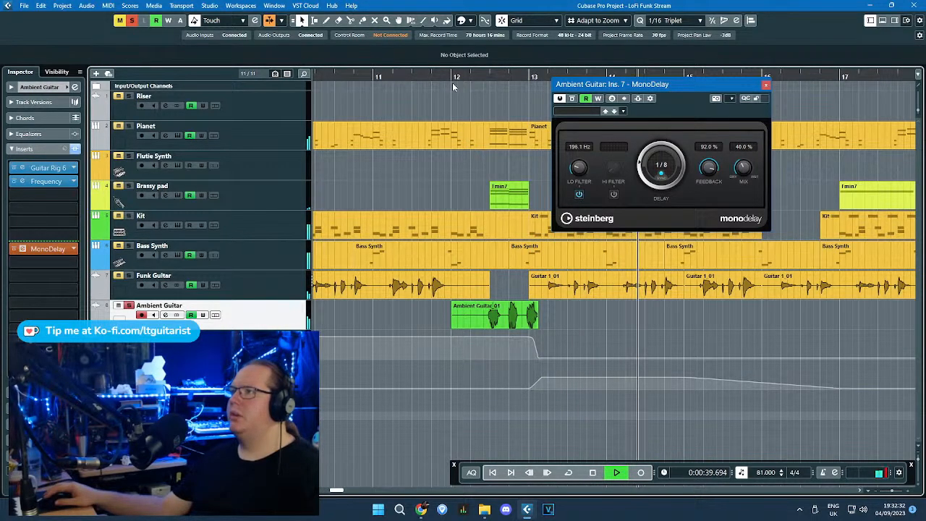
left_click(454, 87)
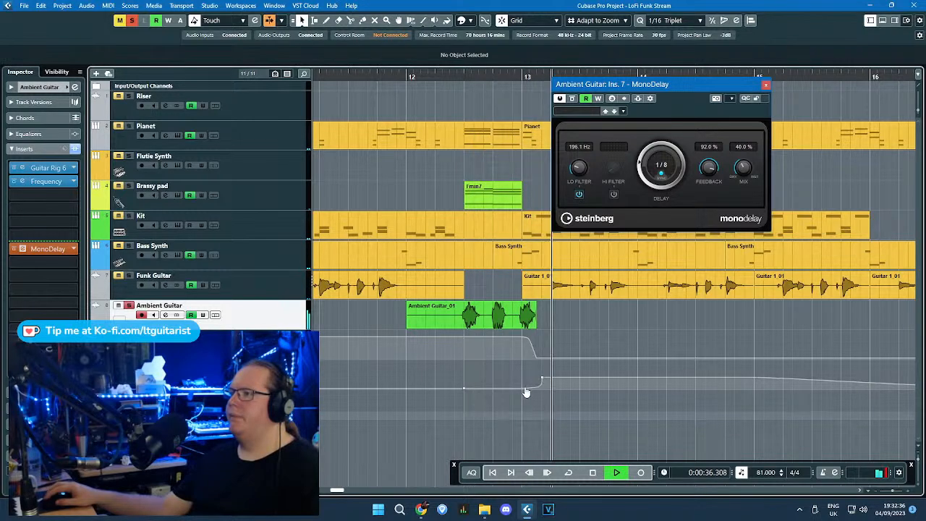
scroll(537, 336, "up", 2)
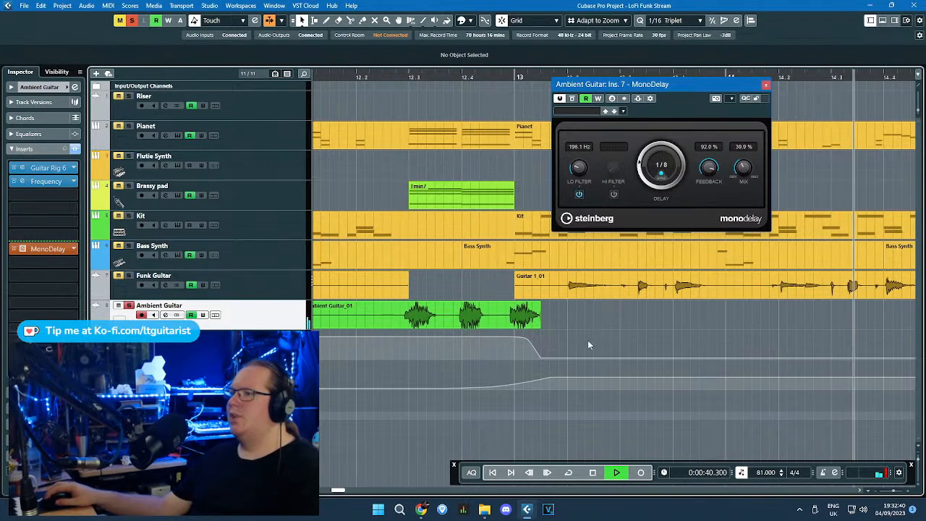
Step: Trim the bar 12 Ambient Guitar clip to end at 13.1.2.40 and lower its MonoDelay feedback to about 44.5%
left_click_drag(540, 326, 531, 326)
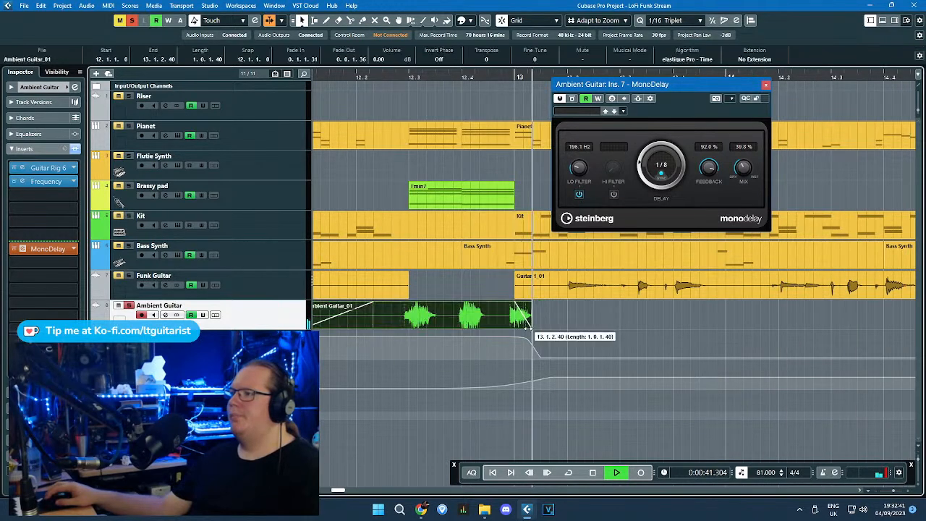
left_click(331, 85)
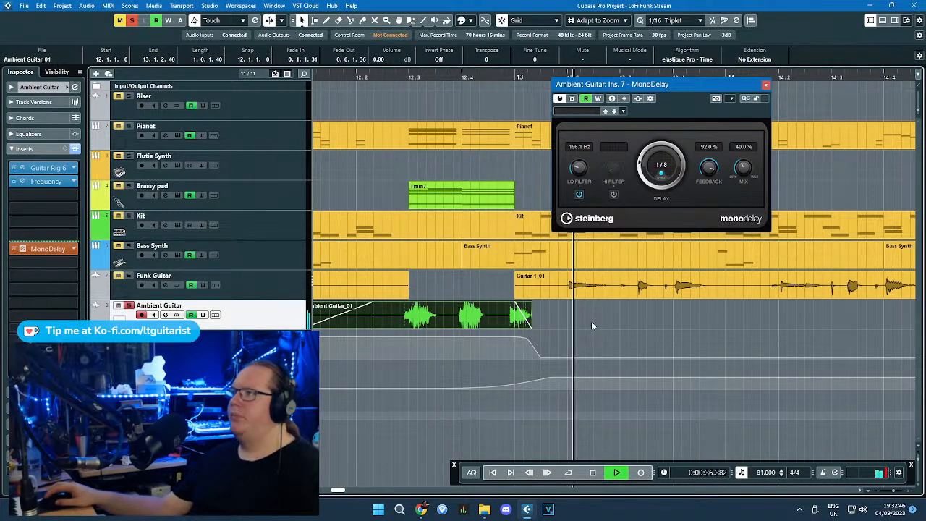
left_click(343, 76)
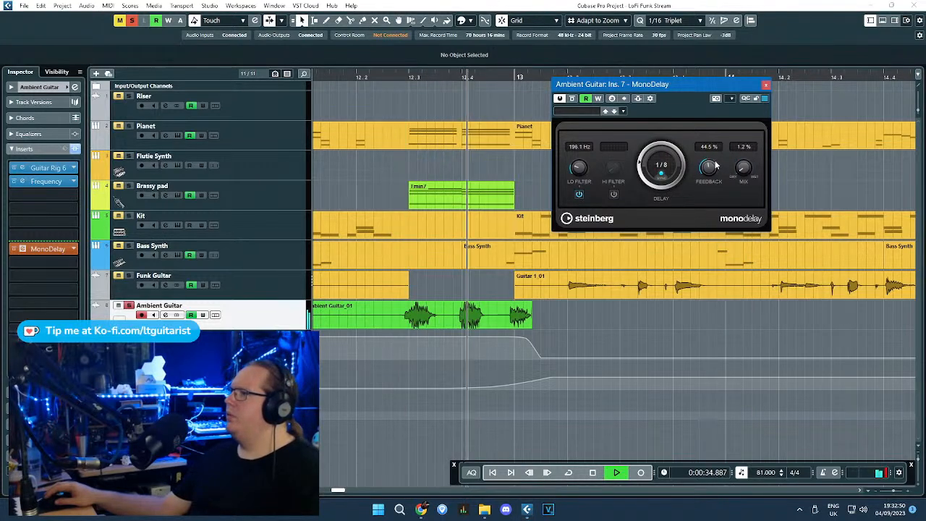
left_click(766, 85)
scroll(507, 379, "down", 3)
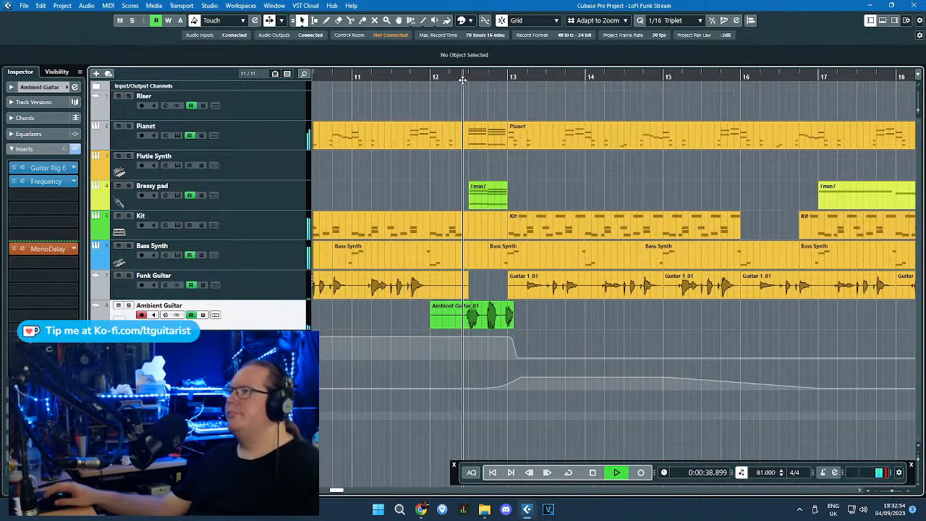
Step: Solo the Brassy pad track and copy a one-bar Fmin7 clip from its bar 21 section to bar 13
left_click(277, 194)
key("s")
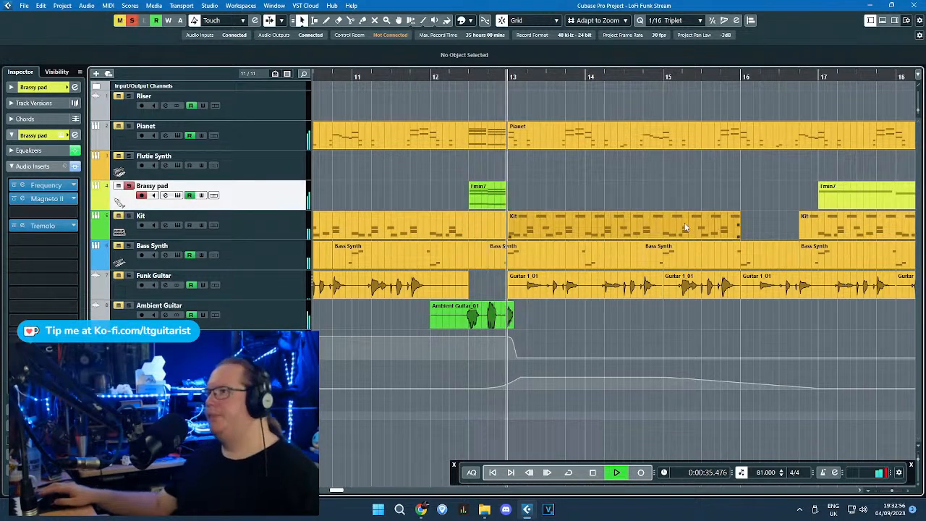
scroll(594, 184, "down", 3)
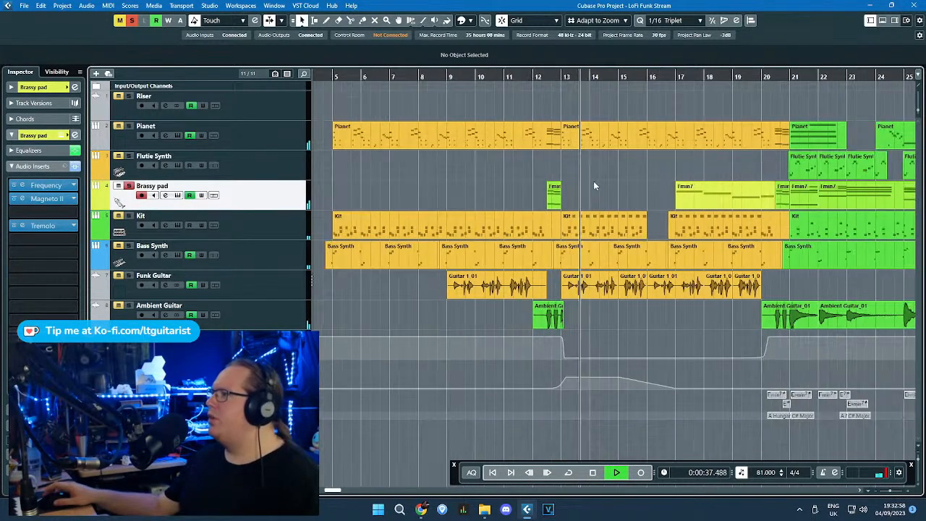
left_click_drag(842, 189, 587, 189)
Step: Shorten the copied Fmin7 clip at bar 13 with normal sizing so it ends at 13.1.3.80
scroll(562, 210, "up", 4)
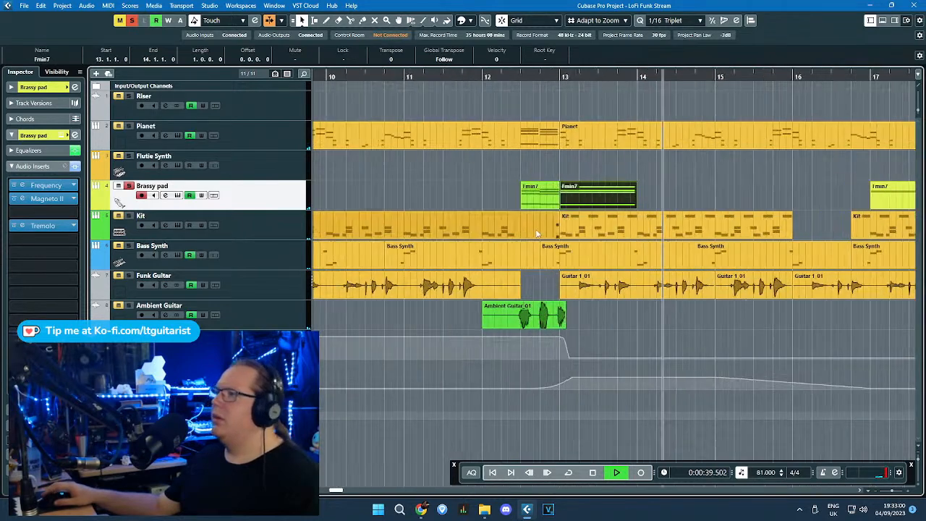
key("1")
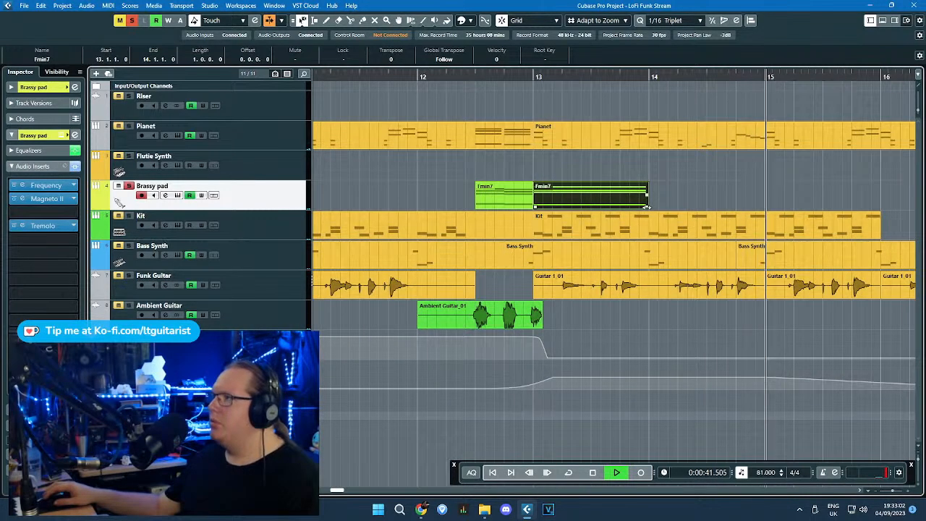
left_click_drag(648, 206, 559, 209)
left_click_drag(655, 213, 553, 209)
key("ctrl+z")
key("1")
key("1")
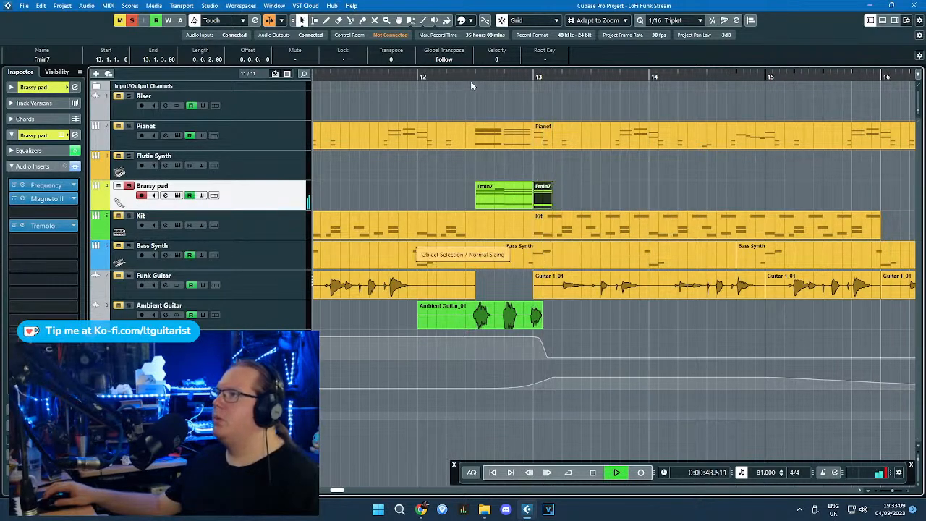
Step: Show the Brassy pad's automation and reshape its volume drop after bar 13 to reach the bottom at about 13.1.2.40
left_click(103, 208)
key("h")
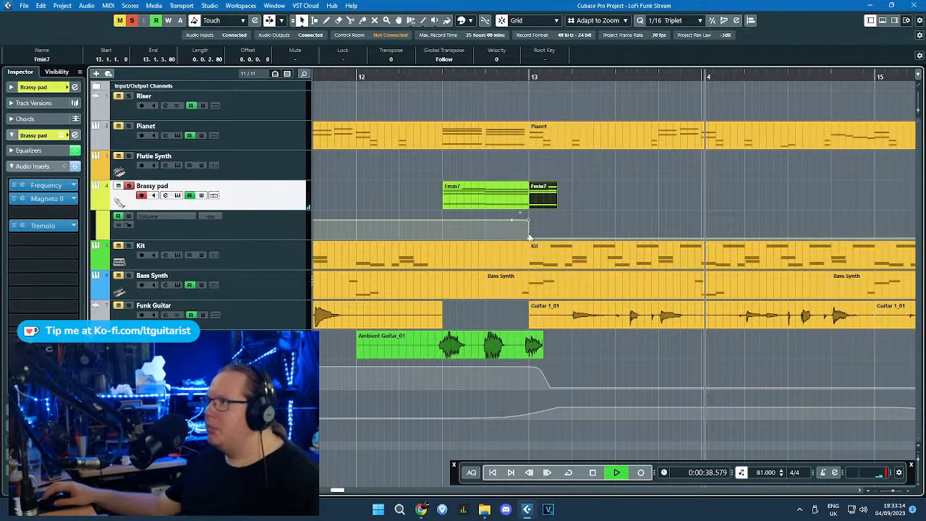
mouse_move(530, 238)
left_mouse_down()
mouse_move(550, 238)
mouse_move(535, 221)
left_mouse_up()
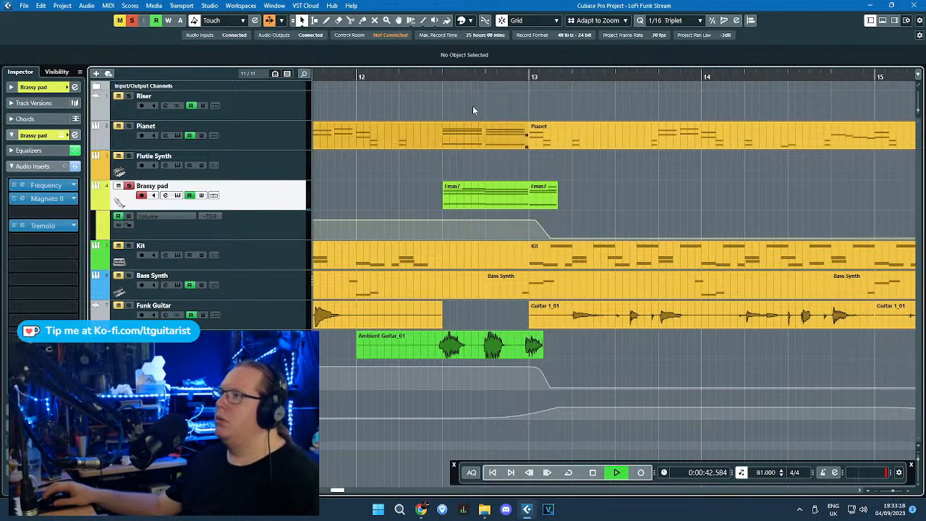
left_click(446, 75)
scroll(553, 216, "up", 1)
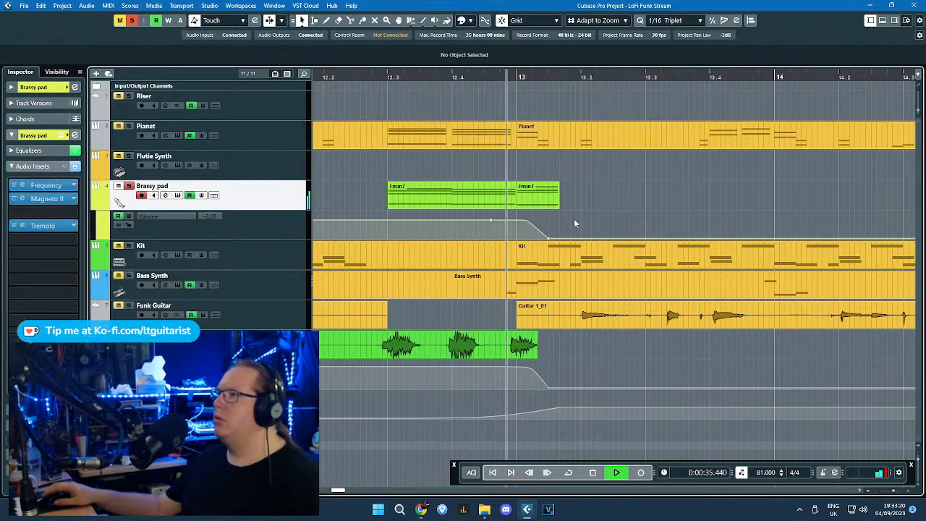
left_click_drag(549, 241, 533, 223)
left_click(469, 75)
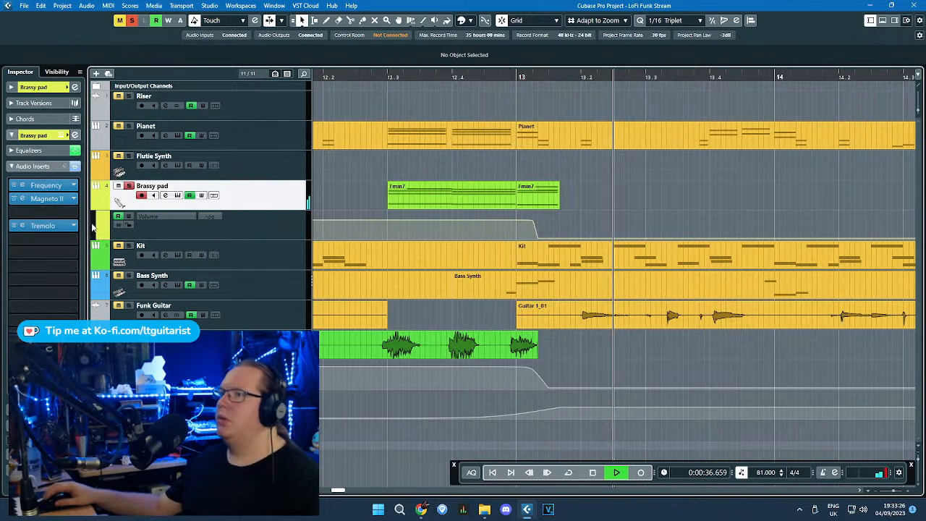
Step: Stop playback and add MonoDelay to insert slot 6 of the Brassy pad
key("space")
left_click(73, 268)
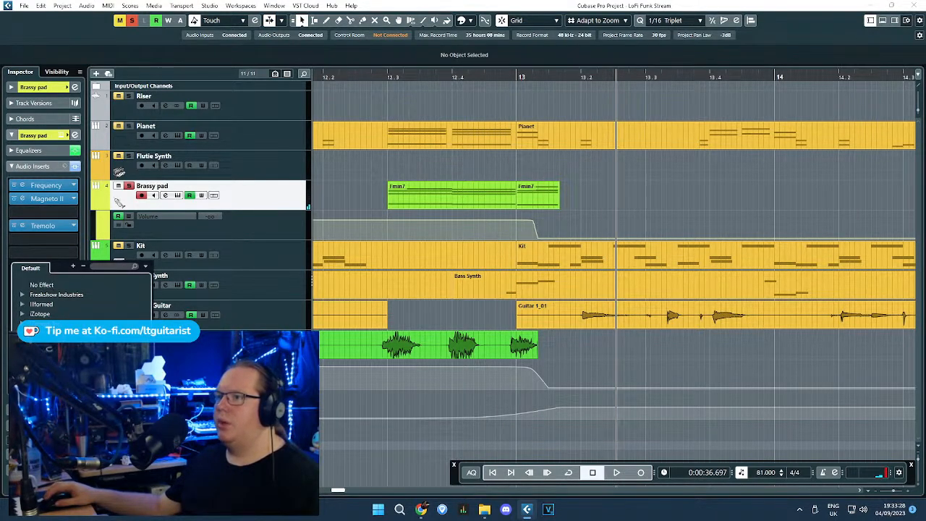
left_click(2, 292)
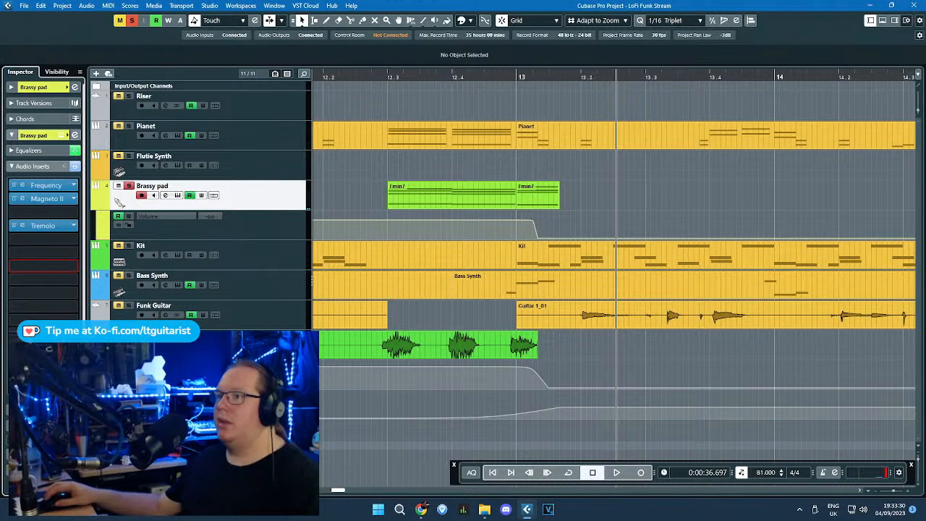
left_click(75, 256)
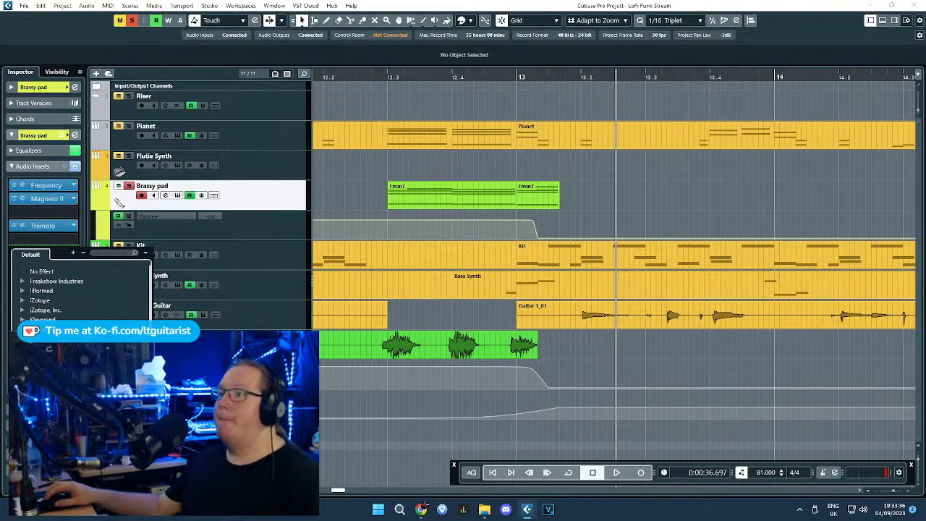
left_click(65, 390)
left_click(367, 77)
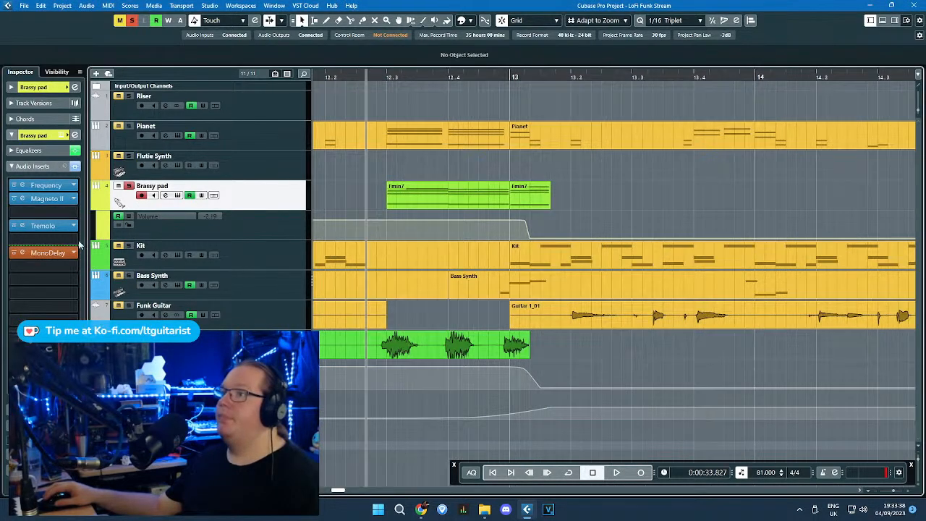
Step: Open the Brassy pad's MonoDelay, set its delay time to 1/8, and show the automation track for Mix
left_click(73, 253)
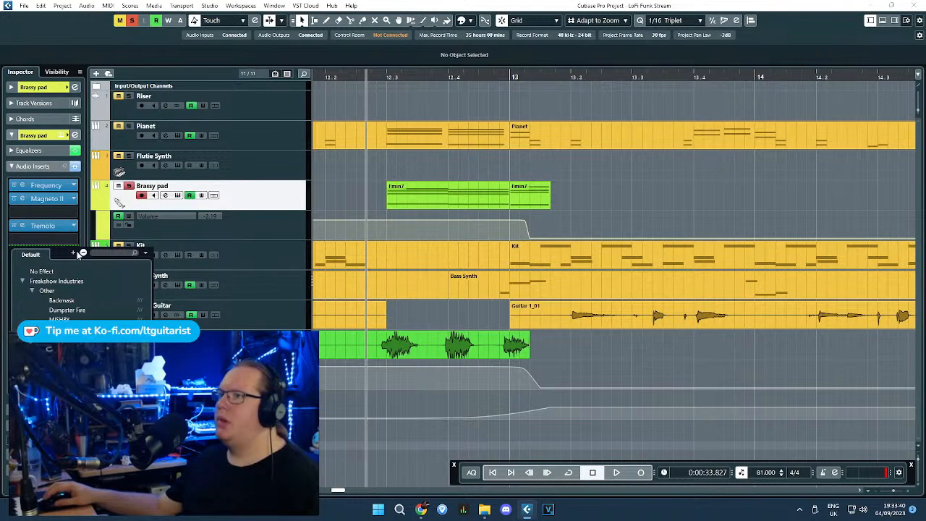
left_click(48, 253)
right_click(422, 173)
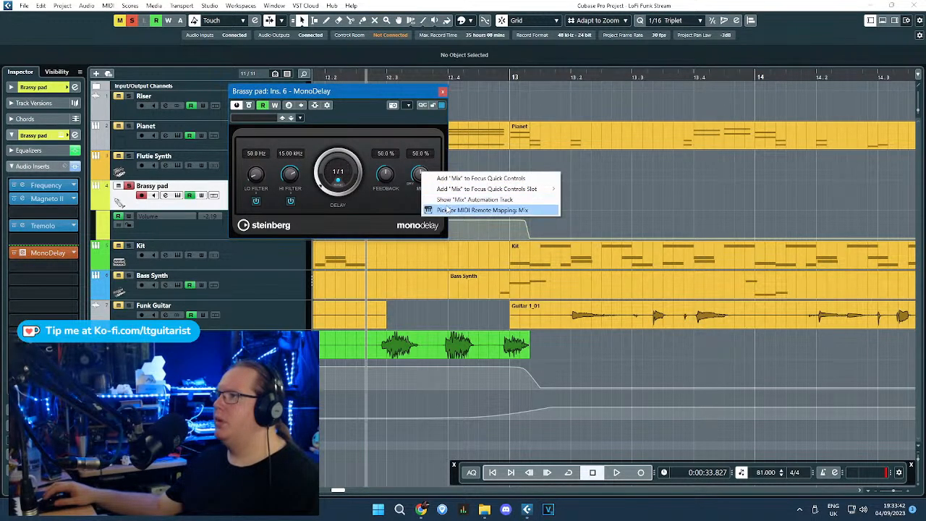
left_click(437, 200)
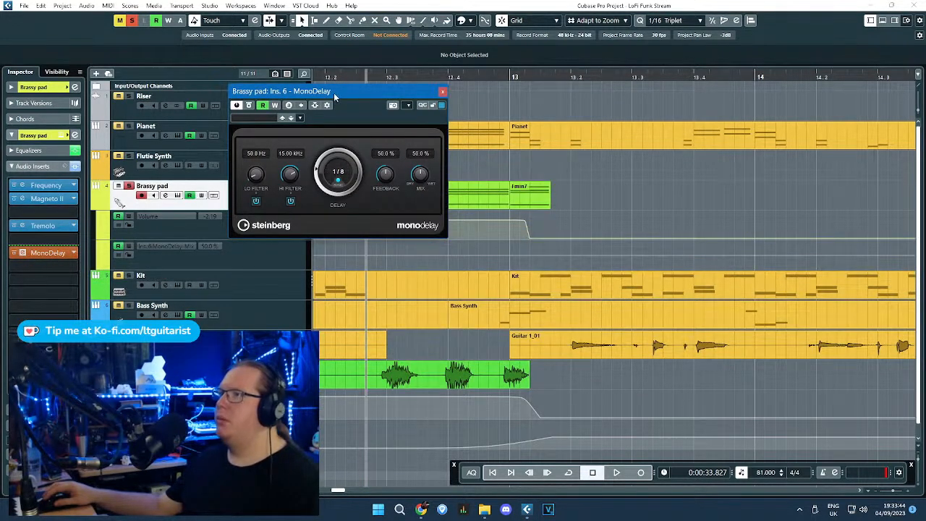
left_click_drag(335, 97, 190, 24)
Step: Automate the Brassy pad's delay mix from 0% to 50% around bar 13, hold until about bar 14.5, and fade to 0% just after bar 15
key("space")
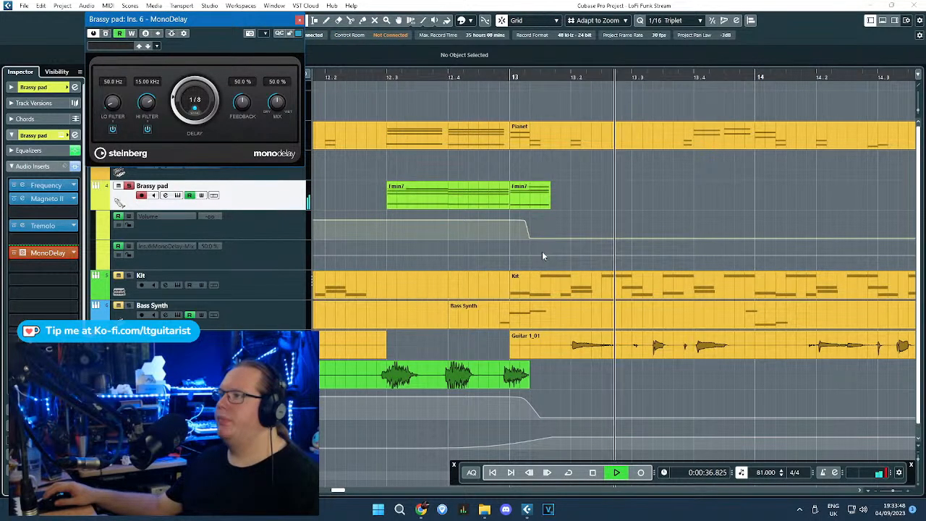
left_click(521, 256)
left_click(499, 269)
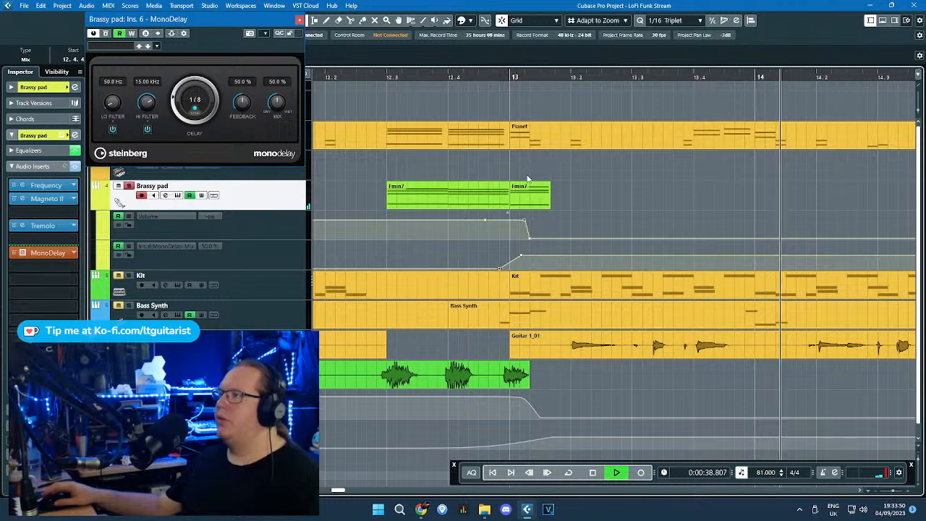
scroll(528, 179, "down", 2)
scroll(676, 255, "down", 3)
left_click(723, 272)
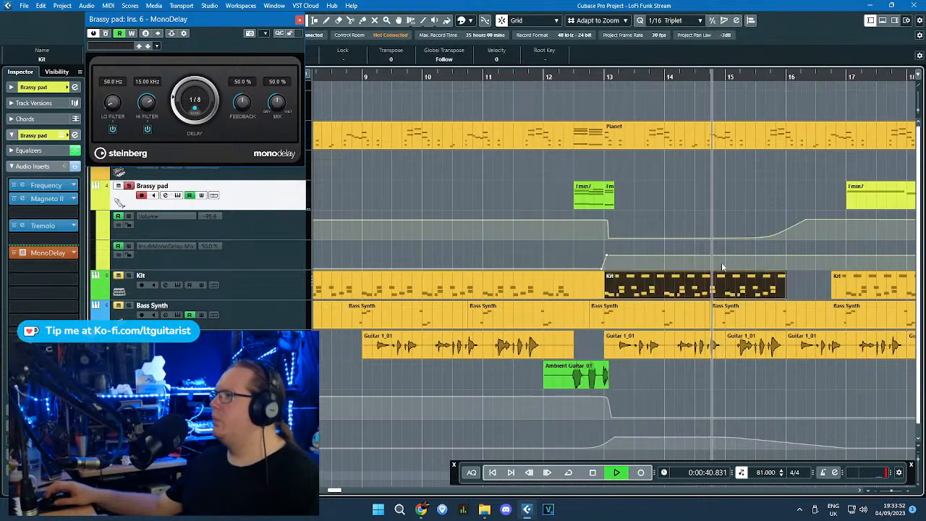
left_click(734, 268)
left_click_drag(672, 262, 687, 251)
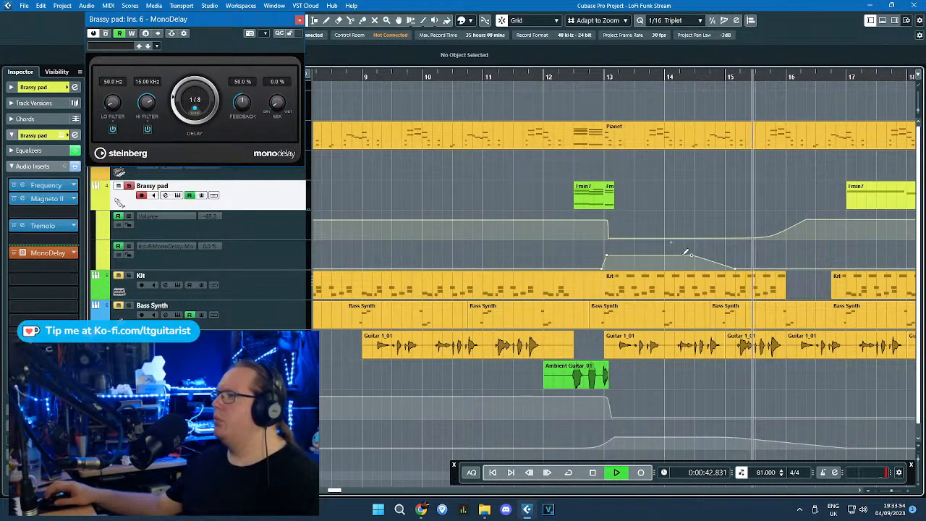
Step: Replay the throw and adjust the Brassy pad's delay mix rise to start at 13.1.1.0 and reach about 58.9% at 13.1.2.40
left_click(564, 78)
scroll(572, 82, "up", 3)
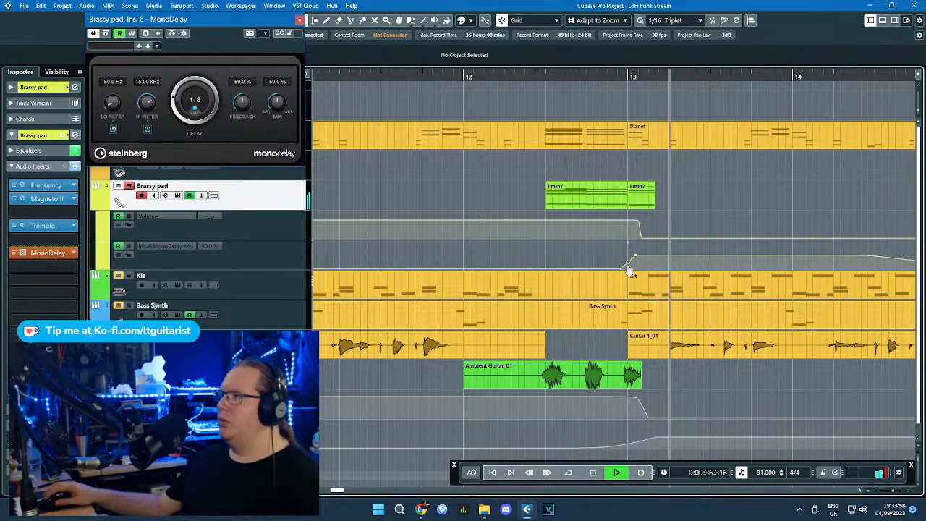
mouse_move(636, 256)
left_mouse_down()
mouse_move(647, 255)
mouse_move(628, 272)
left_mouse_up()
scroll(673, 230, "up", 2)
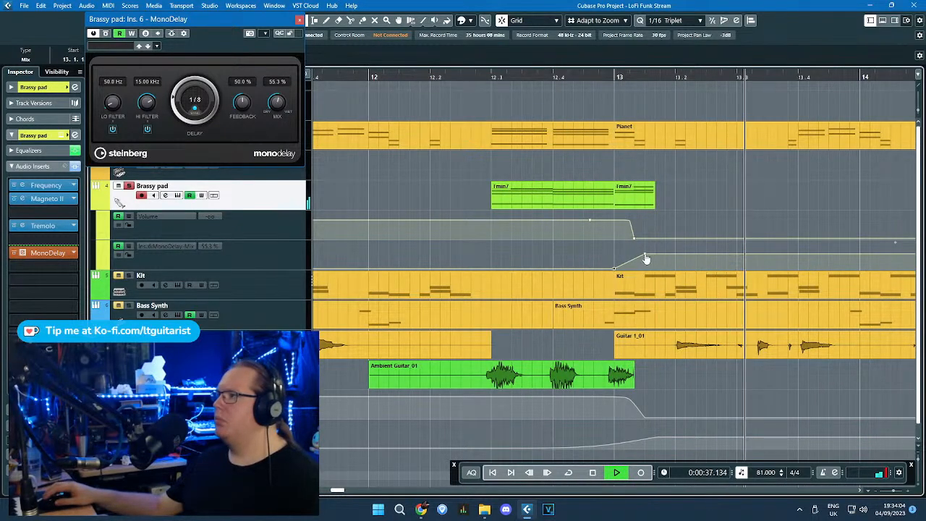
left_click_drag(645, 256, 634, 253)
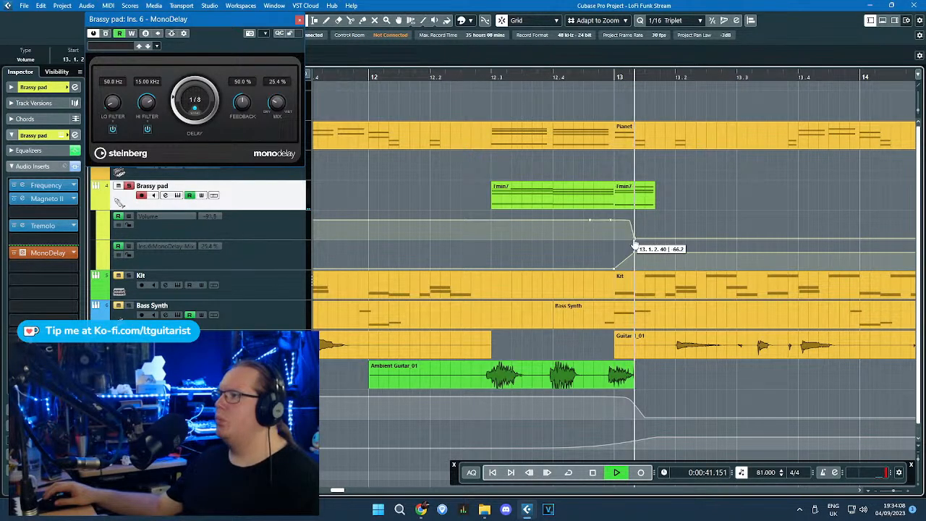
Step: Move the Brassy pad's volume drop slightly earlier, just after bar 13, and replay the soloed delay throw
left_click_drag(635, 246, 625, 243)
left_click(493, 77)
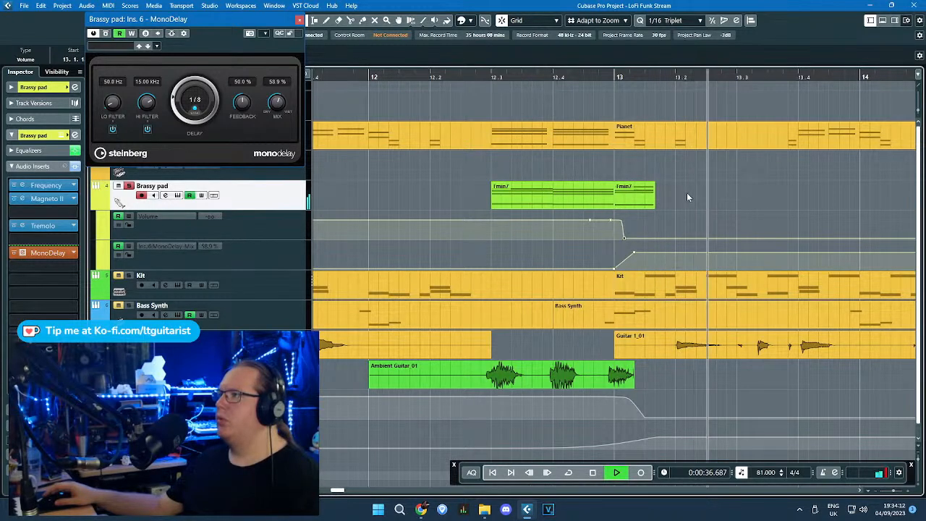
scroll(660, 221, "up", 1)
scroll(577, 239, "down", 2)
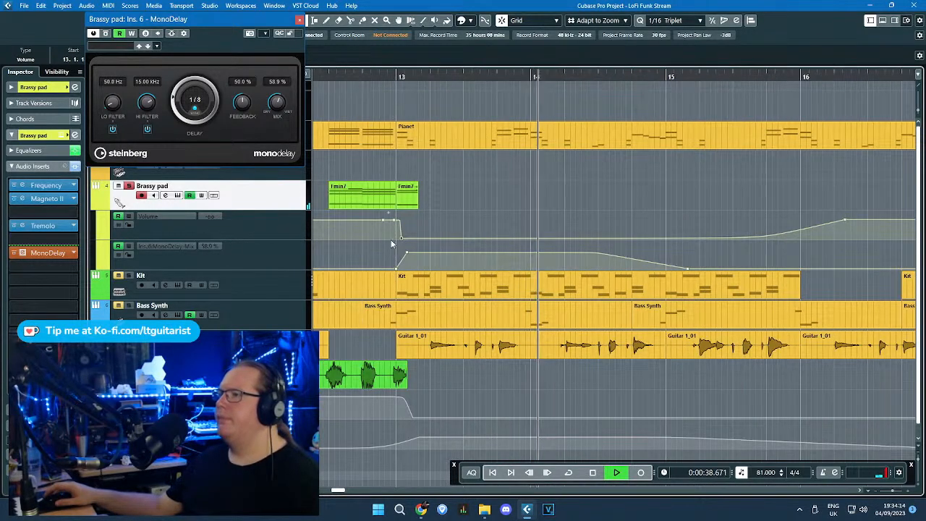
key("space")
scroll(400, 267, "up", 2)
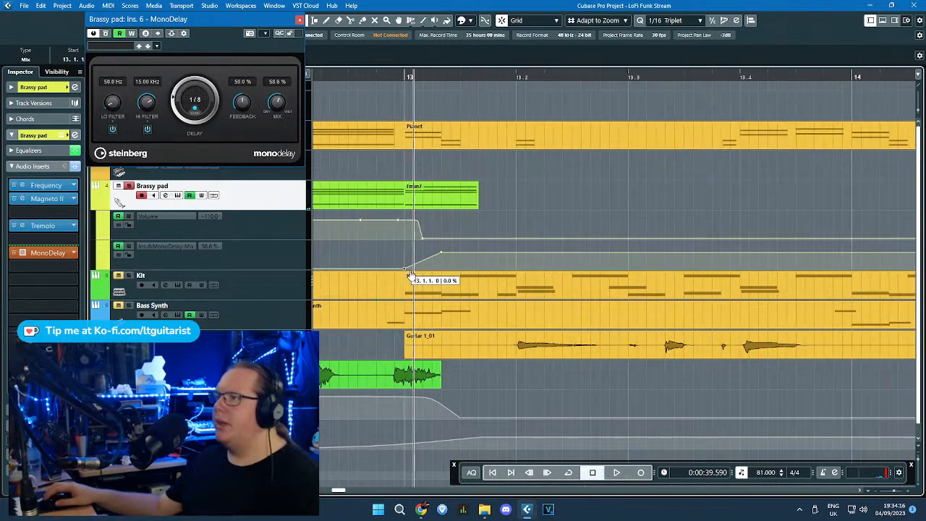
Step: Lower the Brassy pad's delay mix plateau to about 57% and shorten the notes in its Fmin7 event before bar 13
left_click_drag(447, 258, 462, 255)
scroll(409, 118, "down", 2)
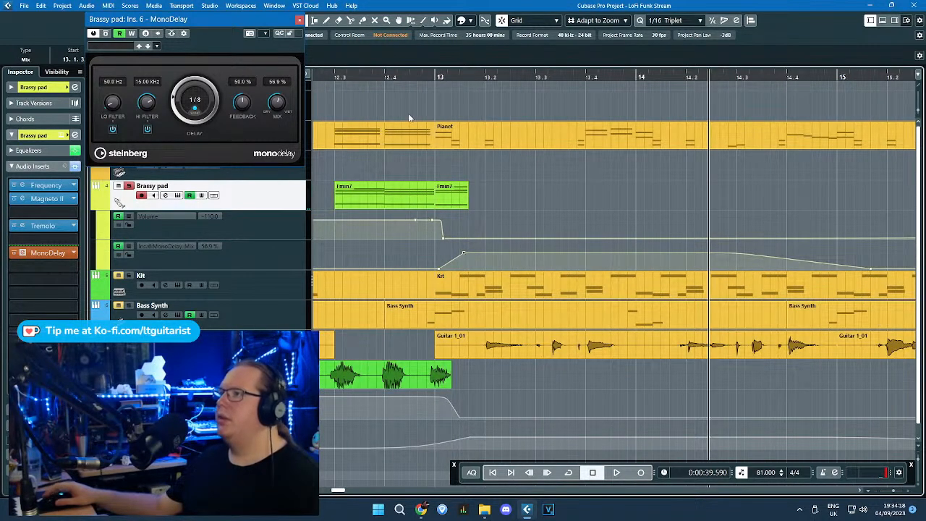
double_click(367, 201)
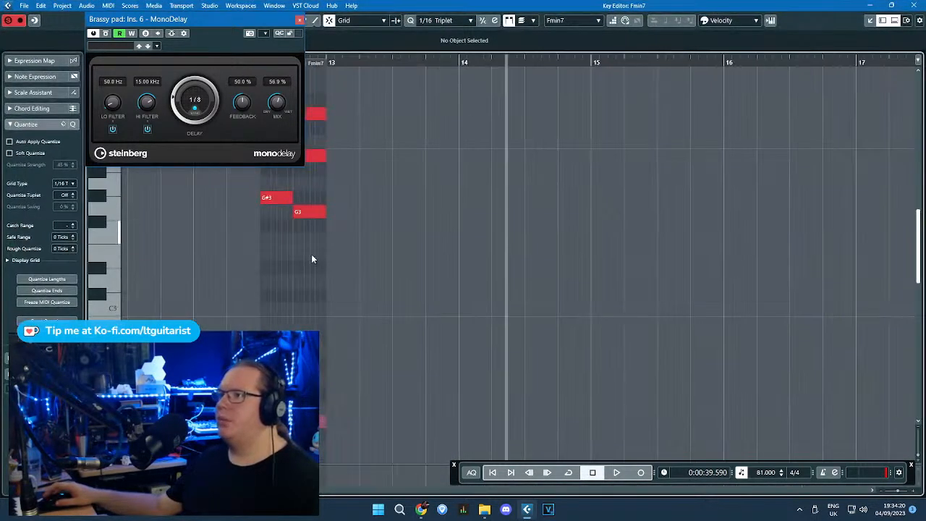
left_click_drag(255, 442, 310, 115)
left_click(913, 5)
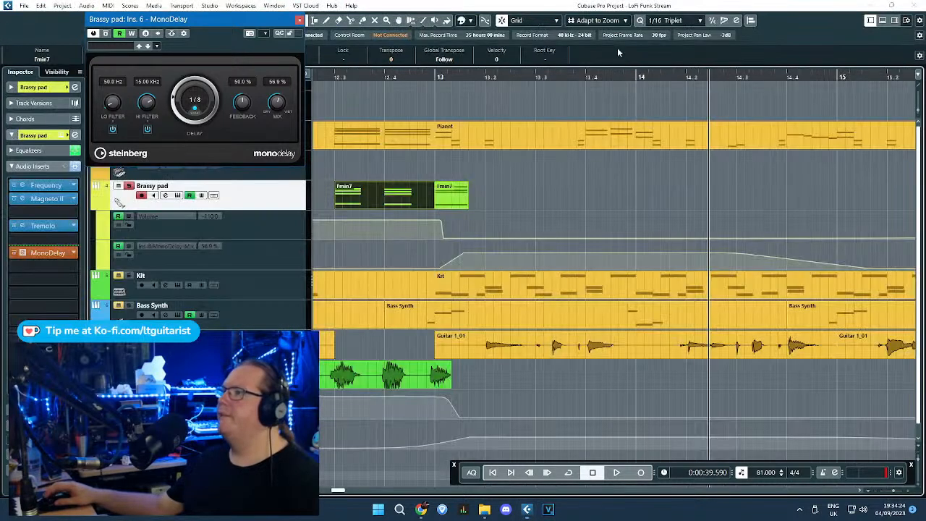
Step: Replay the throw and set the Brassy pad MonoDelay's feedback to 80.5% with its low filter switched off
left_click(317, 73)
key("space")
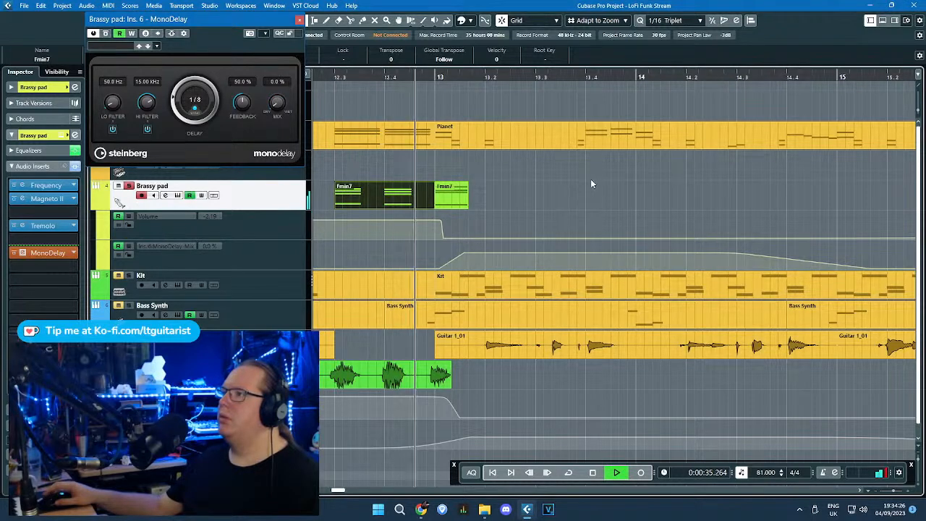
scroll(592, 174, "down", 3)
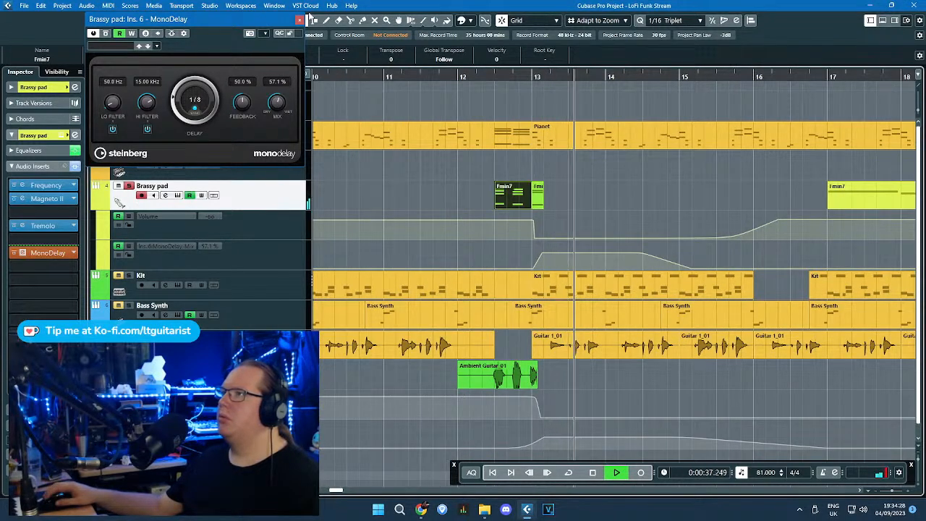
left_click_drag(241, 107, 235, 82)
left_click(498, 74)
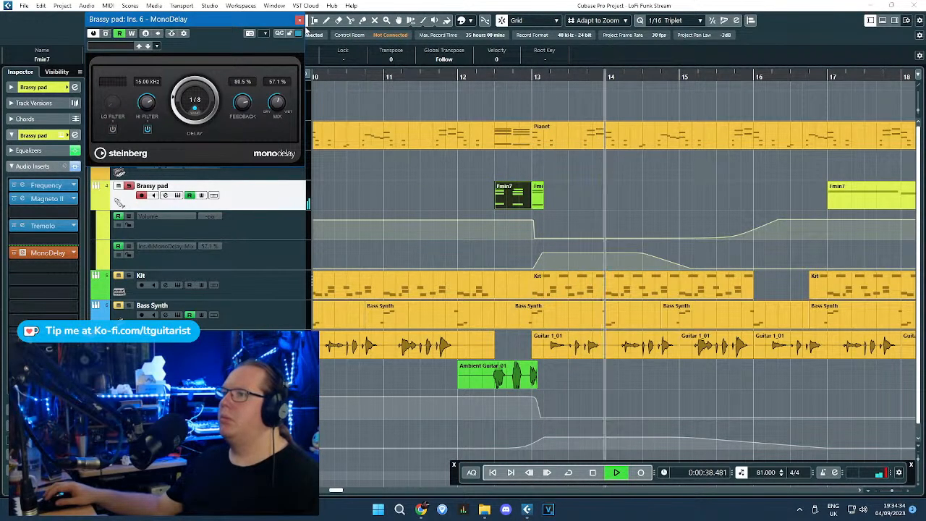
left_click(300, 19)
Step: Reshape the Brassy pad's delay mix automation into an immediate jump from 0% at 13.1.1.0
scroll(588, 220, "up", 3)
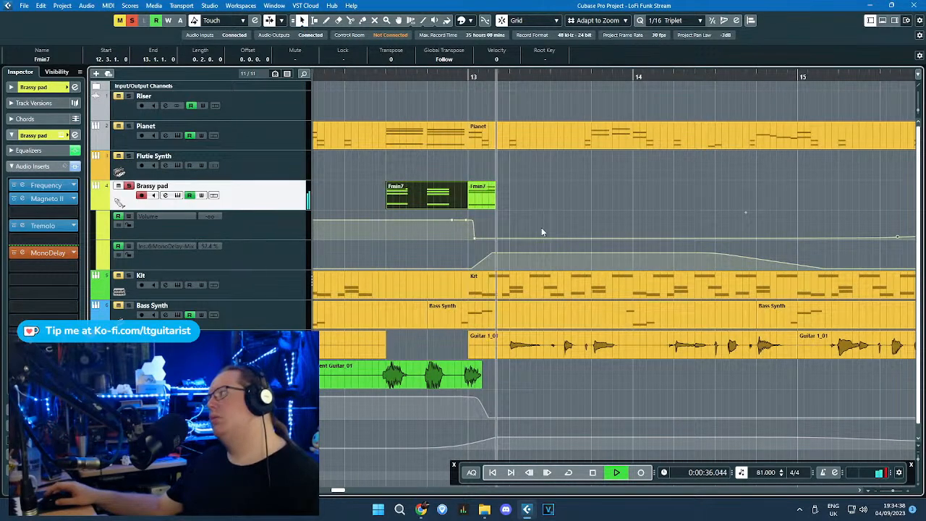
scroll(546, 215, "down", 2)
scroll(536, 212, "up", 4)
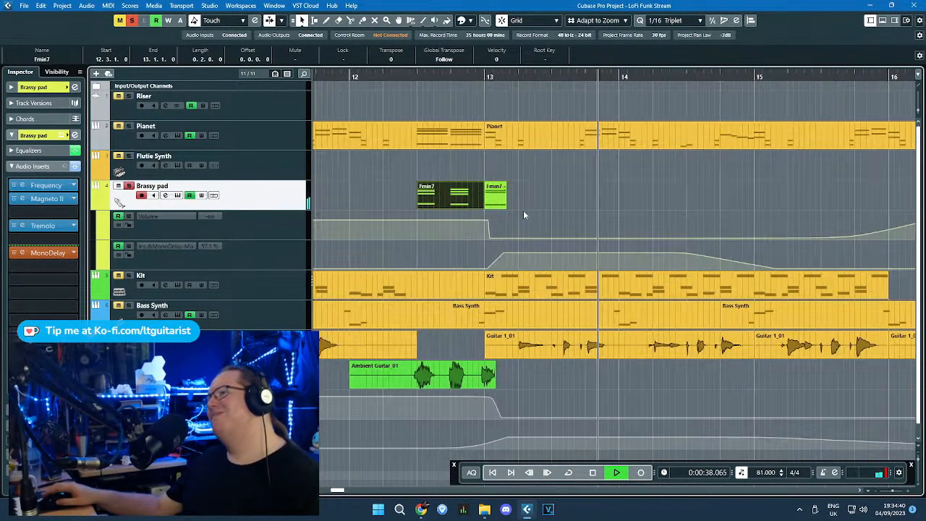
left_click_drag(461, 186, 709, 246)
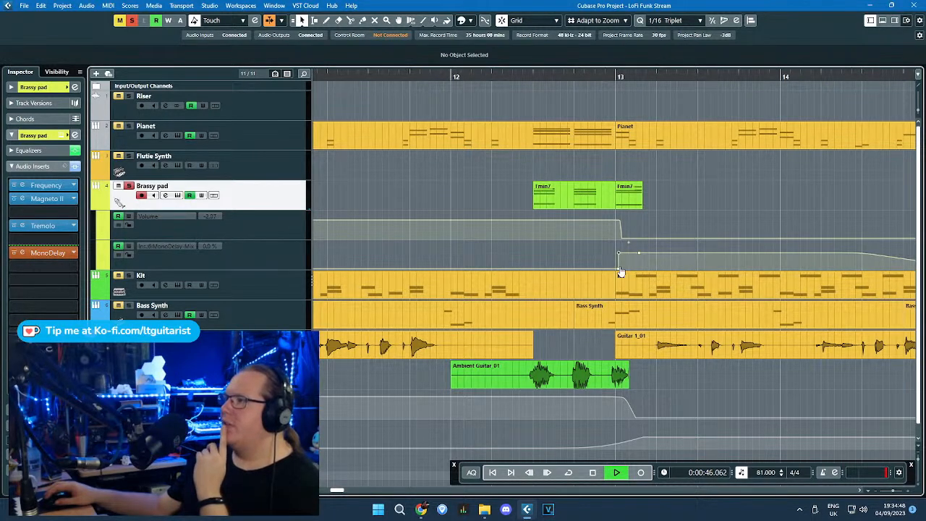
left_click_drag(619, 269, 615, 269)
Step: Check the Brassy pad's MonoDelay and switch the pad's volume automation lane to the MonoDelay Bypass parameter
left_click(52, 253)
left_click(55, 253)
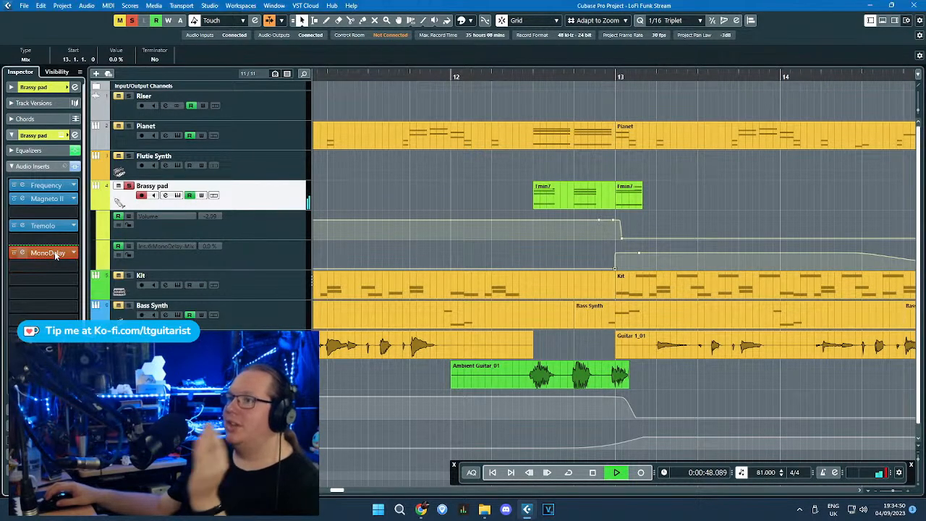
left_click(56, 253)
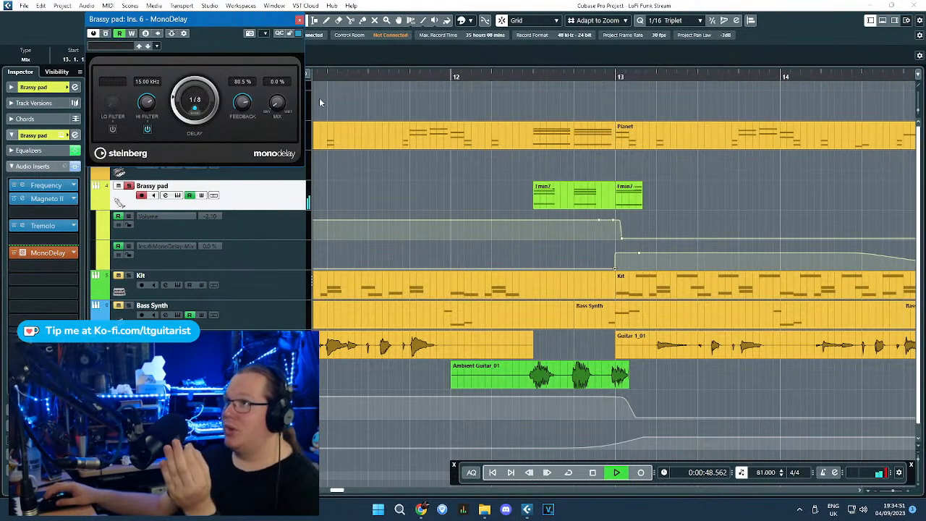
left_click(299, 19)
left_click(192, 217)
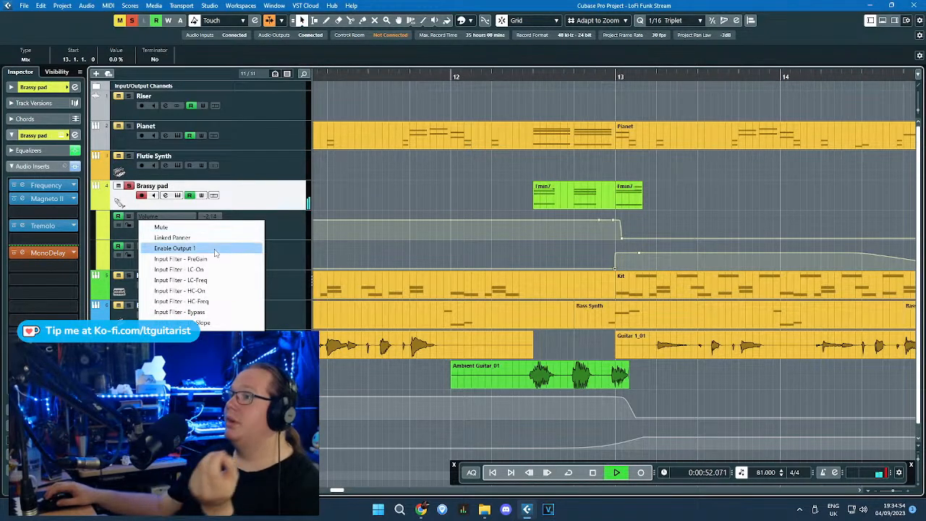
left_click(167, 478)
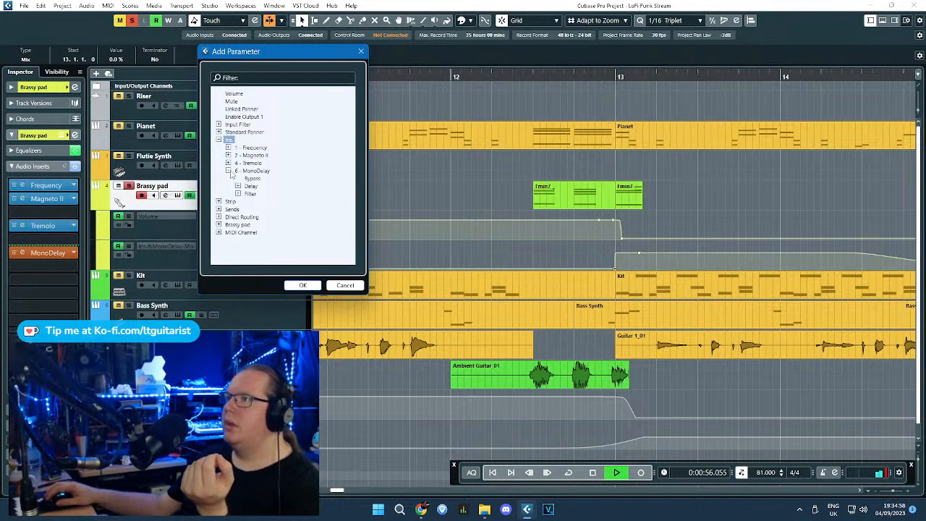
left_click(302, 285)
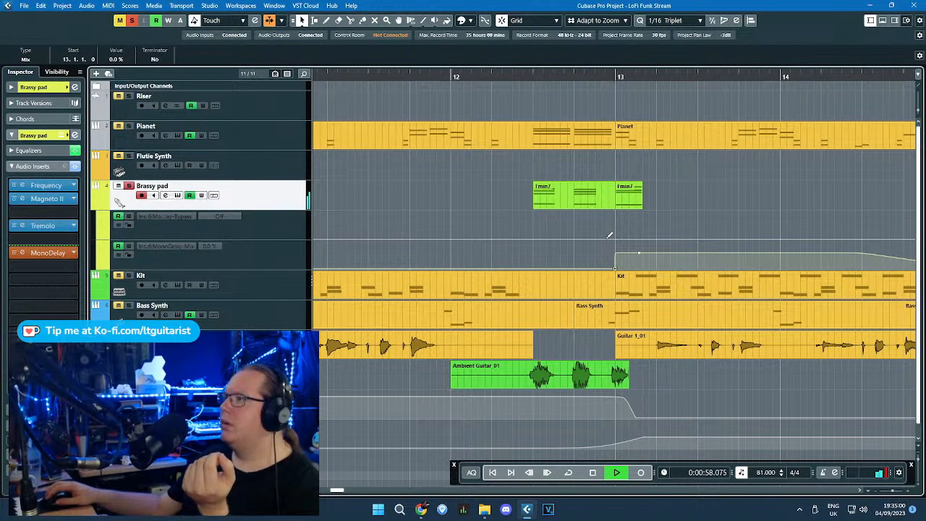
Step: Automate the Brassy pad's MonoDelay bypass On before bar 13 and Off from 13.1.1.80, replaying the throw to compare positions
left_click(609, 210)
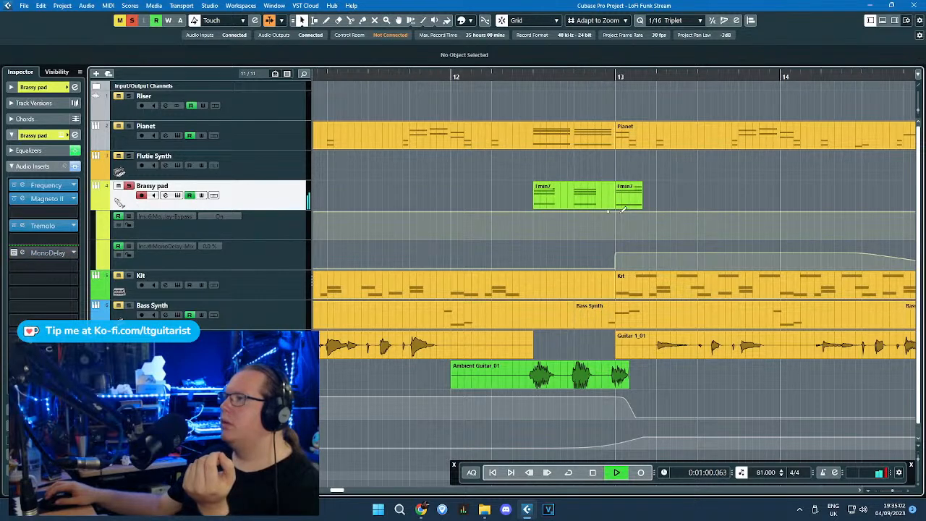
left_click(616, 237)
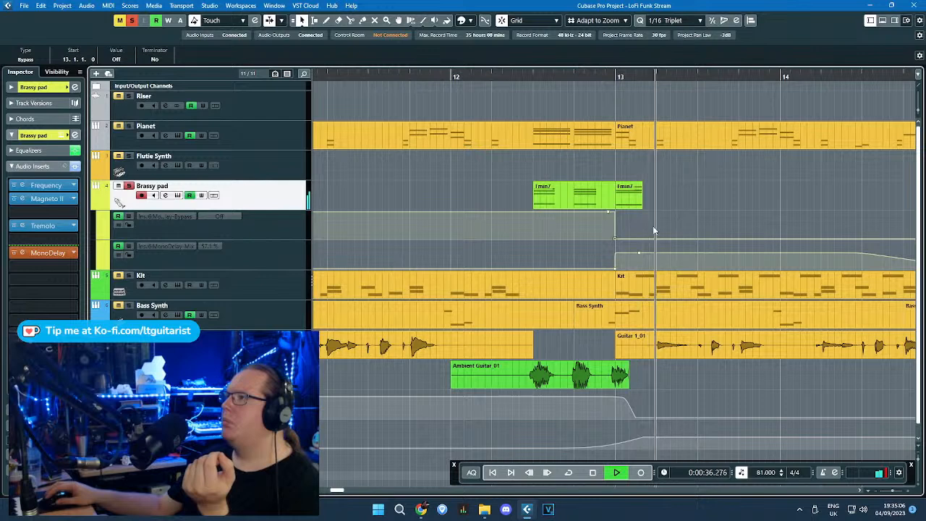
left_click(615, 239)
left_click_drag(615, 241, 605, 250)
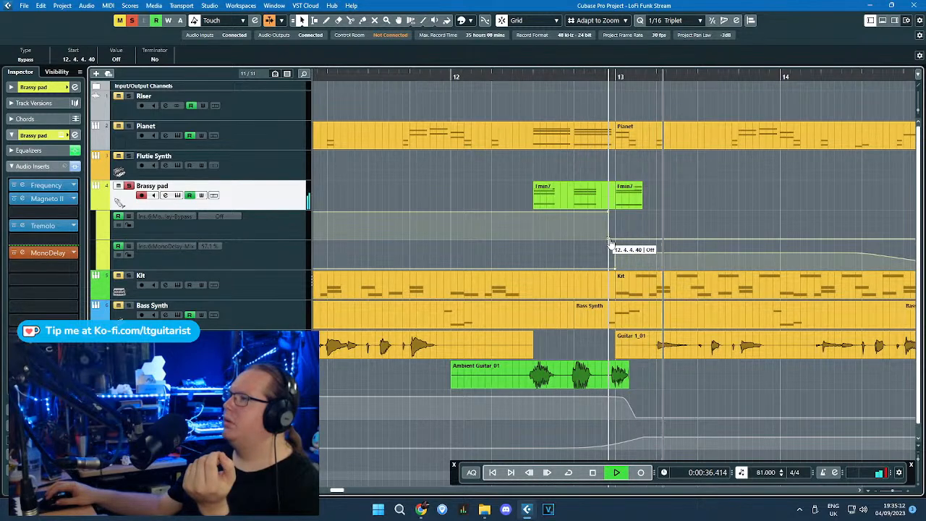
left_click_drag(608, 242, 629, 243)
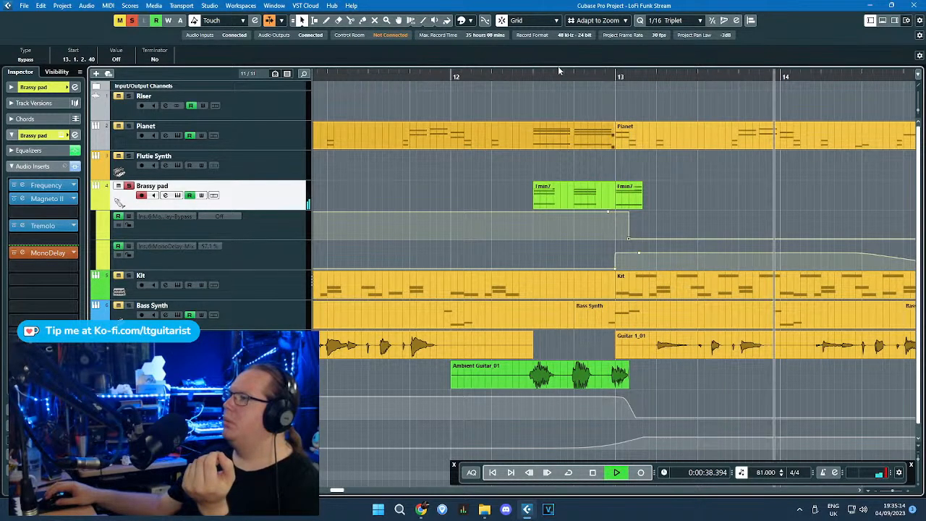
left_click(517, 71)
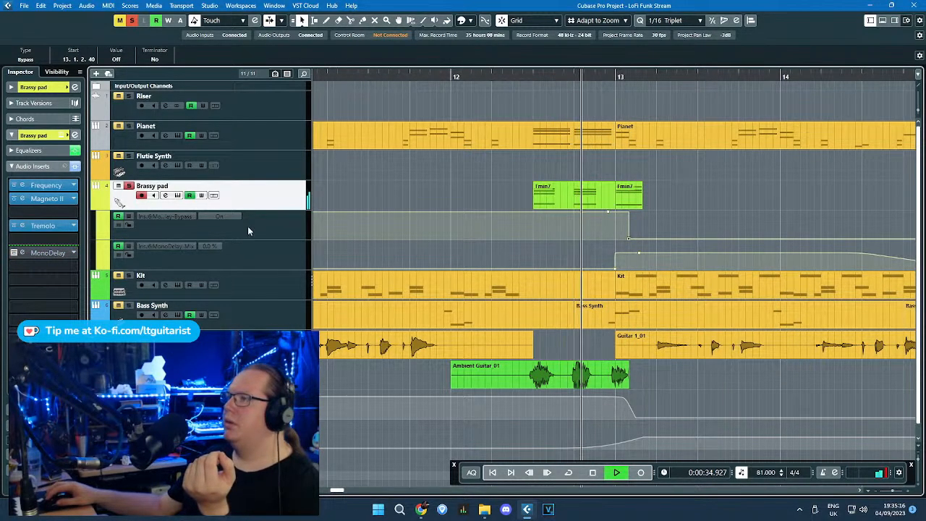
left_click_drag(632, 243, 623, 241)
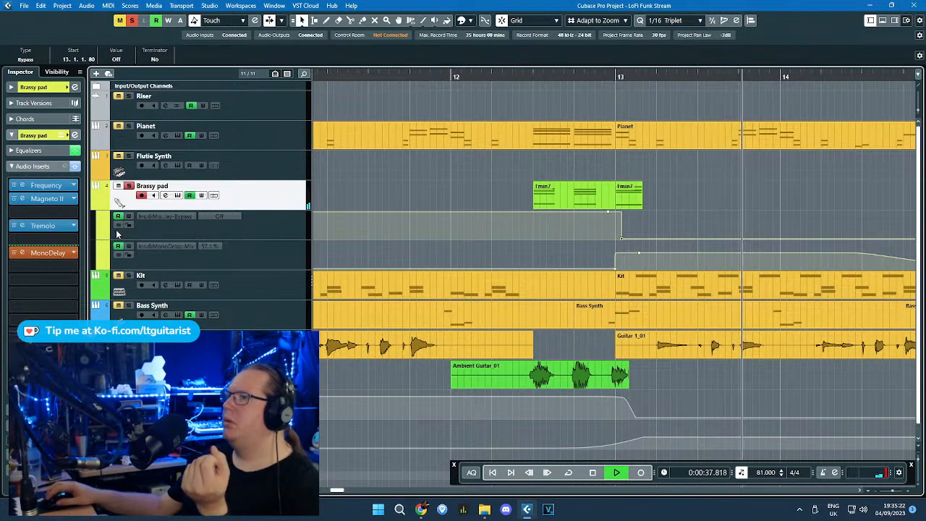
Step: Raise the Brassy pad's delay mix plateau just after bar 13 to 73.2% and replay the throw
left_click_drag(639, 252, 643, 248)
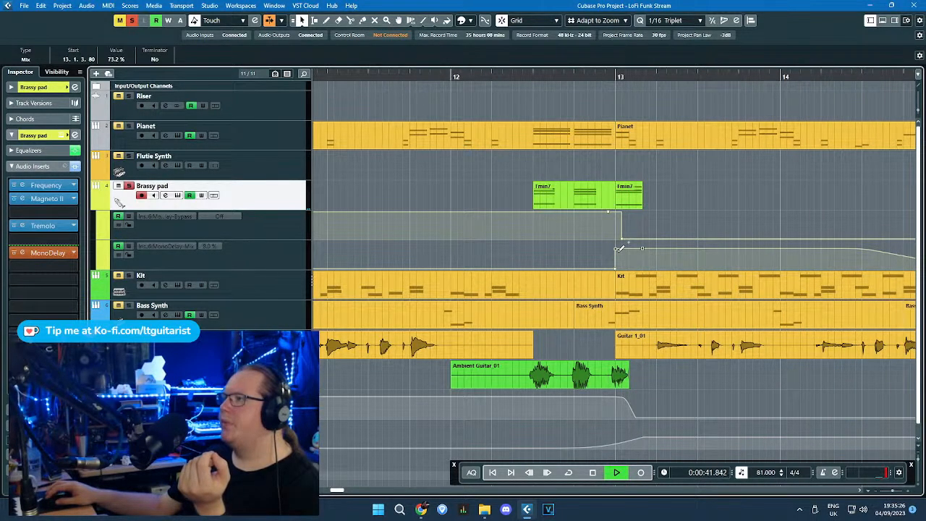
left_click(471, 76)
Step: Show the Brassy pad's used automation and move the end of its volume drop to 13.1.3.80 at -42.1
left_click(177, 224)
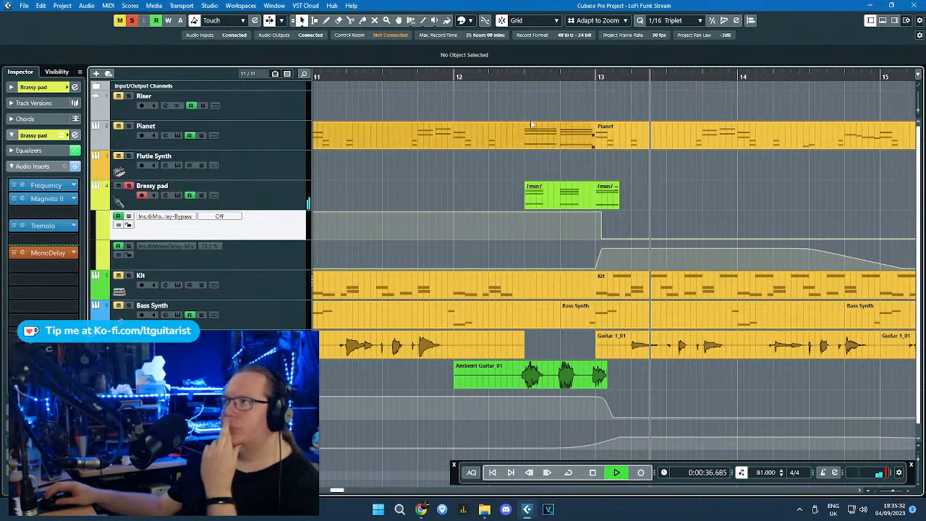
right_click(253, 196)
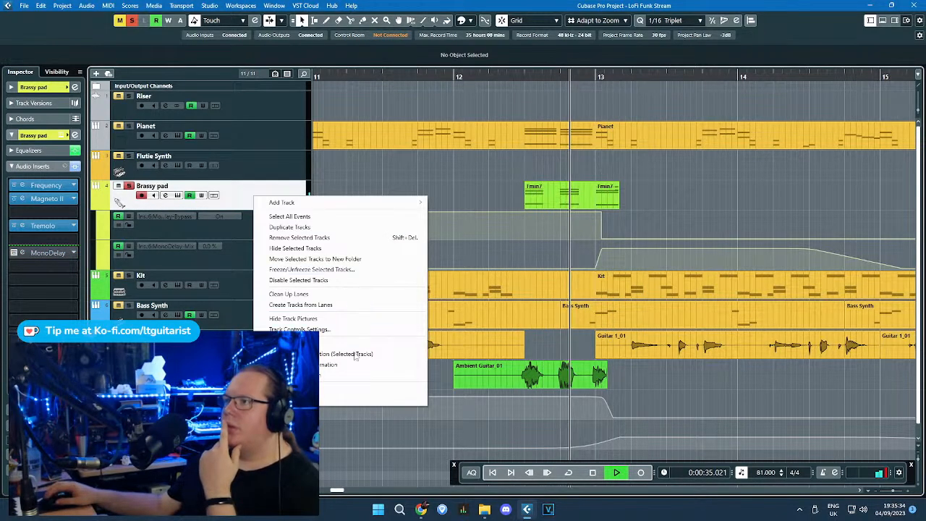
left_click(362, 354)
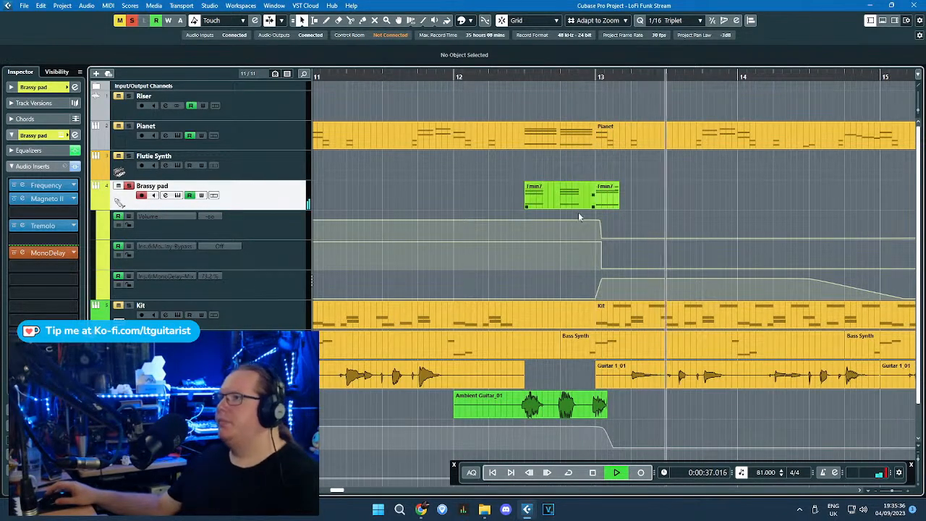
scroll(608, 245, "up", 2)
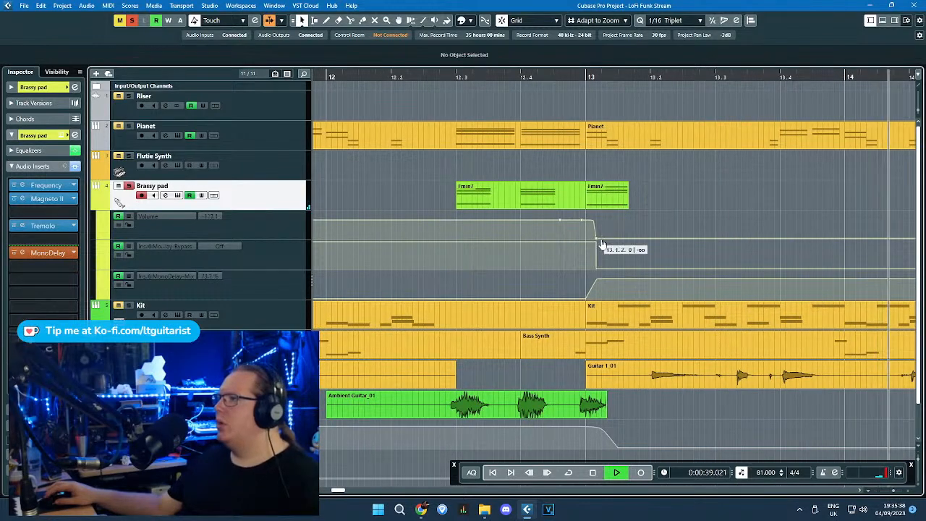
left_click_drag(602, 245, 620, 256)
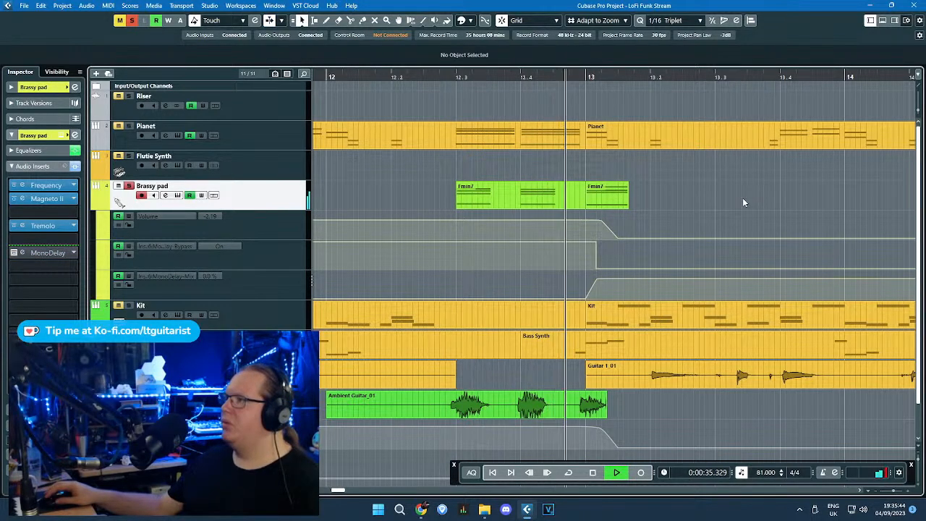
left_click_drag(616, 244, 628, 236)
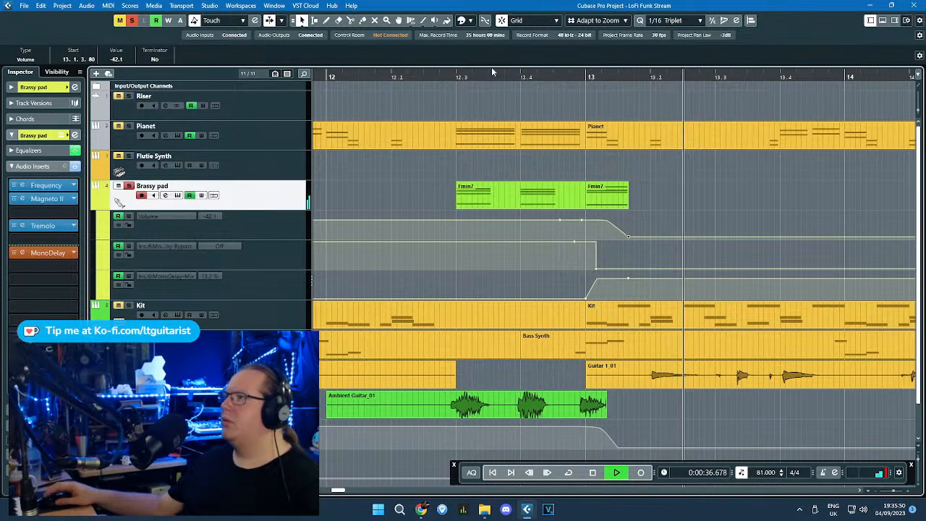
Step: Unsolo the Brassy pad and play the transition in the full mix from just before bar 12 with cycling off
key("g")
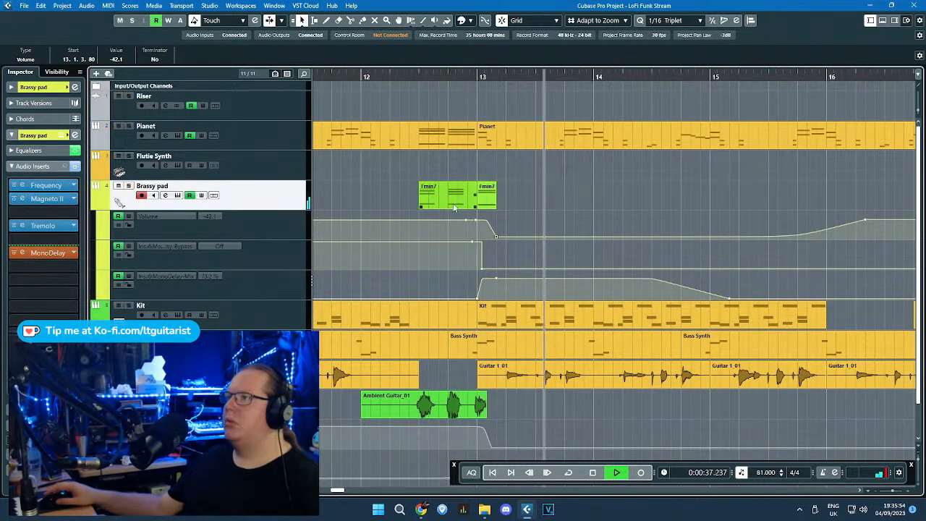
left_click_drag(405, 76, 352, 76)
left_click(568, 473)
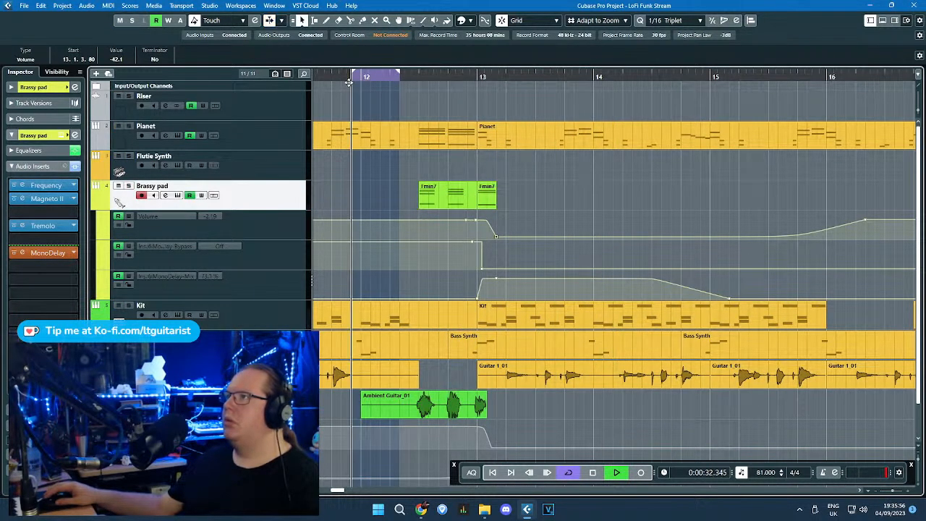
left_click(572, 473)
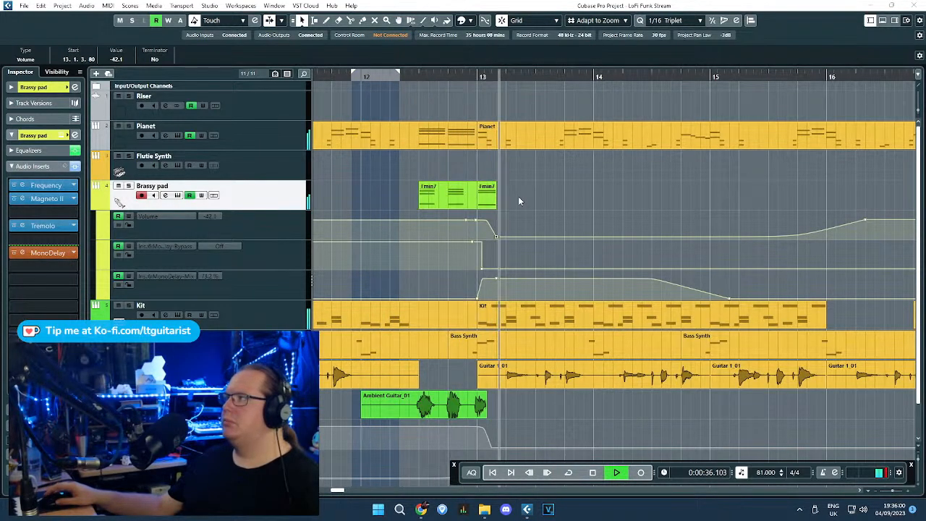
Step: Open the Brassy pad's MonoDelay and extend its delay mix fade to reach 0% at about 15.3
left_click(48, 253)
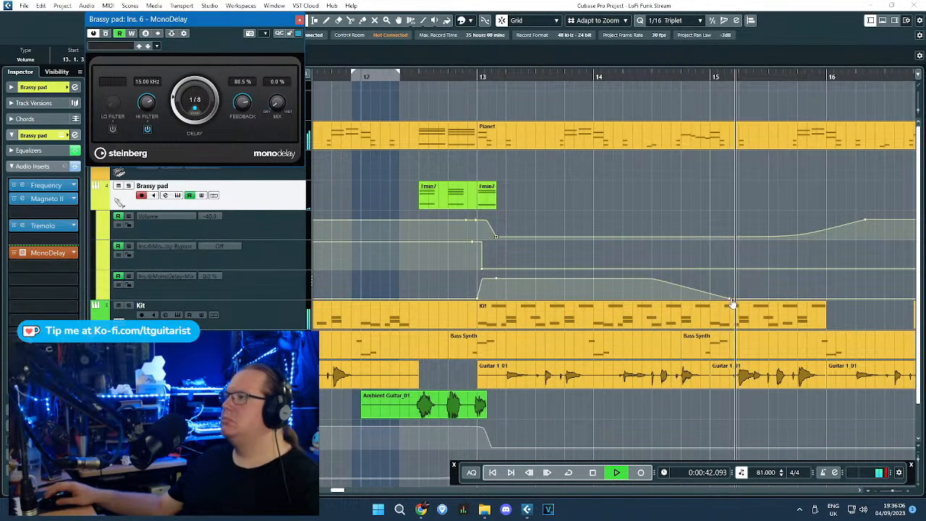
left_click_drag(730, 299, 769, 299)
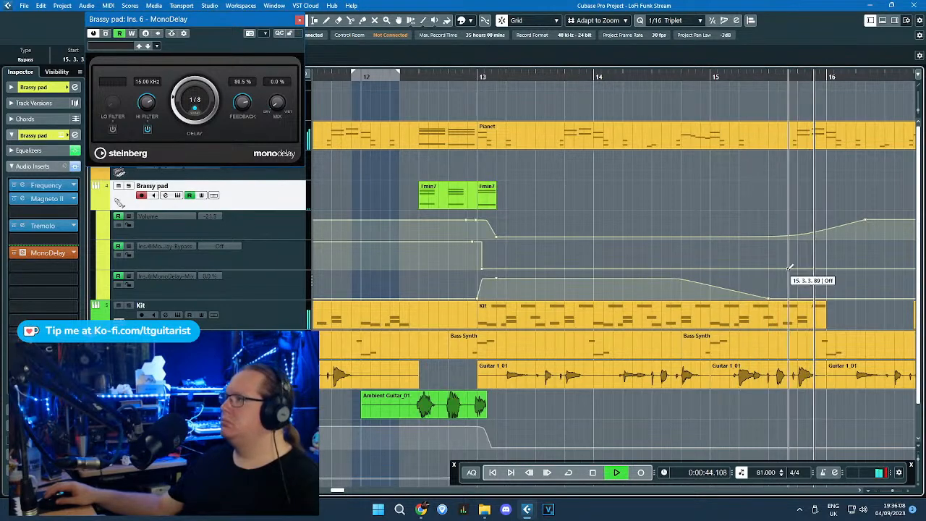
Step: Keep the MonoDelay bypass Off past bar 16, turn it back On at 16.3.3.80, and close the plug-in window
left_click(837, 269)
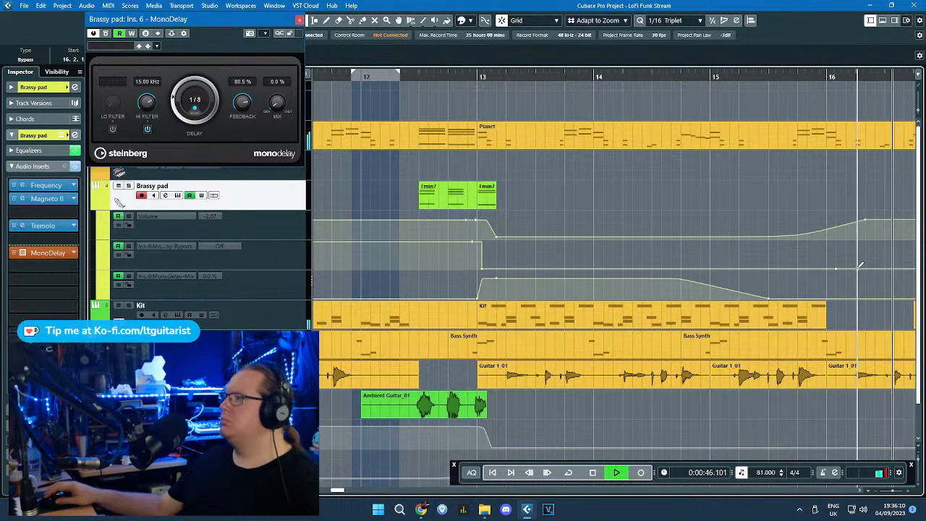
left_click(904, 242)
scroll(699, 226, "down", 3, "ctrl")
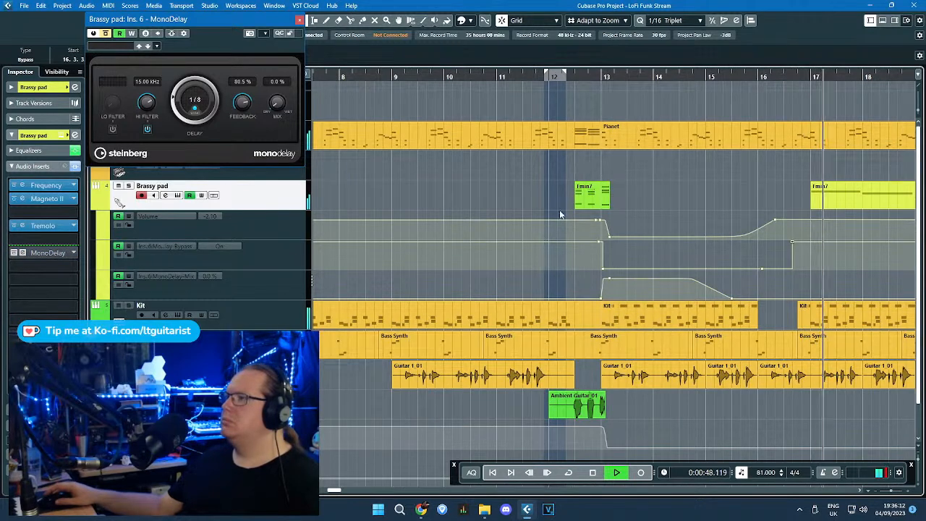
left_click(299, 20)
left_click(303, 20)
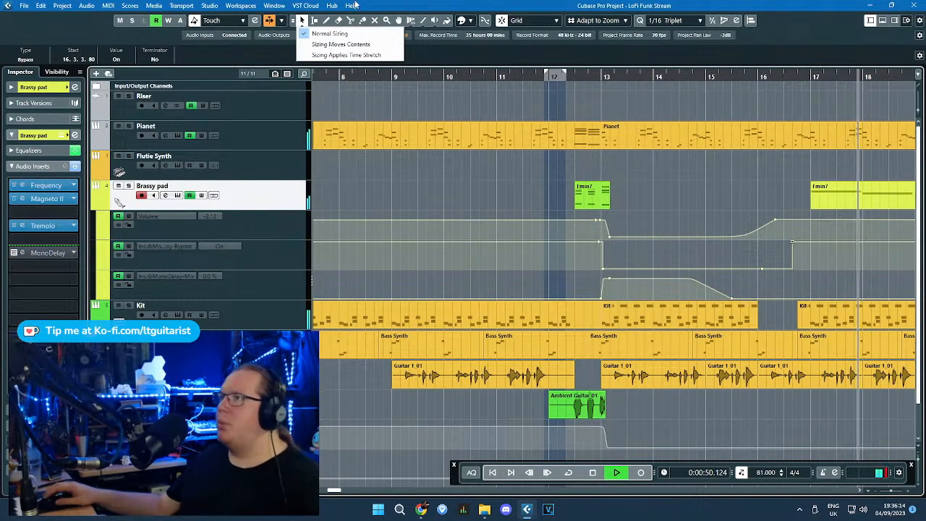
Step: Lock the Brassy pad's volume, MonoDelay bypass and delay mix automation lanes, and fold them away
left_click(318, 4)
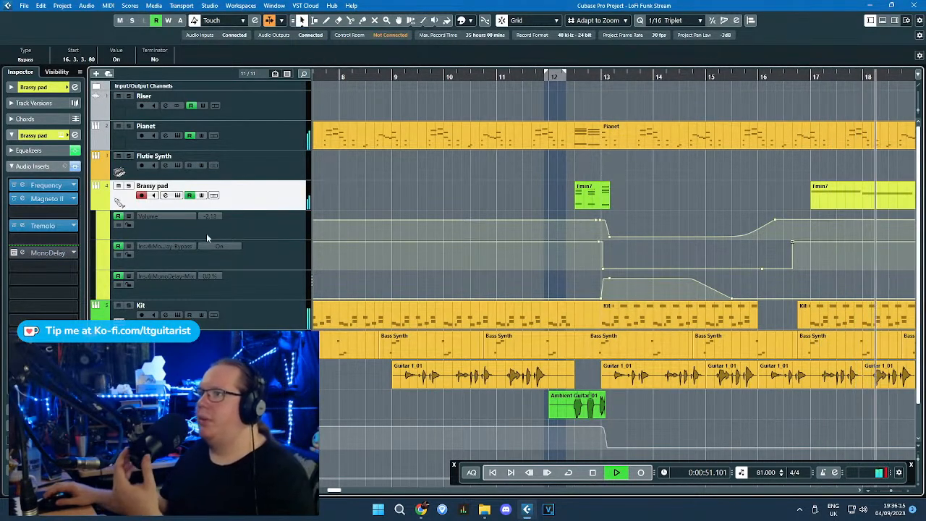
left_click(129, 284)
left_click(131, 262)
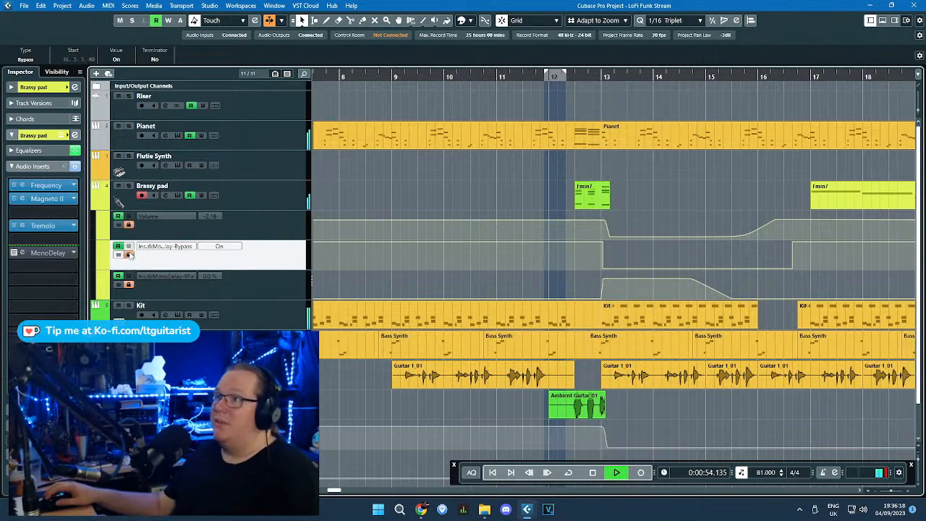
left_click(95, 204)
Step: Add a MonoDelay Bypass automation lane to the Ambient Guitar and switch the bypass Off at bar 13
left_click(245, 317)
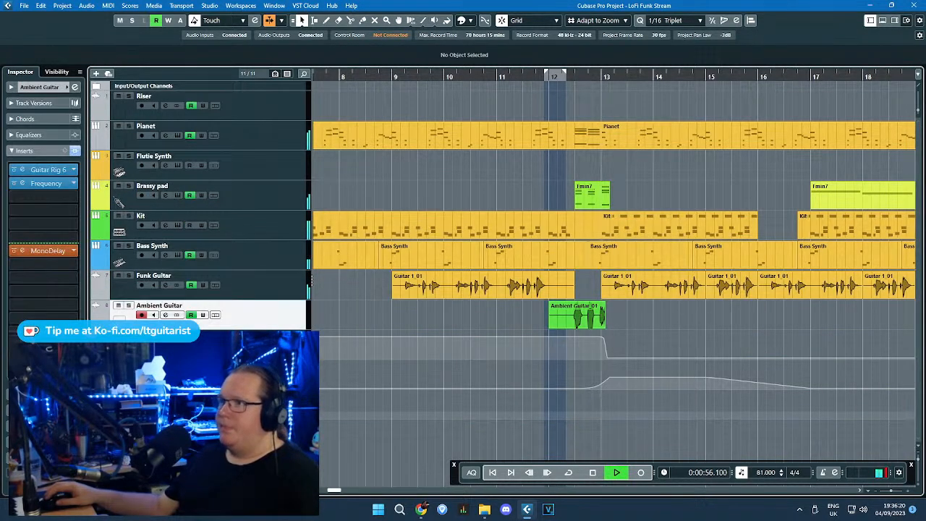
left_click(155, 340)
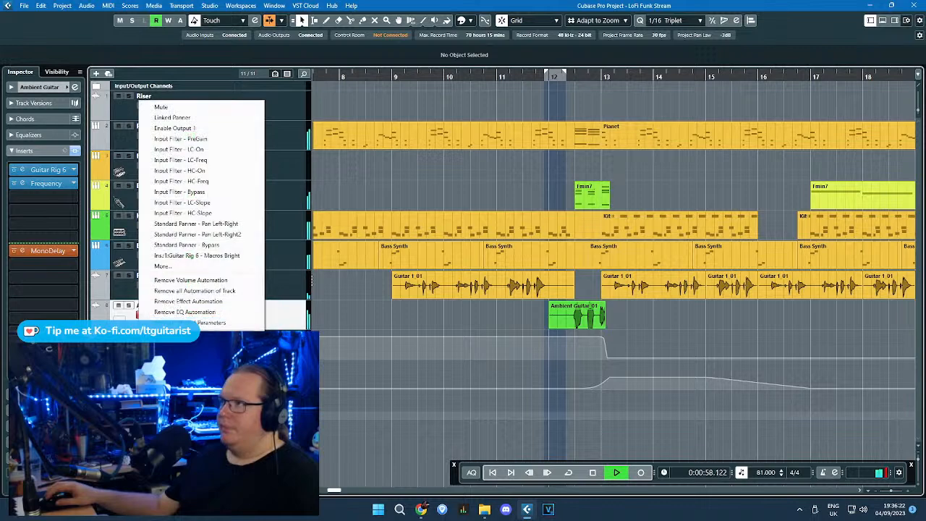
left_click(211, 265)
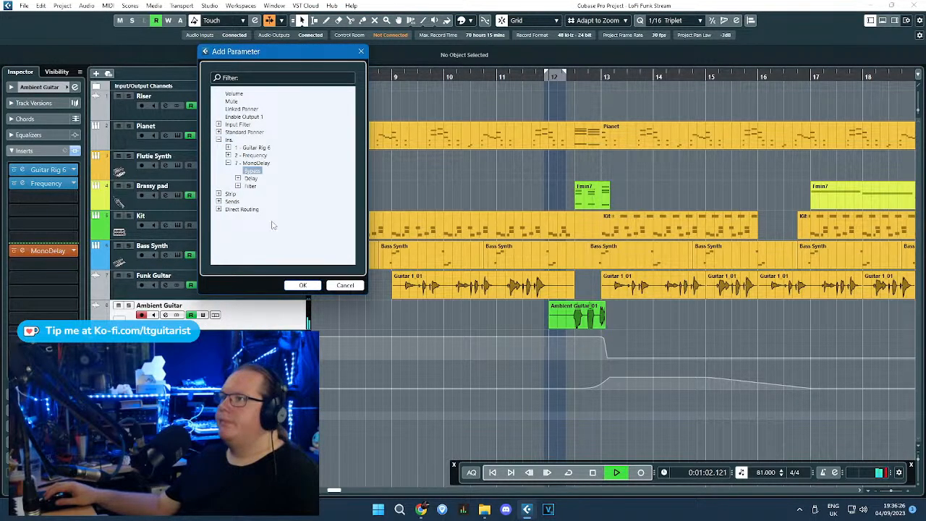
left_click(293, 283)
scroll(499, 356, "up", 5)
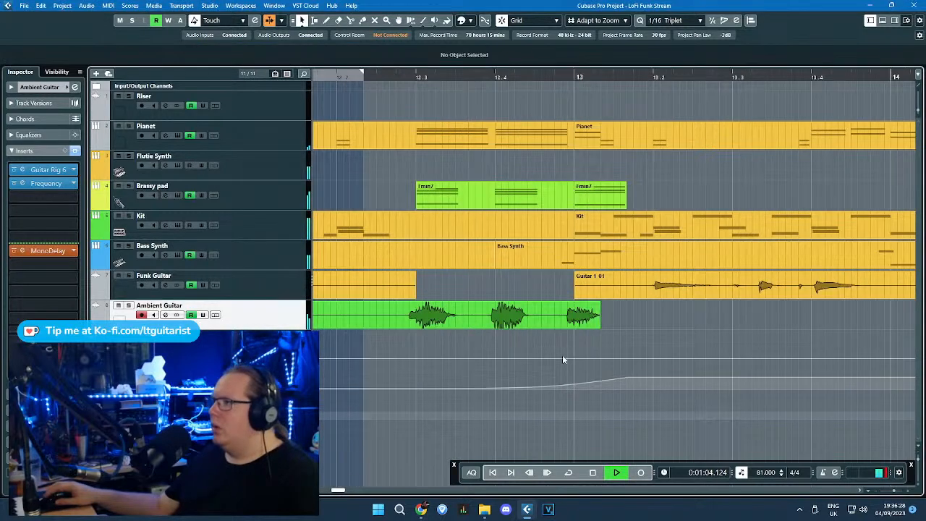
mouse_move(578, 360)
left_mouse_down()
mouse_move(562, 323)
mouse_move(578, 372)
left_mouse_up()
Step: Solo the Ambient Guitar and play the transition from before bar 12
scroll(575, 372, "down", 4)
key("s")
left_click(403, 76)
Step: Turn the Ambient Guitar's MonoDelay bypass back On at 20.1.3.80 and move its Off point to 12.4.4.40
key("g")
key("g")
key("g")
key("g")
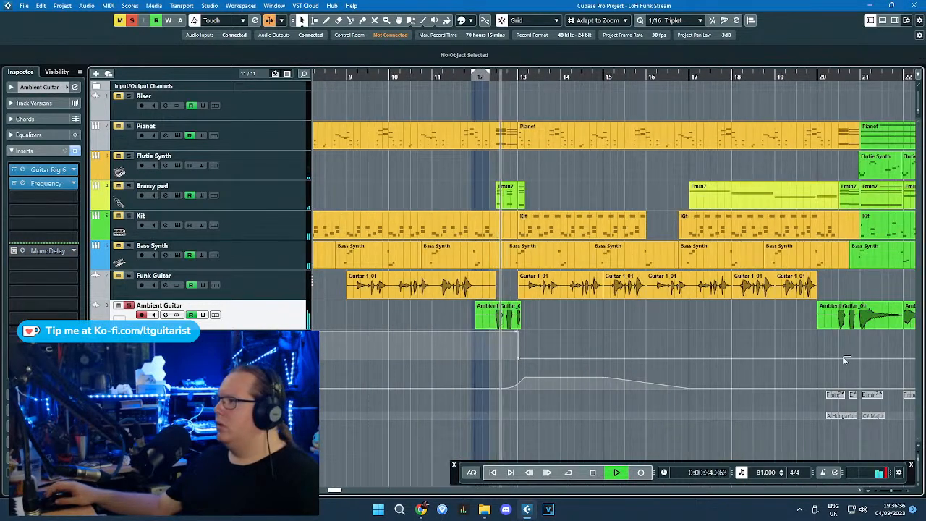
left_click_drag(823, 358, 824, 325)
scroll(510, 326, "up", 5)
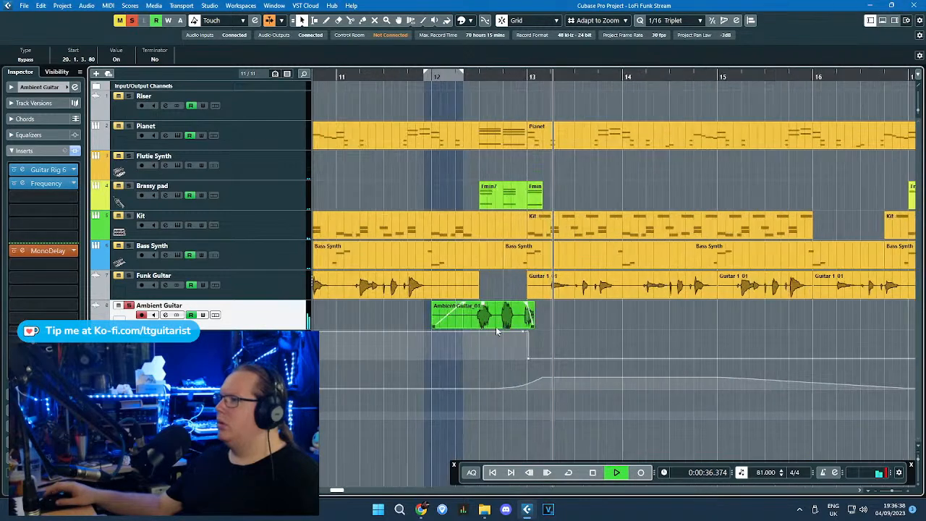
left_click_drag(542, 359, 529, 365)
Step: Replay the soloed Ambient Guitar from before bar 12 to check the earlier bypass Off point
left_click(364, 78)
key("h")
key("h")
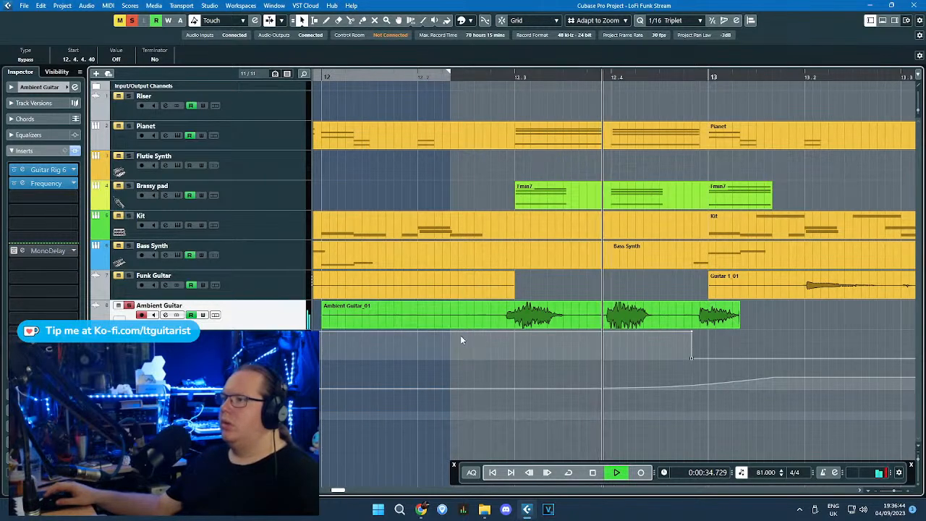
key("g")
key("g")
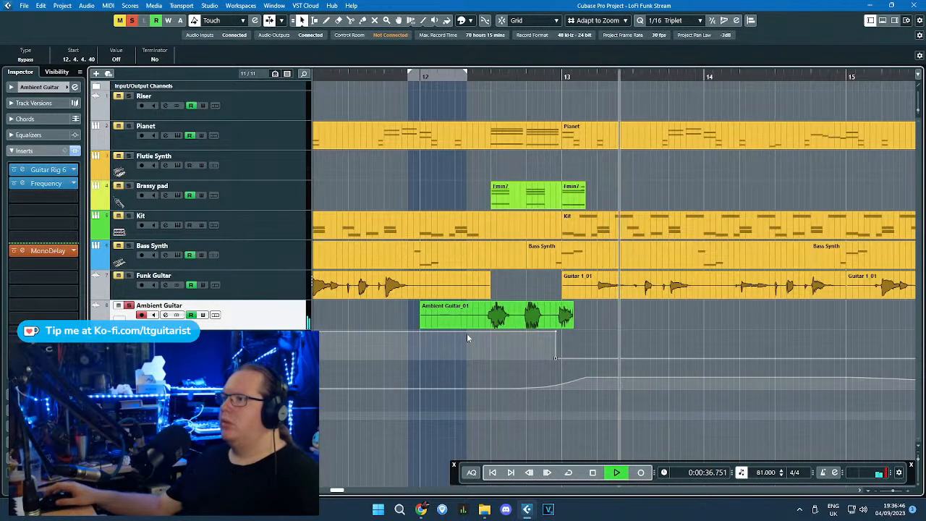
Step: Solo the Brassy pad alongside the Ambient Guitar and check the guitar's MonoDelay settings while the transition plays
left_click(235, 185)
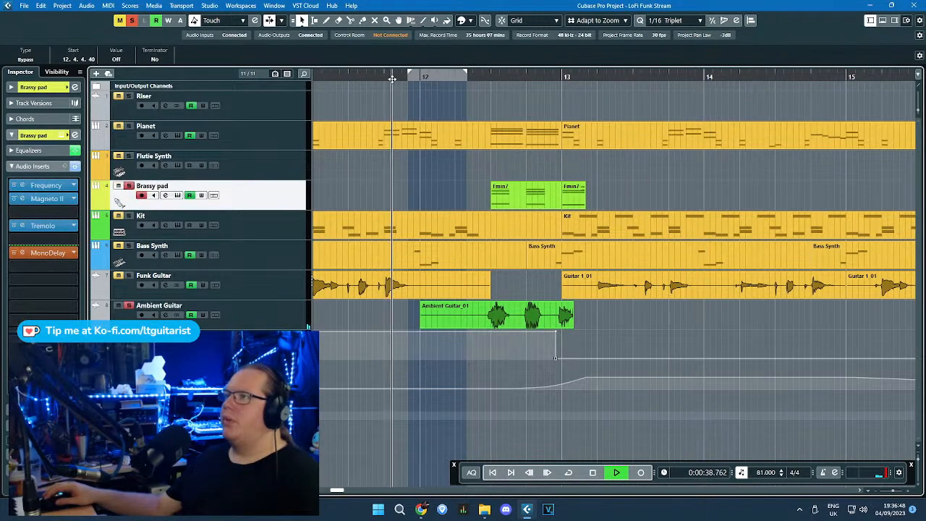
left_click(657, 389)
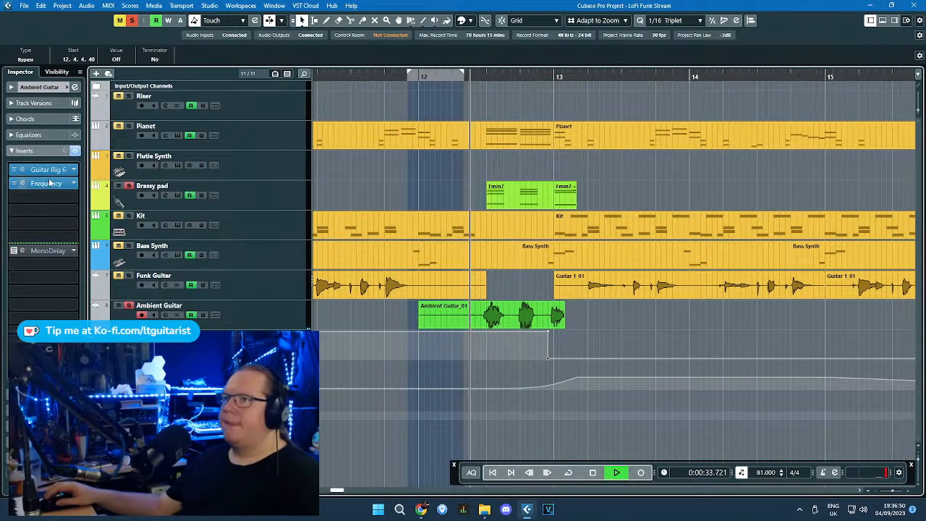
left_click(48, 251)
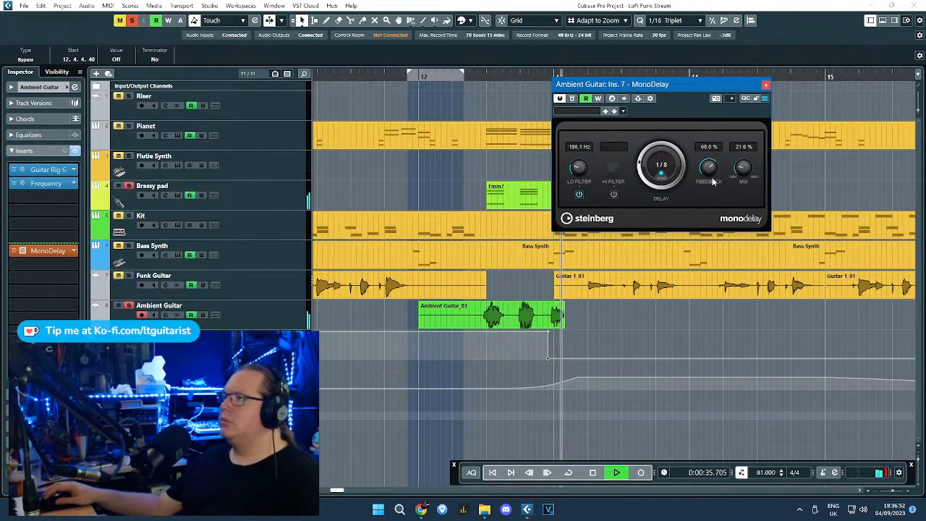
left_click(766, 85)
Step: Stop playback and shorten all the chord notes in the Brassy pad part starting at 20.3.1.0 in the Key Editor
scroll(544, 221, "down", 8)
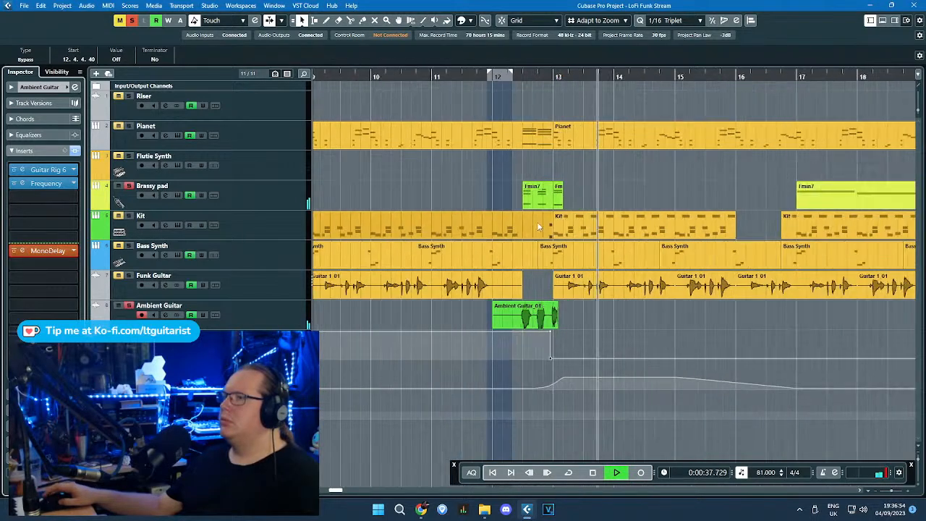
scroll(579, 217, "up", 5)
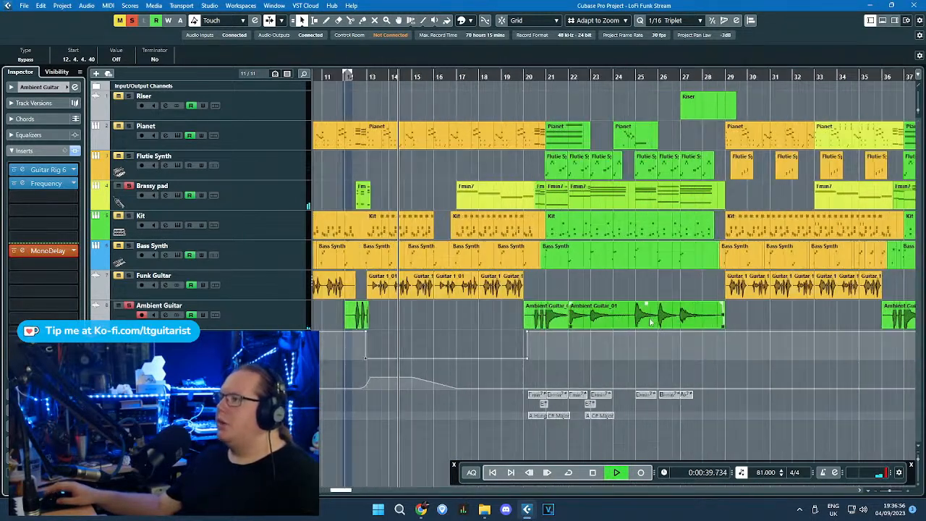
left_click(599, 199)
key("space")
double_click(599, 197)
mouse_move(257, 251)
left_mouse_down()
mouse_move(186, 206)
mouse_move(139, 68)
left_mouse_up()
scroll(217, 282, "down", 1)
key("h")
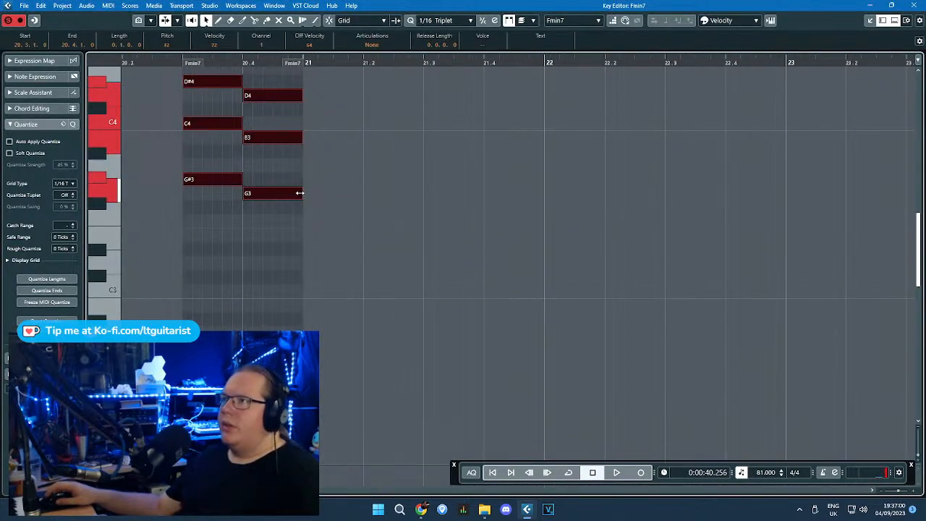
left_click_drag(300, 193, 279, 193)
left_click(672, 134)
left_click(913, 5)
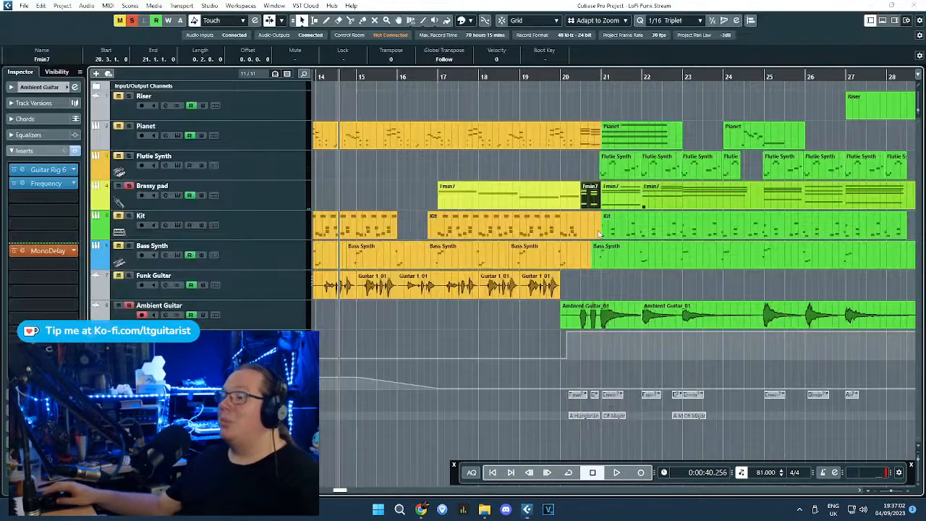
Step: Open the Brassy pad part starting at 36.3.1.0 and shorten its two opening chords to a length of 0.0.2.6
scroll(644, 209, "down", 5)
scroll(649, 215, "up", 5)
scroll(531, 194, "up", 2)
double_click(531, 194)
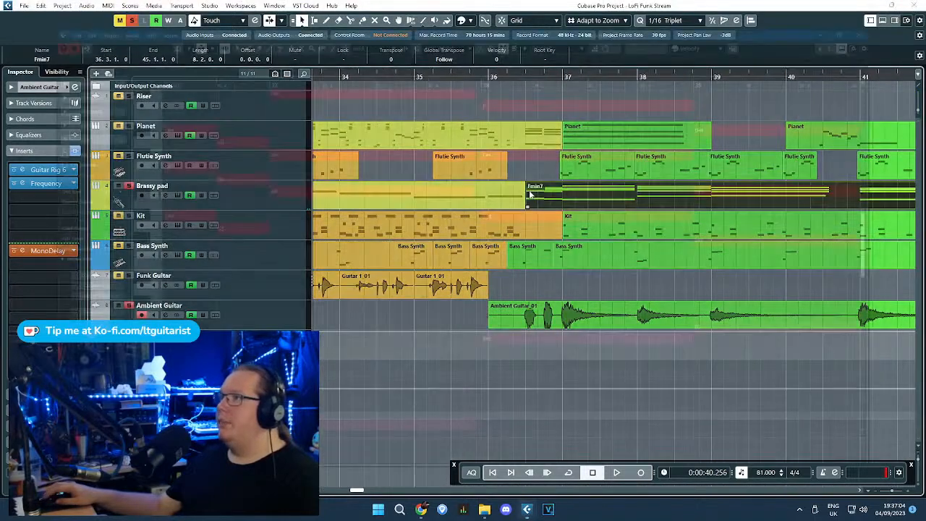
left_click_drag(169, 280, 234, 99)
mouse_move(234, 340)
left_mouse_down()
mouse_move(264, 458)
mouse_move(247, 435)
left_mouse_up()
scroll(248, 434, "up", 3)
left_click_drag(271, 375, 257, 374)
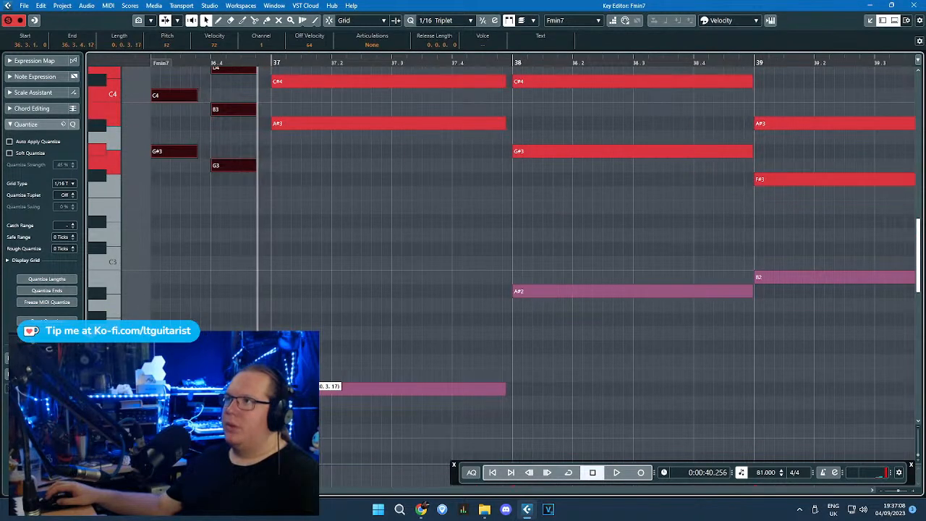
left_click_drag(252, 115, 241, 110)
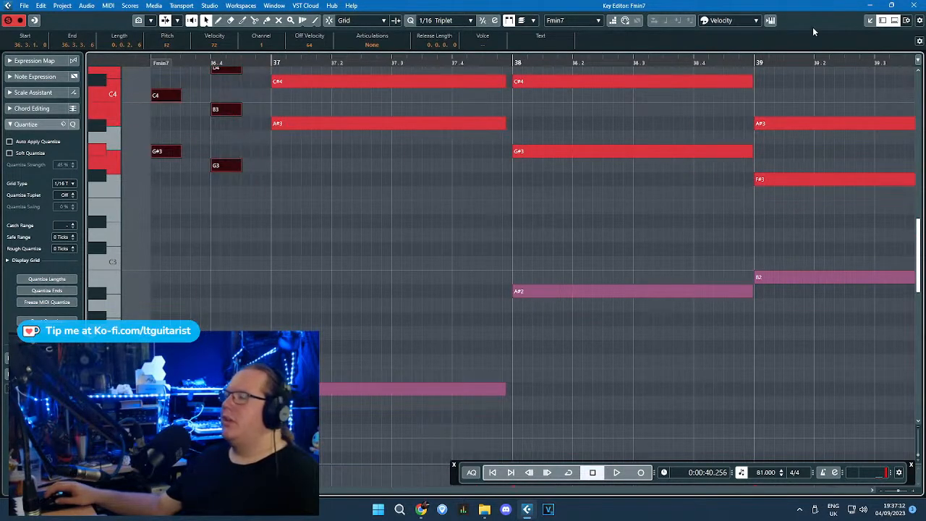
left_click(914, 6)
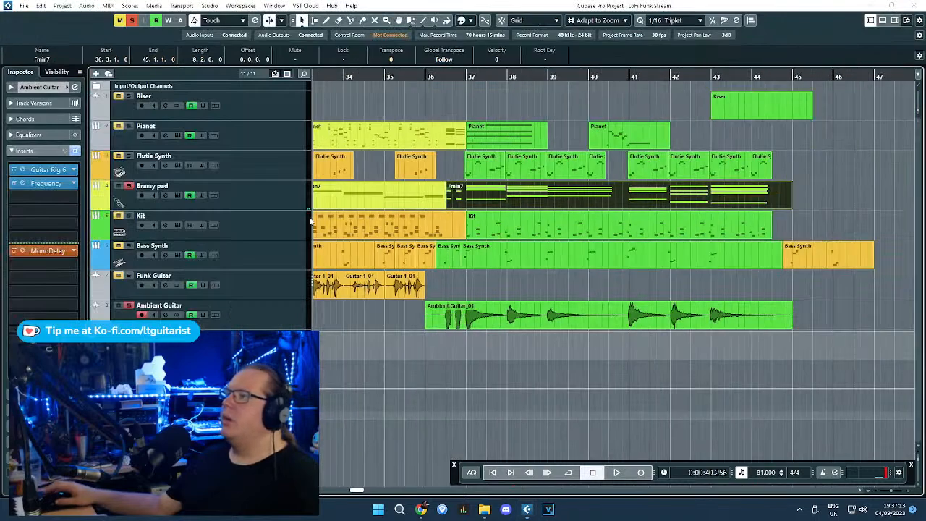
Step: Unsolo the Ambient Guitar and the Brassy pad, and clear the event selection
left_click(246, 301)
left_click(256, 179)
left_click(271, 188)
left_click(271, 170)
left_click(380, 93)
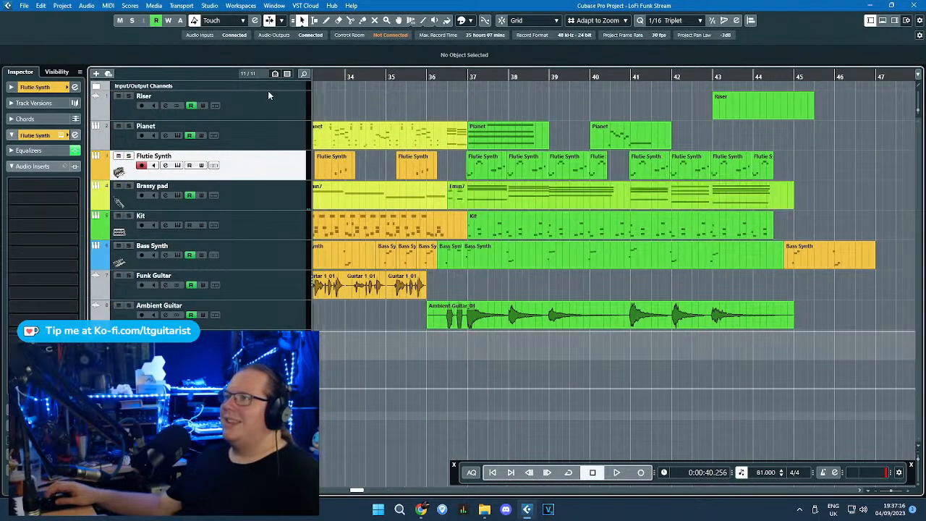
Step: Play the full mix from around bar 9 and fold away the Ambient Guitar's automation lanes
scroll(376, 80, "left", 8)
left_click_drag(376, 75, 379, 75)
key("space")
left_click_drag(555, 76, 555, 58)
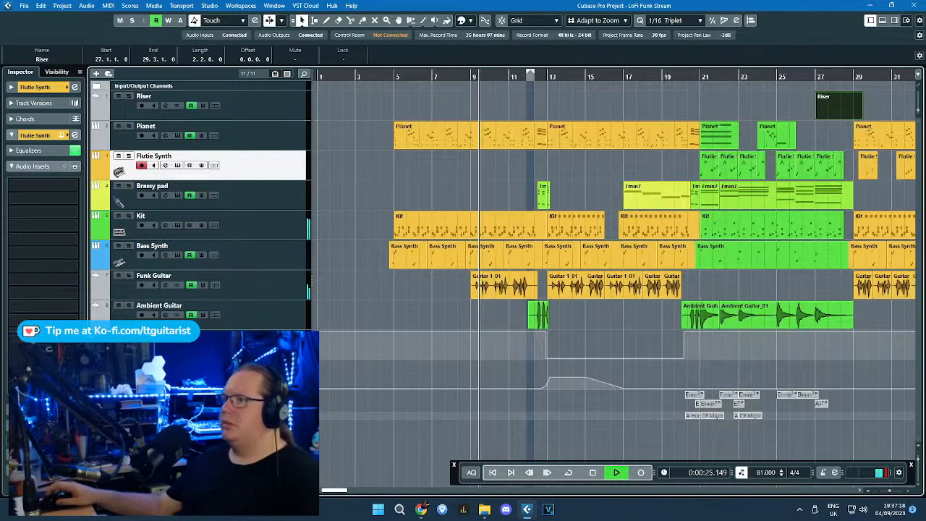
left_click(218, 345)
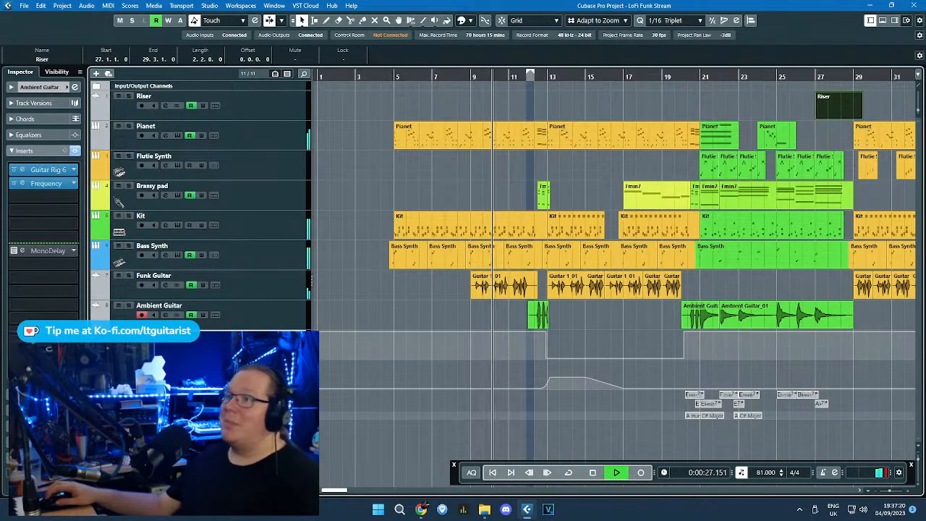
left_click(98, 326)
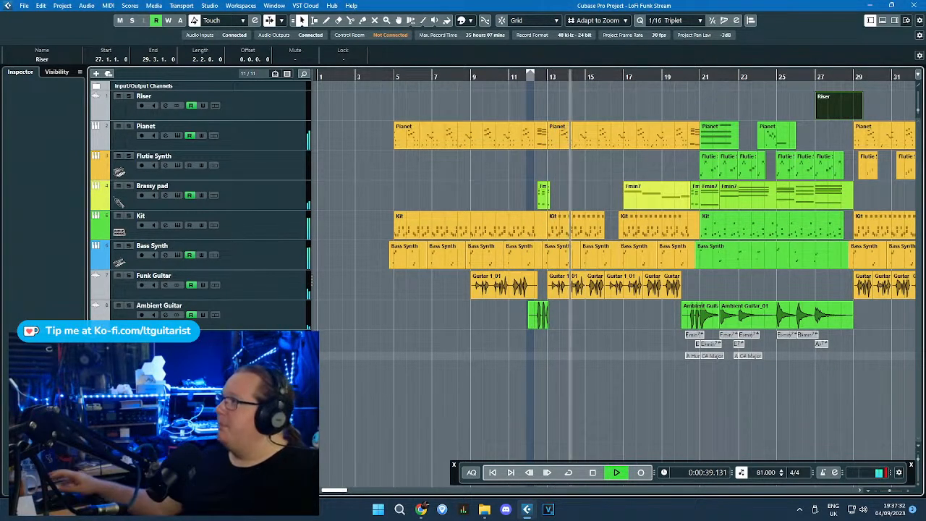
key("alt+Tab")
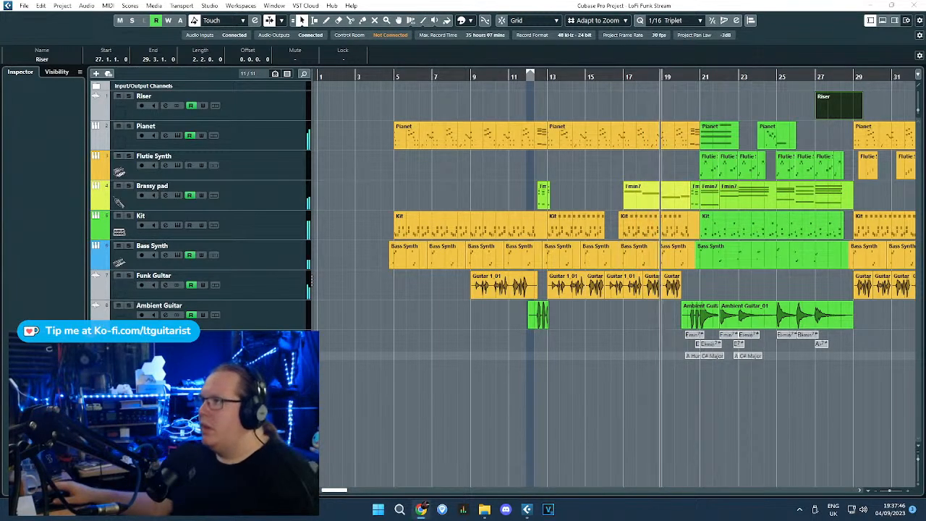
Step: Extend the start of the Brassy pad part at bar 17 back to 16.3.1.0 and play the passage leading into it
left_click(622, 190)
scroll(634, 192, "up", 5)
key("space")
scroll(593, 202, "up", 4)
left_click_drag(589, 209, 539, 207)
key("space")
scroll(538, 207, "up", 3)
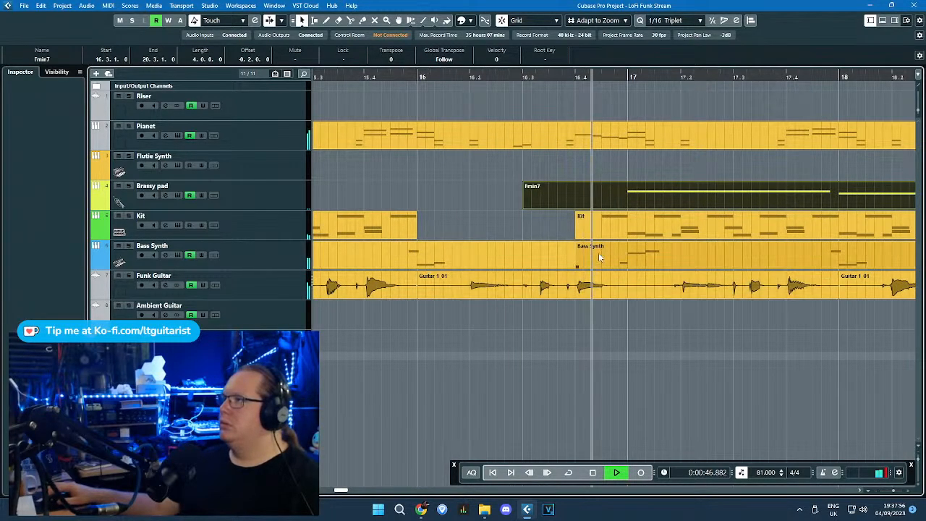
key("space")
Step: Open the extended Brassy pad part in the Key Editor and lengthen its first D#5 note to start at 16.4.1.0
double_click(615, 192)
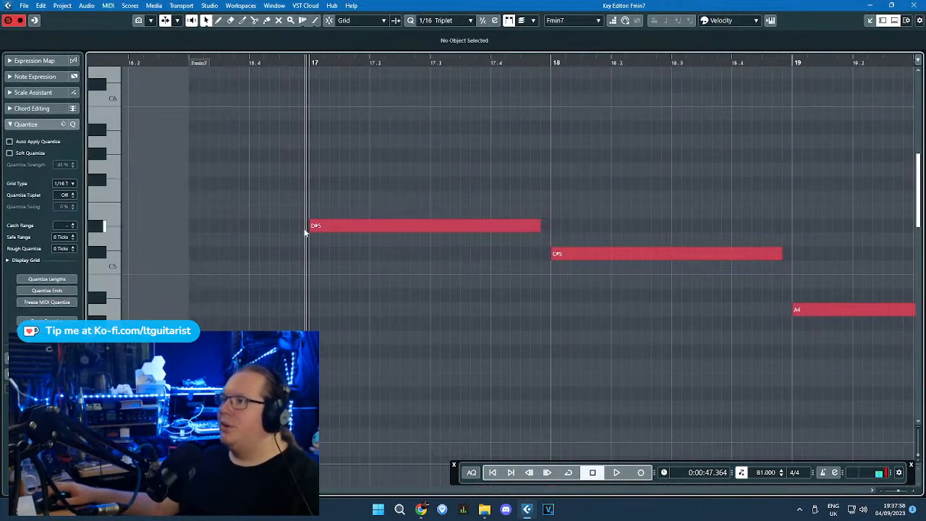
left_click_drag(308, 228, 249, 227)
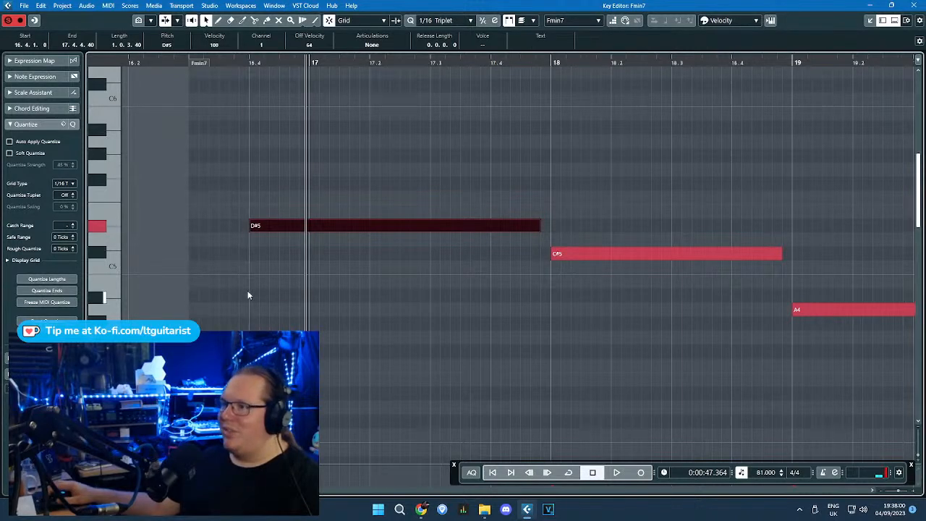
Step: Switch the controller lane from Velocity to Pitchbend and enlarge it to fill most of the Key Editor
left_click(105, 470)
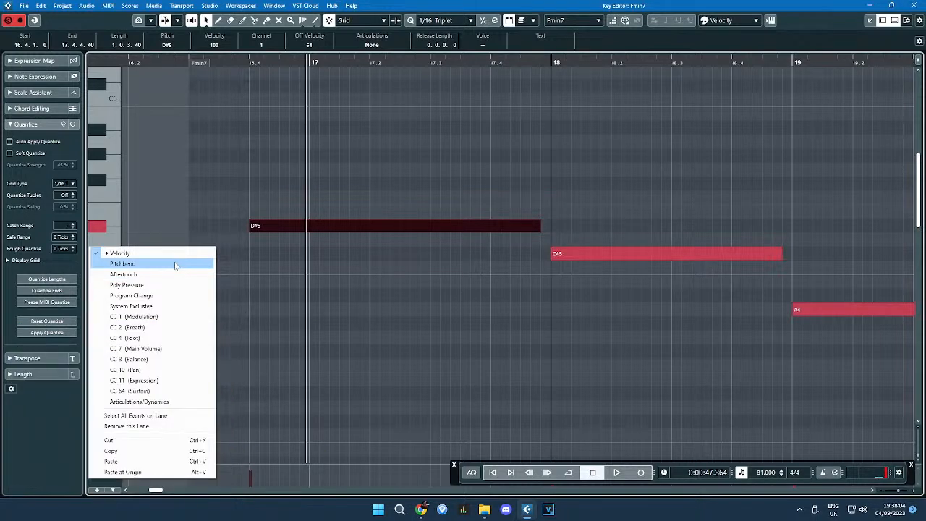
left_click(175, 264)
scroll(263, 293, "down", 3)
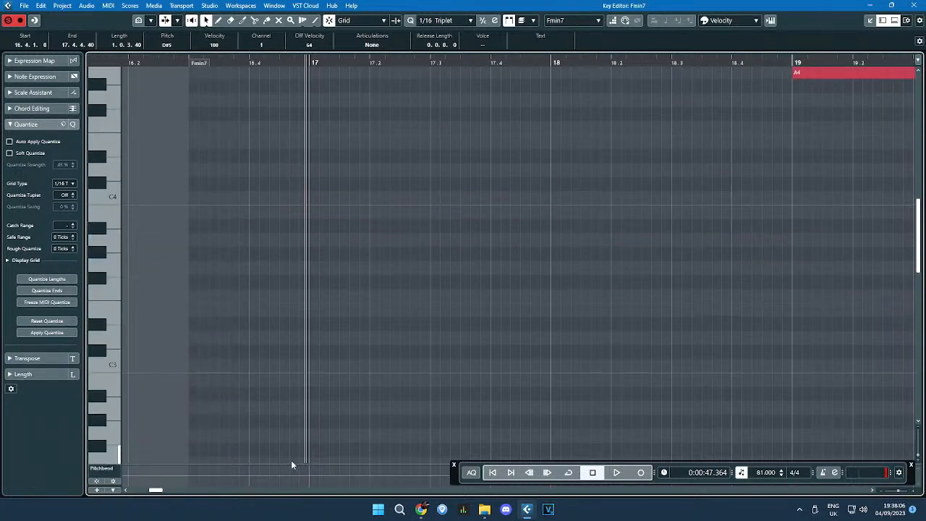
left_click_drag(292, 464, 326, 114)
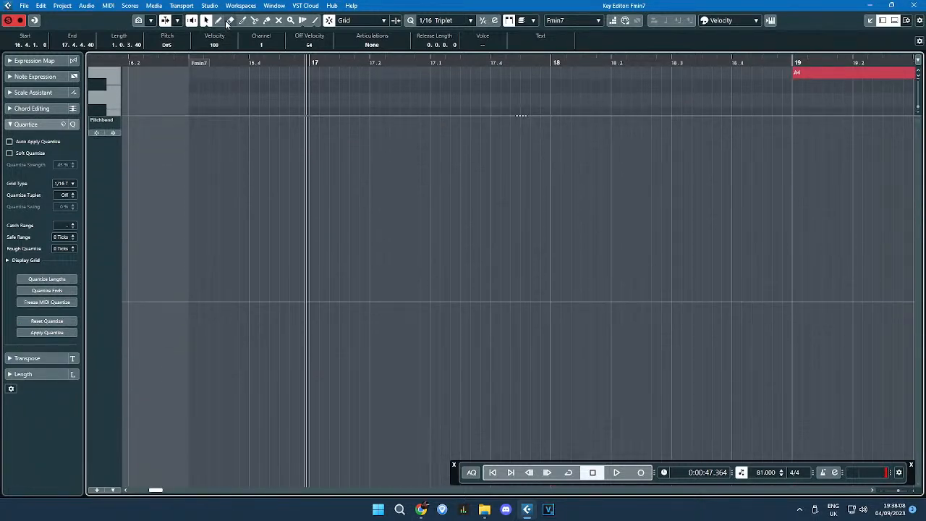
Step: Draw a pitchbend lead-in with near-neutral points around 16.3.1.80 and just after bar 17, plus a curve rising from the minimum just before 16.4
left_click(221, 21)
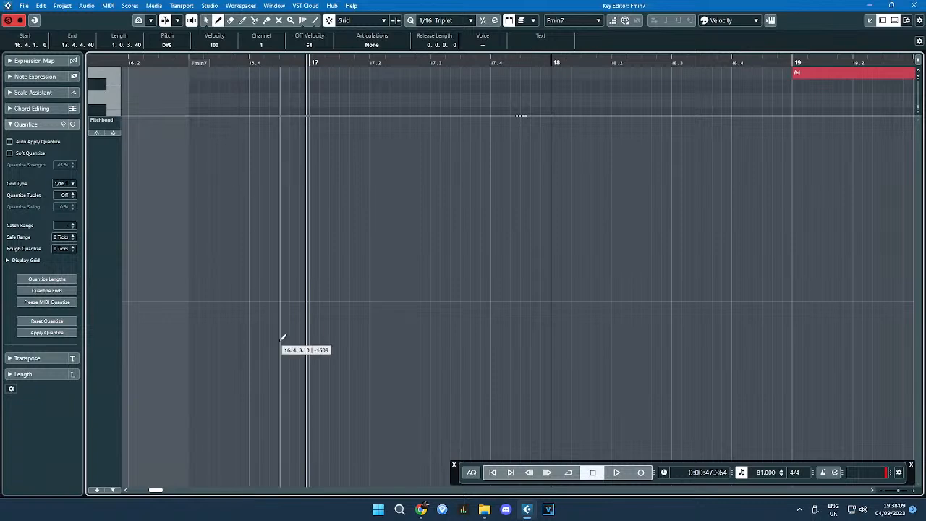
left_click(334, 299)
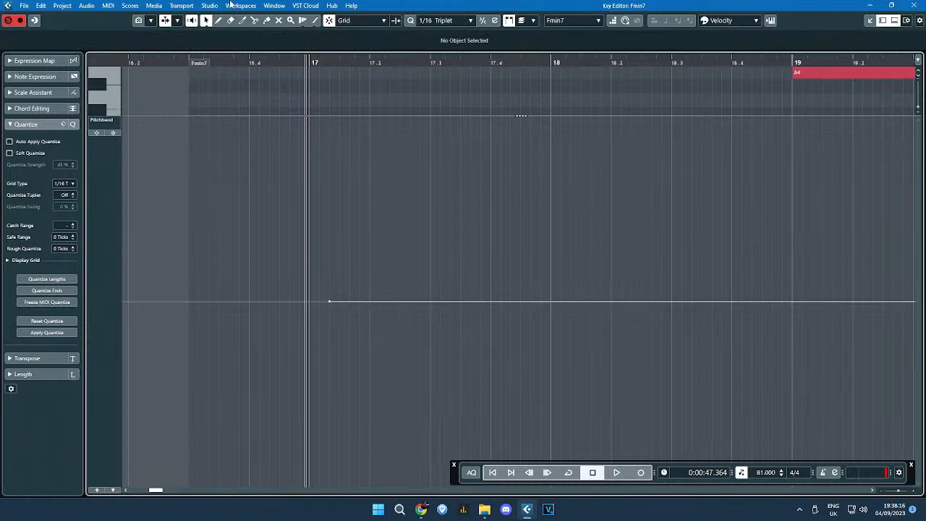
left_click(217, 21)
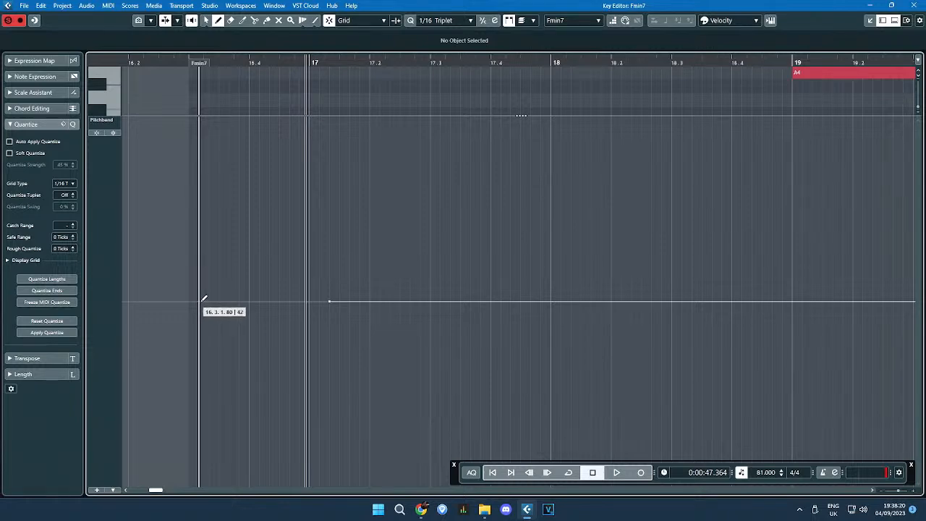
left_click(203, 298)
left_click(199, 303)
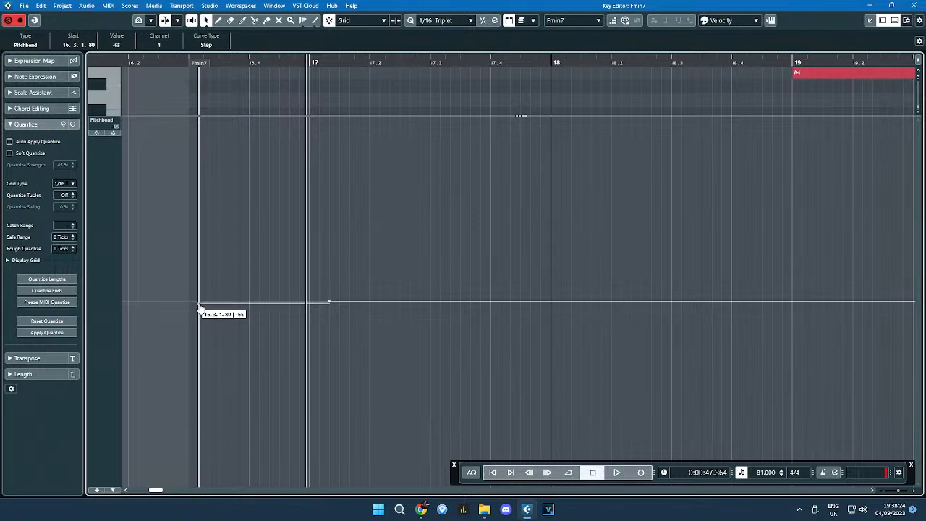
mouse_move(257, 301)
left_mouse_down()
mouse_move(239, 389)
mouse_move(235, 517)
mouse_move(283, 490)
mouse_move(293, 450)
left_mouse_up()
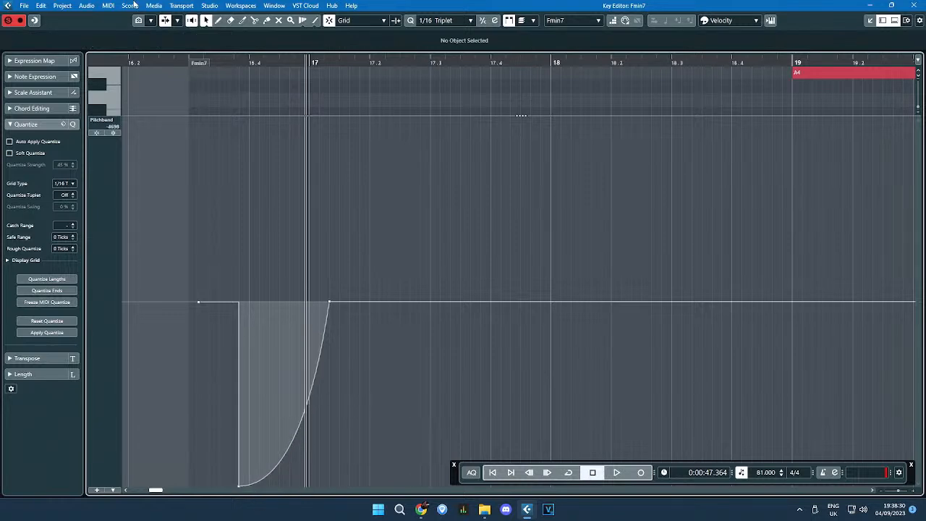
Step: Play the pitchbend lead-in from around 16.2, close the Key Editor and replay the passage from just before bar 16 in the project
left_click(166, 63)
key("space")
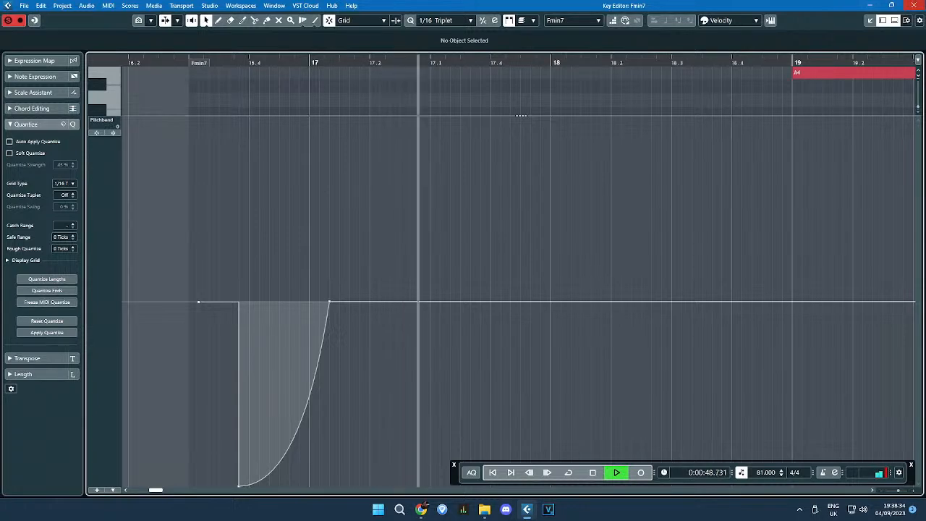
left_click(911, 5)
left_click(396, 77)
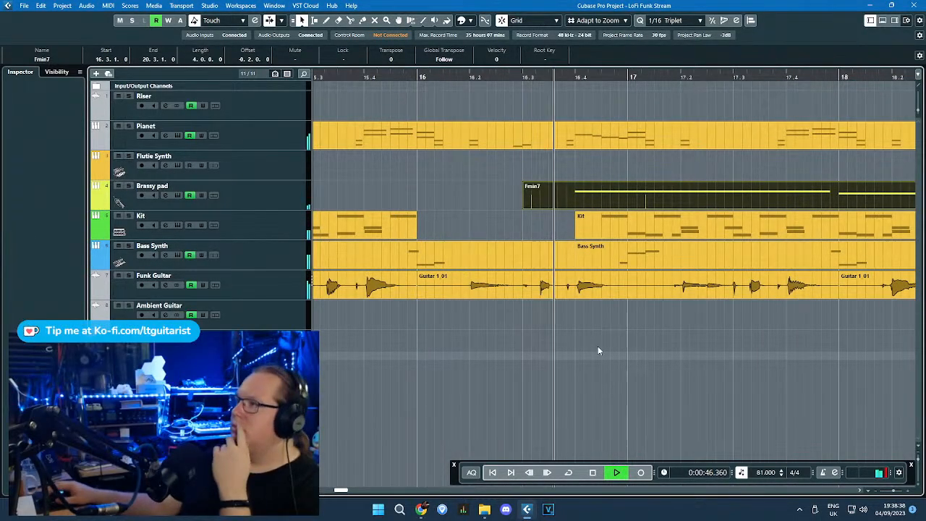
Step: Deselect the Brassy pad part, play the rest of the arrangement through to its end around bar 47 and stop playback
left_click(584, 373)
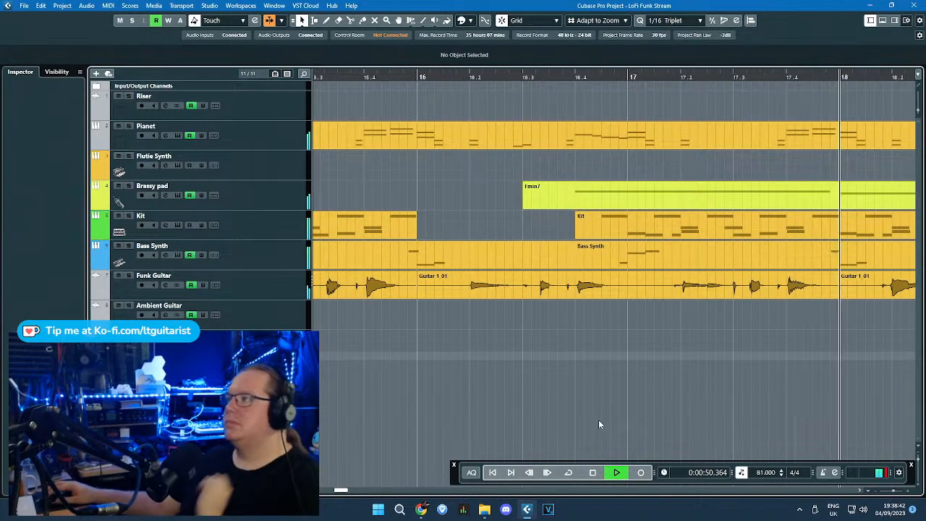
scroll(570, 423, "down", 5)
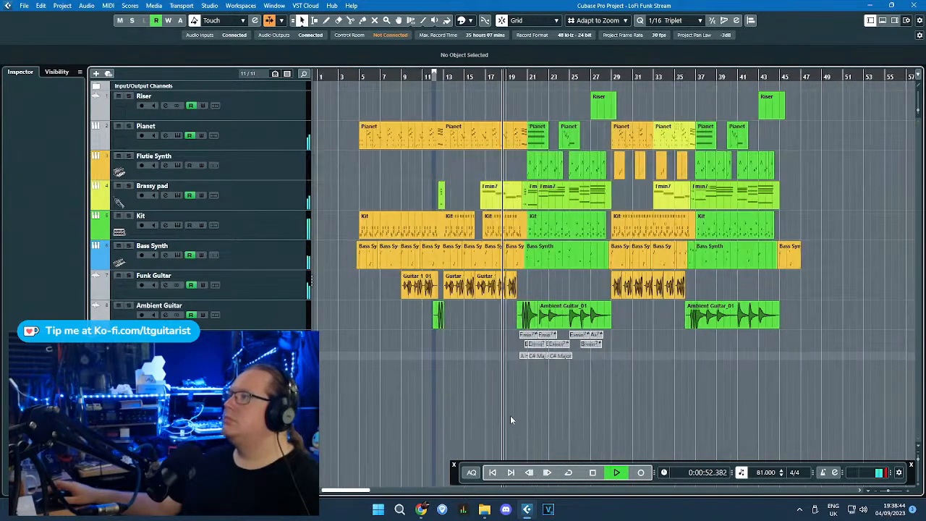
left_click_drag(428, 75, 422, 78)
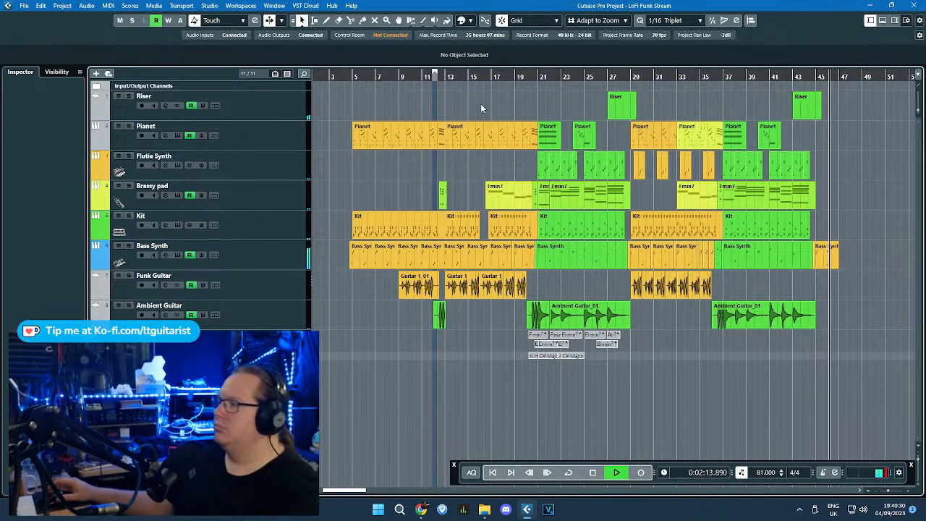
key("space")
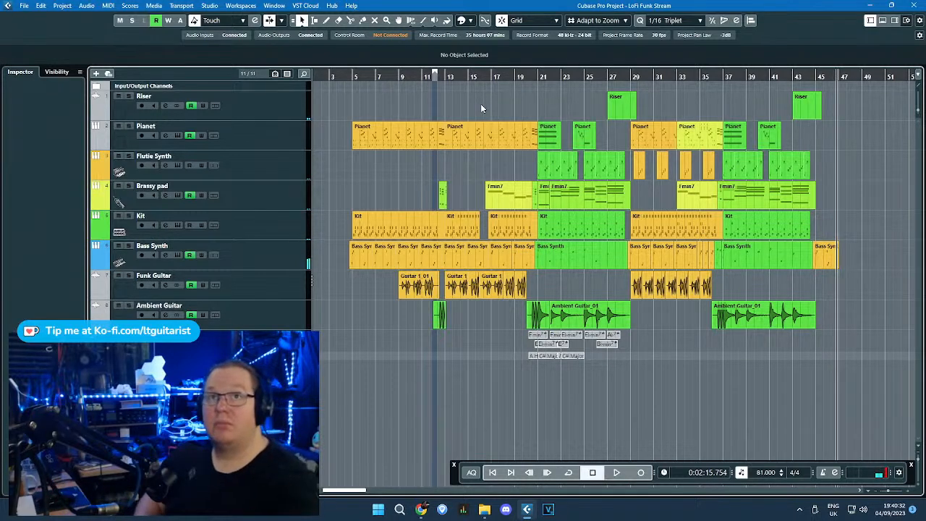